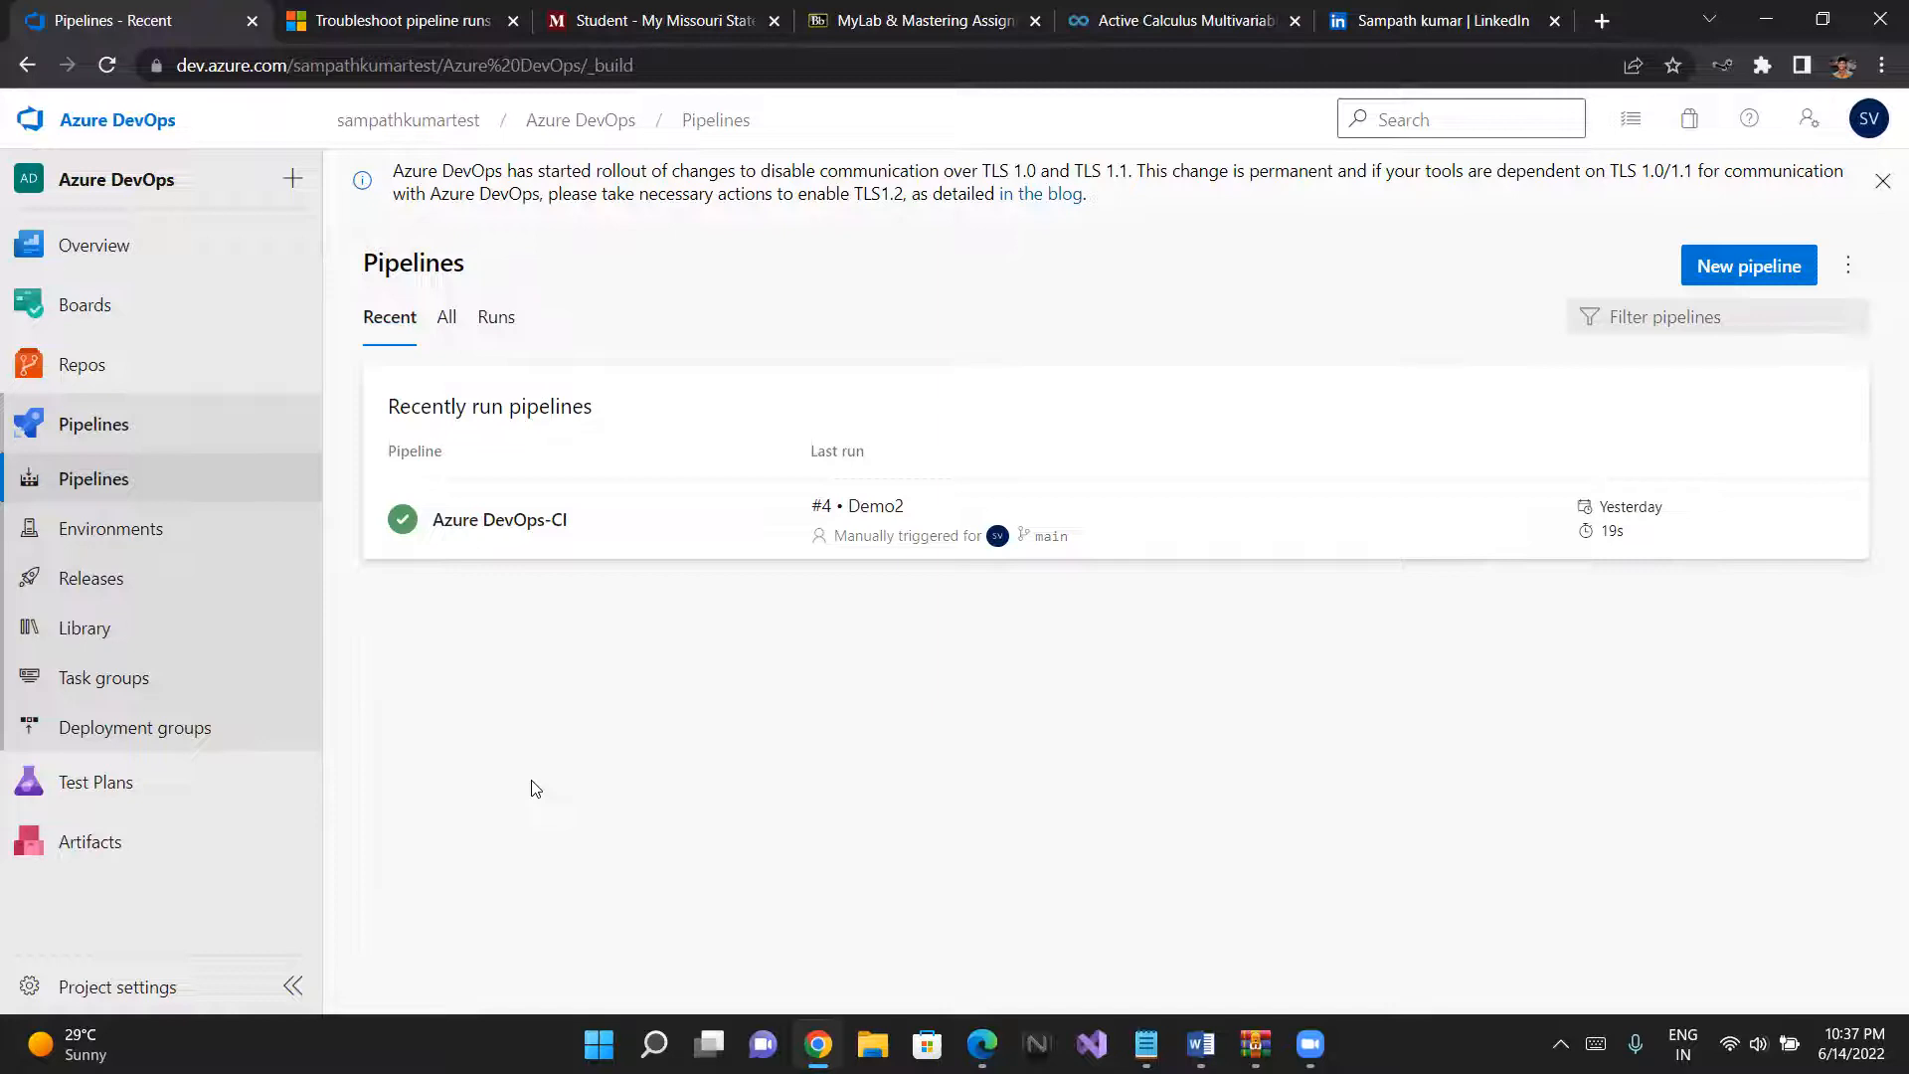
- Open the Azure DevOps-CI pipeline for editing and display its pipeline variables
{"action": "left_click", "coordinate": [490, 520]}
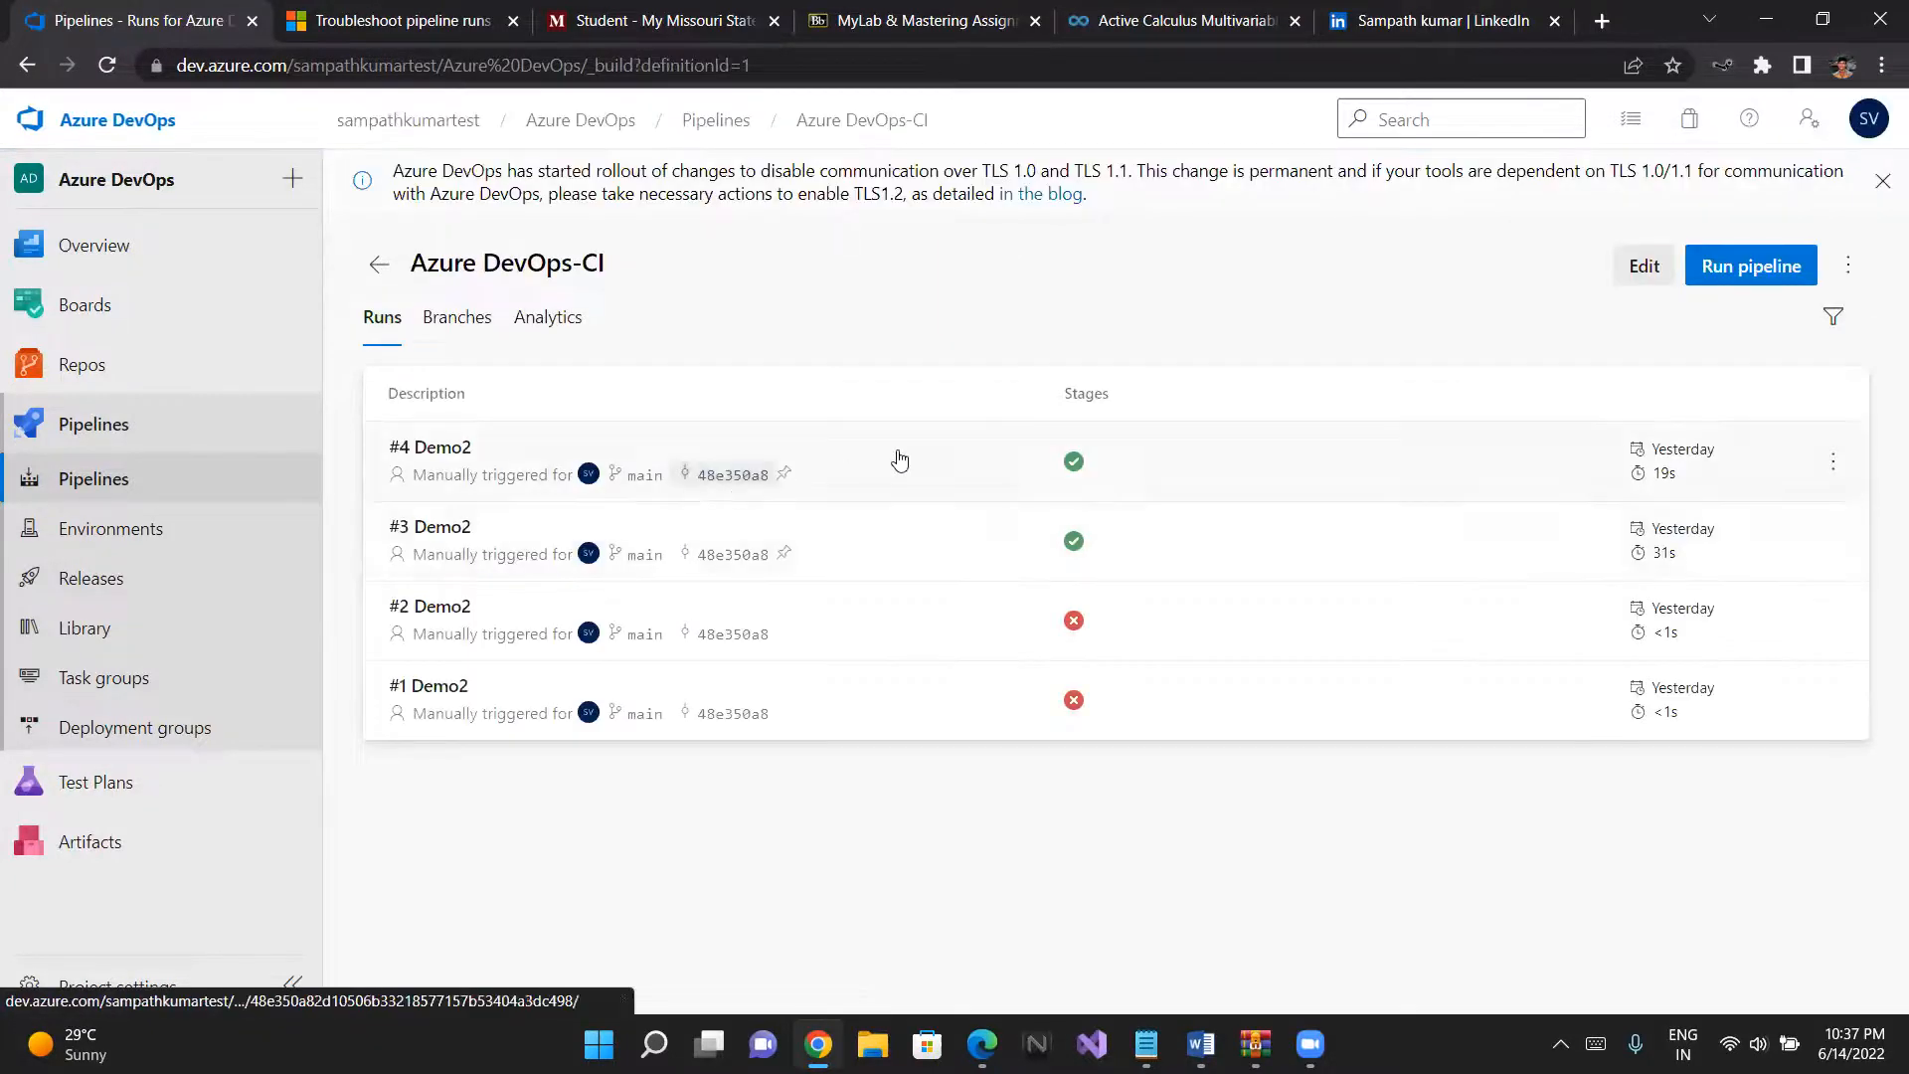
{"action": "left_click", "coordinate": [1620, 273]}
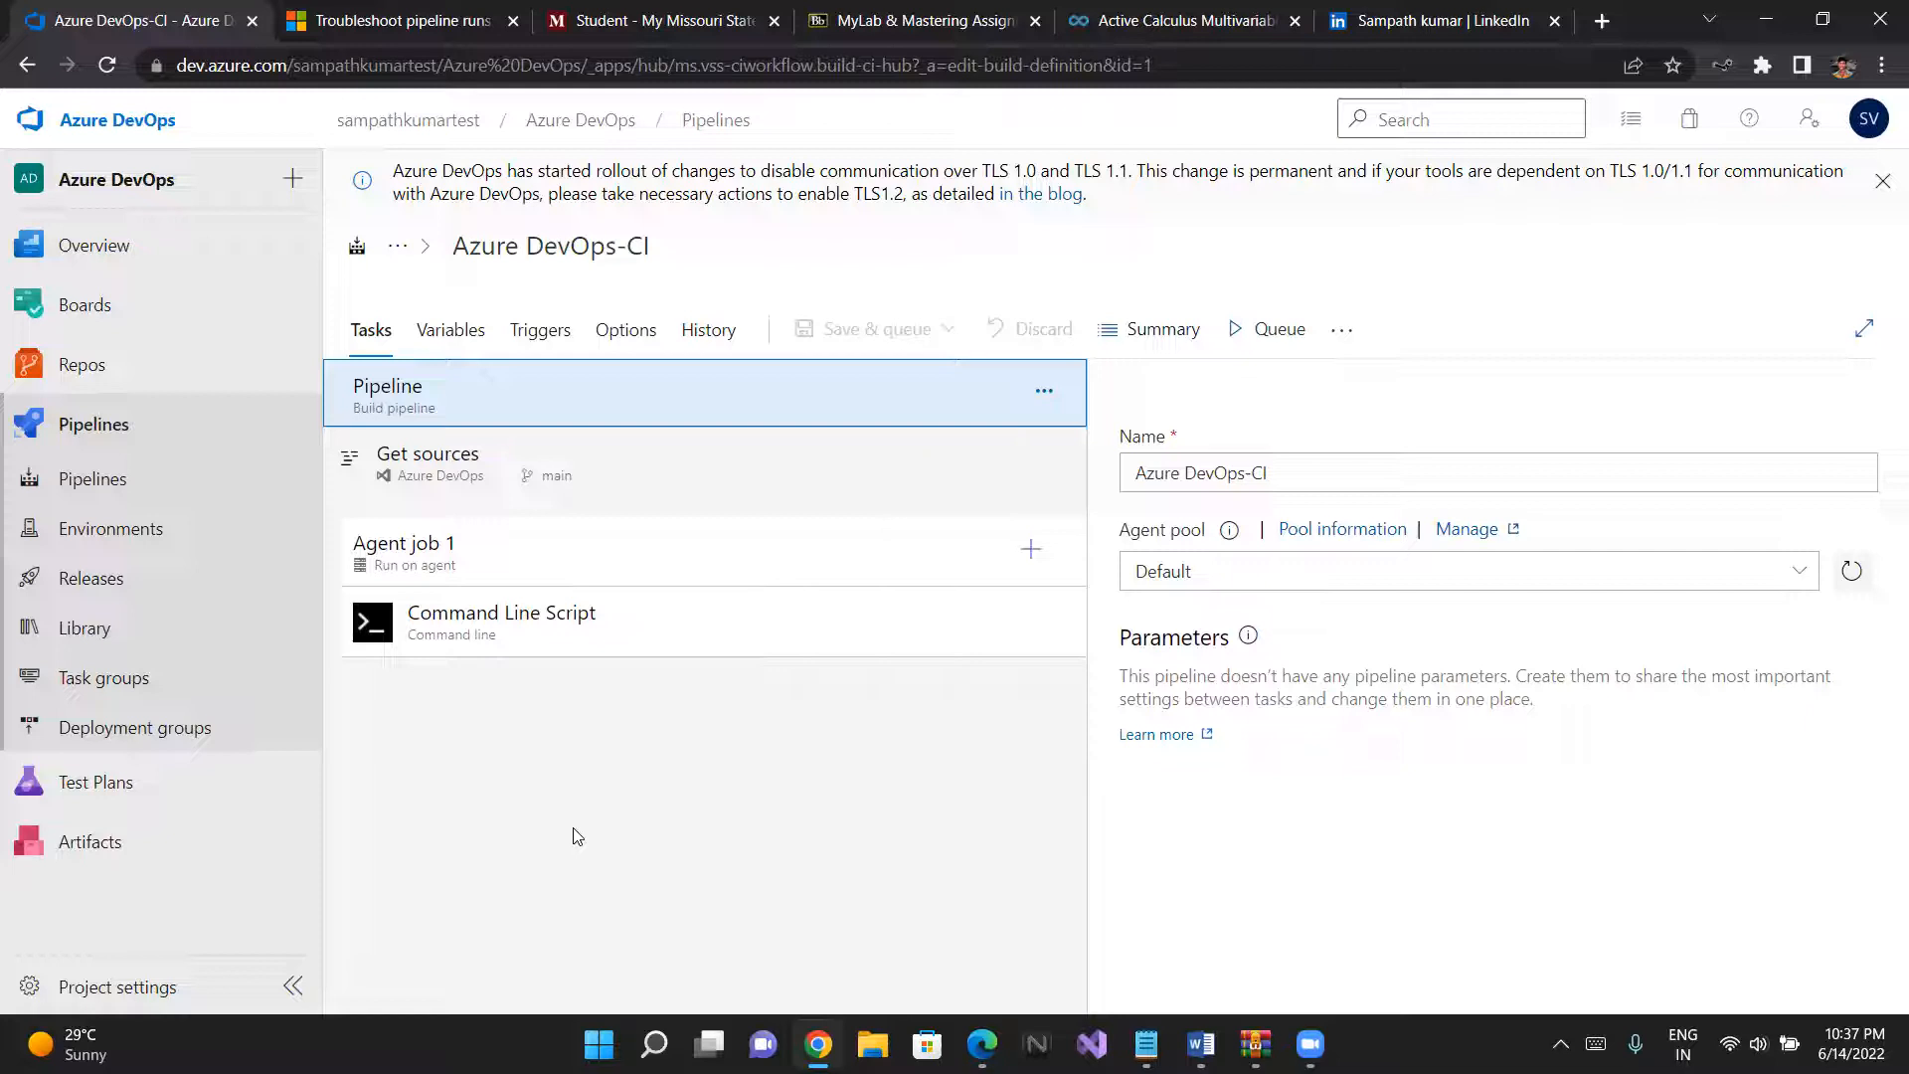
{"action": "left_click", "coordinate": [440, 323]}
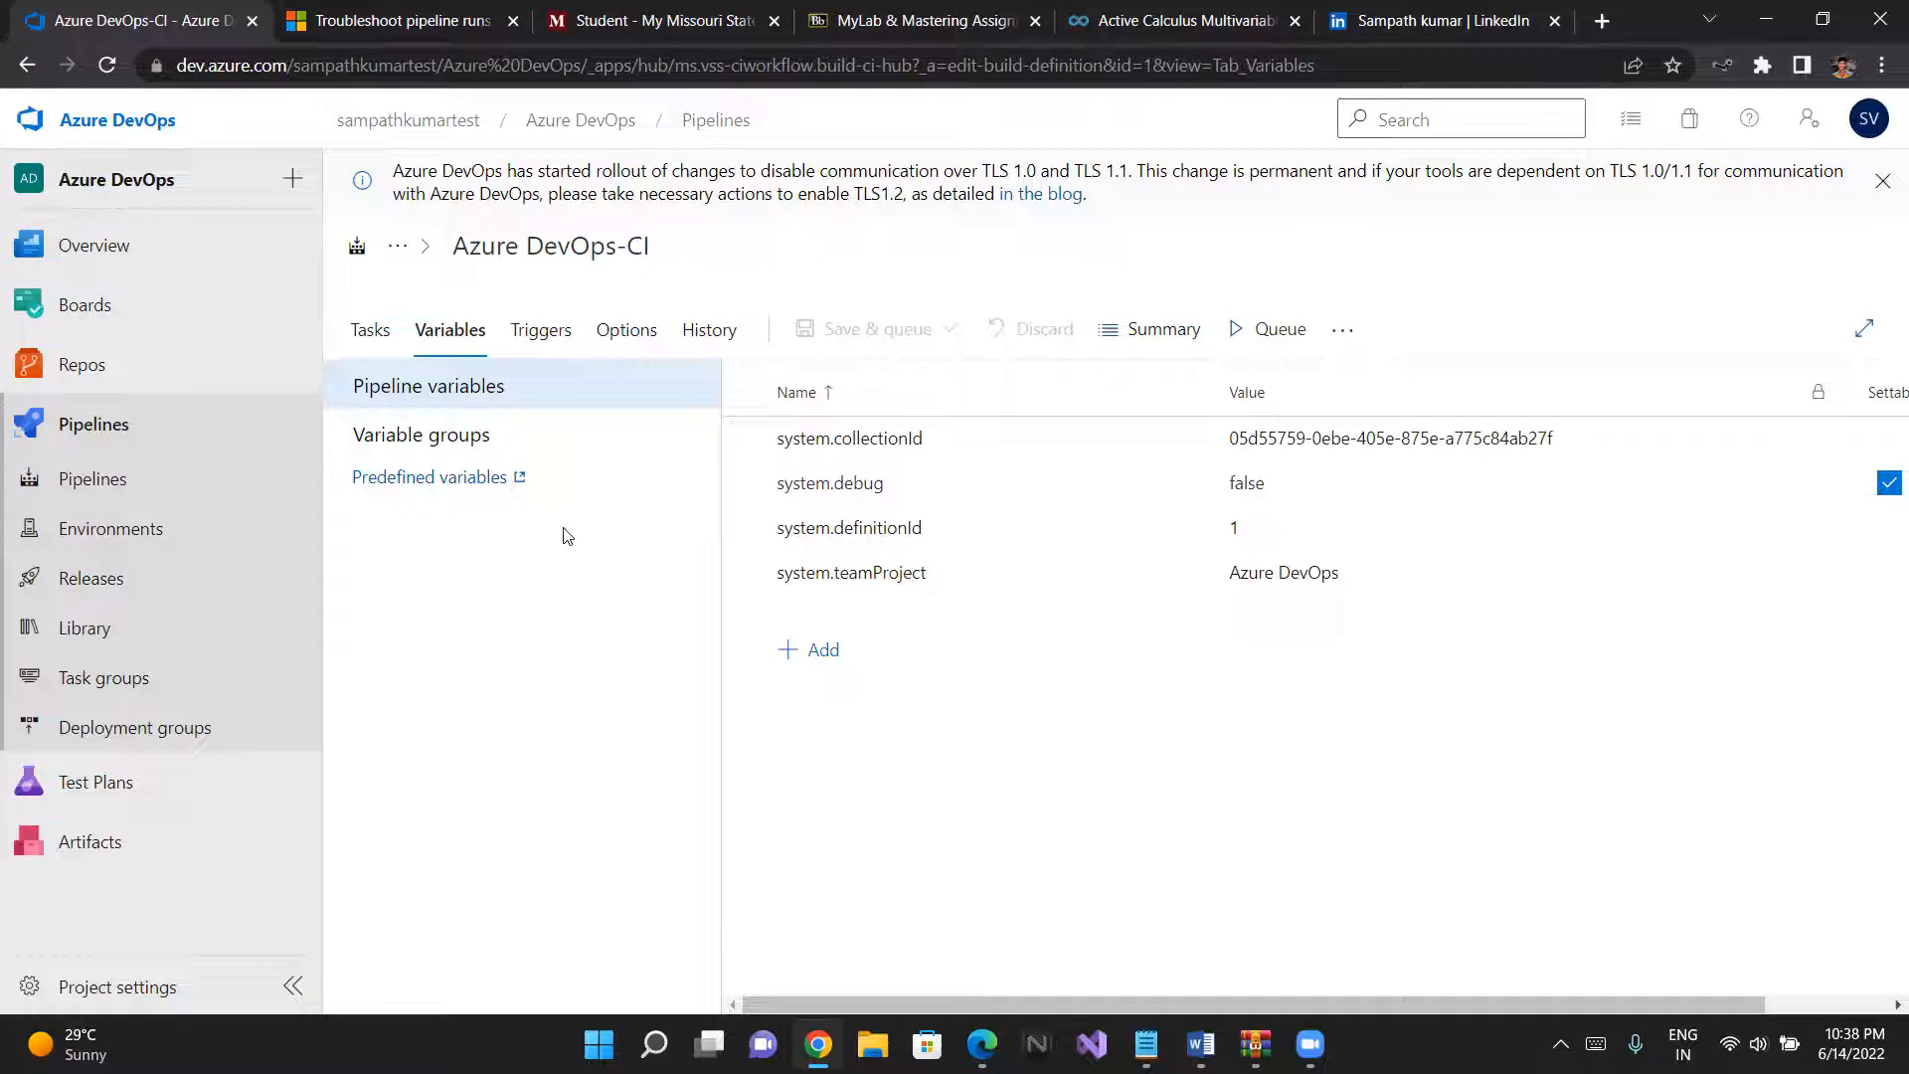
- Add a pipeline variable named project with the value test
{"action": "left_click", "coordinate": [823, 650]}
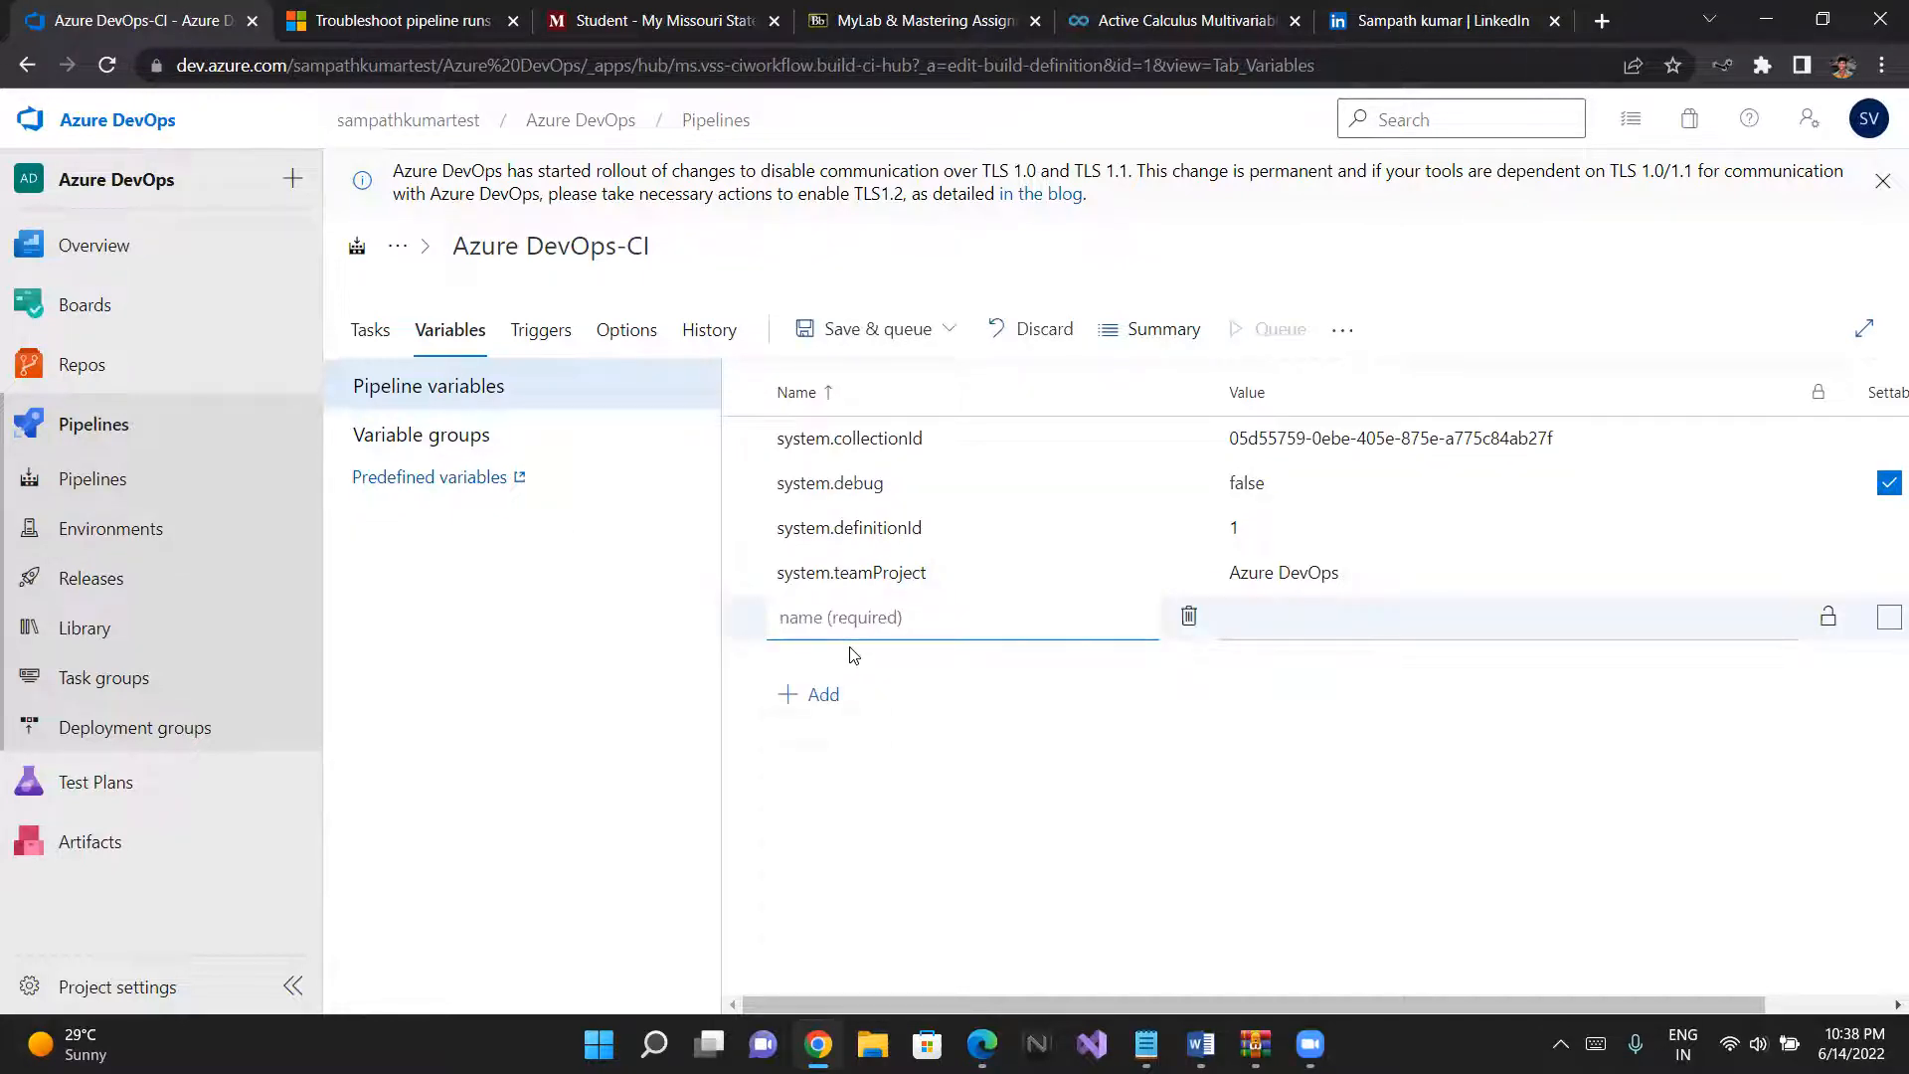
{"action": "type", "text": "project"}
{"action": "left_click", "coordinate": [1269, 633]}
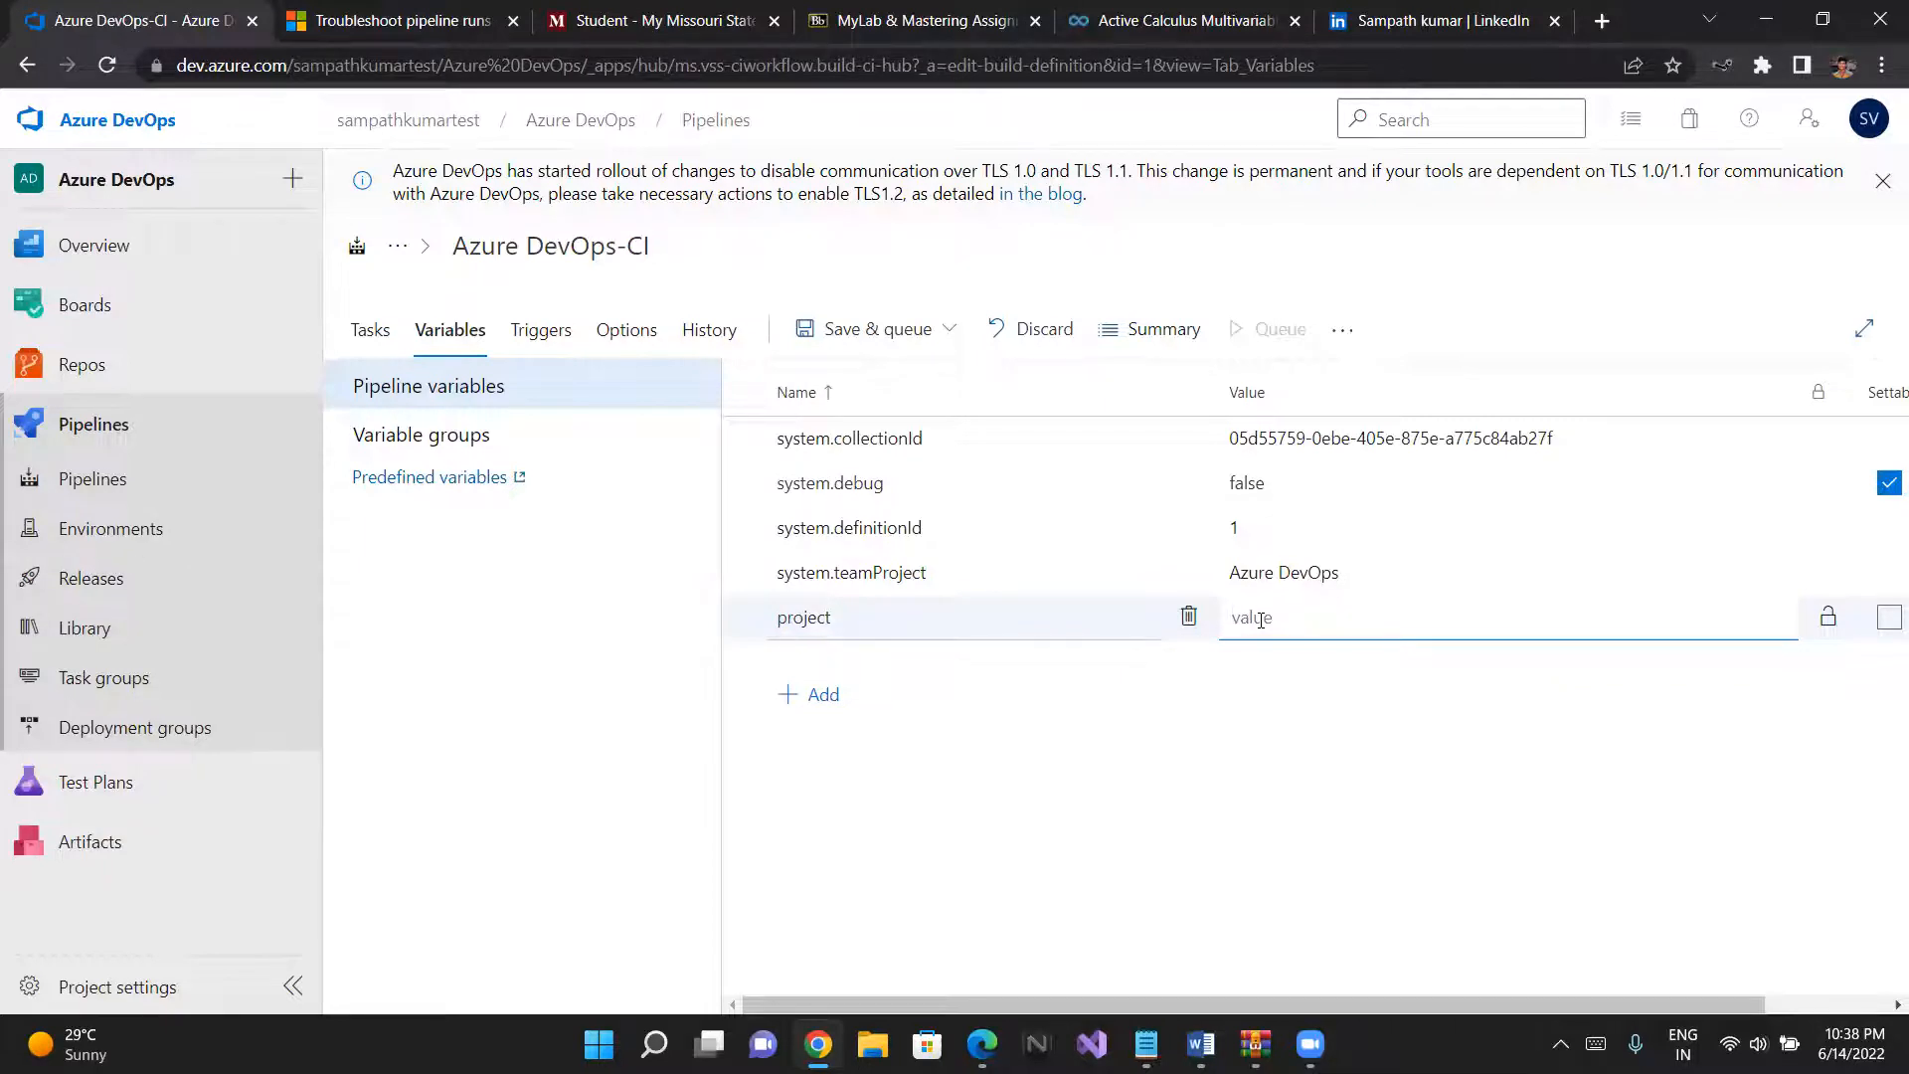
{"action": "type", "text": "test"}
{"action": "left_click", "coordinate": [884, 336]}
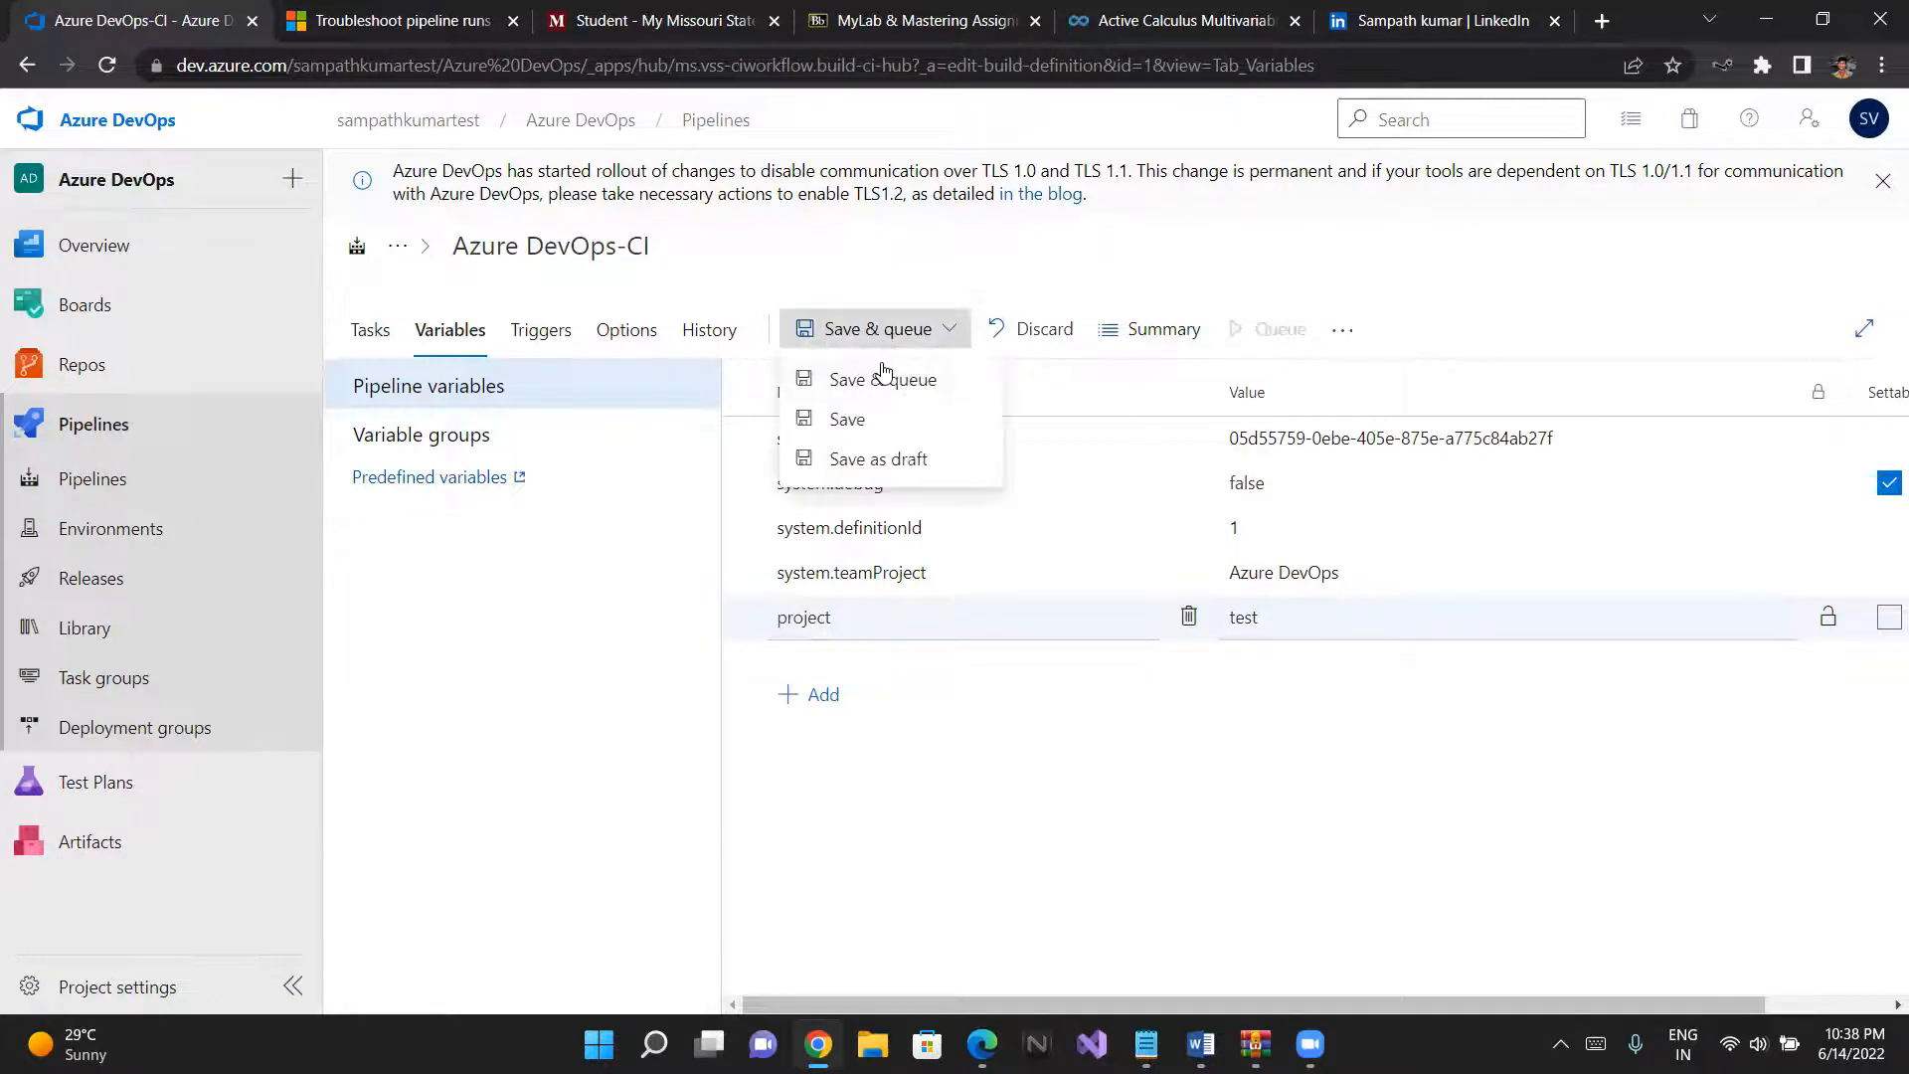
{"action": "left_click", "coordinate": [884, 376]}
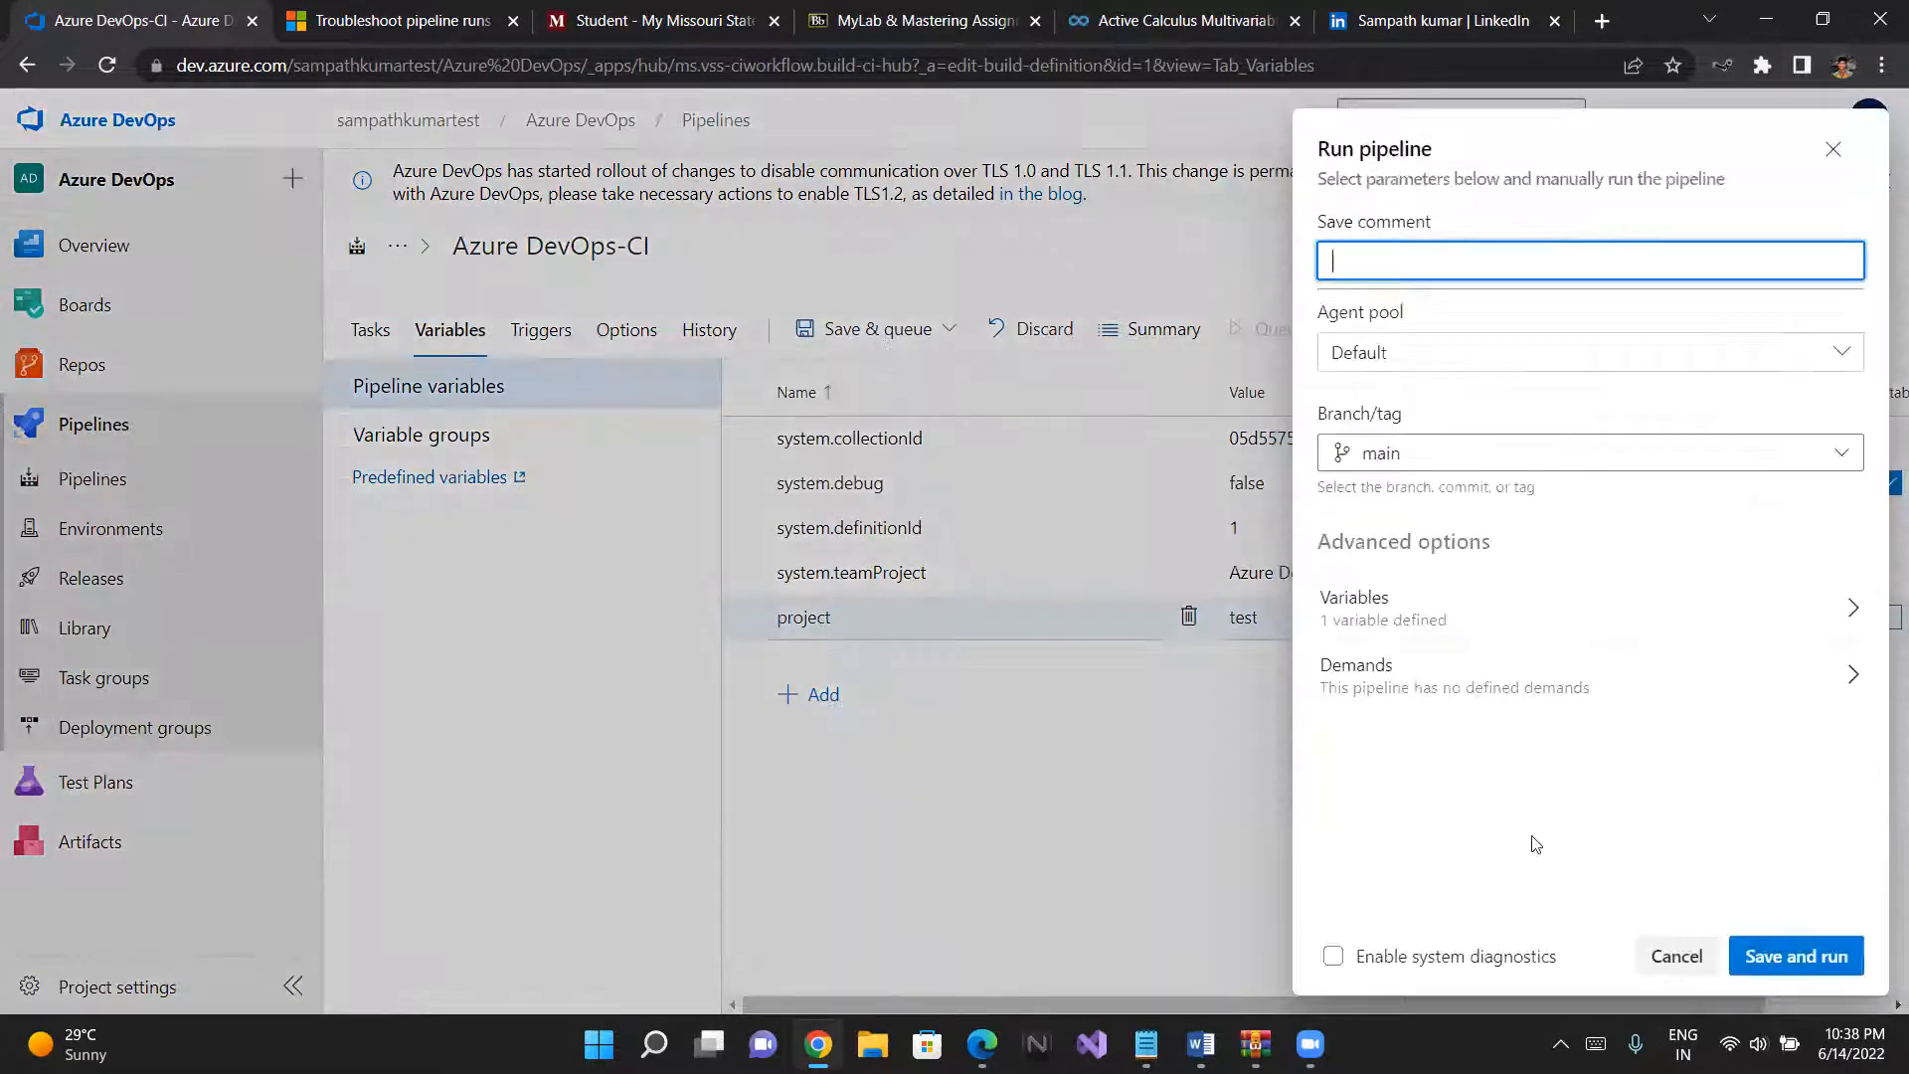
{"action": "left_click", "coordinate": [1657, 958]}
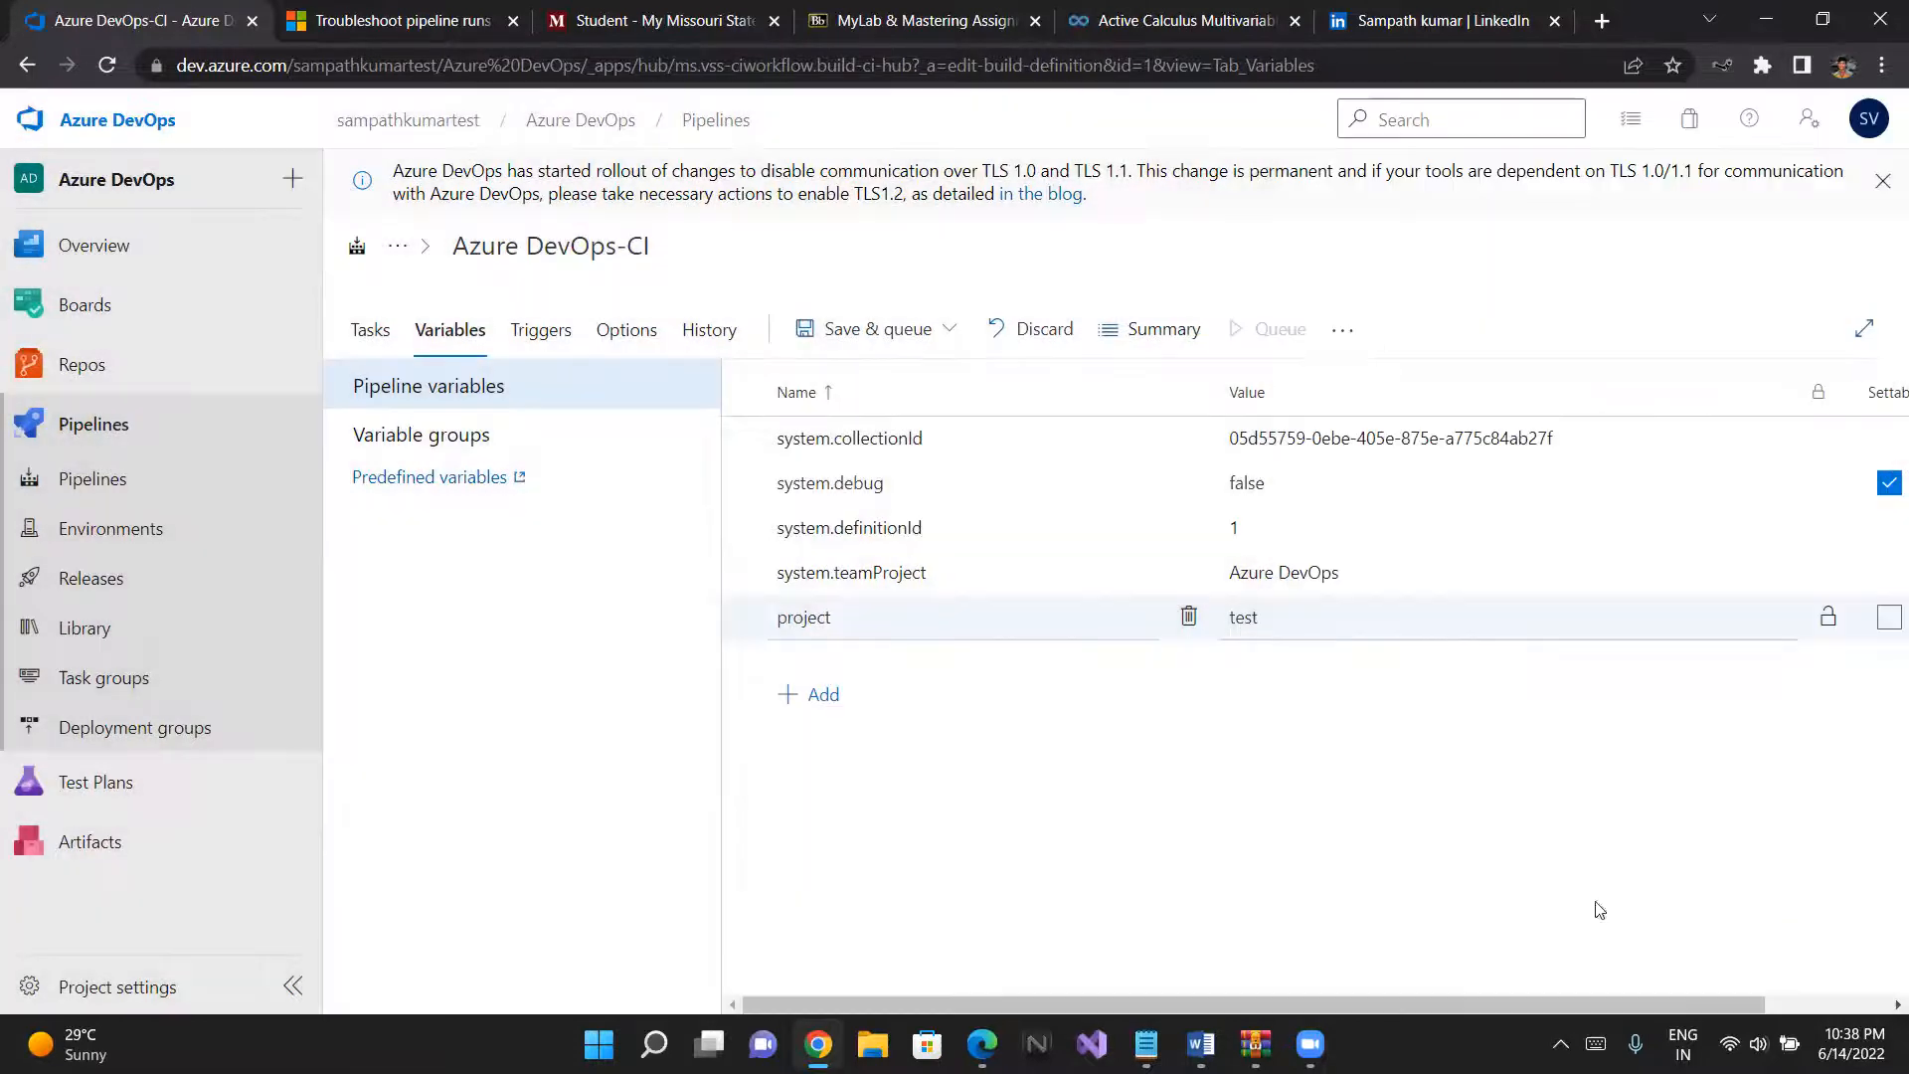
- Save the pipeline with its new variable without queuing a run, leaving the comment empty
{"action": "left_click", "coordinate": [947, 334]}
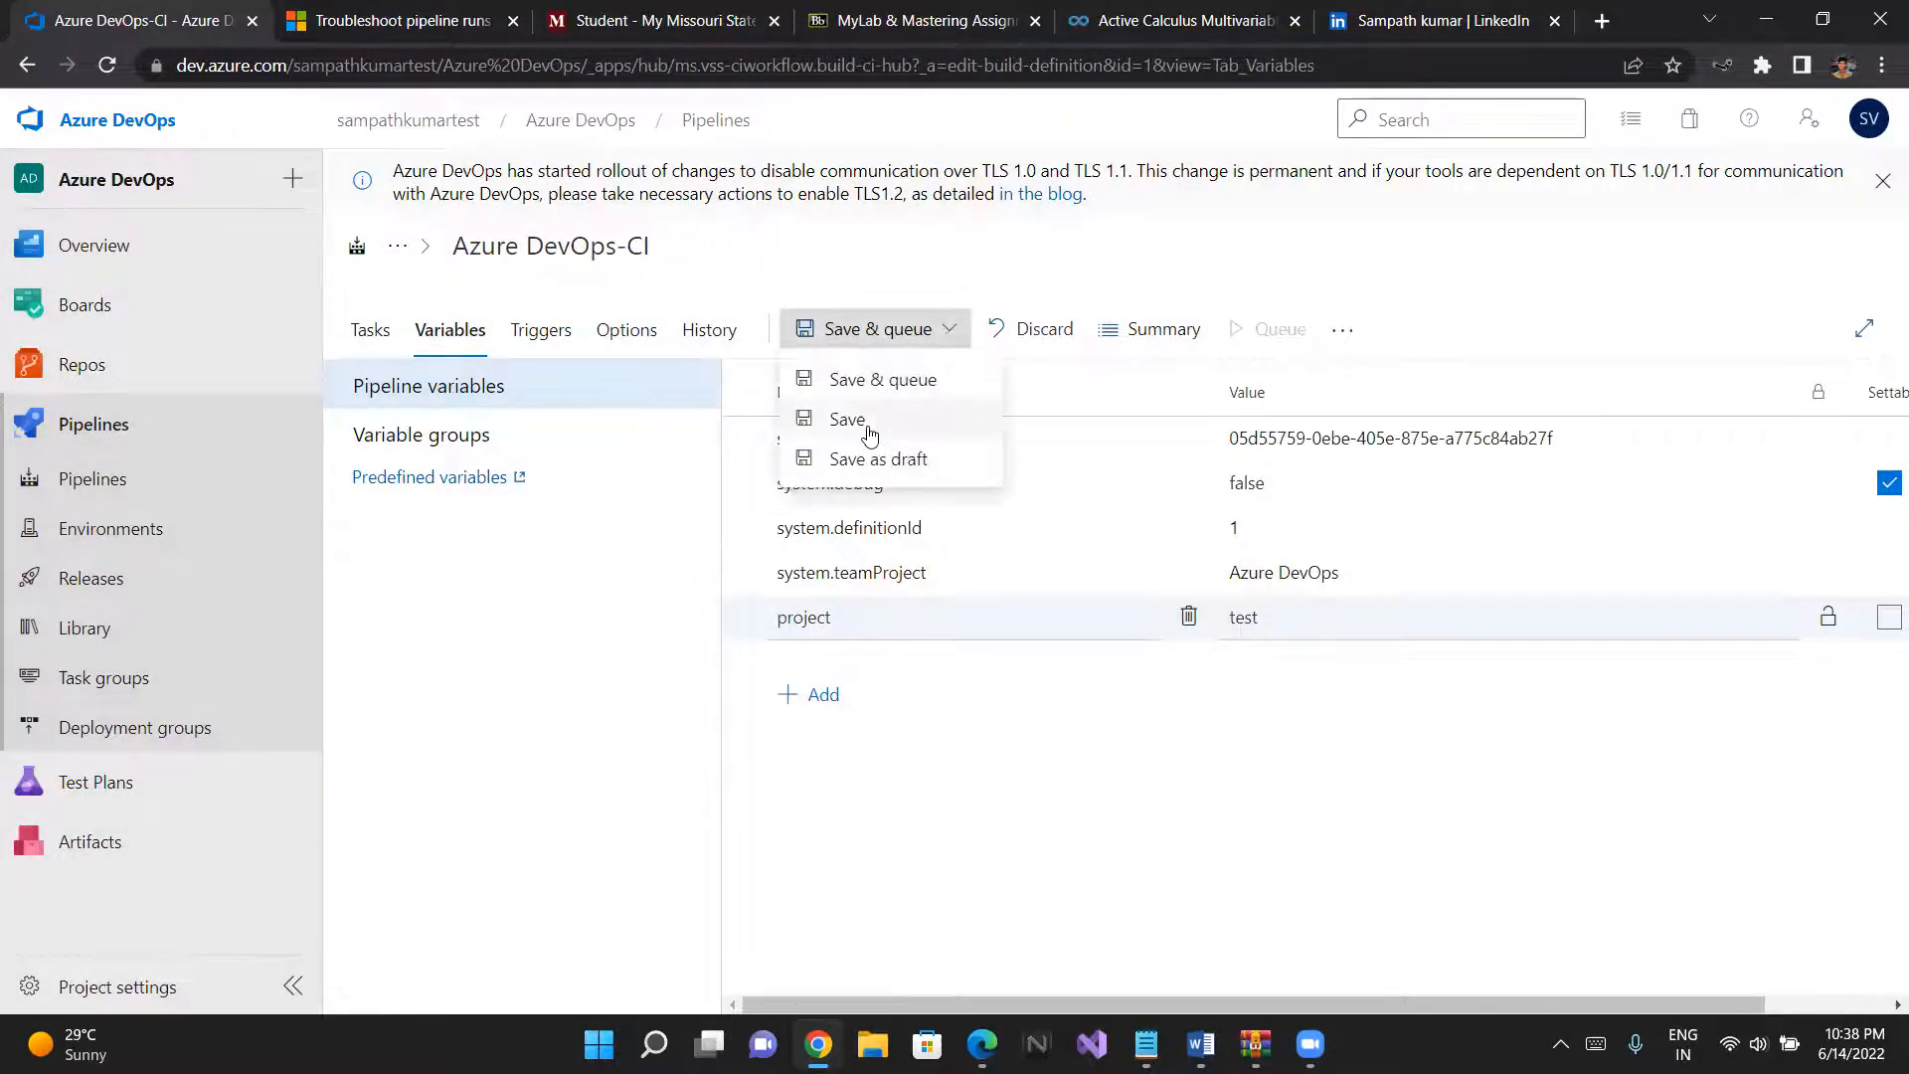
{"action": "left_click", "coordinate": [868, 430]}
{"action": "left_click", "coordinate": [1071, 653]}
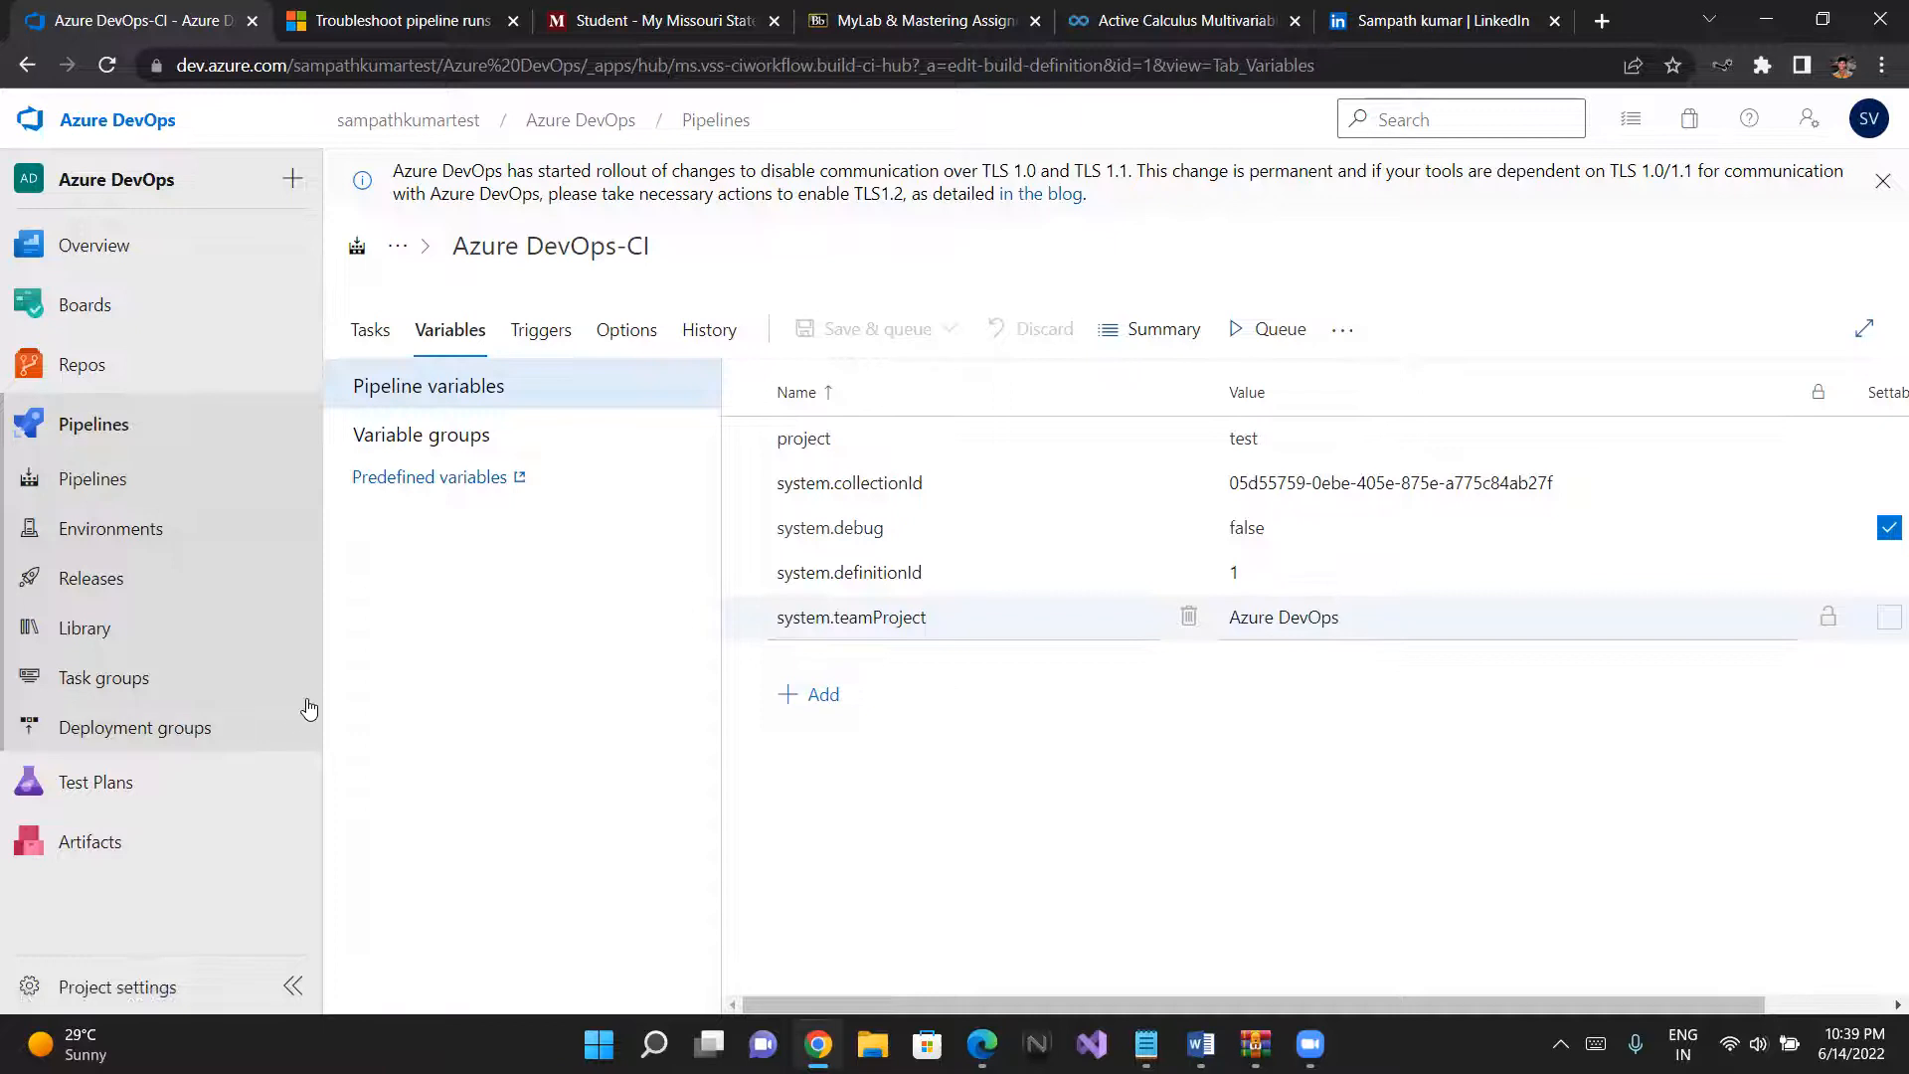
- Copy the name Agent.BuildDirectory from the agent variables section of the predefined variables documentation and return to the pipeline
{"action": "left_click", "coordinate": [415, 478]}
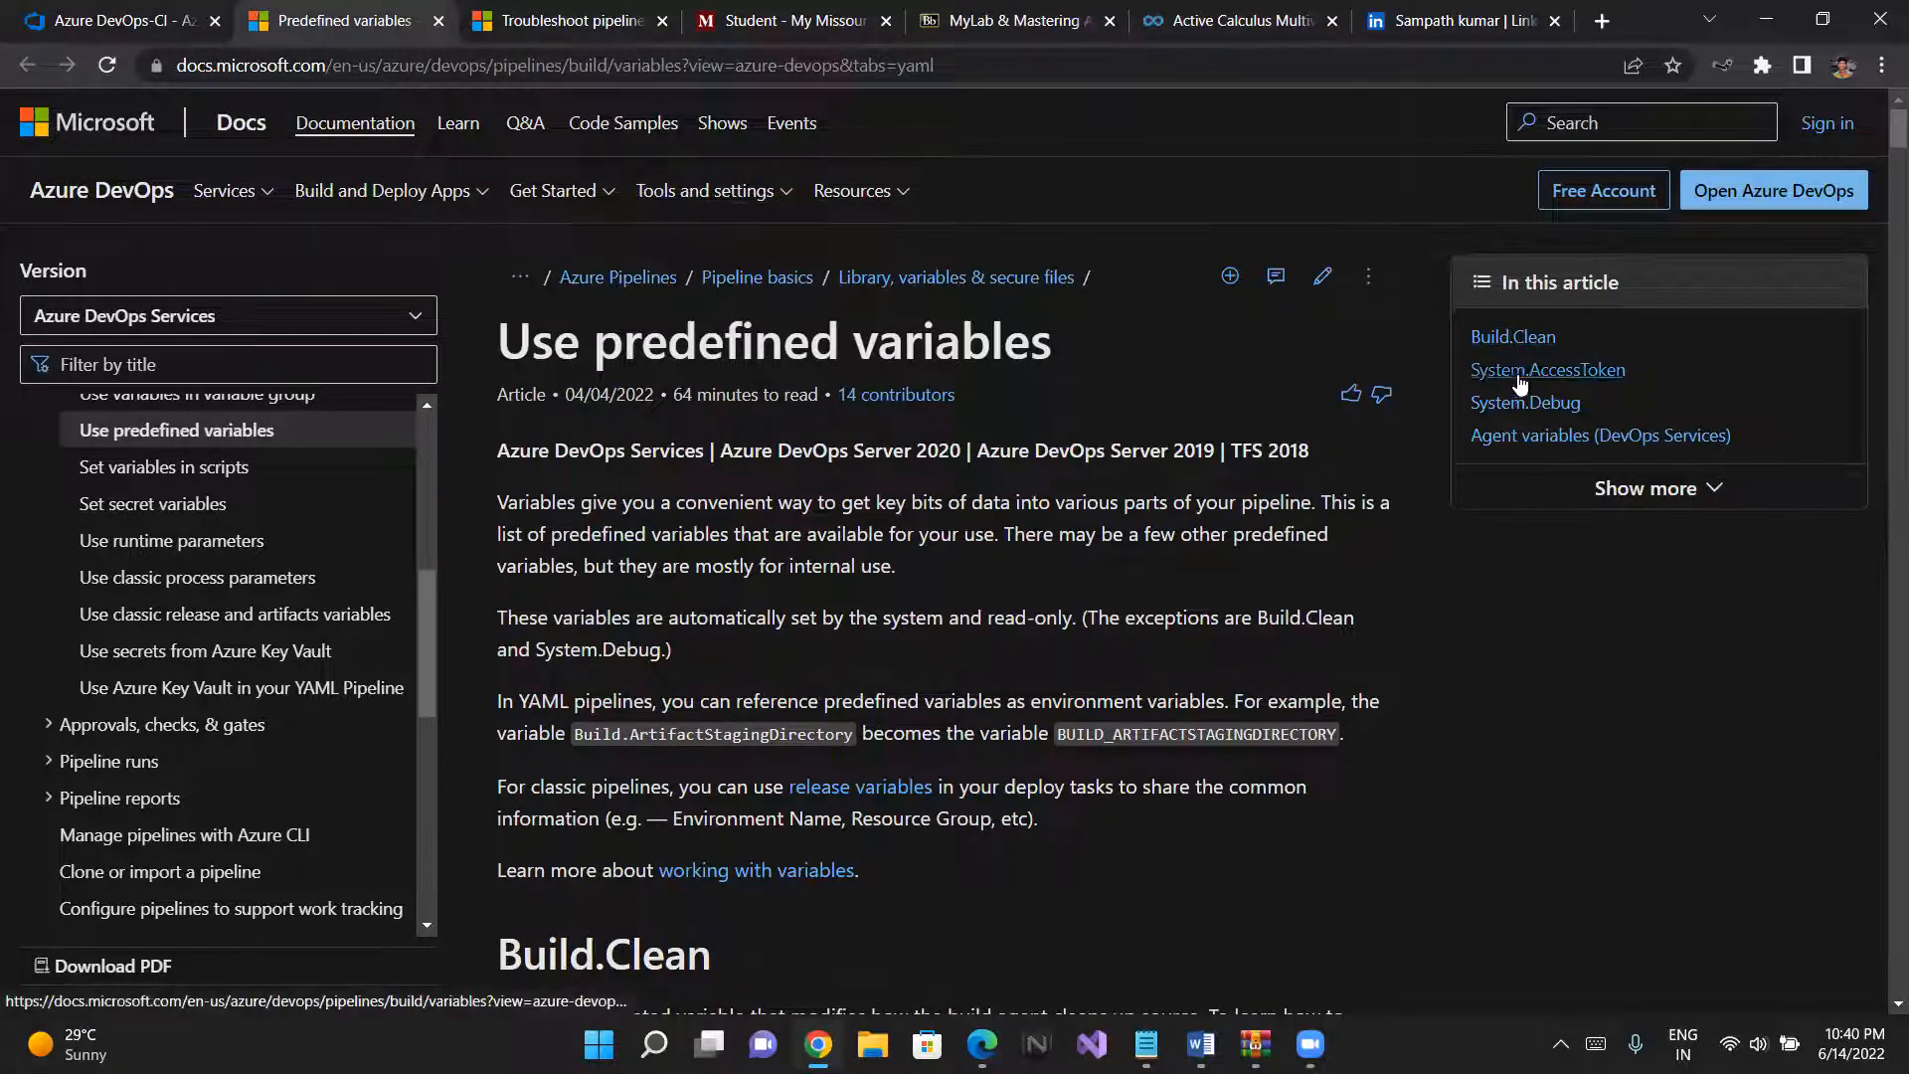
{"action": "left_click", "coordinate": [1520, 443]}
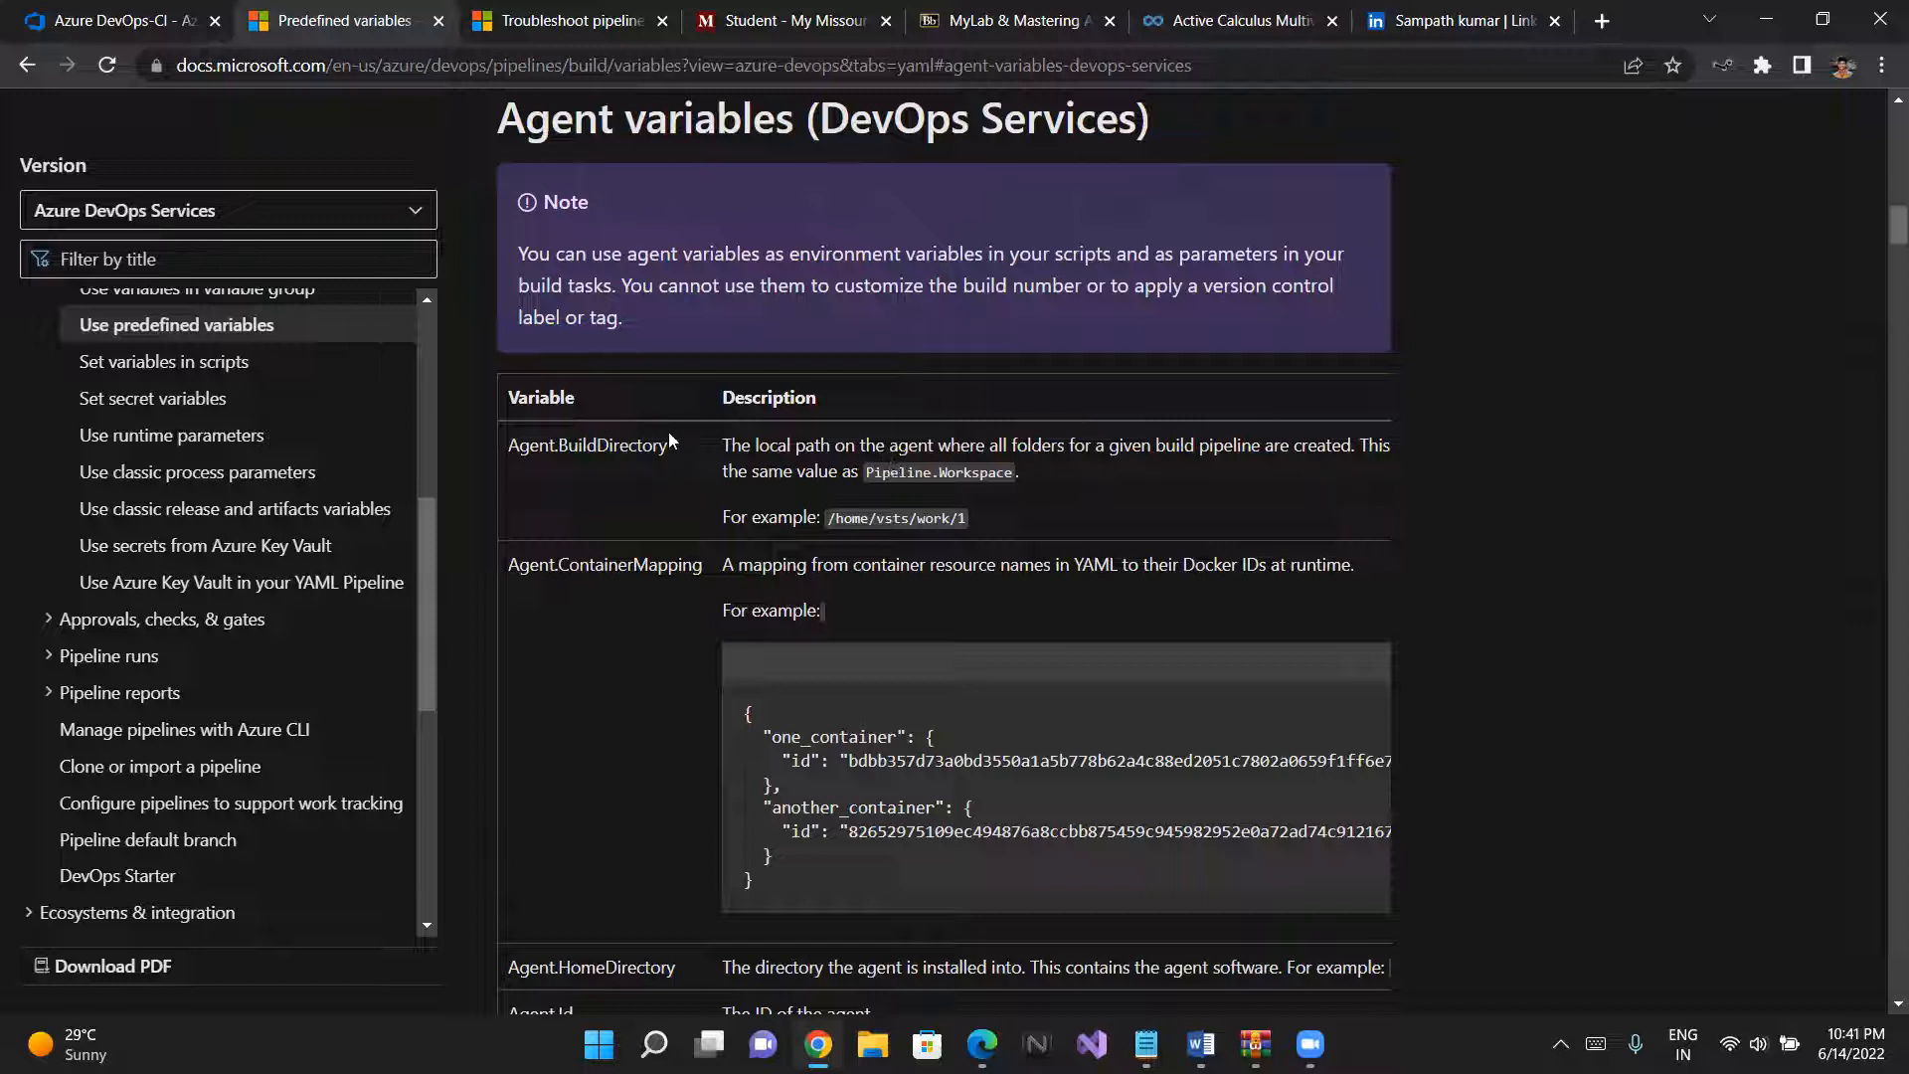
{"action": "left_click_drag", "start_coordinate": [667, 444], "coordinate": [505, 444]}
{"action": "key", "text": "ctrl+c"}
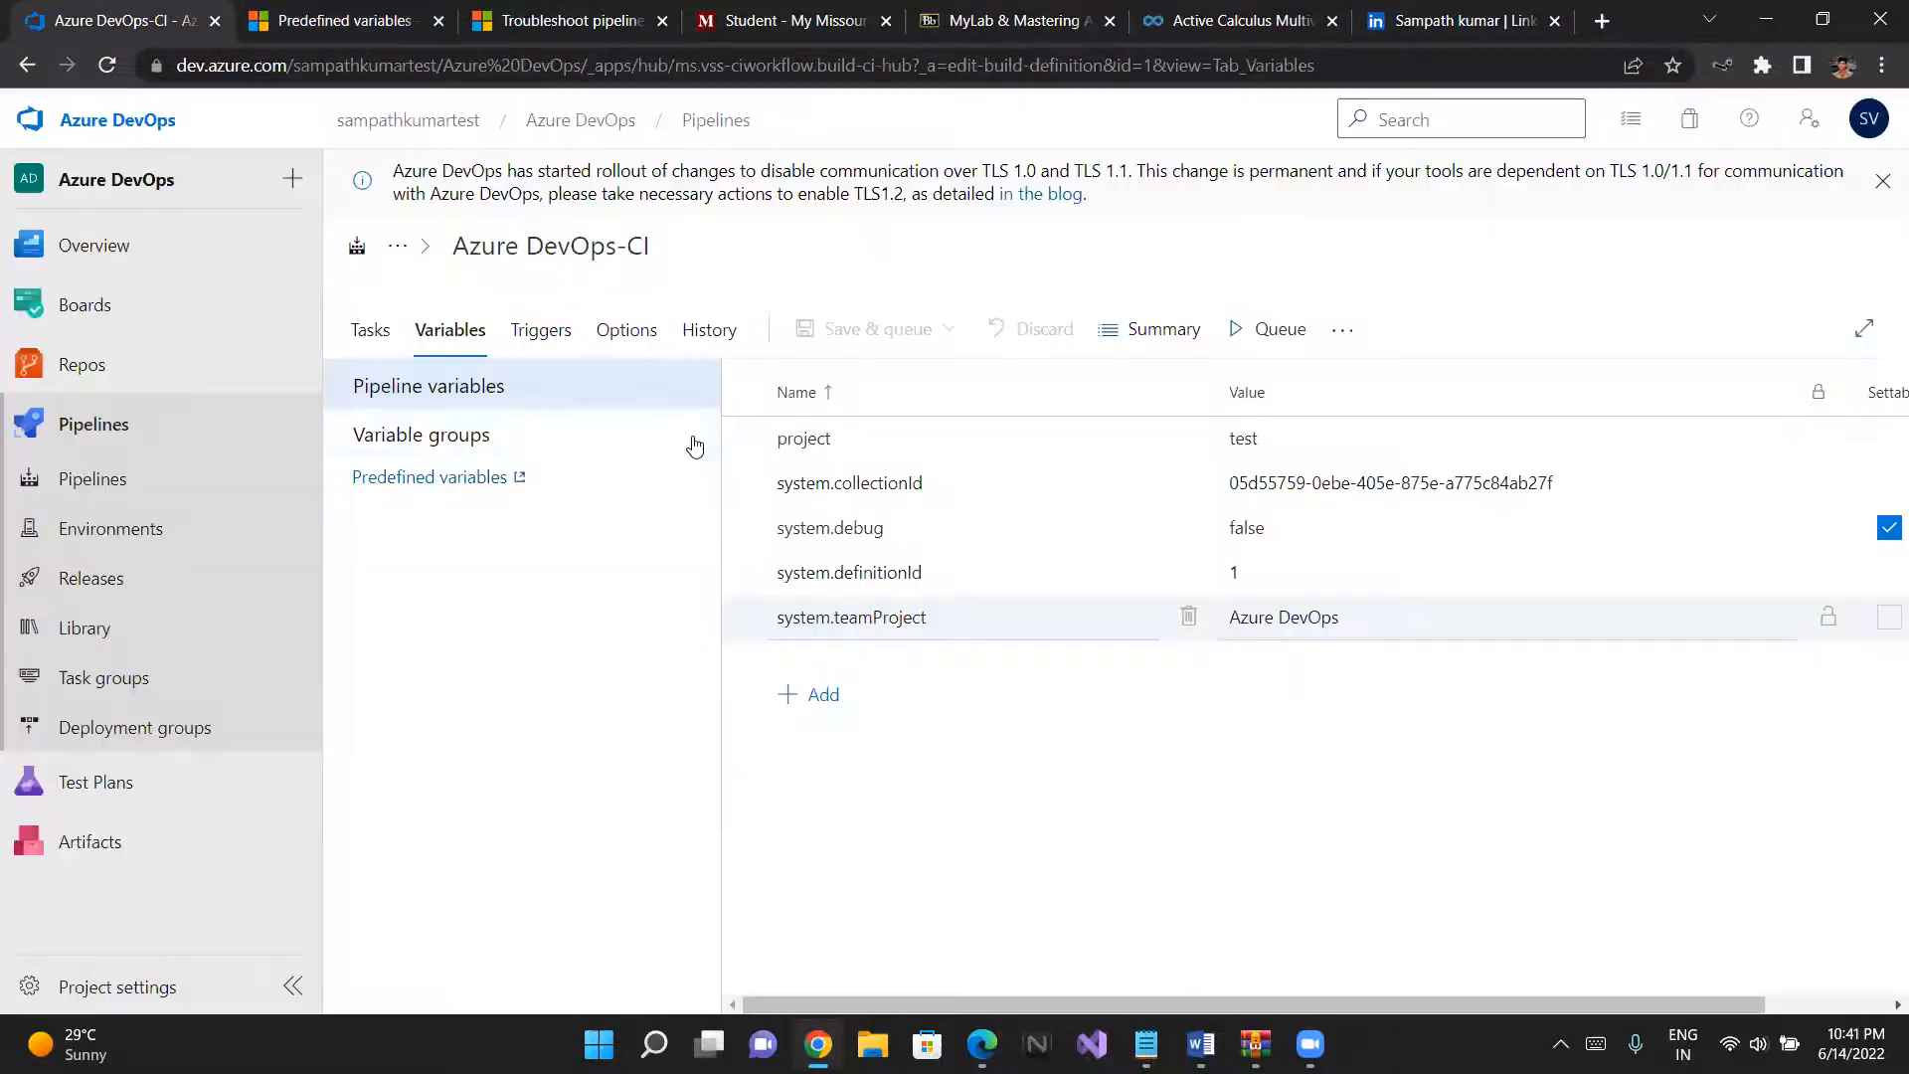
{"action": "left_click", "coordinate": [149, 20]}
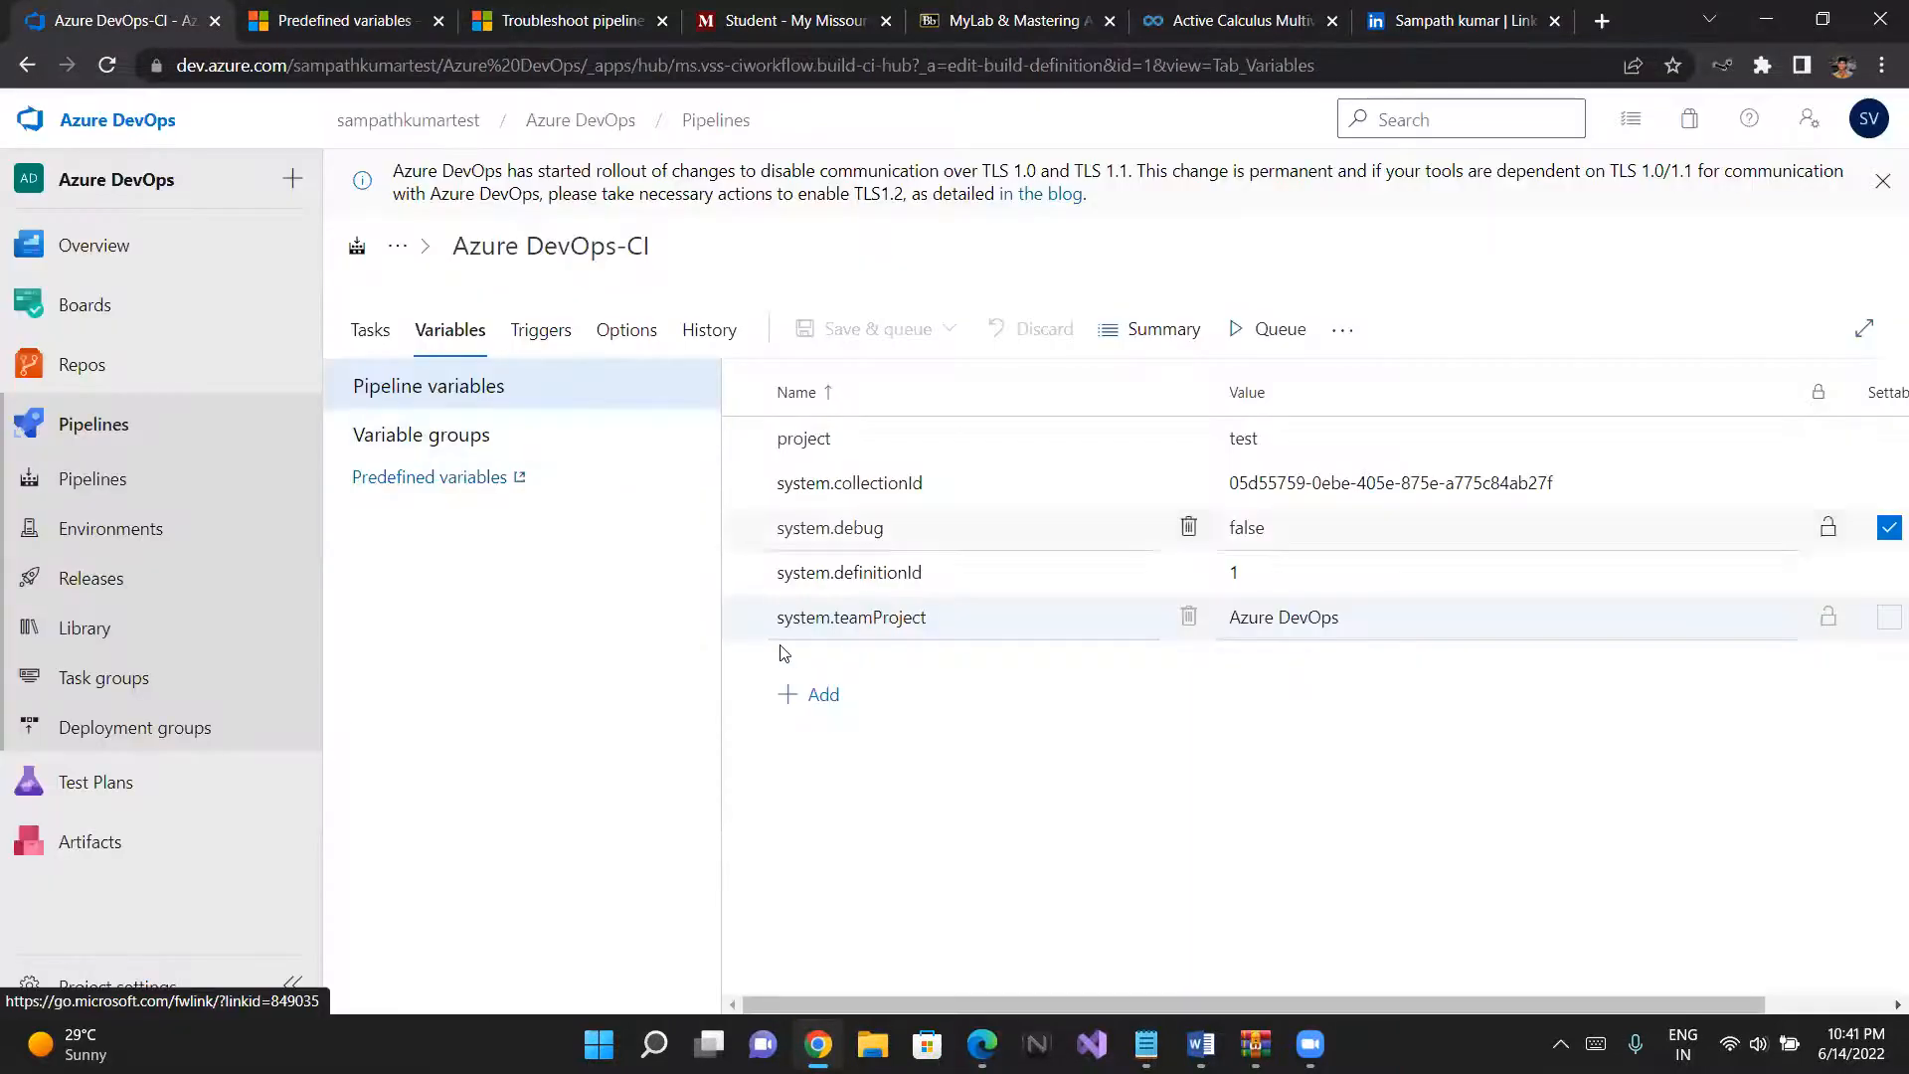
{"action": "left_click", "coordinate": [809, 688]}
{"action": "key", "text": "ctrl+v"}
{"action": "left_click_drag", "start_coordinate": [943, 664], "coordinate": [737, 670]}
{"action": "key", "text": "ctrl+c"}
{"action": "key", "text": "BackSpace"}
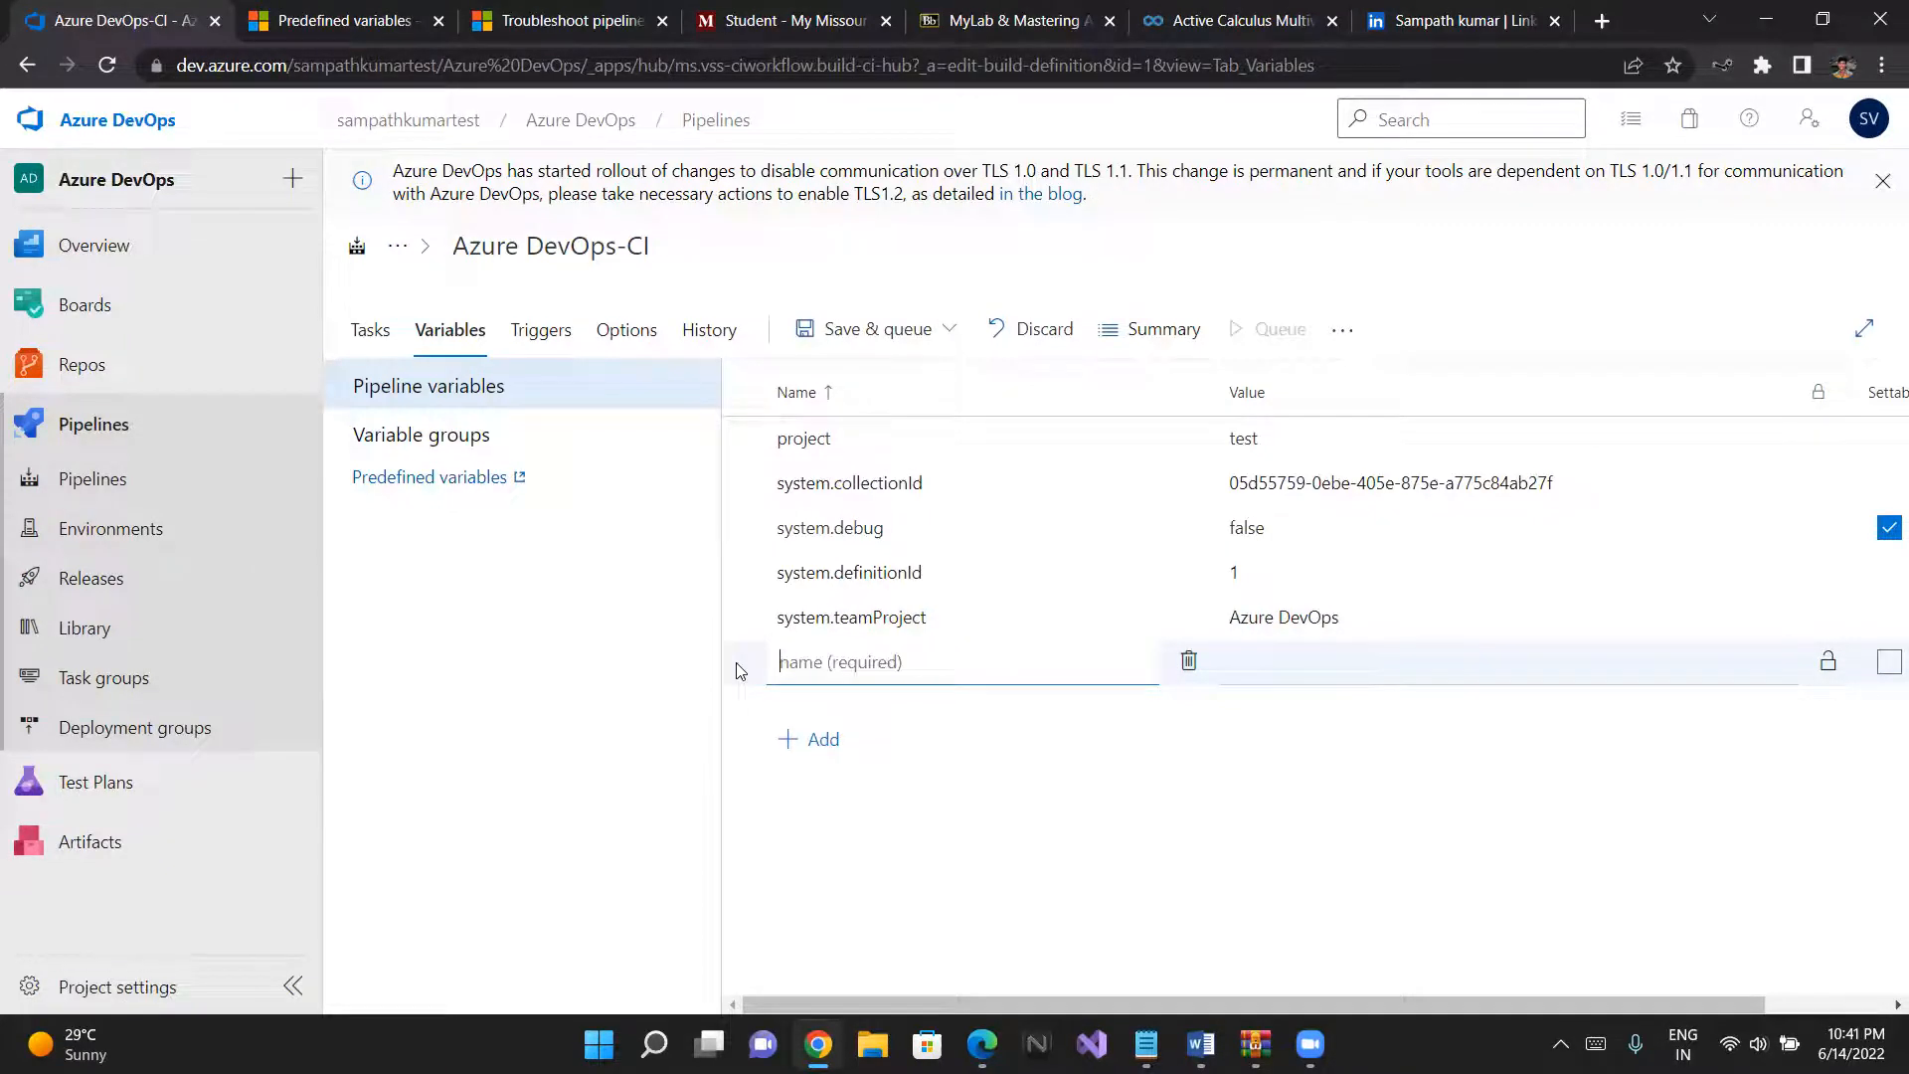
{"action": "left_click", "coordinate": [1188, 663]}
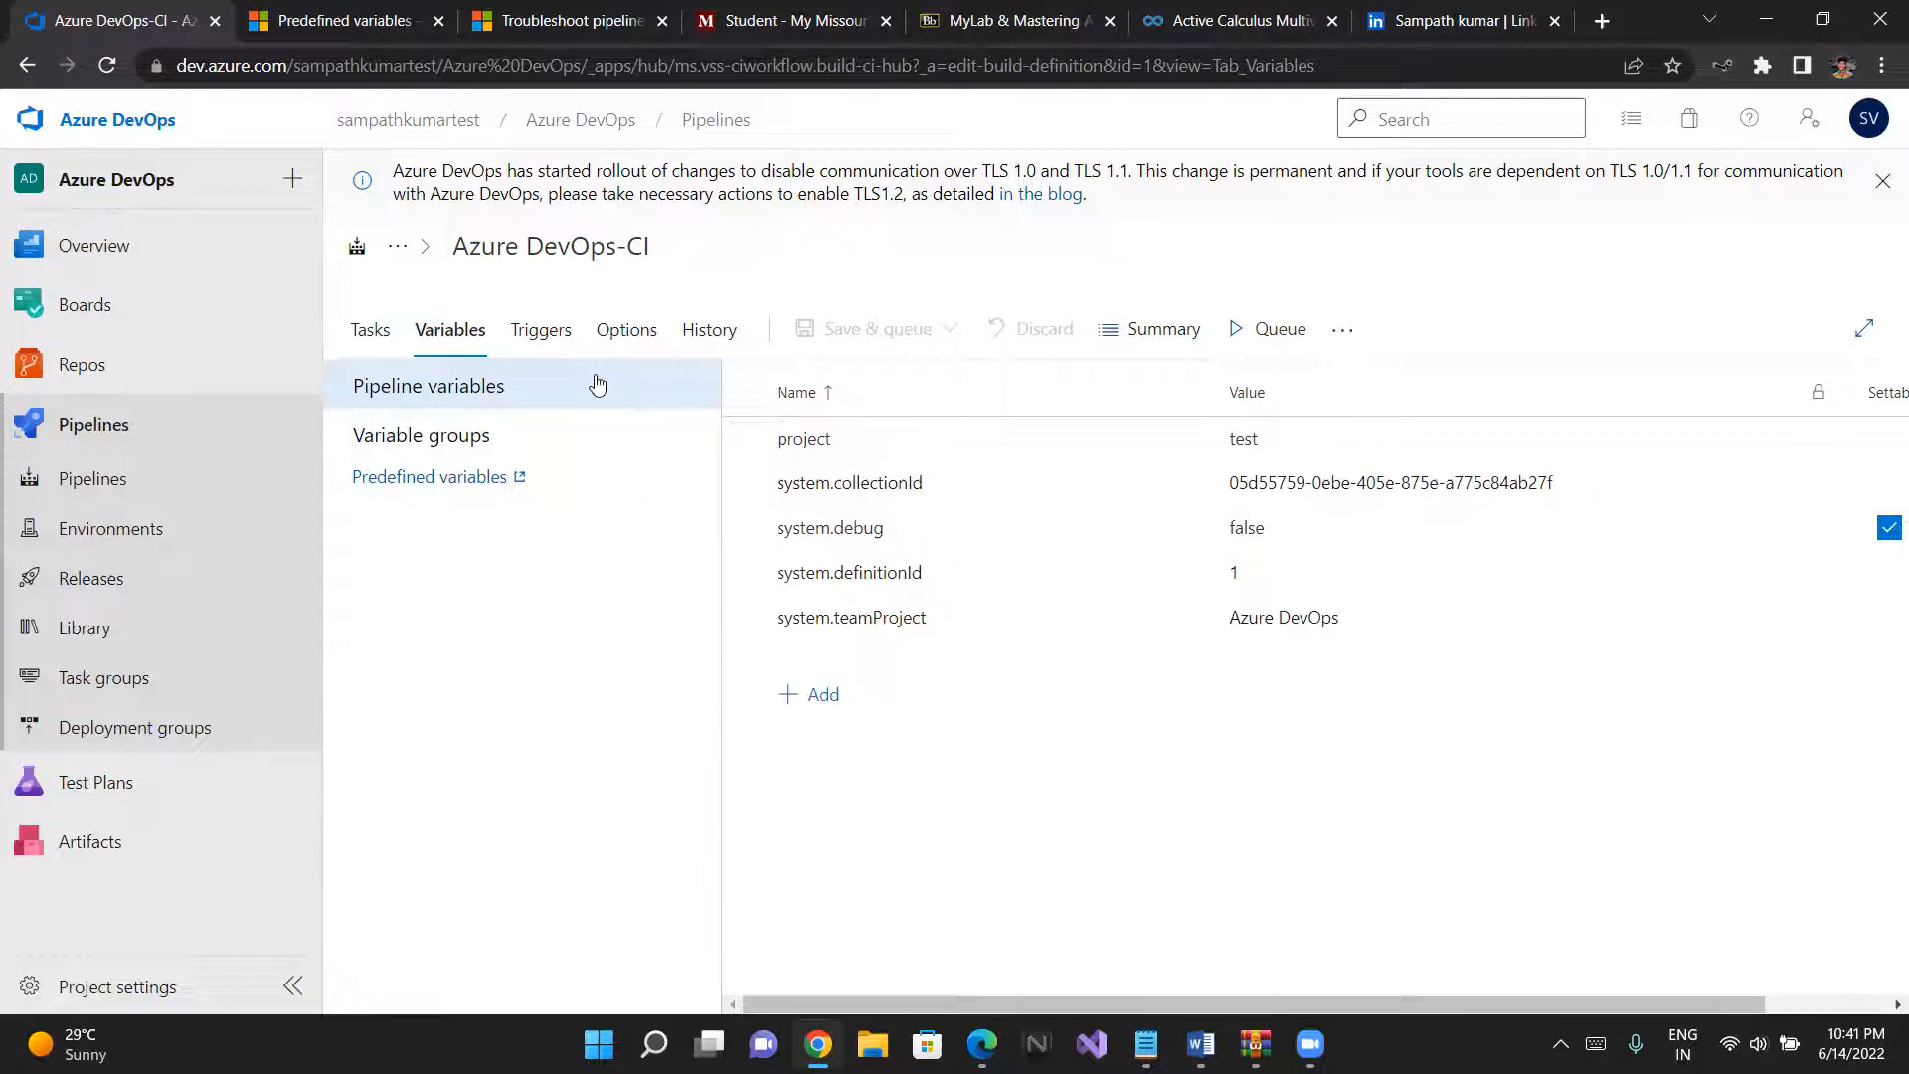
- Append the line "echo $(Agent.BuildDirectory)" to the script of the Command Line Script task
{"action": "left_click", "coordinate": [386, 348]}
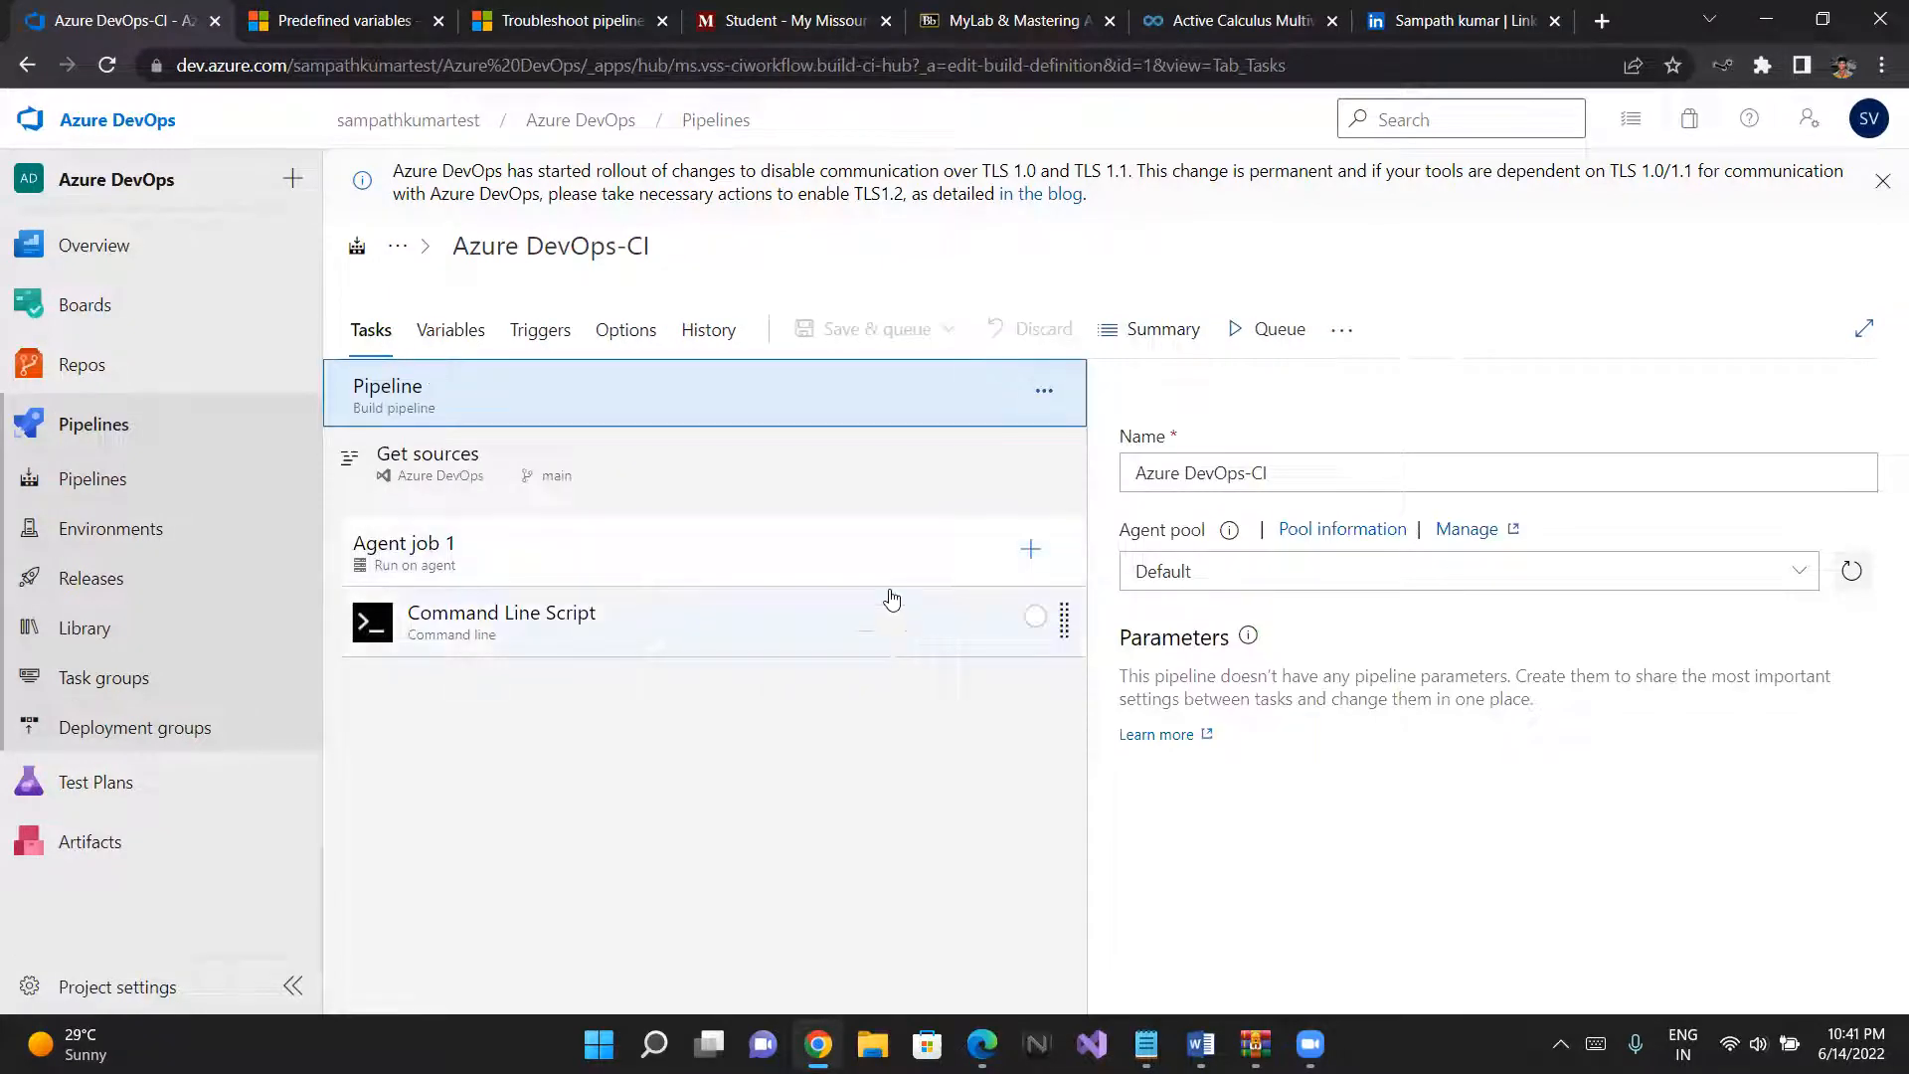
{"action": "left_click", "coordinate": [710, 613]}
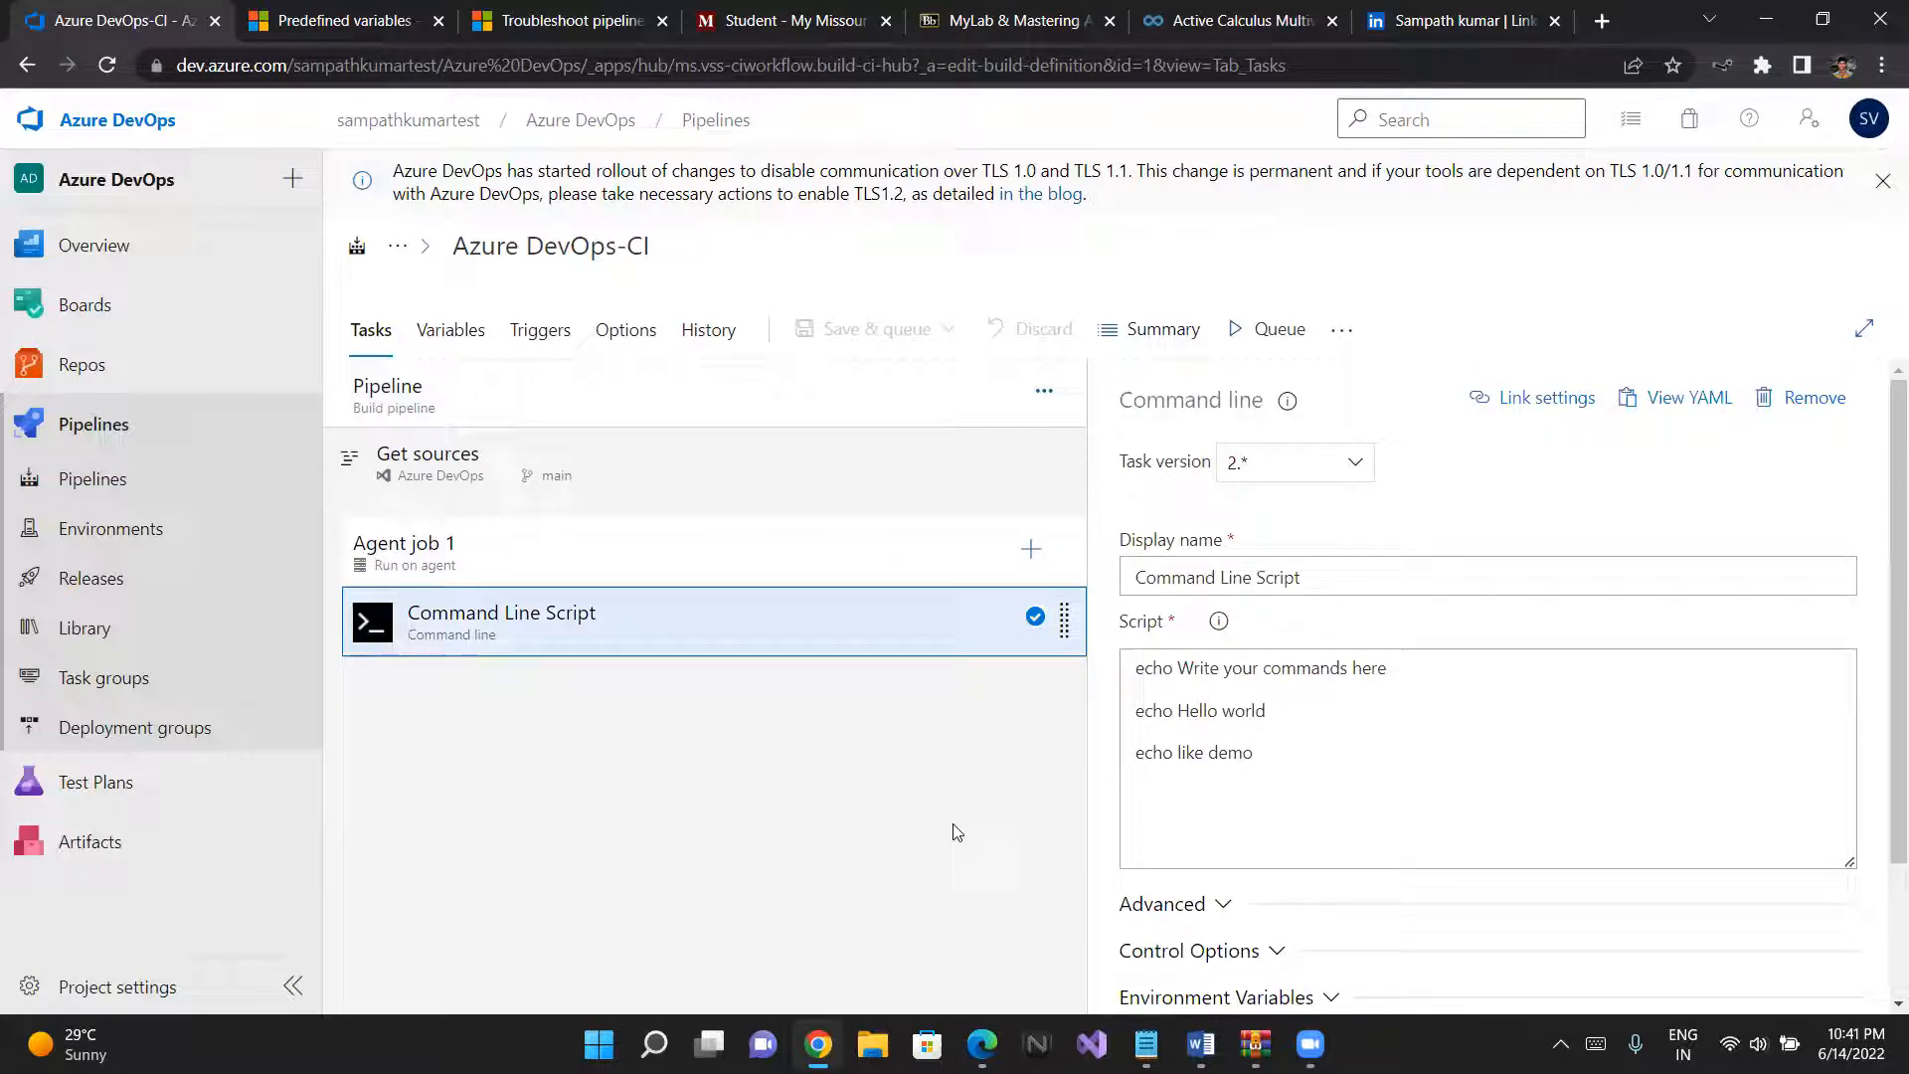
{"action": "left_click", "coordinate": [1292, 763]}
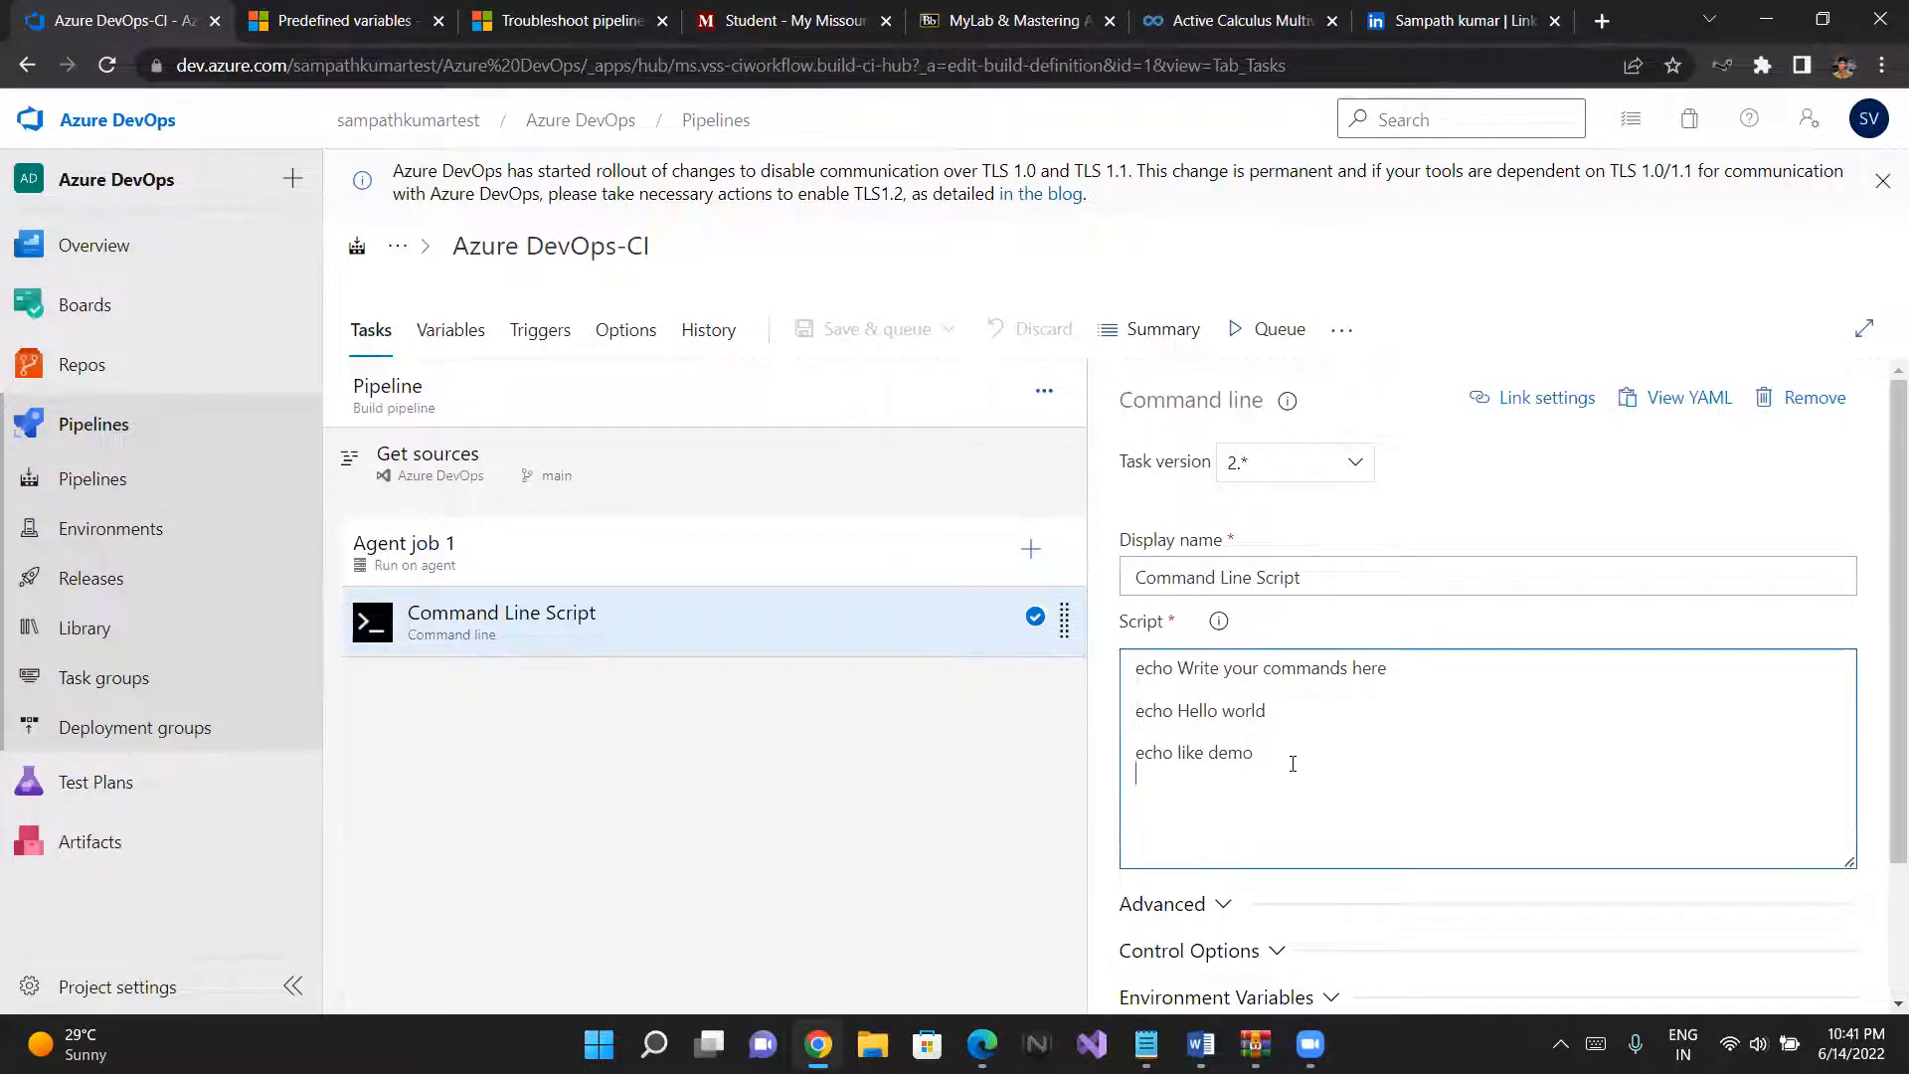
{"action": "key", "text": "Return"}
{"action": "type", "text": "echo"}
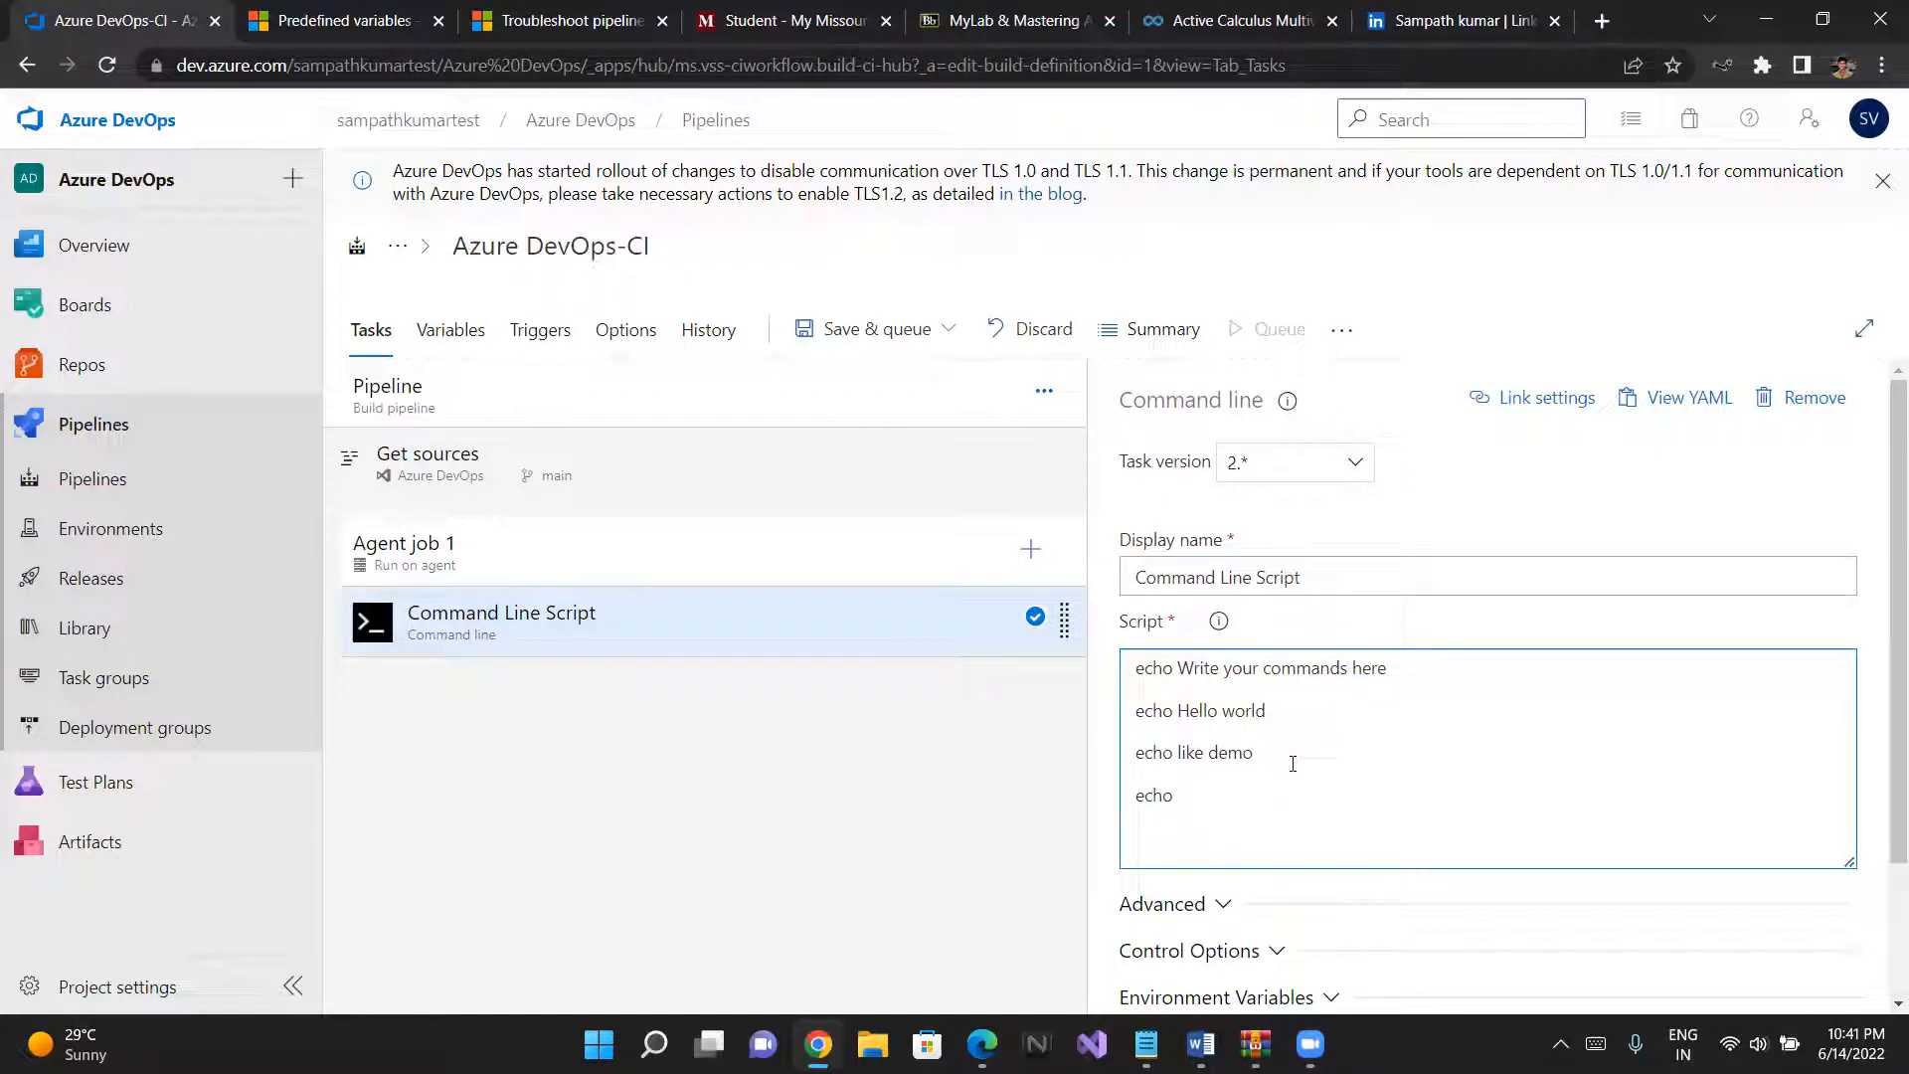
{"action": "key", "text": "ctrl+v"}
{"action": "key", "text": "BackSpace"}
{"action": "key", "text": "BackSpace"}
{"action": "key", "text": "BackSpace"}
{"action": "key", "text": "BackSpace"}
{"action": "key", "text": "BackSpace"}
{"action": "key", "text": "BackSpace"}
{"action": "key", "text": "BackSpace"}
{"action": "key", "text": "BackSpace"}
{"action": "key", "text": "BackSpace"}
{"action": "key", "text": "BackSpace"}
{"action": "key", "text": "BackSpace"}
{"action": "key", "text": "BackSpace"}
{"action": "key", "text": "BackSpace"}
{"action": "key", "text": "BackSpace"}
{"action": "key", "text": "BackSpace"}
{"action": "key", "text": "BackSpace"}
{"action": "key", "text": "BackSpace"}
{"action": "key", "text": "BackSpace"}
{"action": "key", "text": "BackSpace"}
{"action": "key", "text": "BackSpace"}
{"action": "type", "text": "$("}
{"action": "key", "text": "BackSpace"}
{"action": "type", "text": "["}
{"action": "key", "text": "BackSpace"}
{"action": "type", "text": "("}
{"action": "key", "text": "ctrl+v"}
{"action": "type", "text": ")"}
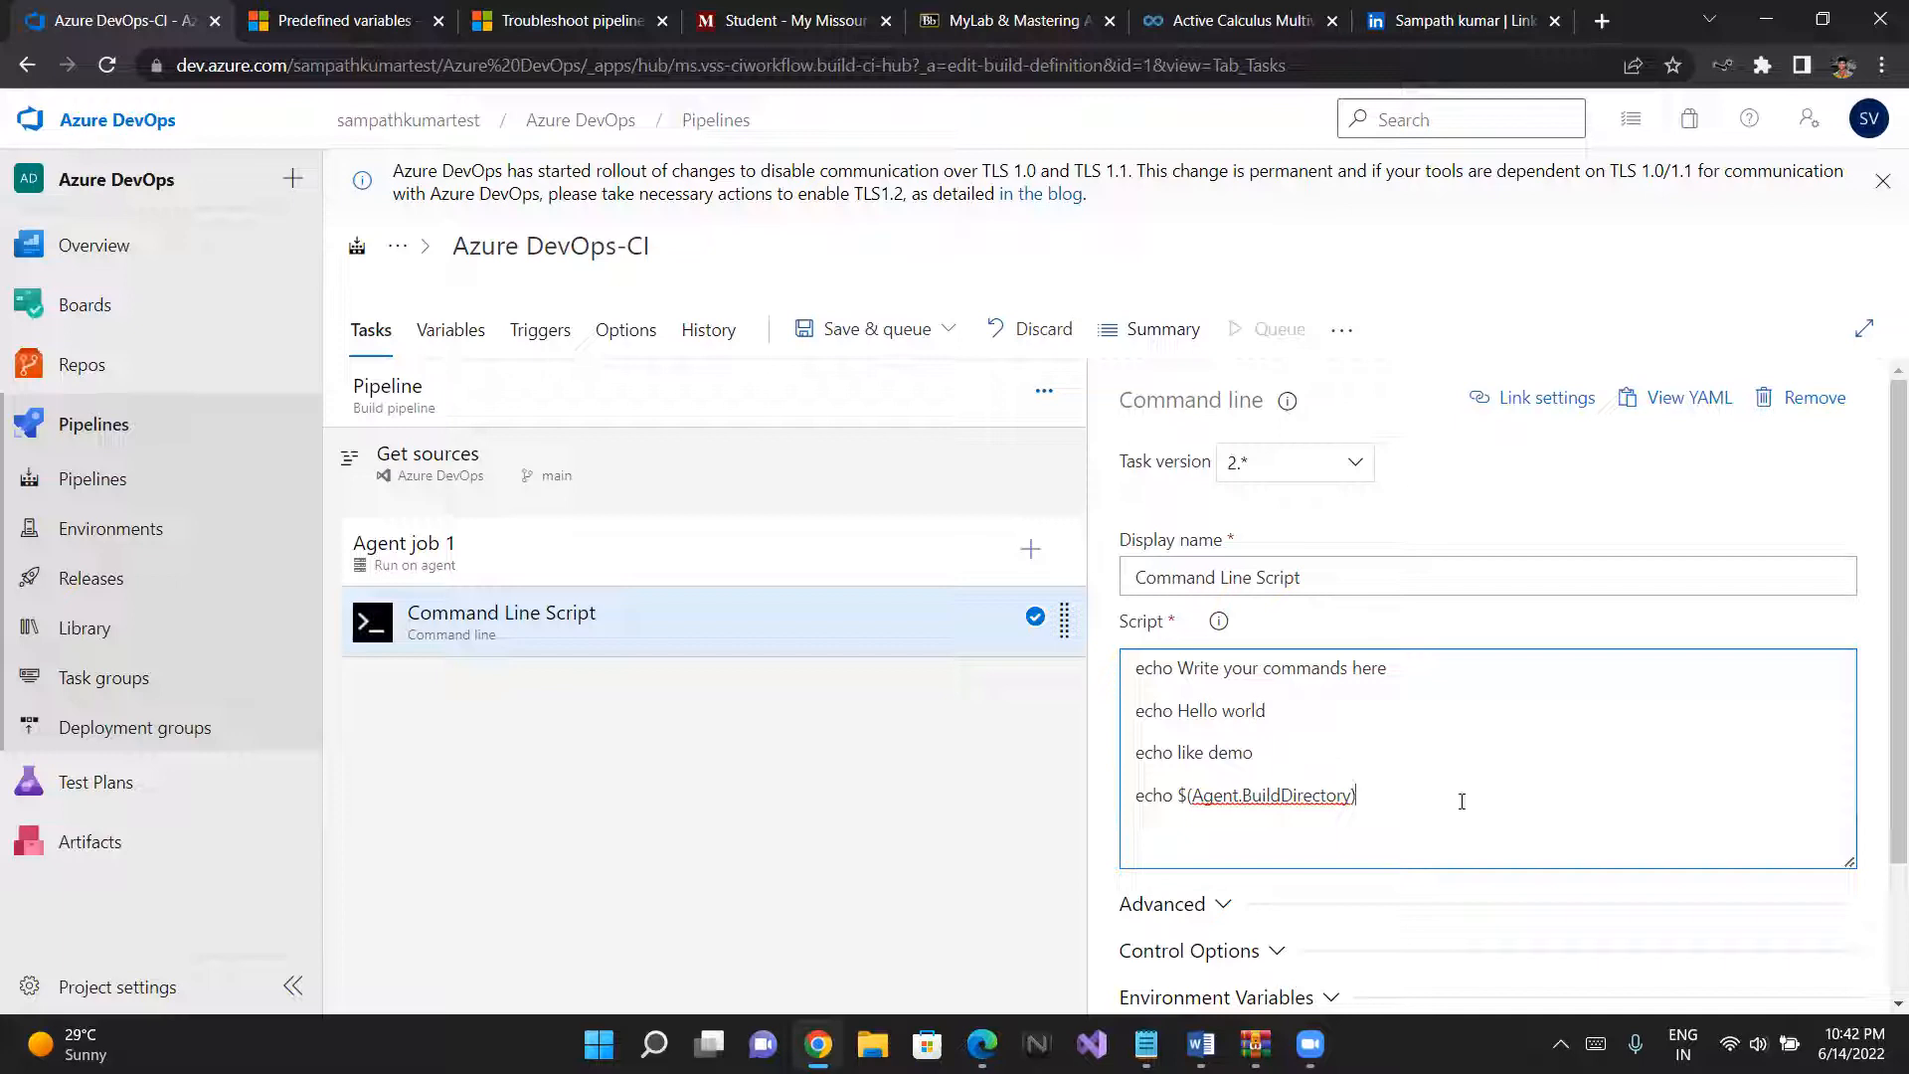
- Add the line "echo $(project)" below the build directory line in the script
{"action": "scroll", "coordinate": [1462, 796], "scroll_direction": "down", "scroll_amount": 1}
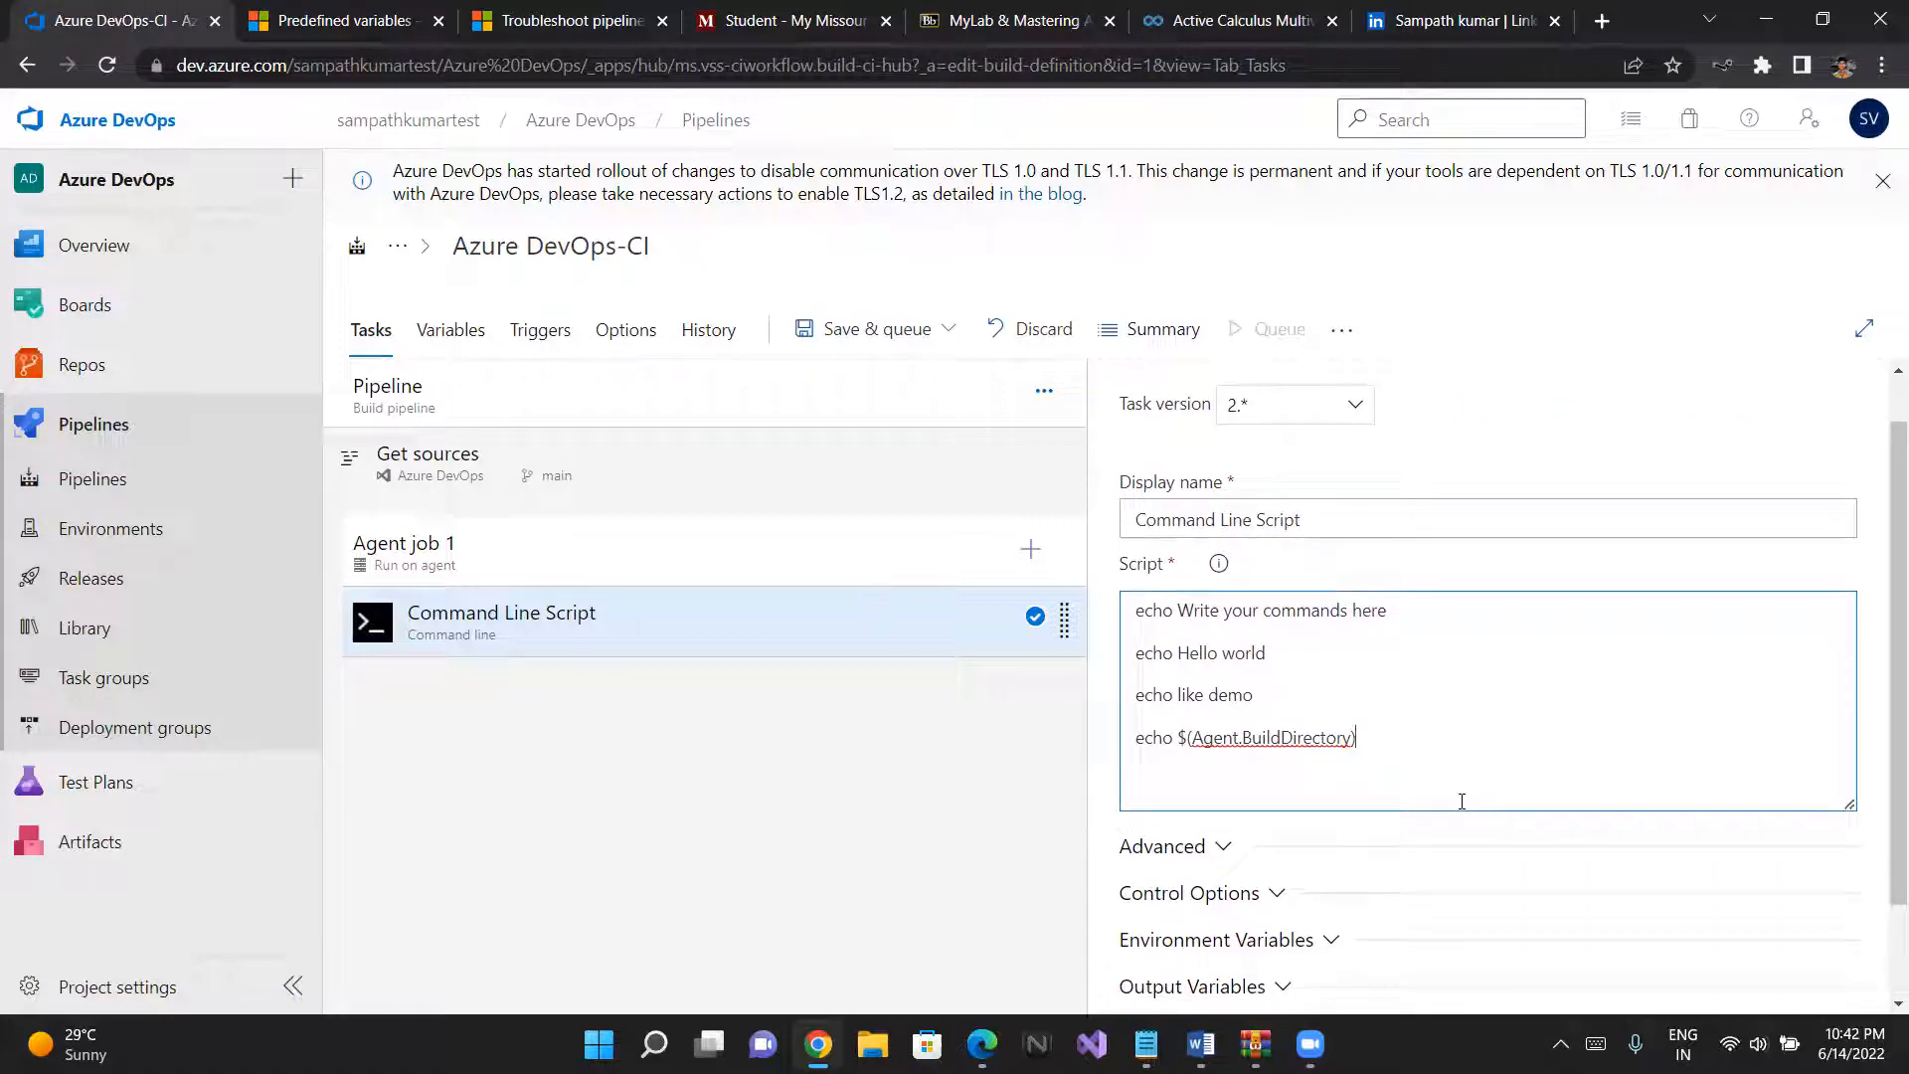
{"action": "type", "text": "echp"}
{"action": "key", "text": "BackSpace"}
{"action": "key", "text": "BackSpace"}
{"action": "type", "text": "o"}
{"action": "type", "text": "$(project)"}
{"action": "scroll", "coordinate": [1461, 796], "scroll_direction": "down", "scroll_amount": 1}
{"action": "scroll", "coordinate": [1462, 797], "scroll_direction": "up", "scroll_amount": 1}
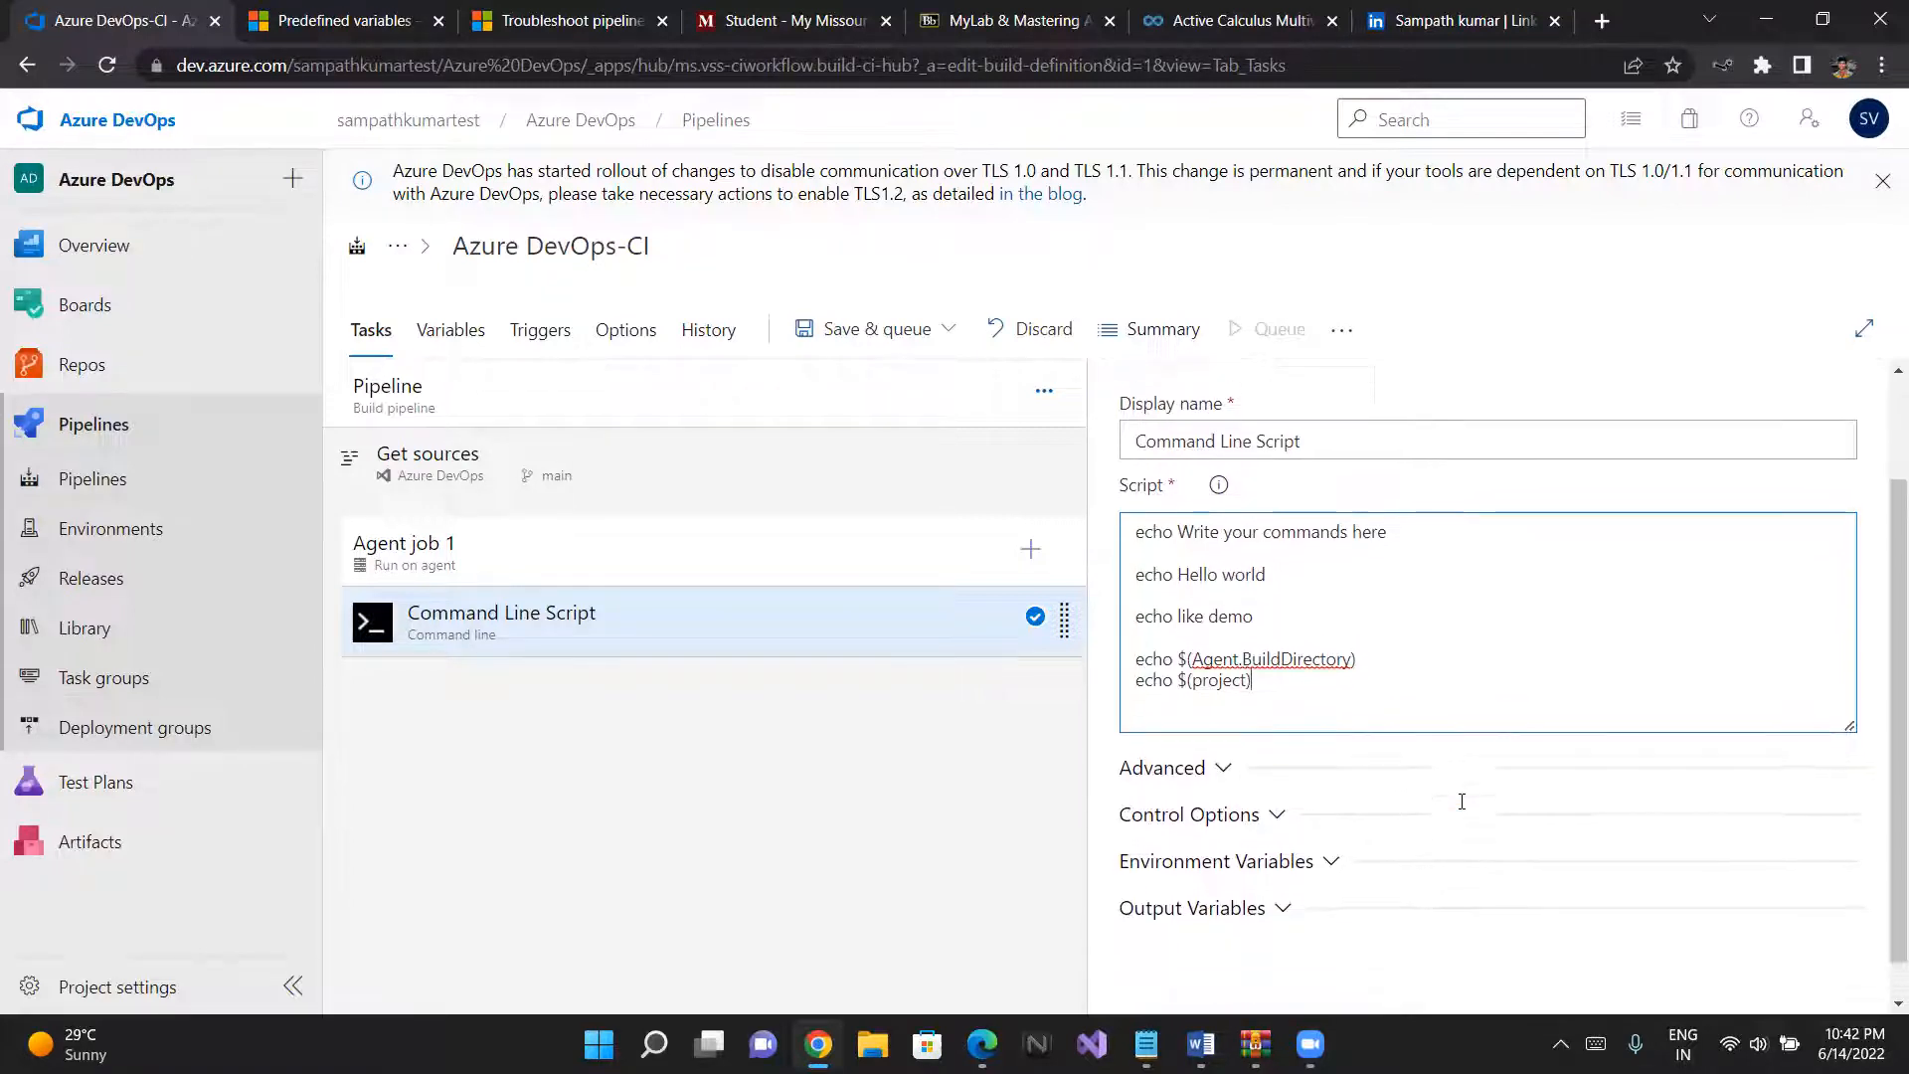
- Save the pipeline with the edited script without queuing a run, leaving the comment empty
{"action": "left_click", "coordinate": [900, 328]}
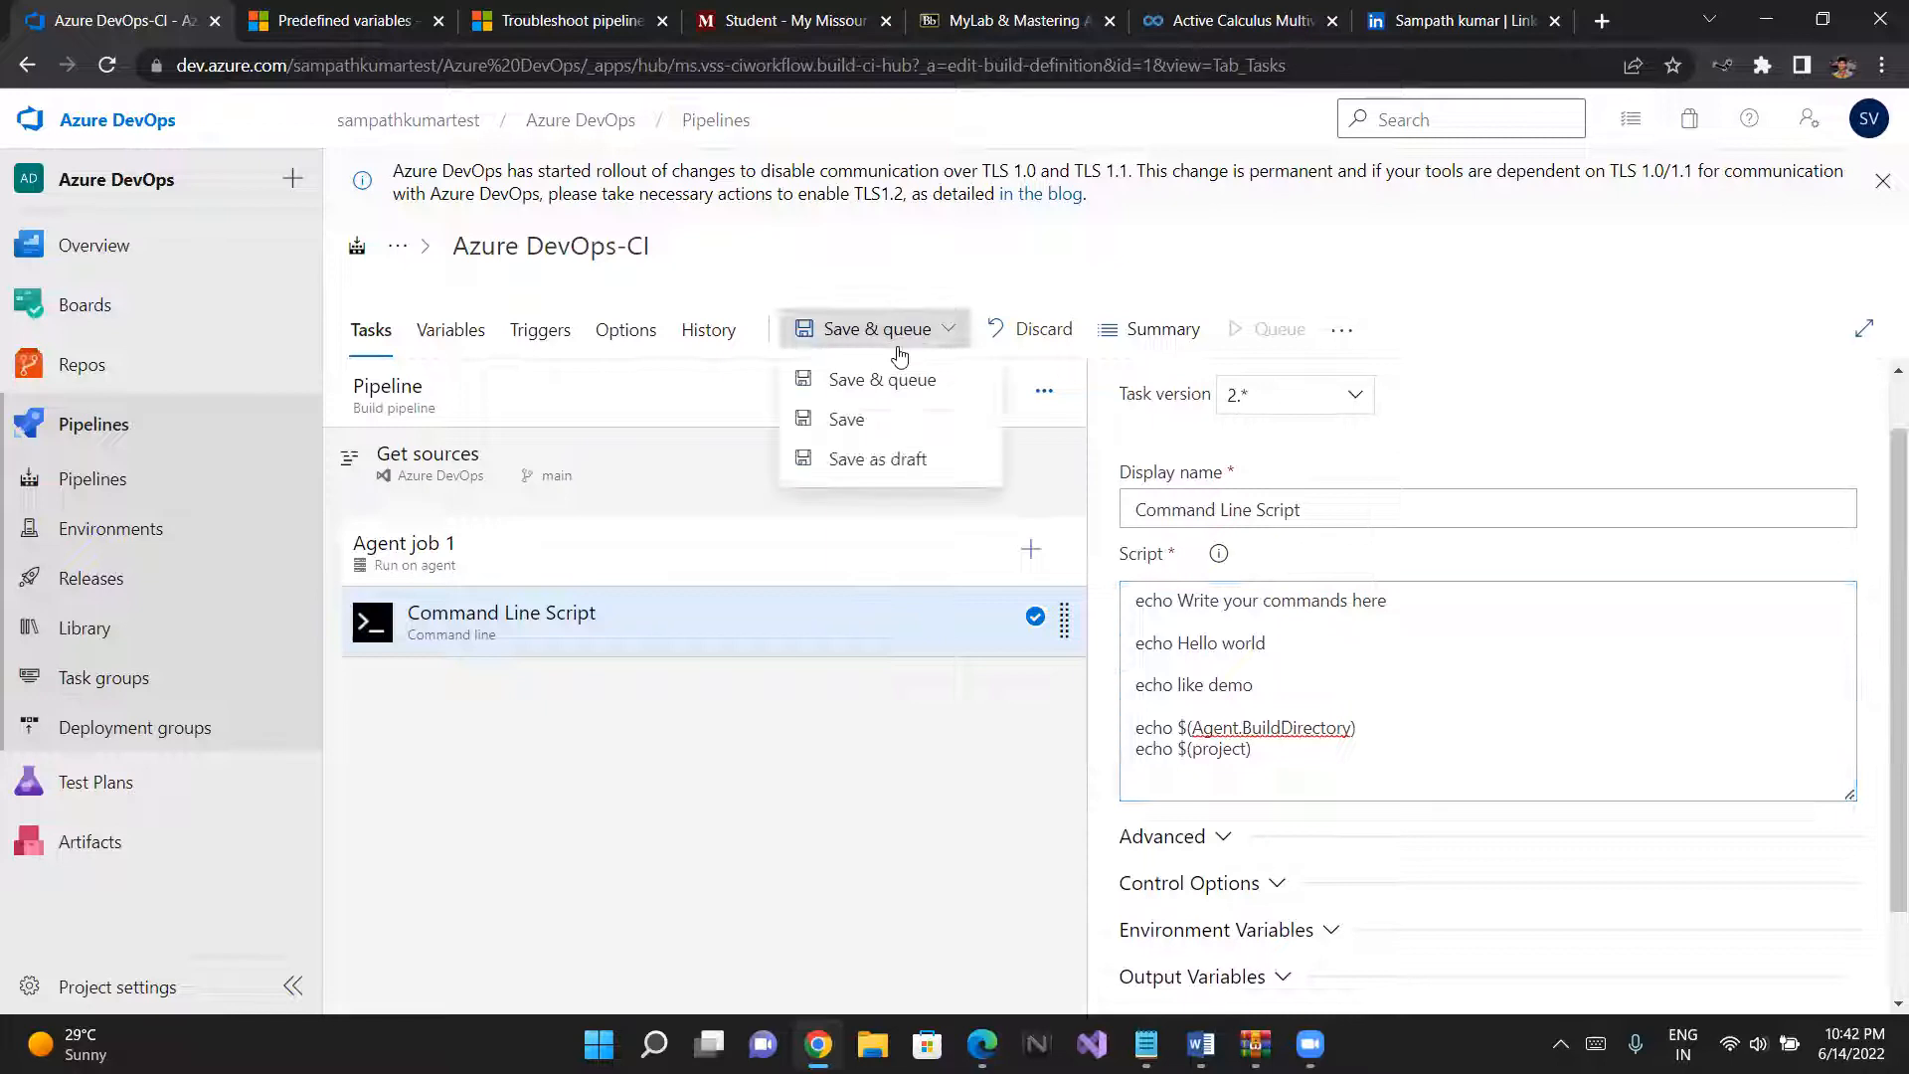
{"action": "left_click", "coordinate": [868, 415]}
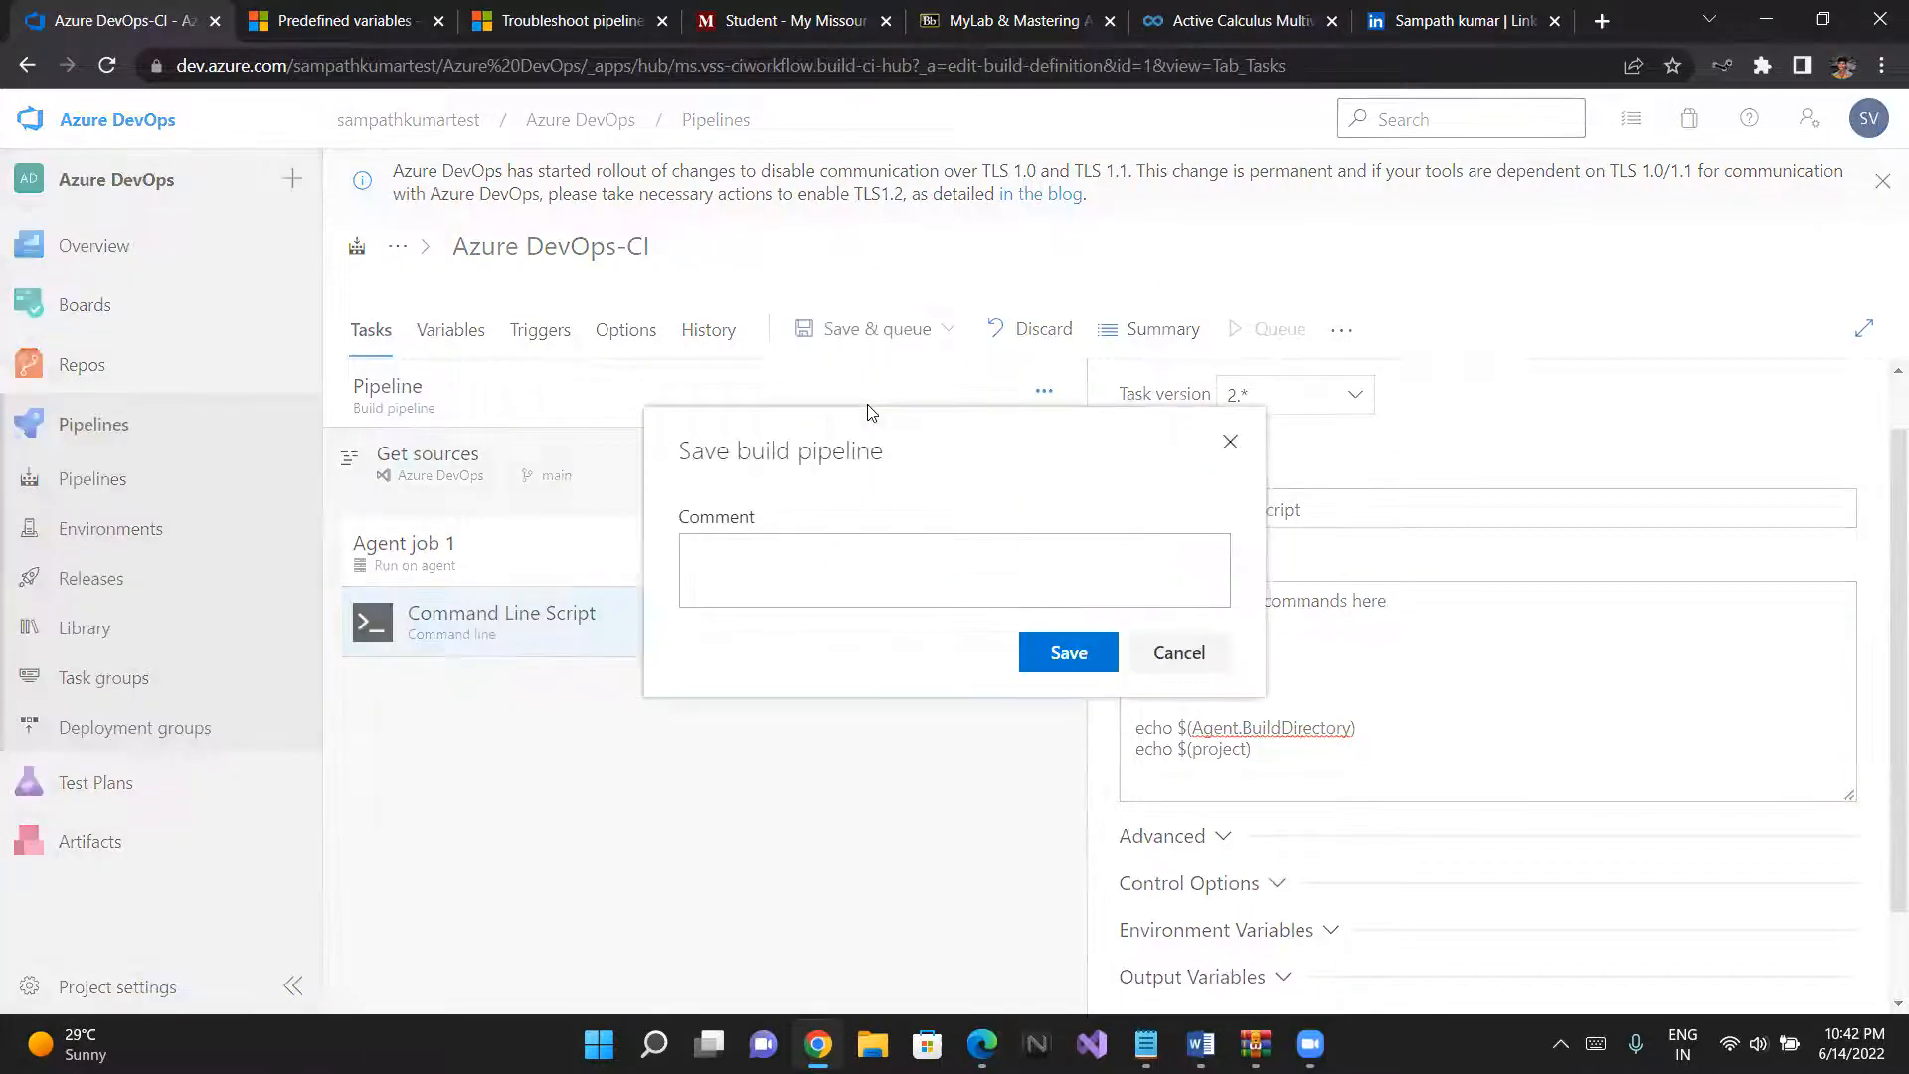
{"action": "left_click", "coordinate": [1065, 652]}
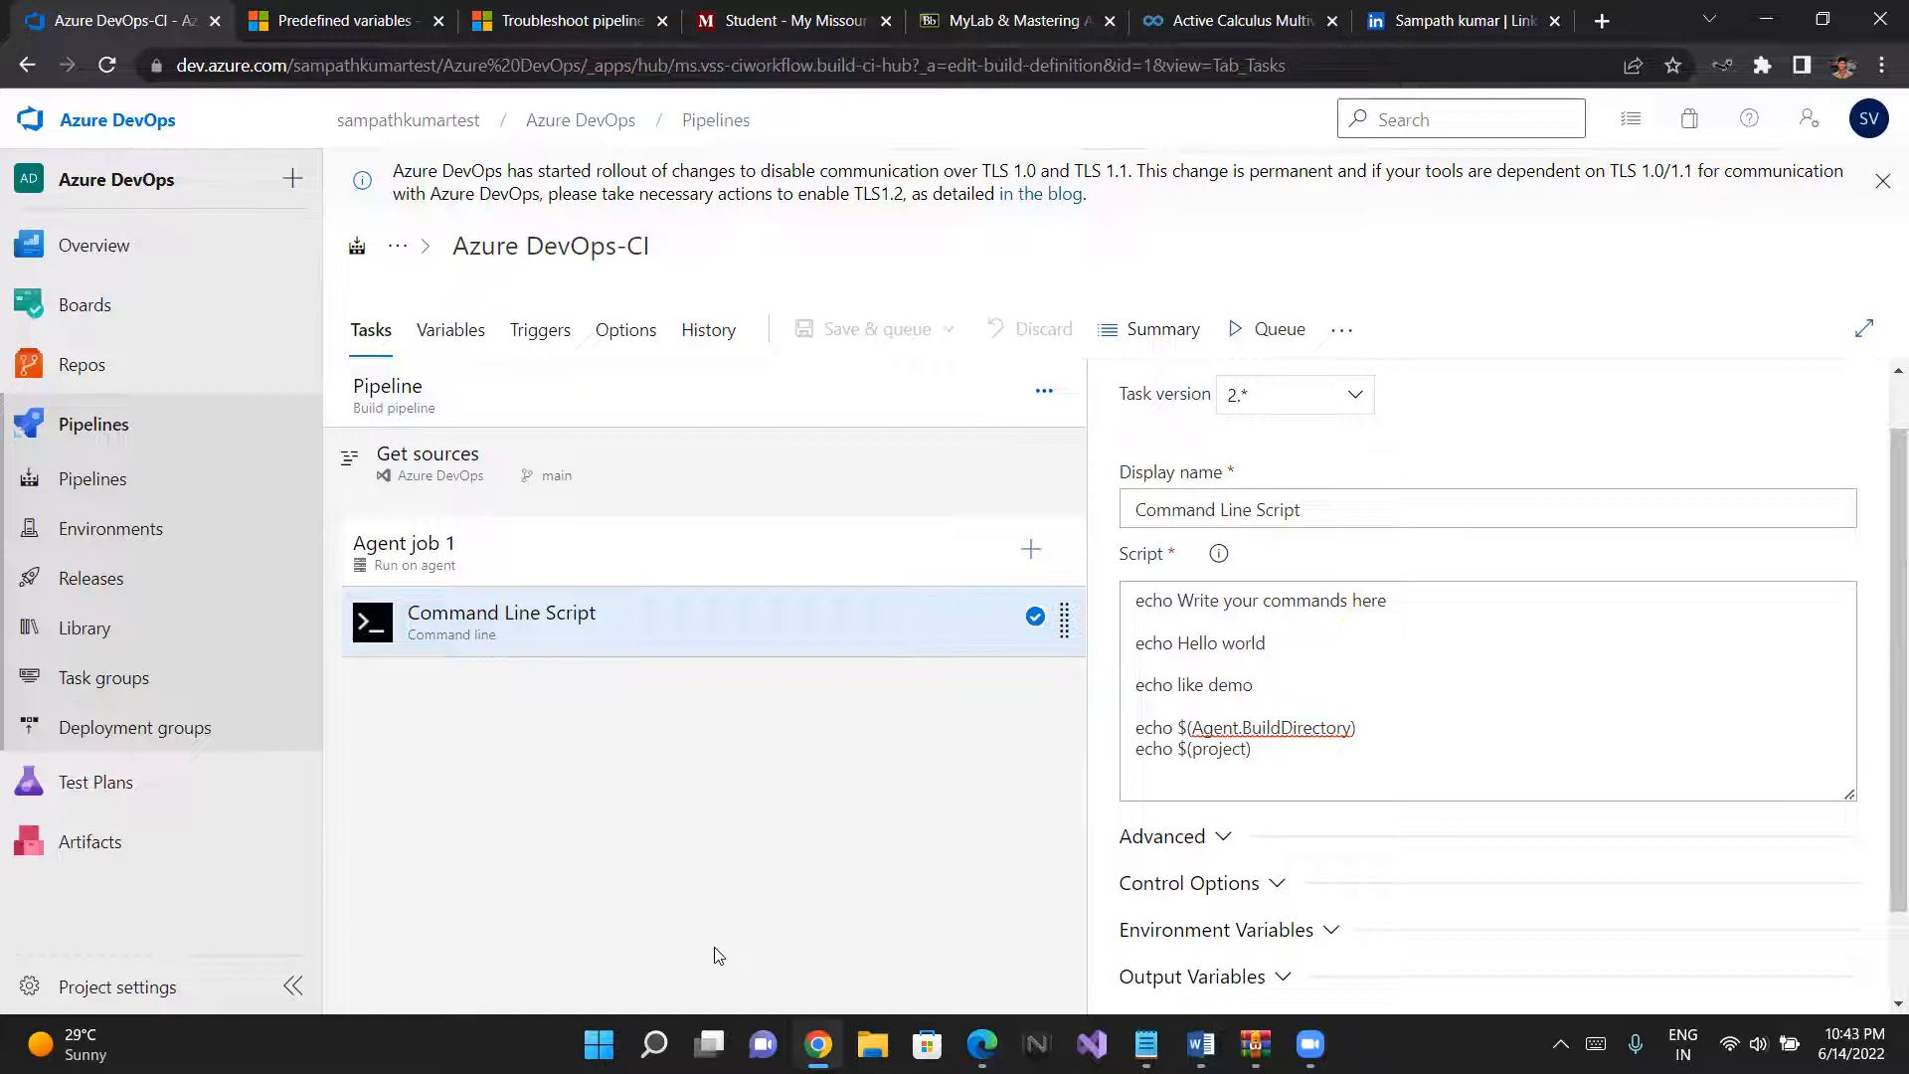
- Switch to File Explorer, run the agent's run command file from Downloads as administrator, and minimize its console window
{"action": "left_click", "coordinate": [875, 1043]}
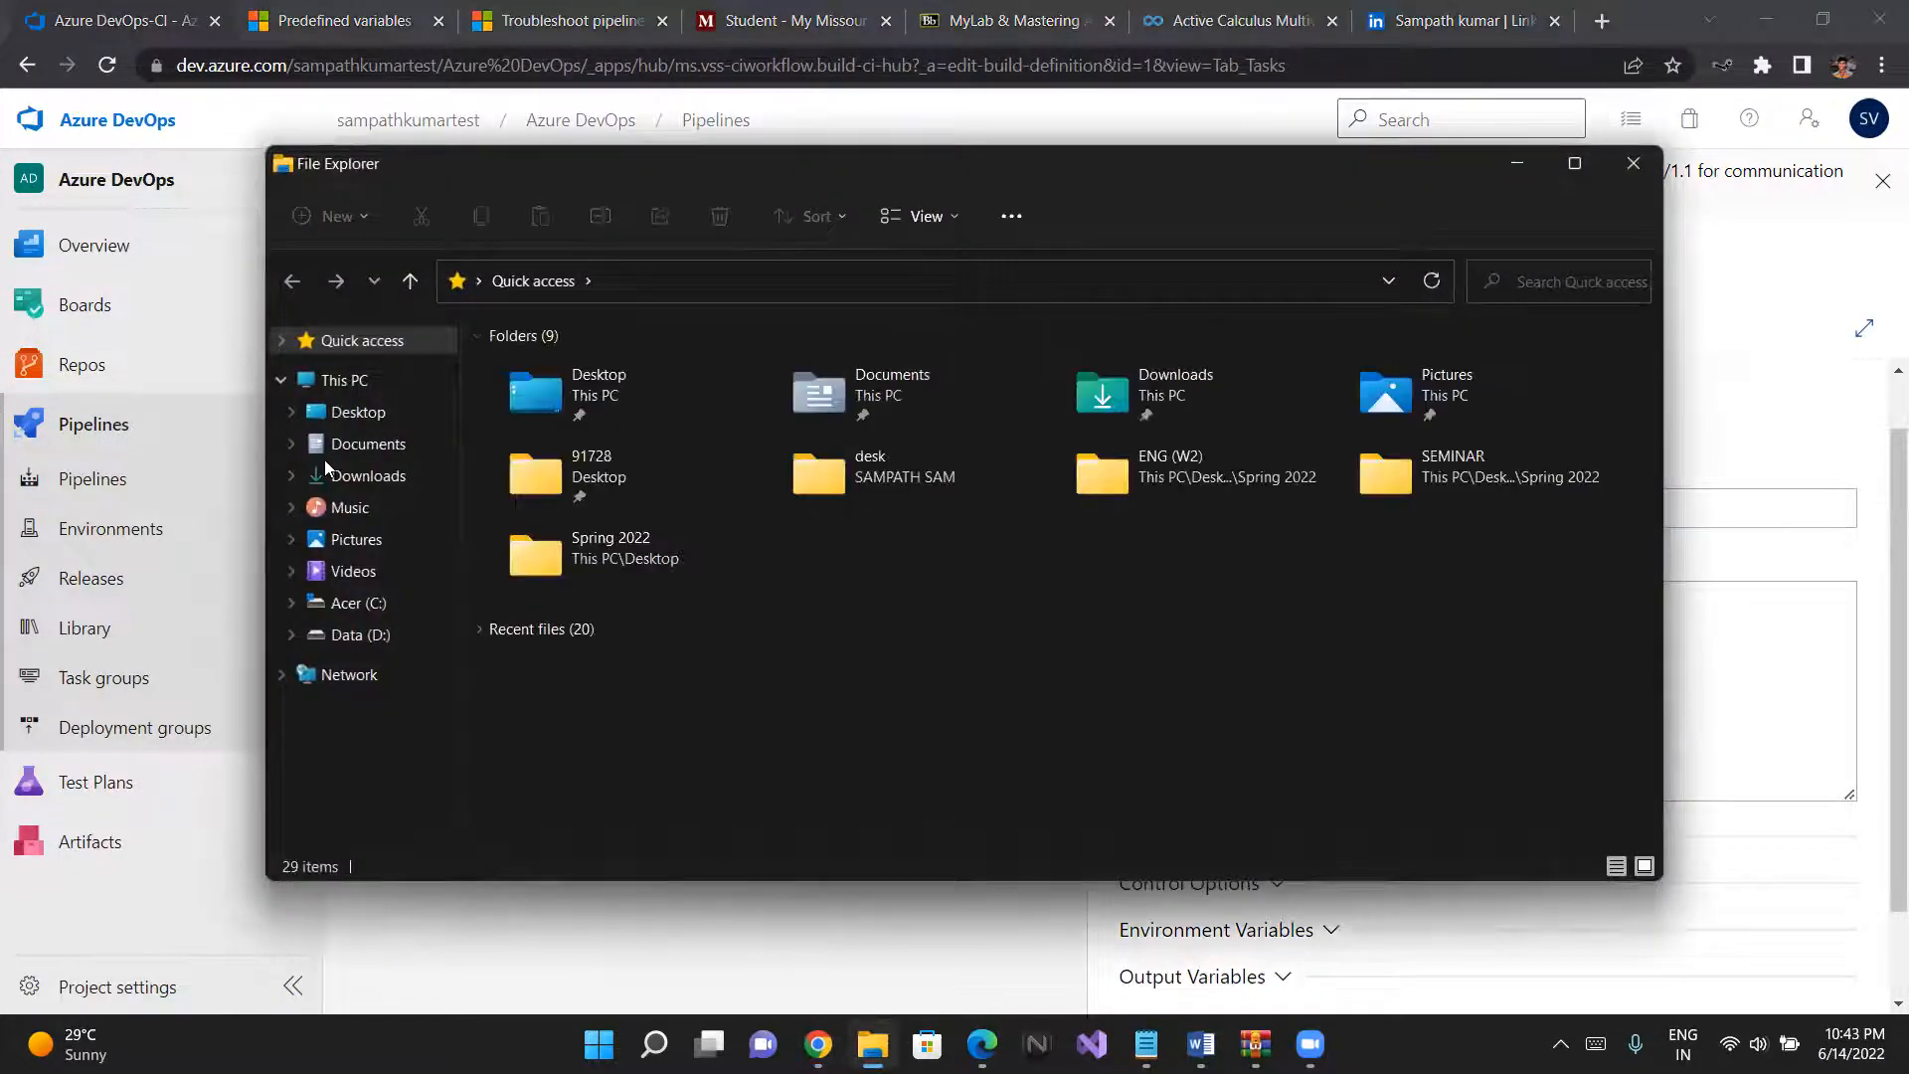
{"action": "left_click", "coordinate": [328, 474]}
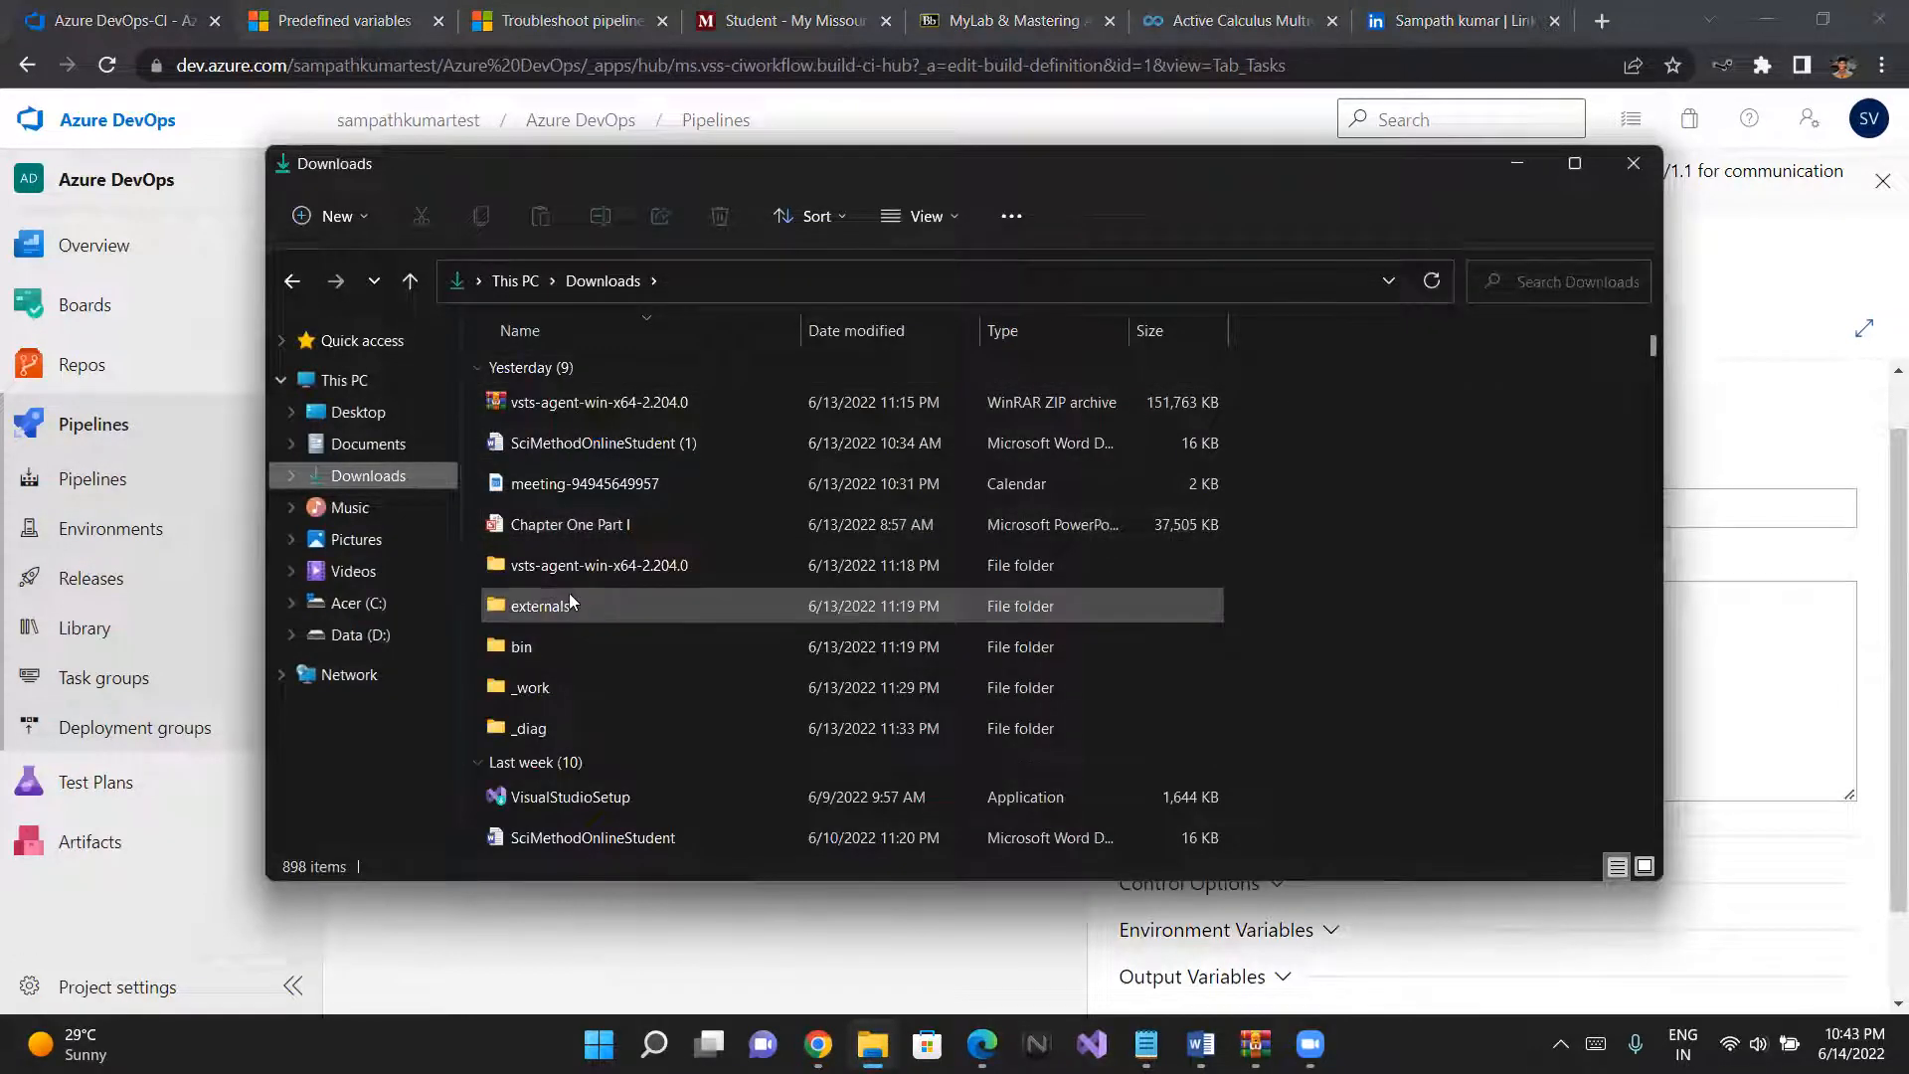
{"action": "scroll", "coordinate": [559, 640], "scroll_direction": "down", "scroll_amount": 1}
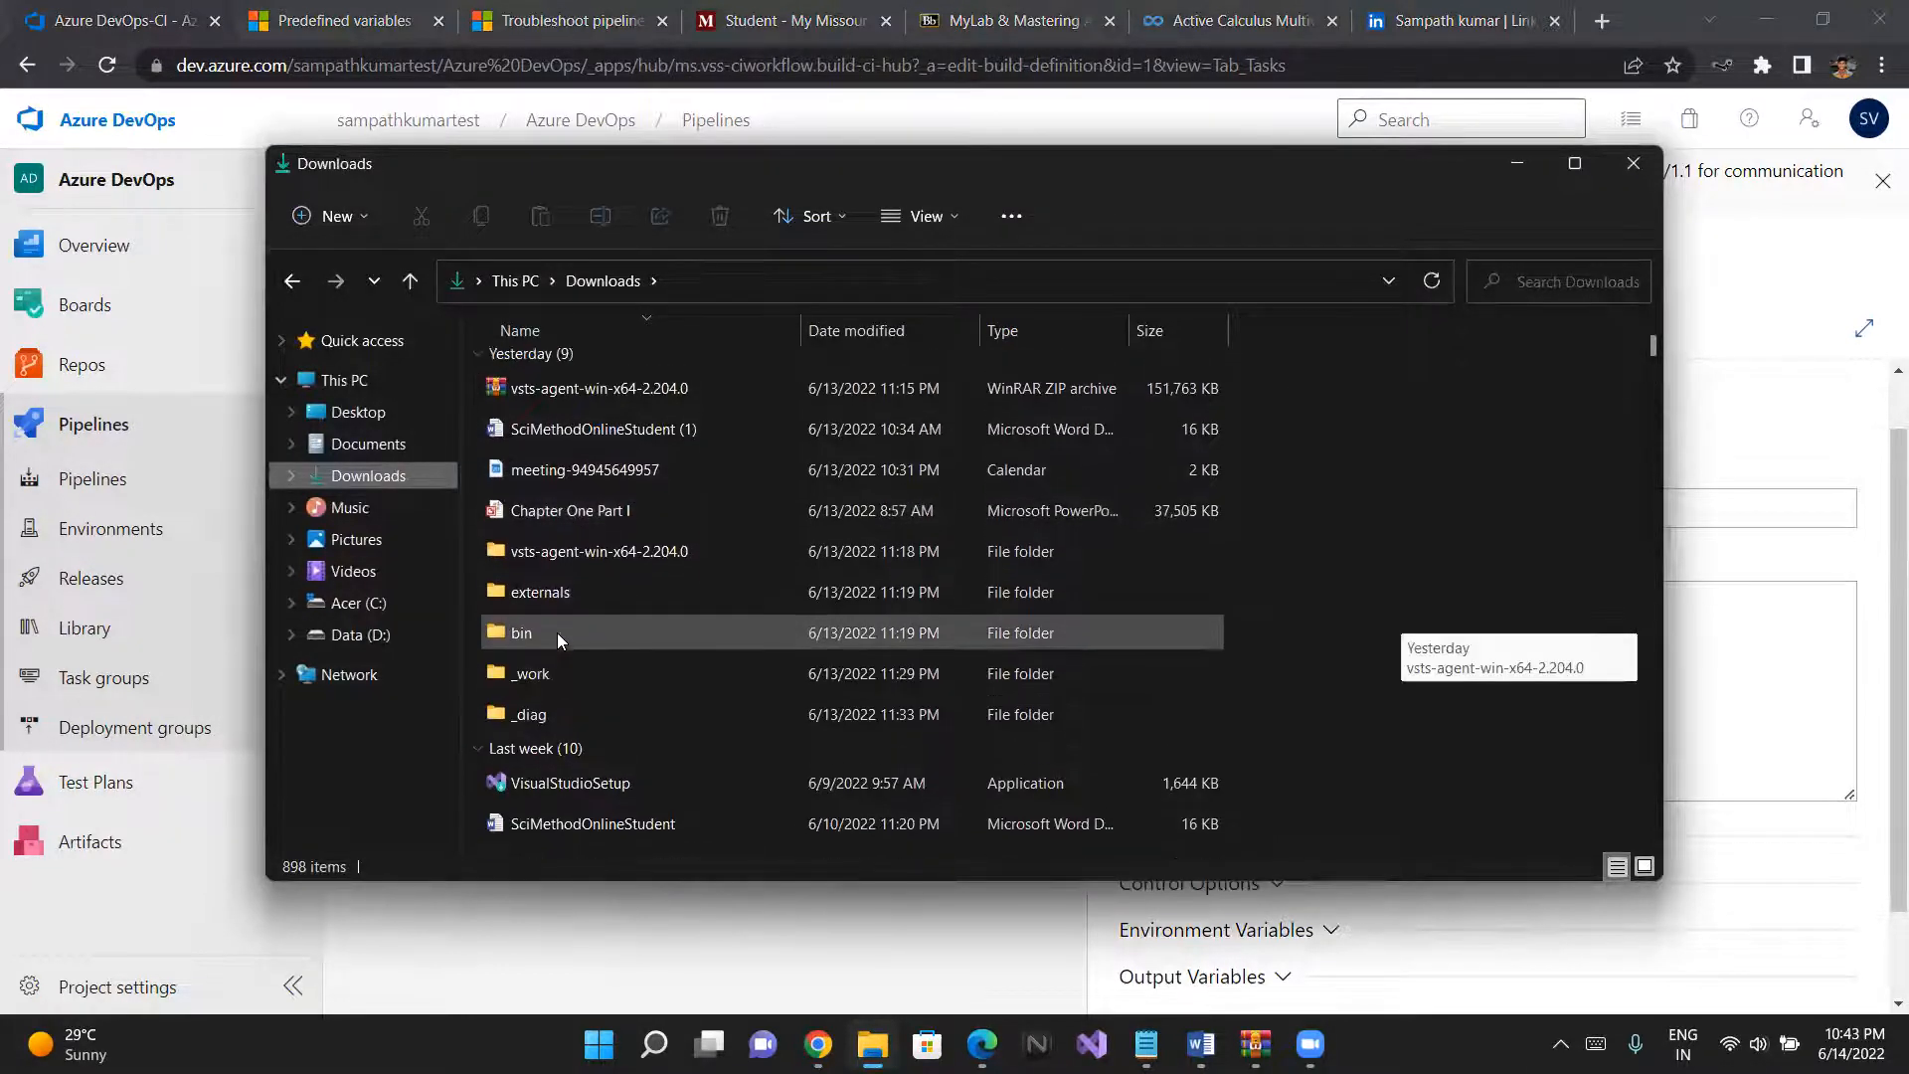
{"action": "scroll", "coordinate": [539, 586], "scroll_direction": "down", "scroll_amount": 5}
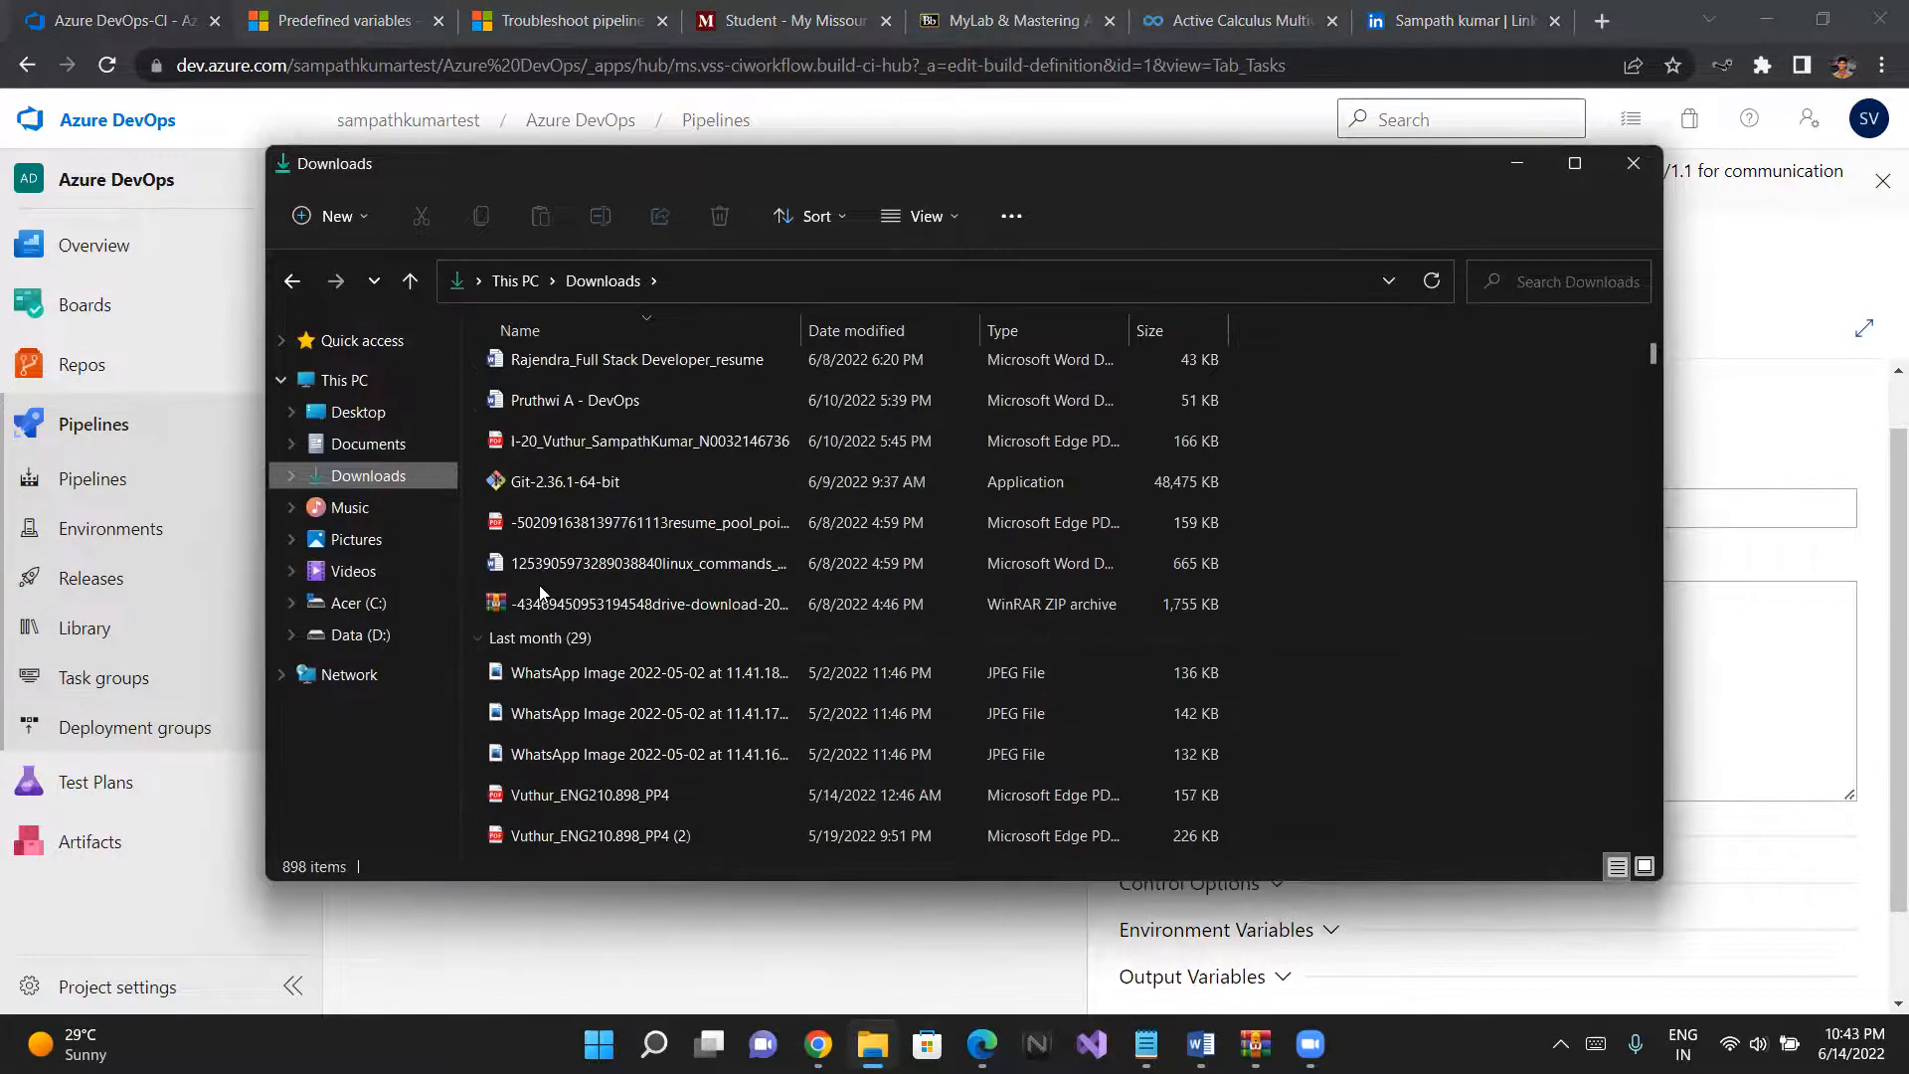
{"action": "scroll", "coordinate": [541, 593], "scroll_direction": "up", "scroll_amount": 1}
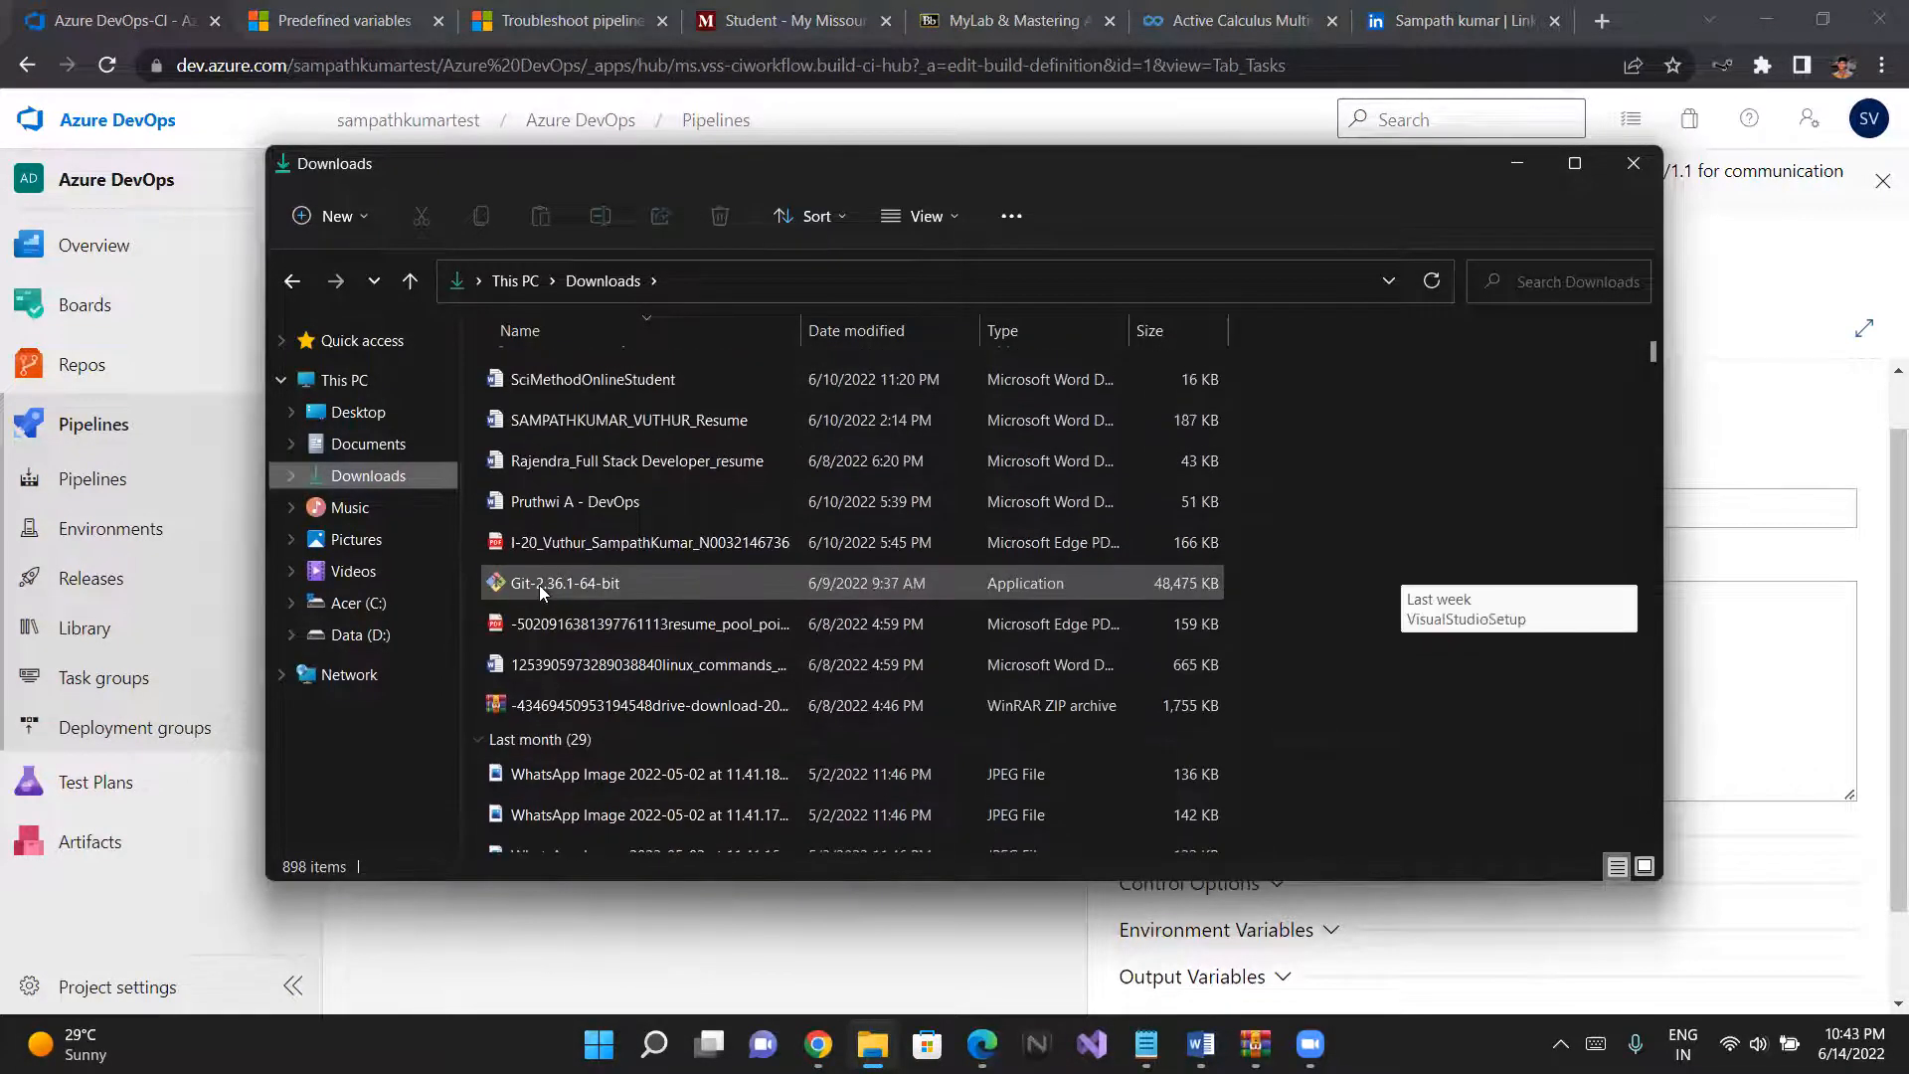
{"action": "scroll", "coordinate": [541, 593], "scroll_direction": "down", "scroll_amount": 2}
{"action": "scroll", "coordinate": [540, 588], "scroll_direction": "down", "scroll_amount": 4}
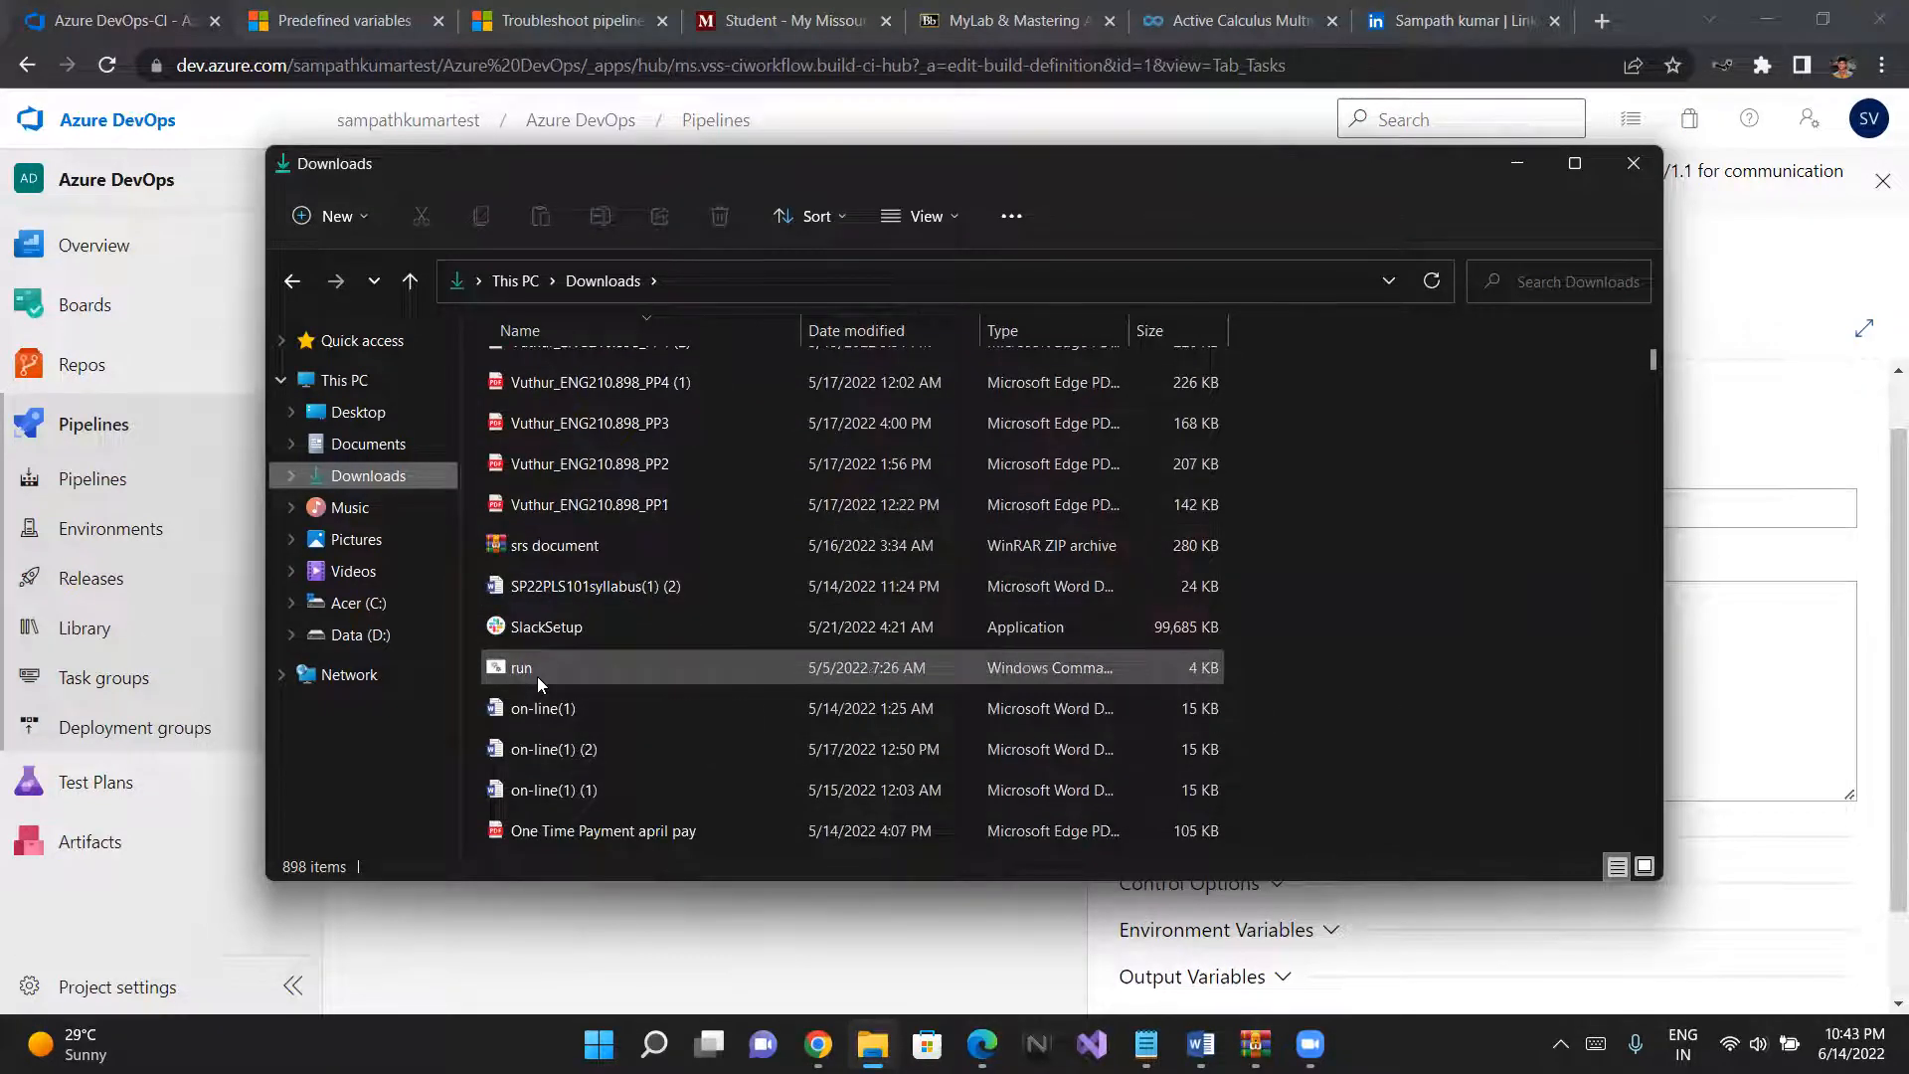
{"action": "double_click", "coordinate": [537, 676]}
{"action": "right_click", "coordinate": [580, 673]}
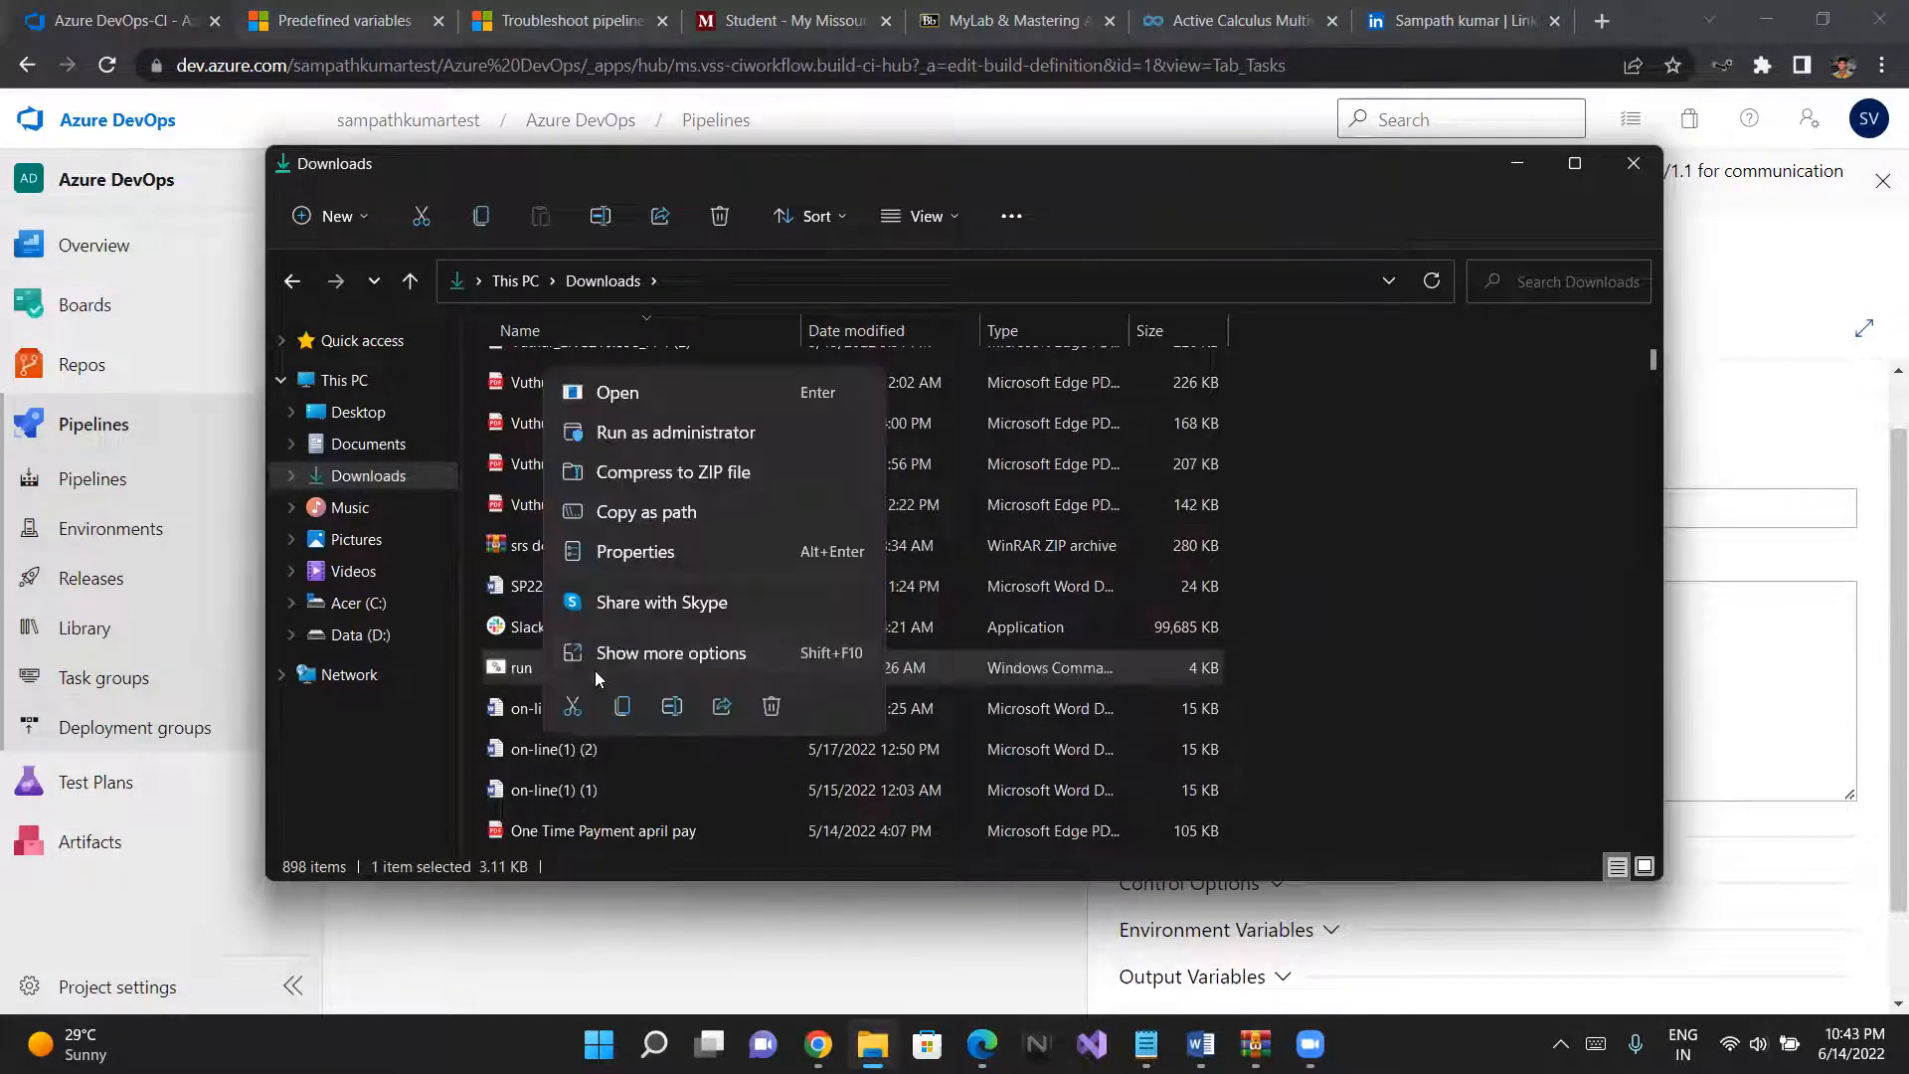
{"action": "left_click", "coordinate": [612, 440]}
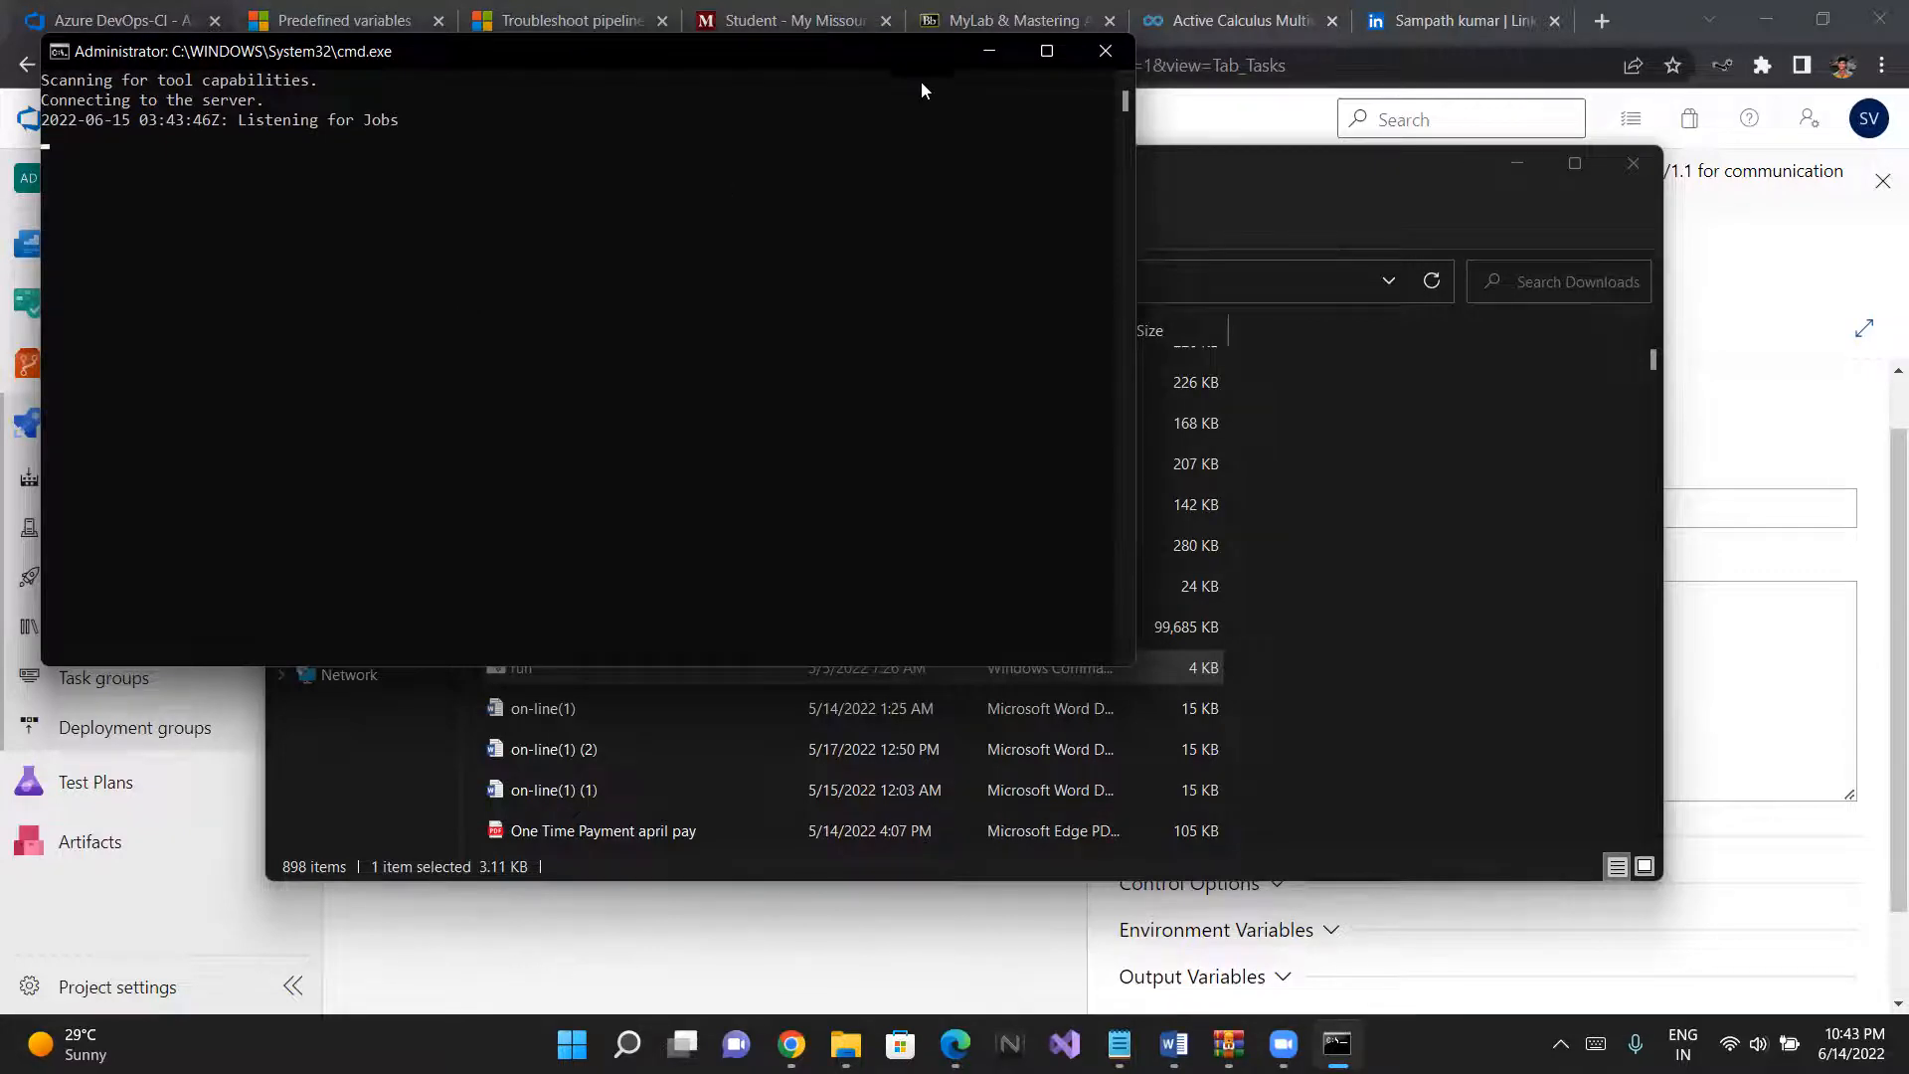
{"action": "left_click", "coordinate": [993, 52]}
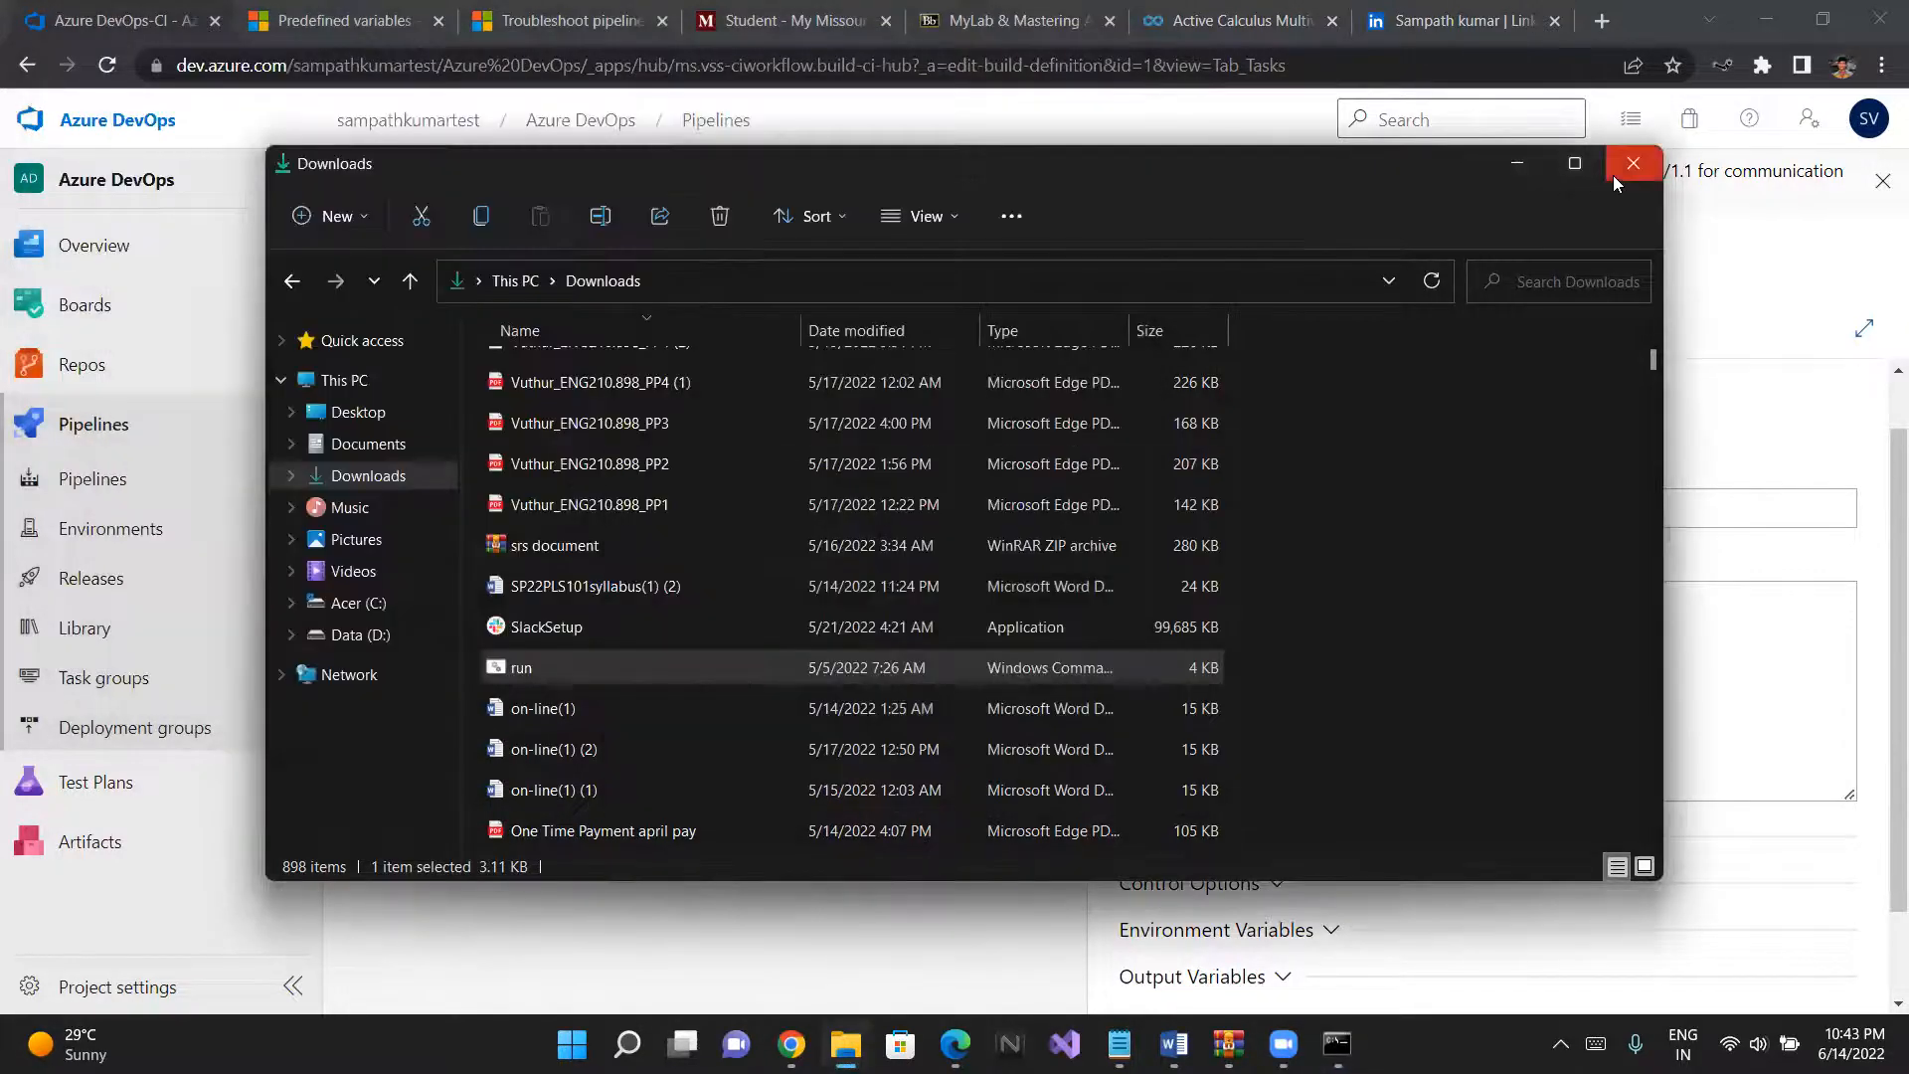
- Minimize File Explorer and queue a run of the Azure DevOps-CI pipeline with the Default agent pool and main branch
{"action": "left_click", "coordinate": [1516, 165]}
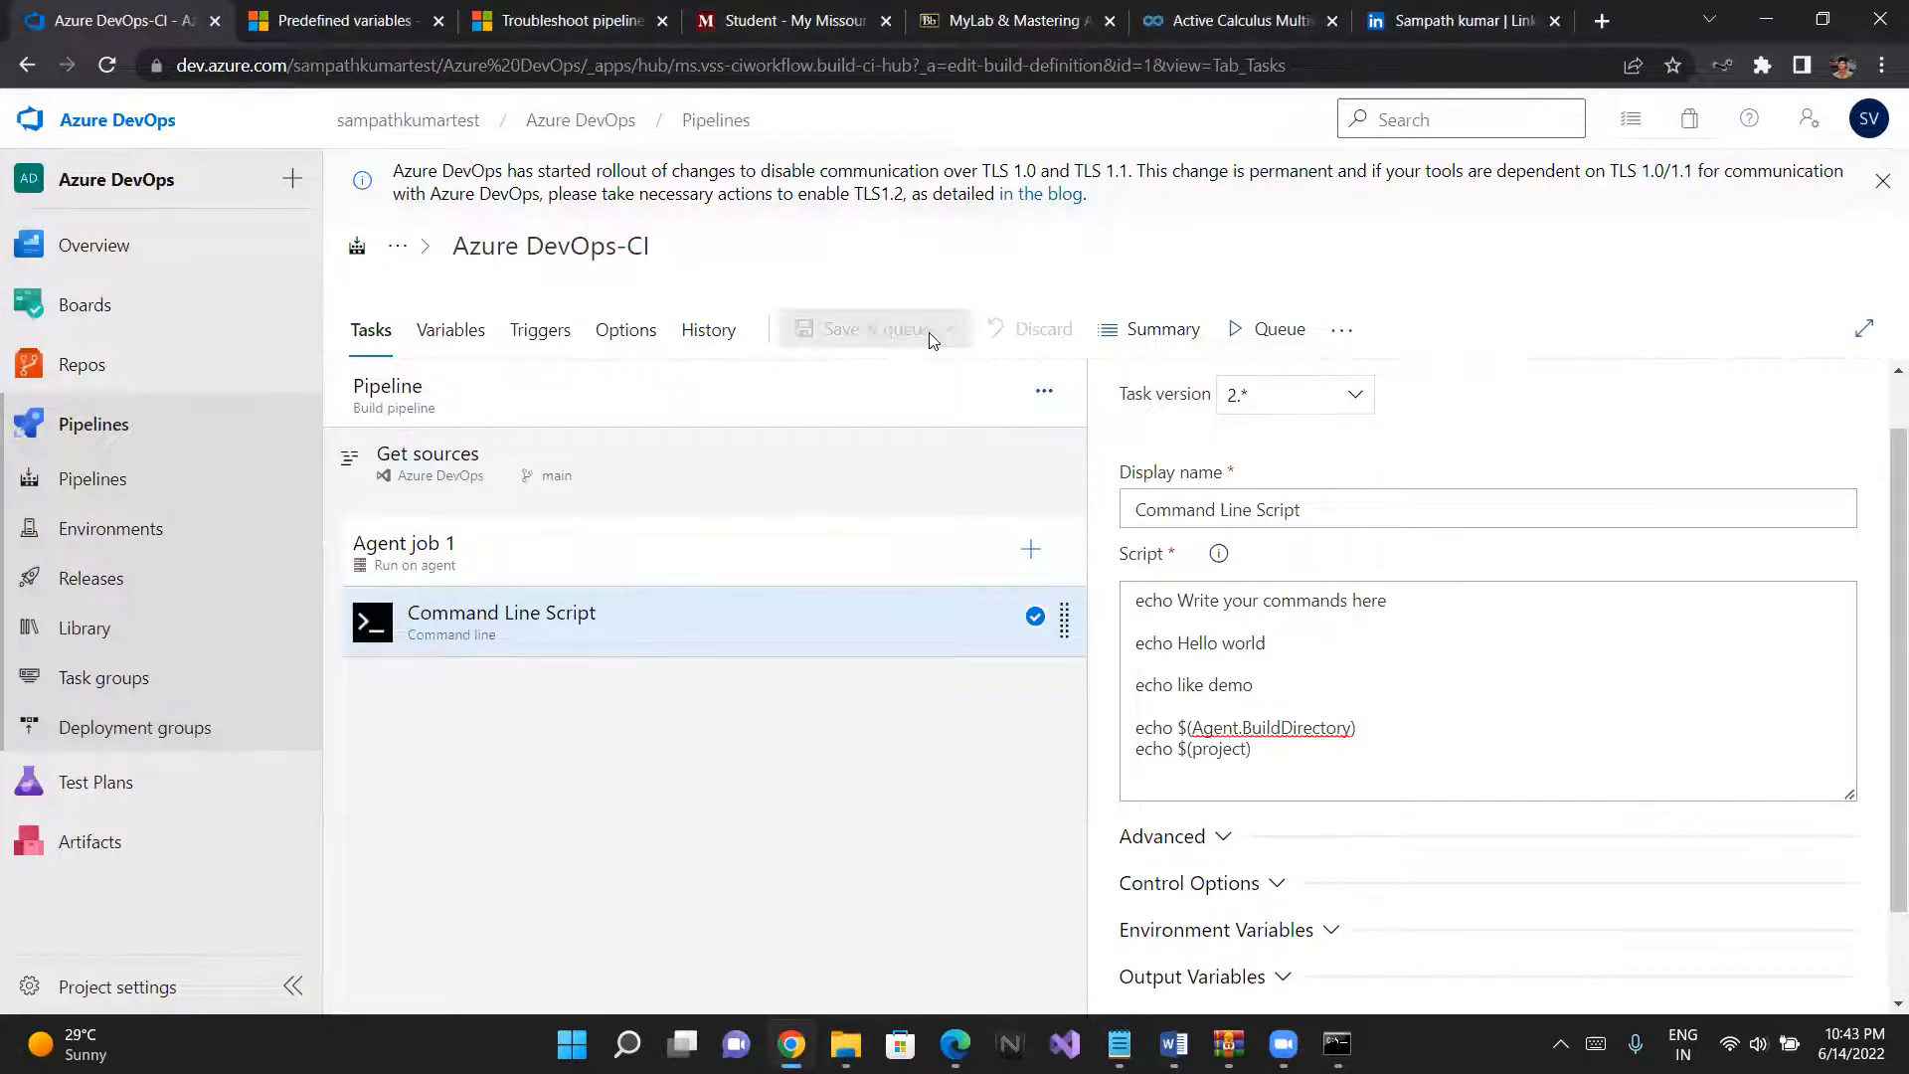
{"action": "scroll", "coordinate": [1219, 554], "scroll_direction": "down", "scroll_amount": 1}
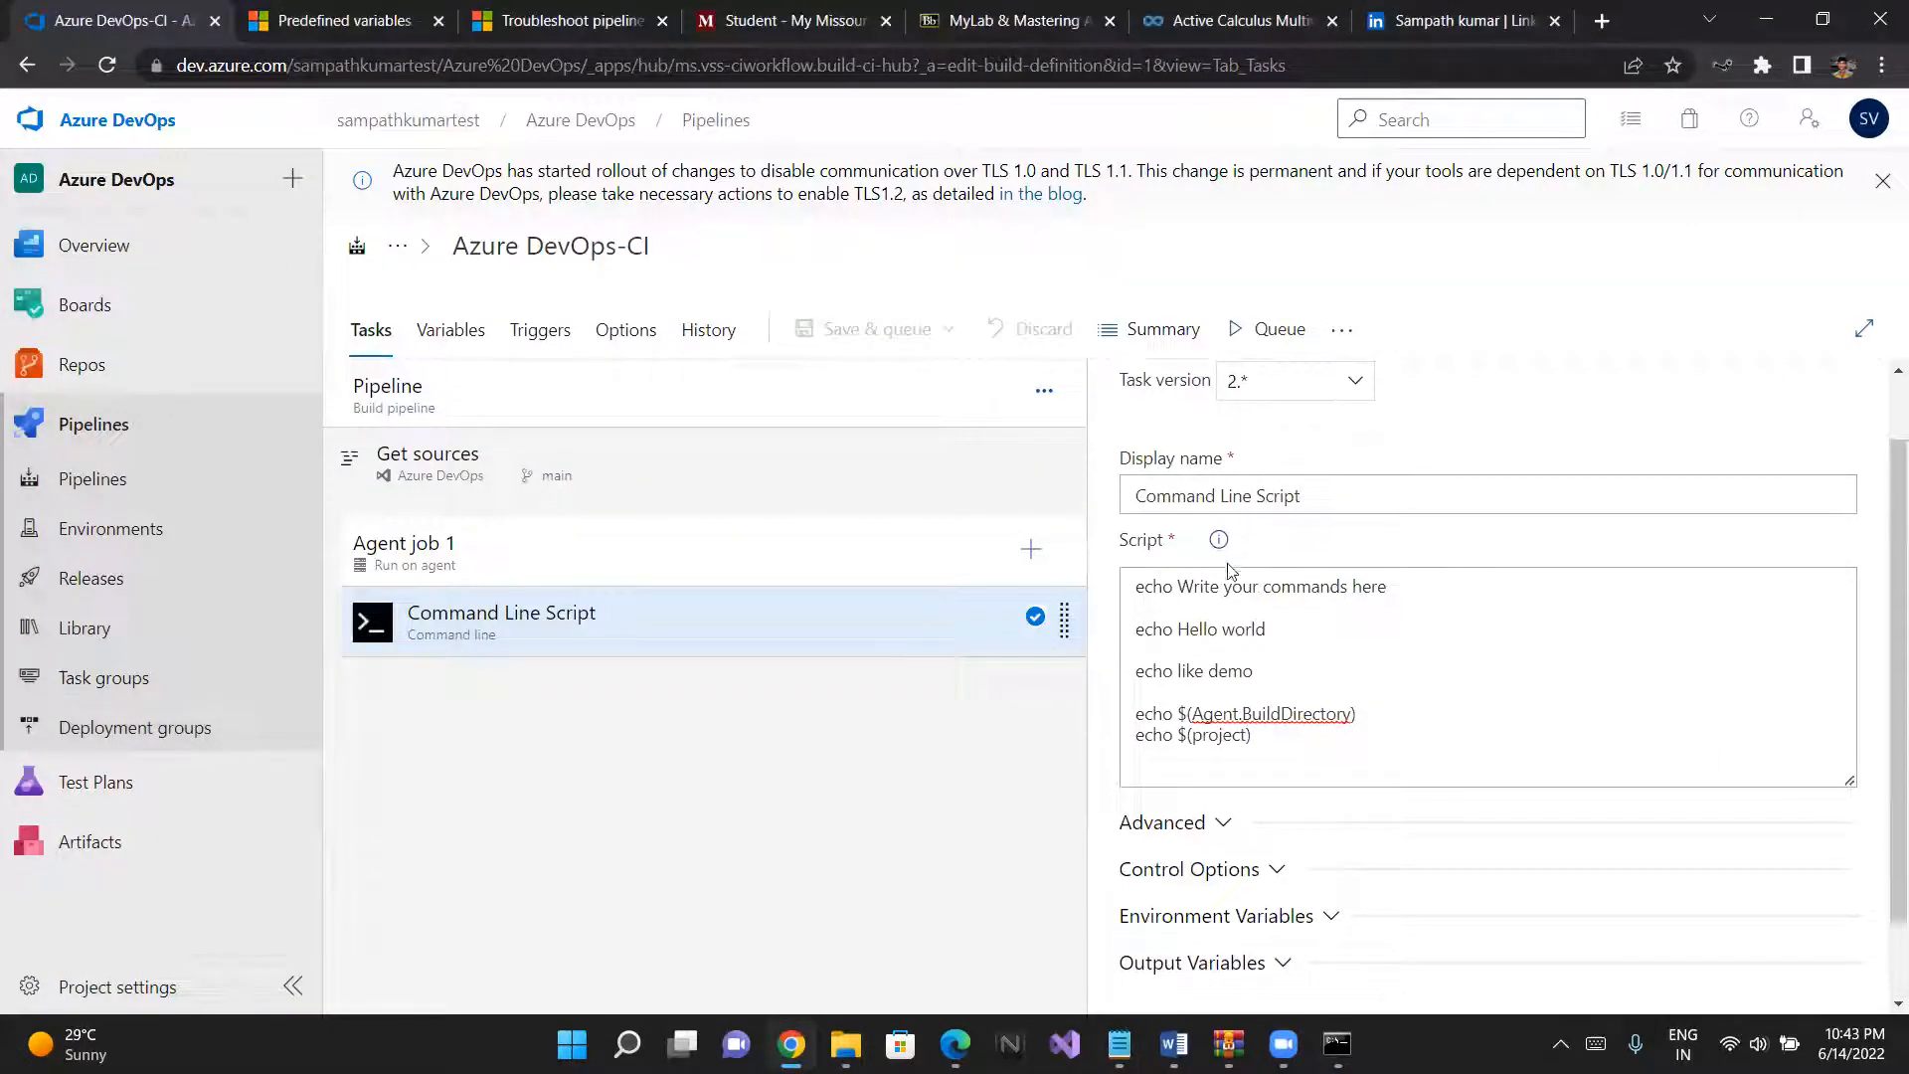
{"action": "left_click", "coordinate": [1250, 333]}
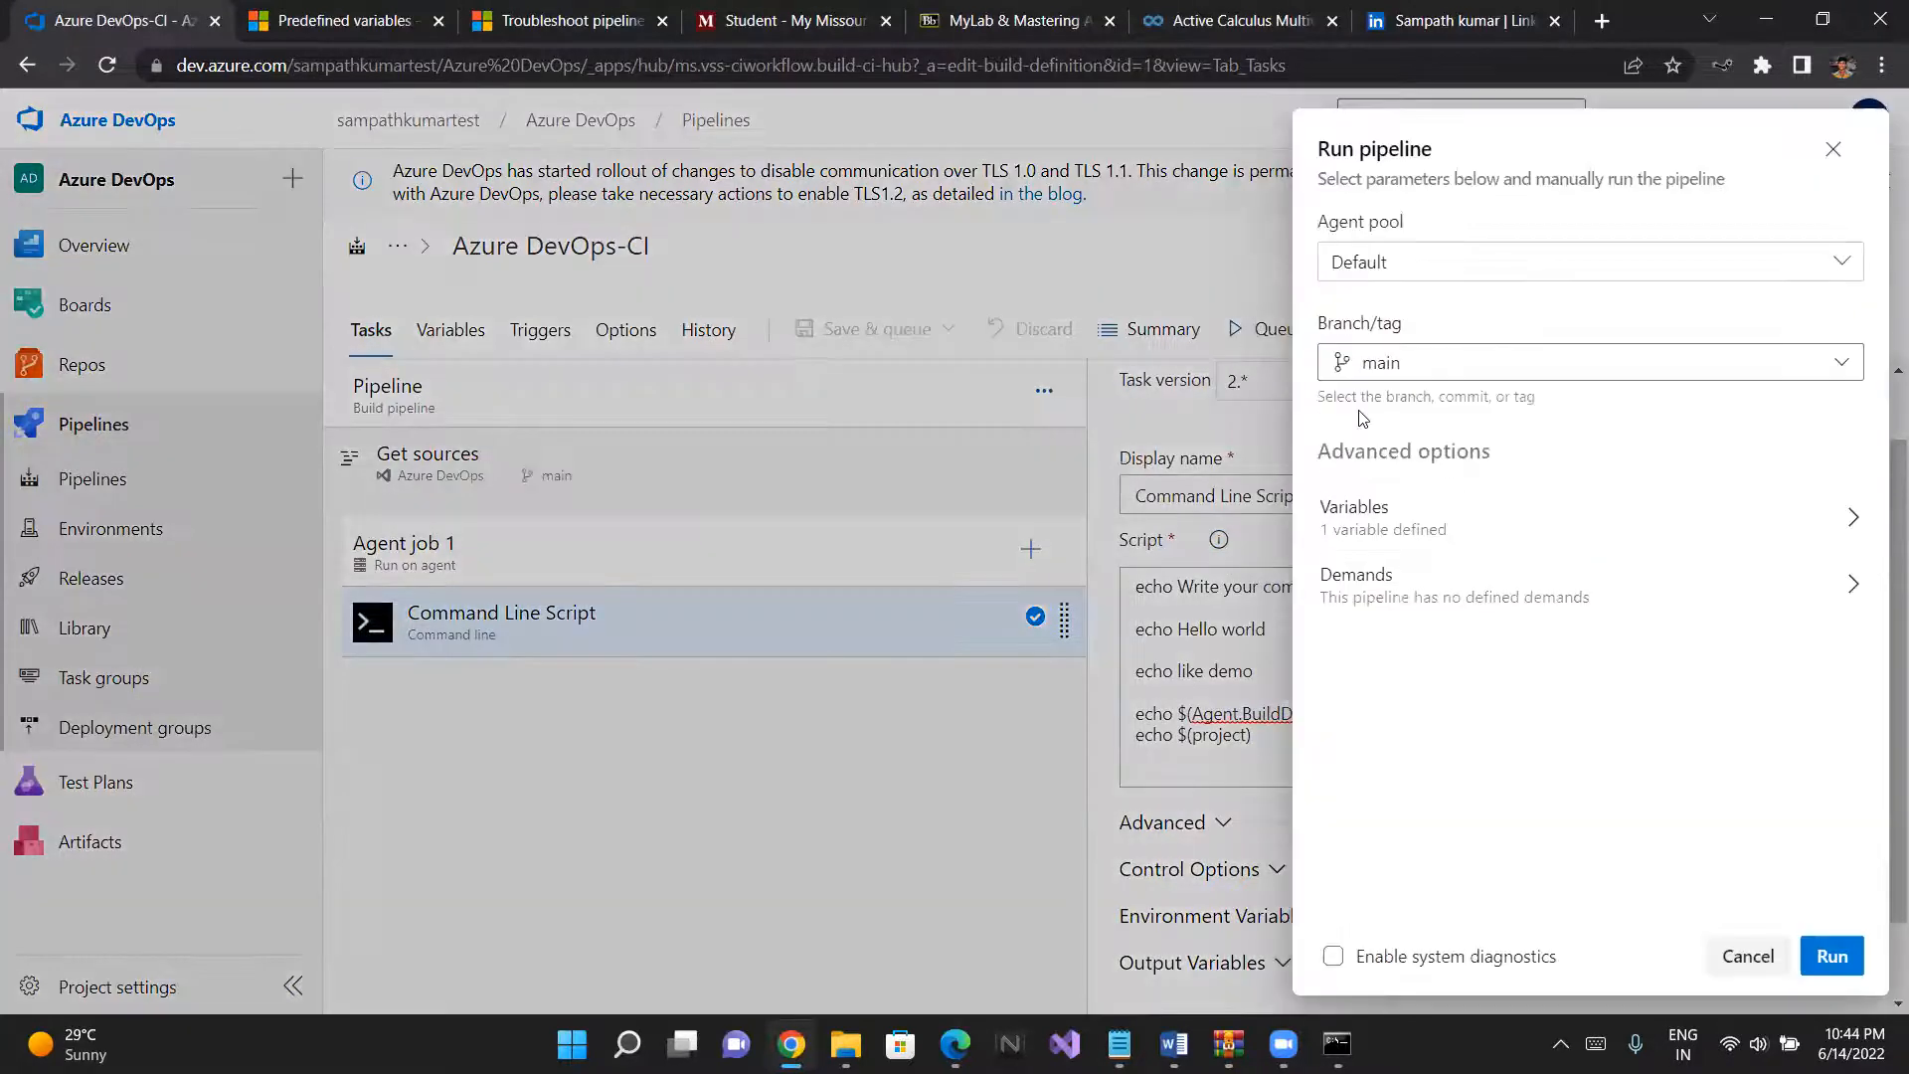
{"action": "left_click", "coordinate": [1840, 973]}
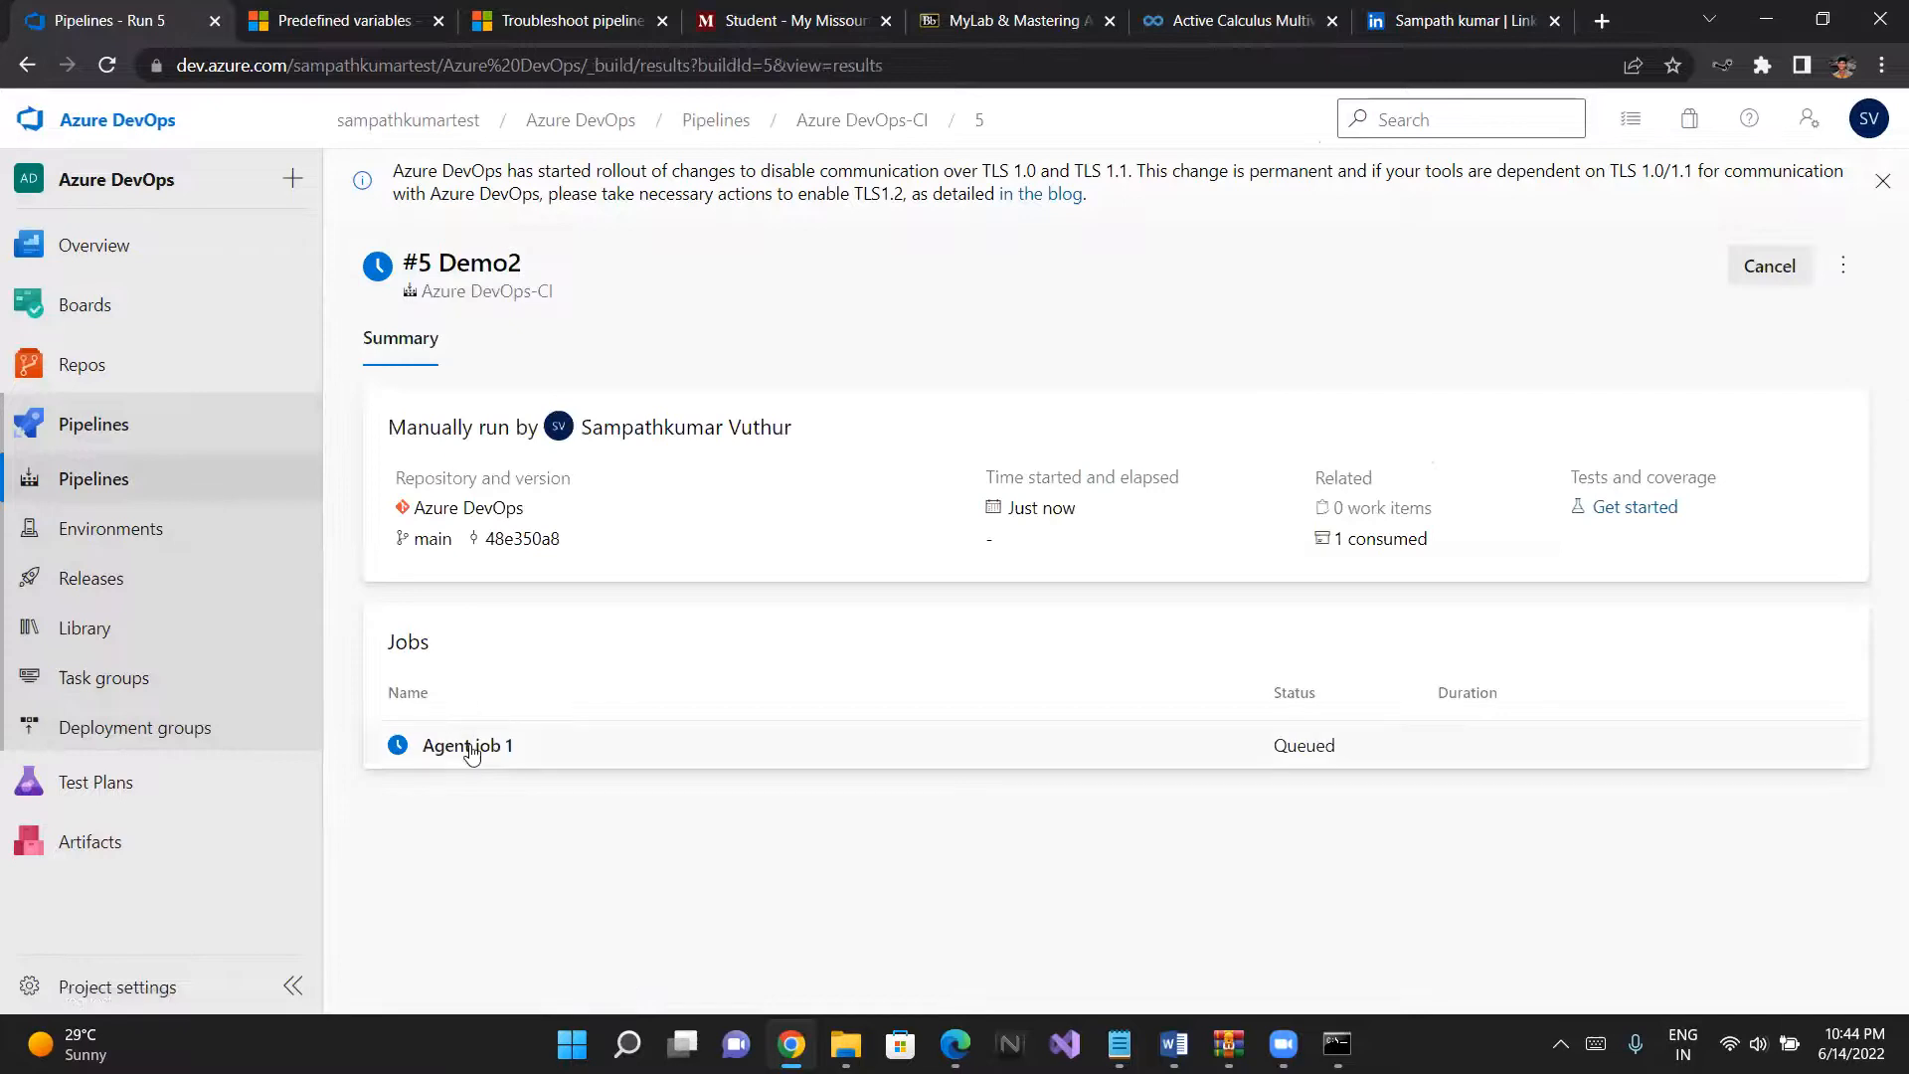
- Open the logs of Agent job 1 in the new run and check the agent's console window for job activity
{"action": "left_click", "coordinate": [470, 749]}
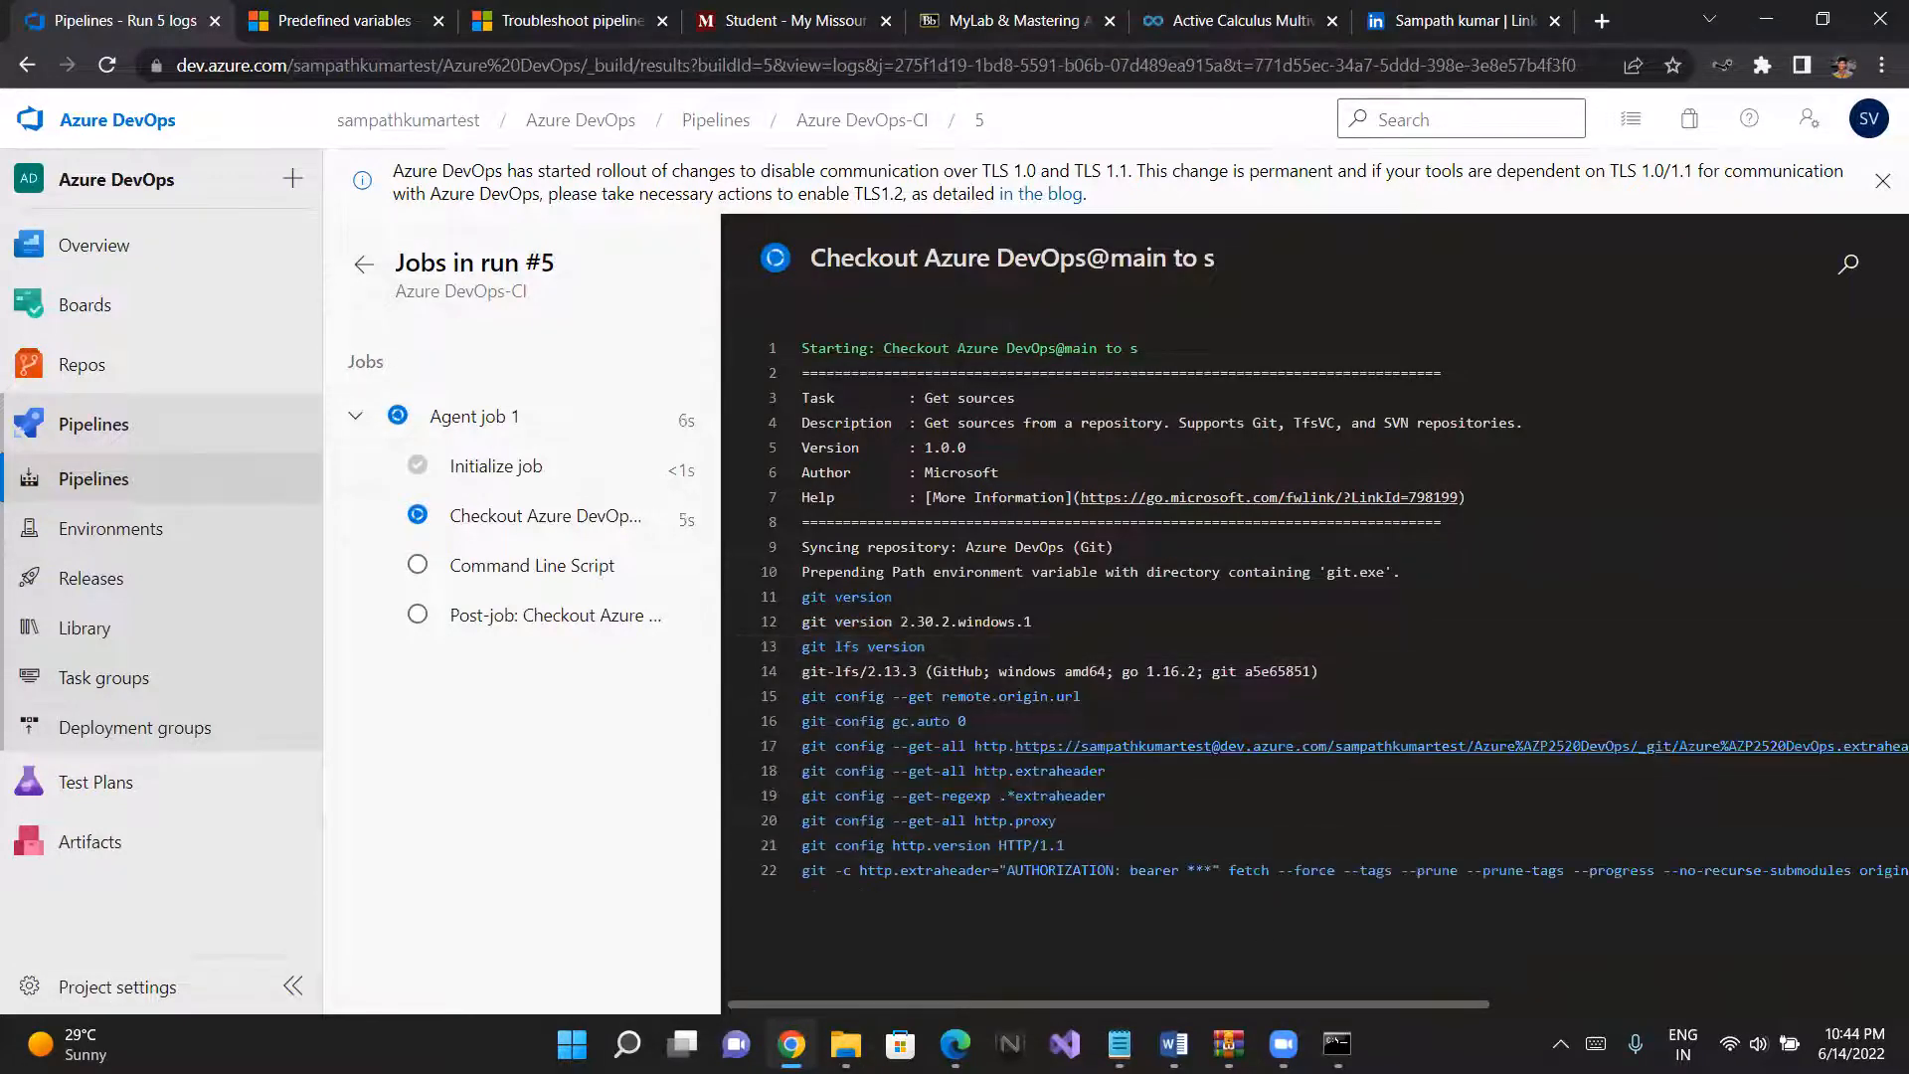
{"action": "left_click", "coordinate": [1336, 1043]}
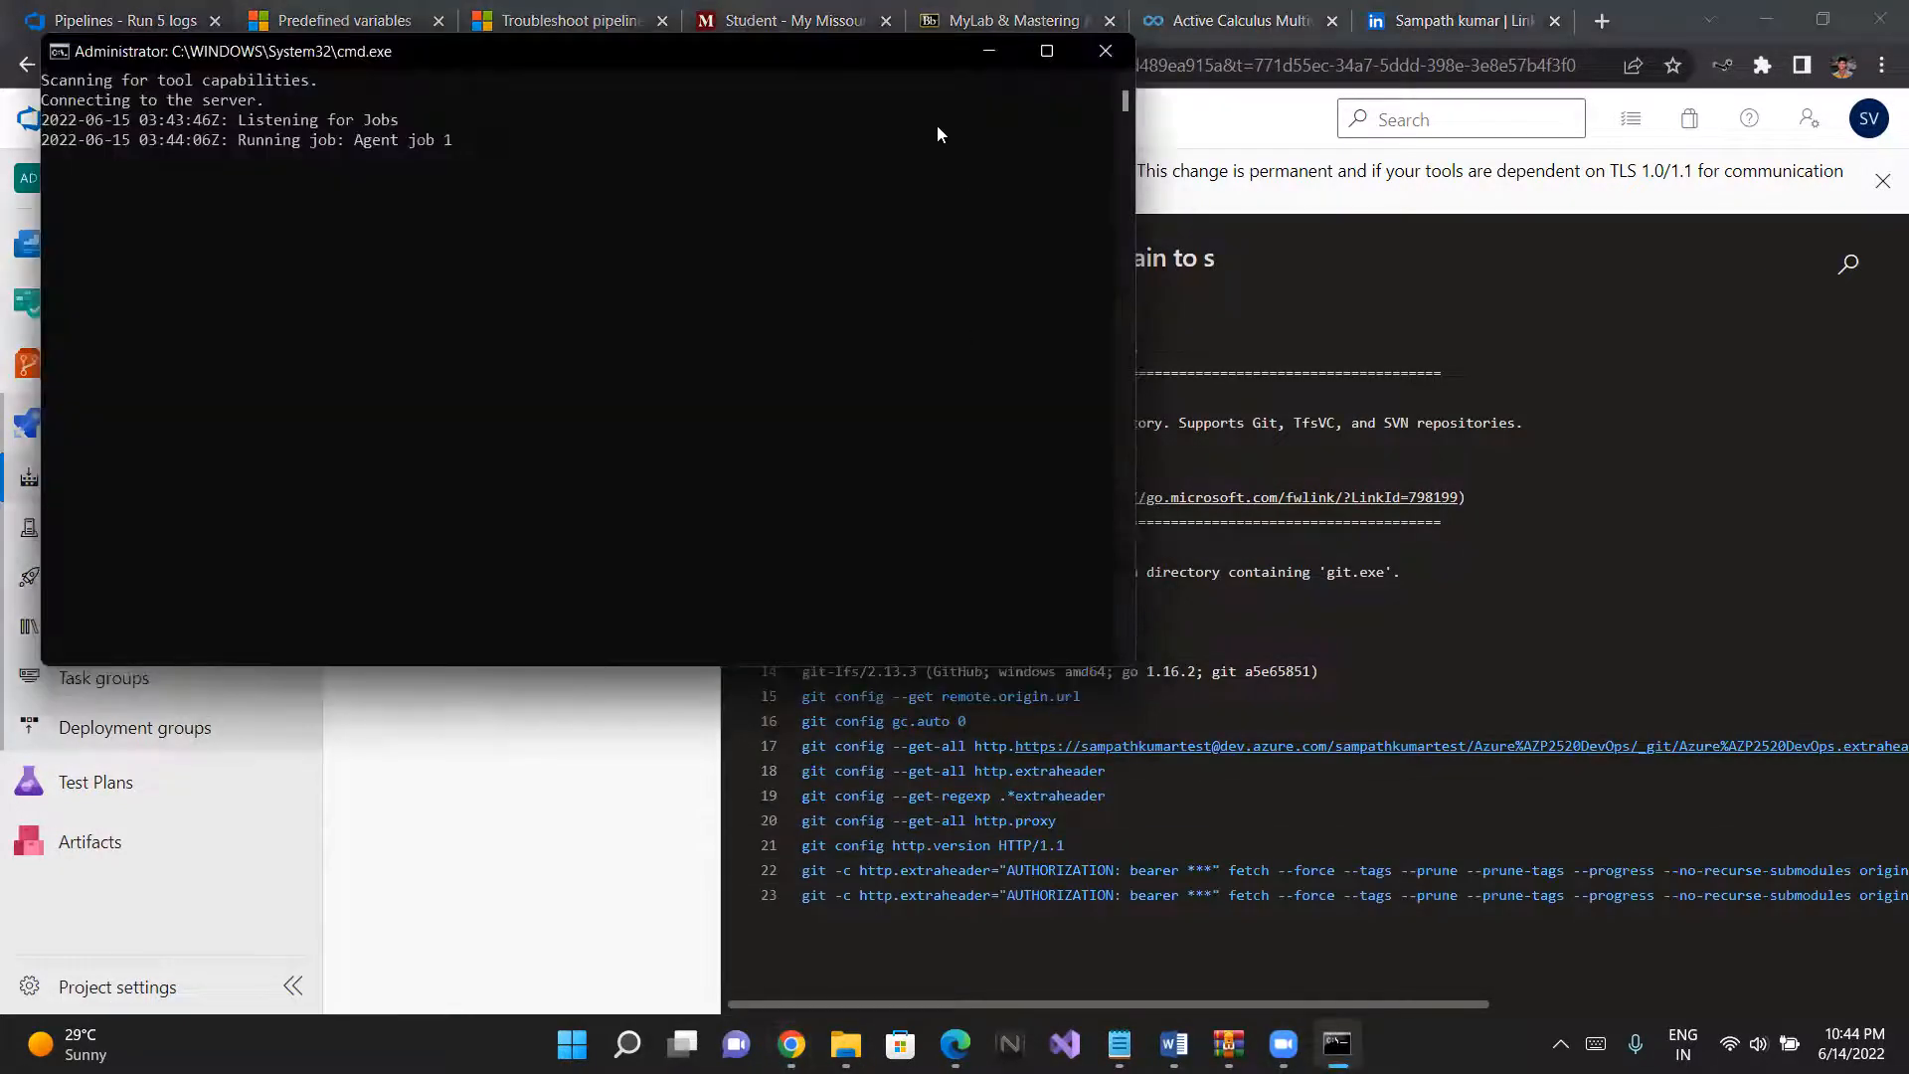
{"action": "left_click", "coordinate": [984, 55]}
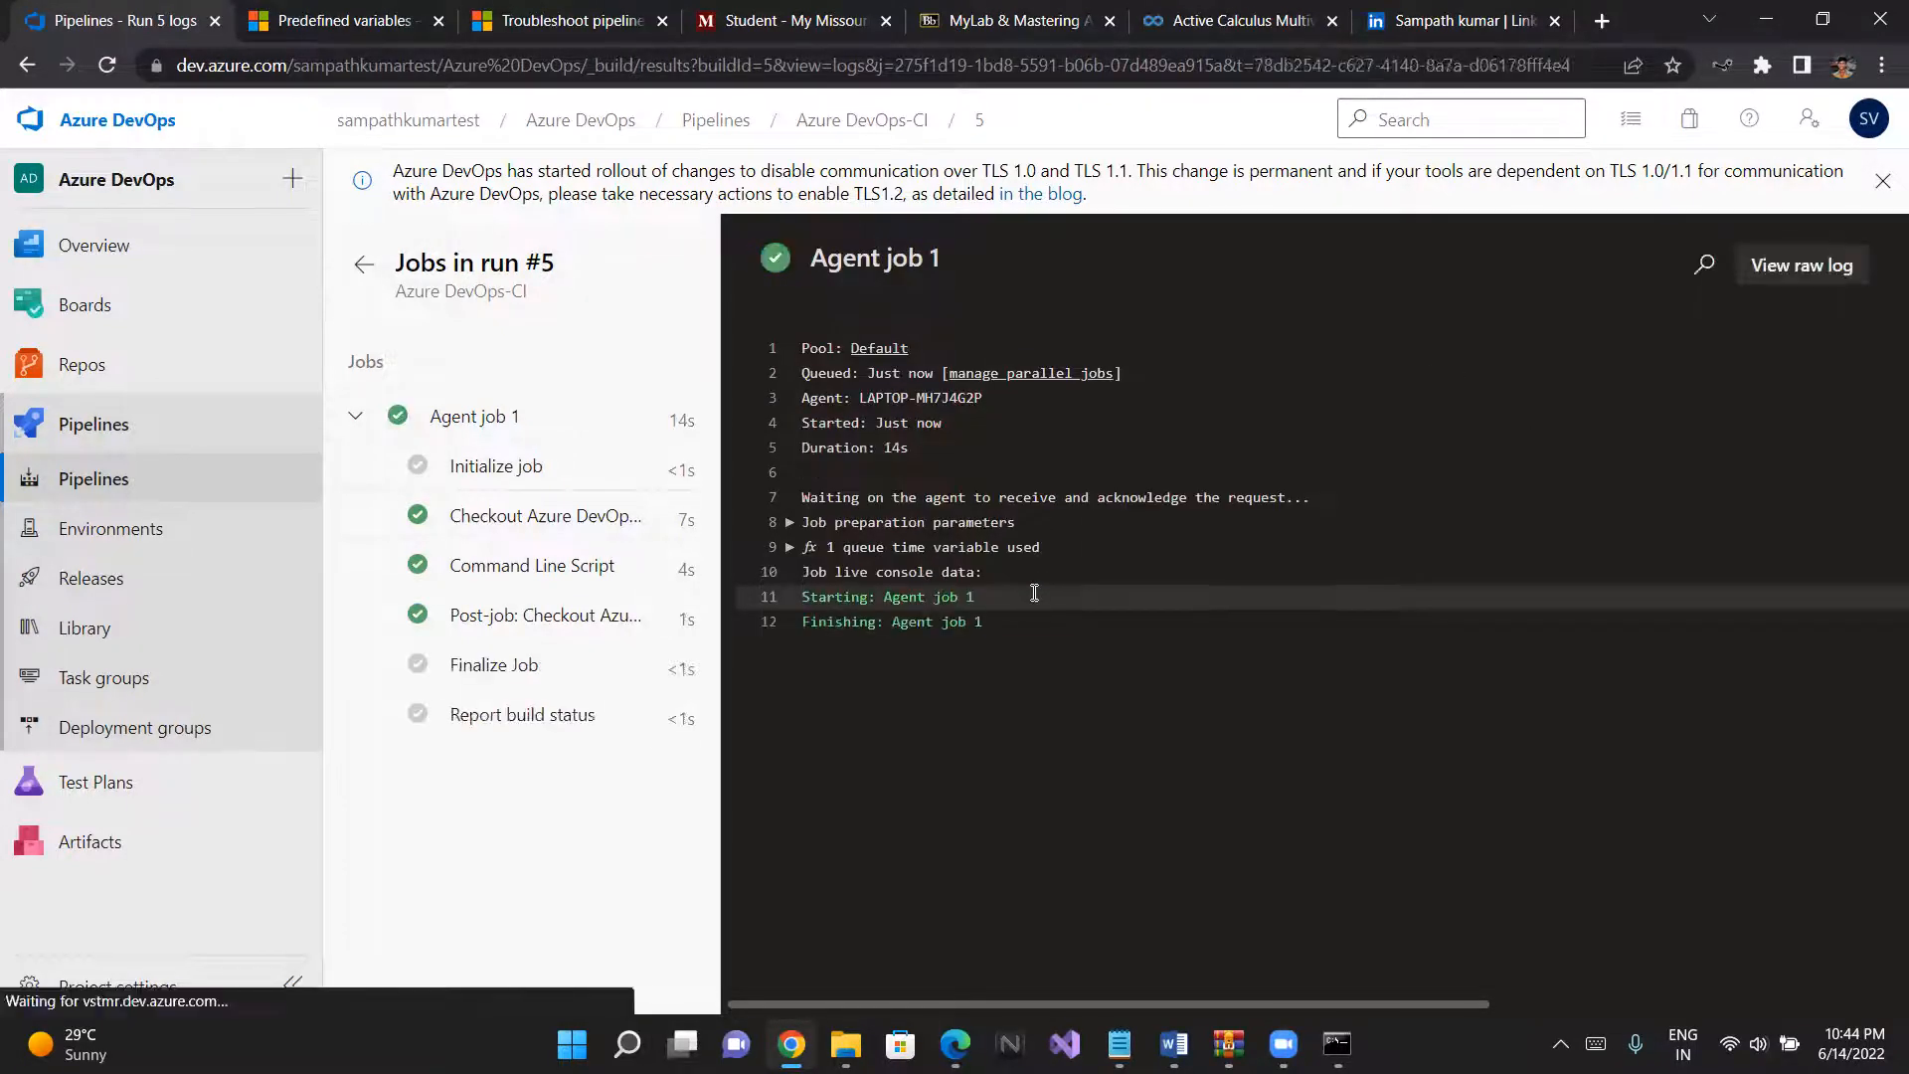
- Examine the Command Line Script log for the output of the build directory and project variables
{"action": "left_click", "coordinate": [478, 568]}
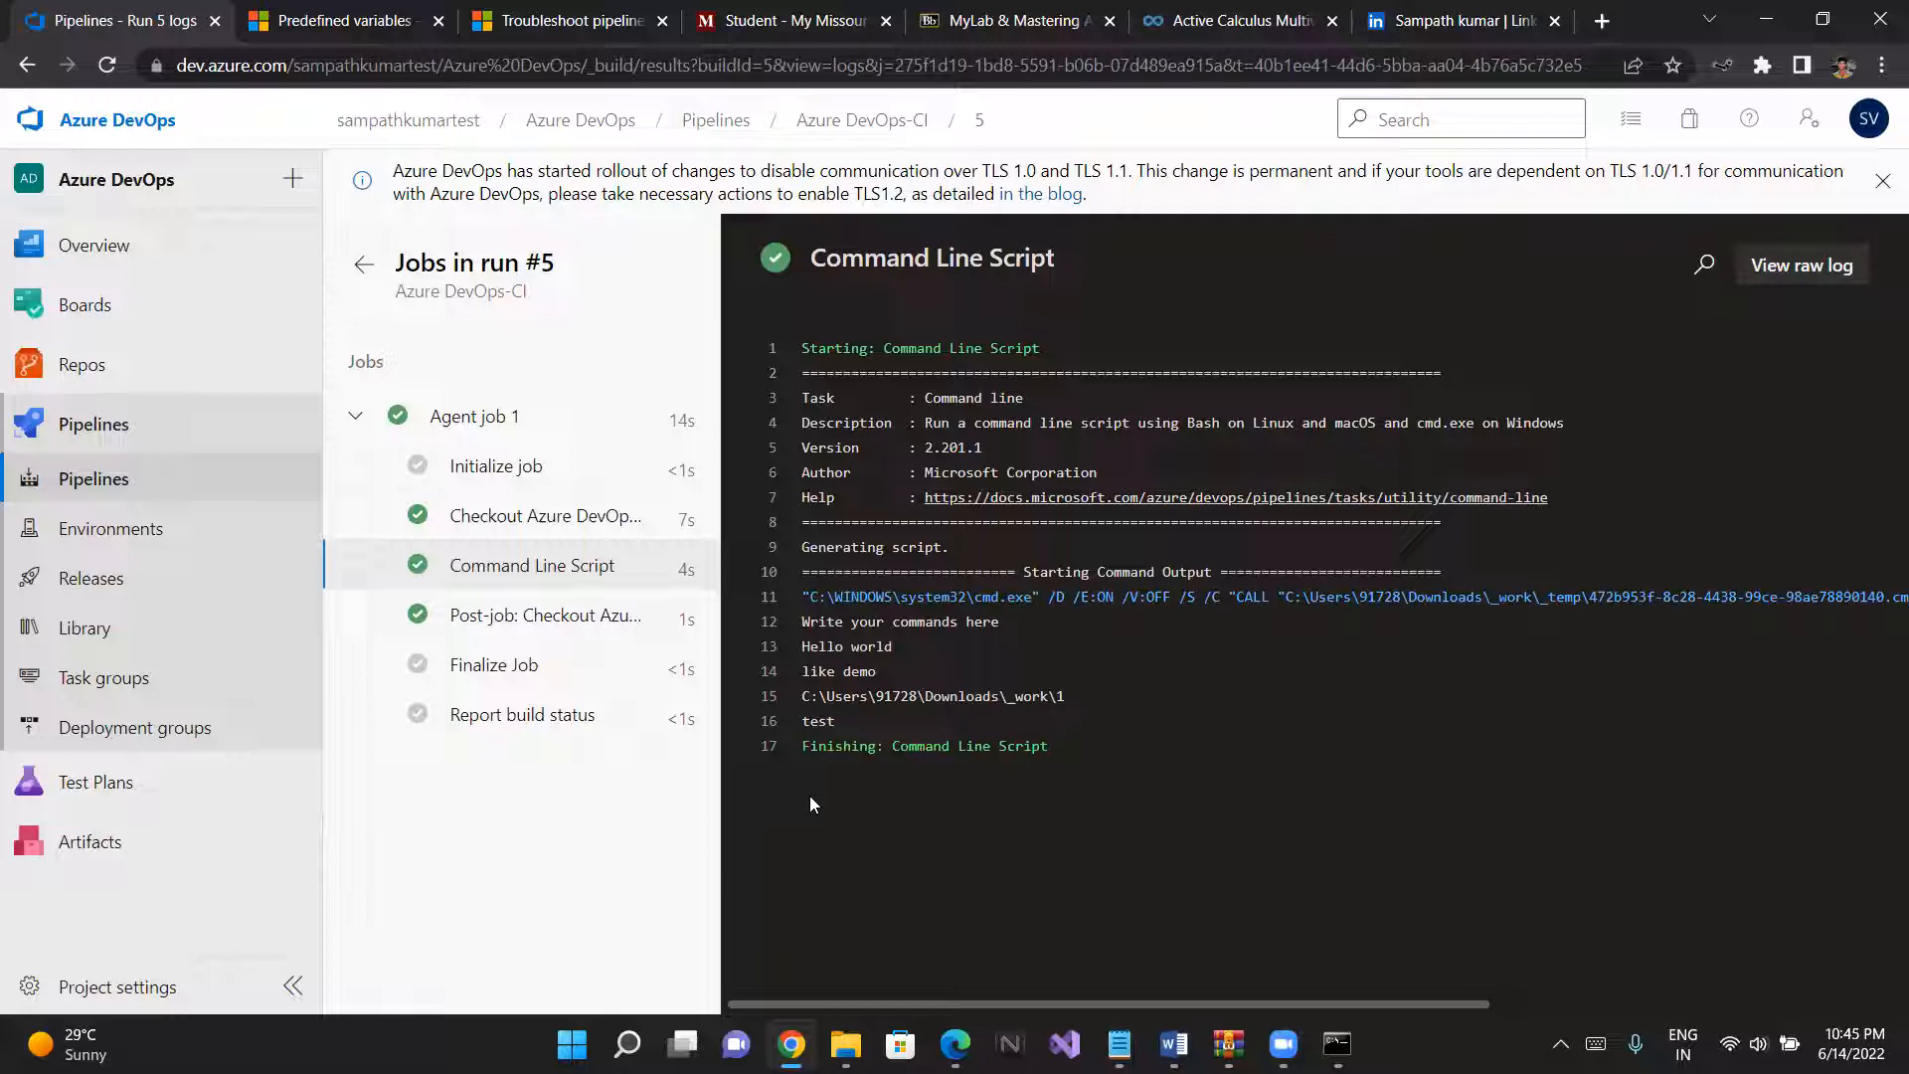
{"action": "left_click_drag", "start_coordinate": [796, 696], "coordinate": [1069, 696]}
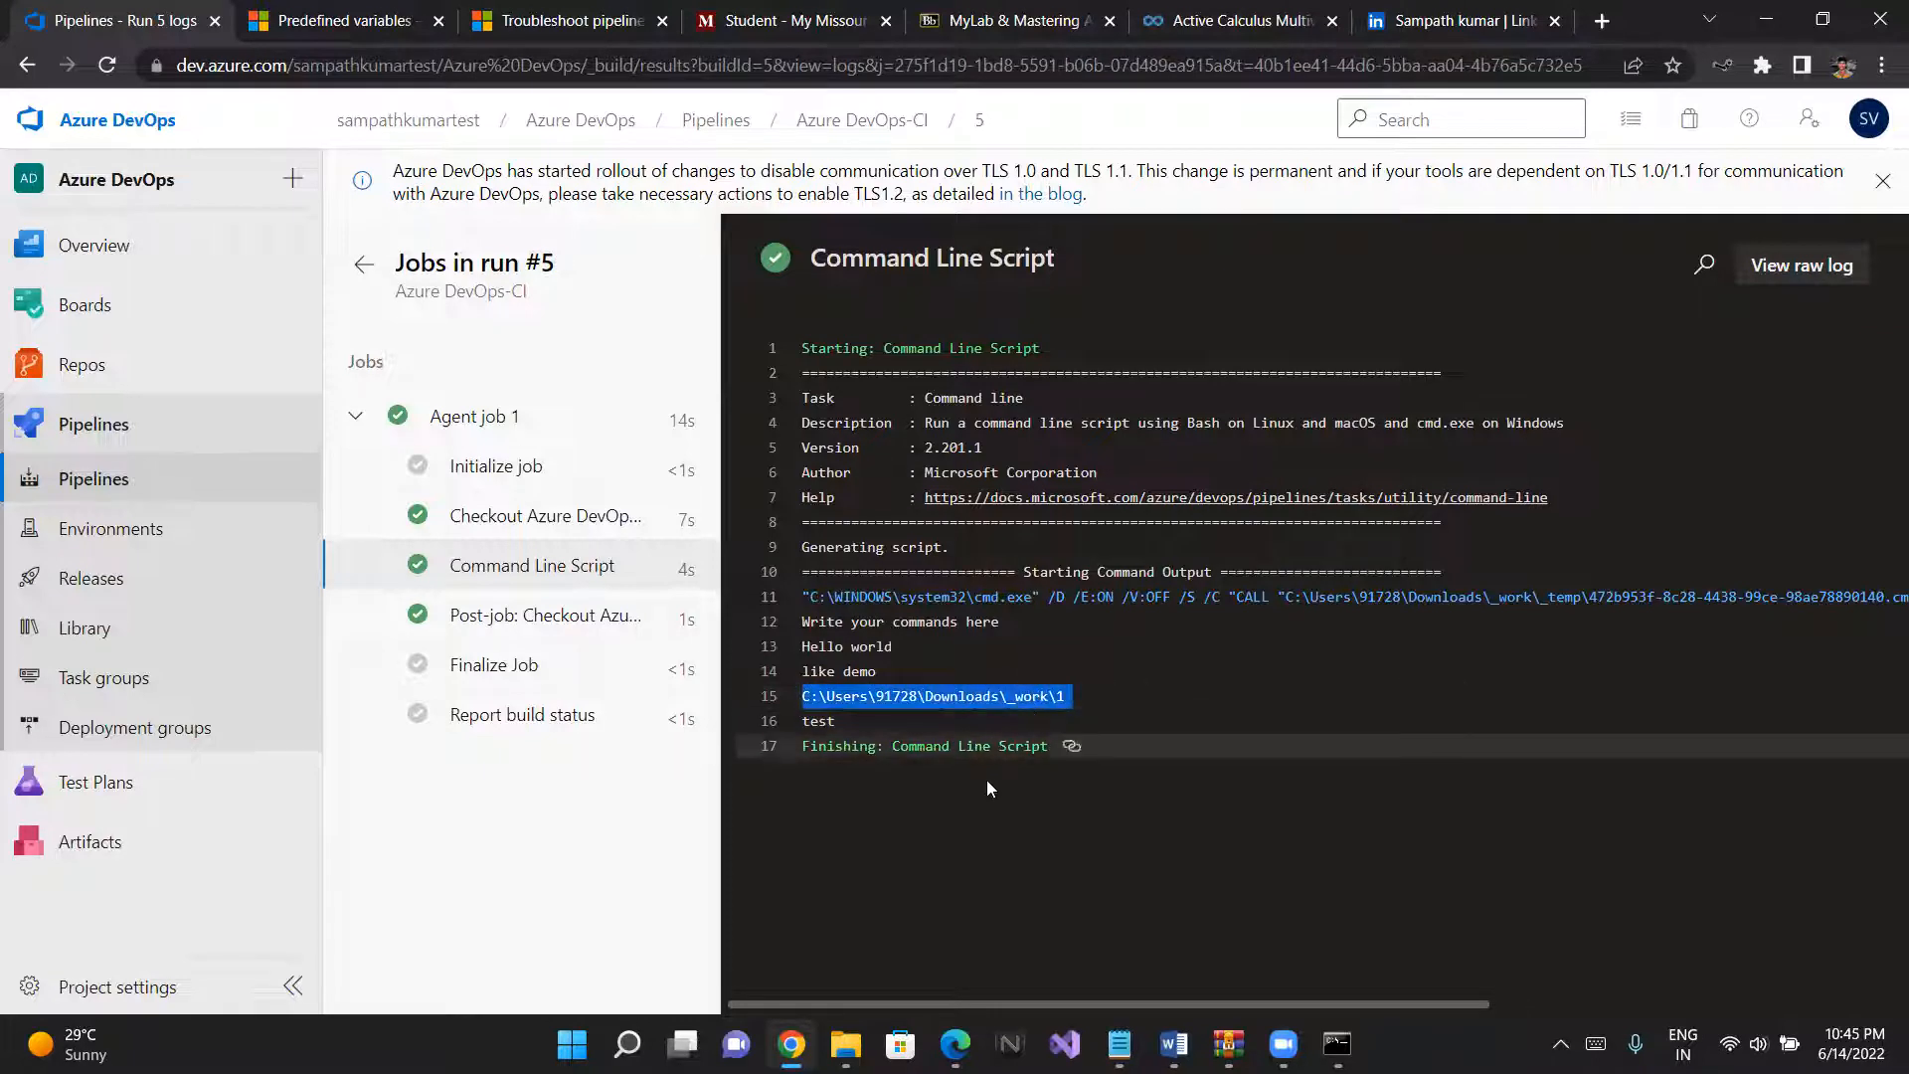
{"action": "left_click", "coordinate": [970, 814]}
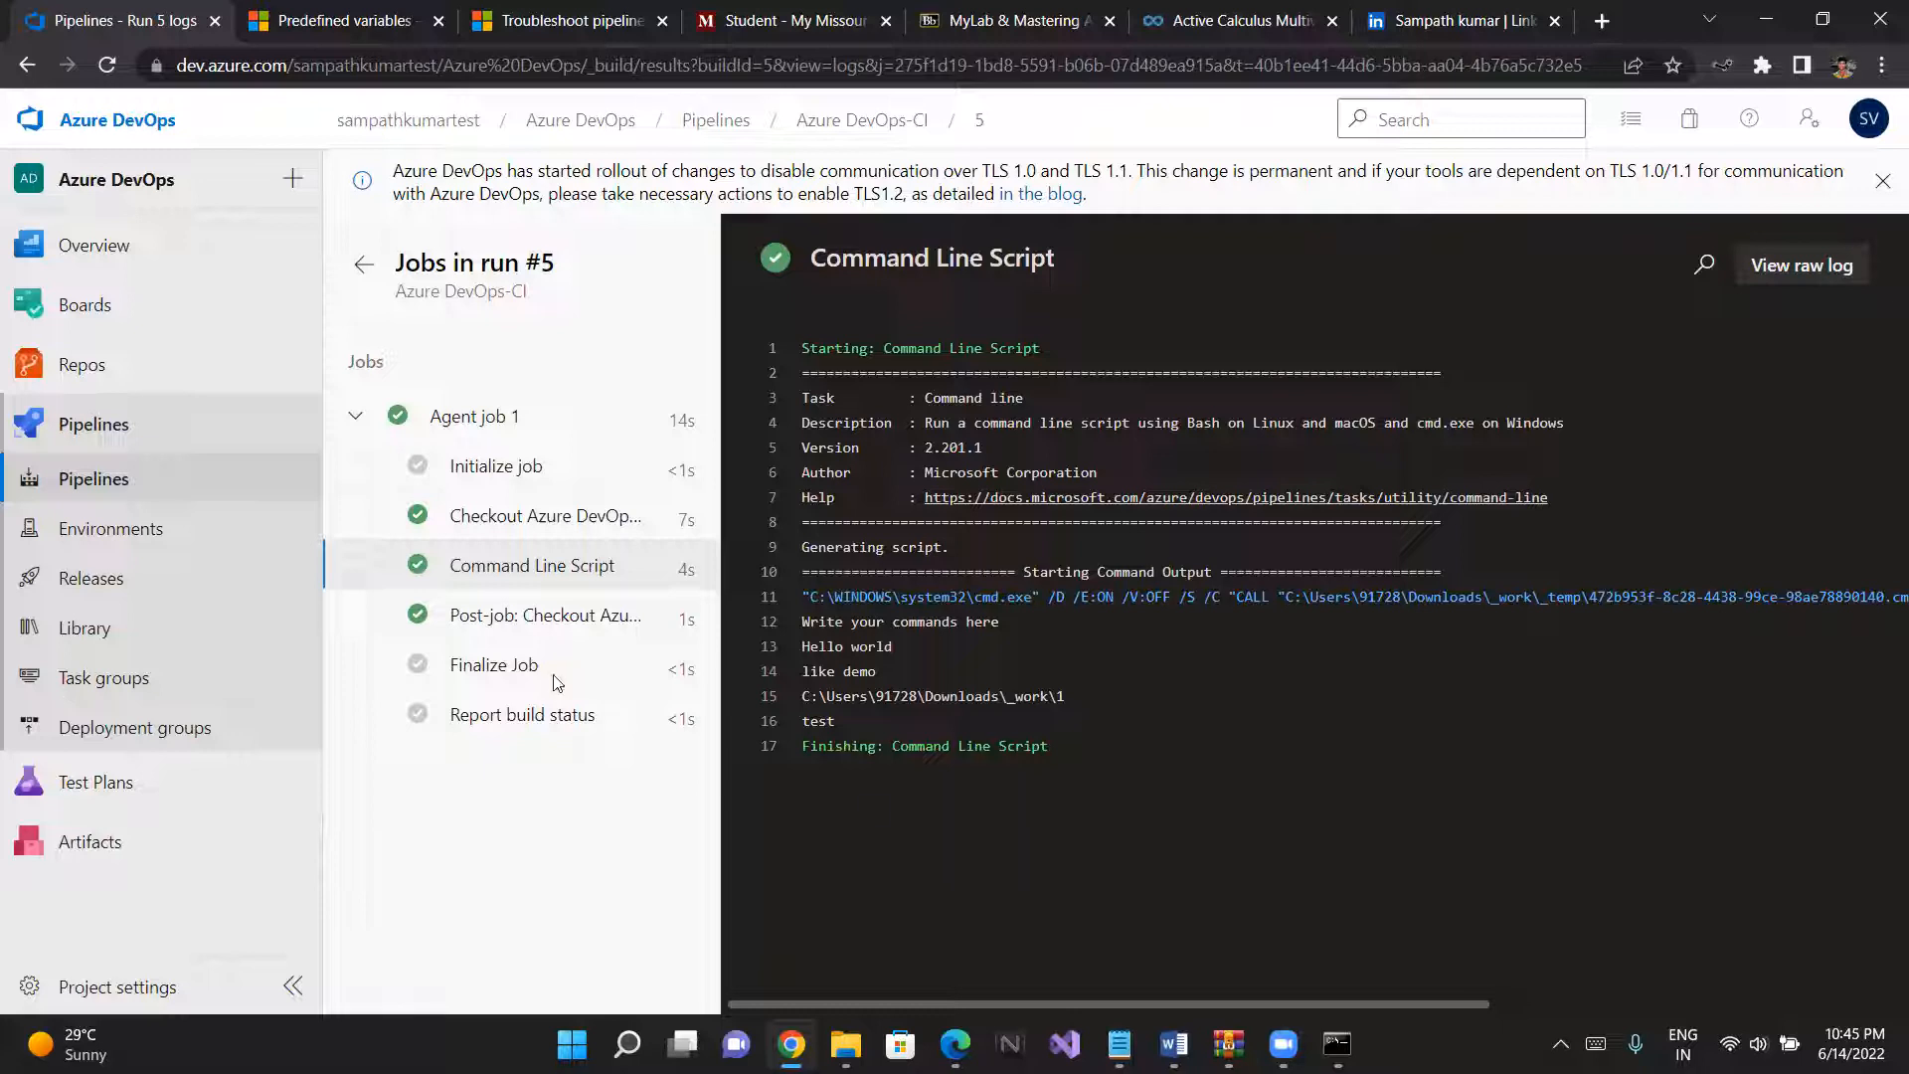
- Open the Azure DevOps-CI pipeline for editing and enable continuous integration in its trigger settings
{"action": "left_click", "coordinate": [92, 441]}
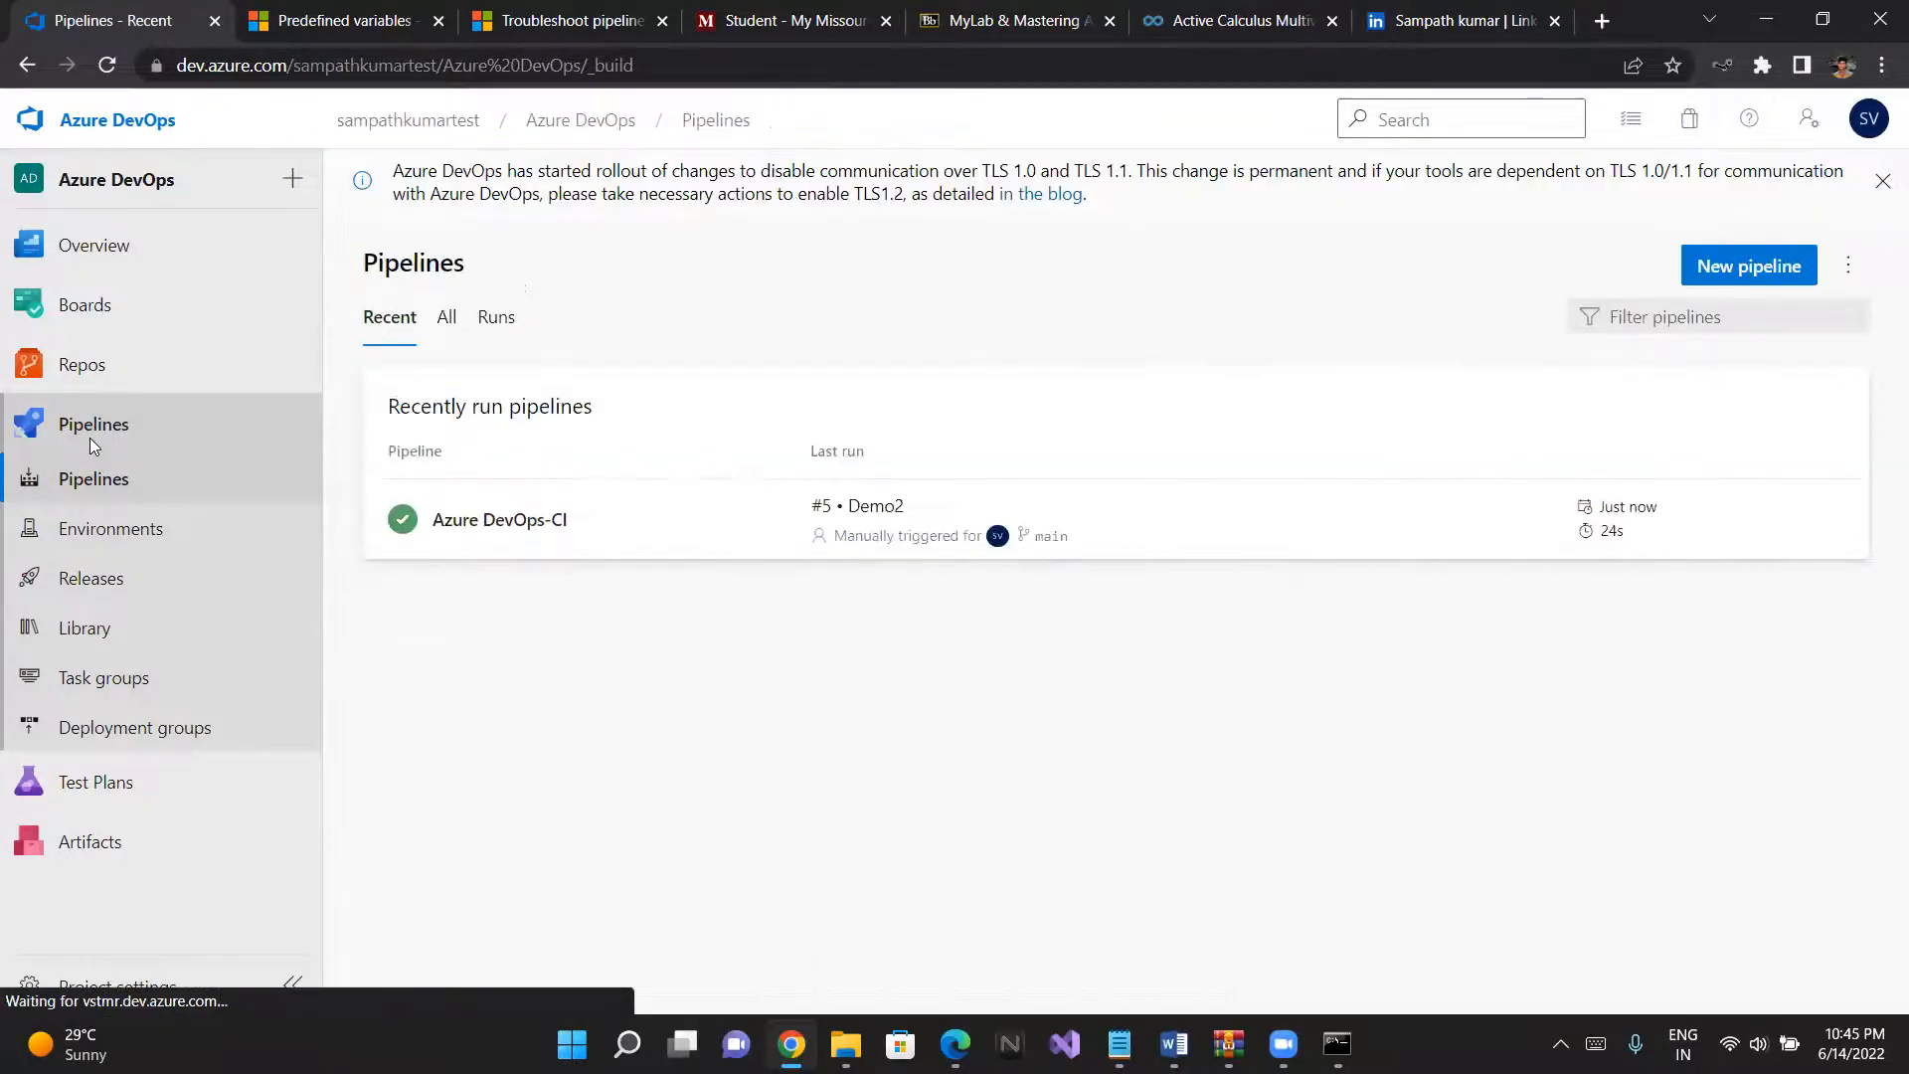
{"action": "left_click", "coordinate": [96, 499]}
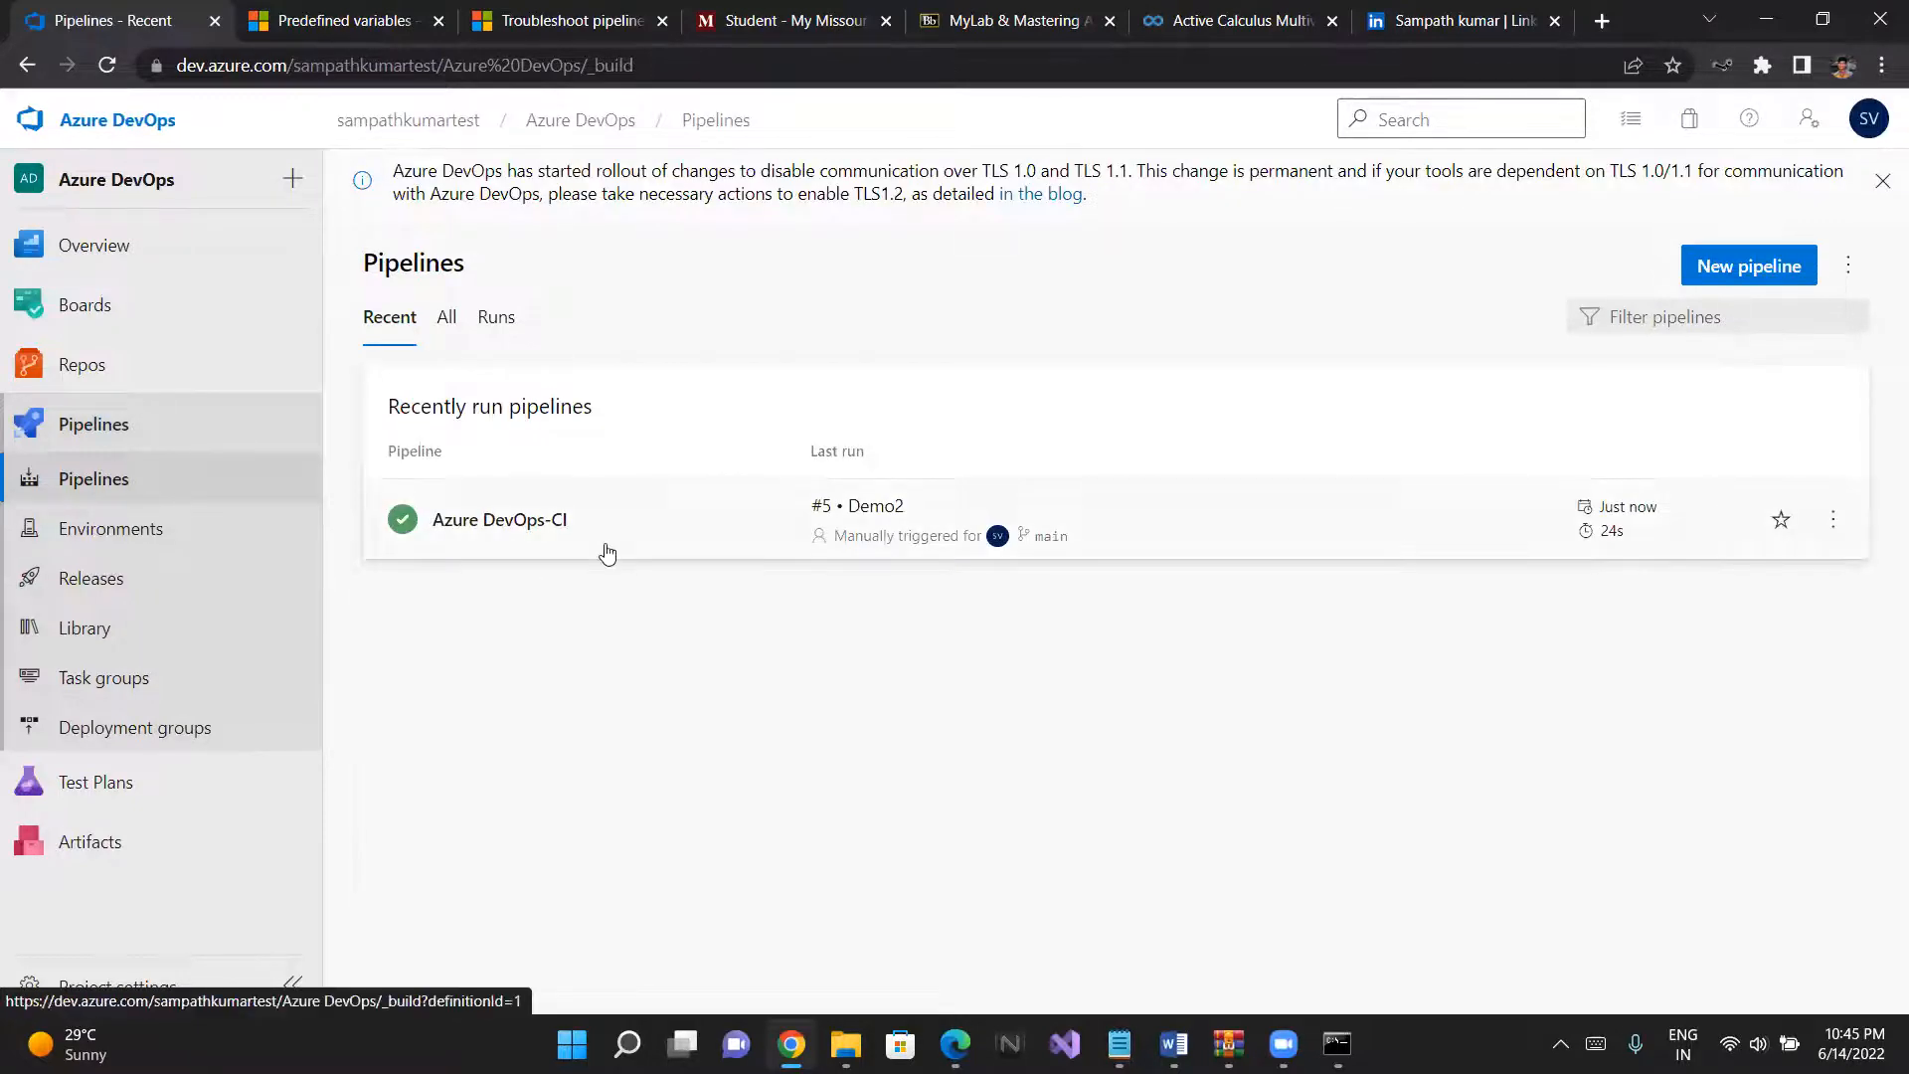
{"action": "left_click", "coordinate": [605, 547]}
{"action": "left_click", "coordinate": [1646, 266]}
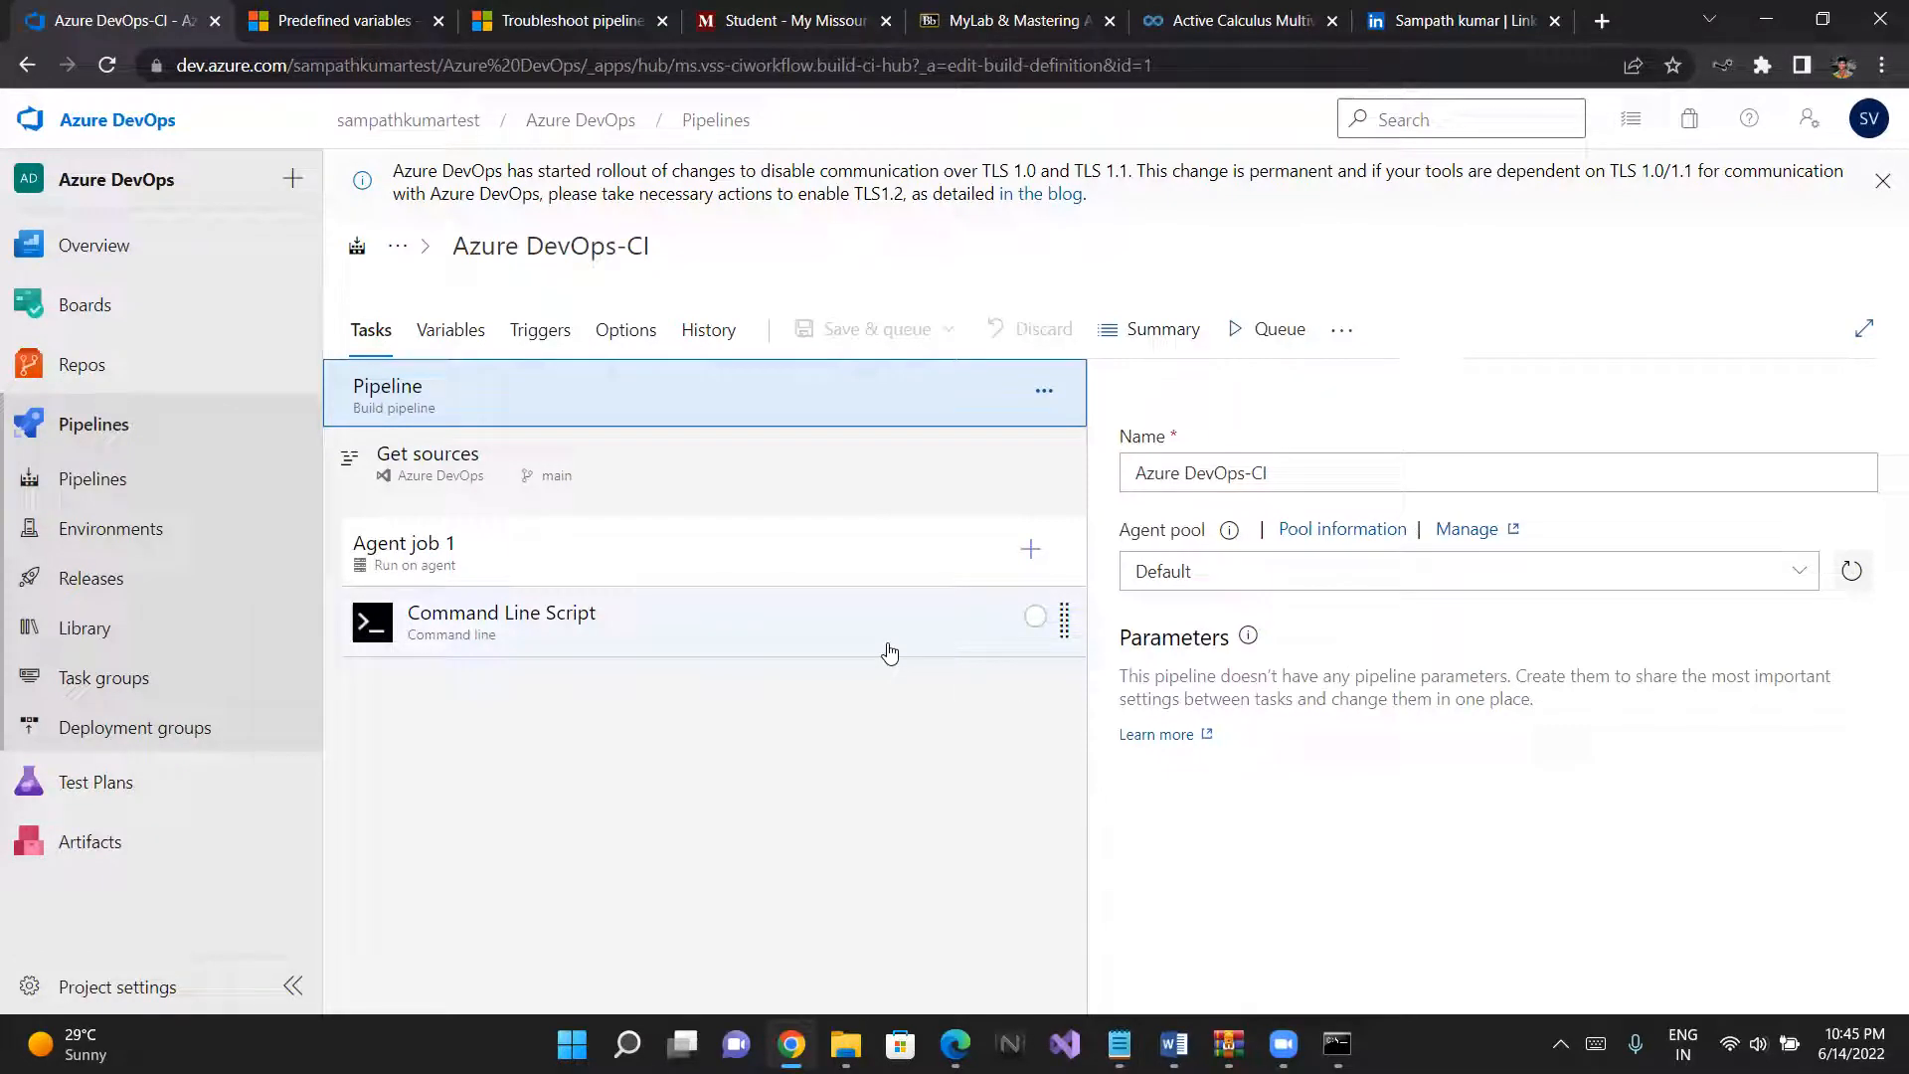
{"action": "left_click", "coordinate": [532, 331]}
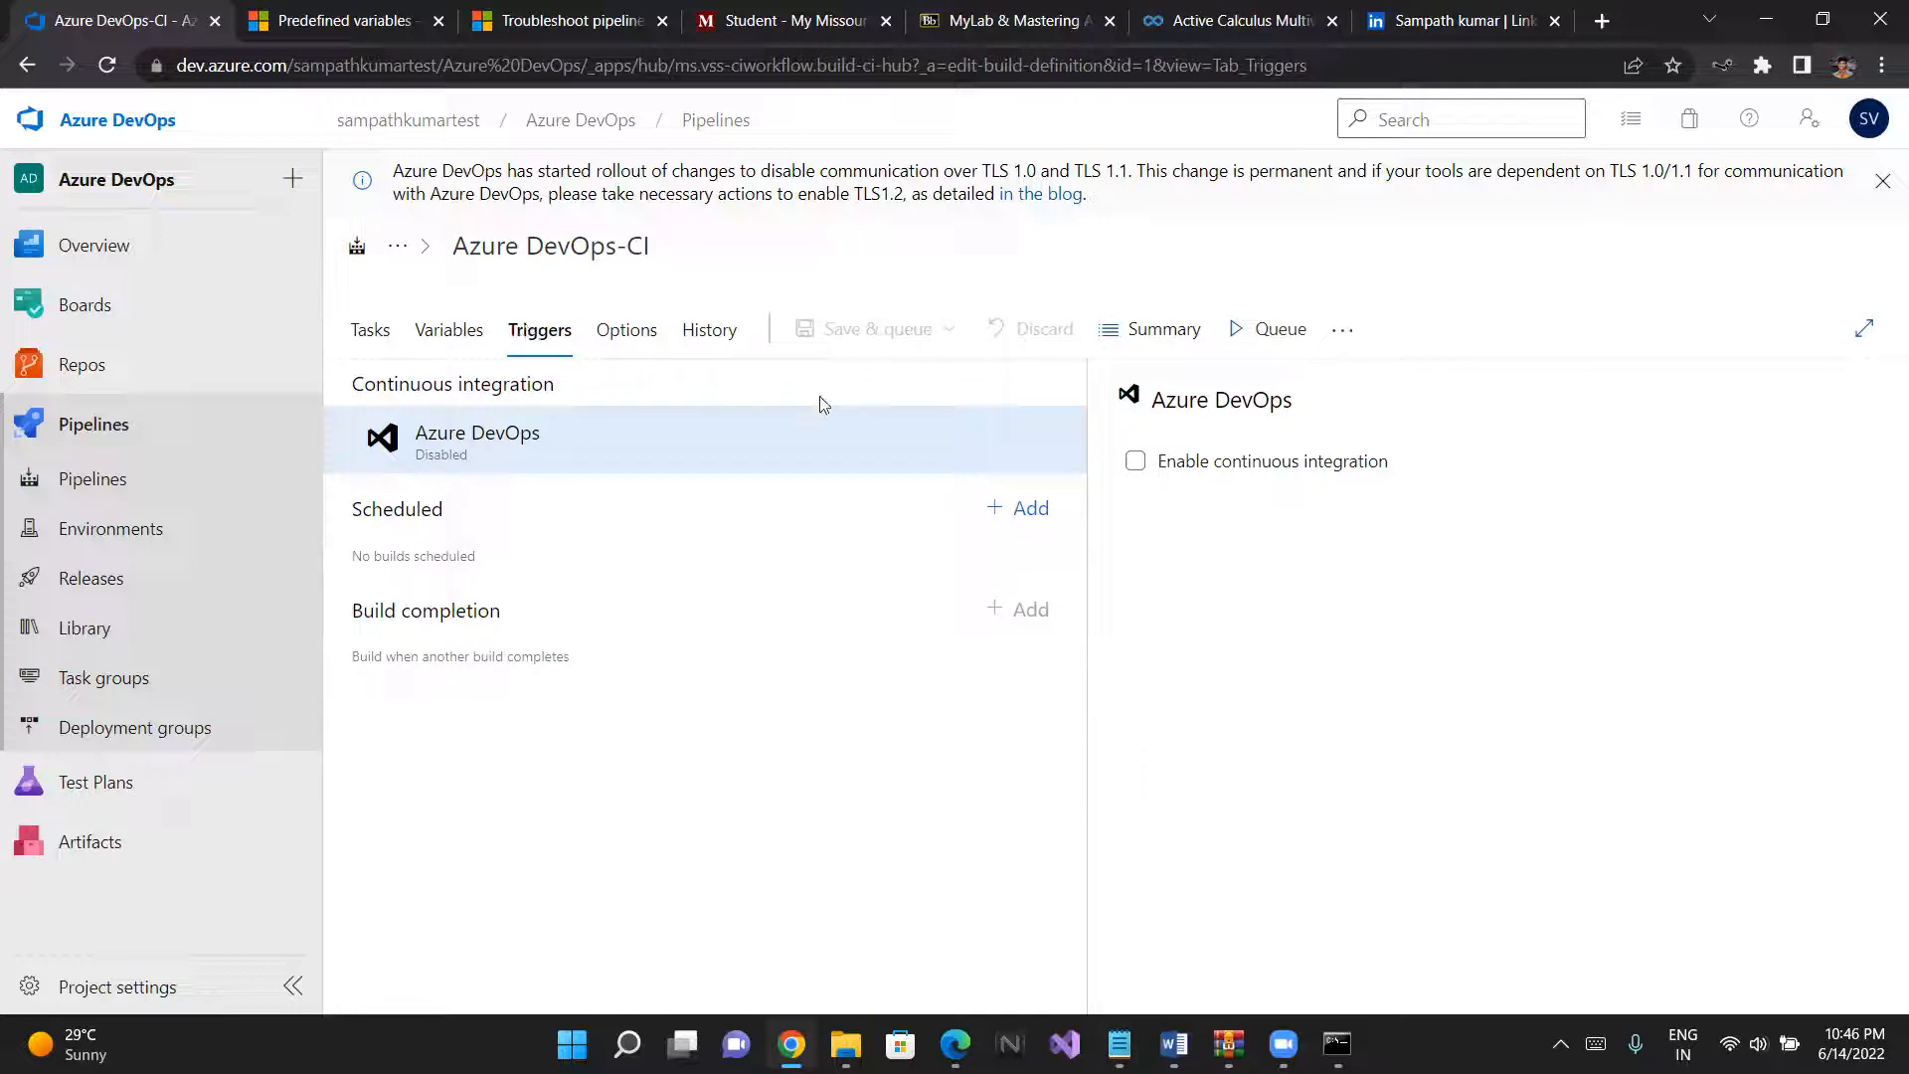
{"action": "left_click", "coordinate": [1135, 461]}
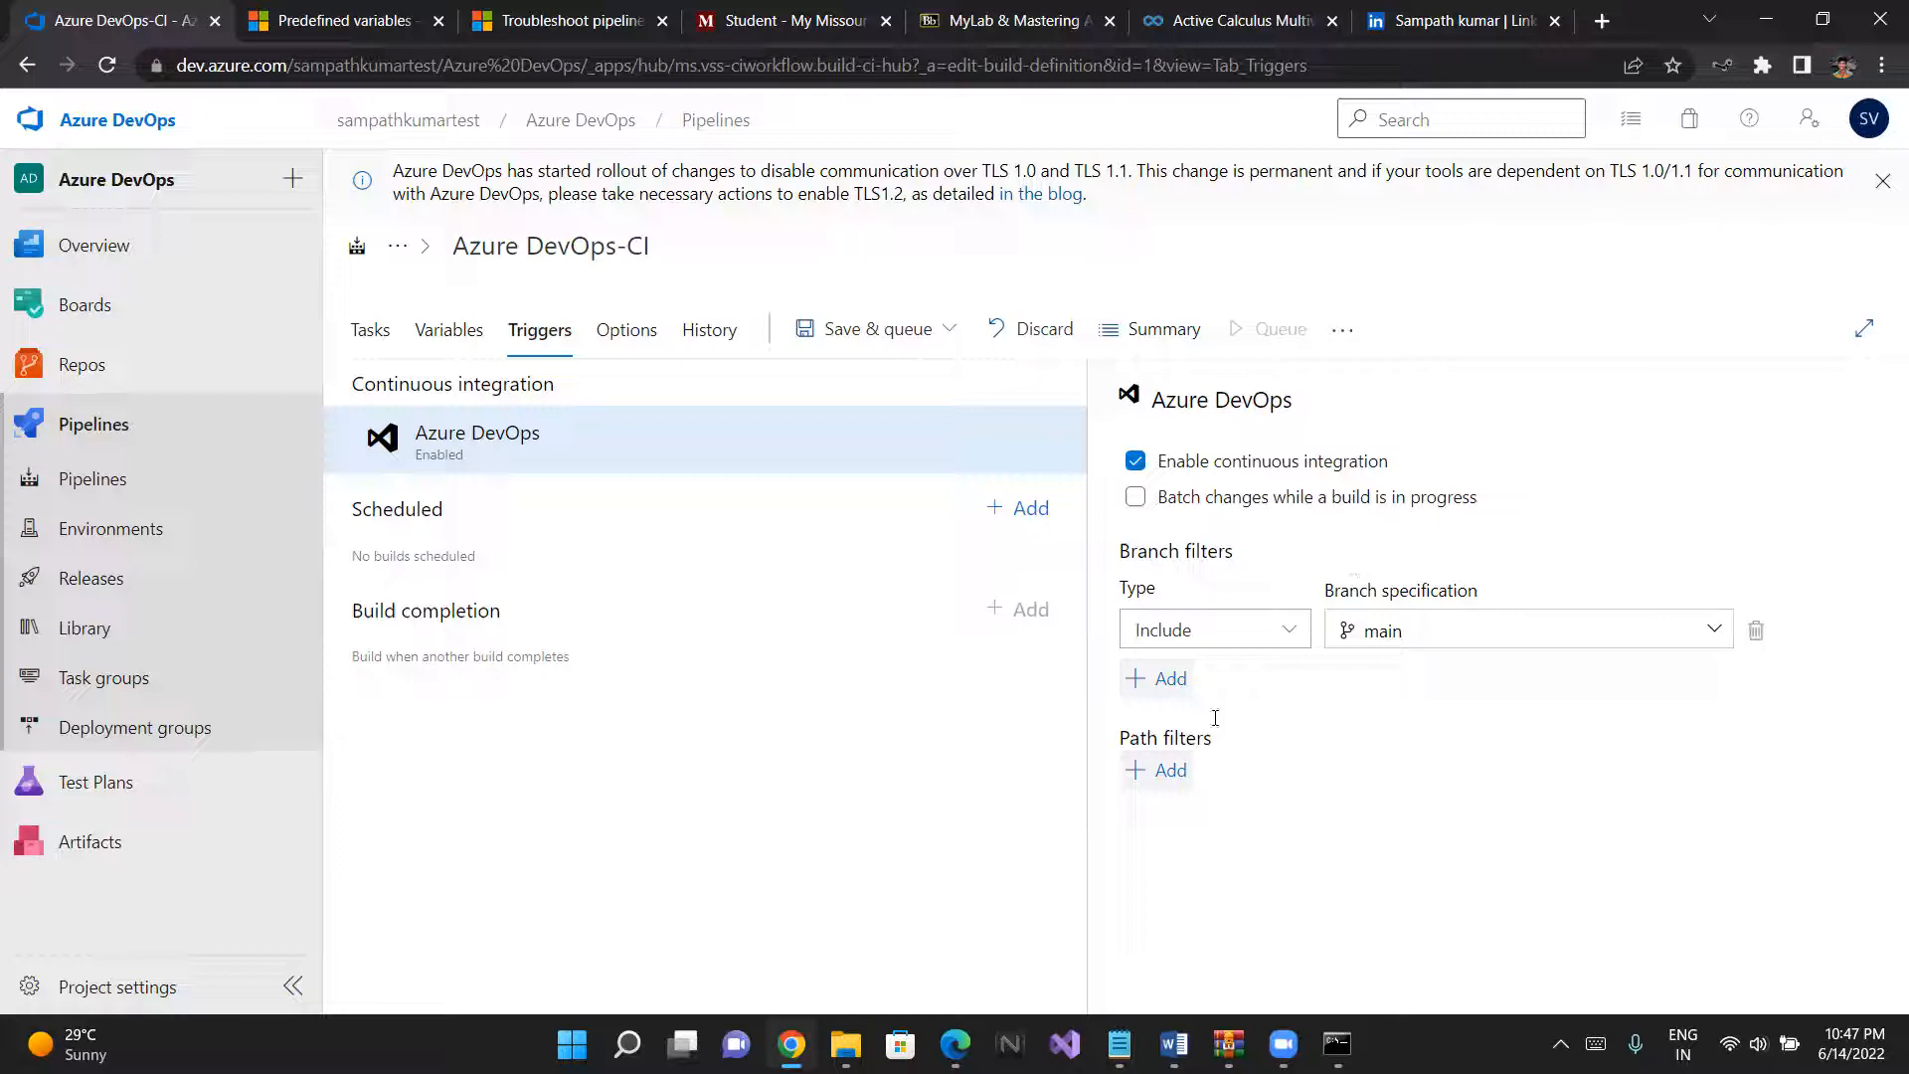
- Try adding an Include path filter to the continuous integration trigger, clearing the partly entered path
{"action": "left_click", "coordinate": [1172, 771]}
{"action": "left_click", "coordinate": [1402, 814]}
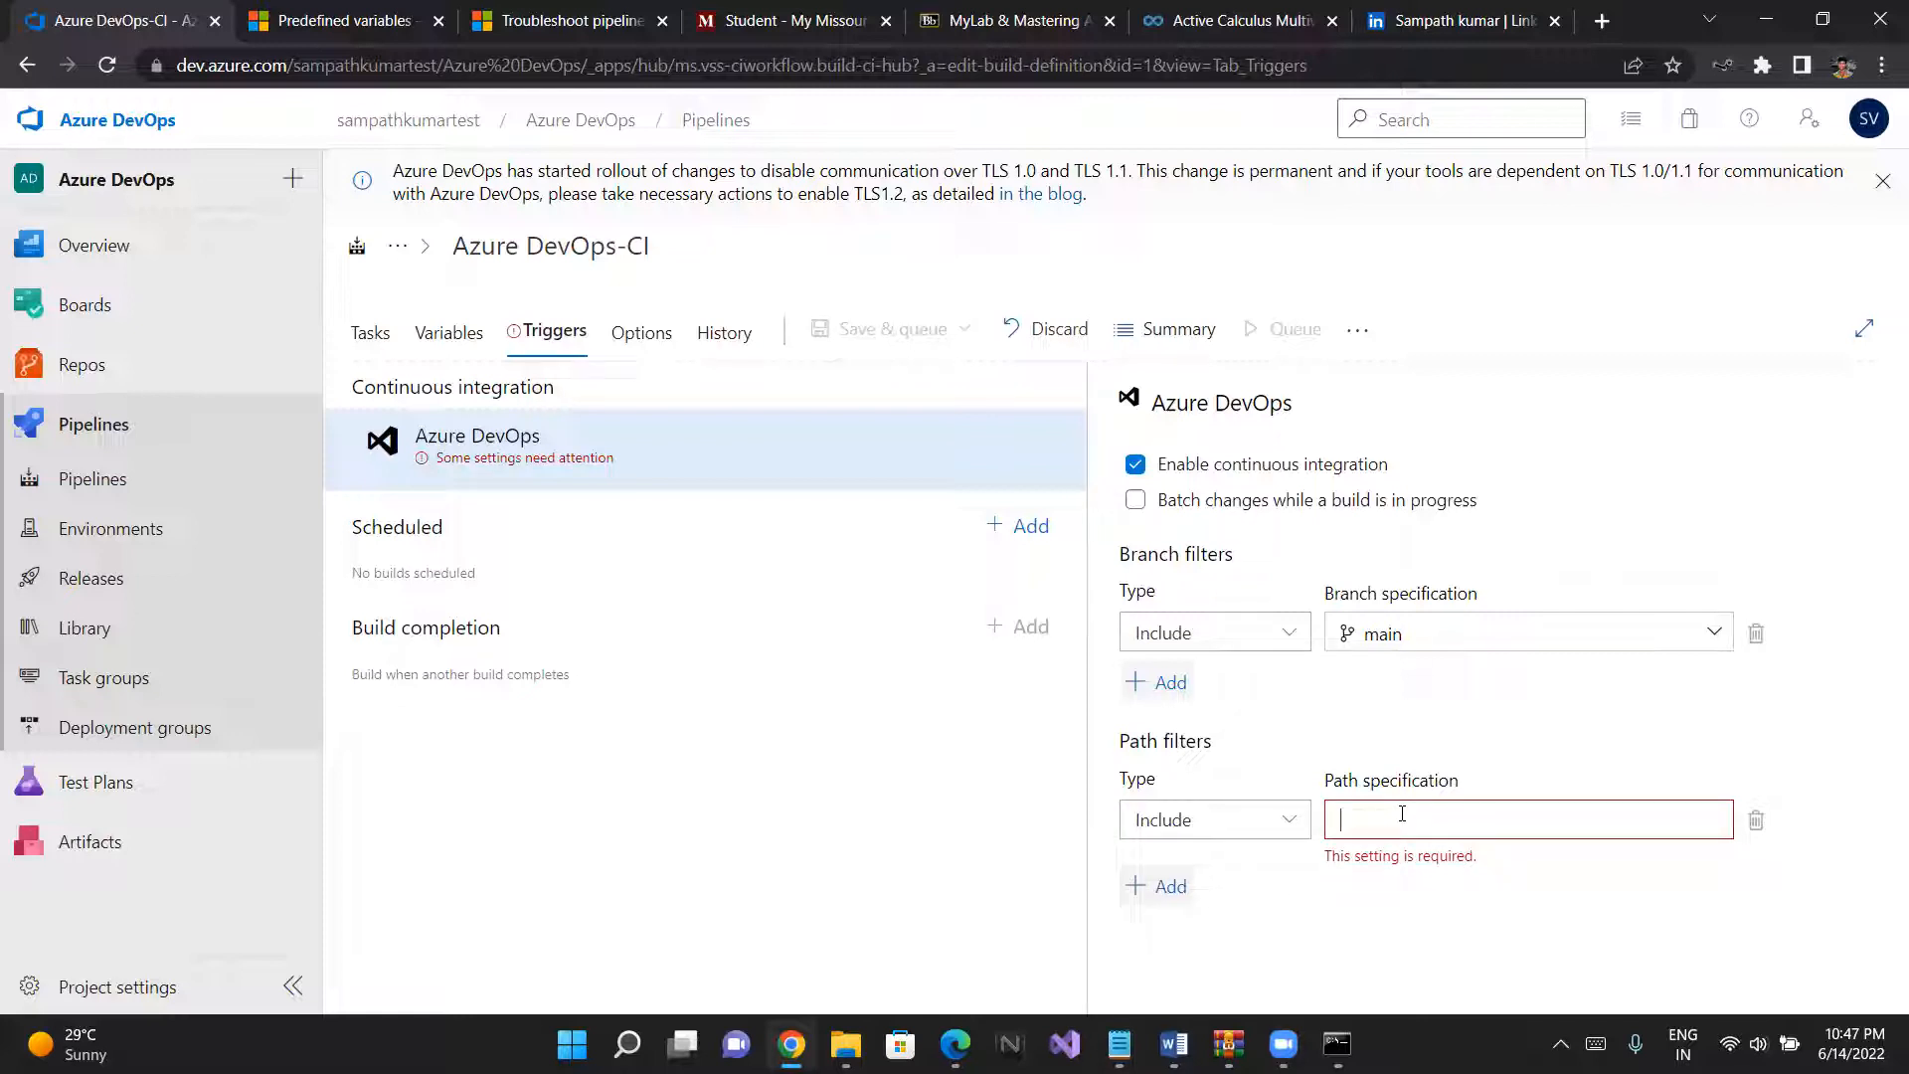
{"action": "type", "text": "do"}
{"action": "key", "text": "BackSpace"}
{"action": "key", "text": "BackSpace"}
- Leave the pipeline editor without saving the trigger changes and view the repository's files
{"action": "left_click", "coordinate": [130, 367]}
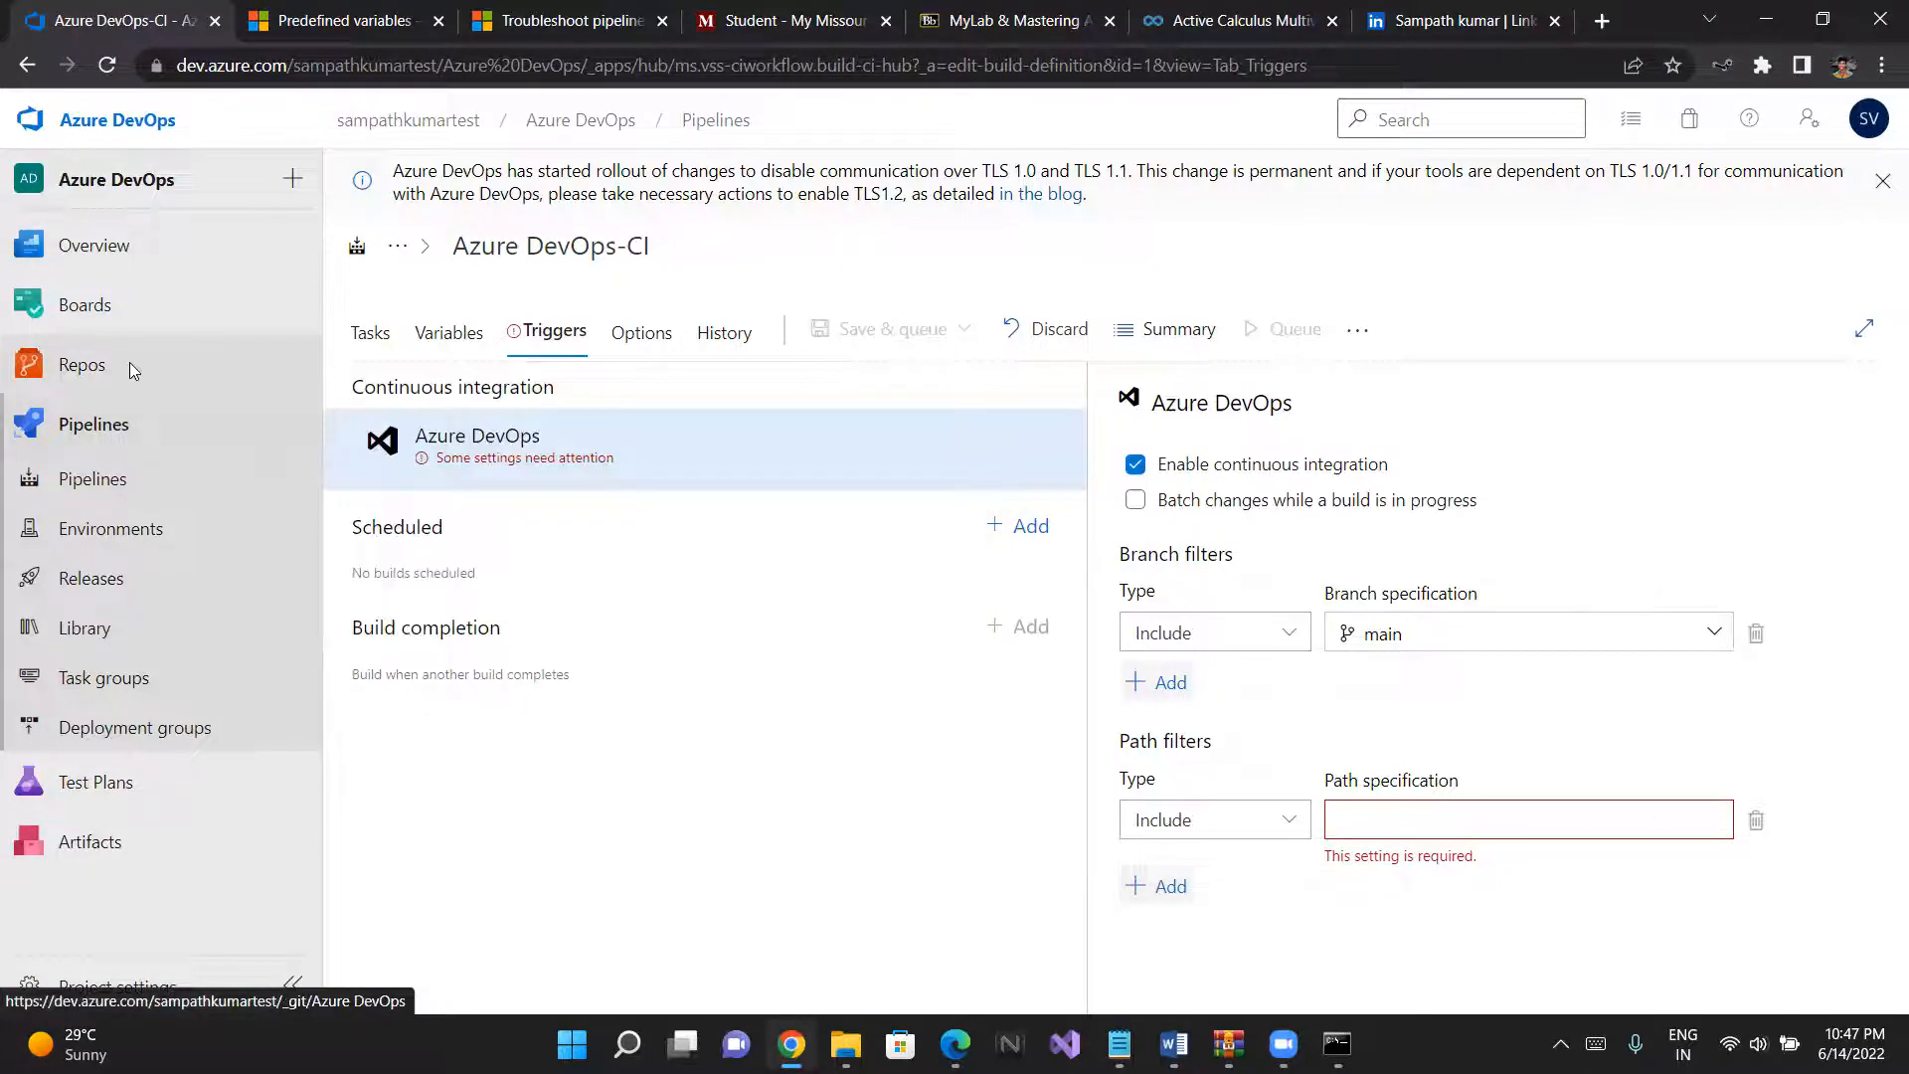
{"action": "left_click", "coordinate": [1072, 621]}
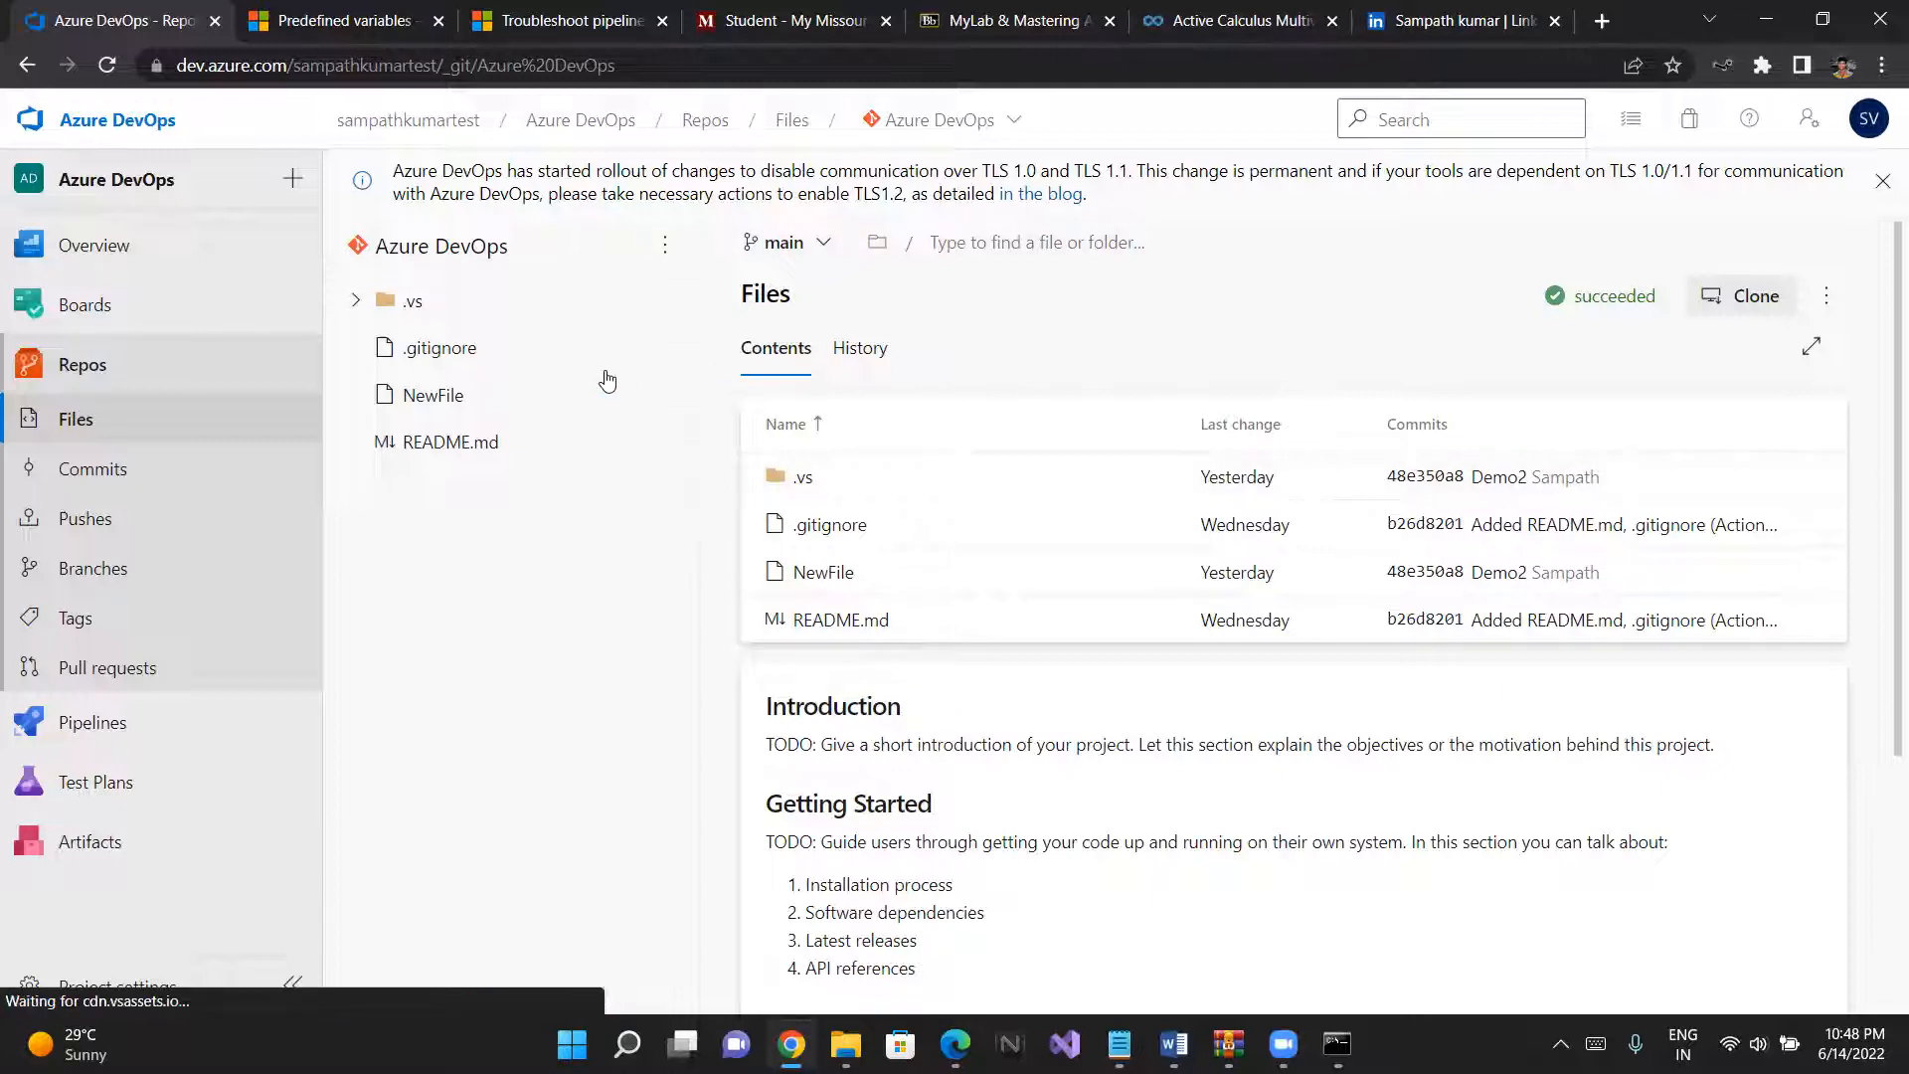
- Reopen the Azure DevOps-CI pipeline for editing from its latest run and enable continuous integration for the main branch
{"action": "left_click", "coordinate": [125, 716]}
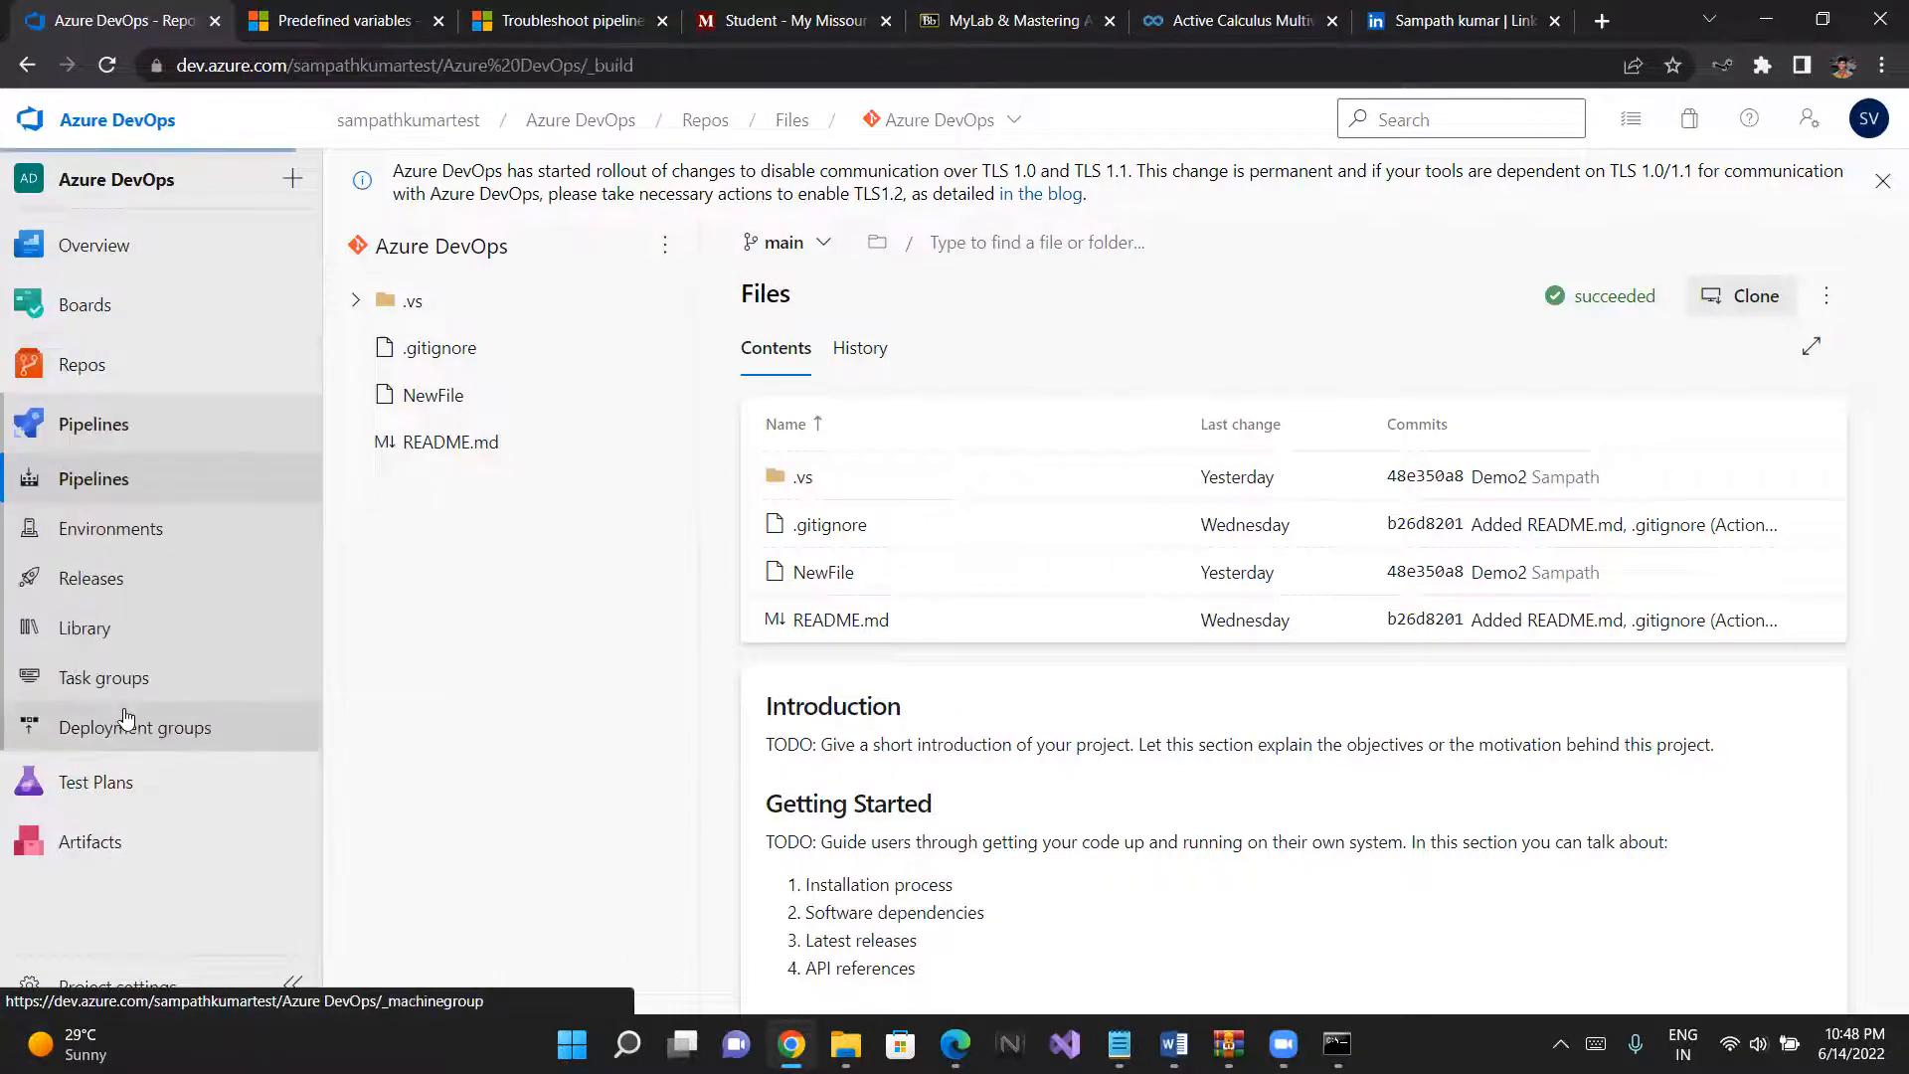
{"action": "left_click", "coordinate": [110, 493]}
{"action": "left_click", "coordinate": [490, 537]}
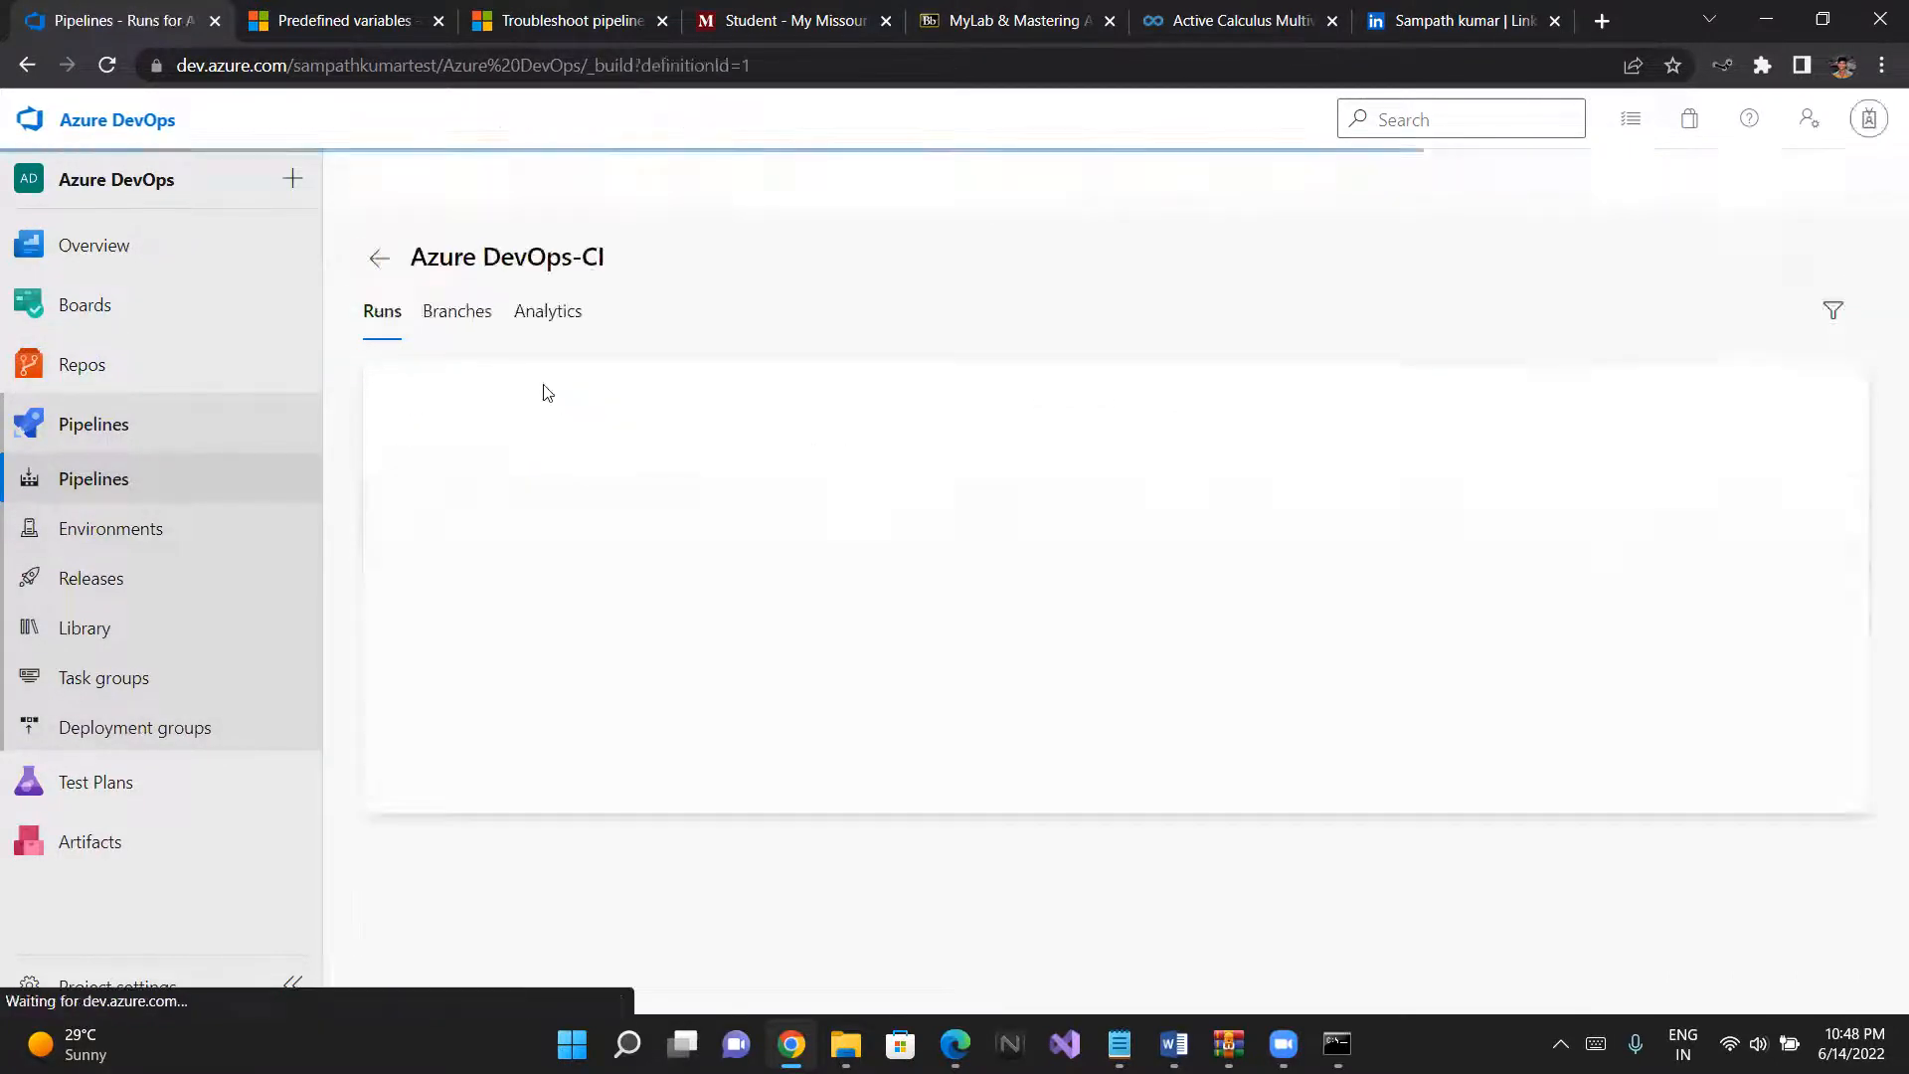
{"action": "left_click", "coordinate": [497, 489]}
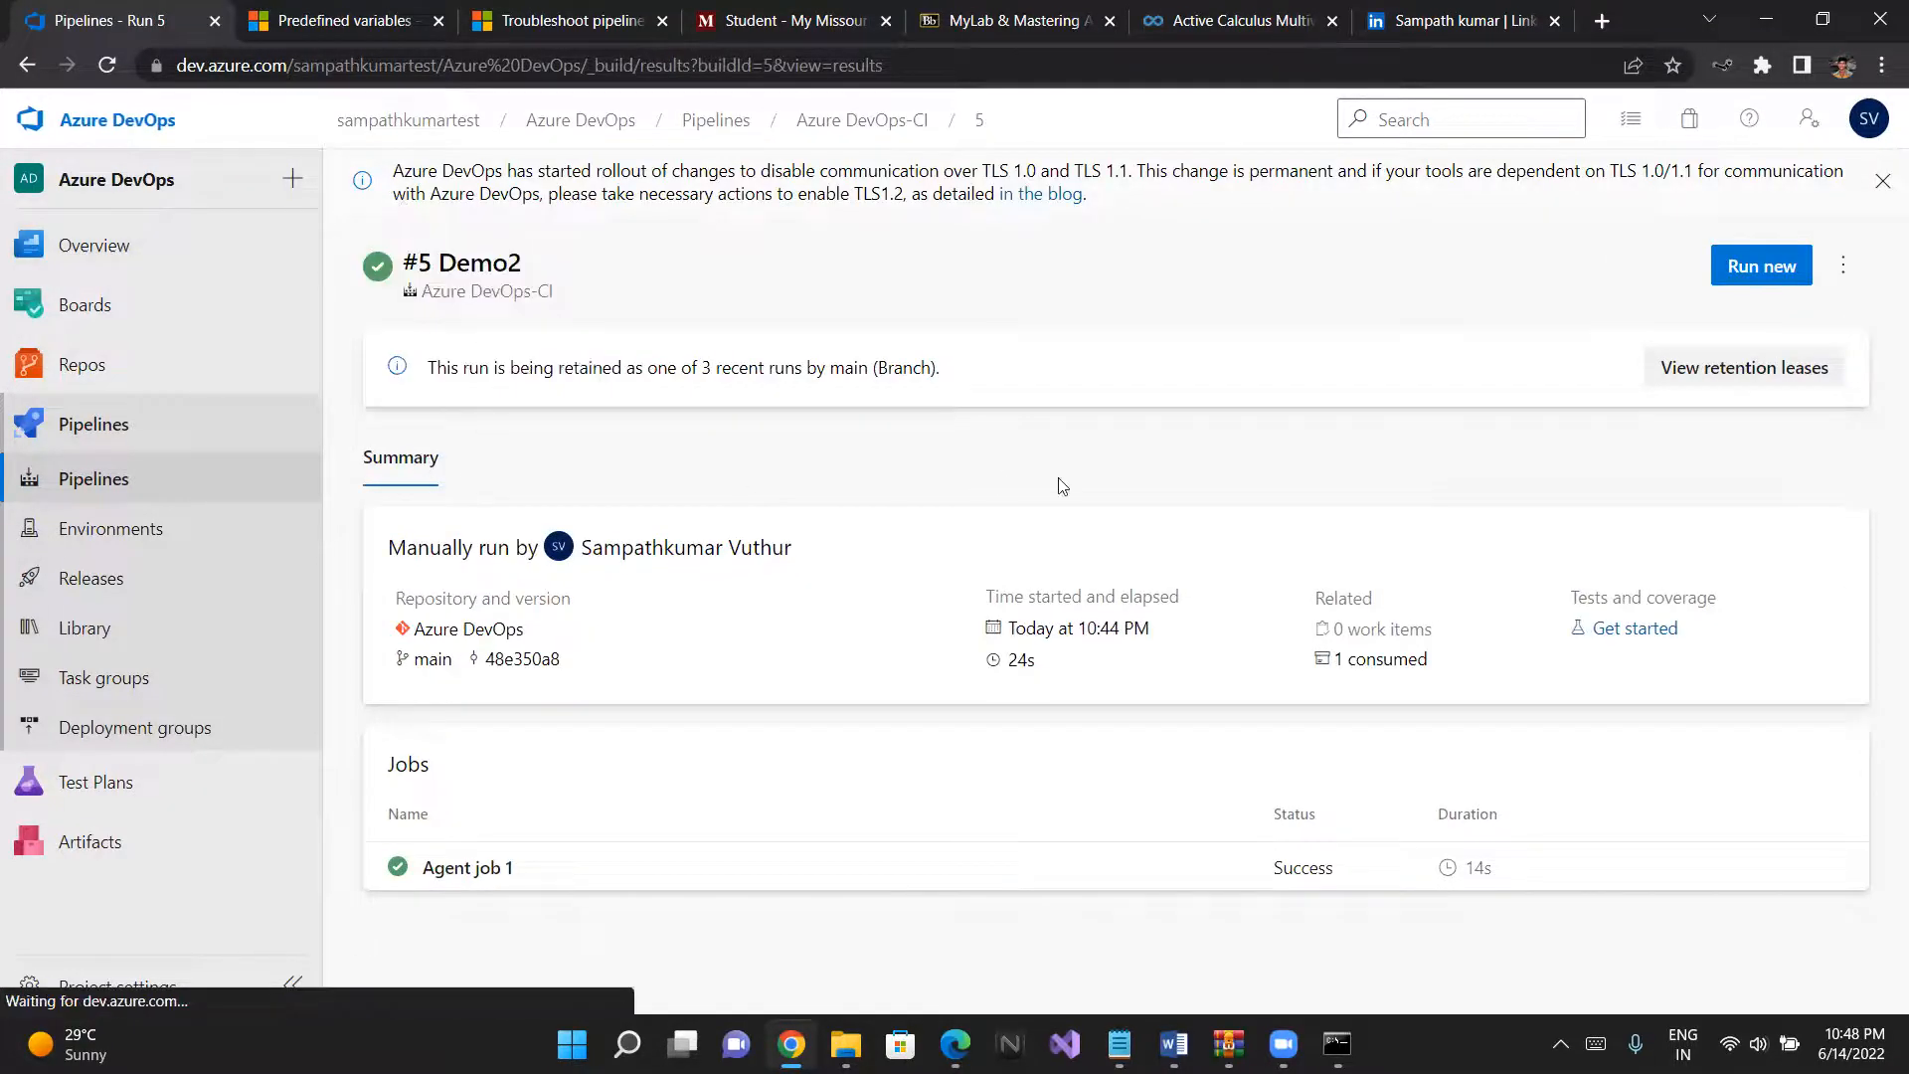
{"action": "left_click", "coordinate": [1841, 269]}
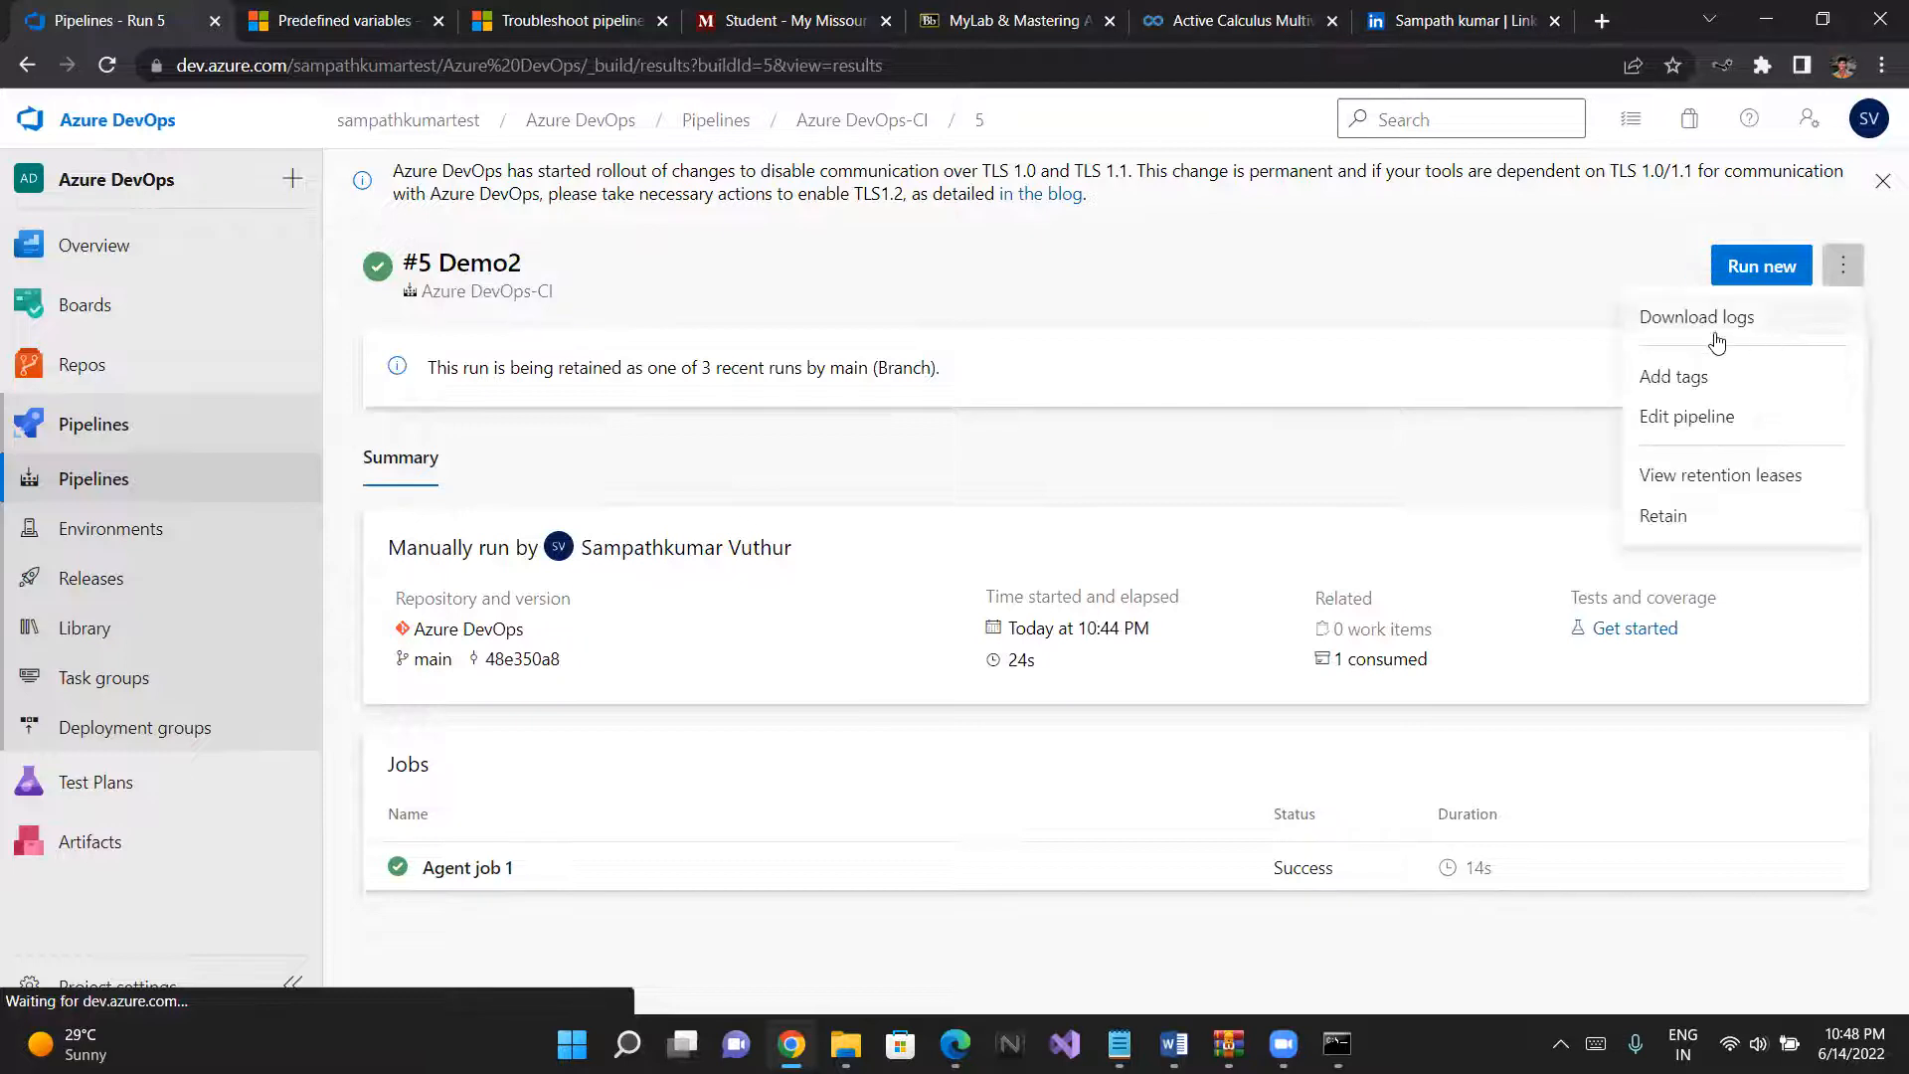
{"action": "left_click", "coordinate": [1687, 441]}
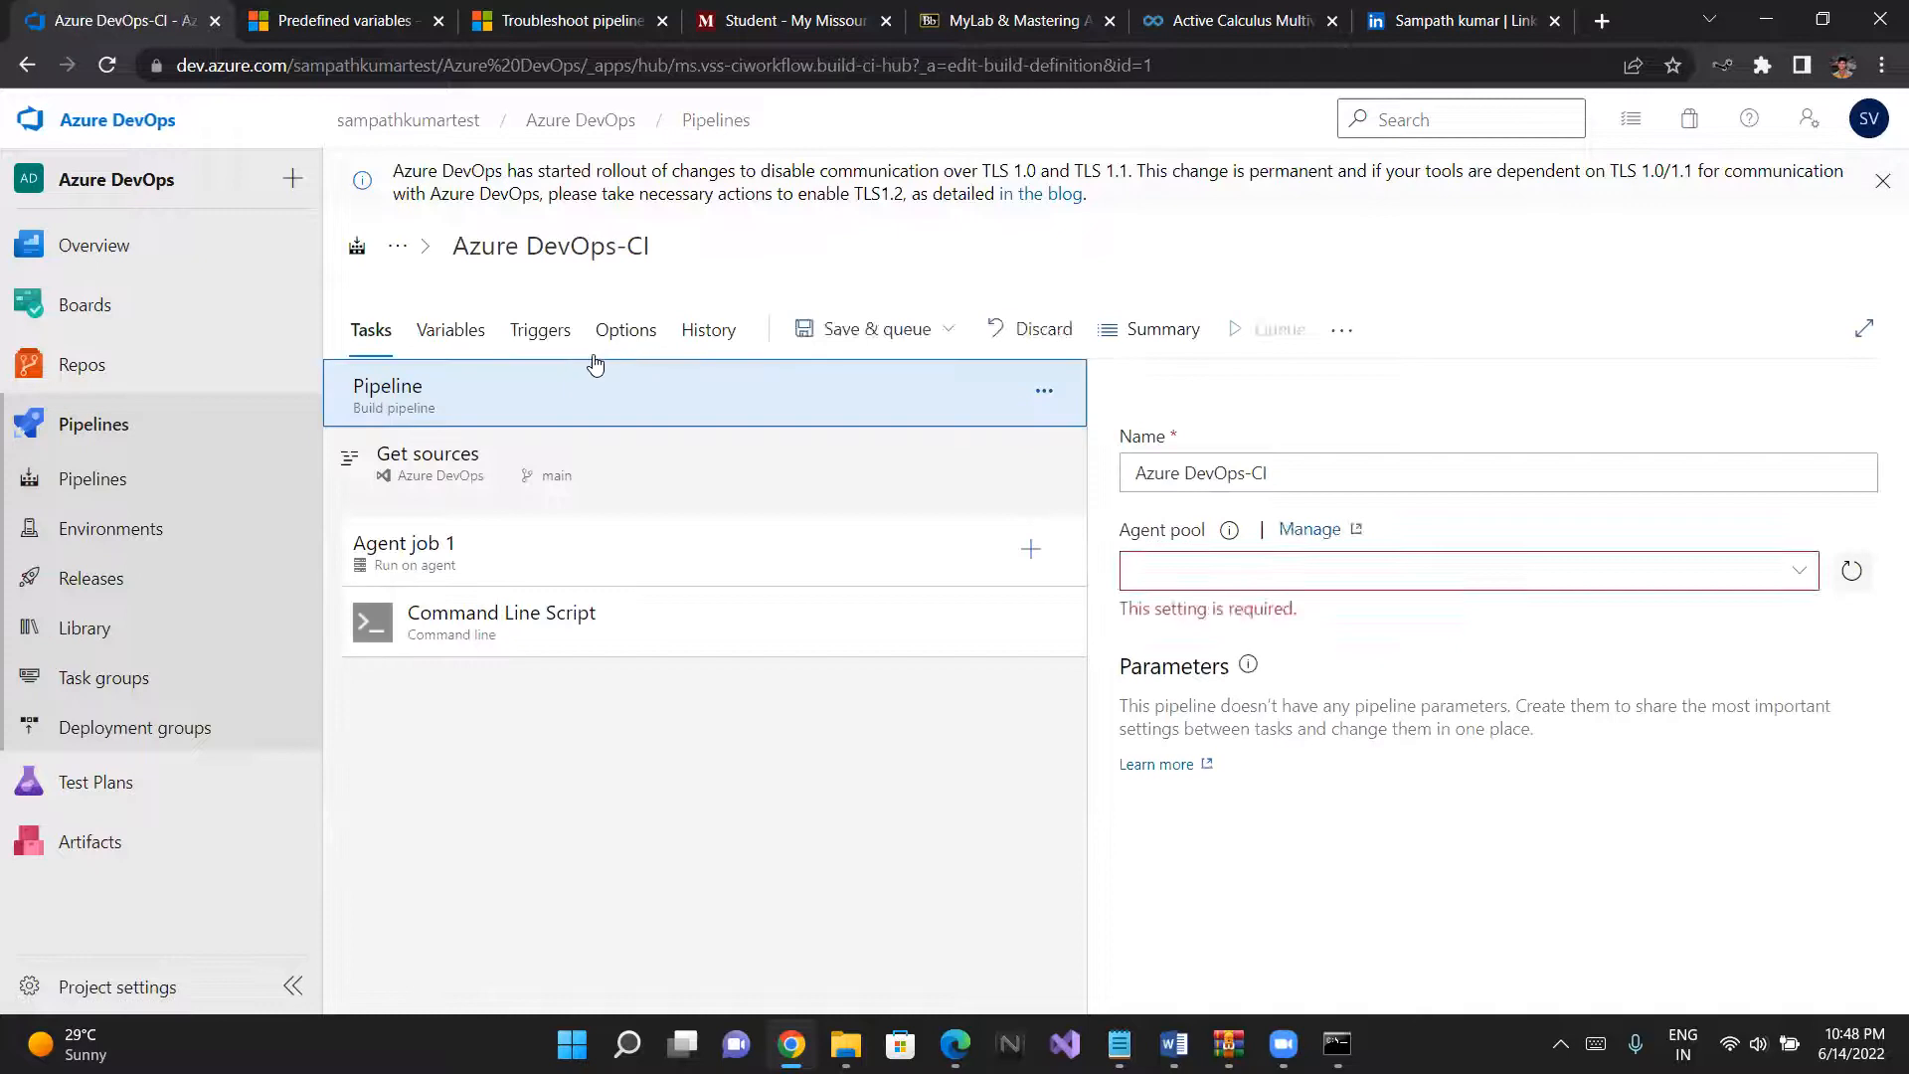
{"action": "left_click", "coordinate": [543, 332]}
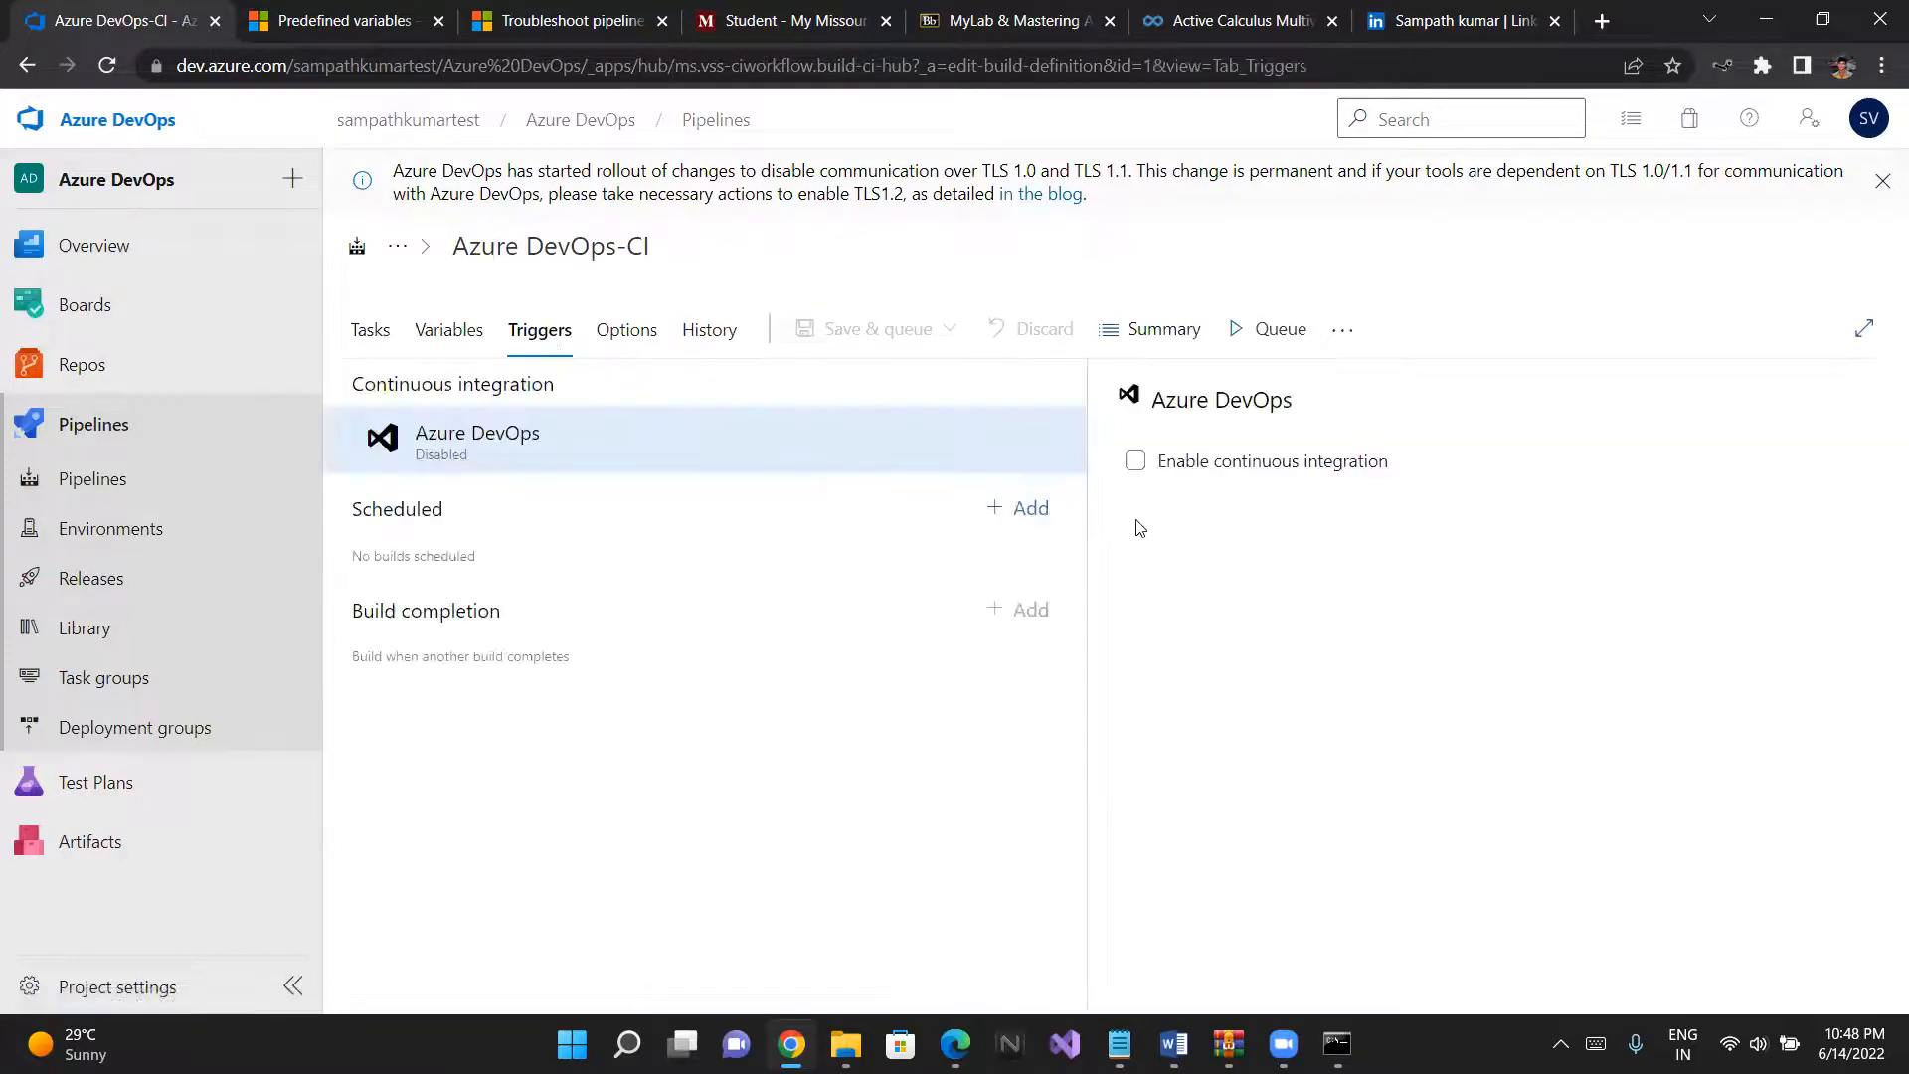
{"action": "left_click", "coordinate": [1137, 463]}
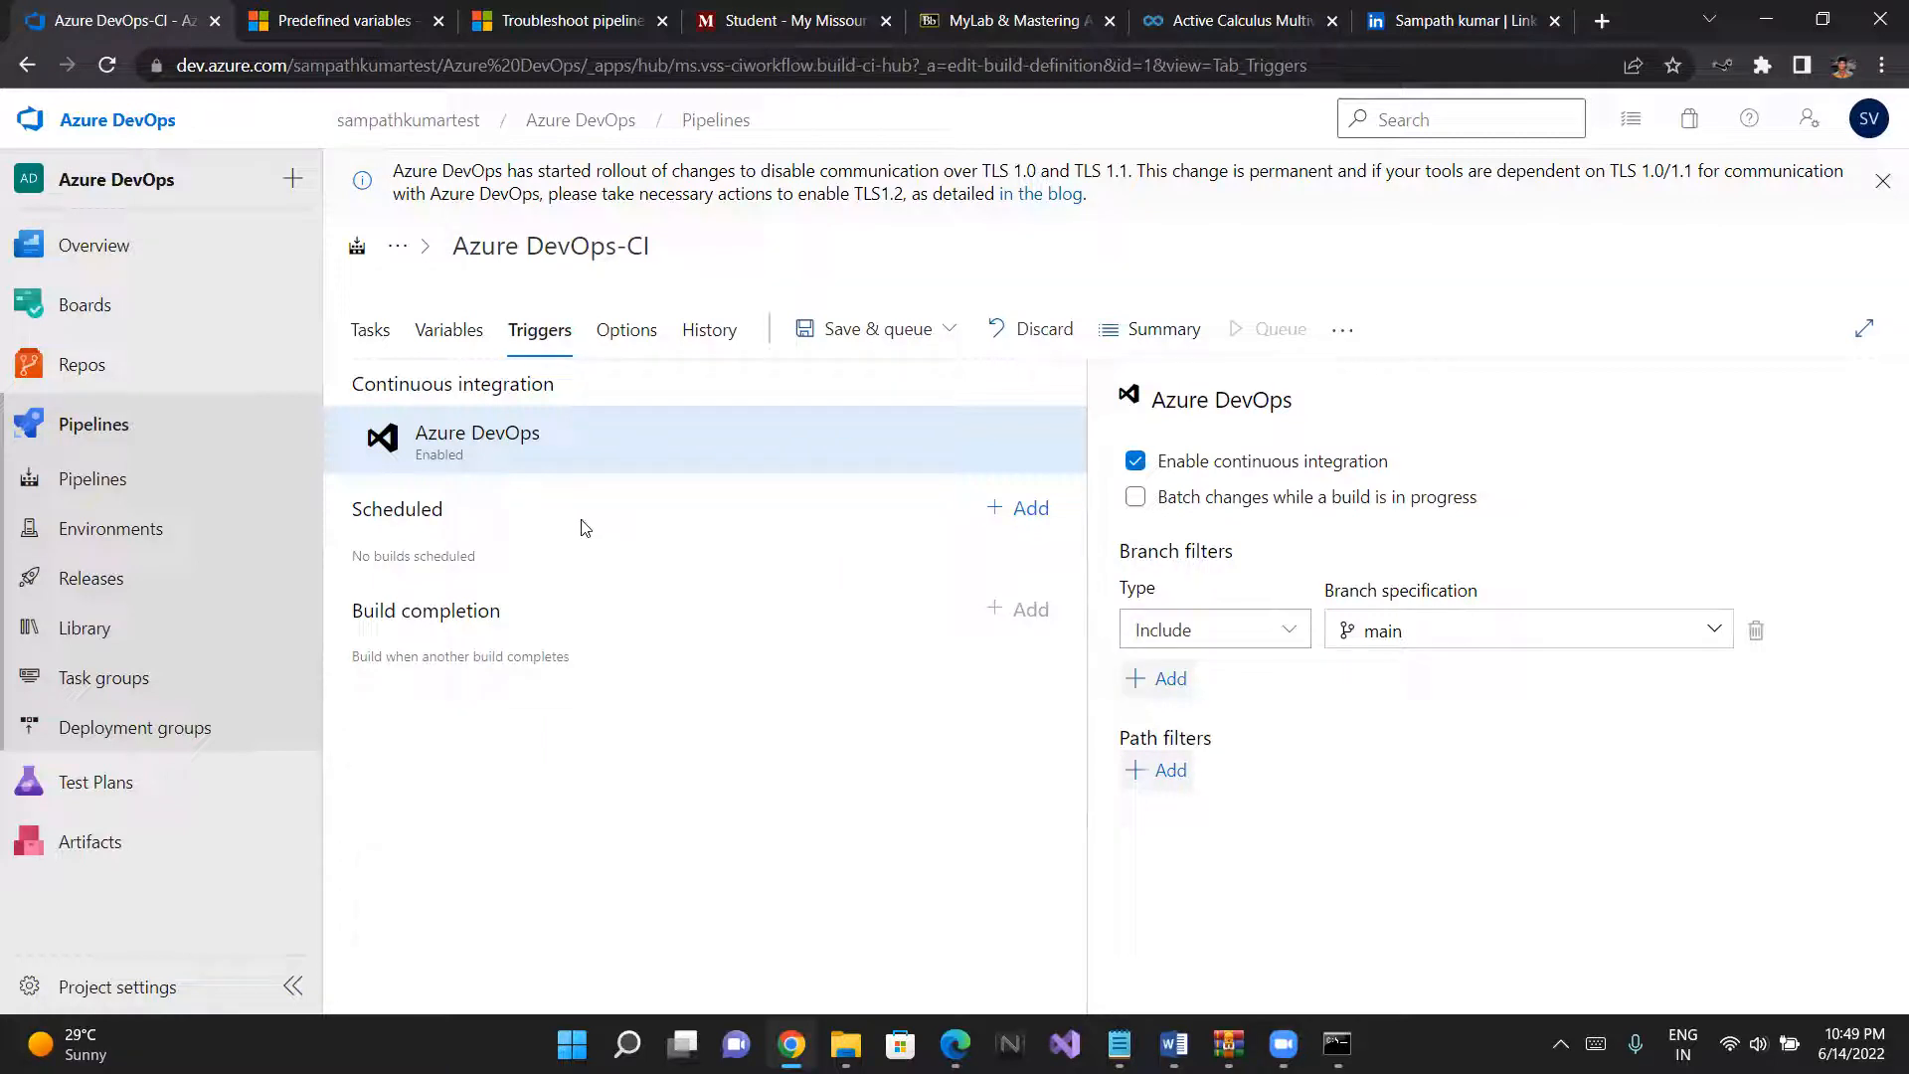
- Add a scheduled build trigger and restrict its build days to Monday only
{"action": "left_click", "coordinate": [1034, 508]}
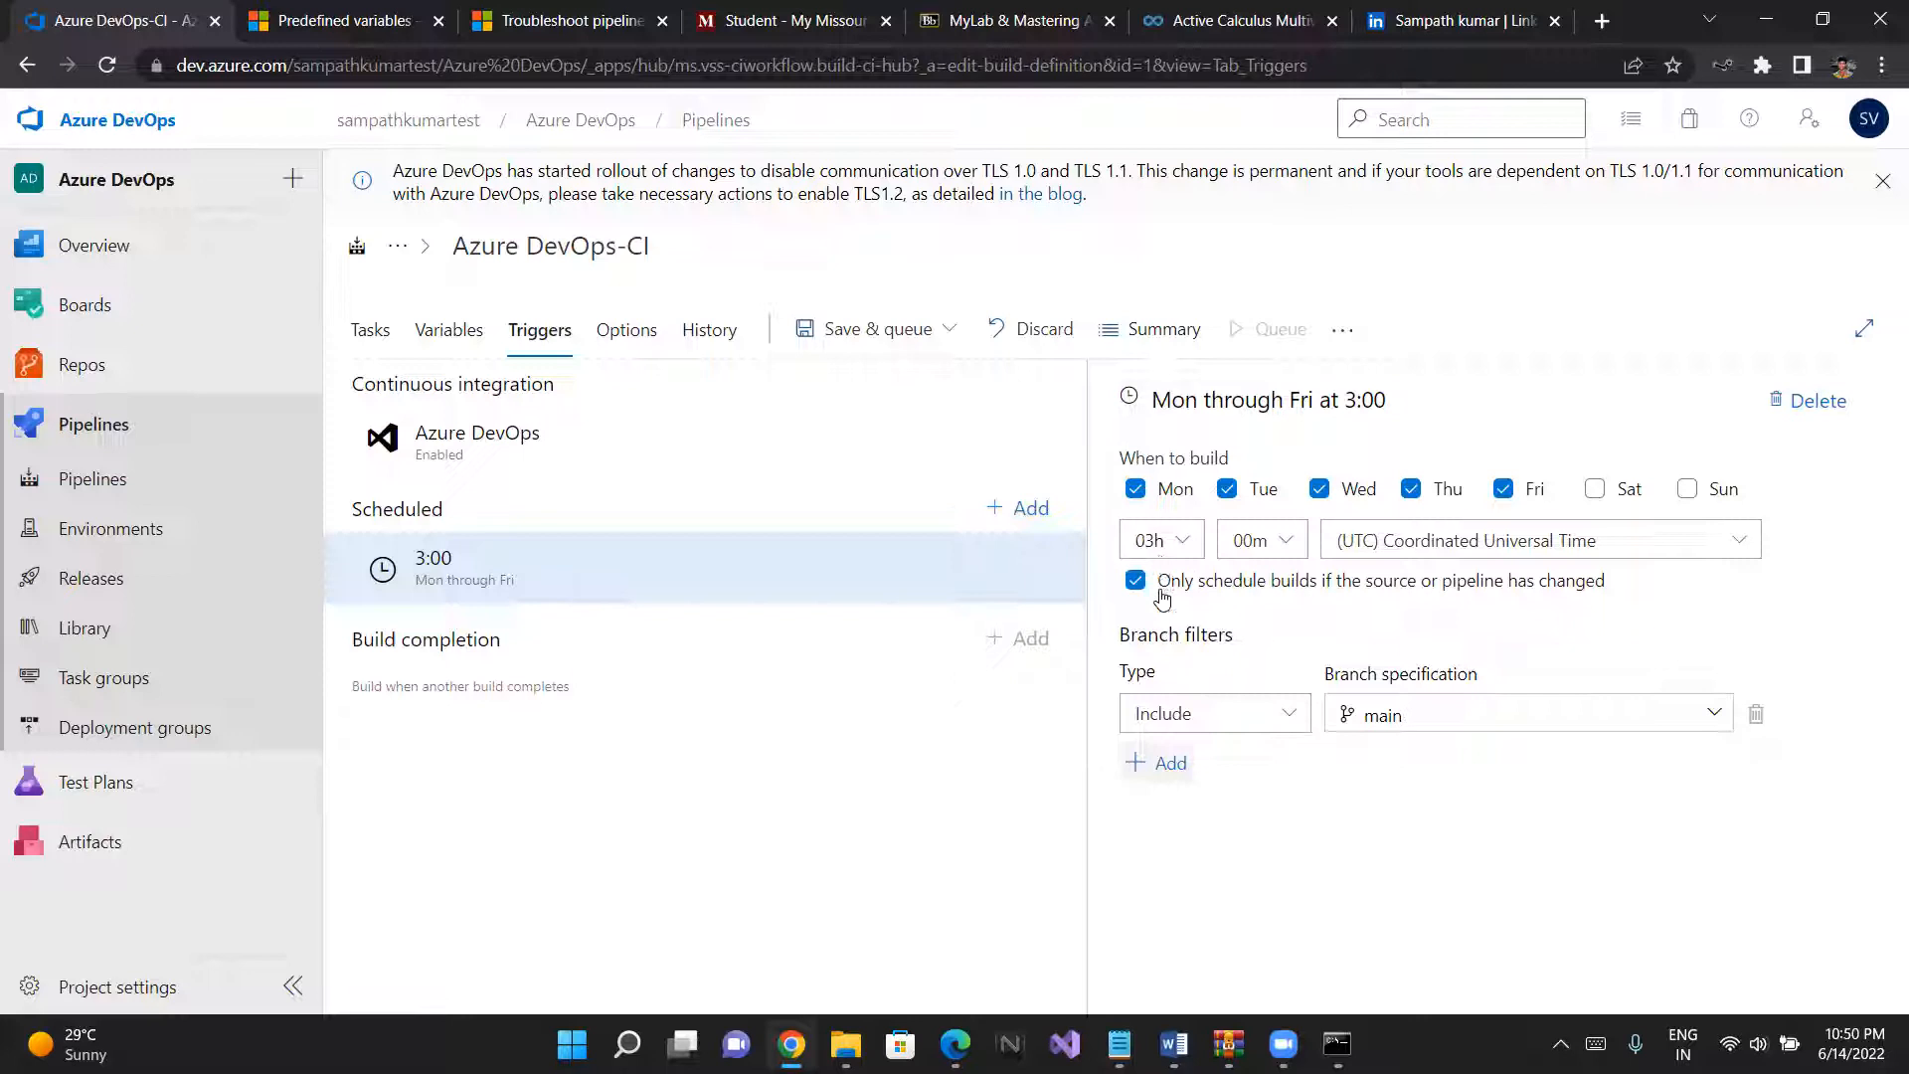
{"action": "left_click", "coordinate": [1227, 488]}
{"action": "left_click", "coordinate": [1321, 488]}
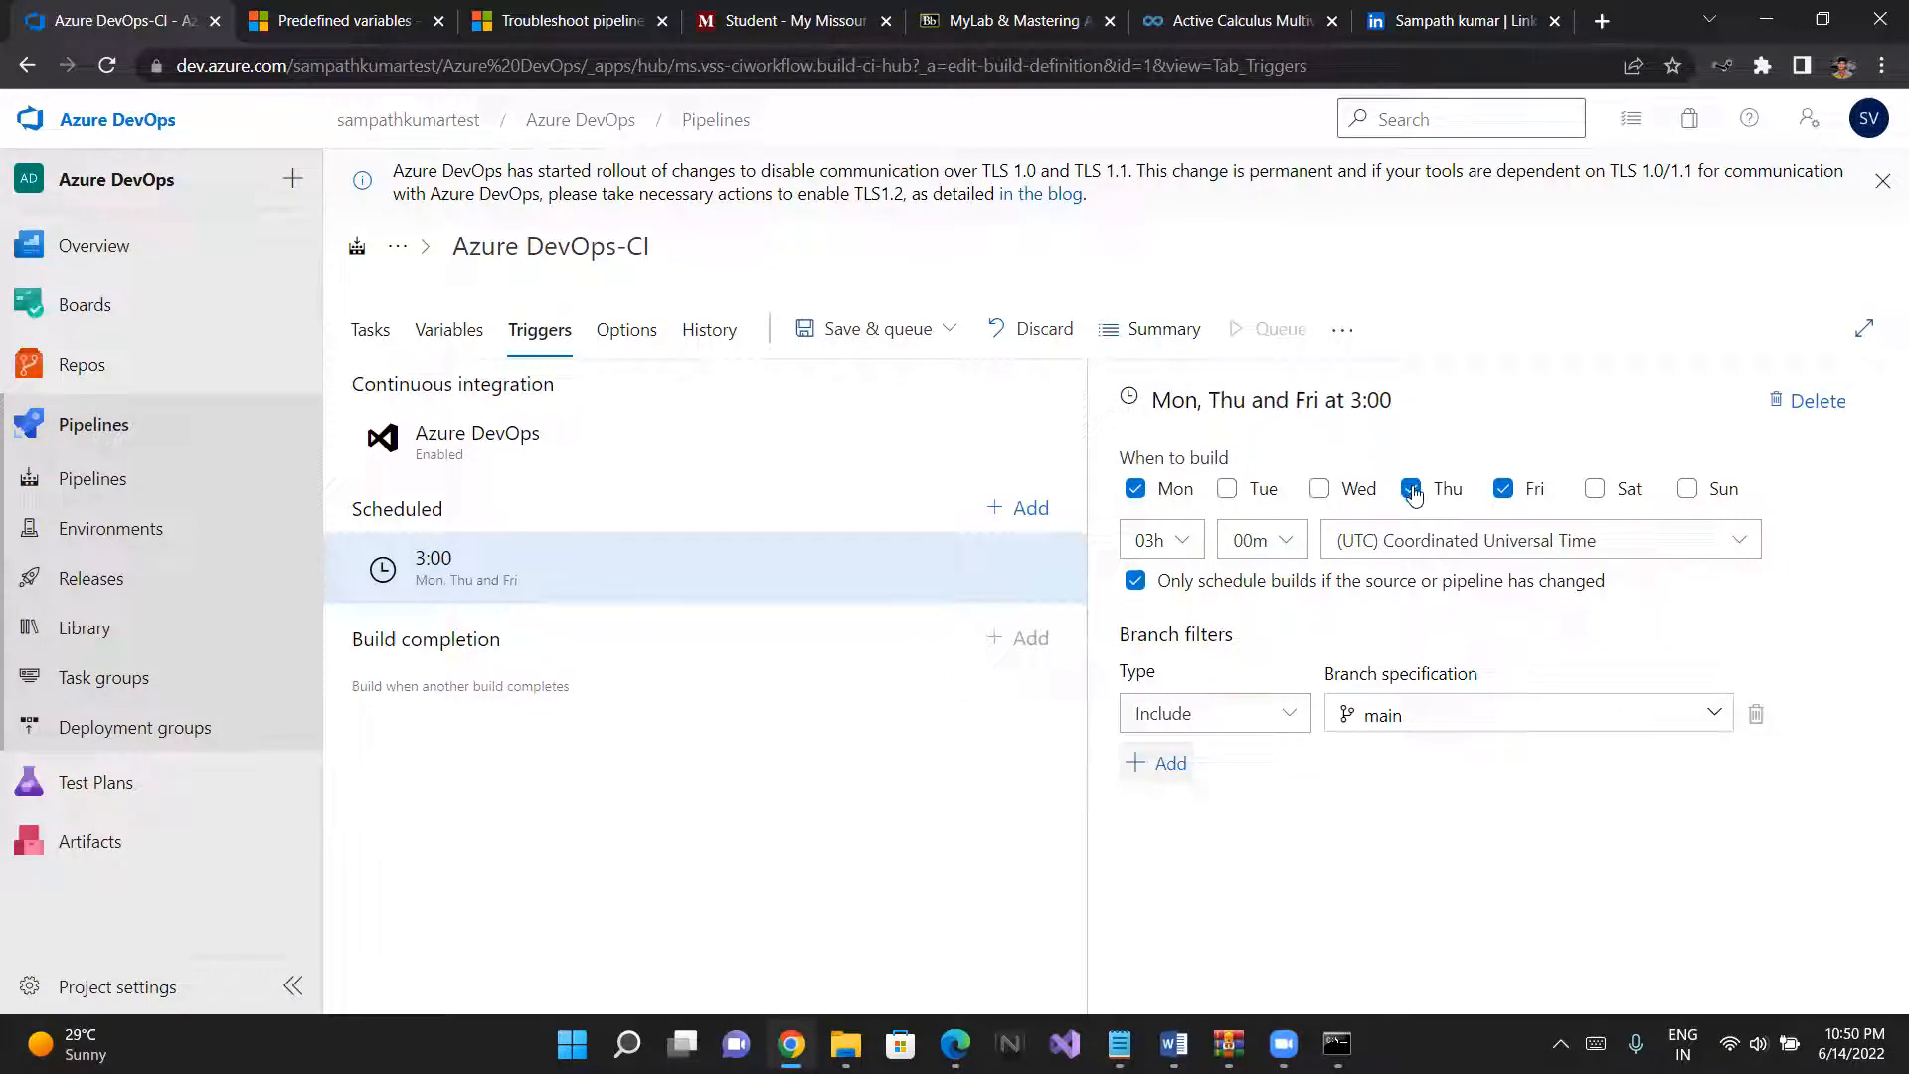
{"action": "left_click", "coordinate": [1470, 495]}
{"action": "left_click", "coordinate": [1503, 490]}
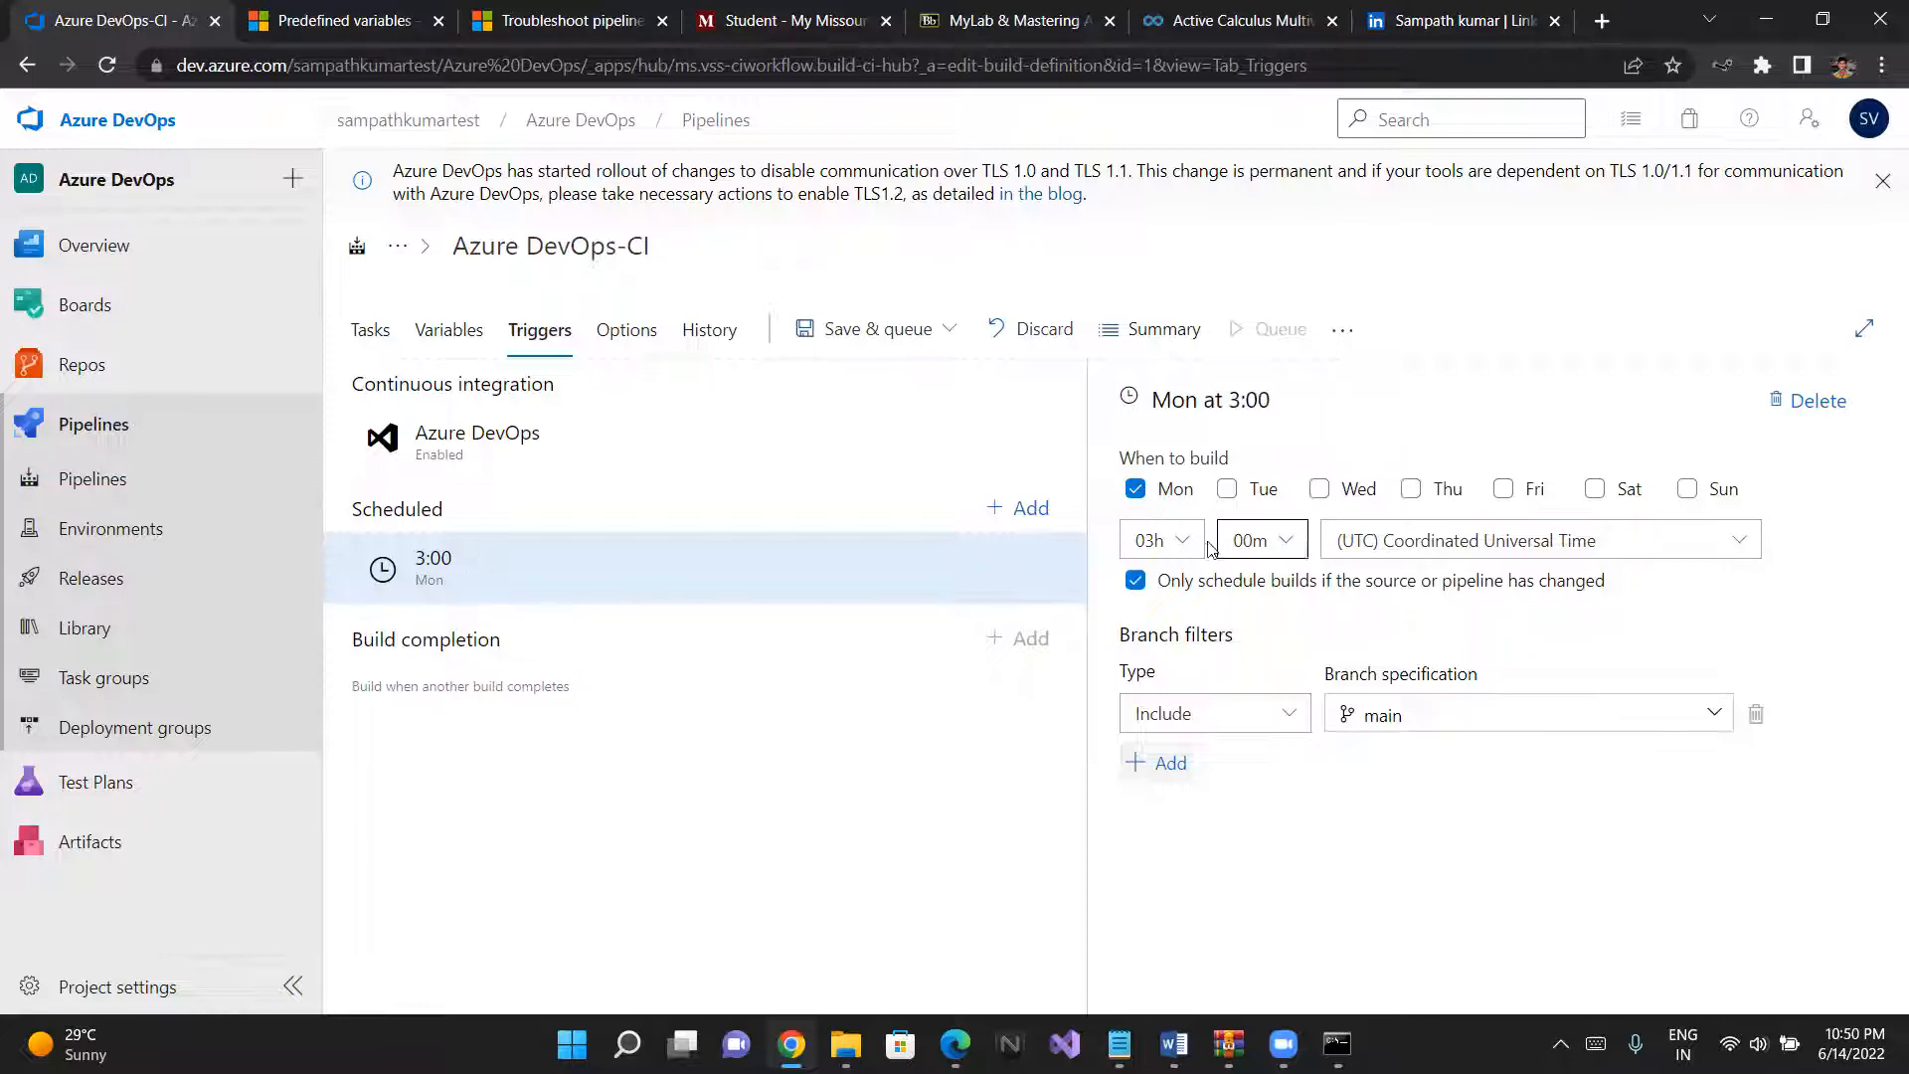
- Set the Monday schedule's build hour to 16h
{"action": "left_click", "coordinate": [1205, 547]}
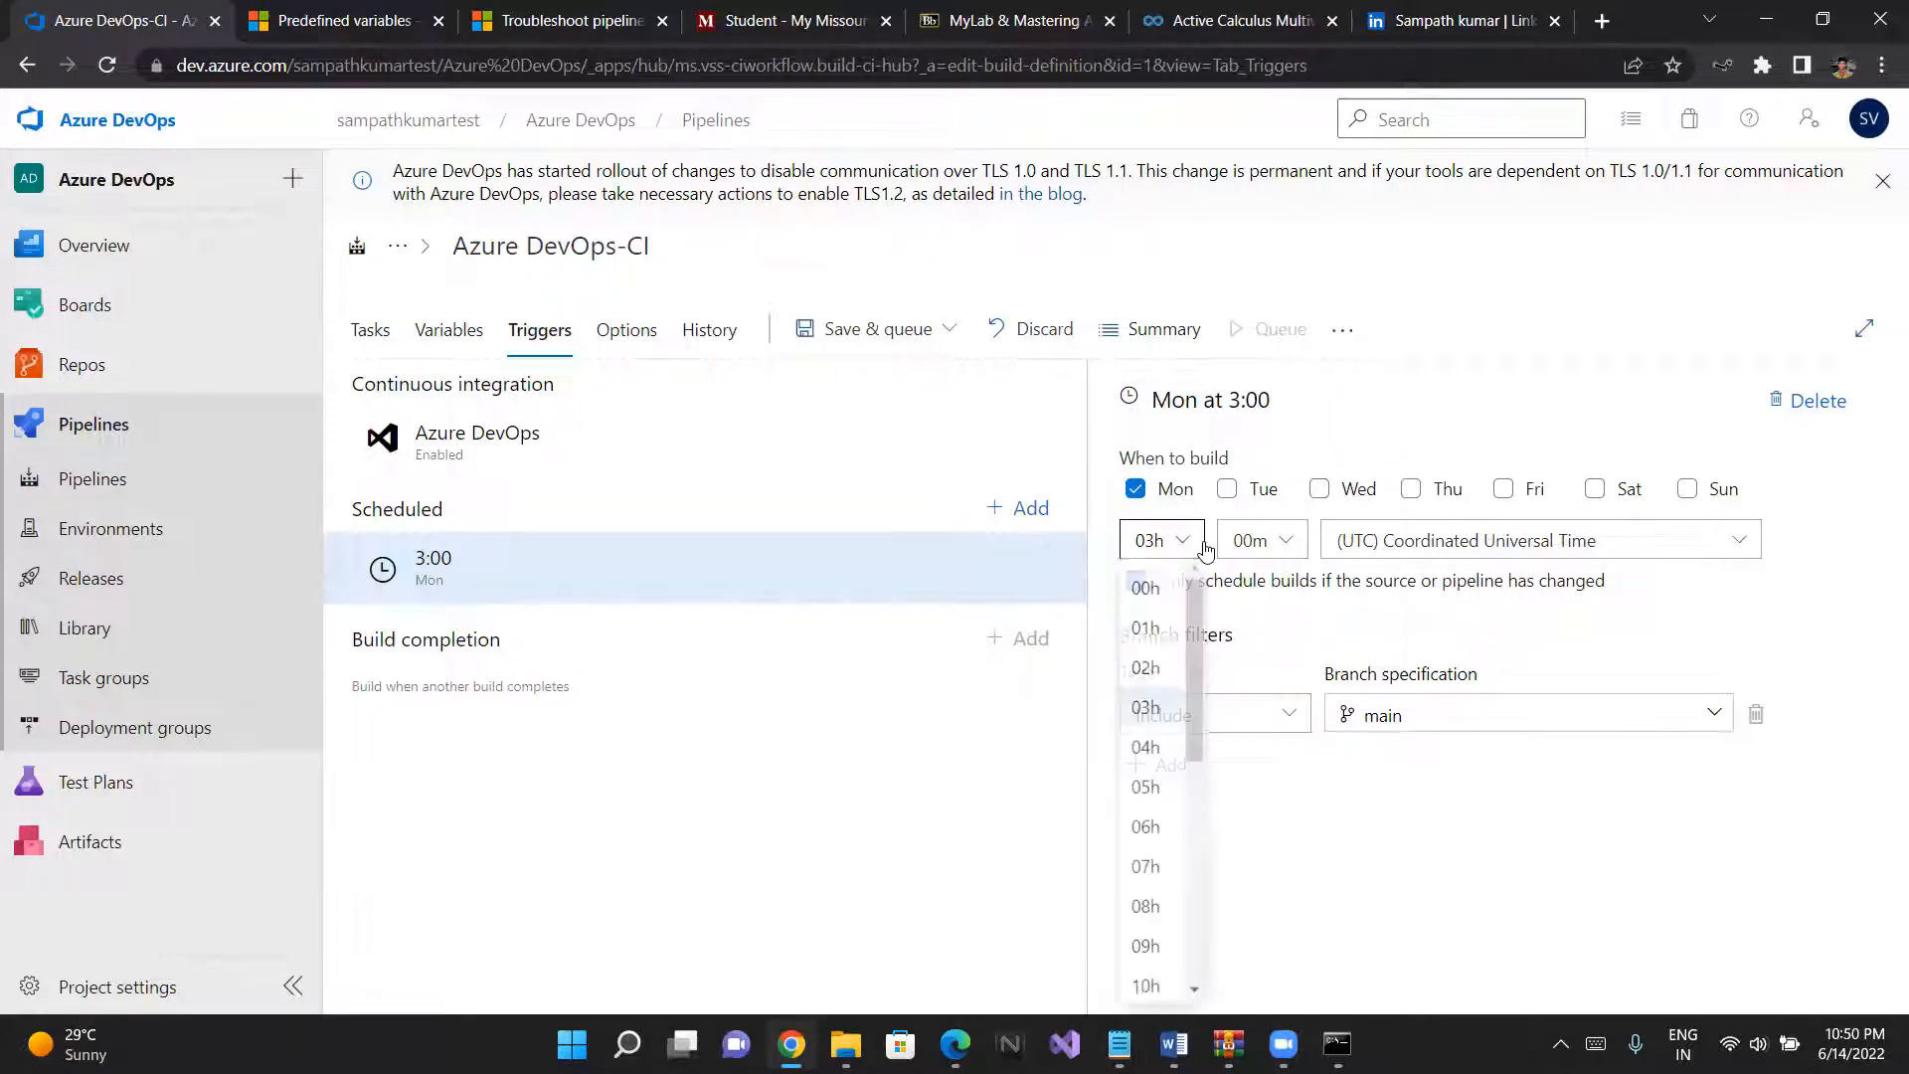
{"action": "left_click", "coordinate": [1160, 742]}
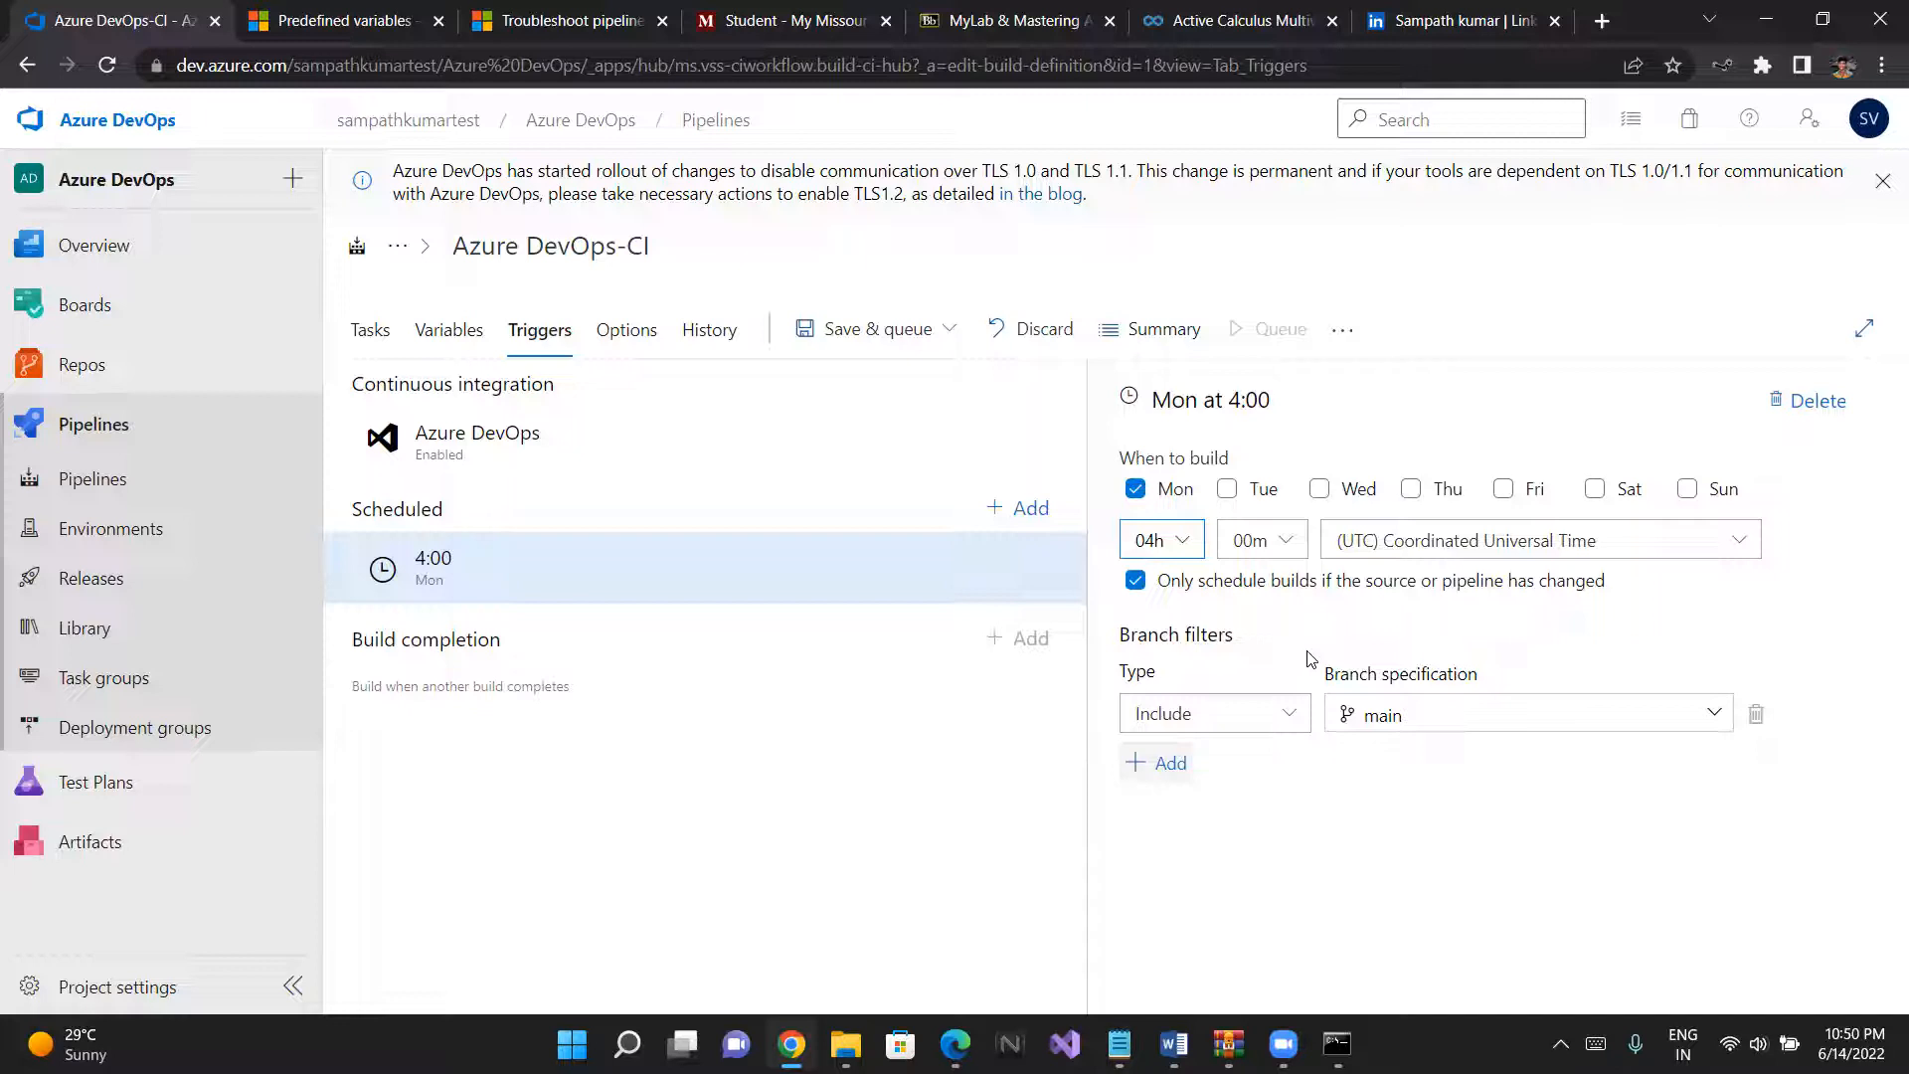
{"action": "left_click", "coordinate": [1184, 540]}
{"action": "scroll", "coordinate": [1171, 697], "scroll_direction": "down", "scroll_amount": 5}
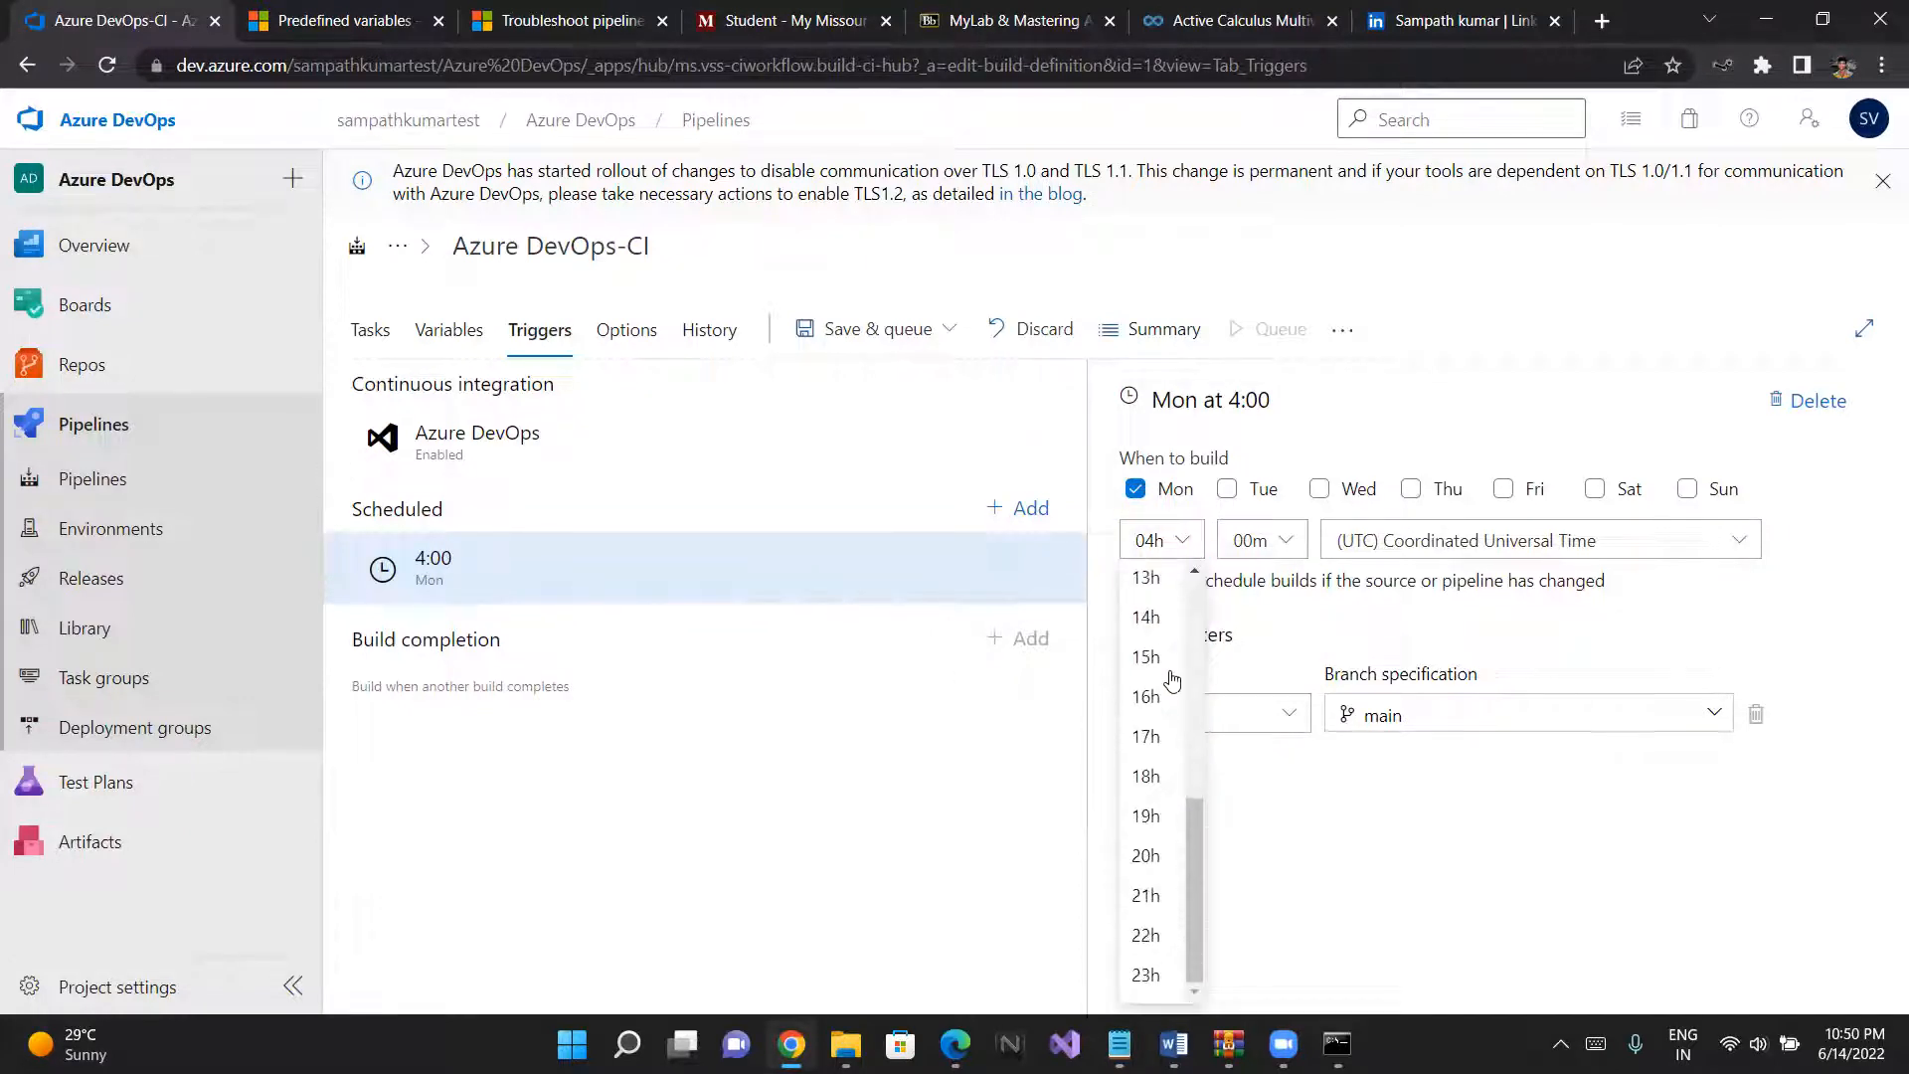
{"action": "left_click", "coordinate": [1150, 721]}
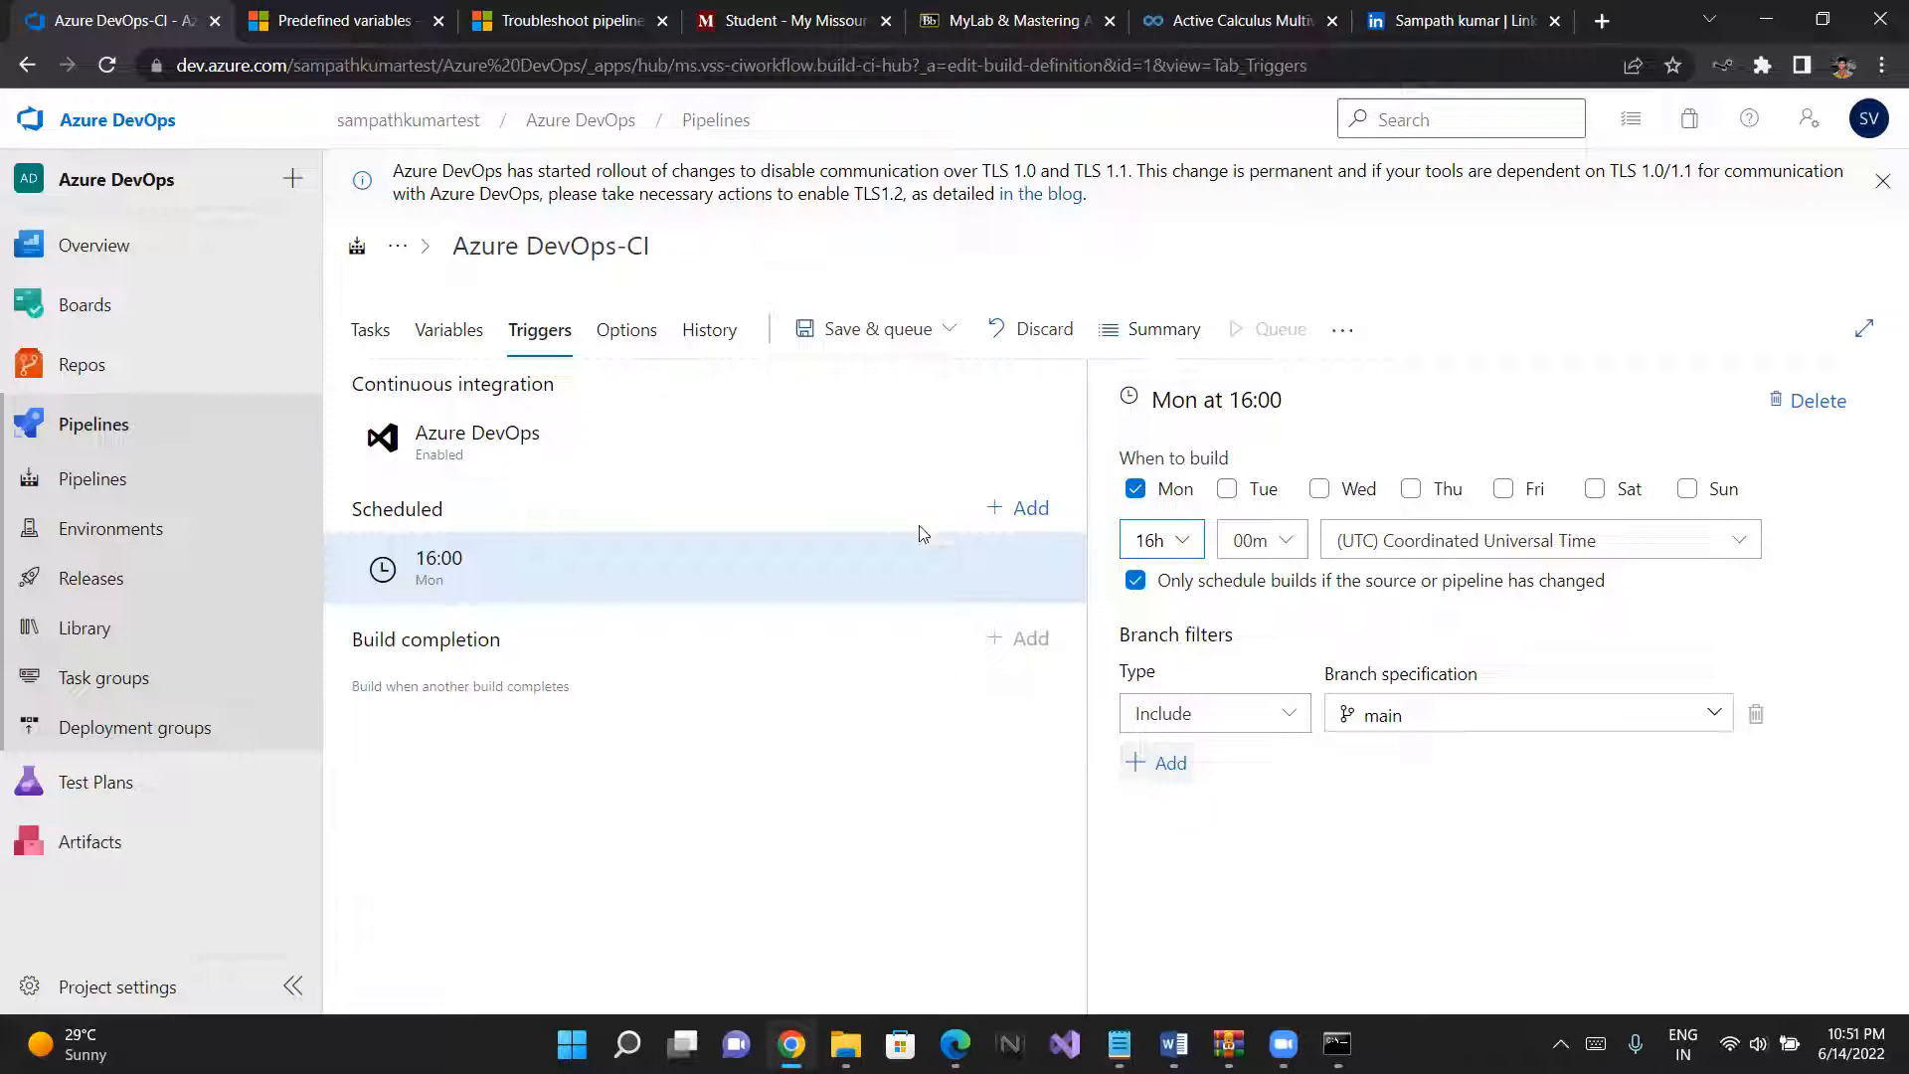
- Save the pipeline with its new triggers without queuing a run, leaving the comment empty
{"action": "left_click", "coordinate": [904, 348]}
{"action": "left_click", "coordinate": [904, 348]}
{"action": "left_click", "coordinate": [922, 348]}
{"action": "left_click", "coordinate": [922, 348]}
{"action": "left_click", "coordinate": [907, 338]}
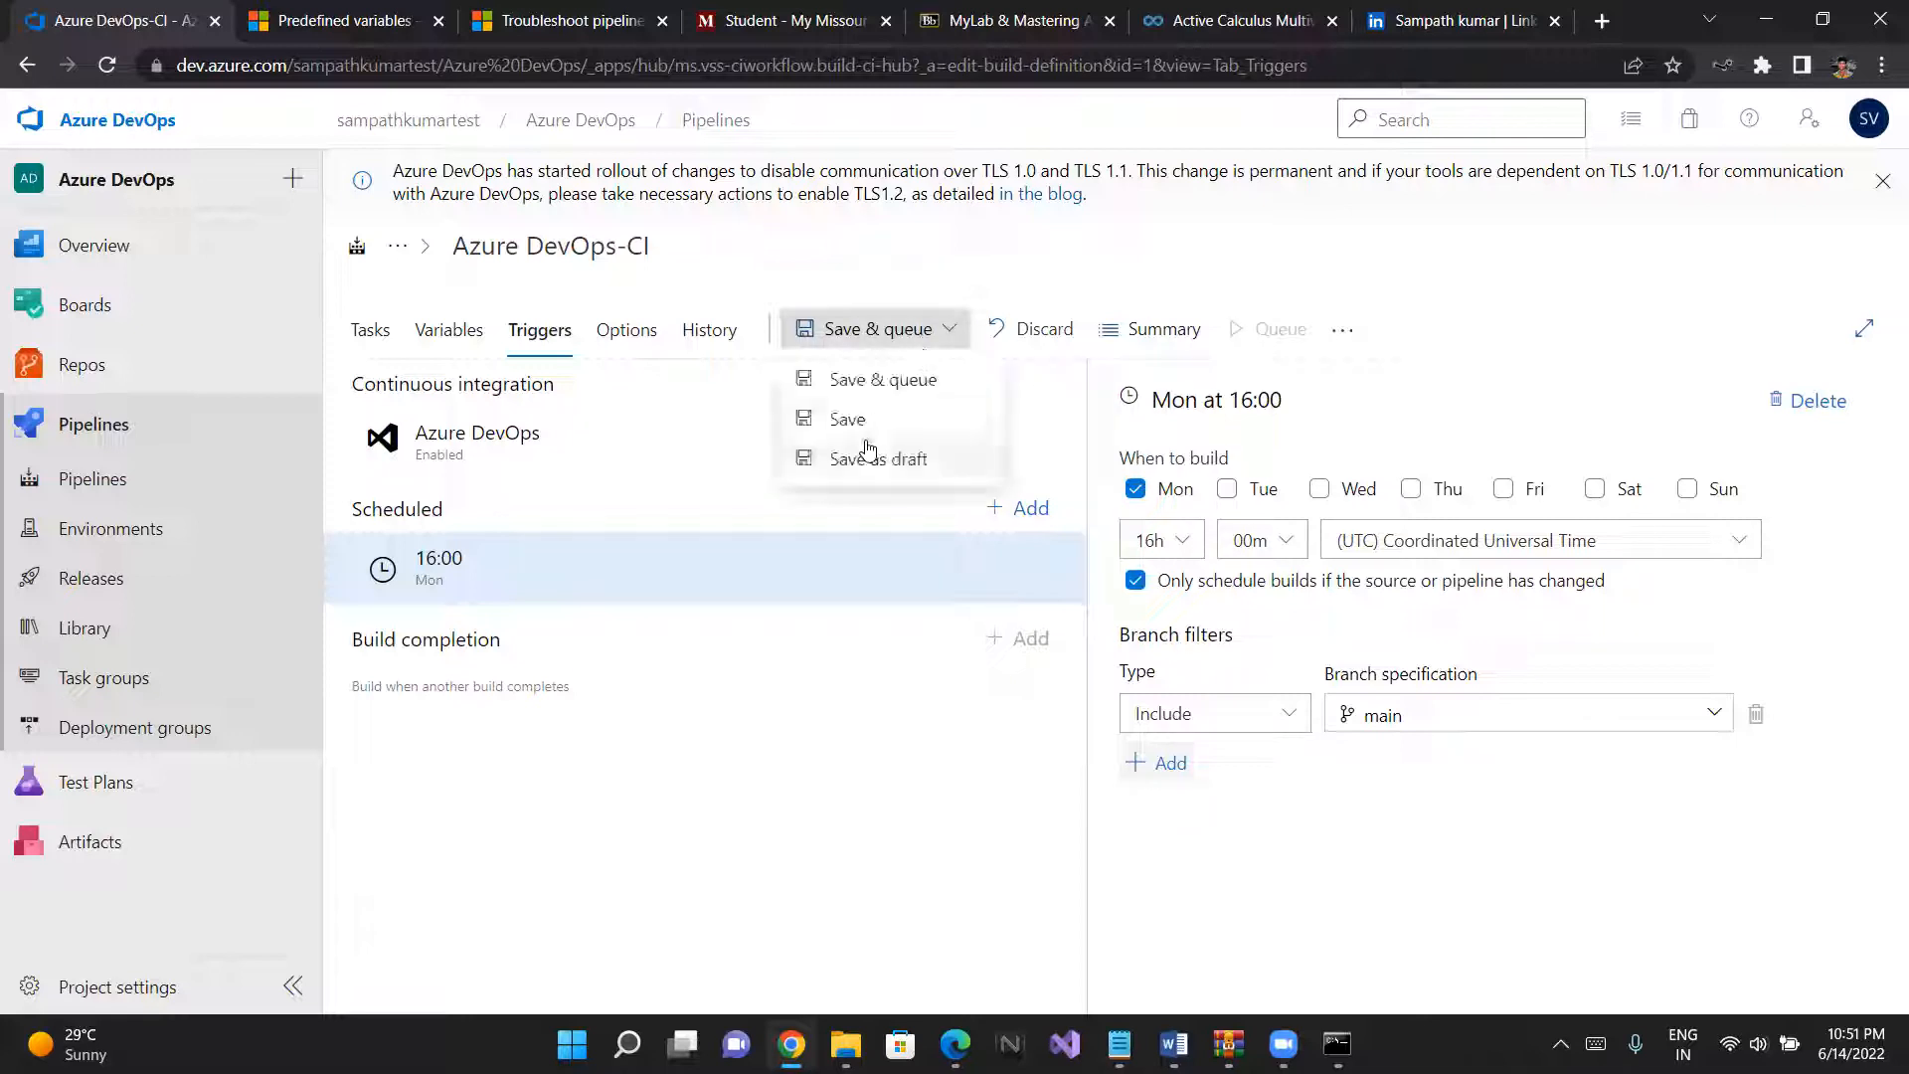
{"action": "left_click", "coordinate": [861, 425]}
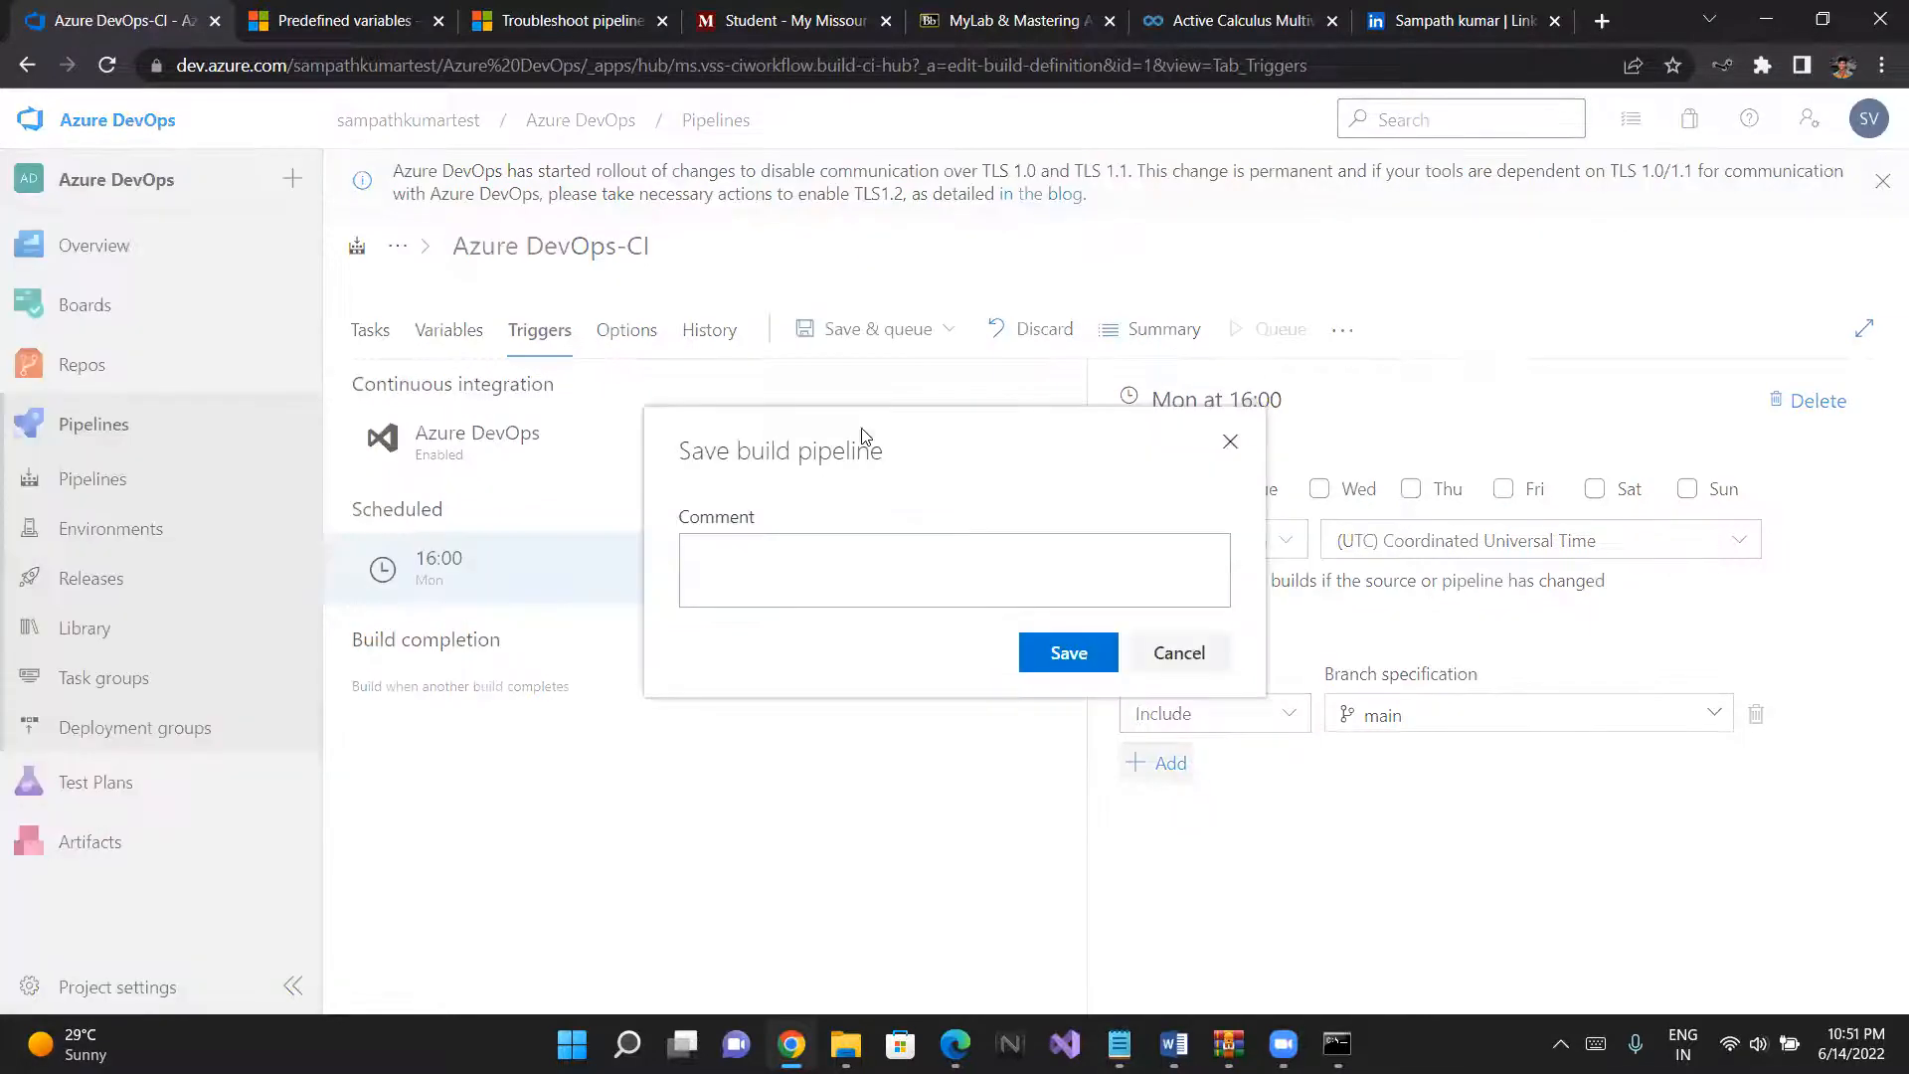
{"action": "left_click", "coordinate": [1073, 657]}
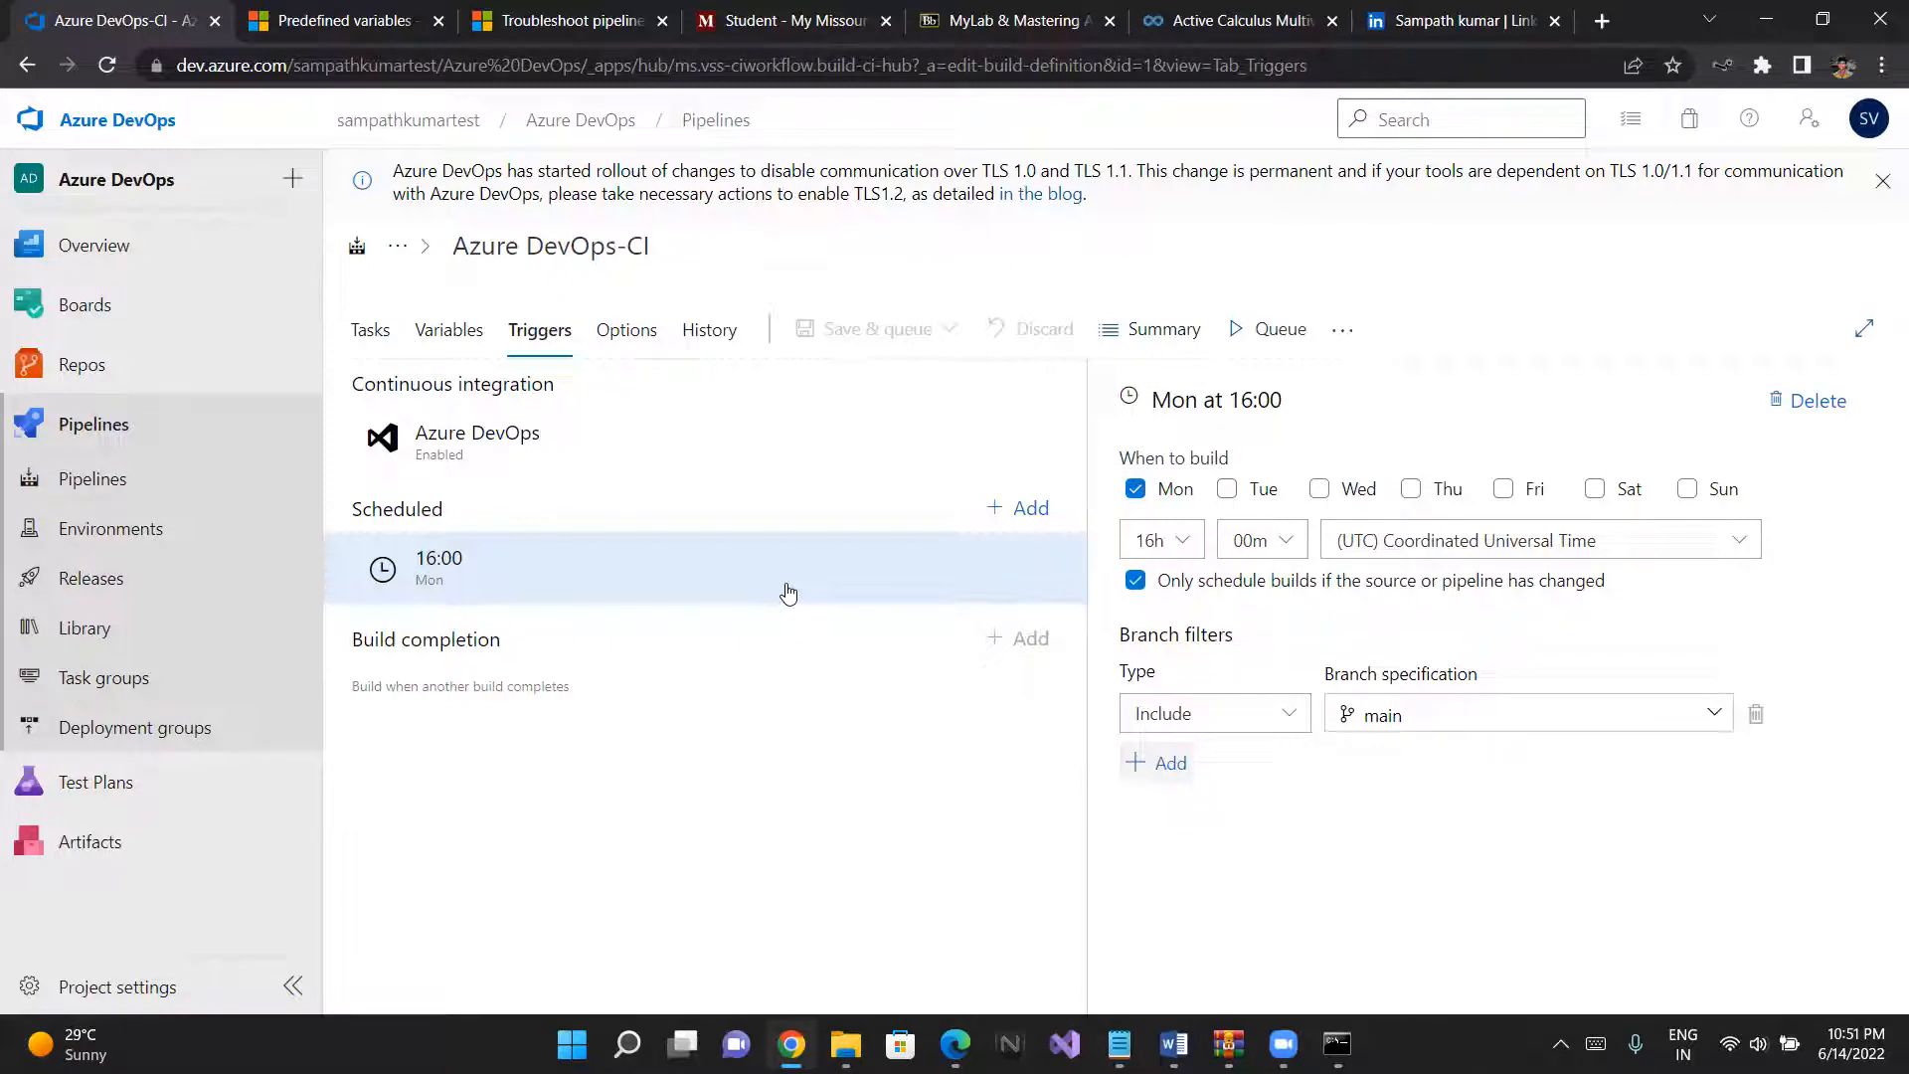
- Create a new file named anything in the root of the Azure DevOps repository on the main branch
{"action": "left_click", "coordinate": [97, 366]}
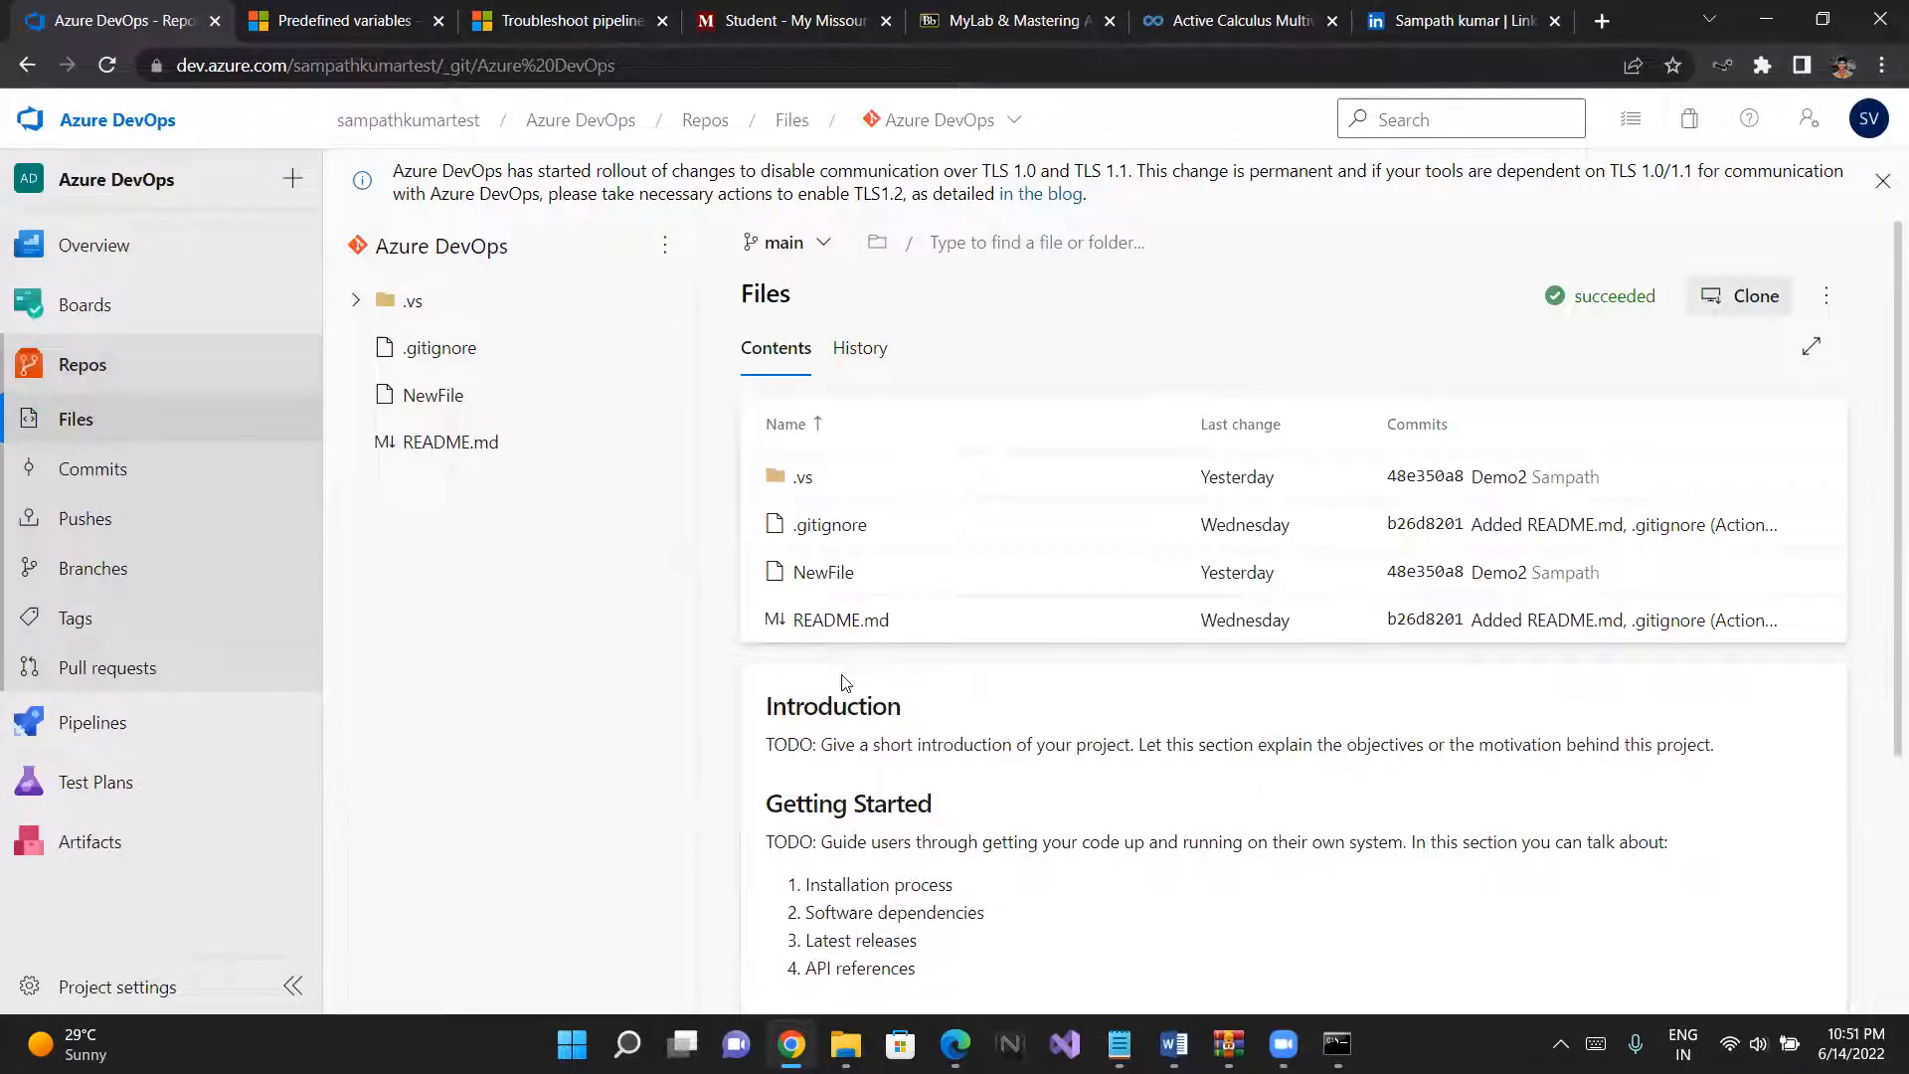
{"action": "scroll", "coordinate": [846, 683], "scroll_direction": "down", "scroll_amount": 3}
{"action": "scroll", "coordinate": [839, 683], "scroll_direction": "up", "scroll_amount": 3}
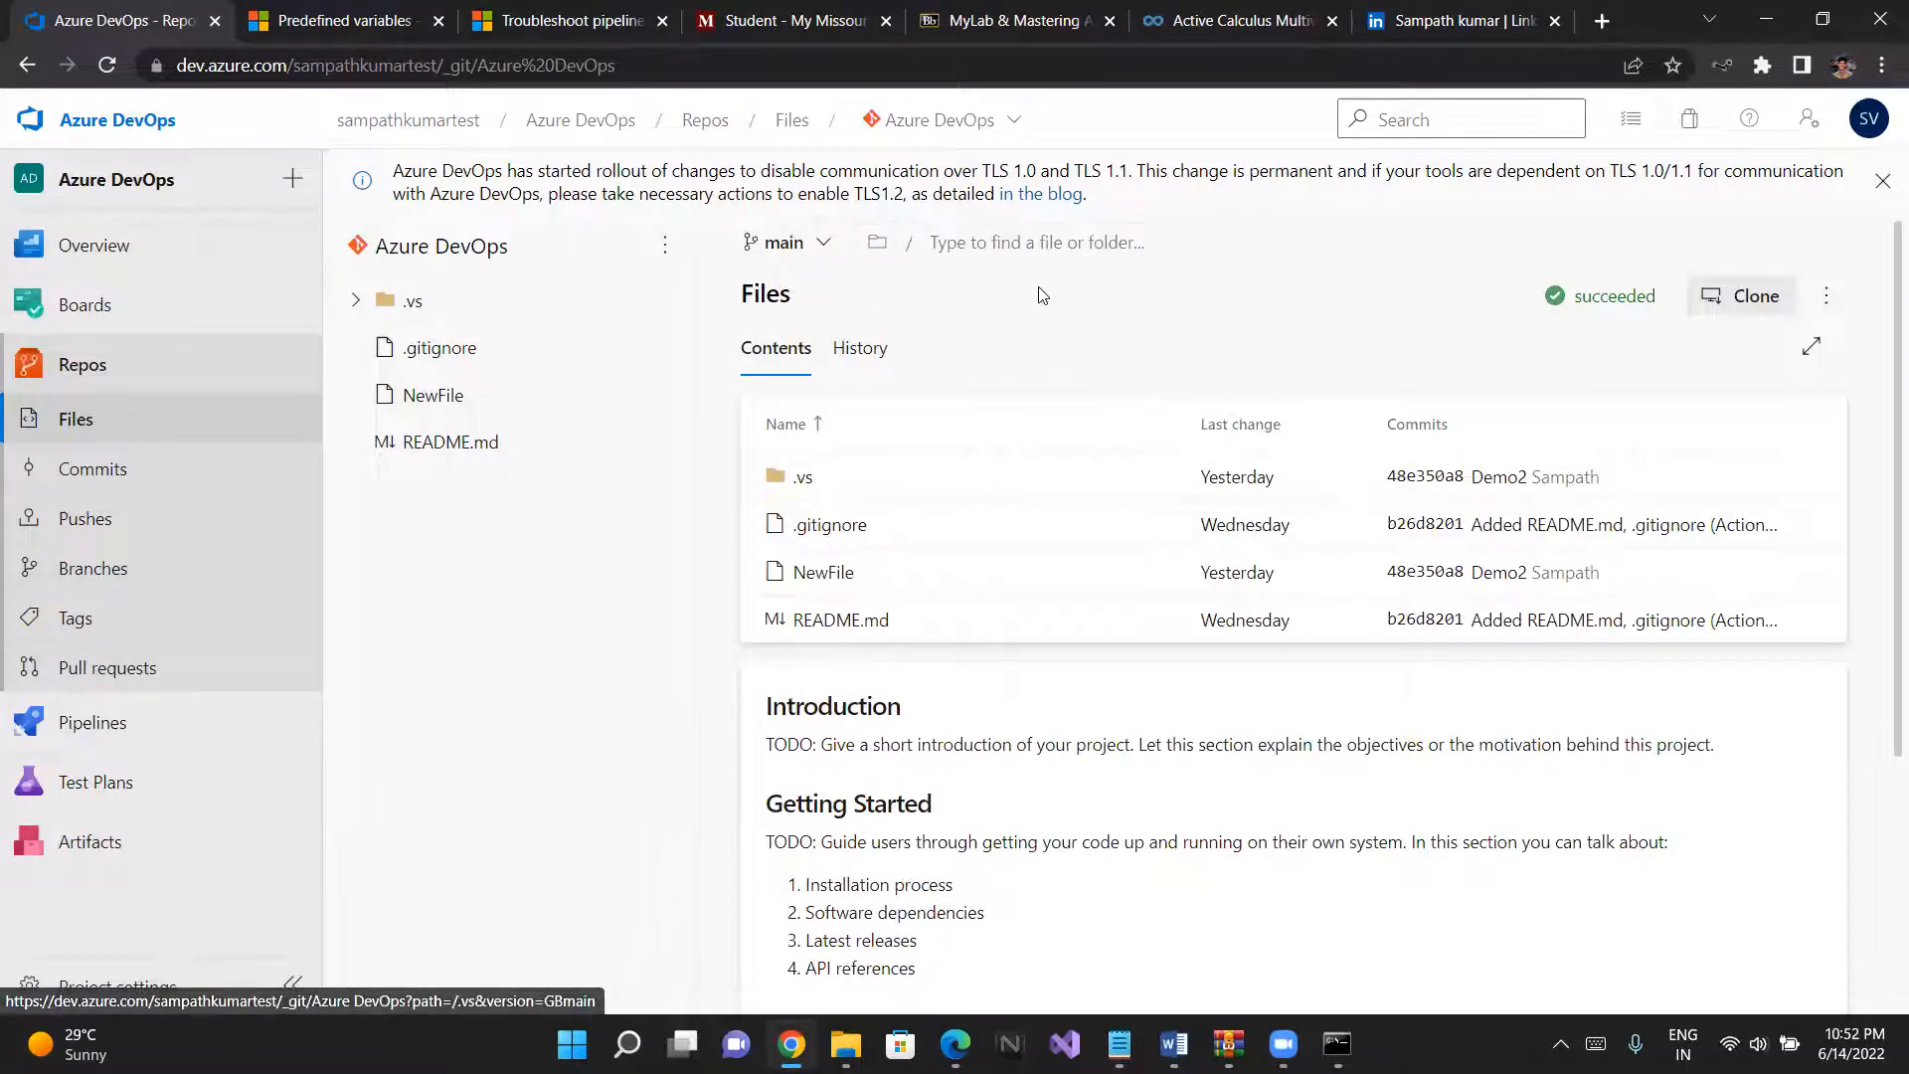
{"action": "left_click", "coordinate": [1832, 303]}
{"action": "mouse_move", "coordinate": [1692, 417]}
{"action": "left_click", "coordinate": [1434, 418]}
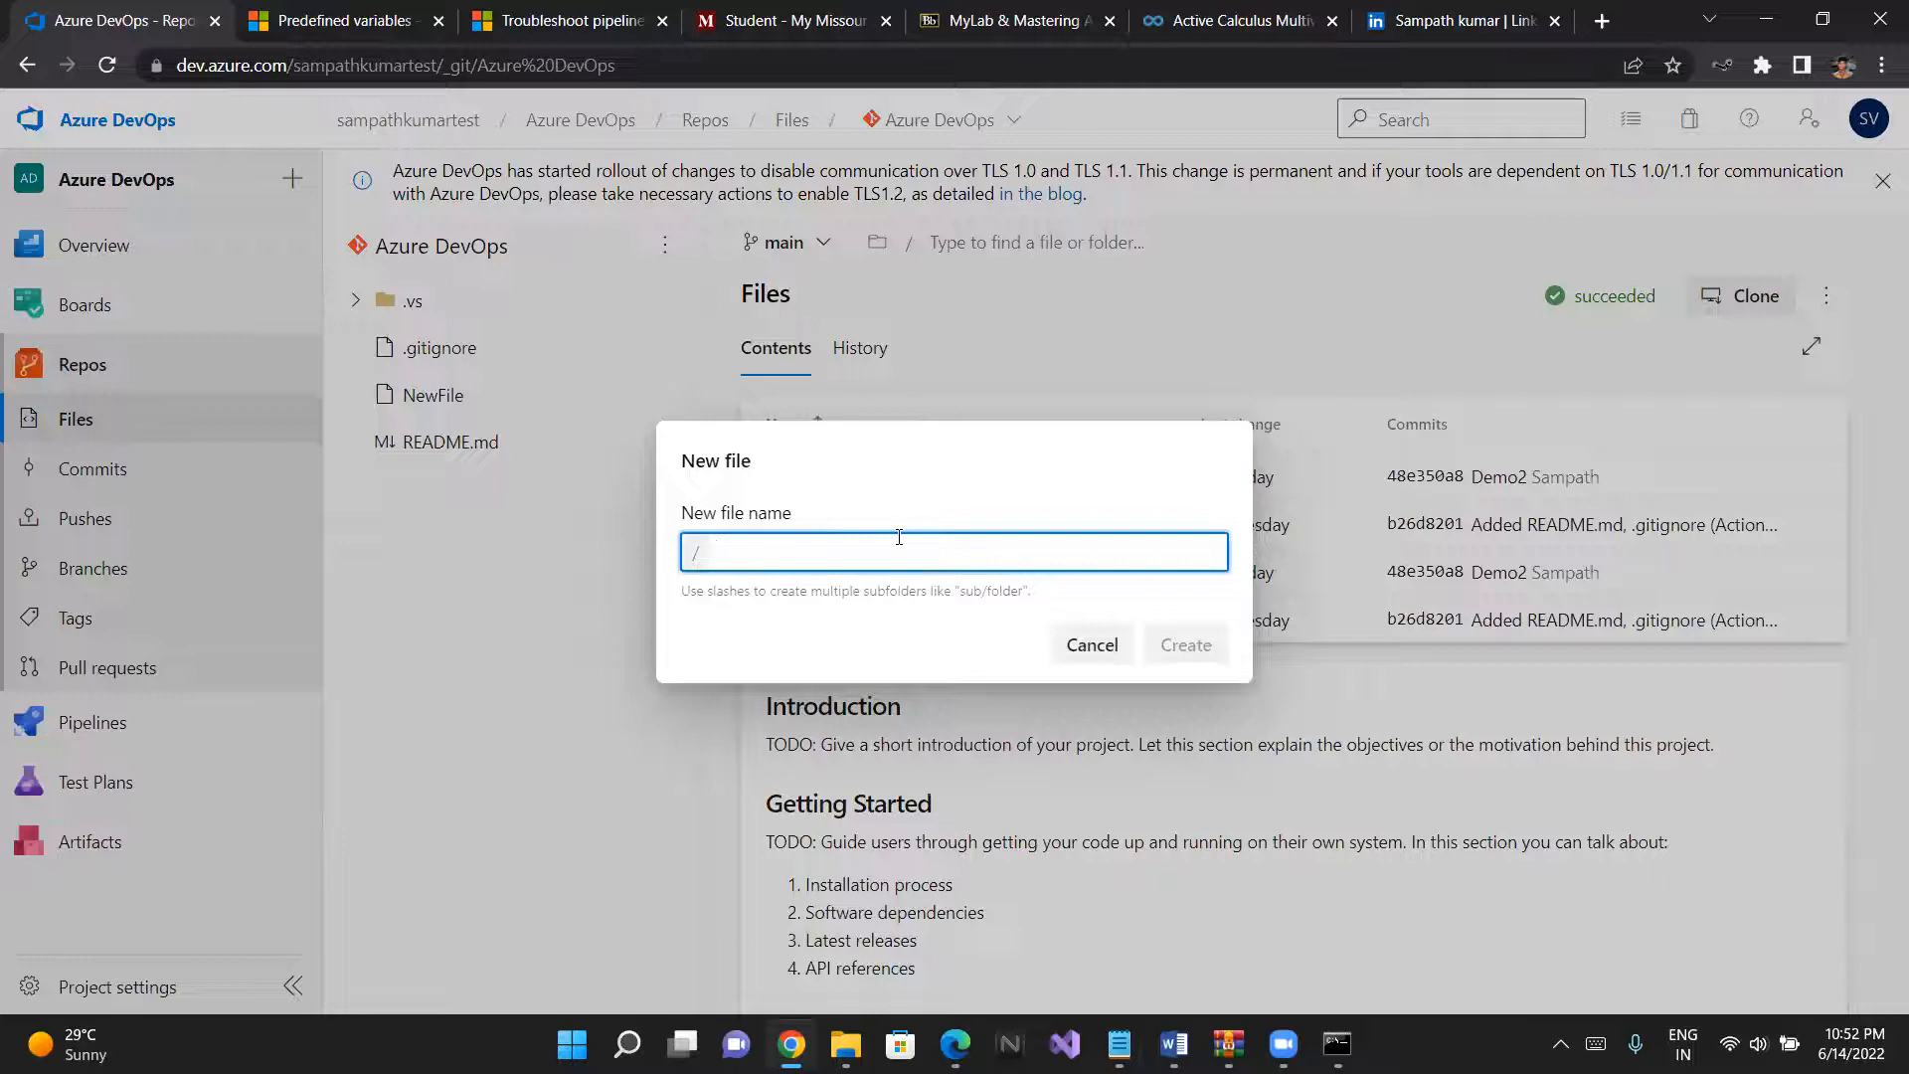
{"action": "type", "text": "an"}
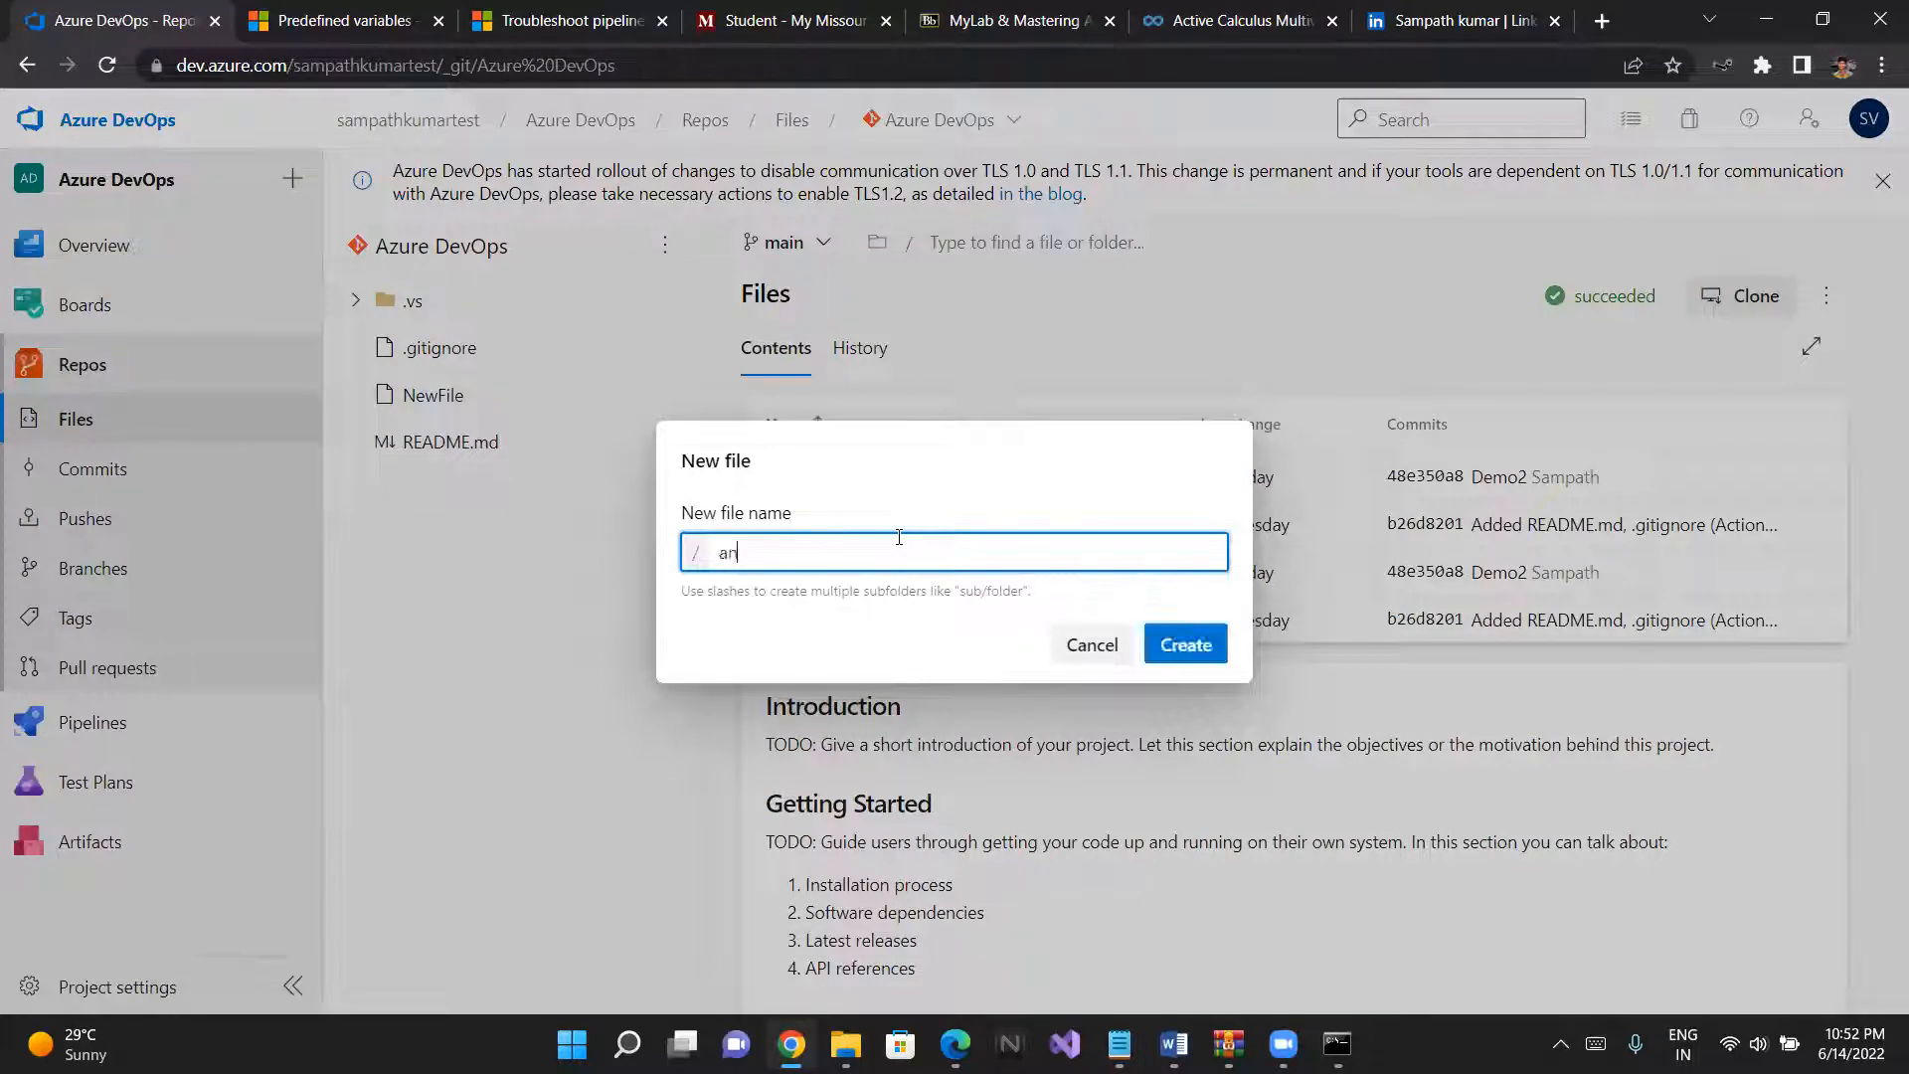
{"action": "type", "text": "ything"}
{"action": "left_click", "coordinate": [1215, 648]}
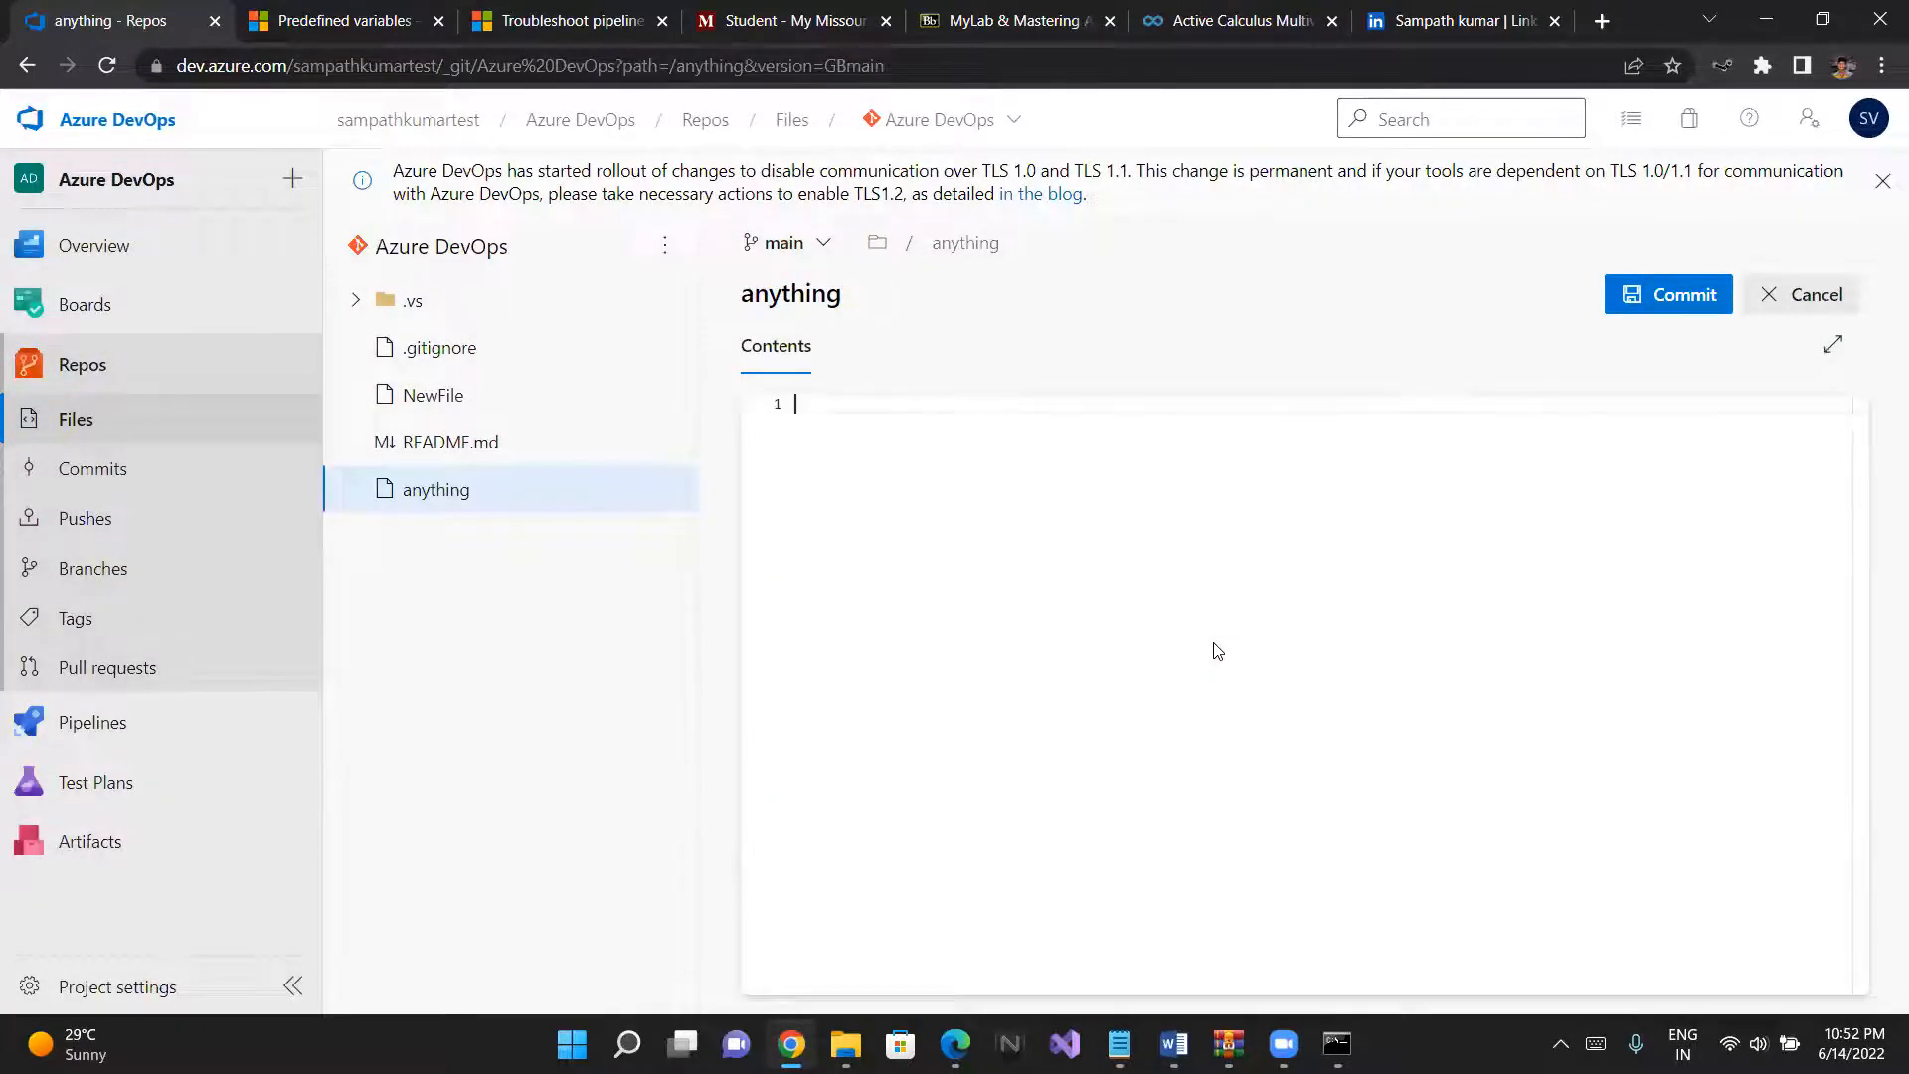
- Enter hello as the file's content and commit it to main with the default comment and no linked work item
{"action": "type", "text": "hello"}
{"action": "left_click", "coordinate": [1613, 283]}
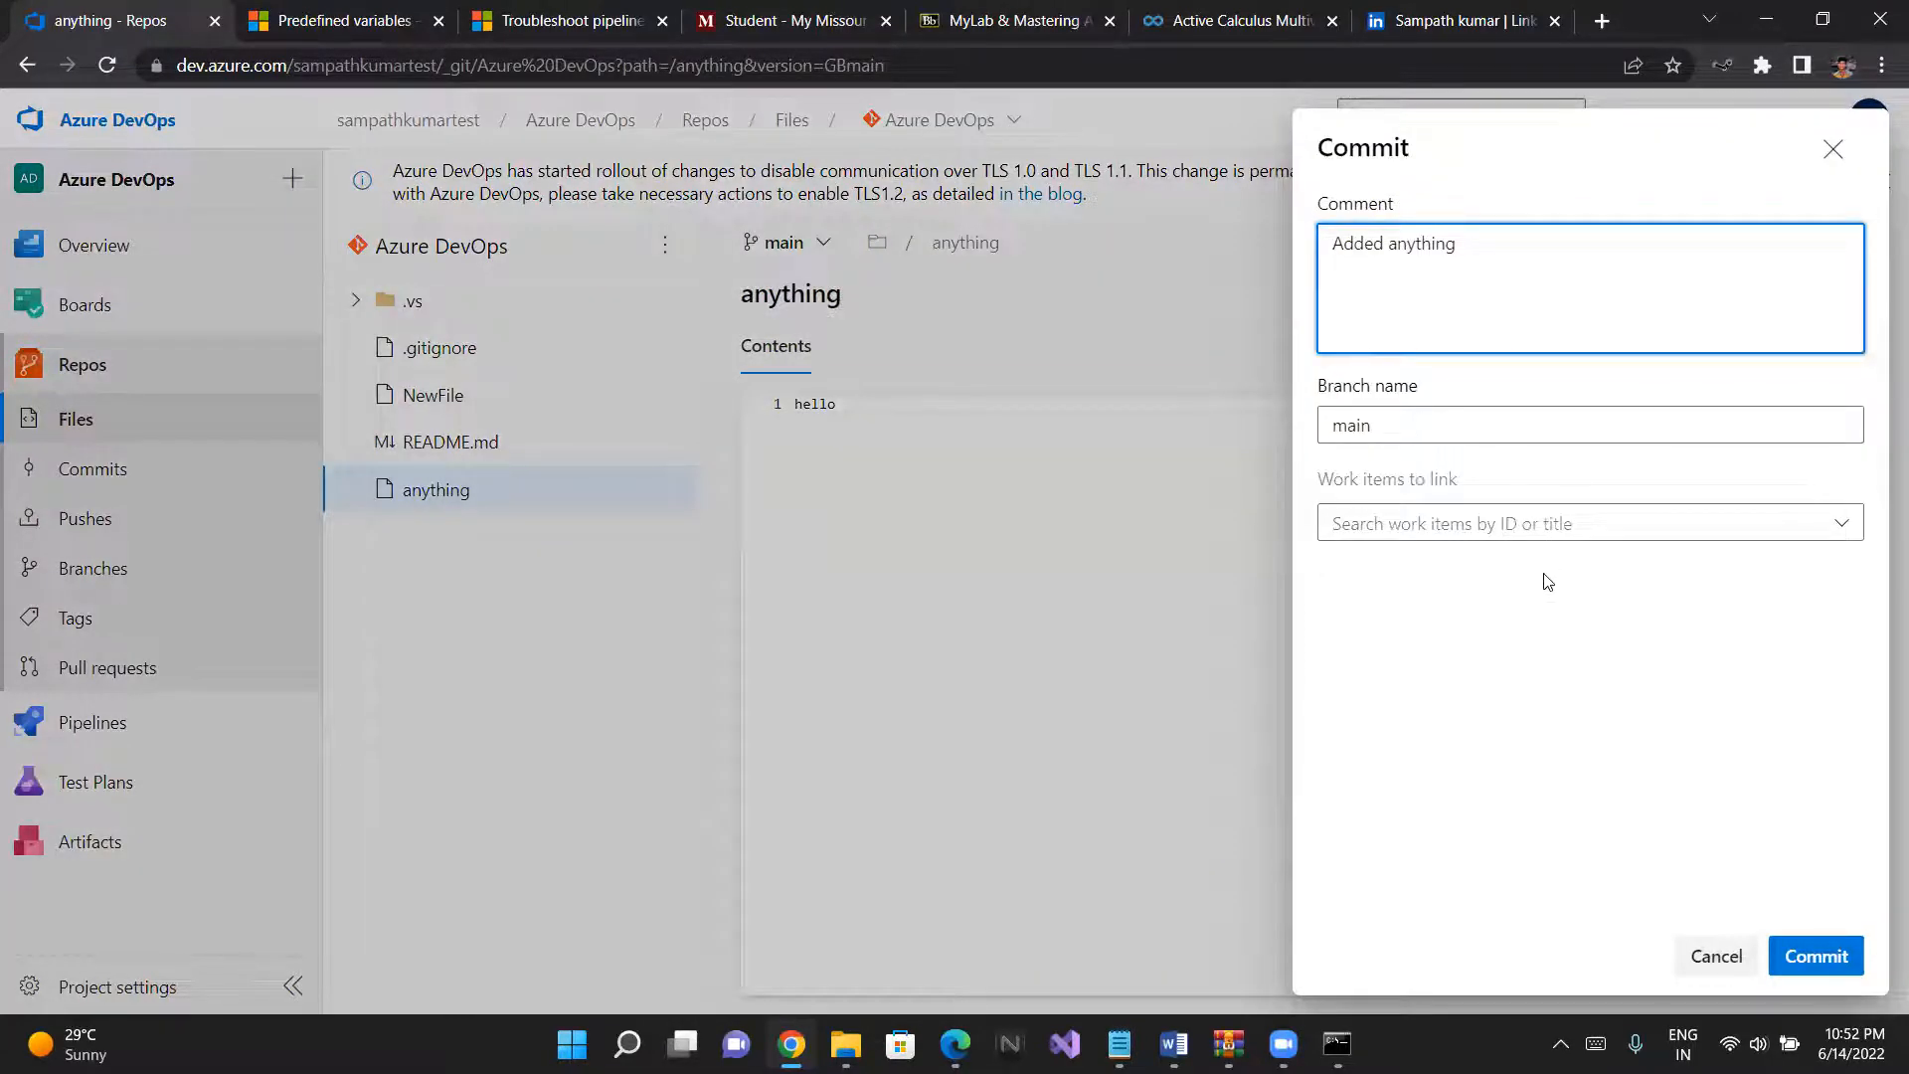
{"action": "left_click", "coordinate": [1488, 532]}
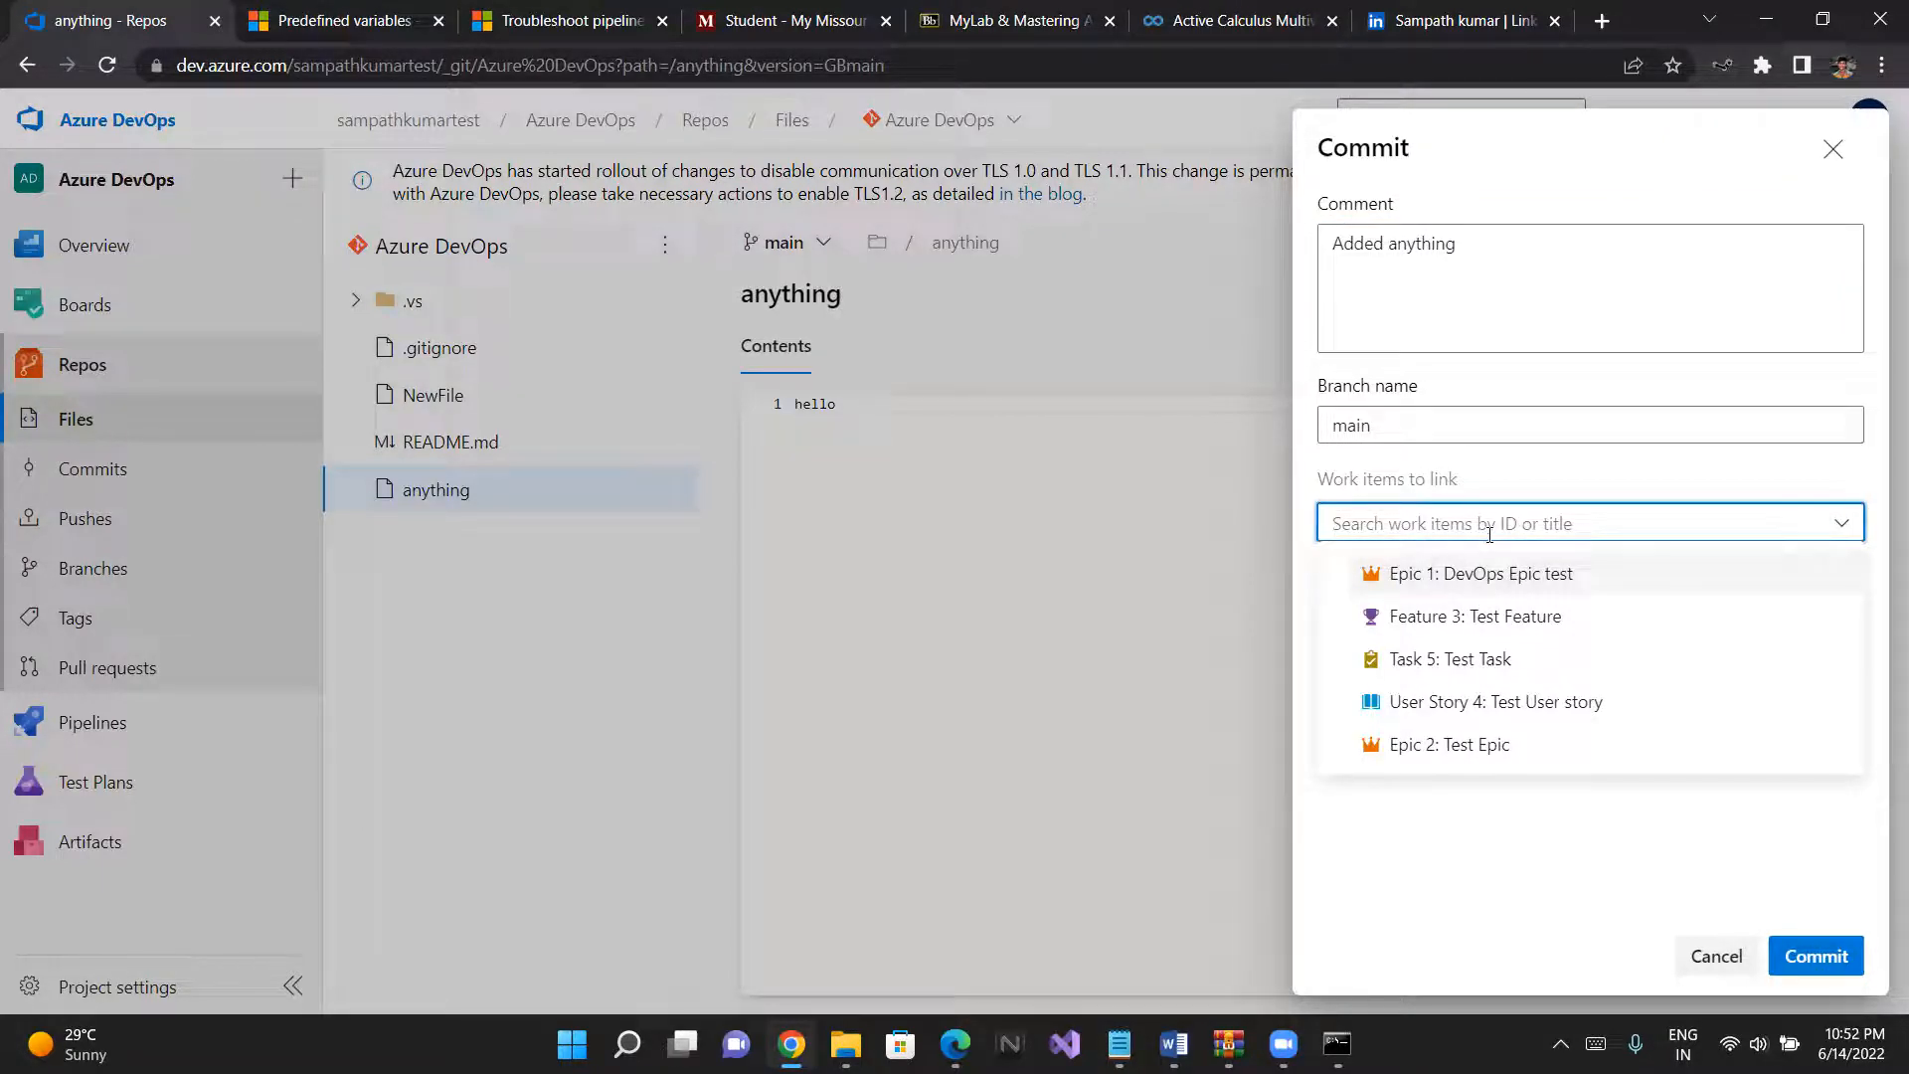
{"action": "left_click", "coordinate": [1627, 880]}
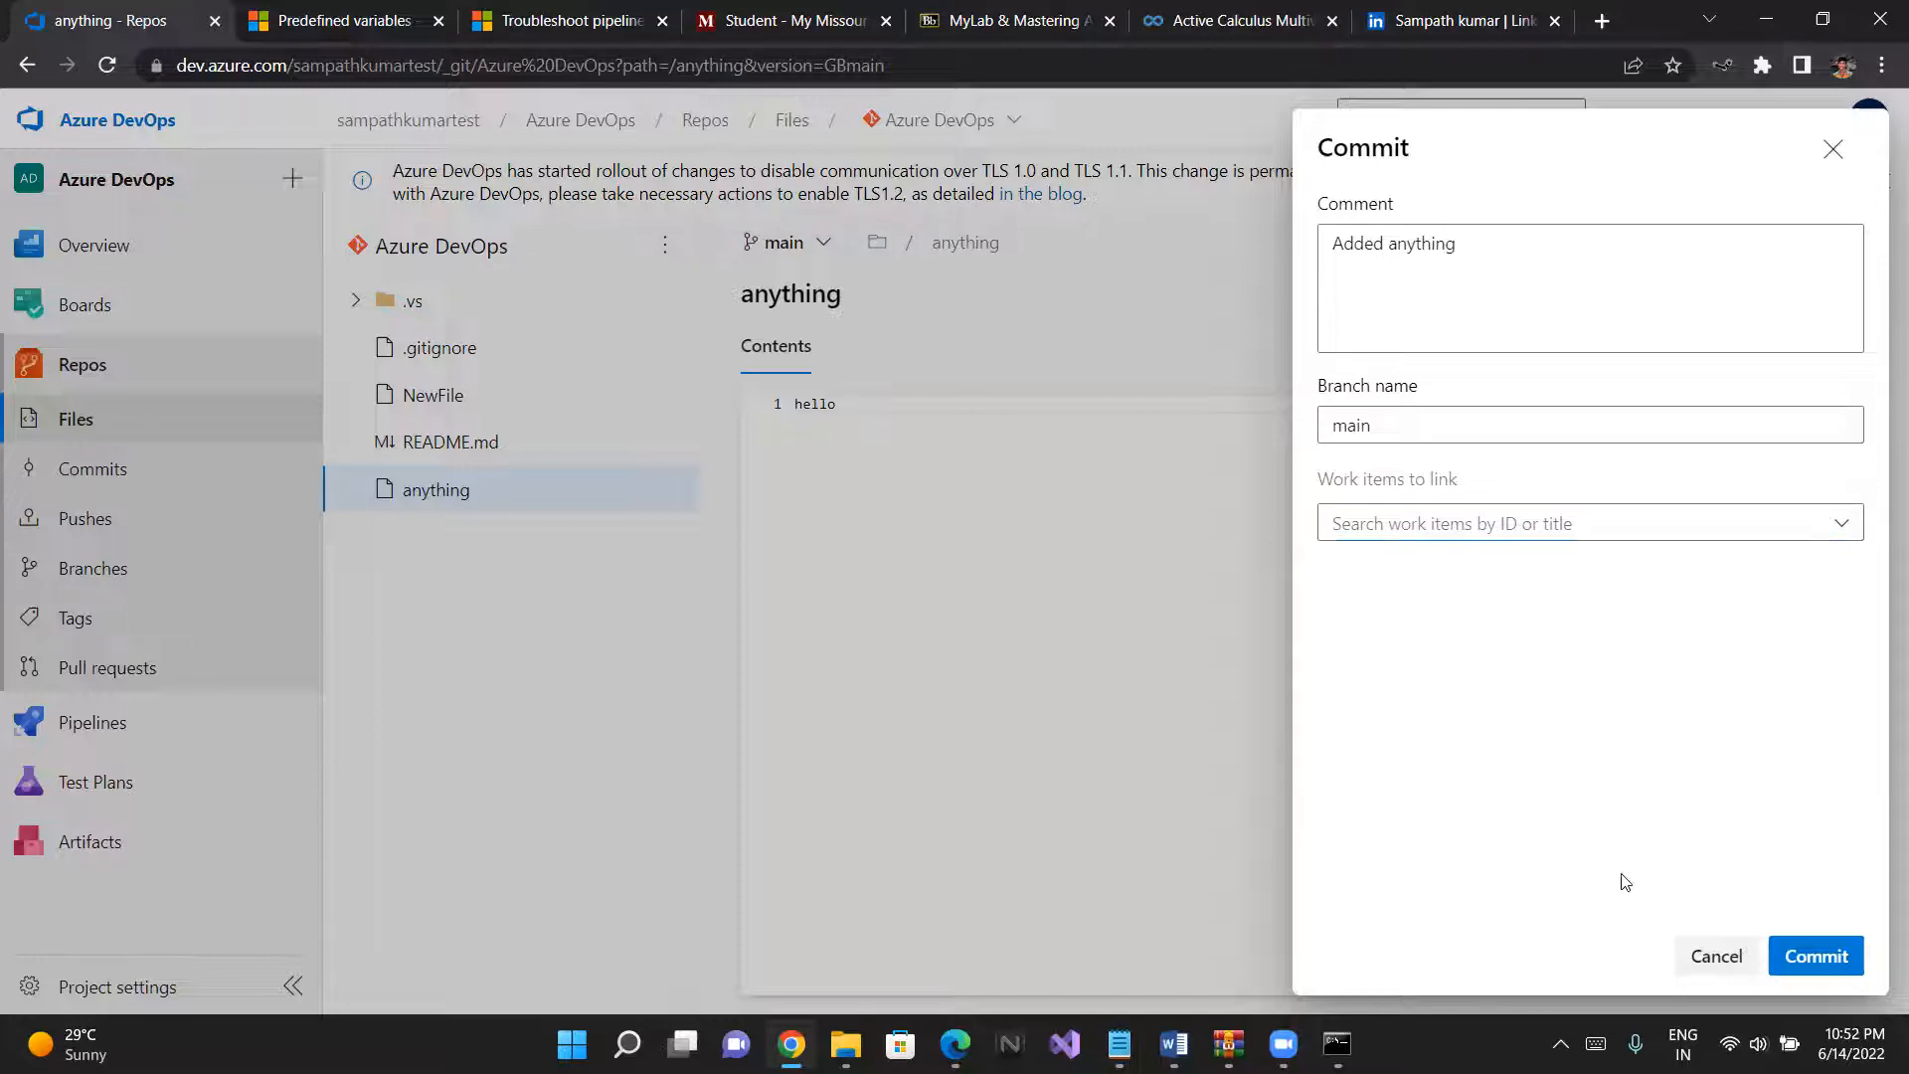
{"action": "left_click", "coordinate": [1820, 958]}
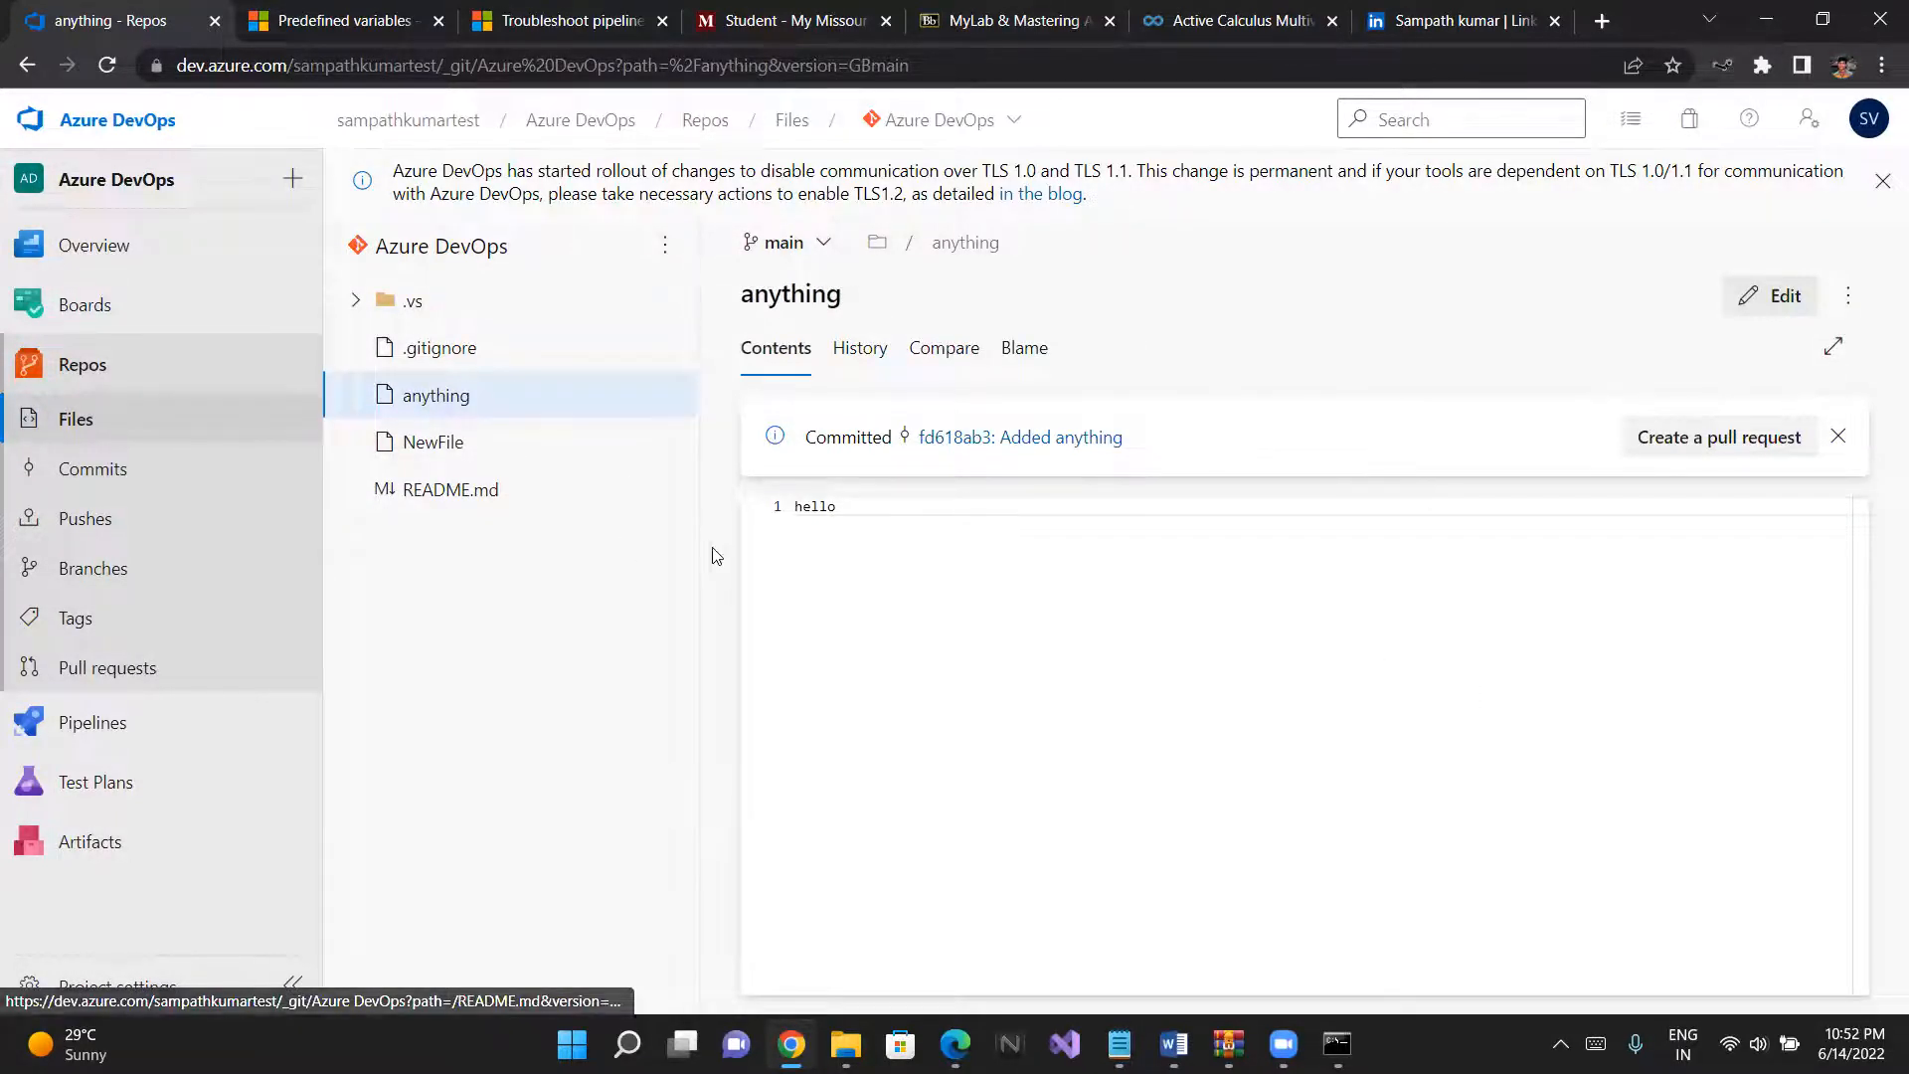
- Check the Azure DevOps-CI run history for a build triggered by the new commit, and return to the pipelines list
{"action": "left_click", "coordinate": [75, 722]}
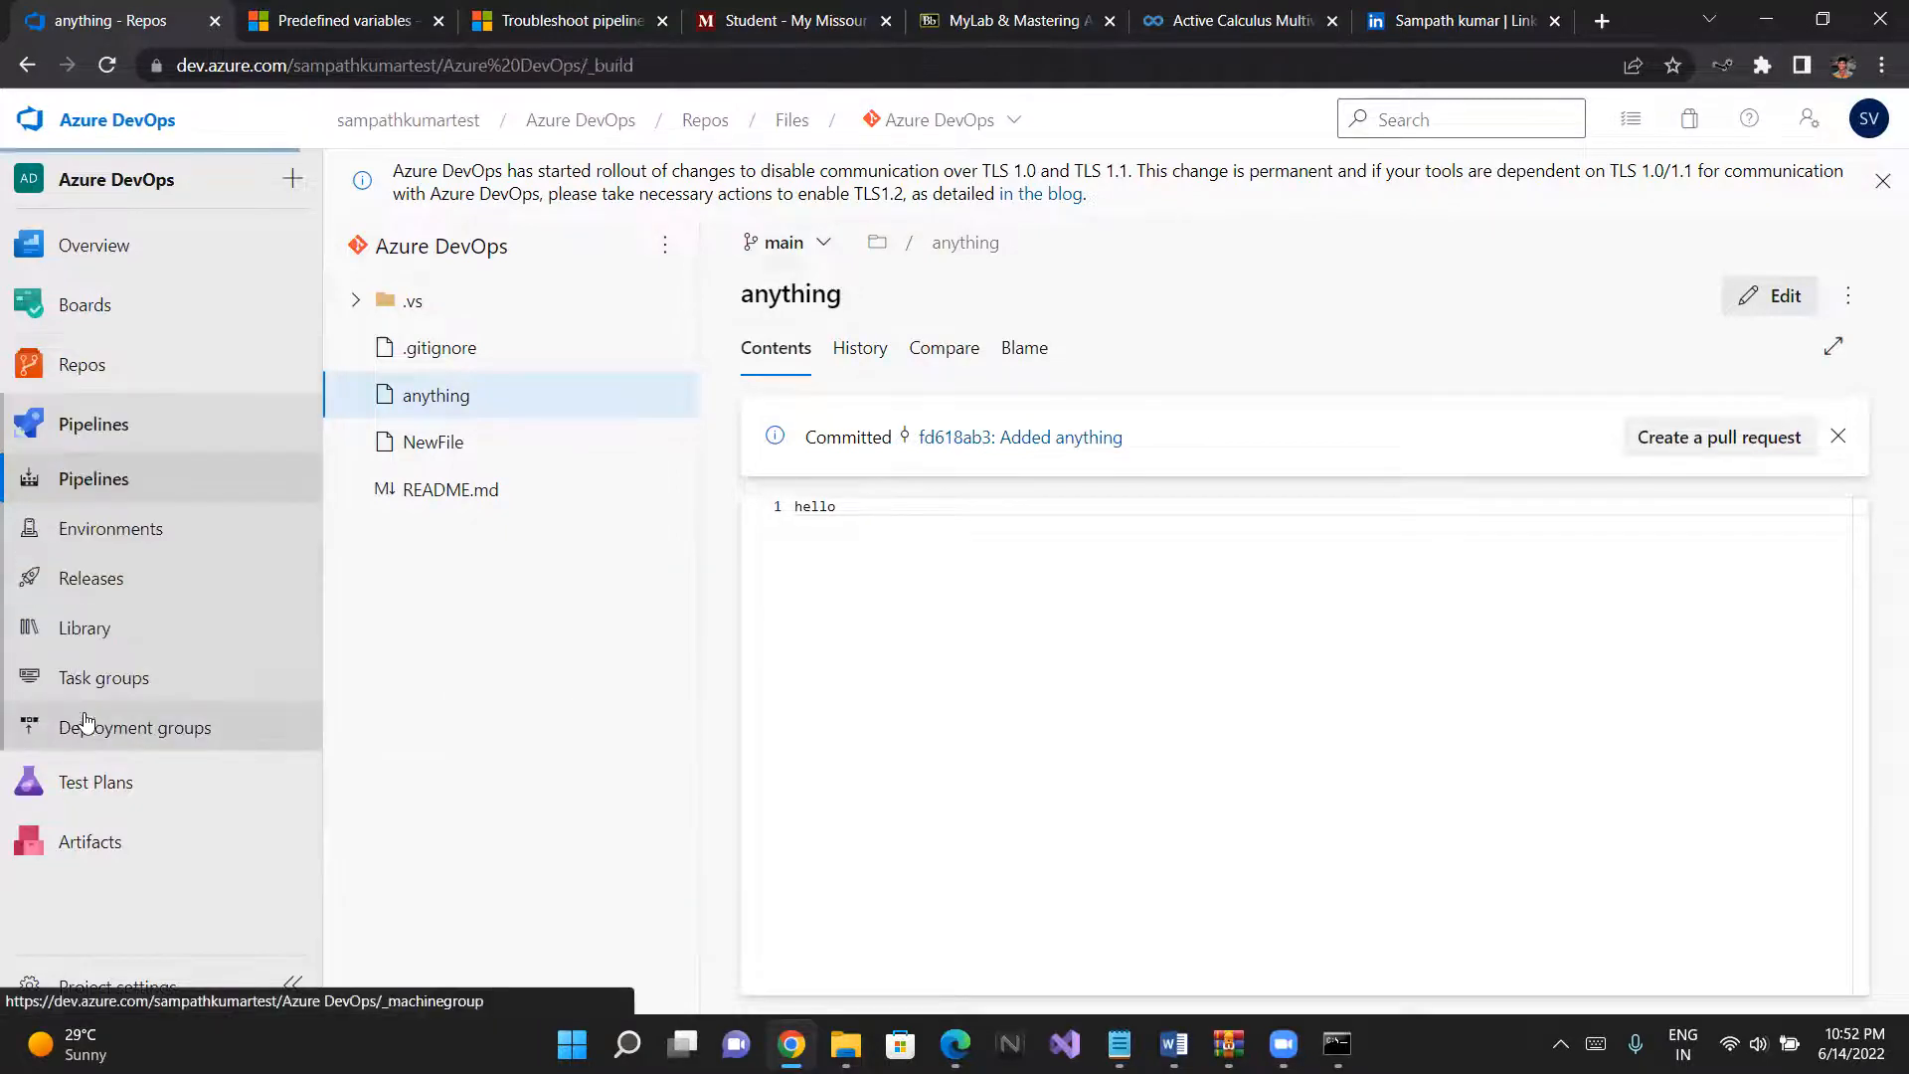
{"action": "left_click", "coordinate": [558, 517]}
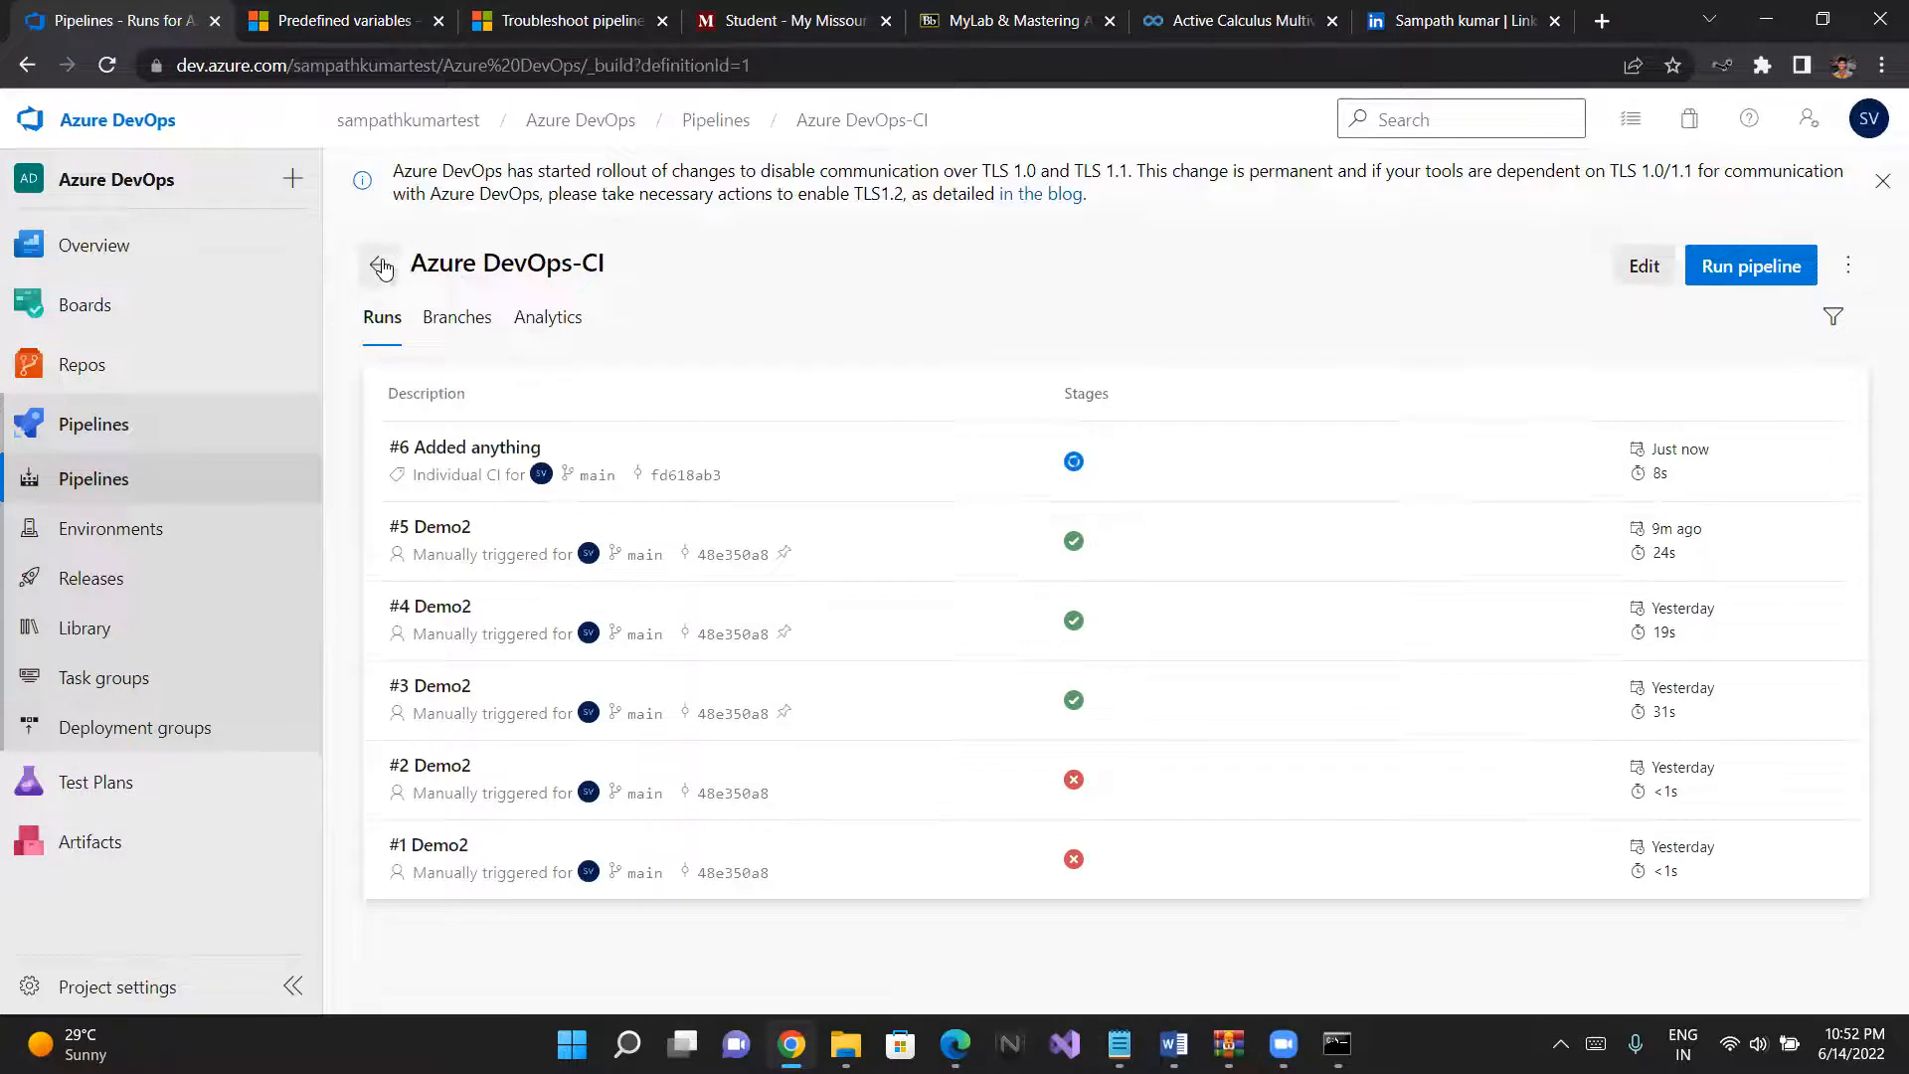
{"action": "left_click", "coordinate": [380, 265]}
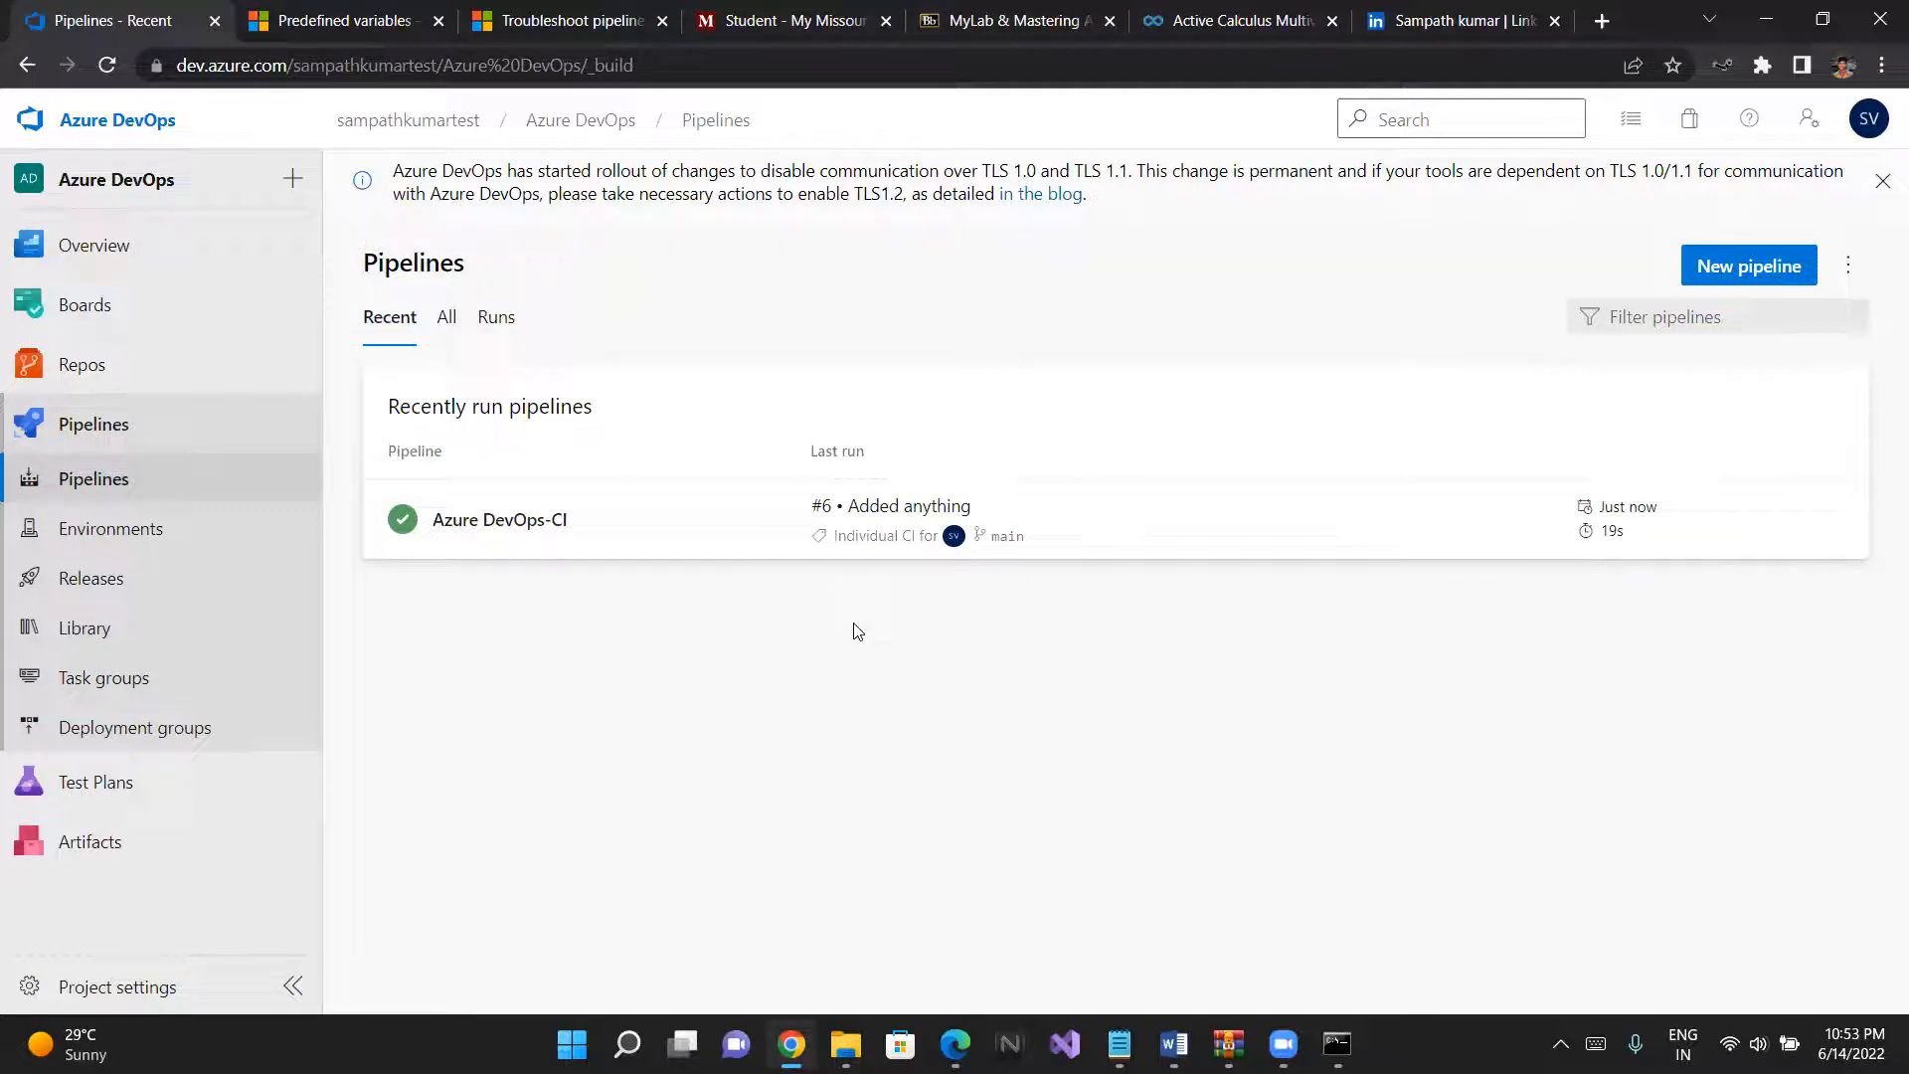
- Reopen the Azure DevOps-CI pipeline for editing and show its build options
{"action": "left_click", "coordinate": [592, 505]}
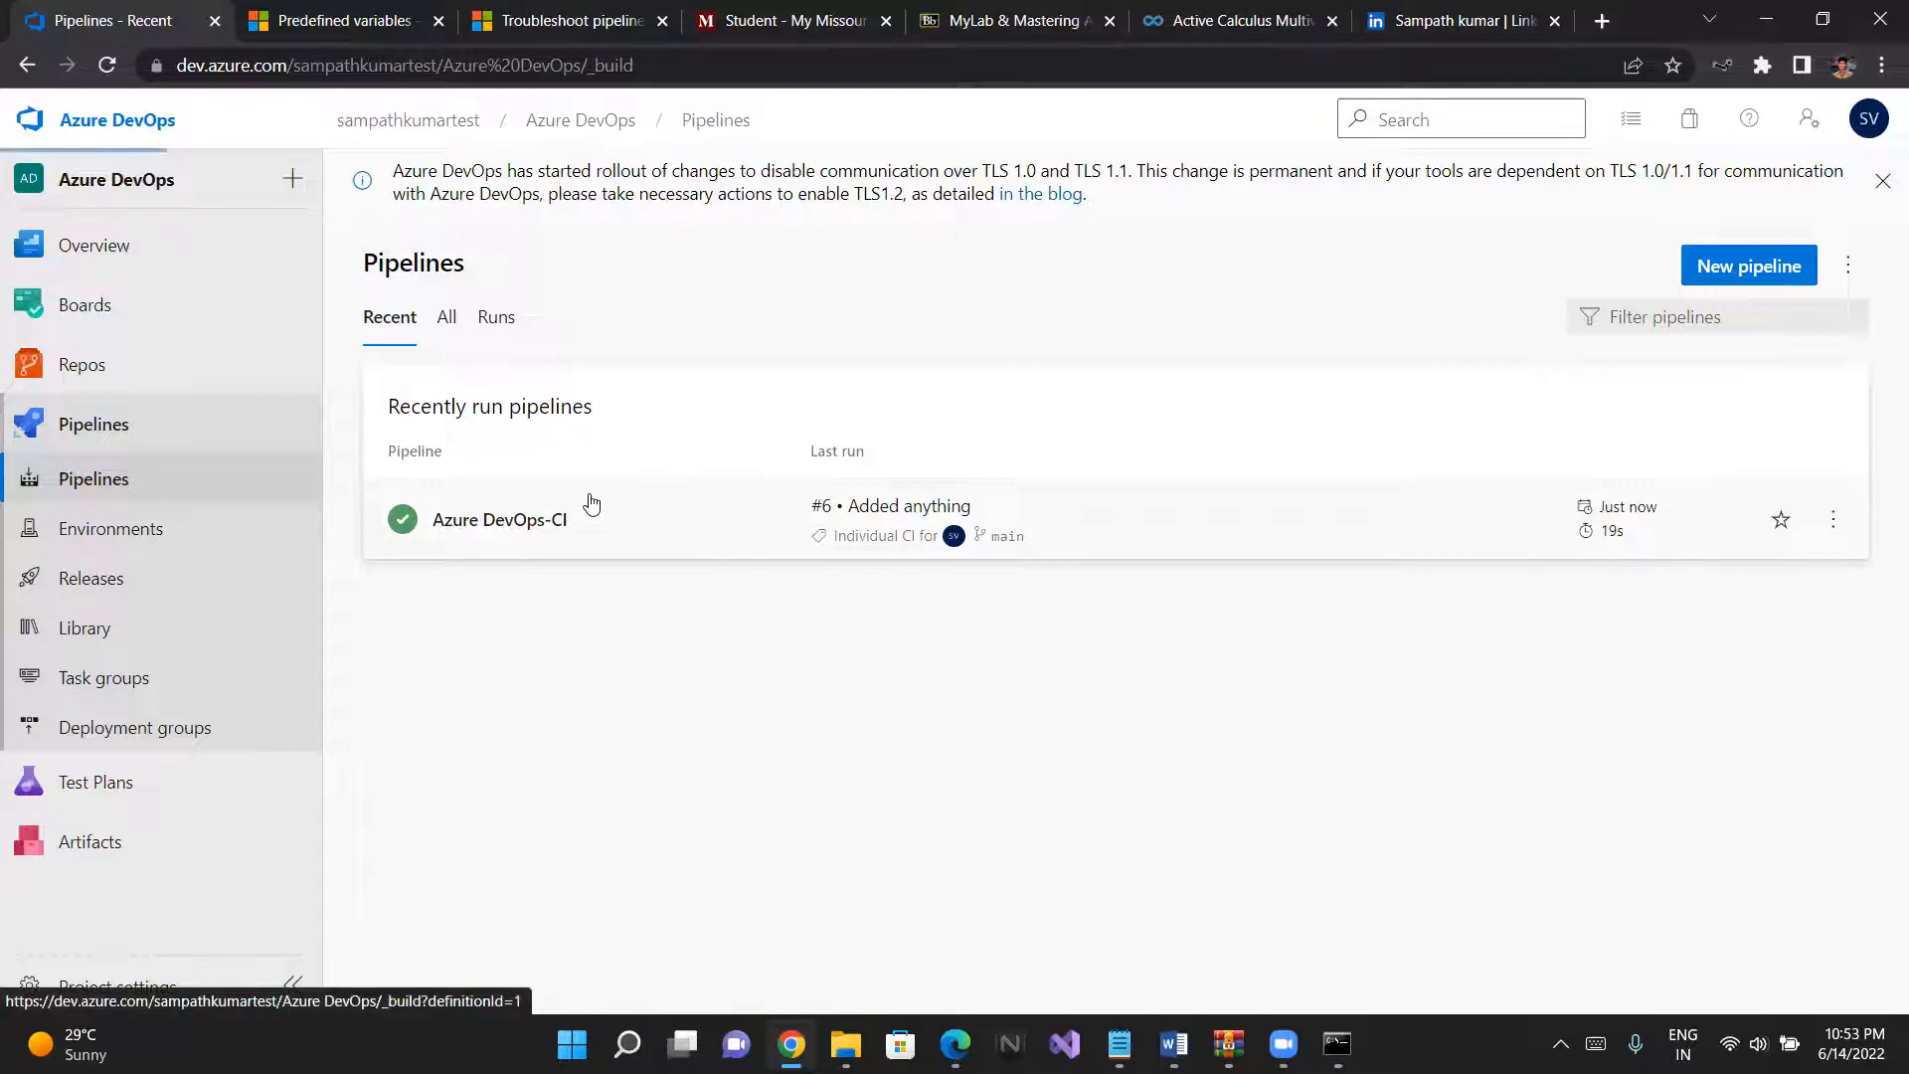
{"action": "left_click", "coordinate": [1642, 267]}
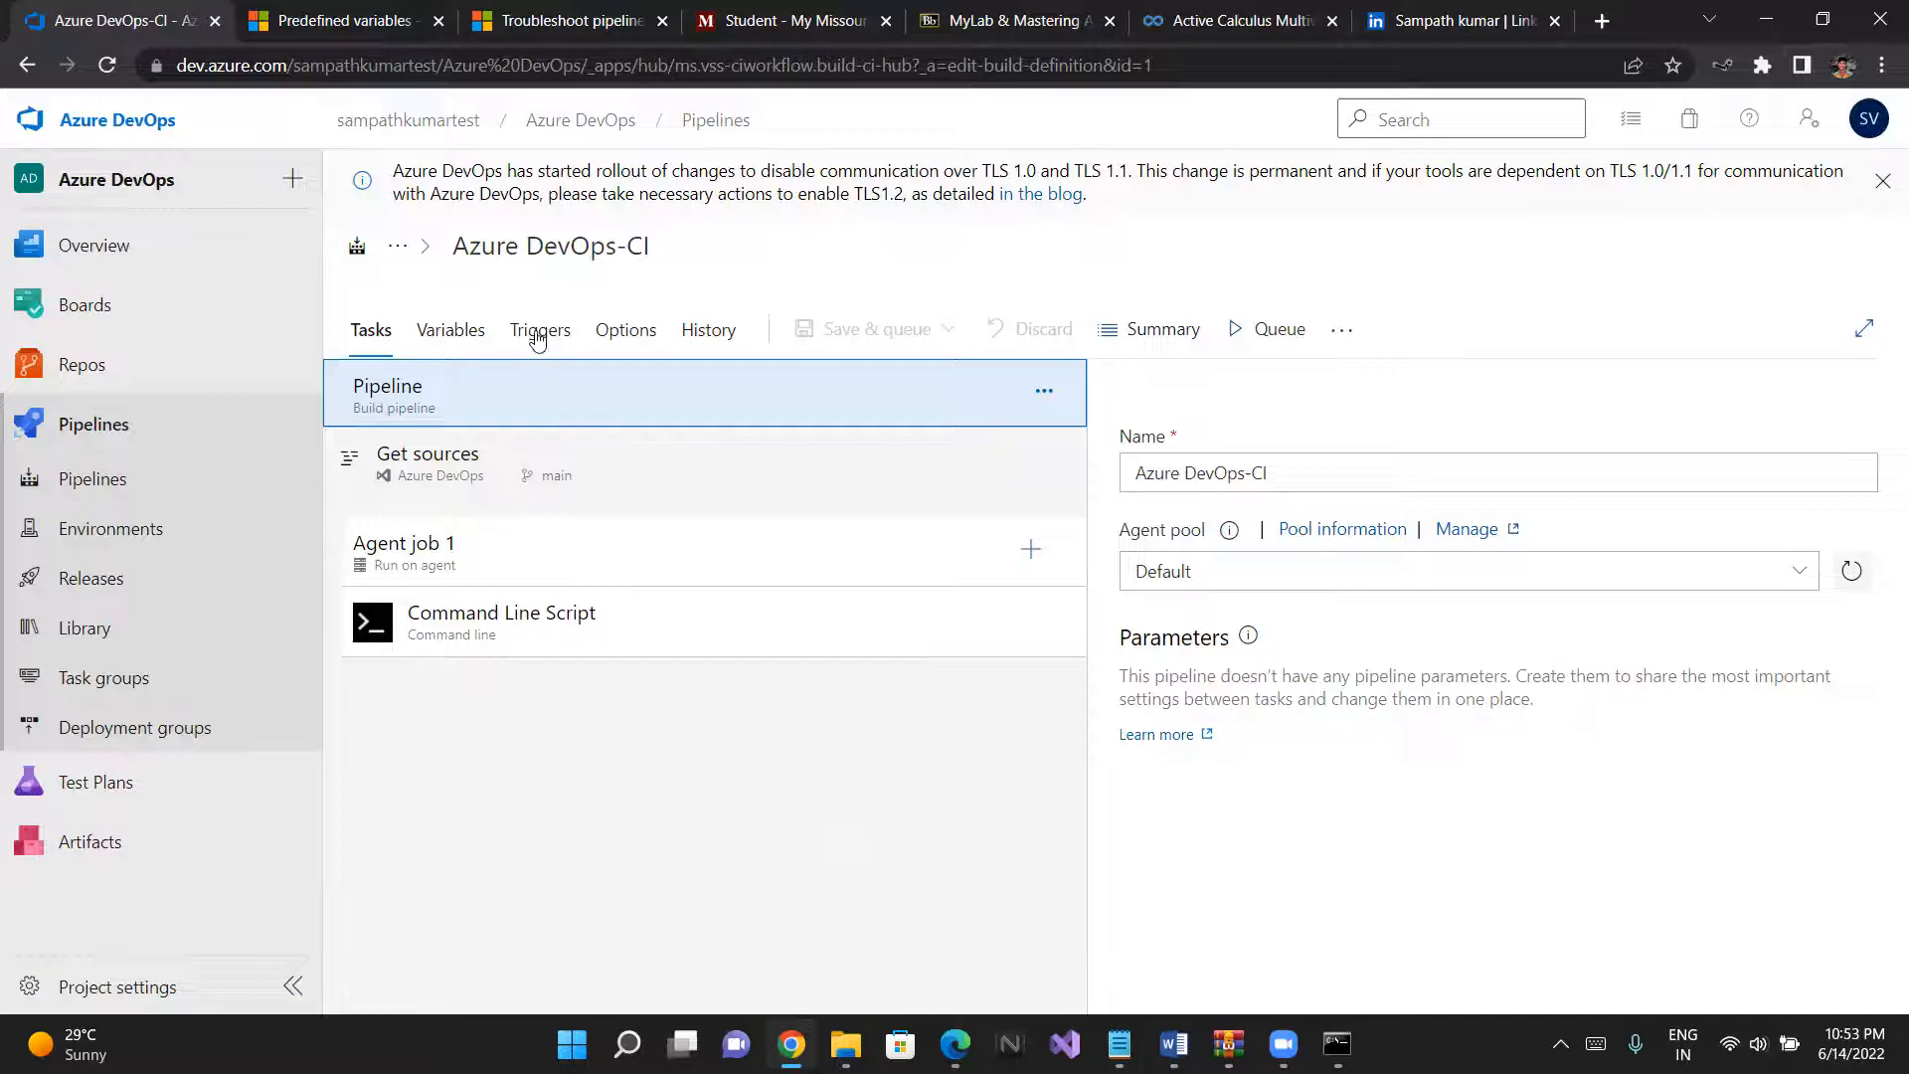
{"action": "left_click", "coordinate": [661, 338]}
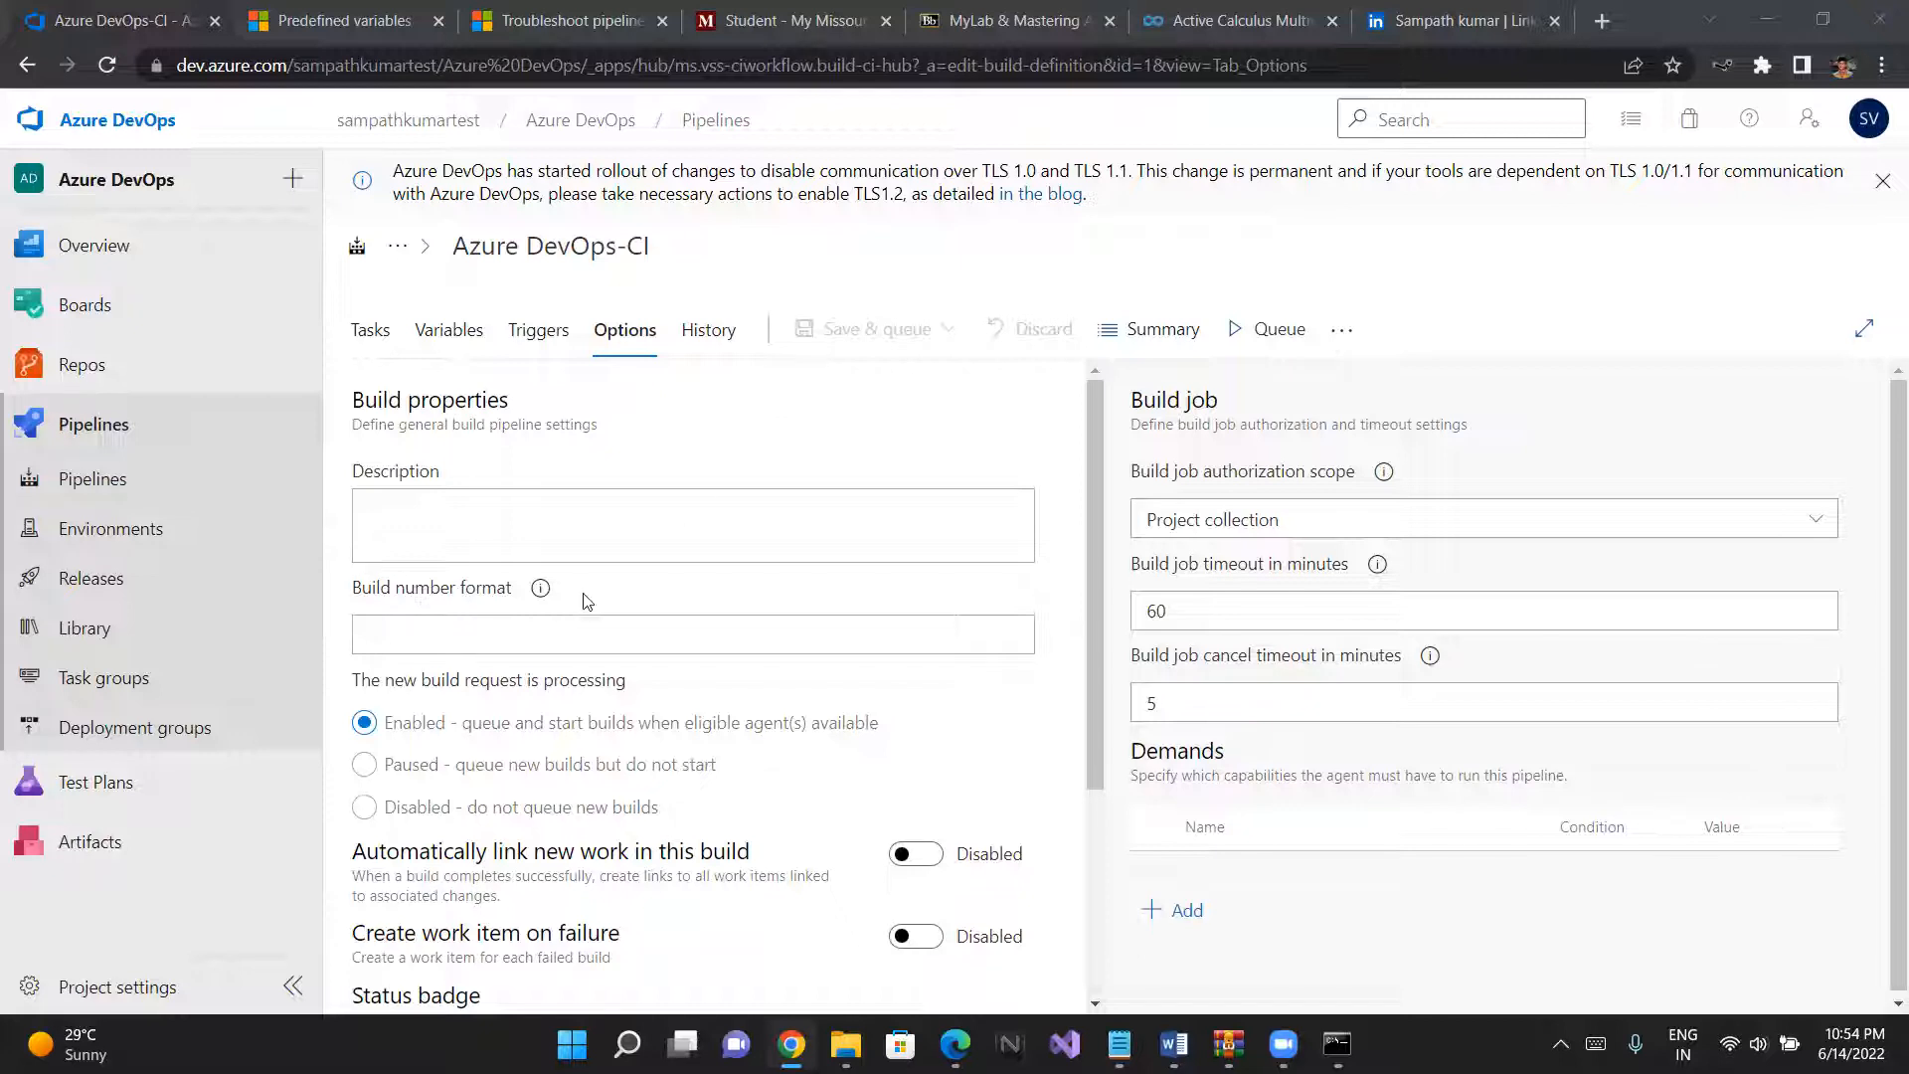
- View the build number format help and open its linked documentation article
{"action": "left_click", "coordinate": [536, 595]}
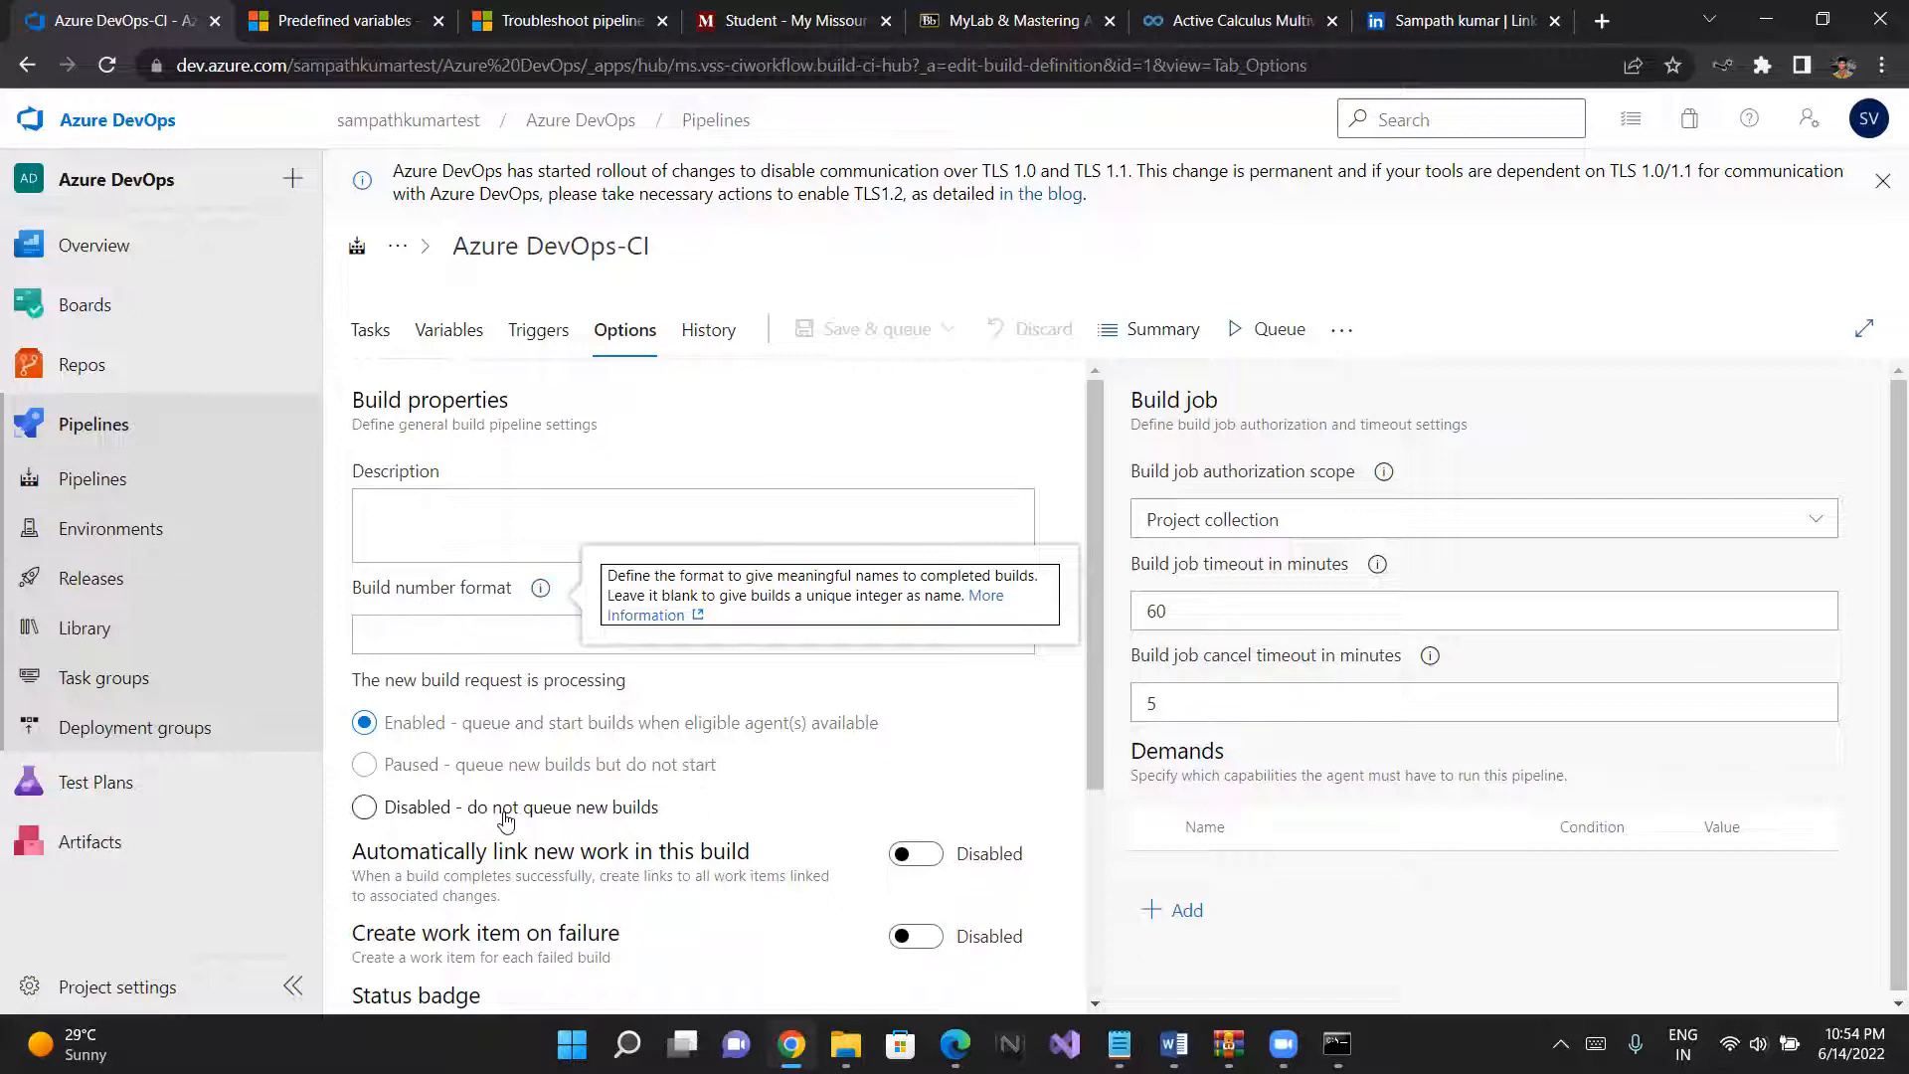
{"action": "scroll", "coordinate": [504, 819], "scroll_direction": "down", "scroll_amount": 1}
{"action": "scroll", "coordinate": [504, 819], "scroll_direction": "up", "scroll_amount": 1}
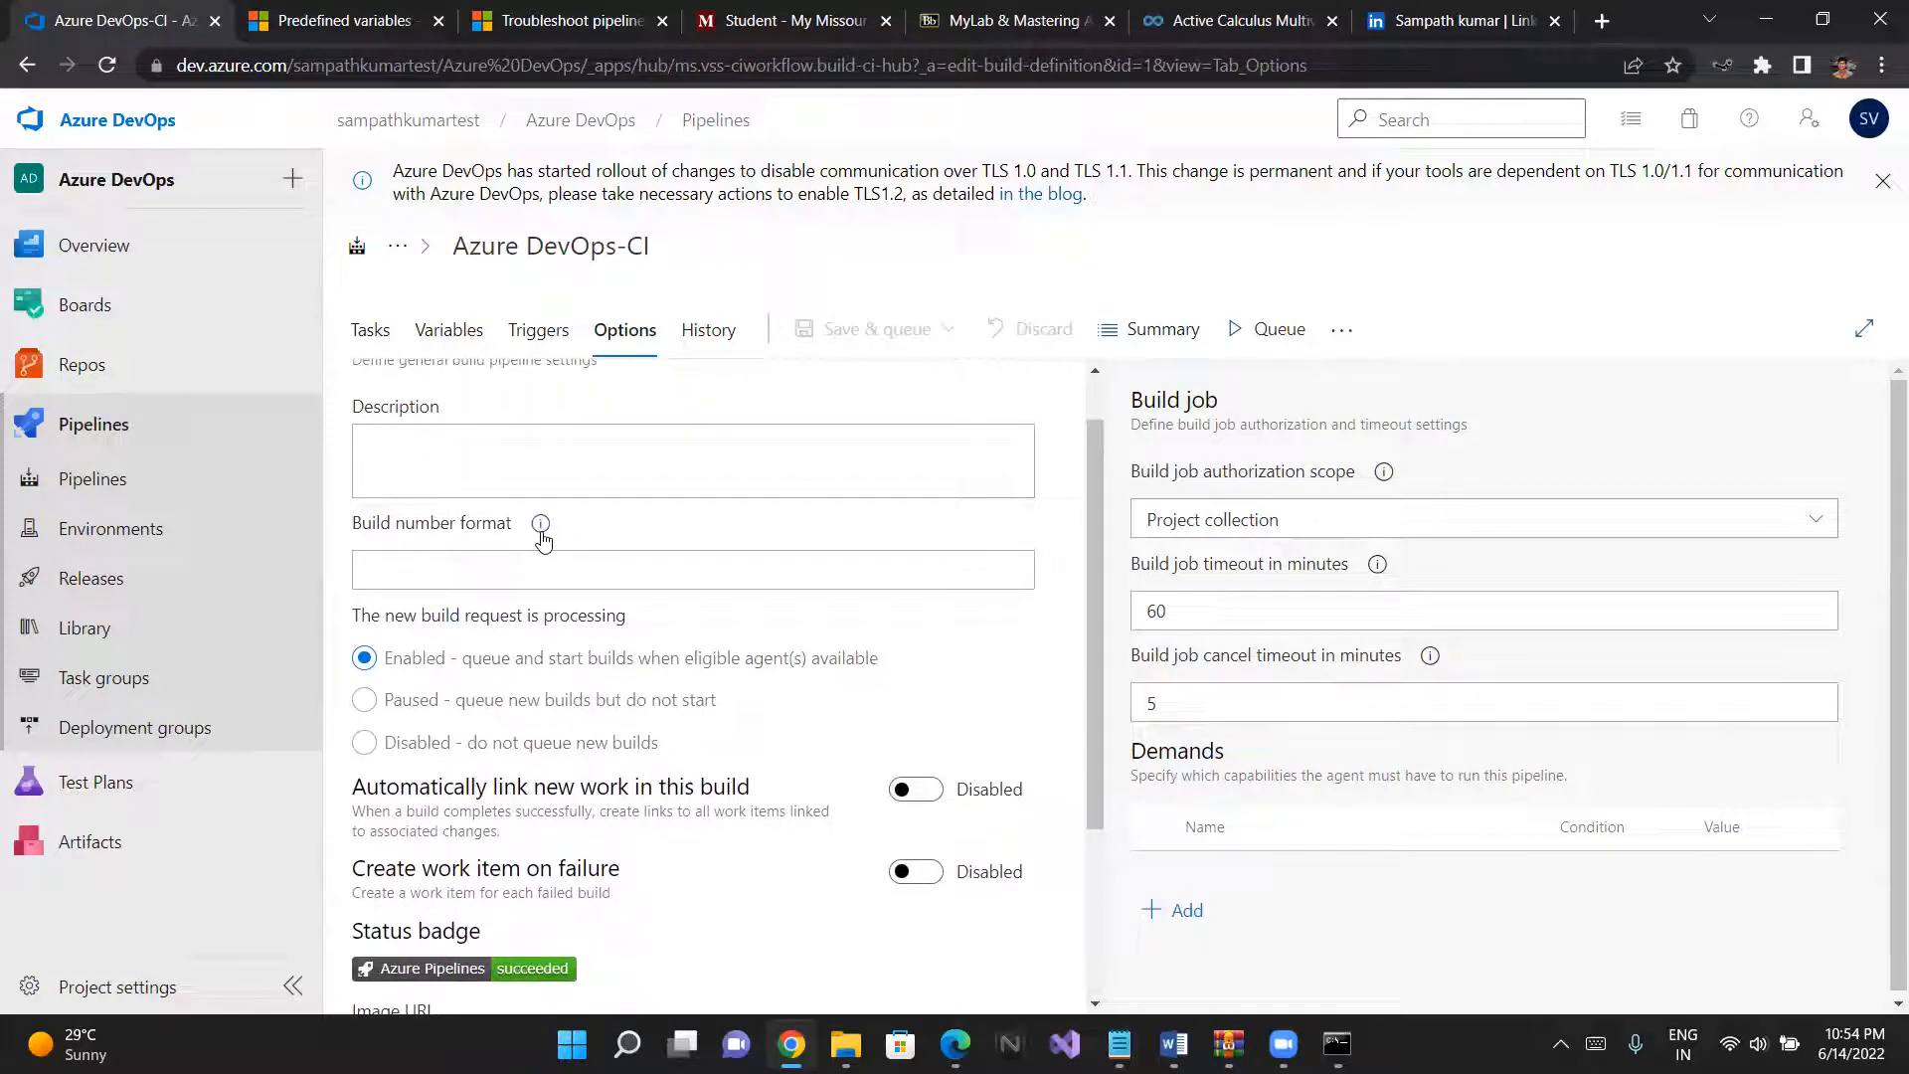
{"action": "mouse_move", "coordinate": [542, 540]}
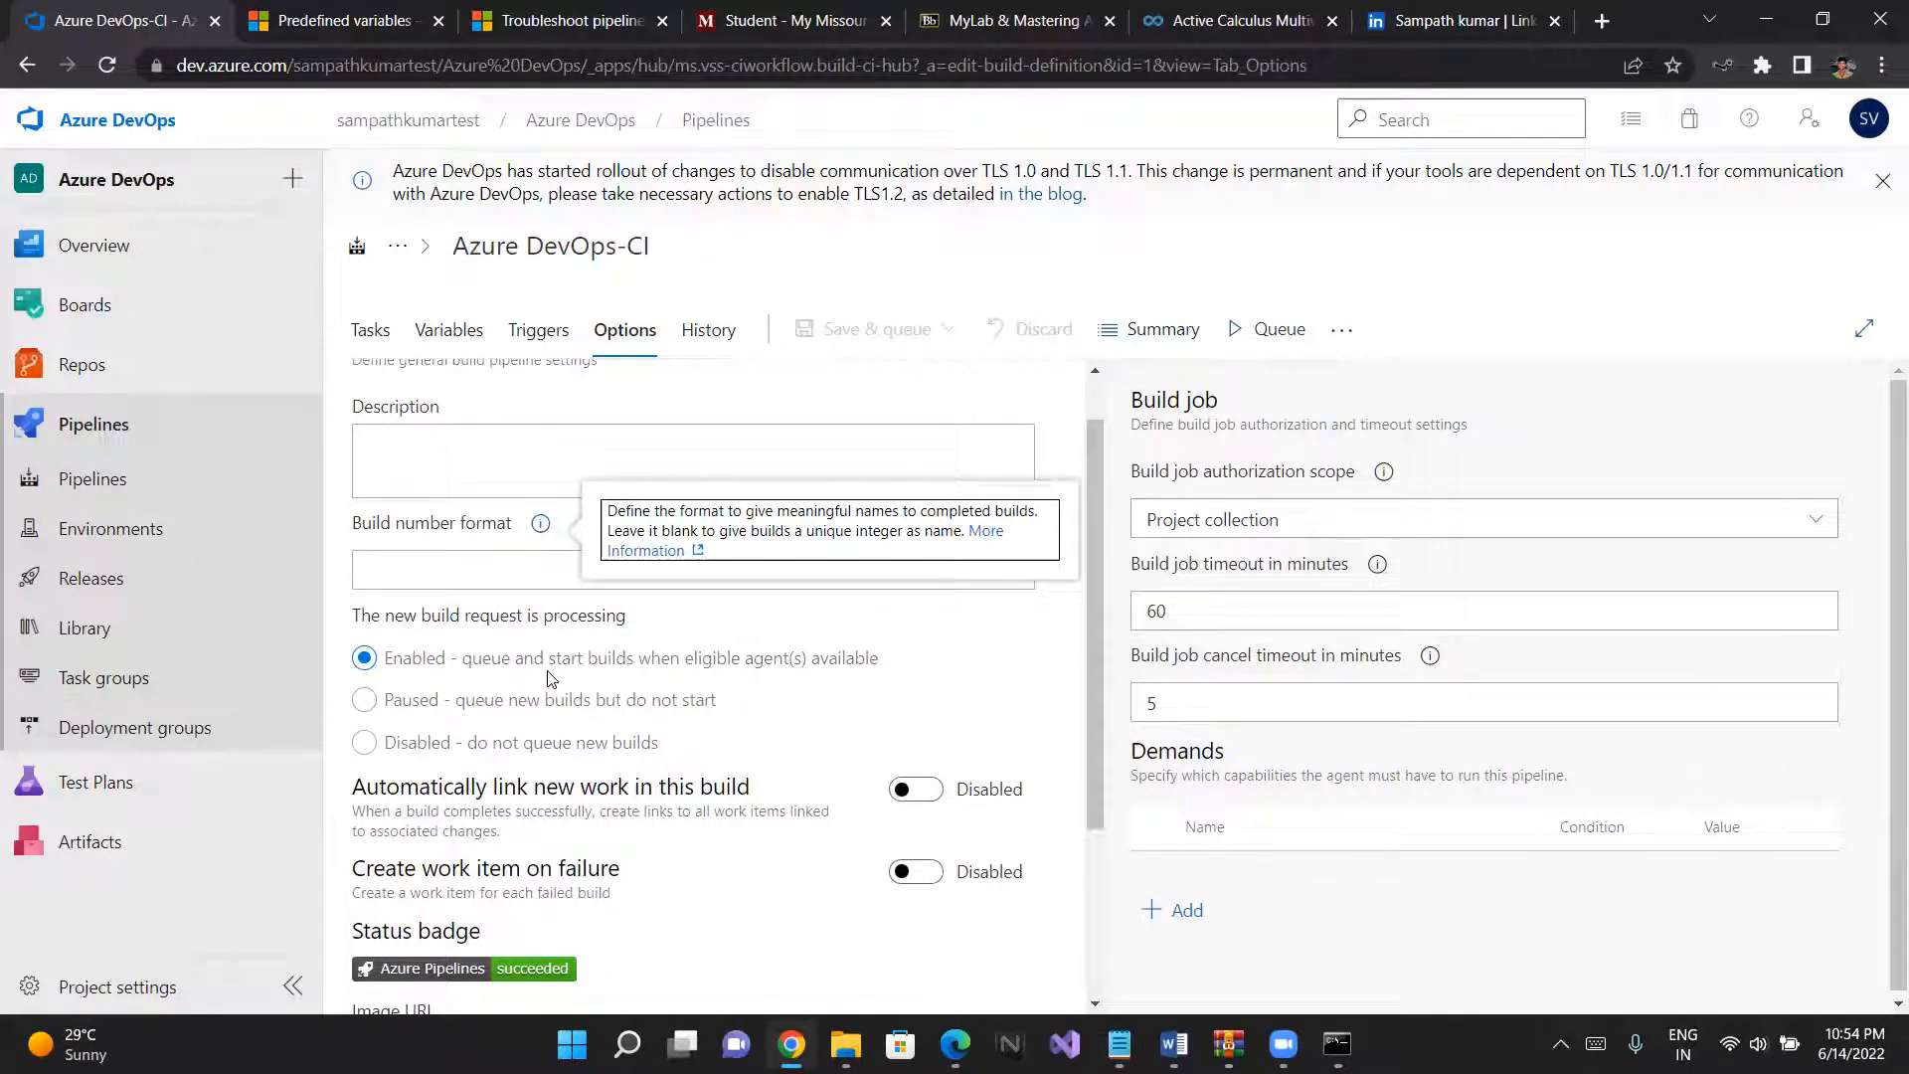
{"action": "left_click", "coordinate": [996, 534]}
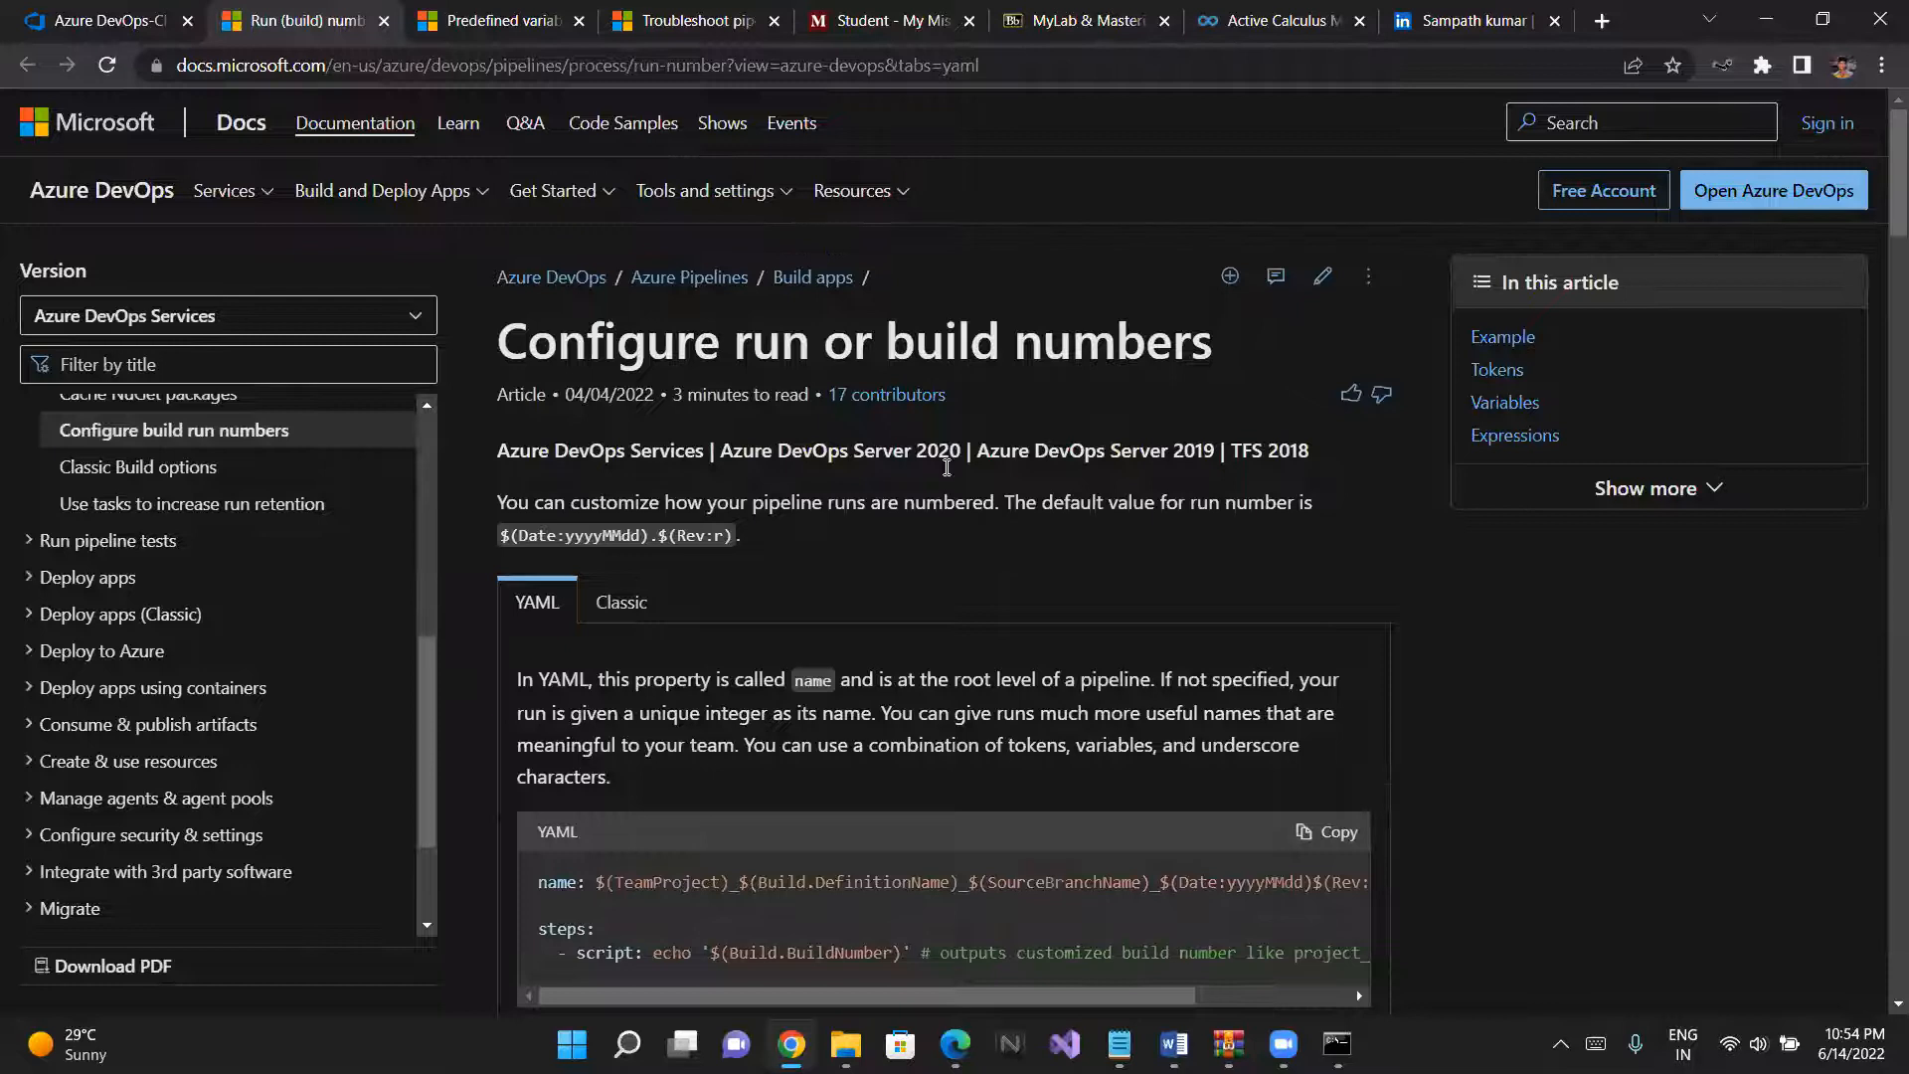
- Read the run numbering article, including the default run number, the guidance for Classic pipelines and the example
{"action": "scroll", "coordinate": [805, 408], "scroll_direction": "down", "scroll_amount": 1}
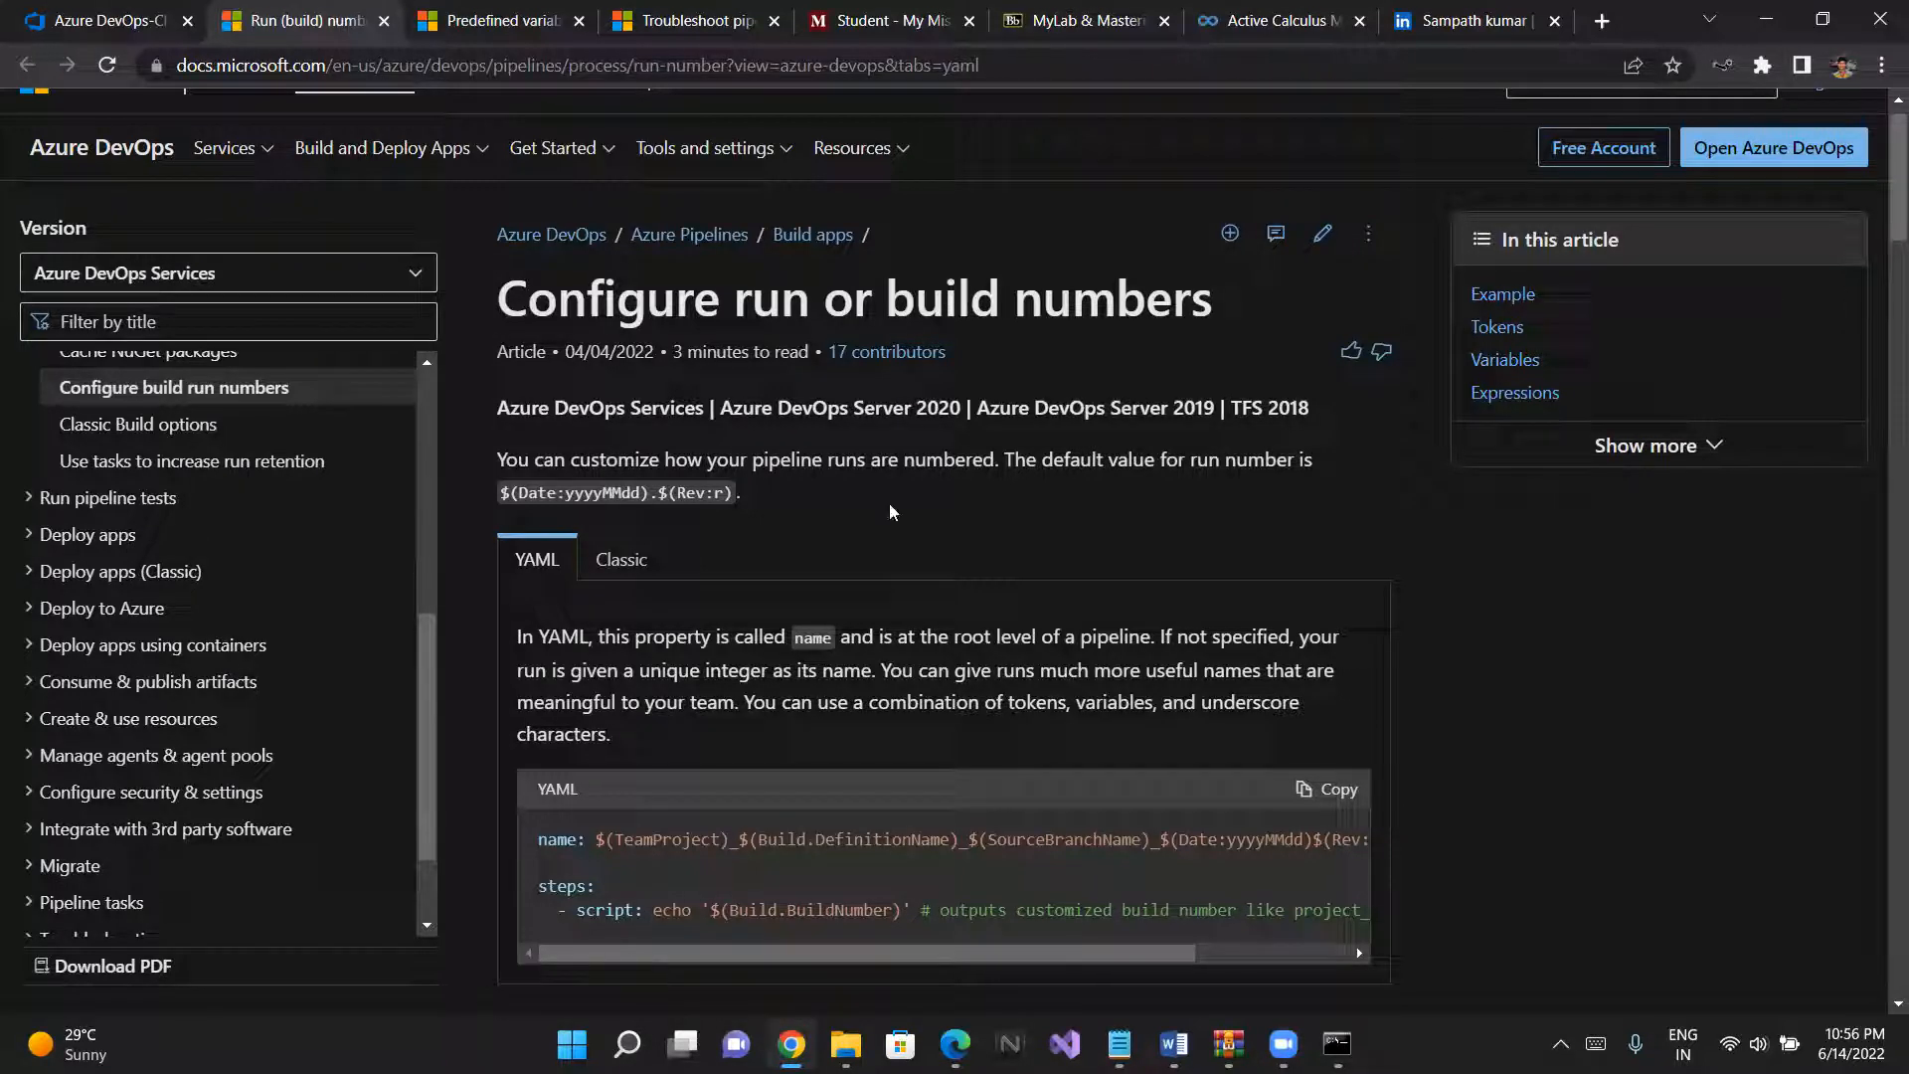
{"action": "scroll", "coordinate": [829, 434], "scroll_direction": "down", "scroll_amount": 1}
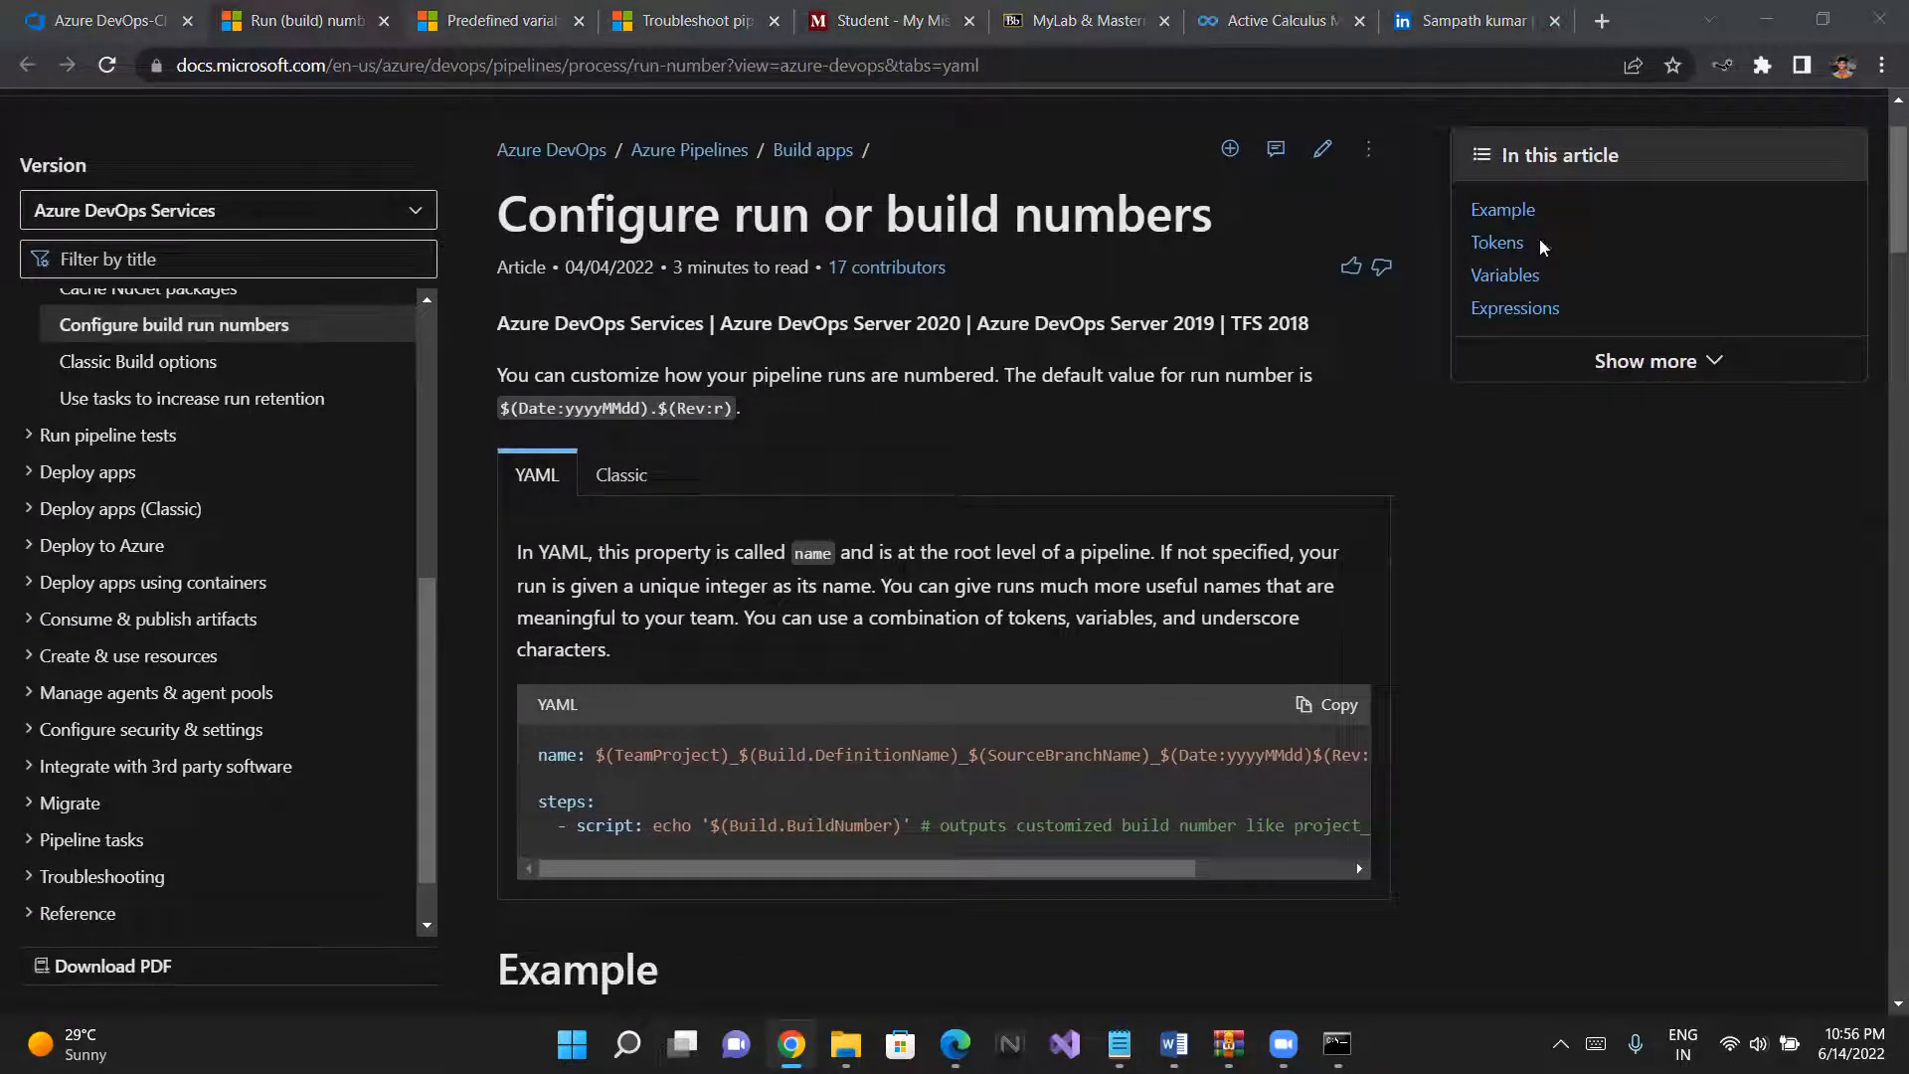
{"action": "scroll", "coordinate": [510, 328], "scroll_direction": "up", "scroll_amount": 1}
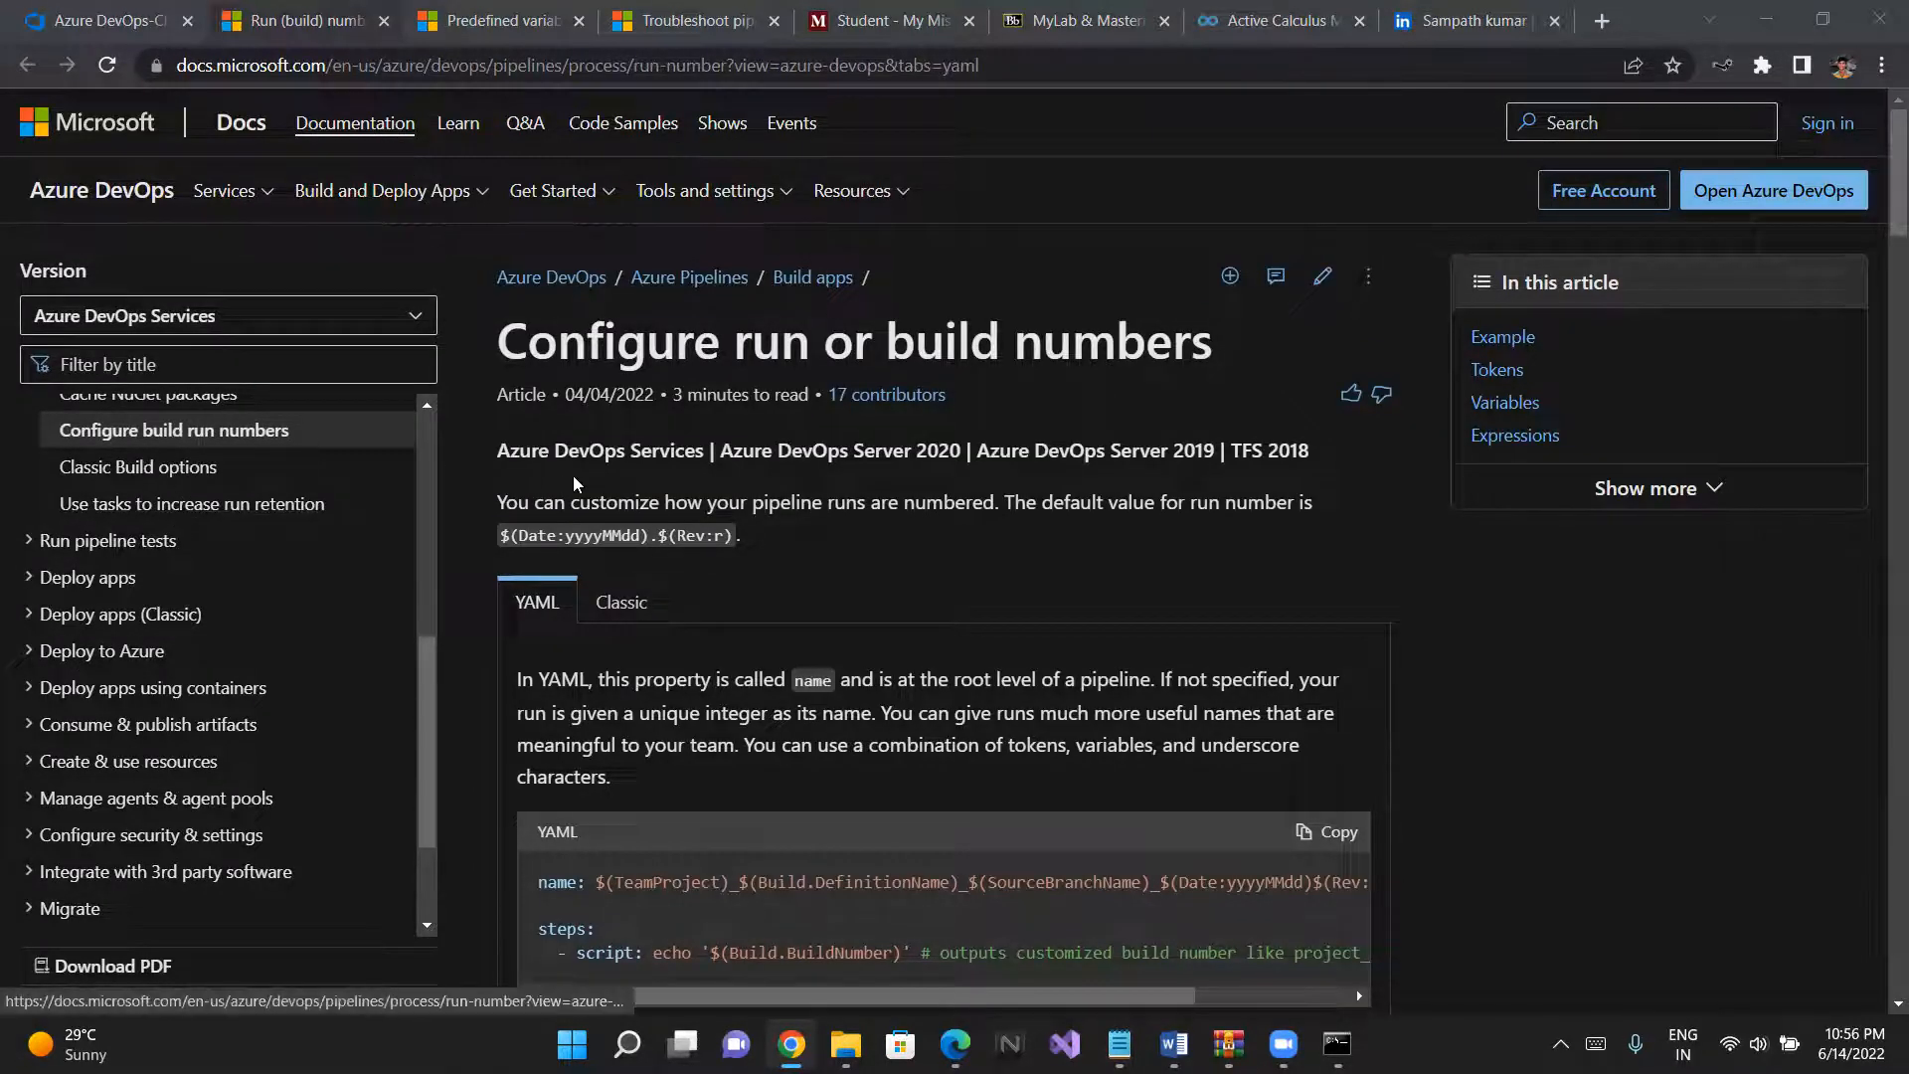
{"action": "left_click", "coordinate": [633, 613]}
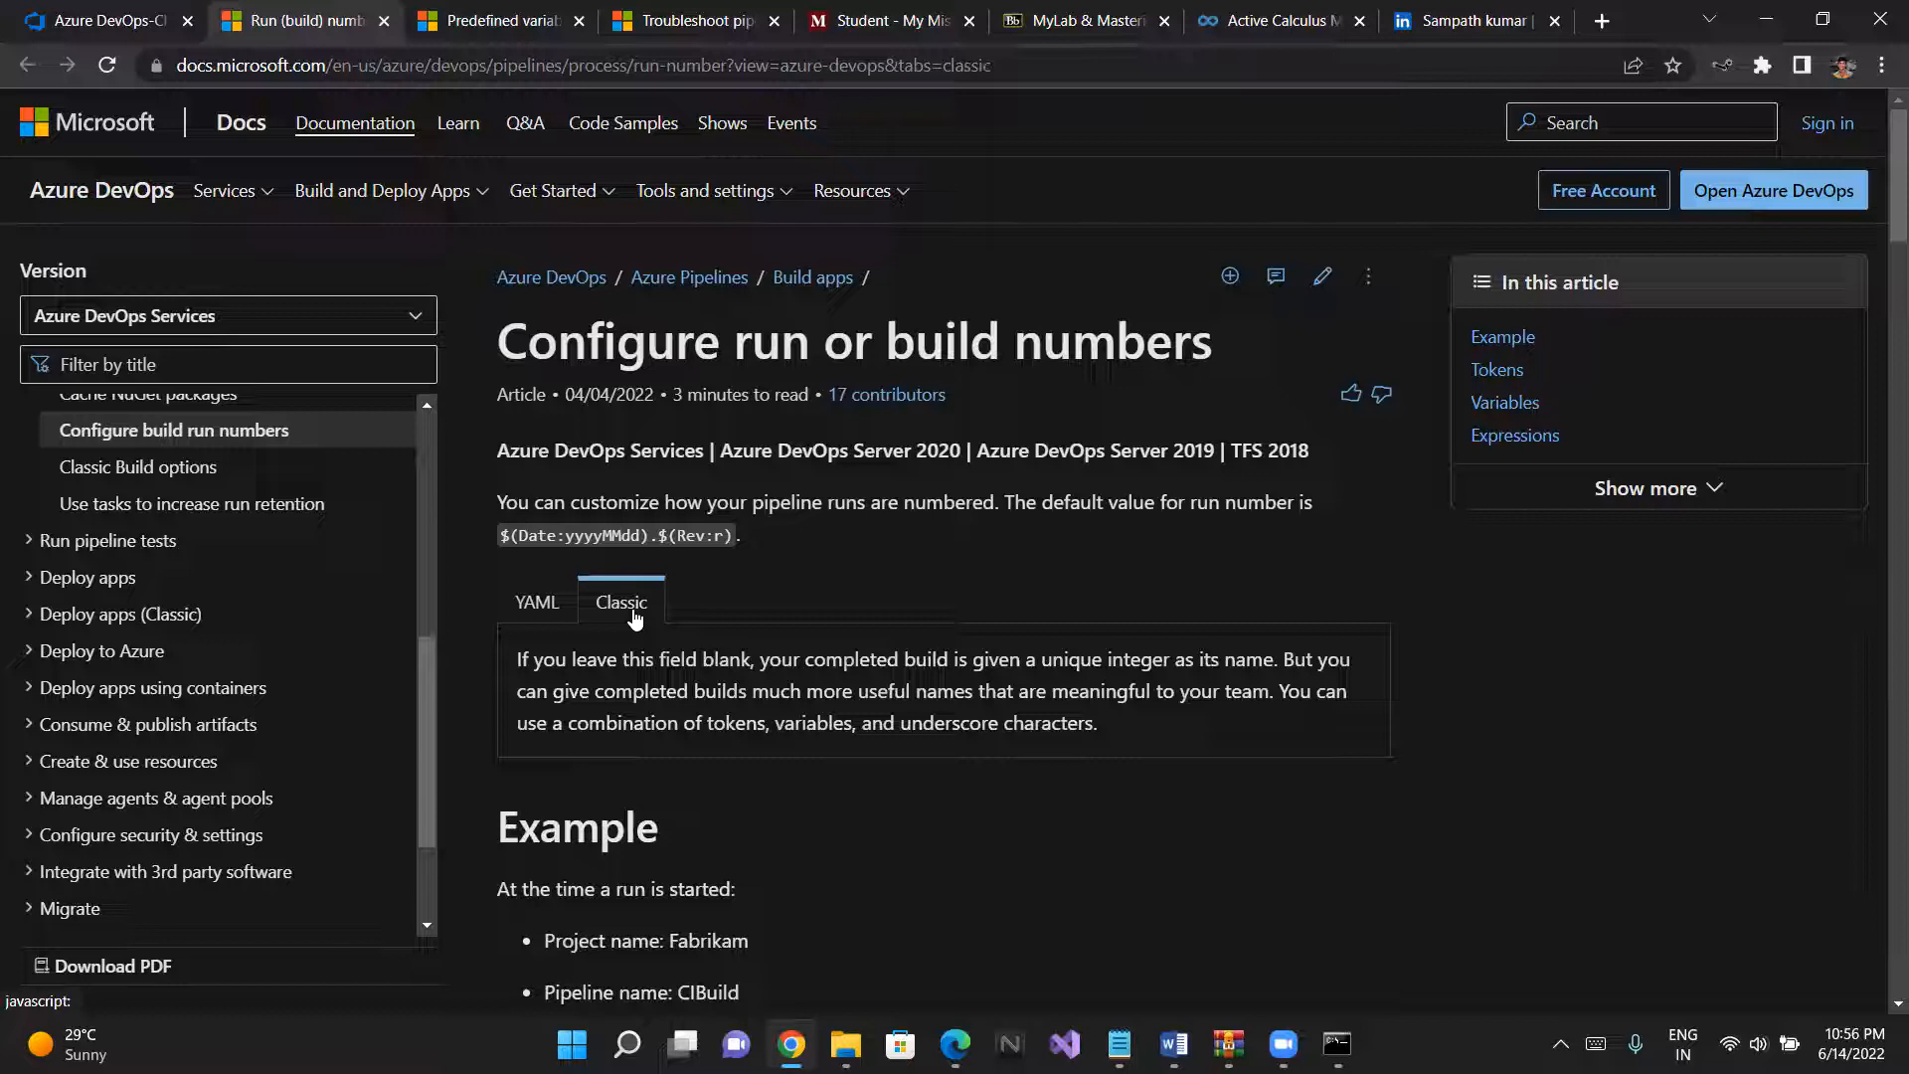
{"action": "scroll", "coordinate": [633, 614], "scroll_direction": "down", "scroll_amount": 2}
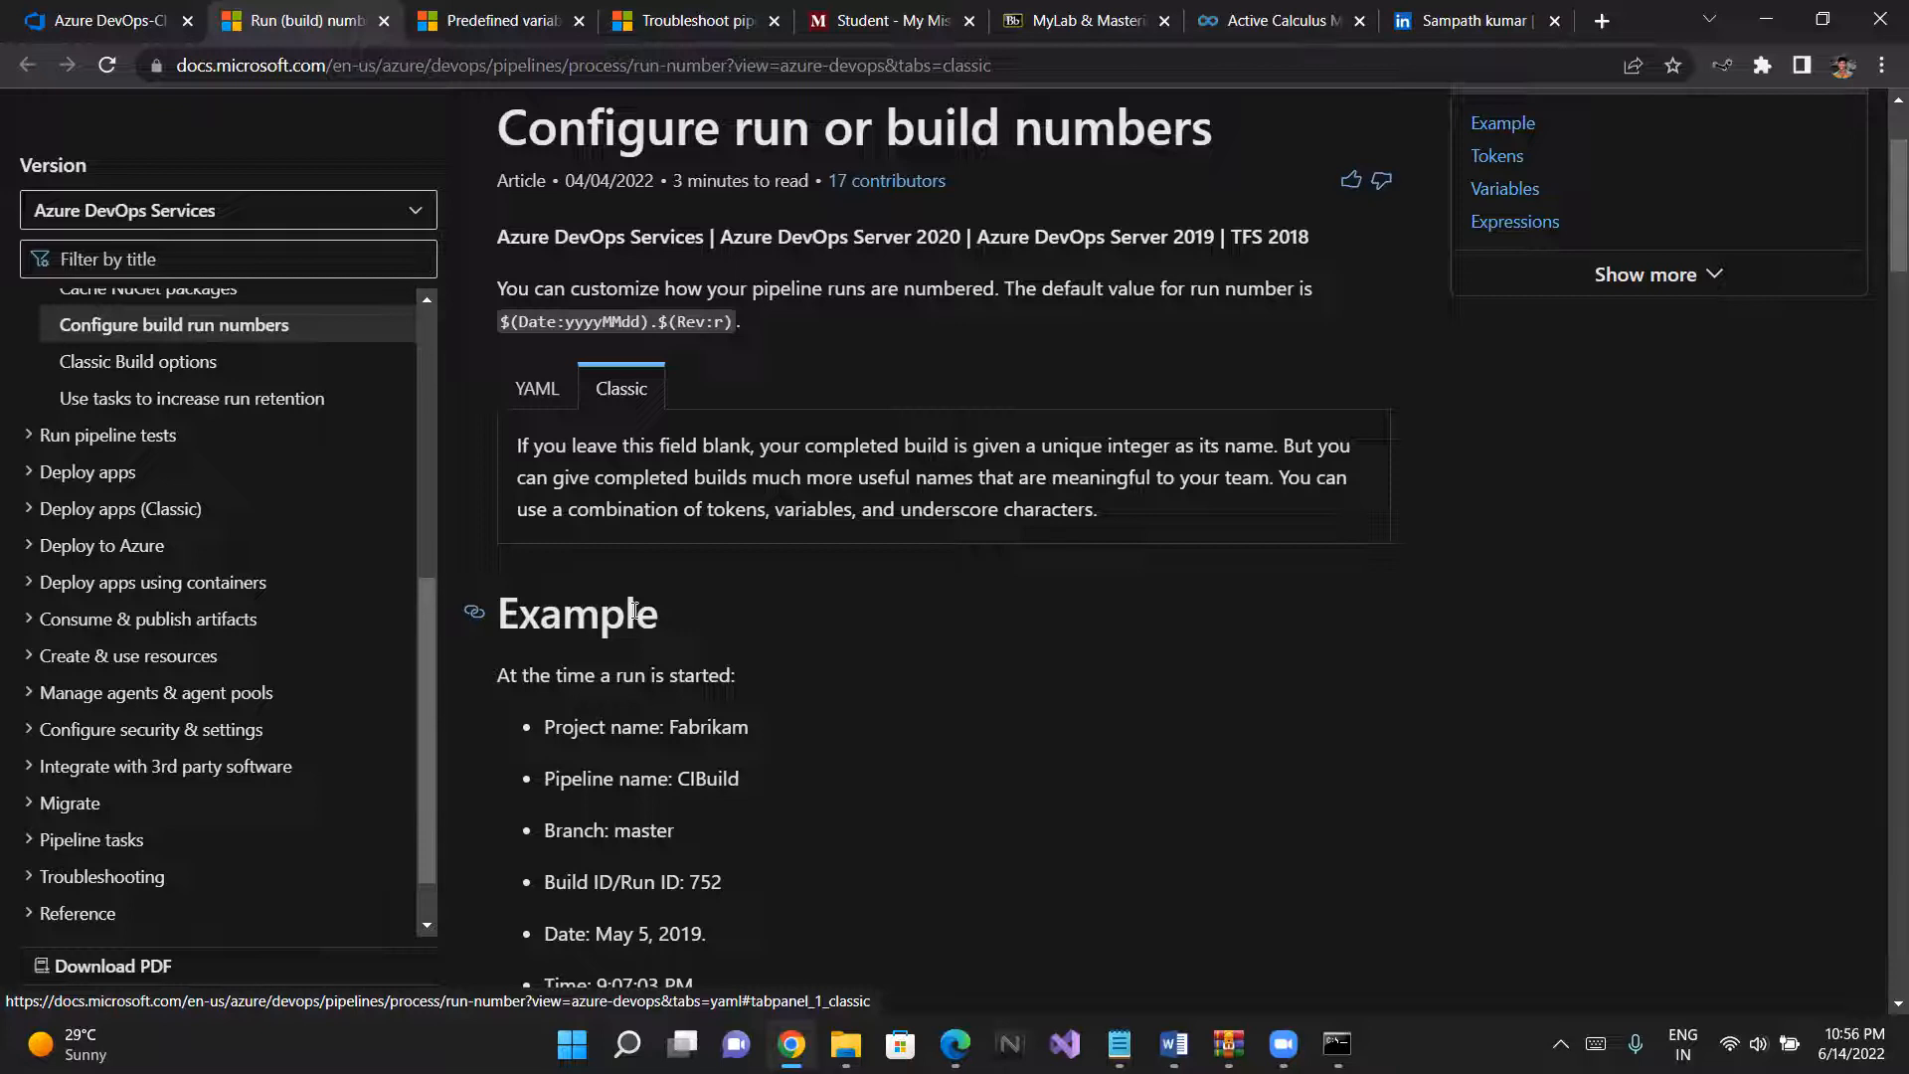
{"action": "scroll", "coordinate": [959, 603], "scroll_direction": "down", "scroll_amount": 1}
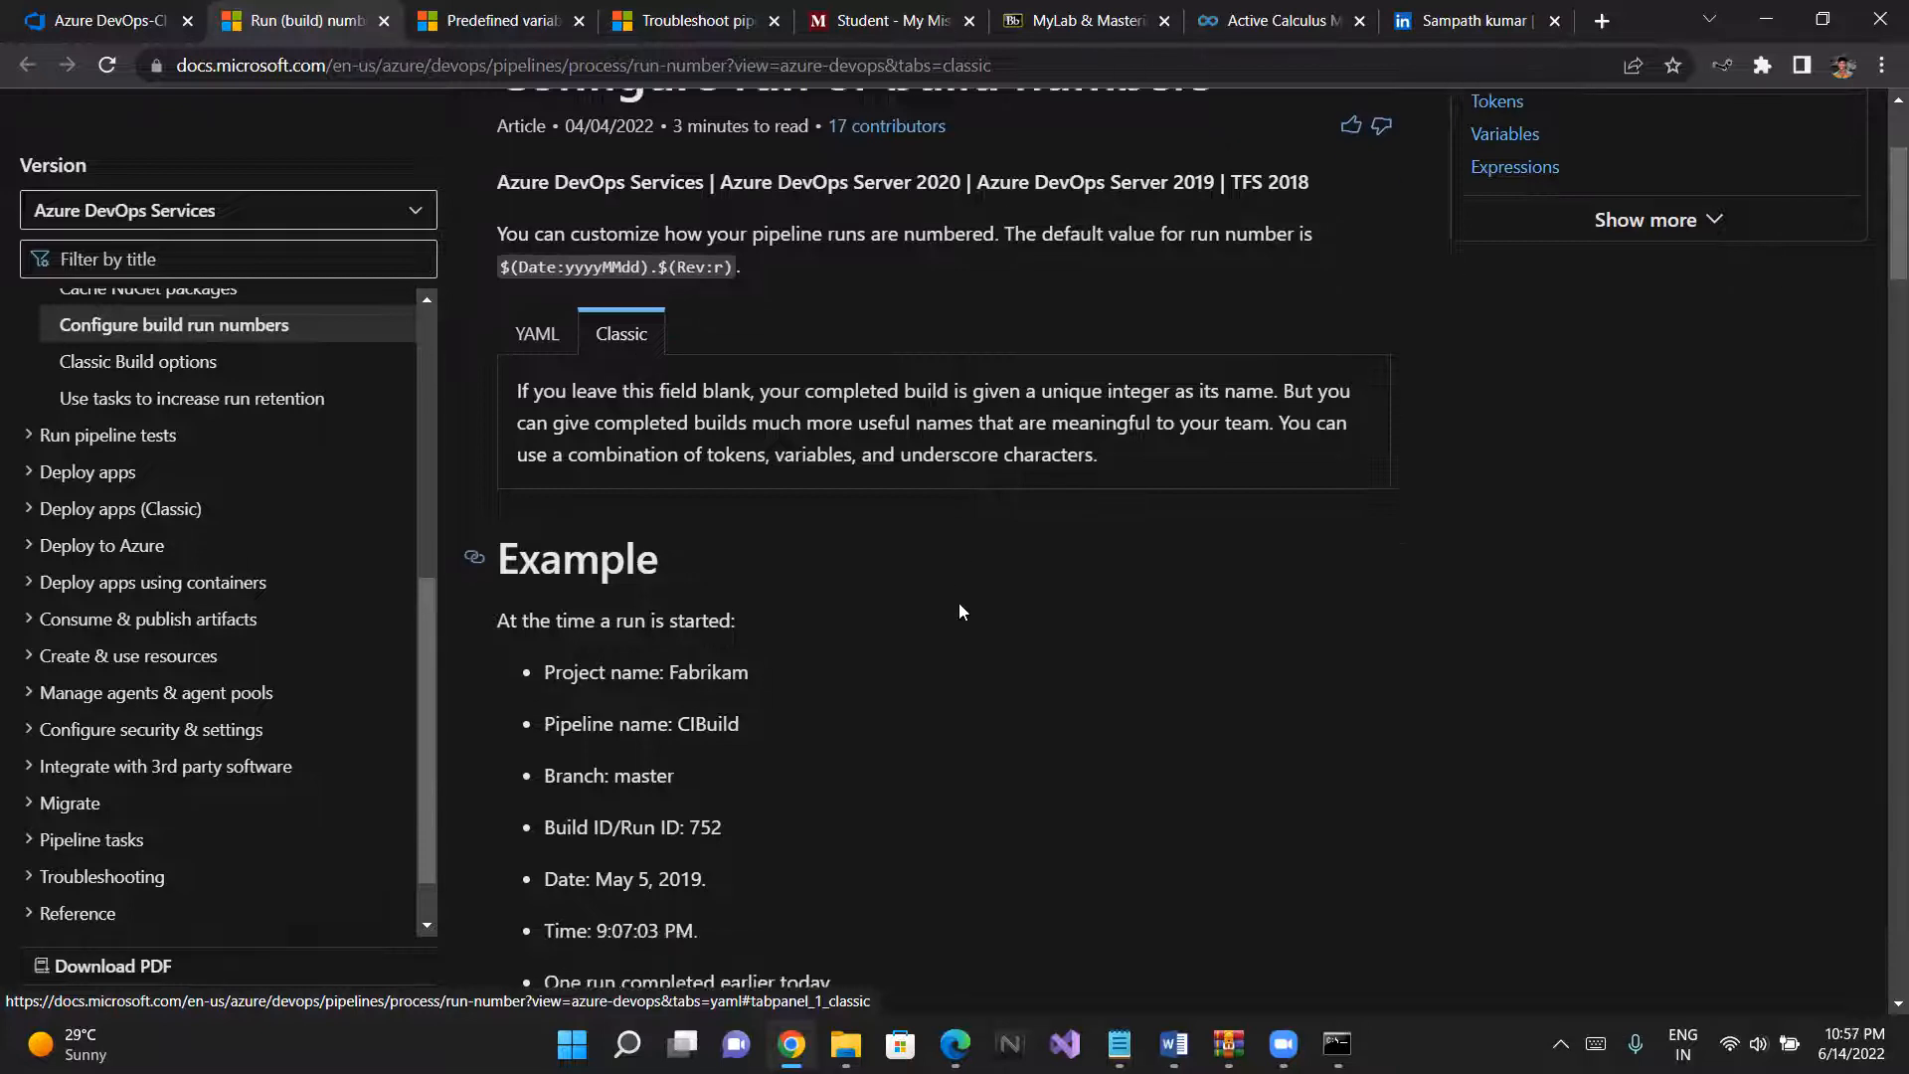
{"action": "scroll", "coordinate": [708, 762], "scroll_direction": "down", "scroll_amount": 1}
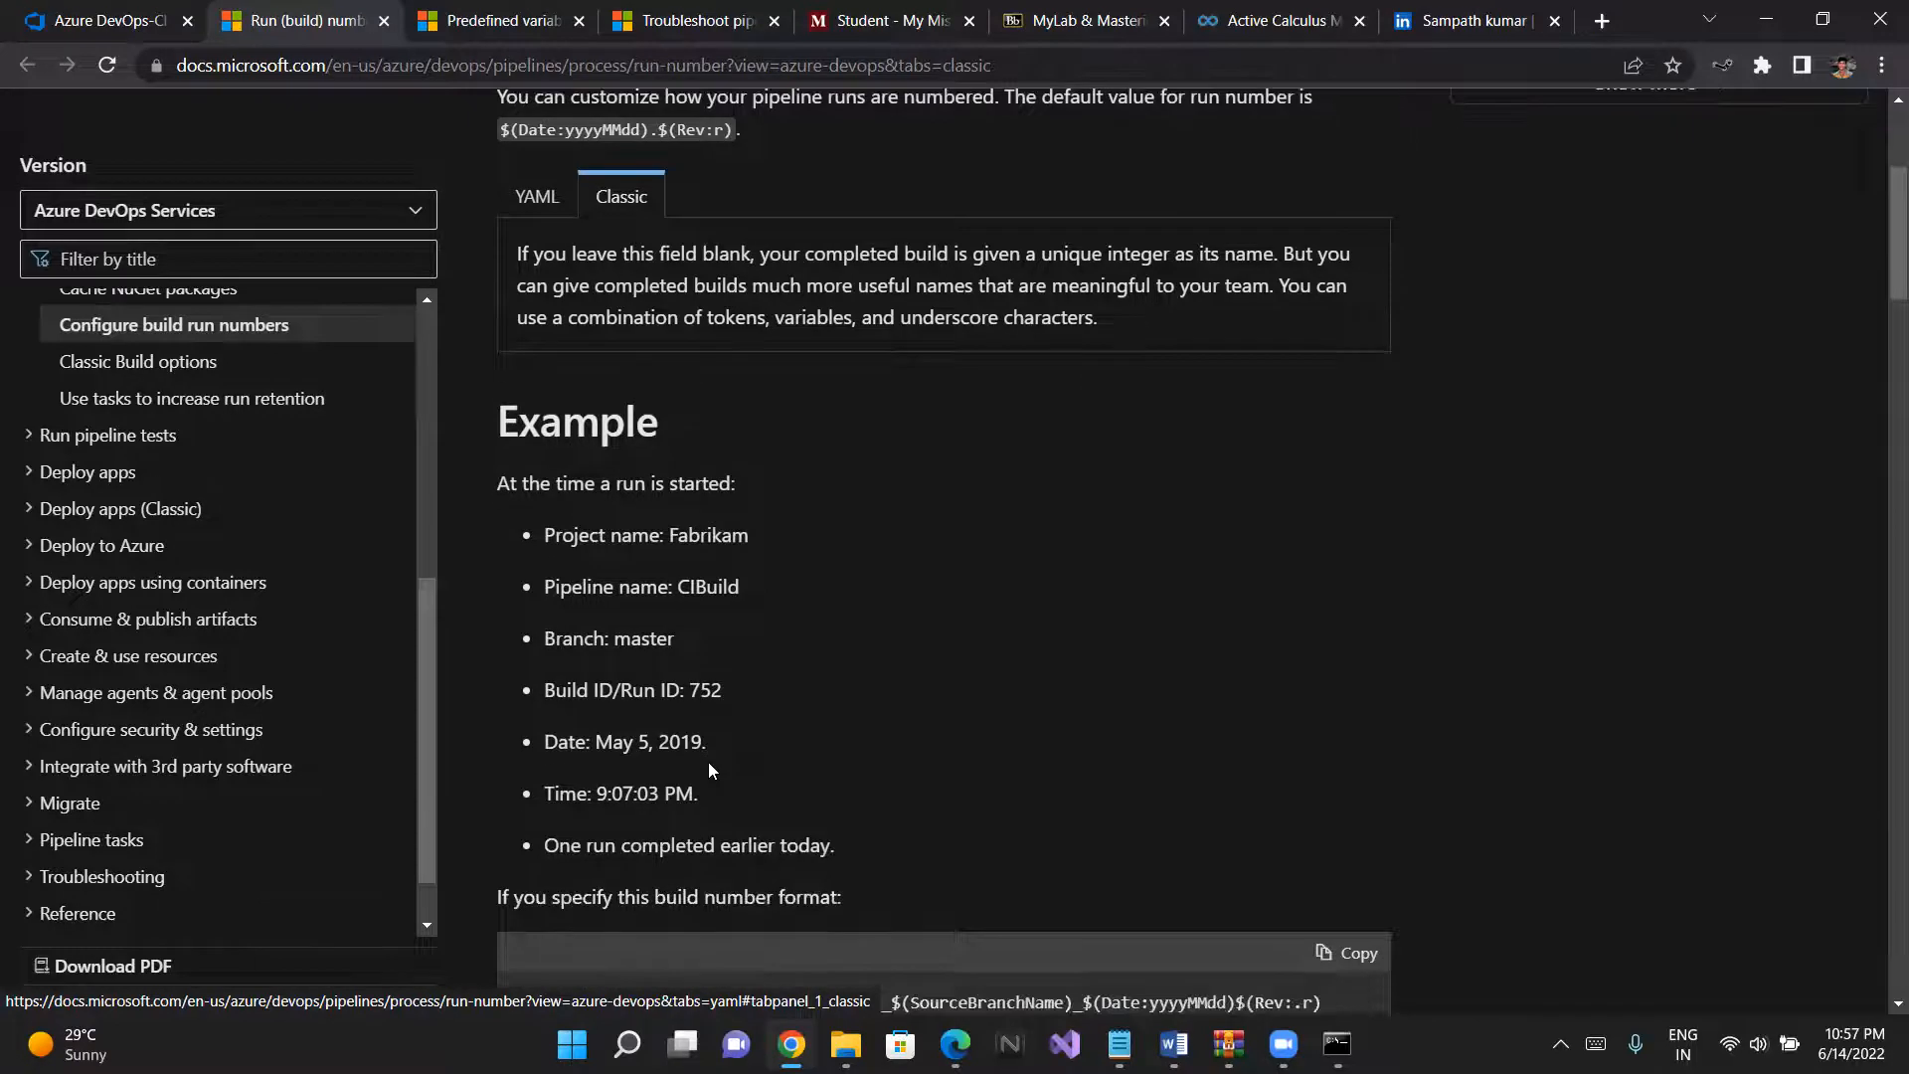
{"action": "scroll", "coordinate": [696, 686], "scroll_direction": "up", "scroll_amount": 1}
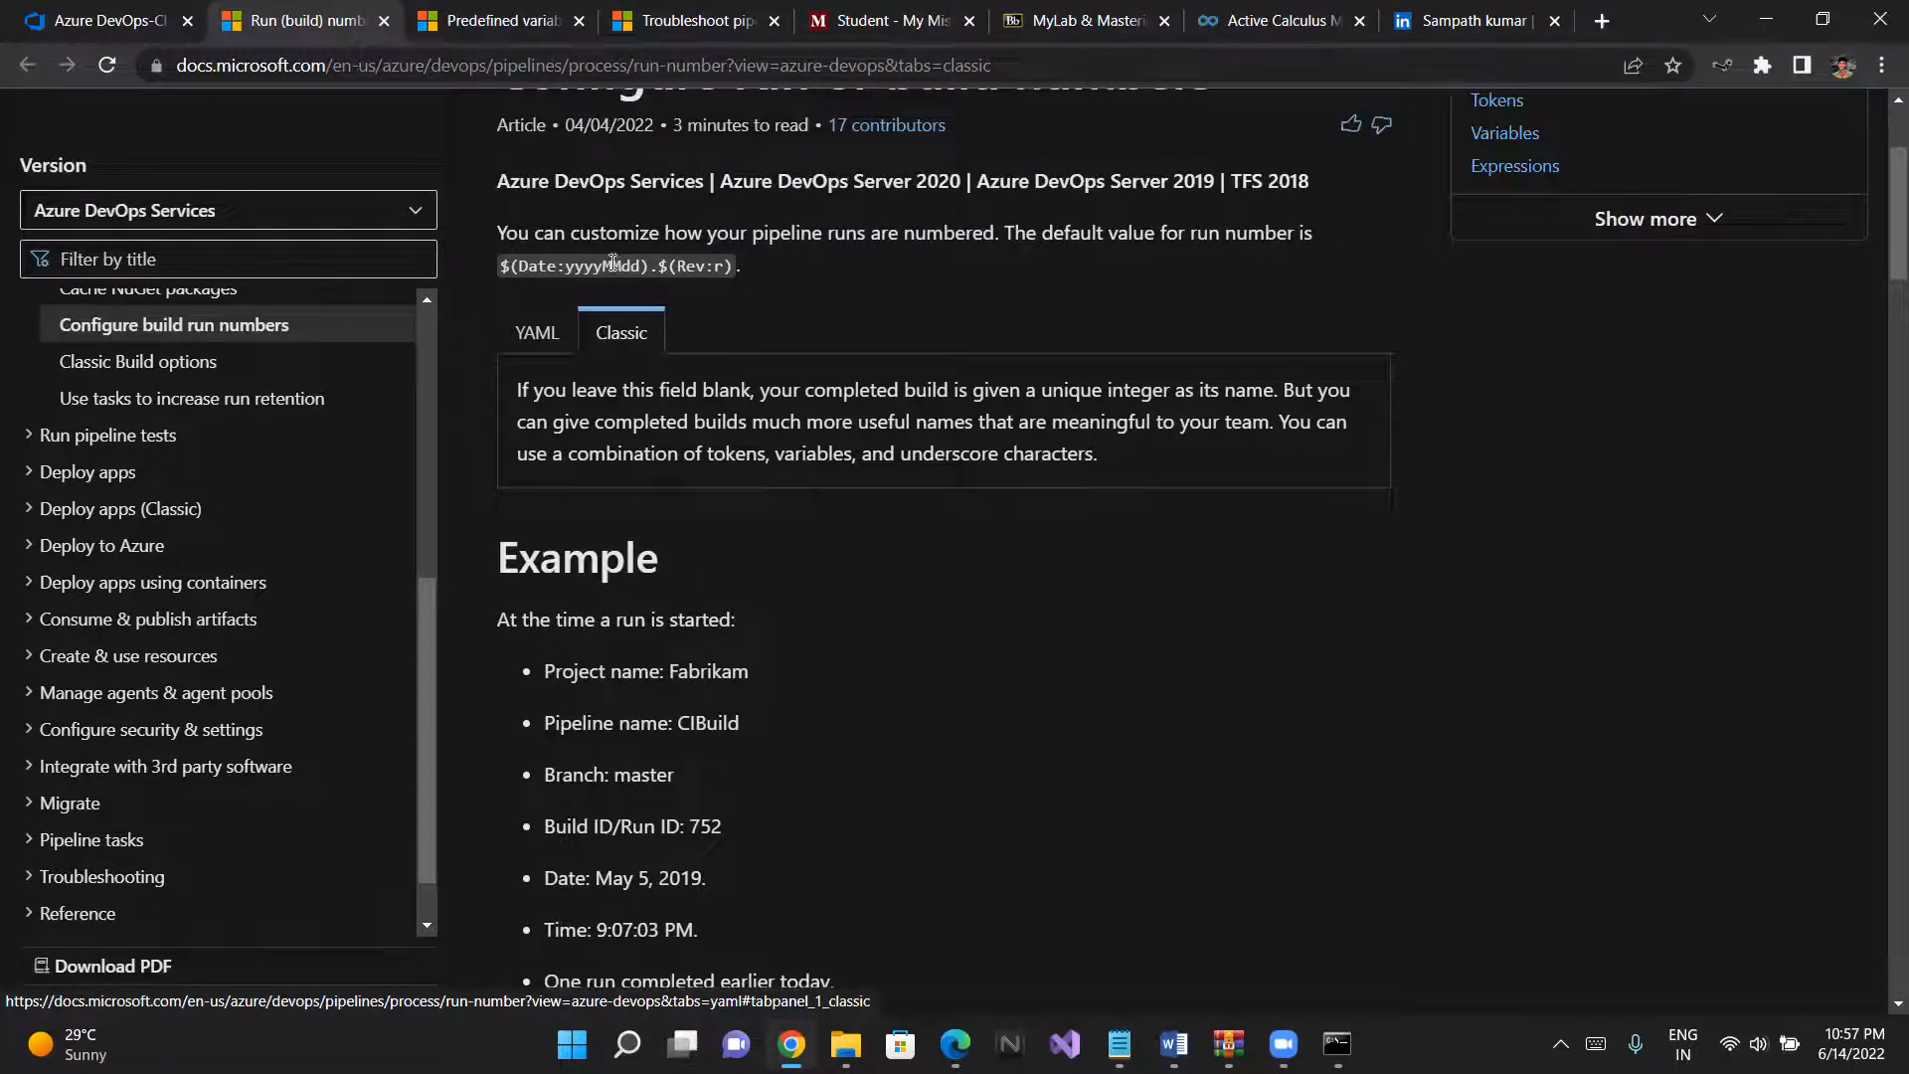
- Copy the default run number expression from the article and set the pipeline's build number format to $(Date:yyyyMMdd).$(Rev:r)
{"action": "left_click_drag", "start_coordinate": [743, 269], "coordinate": [492, 261]}
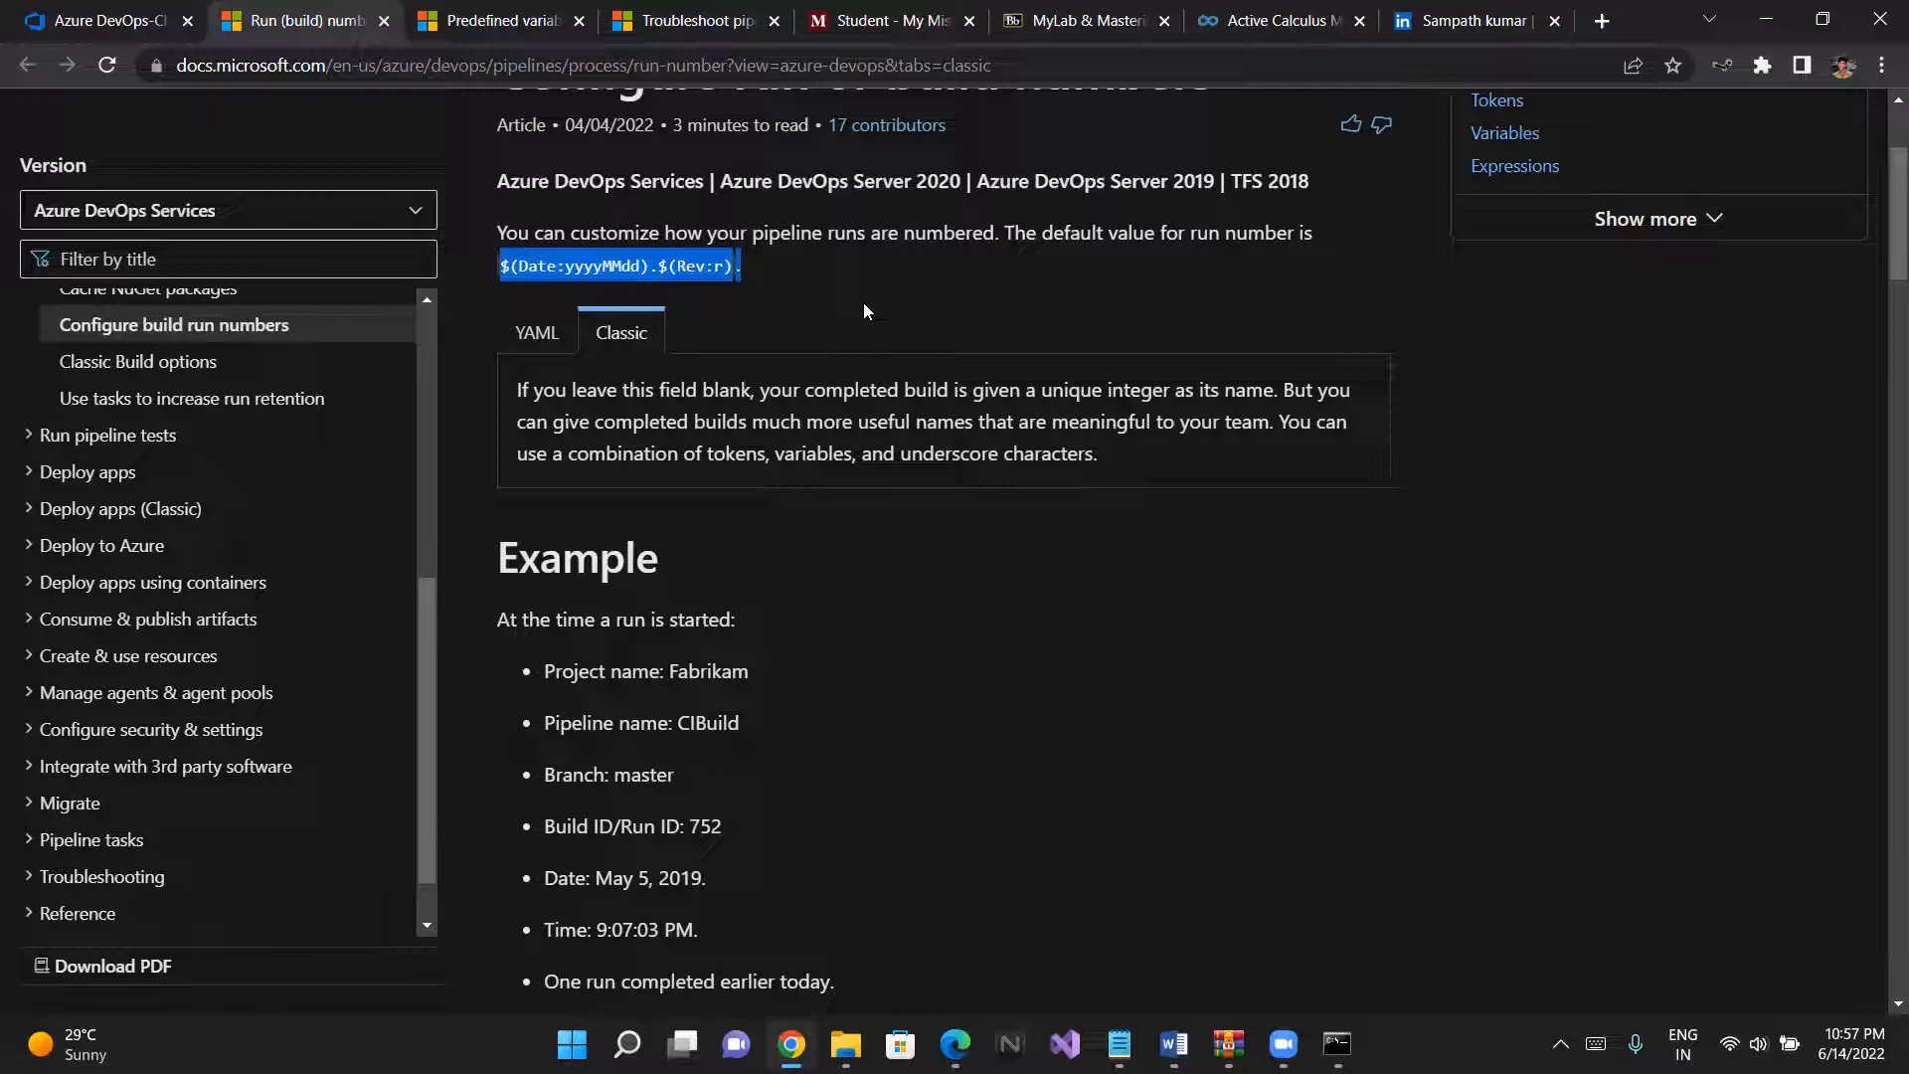
{"action": "left_click", "coordinate": [3, 8]}
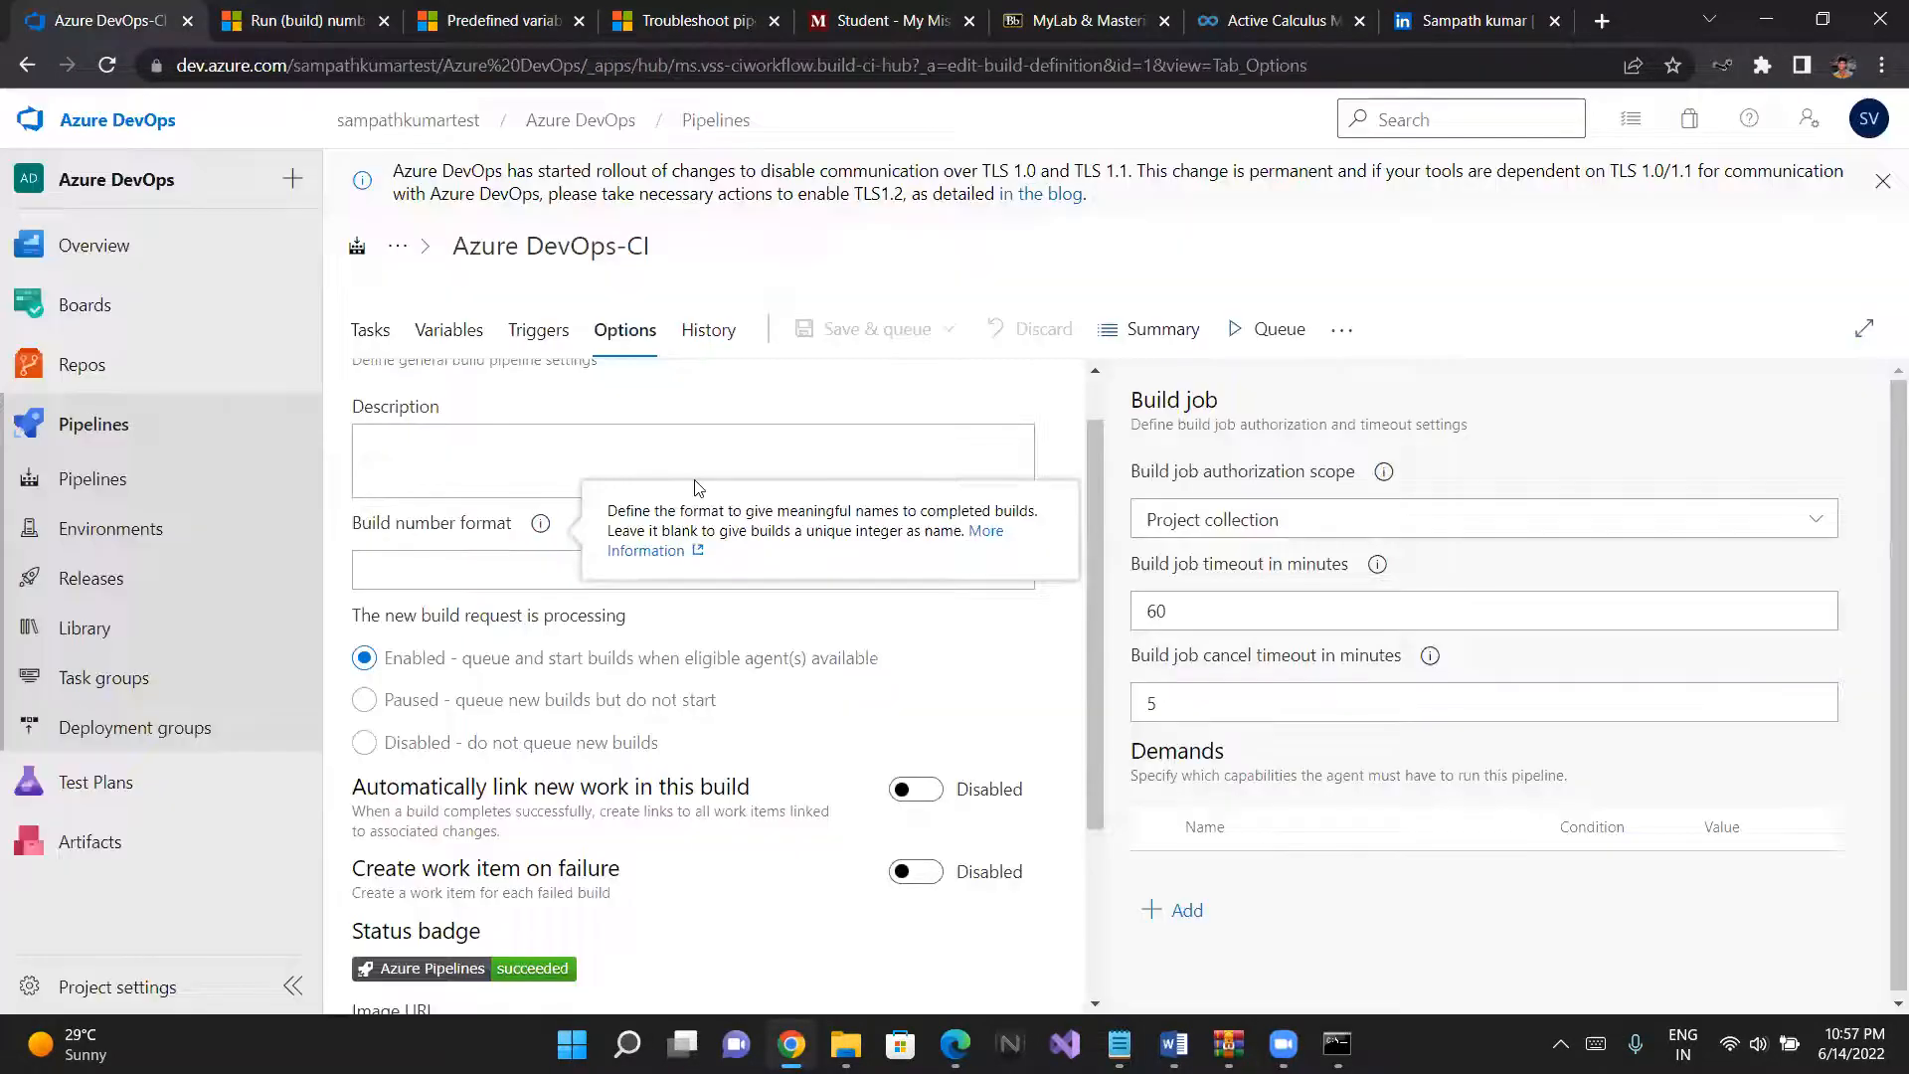
{"action": "left_click", "coordinate": [513, 572]}
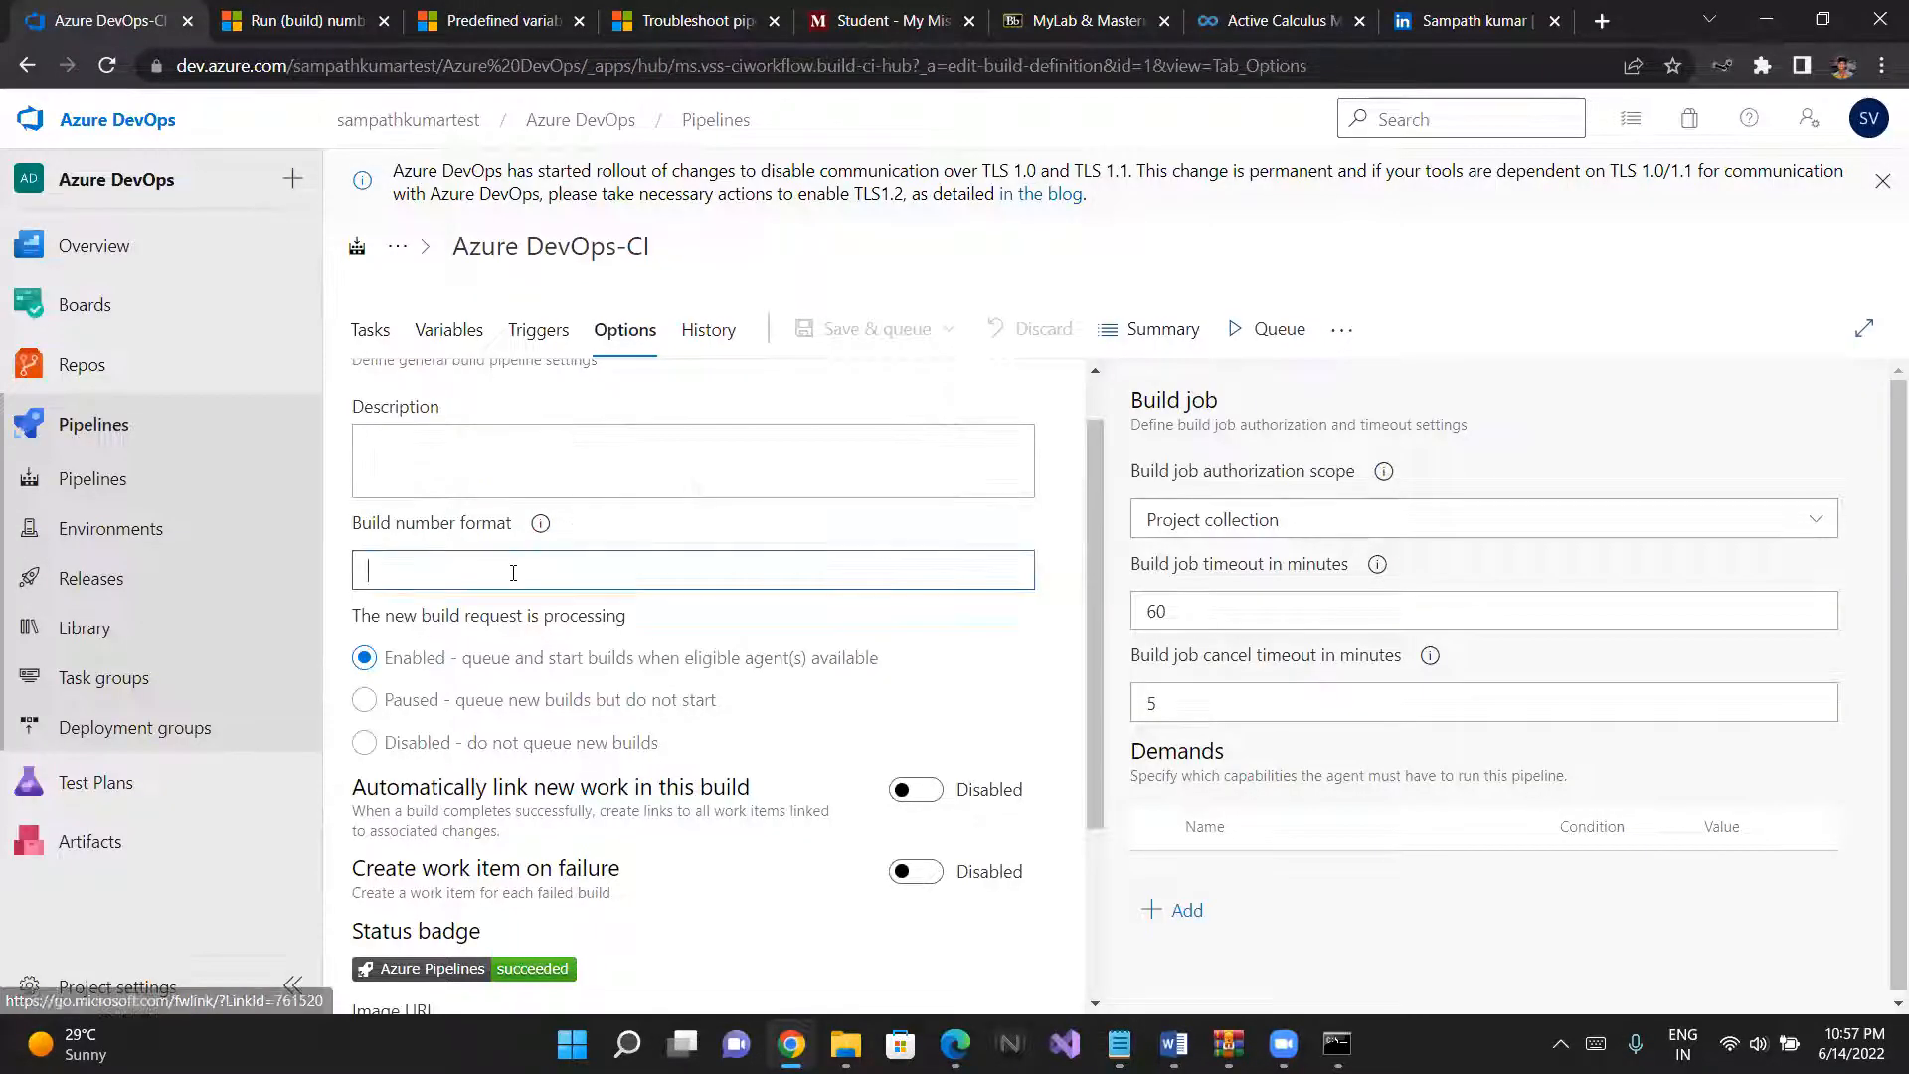
{"action": "type", "text": "$(Date:yyyyMMdd)$(Rev:r)"}
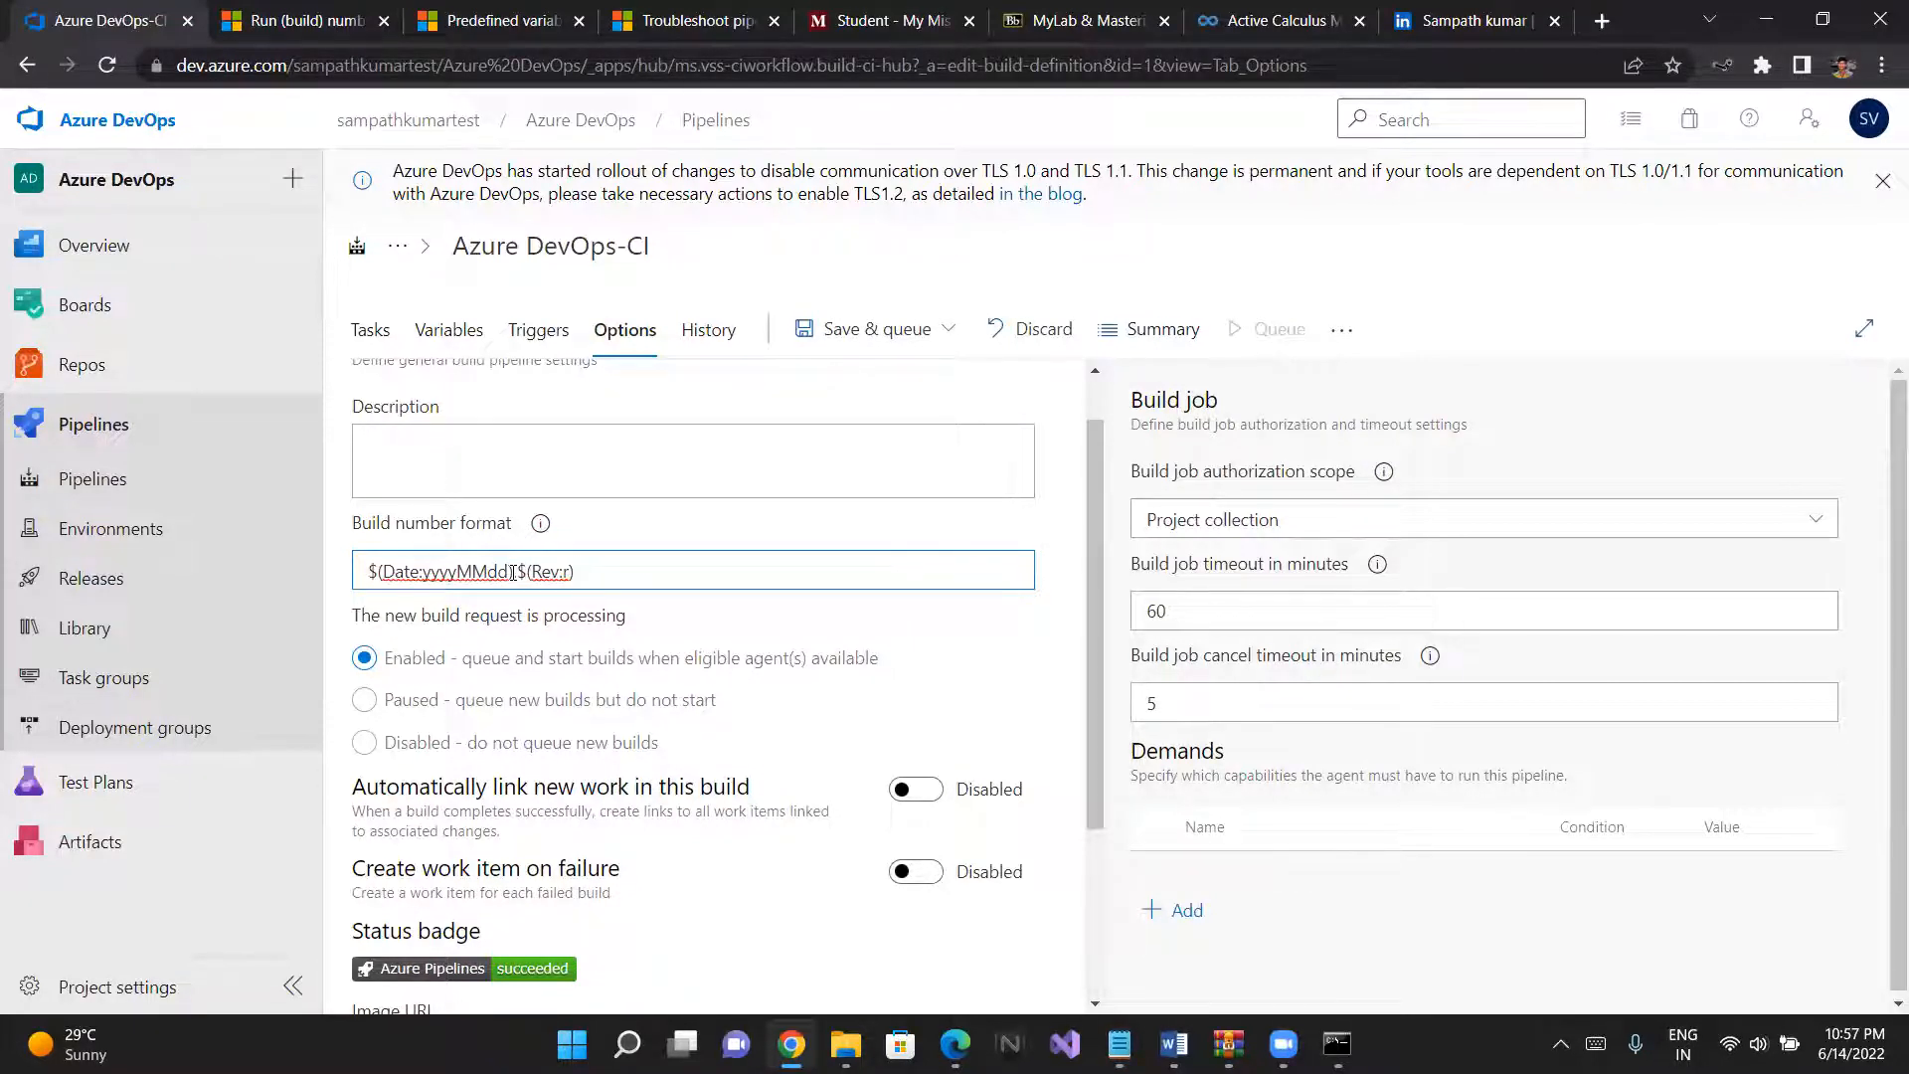
- Review the remaining build properties, including build request processing, automatic work linking, work item creation on failure and the status badge
{"action": "scroll", "coordinate": [513, 573], "scroll_direction": "down", "scroll_amount": 3}
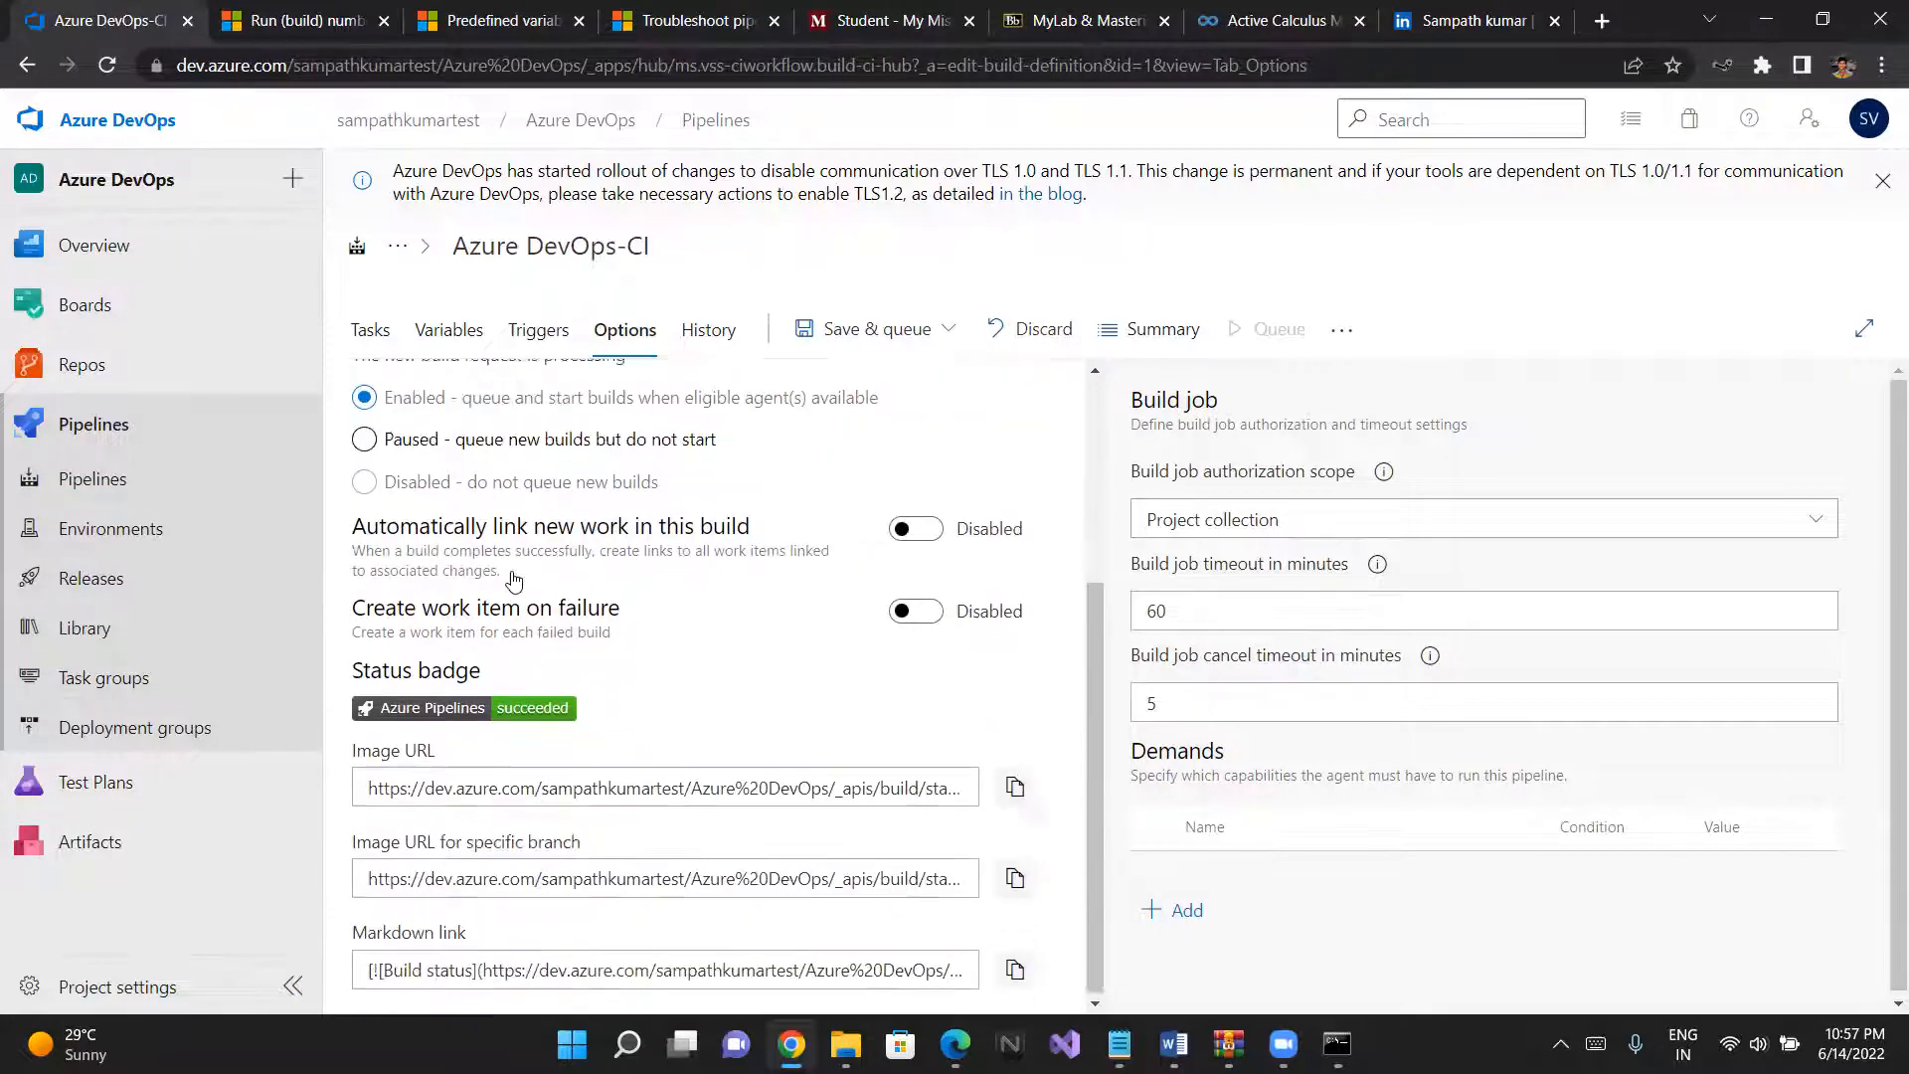
{"action": "scroll", "coordinate": [513, 580], "scroll_direction": "up", "scroll_amount": 3}
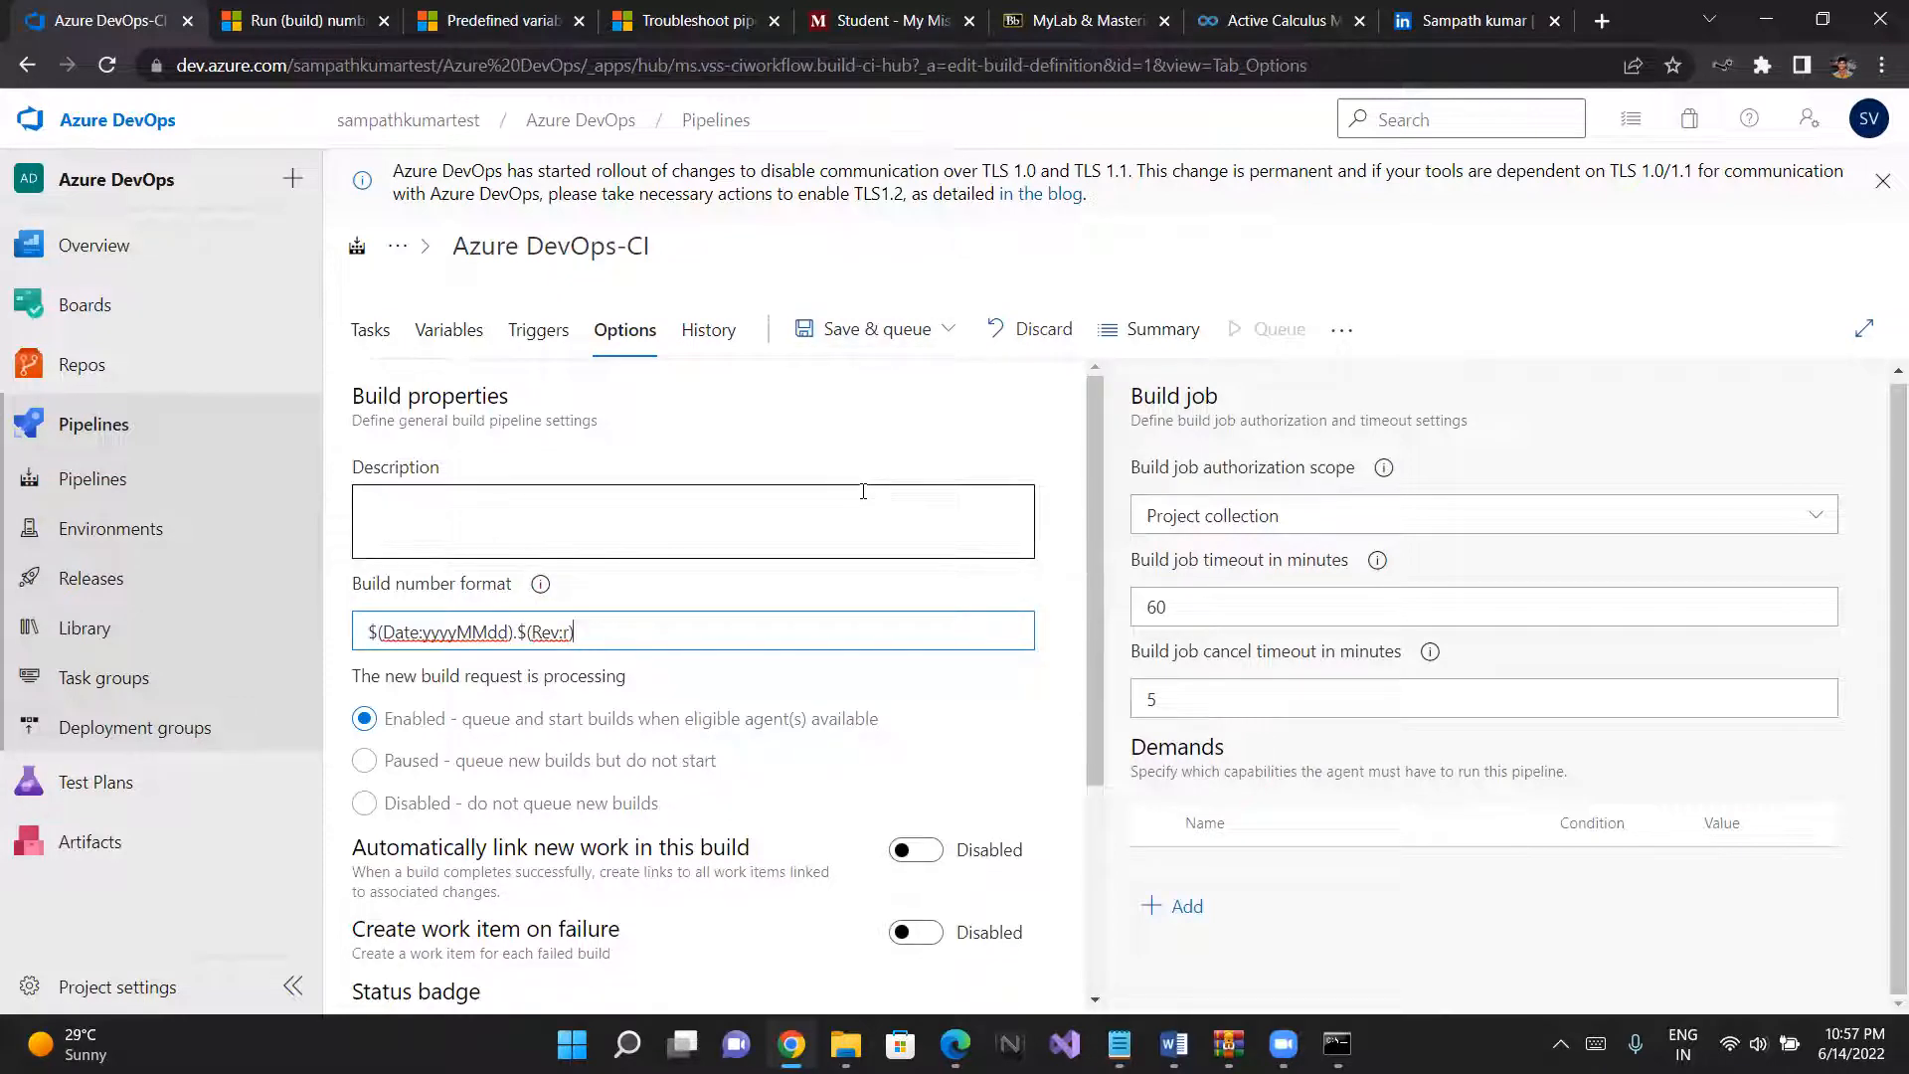
{"action": "scroll", "coordinate": [863, 492], "scroll_direction": "down", "scroll_amount": 2}
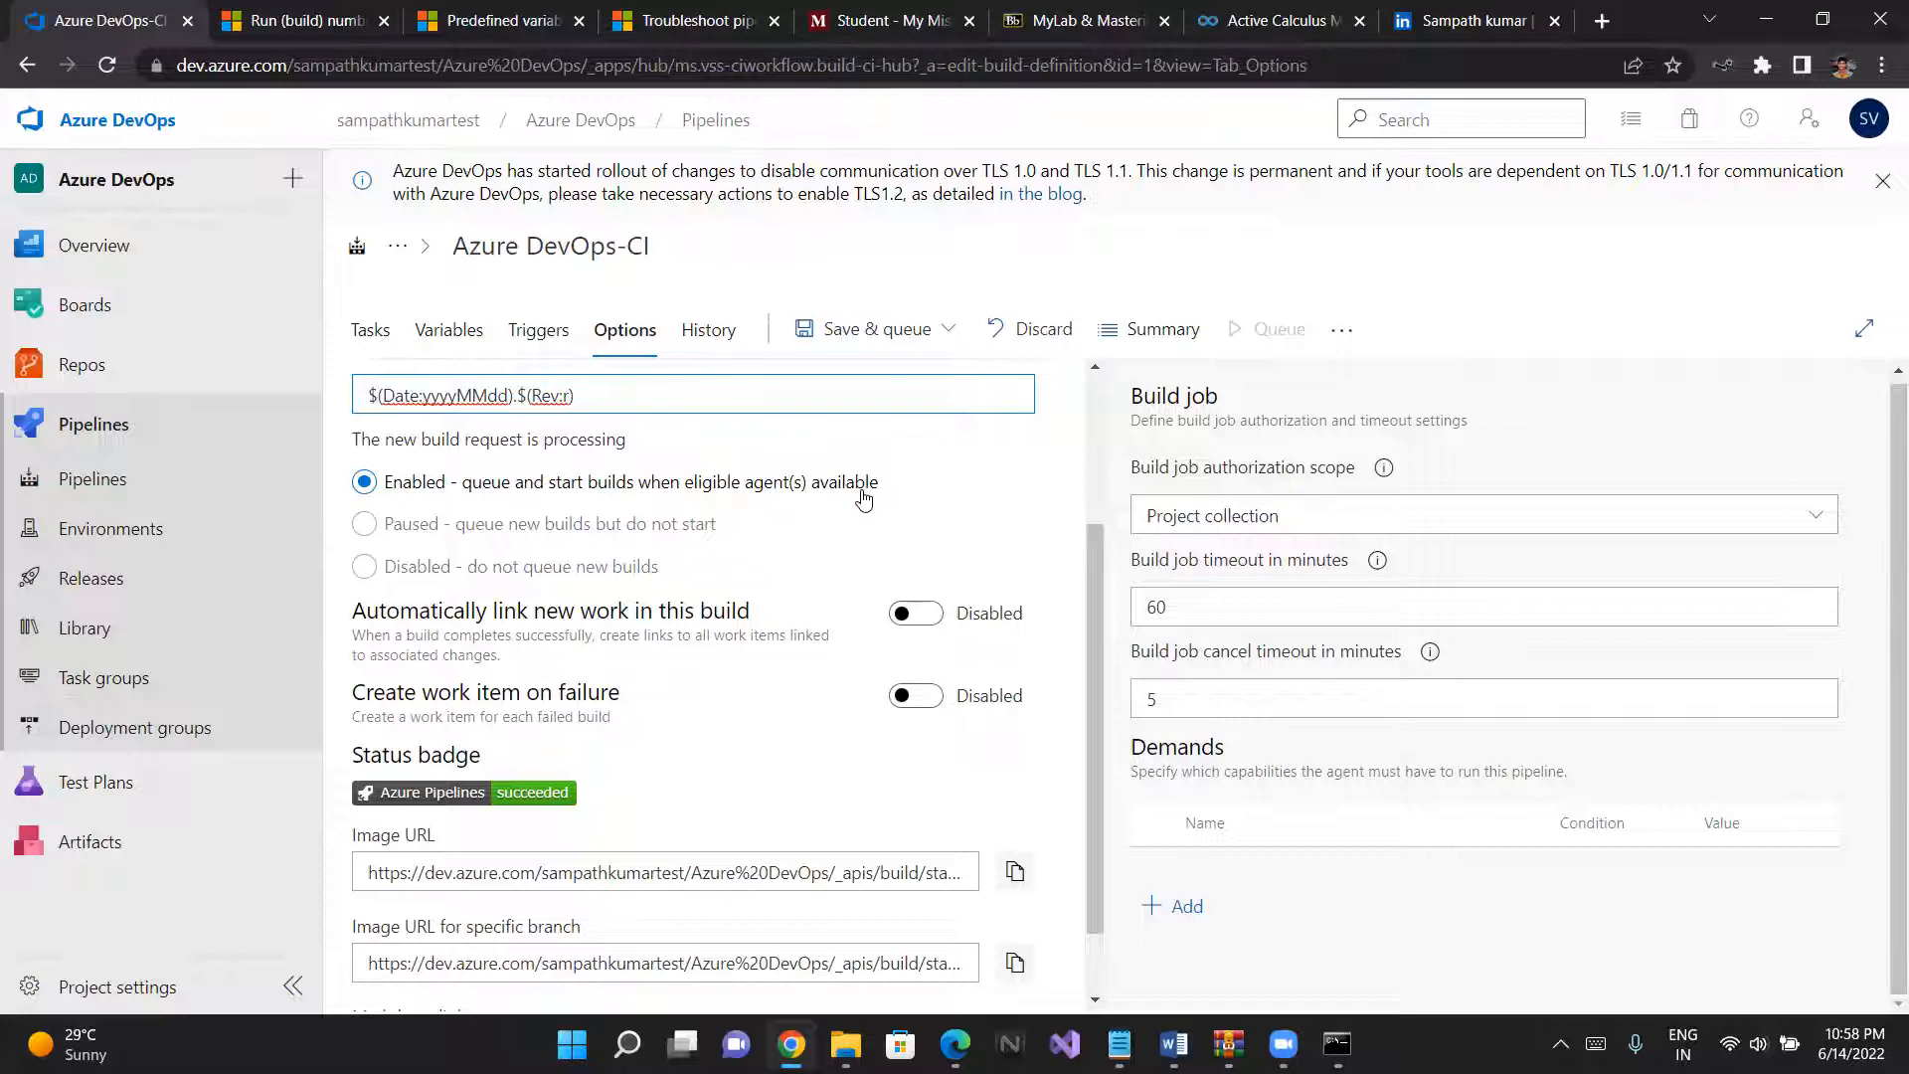
{"action": "scroll", "coordinate": [863, 499], "scroll_direction": "down", "scroll_amount": 1}
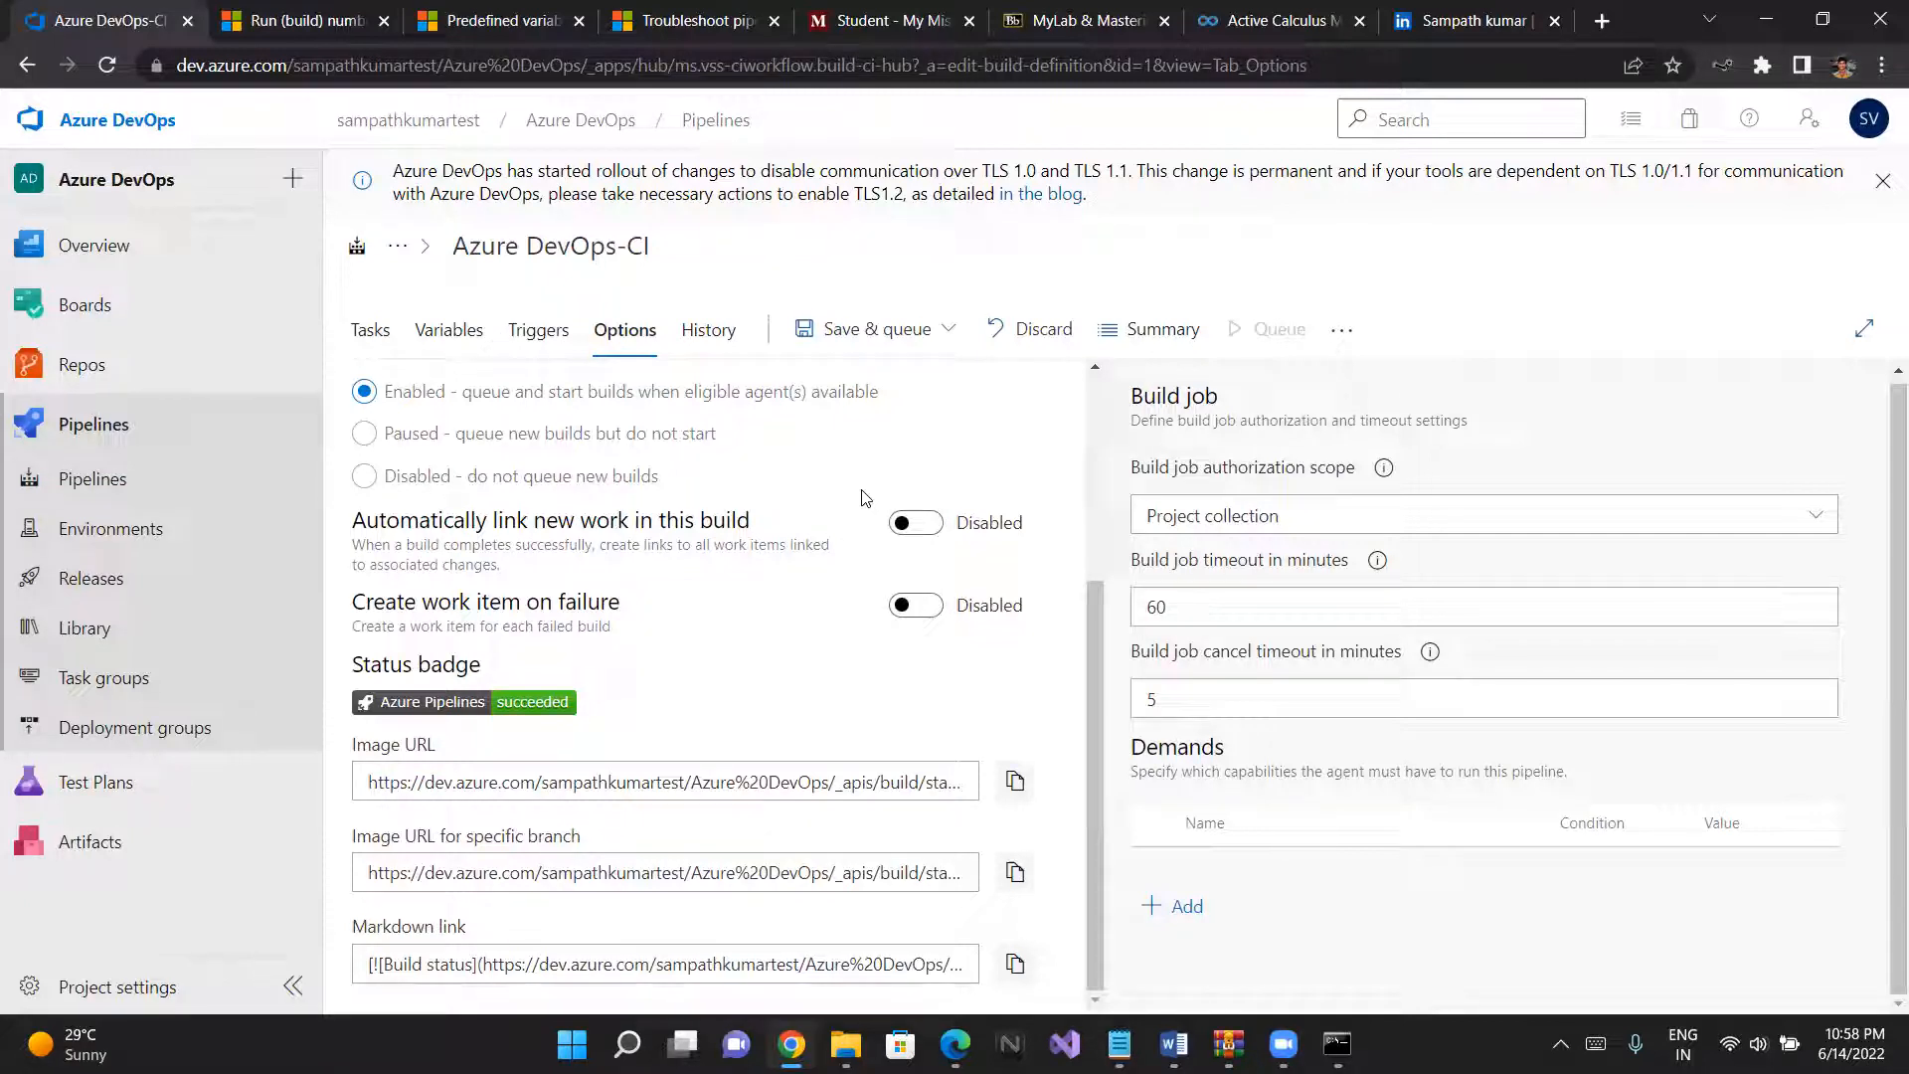
- Enable automatic linking of new work in this build and set its included branch to main
{"action": "left_click", "coordinate": [905, 523]}
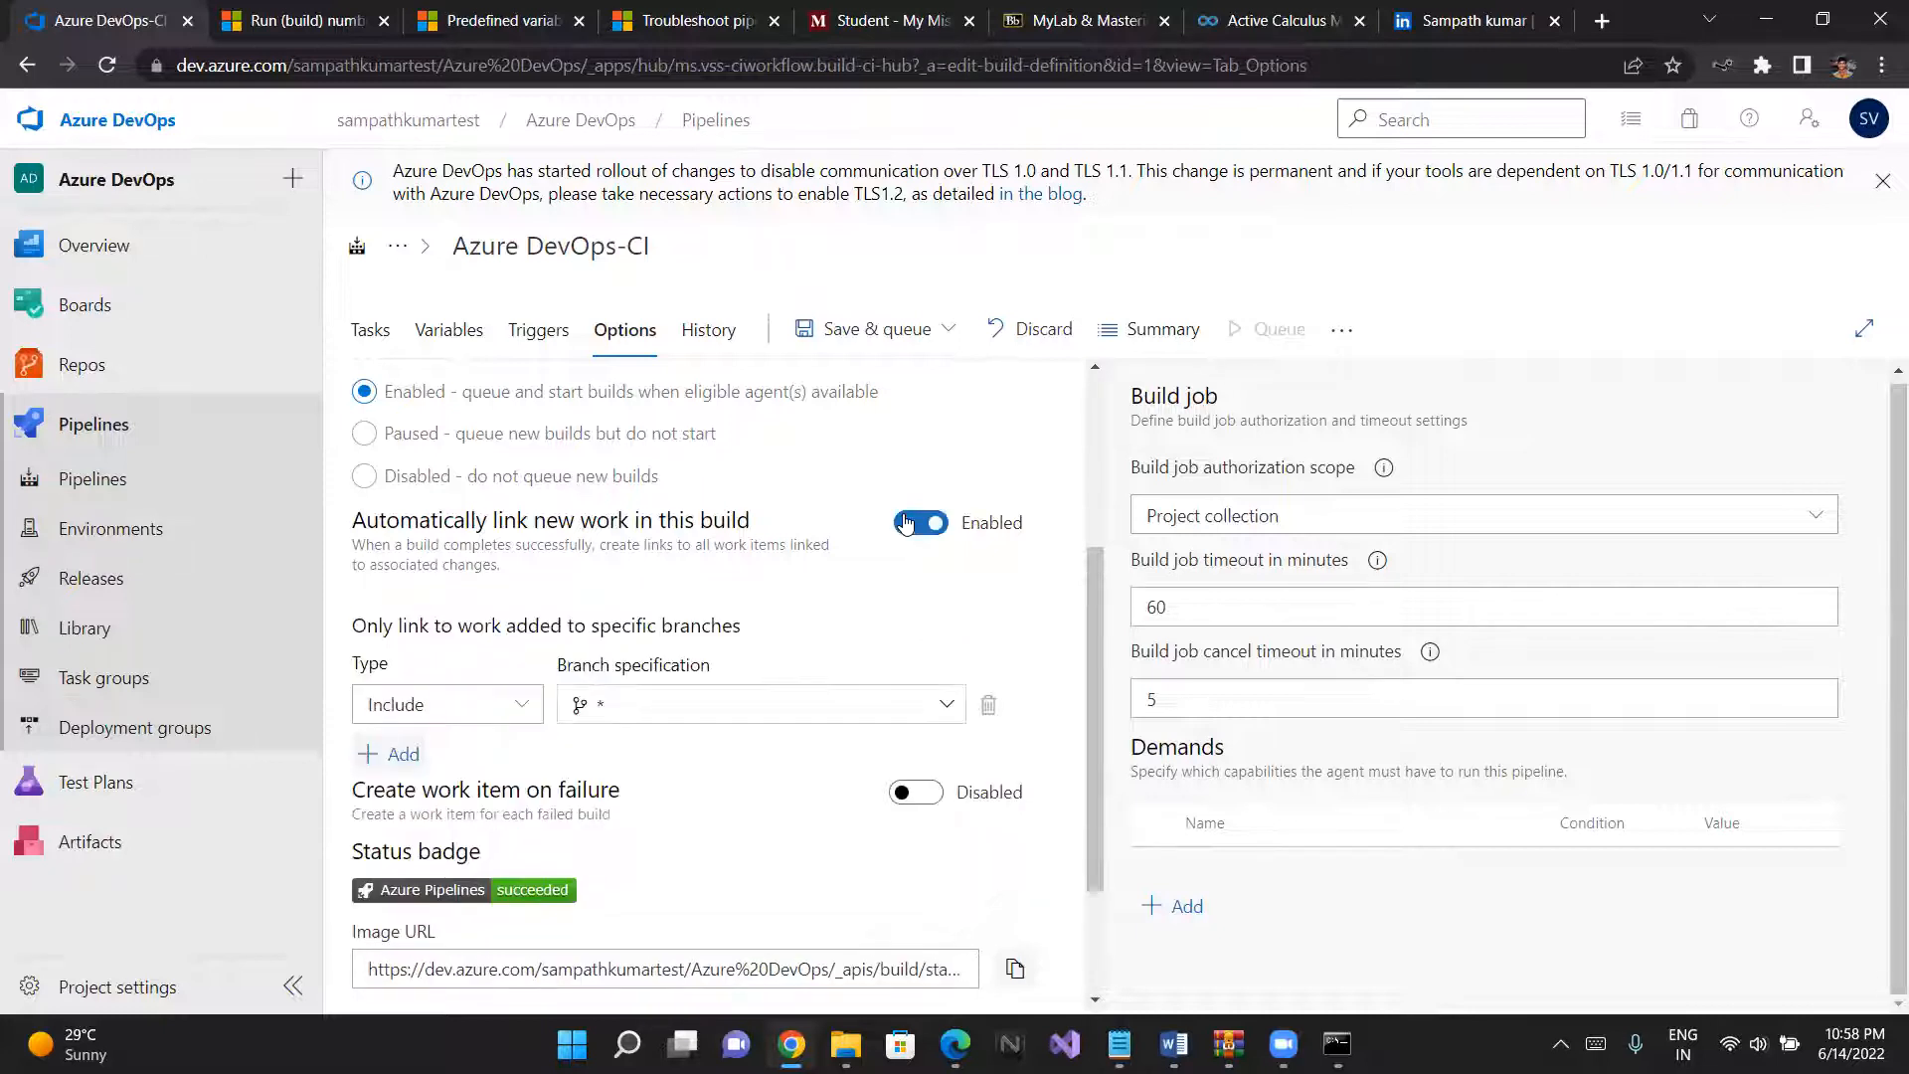
{"action": "left_click", "coordinate": [877, 704]}
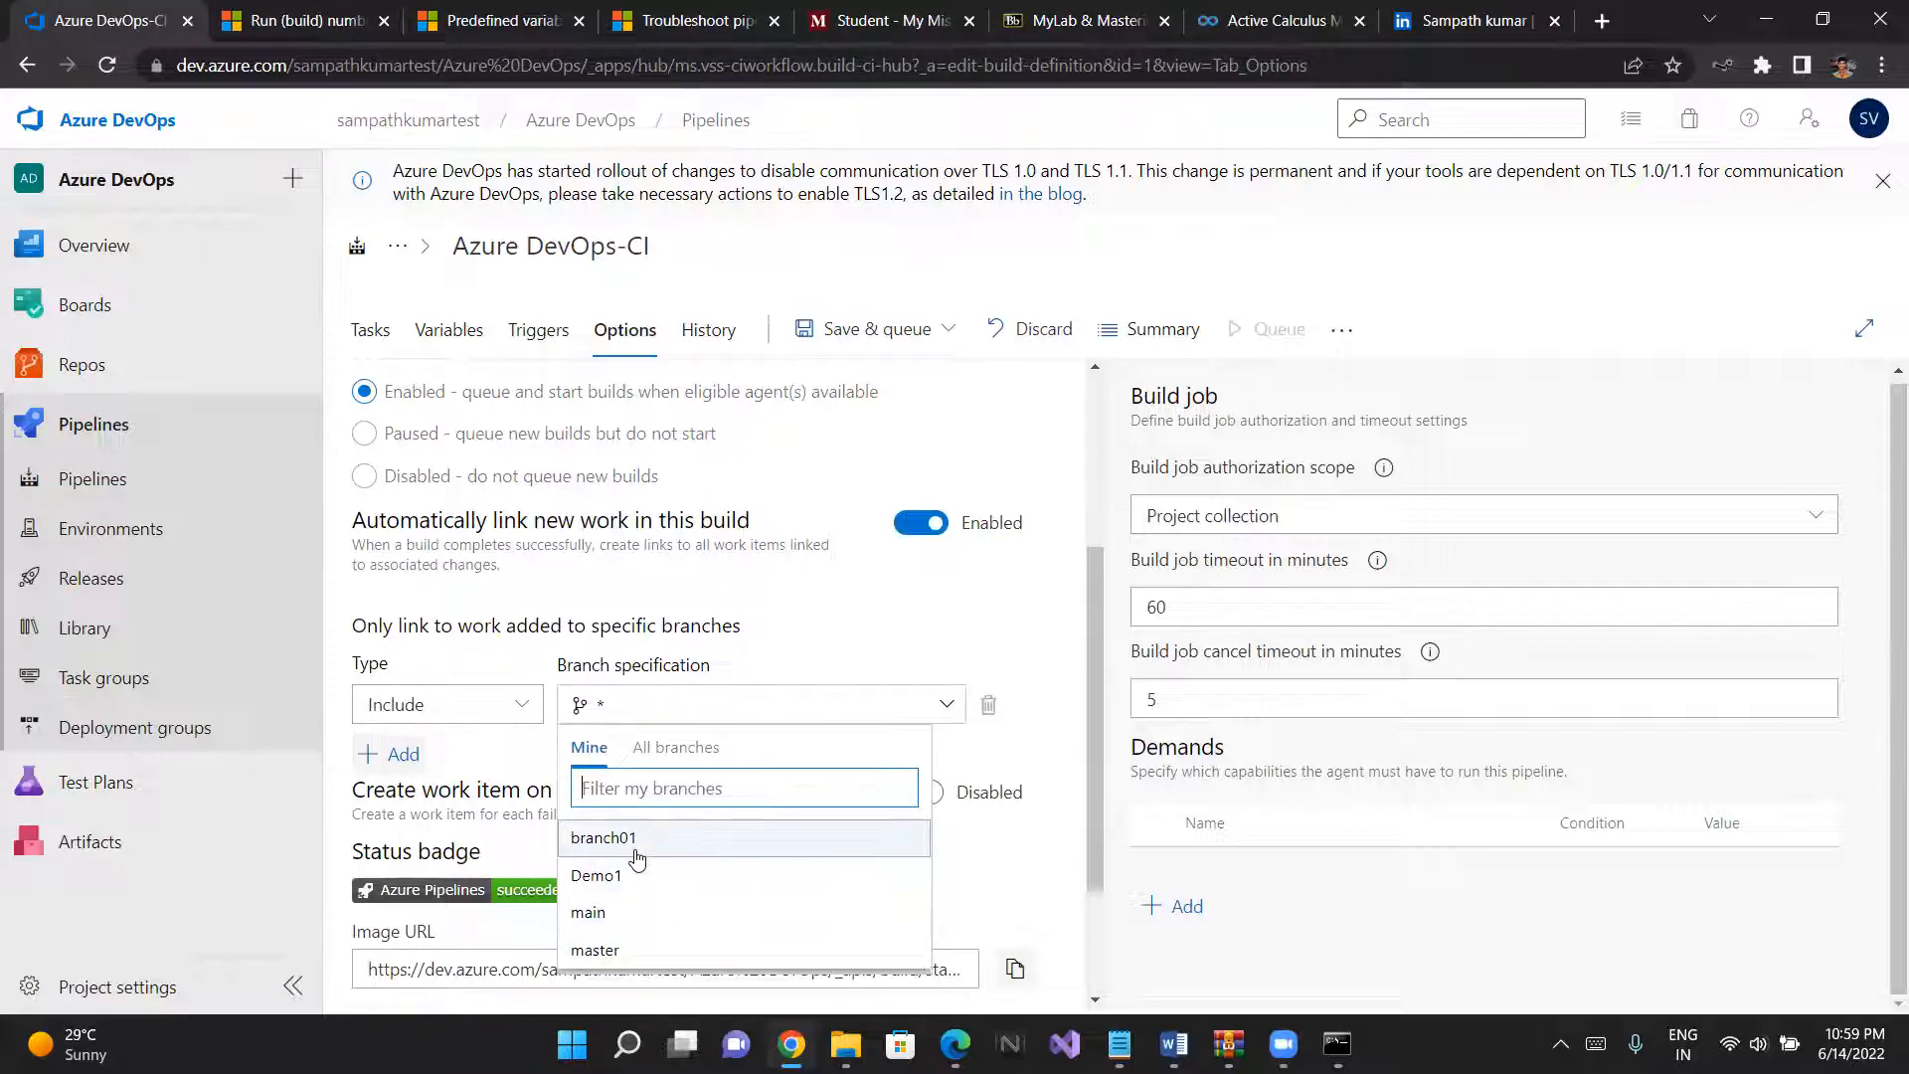
{"action": "left_click", "coordinate": [624, 908]}
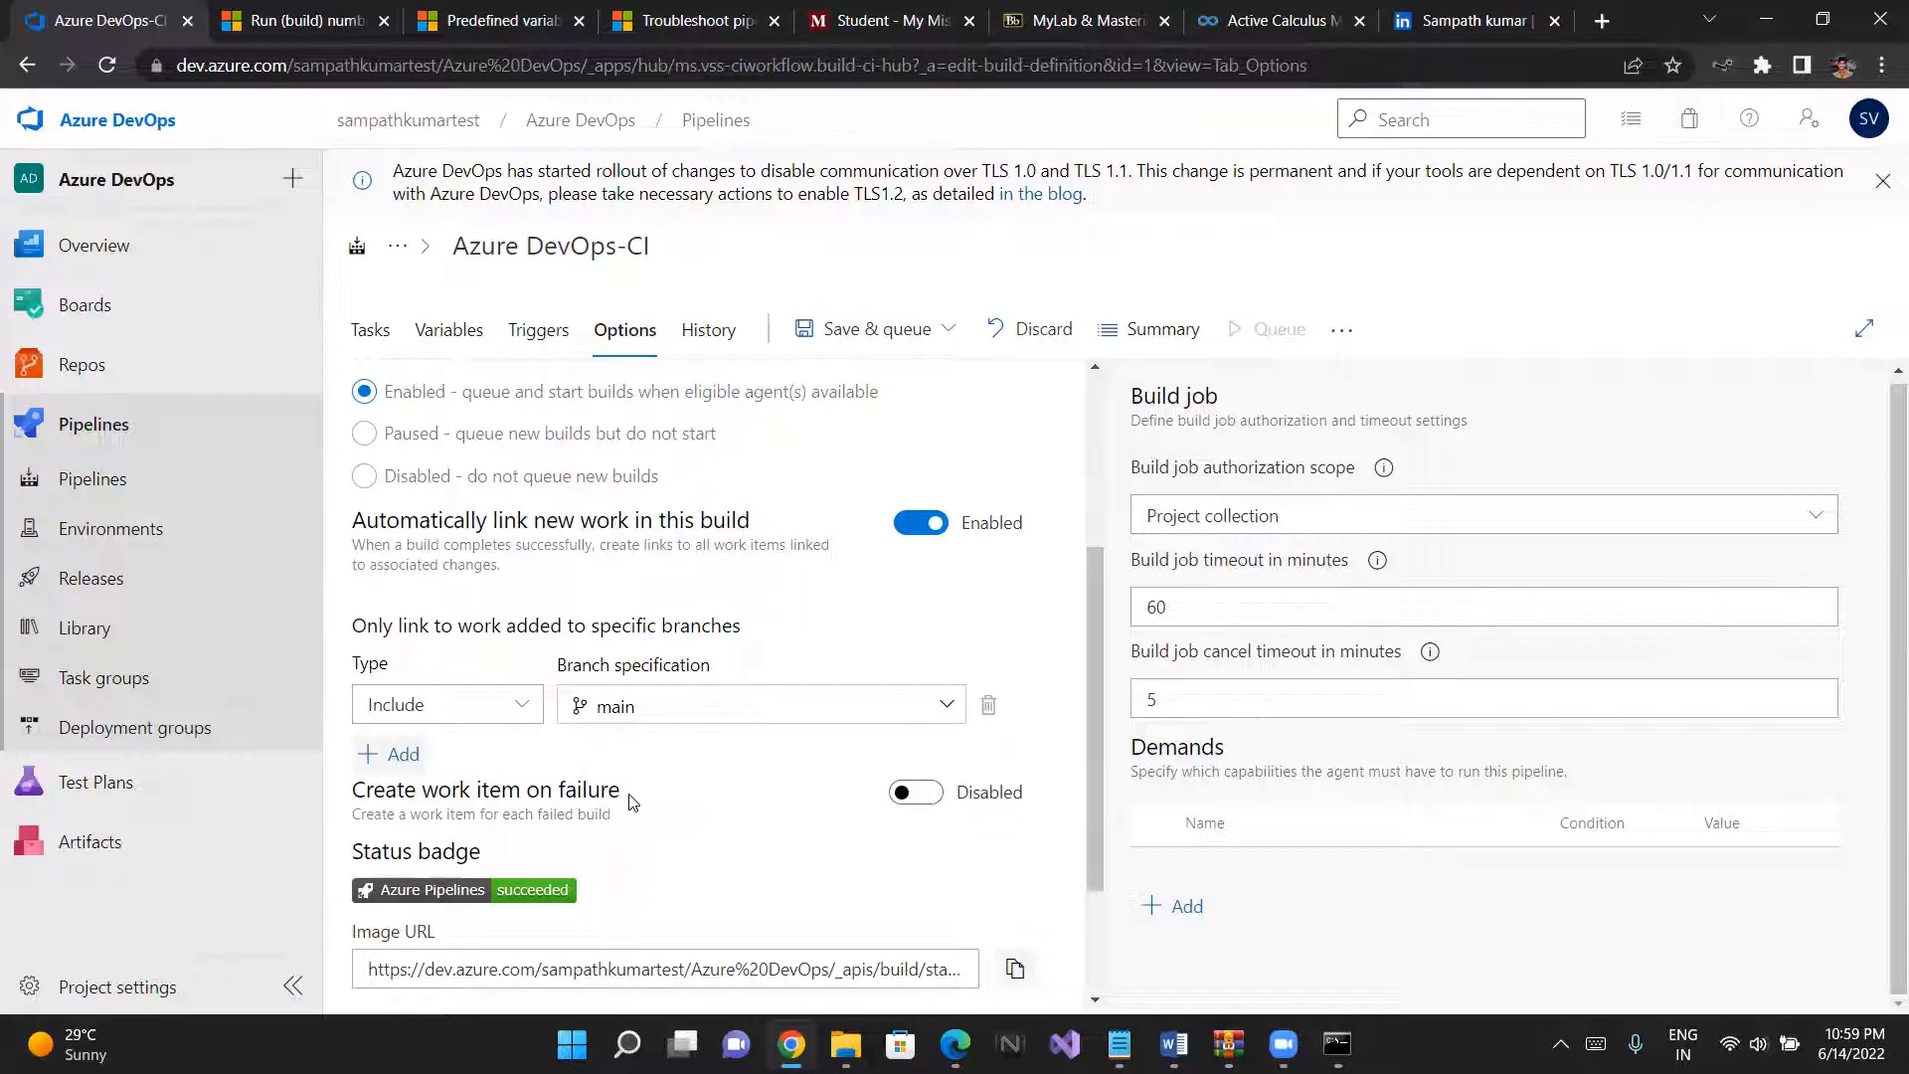
- Enable work item creation on failure and review its type, requestor assignment and additional field settings
{"action": "scroll", "coordinate": [633, 802], "scroll_direction": "down", "scroll_amount": 1}
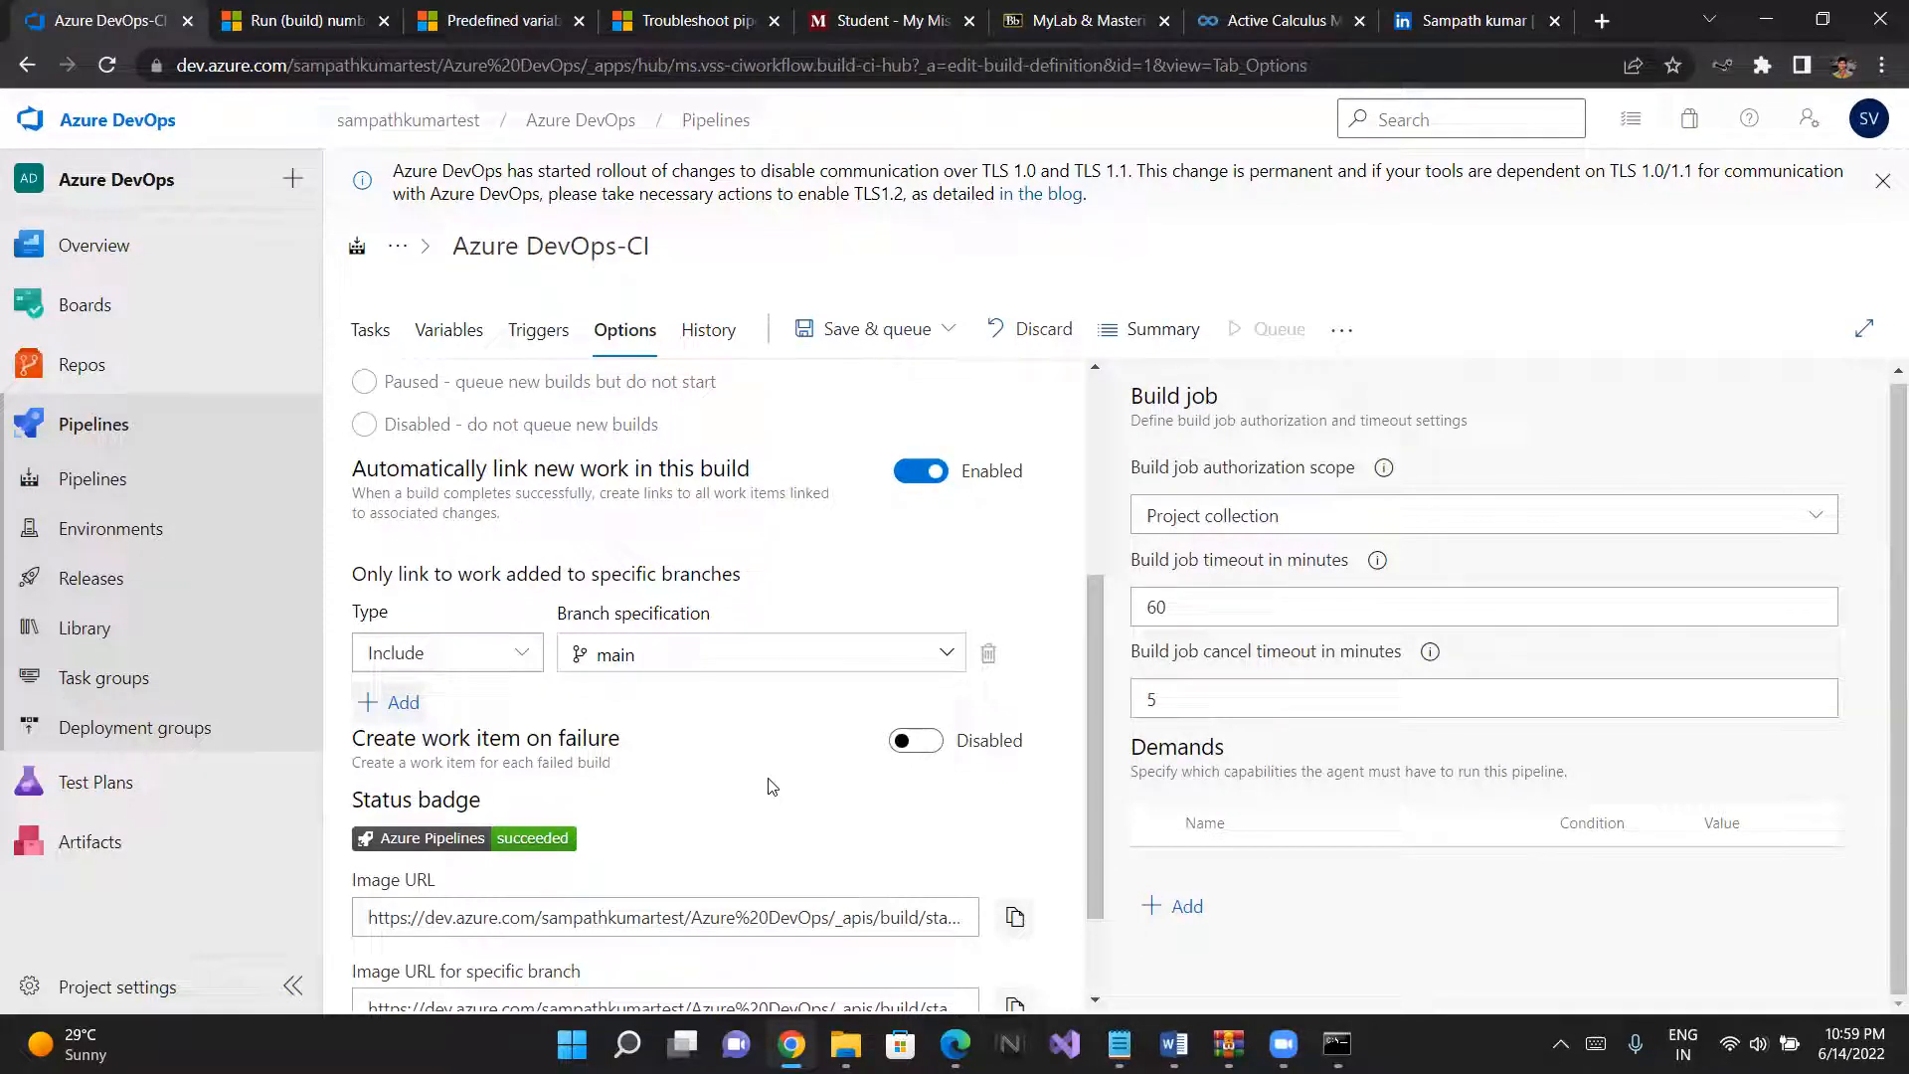
{"action": "left_click", "coordinate": [907, 741]}
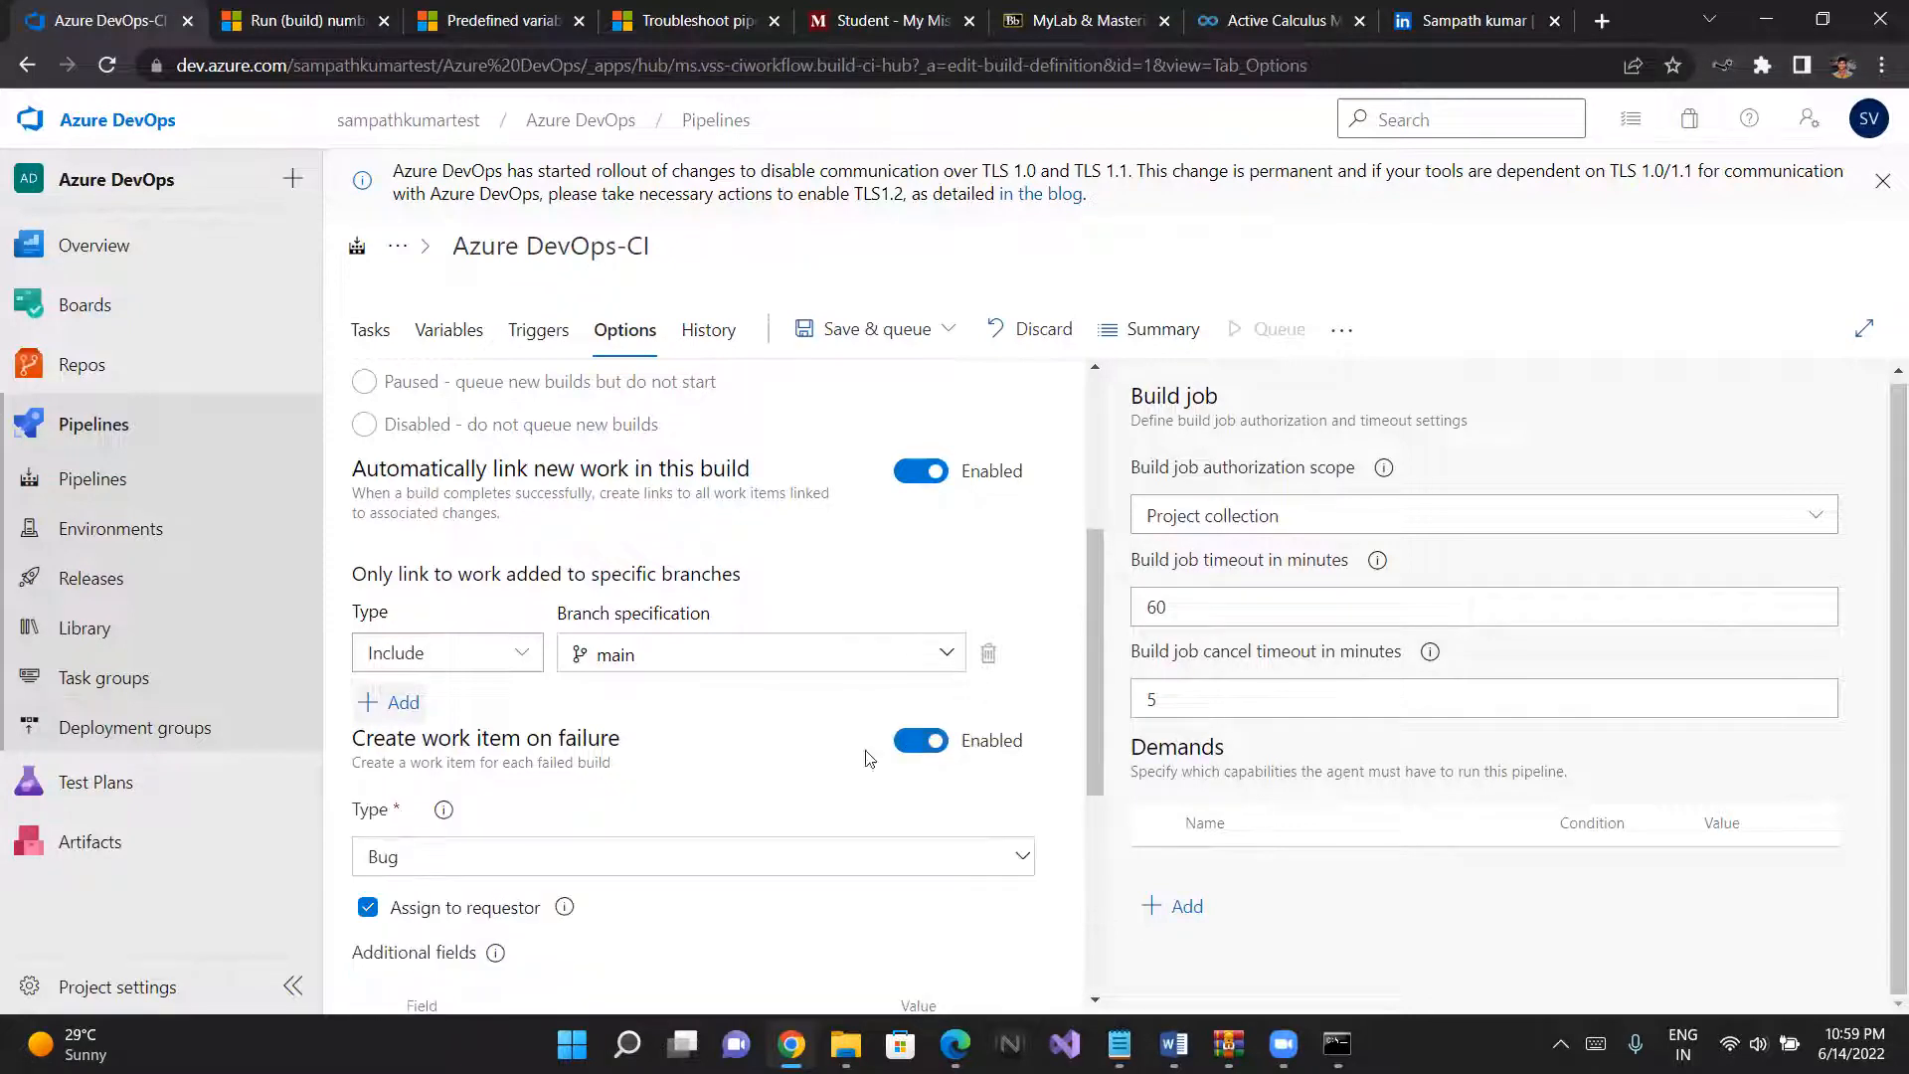
{"action": "scroll", "coordinate": [784, 767], "scroll_direction": "down", "scroll_amount": 1}
{"action": "scroll", "coordinate": [712, 759], "scroll_direction": "down", "scroll_amount": 1}
{"action": "scroll", "coordinate": [712, 761], "scroll_direction": "down", "scroll_amount": 1}
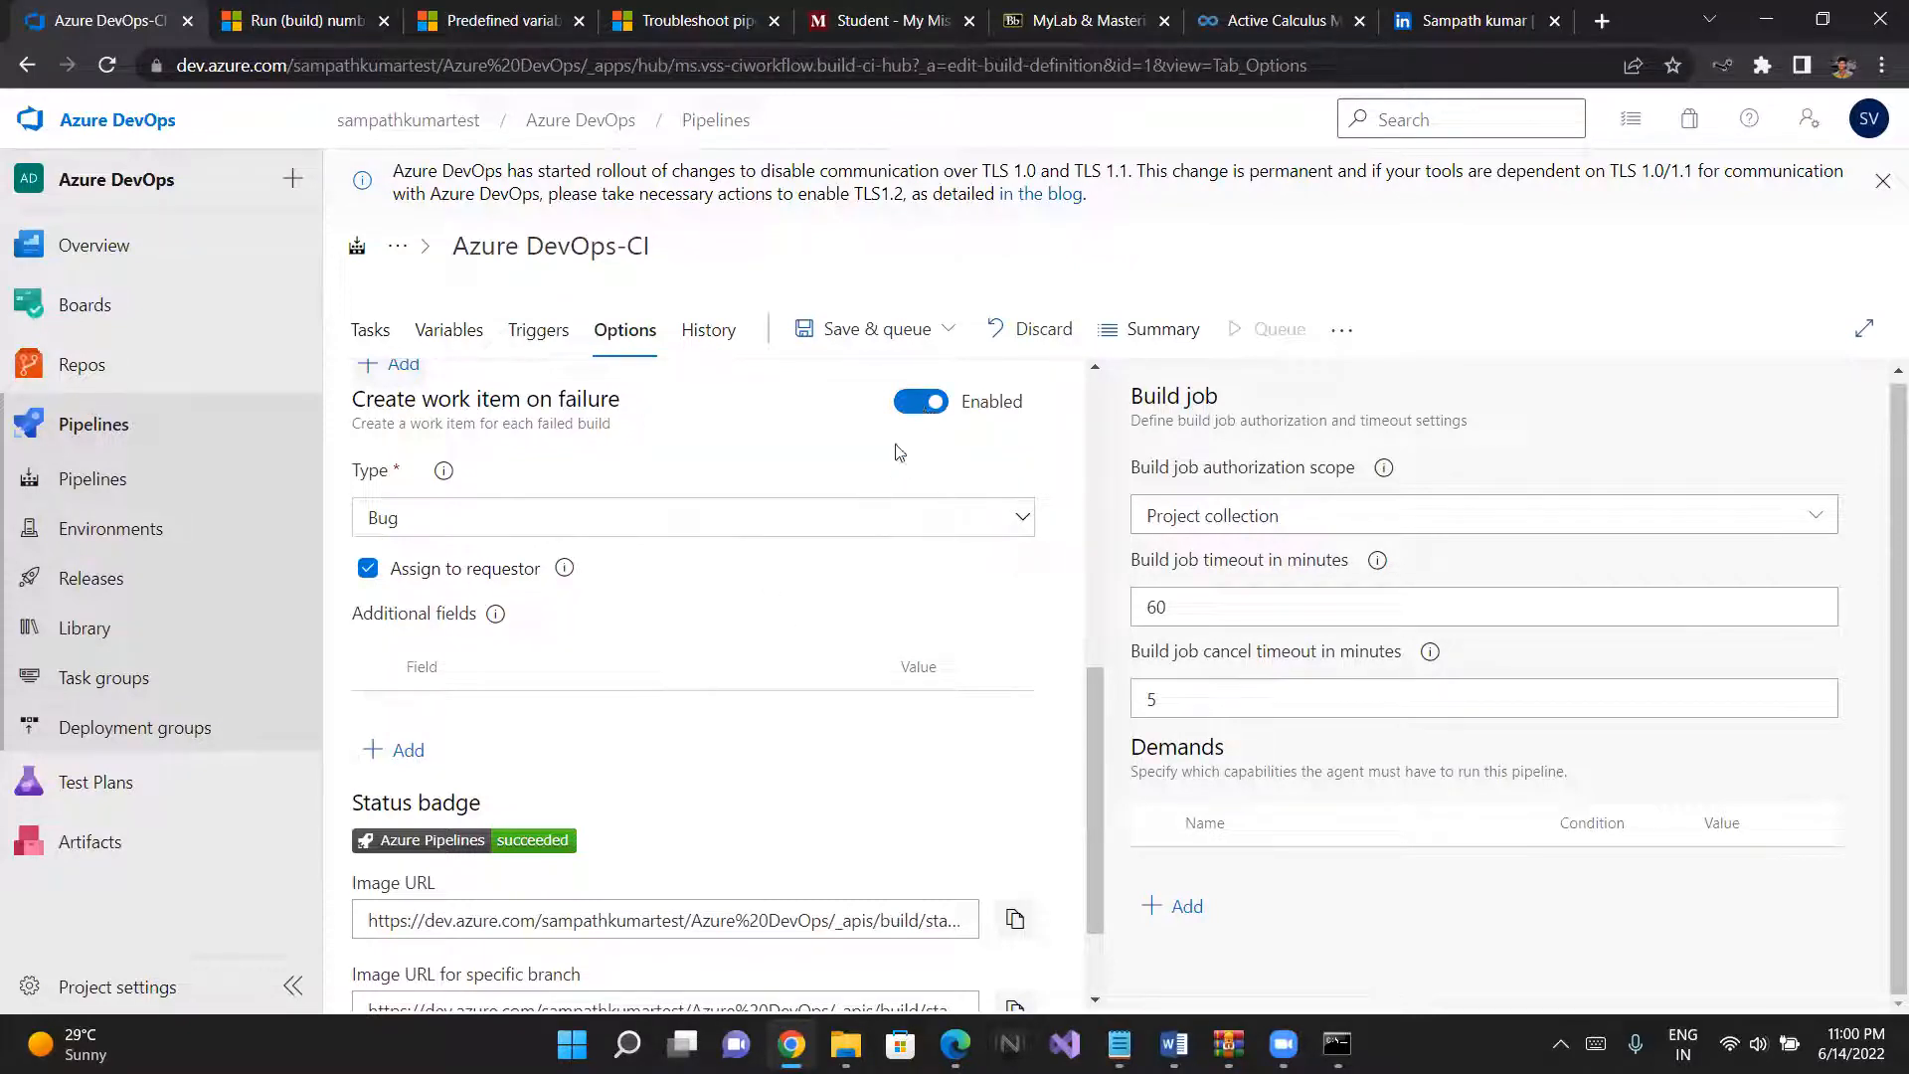
{"action": "scroll", "coordinate": [818, 547], "scroll_direction": "down", "scroll_amount": 1}
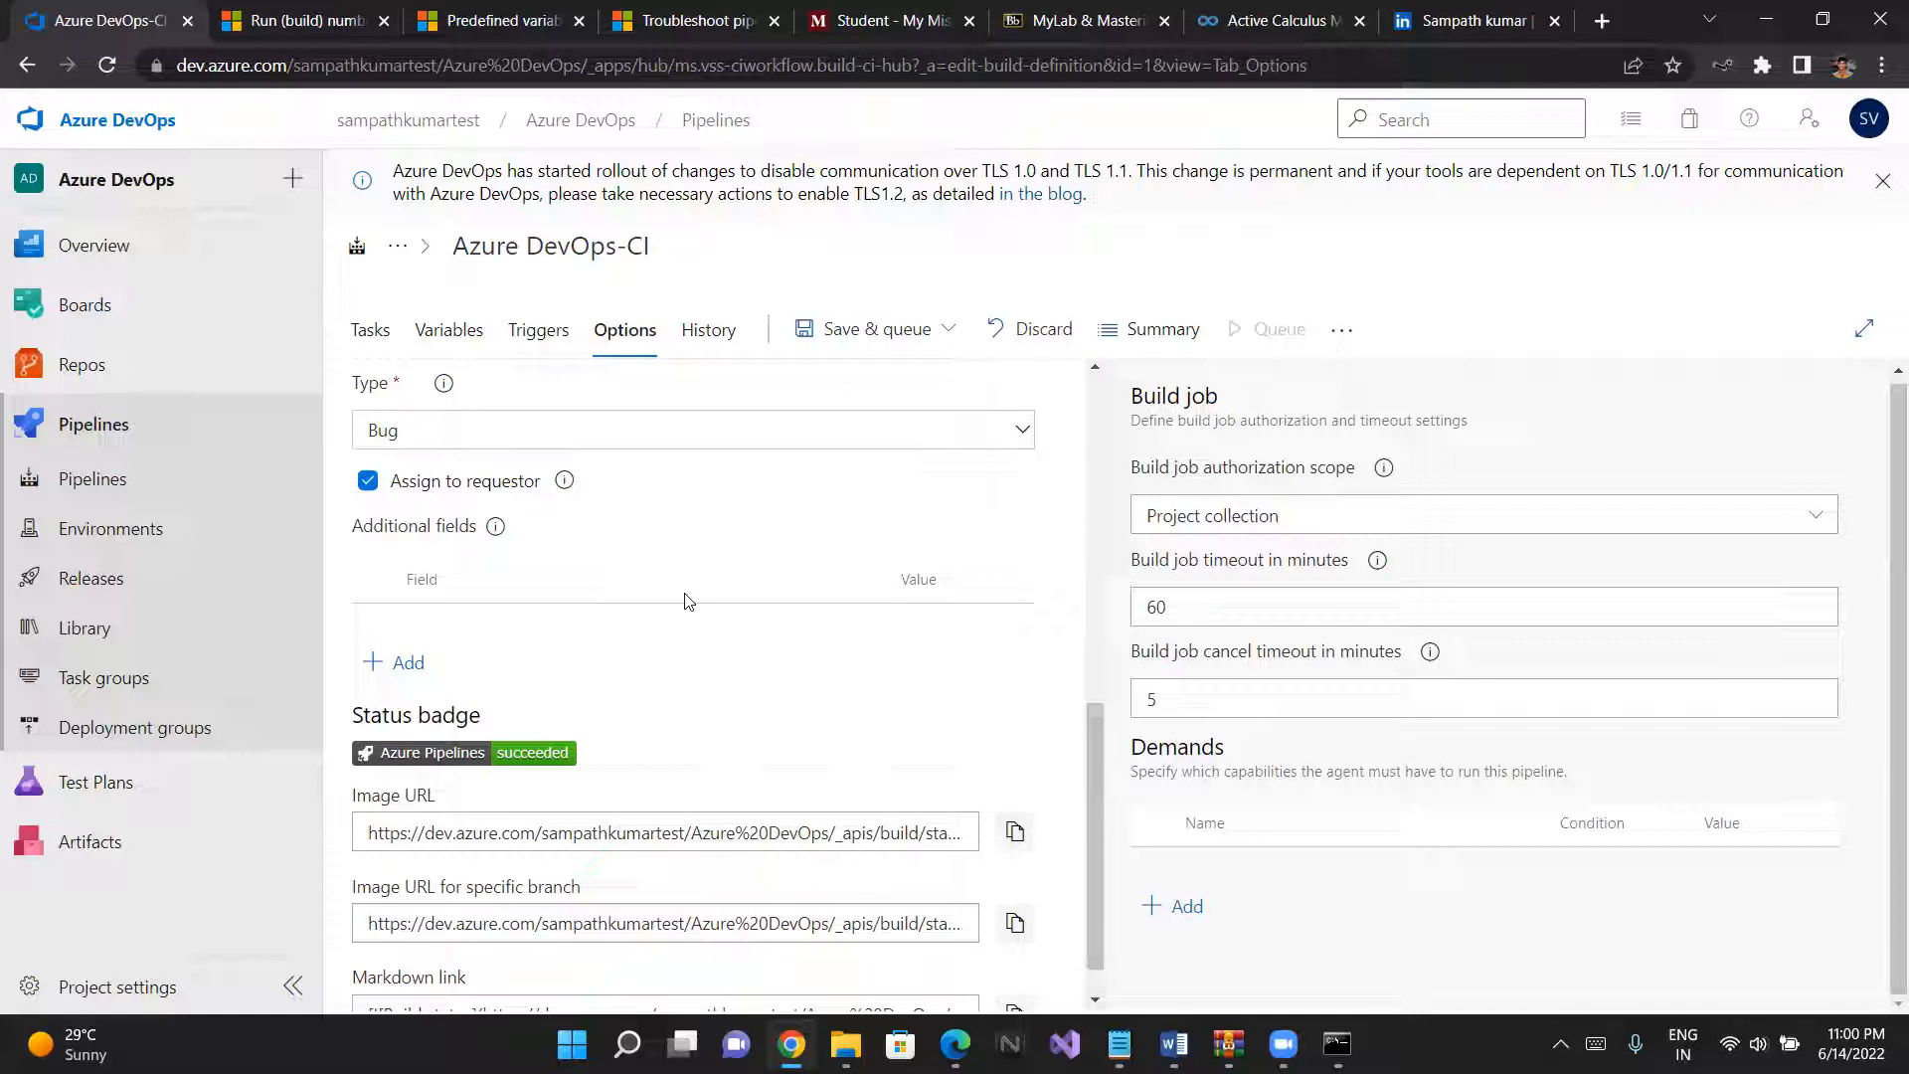
- Add an additional field named title with the value New bug to the work item created on failure
{"action": "left_click", "coordinate": [425, 659]}
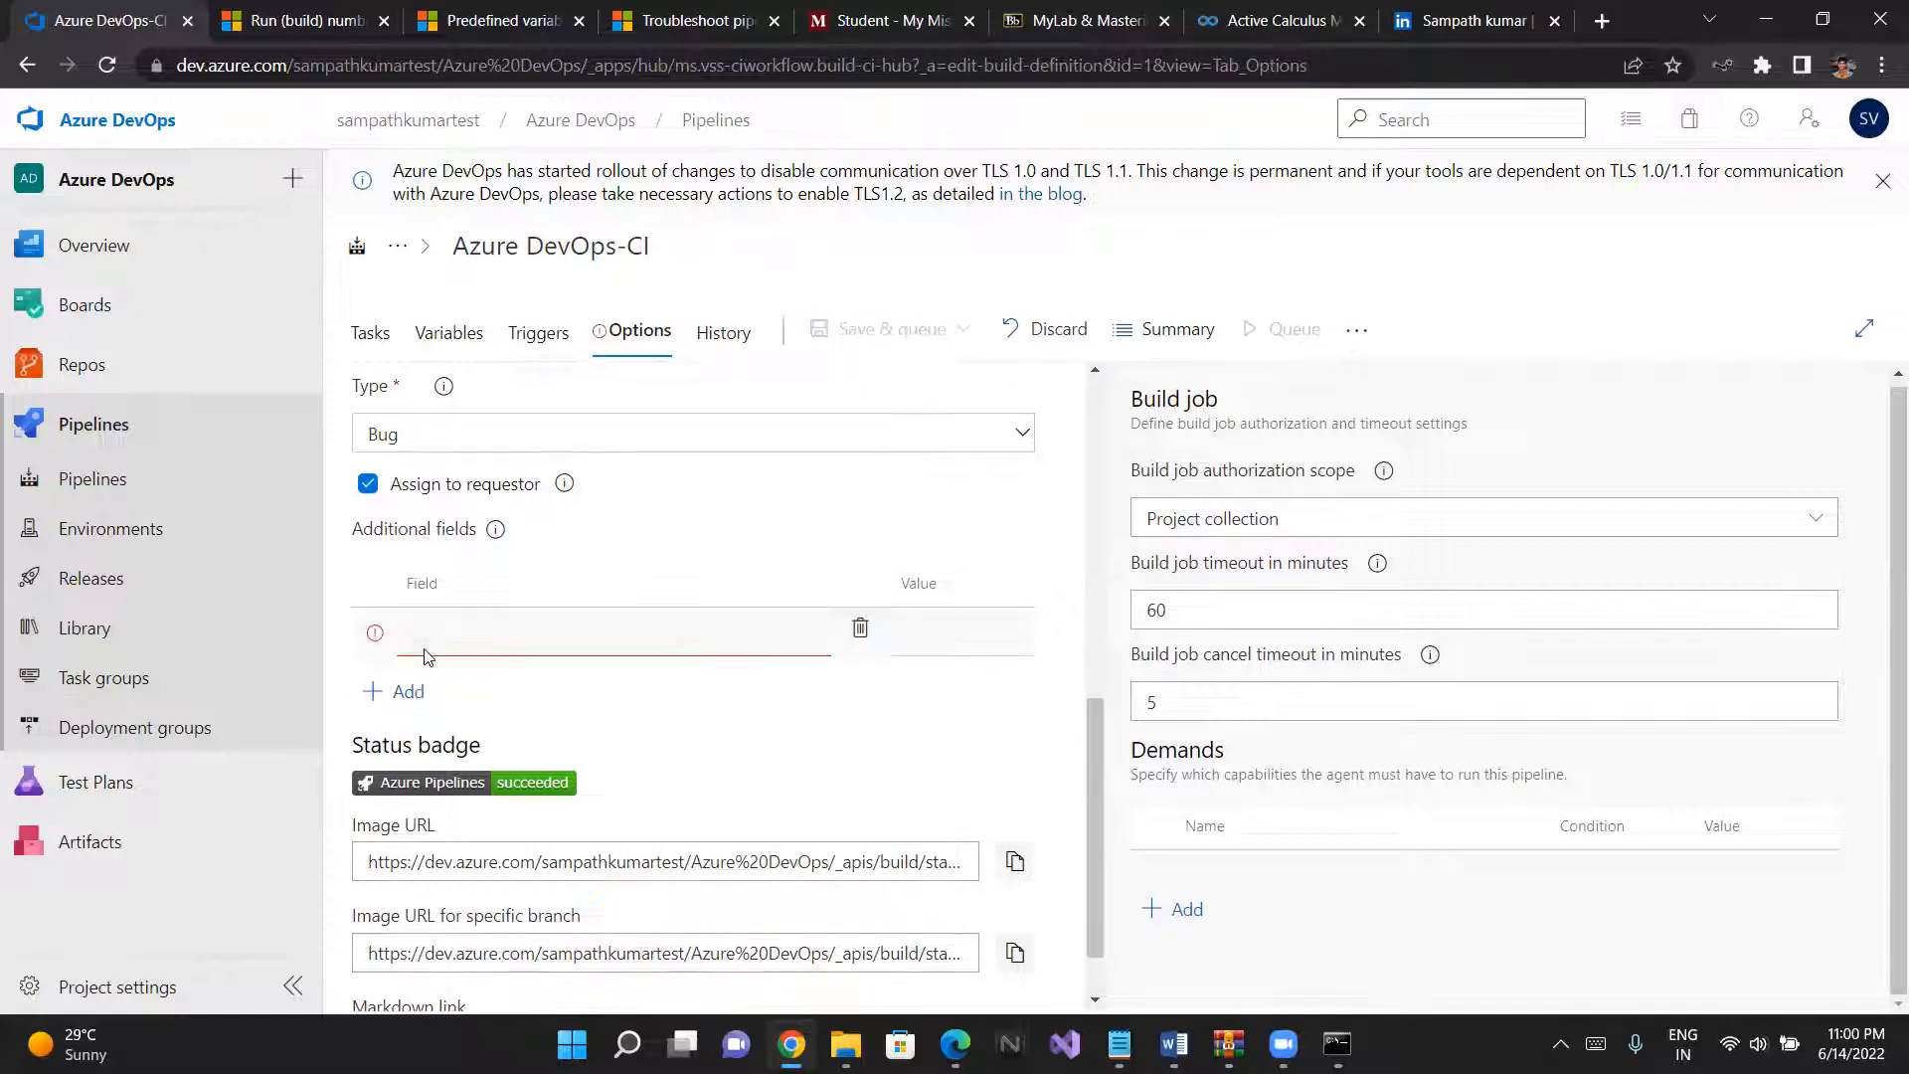
{"action": "left_click", "coordinate": [434, 630]}
{"action": "type", "text": "title"}
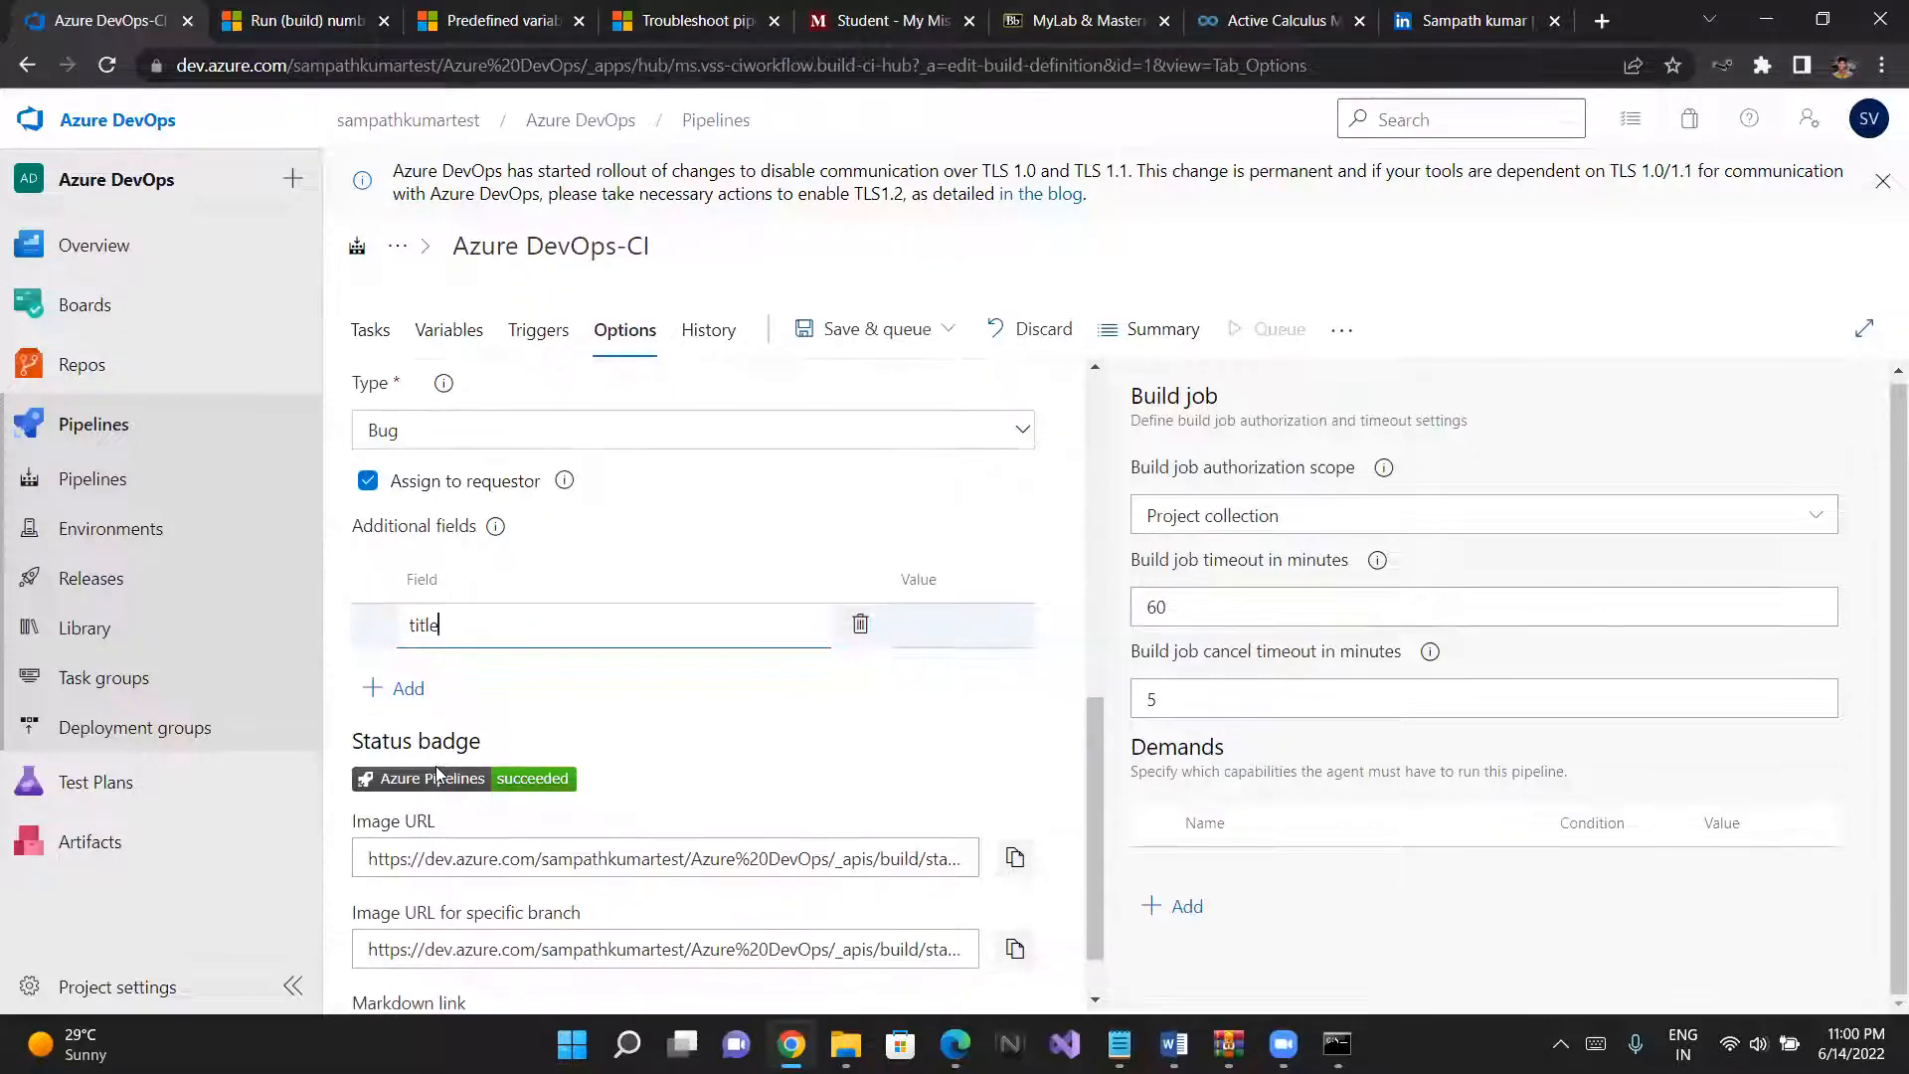
{"action": "left_click", "coordinate": [913, 617]}
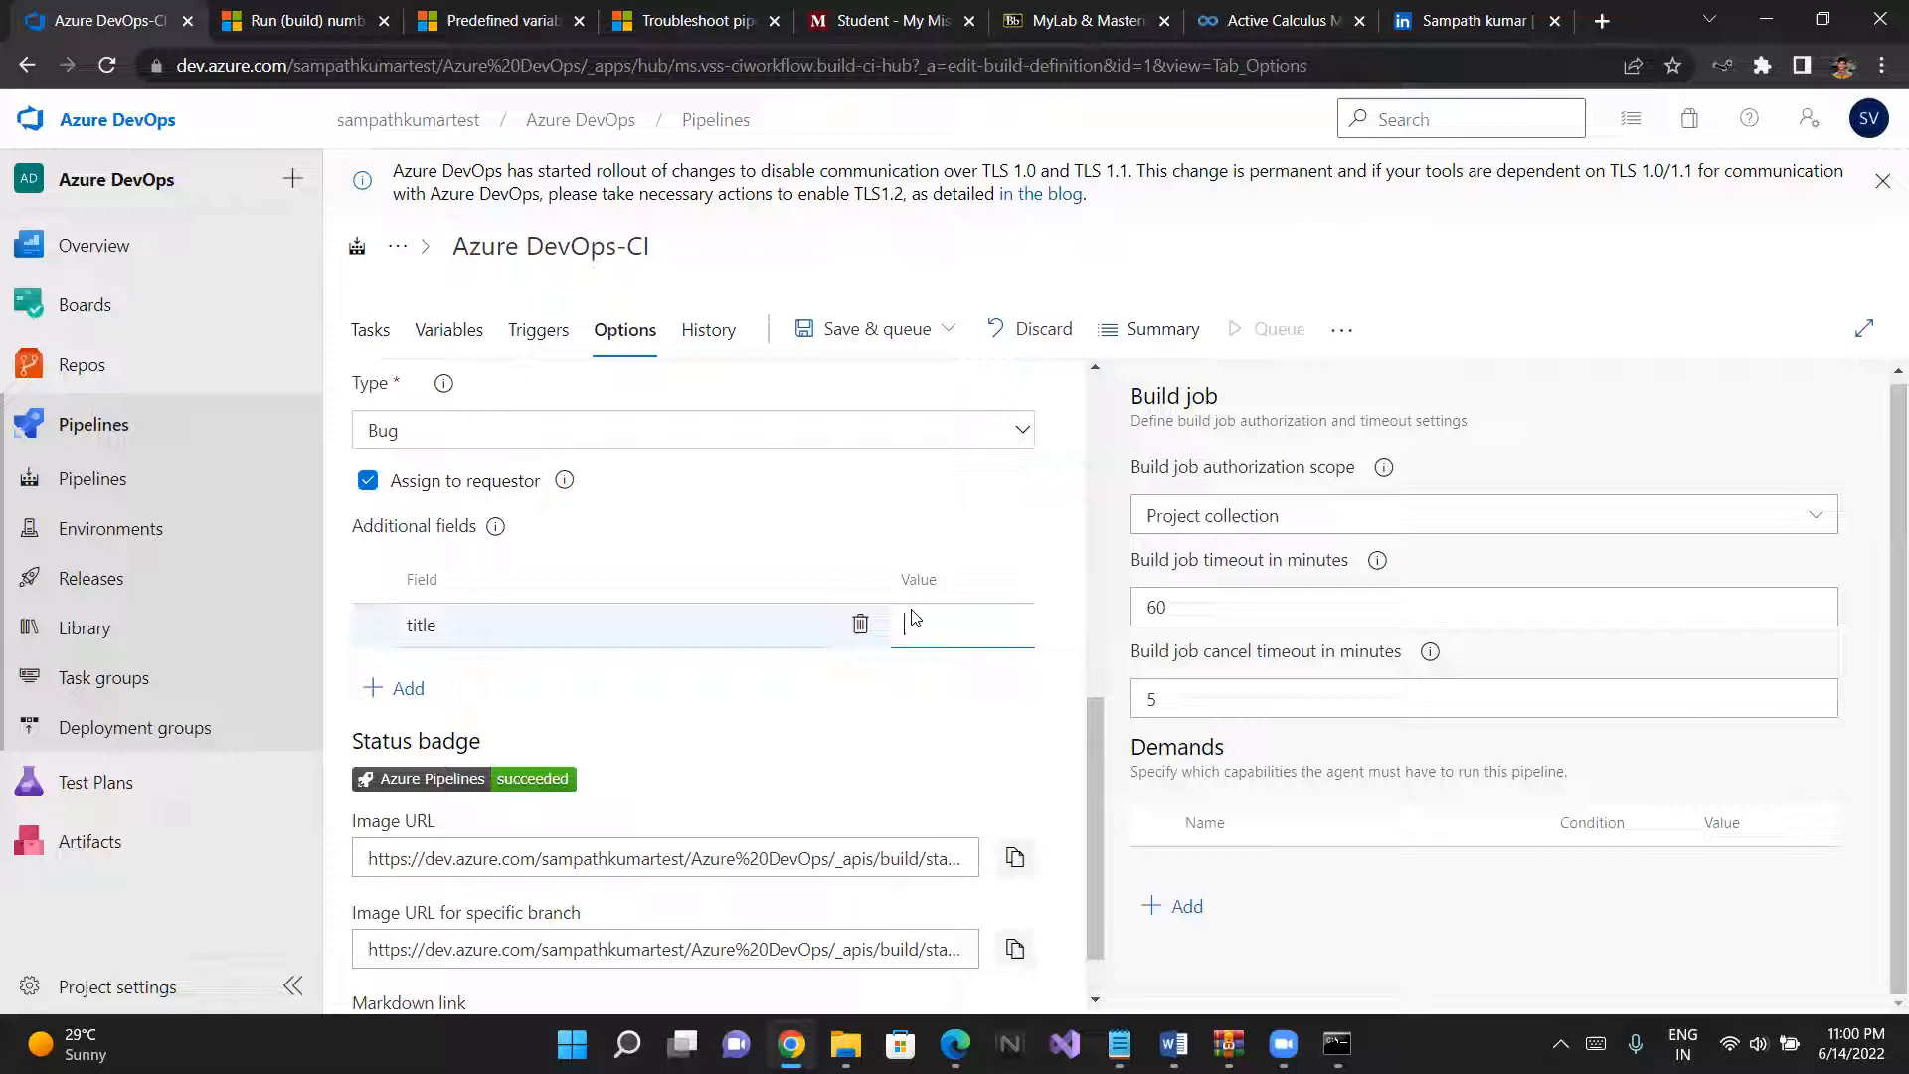
{"action": "type", "text": "new"}
{"action": "key", "text": "BackSpace"}
{"action": "key", "text": "BackSpace"}
{"action": "key", "text": "BackSpace"}
{"action": "key", "text": "BackSpace"}
{"action": "type", "text": "New bug"}
{"action": "left_click", "coordinate": [850, 704]}
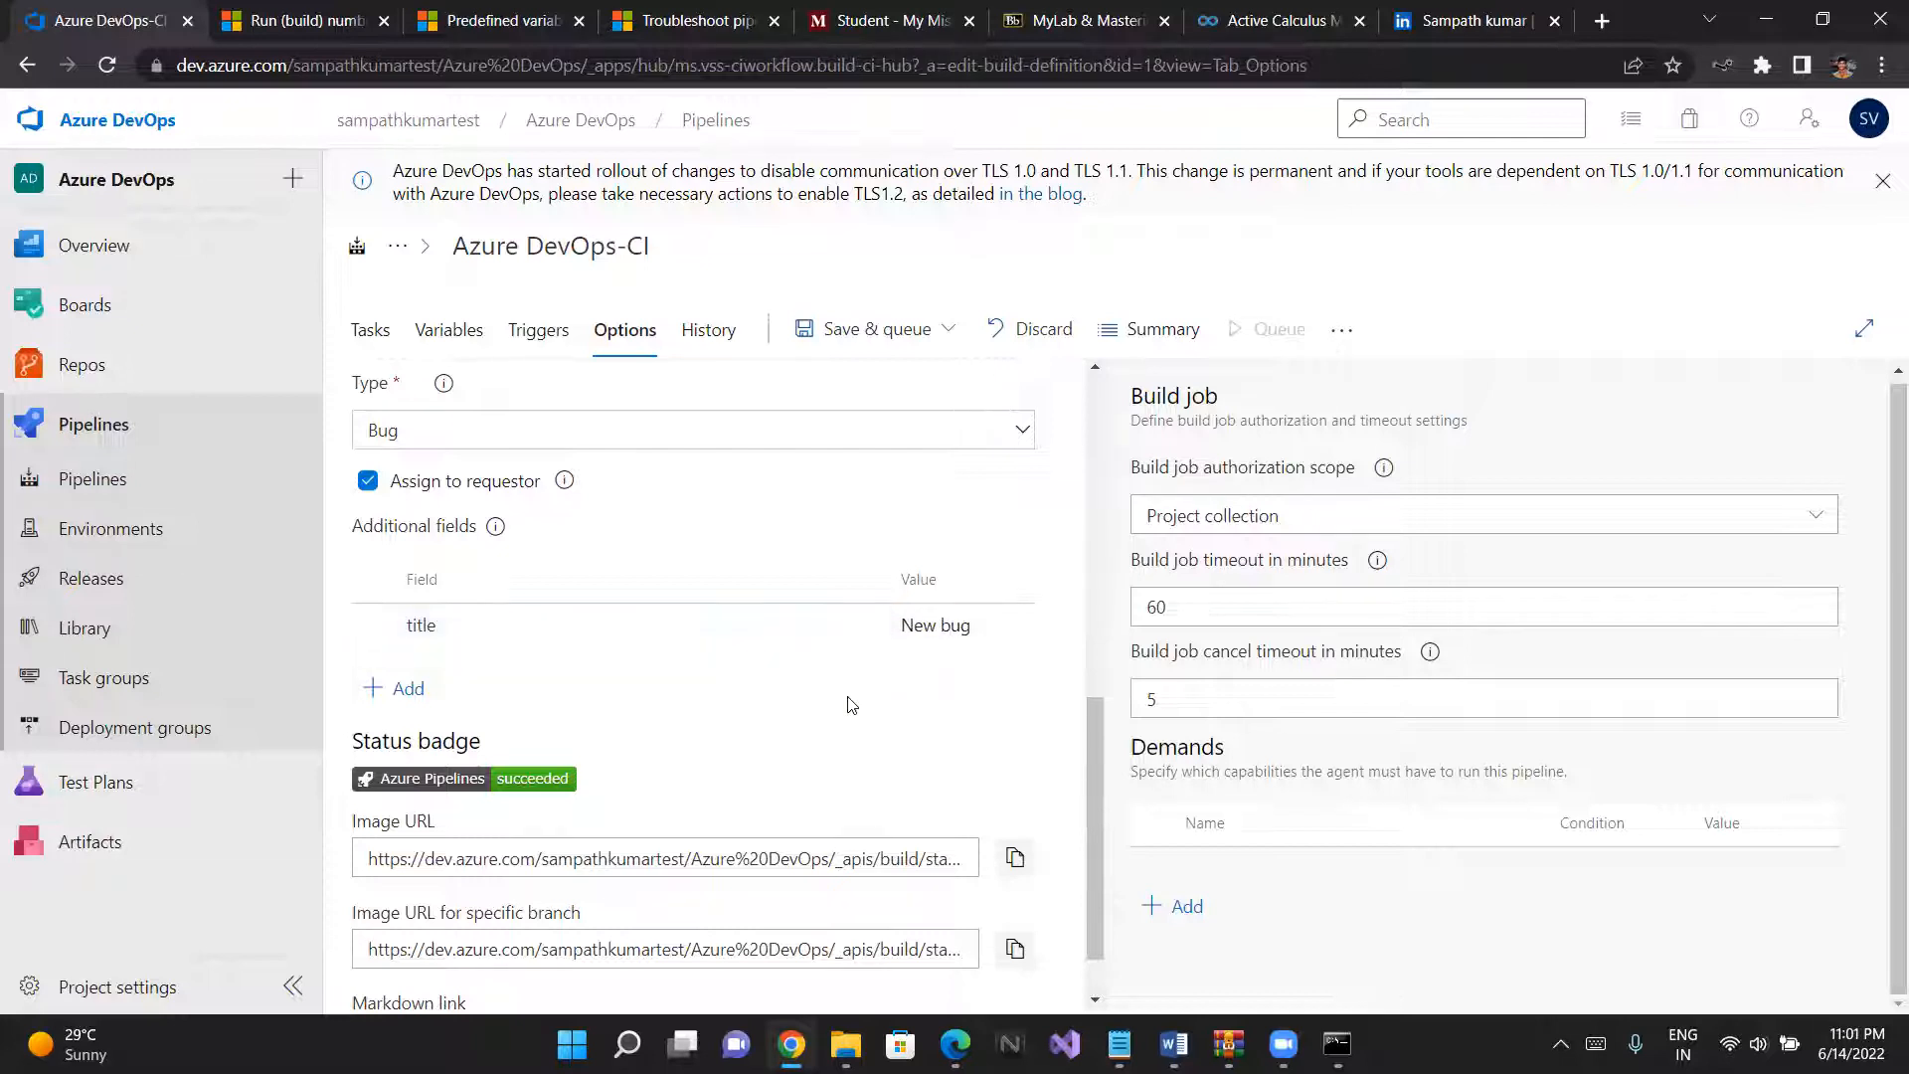
- Review the status badge links and the available build job authorization scopes
{"action": "scroll", "coordinate": [850, 704], "scroll_direction": "down", "scroll_amount": 1}
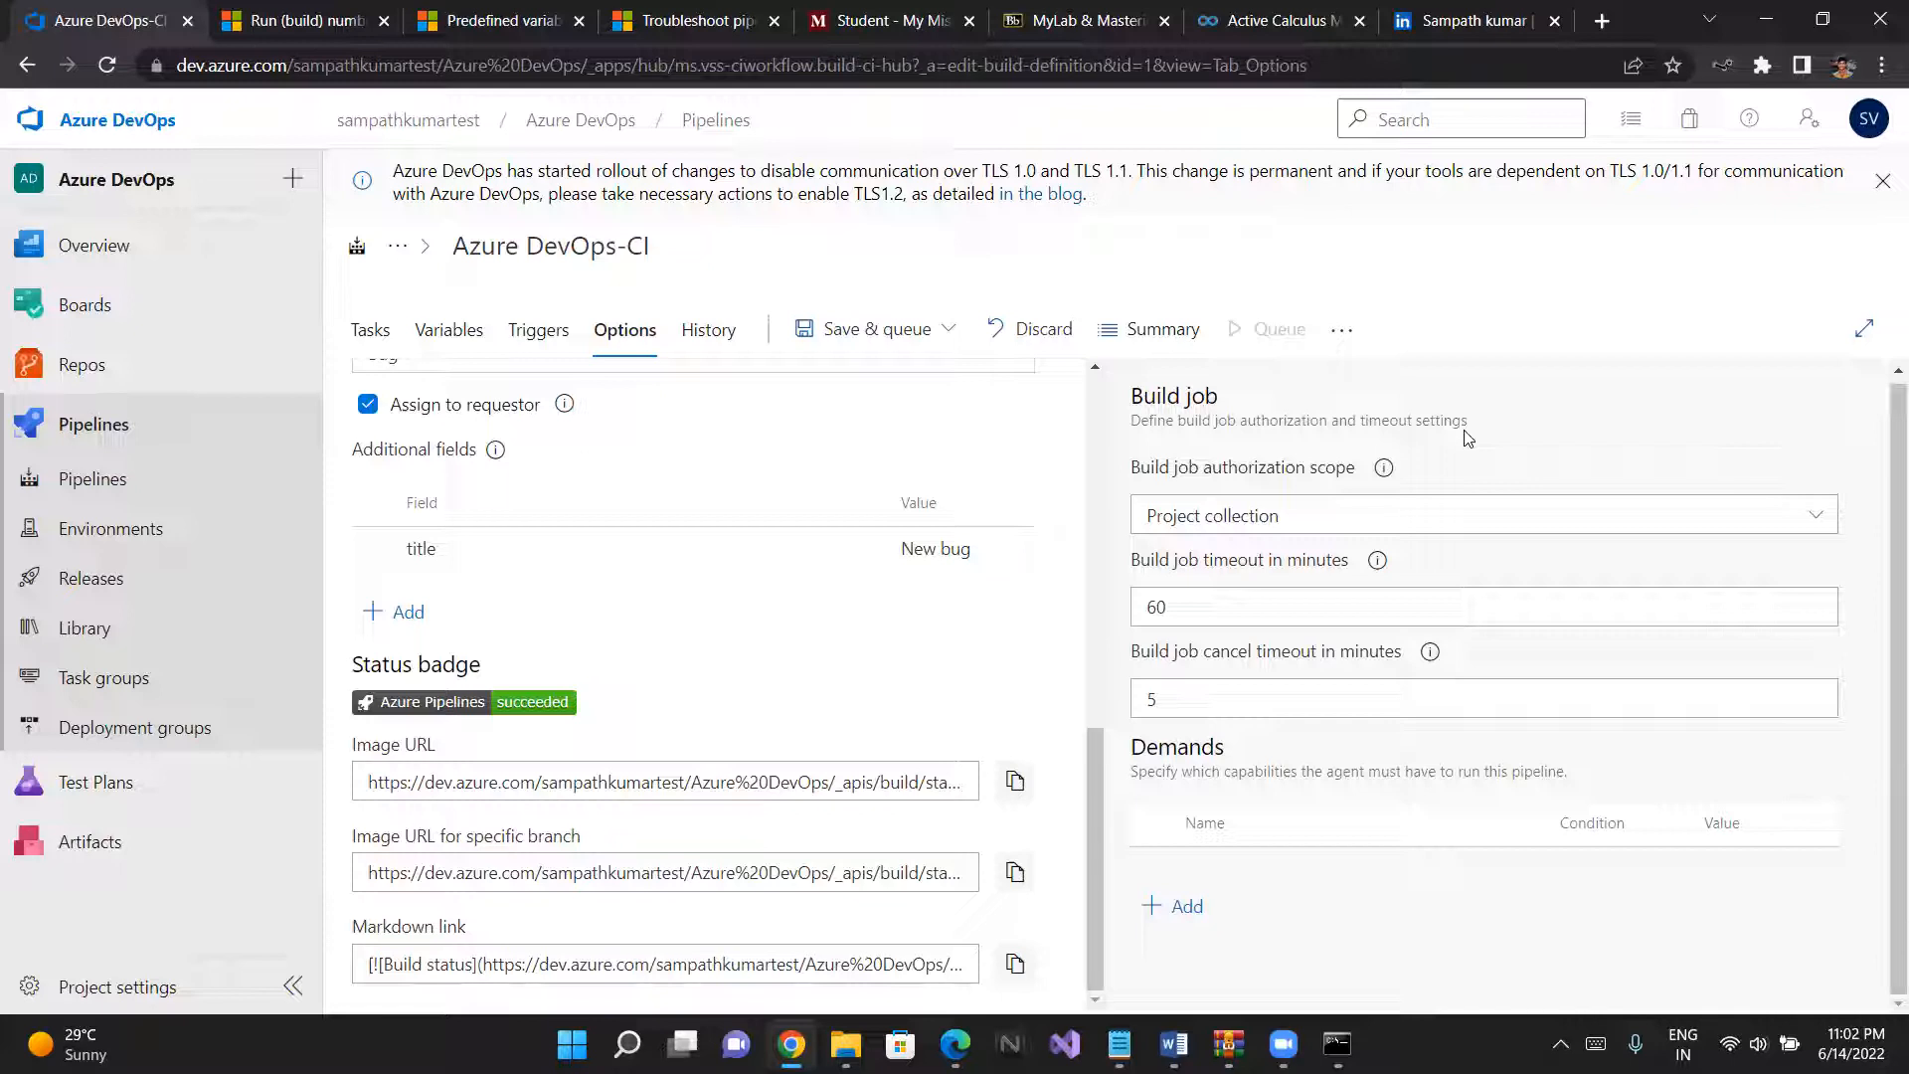
{"action": "left_click", "coordinate": [1824, 517]}
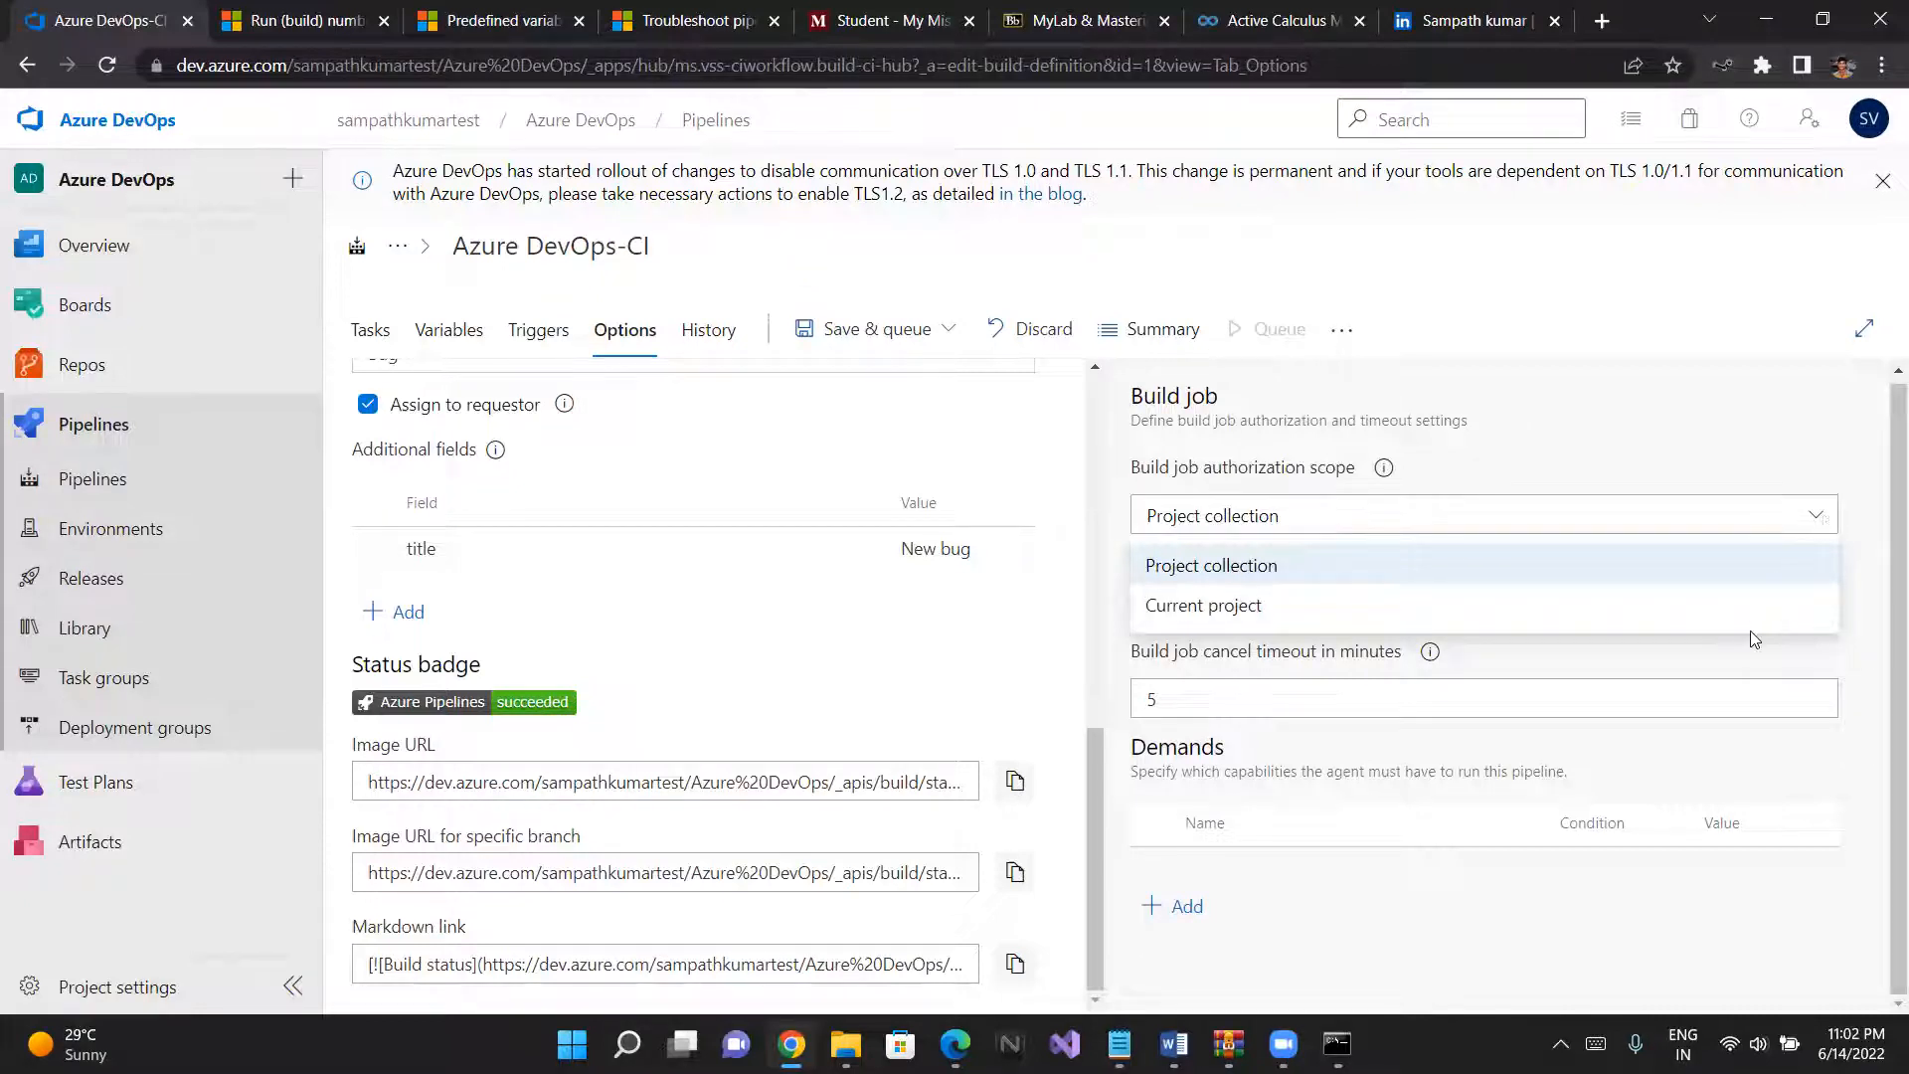
{"action": "left_click", "coordinate": [1829, 509]}
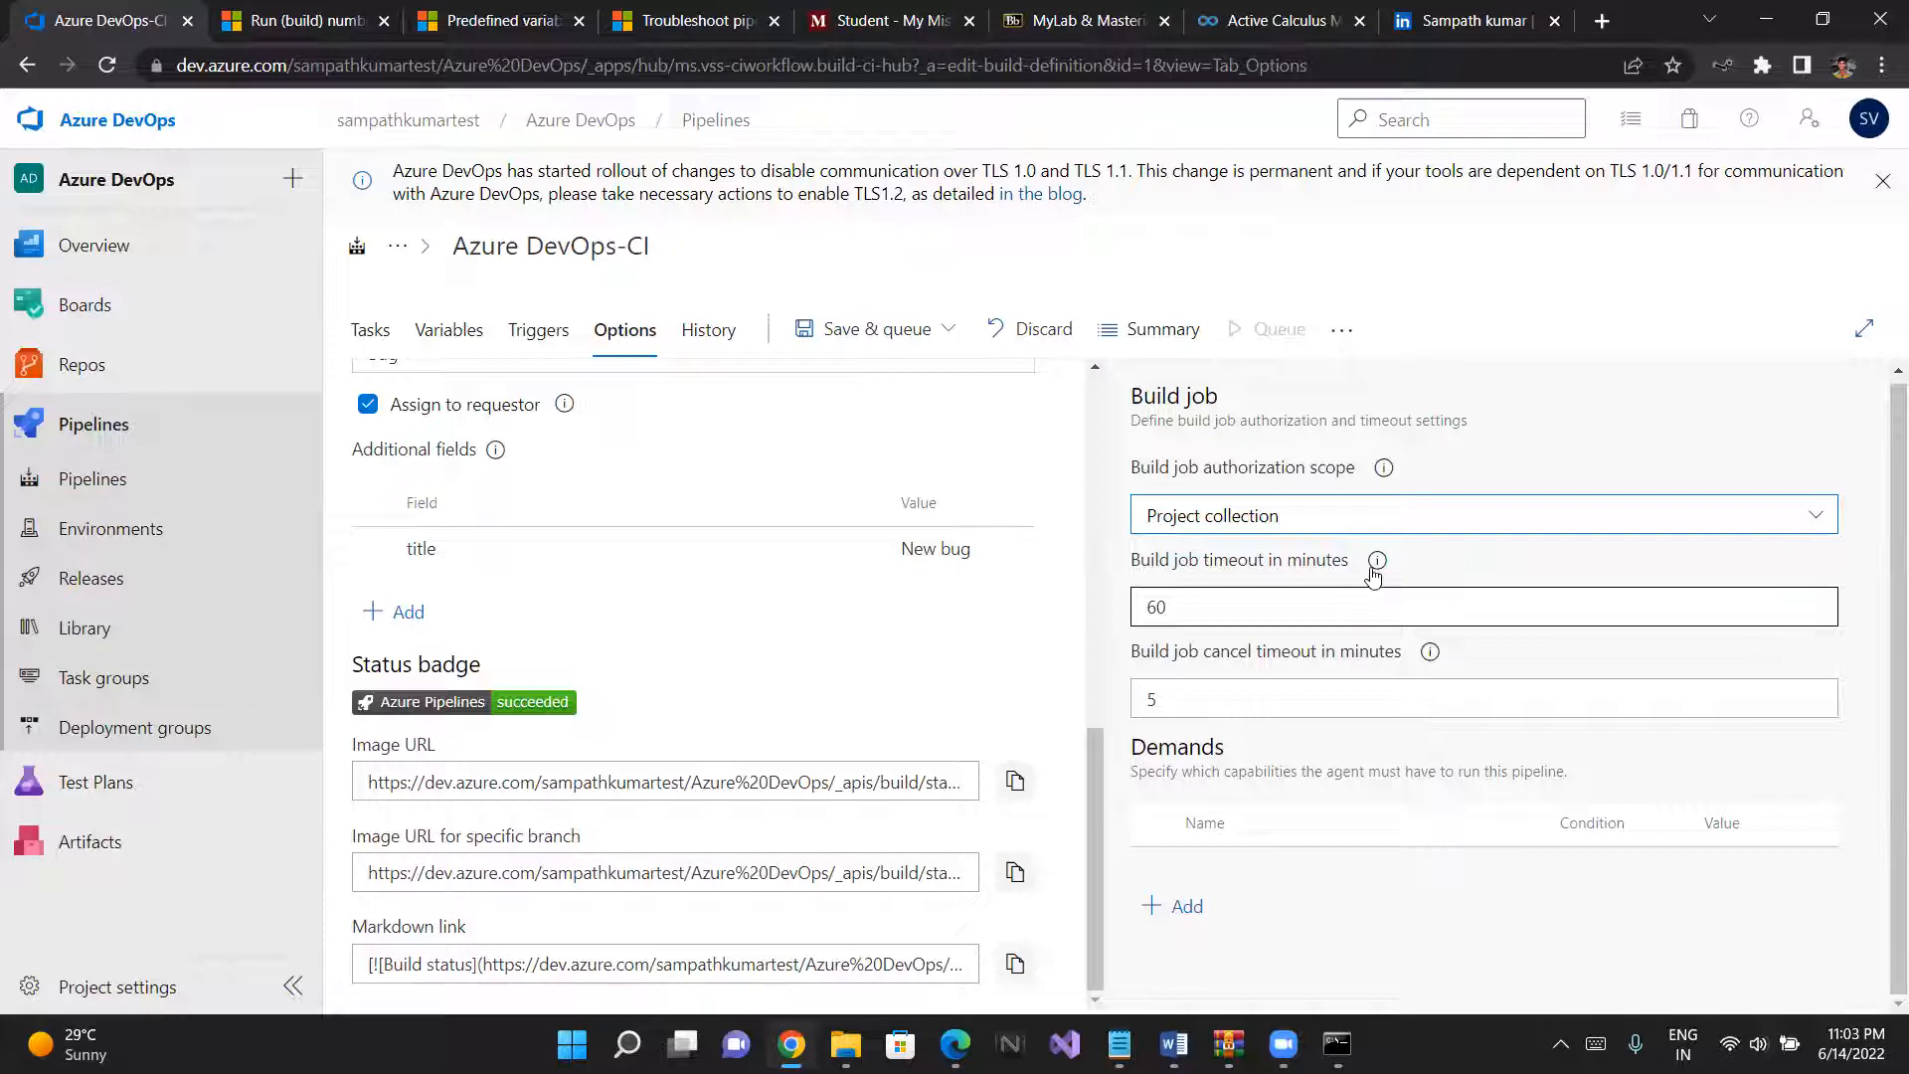
- Check the build job timeout's help and set the timeout to 120 minutes
{"action": "mouse_move", "coordinate": [1377, 563]}
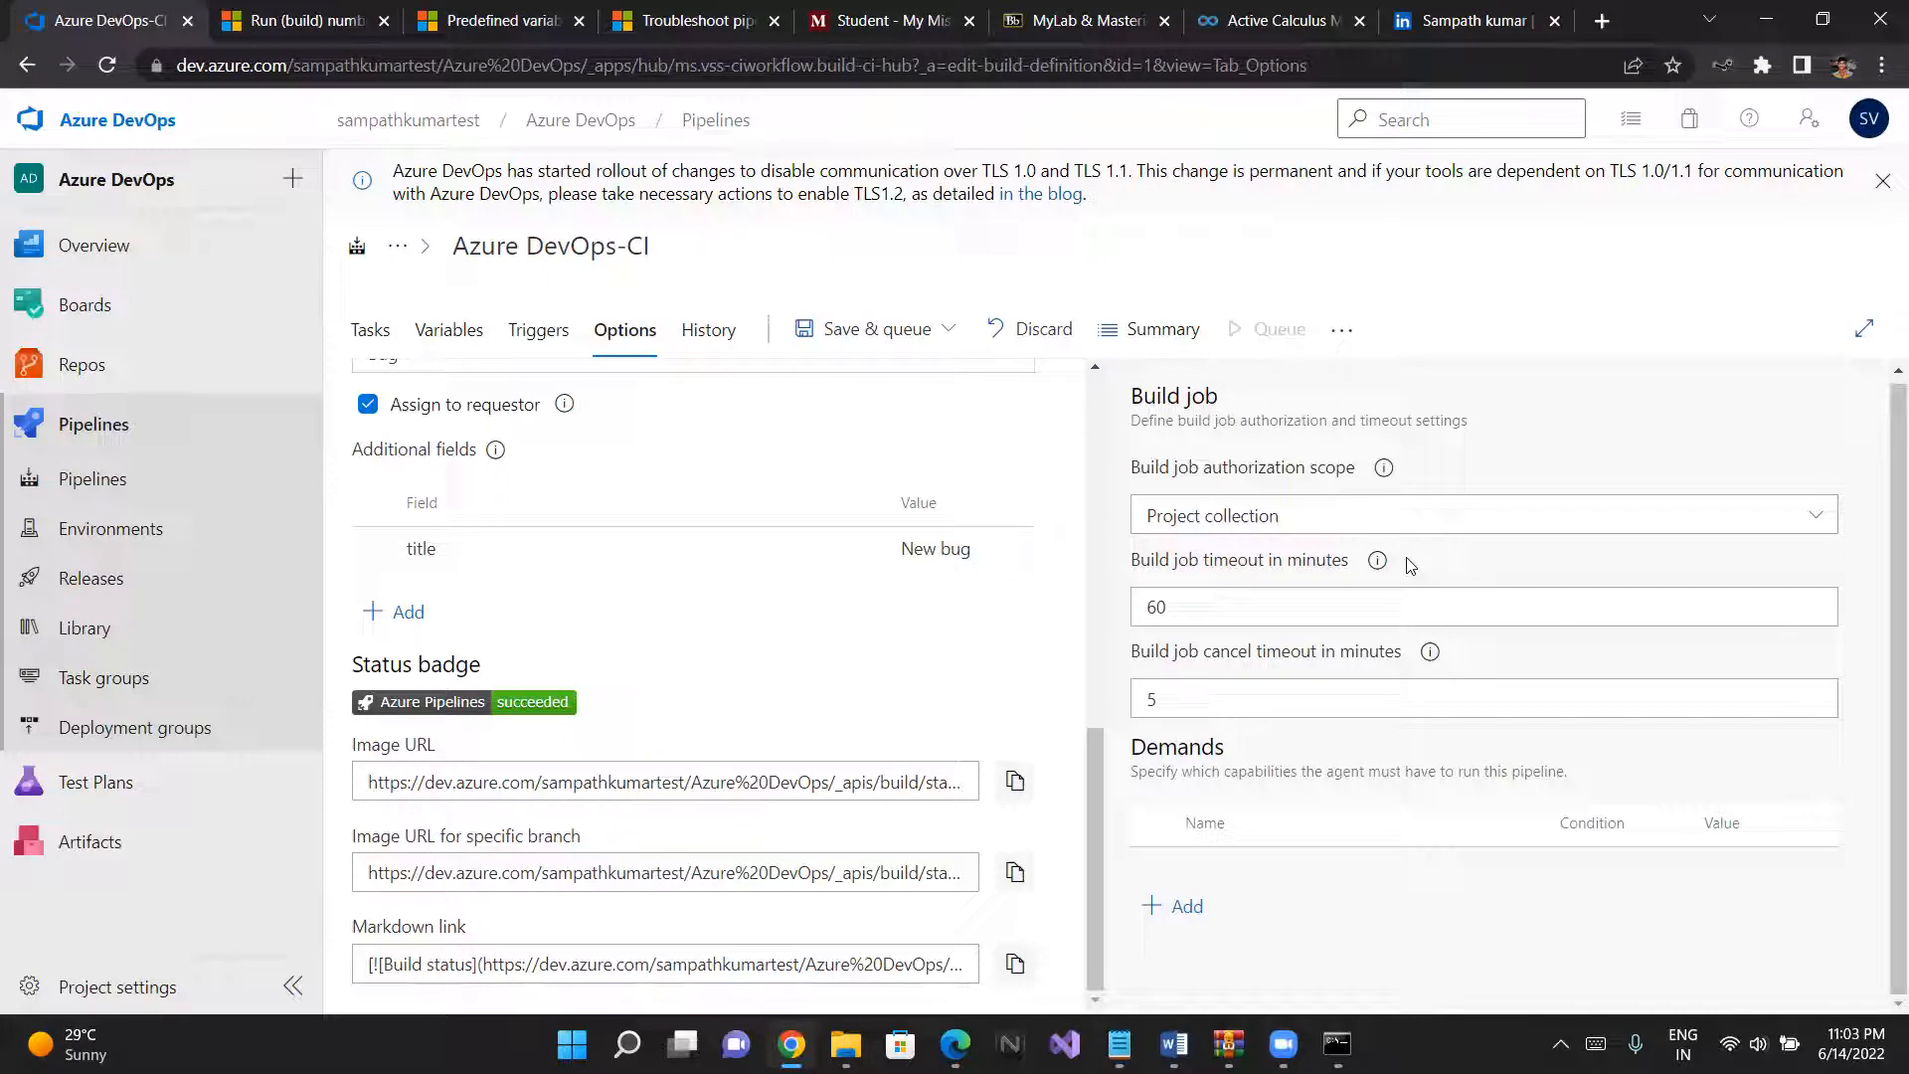
{"action": "left_click", "coordinate": [1227, 600]}
{"action": "key", "text": "ctrl+a"}
{"action": "type", "text": "120"}
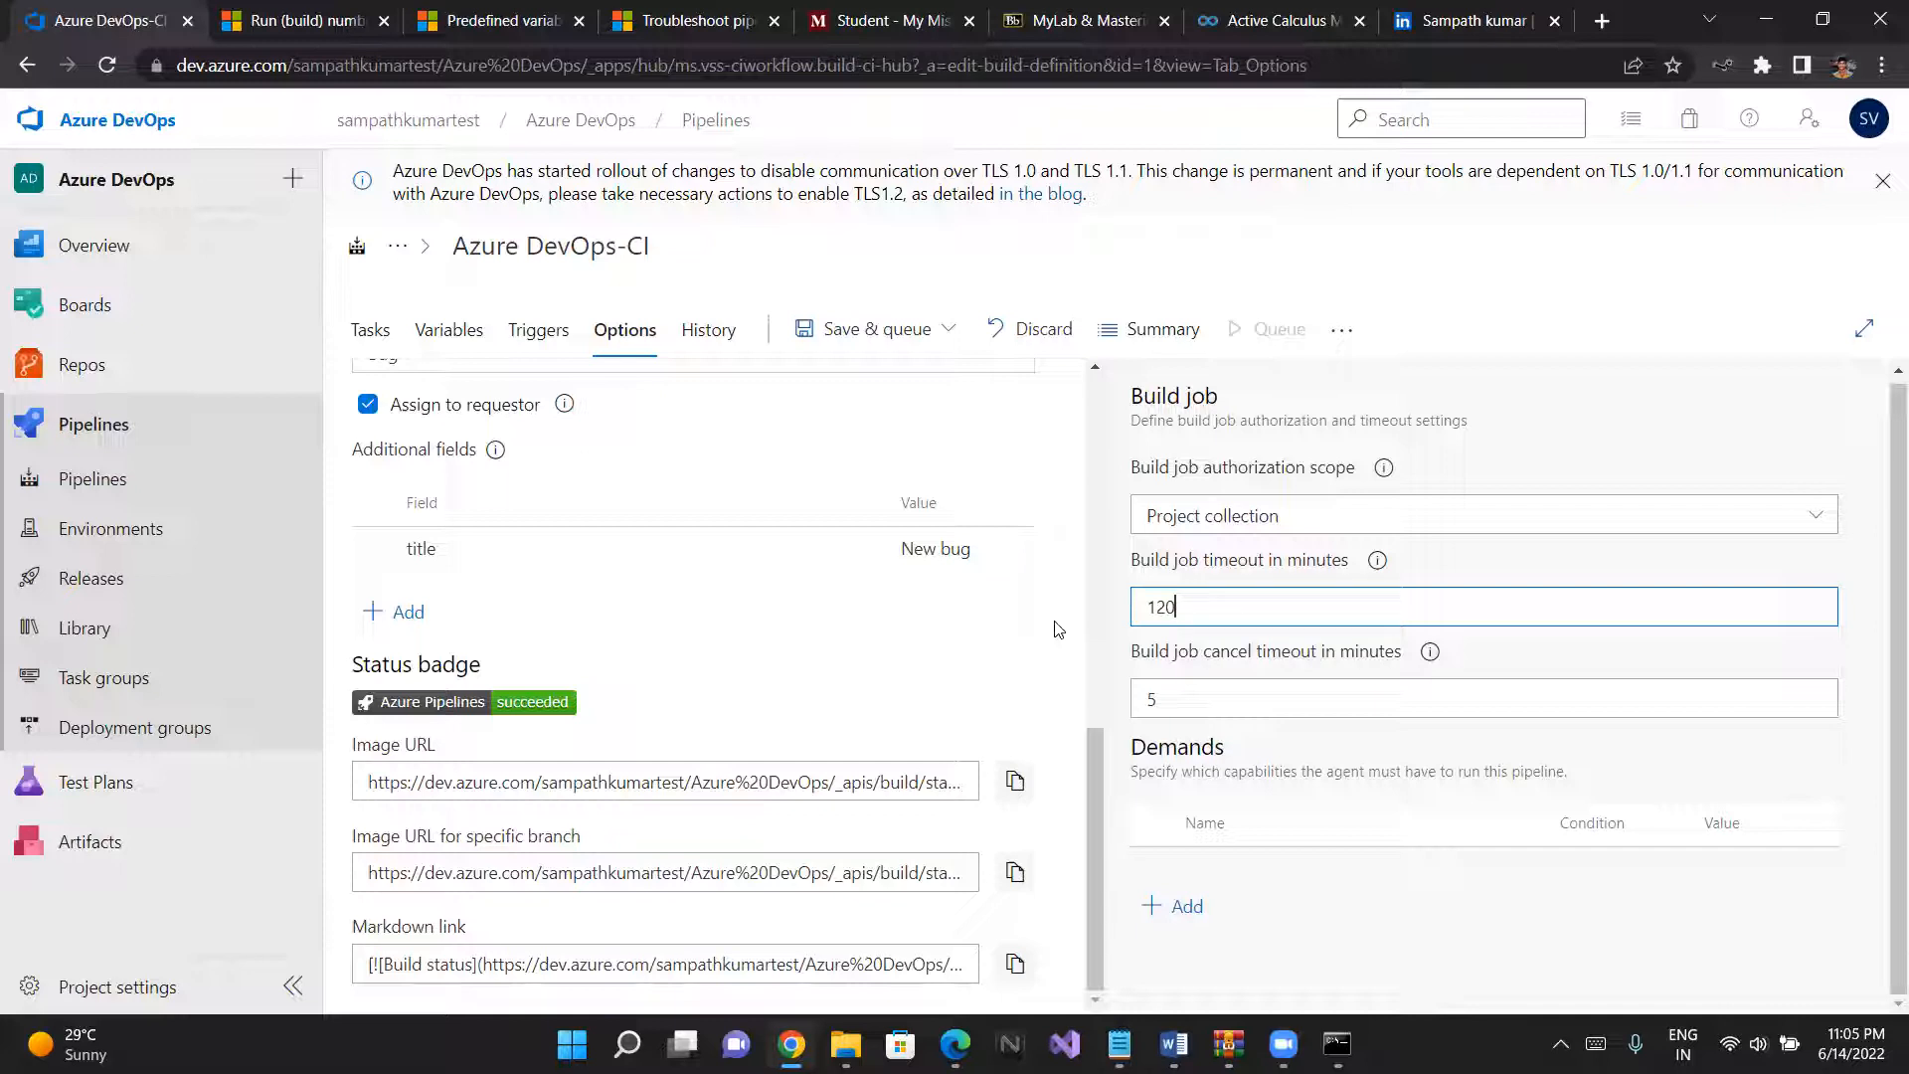
{"action": "left_click", "coordinate": [1282, 20]}
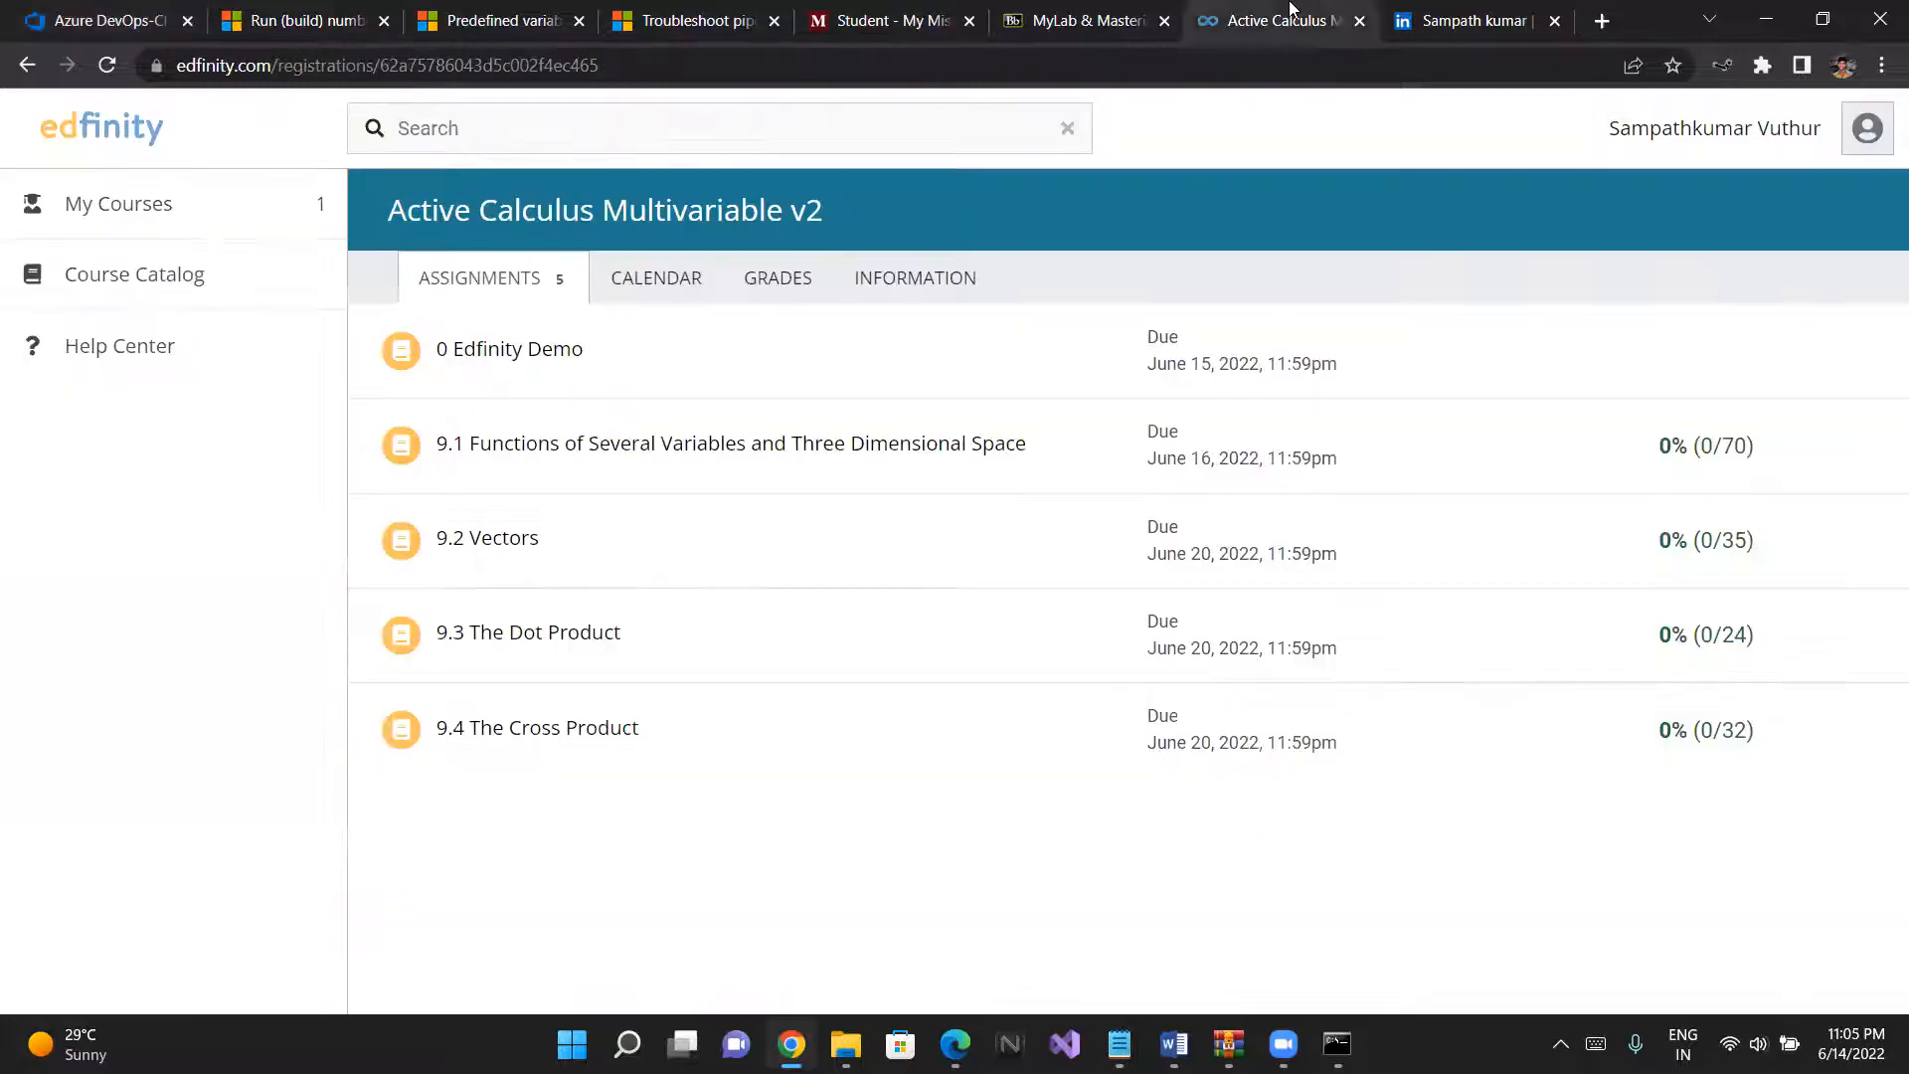
{"action": "left_click", "coordinate": [228, 14]}
{"action": "left_click", "coordinate": [102, 10]}
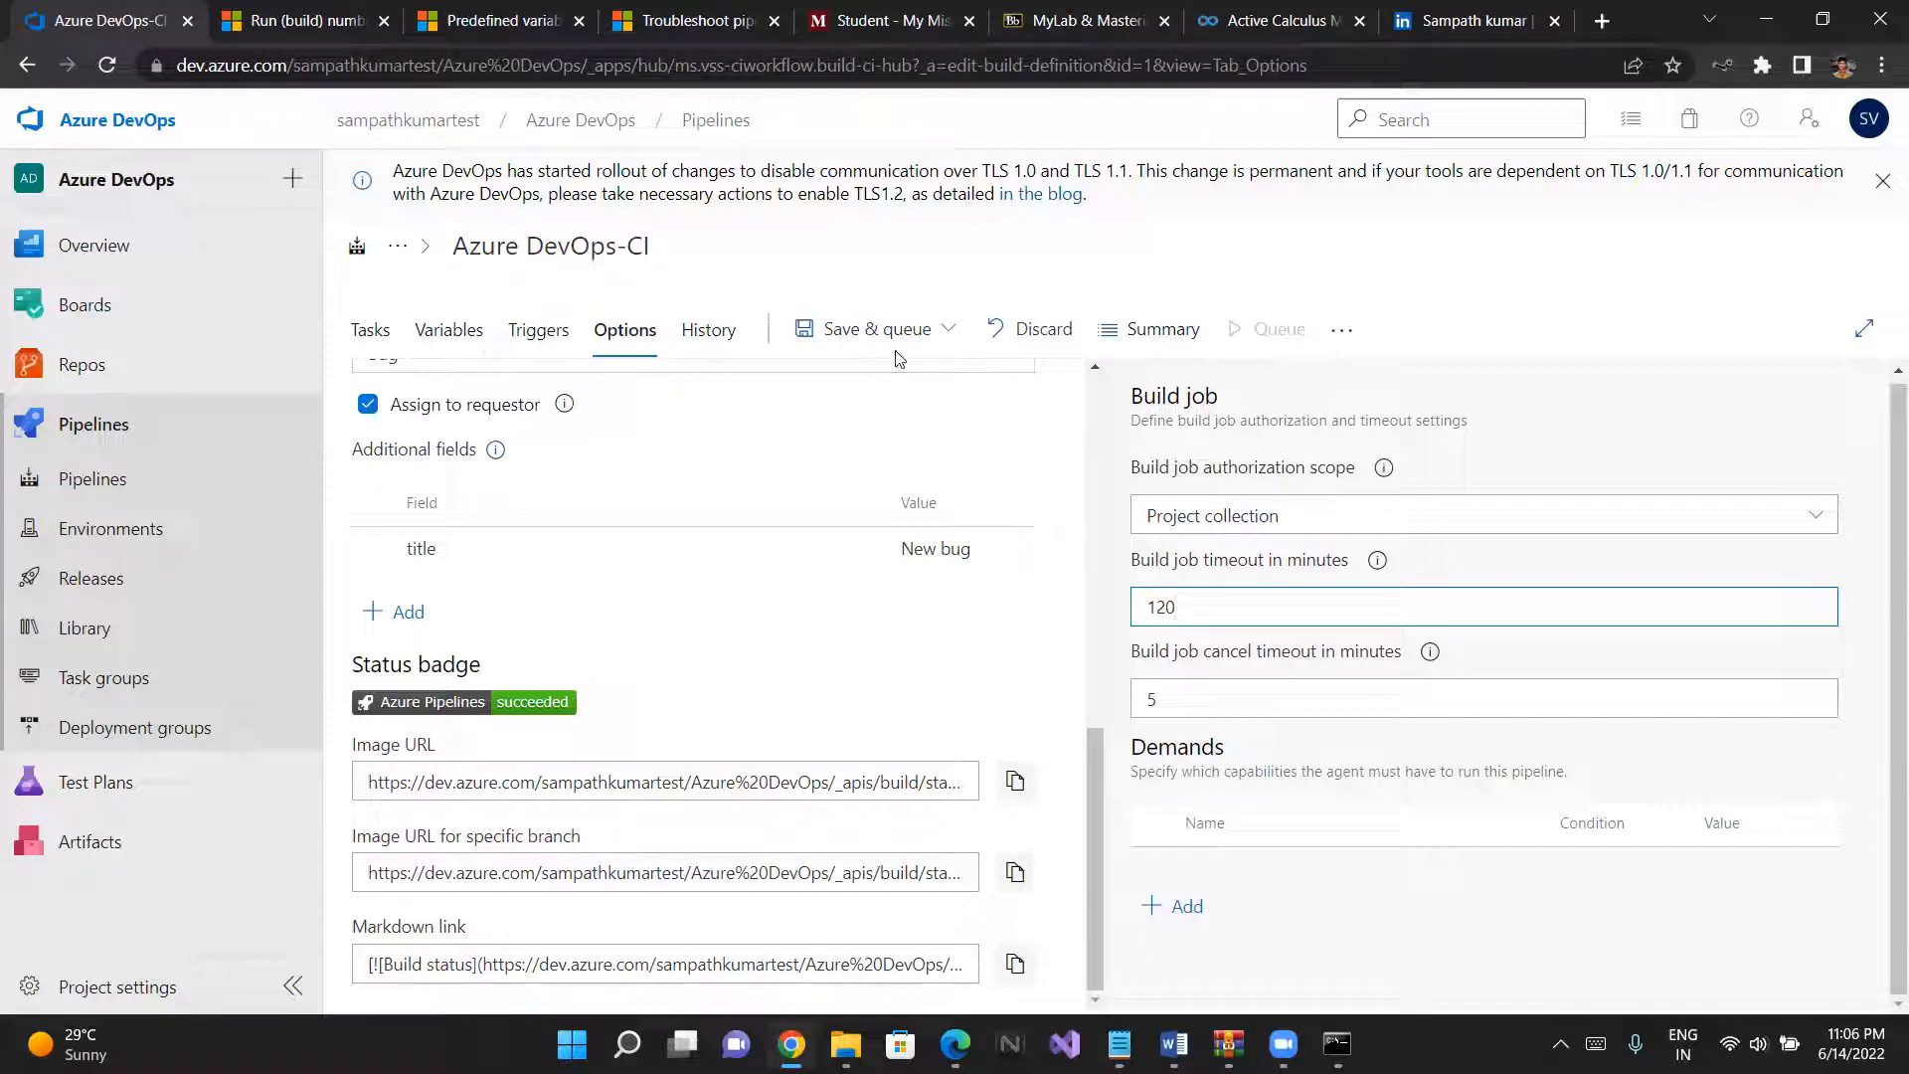
{"action": "left_click", "coordinate": [1202, 702]}
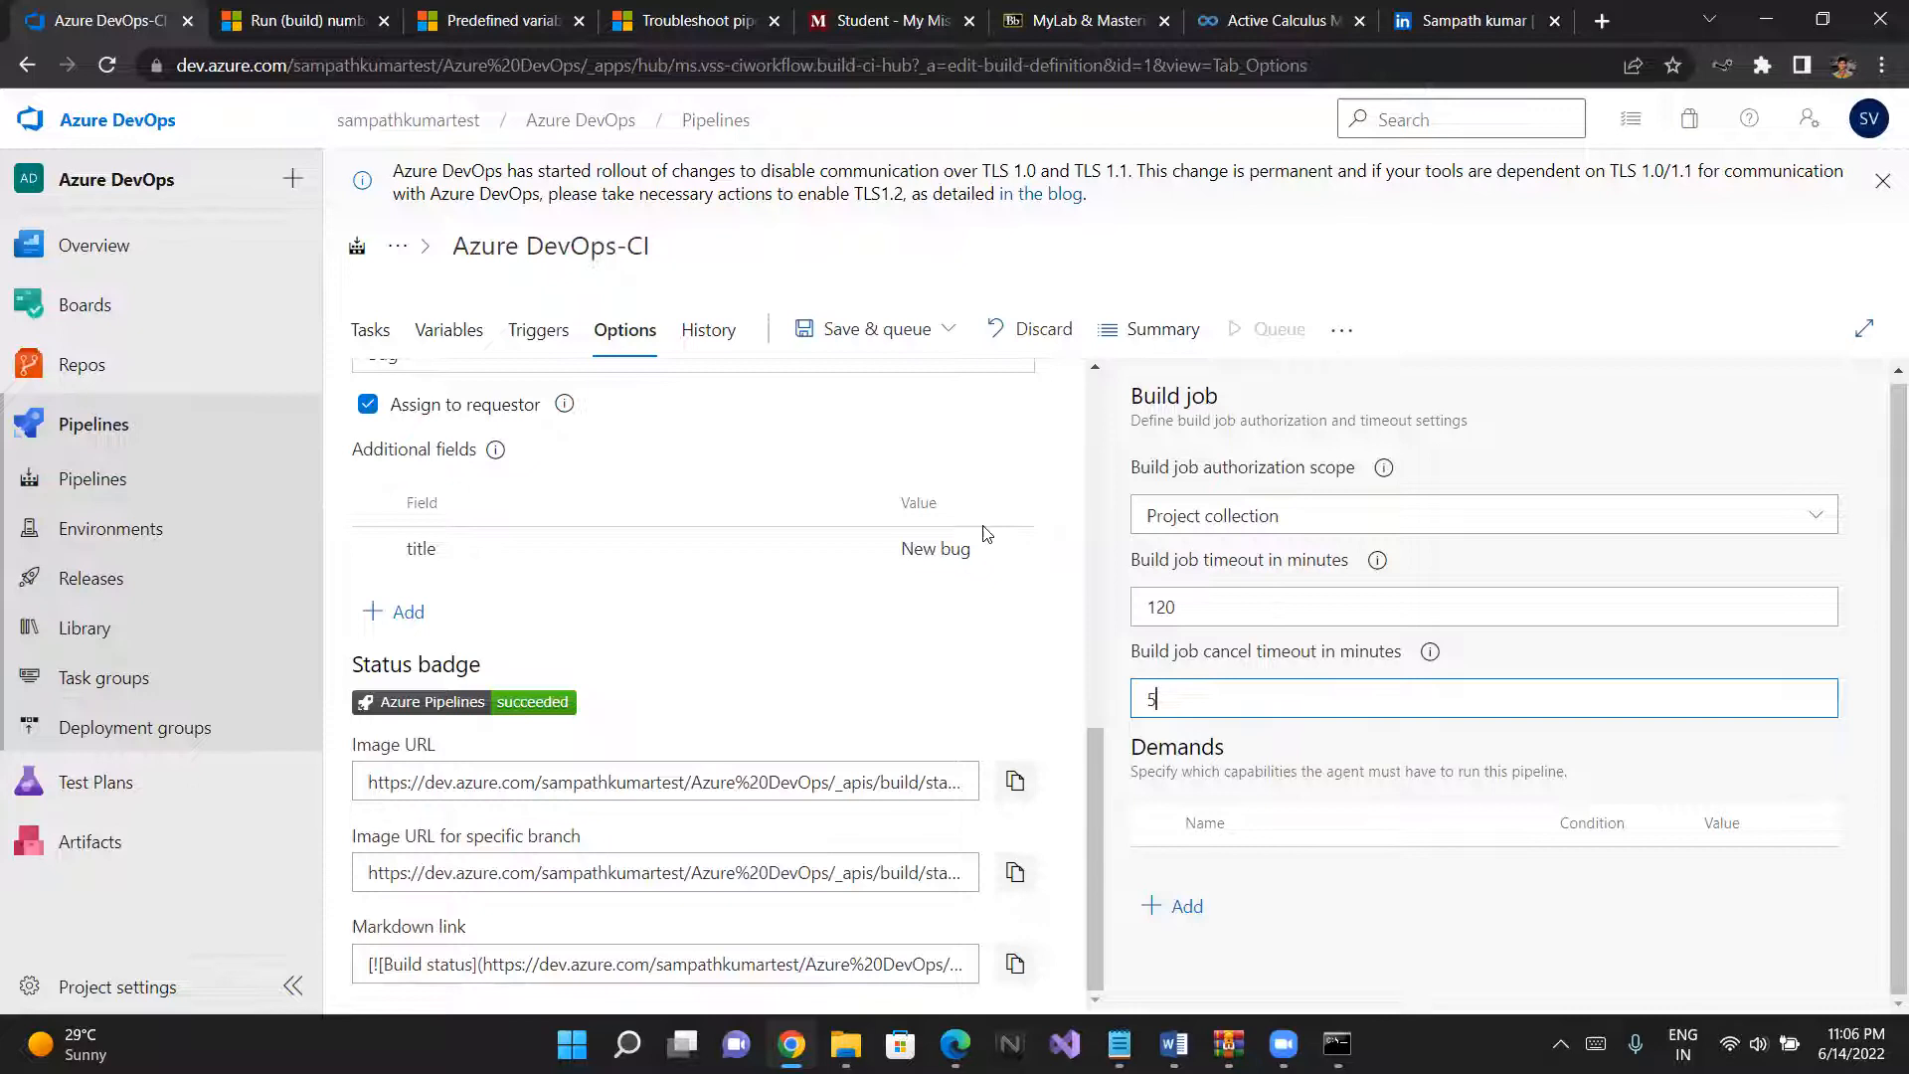
- Open the pipeline's change history and examine the differences introduced by the most recent update
{"action": "left_click", "coordinate": [731, 336]}
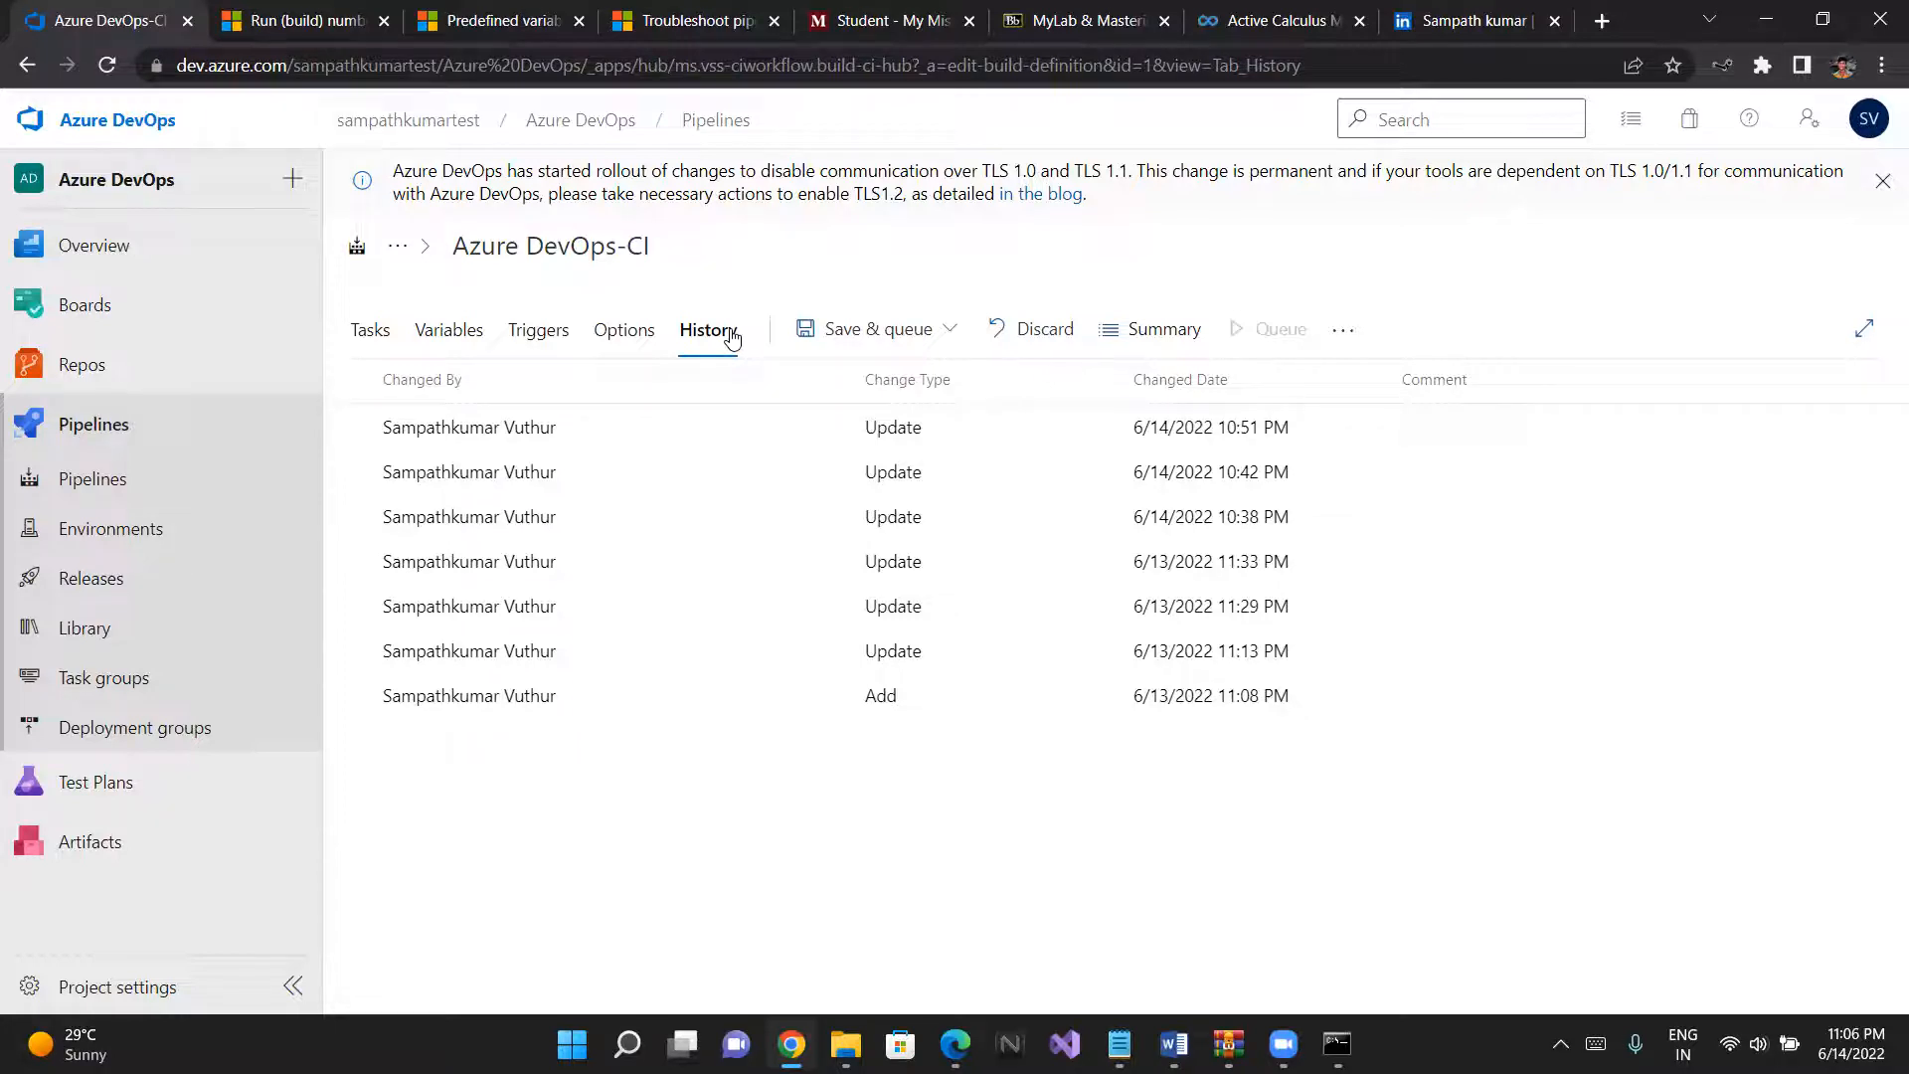
{"action": "left_click", "coordinate": [1344, 330]}
{"action": "left_click", "coordinate": [761, 480]}
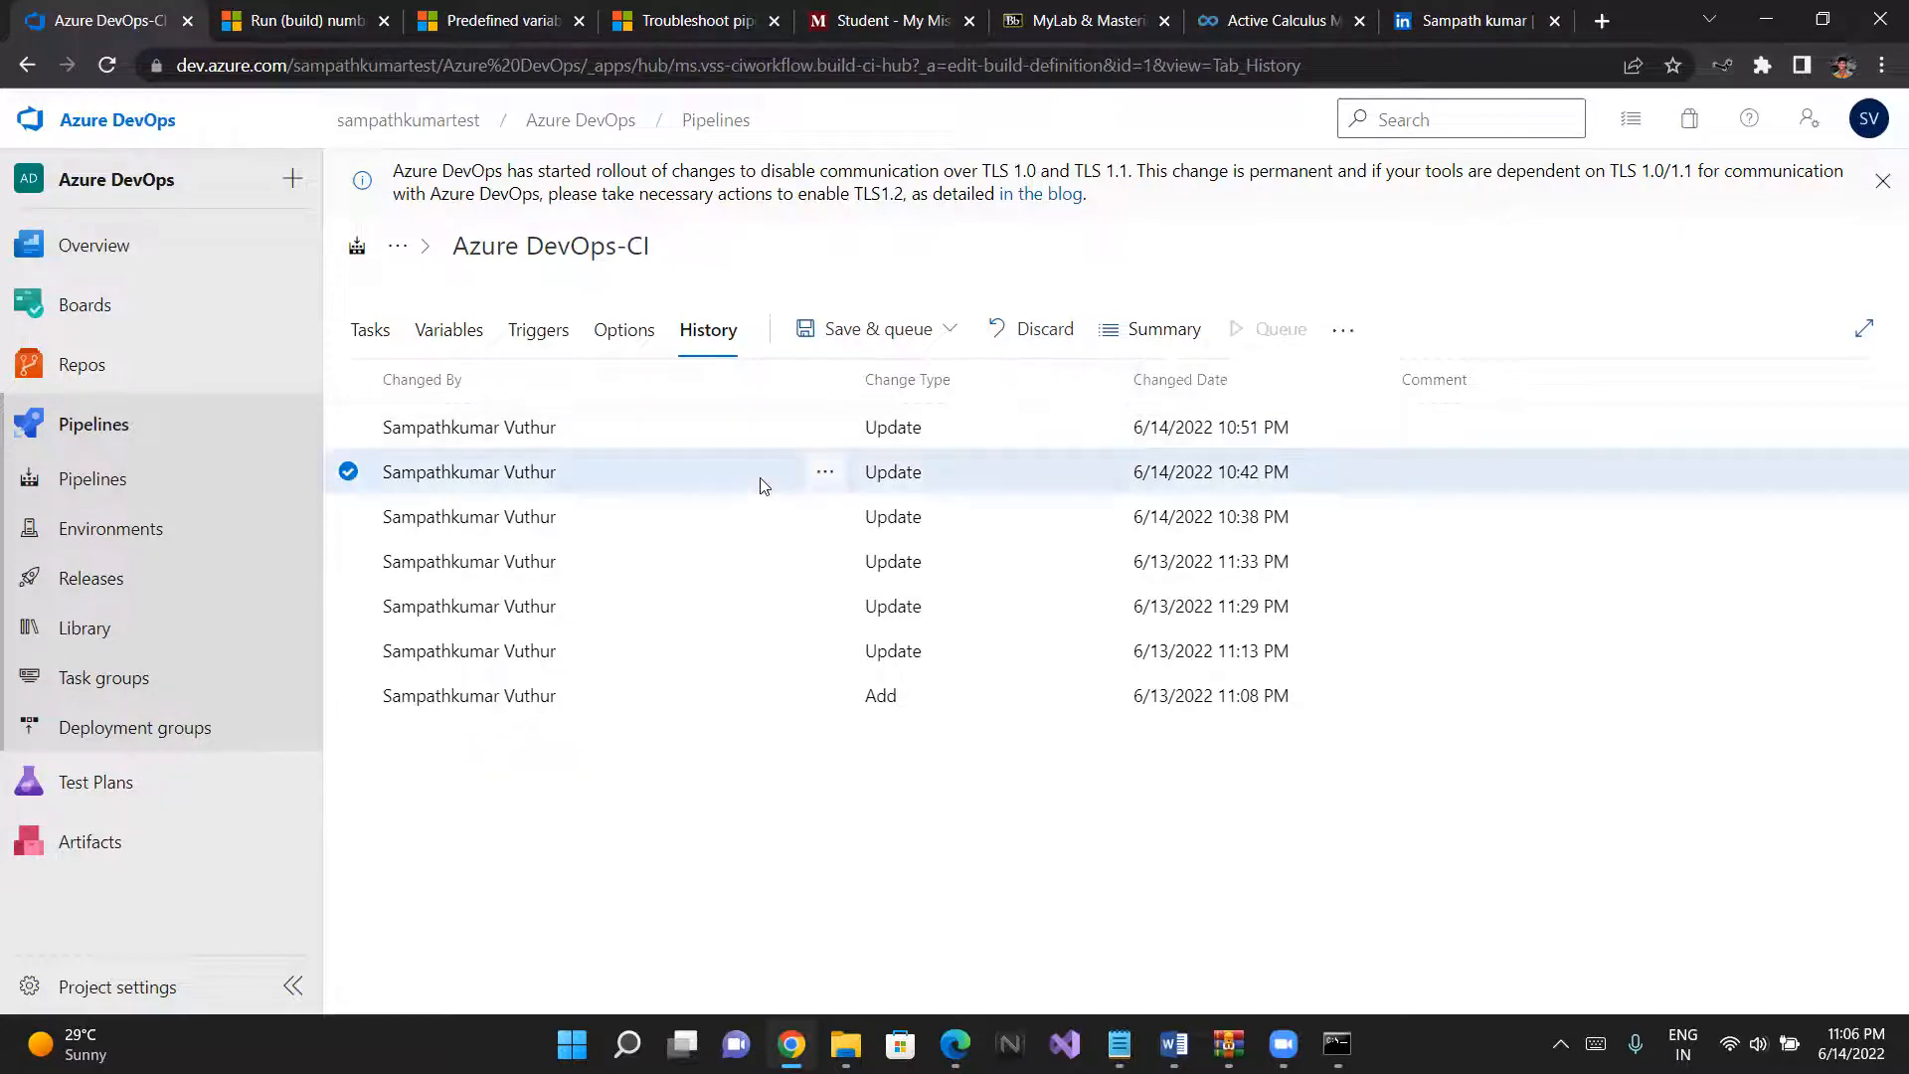
{"action": "left_click", "coordinate": [826, 428]}
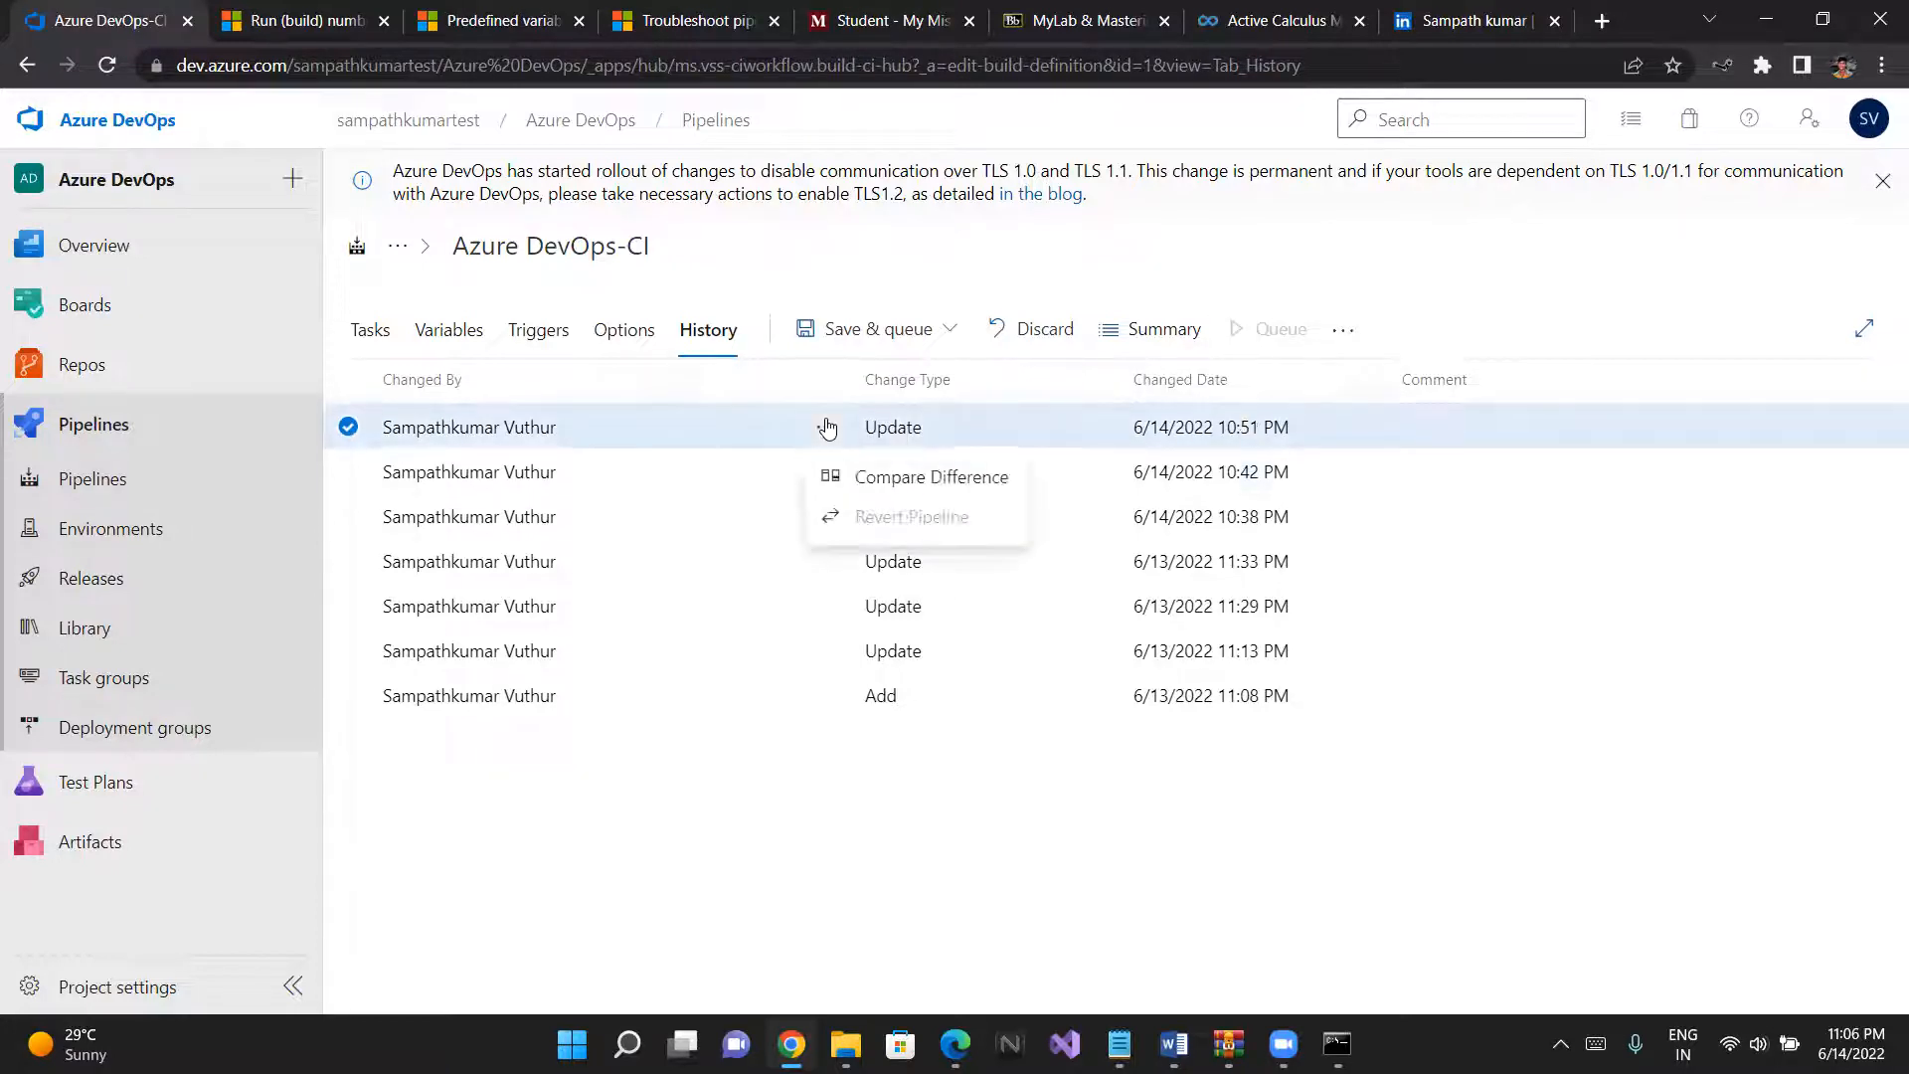
{"action": "left_click", "coordinate": [874, 480]}
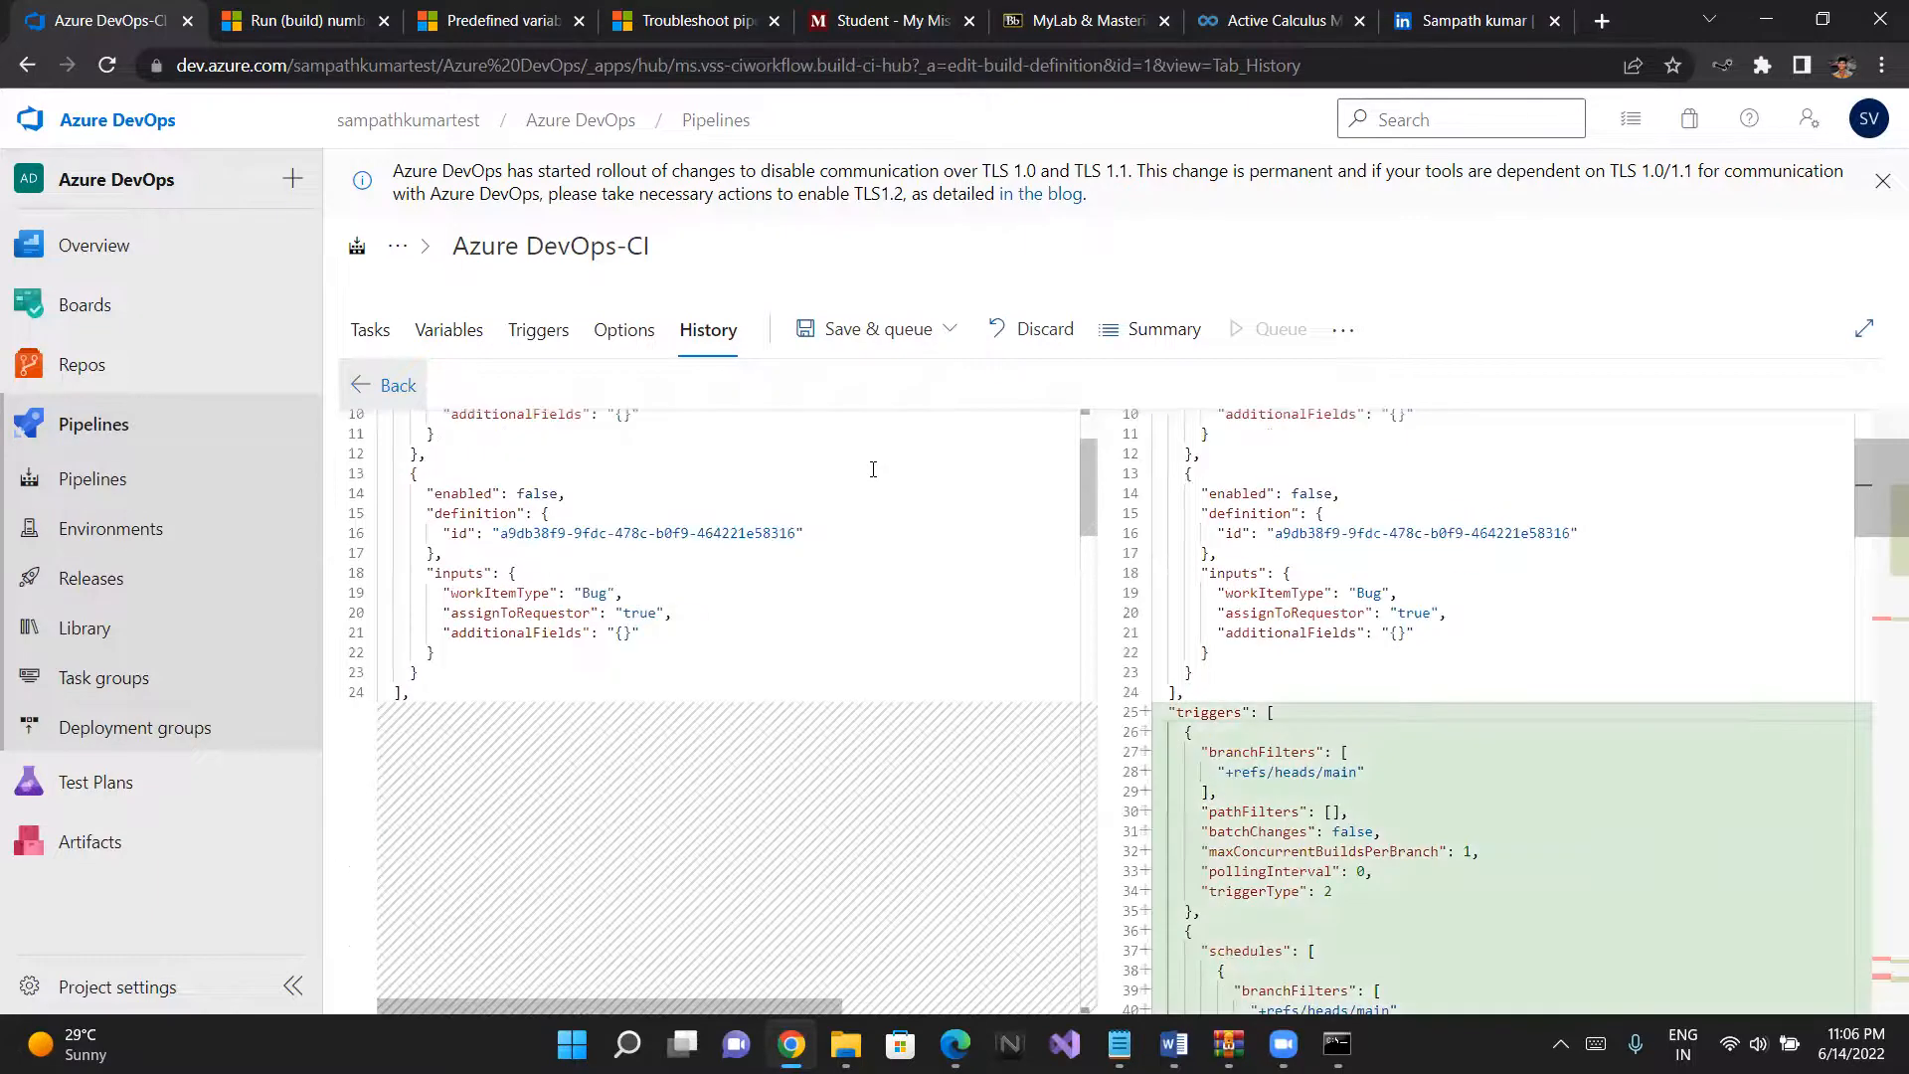
{"action": "scroll", "coordinate": [873, 470], "scroll_direction": "down", "scroll_amount": 1}
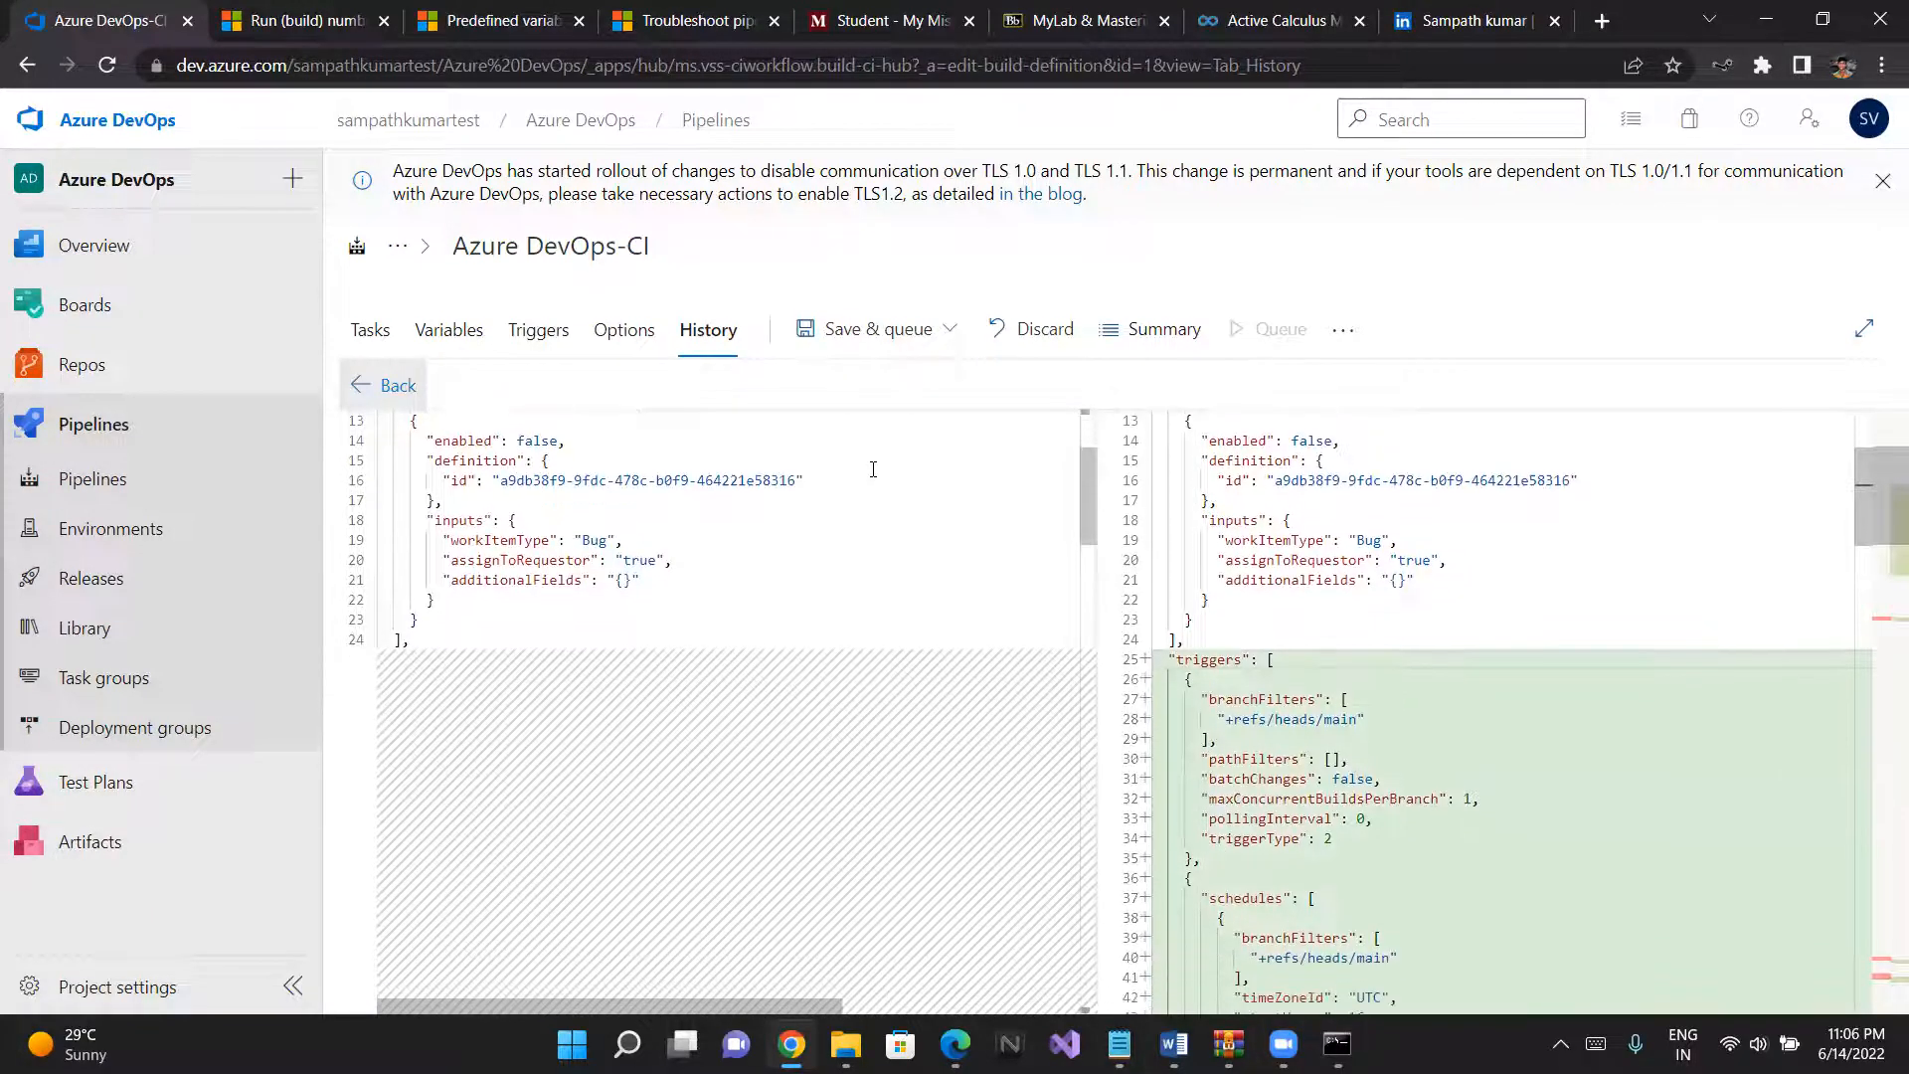
{"action": "scroll", "coordinate": [873, 470], "scroll_direction": "up", "scroll_amount": 1}
{"action": "scroll", "coordinate": [873, 469], "scroll_direction": "down", "scroll_amount": 4}
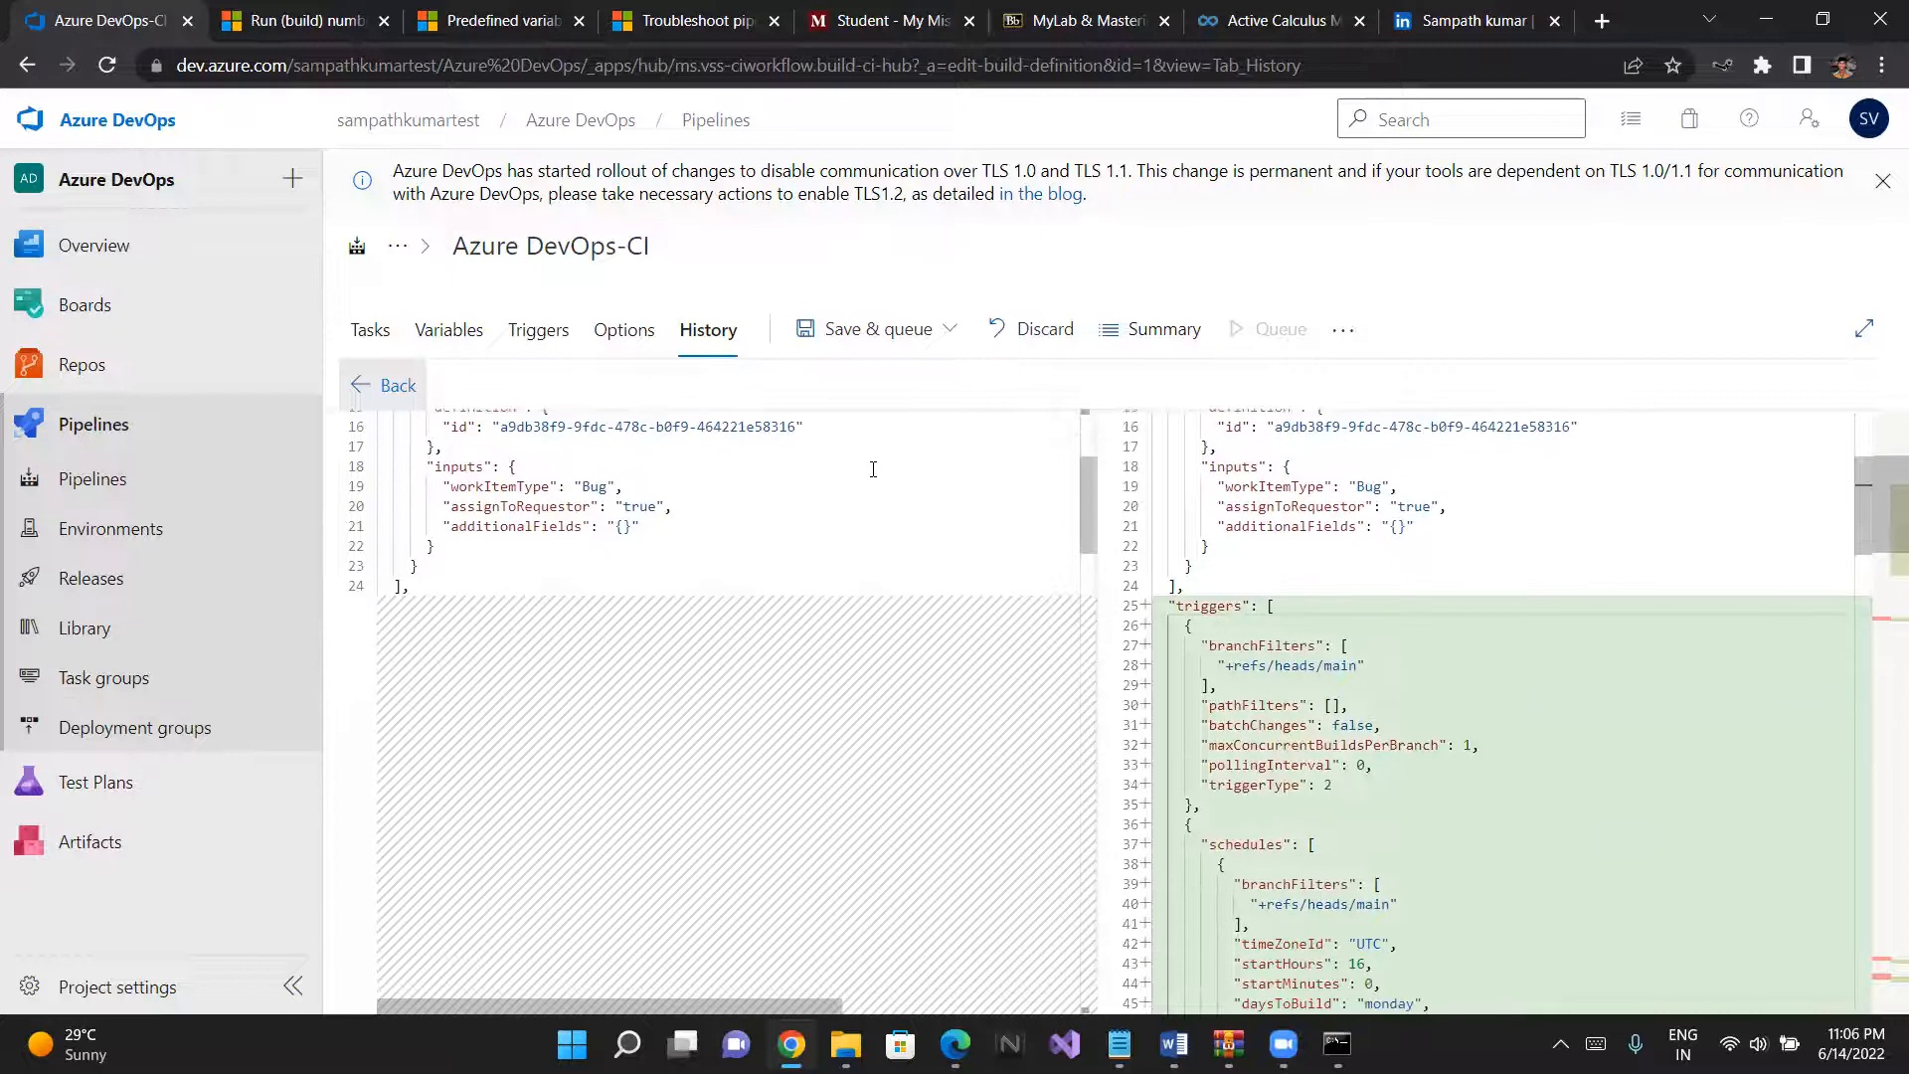
{"action": "scroll", "coordinate": [873, 469], "scroll_direction": "down", "scroll_amount": 4}
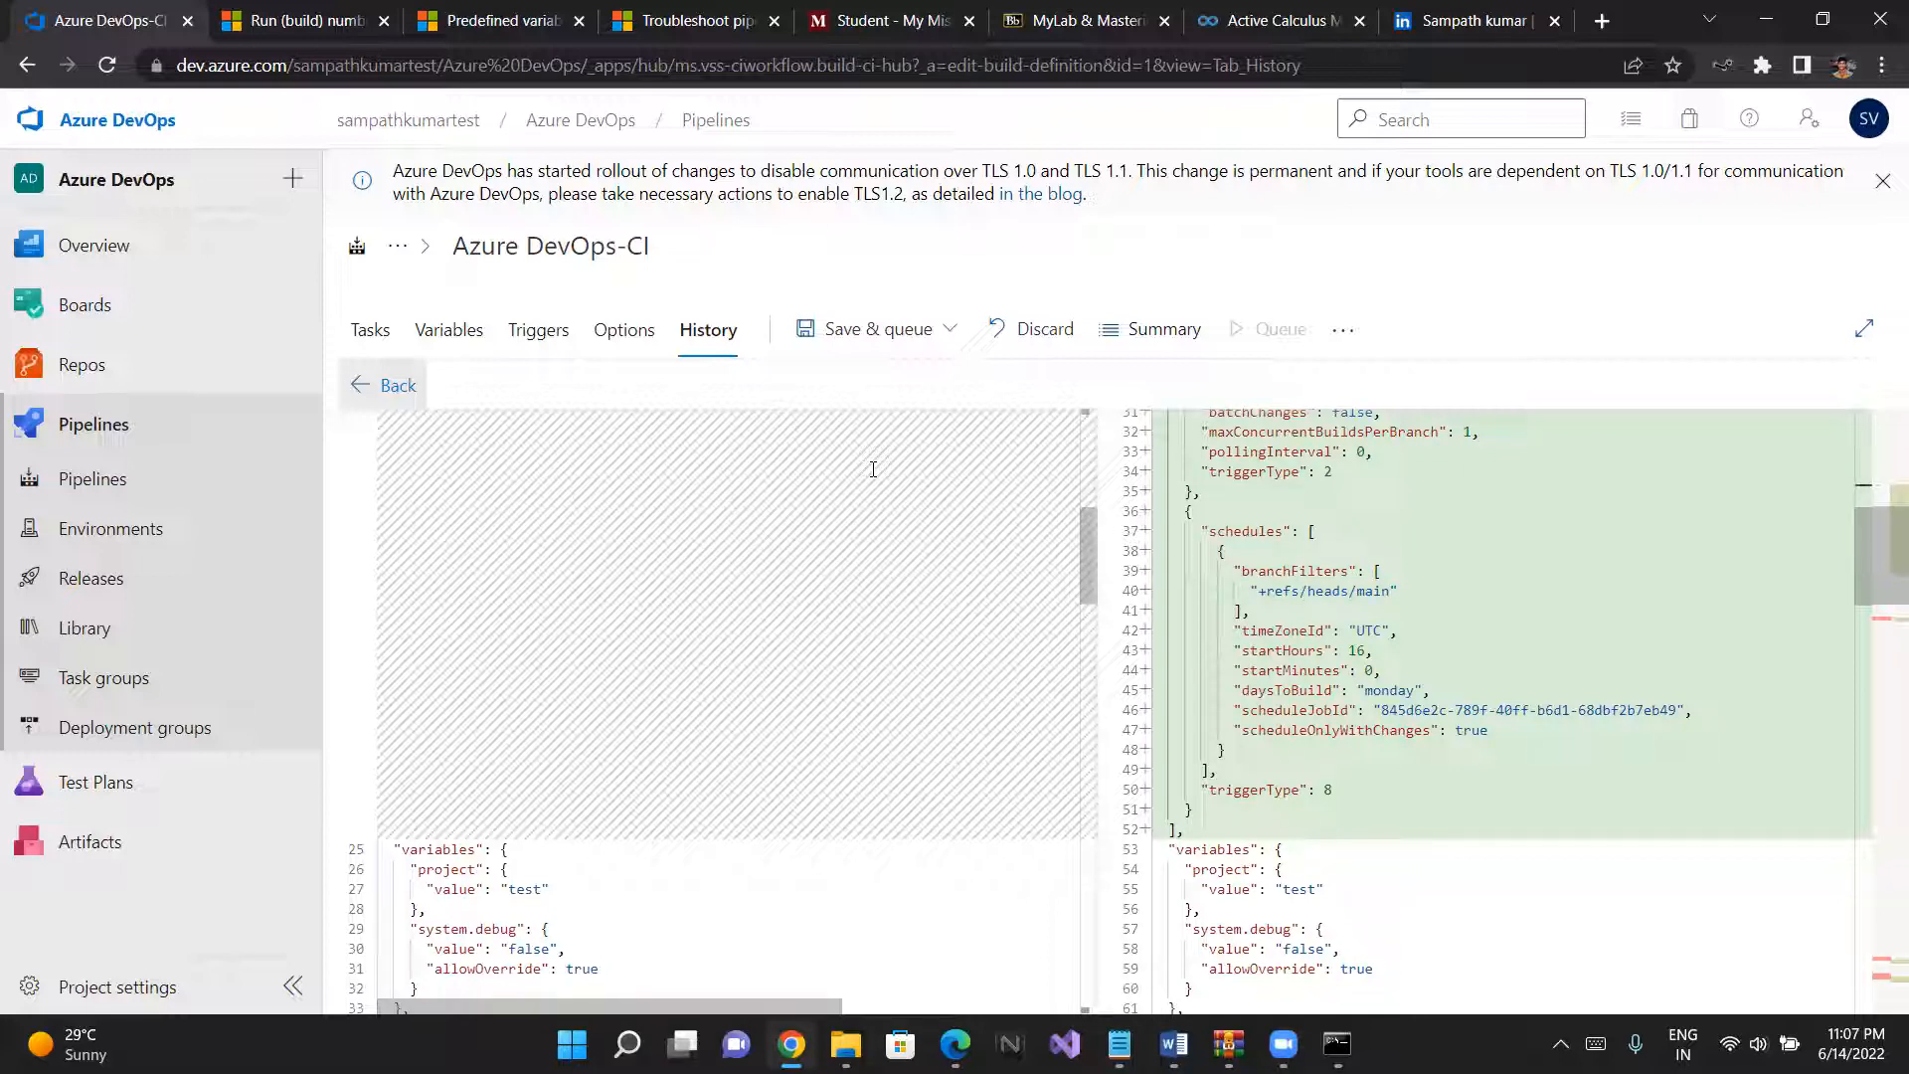
{"action": "scroll", "coordinate": [873, 469], "scroll_direction": "up", "scroll_amount": 1}
{"action": "left_click", "coordinate": [358, 383]}
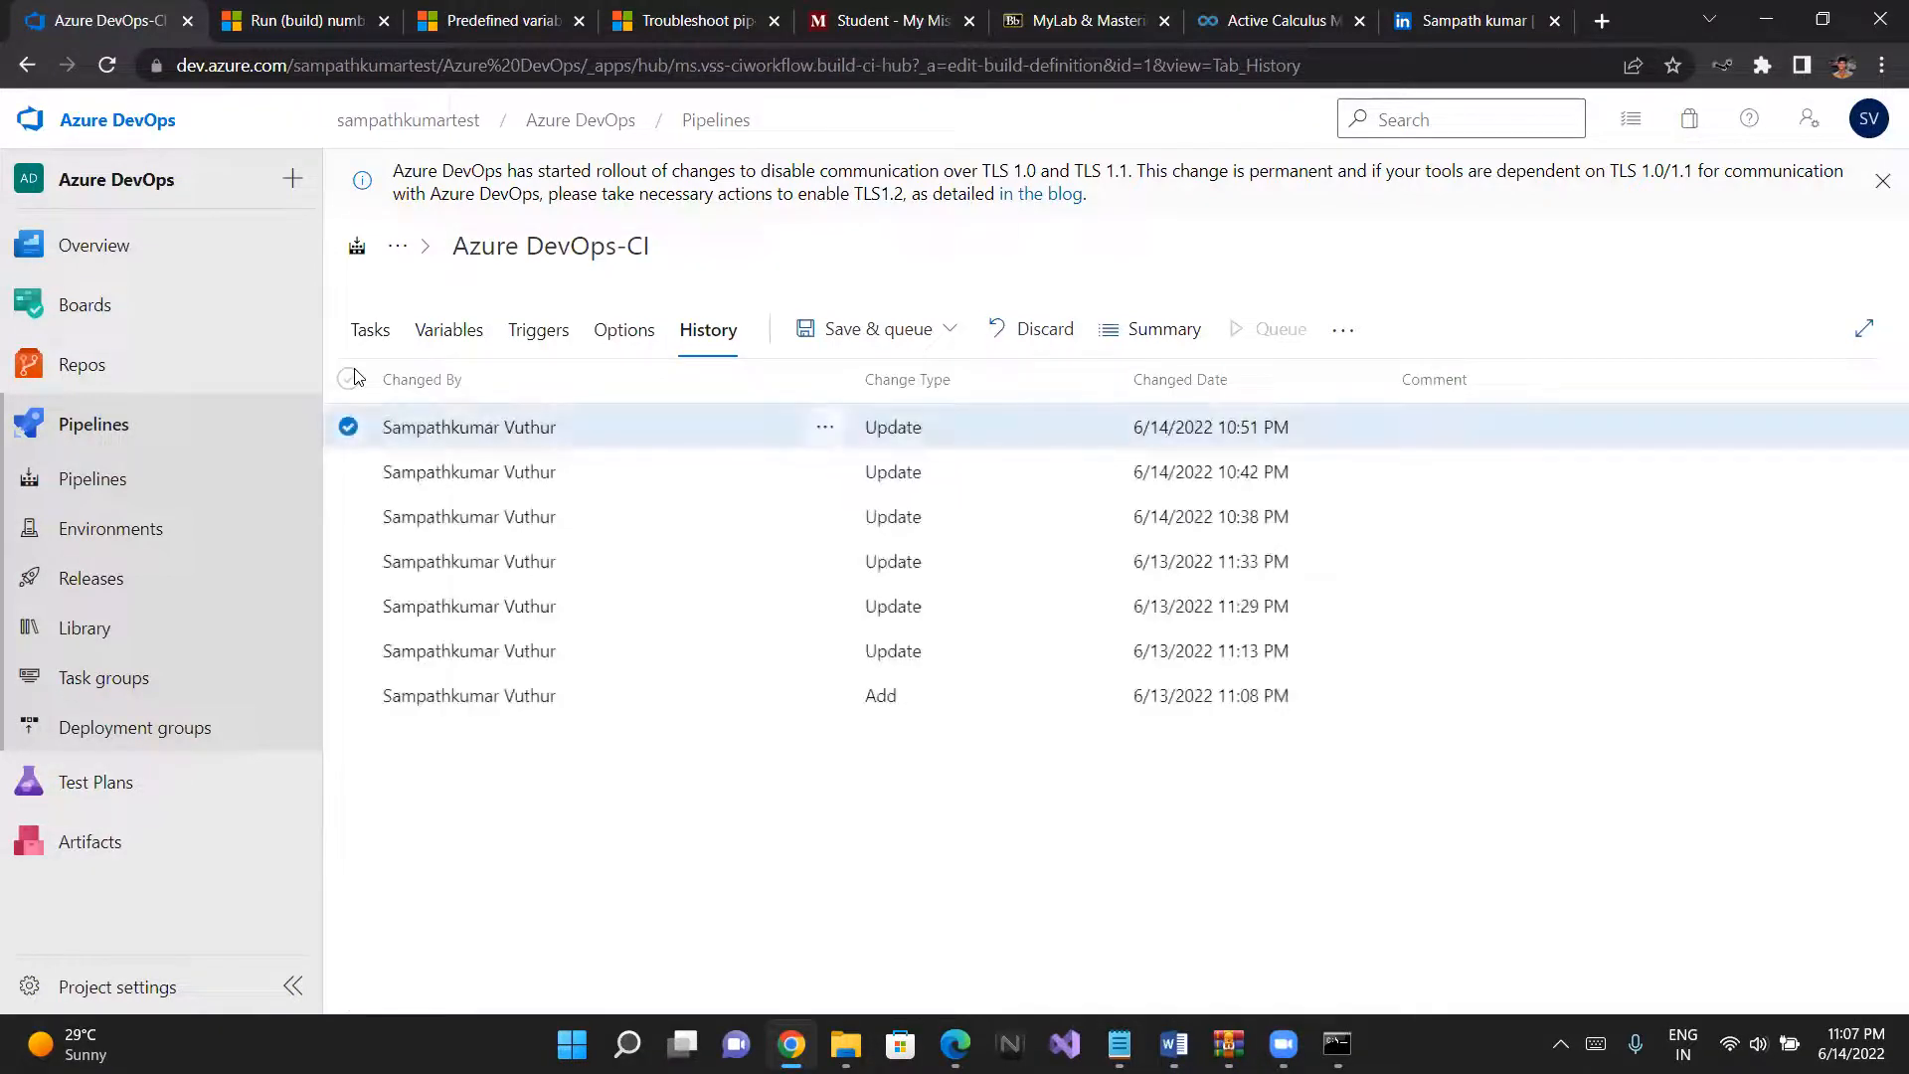
- Save the pipeline changes and run it on the main branch with the Default agent pool
{"action": "left_click", "coordinate": [633, 336]}
{"action": "left_click", "coordinate": [699, 331]}
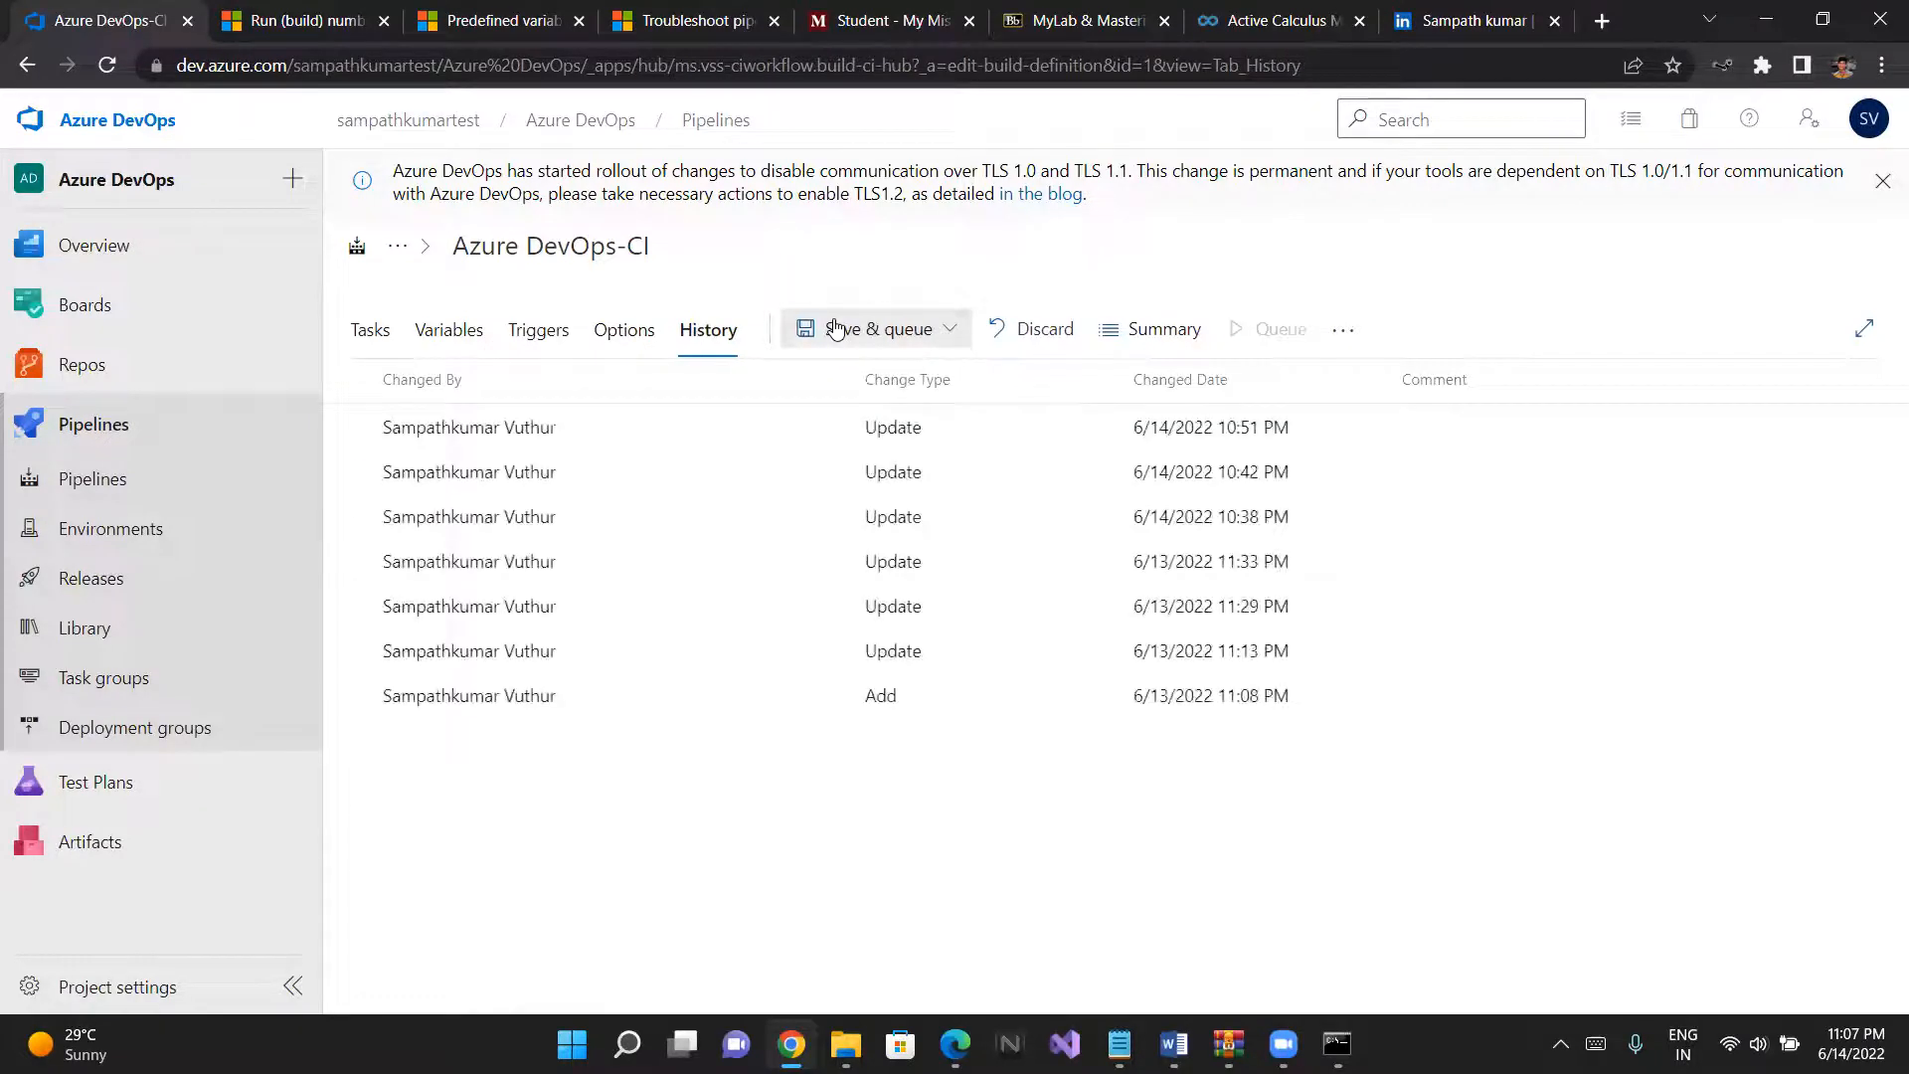
{"action": "left_click", "coordinate": [836, 328]}
{"action": "left_click", "coordinate": [849, 374]}
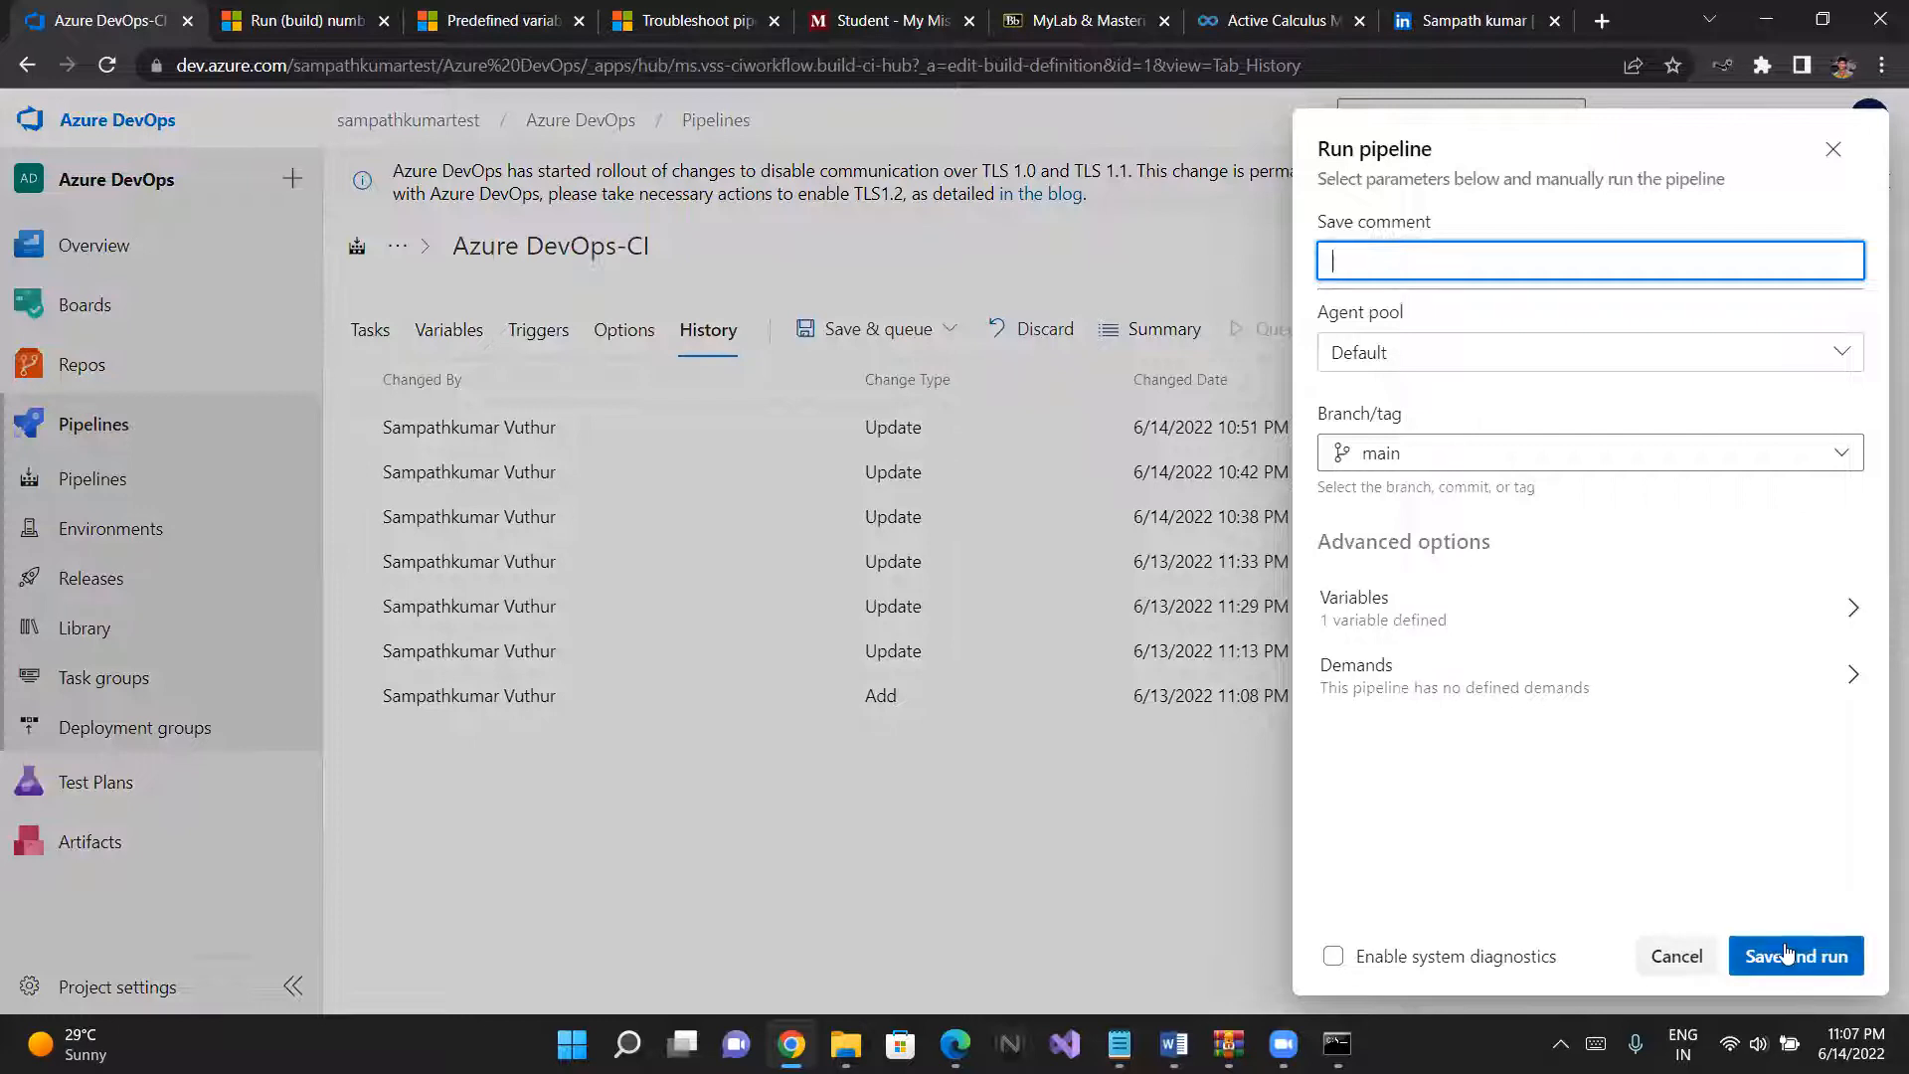
{"action": "left_click", "coordinate": [1786, 951]}
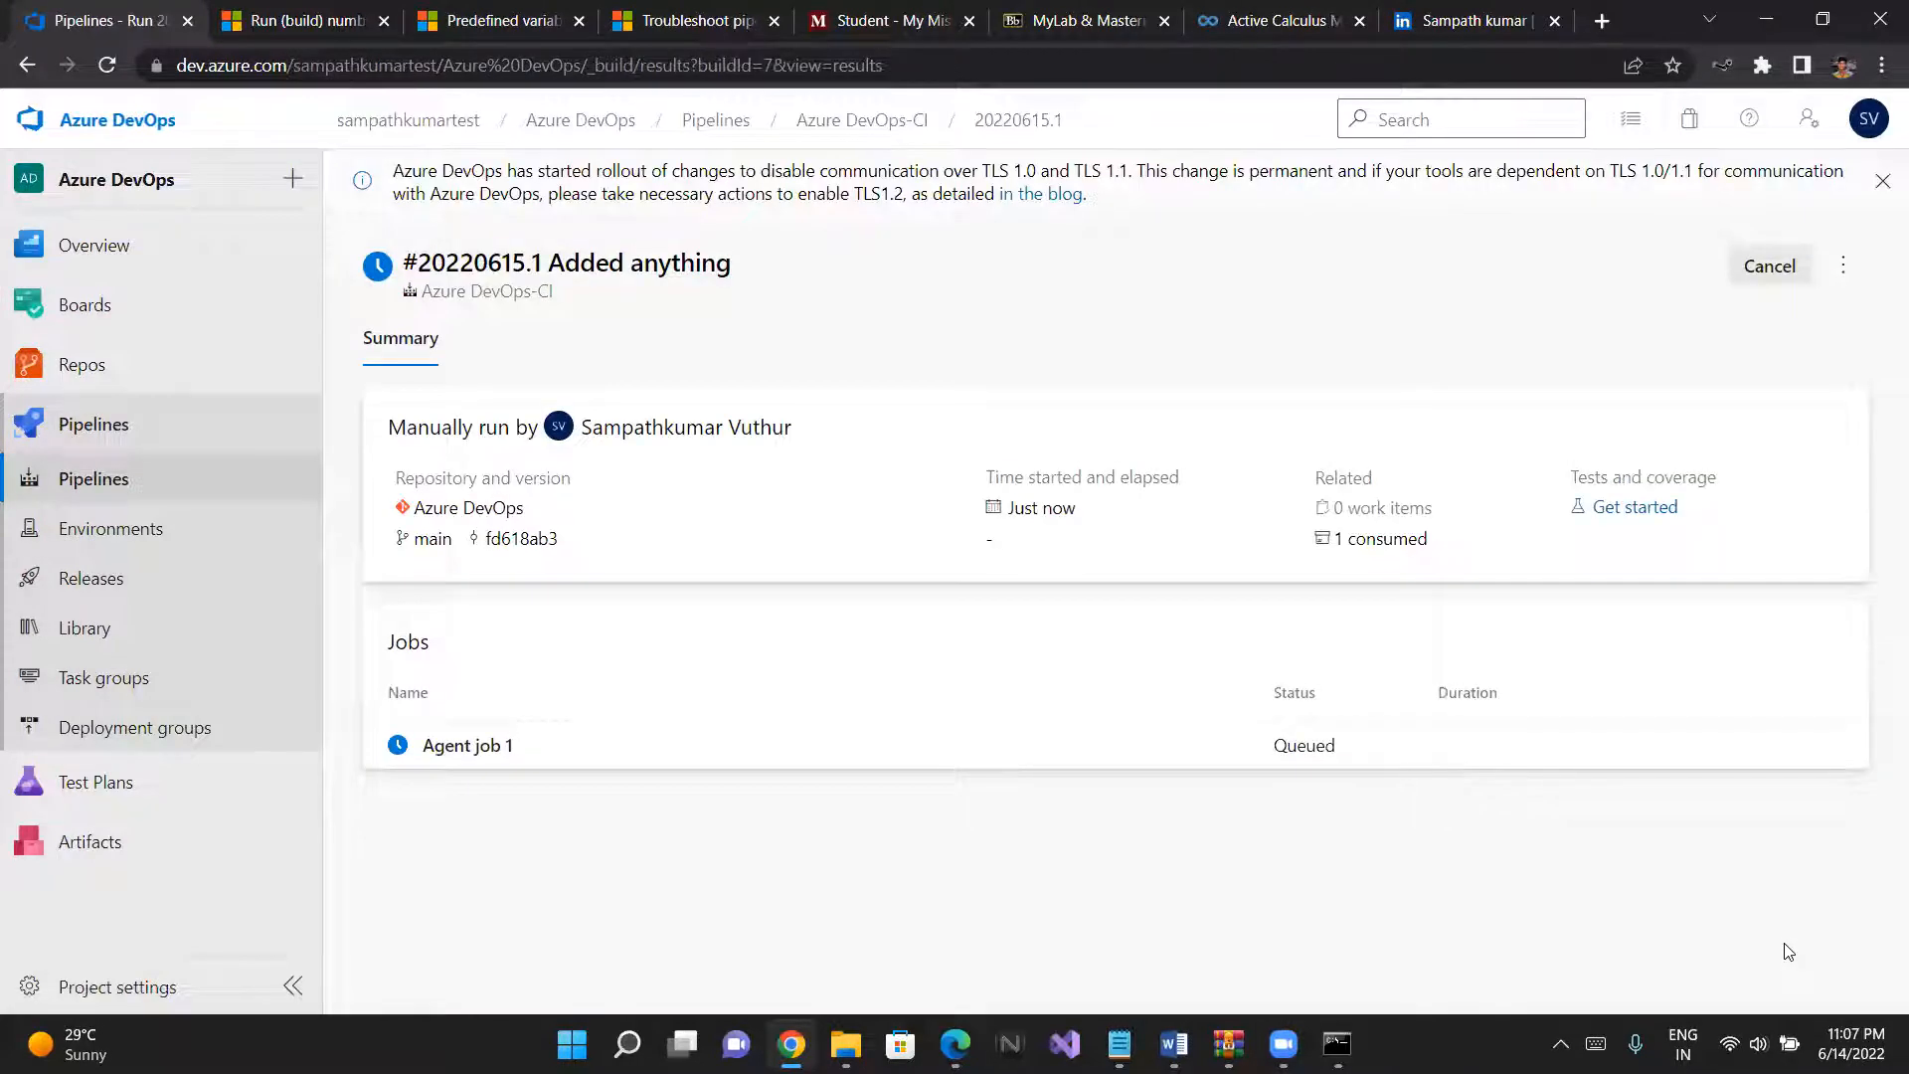
- Follow Agent job 1 of the new run, checking the run number and the Command Line Script output log
{"action": "left_click", "coordinate": [497, 754]}
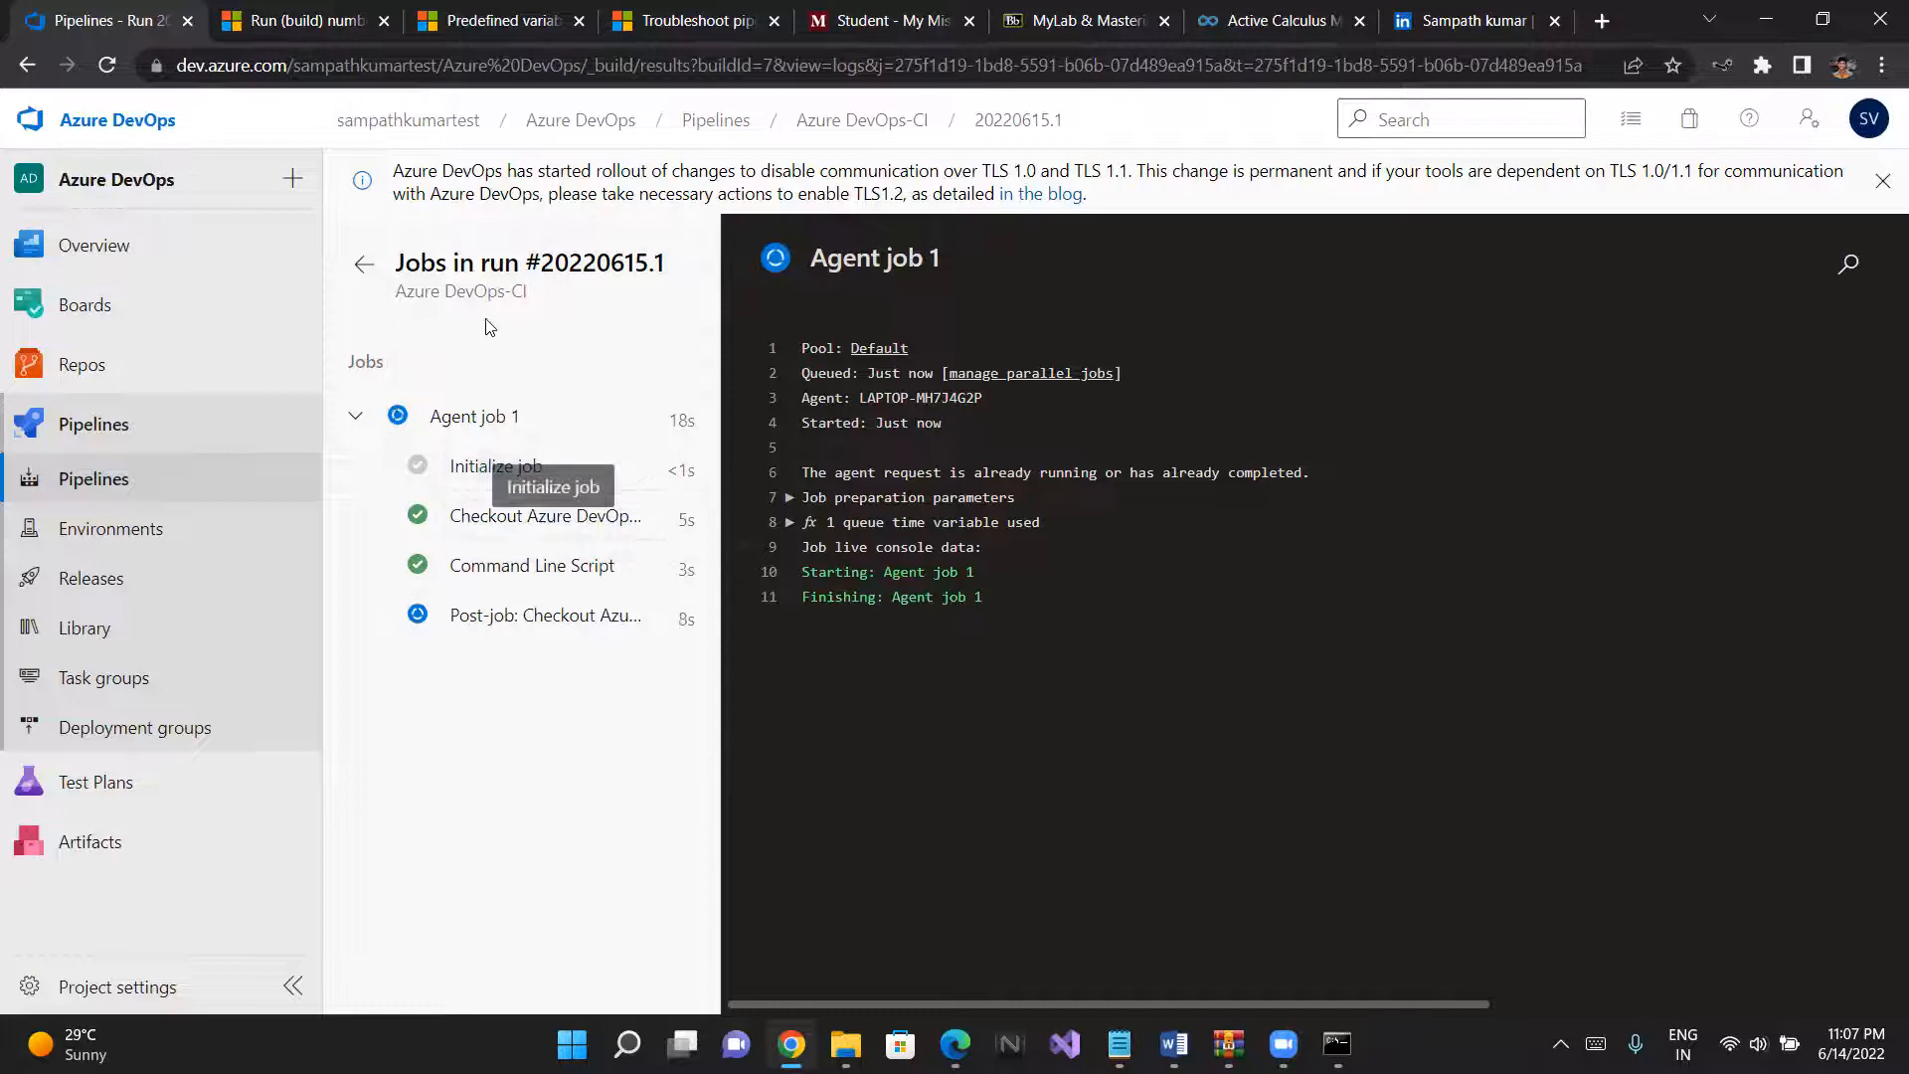
{"action": "left_click_drag", "start_coordinate": [542, 263], "coordinate": [684, 302]}
{"action": "left_click", "coordinate": [684, 302]}
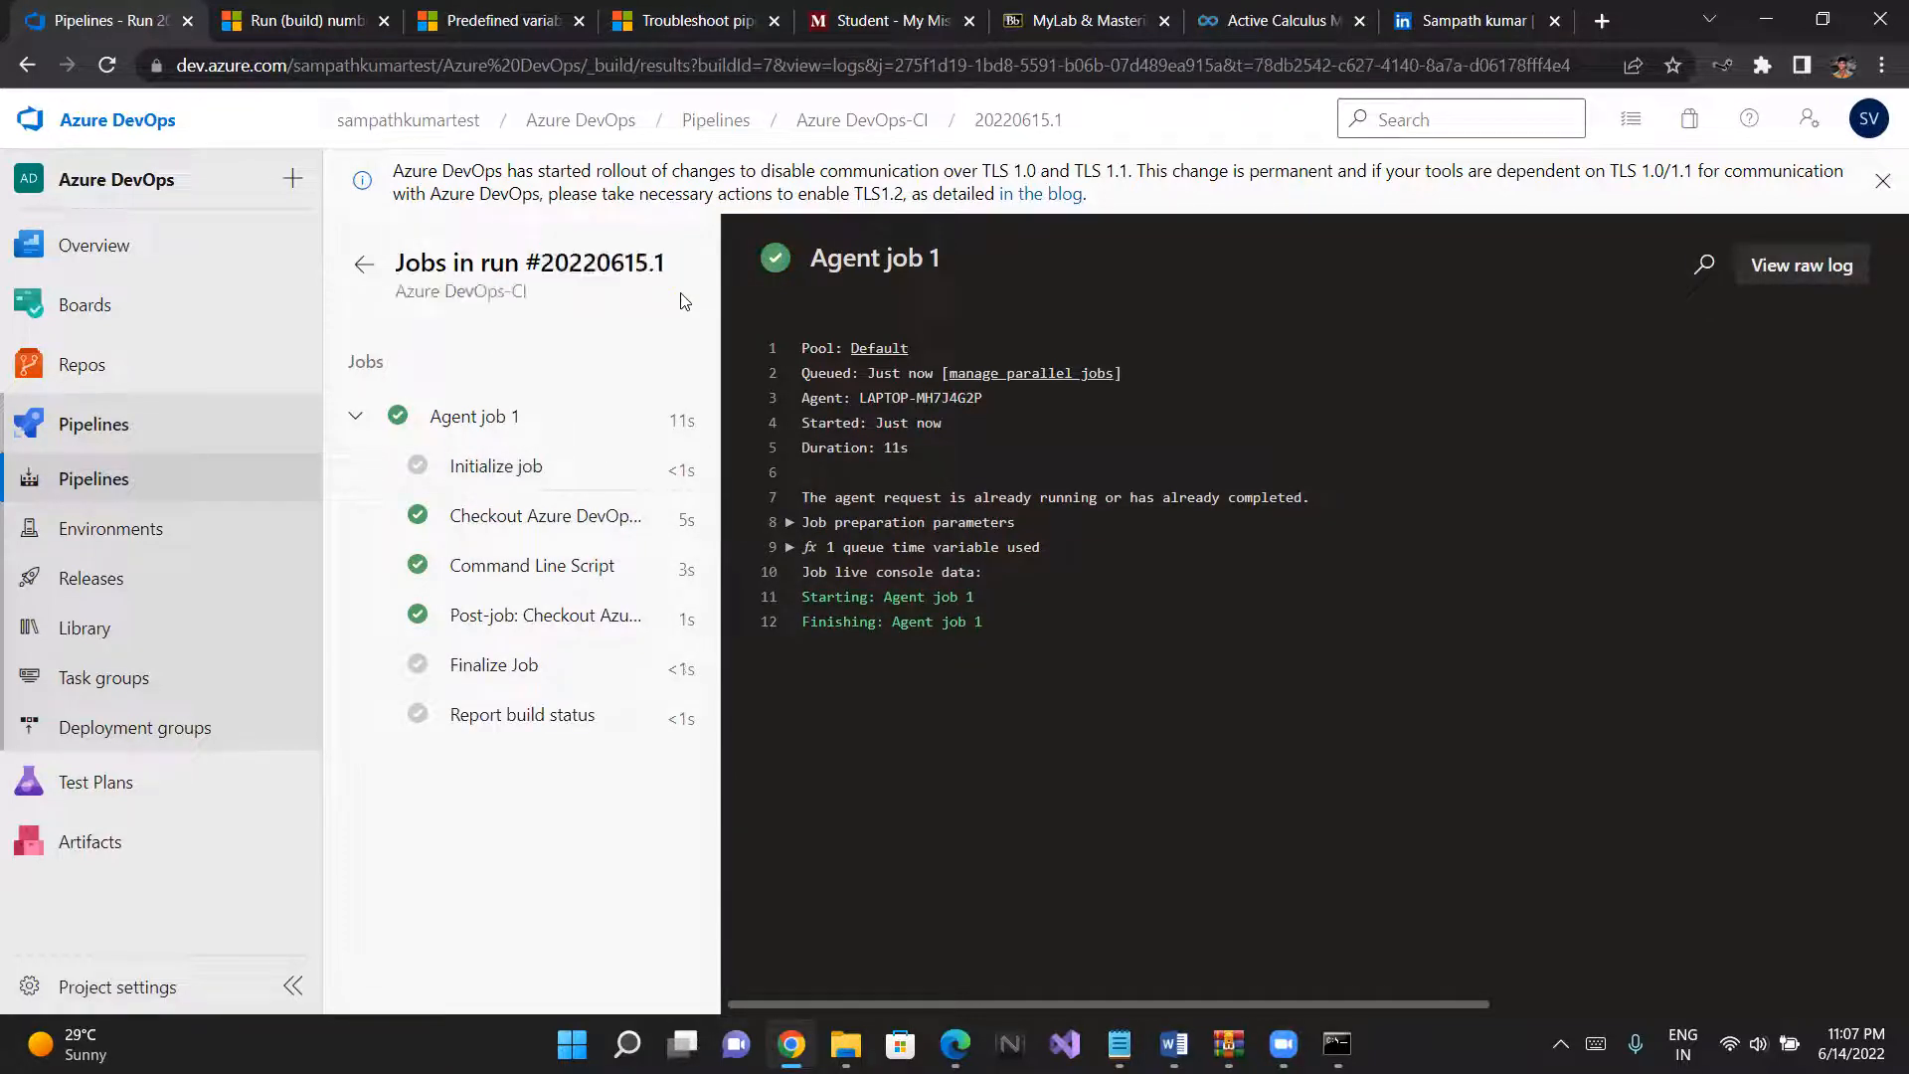
{"action": "left_click", "coordinate": [500, 569]}
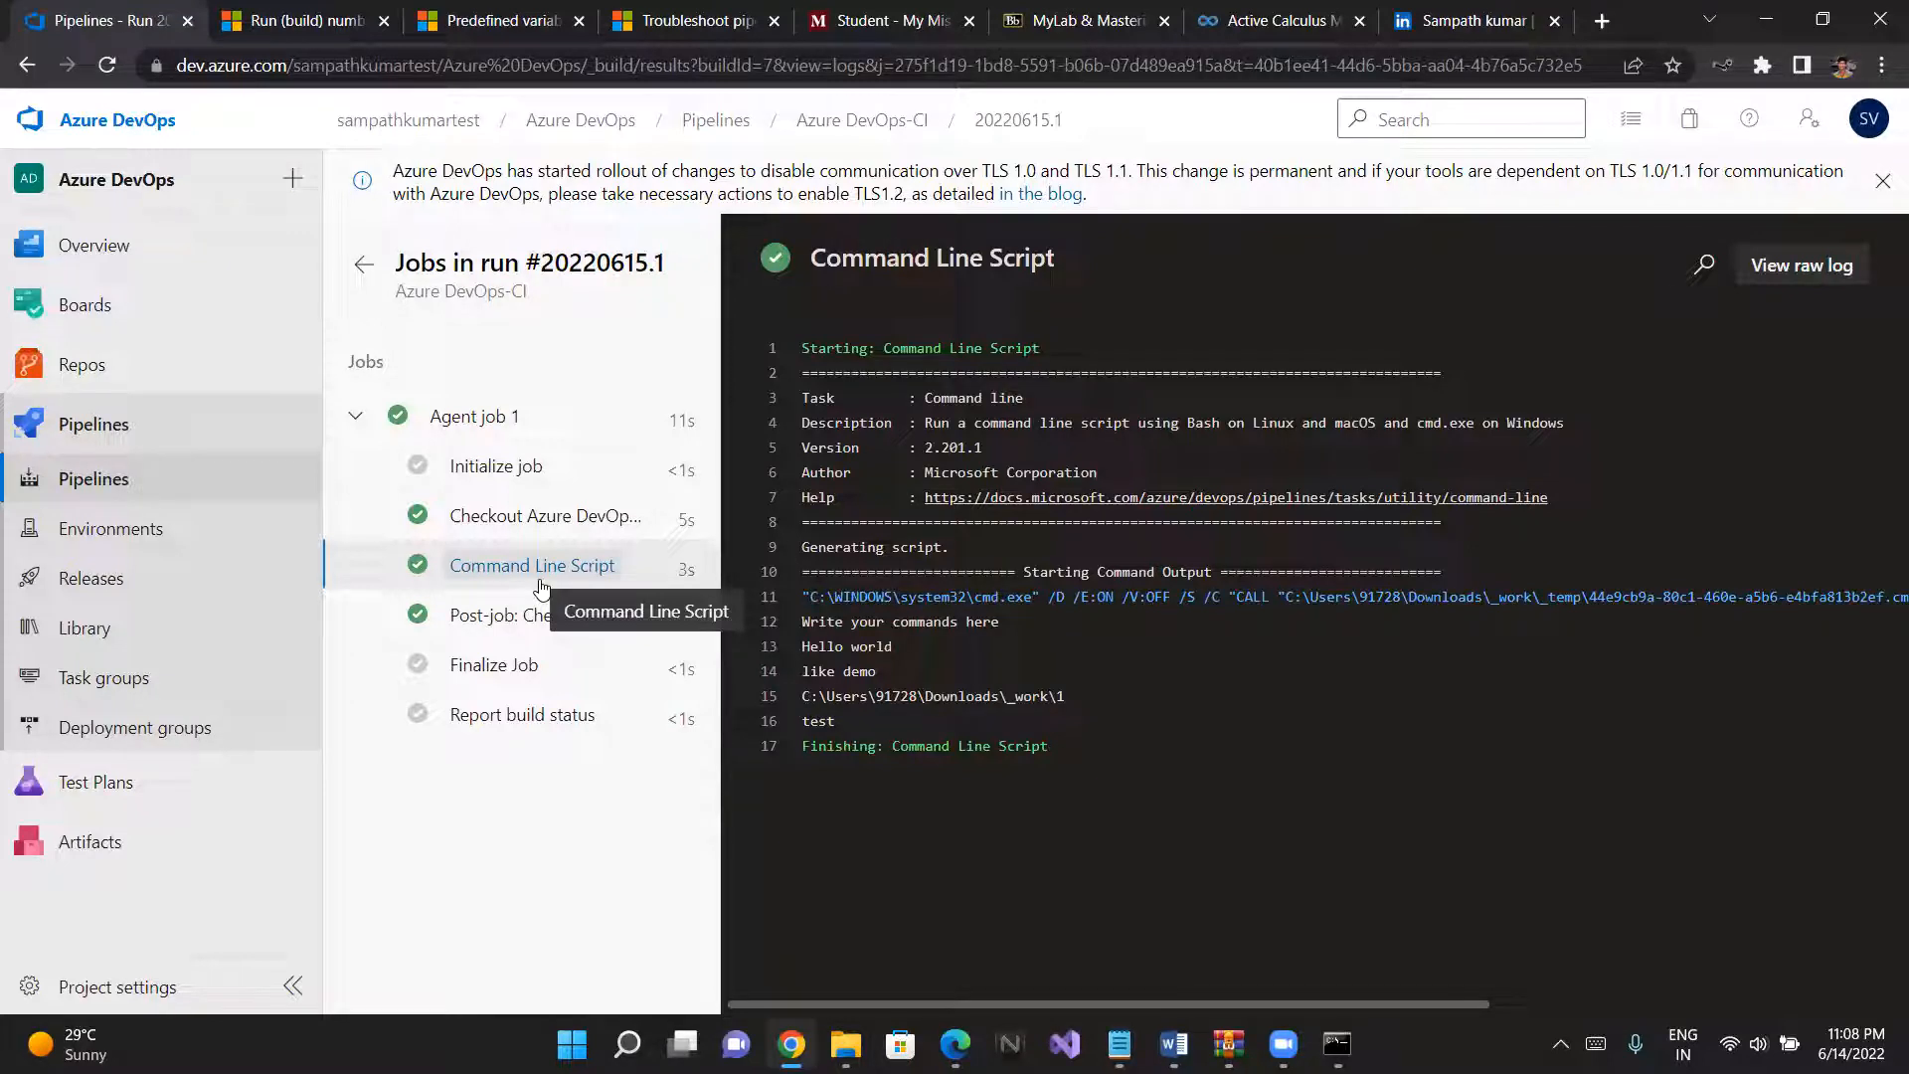
- Open the latest run from the Azure DevOps-CI run list and check its related work items
{"action": "left_click", "coordinate": [104, 427]}
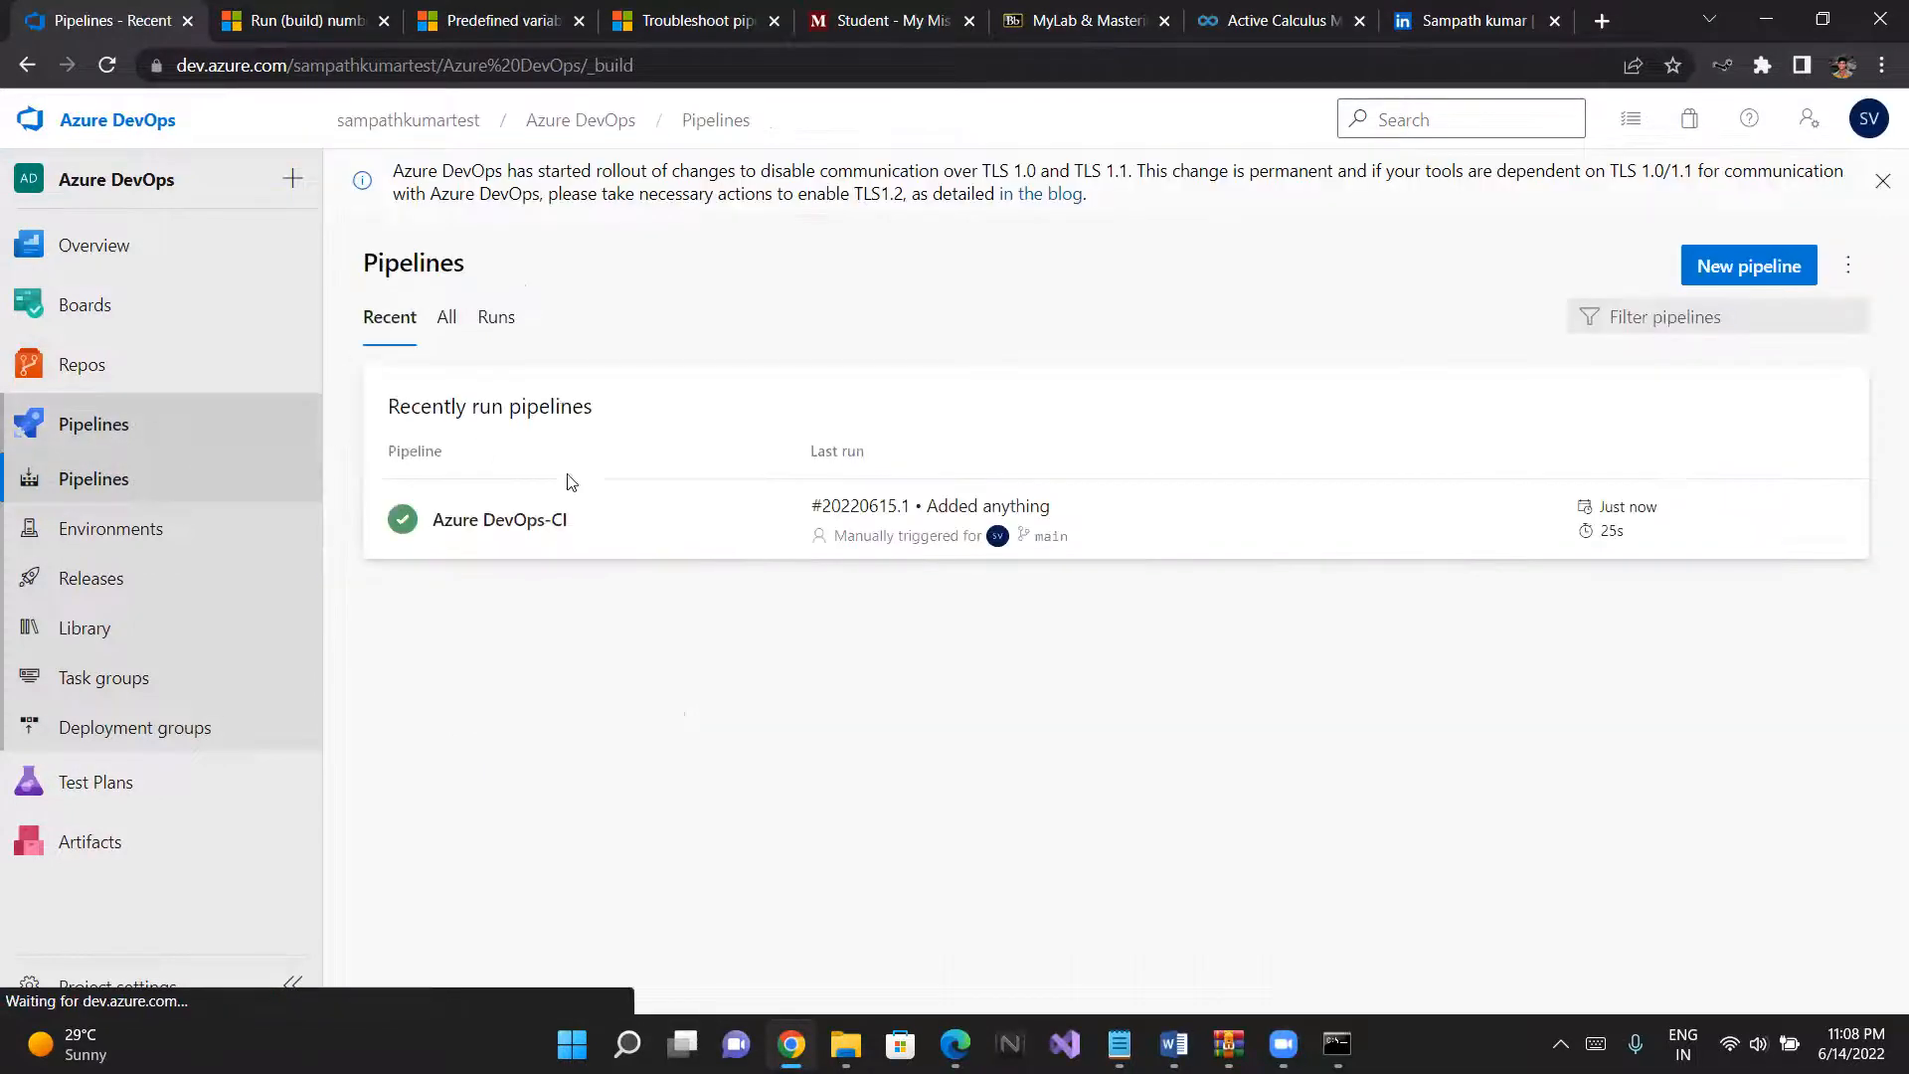
{"action": "left_click", "coordinate": [589, 519]}
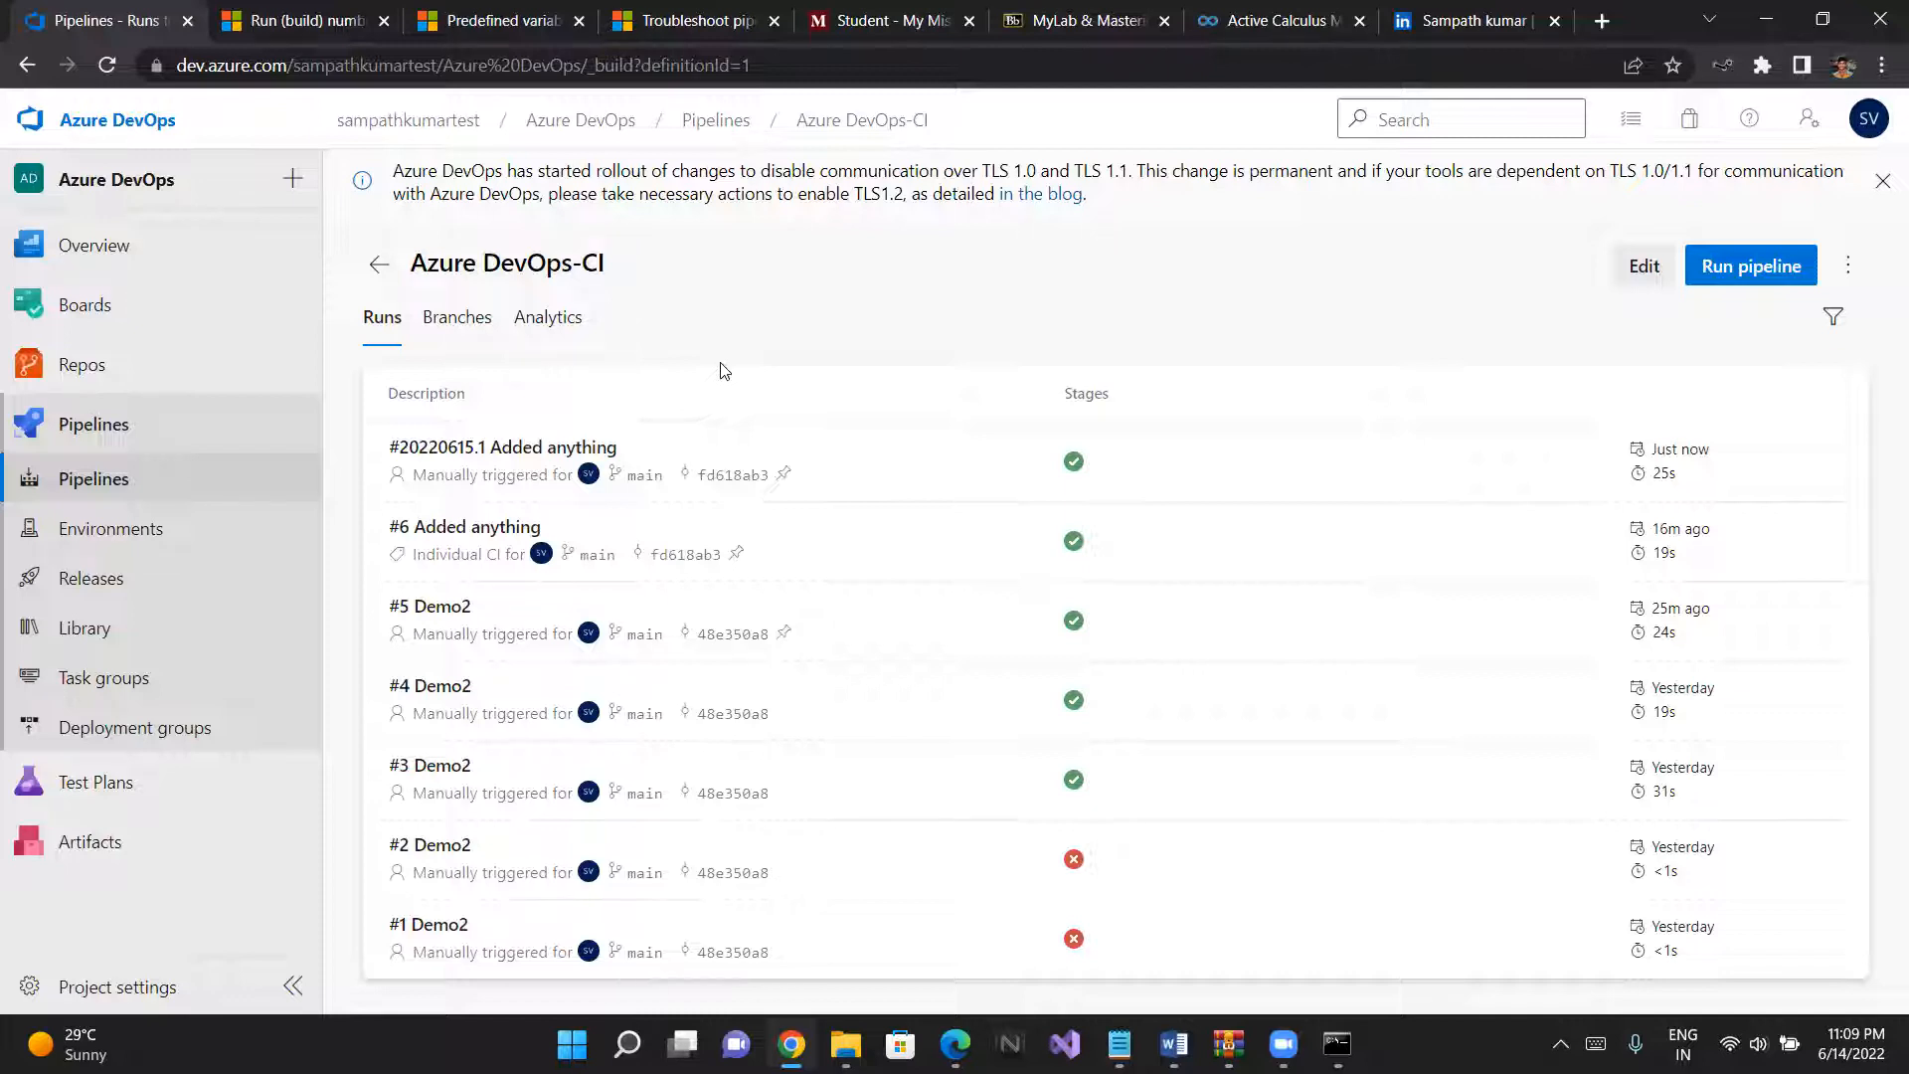
{"action": "left_click", "coordinate": [513, 444]}
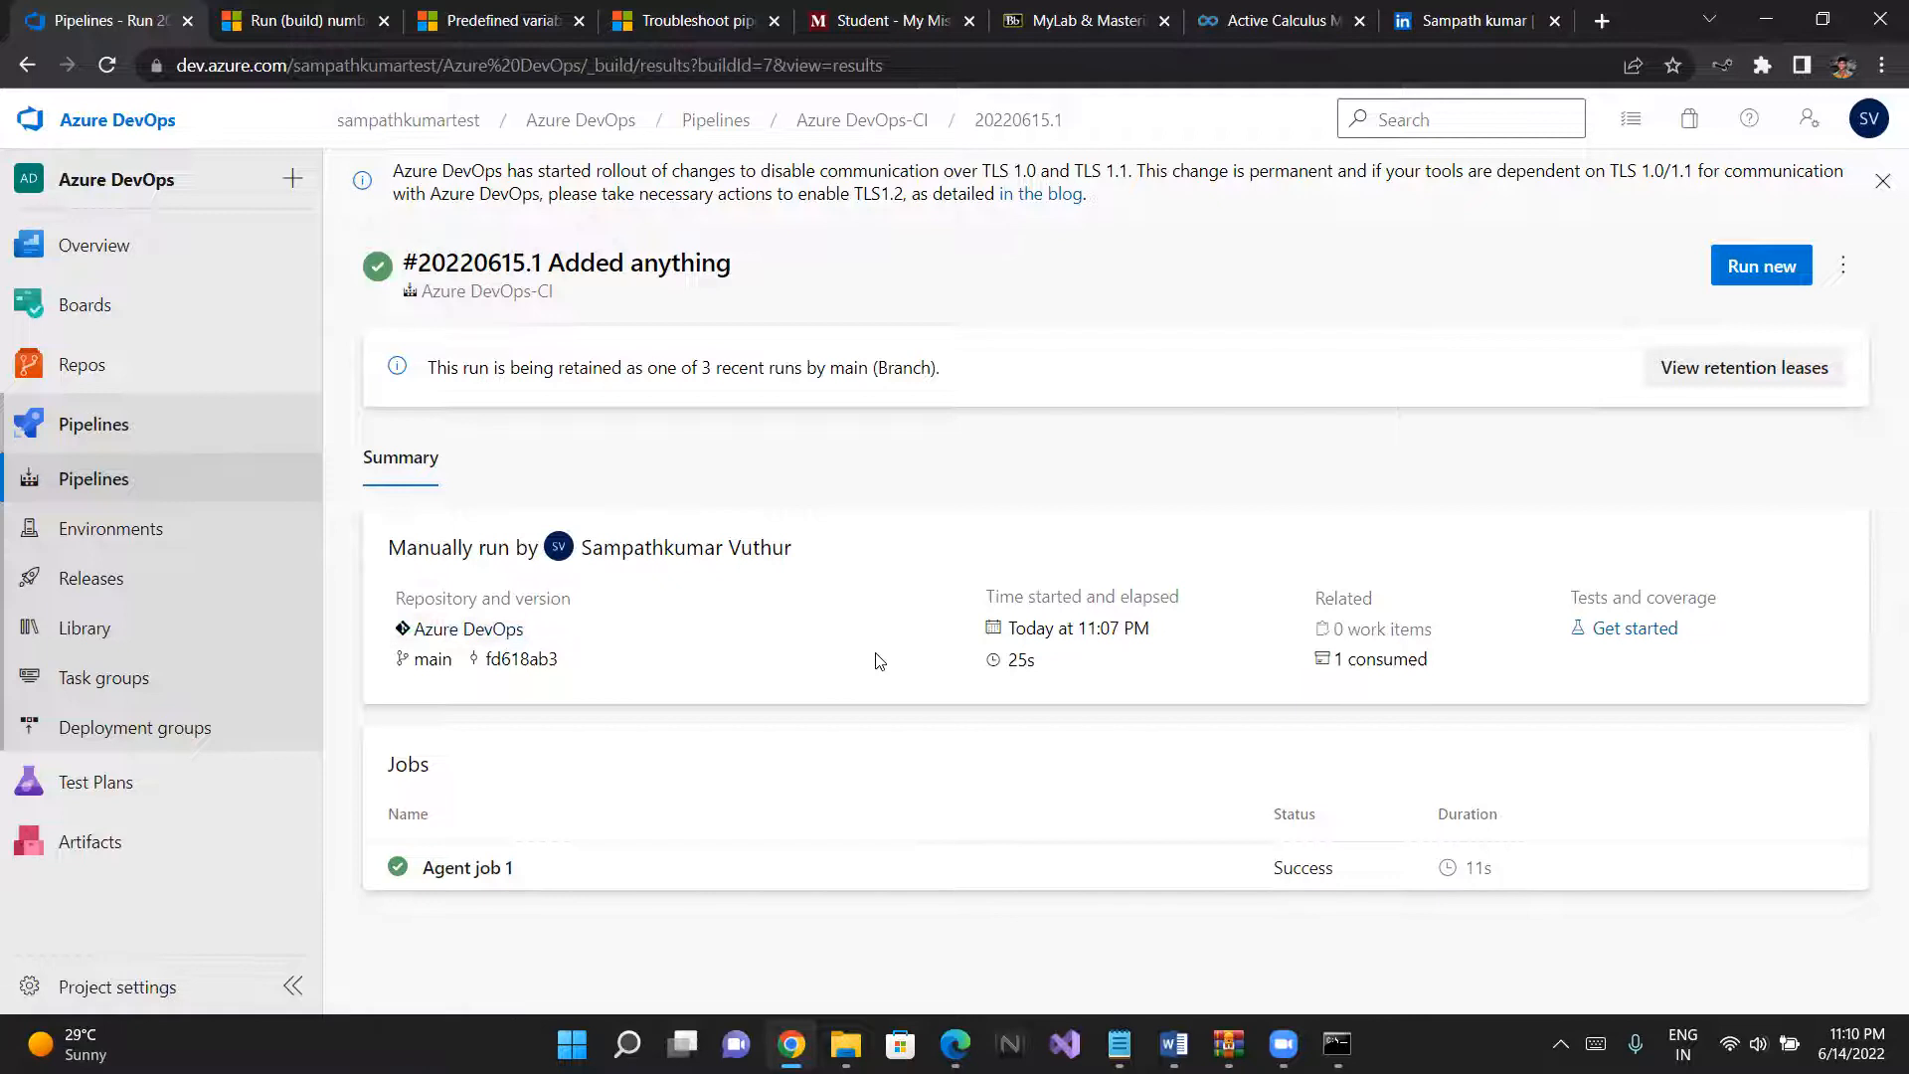
{"action": "left_click_drag", "start_coordinate": [1308, 627], "coordinate": [1433, 628]}
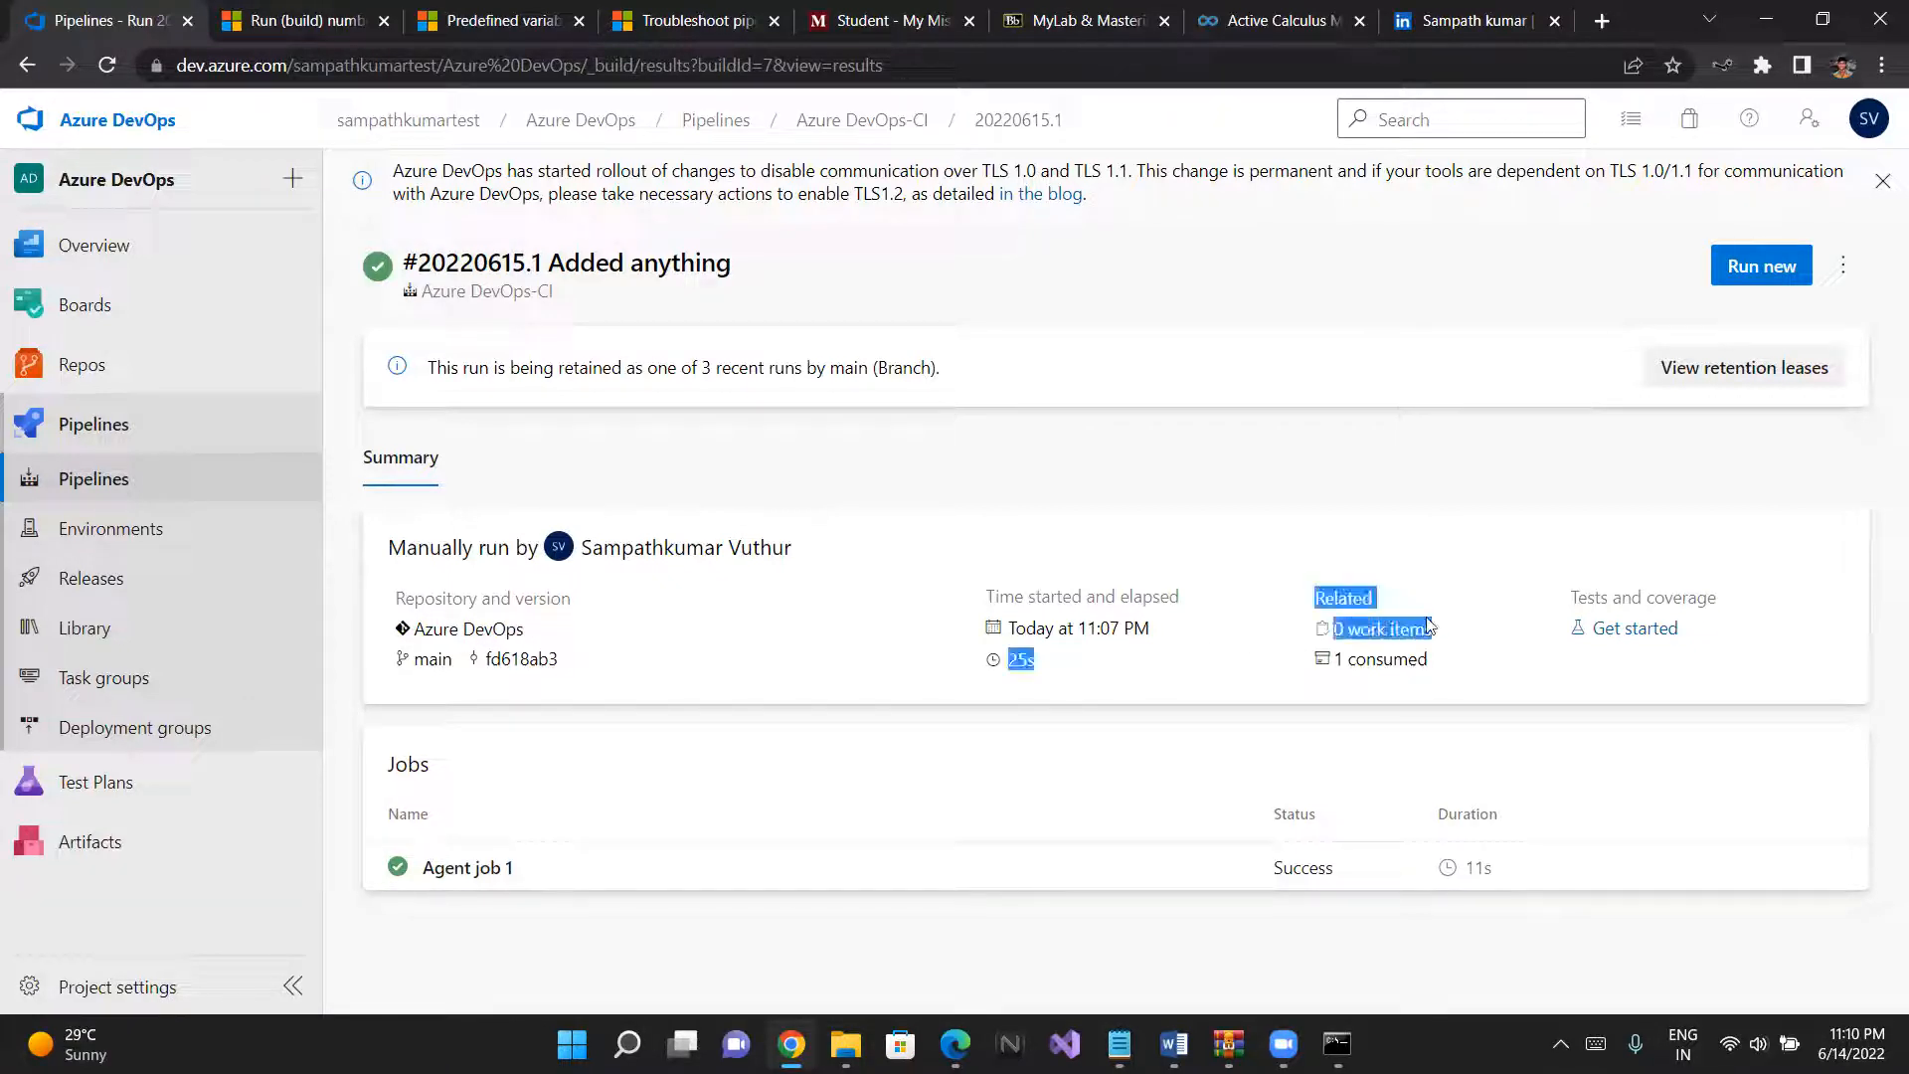
{"action": "left_click", "coordinate": [1428, 625]}
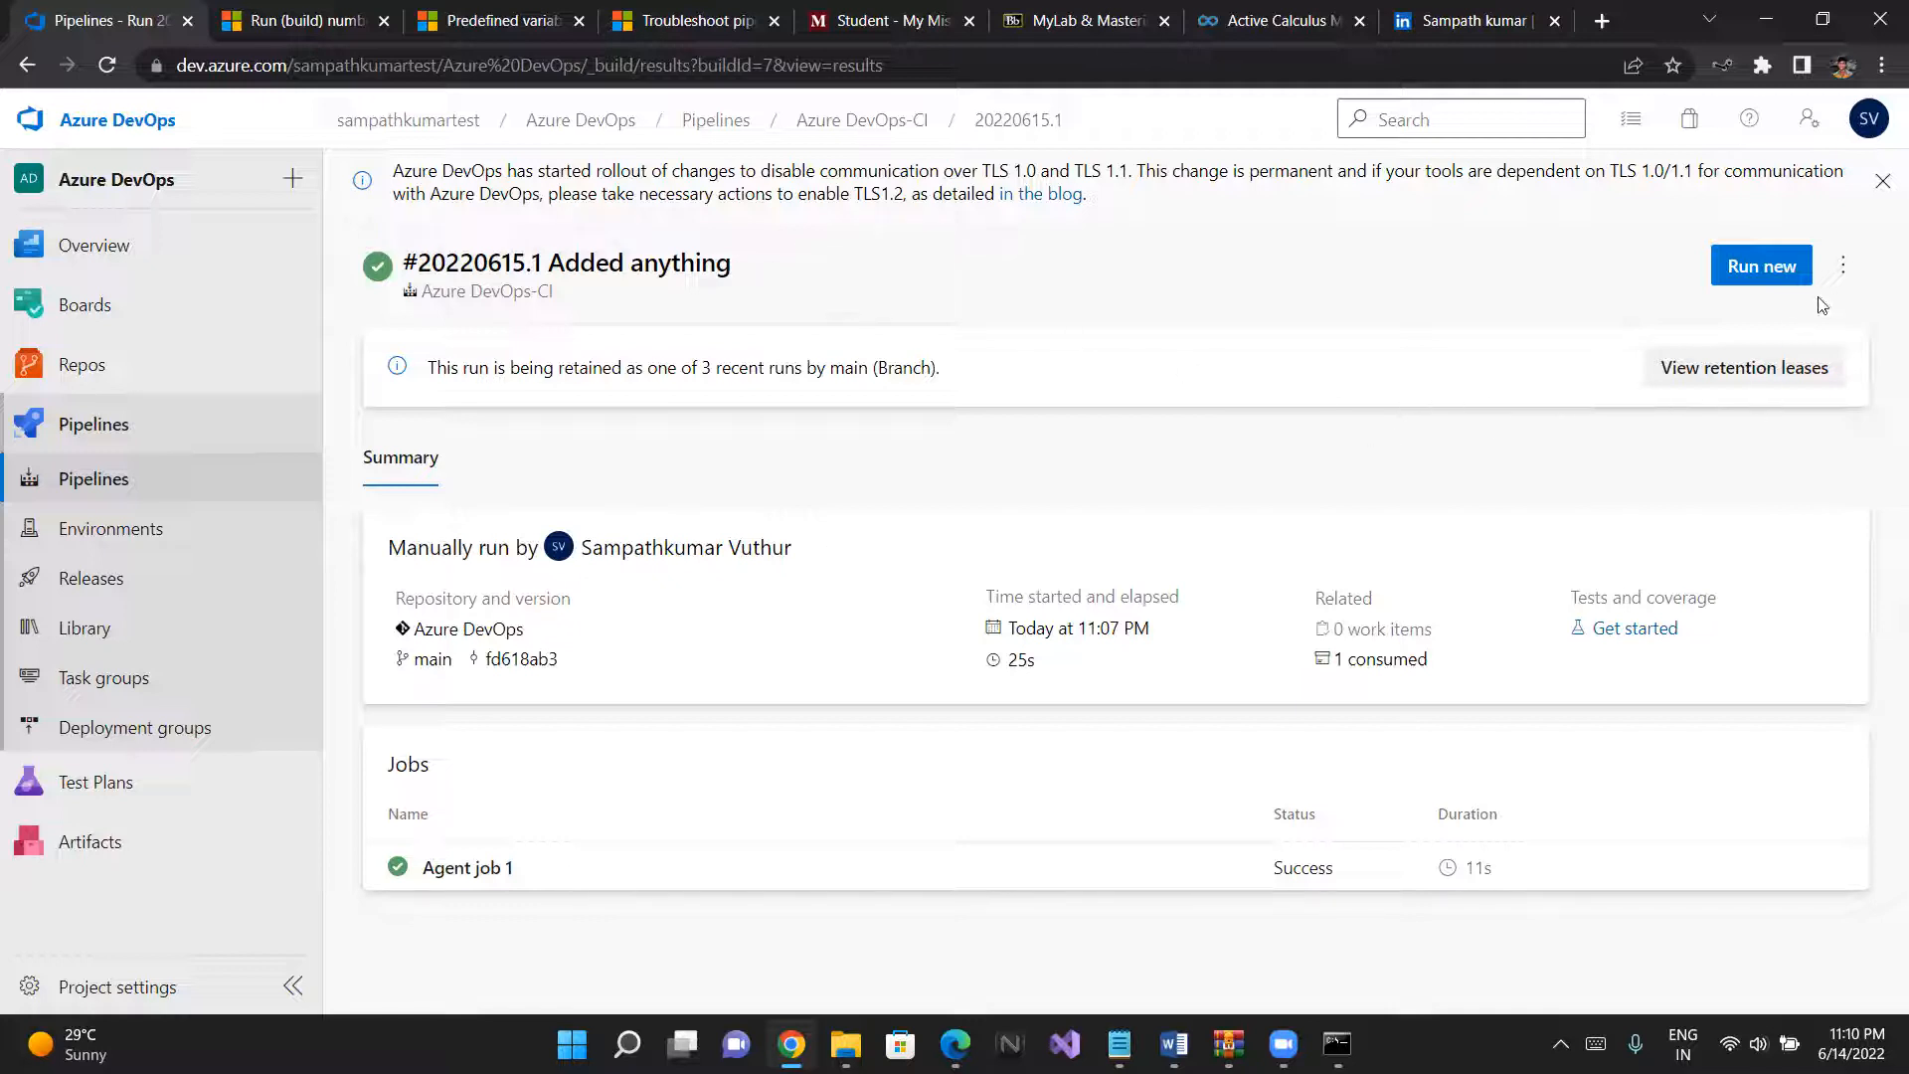
- Edit the pipeline and append the line "eho test" to the Command Line Script task's script
{"action": "left_click", "coordinate": [1843, 267]}
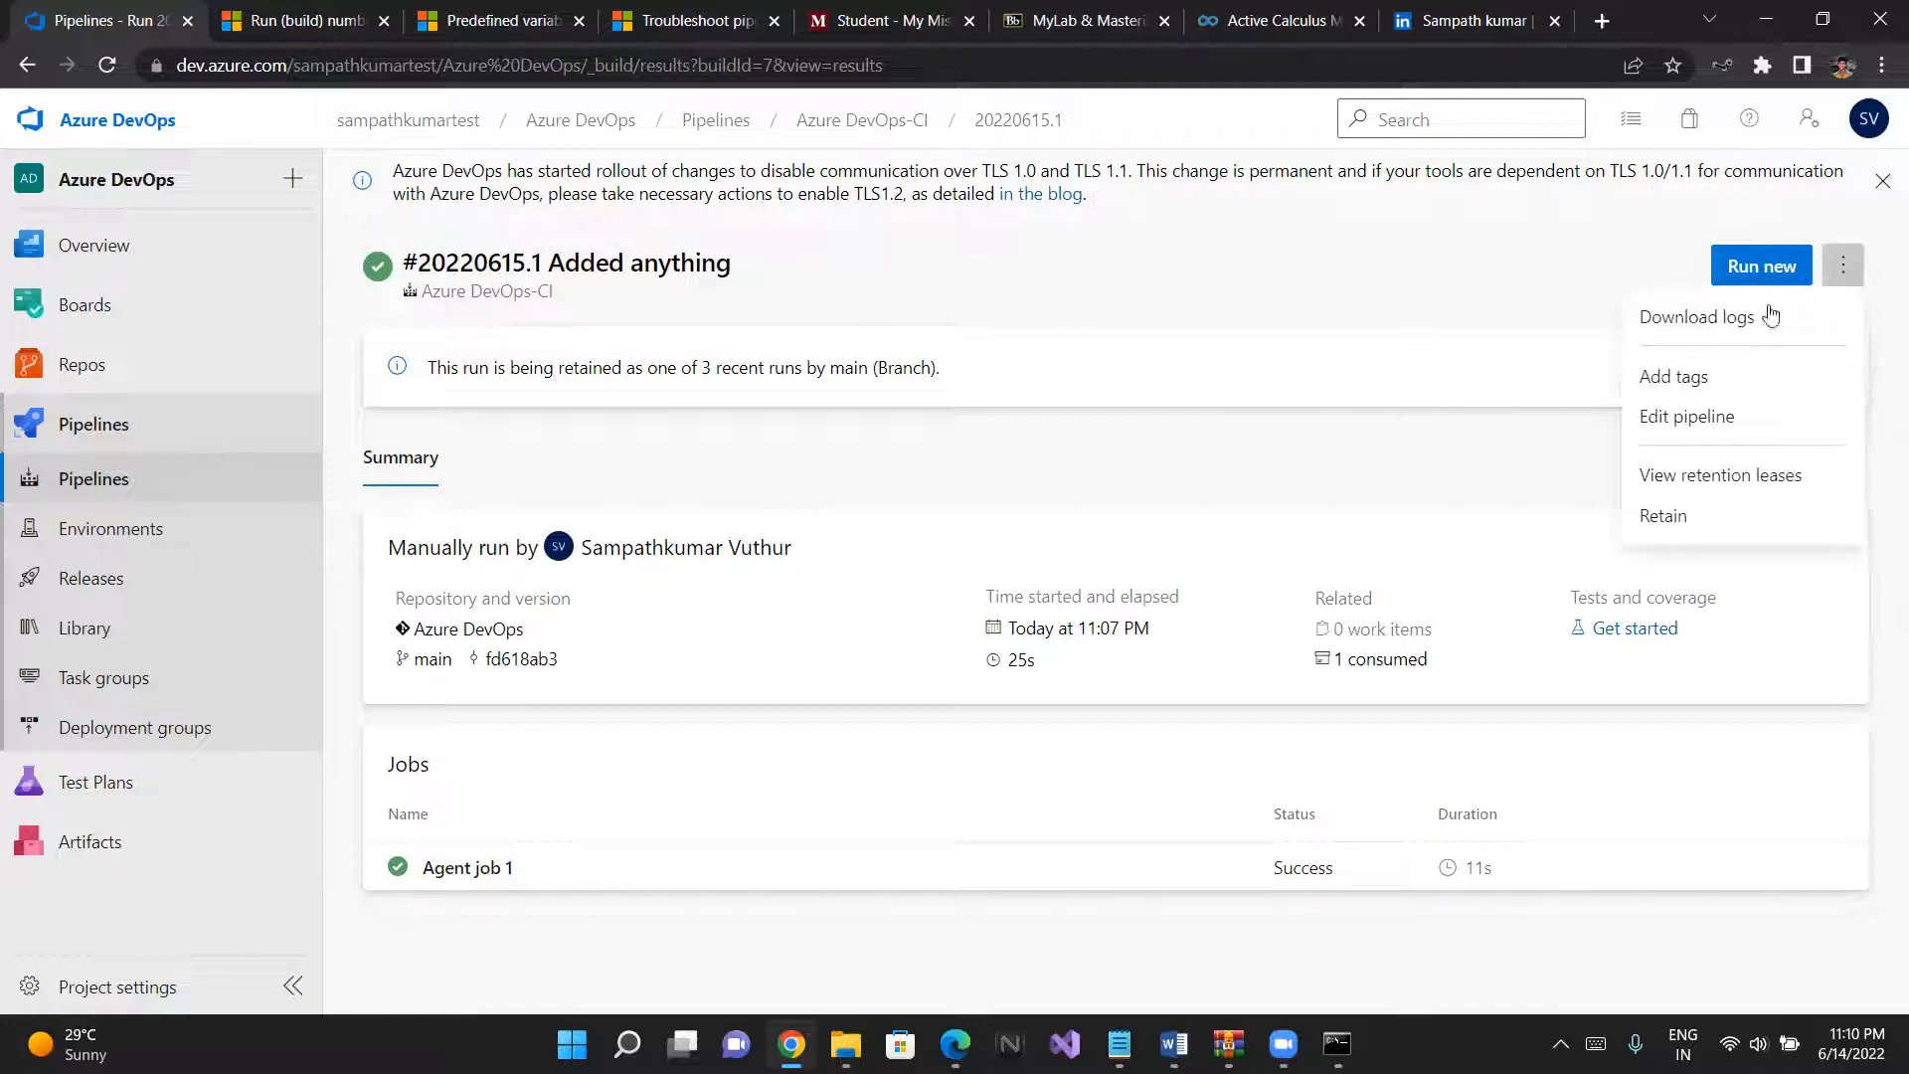
{"action": "left_click", "coordinate": [1655, 418]}
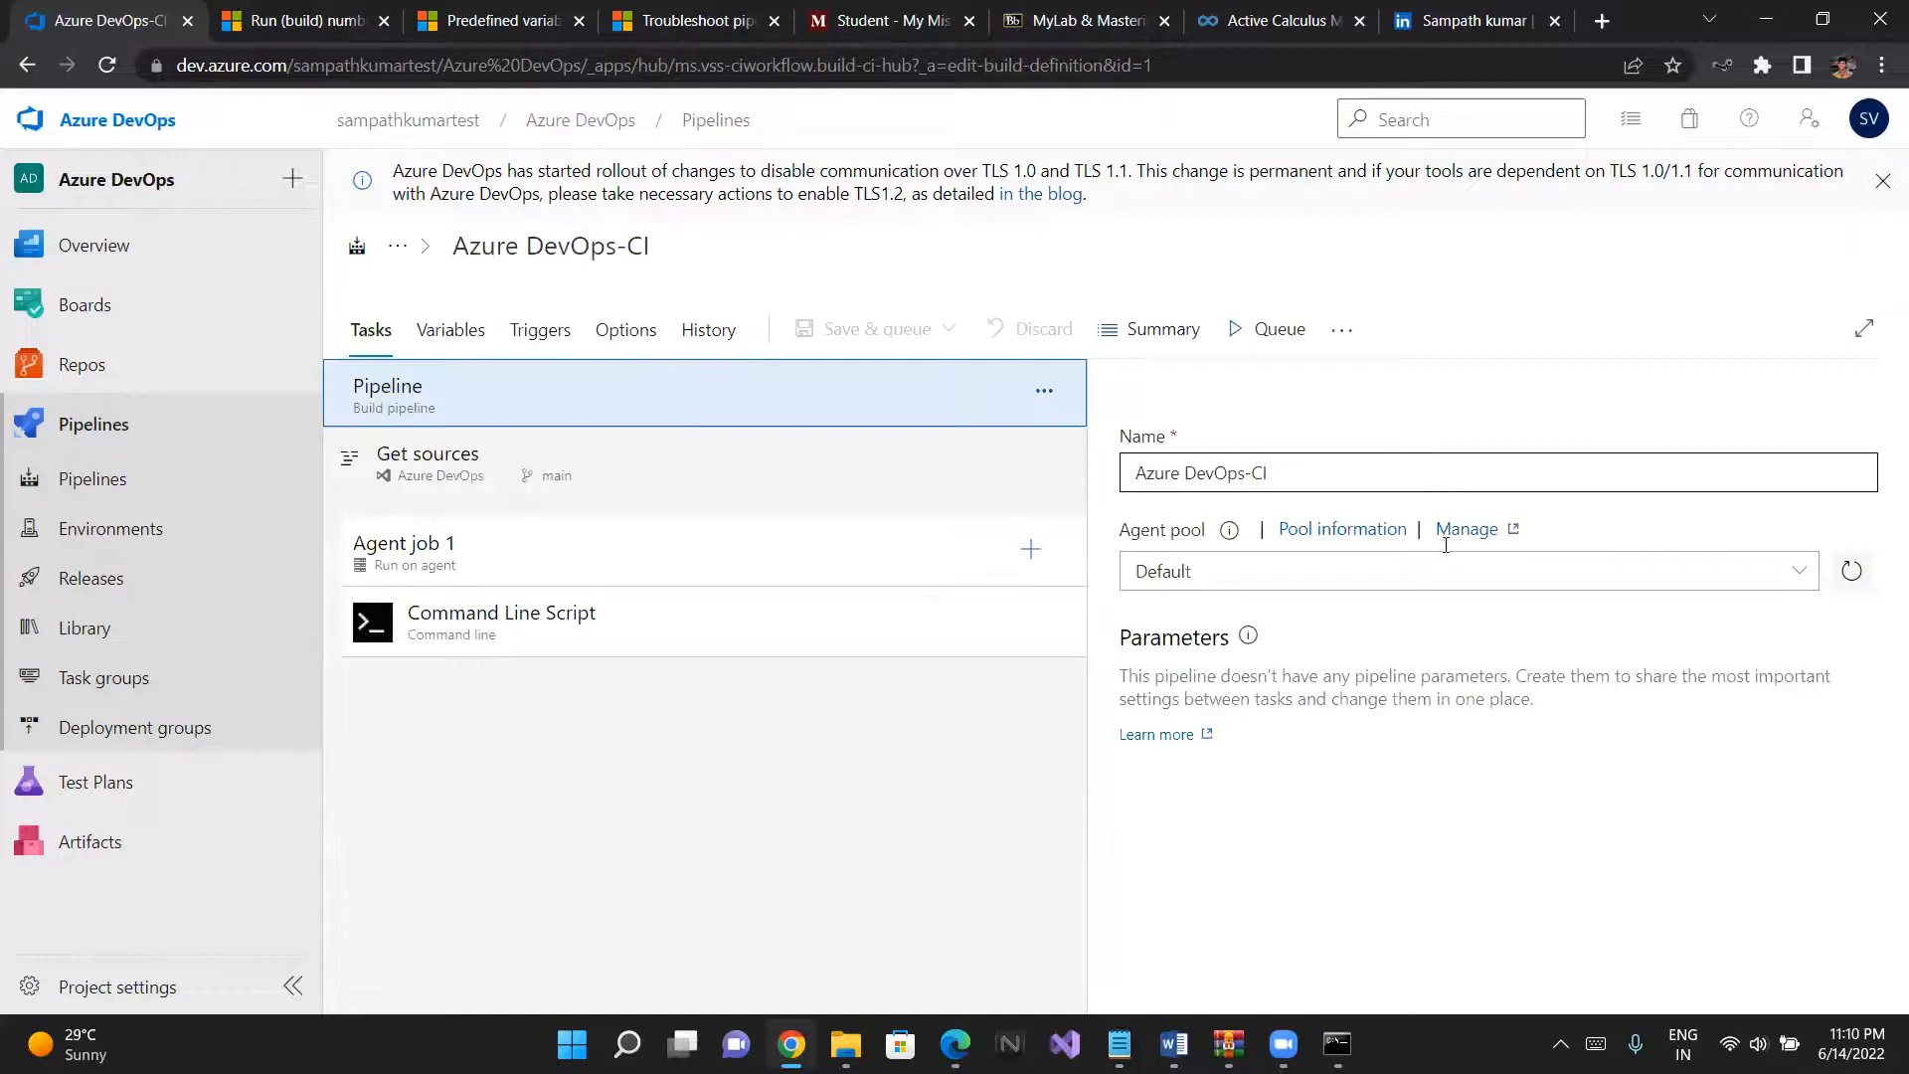
{"action": "left_click", "coordinate": [1442, 571]}
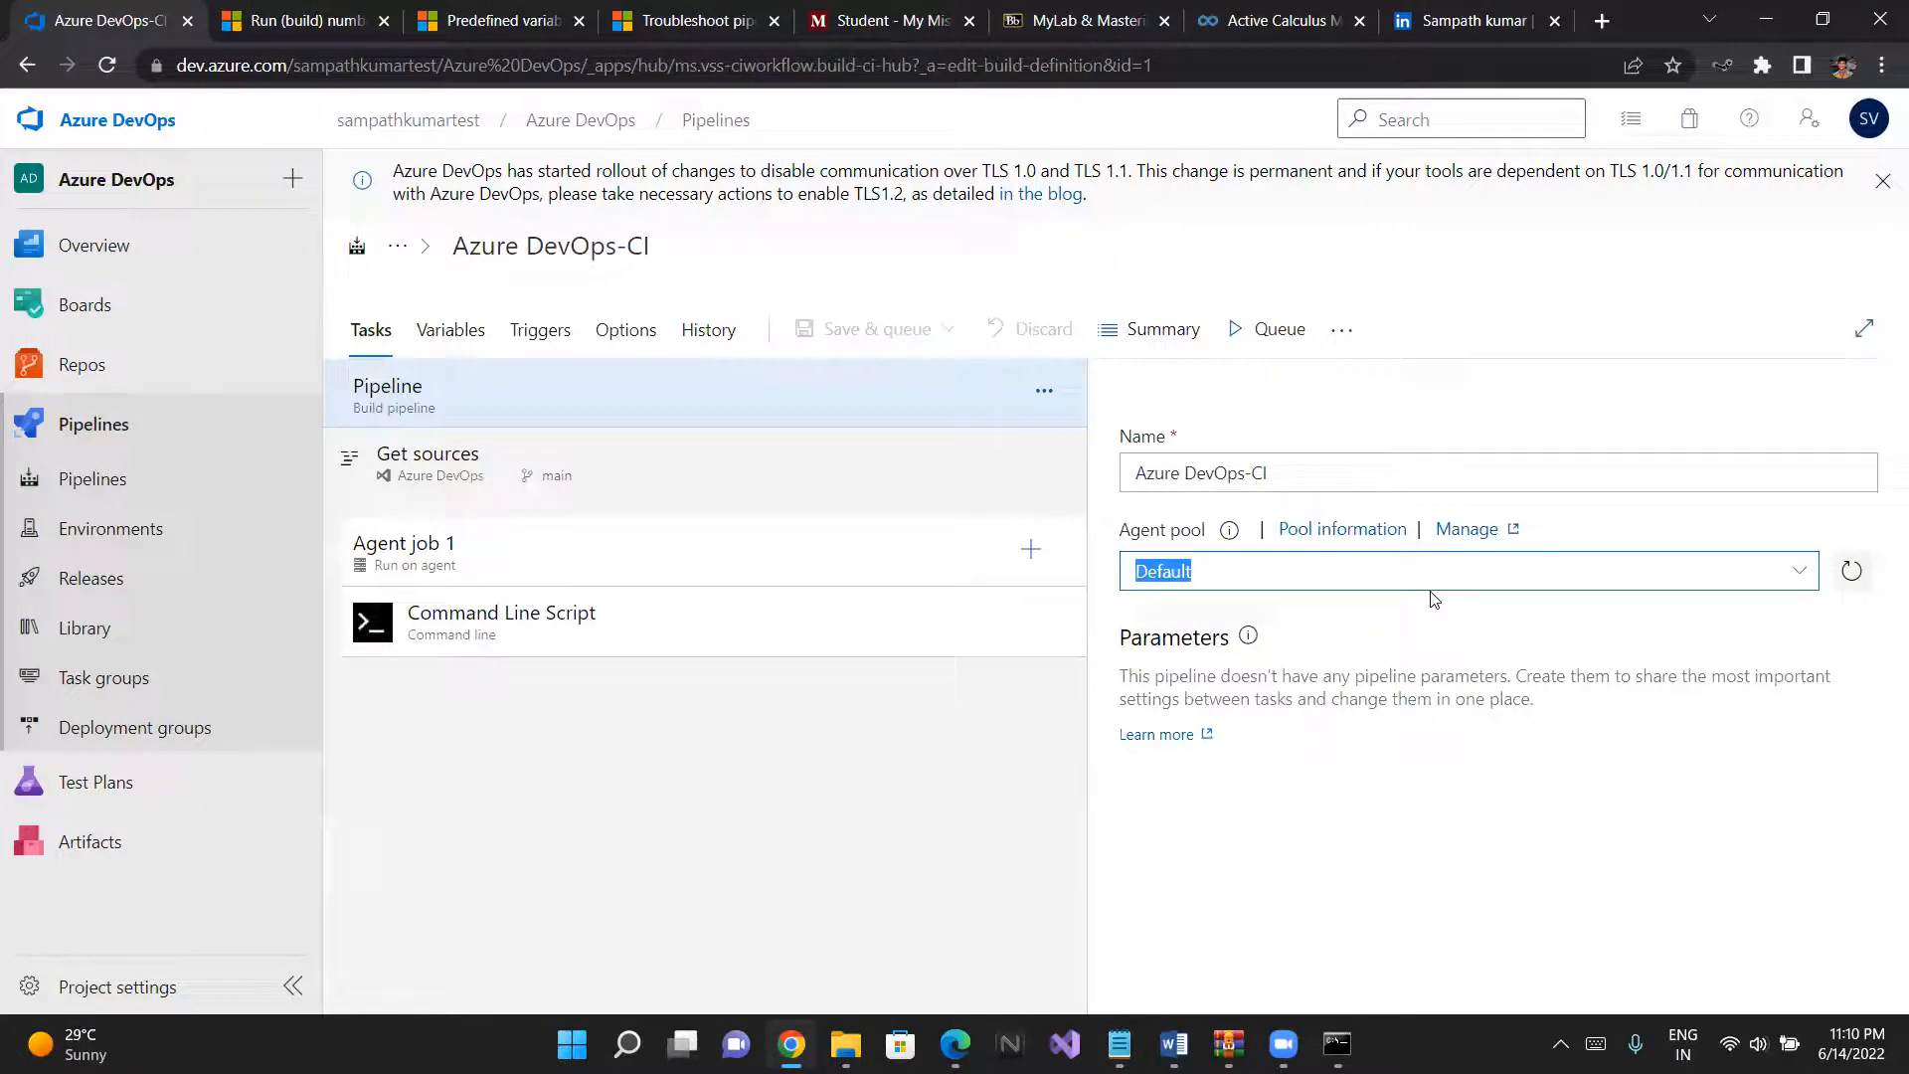
{"action": "left_click", "coordinate": [830, 612]}
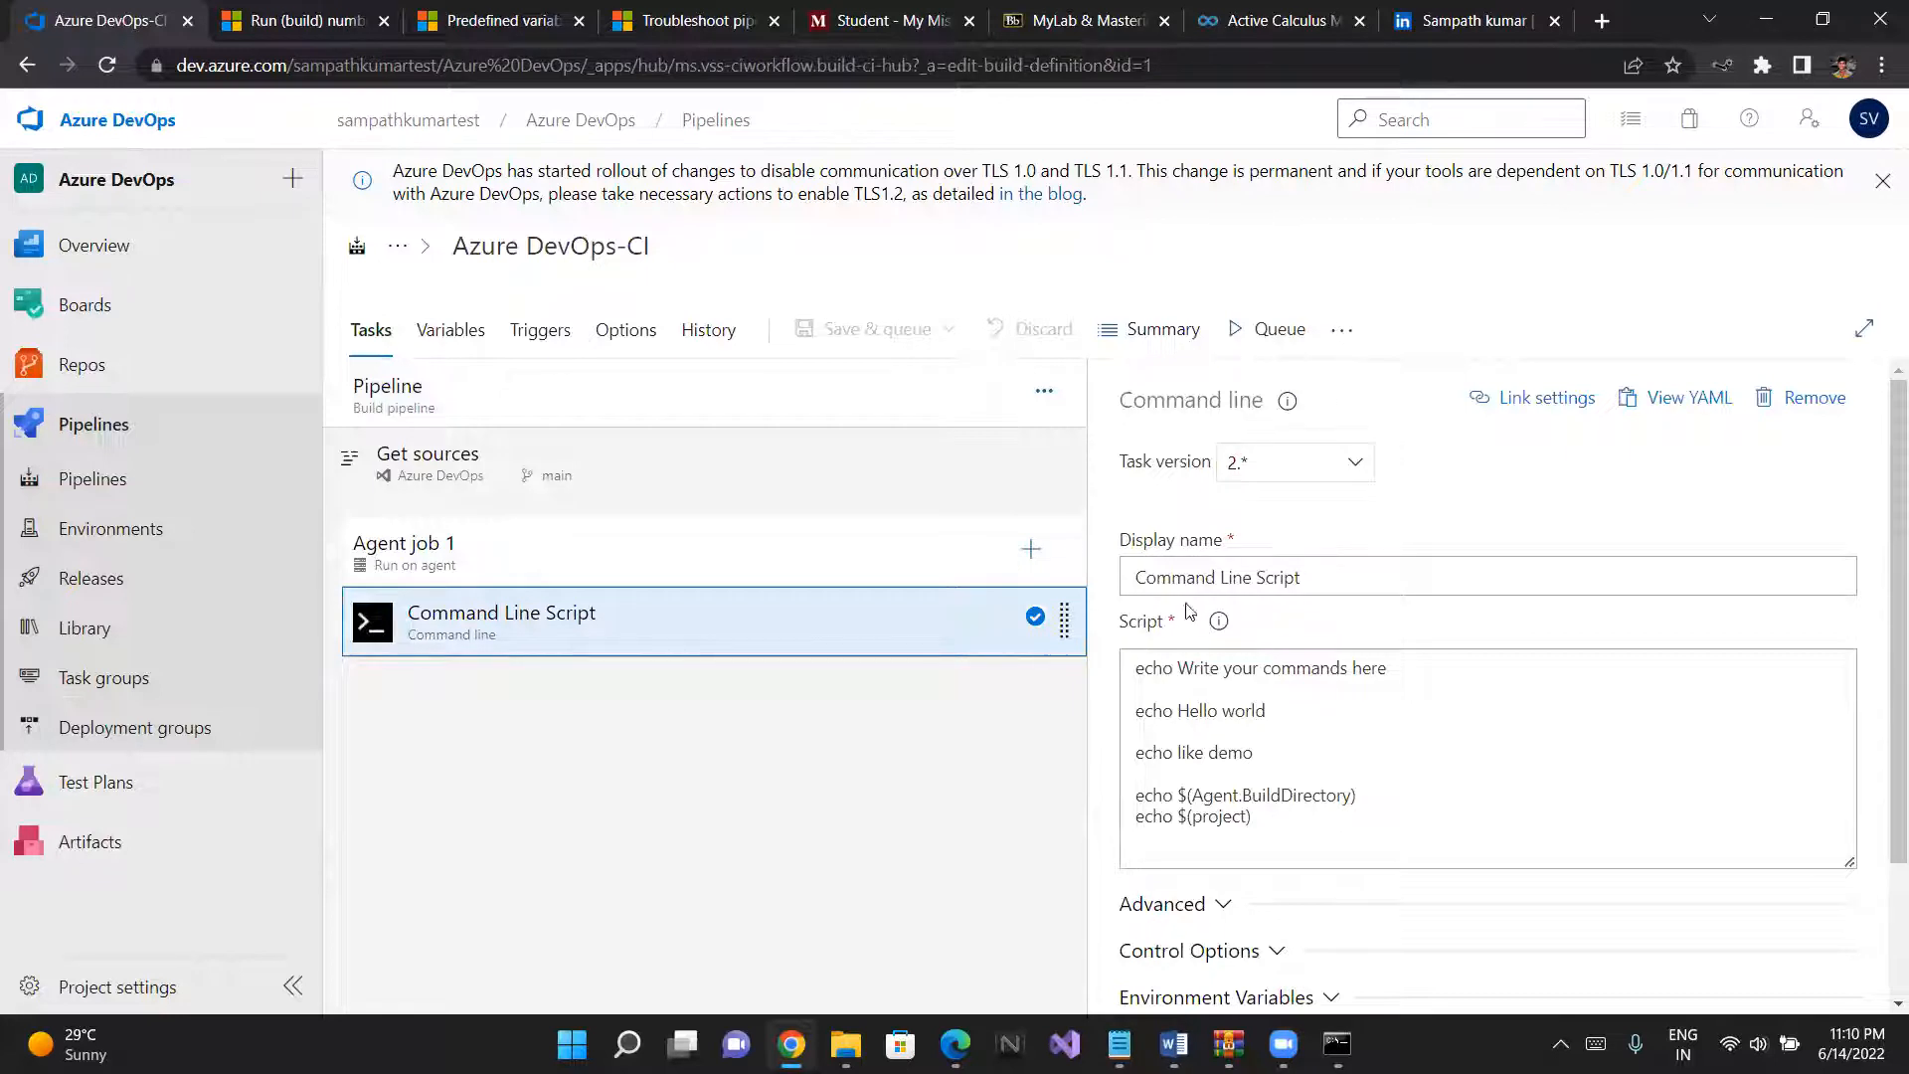
{"action": "left_click", "coordinate": [1283, 815]}
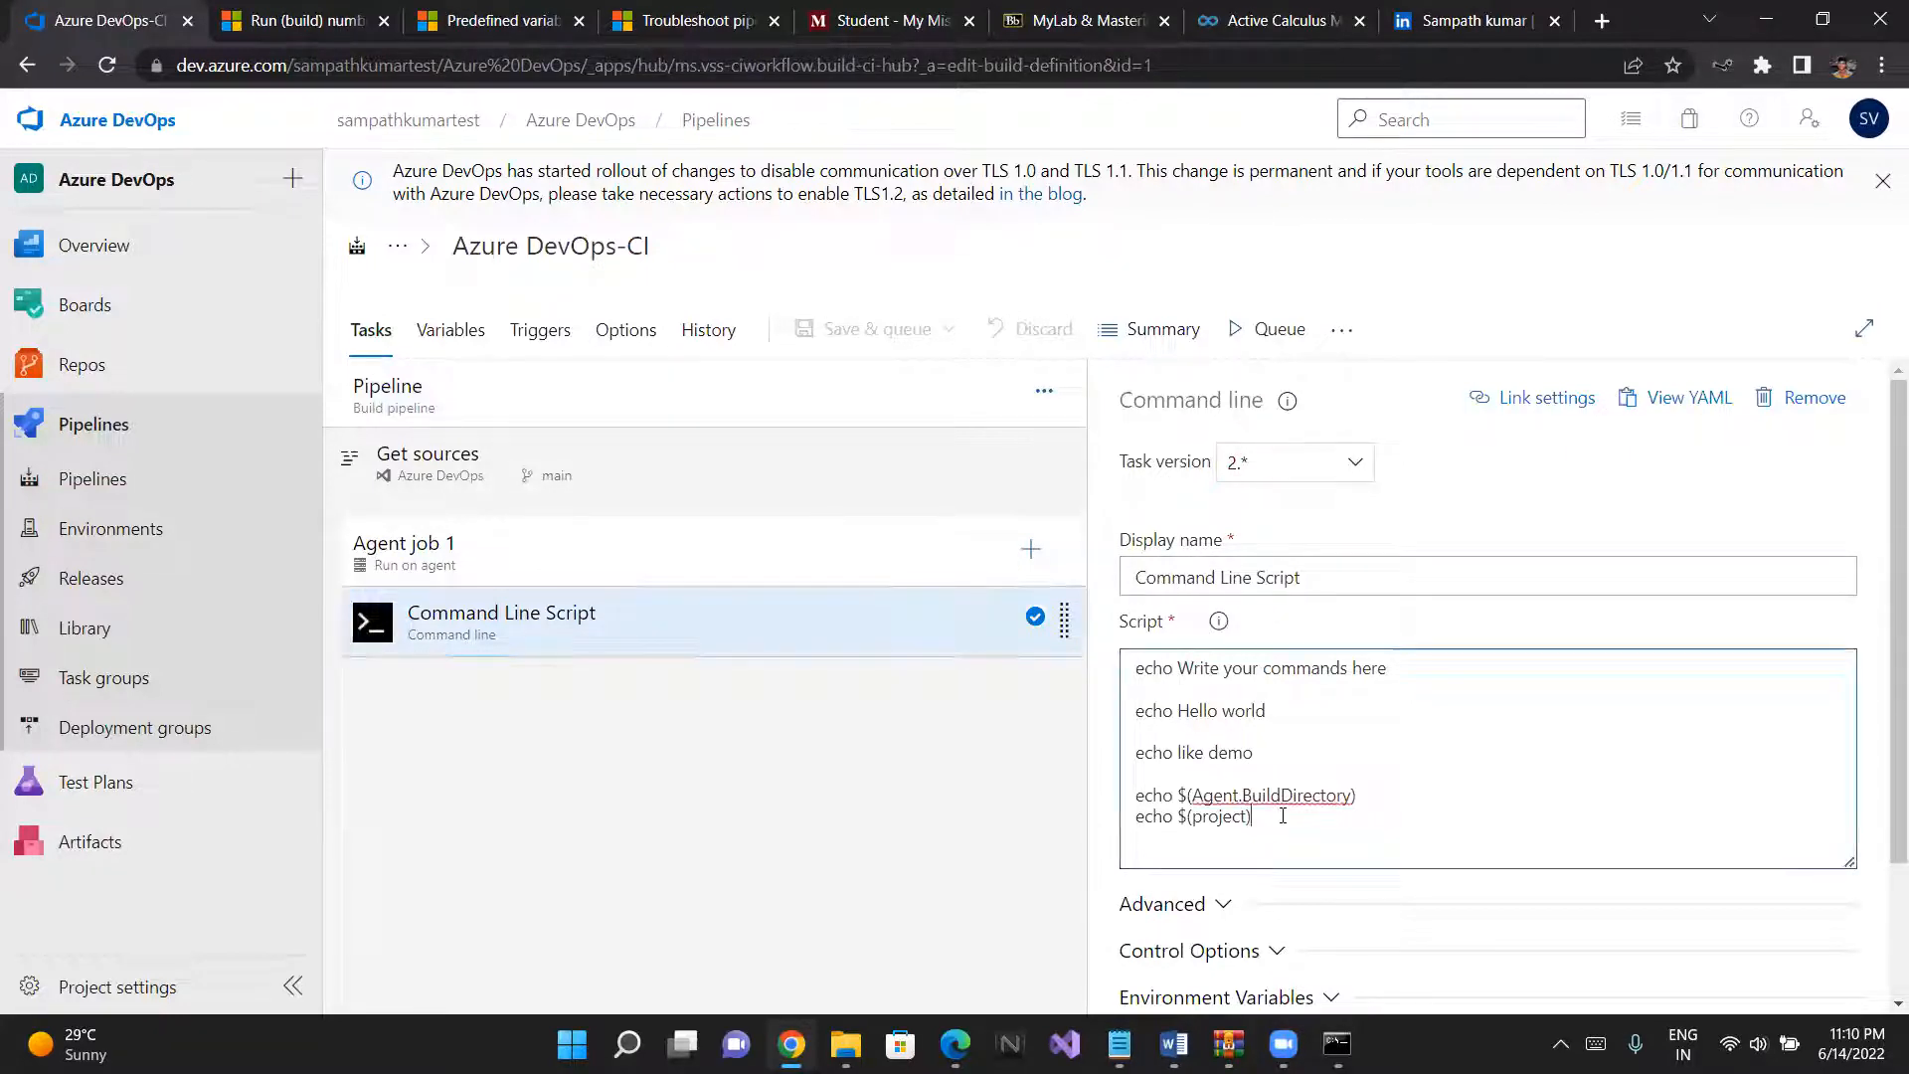
{"action": "key", "text": "Return"}
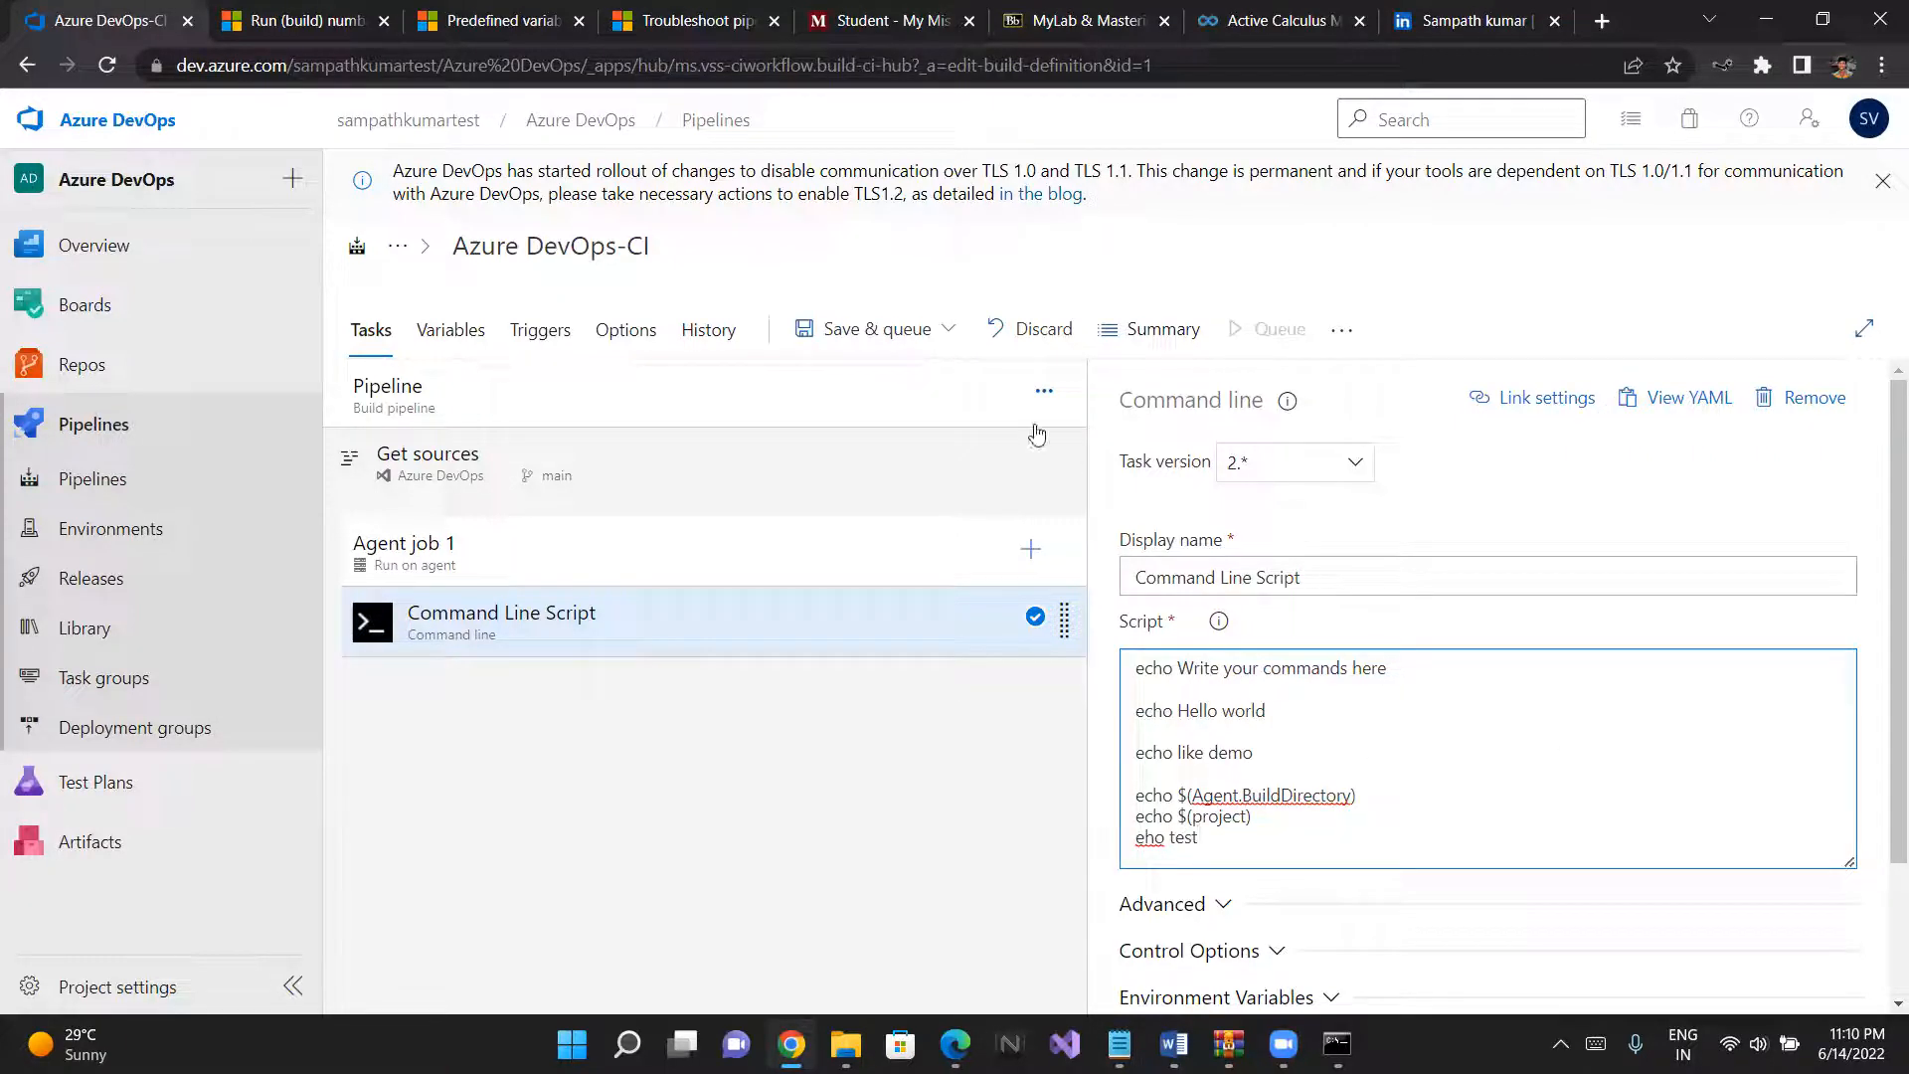
- Save the edited script and run the pipeline on main with the Default agent pool
{"action": "left_click", "coordinate": [903, 329]}
{"action": "left_click", "coordinate": [883, 378]}
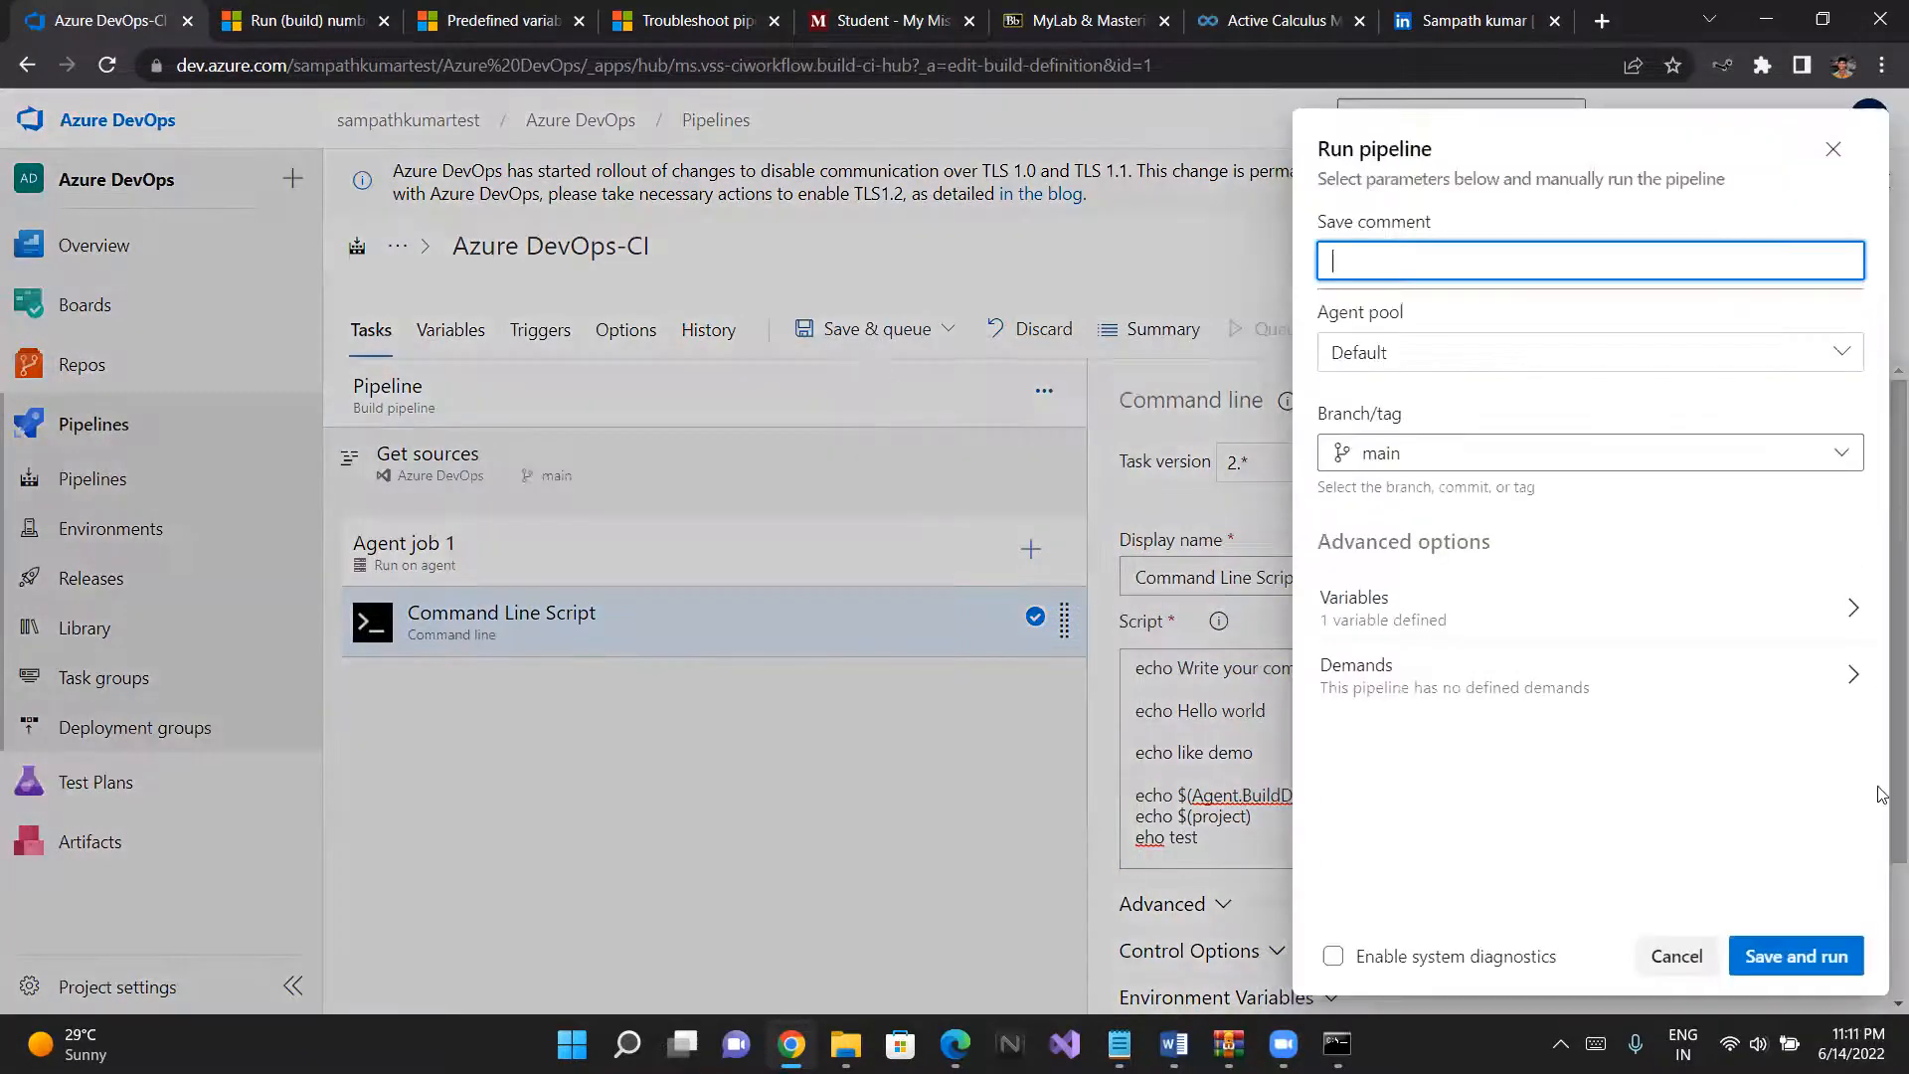
{"action": "left_click", "coordinate": [1782, 957]}
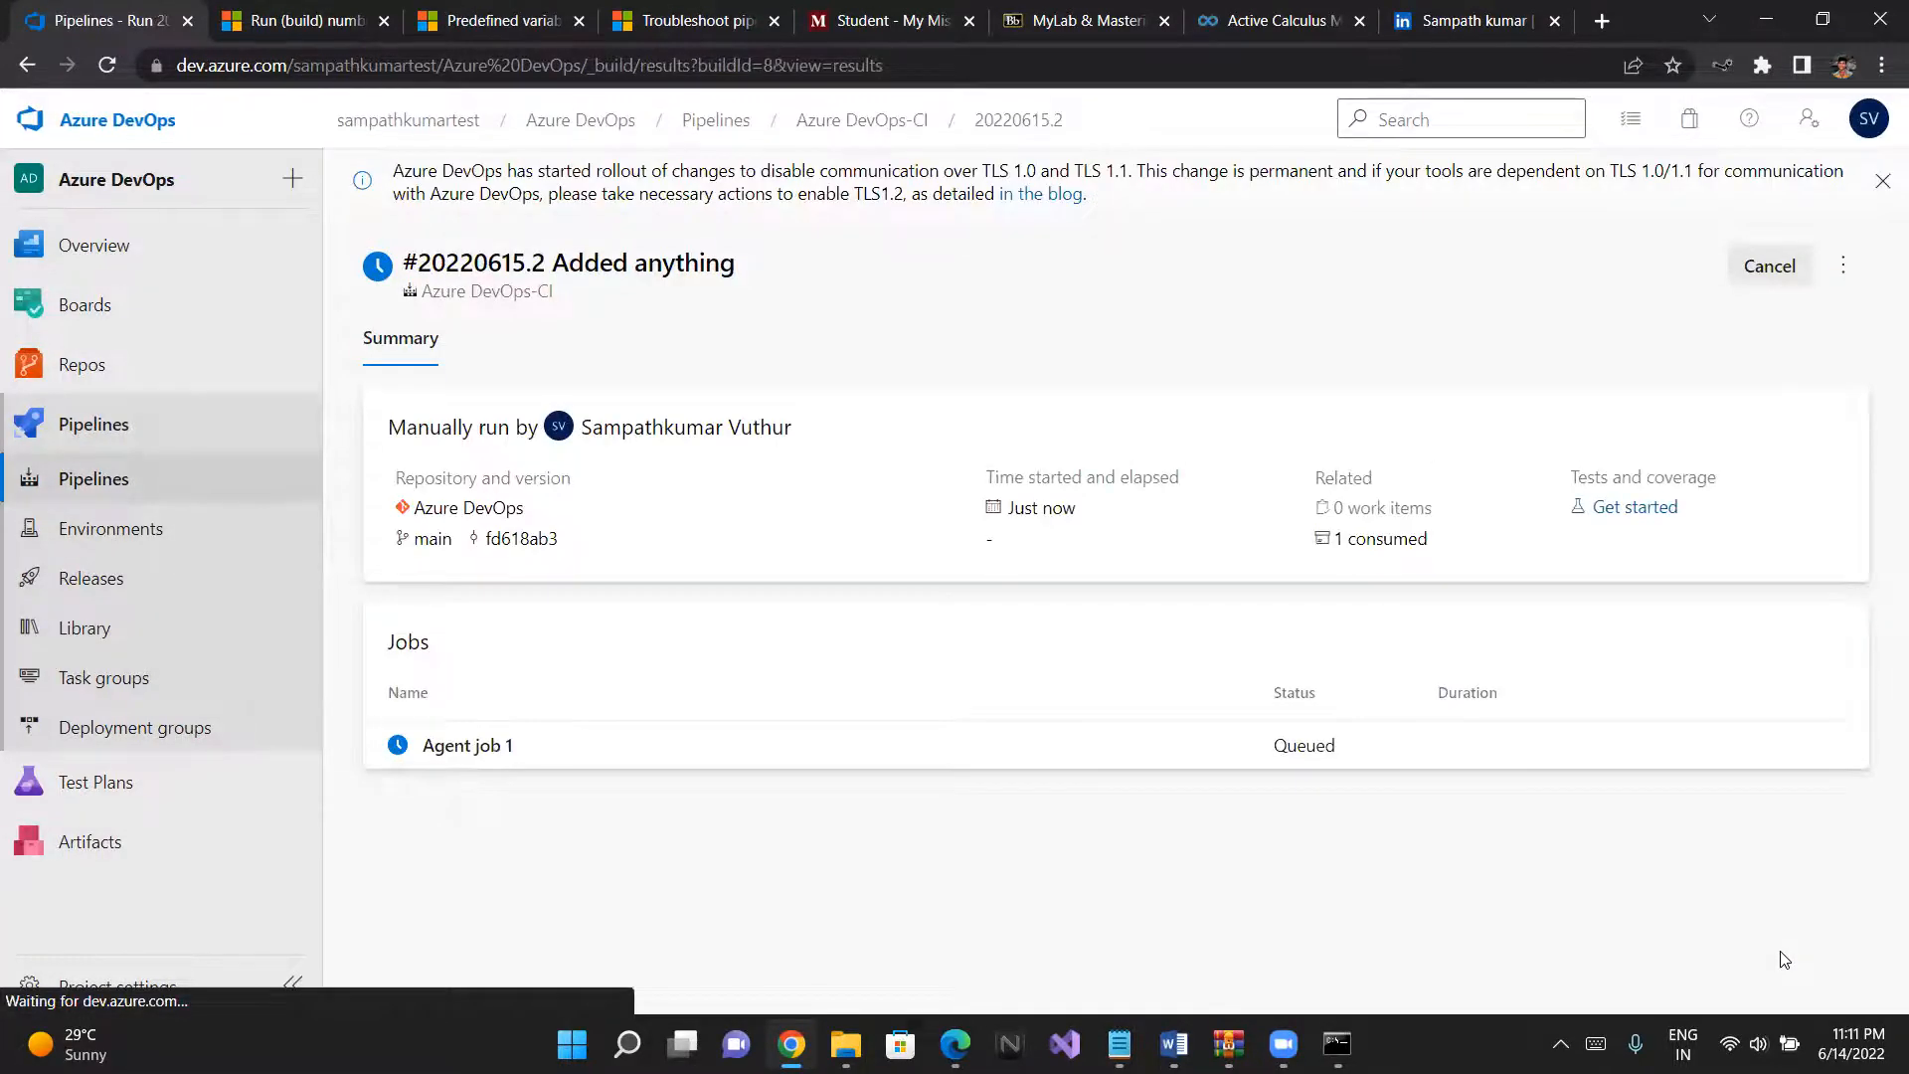
- Examine the Command Line Script log of Agent job 1, plus the errors and related work items in the run summary
{"action": "left_click", "coordinate": [471, 744]}
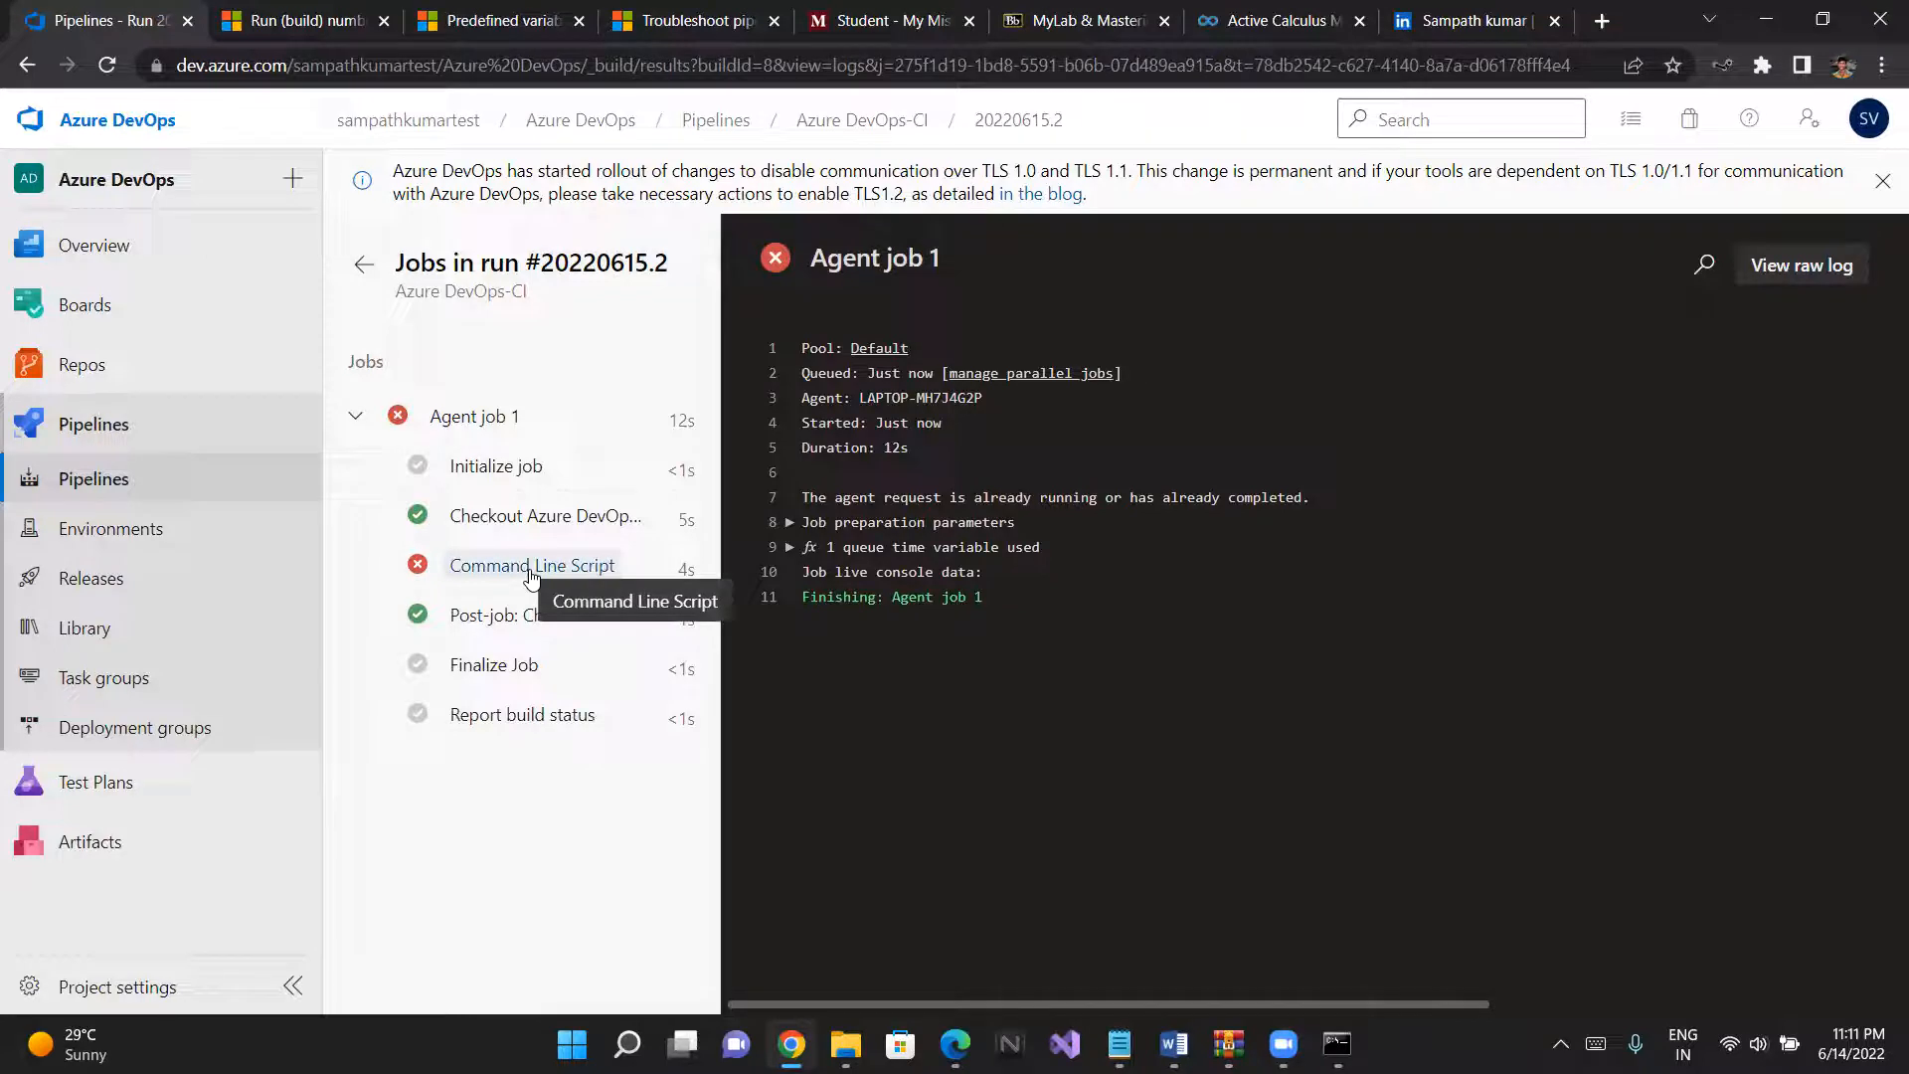
{"action": "left_click", "coordinate": [531, 567]}
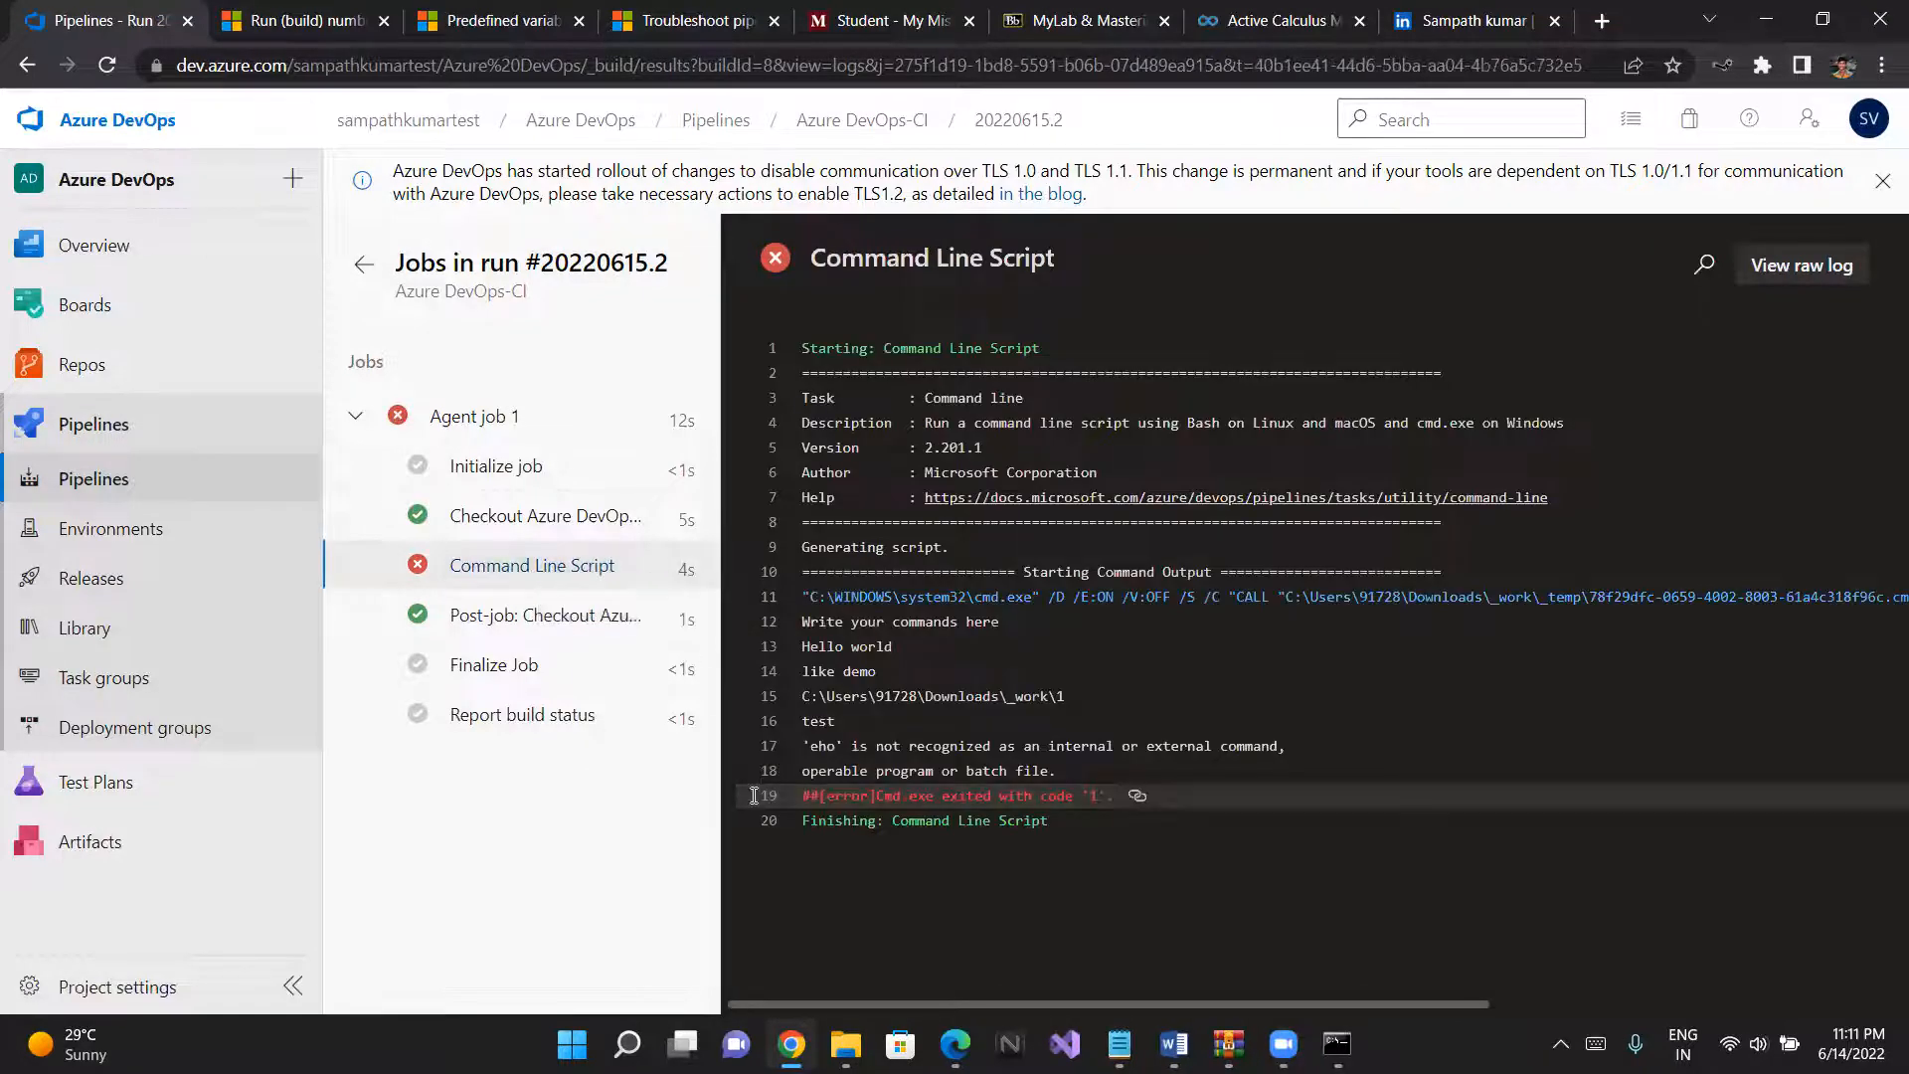
{"action": "left_click", "coordinate": [970, 801]}
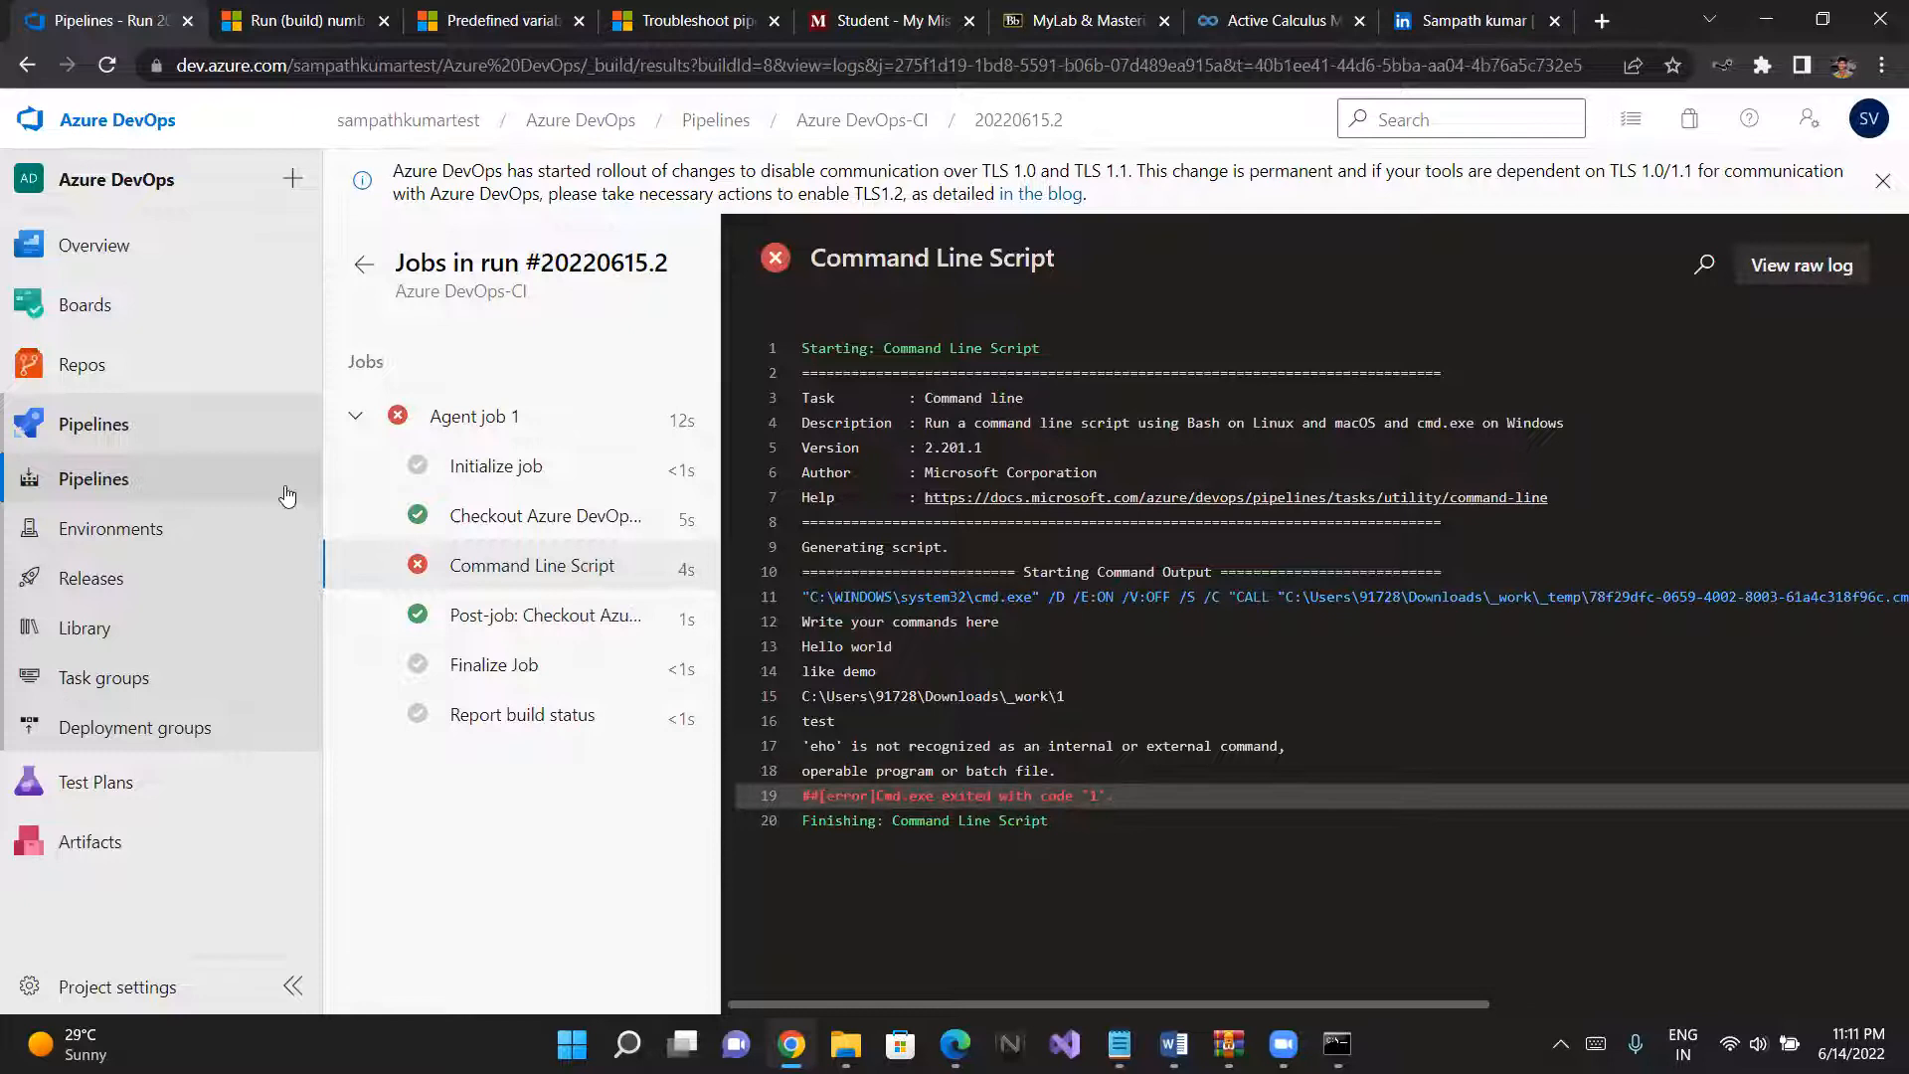
{"action": "left_click", "coordinate": [360, 266]}
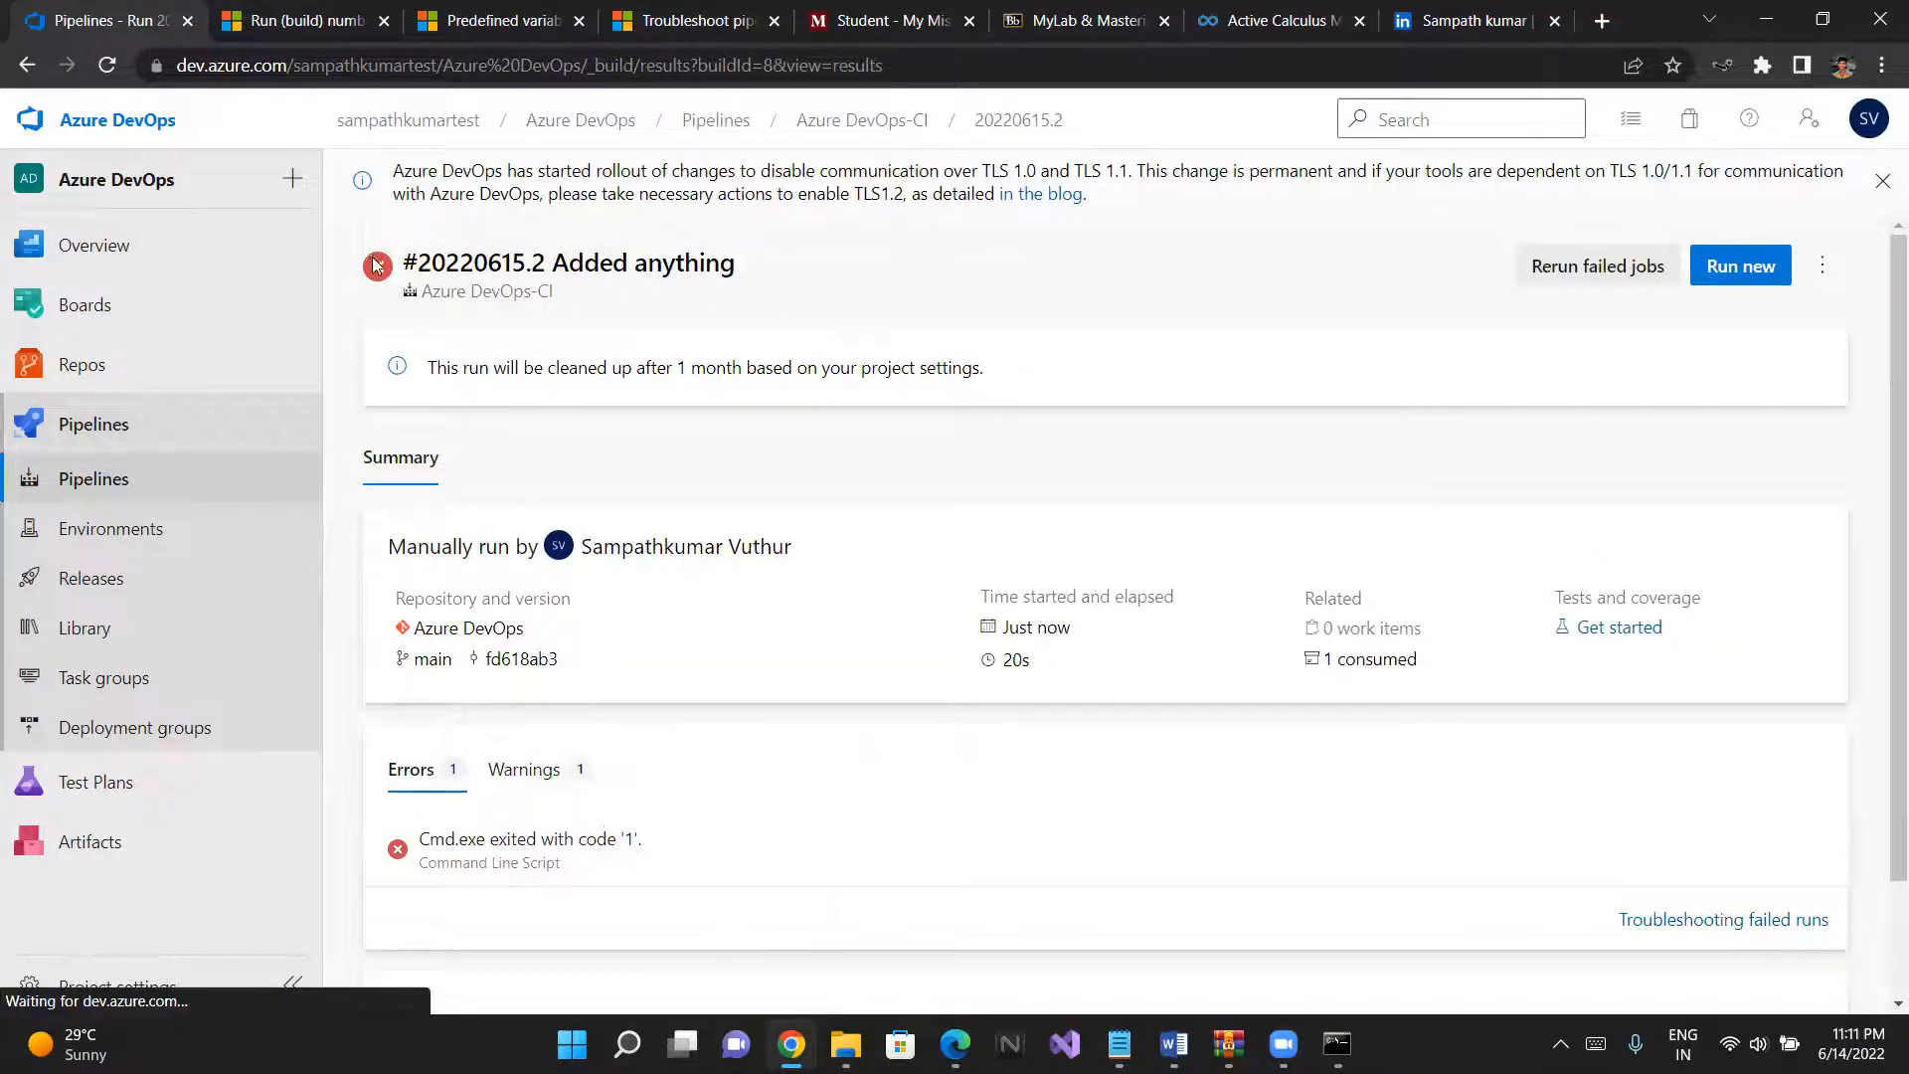
{"action": "scroll", "coordinate": [885, 494], "scroll_direction": "down", "scroll_amount": 1}
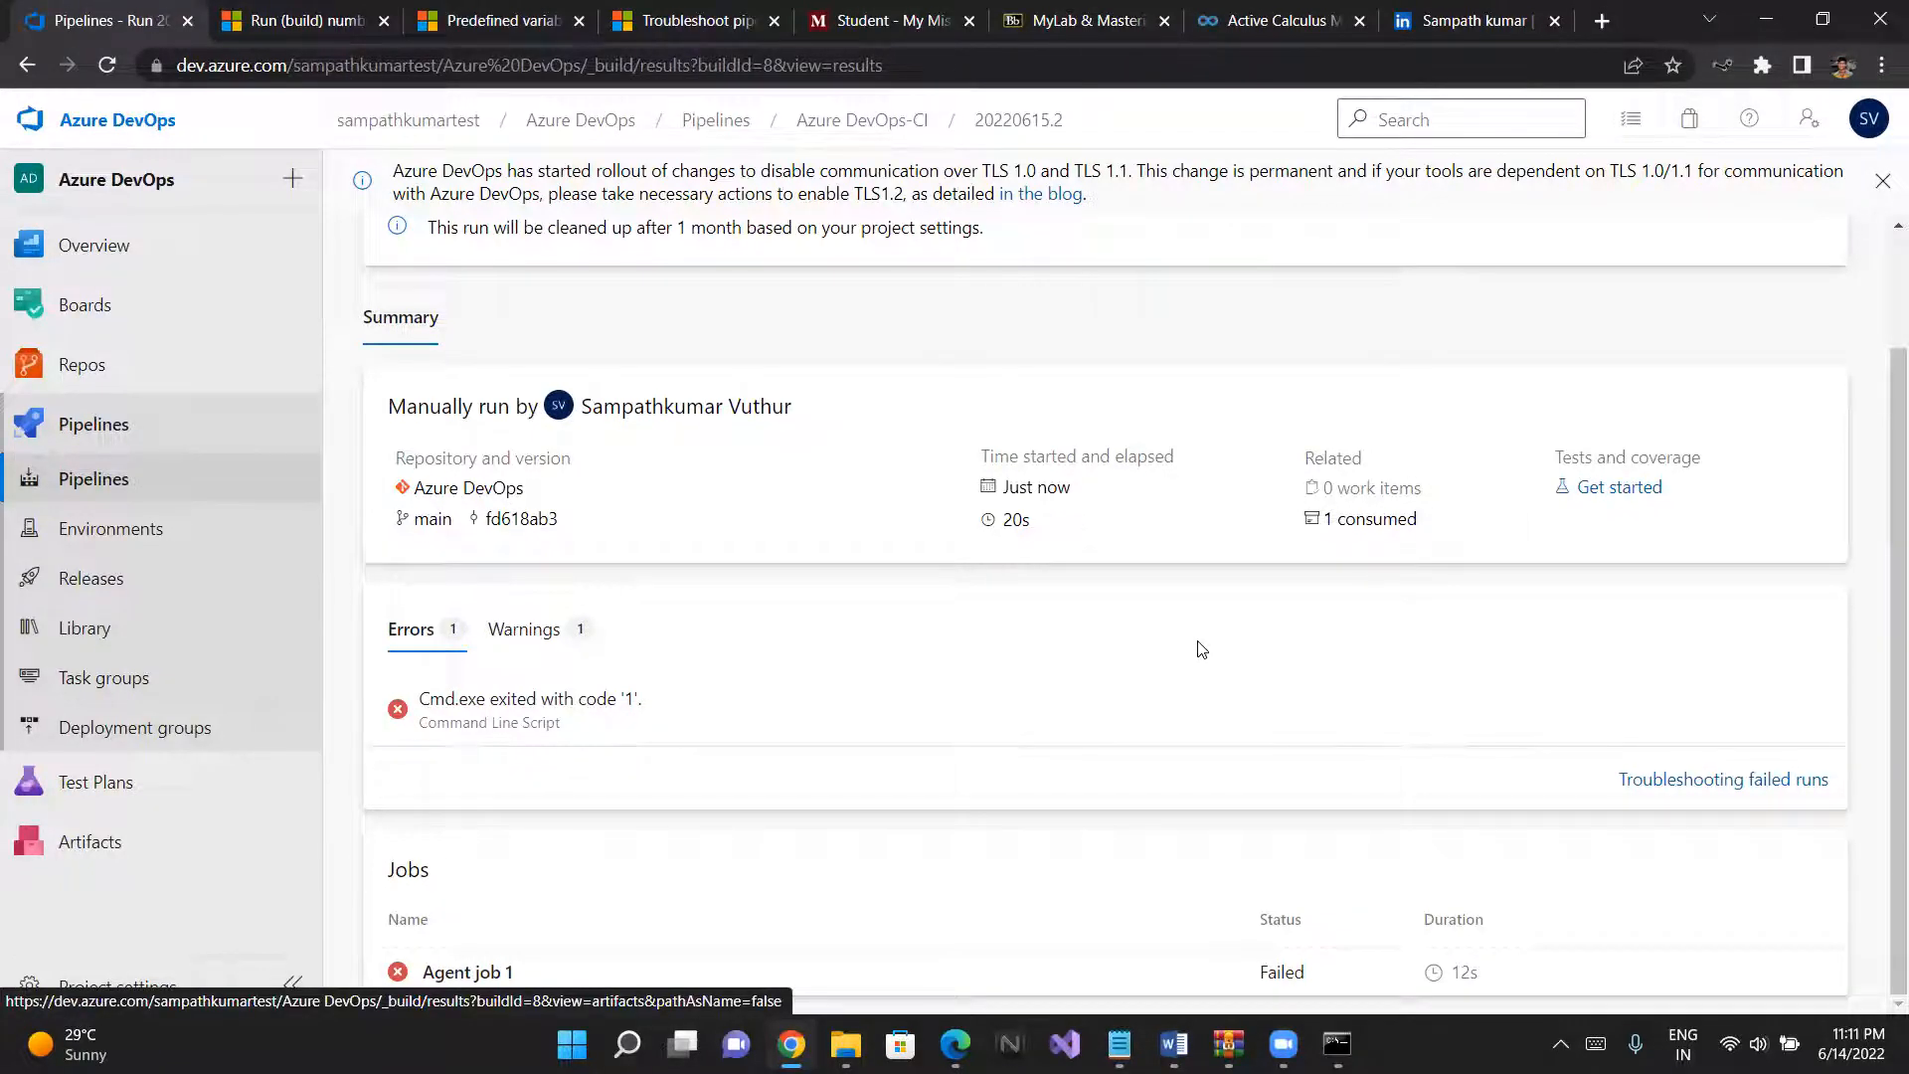
- Open the project's work items on Boards, show those assigned to me, and check their details for a failure bug
{"action": "left_click", "coordinate": [1144, 972]}
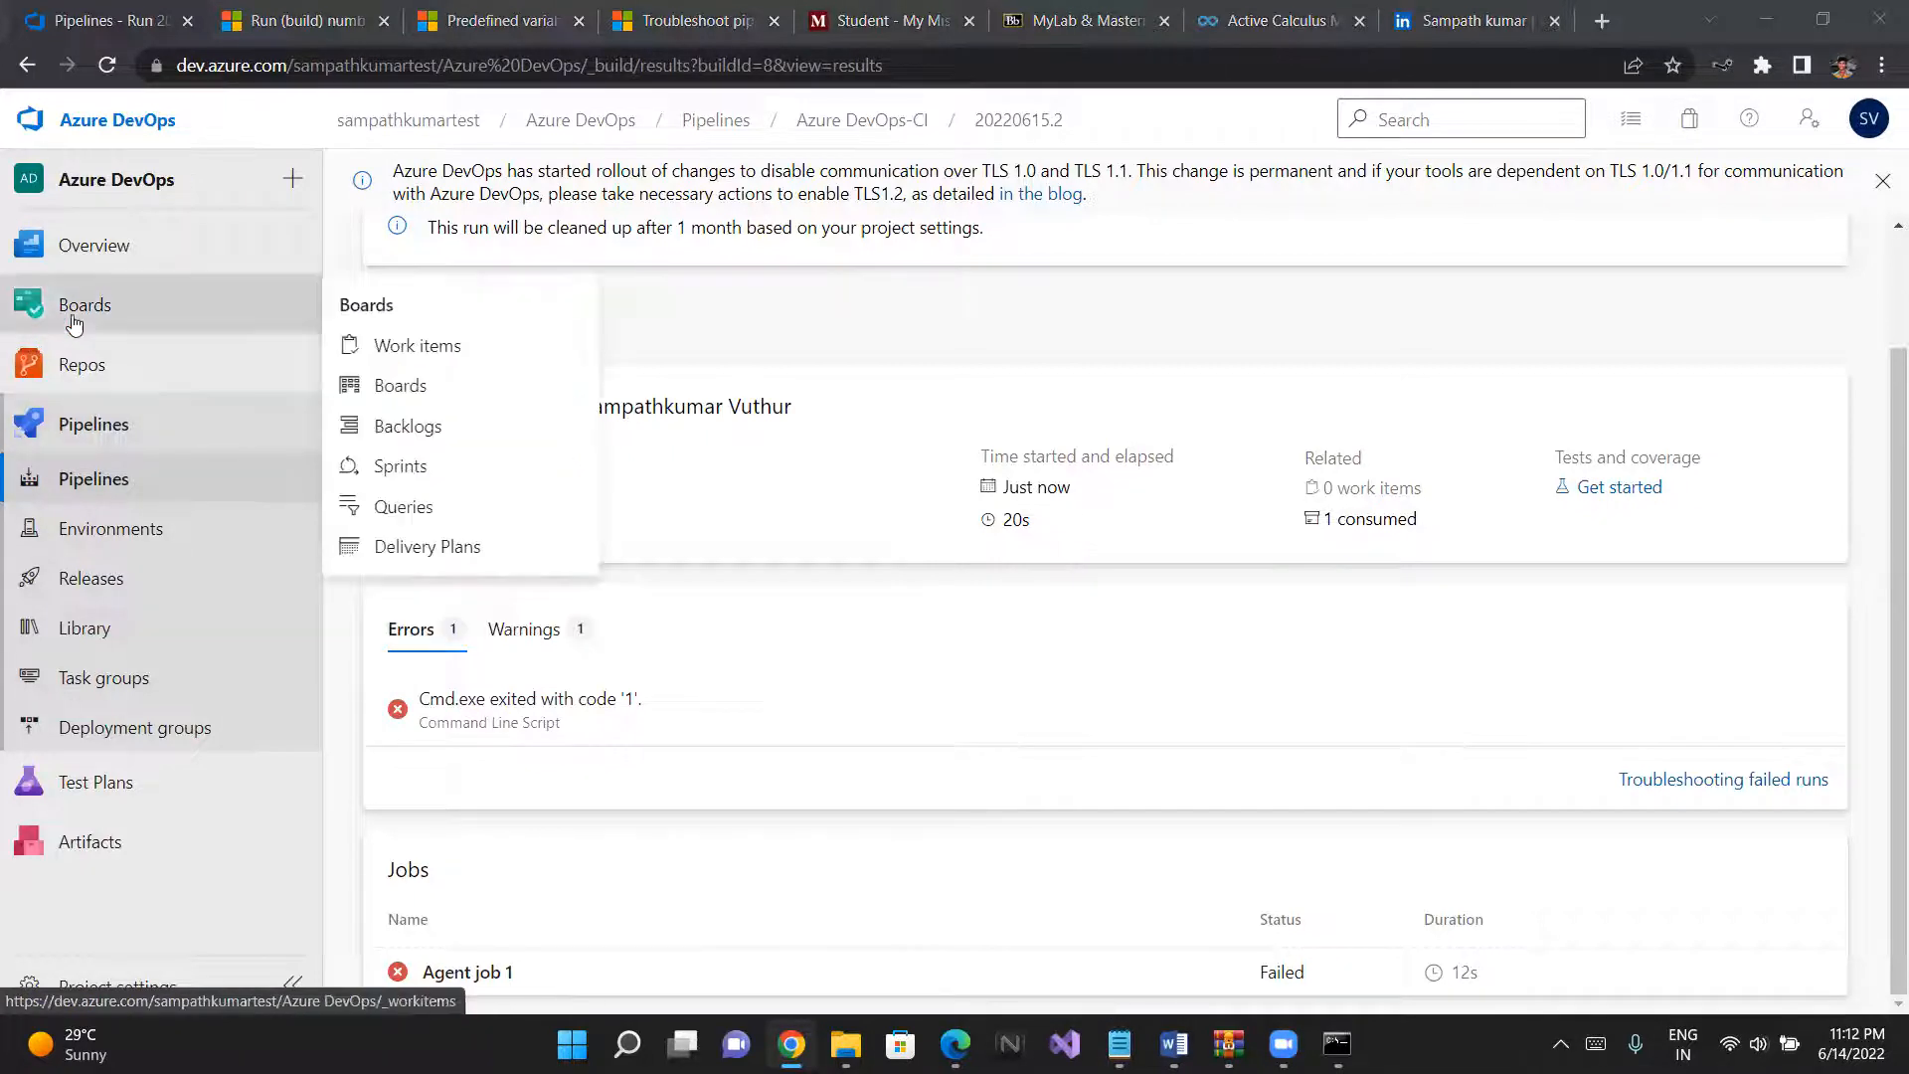
{"action": "mouse_move", "coordinate": [84, 314]}
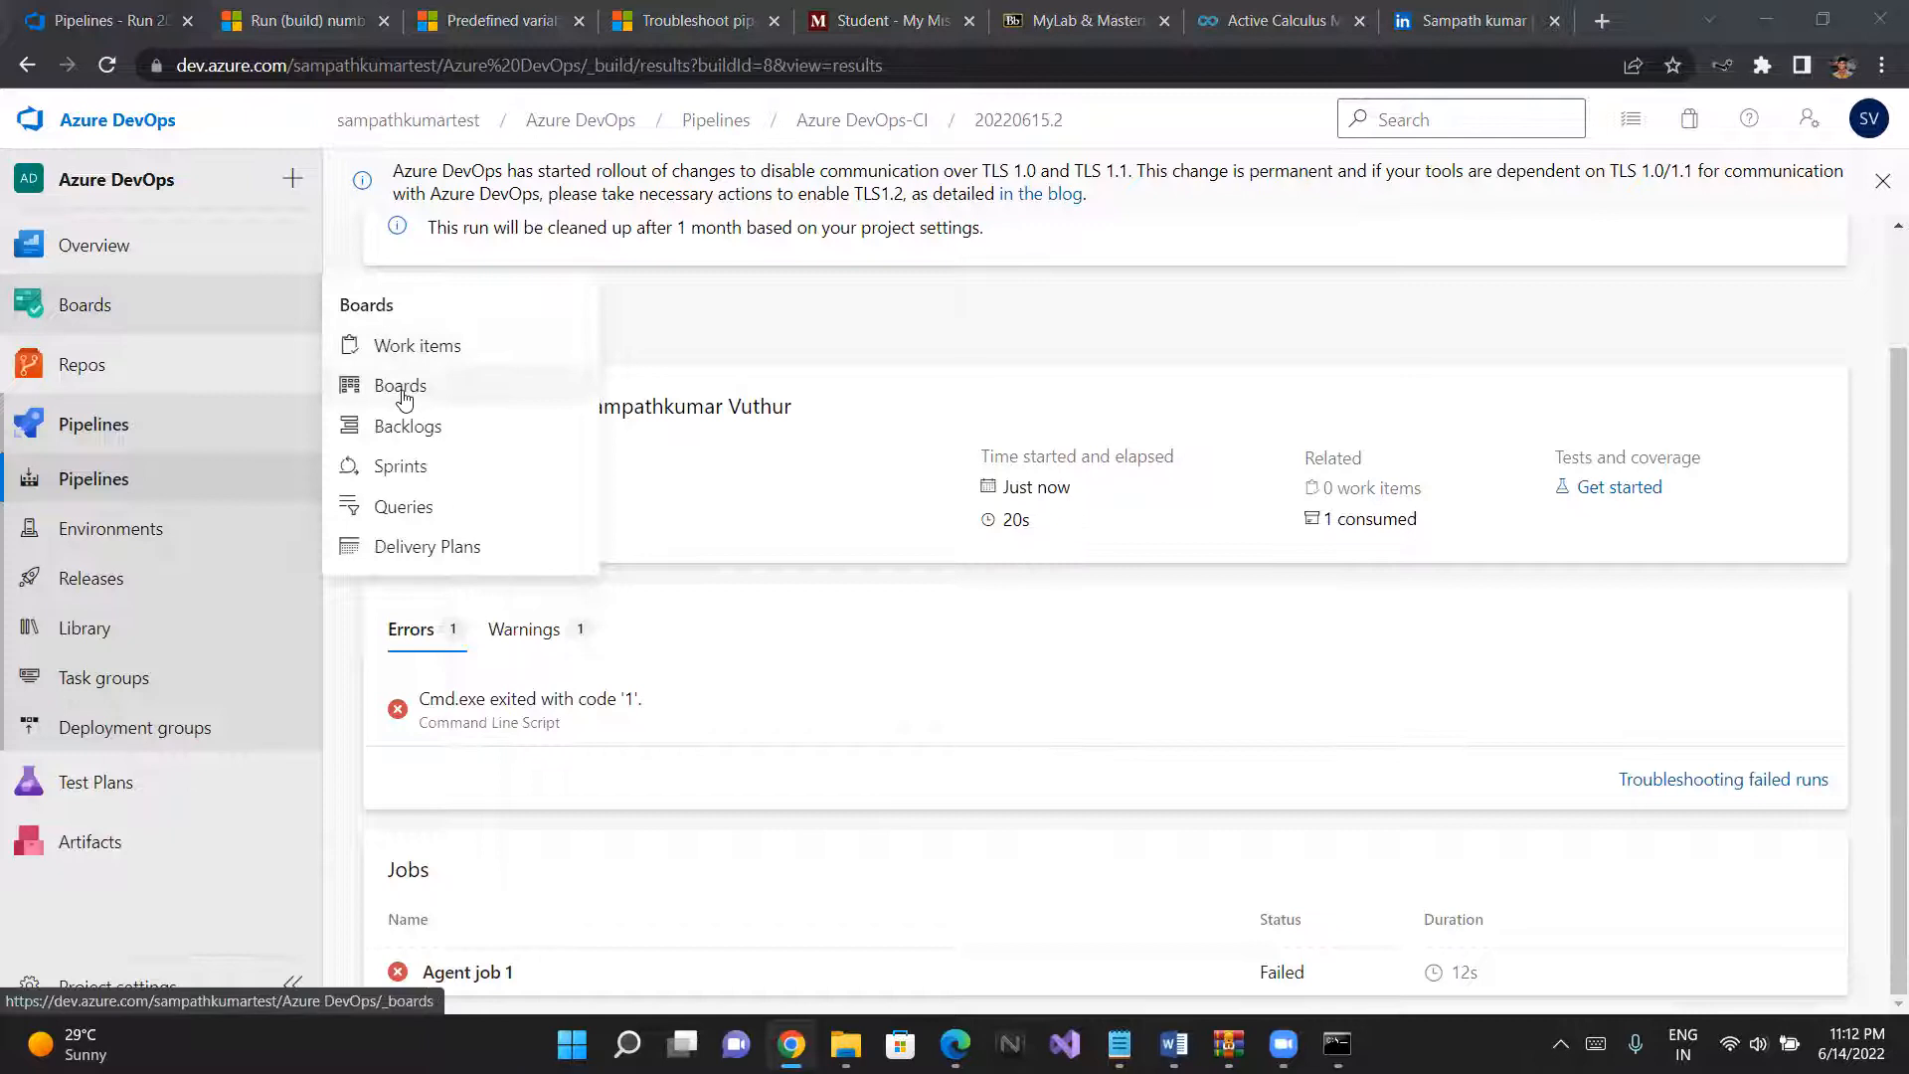
{"action": "left_click", "coordinate": [403, 348]}
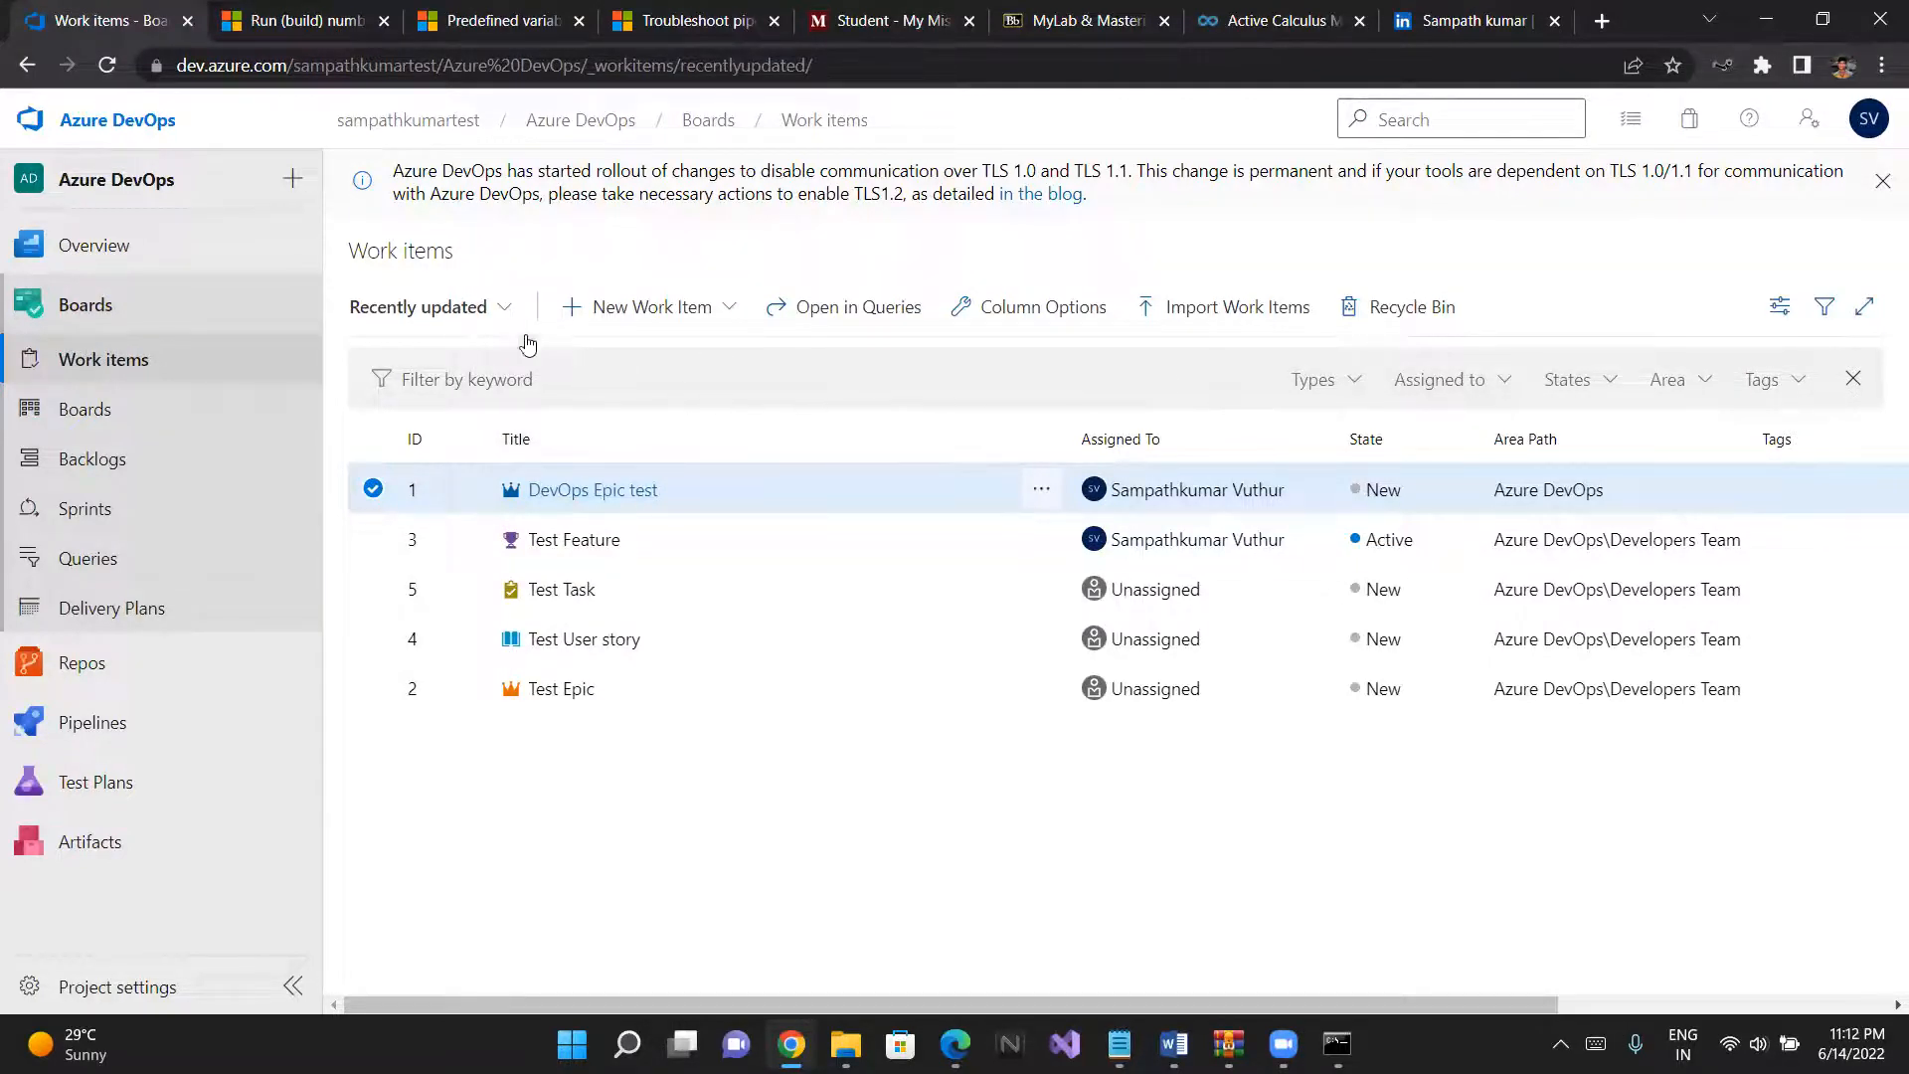
{"action": "left_click", "coordinate": [490, 311]}
{"action": "left_click", "coordinate": [490, 312]}
{"action": "left_click", "coordinate": [490, 313]}
{"action": "left_click", "coordinate": [478, 384]}
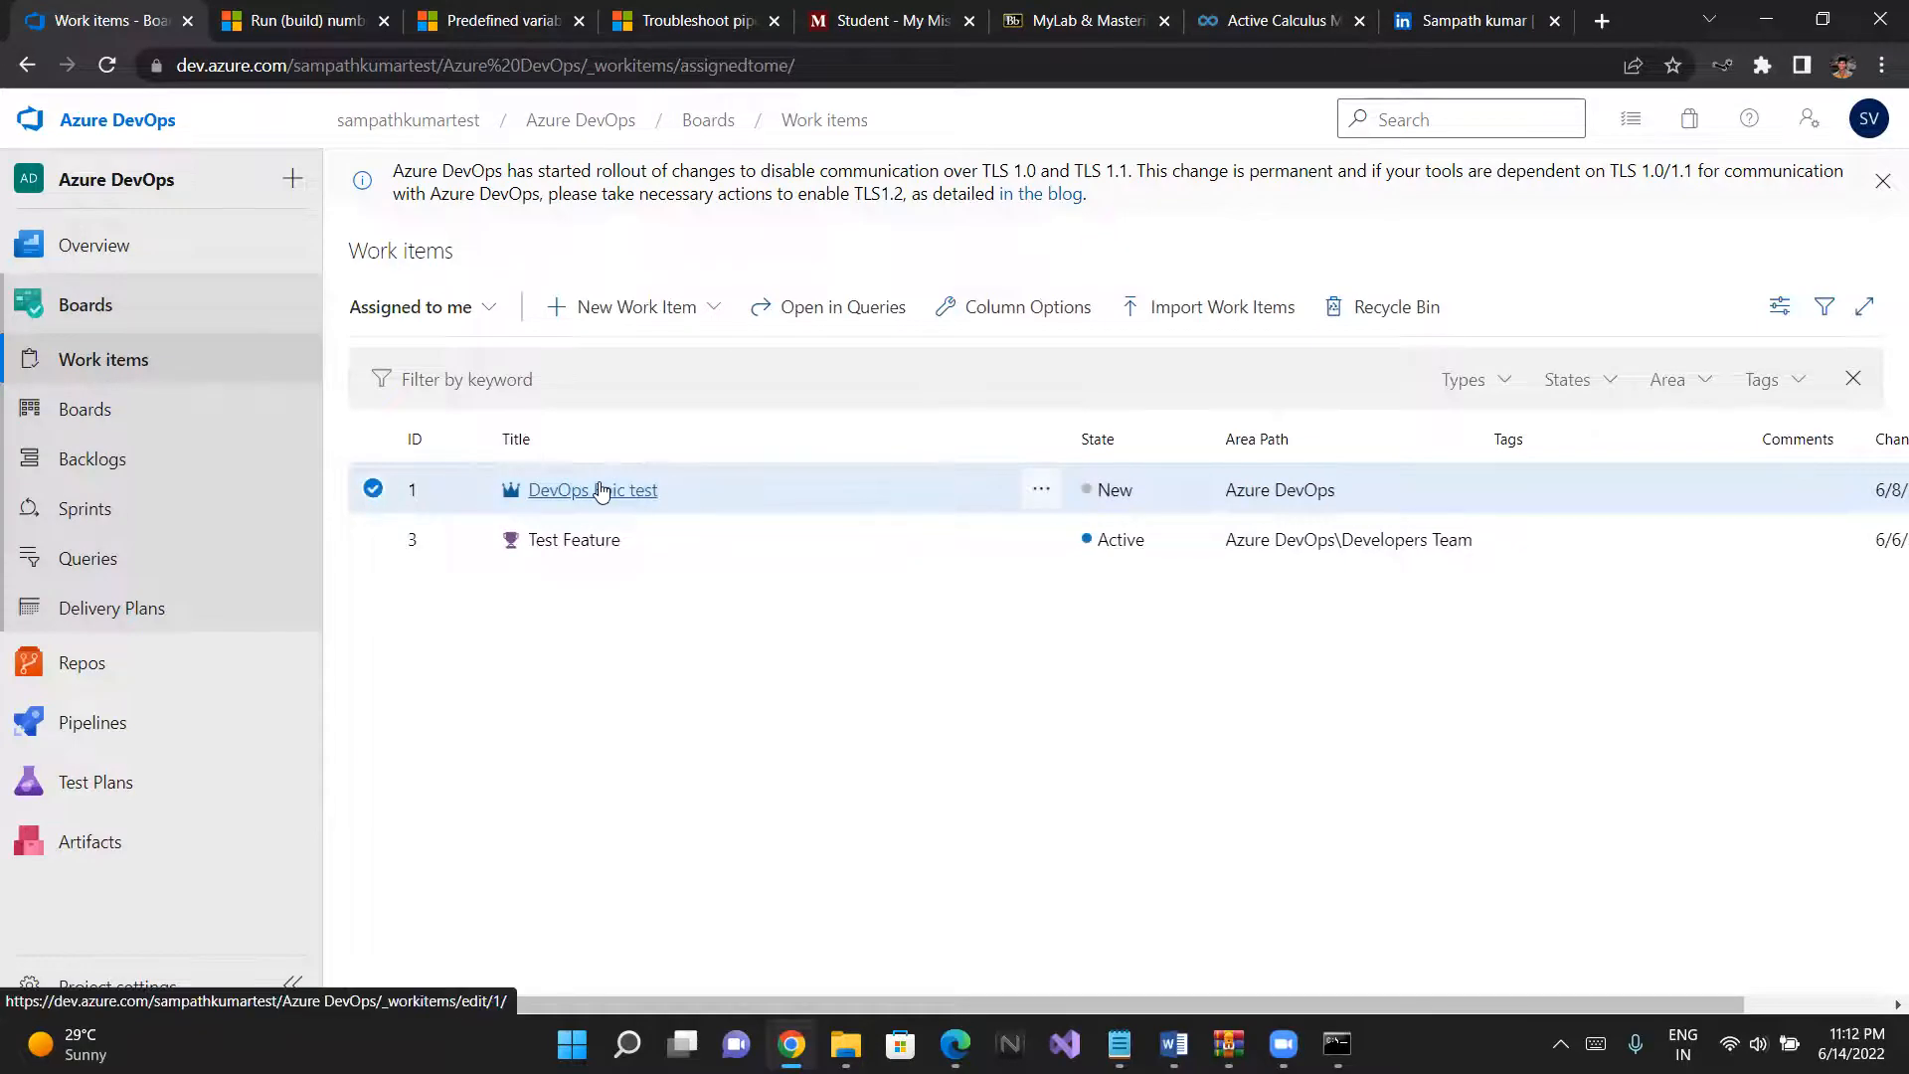
{"action": "scroll", "coordinate": [768, 520], "scroll_direction": "right", "scroll_amount": 3}
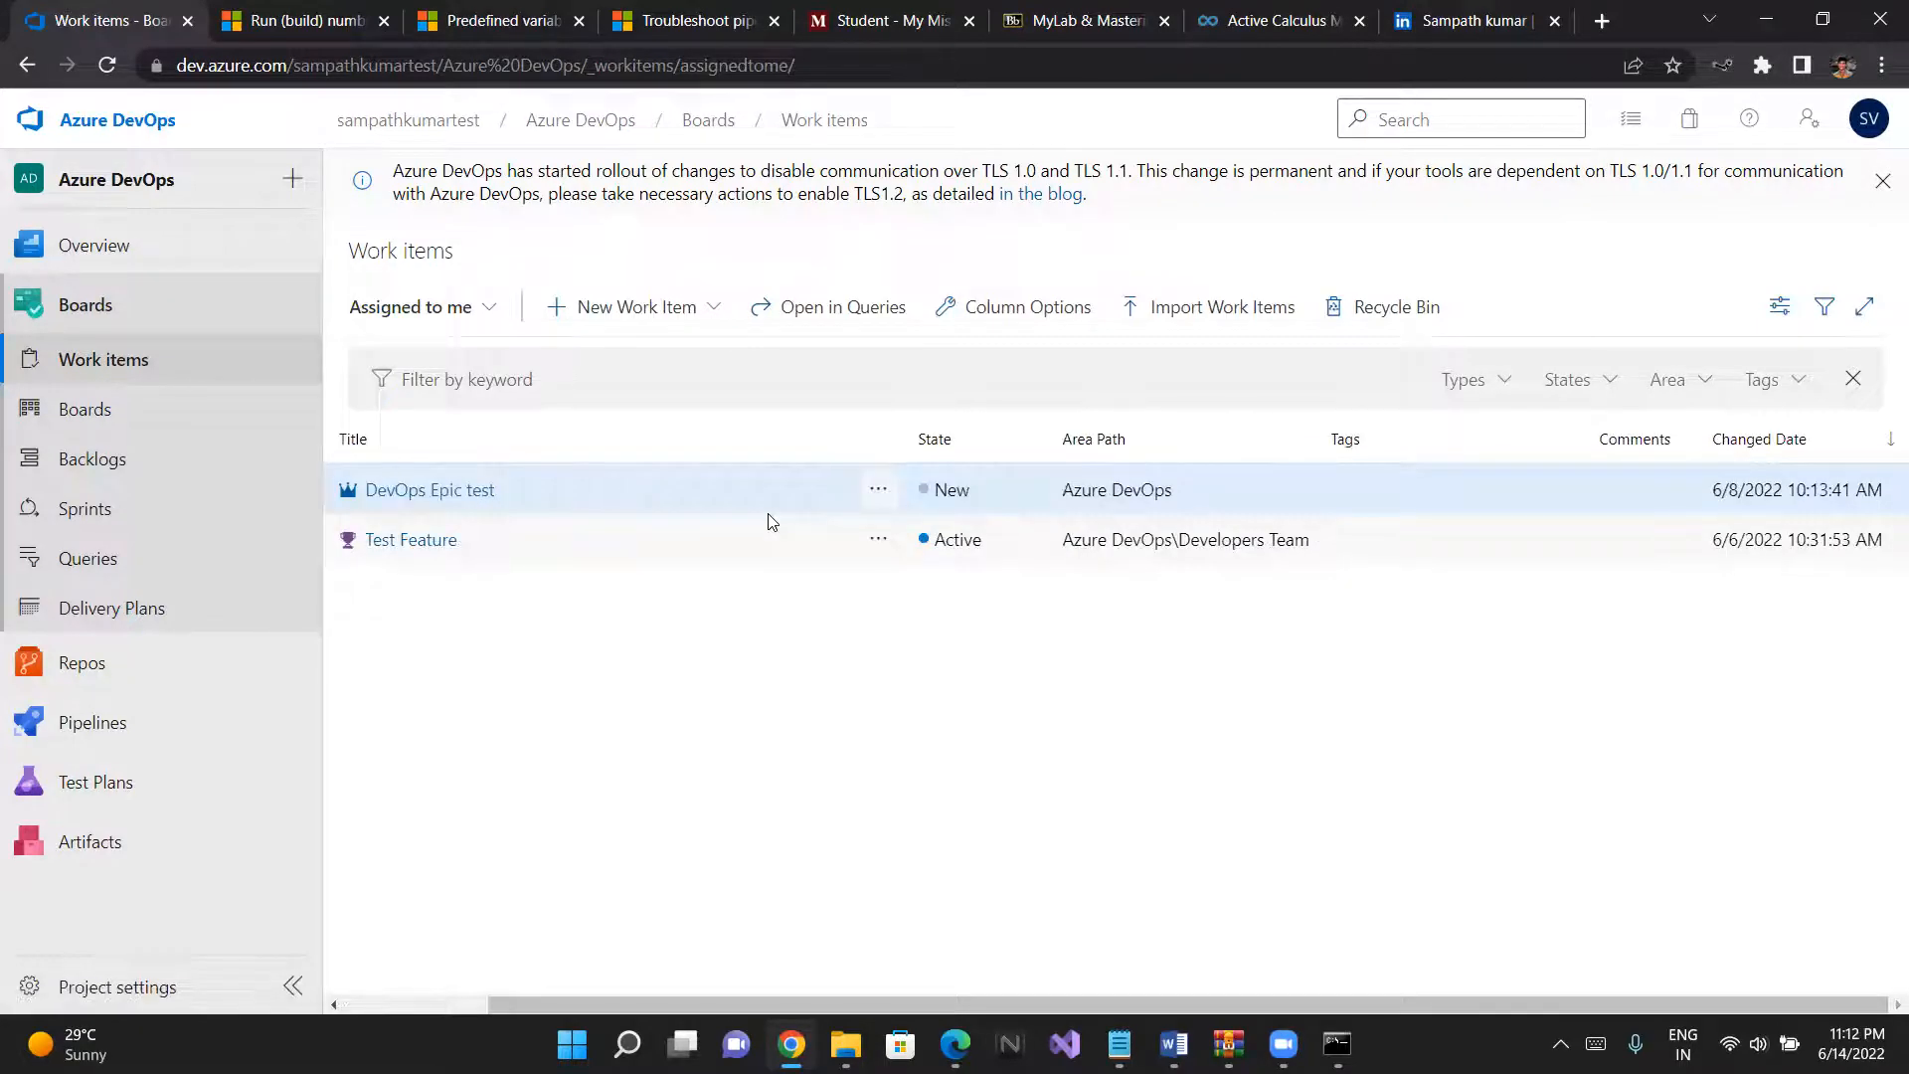
{"action": "scroll", "coordinate": [773, 520], "scroll_direction": "left", "scroll_amount": 3}
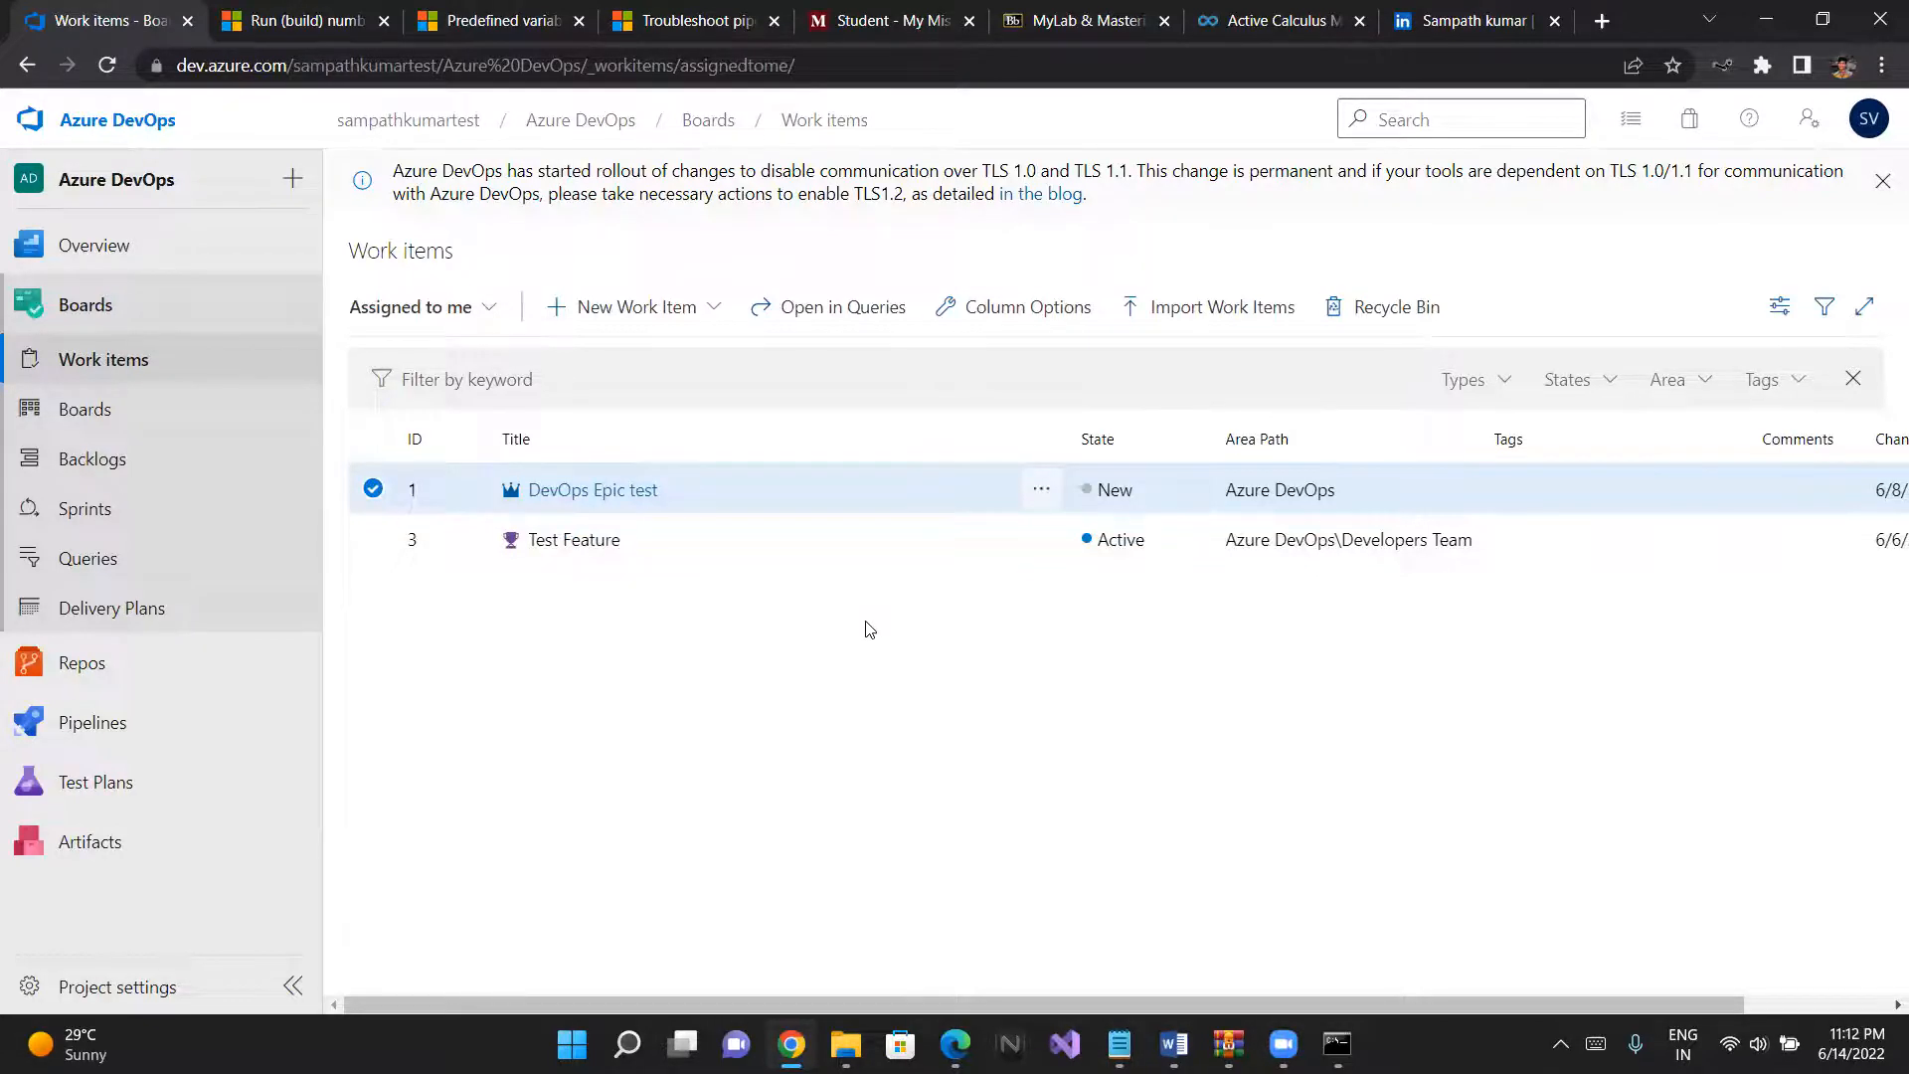
- Open run #20220615.2 of the Azure DevOps-CI pipeline and open its pipeline for editing
{"action": "left_click", "coordinate": [77, 723]}
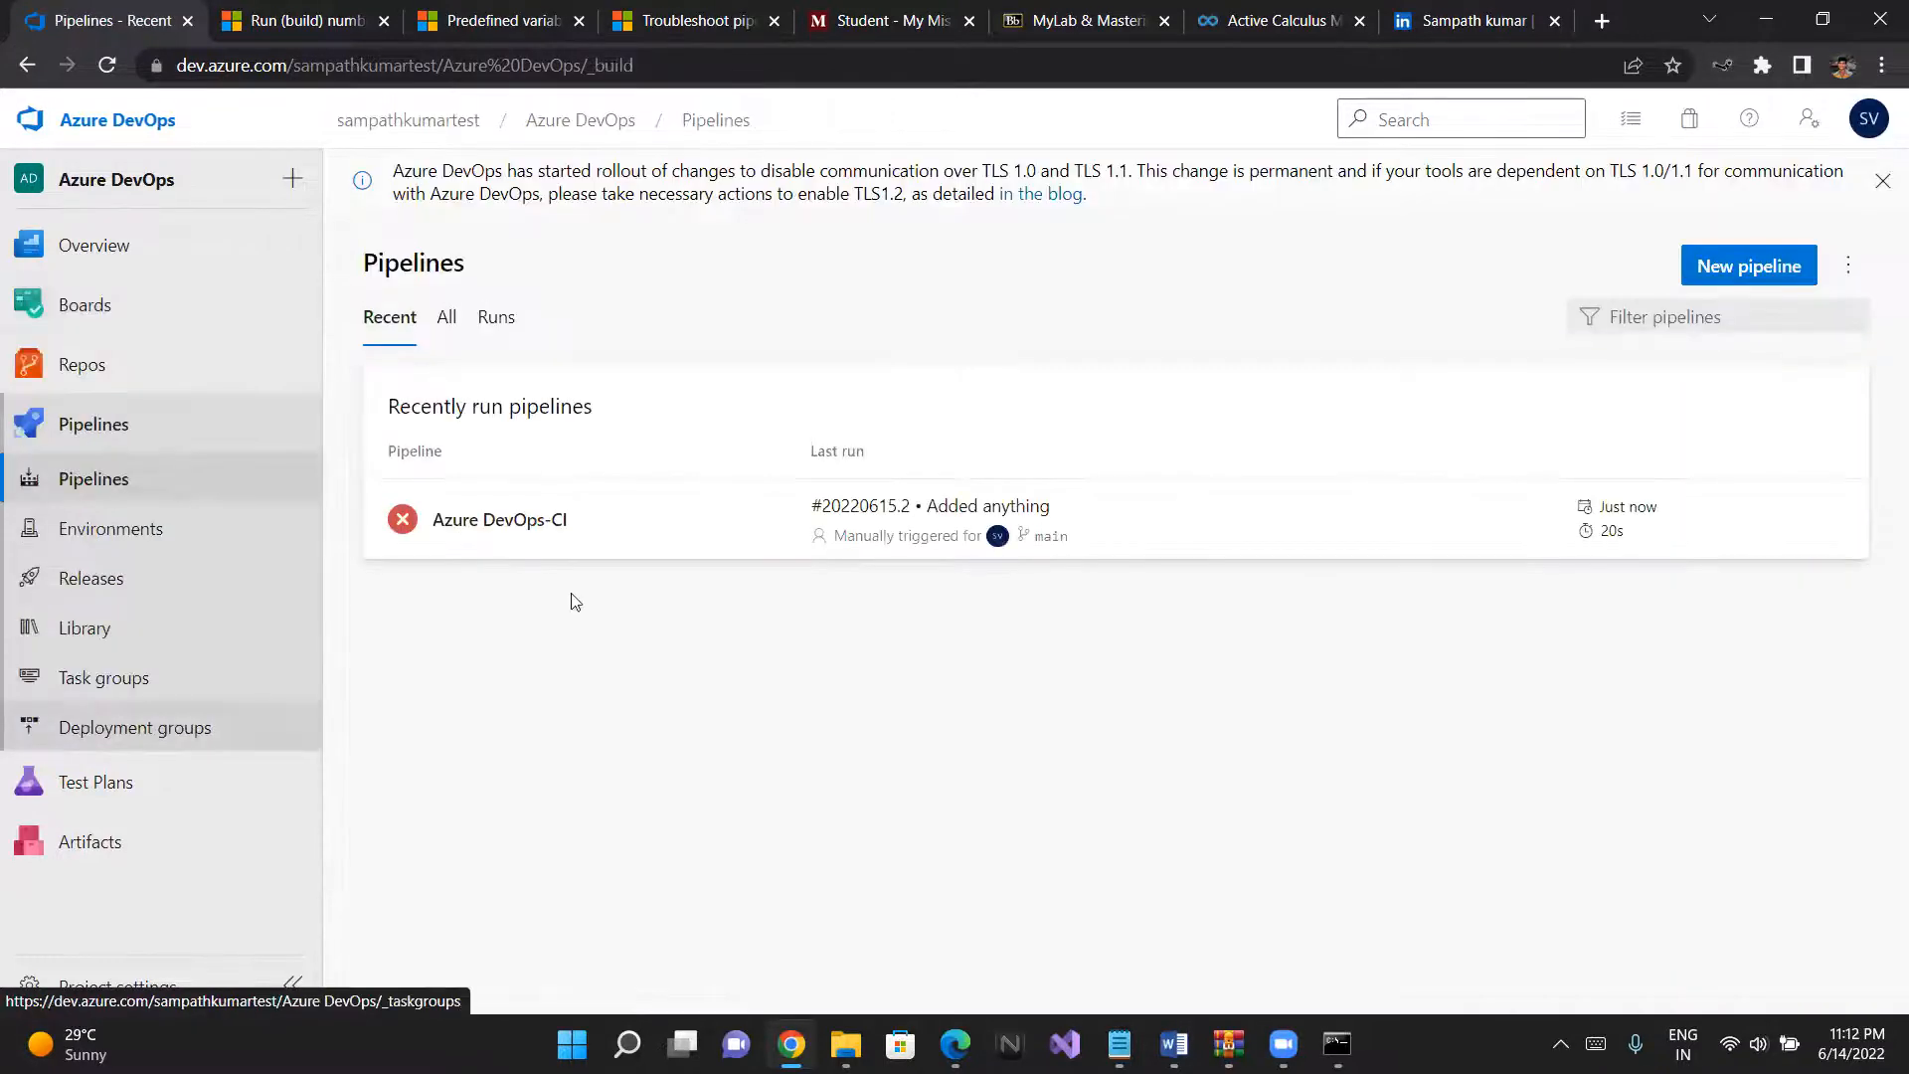
{"action": "left_click", "coordinate": [618, 510]}
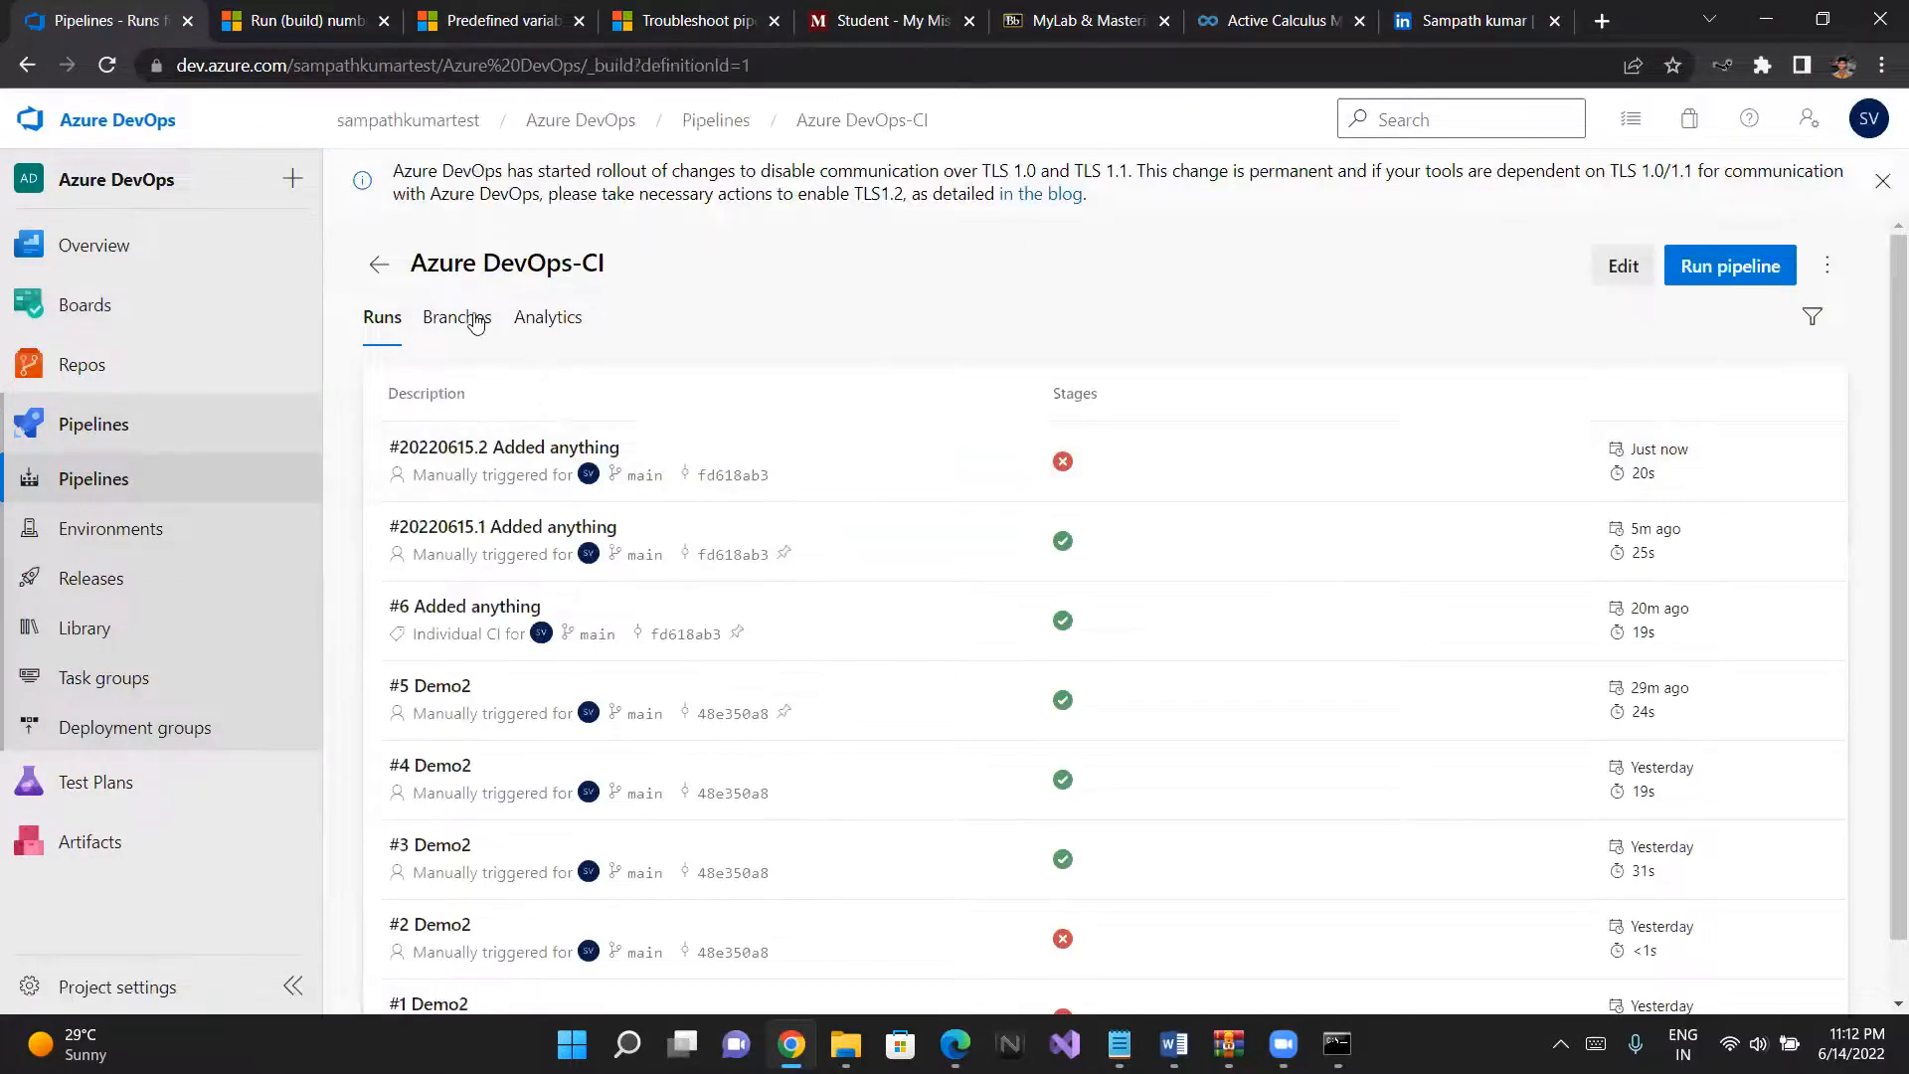
{"action": "left_click", "coordinate": [477, 454]}
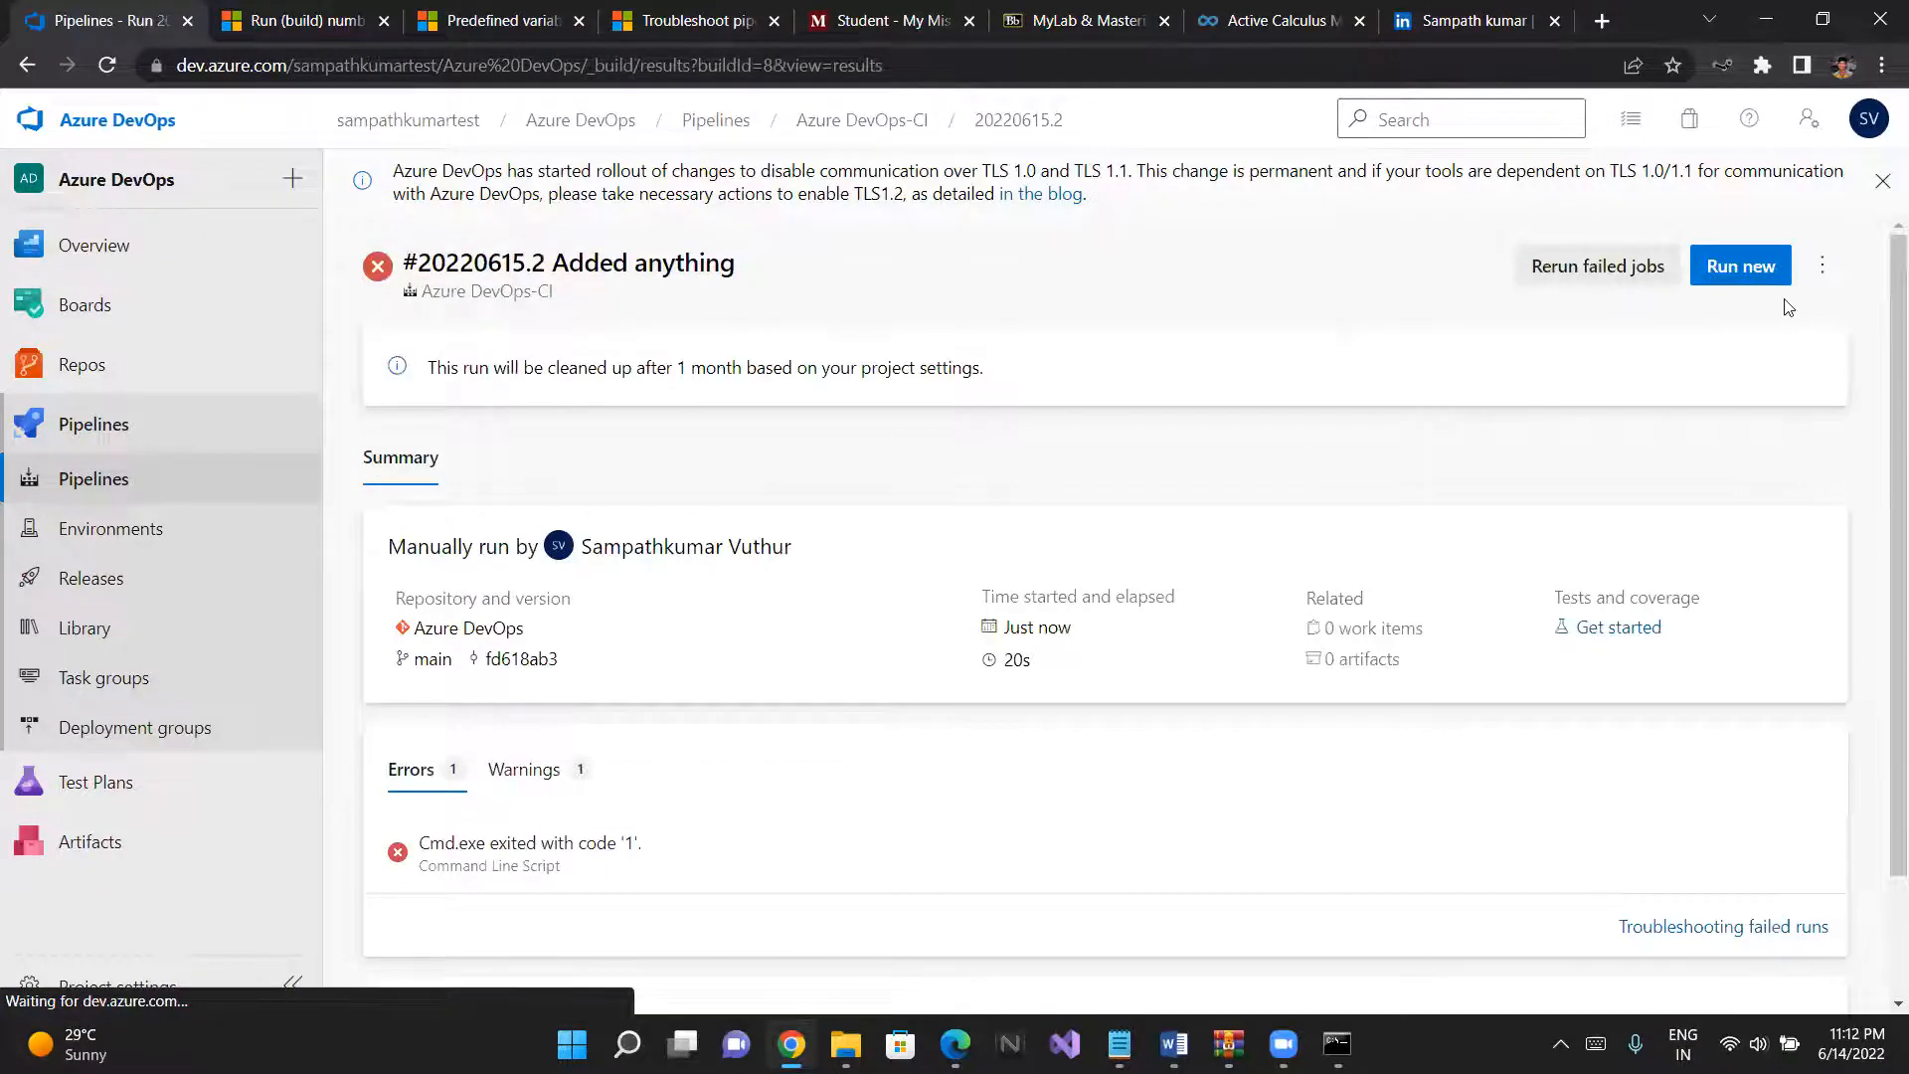
{"action": "left_click", "coordinate": [1823, 264]}
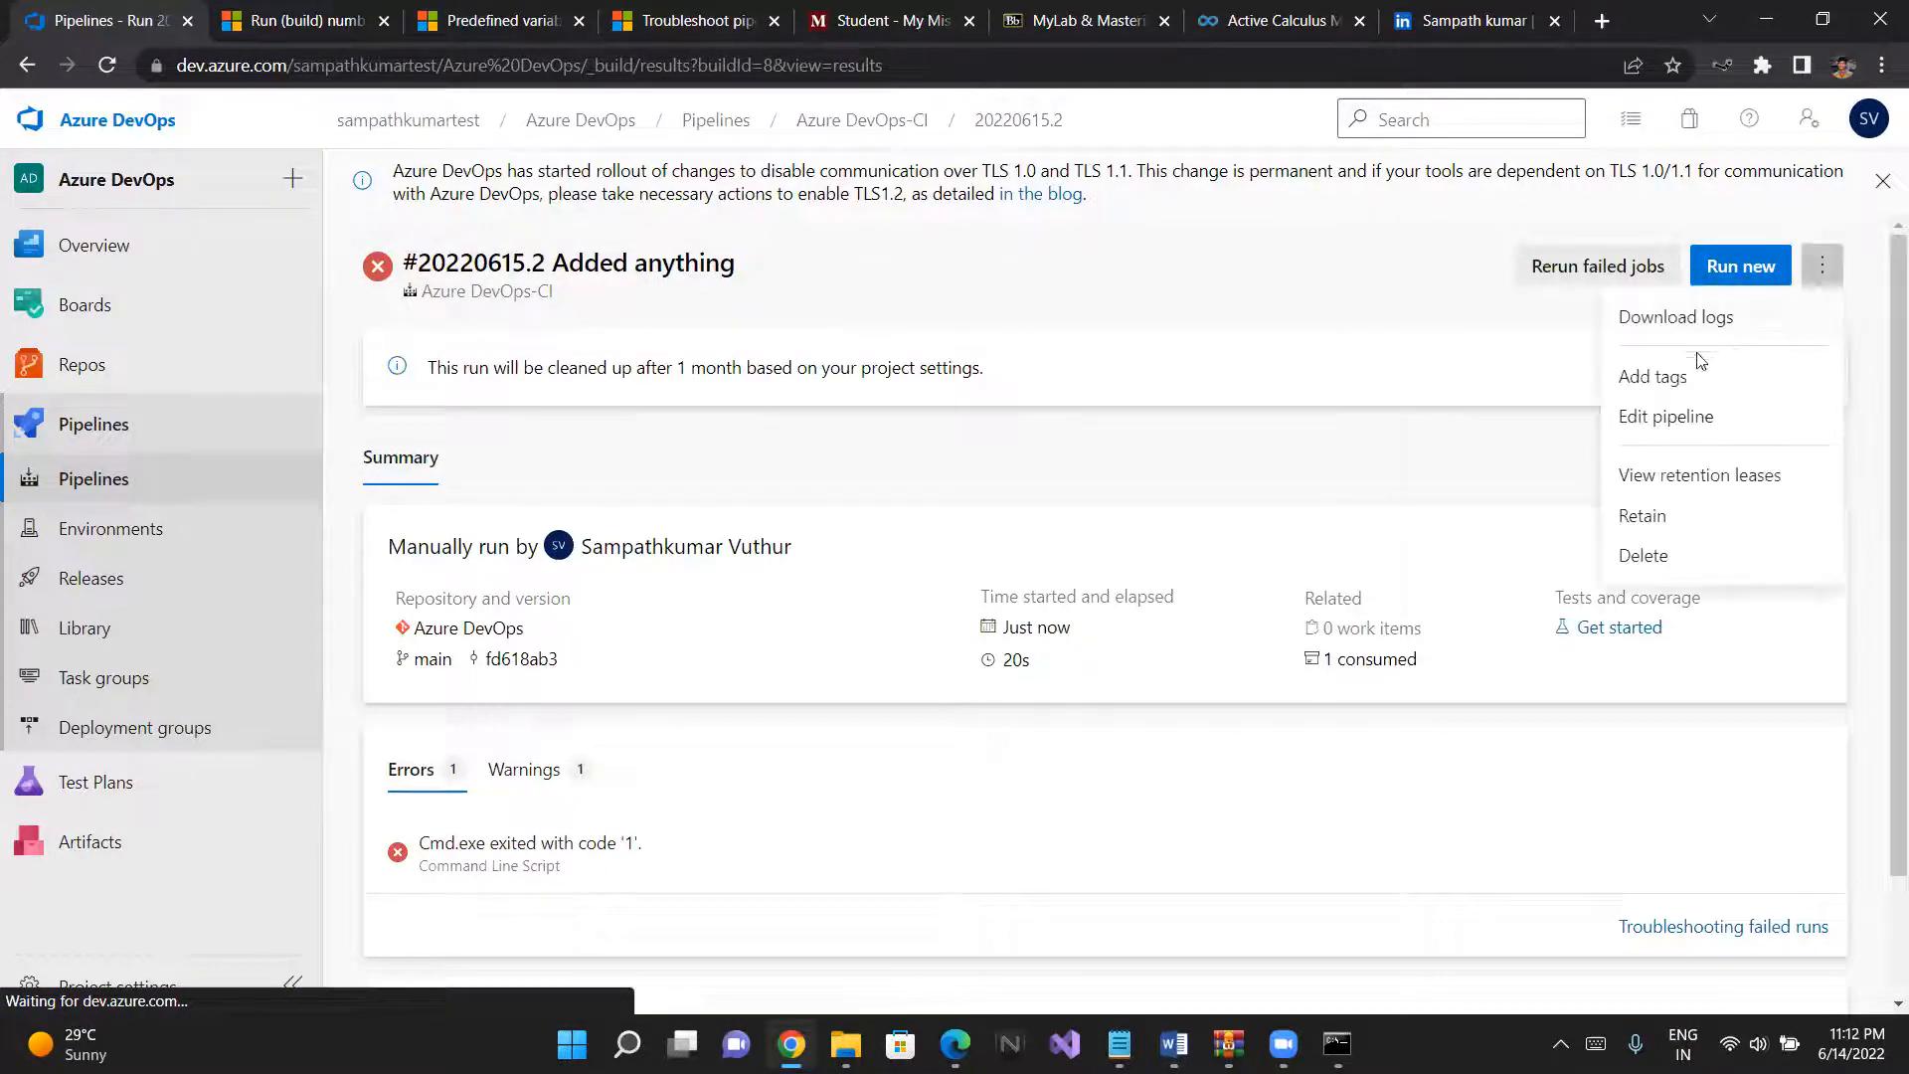
{"action": "left_click", "coordinate": [1691, 416]}
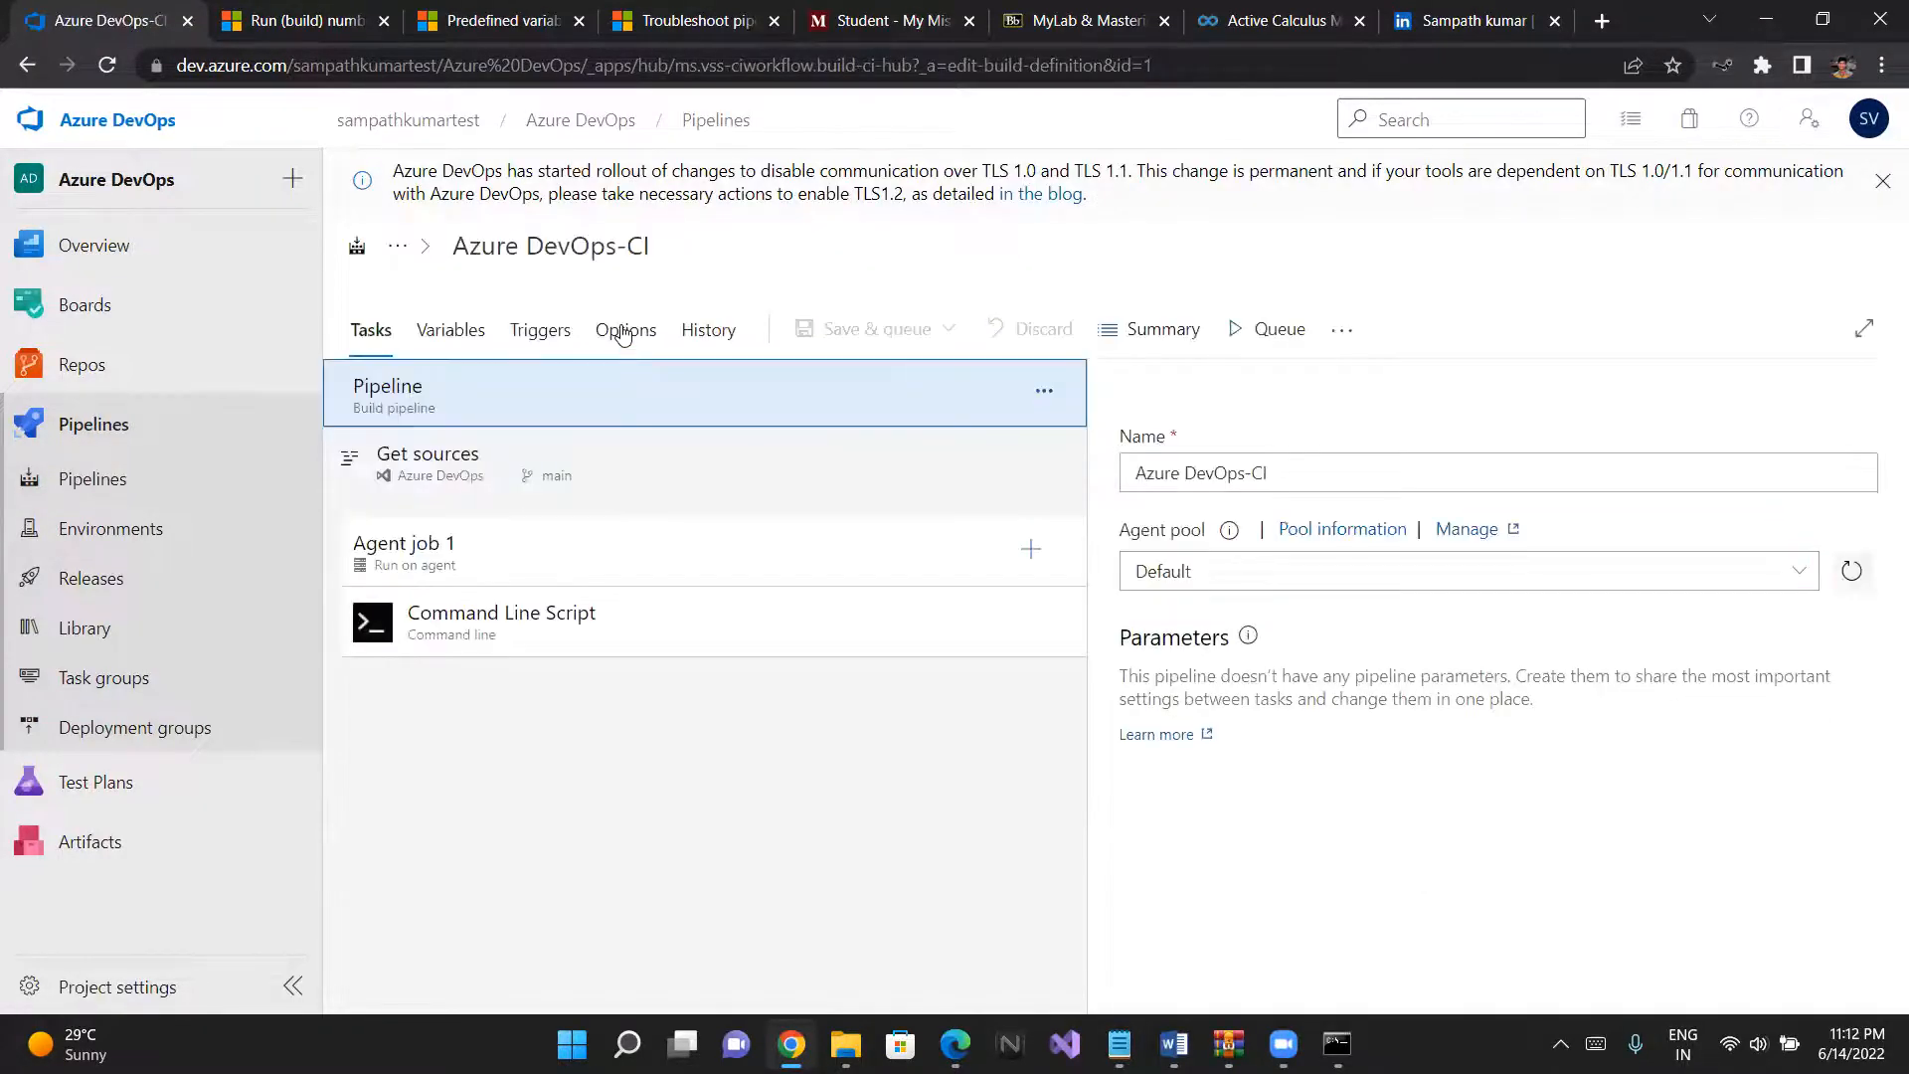
- Examine the pipeline's options, including the build number format, automatic work linking, work item creation on failure and status badge
{"action": "left_click", "coordinate": [623, 333]}
{"action": "scroll", "coordinate": [609, 506], "scroll_direction": "down", "scroll_amount": 1}
{"action": "scroll", "coordinate": [609, 505], "scroll_direction": "down", "scroll_amount": 6}
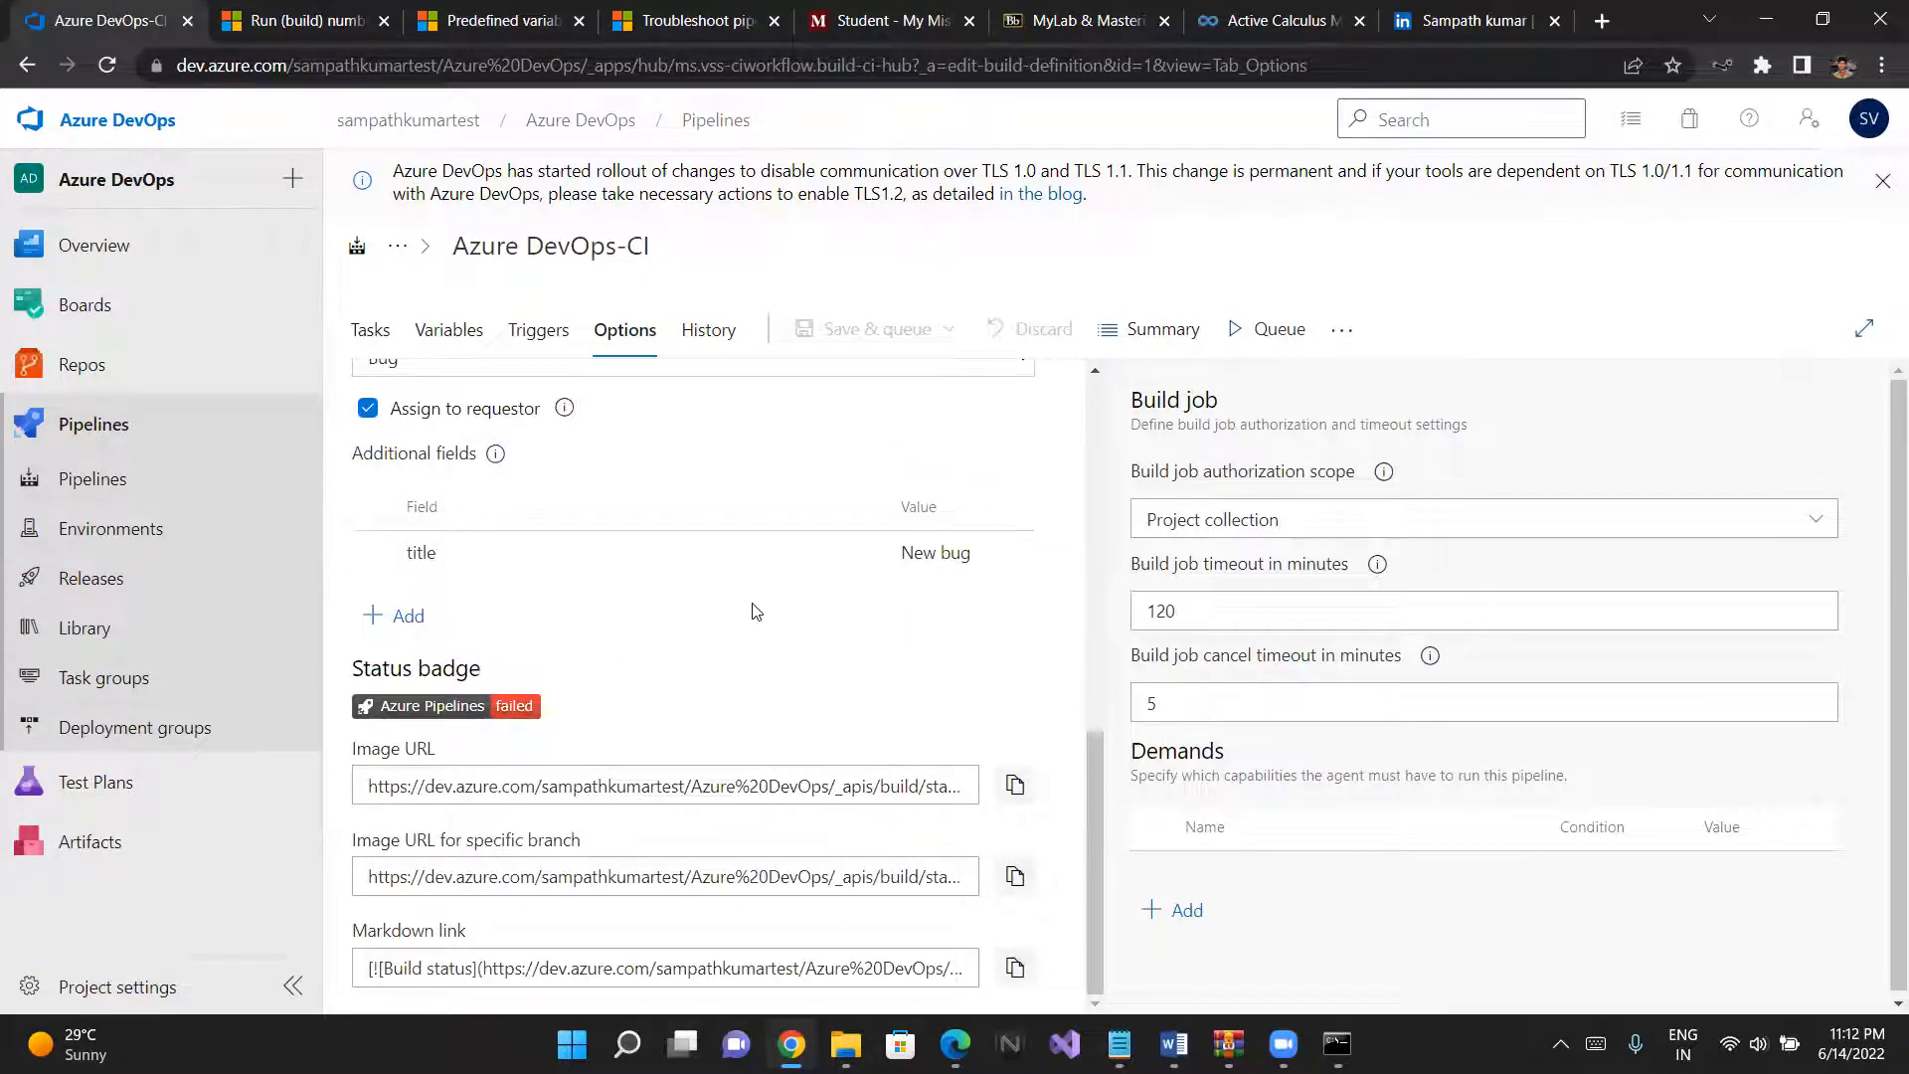
{"action": "scroll", "coordinate": [756, 611], "scroll_direction": "up", "scroll_amount": 3}
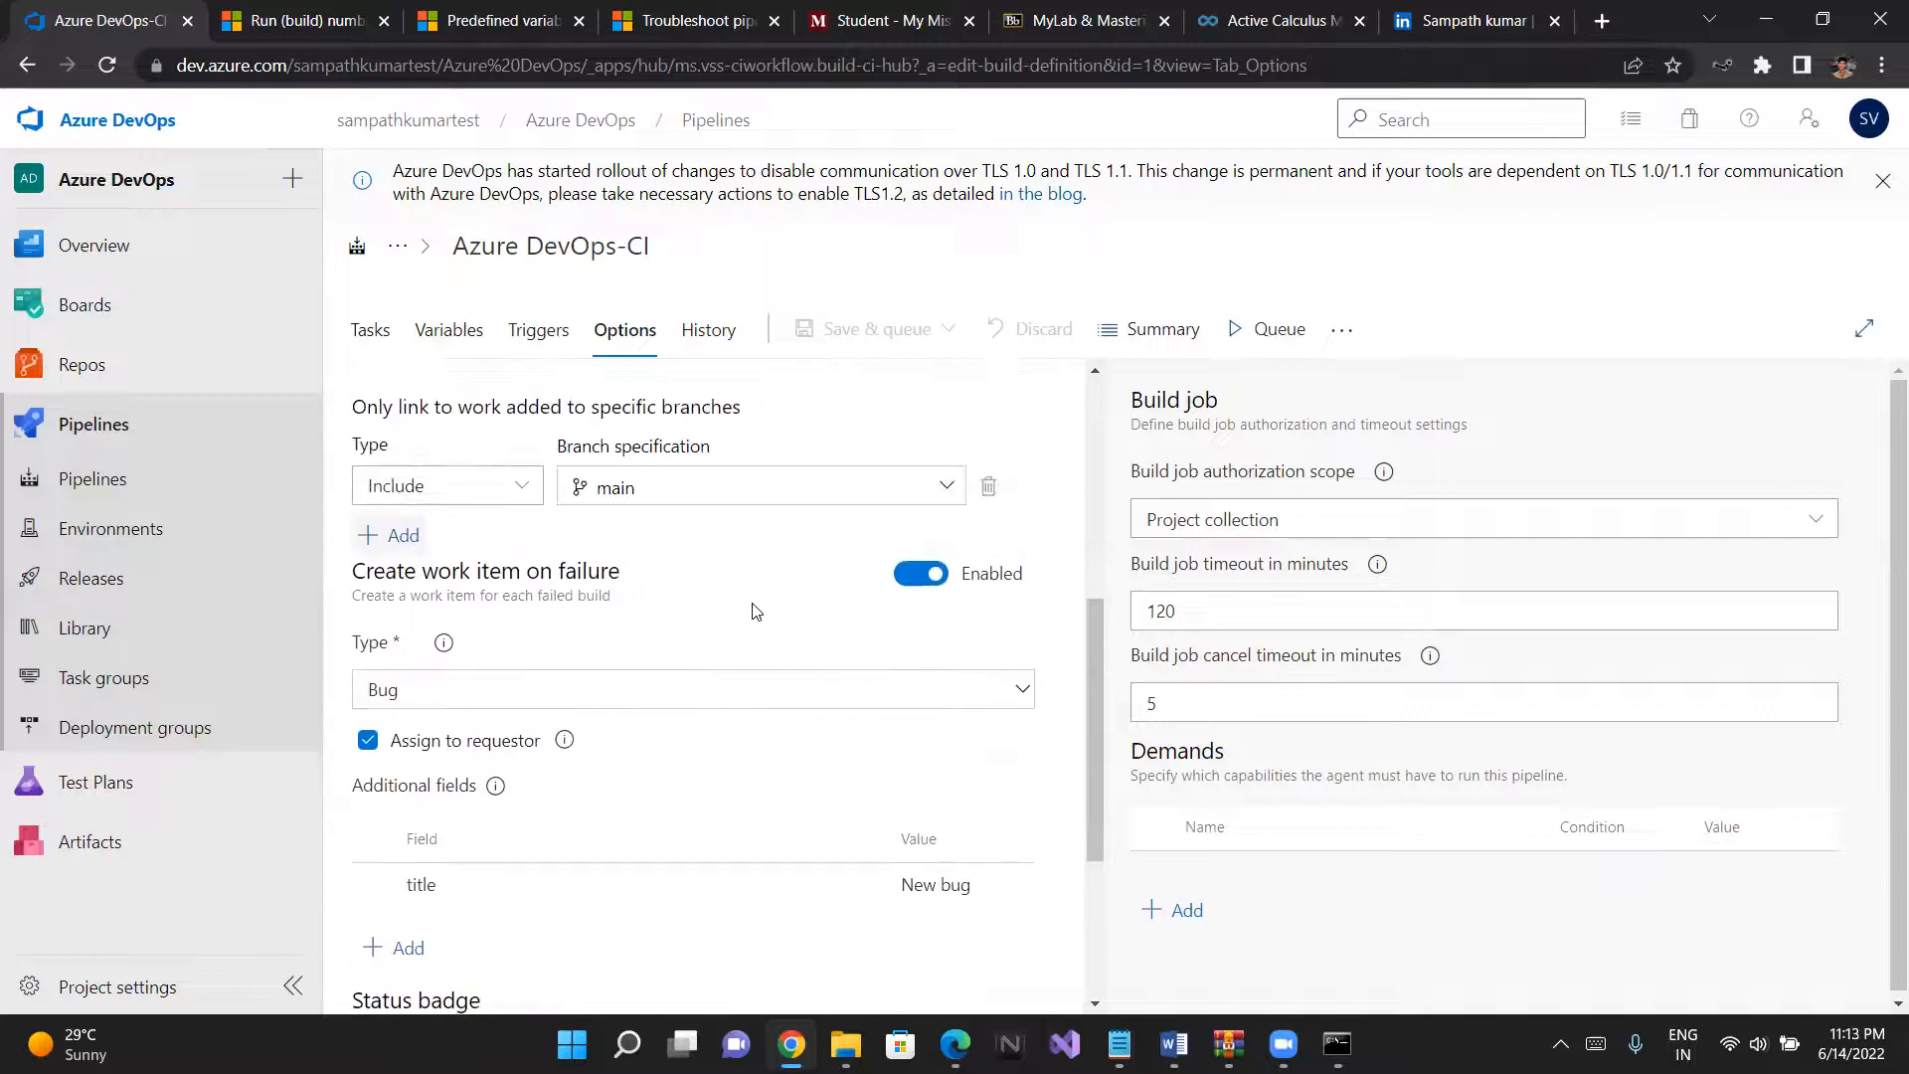
{"action": "scroll", "coordinate": [755, 612], "scroll_direction": "up", "scroll_amount": 2}
{"action": "scroll", "coordinate": [753, 609], "scroll_direction": "up", "scroll_amount": 4}
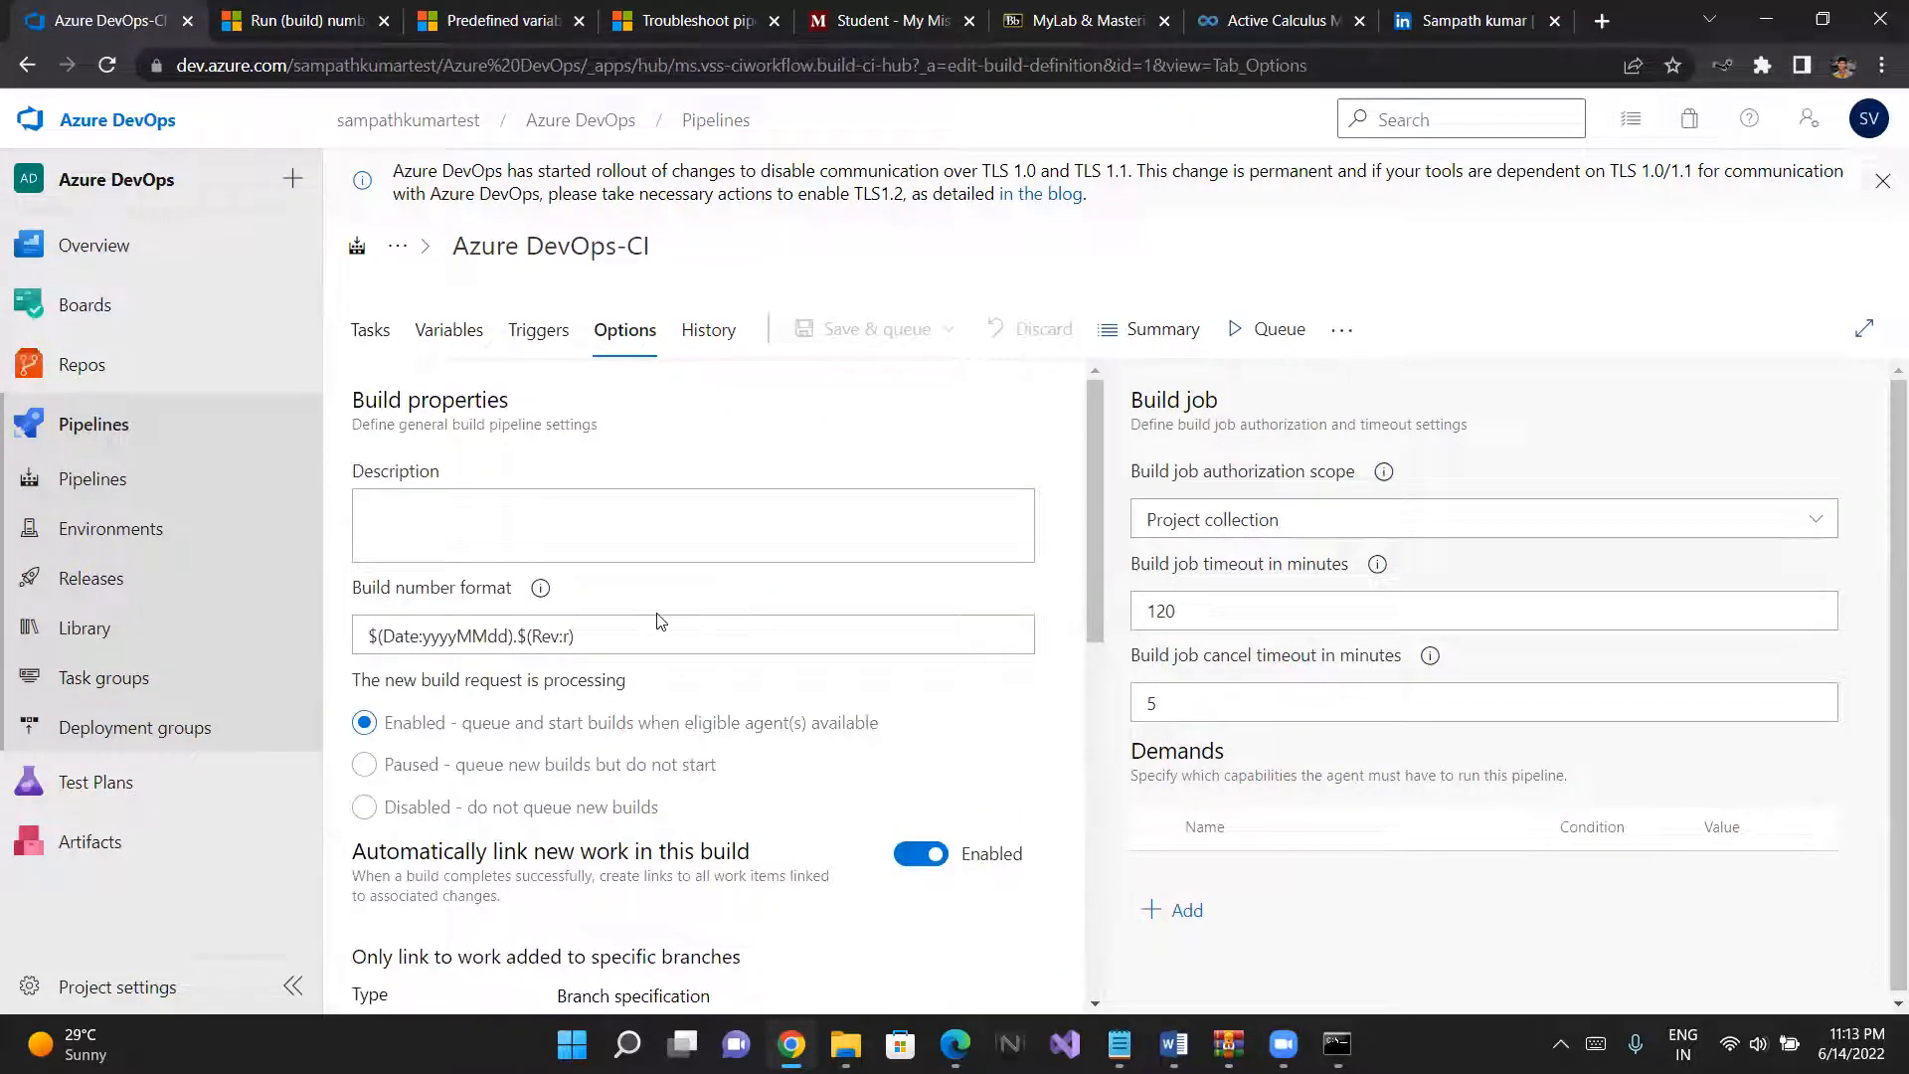
{"action": "scroll", "coordinate": [726, 636], "scroll_direction": "down", "scroll_amount": 10}
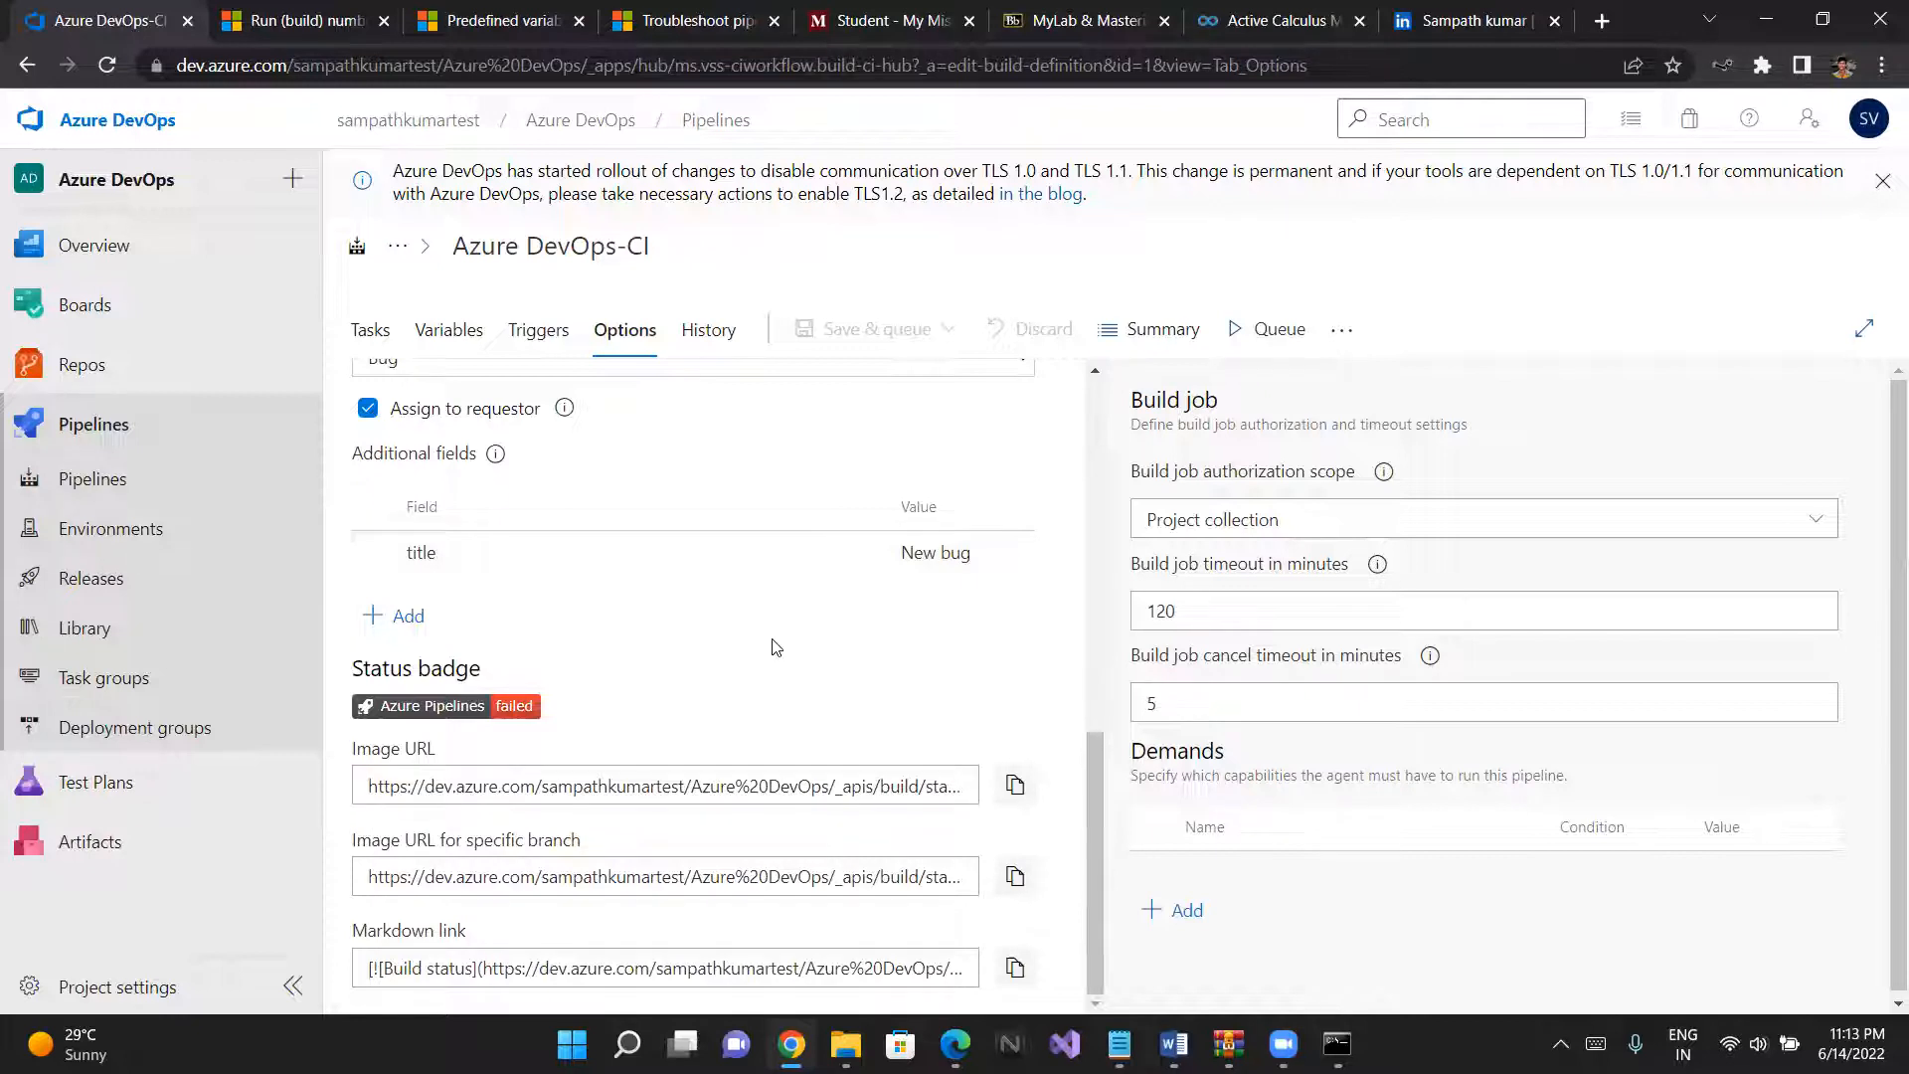
{"action": "scroll", "coordinate": [775, 648], "scroll_direction": "up", "scroll_amount": 1}
{"action": "scroll", "coordinate": [776, 647], "scroll_direction": "up", "scroll_amount": 8}
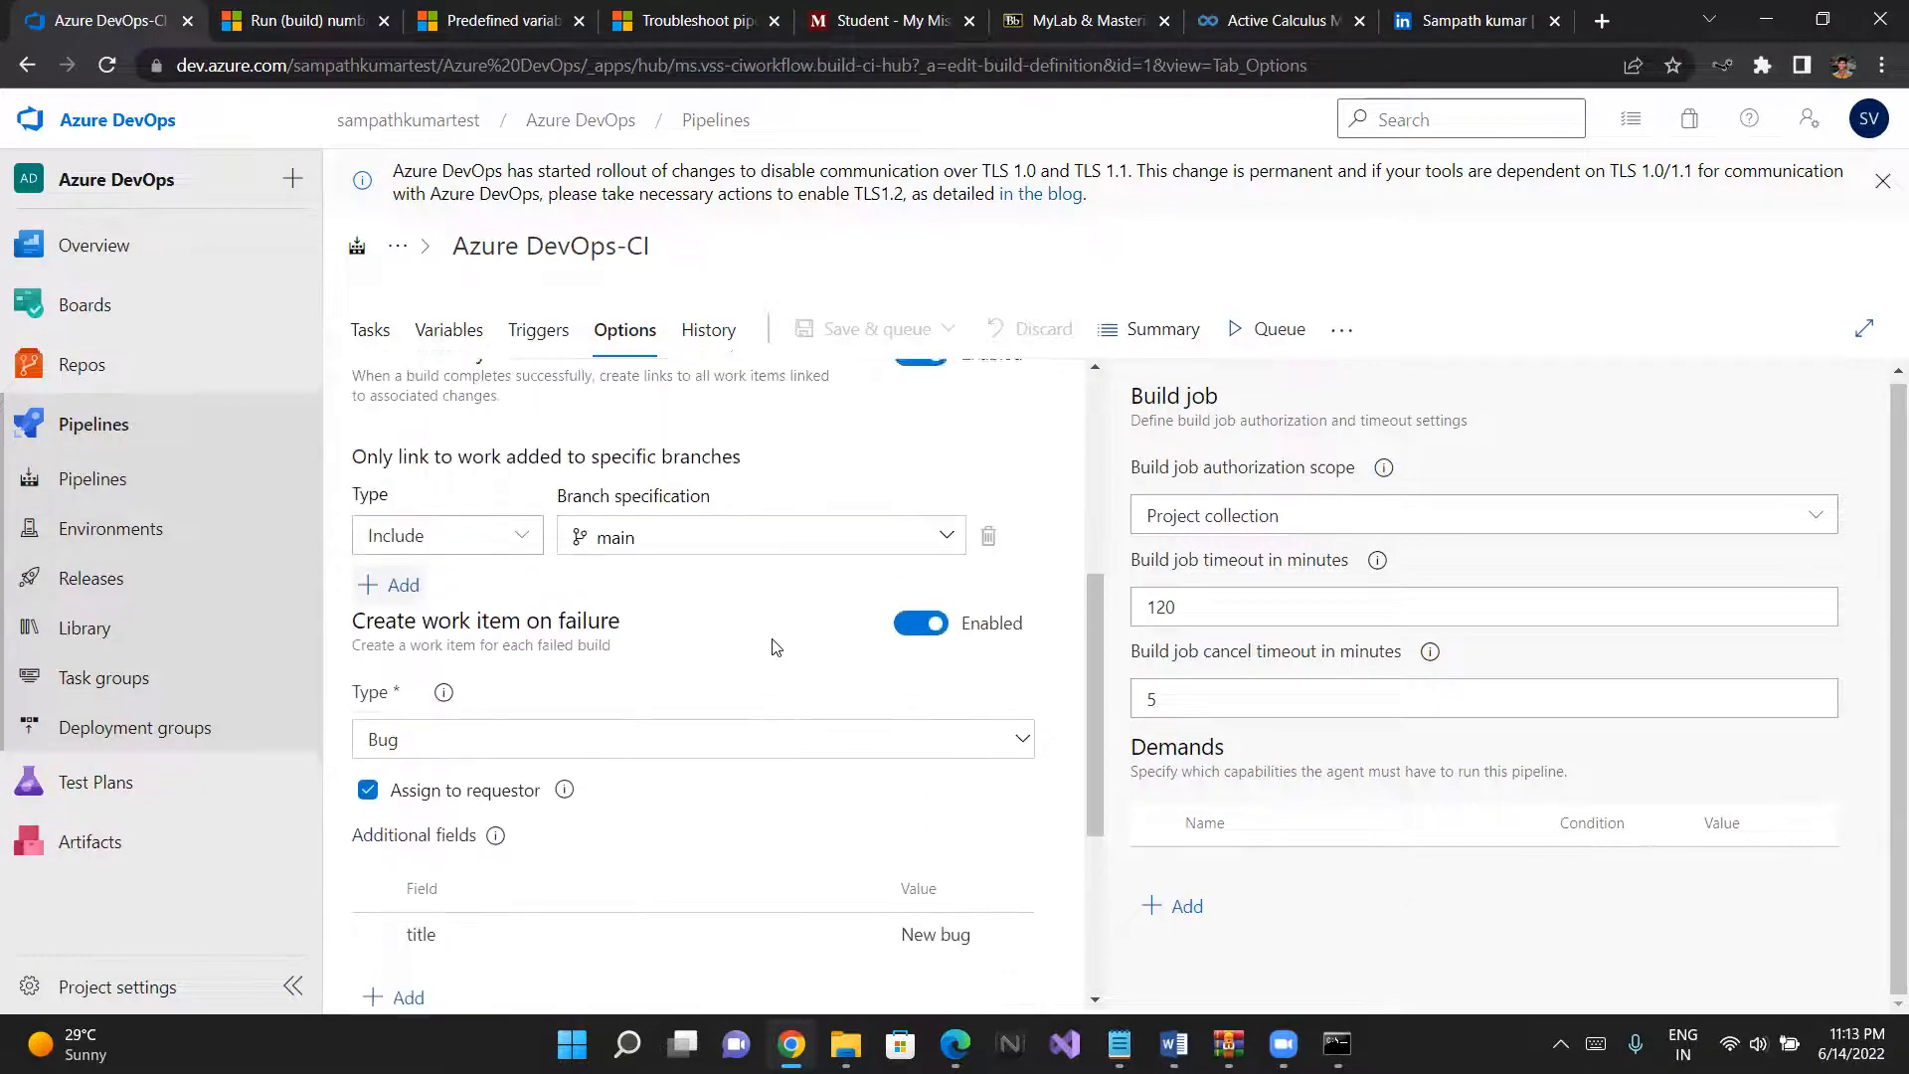
{"action": "scroll", "coordinate": [893, 768], "scroll_direction": "down", "scroll_amount": 4}
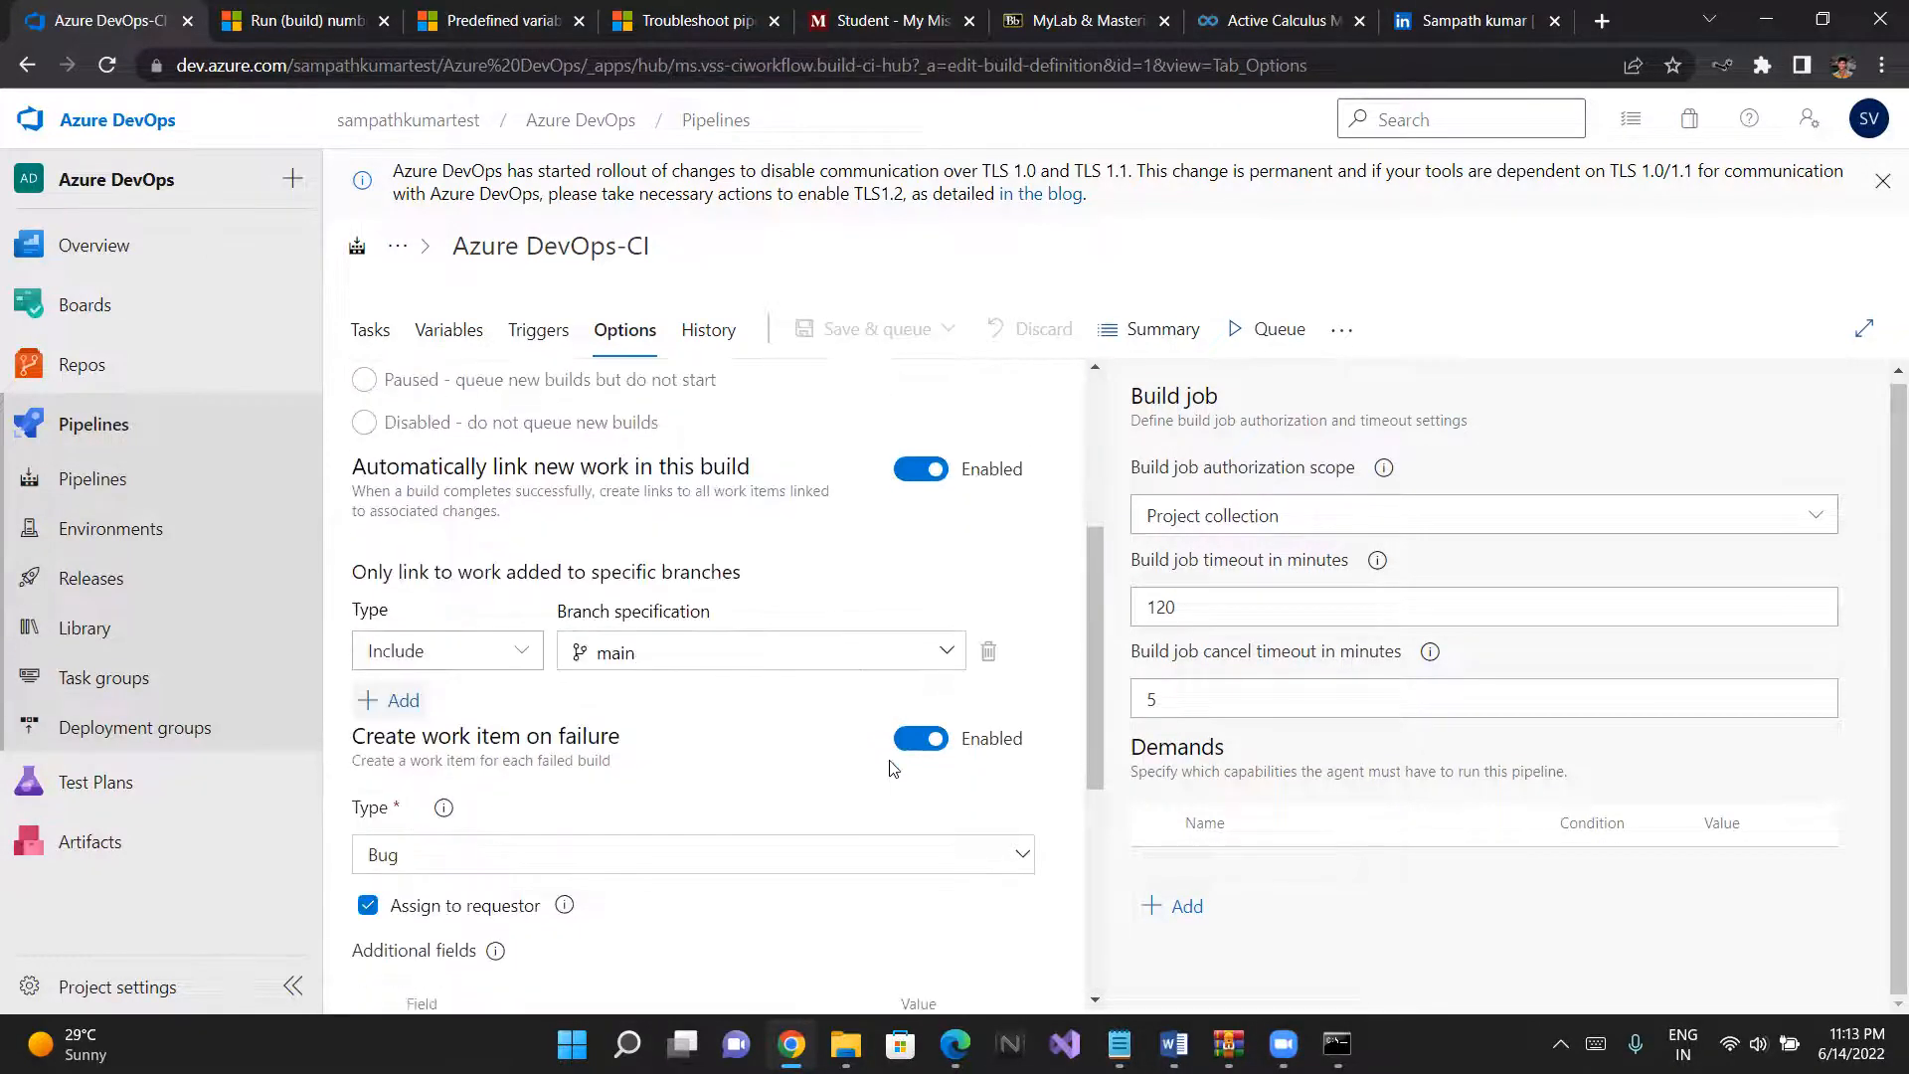
- Delete the main branch filter for work linking and the title entry from the failure work item's additional fields
{"action": "left_click", "coordinate": [988, 652]}
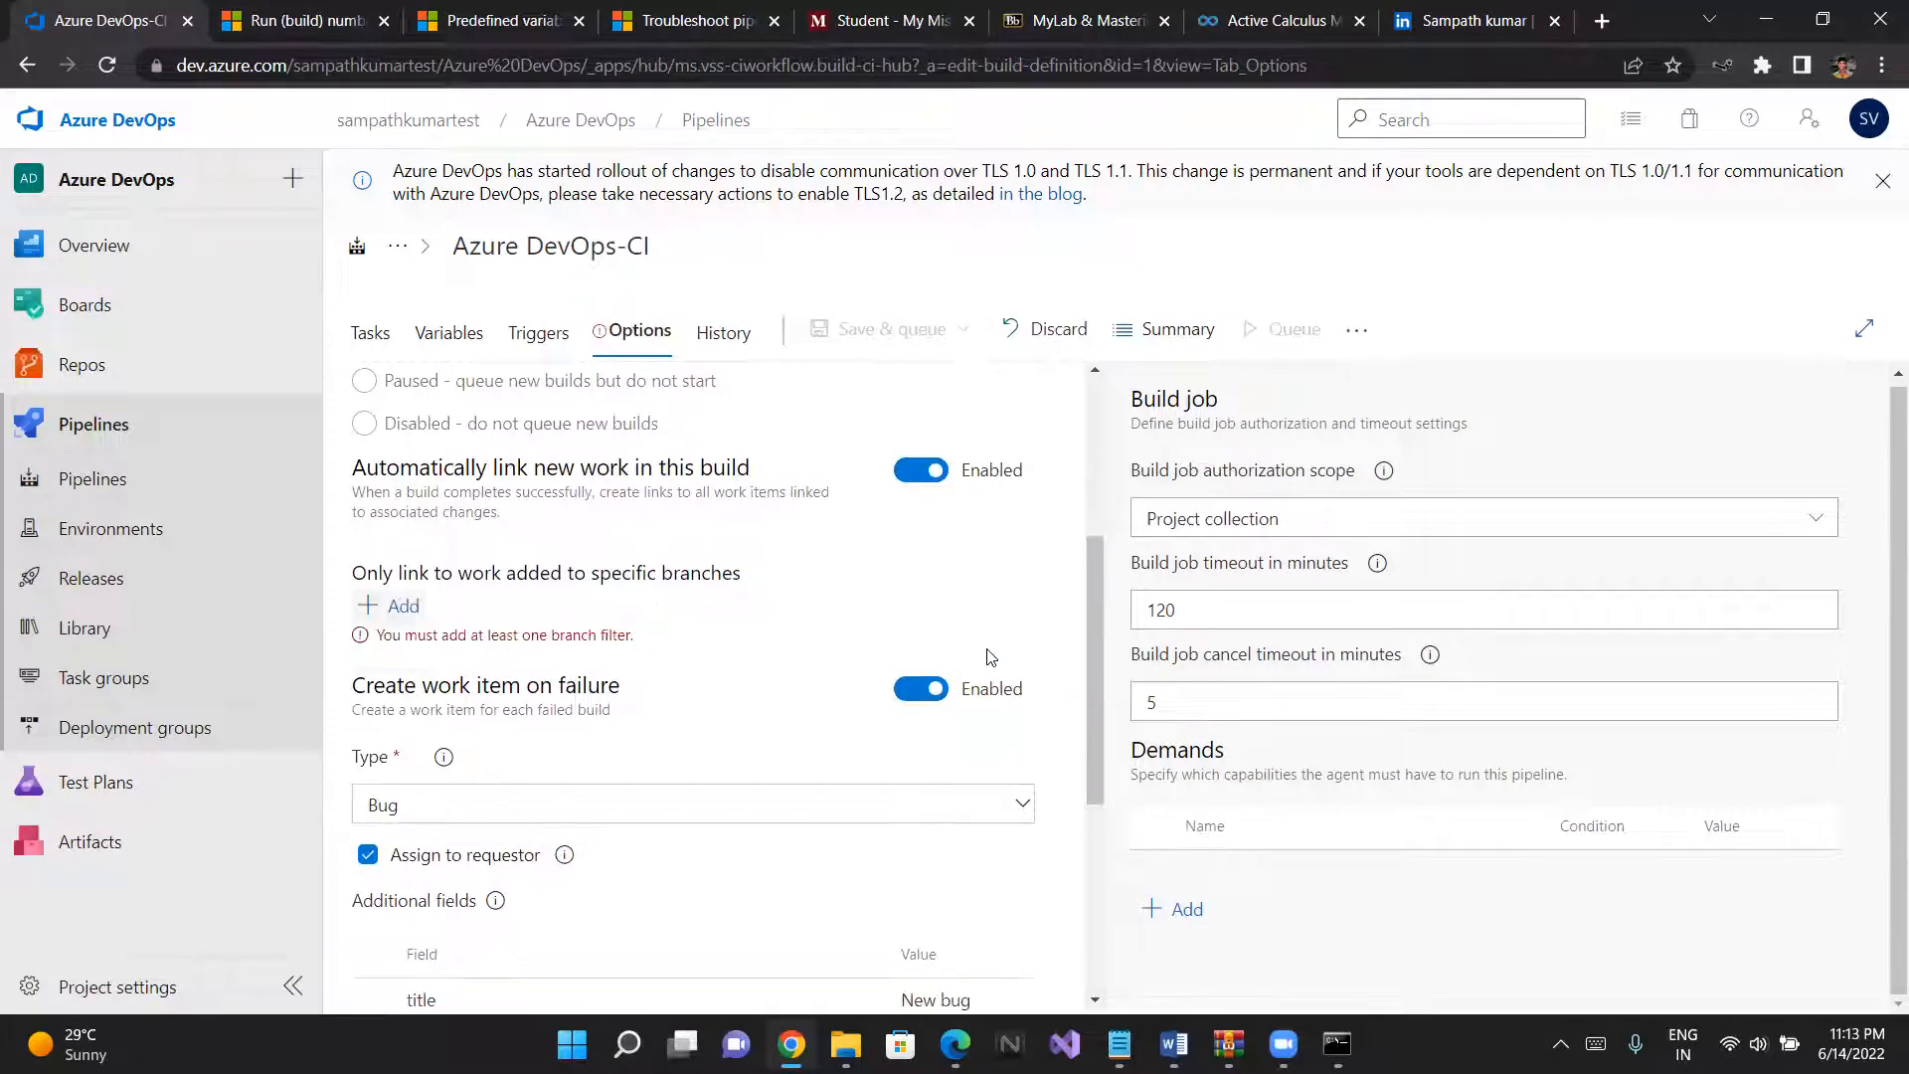
{"action": "scroll", "coordinate": [990, 657], "scroll_direction": "down", "scroll_amount": 3}
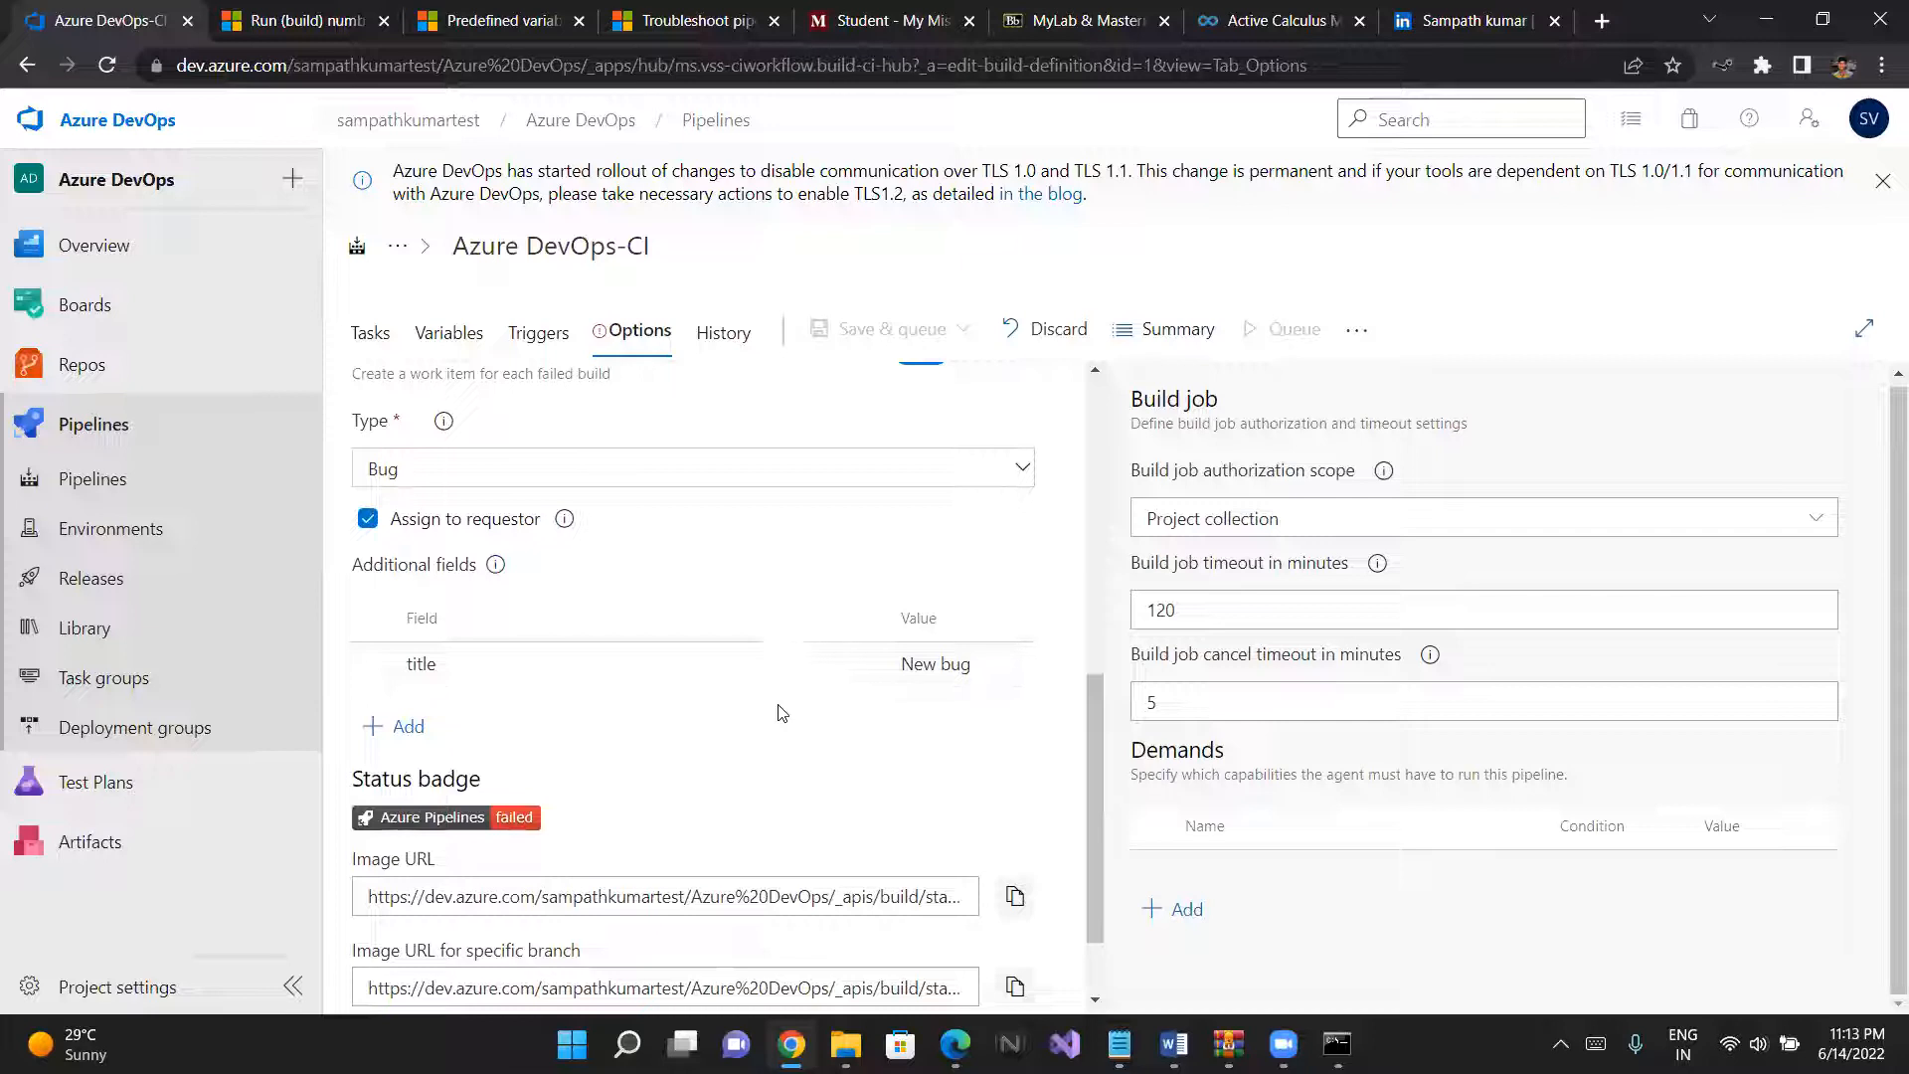
{"action": "scroll", "coordinate": [768, 712], "scroll_direction": "down", "scroll_amount": 1}
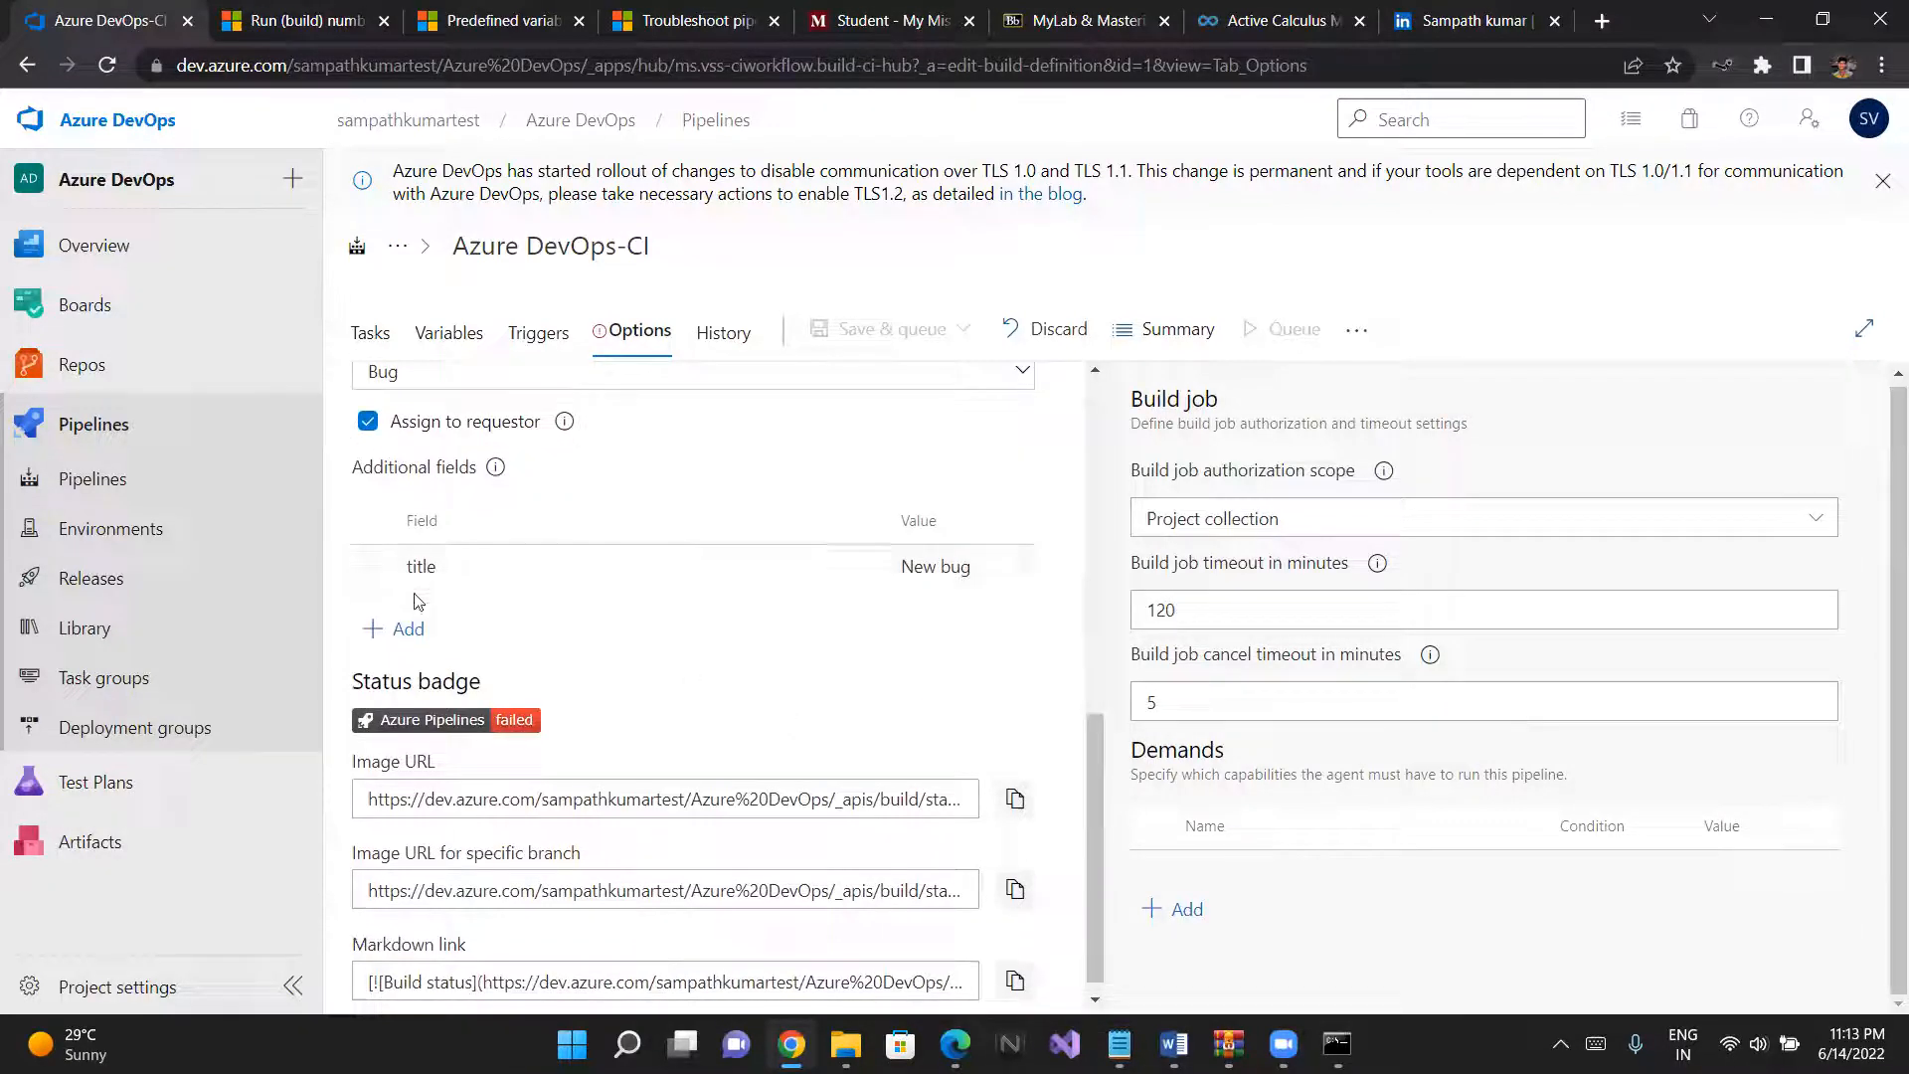
{"action": "left_click", "coordinate": [862, 566]}
{"action": "scroll", "coordinate": [868, 574], "scroll_direction": "up", "scroll_amount": 5}
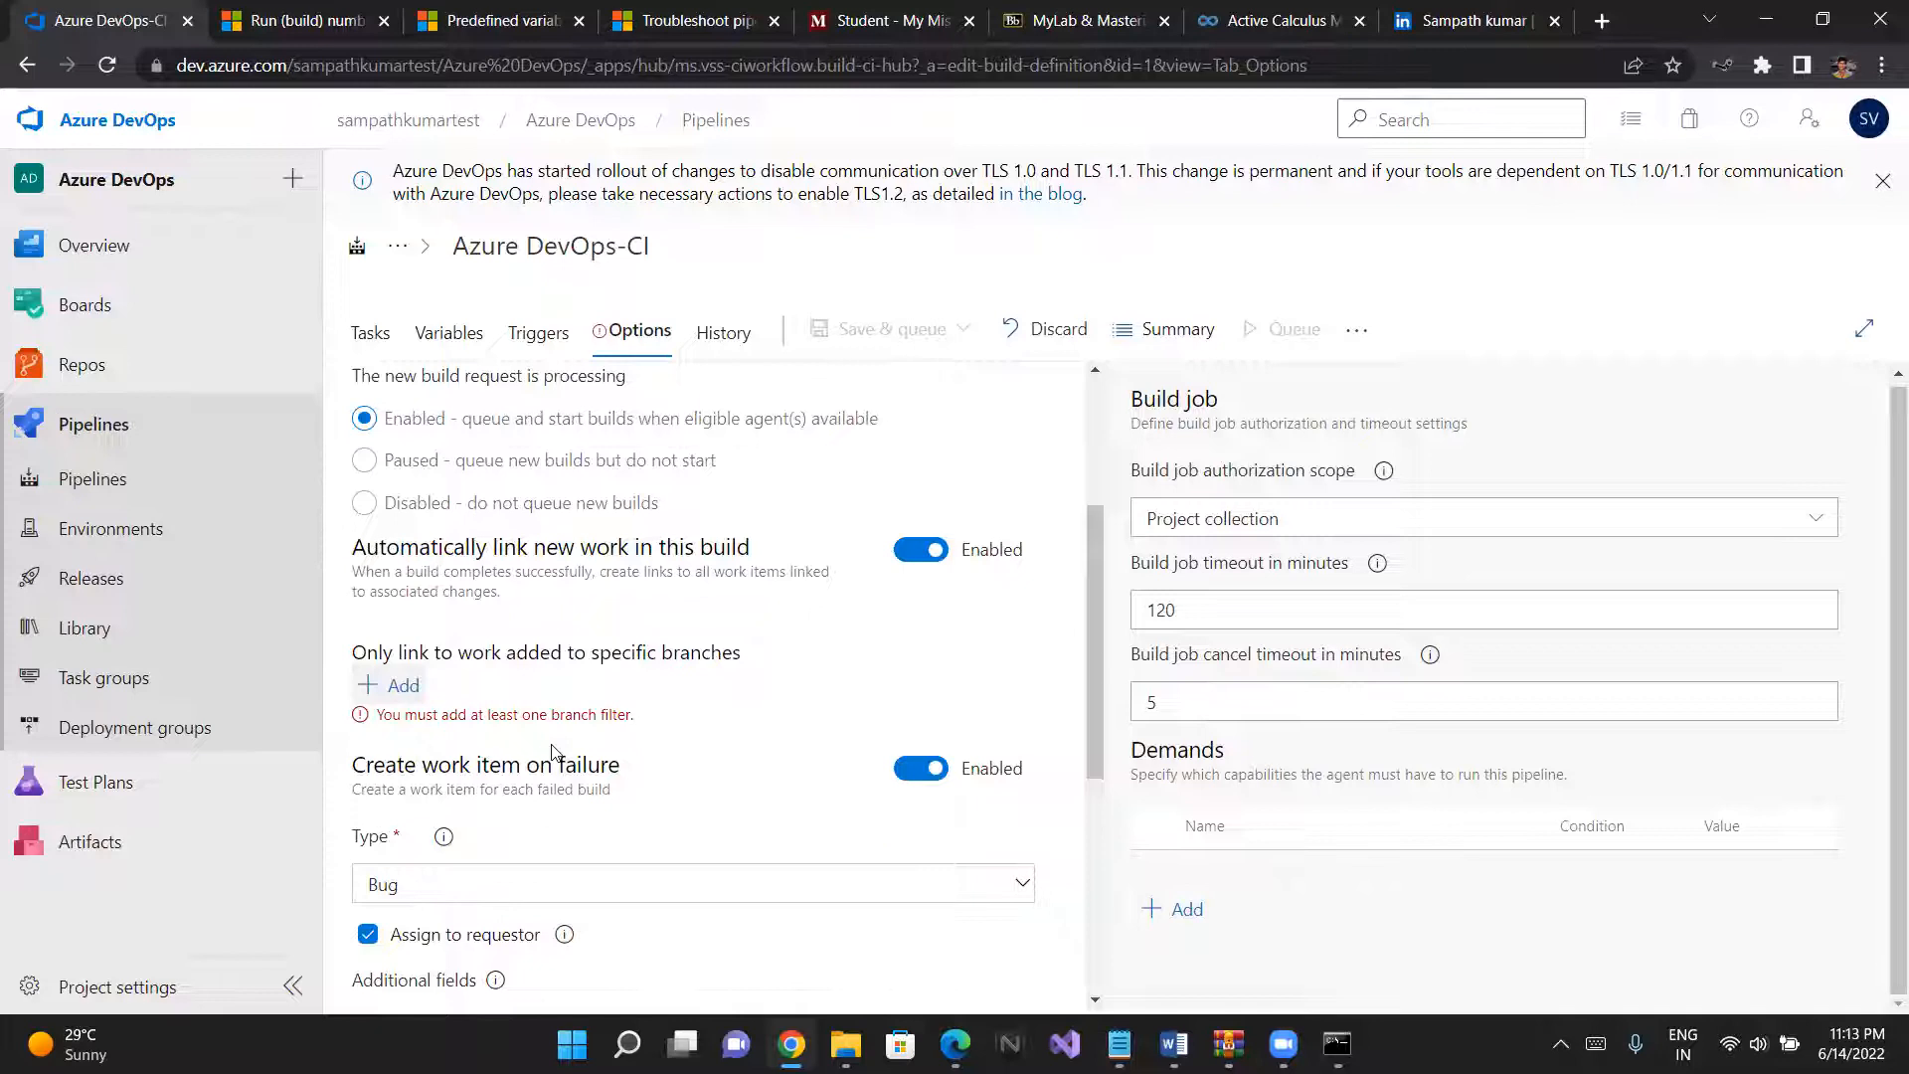
{"action": "scroll", "coordinate": [554, 753], "scroll_direction": "down", "scroll_amount": 2}
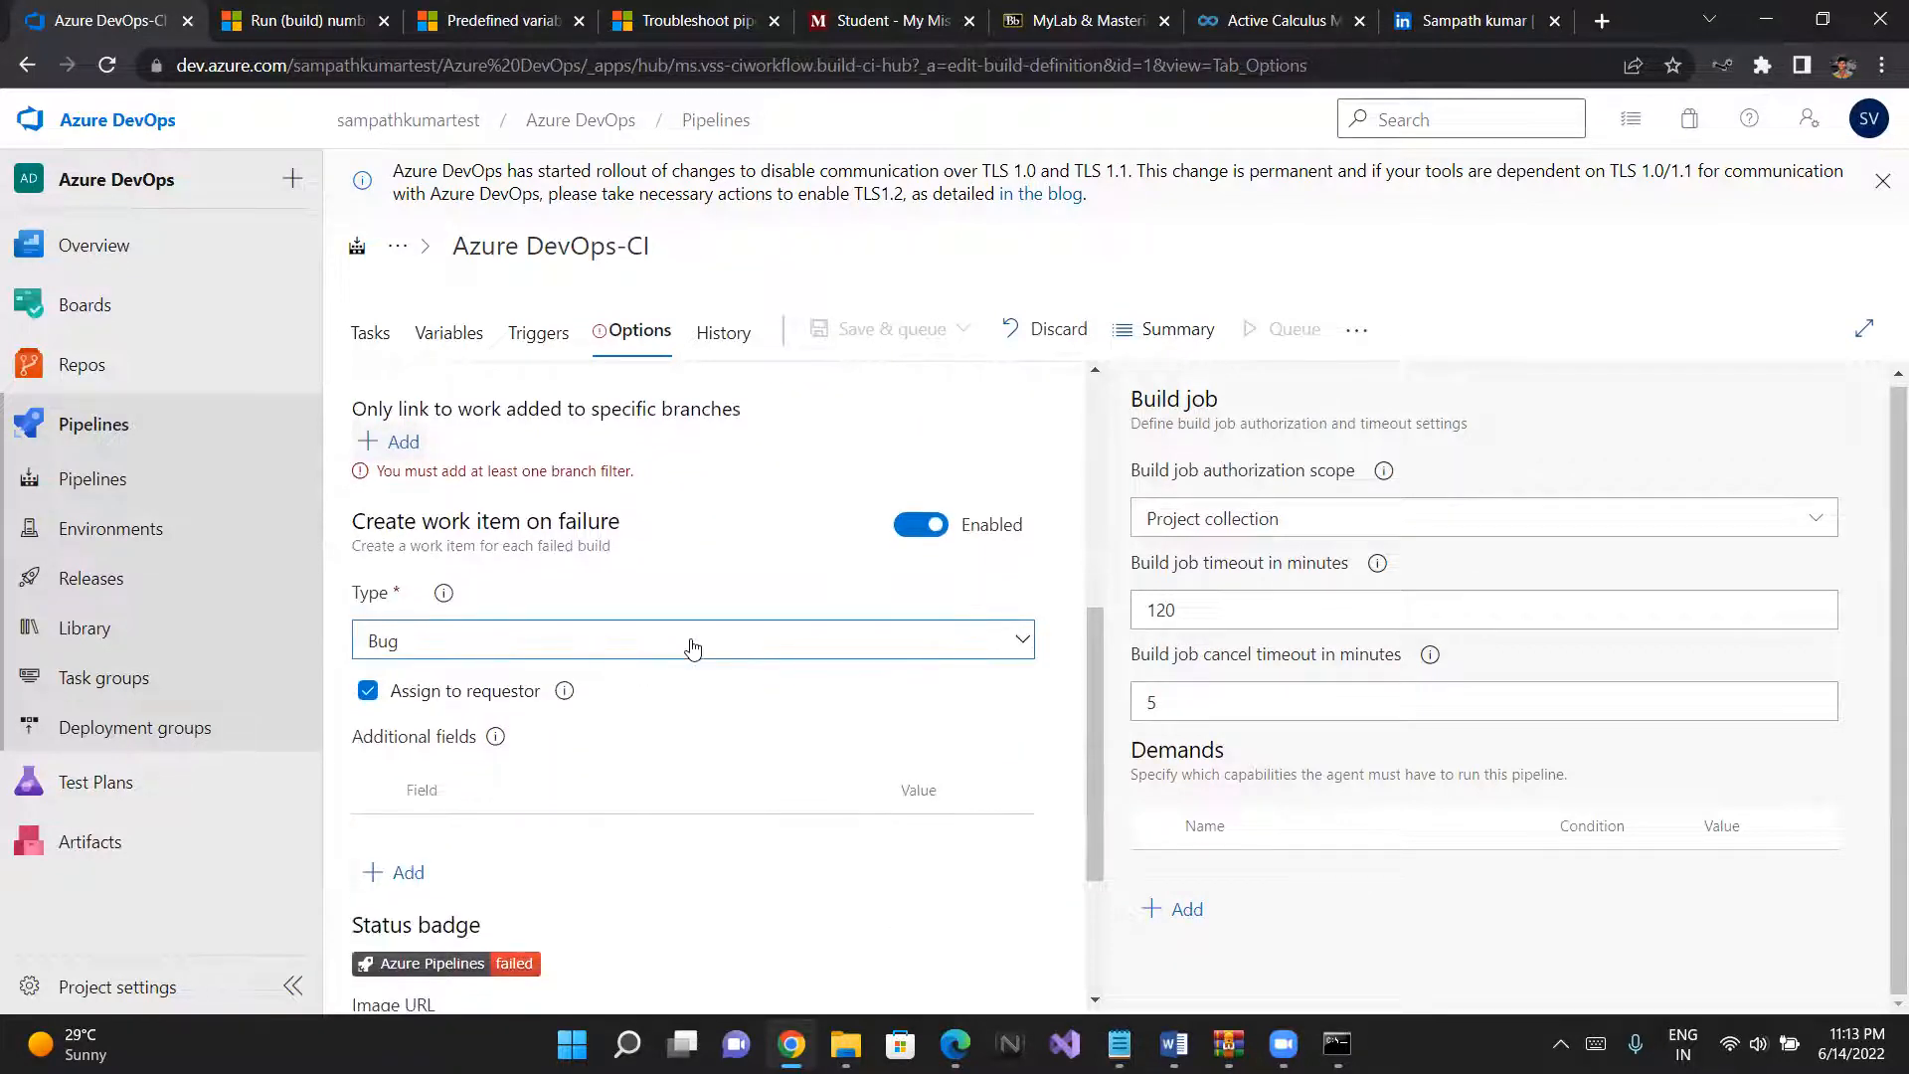
- Add an Include branch filter for automatic work linking and set its branch specification to main
{"action": "scroll", "coordinate": [693, 647], "scroll_direction": "up", "scroll_amount": 2}
{"action": "left_click", "coordinate": [392, 672]}
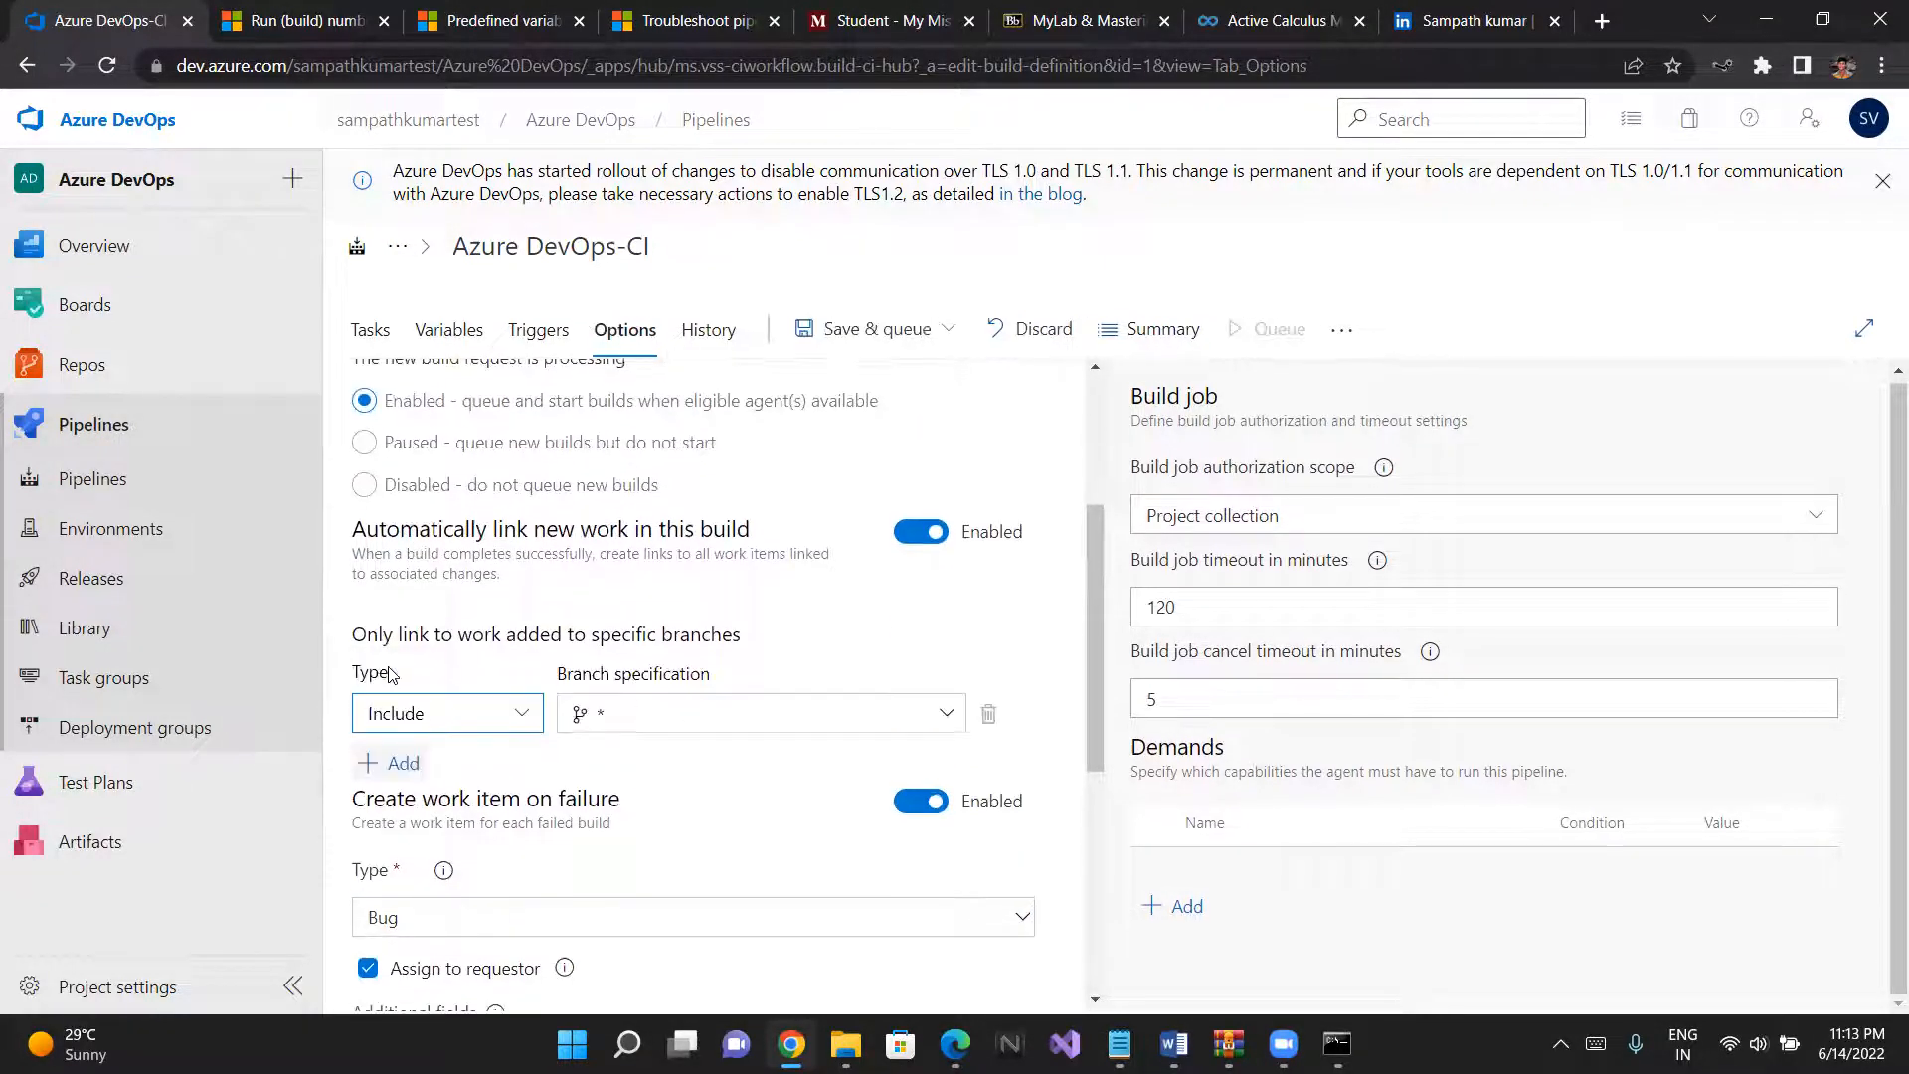
{"action": "left_click", "coordinate": [651, 723]}
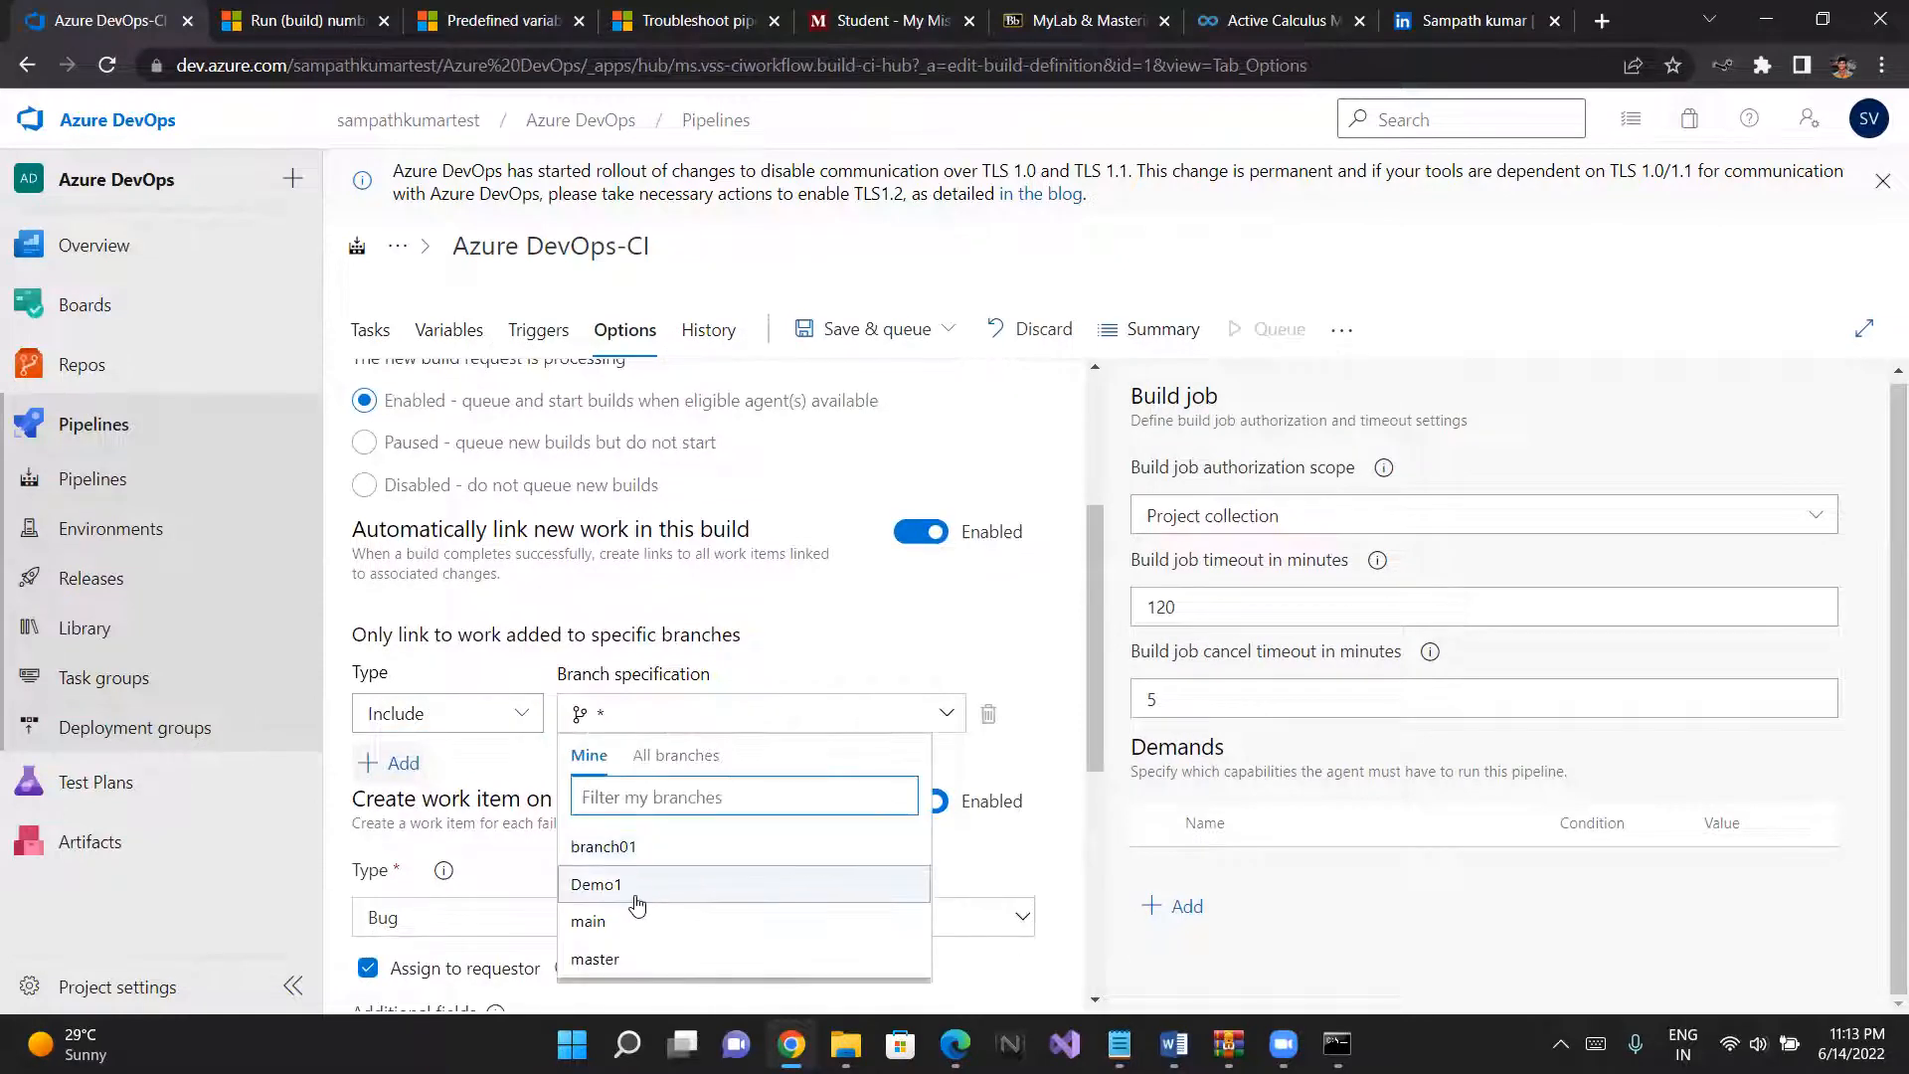
{"action": "left_click", "coordinate": [617, 921]}
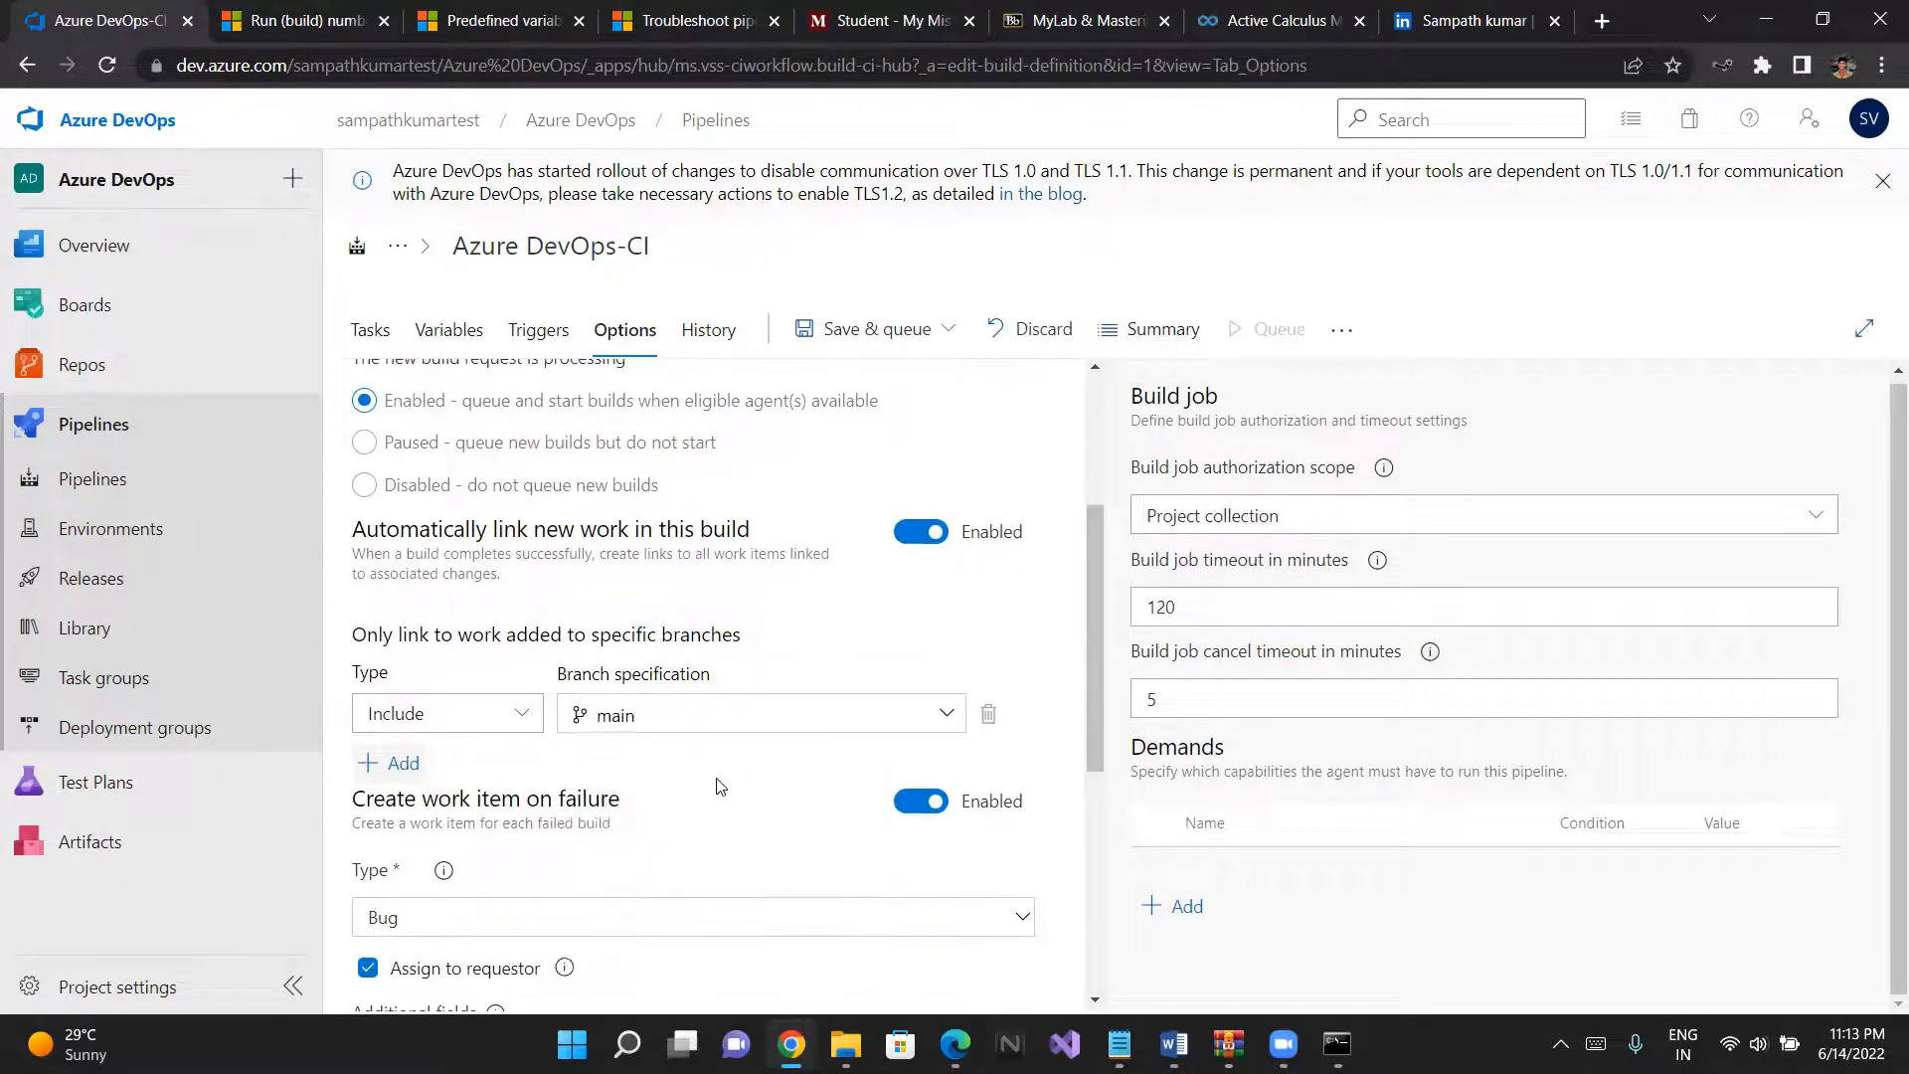
- Save the changed pipeline options and run the Azure DevOps-CI pipeline
{"action": "scroll", "coordinate": [721, 785], "scroll_direction": "down", "scroll_amount": 2}
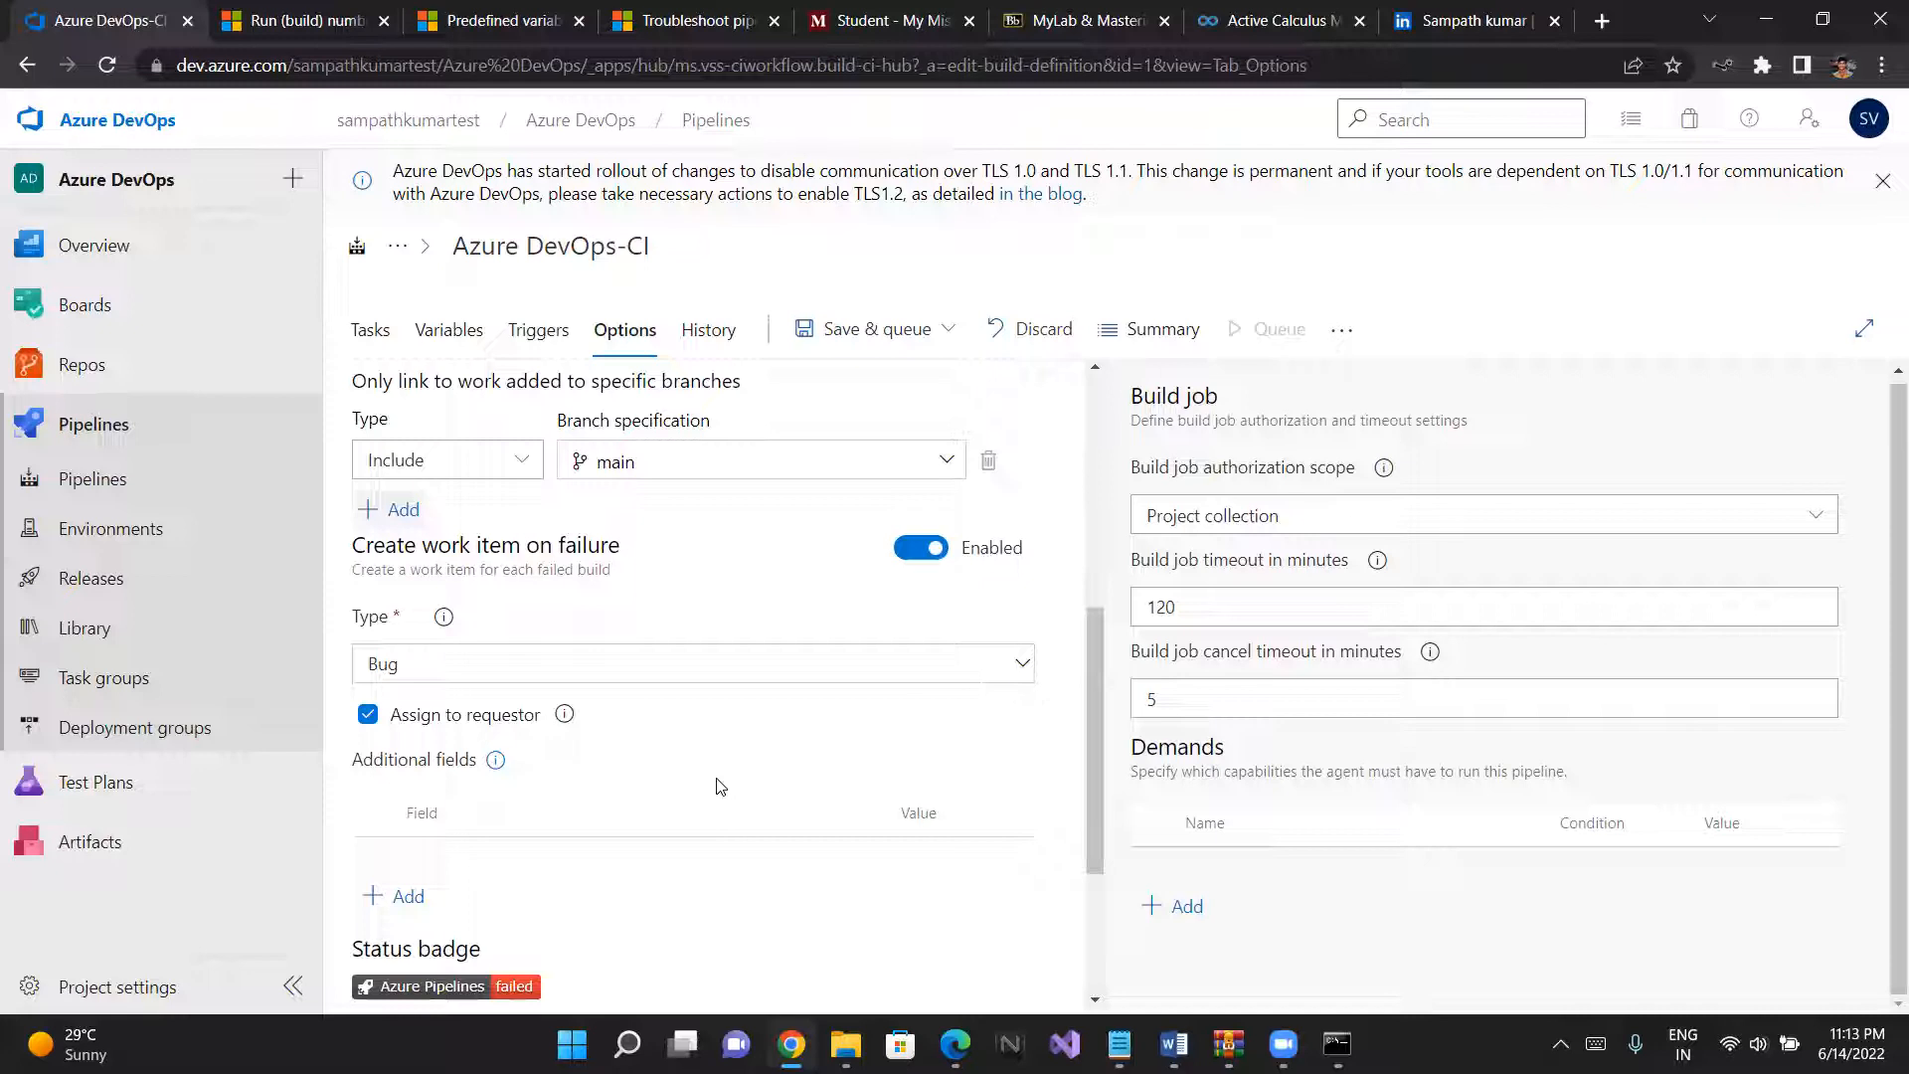
{"action": "scroll", "coordinate": [718, 756], "scroll_direction": "down", "scroll_amount": 2}
{"action": "scroll", "coordinate": [713, 718], "scroll_direction": "up", "scroll_amount": 1}
{"action": "left_click", "coordinate": [919, 339]}
{"action": "left_click", "coordinate": [888, 384]}
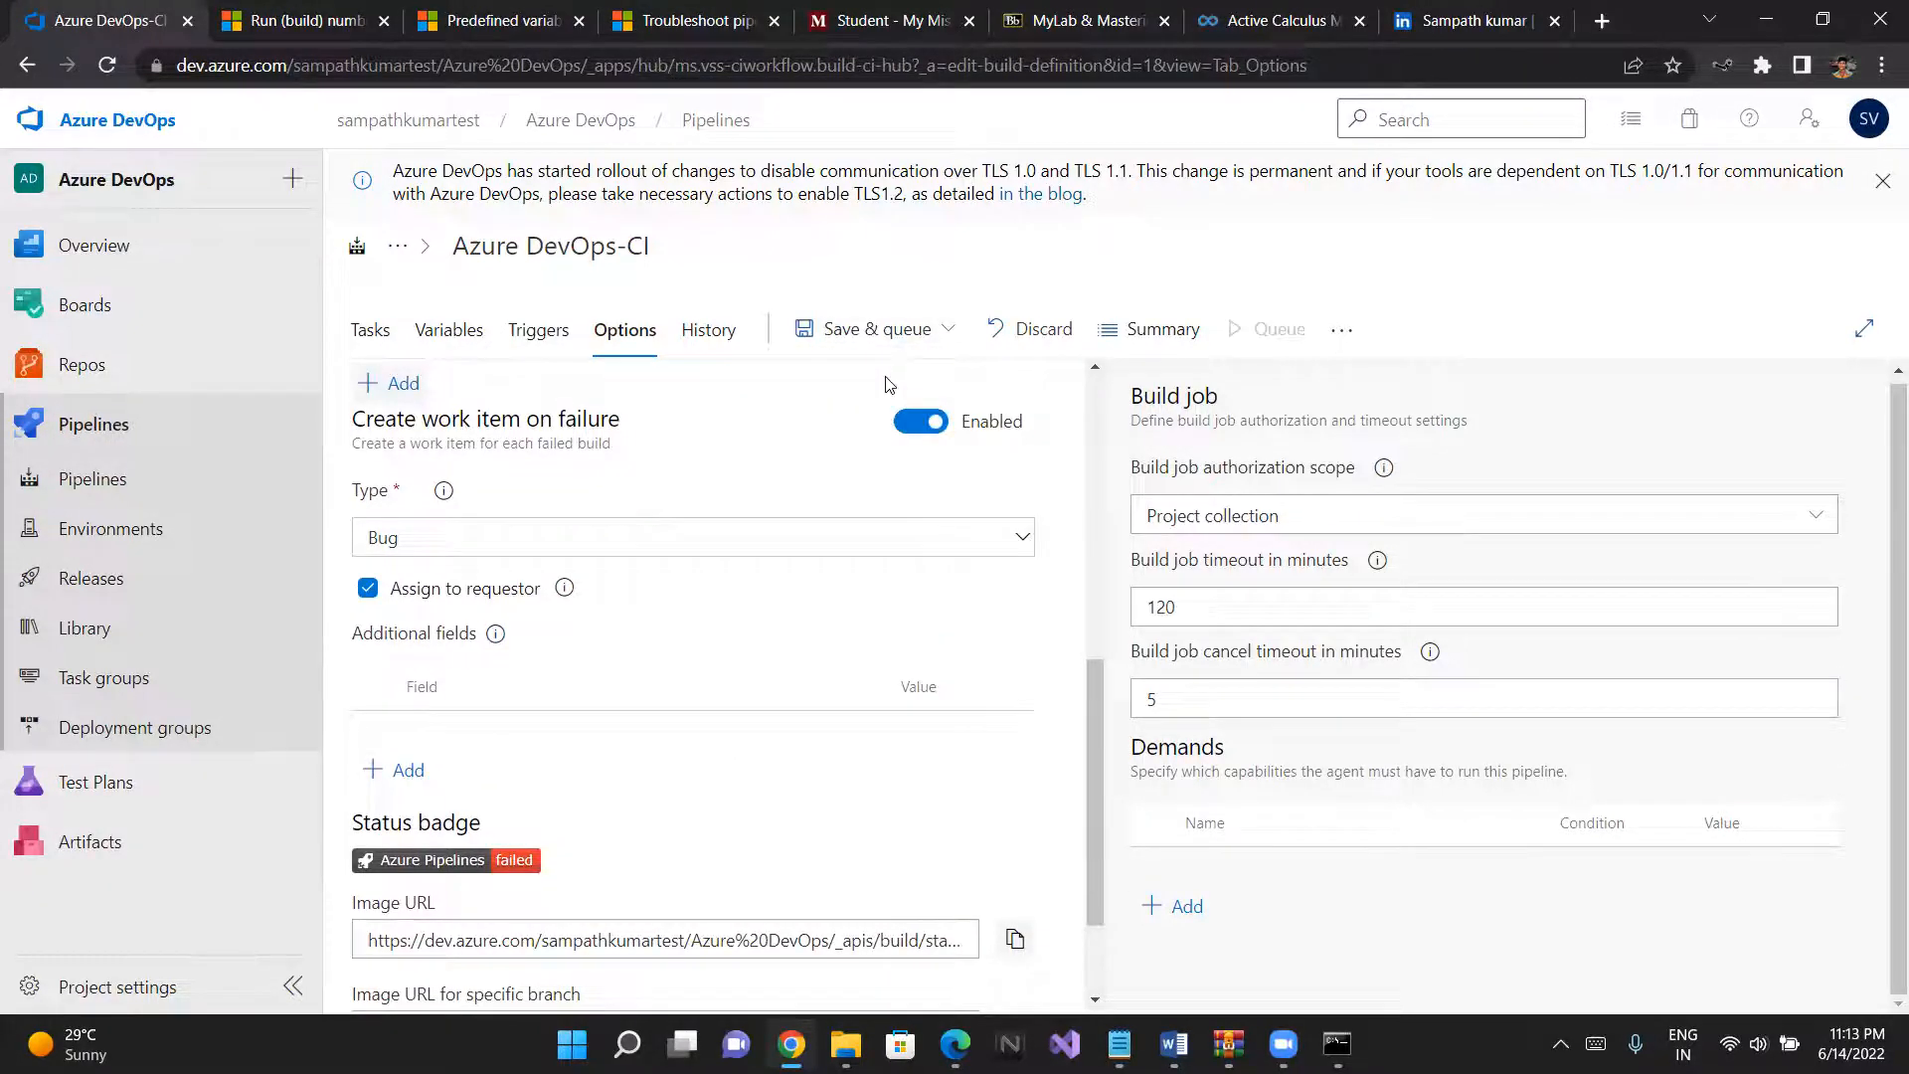
{"action": "left_click", "coordinate": [1798, 958]}
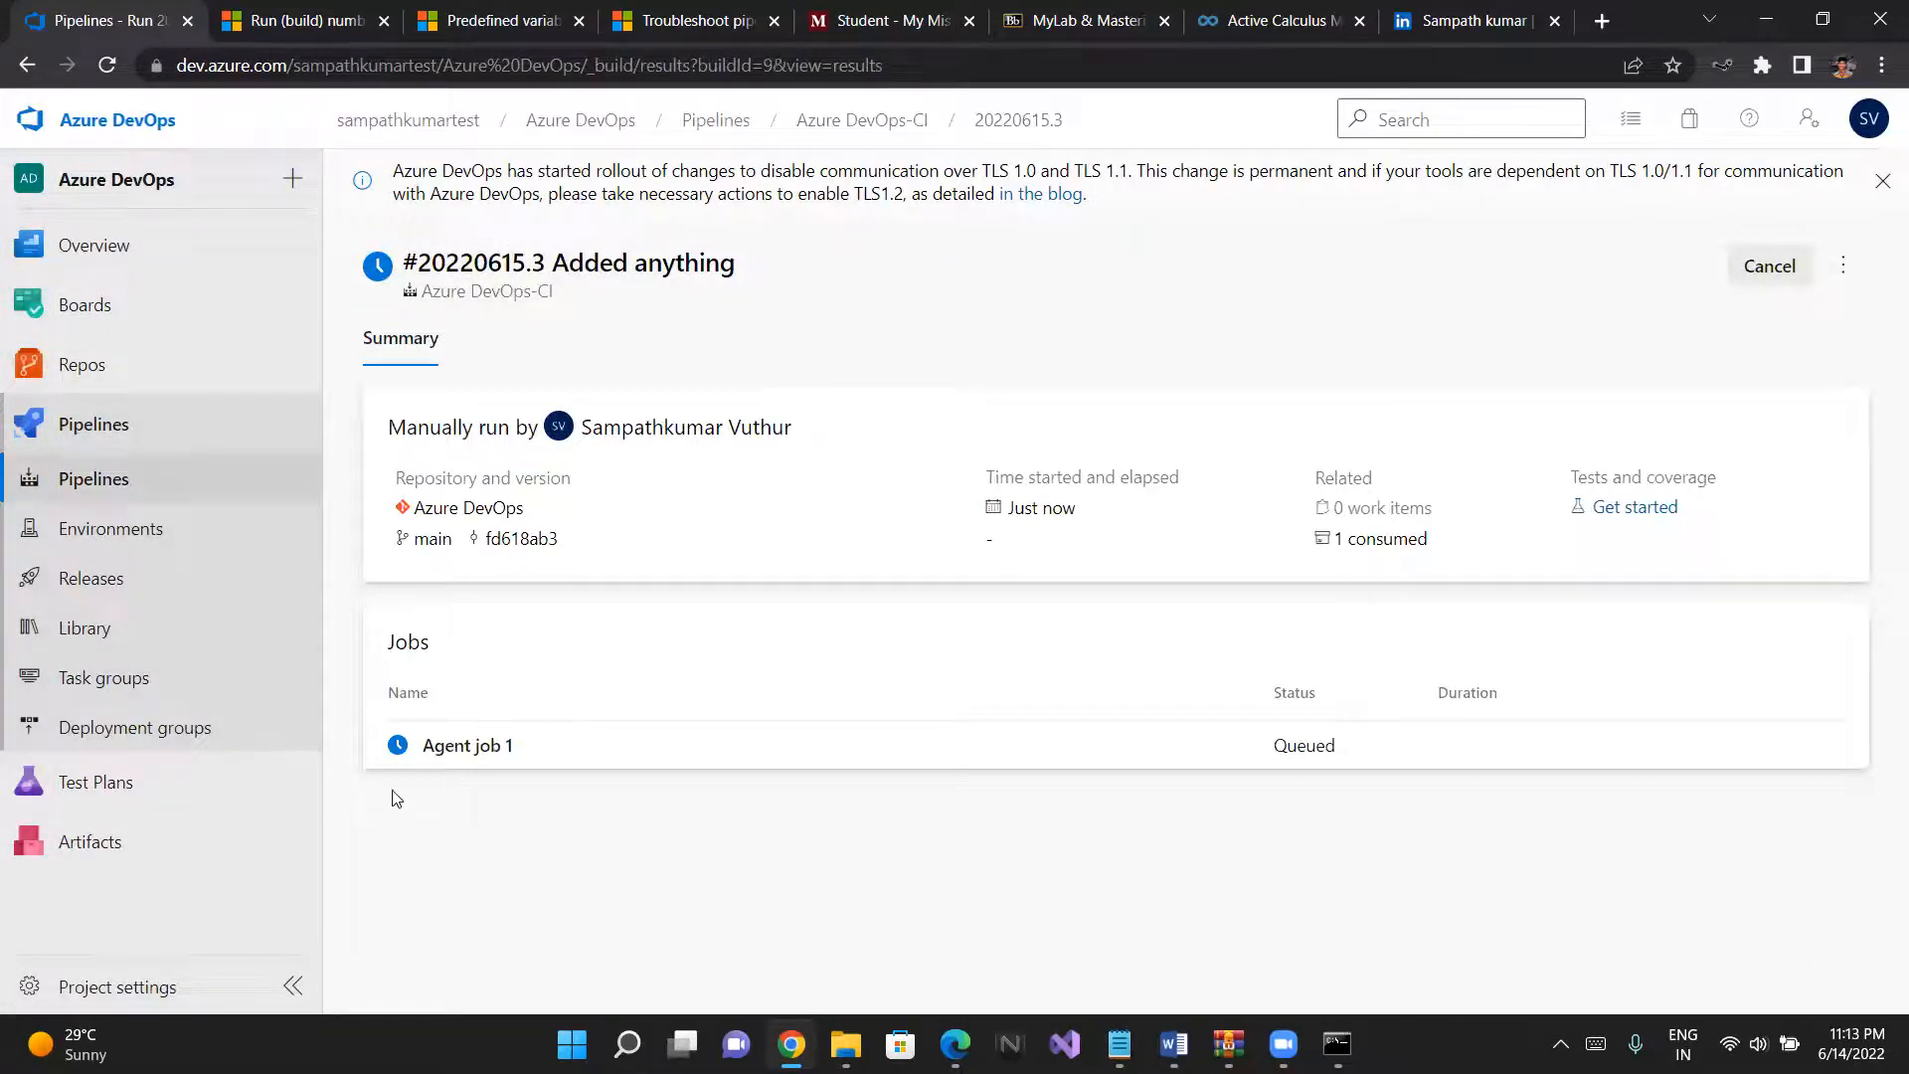
- Examine the new run's Agent job 1 log, its summary with errors and related work items, and its consumed artifacts
{"action": "left_click", "coordinate": [485, 748]}
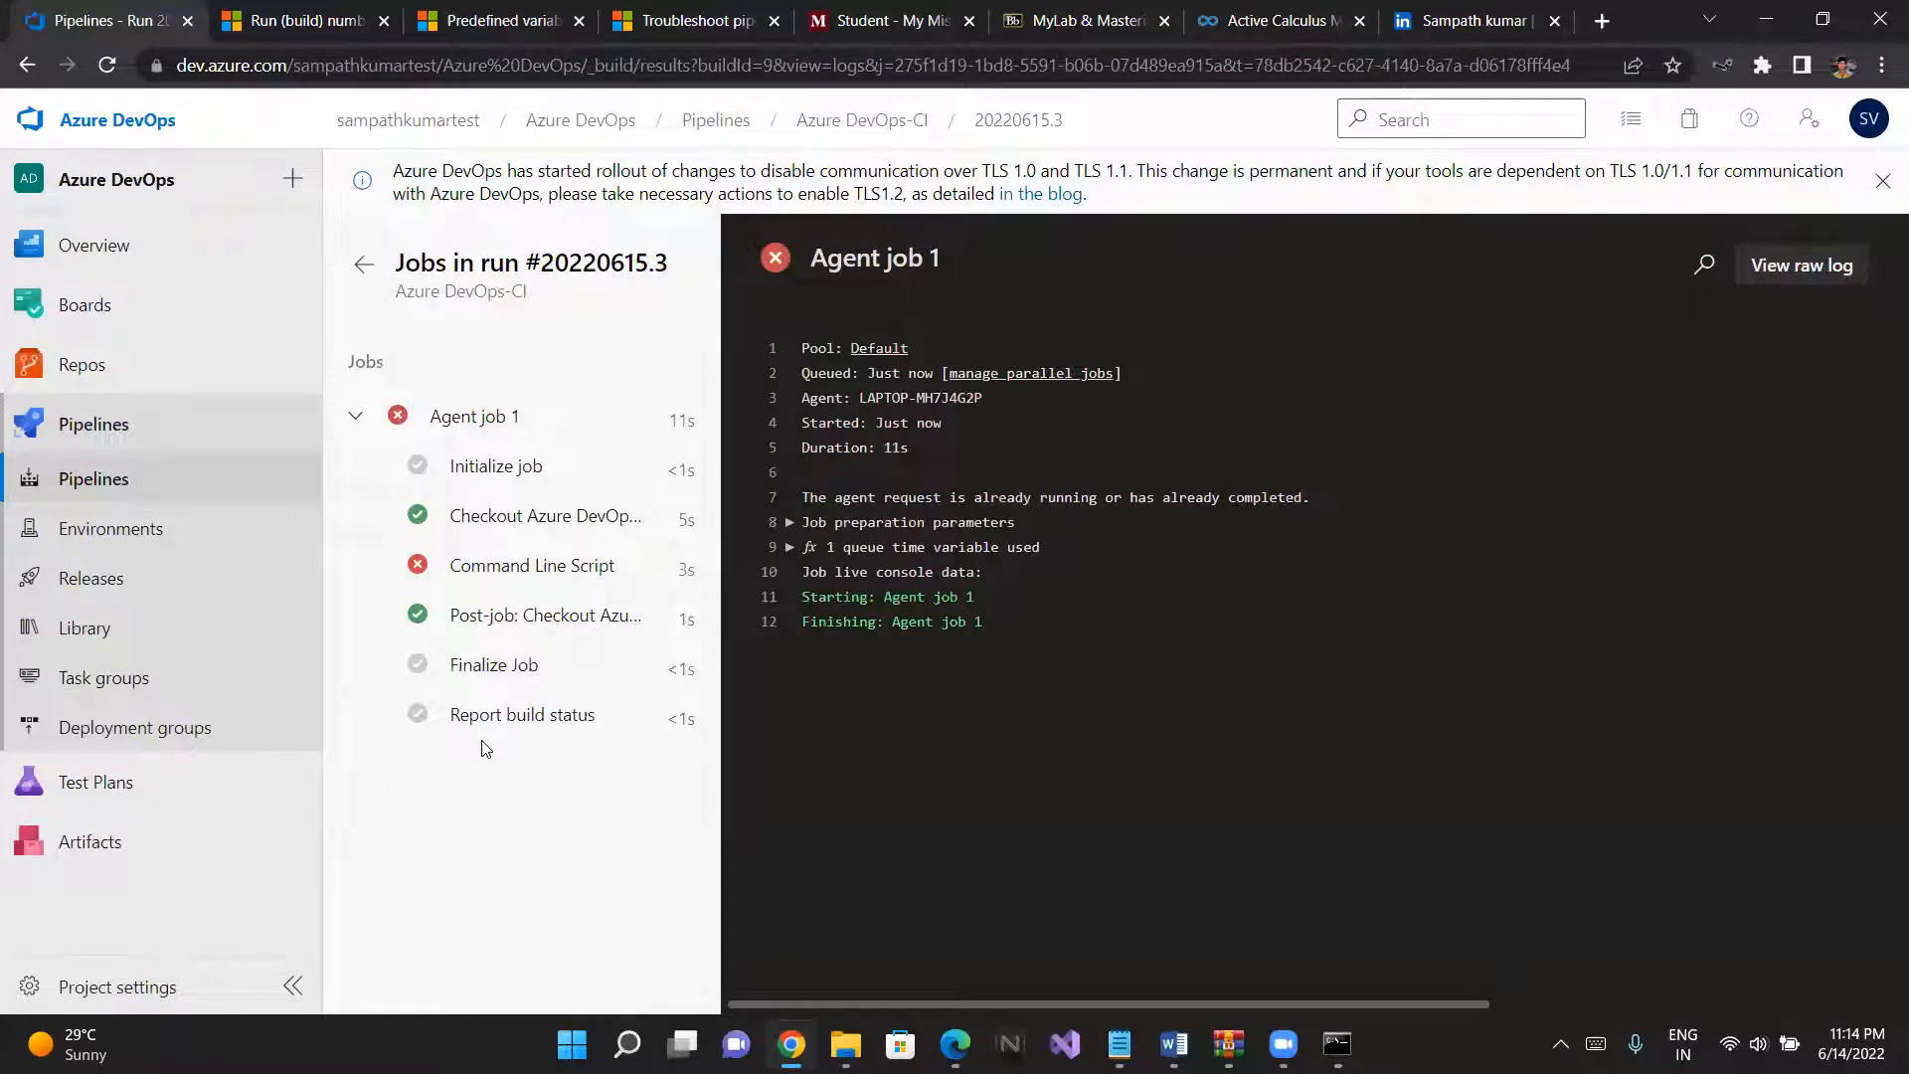
{"action": "left_click", "coordinate": [362, 251]}
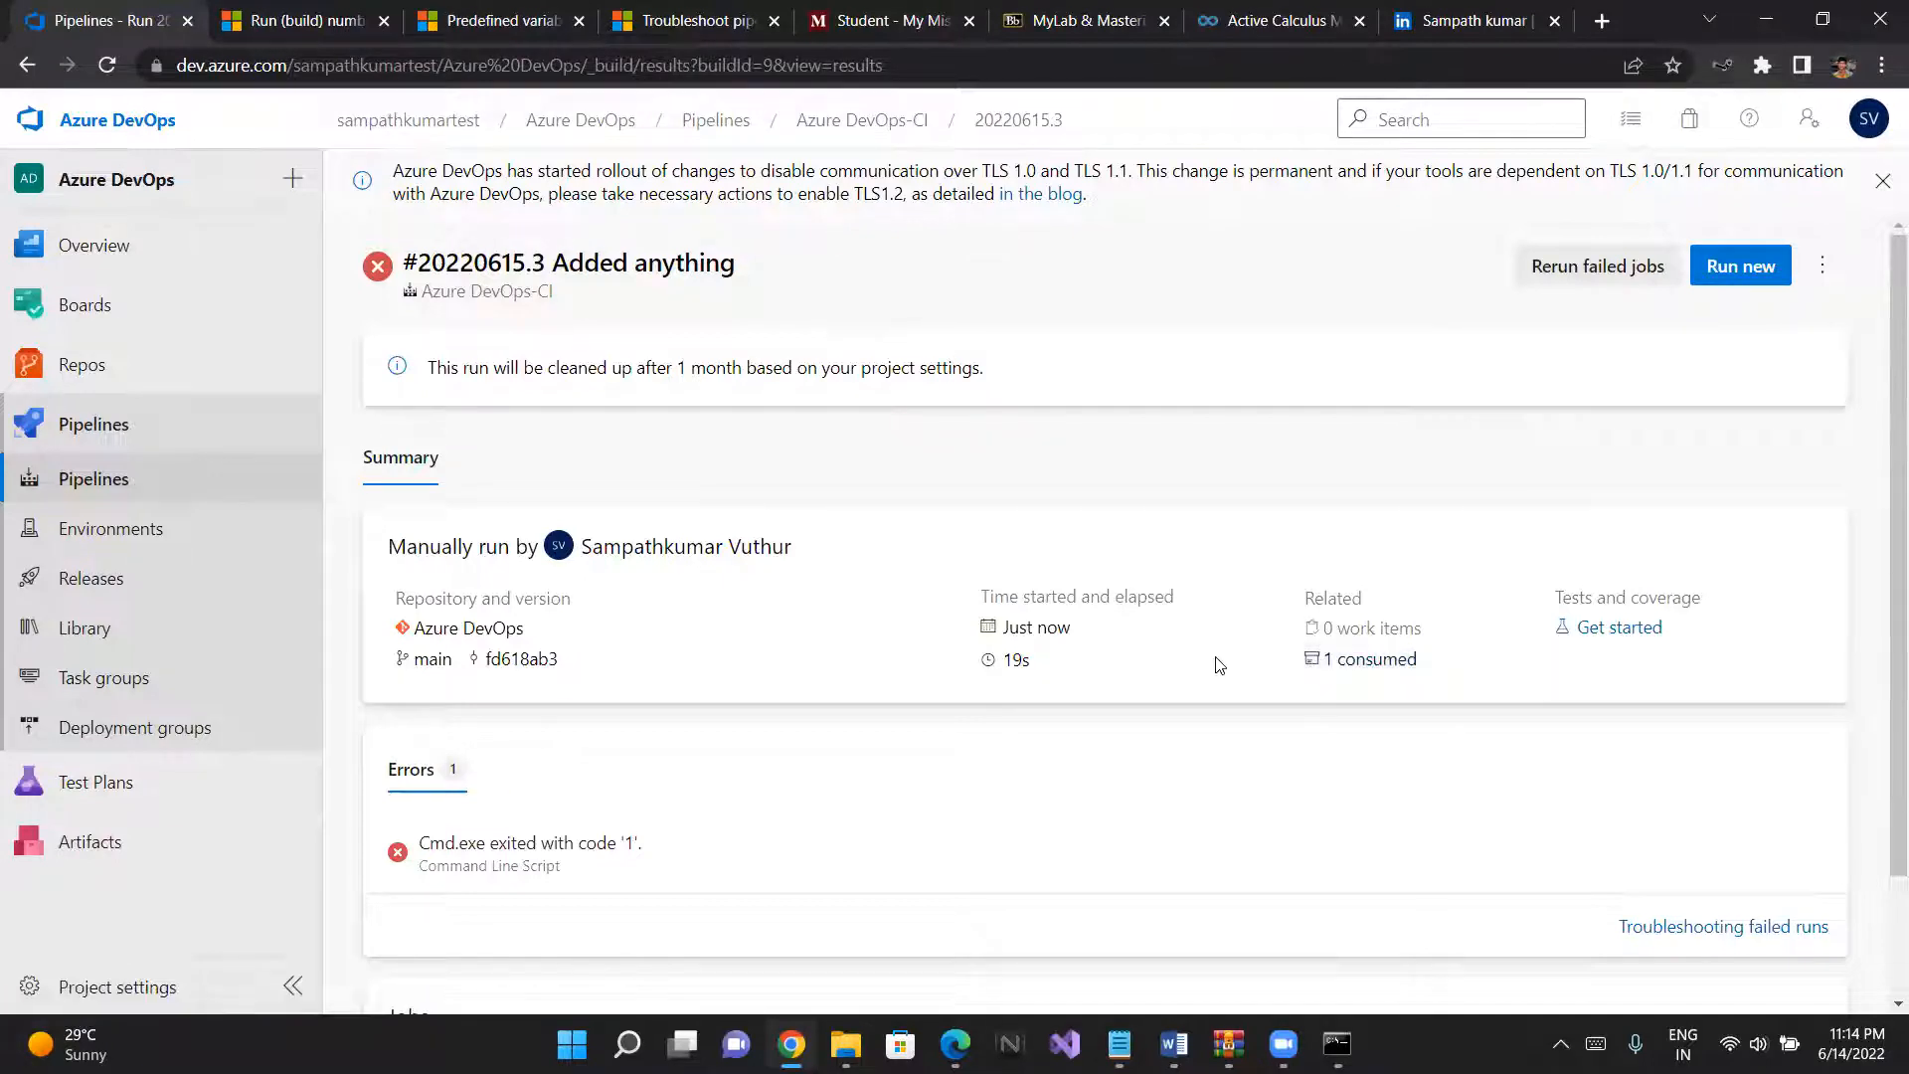
{"action": "scroll", "coordinate": [1219, 664], "scroll_direction": "down", "scroll_amount": 1}
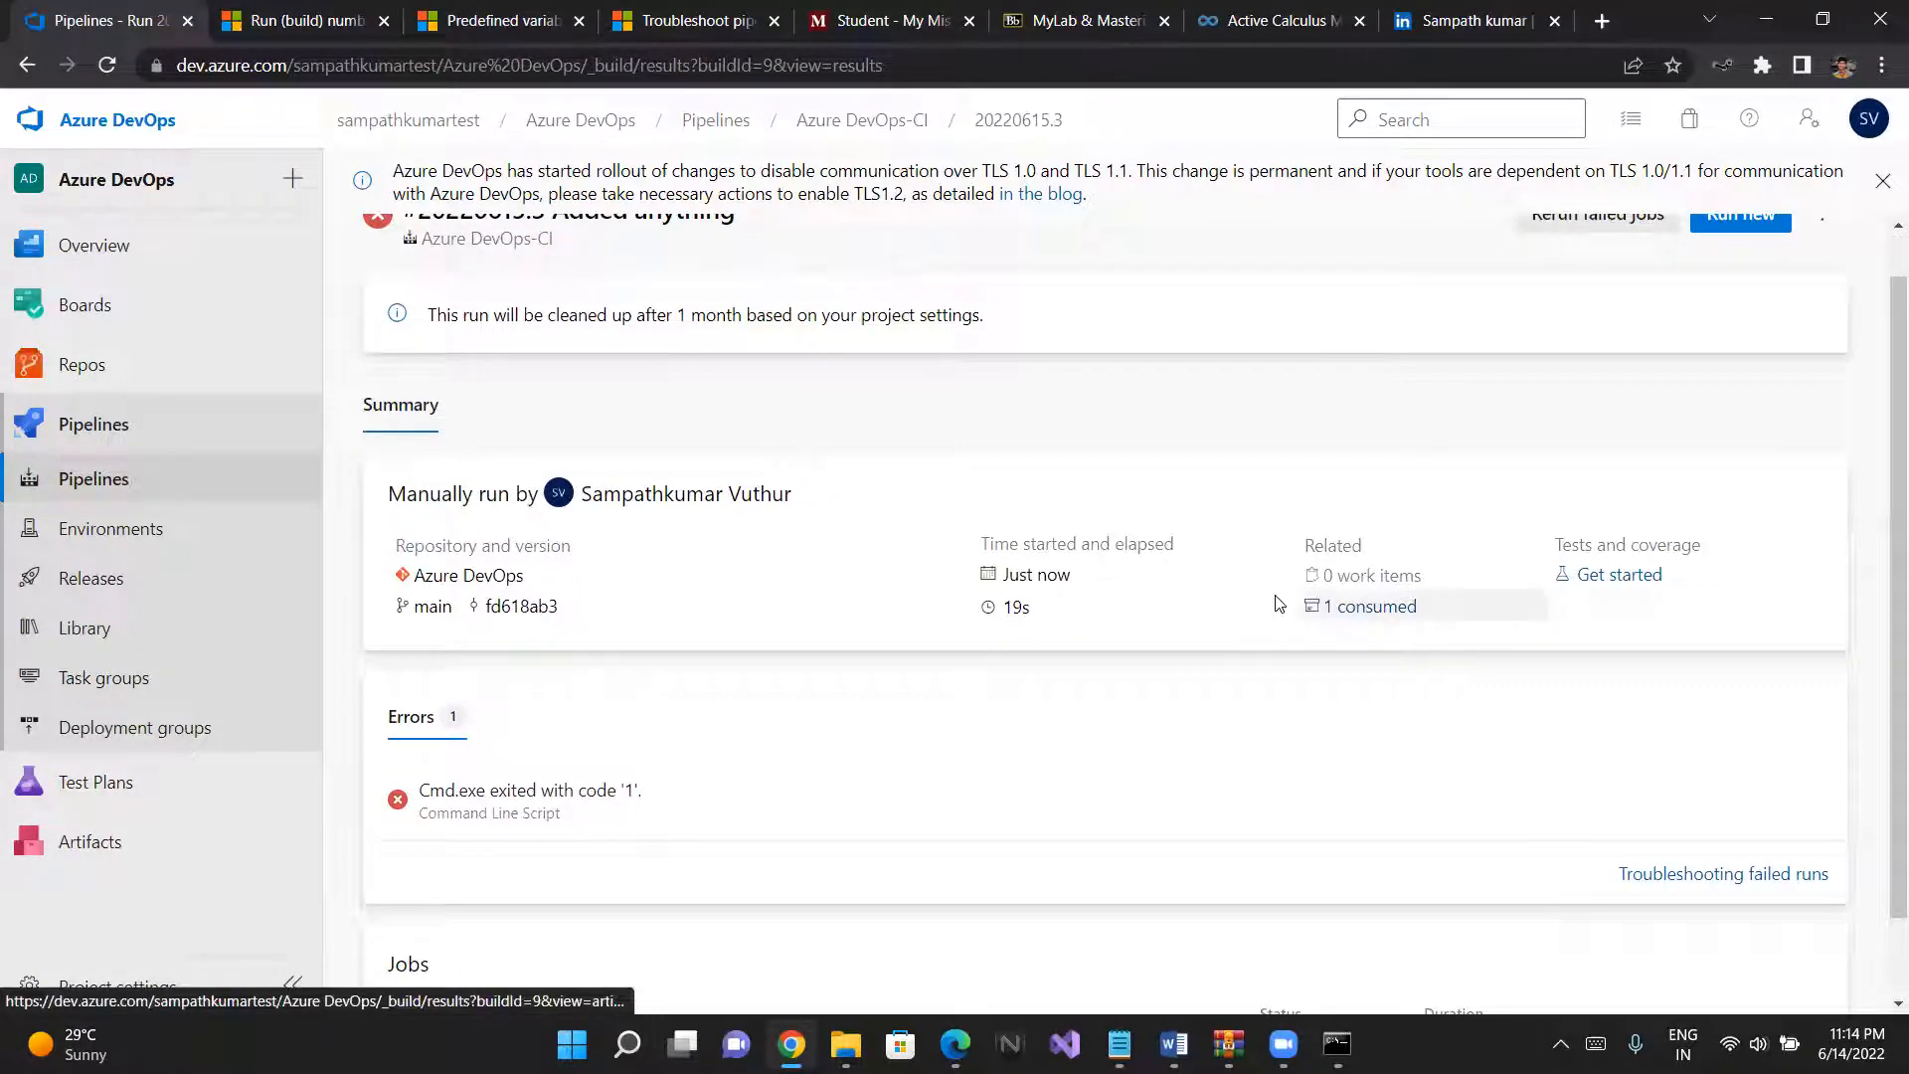
{"action": "left_click", "coordinate": [1374, 608]}
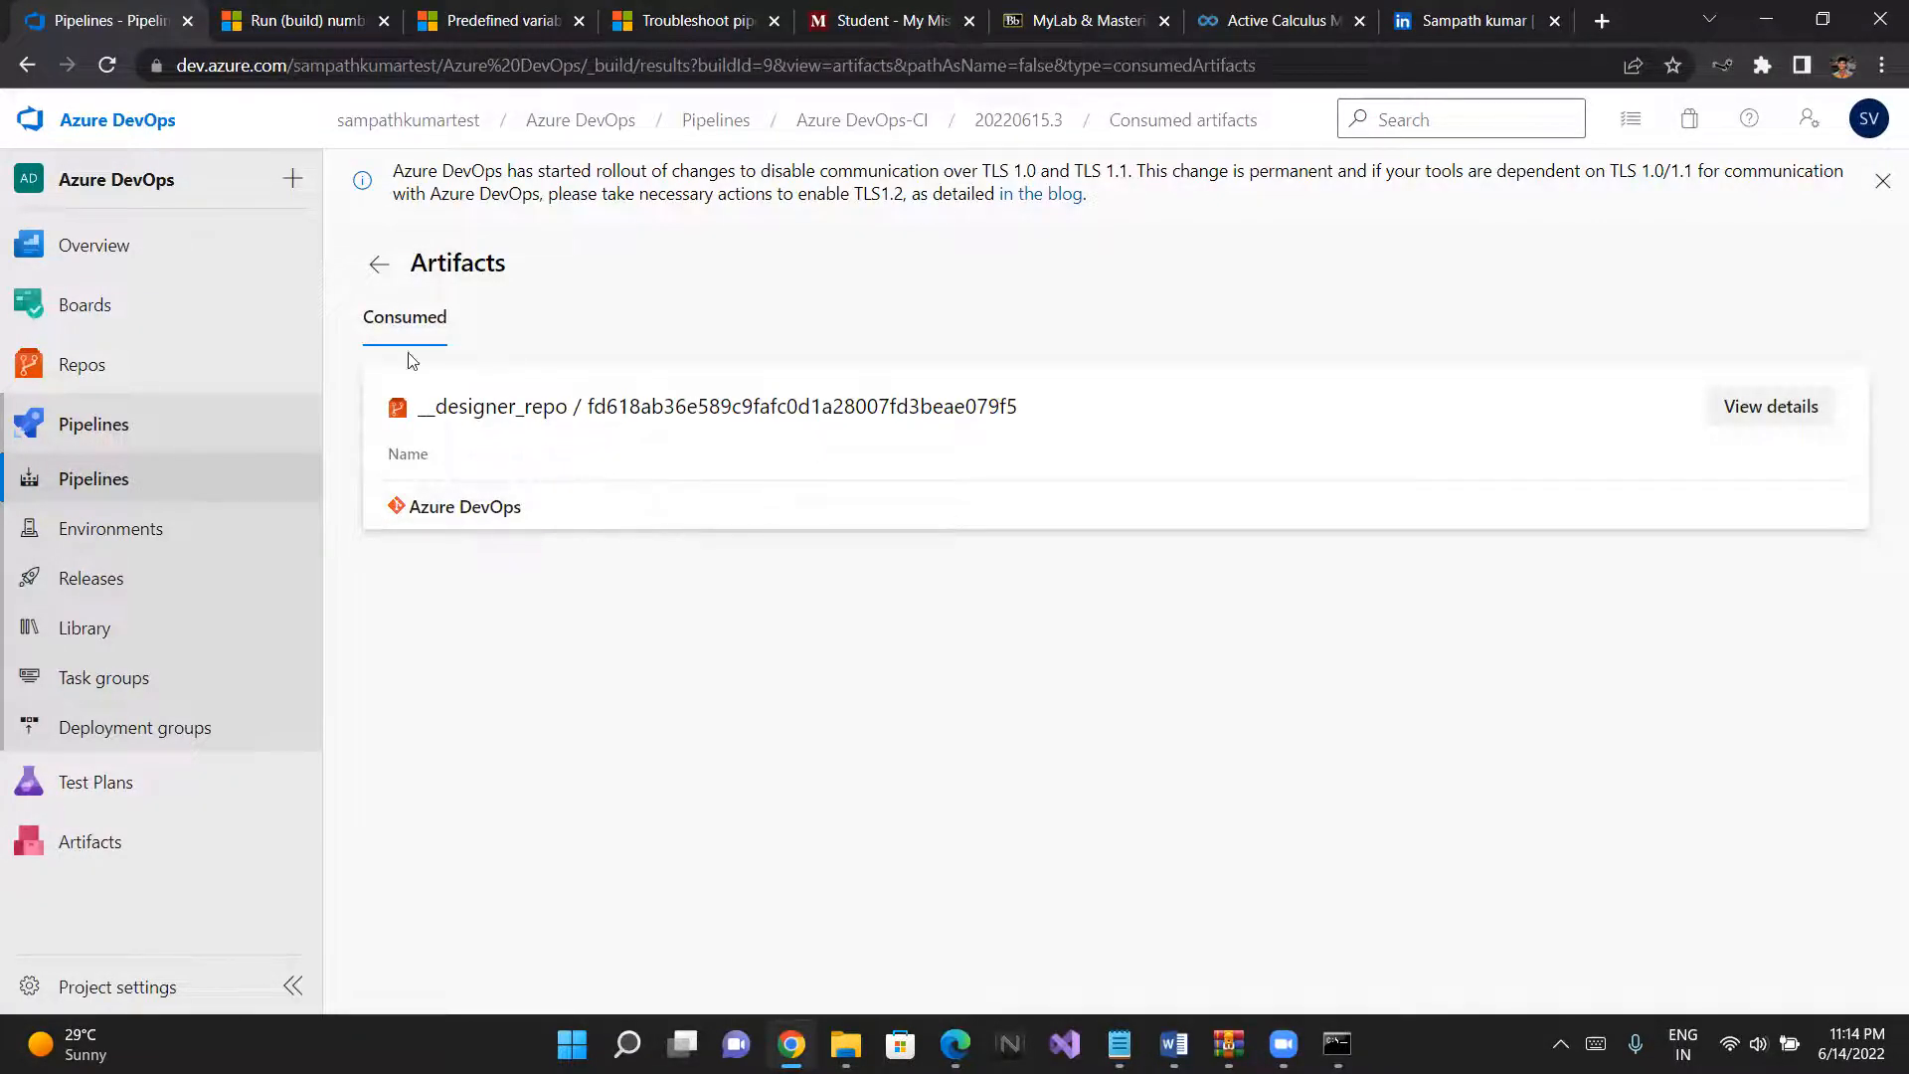
{"action": "left_click", "coordinate": [387, 274]}
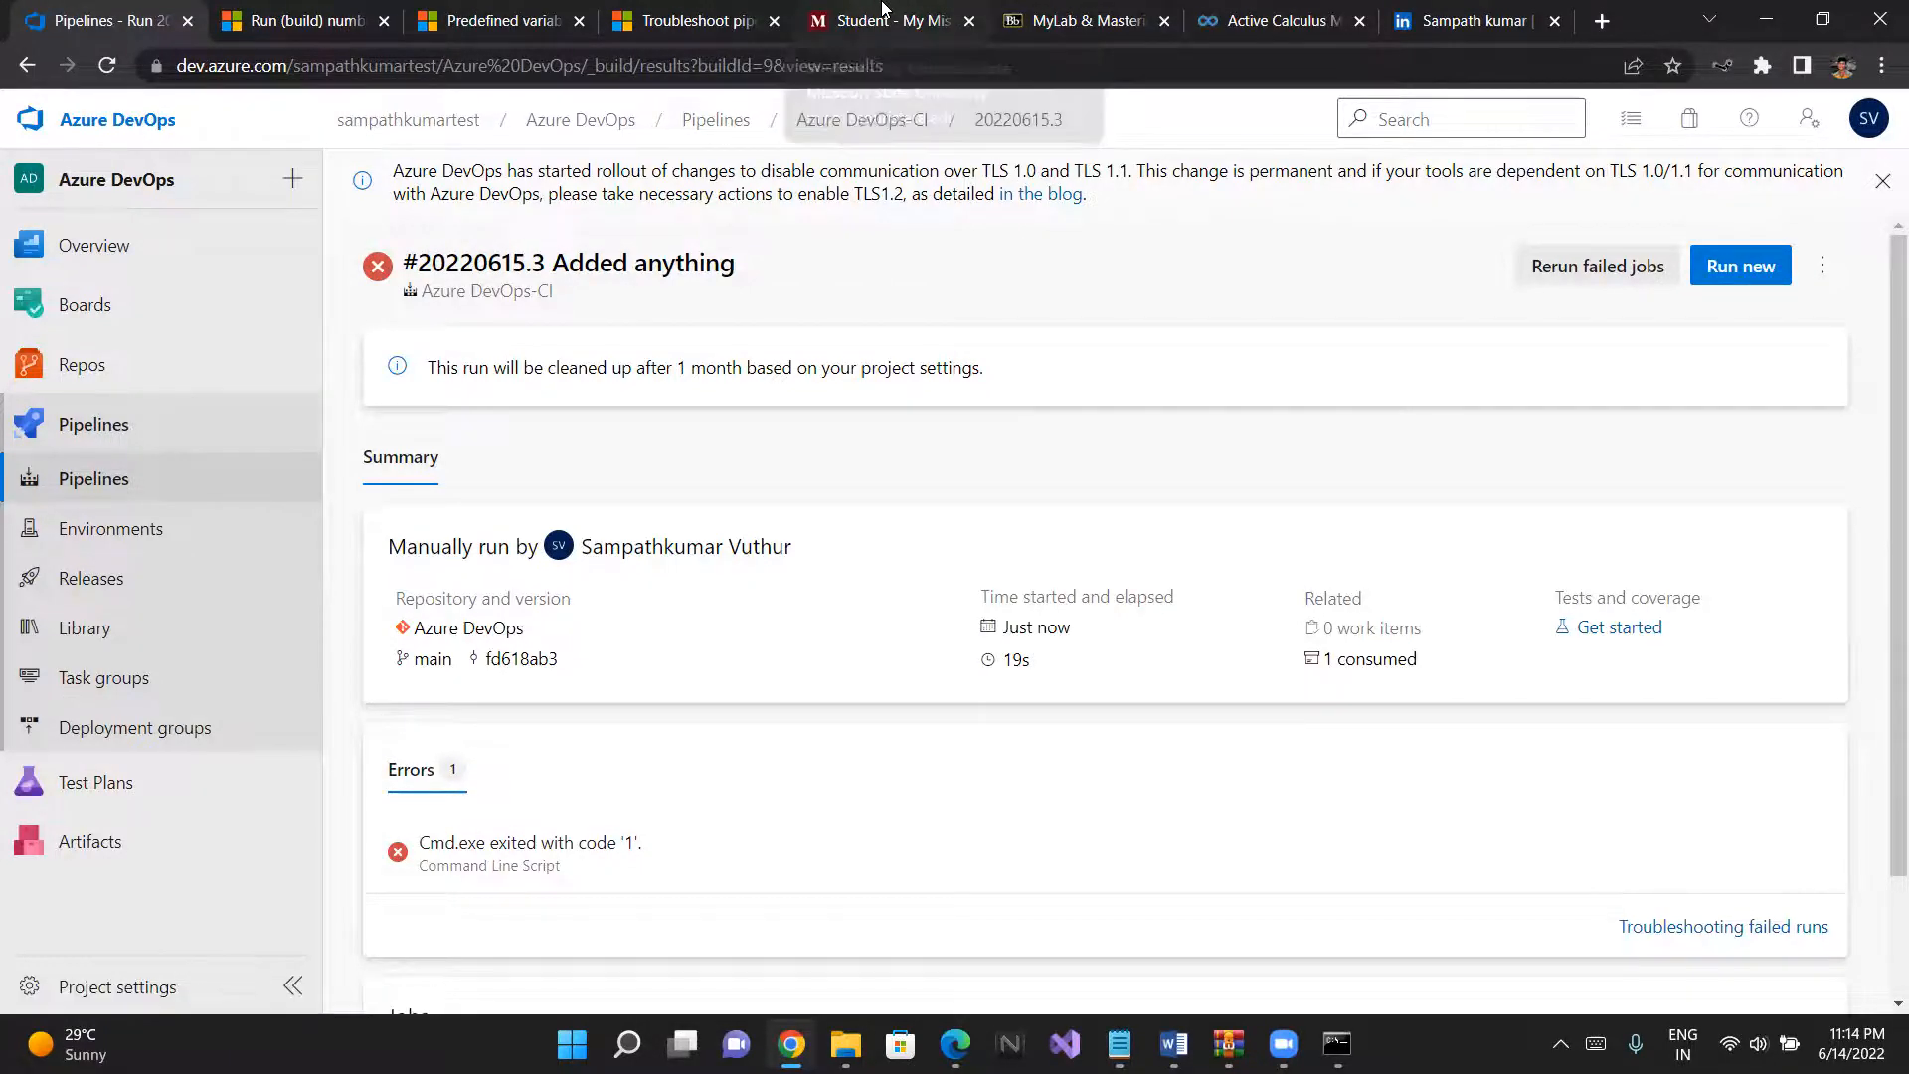
- Switch to the My Missouri State portal and open Office 365 and Email from the home page's quick links
{"action": "left_click", "coordinate": [882, 12]}
{"action": "left_click", "coordinate": [76, 206]}
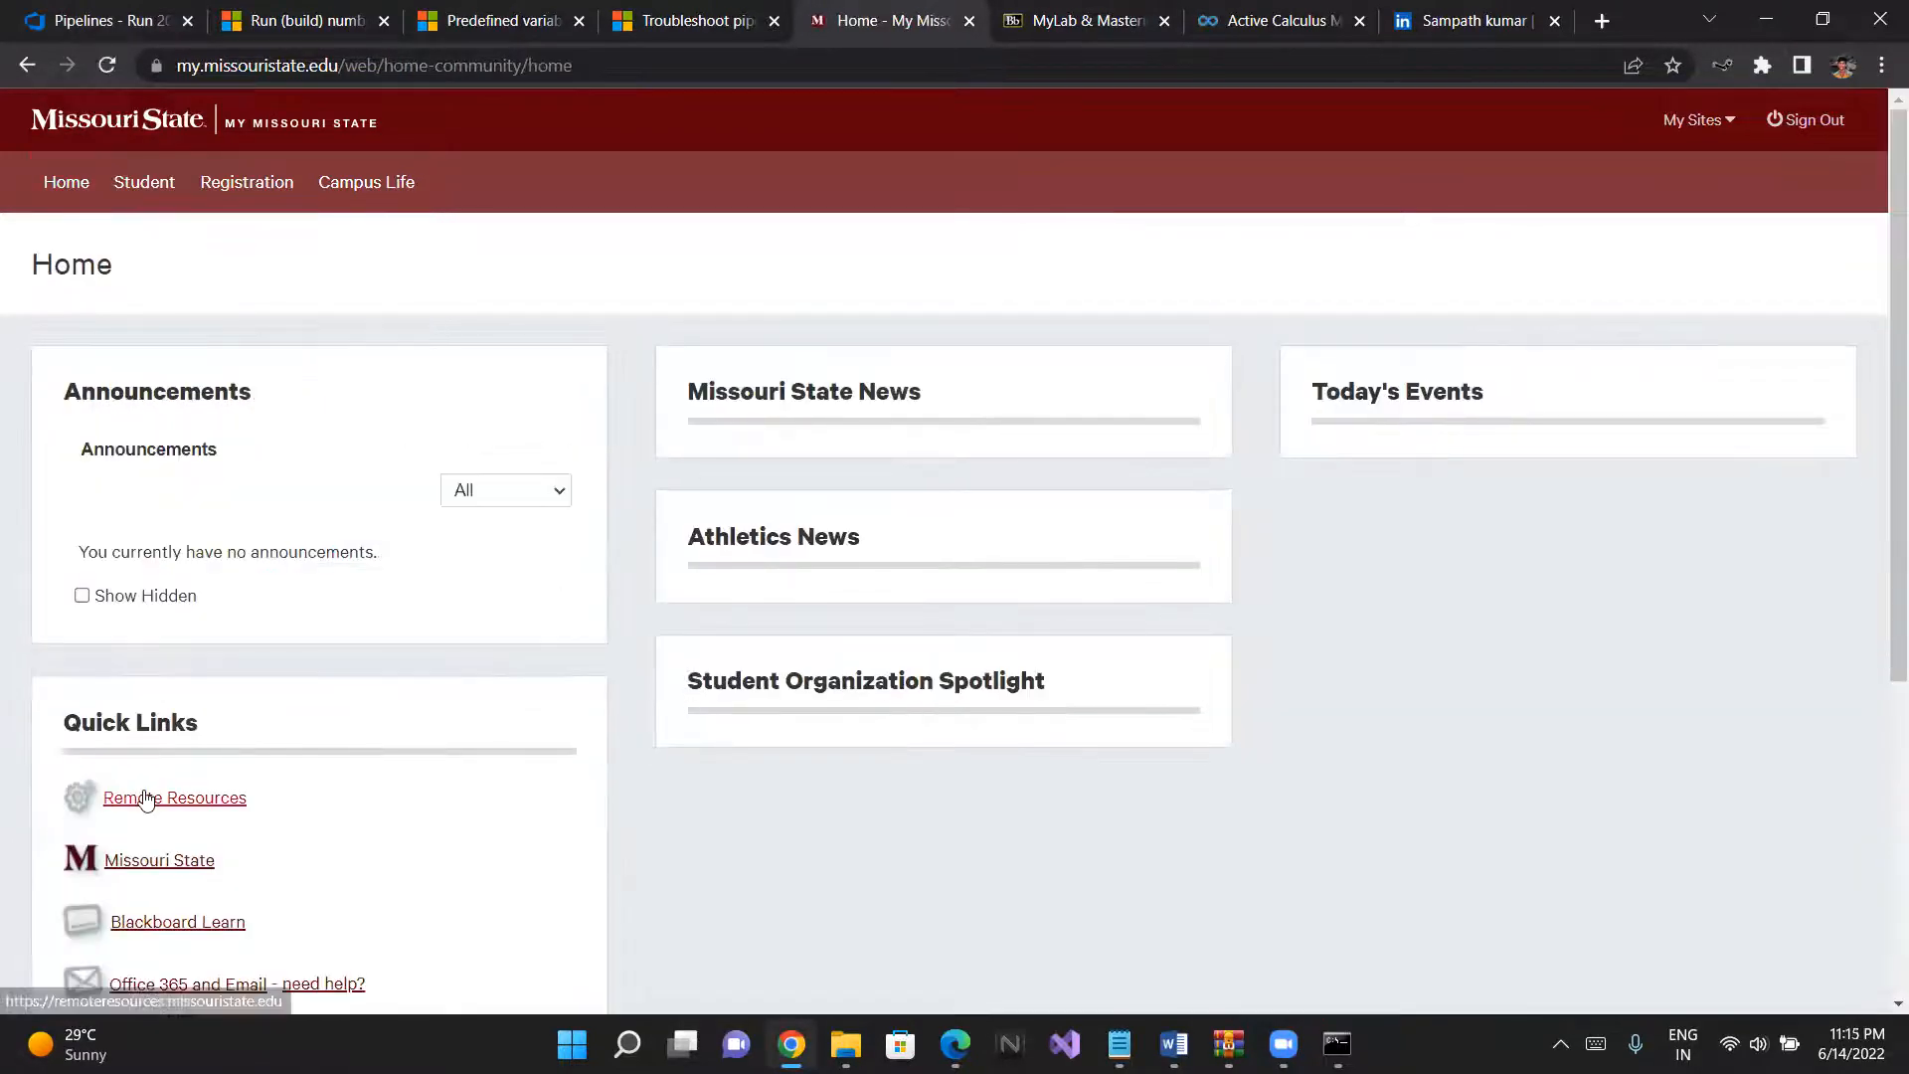
{"action": "scroll", "coordinate": [147, 805], "scroll_direction": "down", "scroll_amount": 2}
{"action": "left_click", "coordinate": [145, 797]}
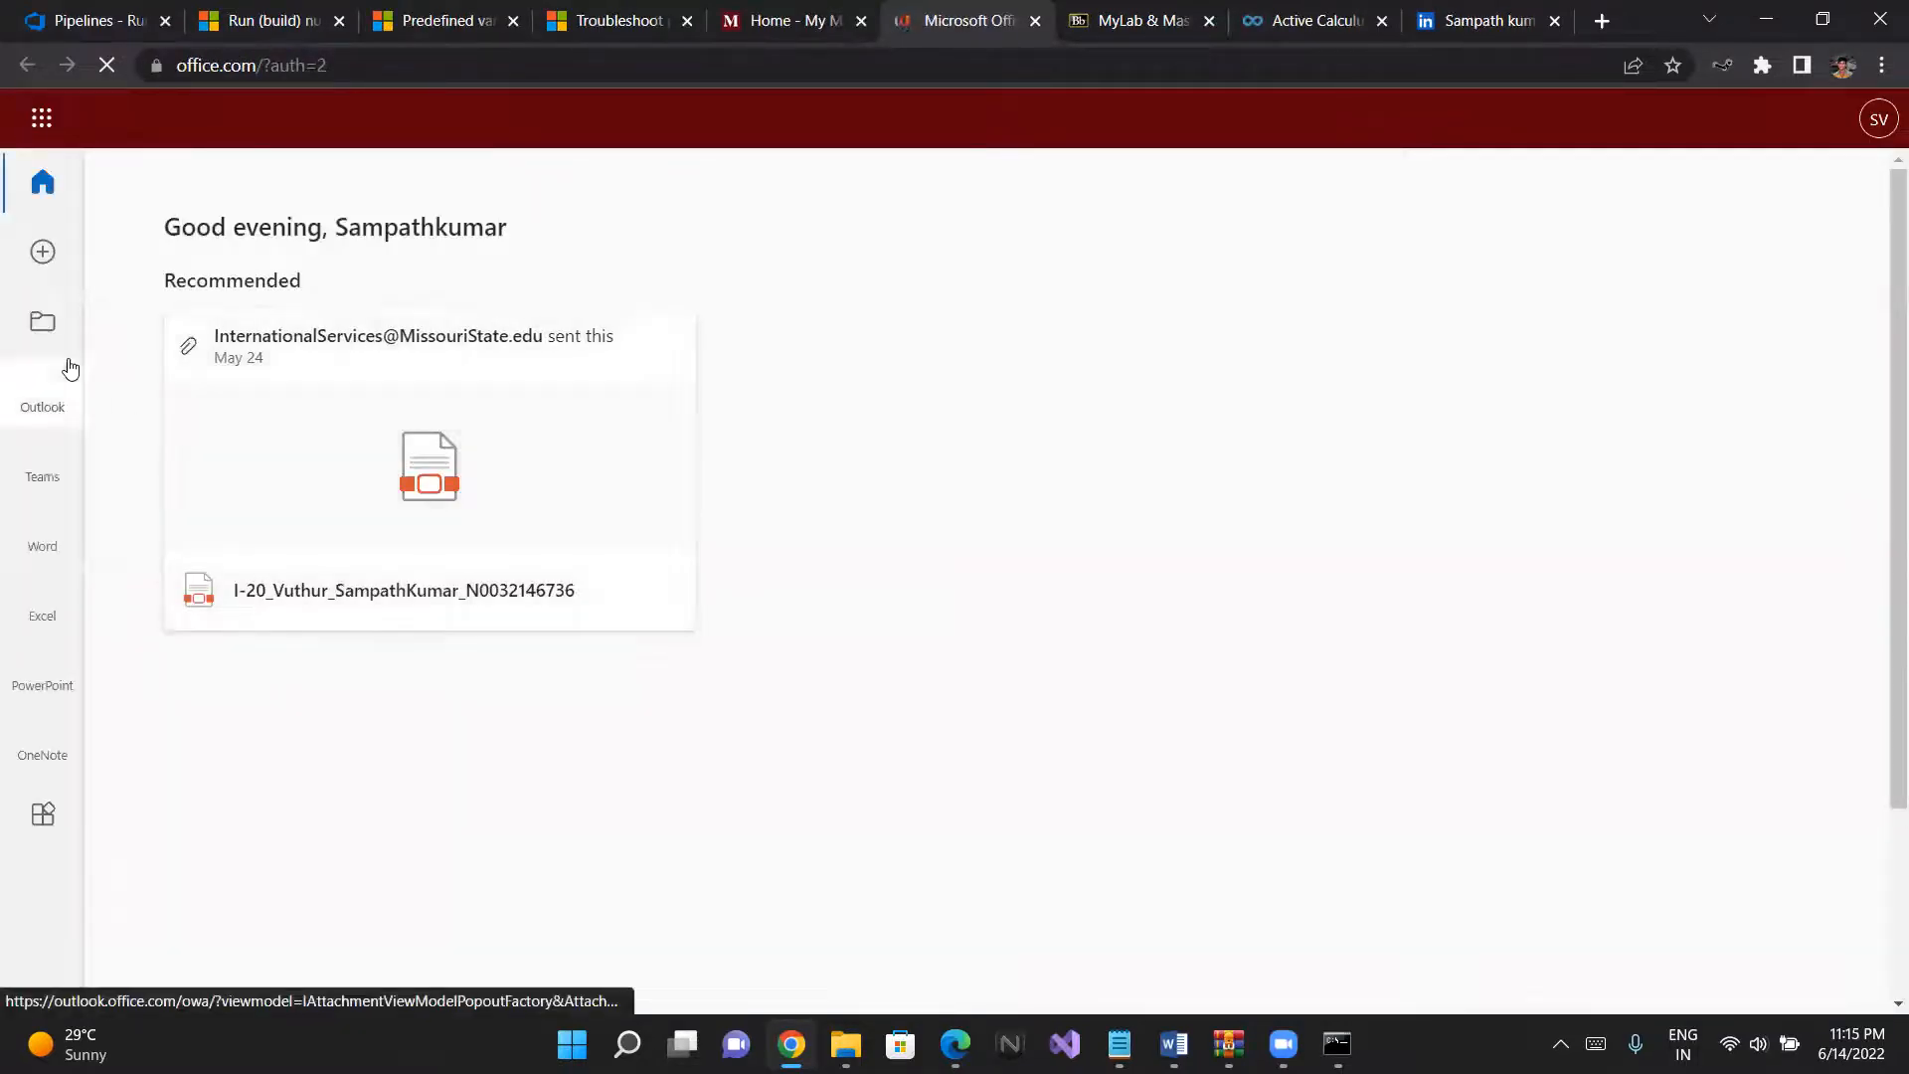
- Open Outlook and read the Azure DevOps notification email about Bug 6 for the failed build
{"action": "left_click", "coordinate": [45, 388]}
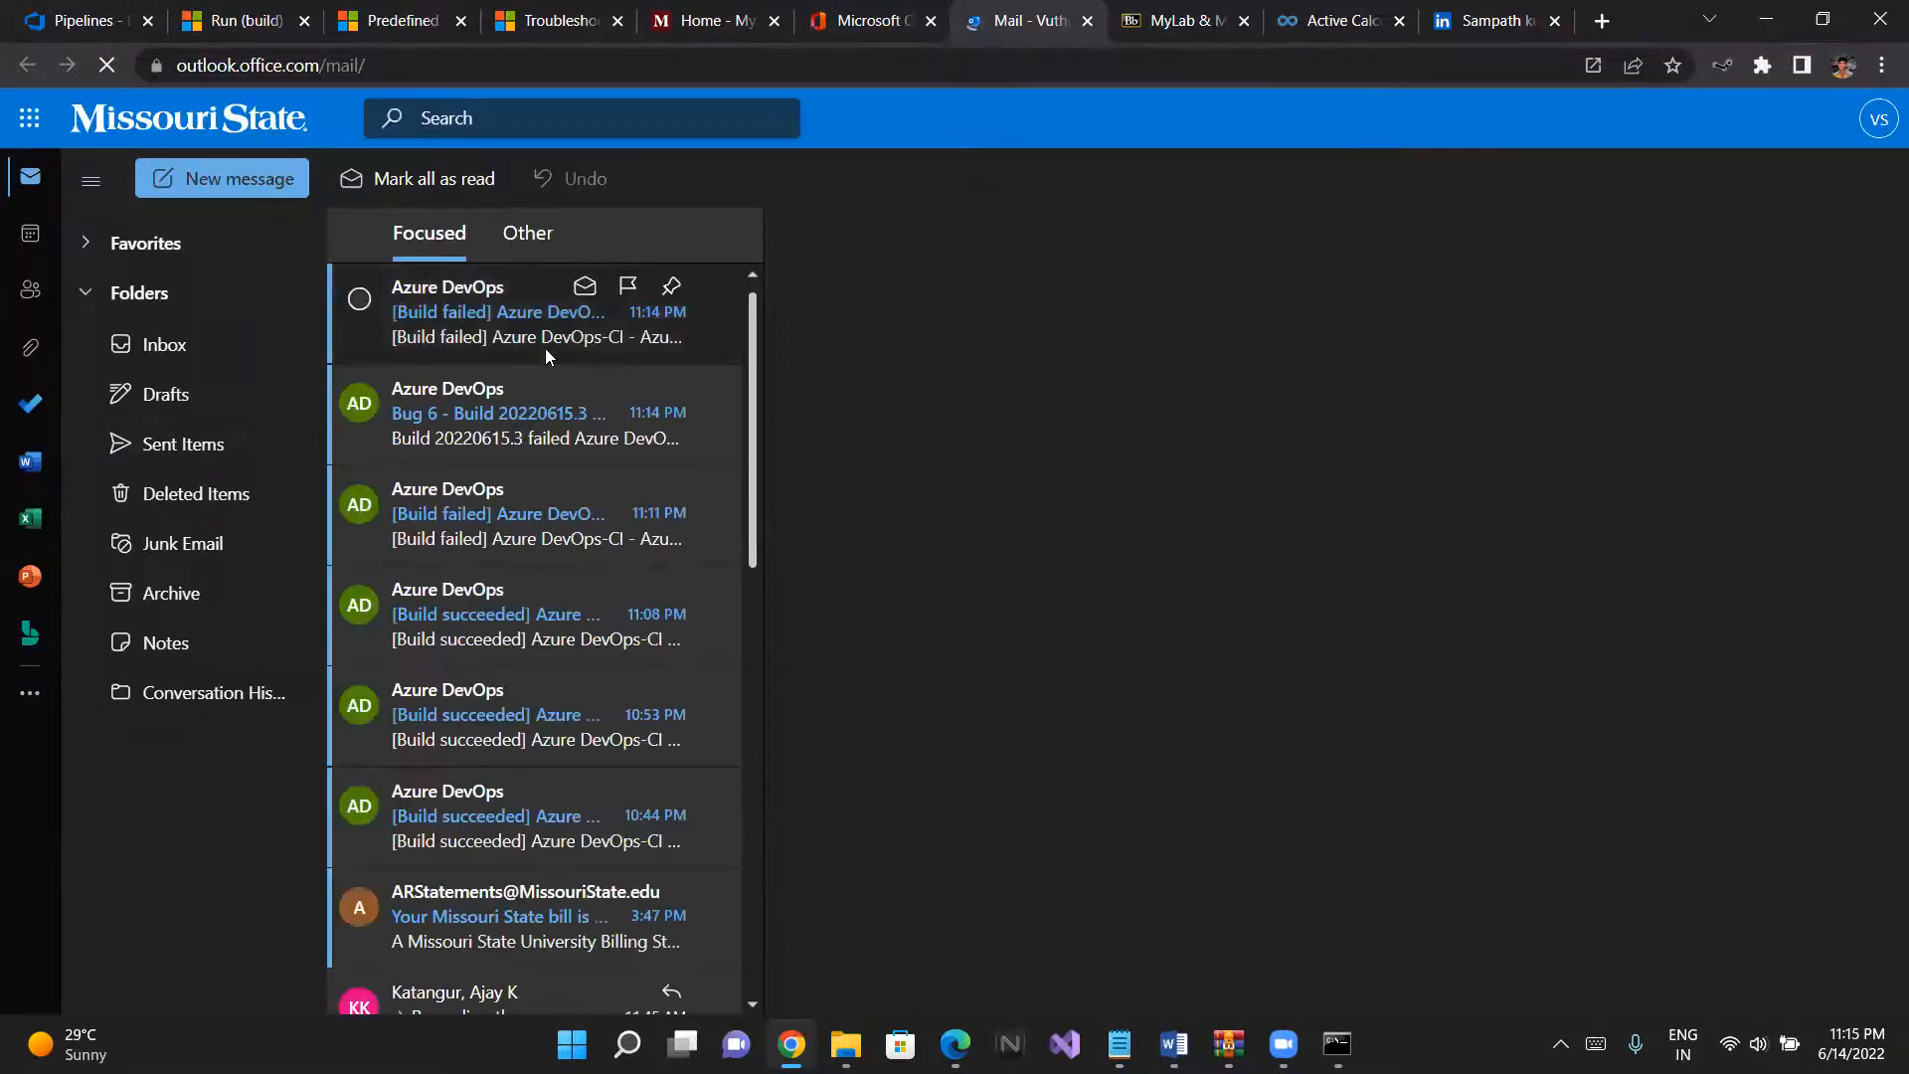
{"action": "left_click", "coordinate": [475, 428]}
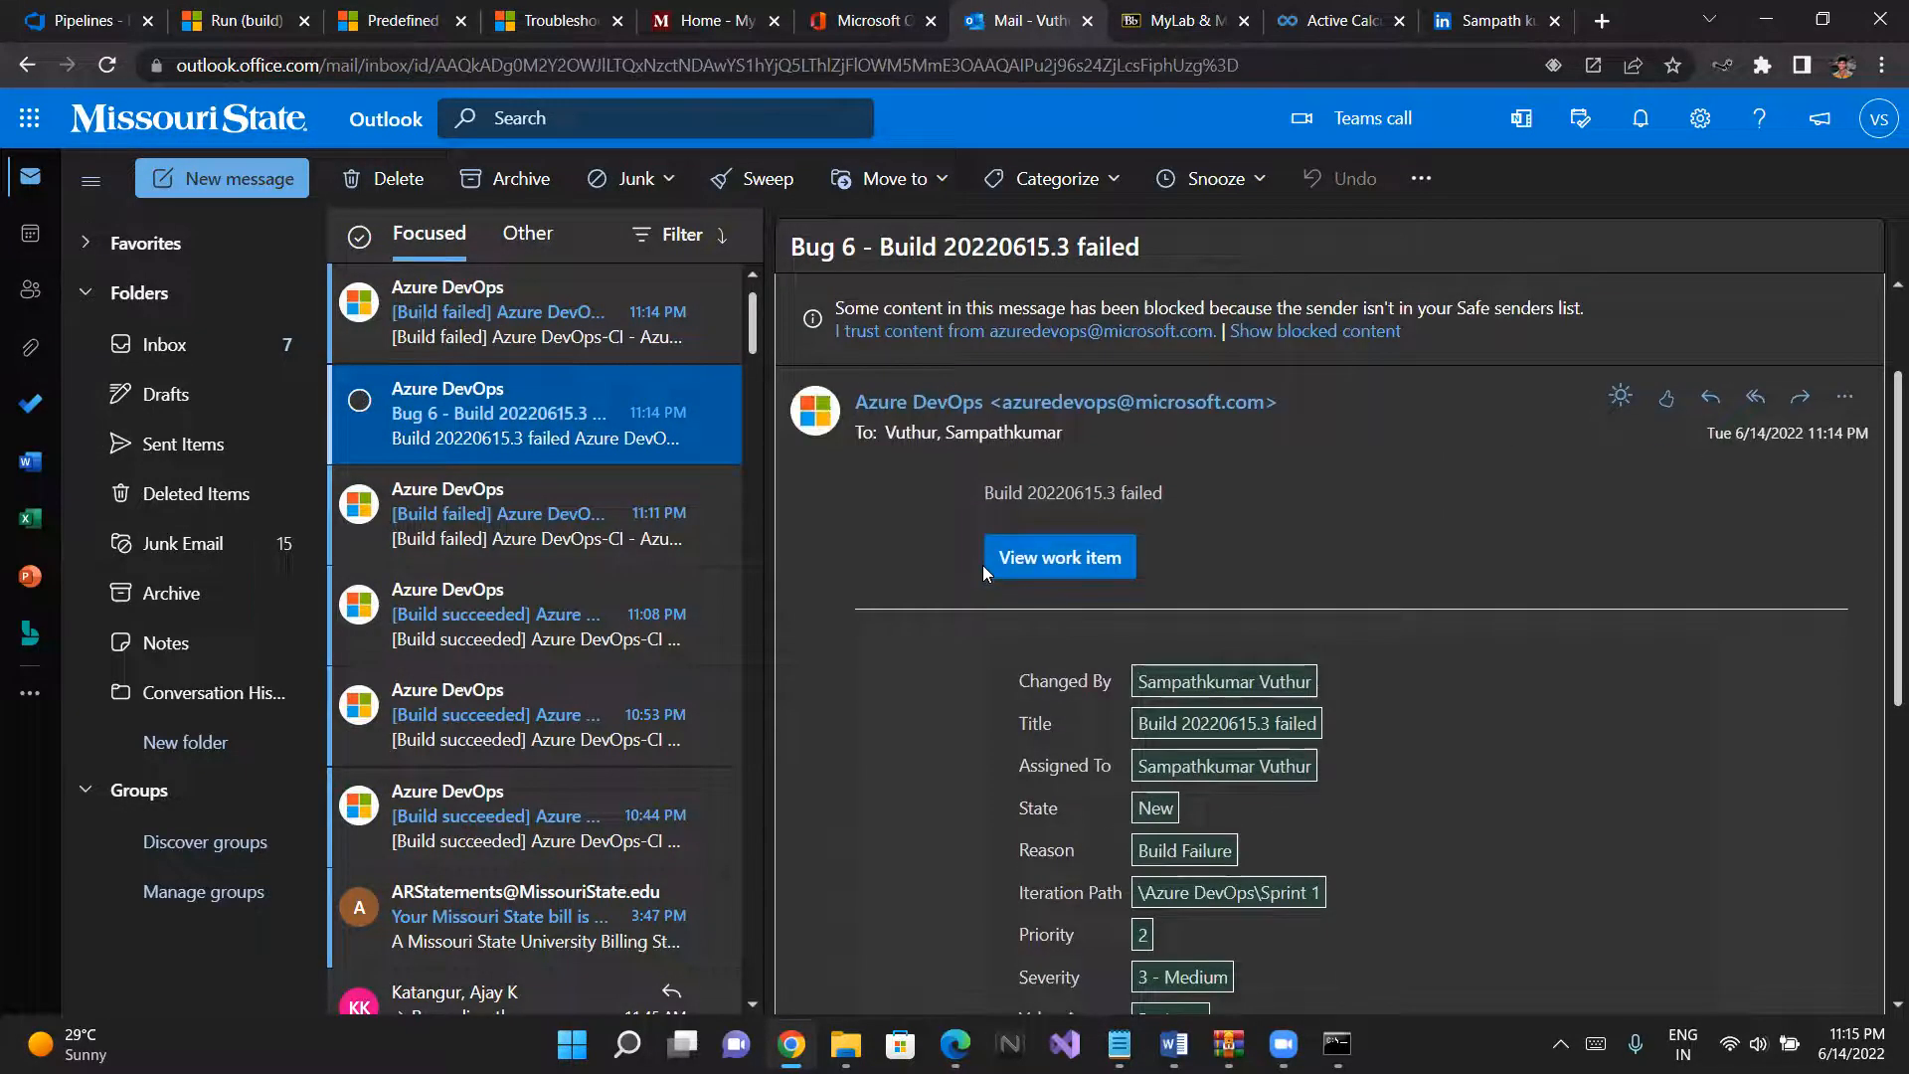
{"action": "scroll", "coordinate": [598, 609], "scroll_direction": "down", "scroll_amount": 1}
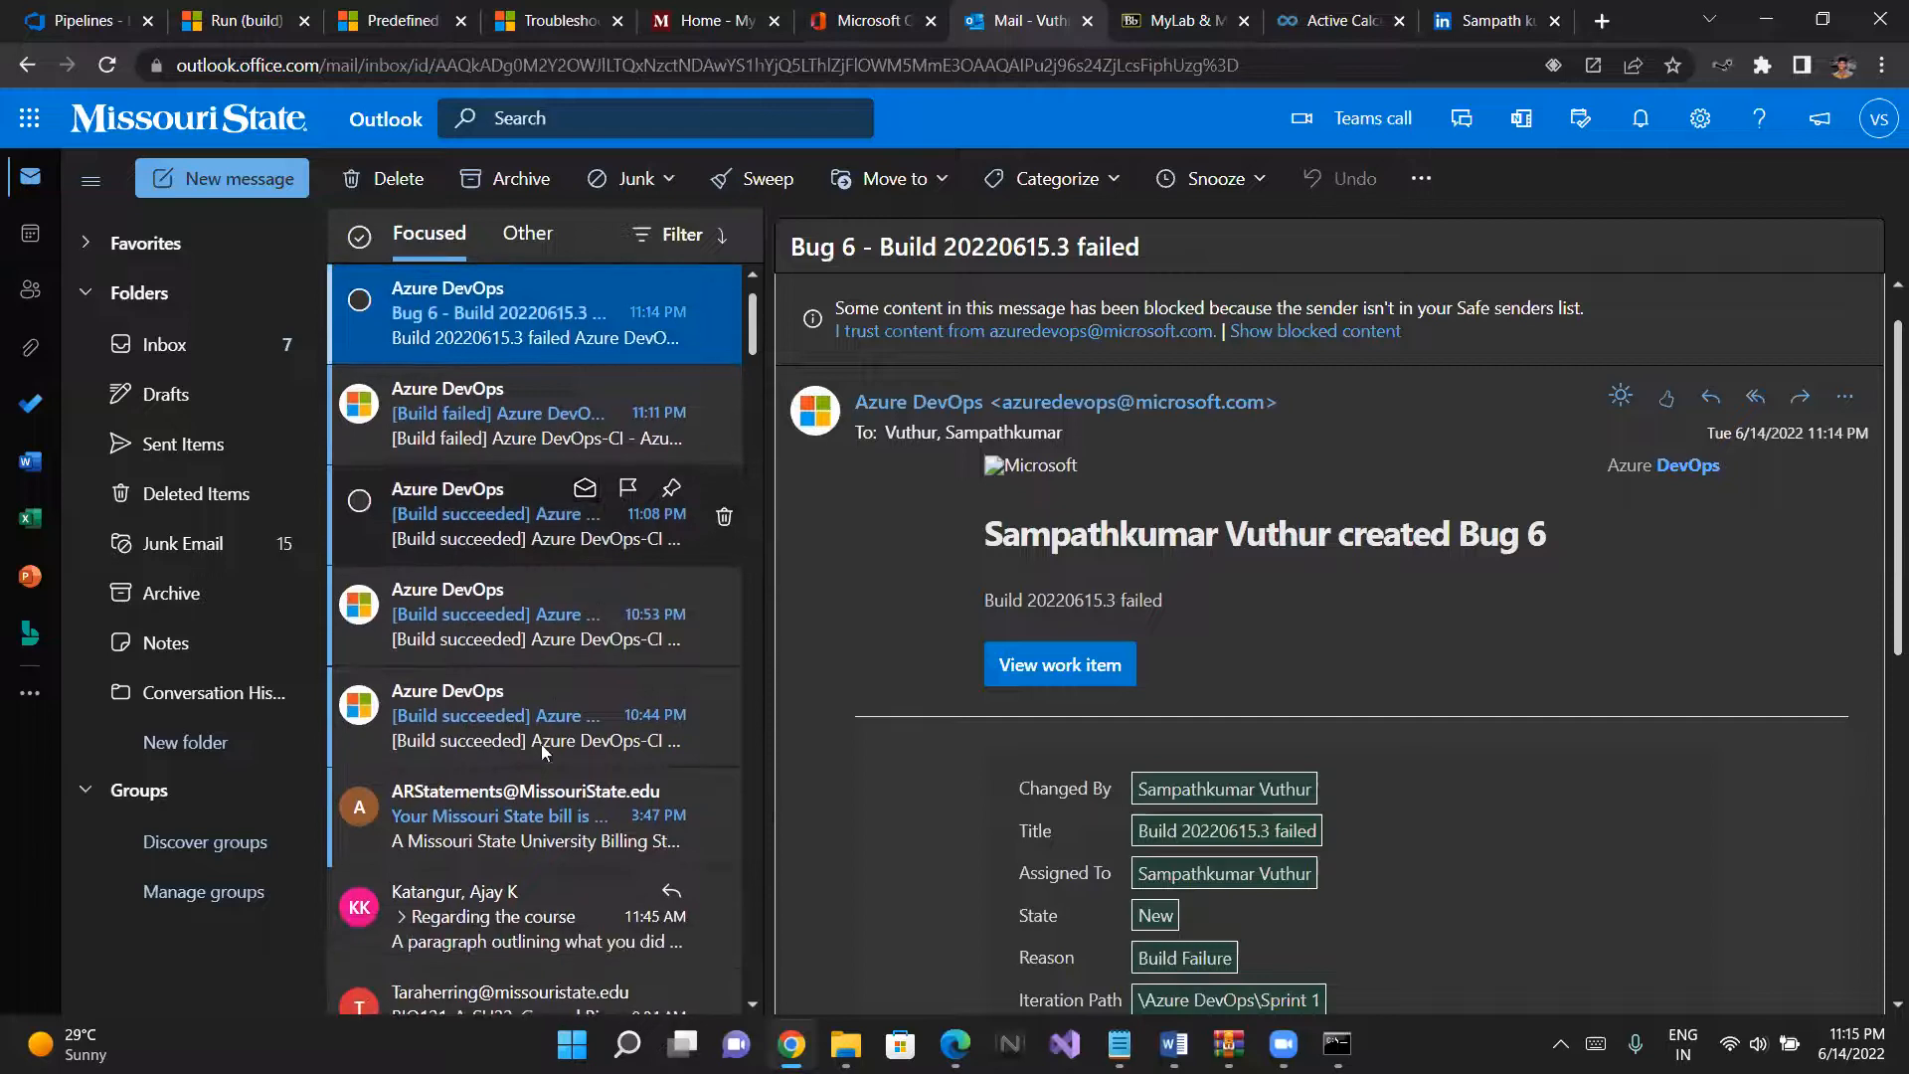
{"action": "scroll", "coordinate": [553, 582], "scroll_direction": "up", "scroll_amount": 1}
{"action": "scroll", "coordinate": [505, 449], "scroll_direction": "up", "scroll_amount": 1}
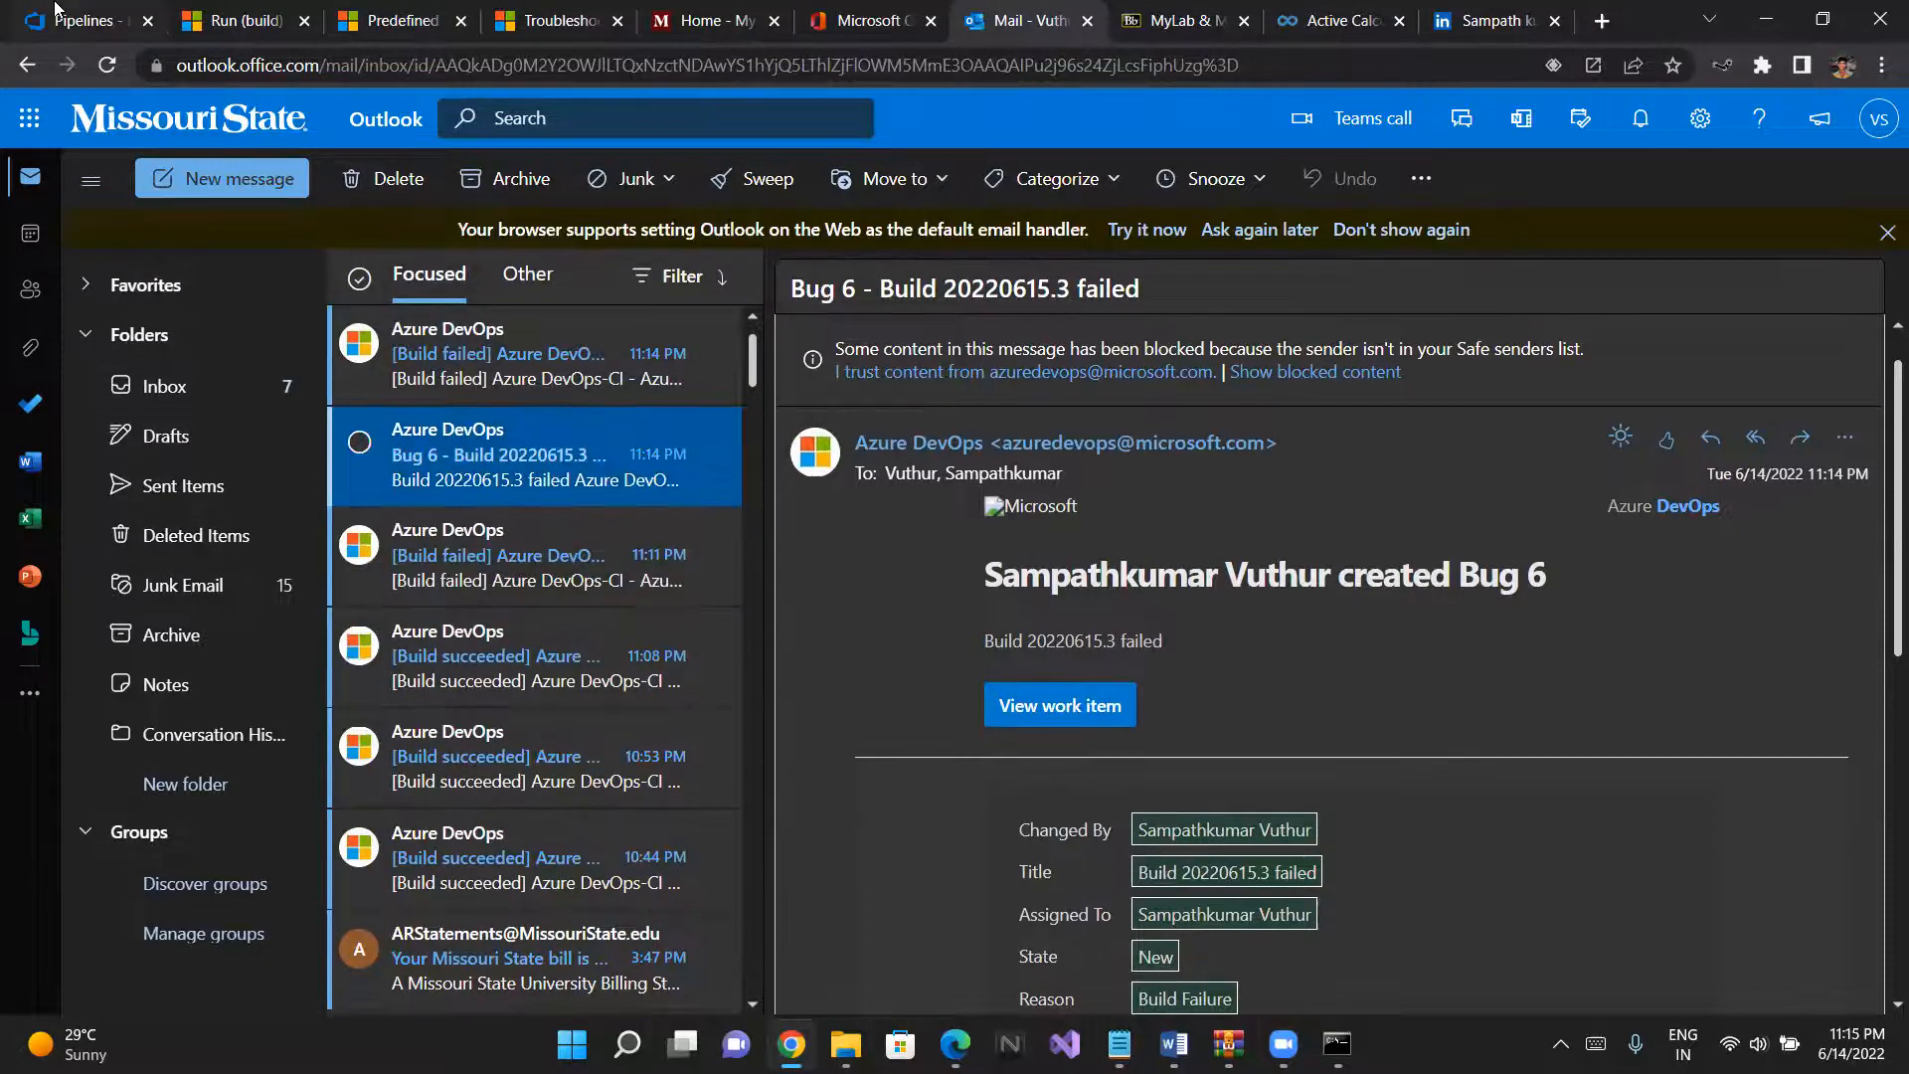
- Return to the Azure DevOps project and view the Boards work items assigned to me
{"action": "left_click", "coordinate": [57, 12]}
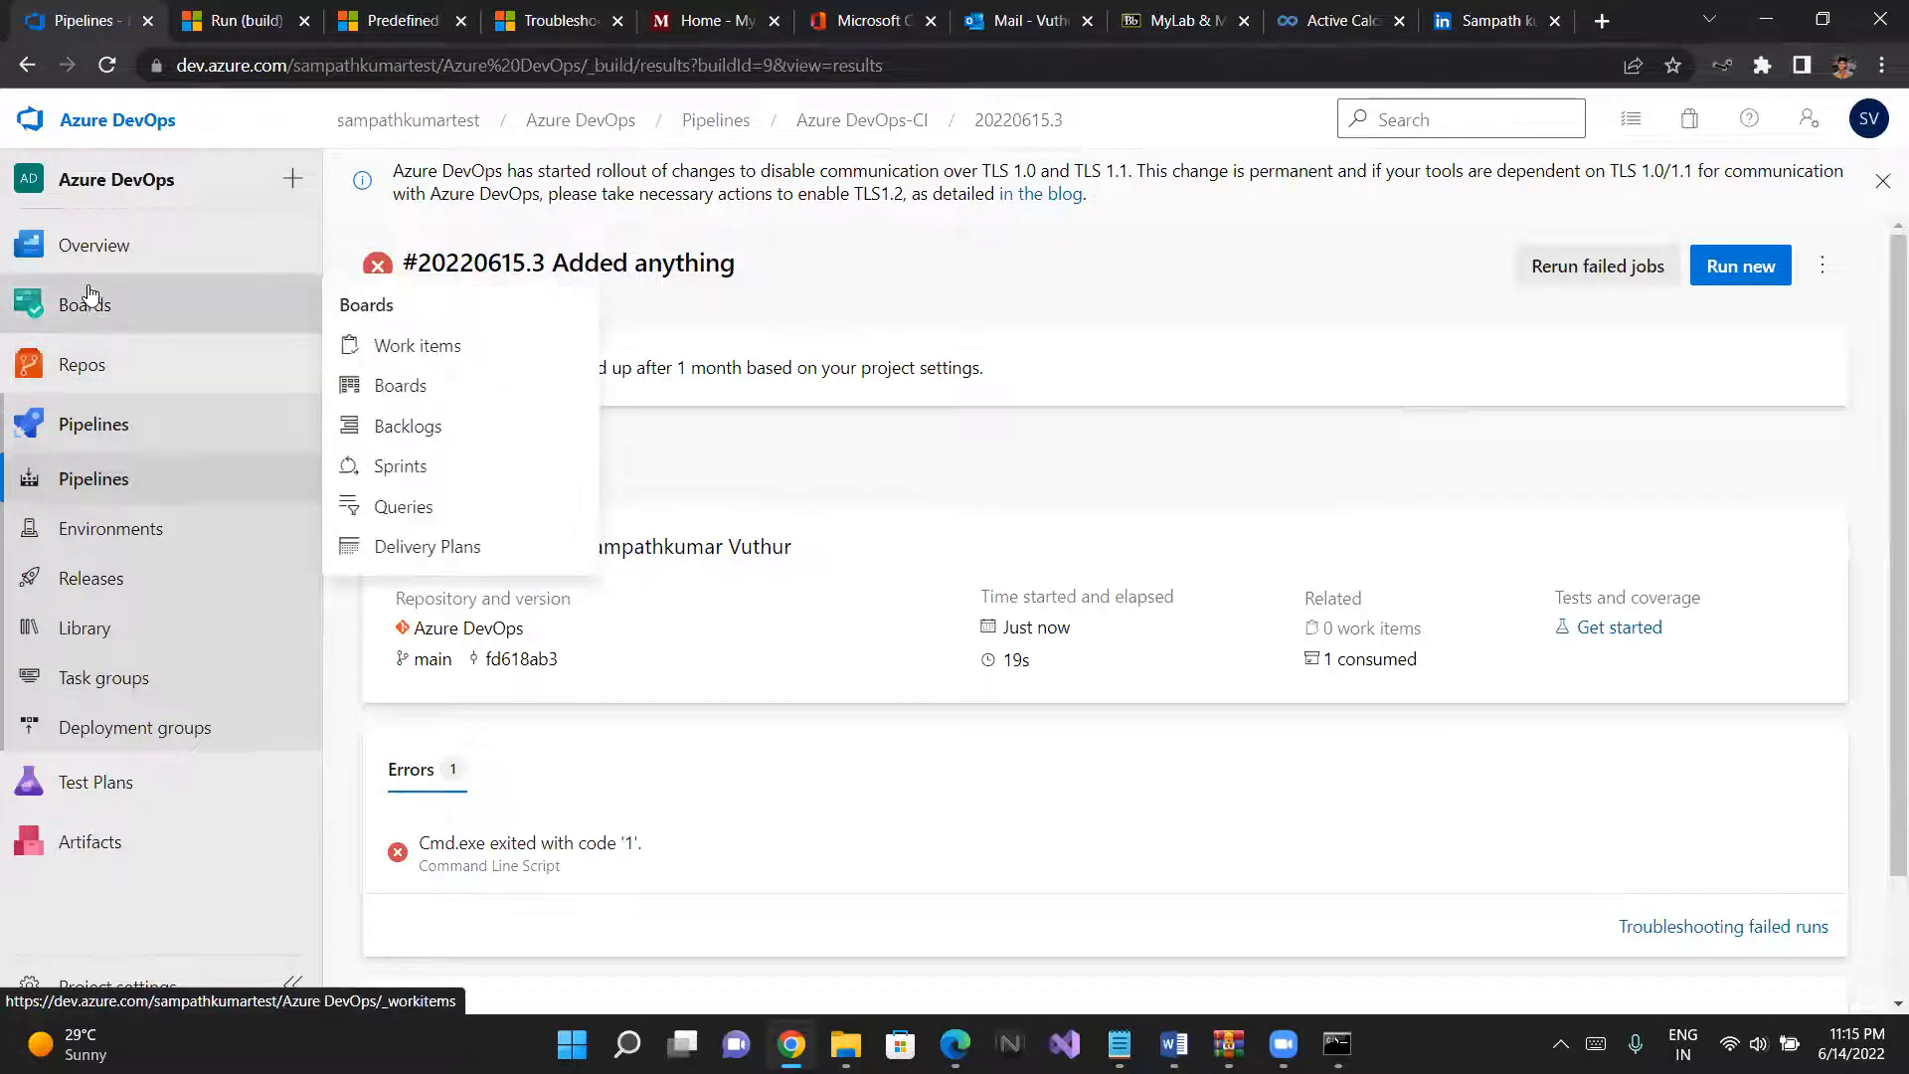
{"action": "left_click", "coordinate": [87, 288]}
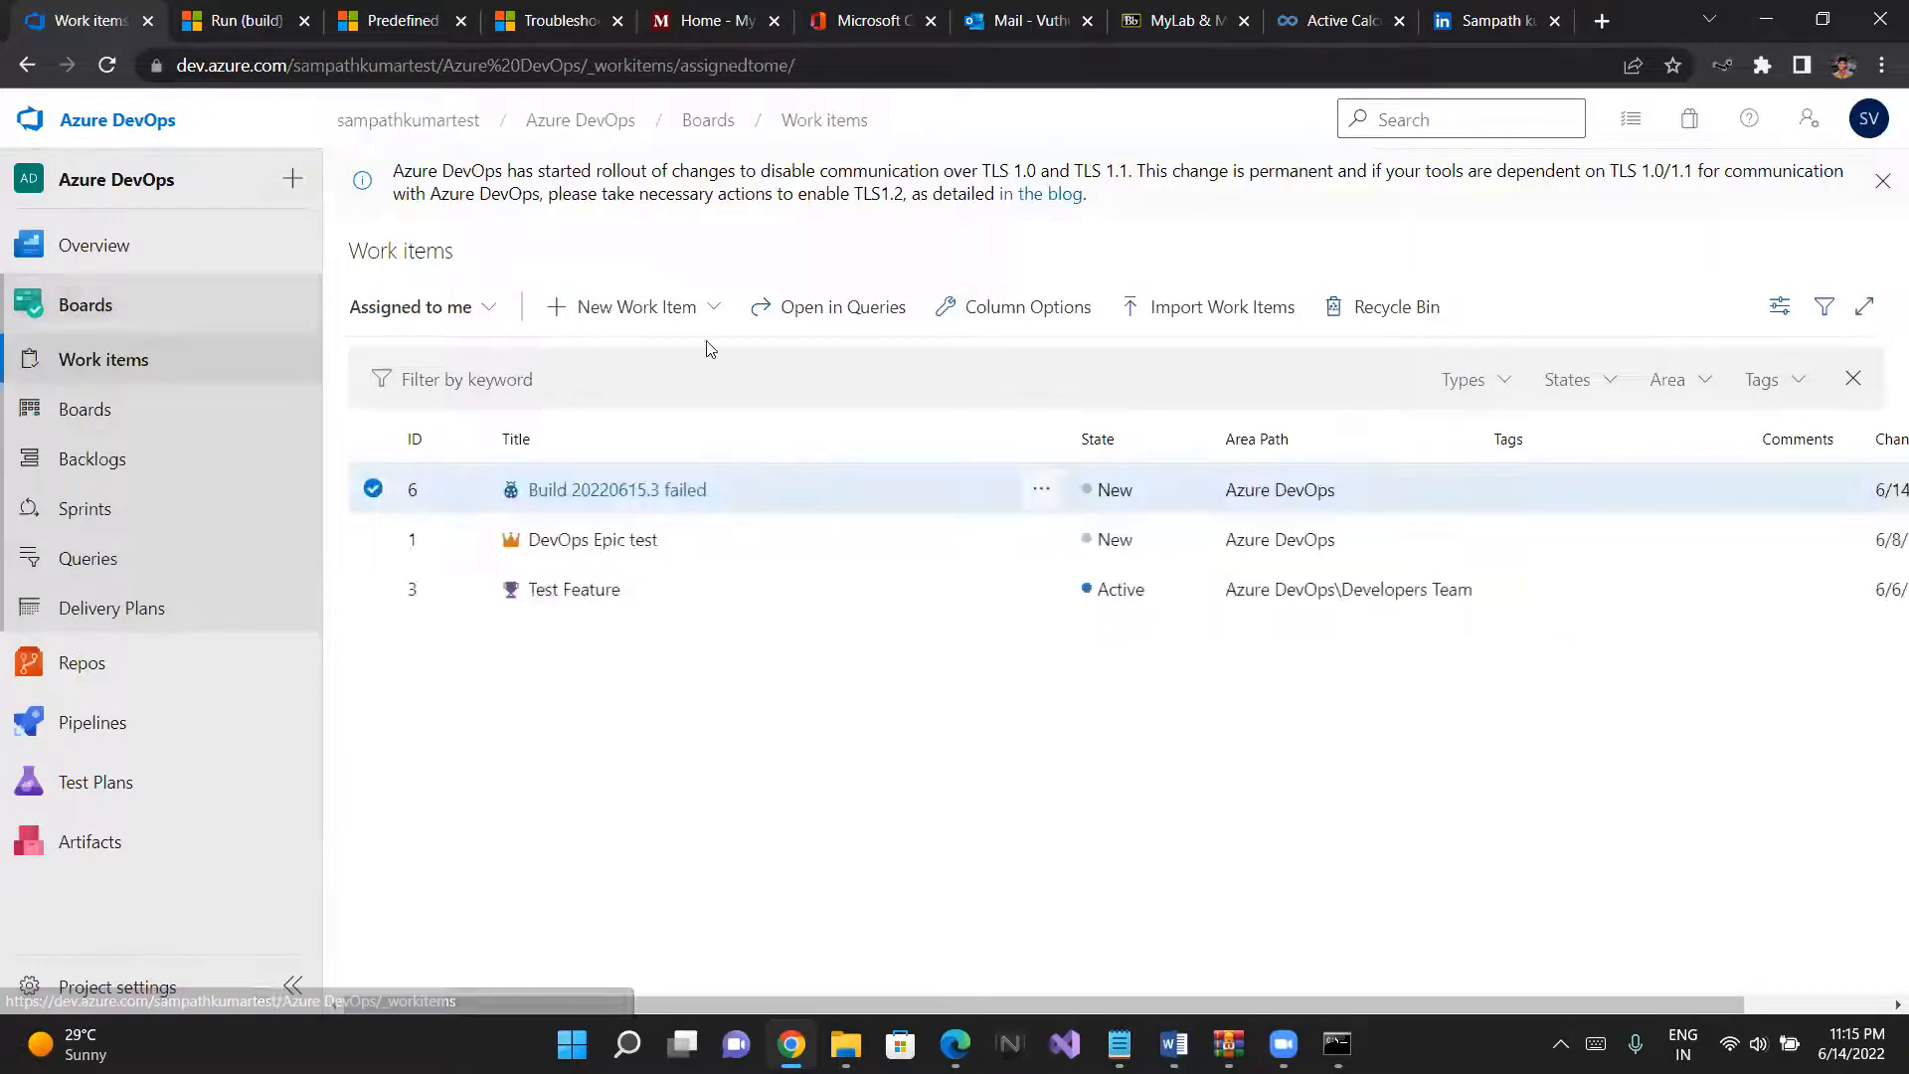
{"action": "left_click", "coordinate": [456, 304]}
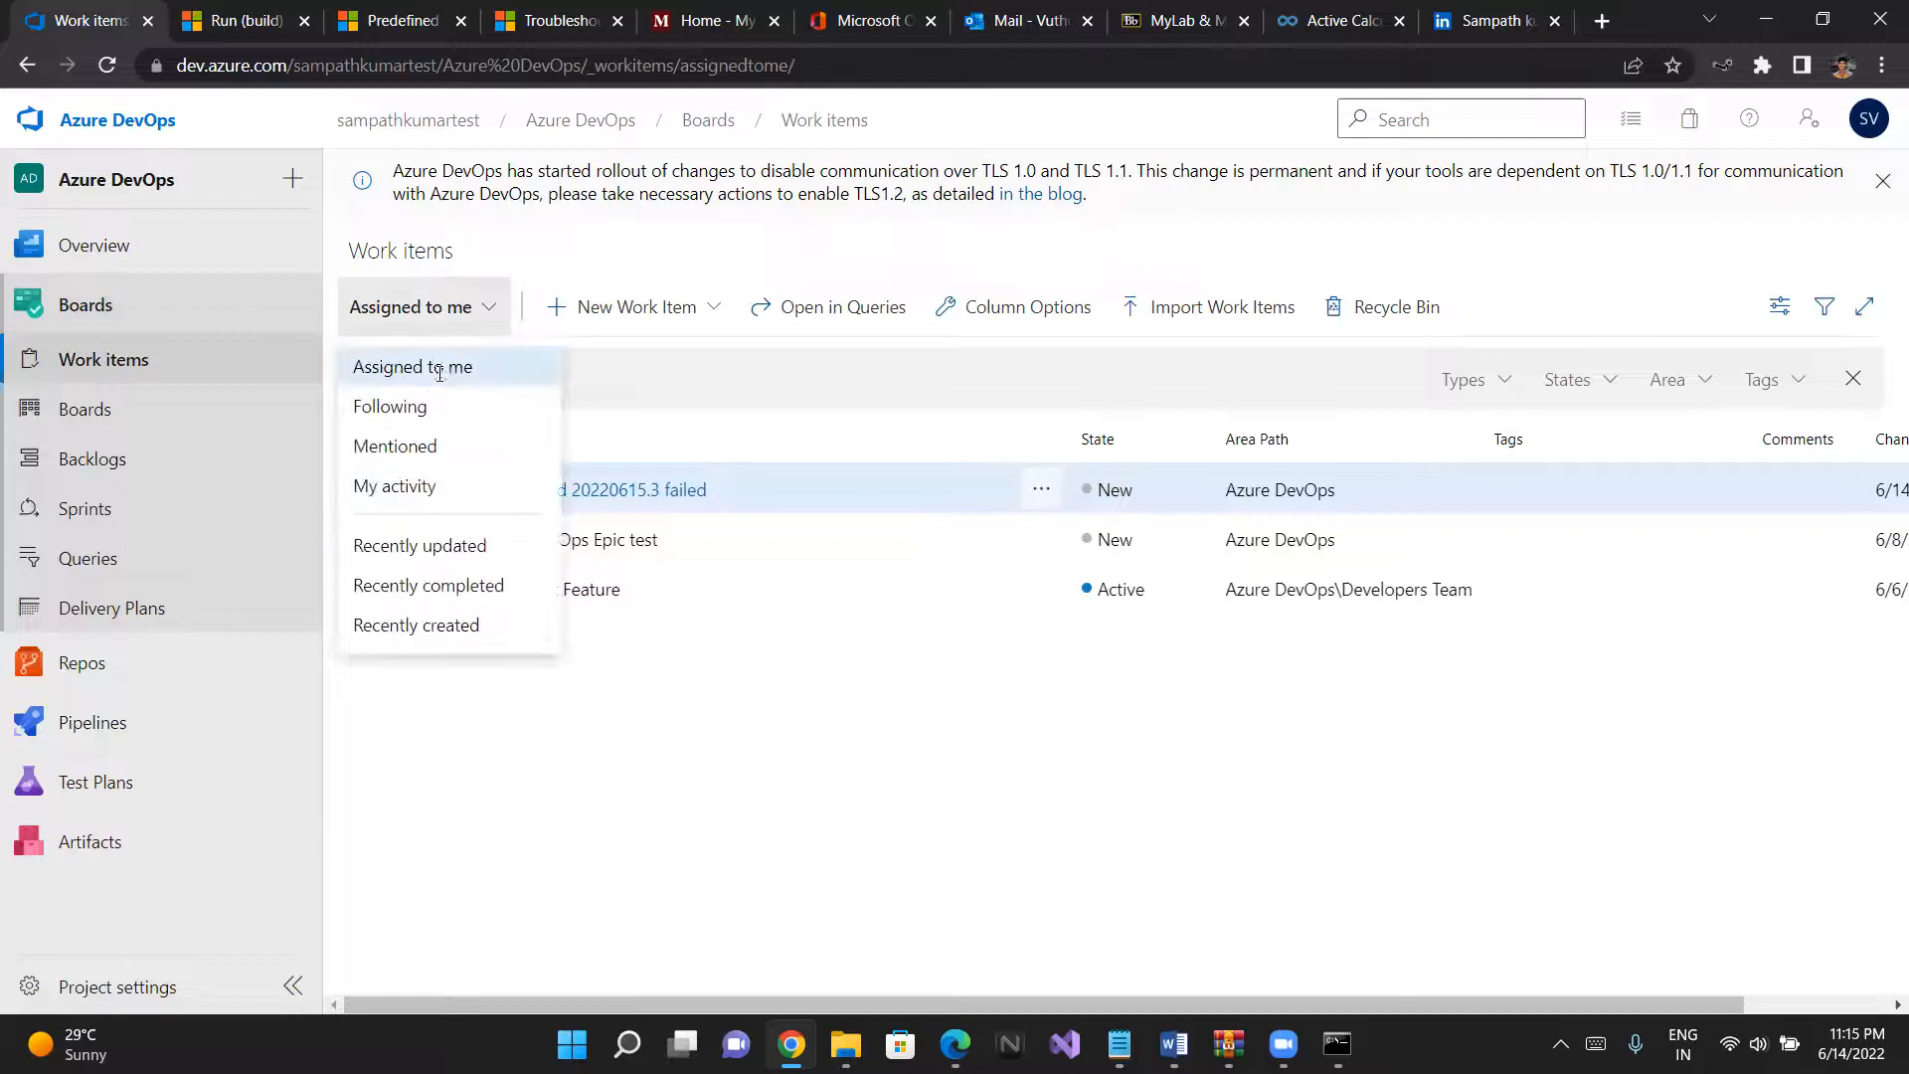
{"action": "left_click", "coordinate": [439, 368]}
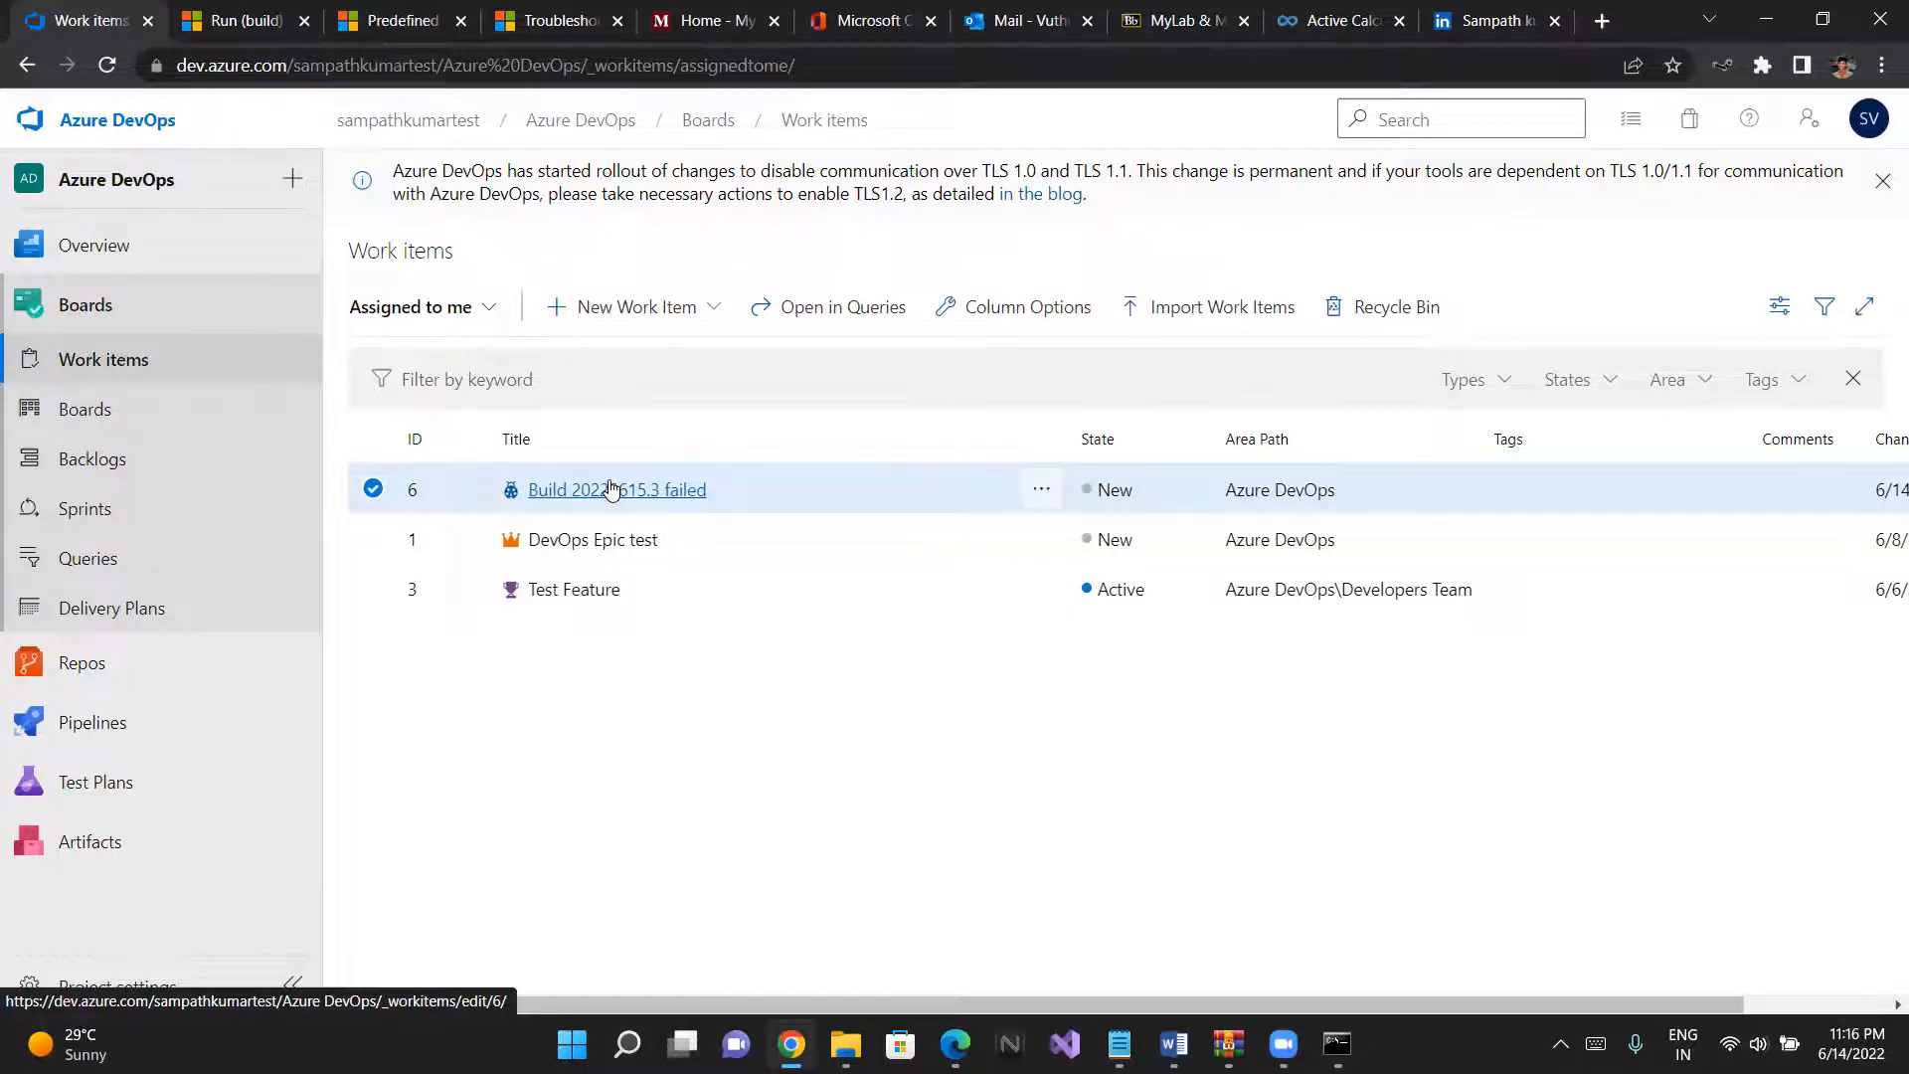
- Review the Azure DevOps-CI pipeline's runs, branches and analytics
{"action": "left_click", "coordinate": [27, 738]}
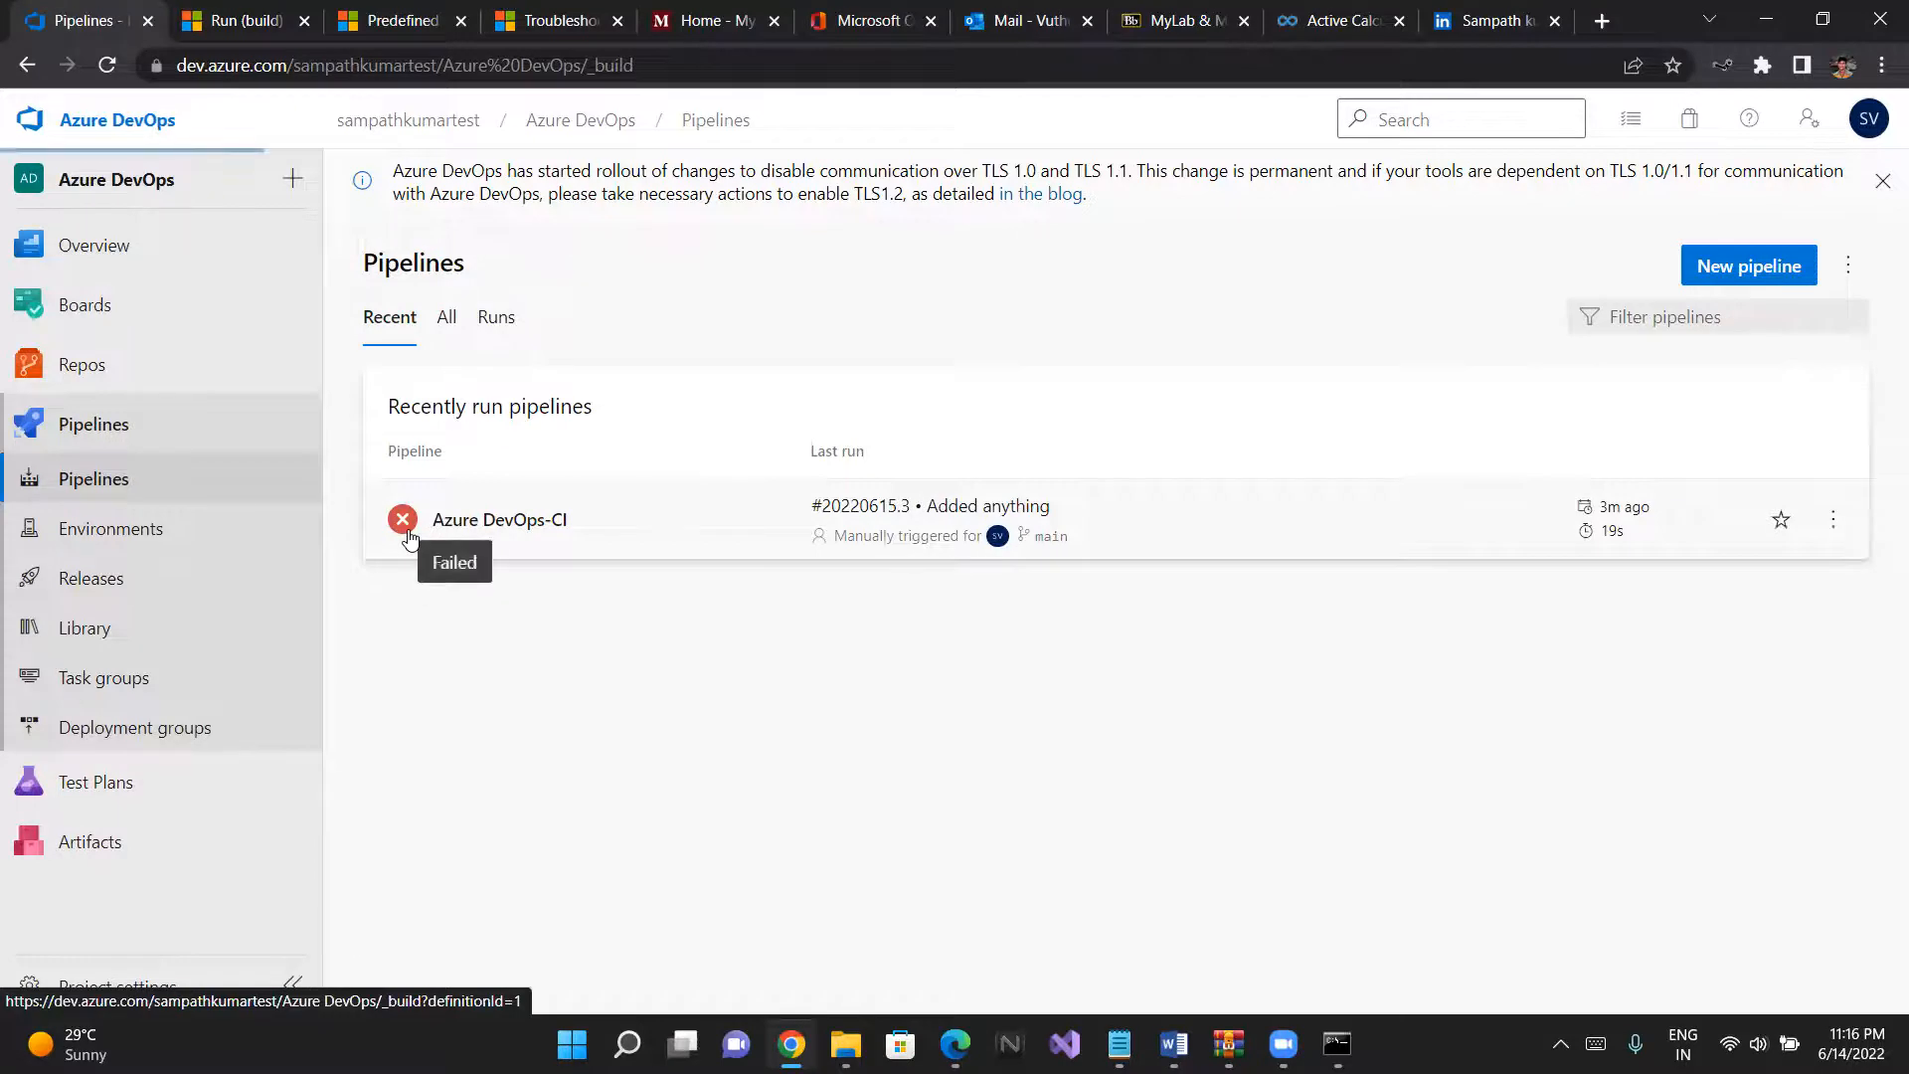
{"action": "left_click", "coordinate": [408, 537]}
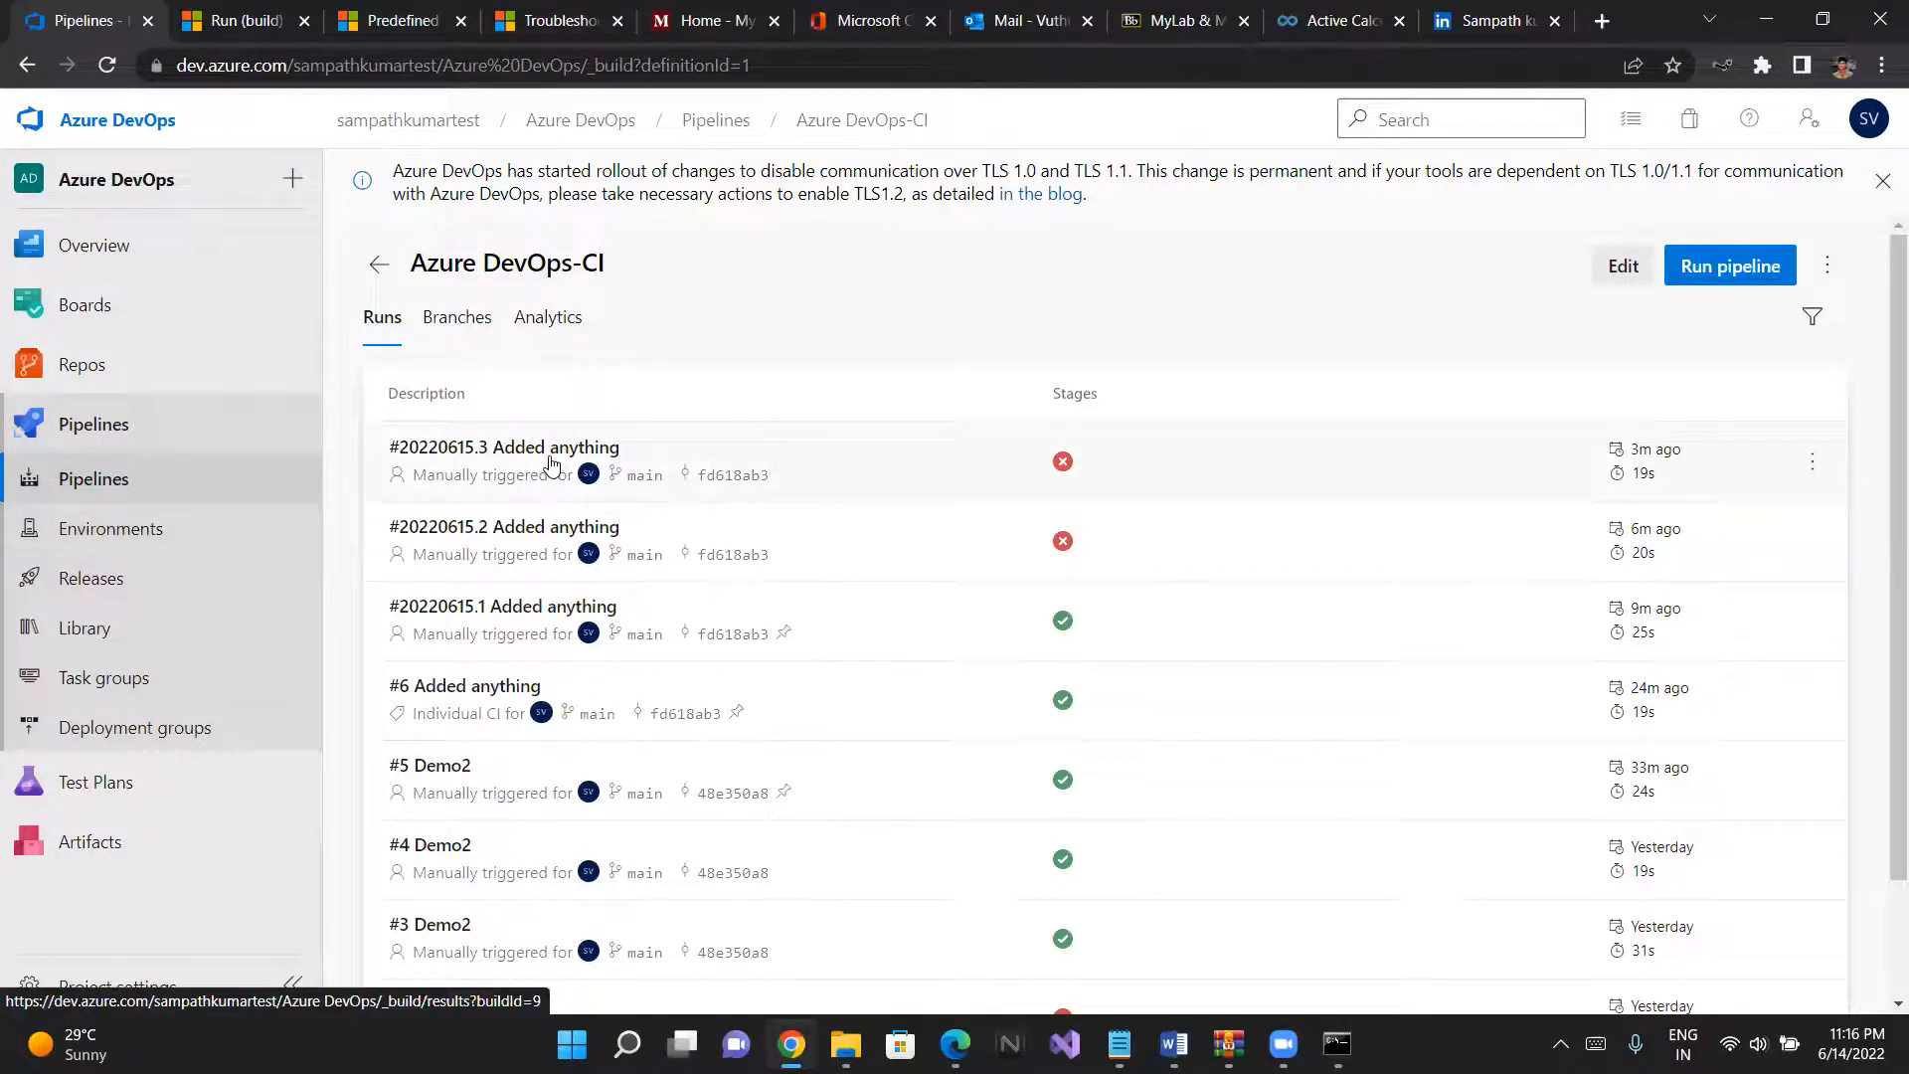
{"action": "left_click", "coordinate": [475, 343]}
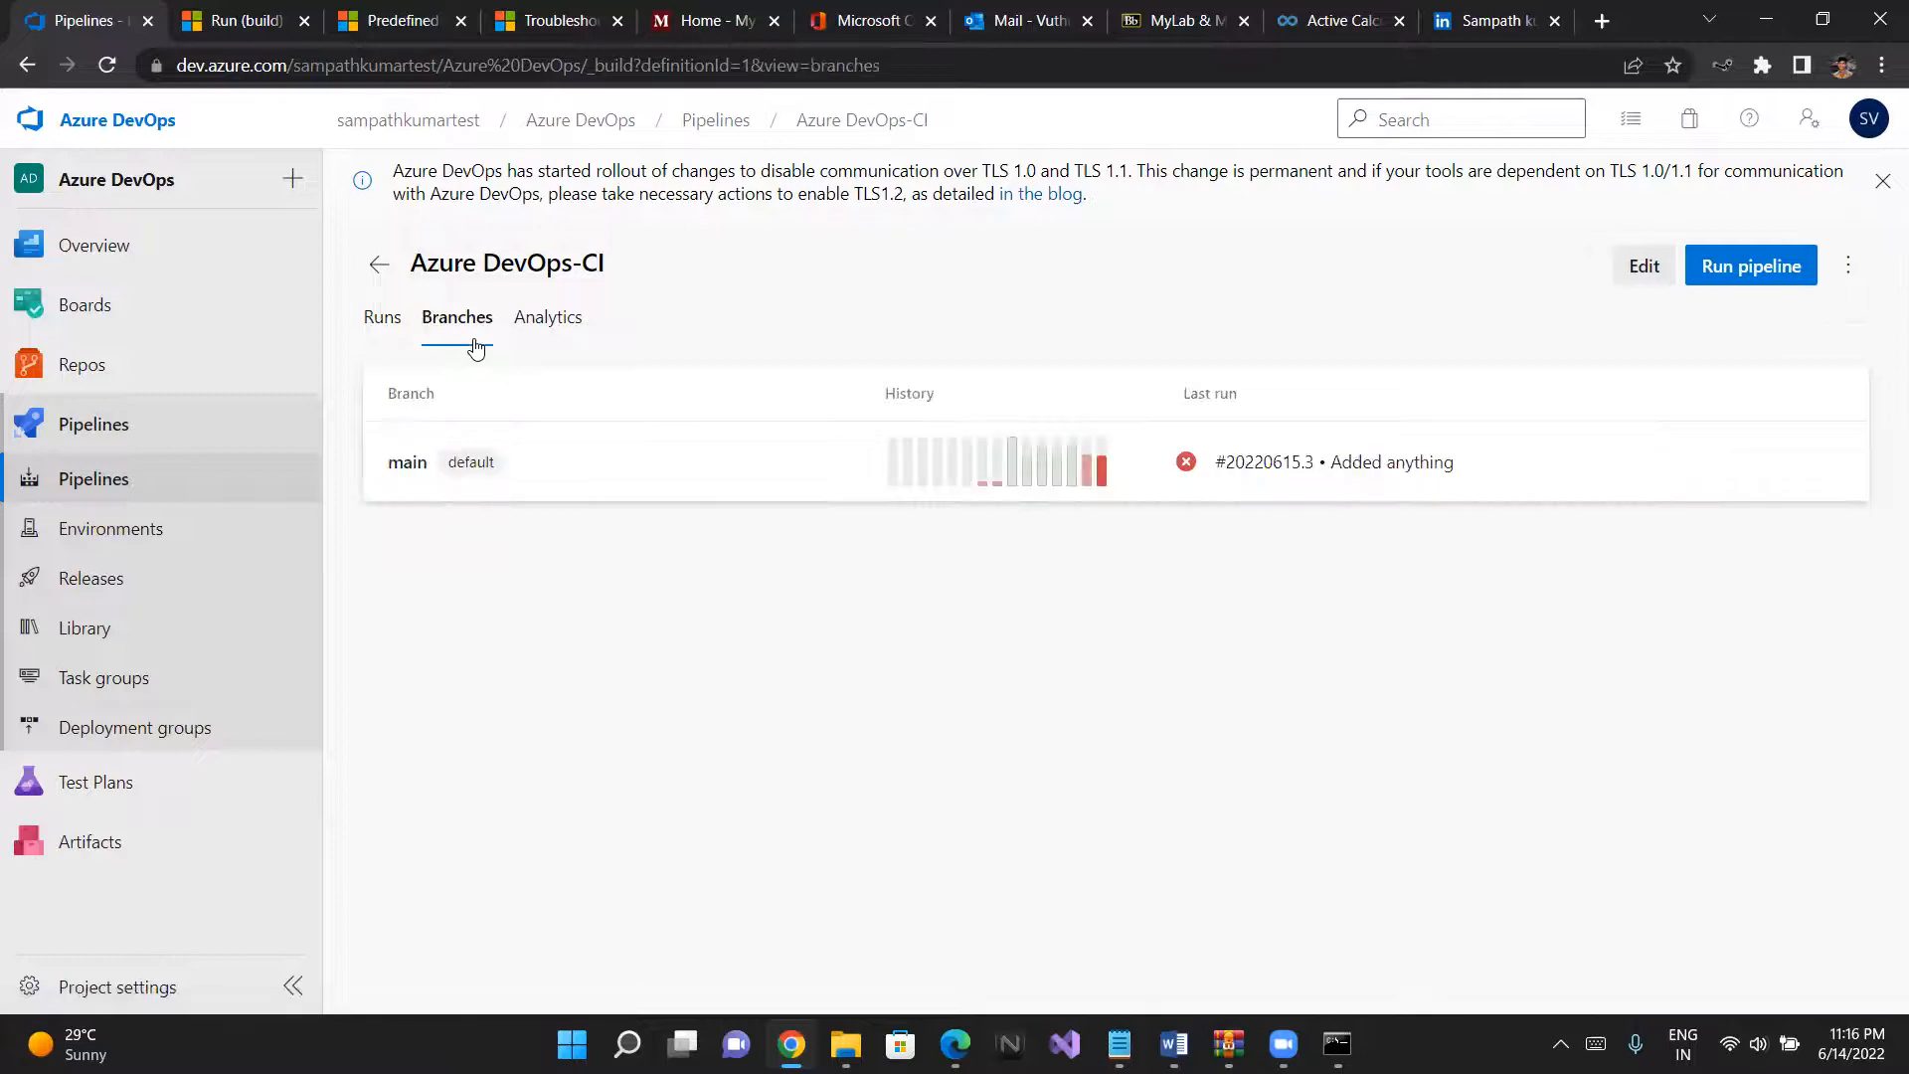
{"action": "left_click", "coordinate": [557, 320]}
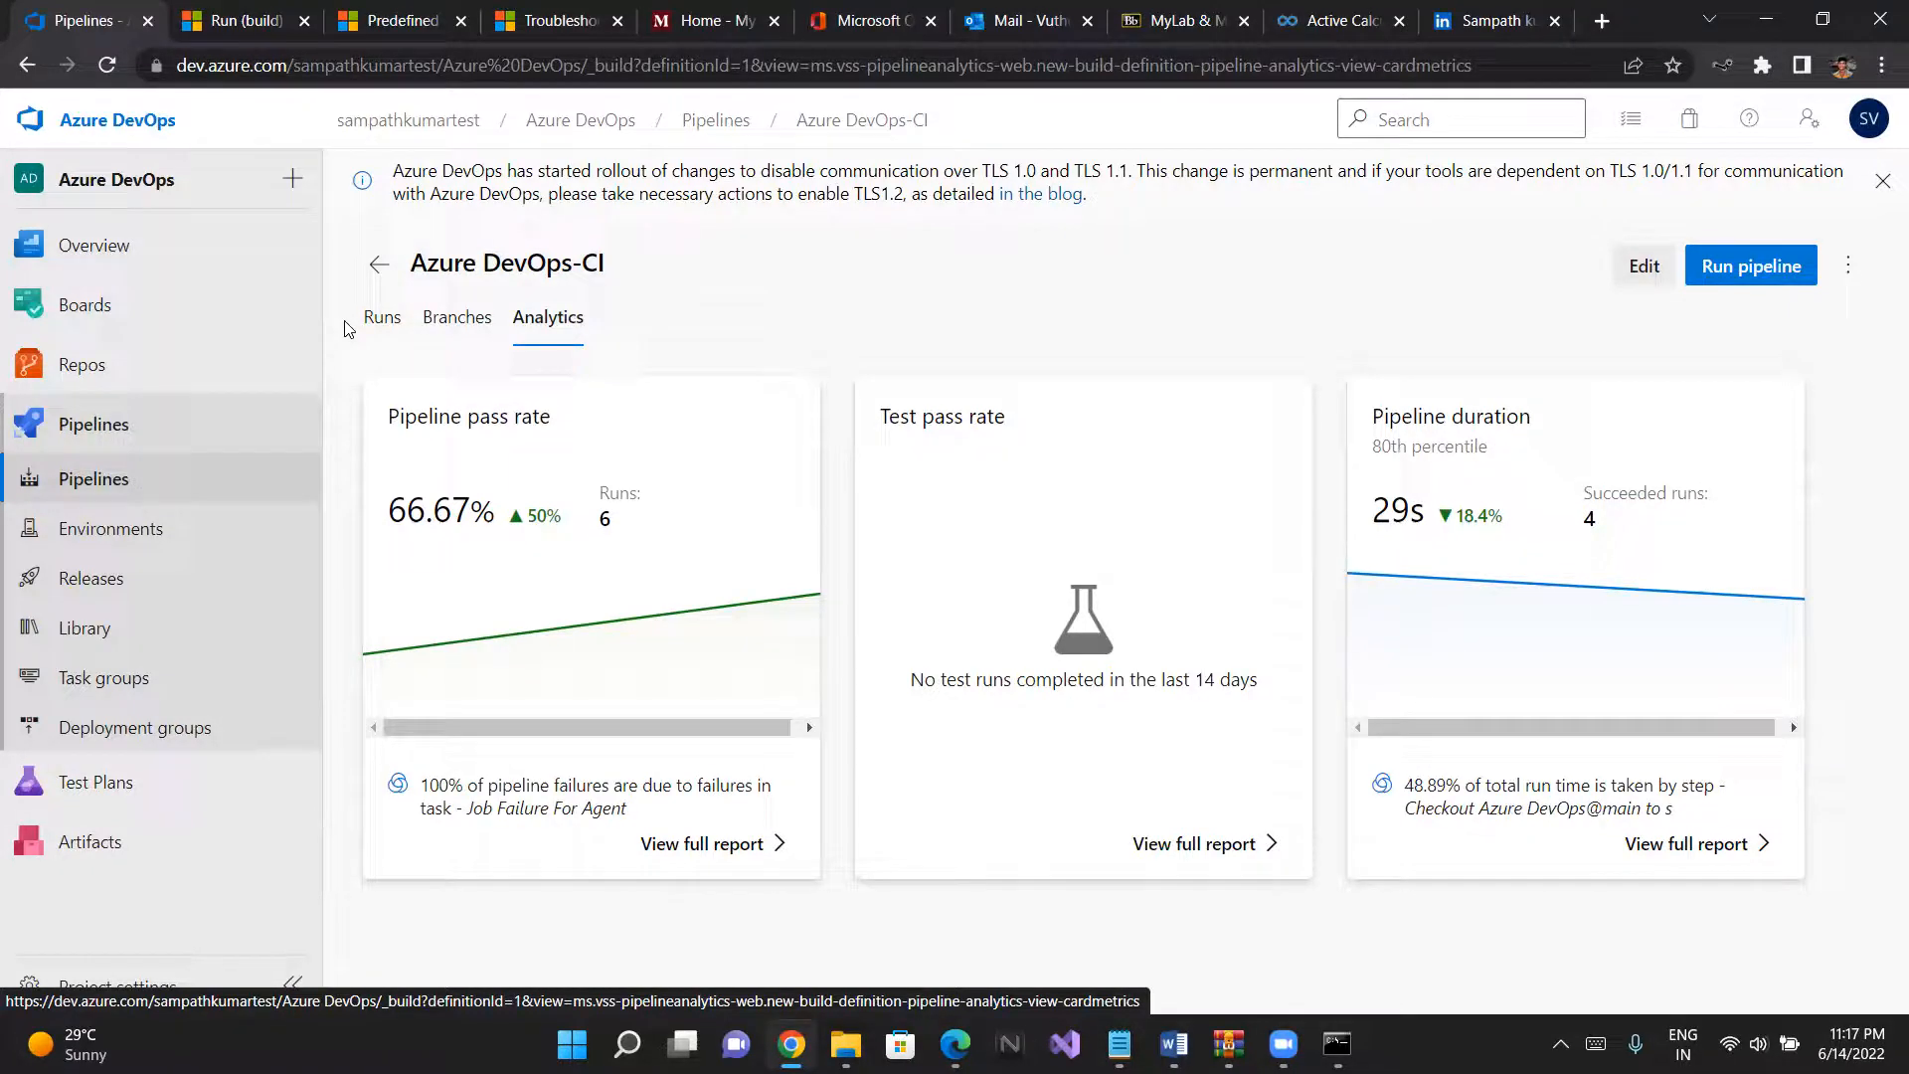
{"action": "left_click", "coordinate": [460, 336]}
{"action": "left_click", "coordinate": [389, 334]}
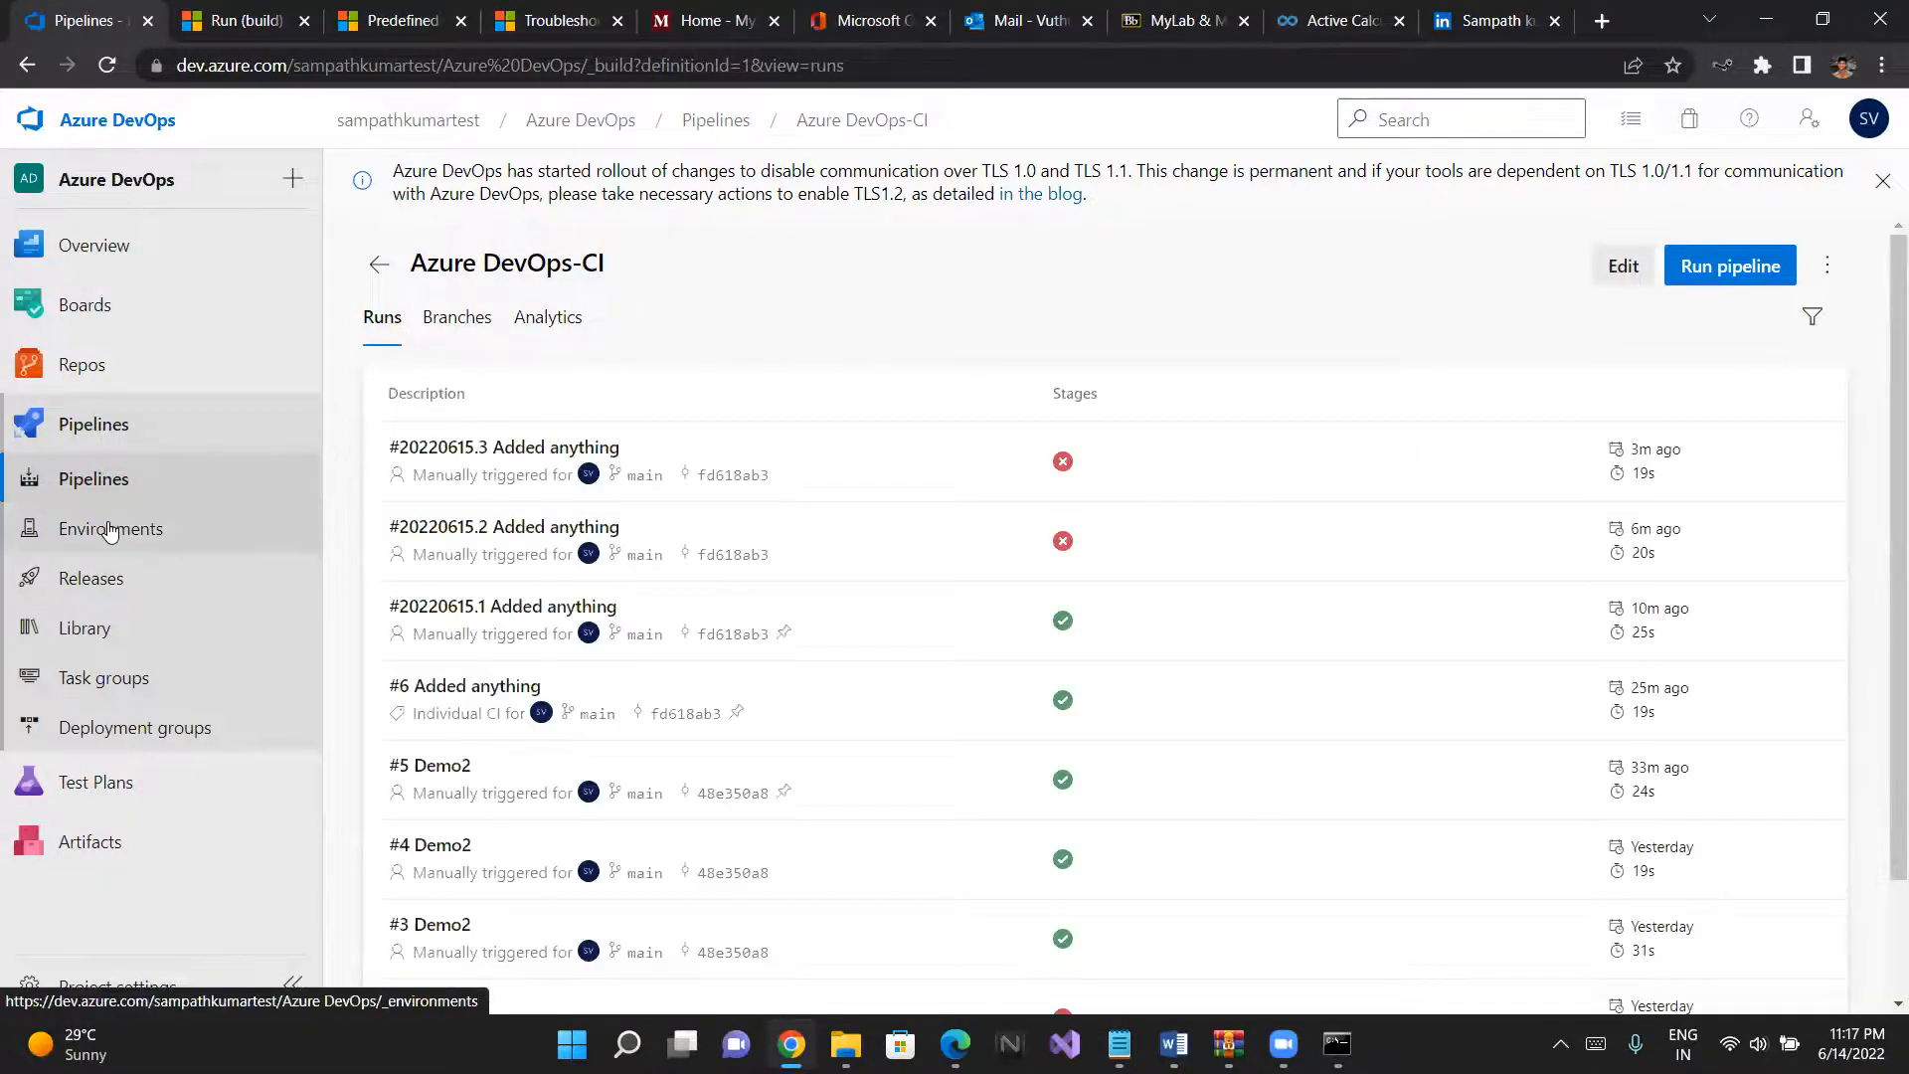
- View the project's Environments page under Pipelines
{"action": "left_click", "coordinate": [109, 530]}
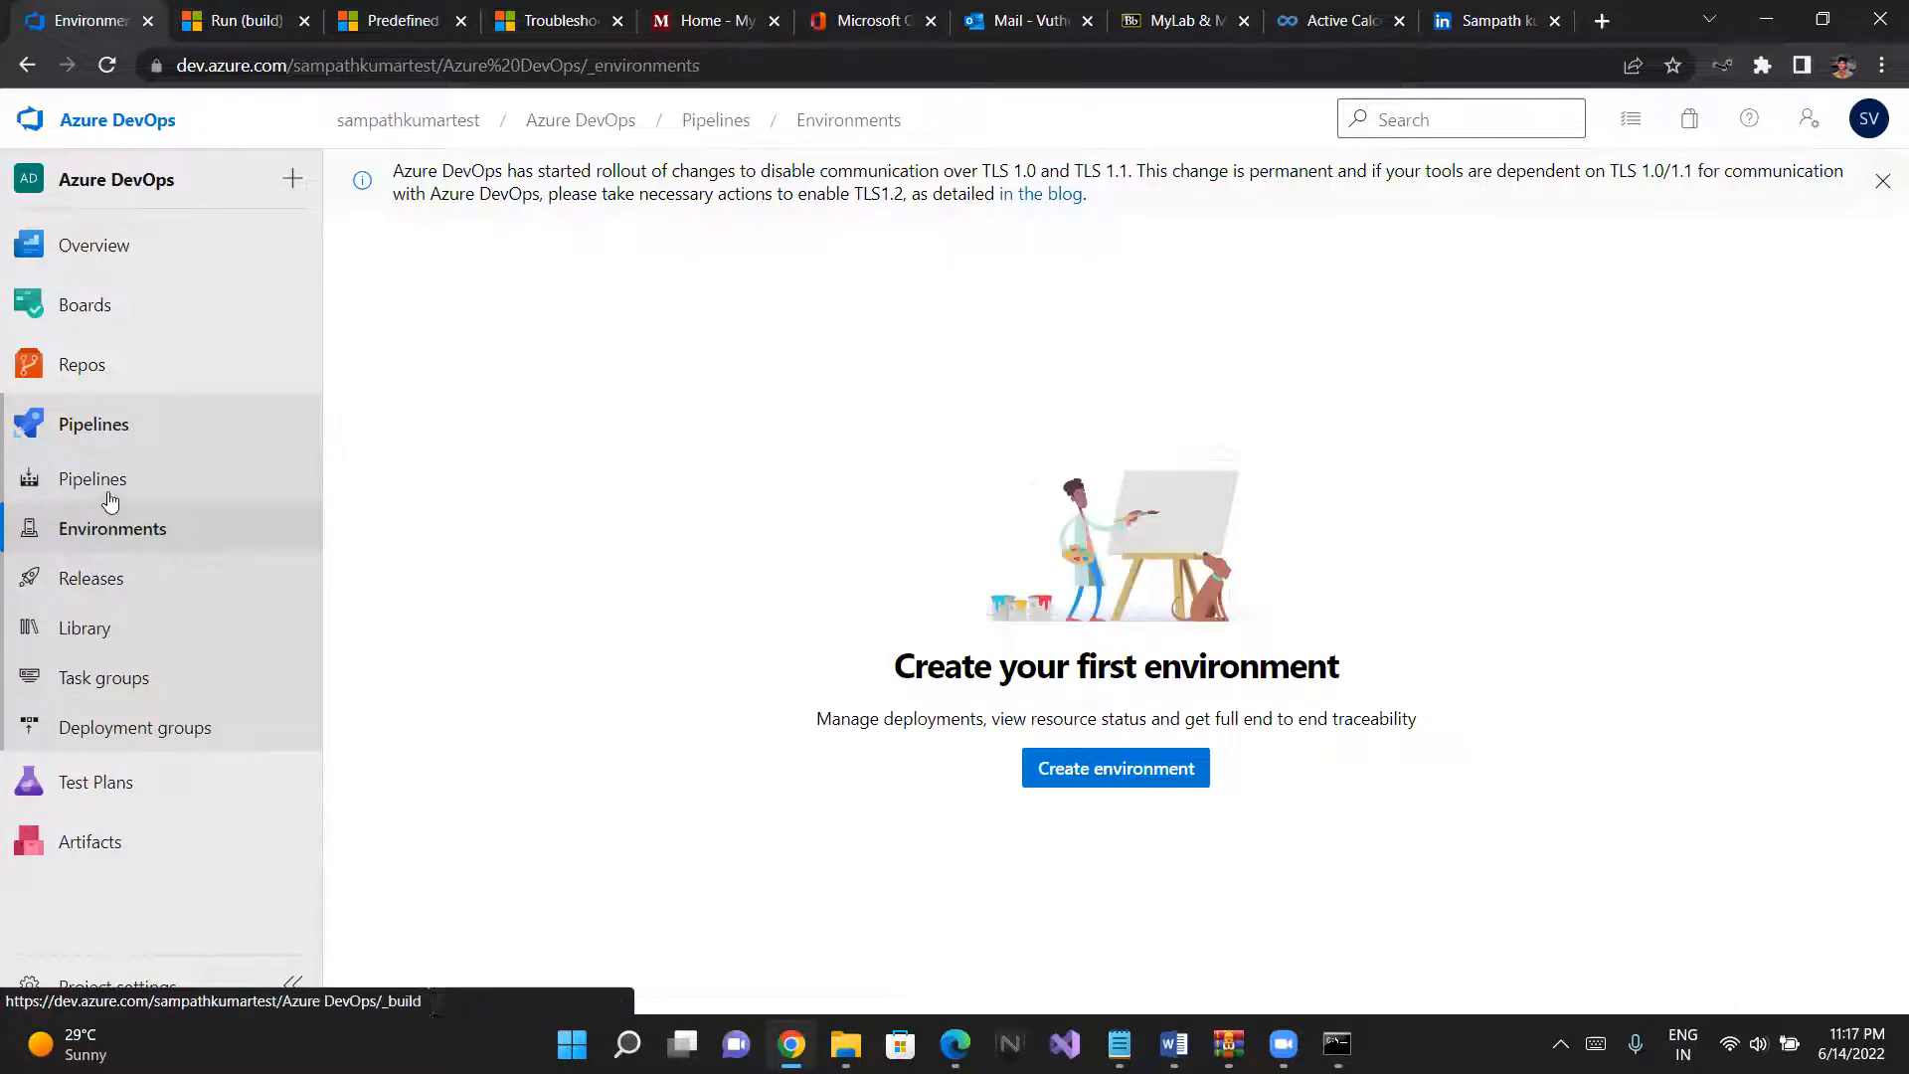
{"action": "left_click", "coordinate": [113, 492]}
{"action": "left_click", "coordinate": [110, 527]}
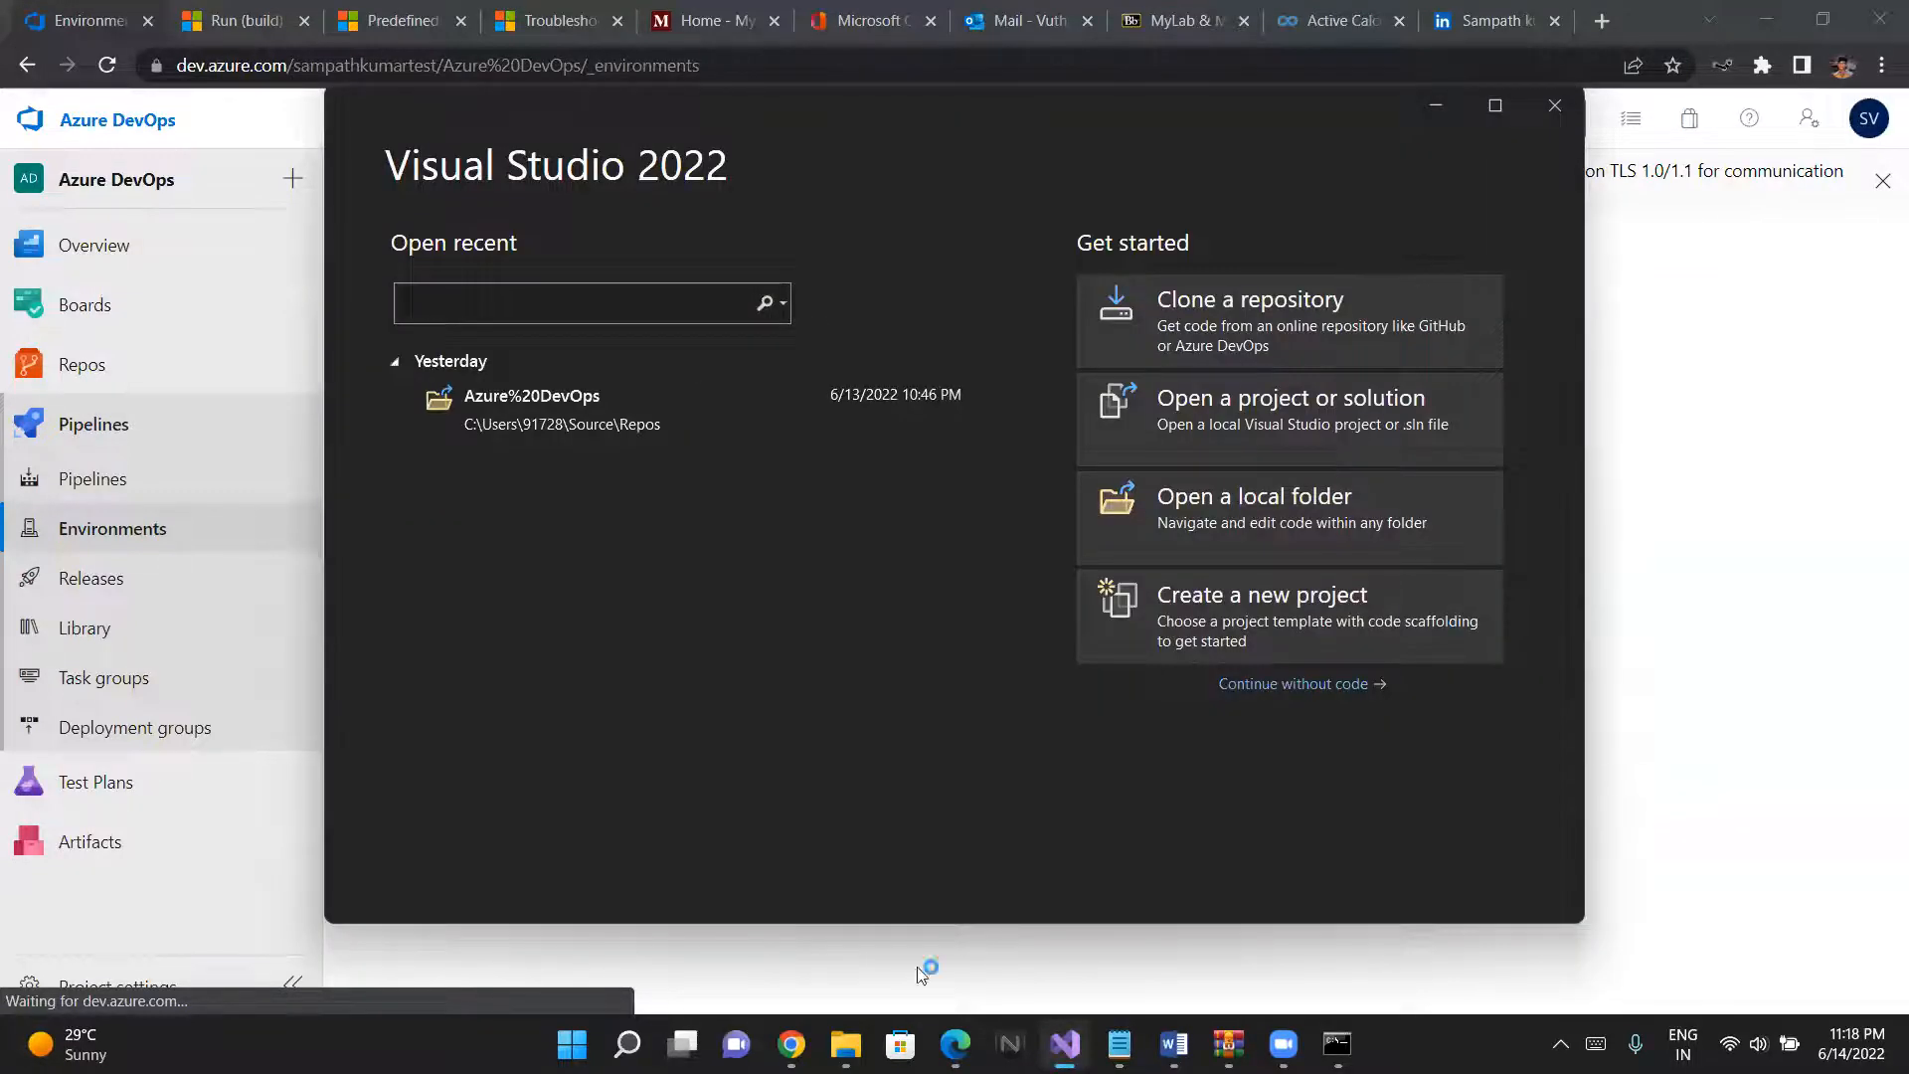
- Switch to Visual Studio 2022, open the recent Azure%20DevOps repository and start a new project
{"action": "left_click", "coordinate": [621, 422]}
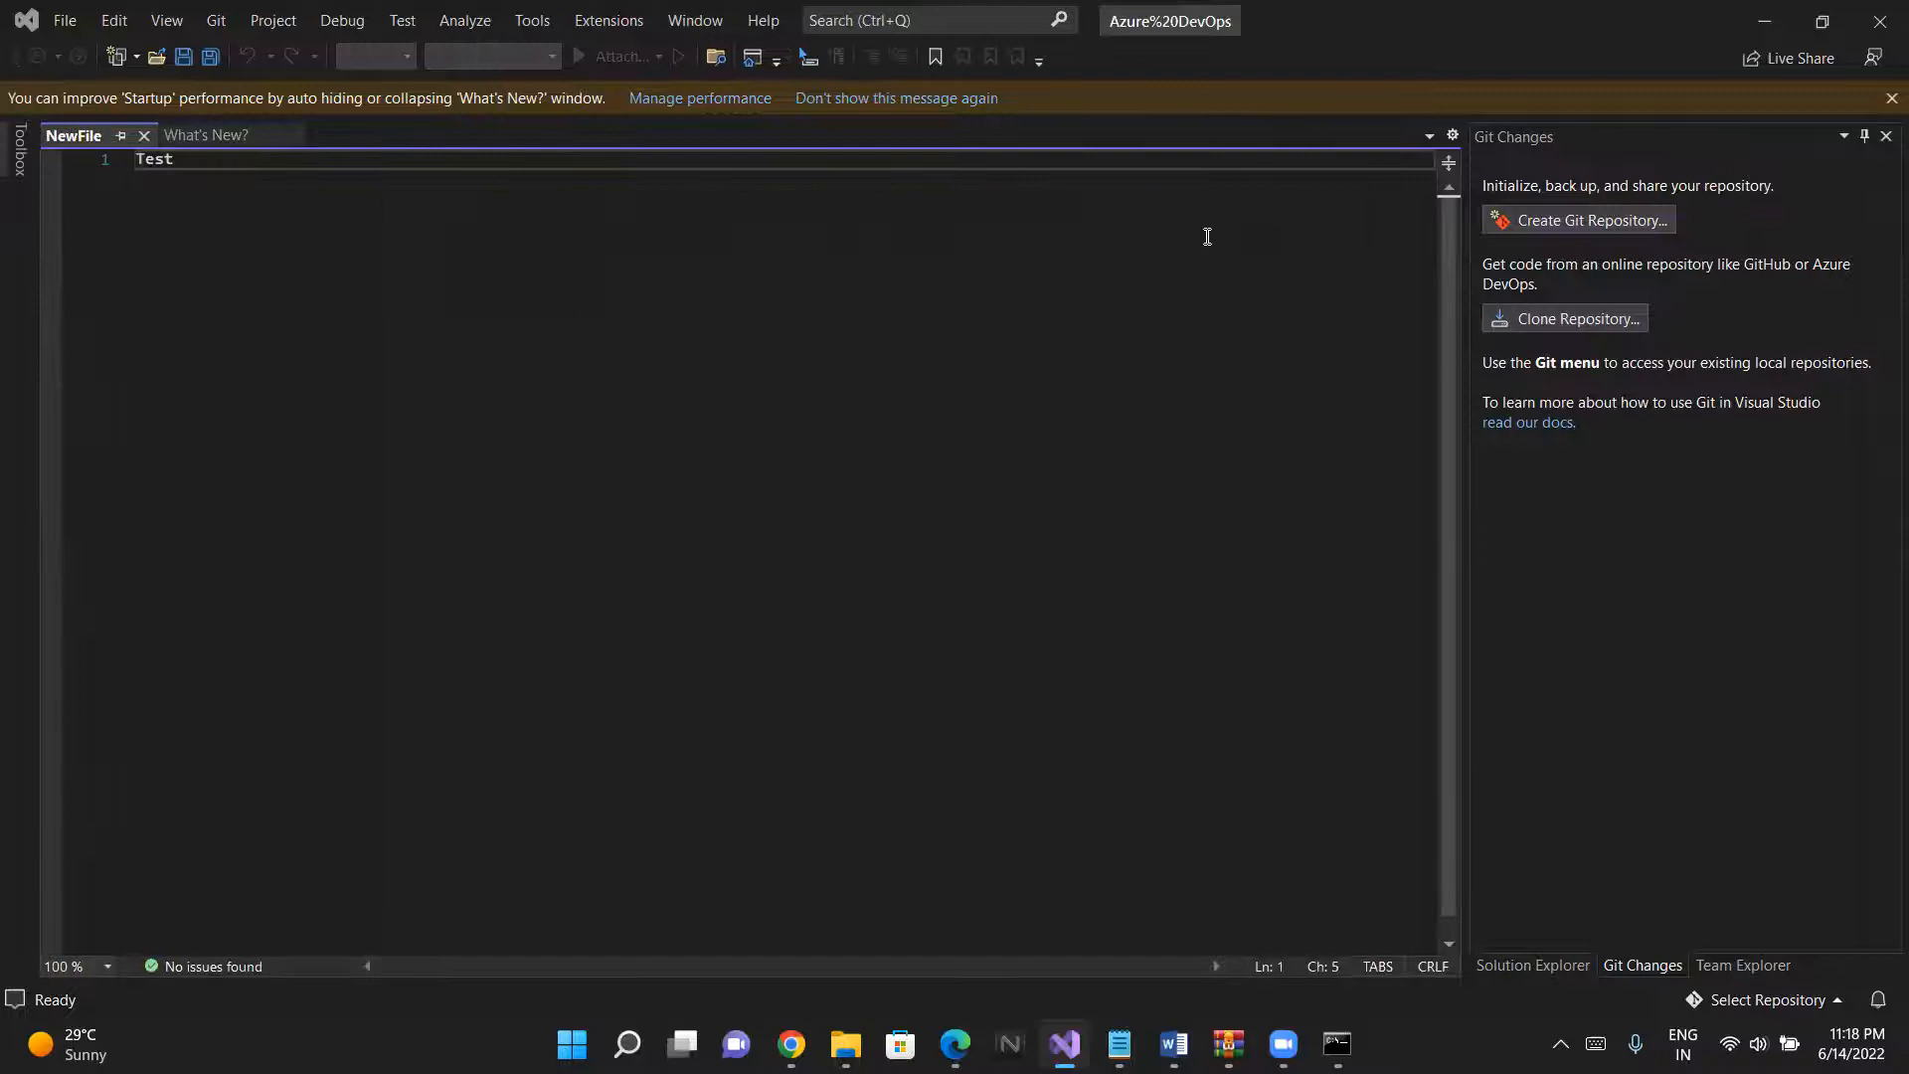
{"action": "left_click", "coordinate": [56, 26]}
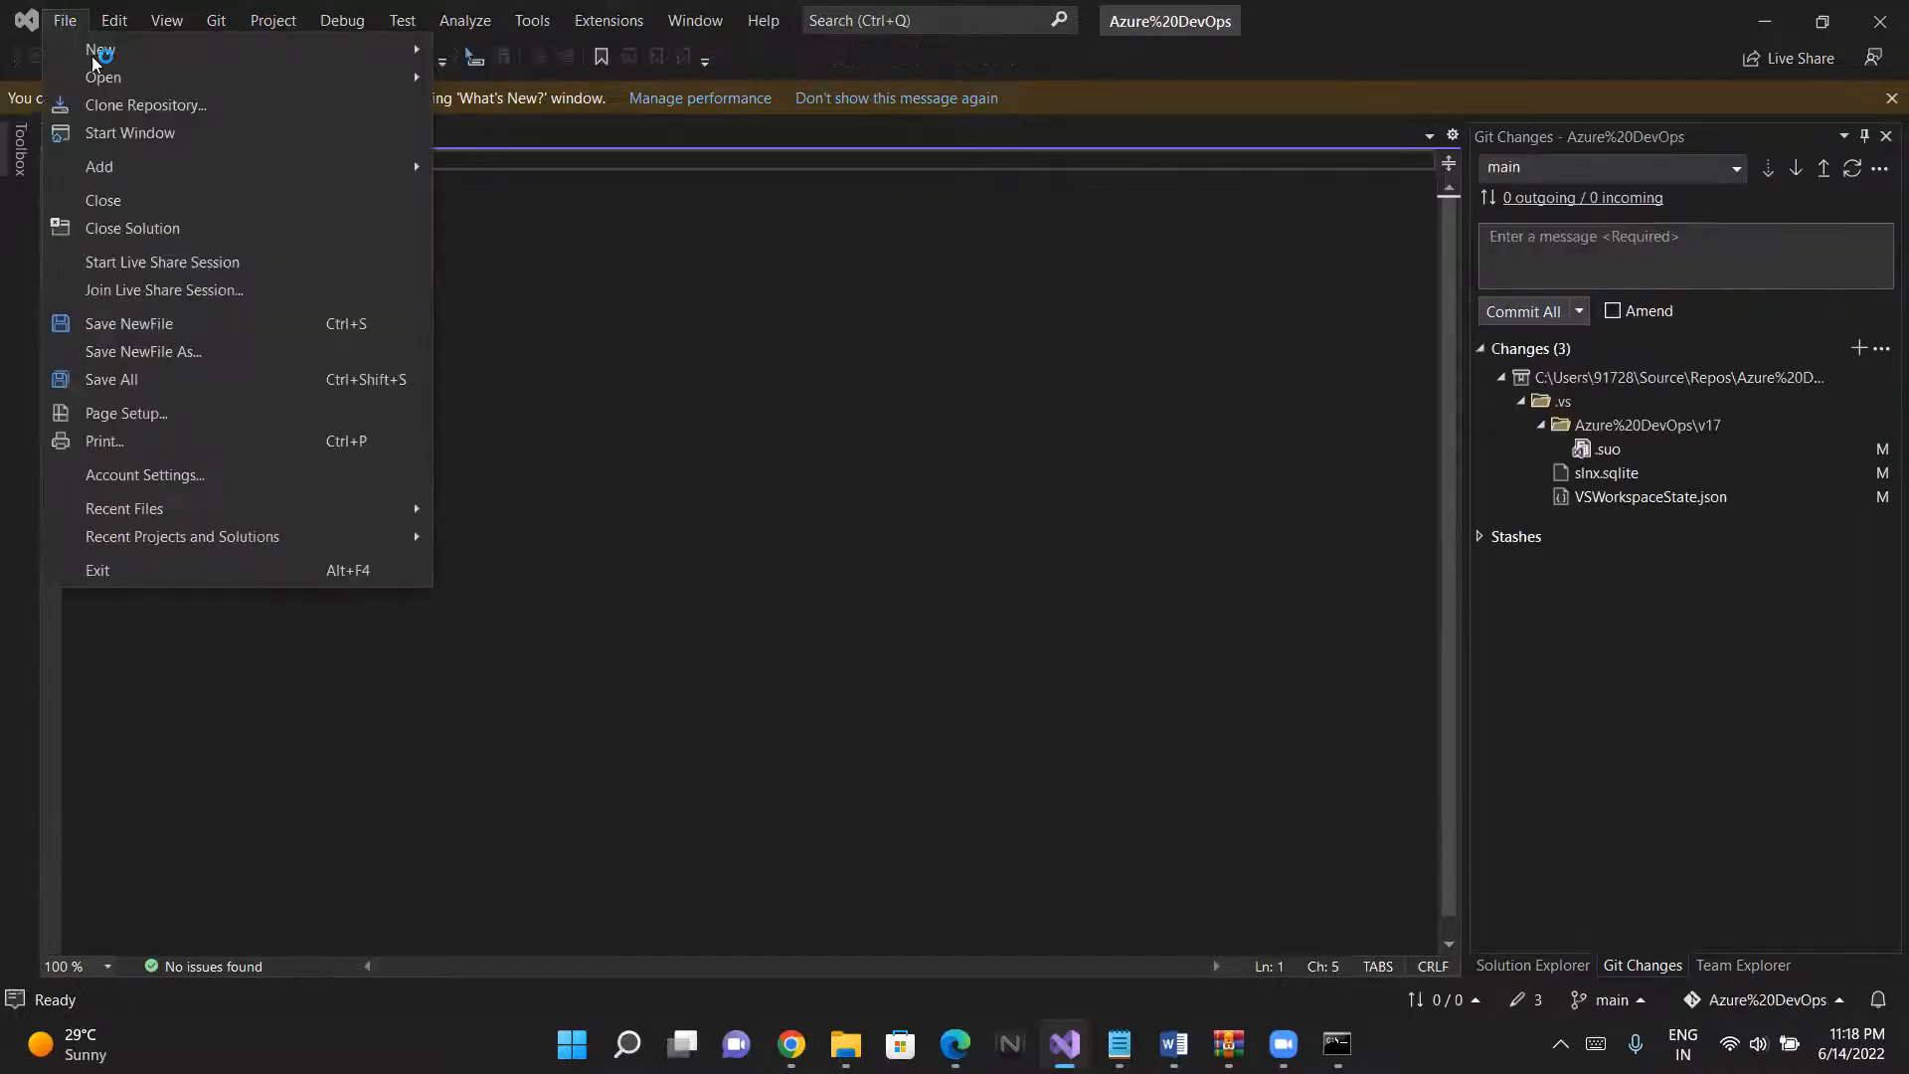
{"action": "mouse_move", "coordinate": [95, 58]}
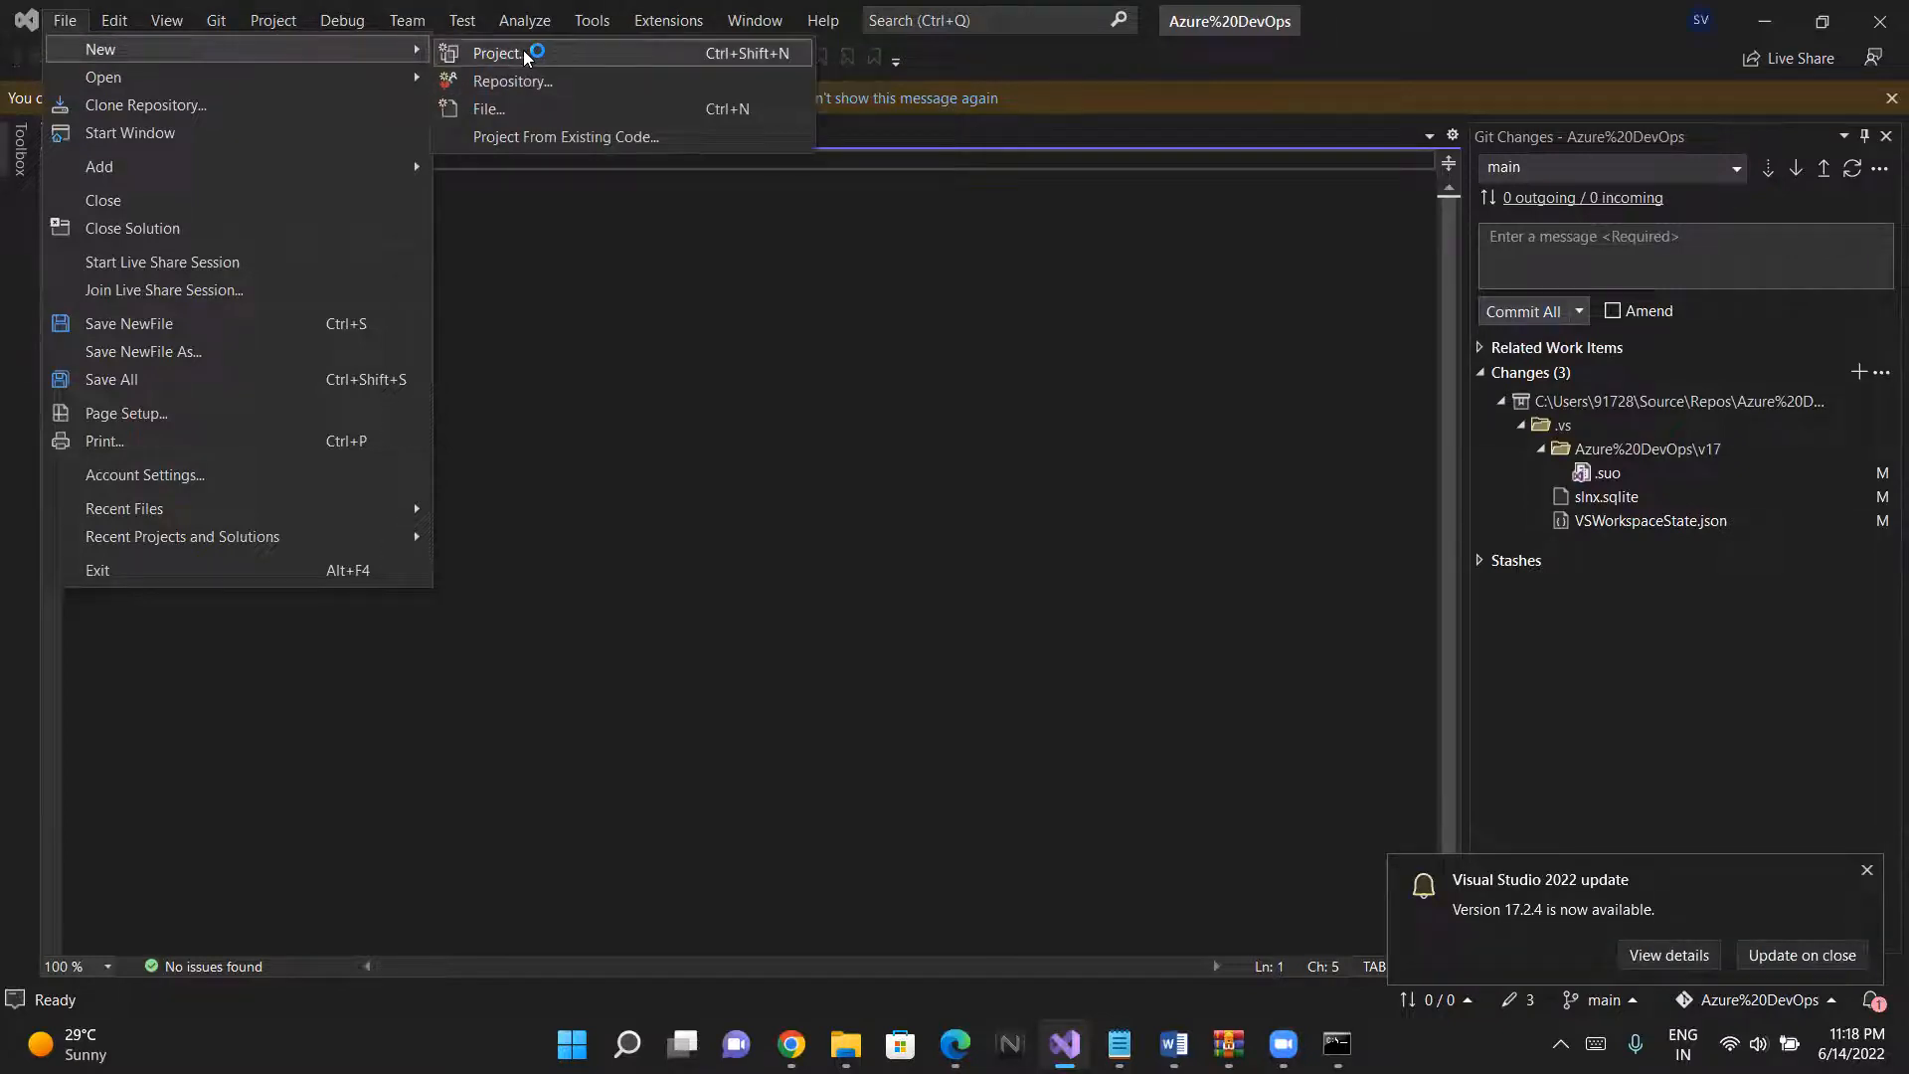
{"action": "left_click", "coordinate": [527, 55]}
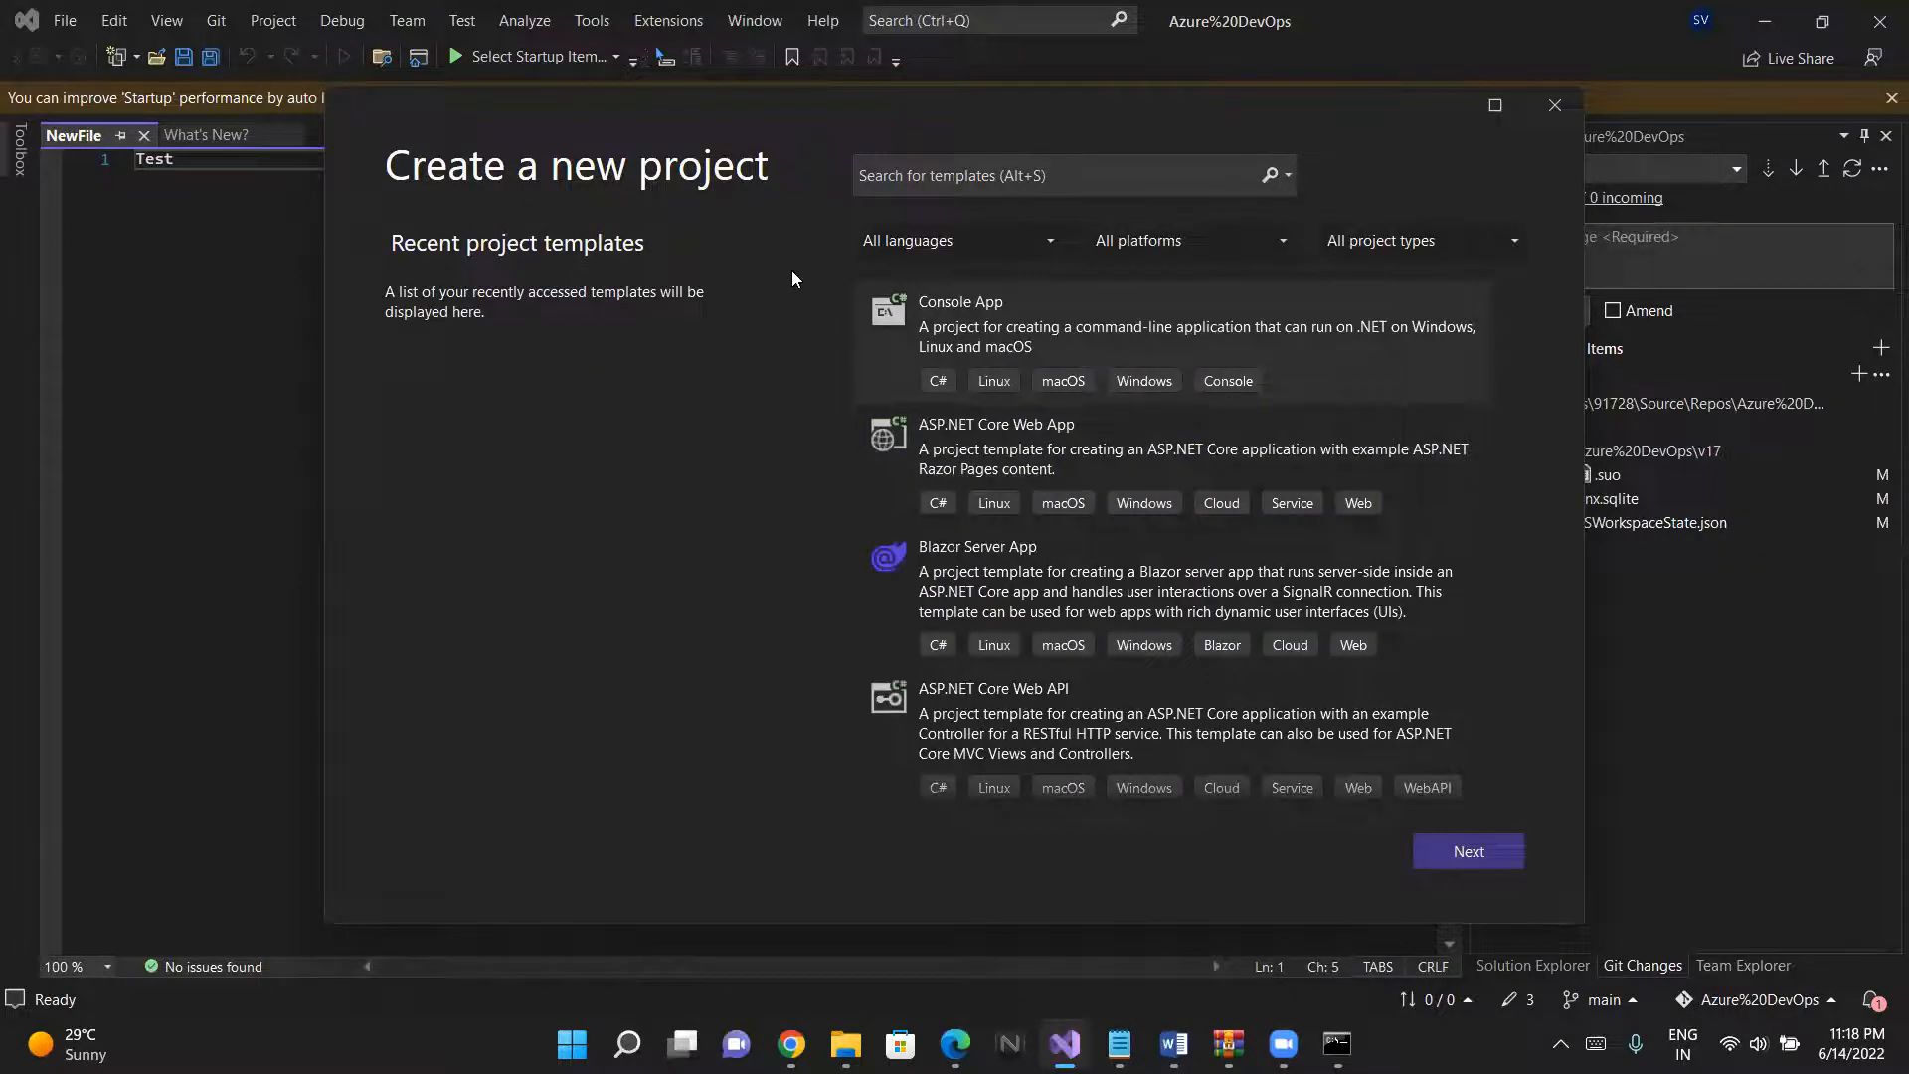
- Search the project templates for core and choose the C# ASP.NET Core Web App template
{"action": "left_click", "coordinate": [956, 437]}
{"action": "left_click", "coordinate": [887, 553]}
{"action": "scroll", "coordinate": [887, 553], "scroll_direction": "down", "scroll_amount": 1}
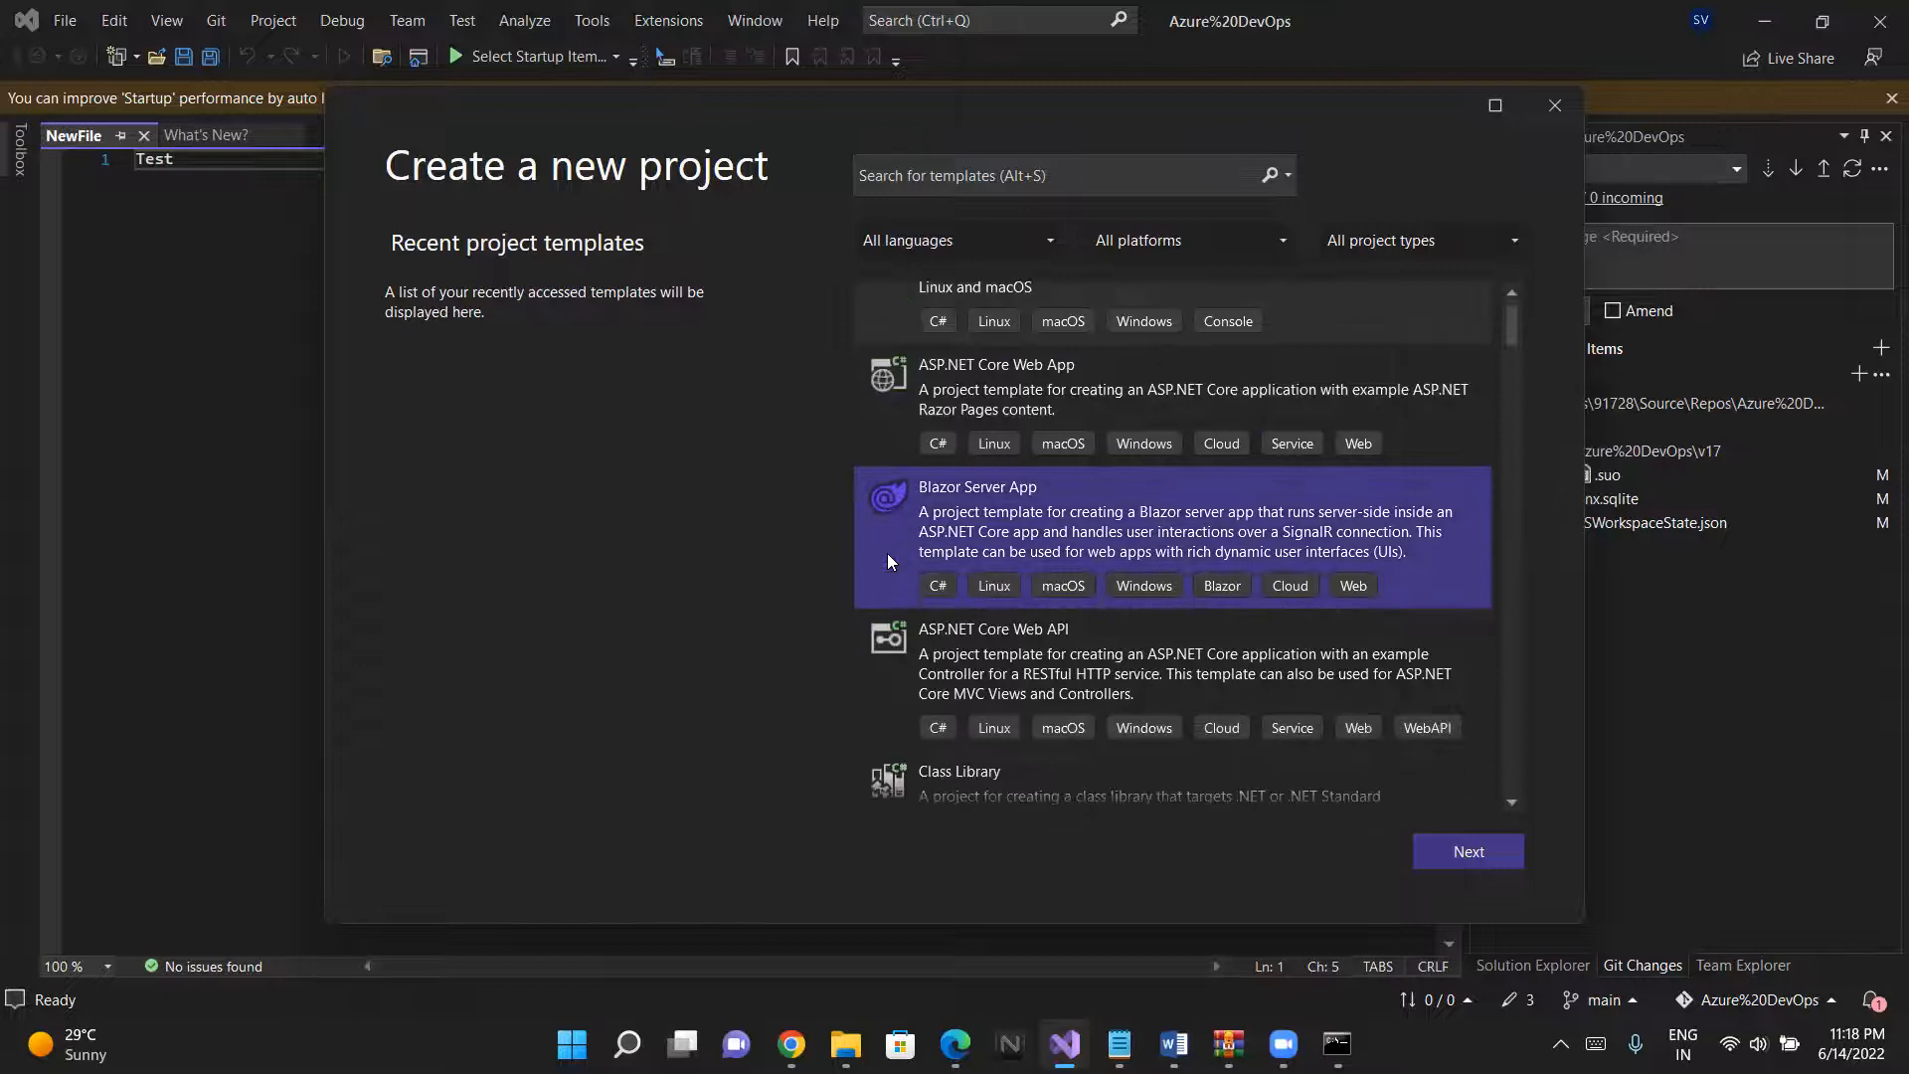
{"action": "left_click", "coordinate": [975, 185]}
{"action": "type", "text": "di"}
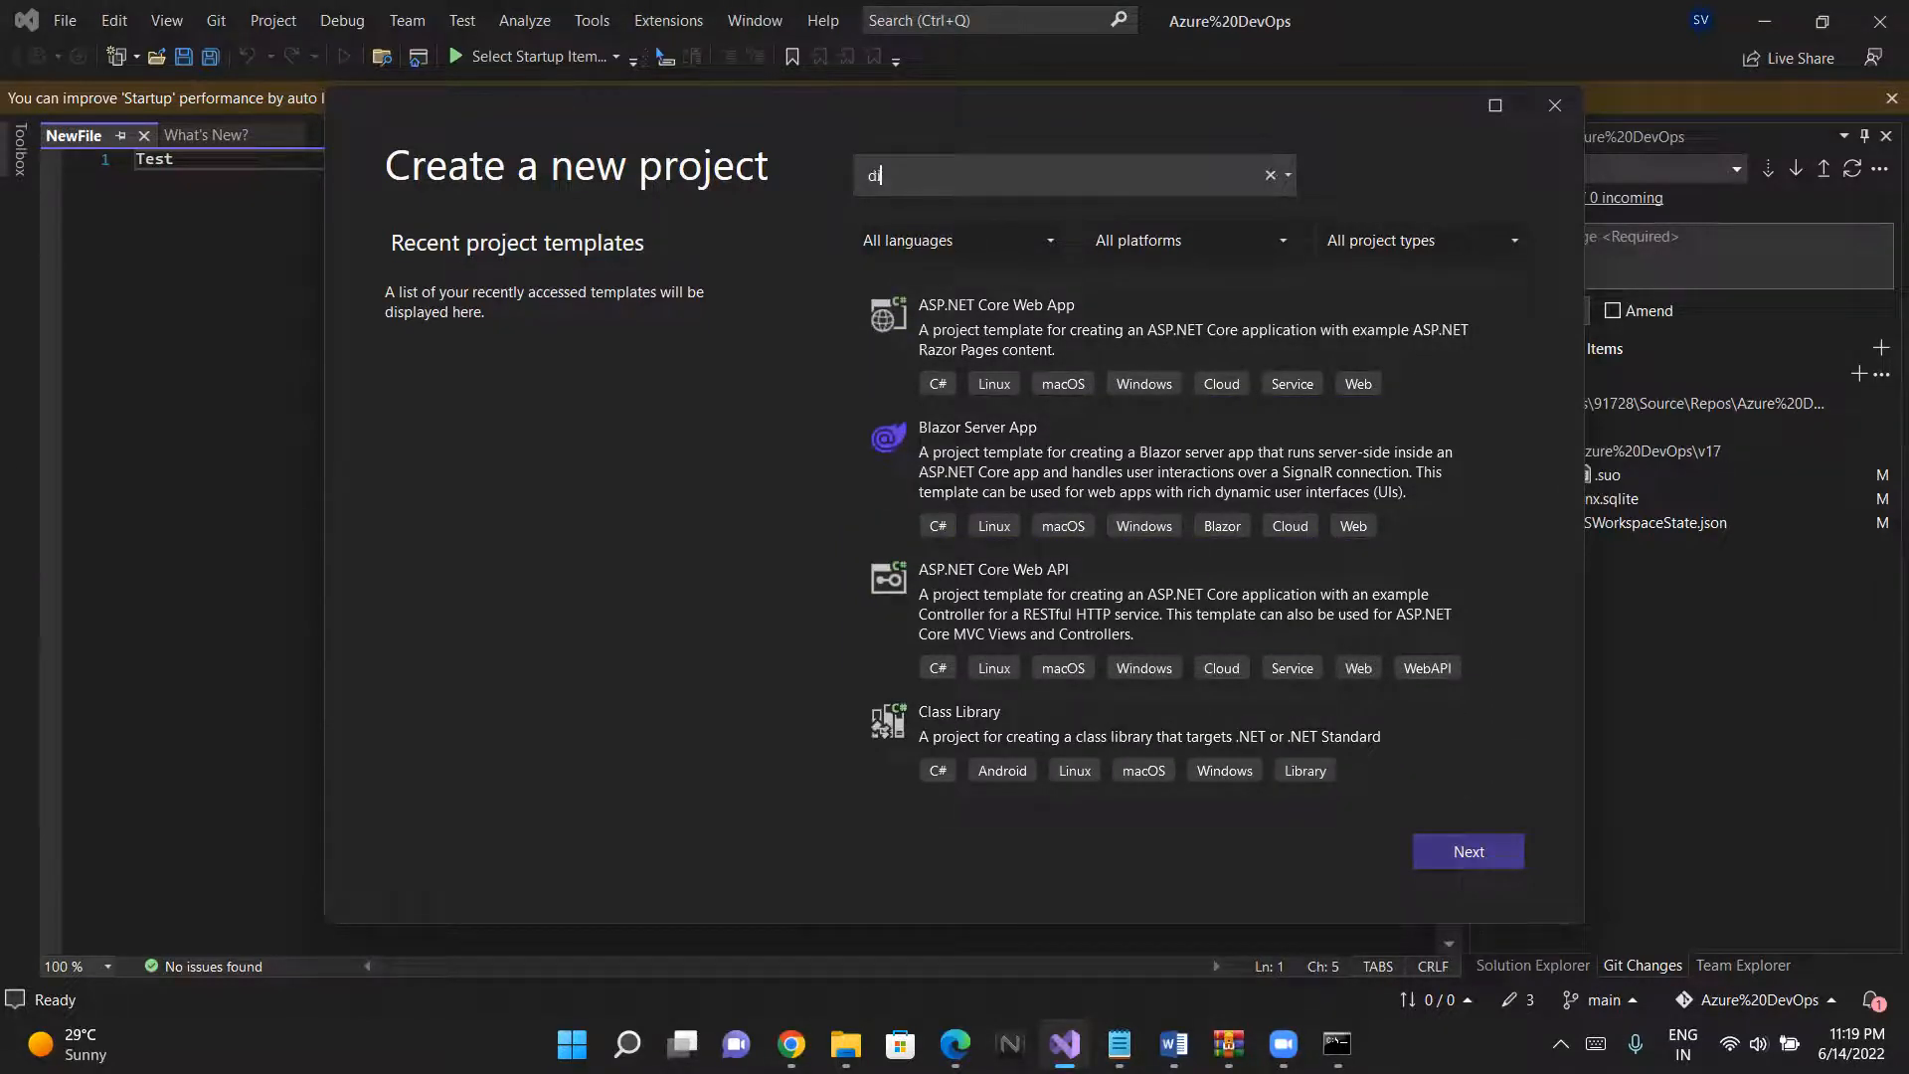
{"action": "key", "text": "BackSpace"}
{"action": "type", "text": "ot"}
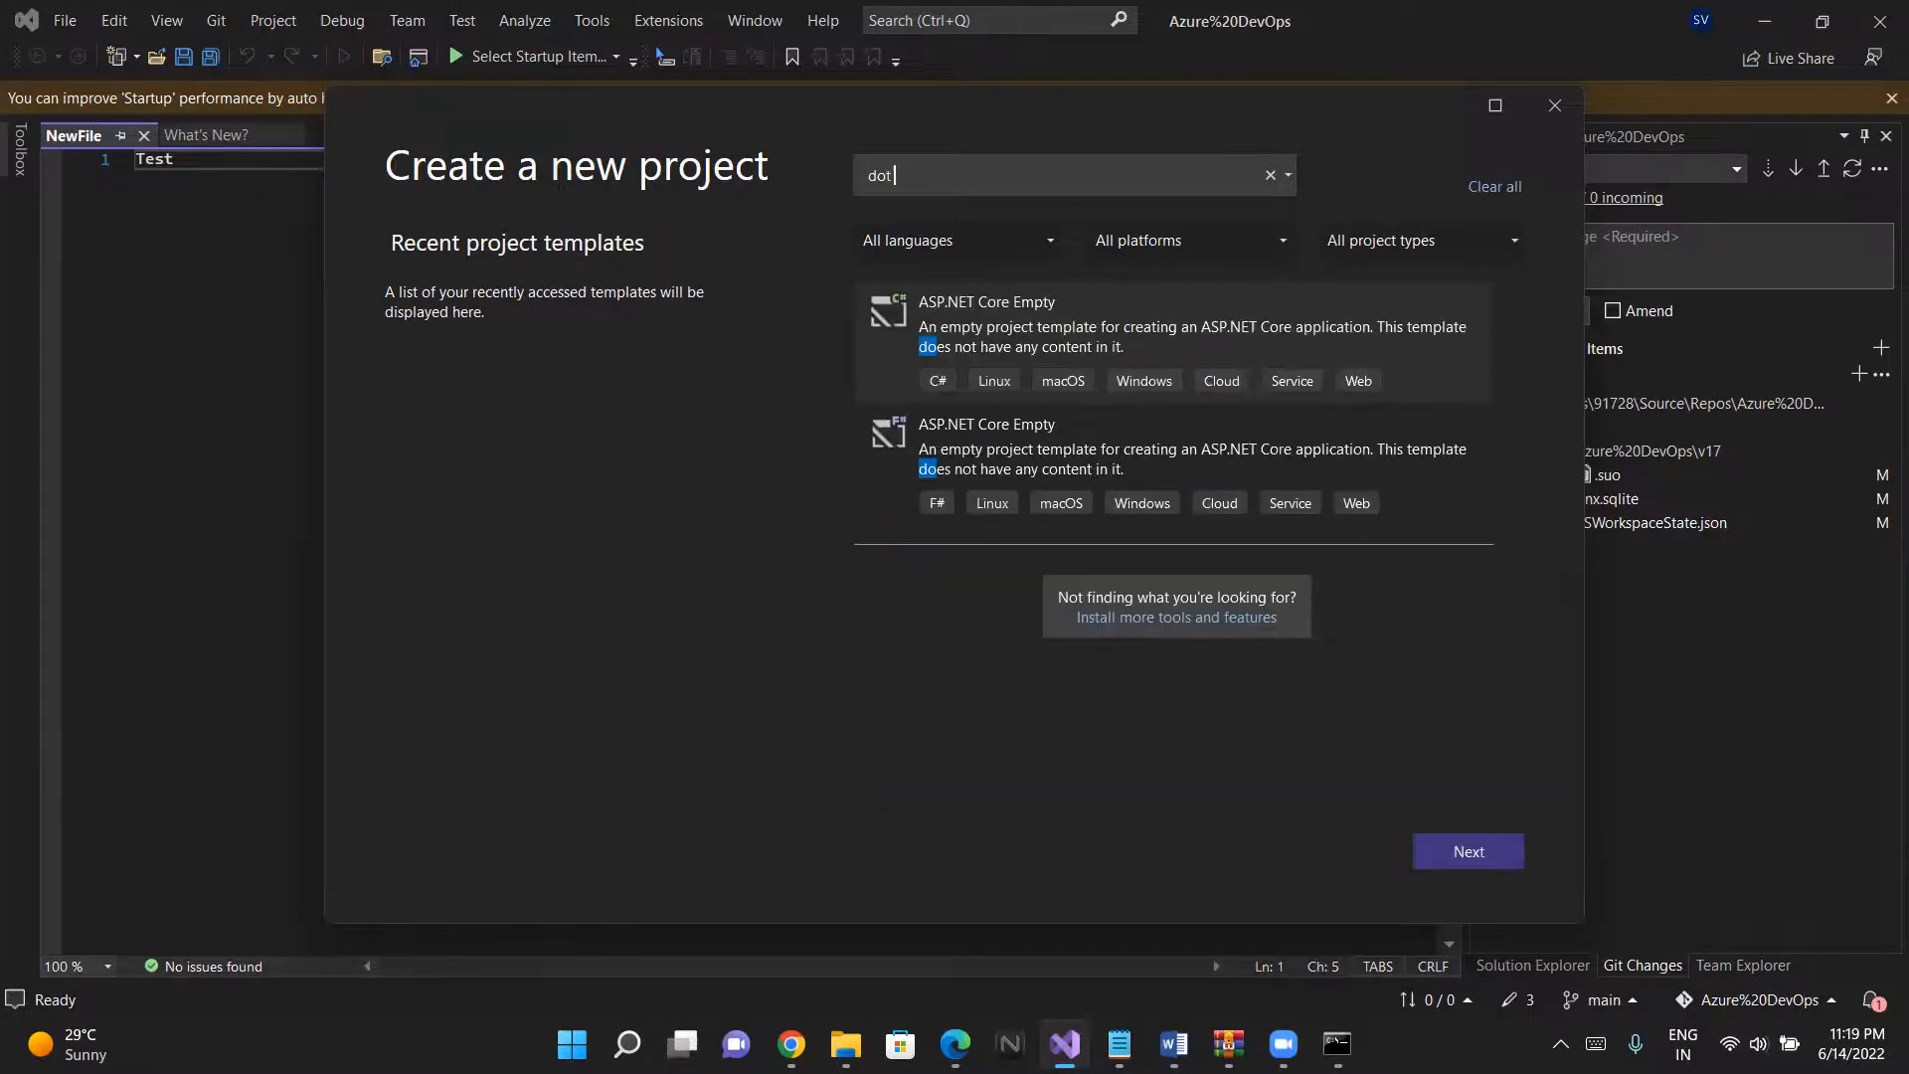
{"action": "key", "text": "BackSpace"}
{"action": "key", "text": "BackSpace"}
{"action": "key", "text": "BackSpace"}
{"action": "type", "text": "core"}
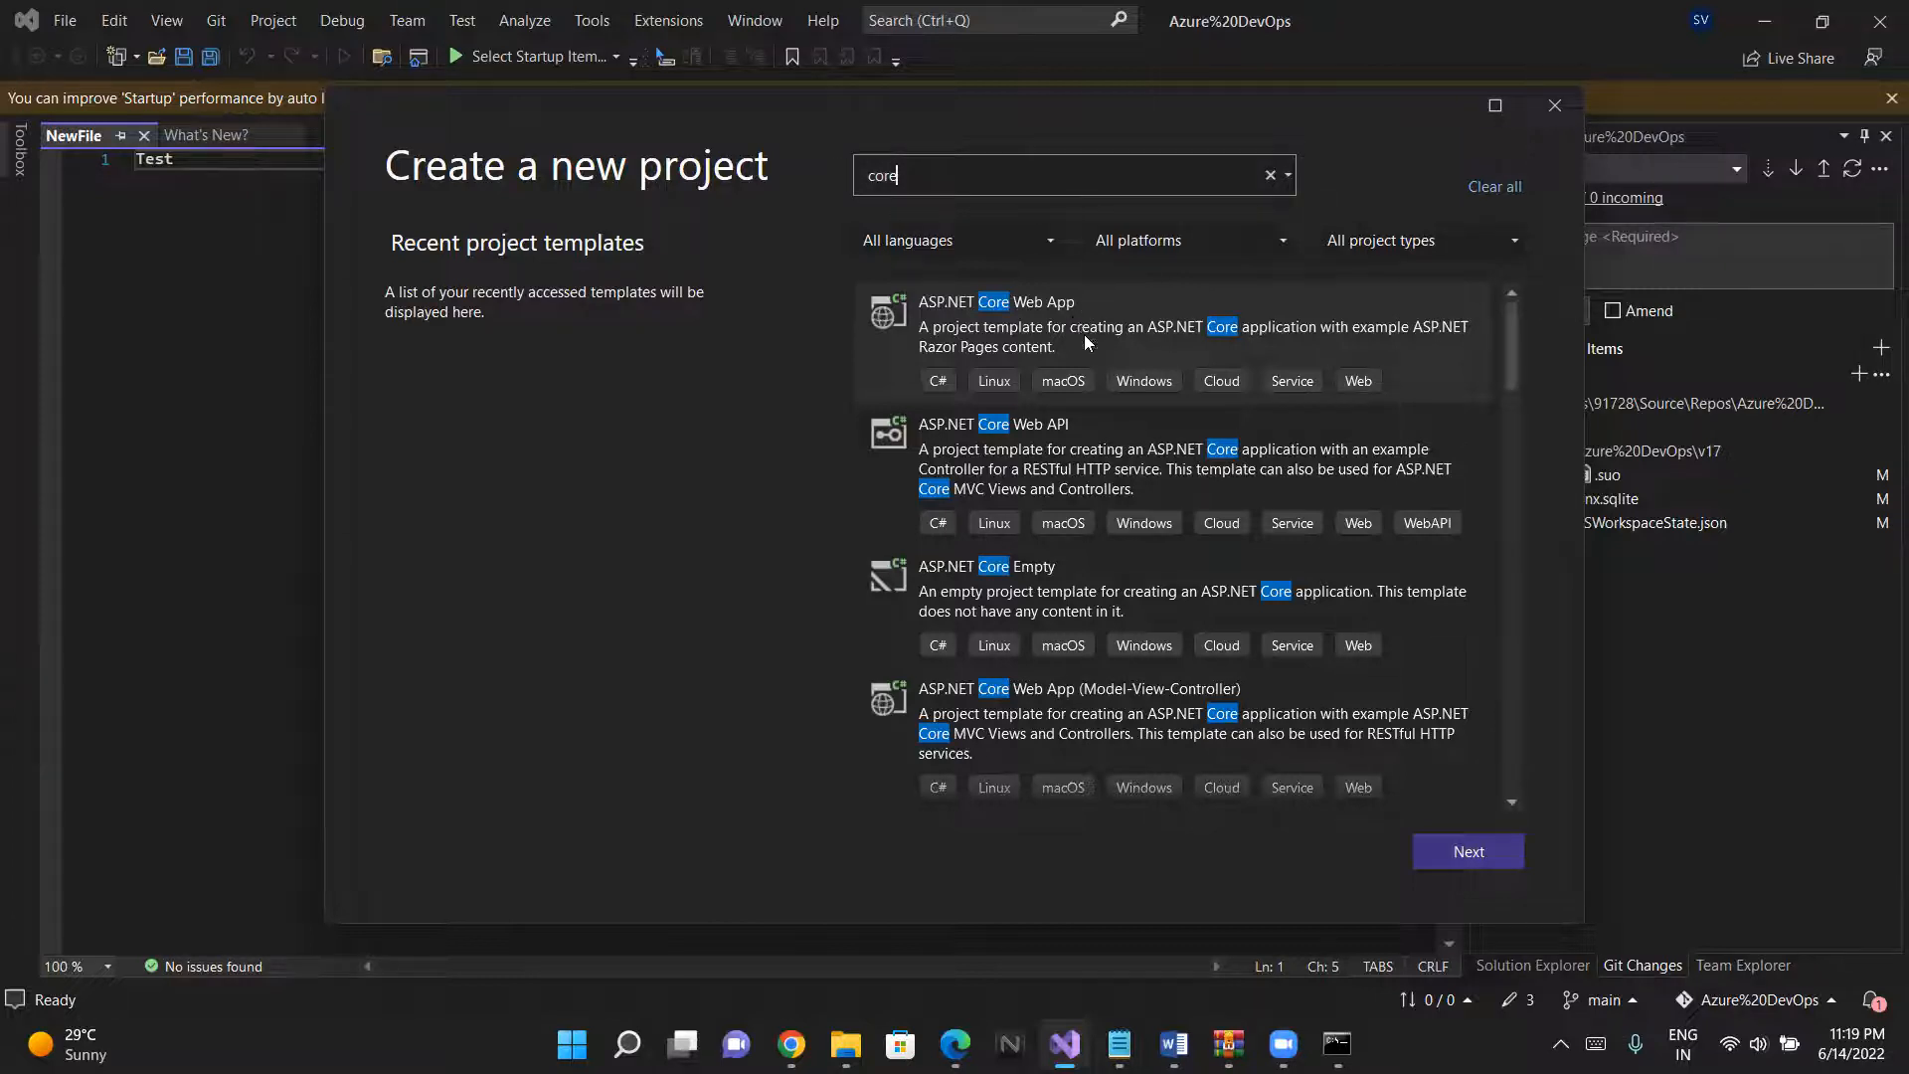
{"action": "left_click", "coordinate": [973, 291]}
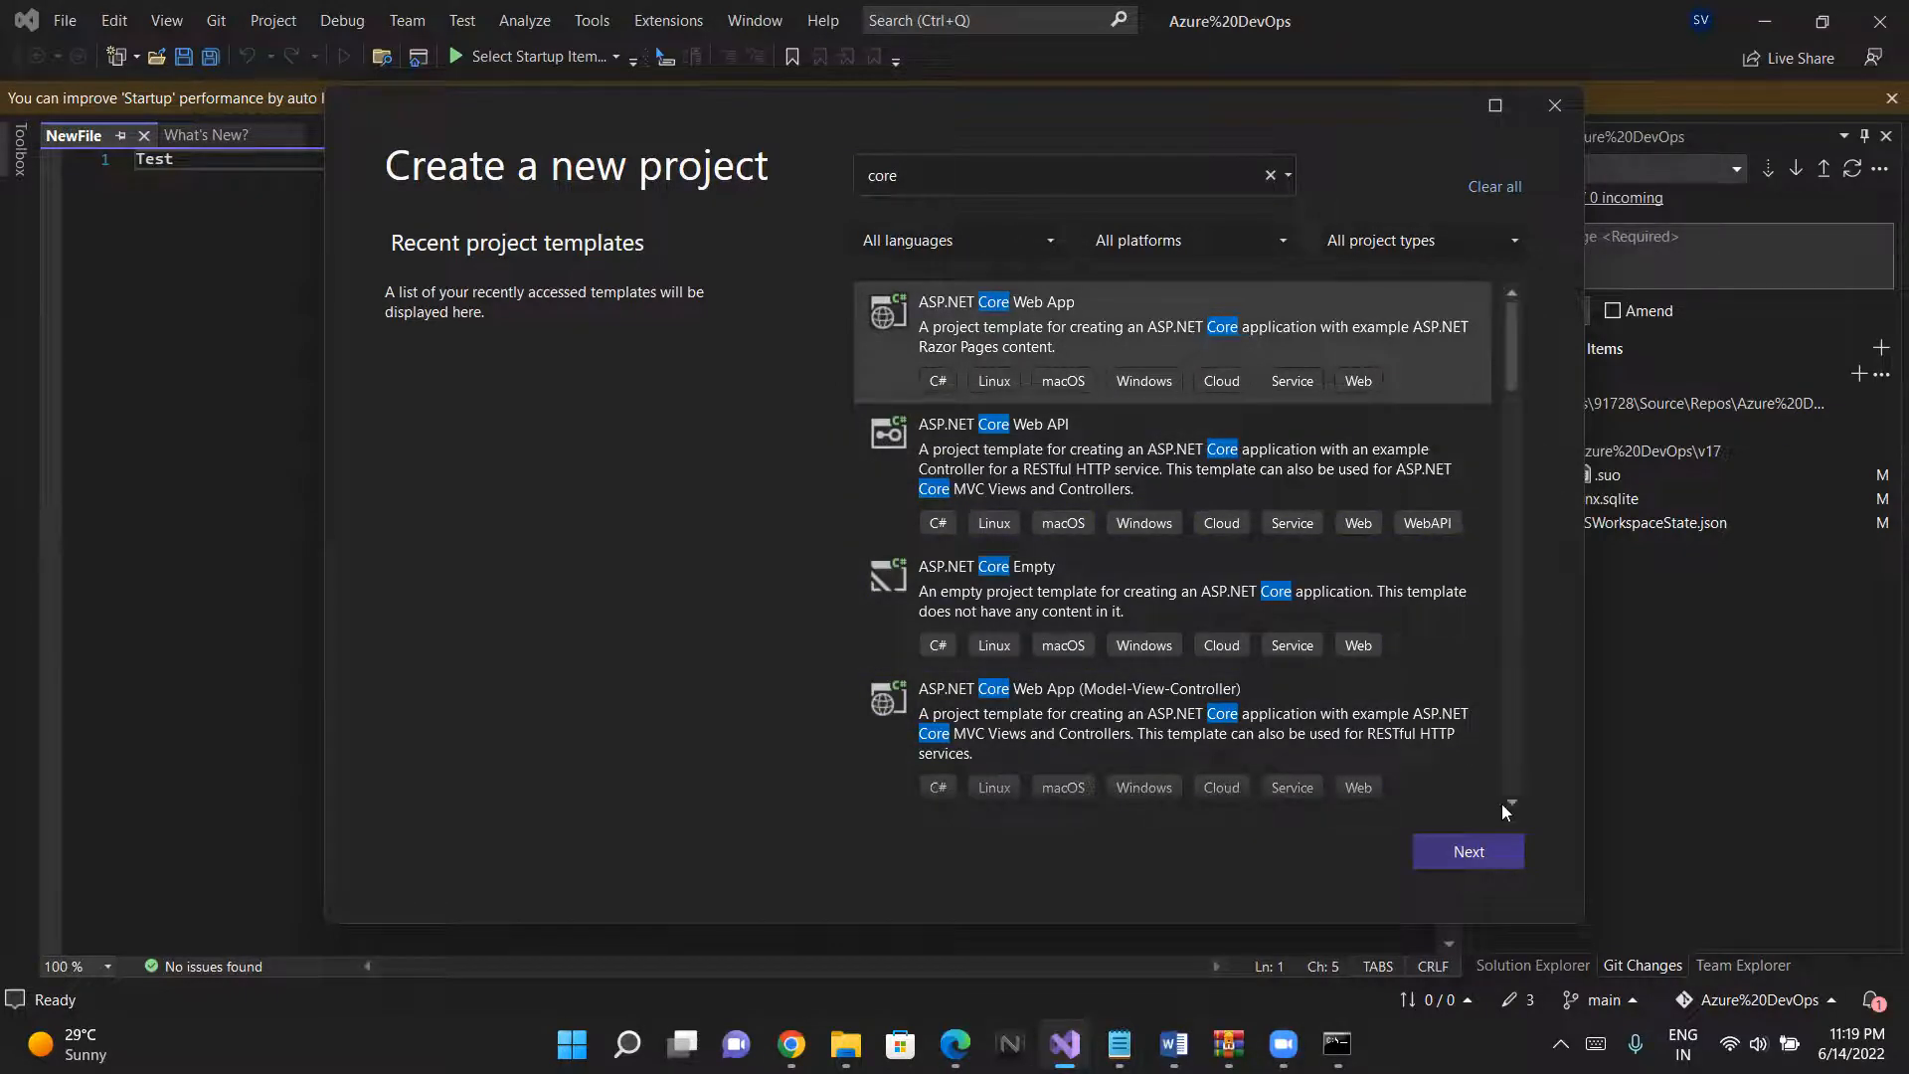
{"action": "left_click", "coordinate": [1478, 847]}
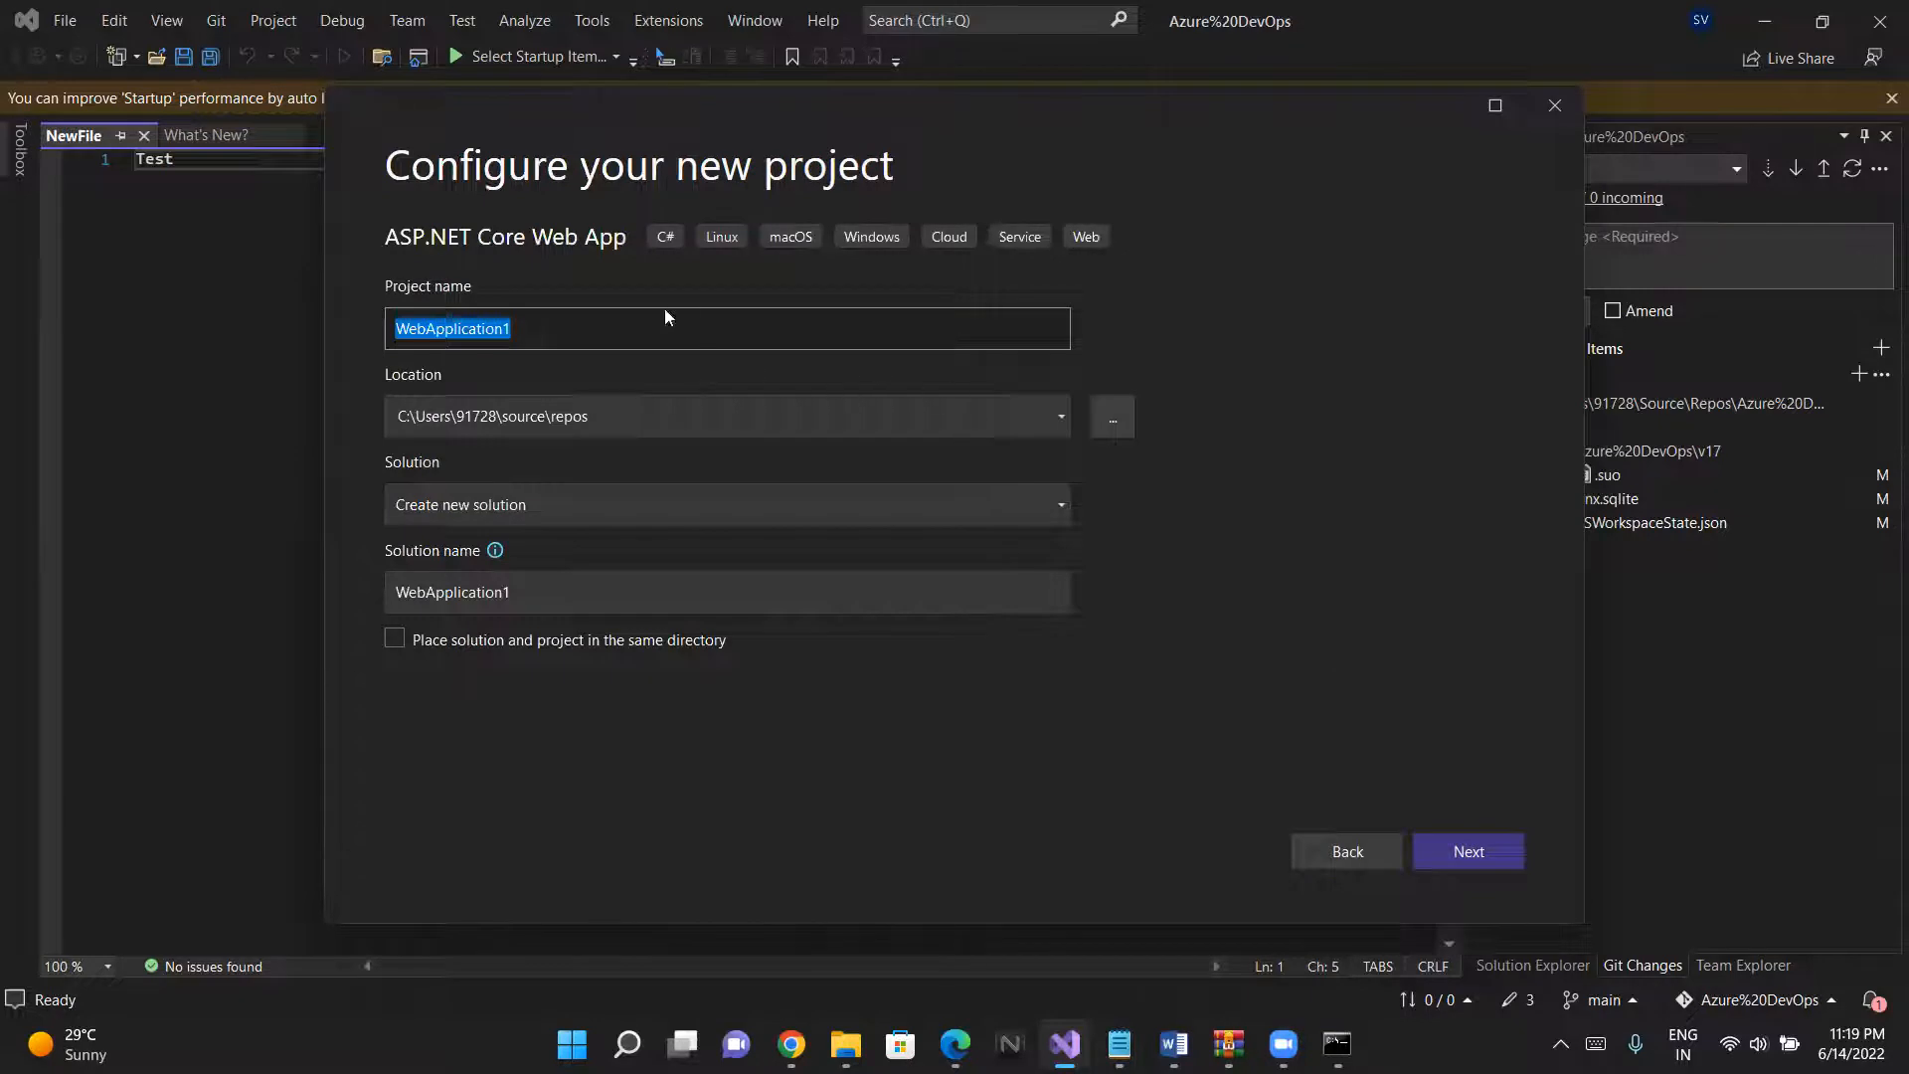
- Create the project as WebApplication1 in a new solution and dismiss the Microsoft sign-in dialog
{"action": "left_click", "coordinate": [589, 329]}
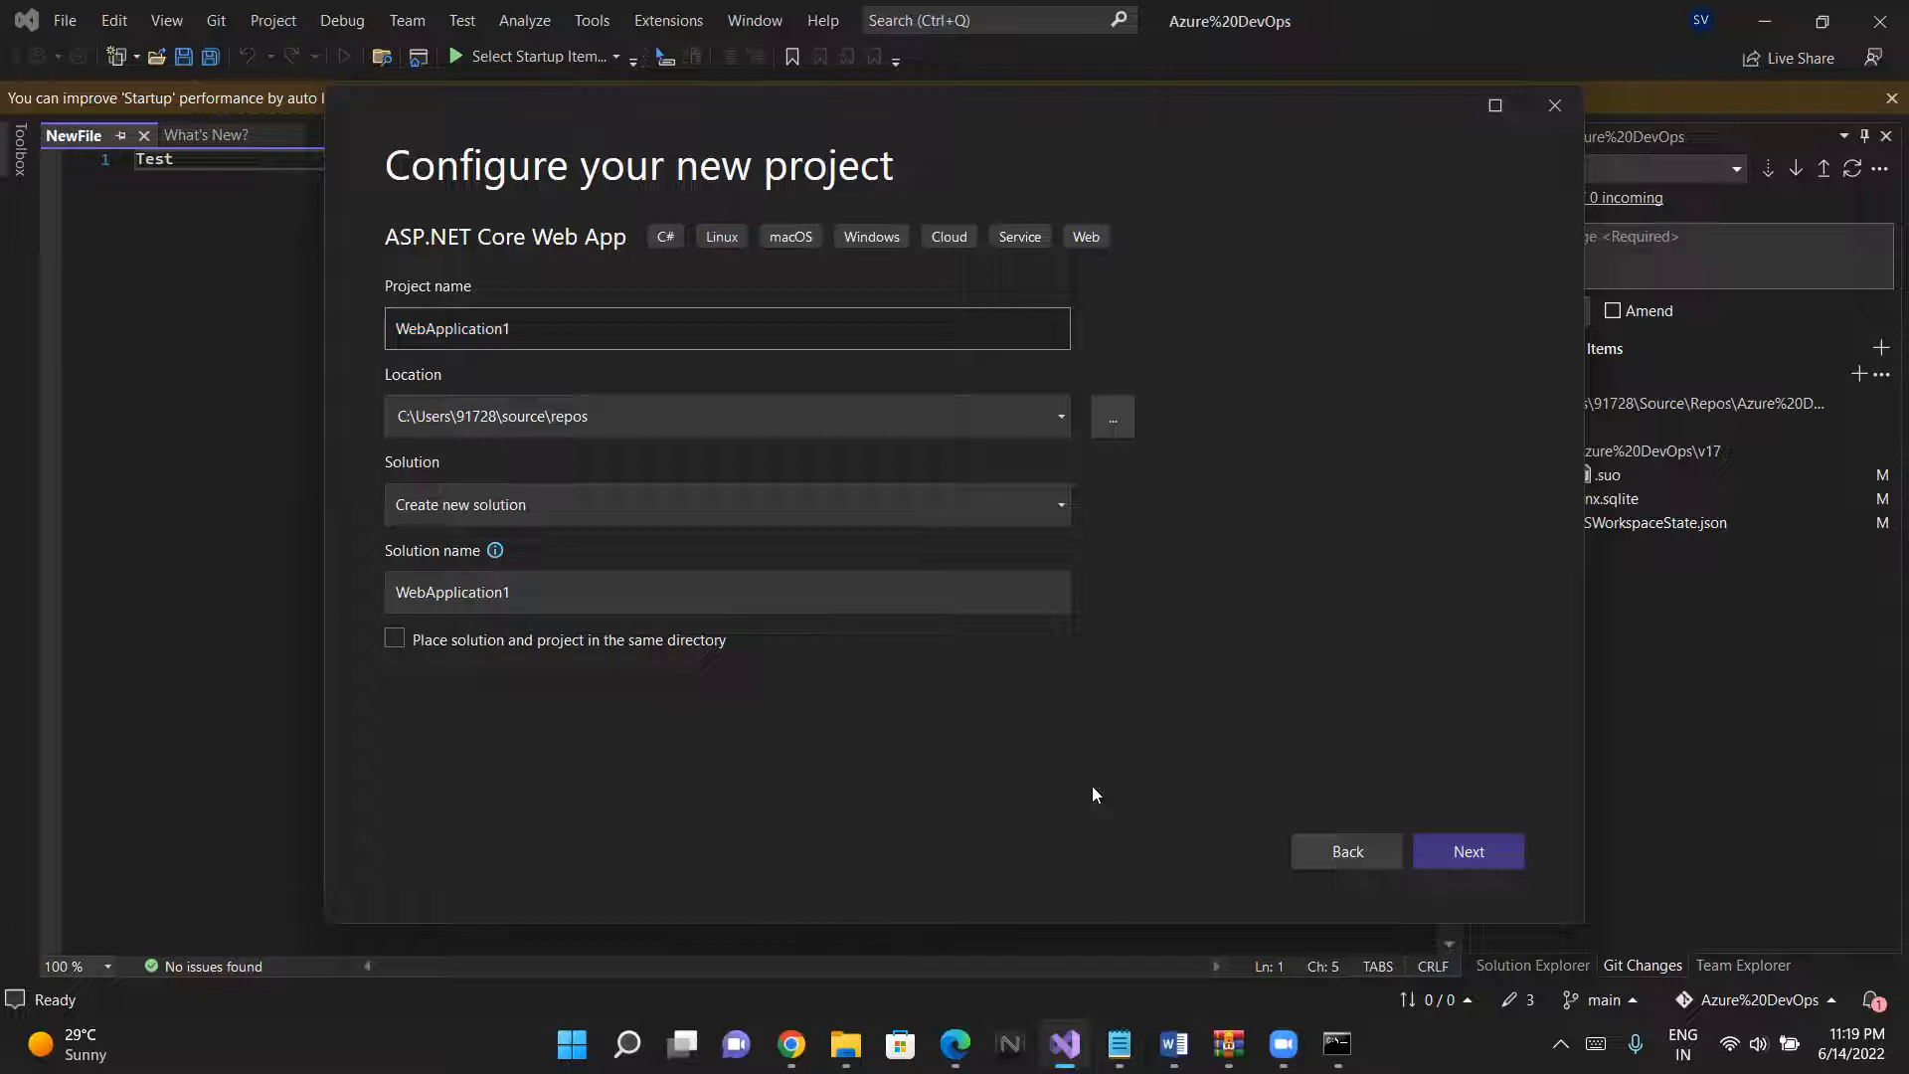
{"action": "left_click", "coordinate": [1474, 845]}
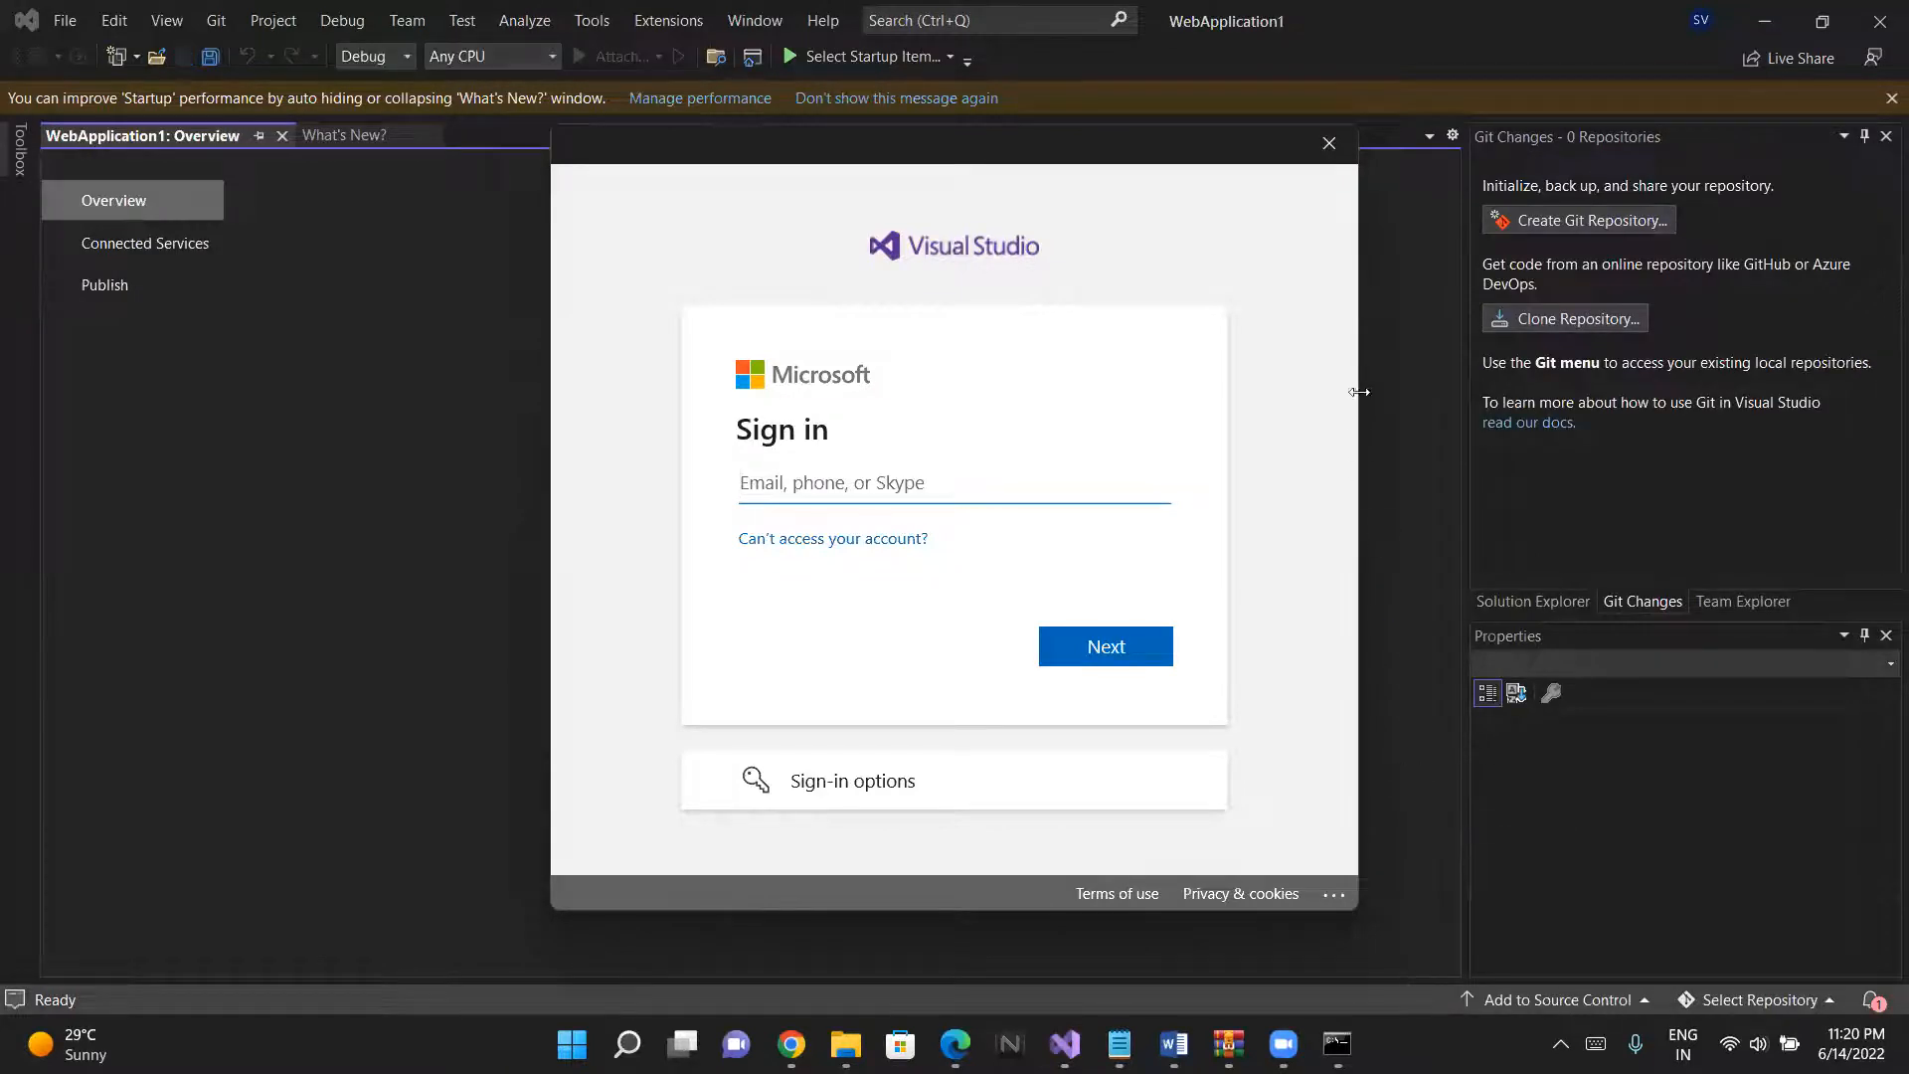
{"action": "left_click", "coordinate": [1333, 146]}
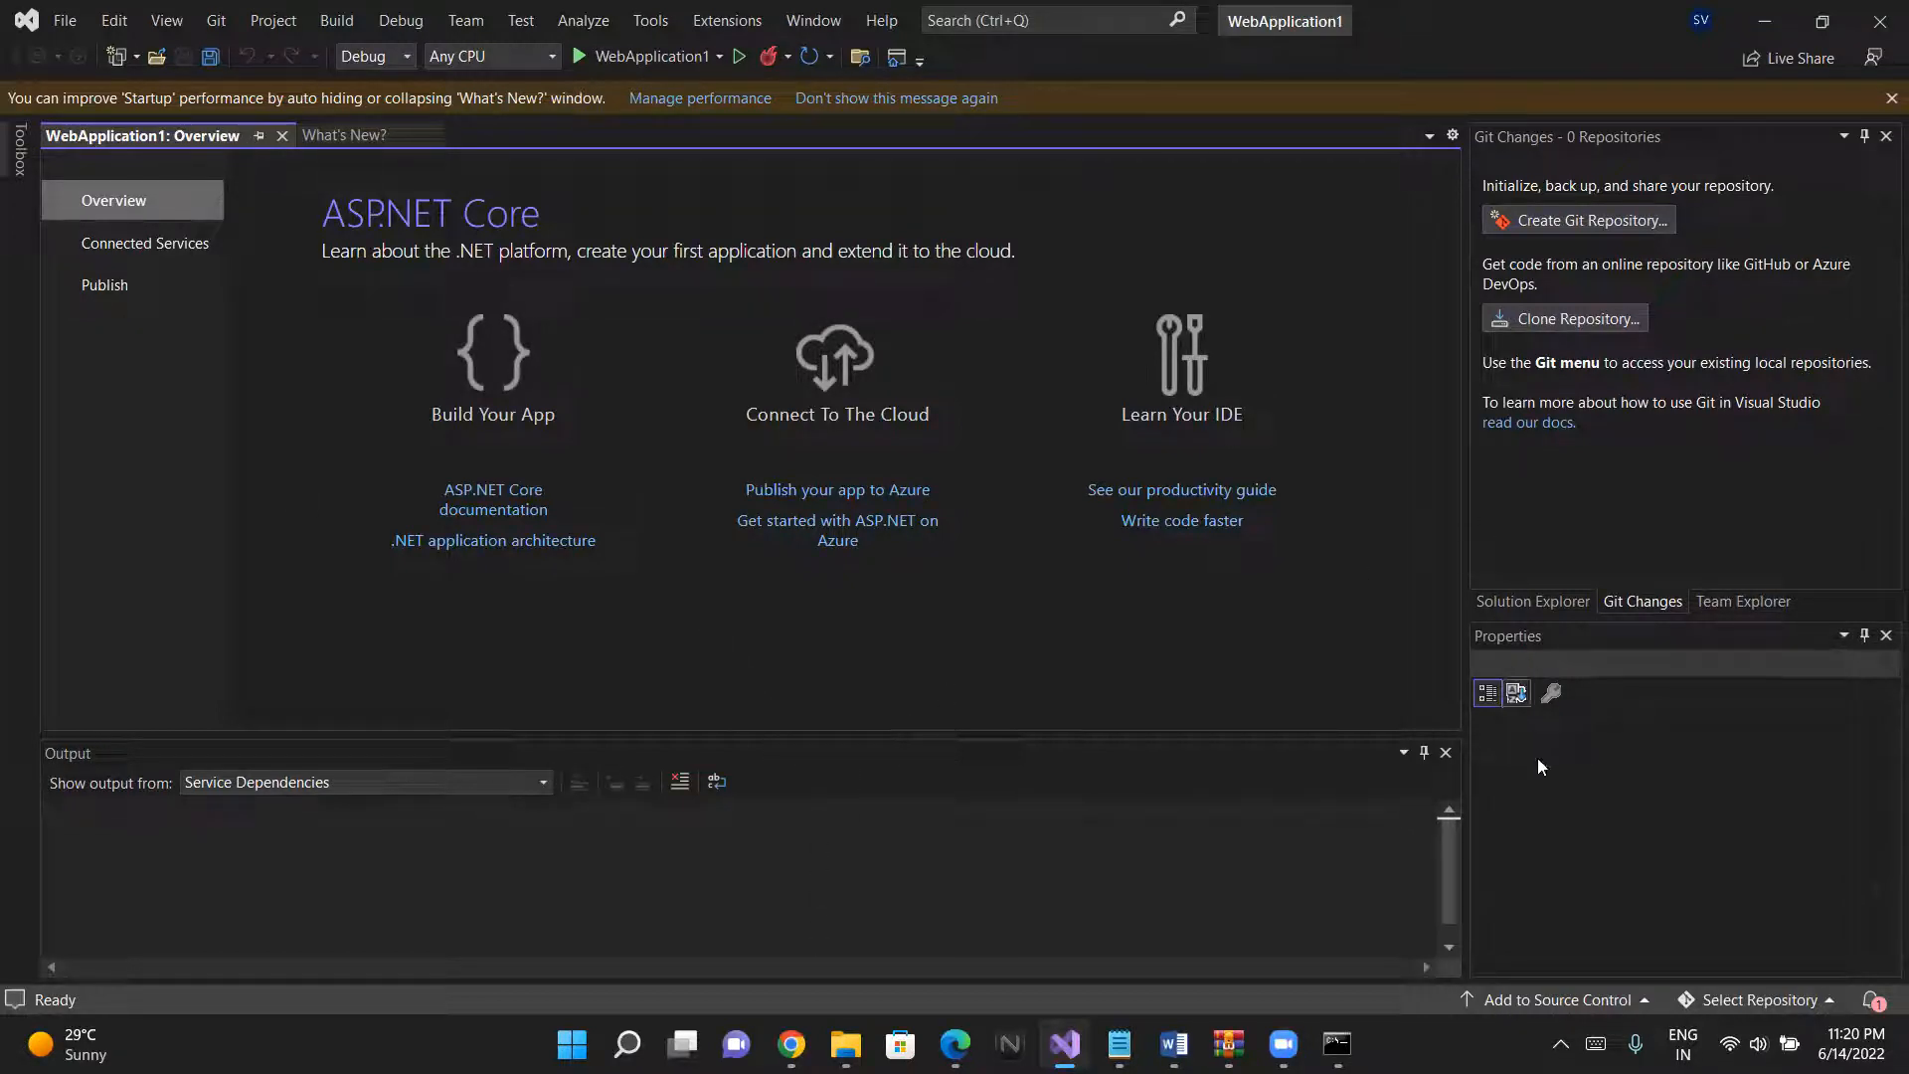
- Show WebApplication1's solution files, expand the Pages folder and open Index.cshtml
{"action": "left_click", "coordinate": [1549, 603]}
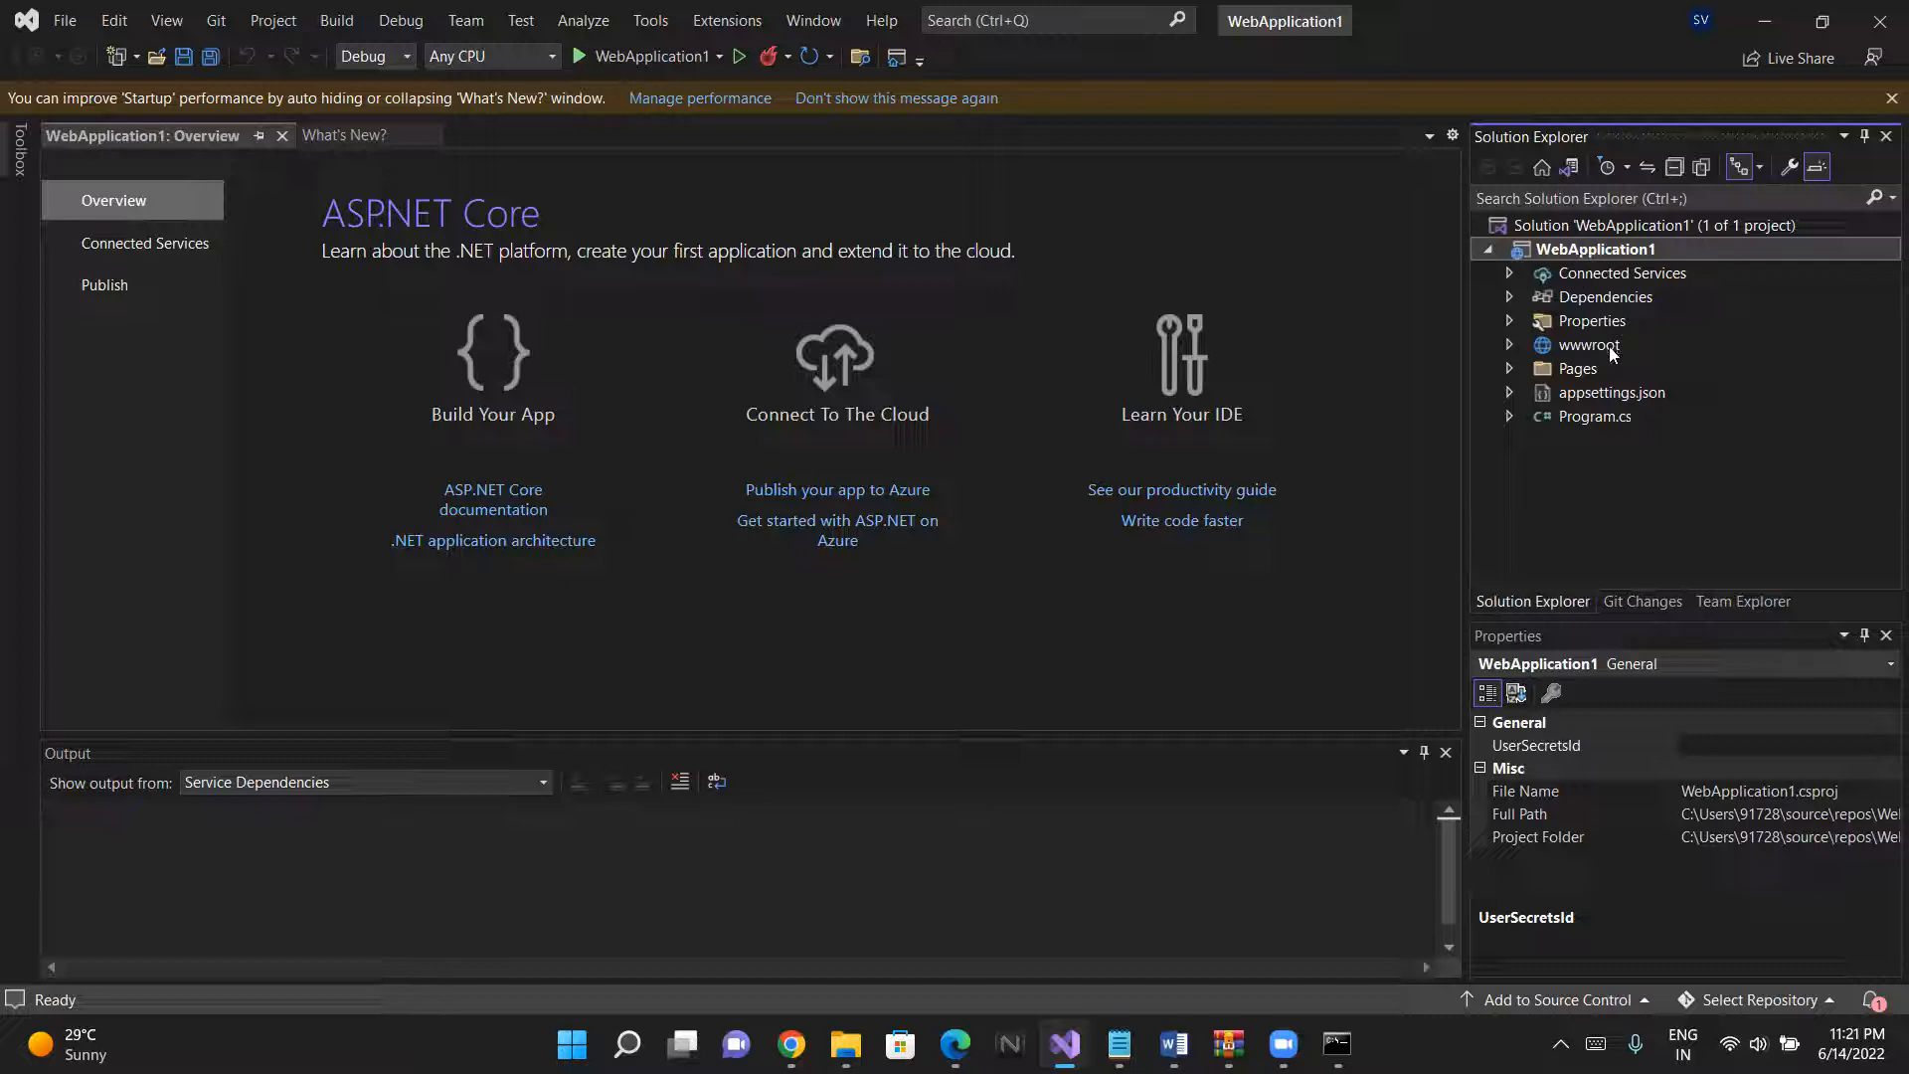
{"action": "left_click", "coordinate": [1509, 272]}
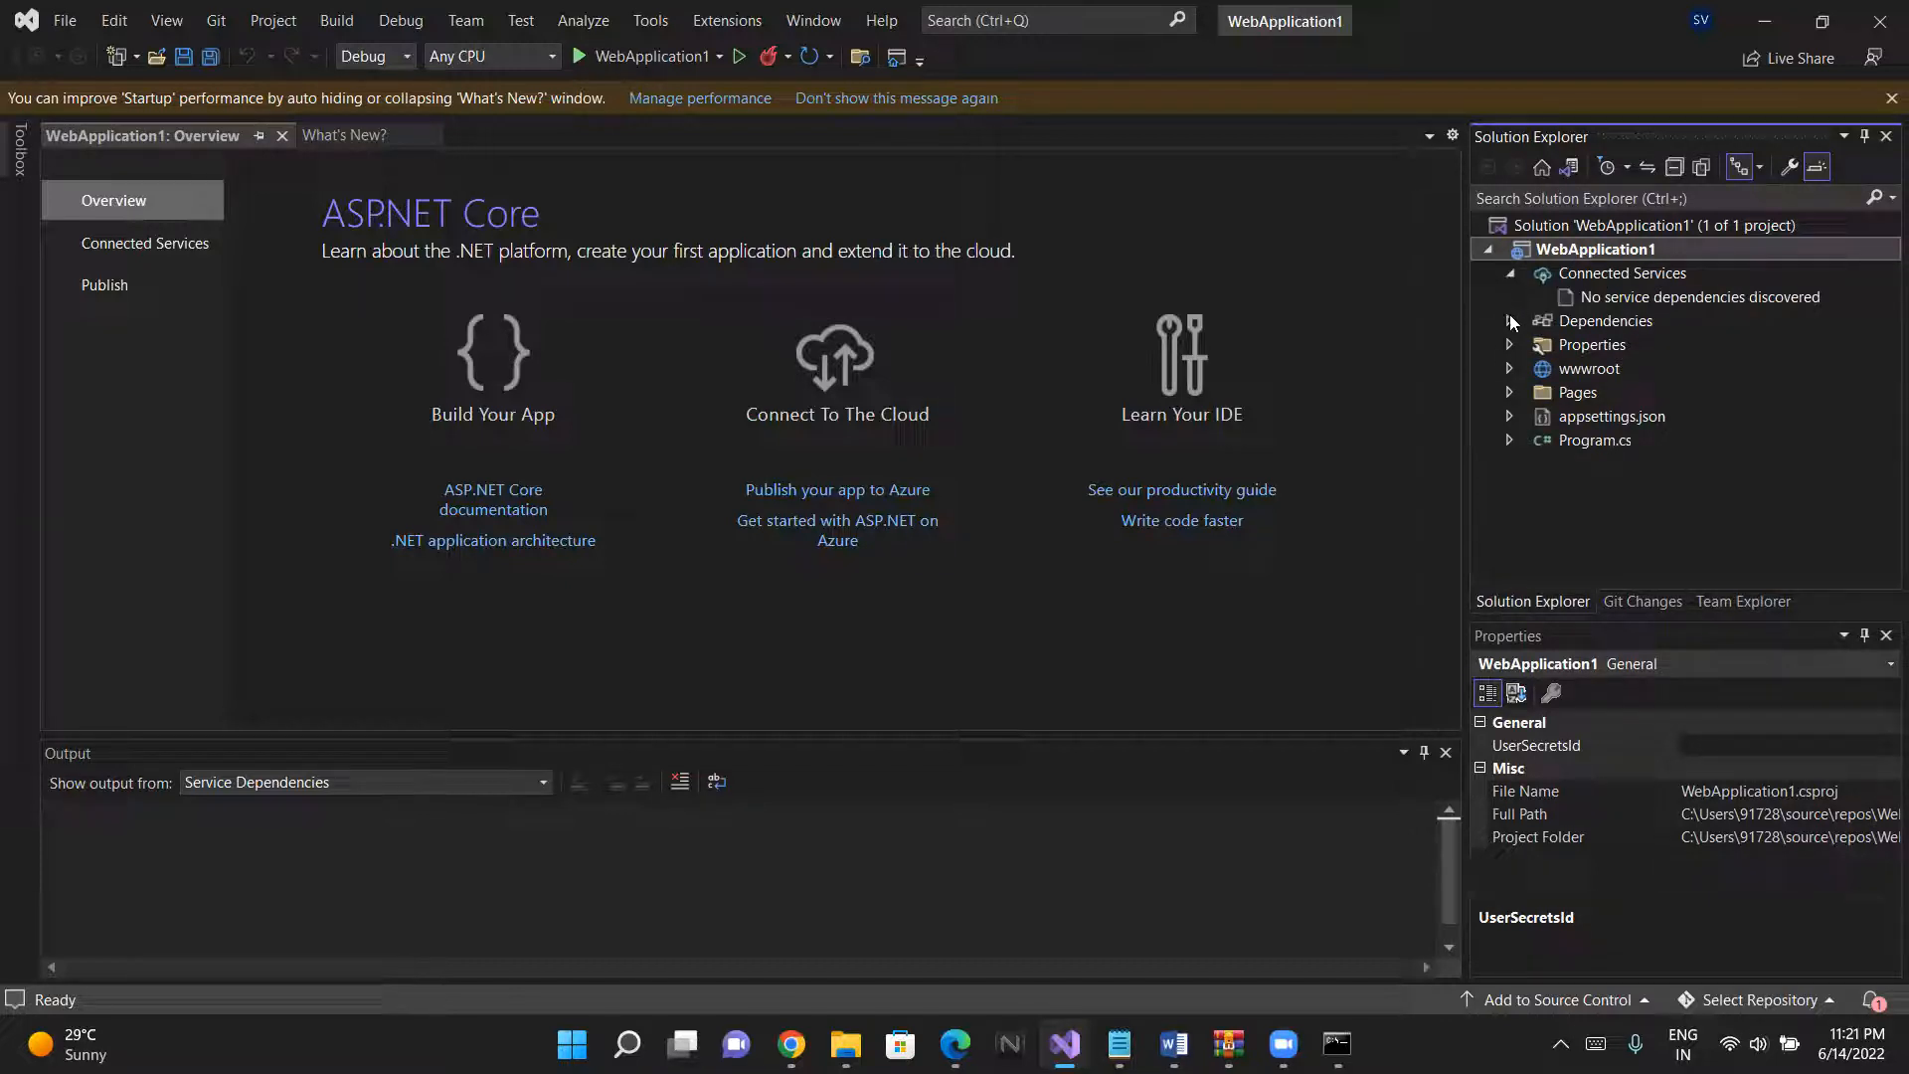
{"action": "left_click", "coordinate": [1510, 273]}
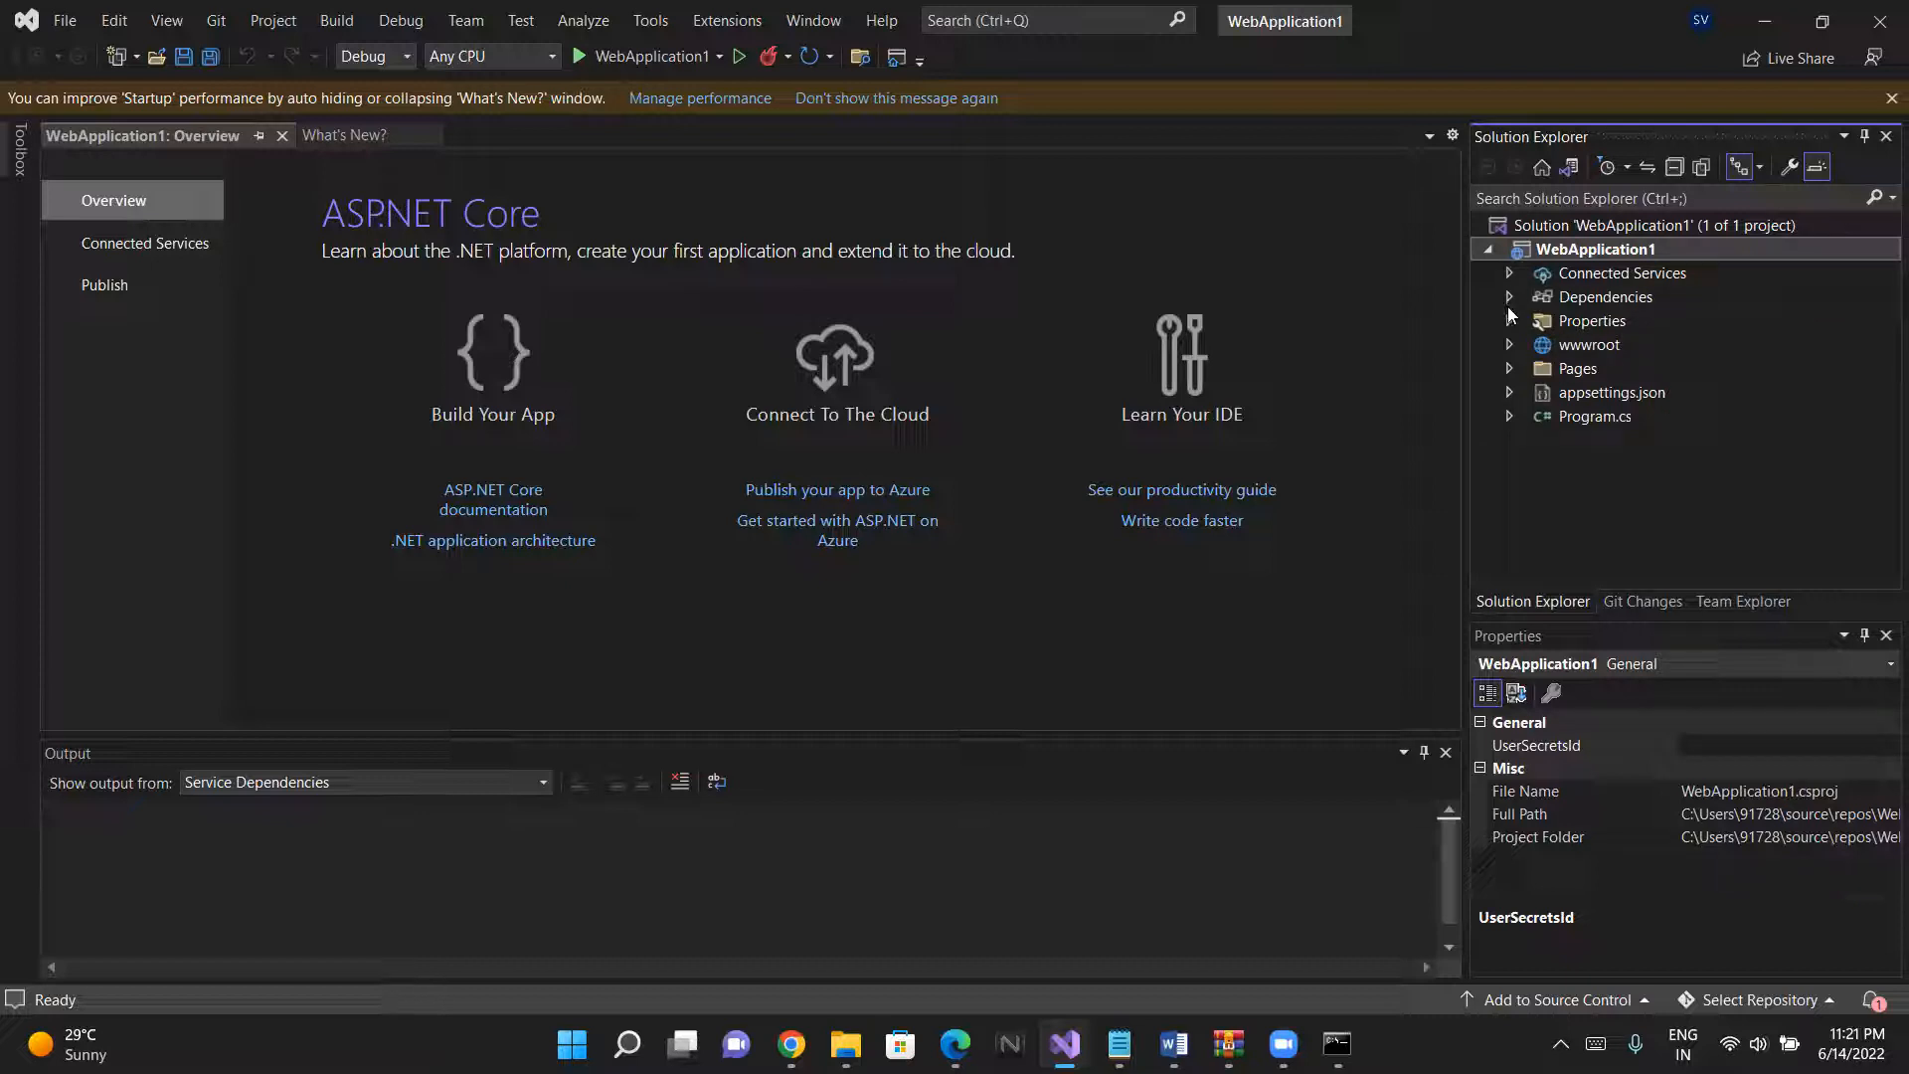
{"action": "left_click", "coordinate": [1509, 370]}
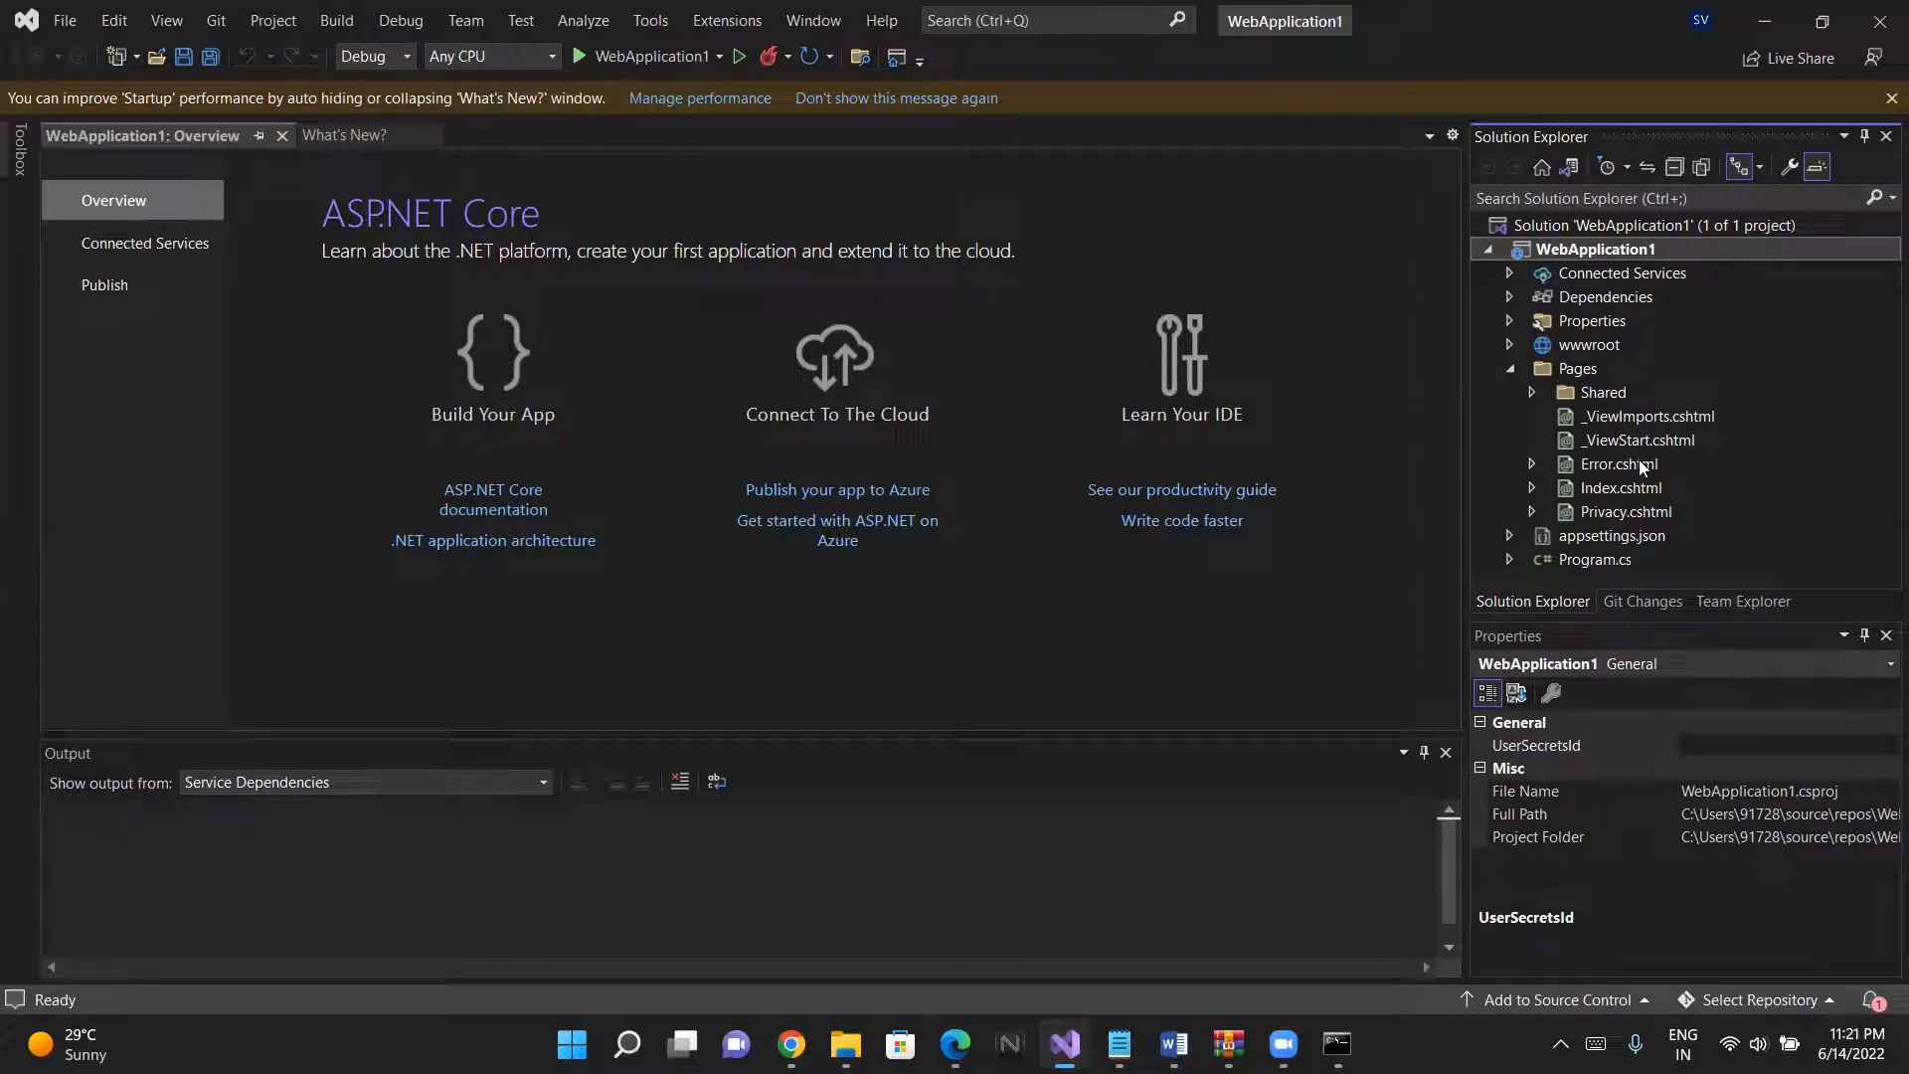
{"action": "left_click", "coordinate": [1629, 493]}
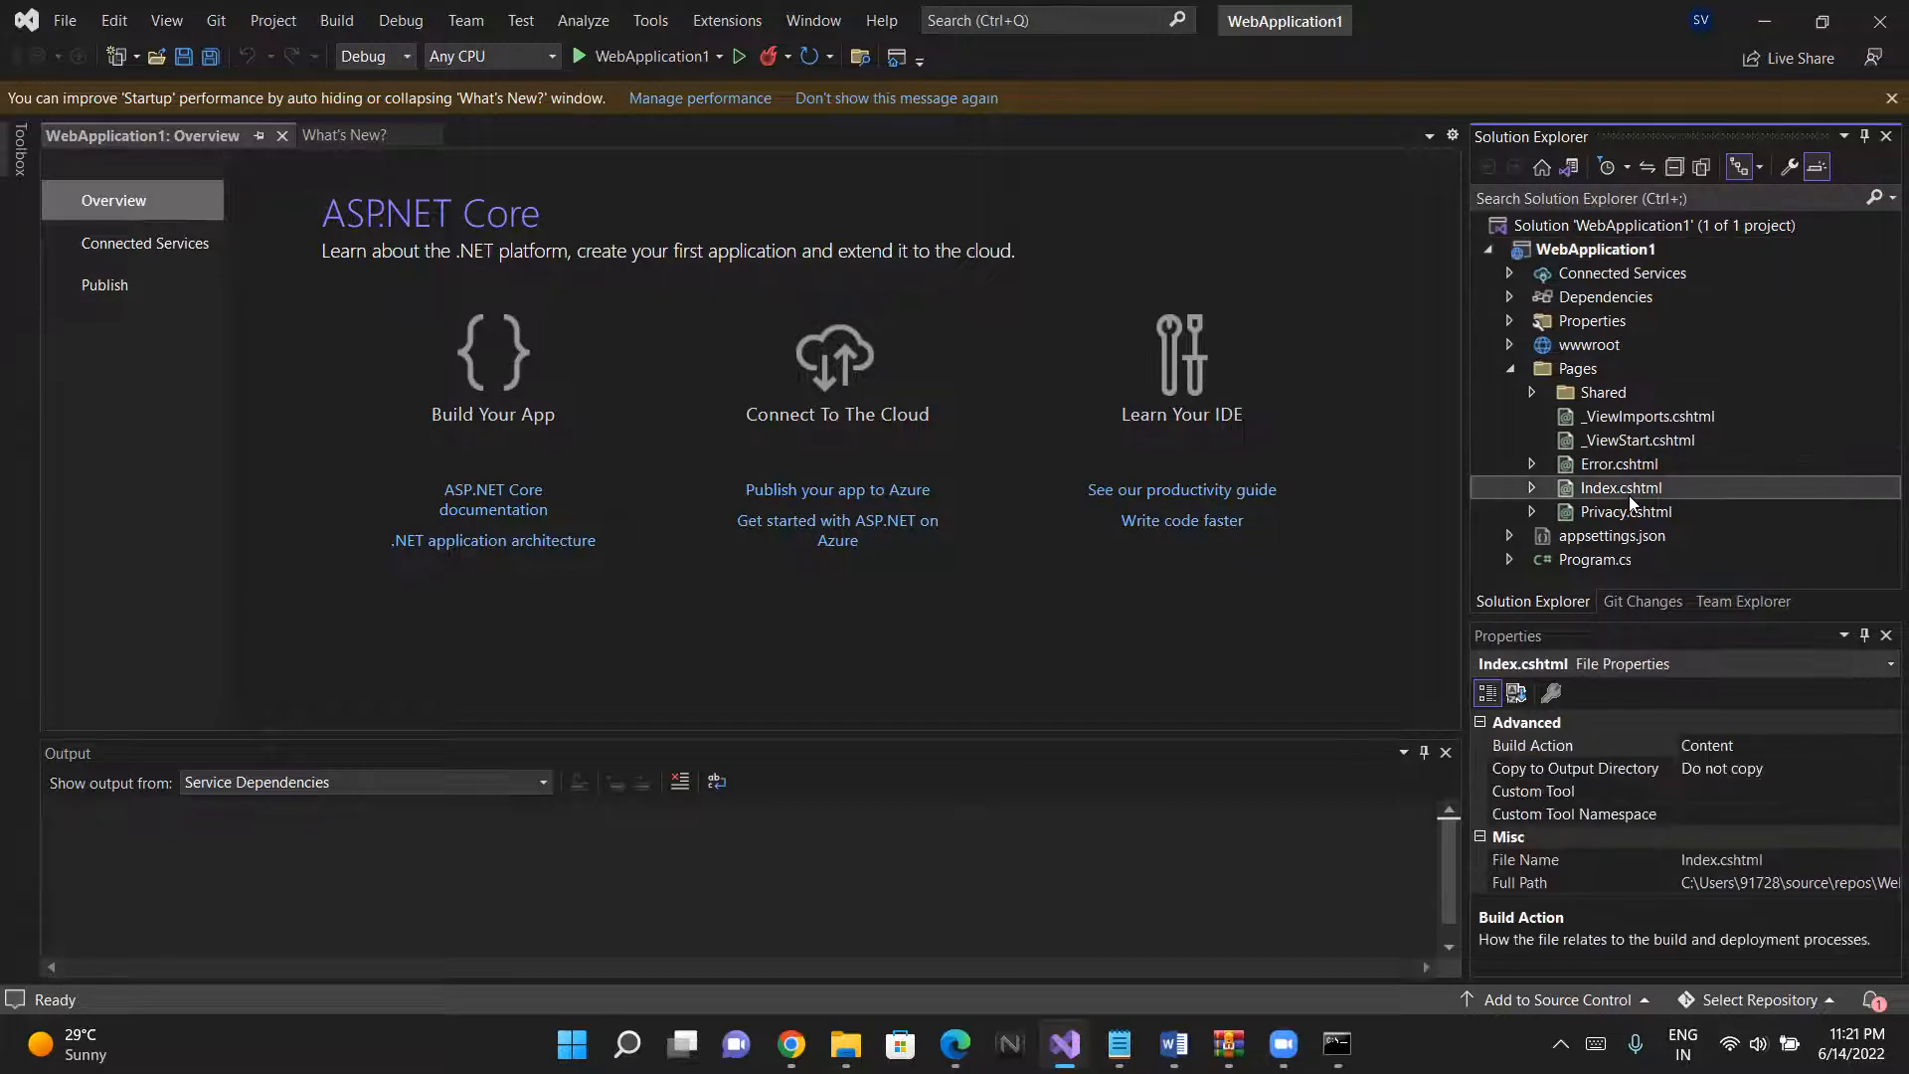
- Examine the nested files of Index.cshtml and the link text in its Learn about paragraph
{"action": "left_click", "coordinate": [1532, 488]}
{"action": "left_click", "coordinate": [1531, 488]}
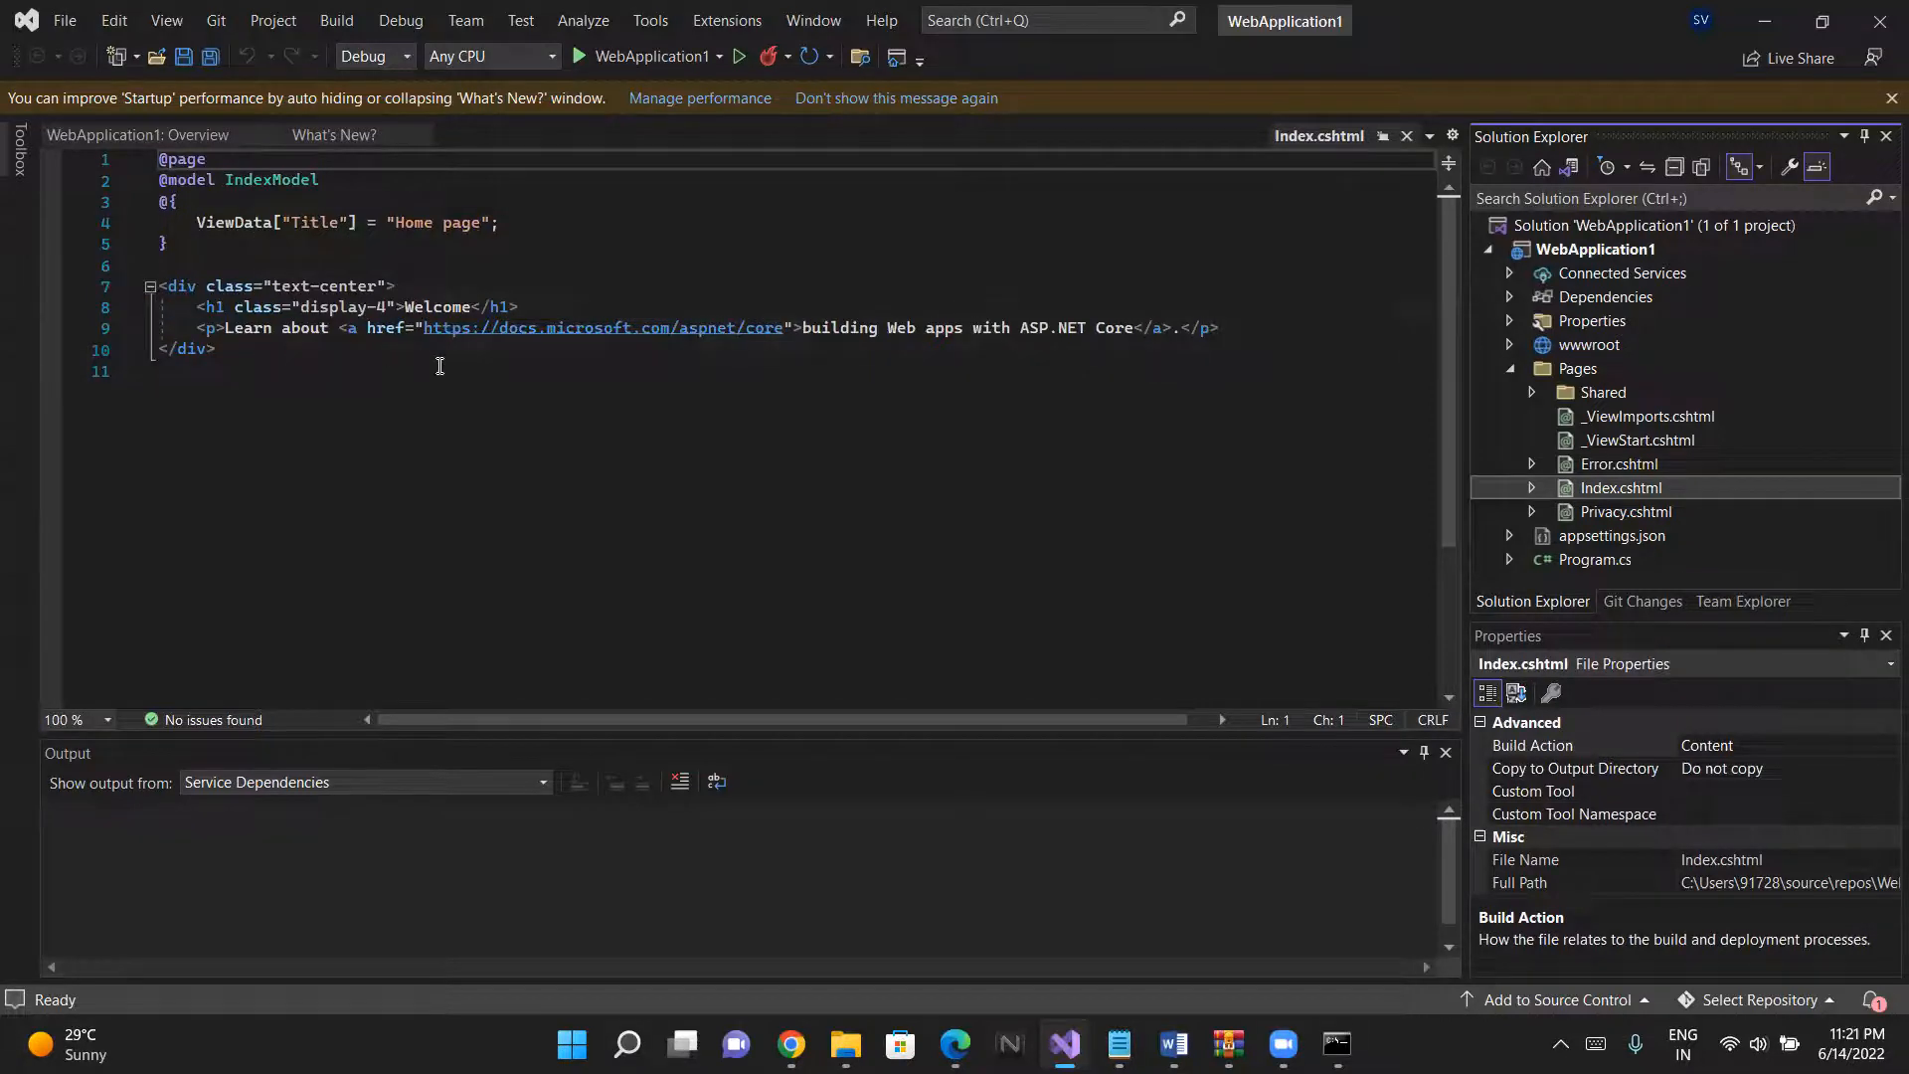
{"action": "left_click", "coordinate": [809, 328]}
{"action": "left_click_drag", "start_coordinate": [809, 328], "coordinate": [961, 347]}
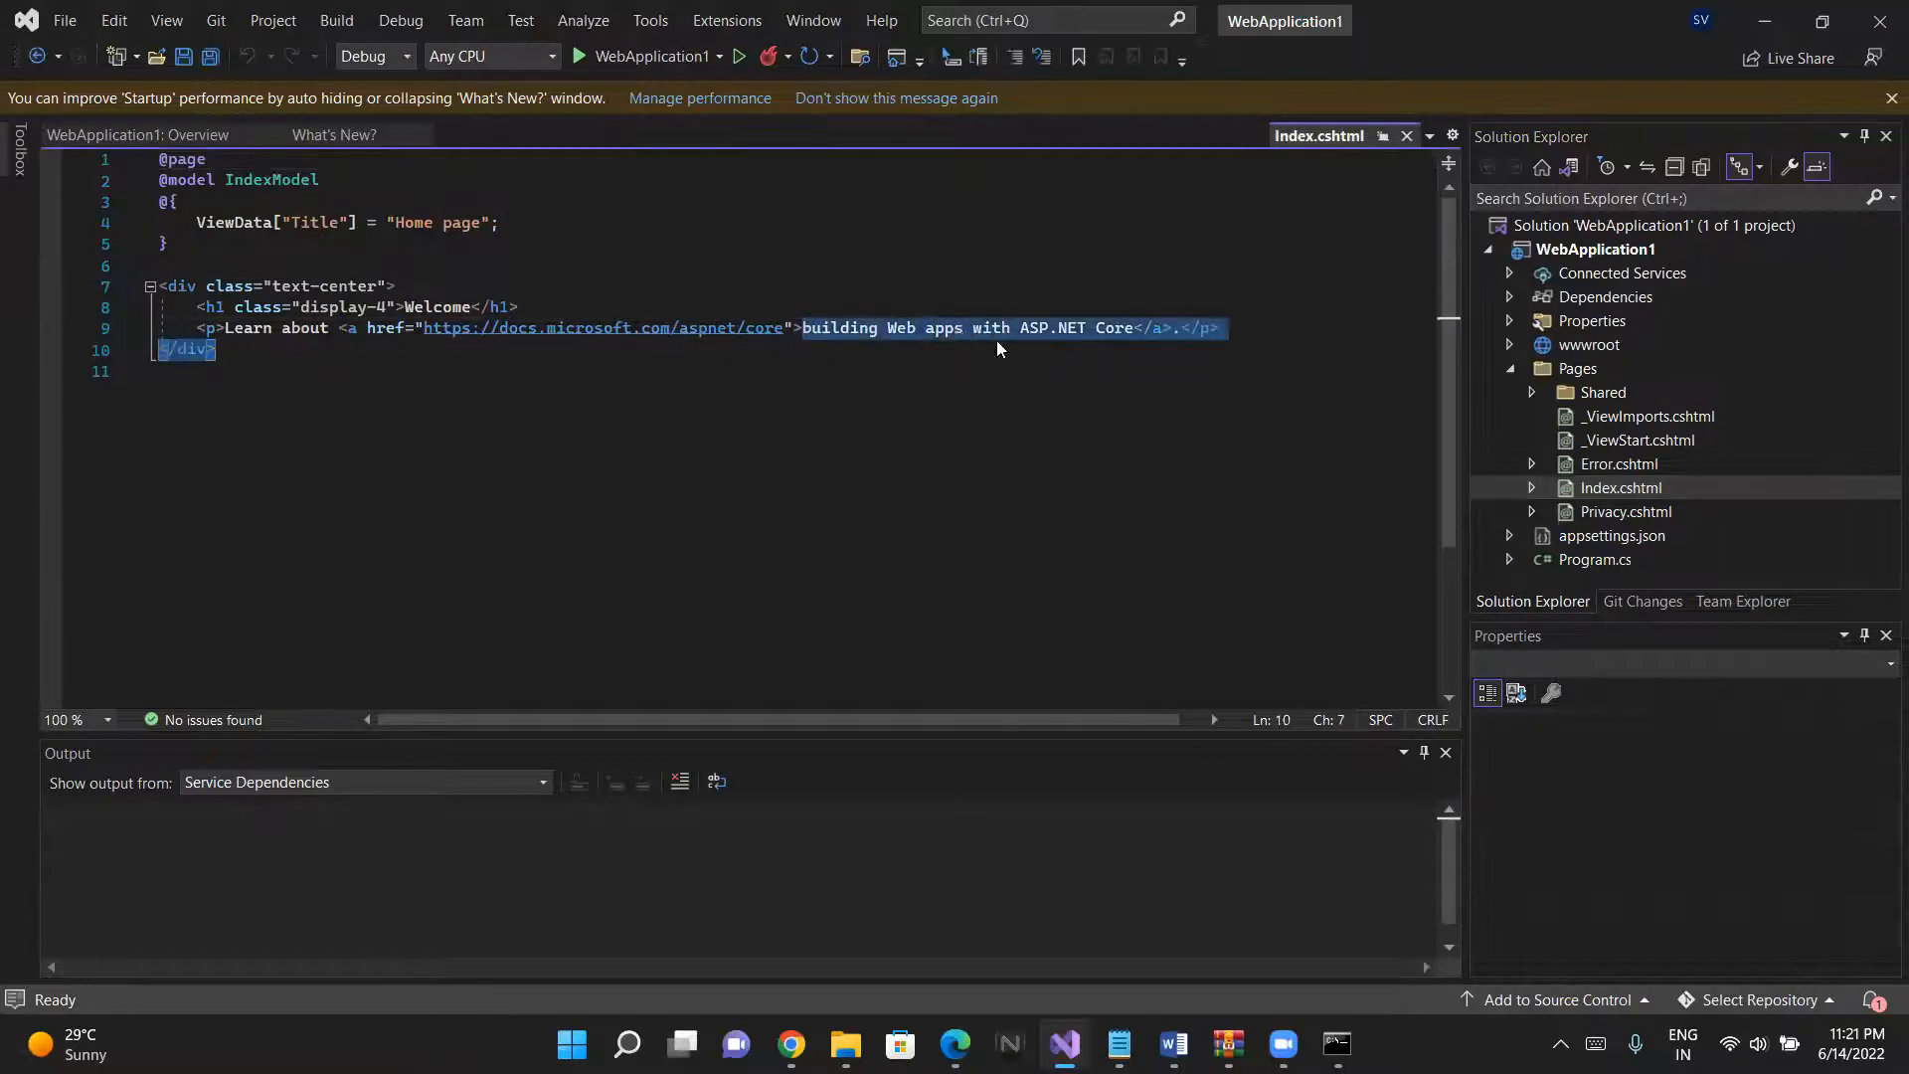
{"action": "left_click", "coordinate": [1003, 330]}
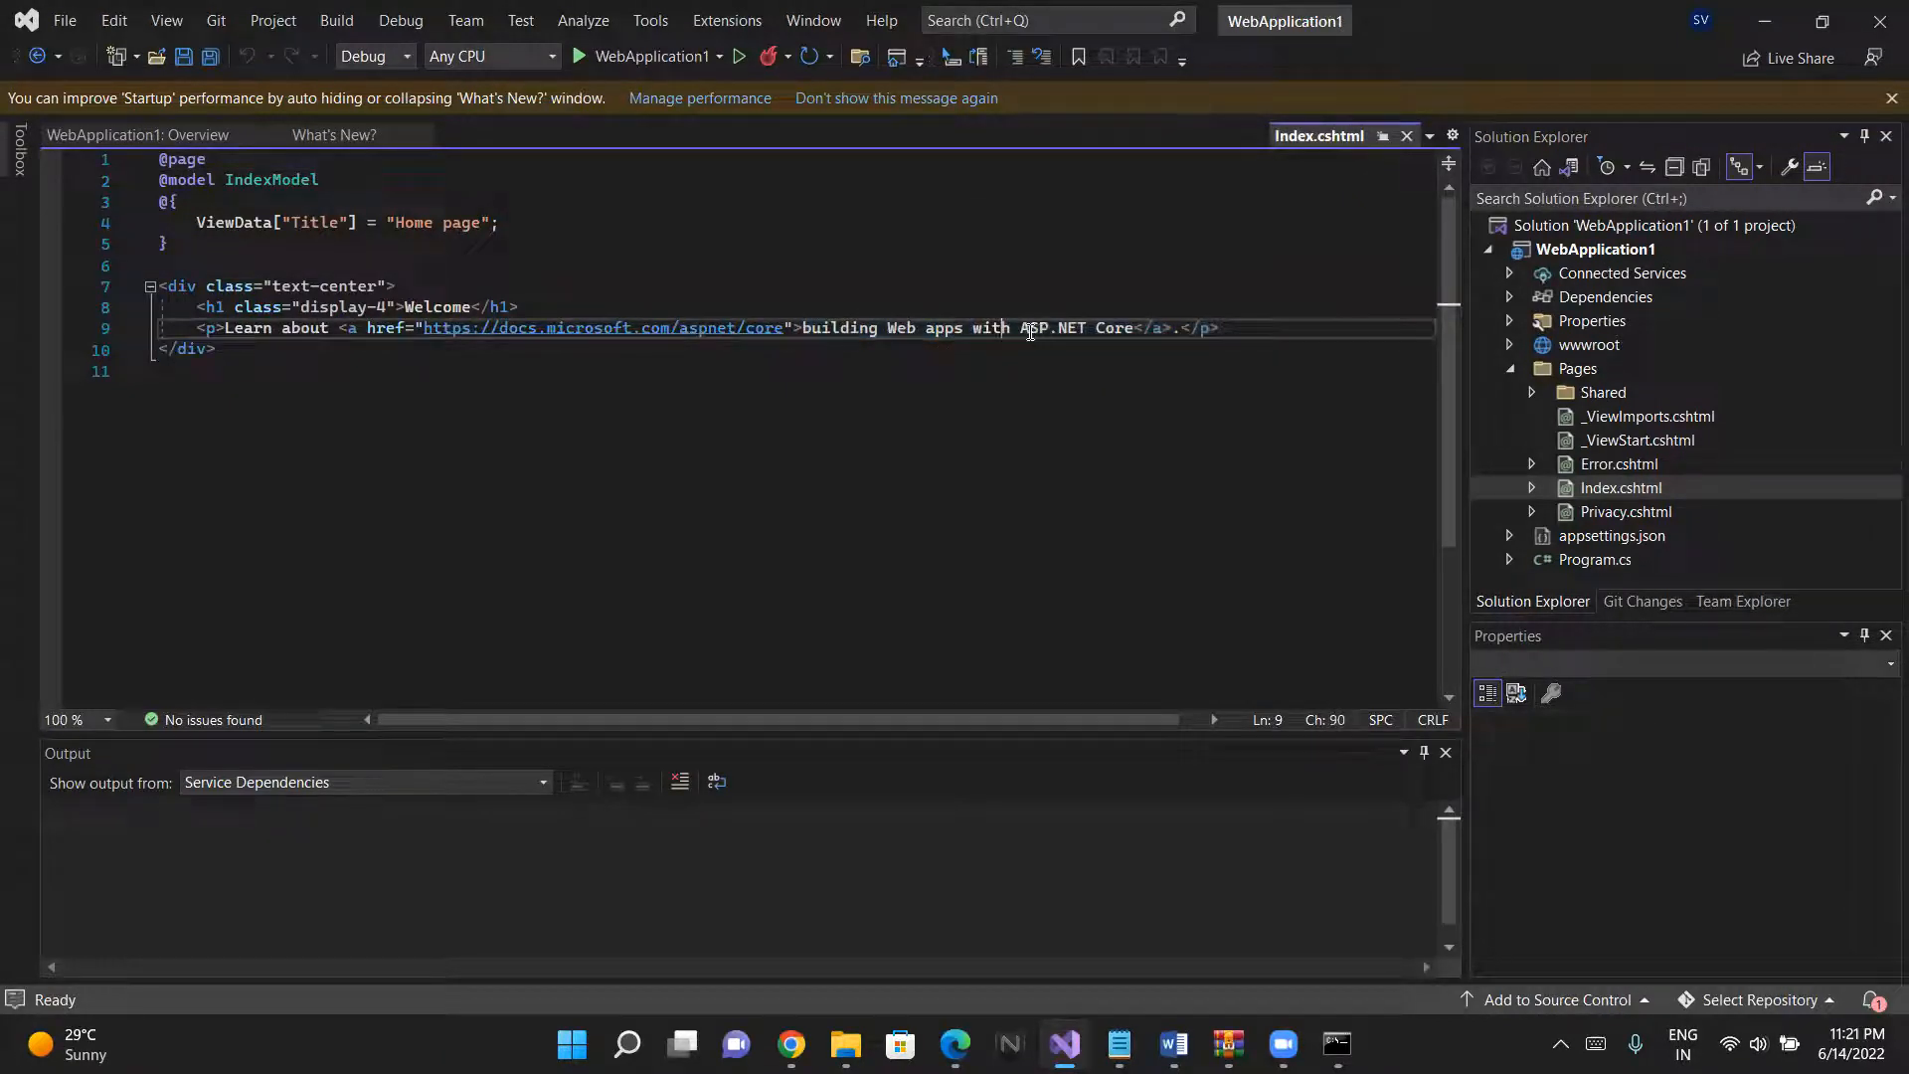
- Replace the link words before ASP.NET Core in Index.cshtml with "Hello world!" and save the file
{"action": "key", "text": "BackSpace"}
{"action": "key", "text": "BackSpace"}
{"action": "key", "text": "BackSpace"}
{"action": "key", "text": "BackSpace"}
{"action": "key", "text": "BackSpace"}
{"action": "key", "text": "BackSpace"}
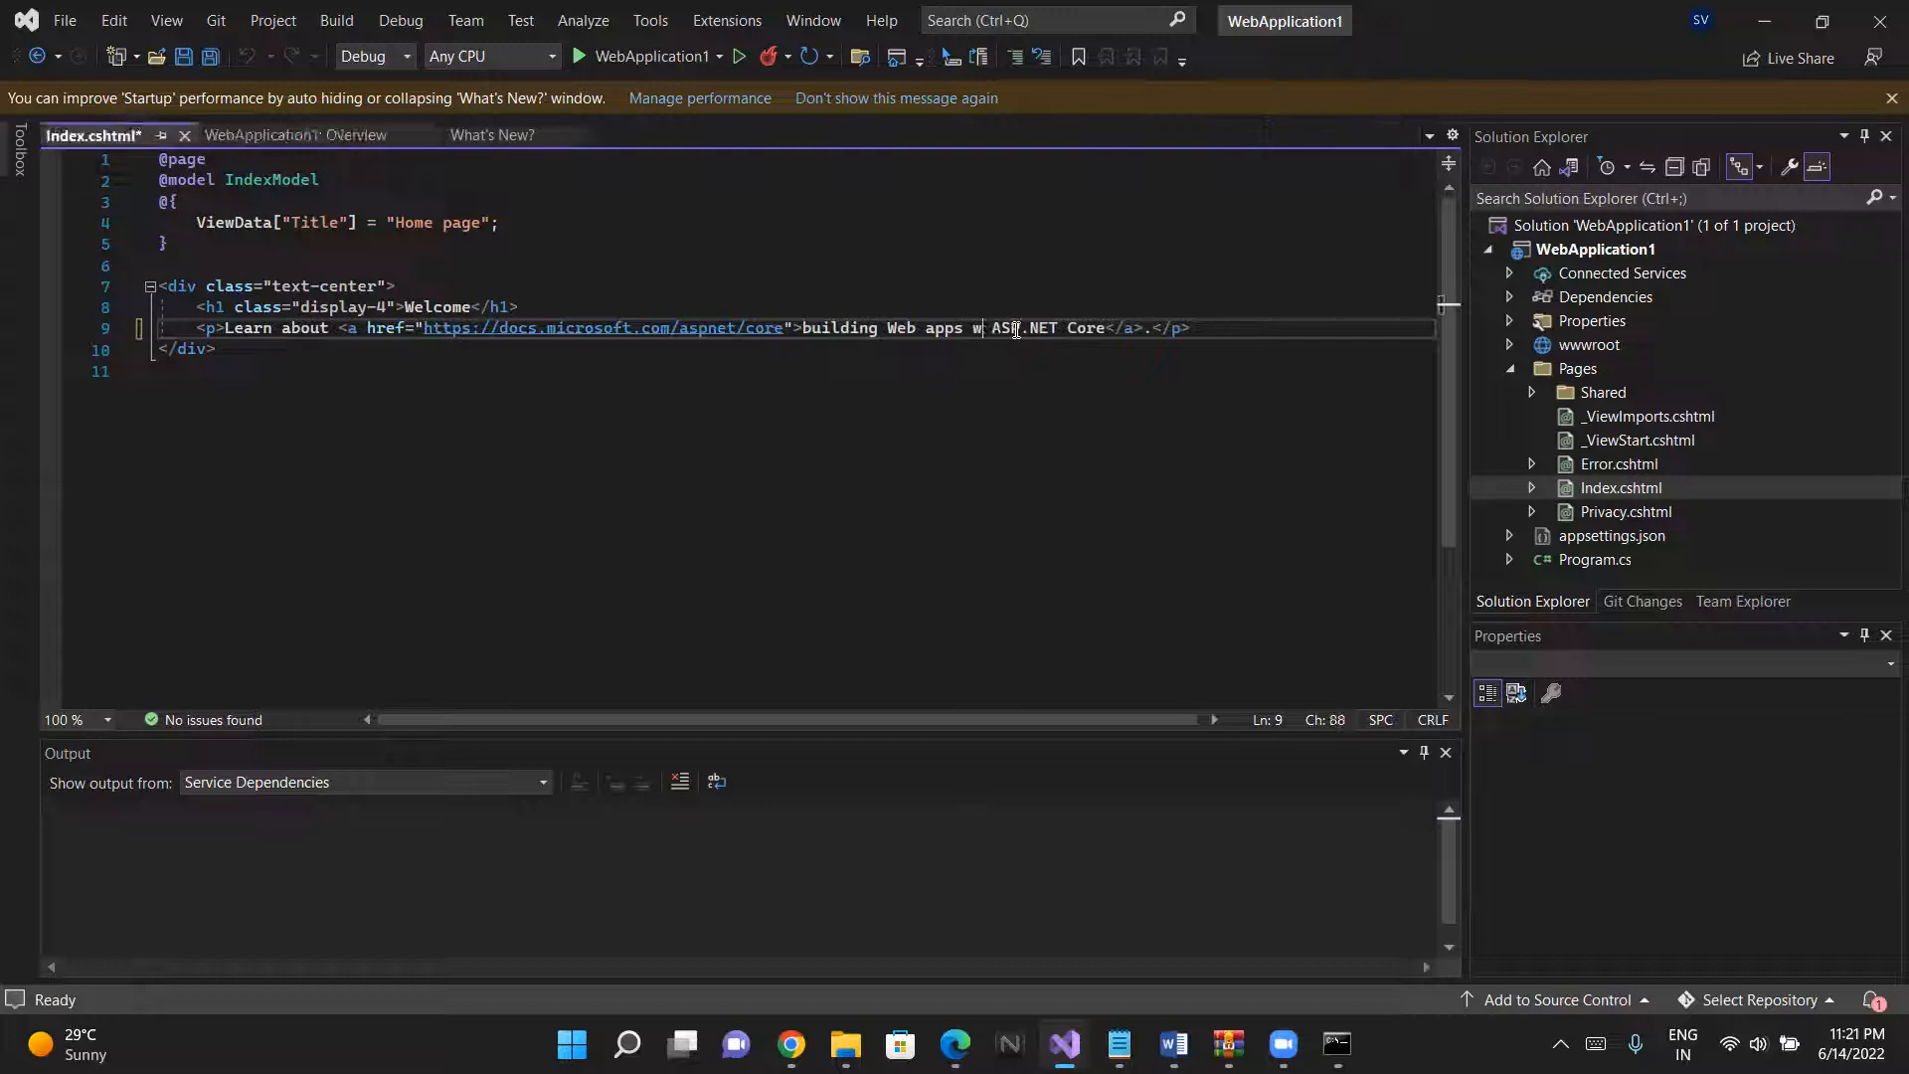
{"action": "key", "text": "BackSpace"}
{"action": "key", "text": "BackSpace"}
{"action": "key", "text": "BackSpace"}
{"action": "key", "text": "BackSpace"}
{"action": "key", "text": "BackSpace"}
{"action": "key", "text": "BackSpace"}
{"action": "key", "text": "BackSpace"}
{"action": "key", "text": "BackSpace"}
{"action": "key", "text": "BackSpace"}
{"action": "key", "text": "BackSpace"}
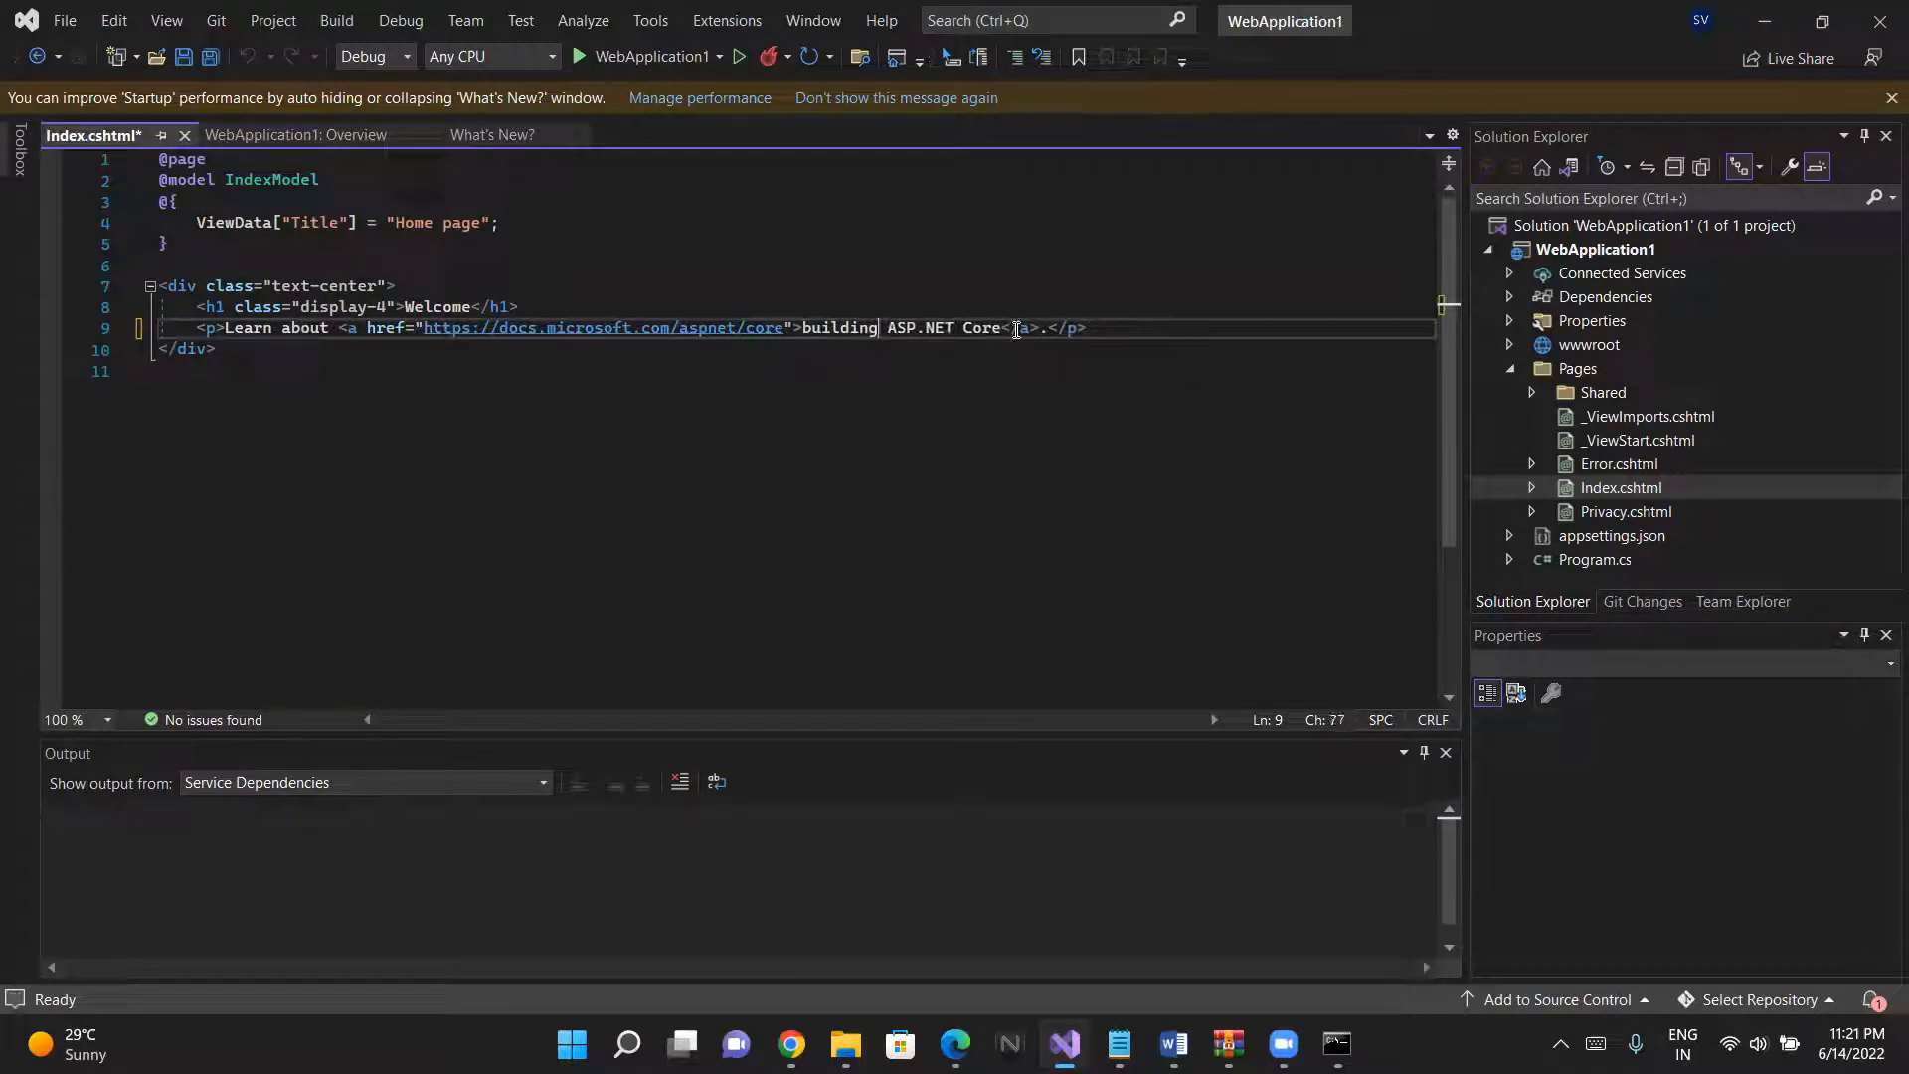
{"action": "key", "text": "BackSpace"}
{"action": "key", "text": "BackSpace"}
{"action": "key", "text": "BackSpace"}
{"action": "key", "text": "BackSpace"}
{"action": "key", "text": "BackSpace"}
{"action": "key", "text": "BackSpace"}
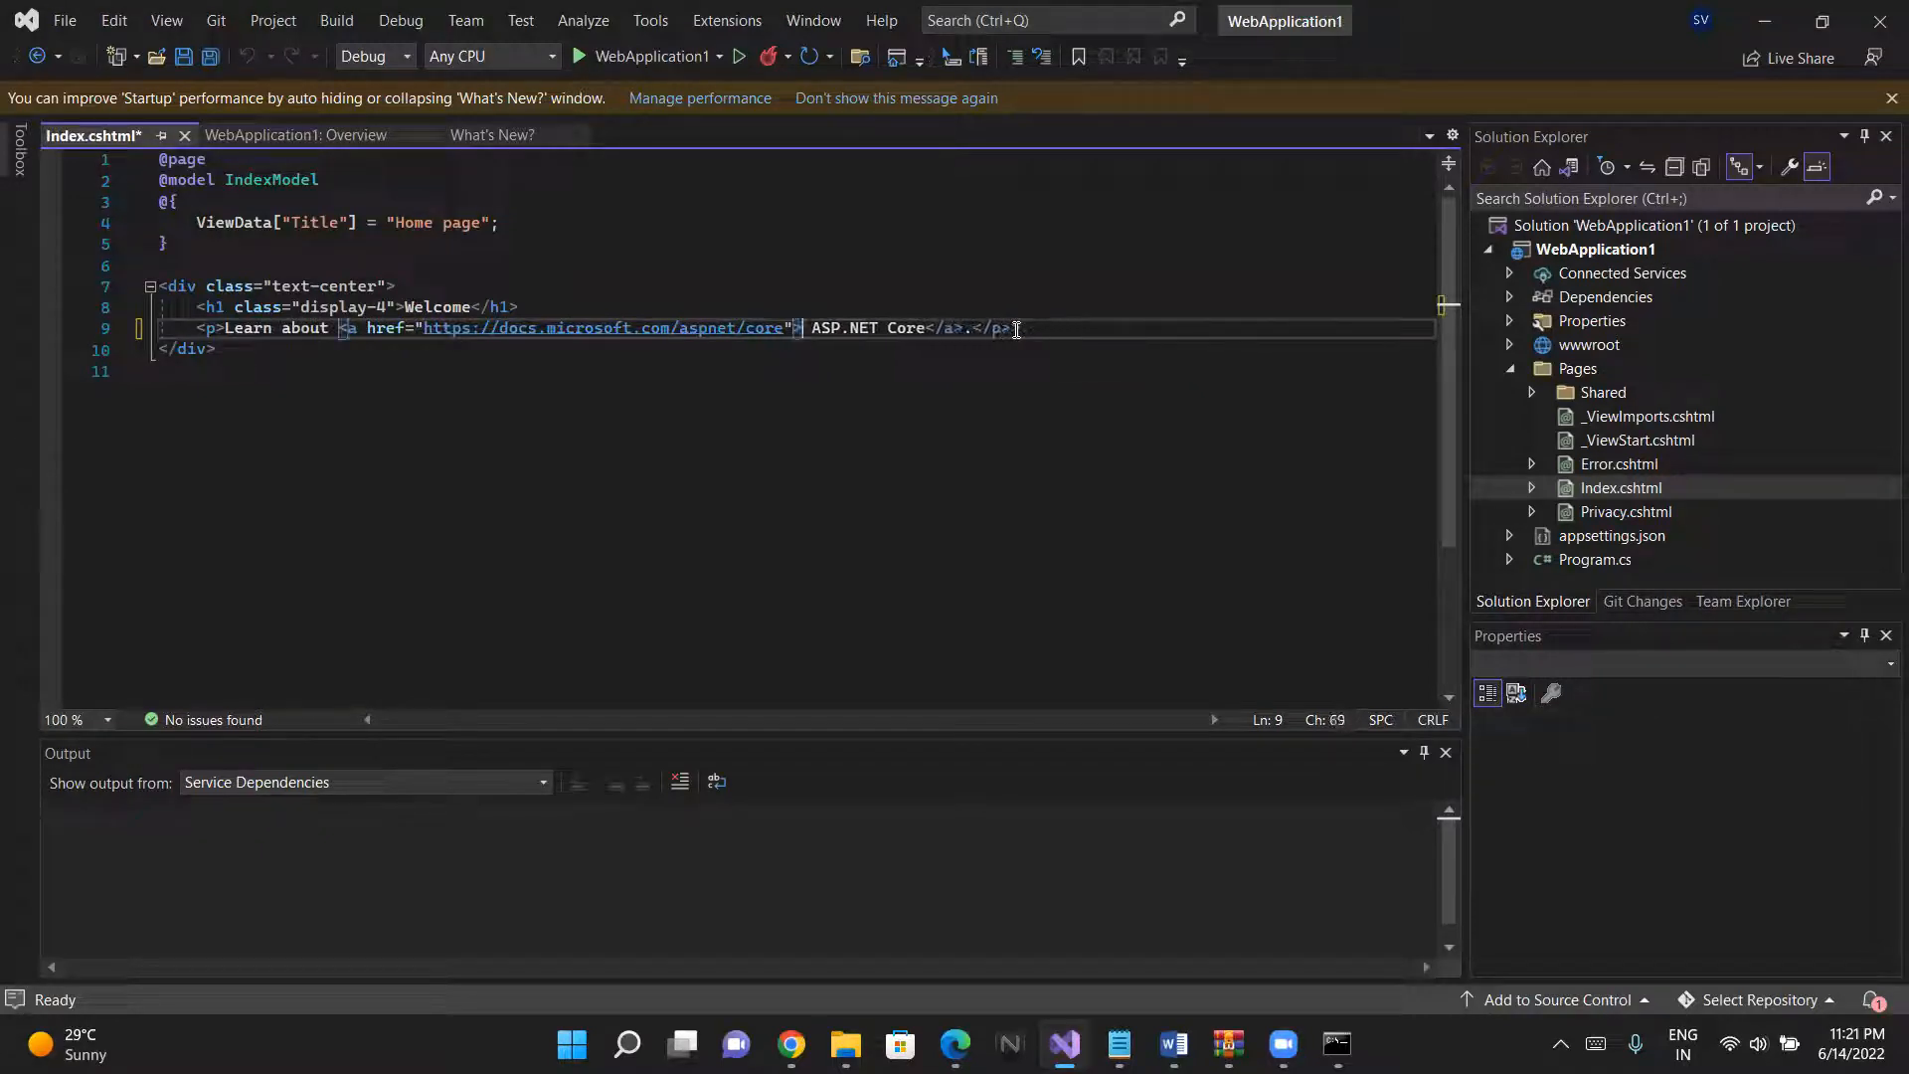
{"action": "type", "text": "Hello "}
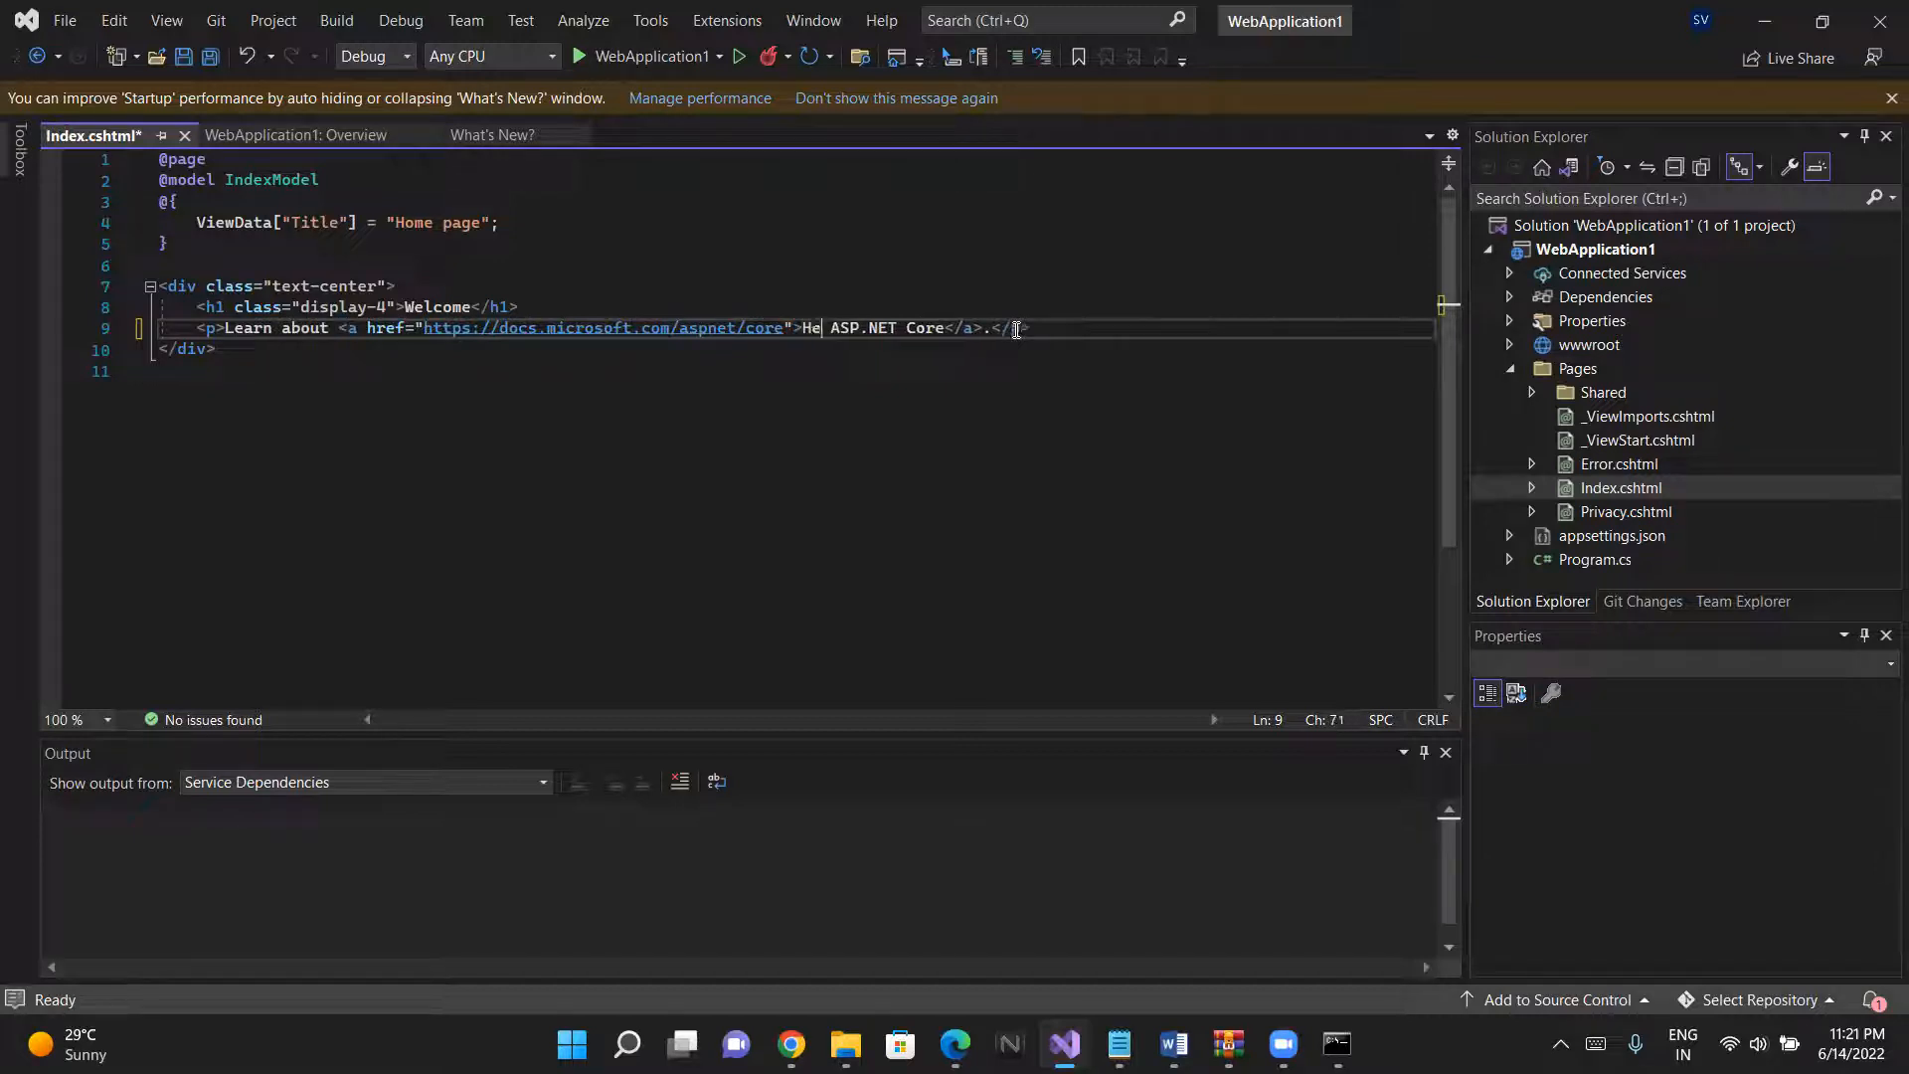
{"action": "type", "text": "world"}
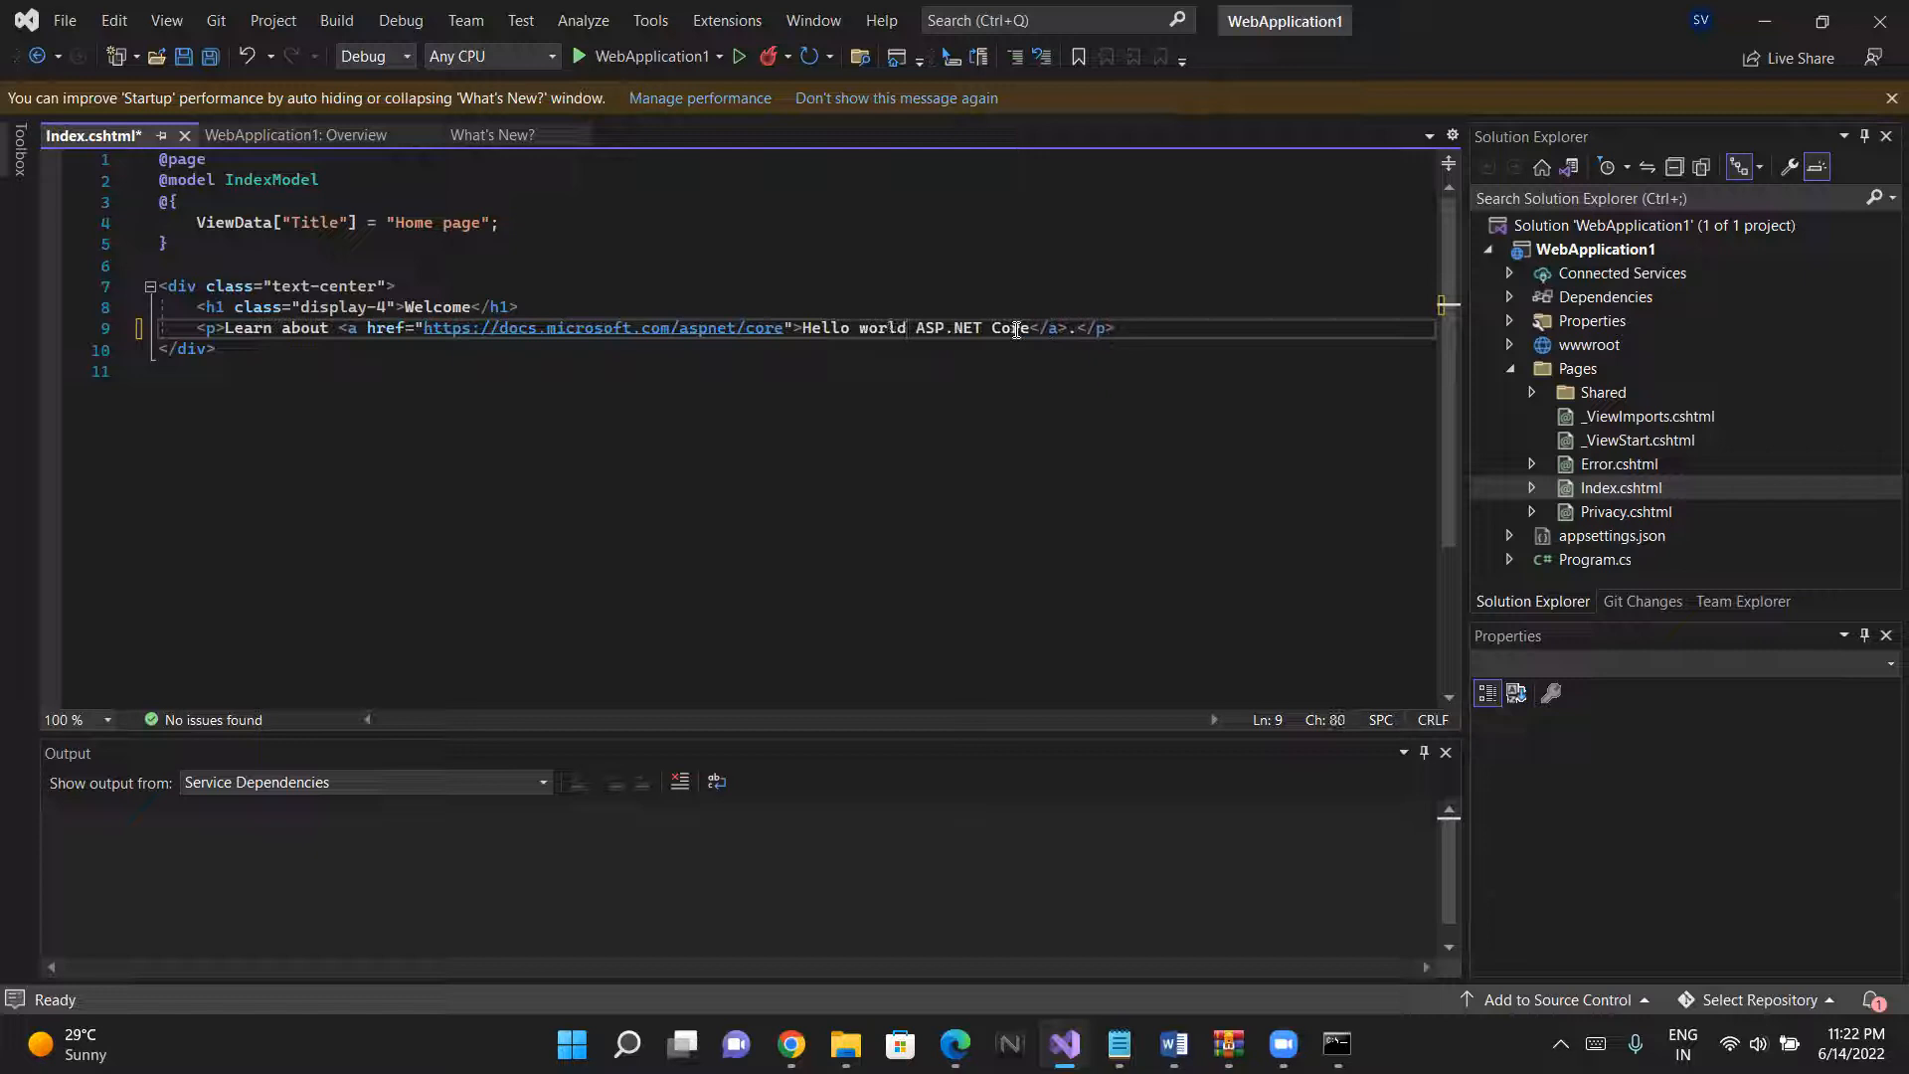
{"action": "type", "text": "!"}
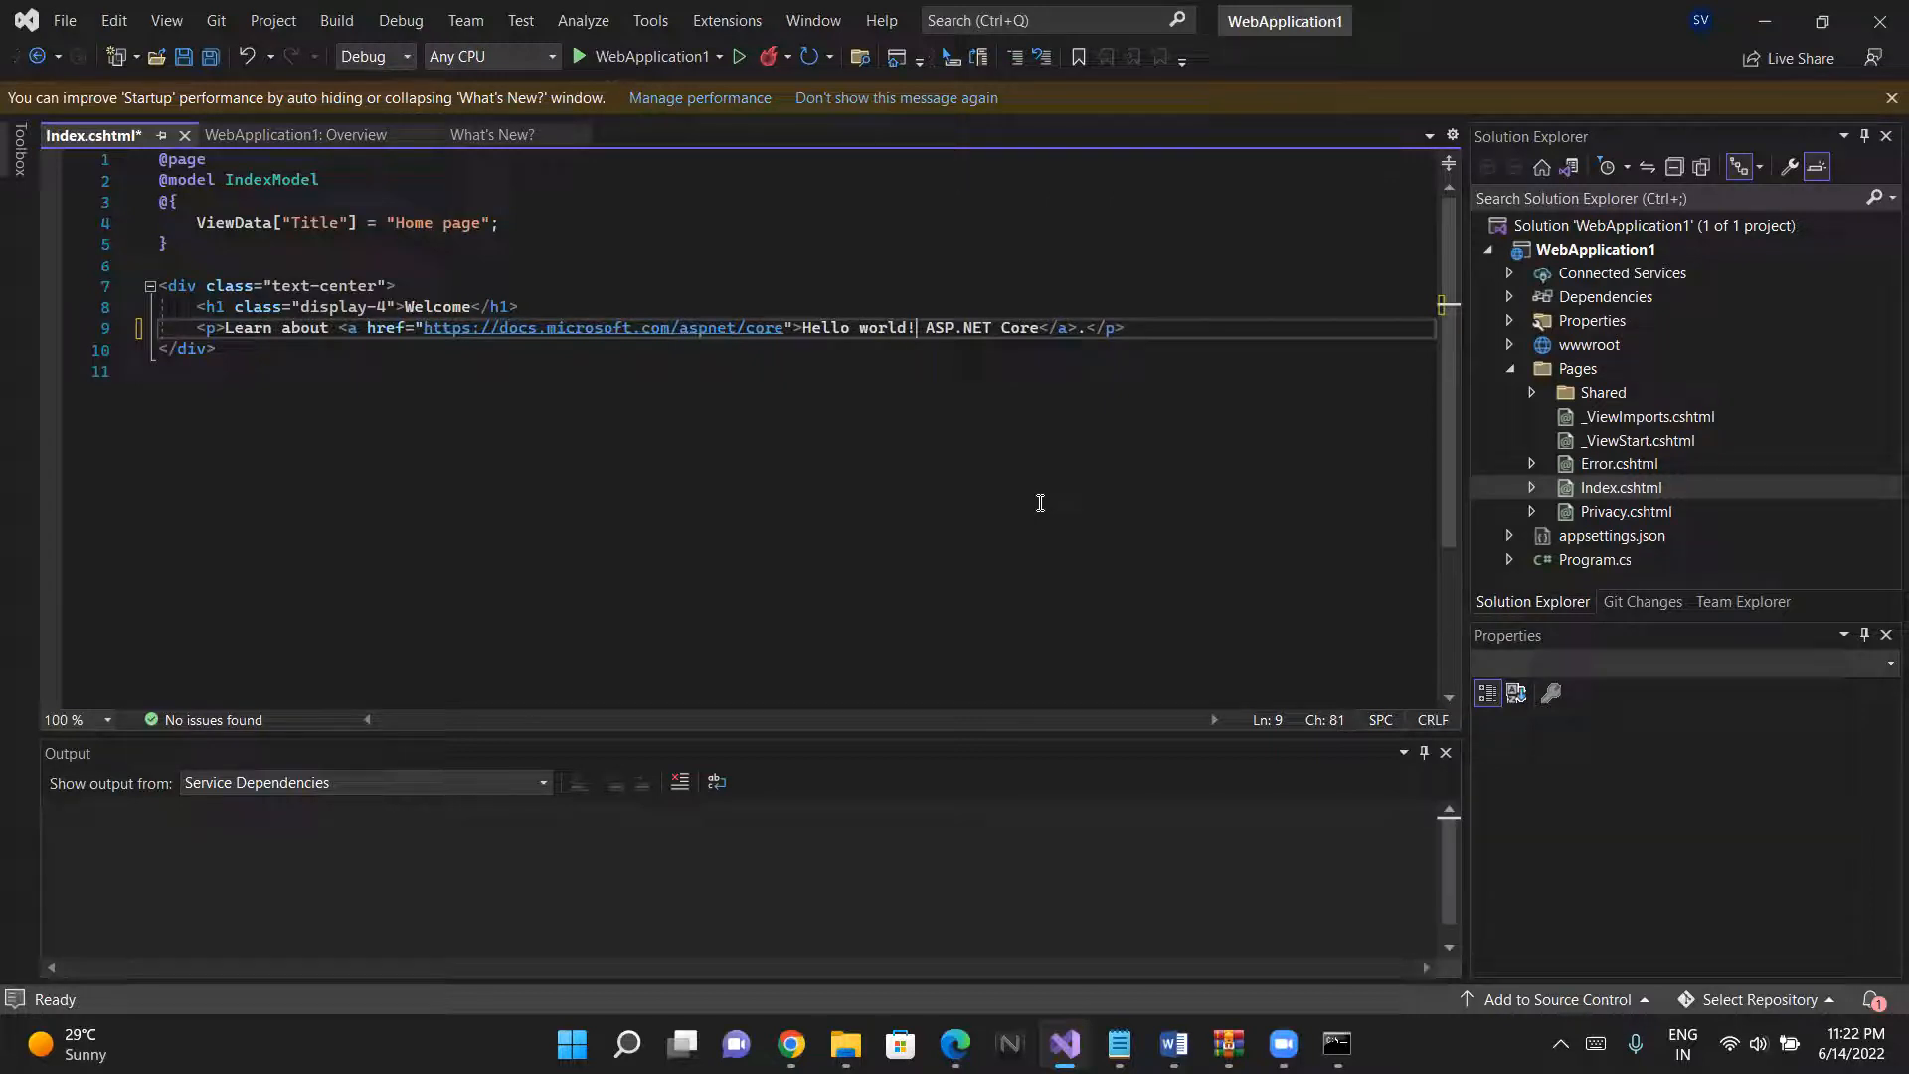
{"action": "key", "text": "ctrl+s"}
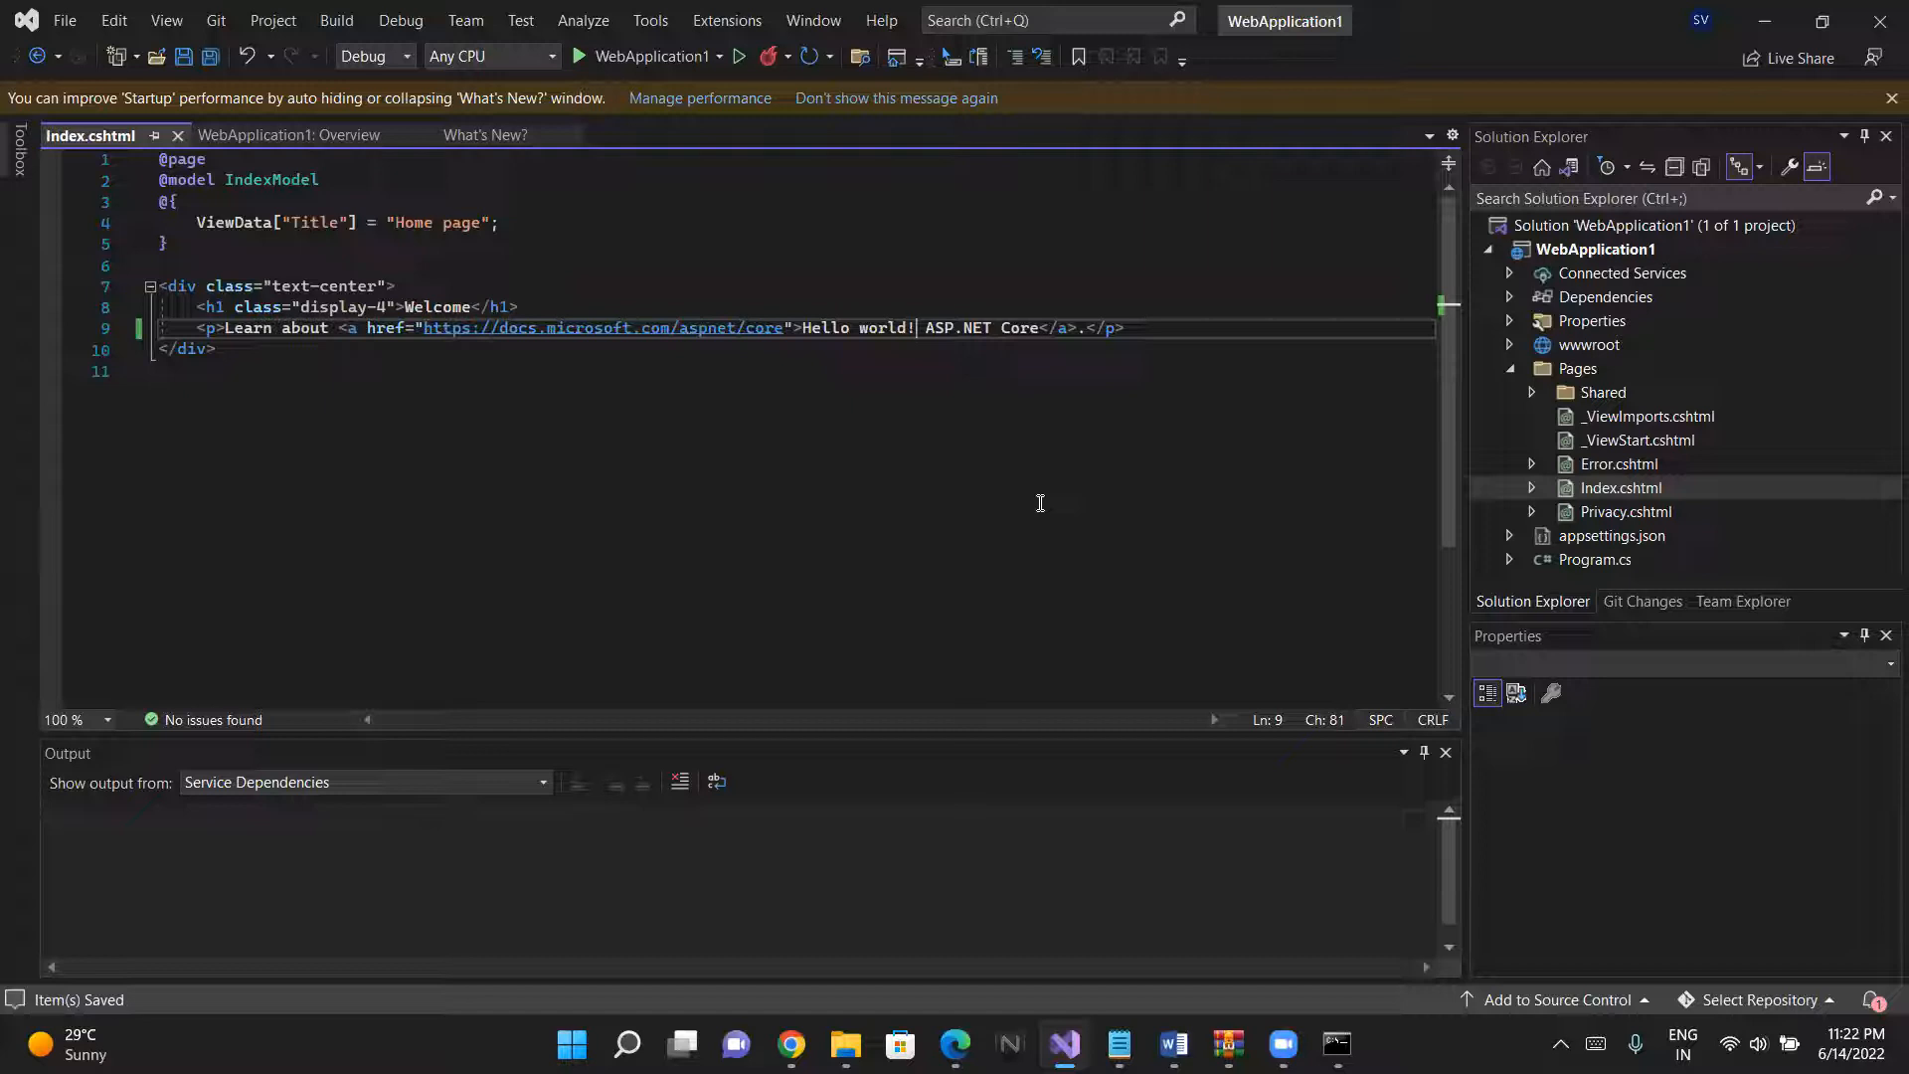
- Run WebApplication1, trusting and installing the ASP.NET Core and IIS Express SSL certificates, and close the browser window showing its home page
{"action": "left_click", "coordinate": [1495, 249]}
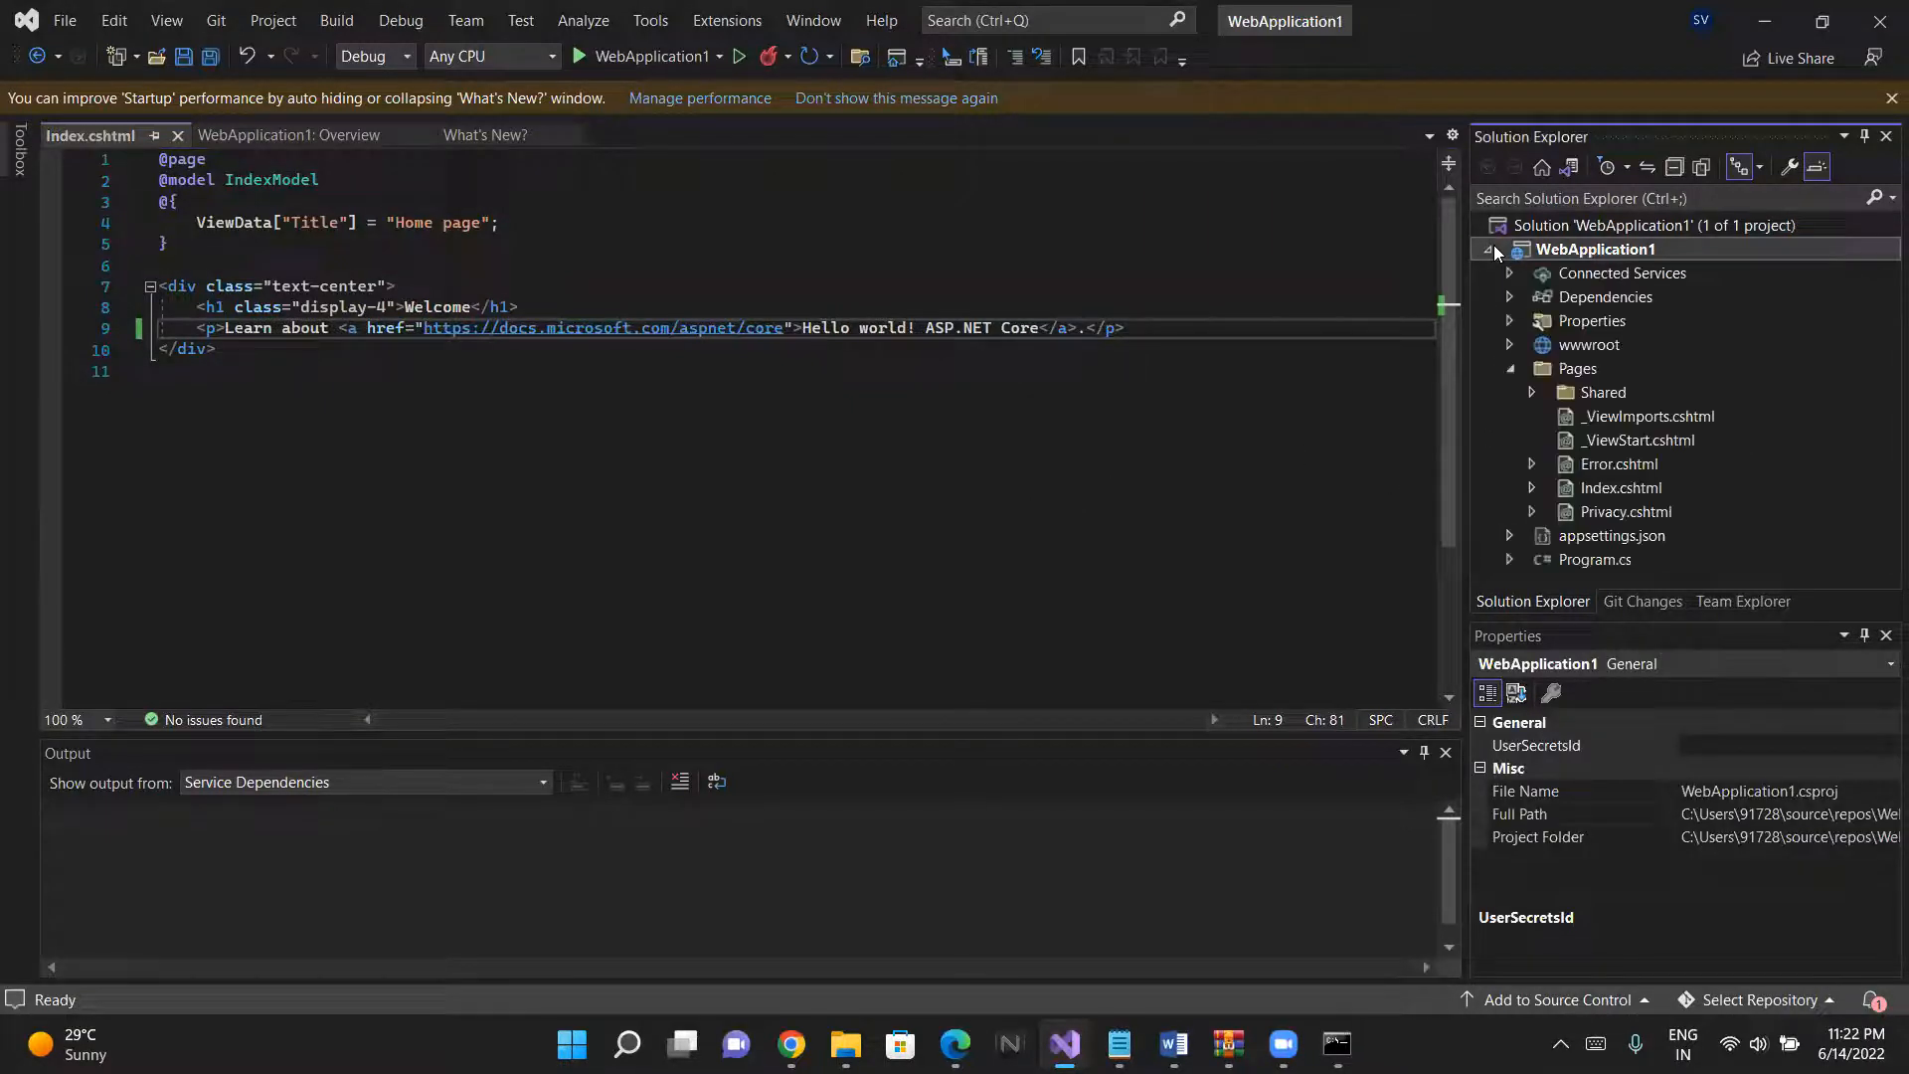
{"action": "left_click", "coordinate": [1617, 217]}
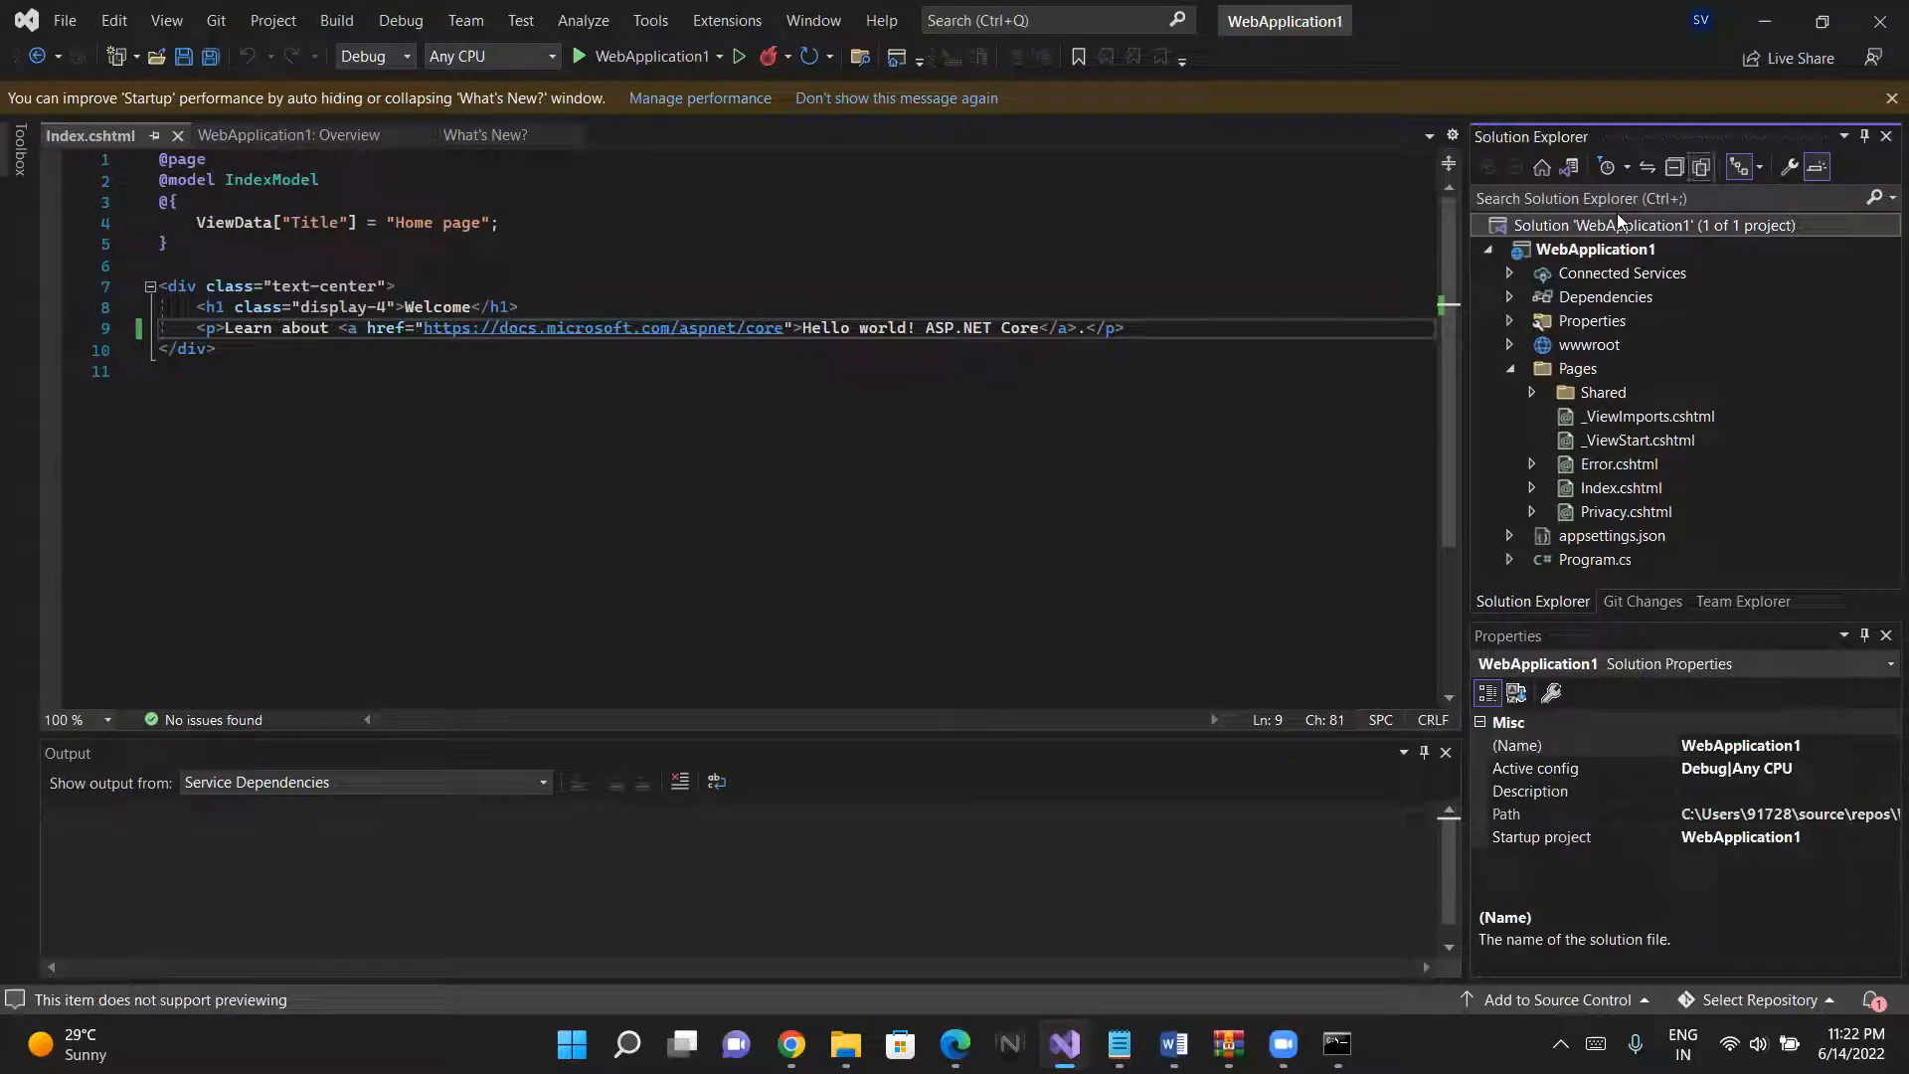
{"action": "left_click", "coordinate": [609, 58]}
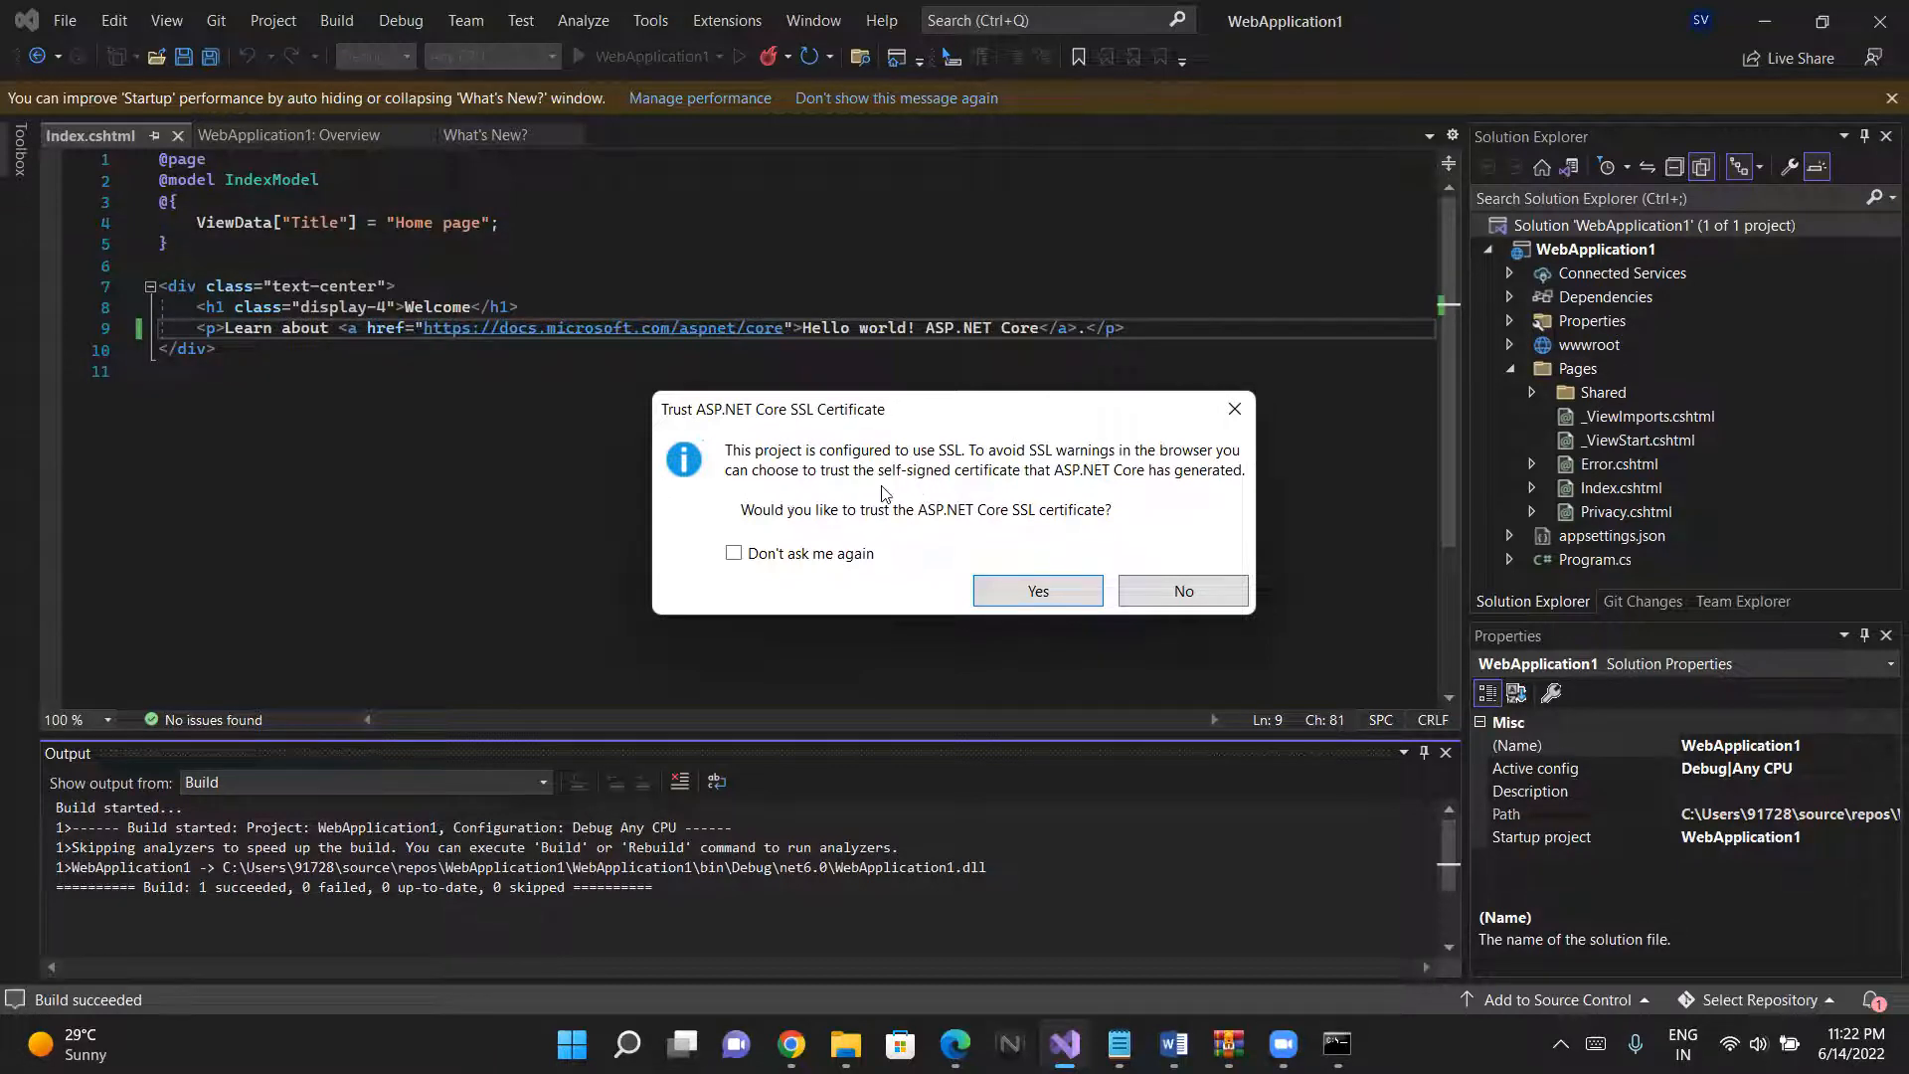
{"action": "left_click", "coordinate": [1035, 589]}
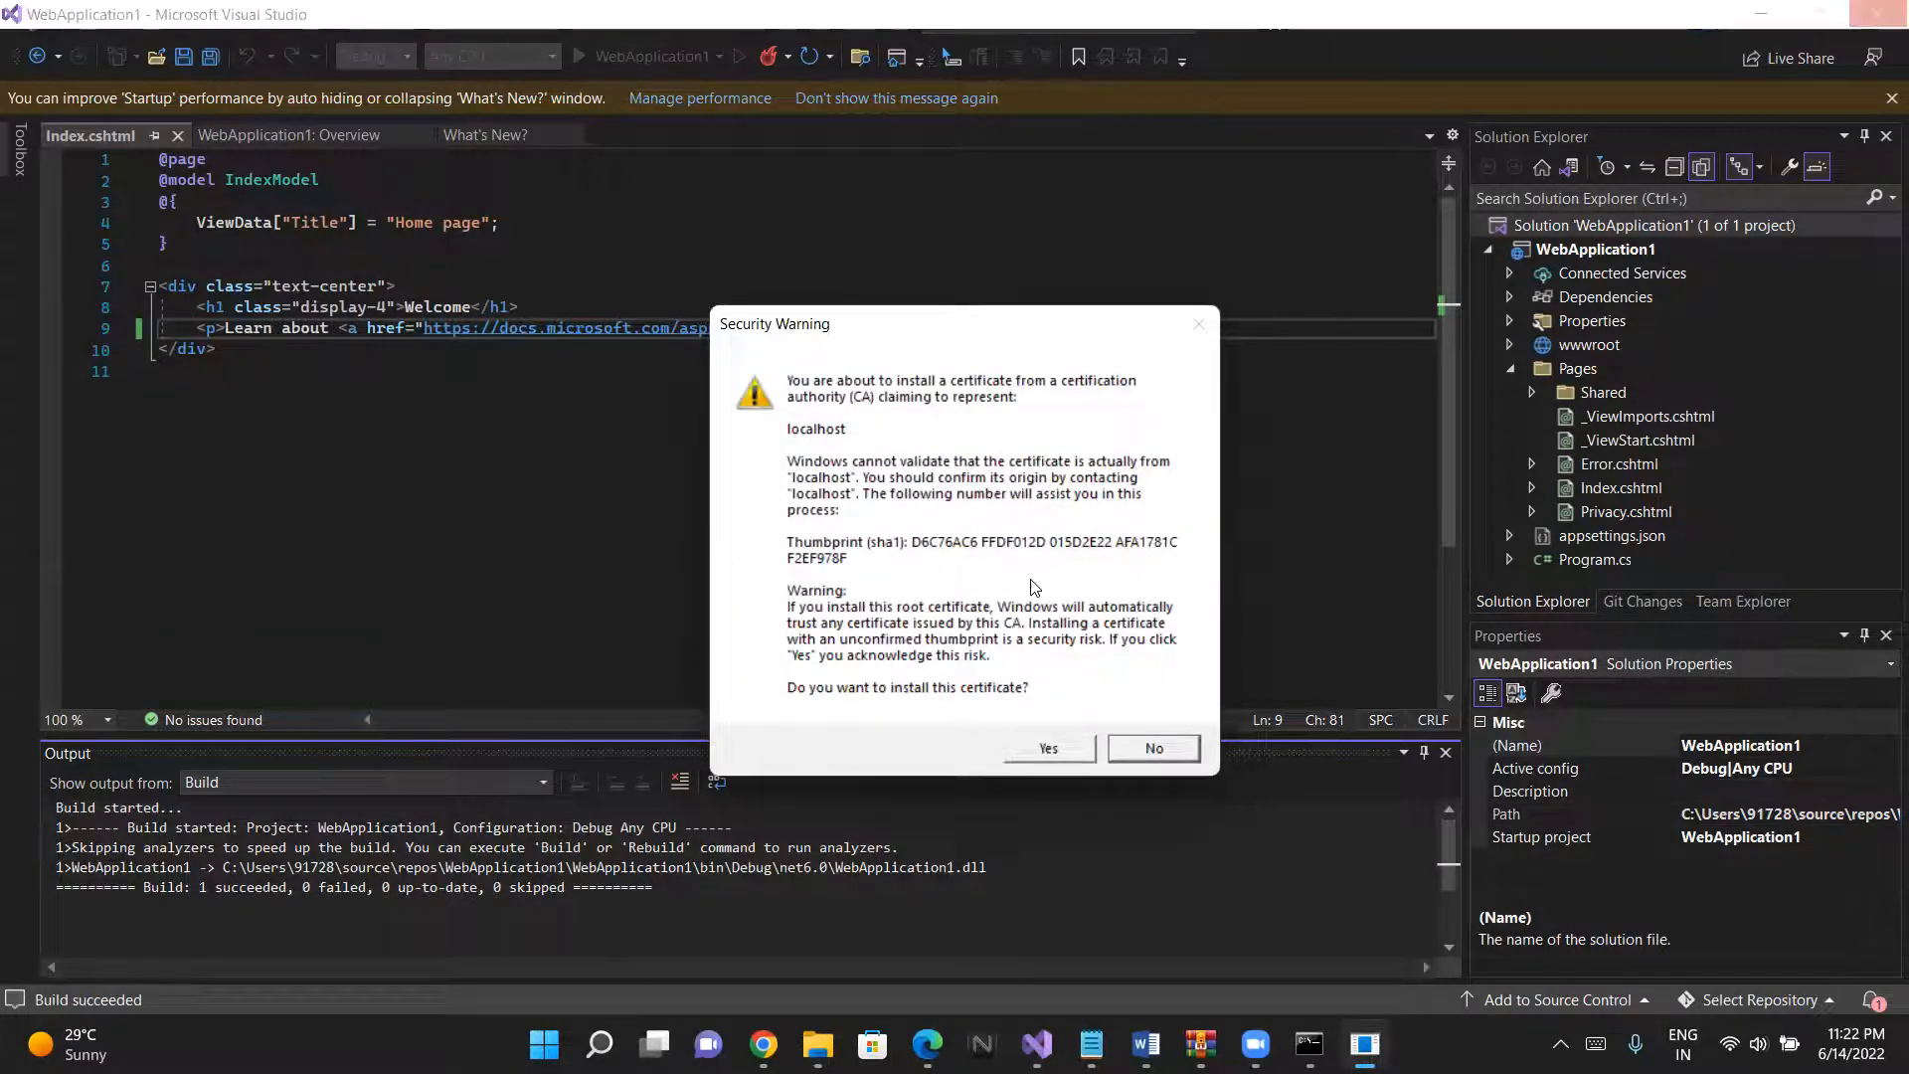
{"action": "left_click", "coordinate": [1064, 741]}
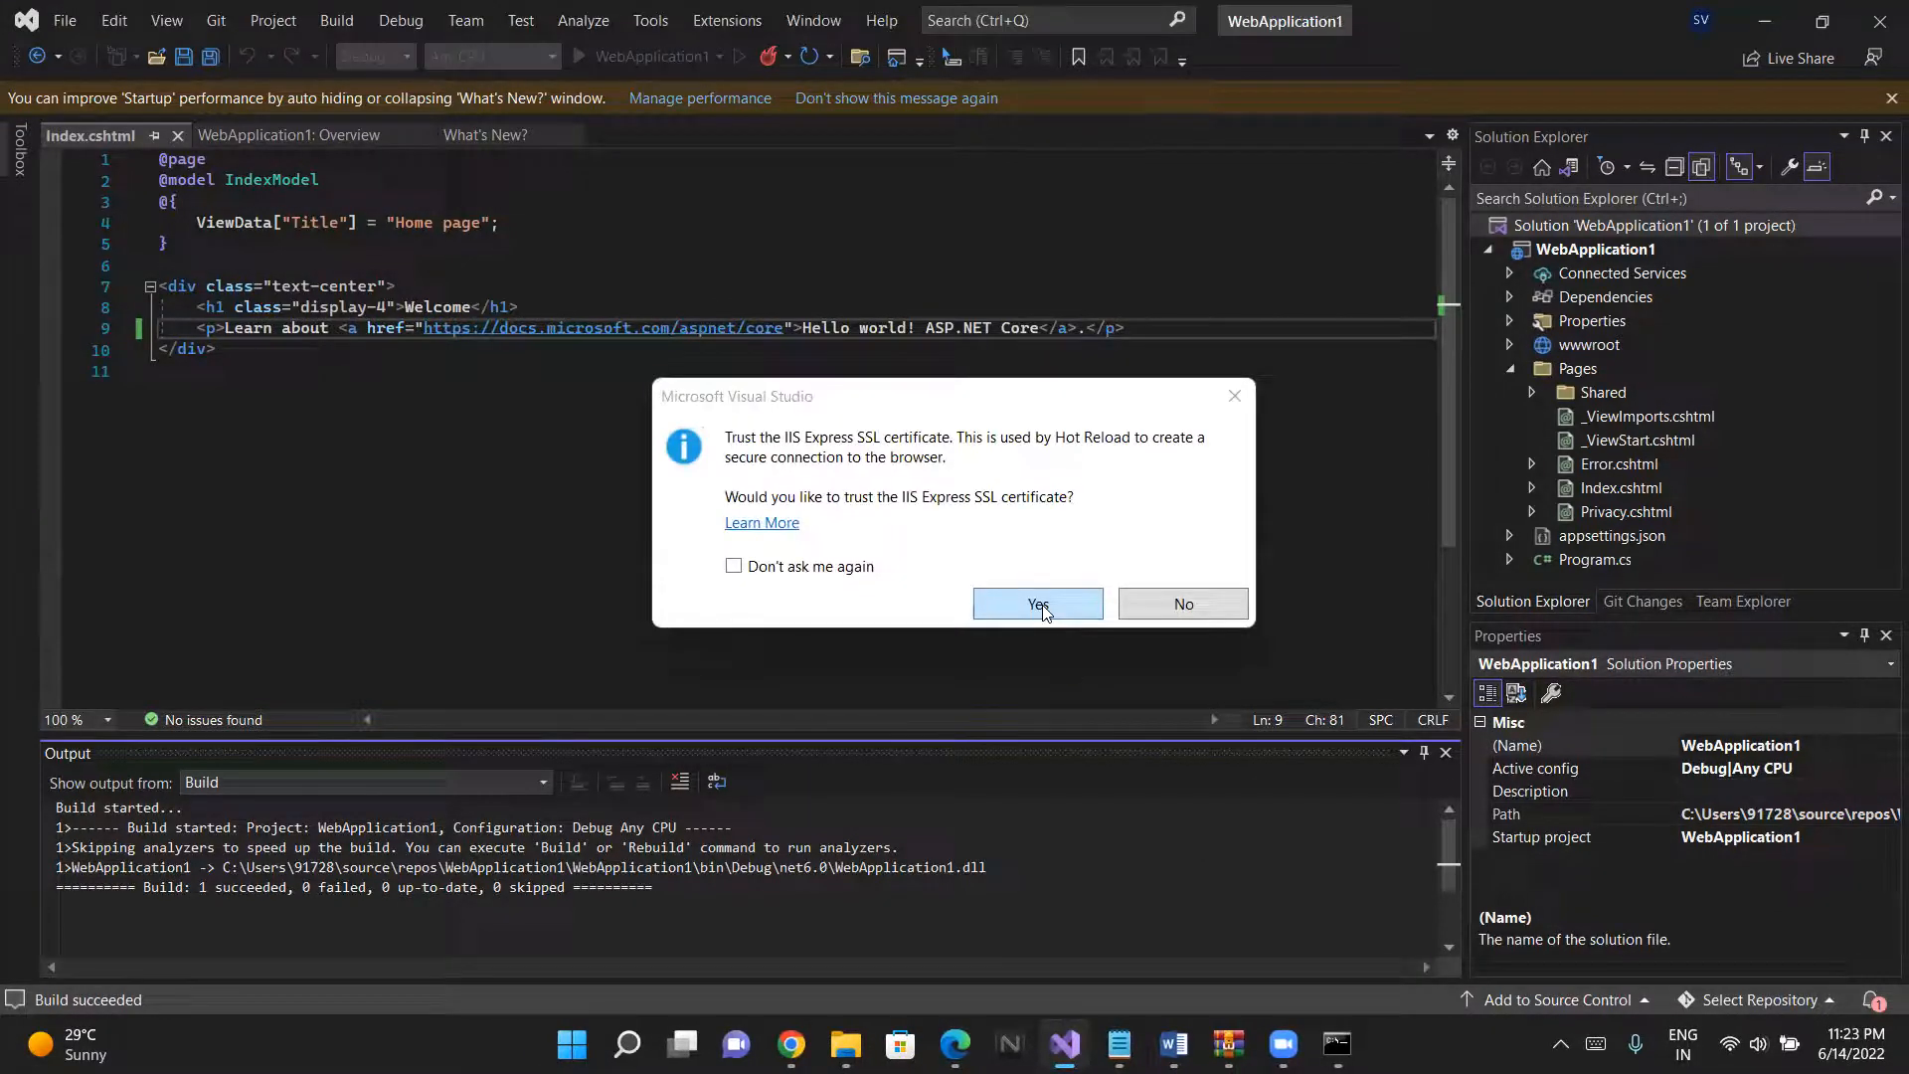
{"action": "left_click", "coordinate": [1040, 605]}
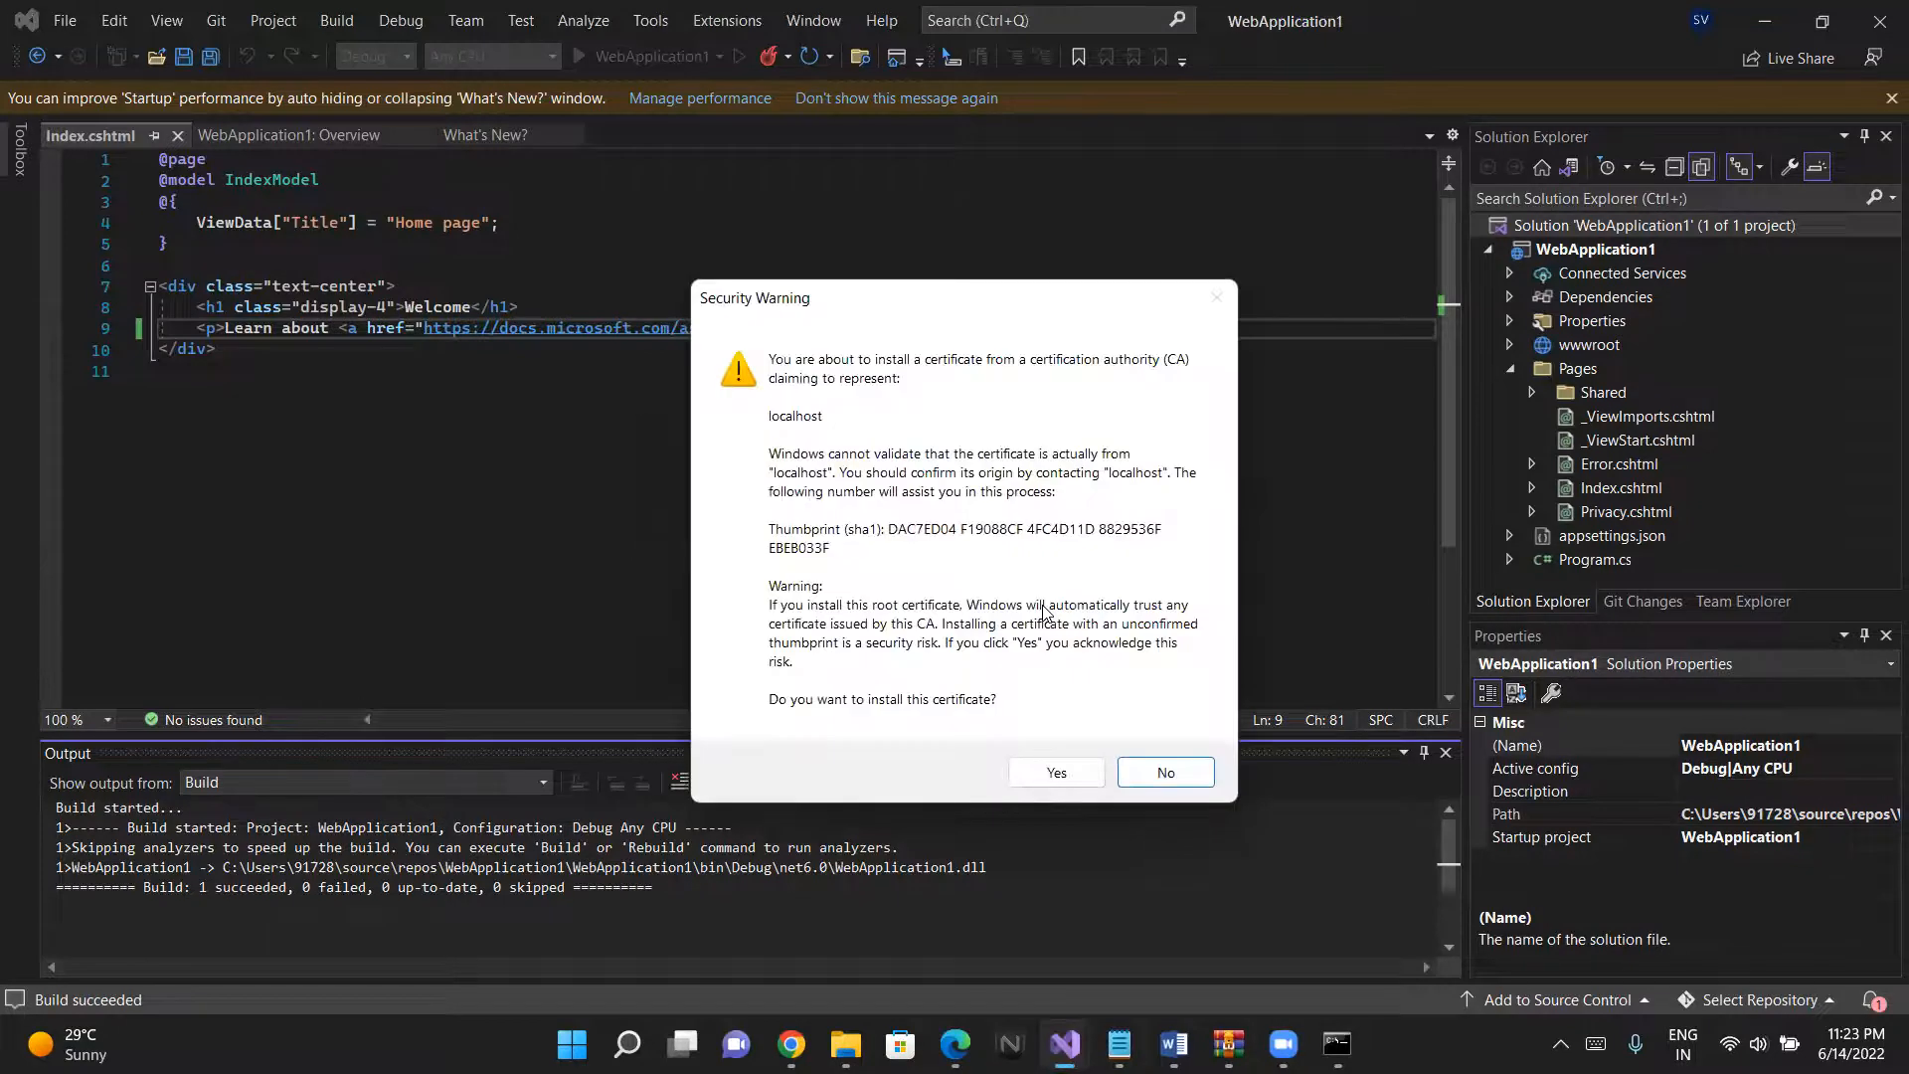
{"action": "left_click", "coordinate": [1058, 777]}
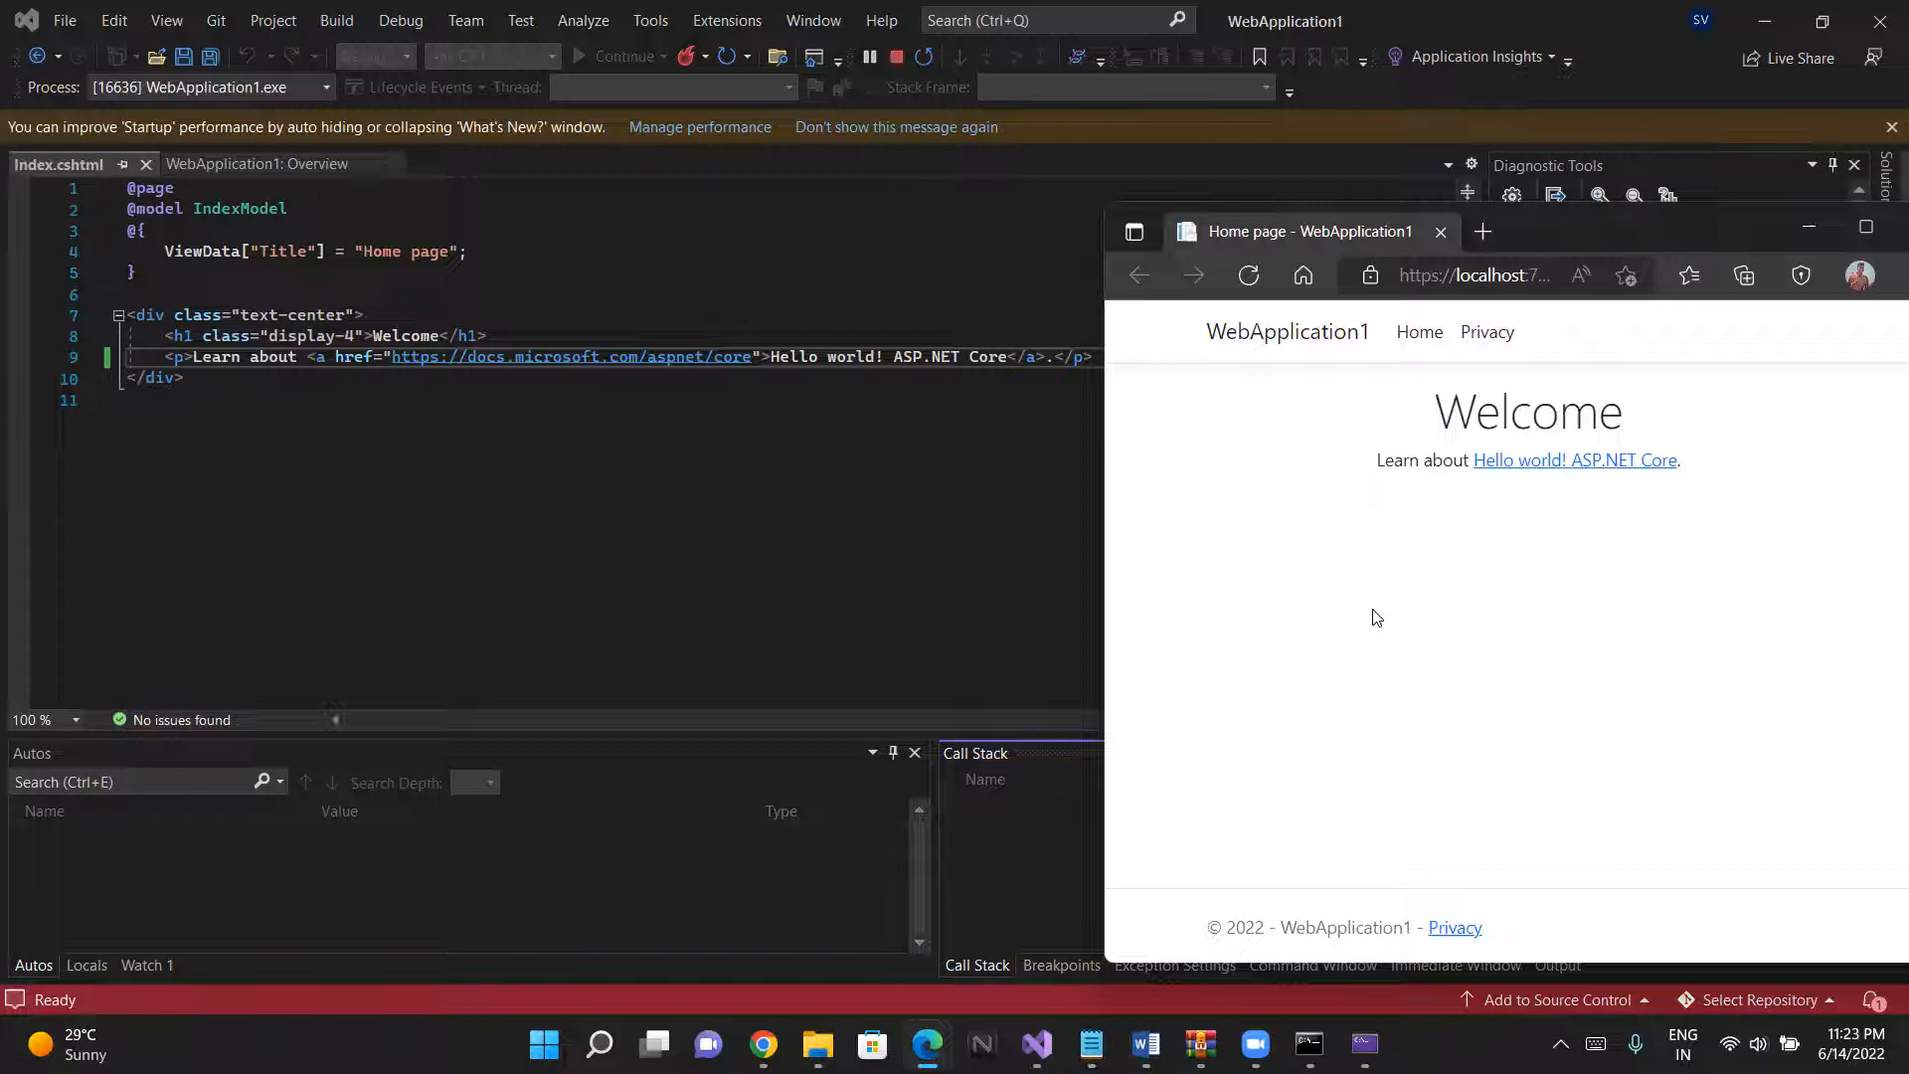
{"action": "left_click", "coordinate": [1880, 245]}
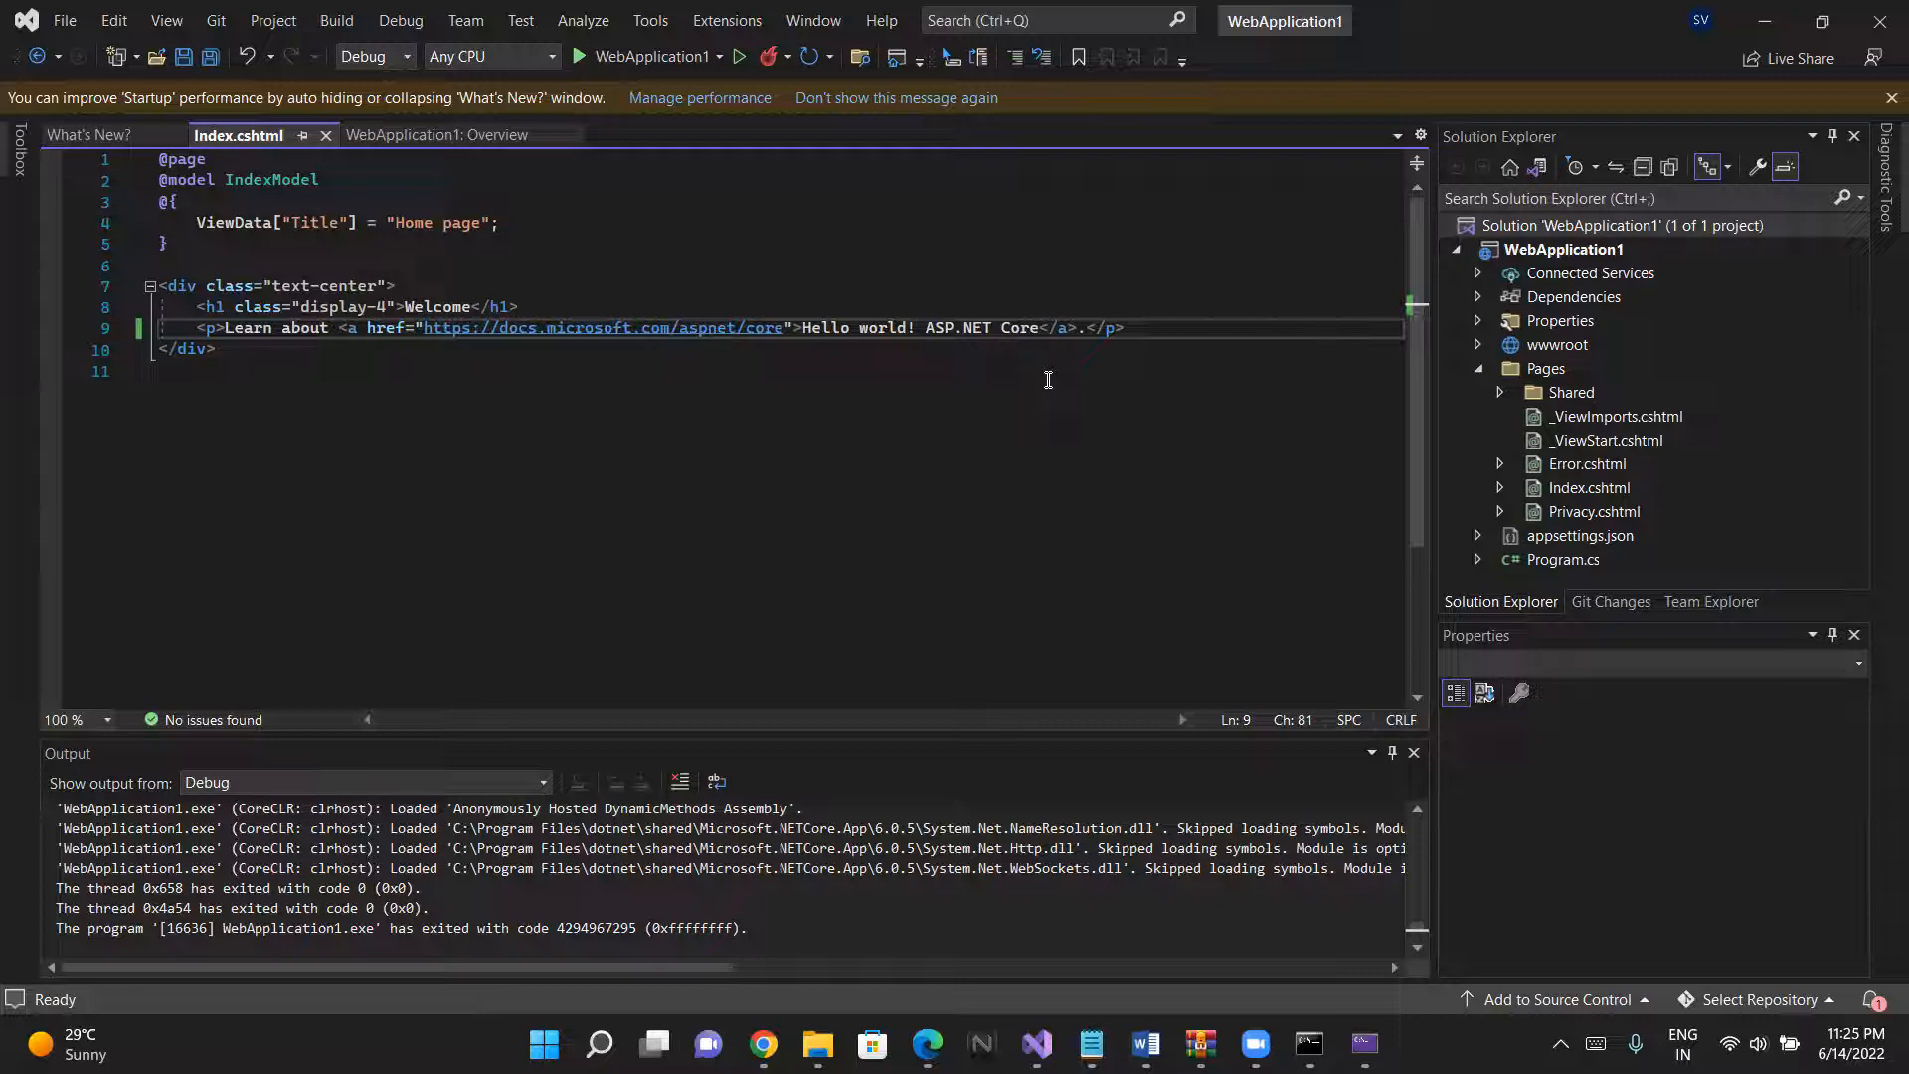
{"action": "left_click", "coordinate": [818, 1043]}
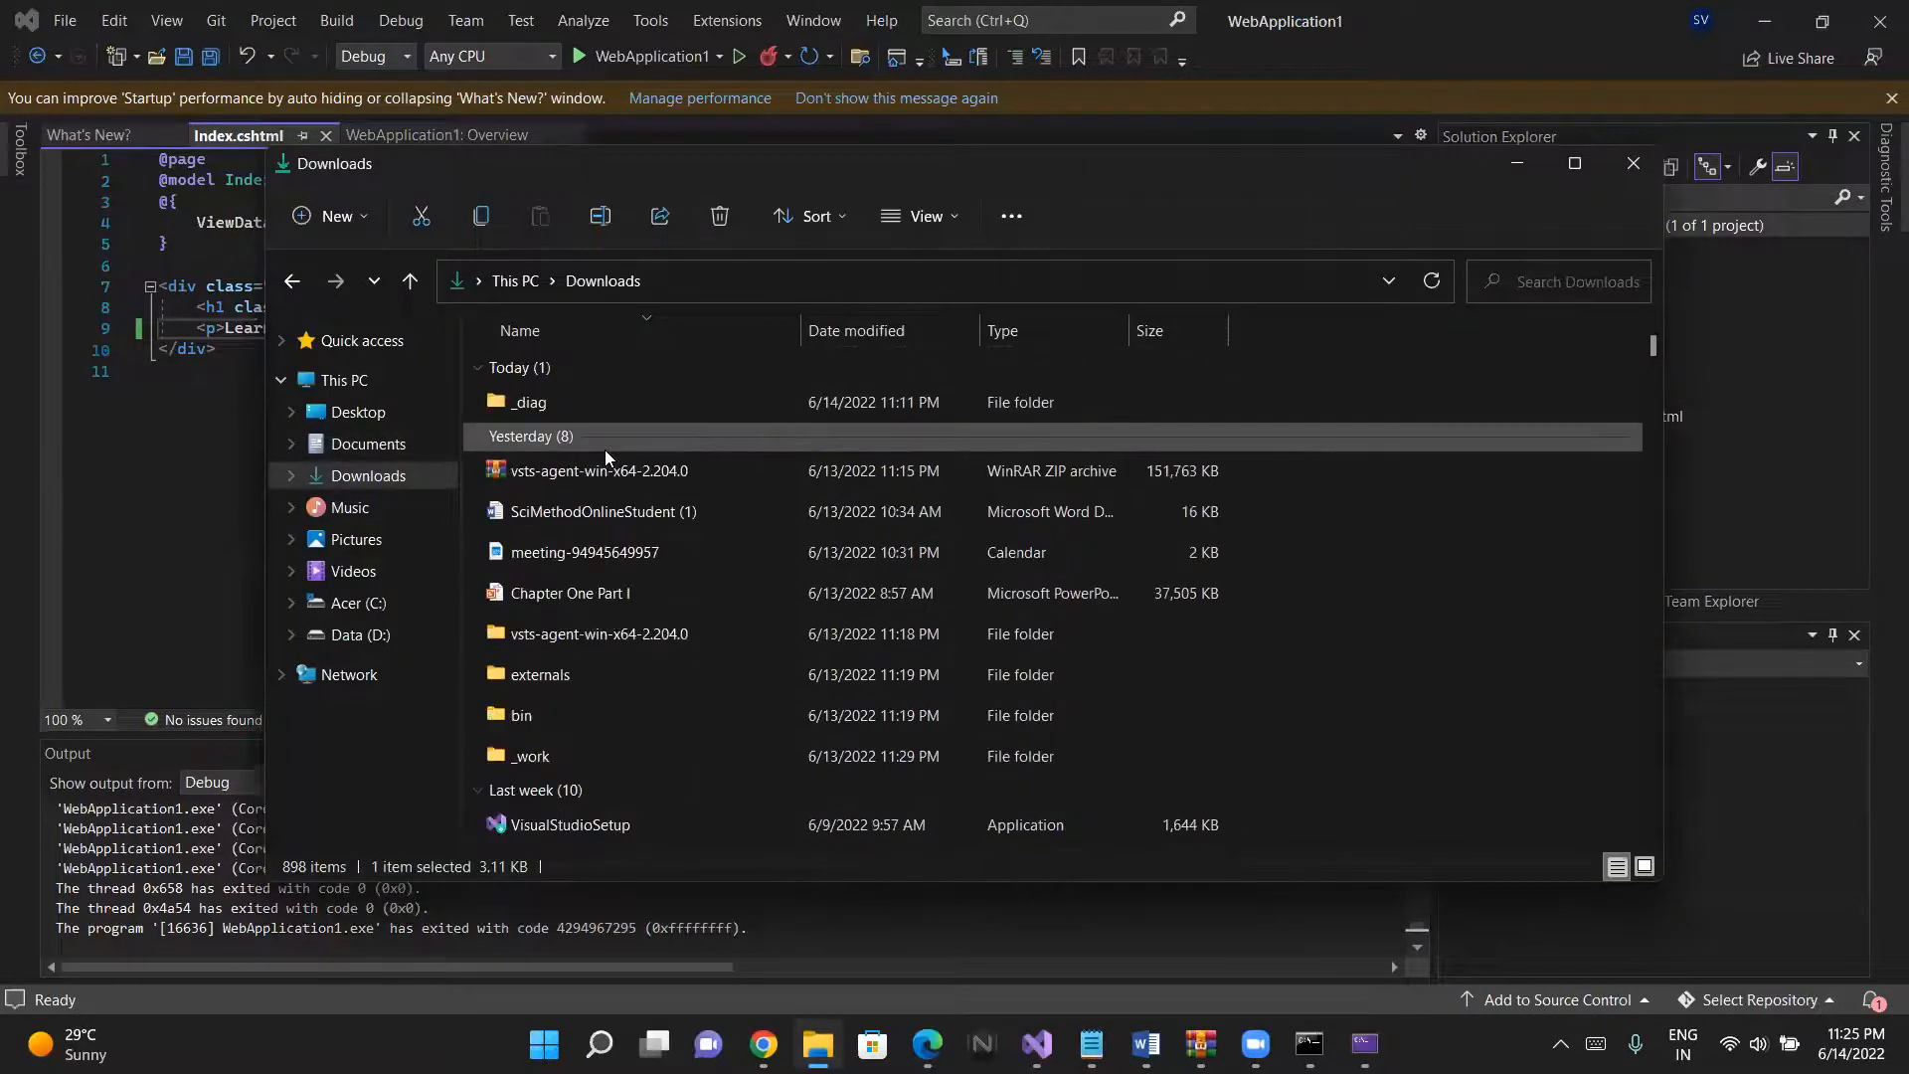
{"action": "left_click", "coordinate": [551, 406]}
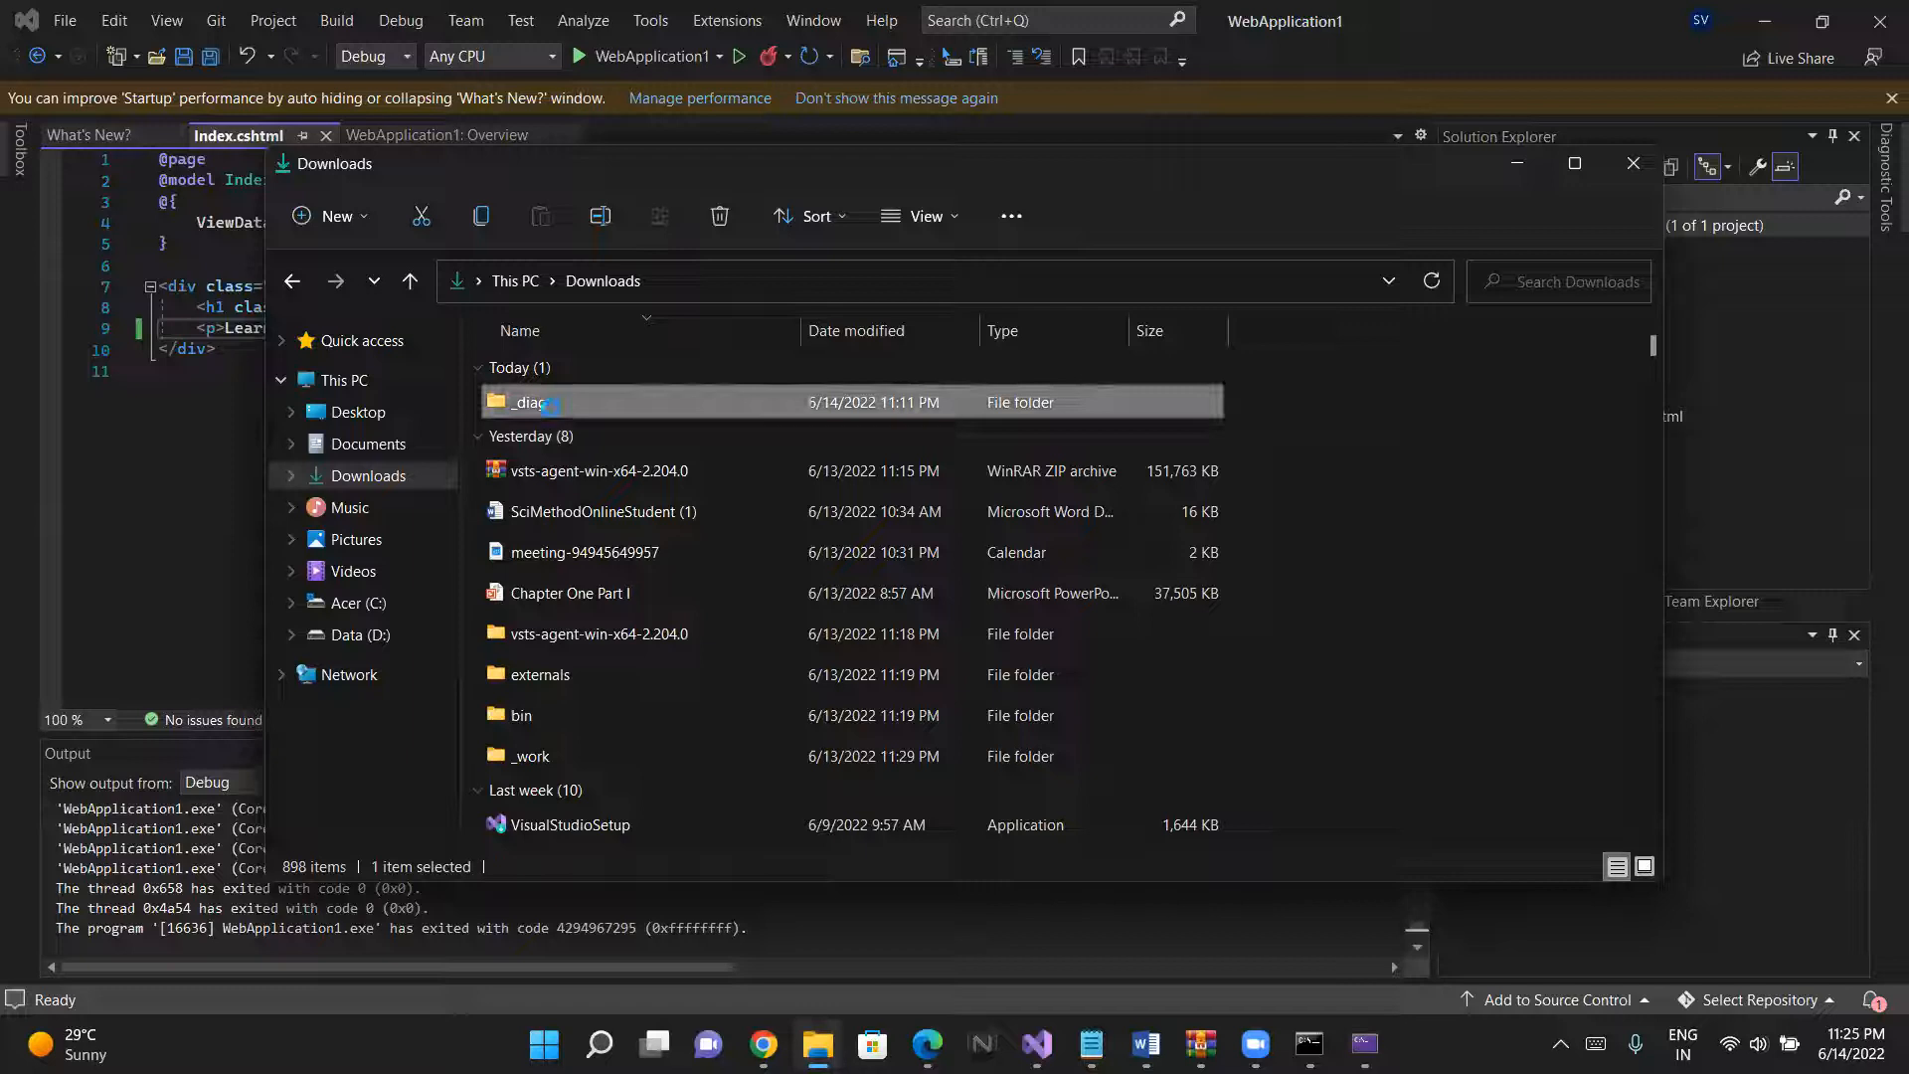
{"action": "left_click", "coordinate": [1515, 169]}
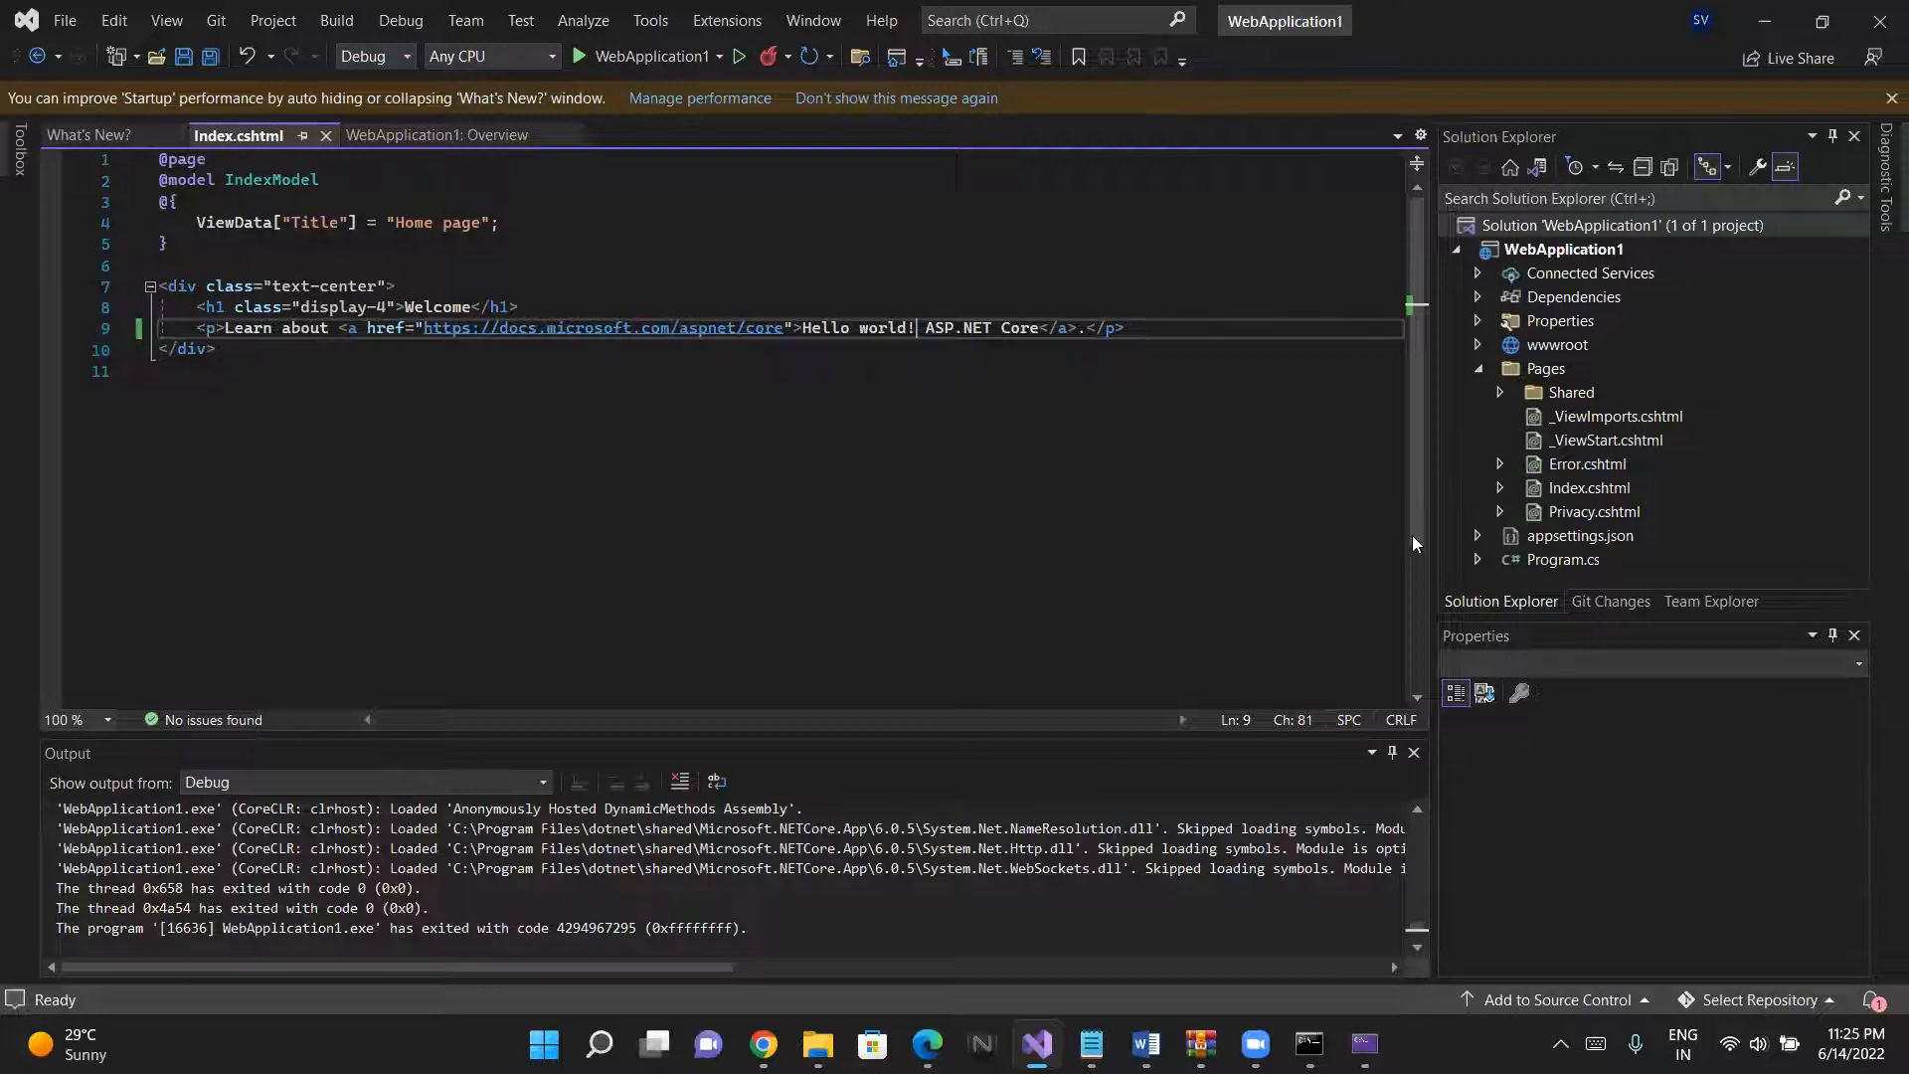
{"action": "right_click", "coordinate": [1525, 601]}
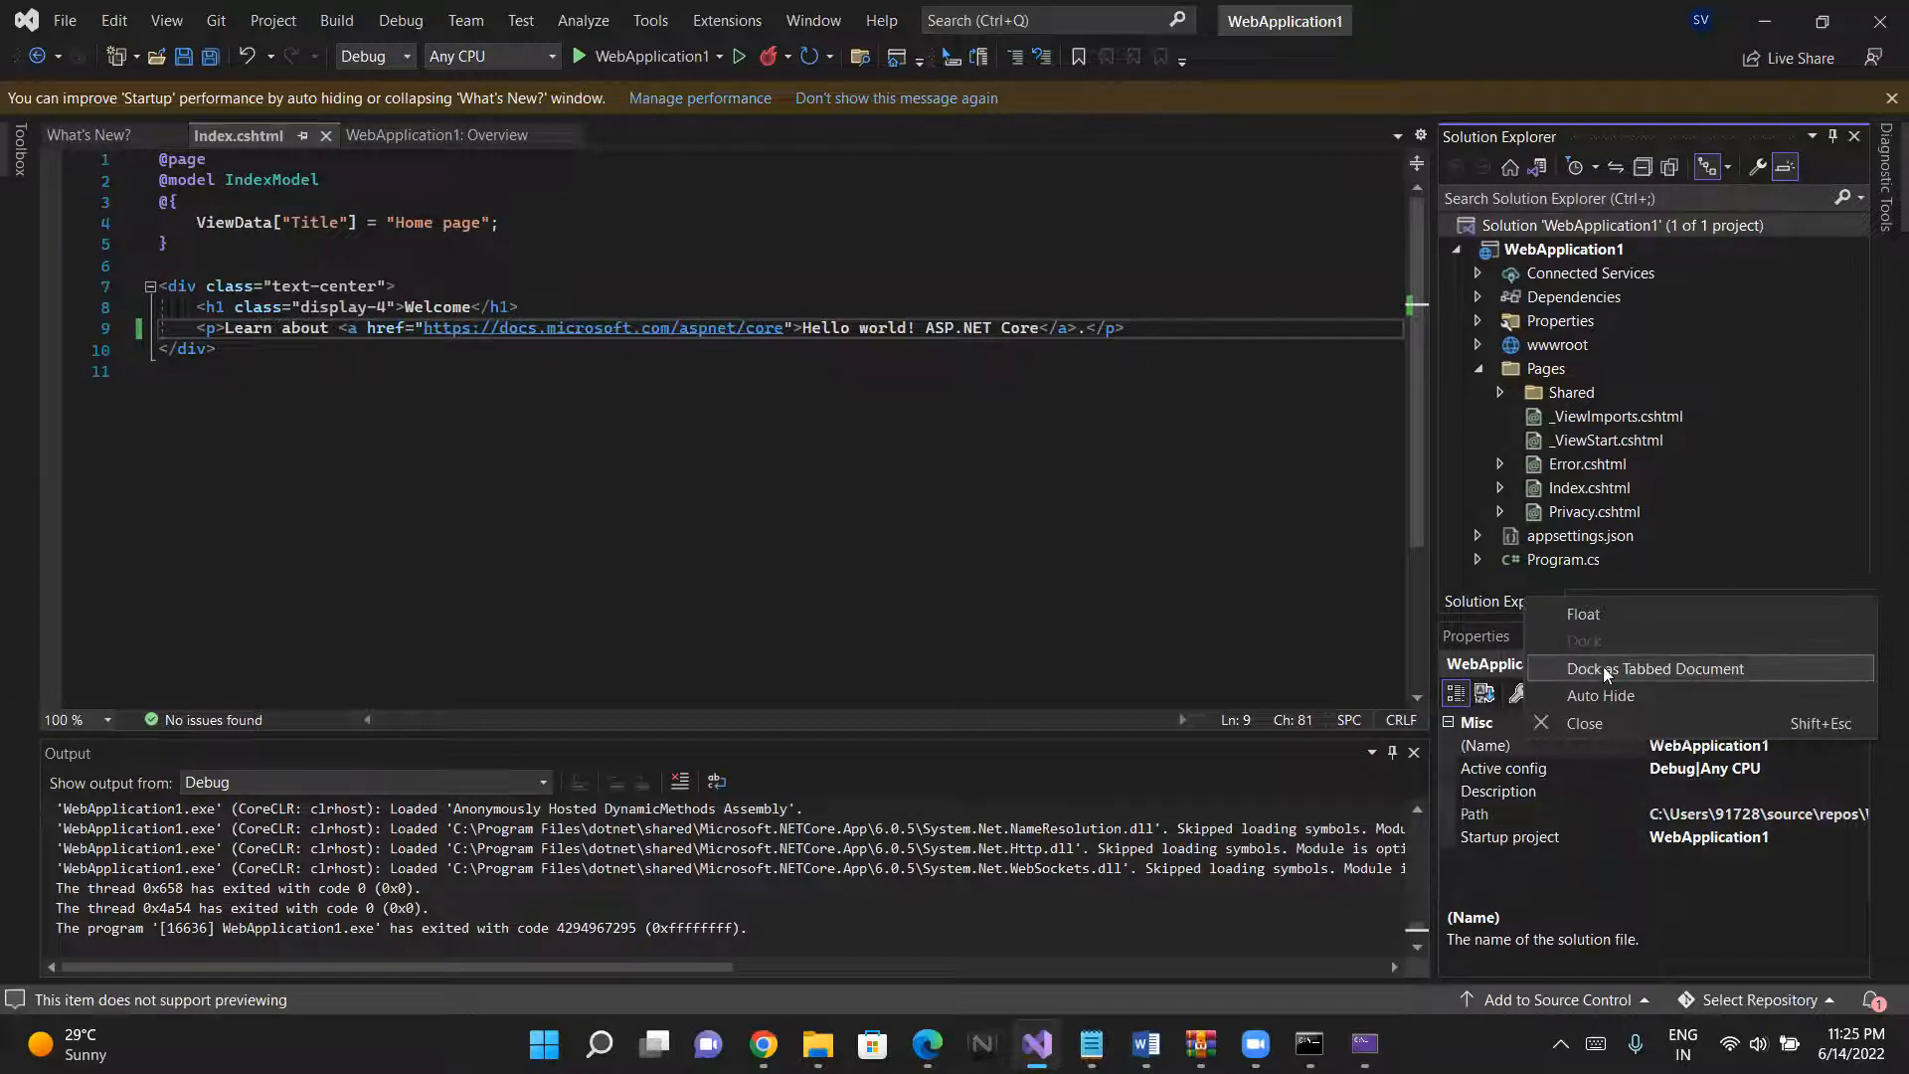
{"action": "left_click", "coordinate": [1372, 625]}
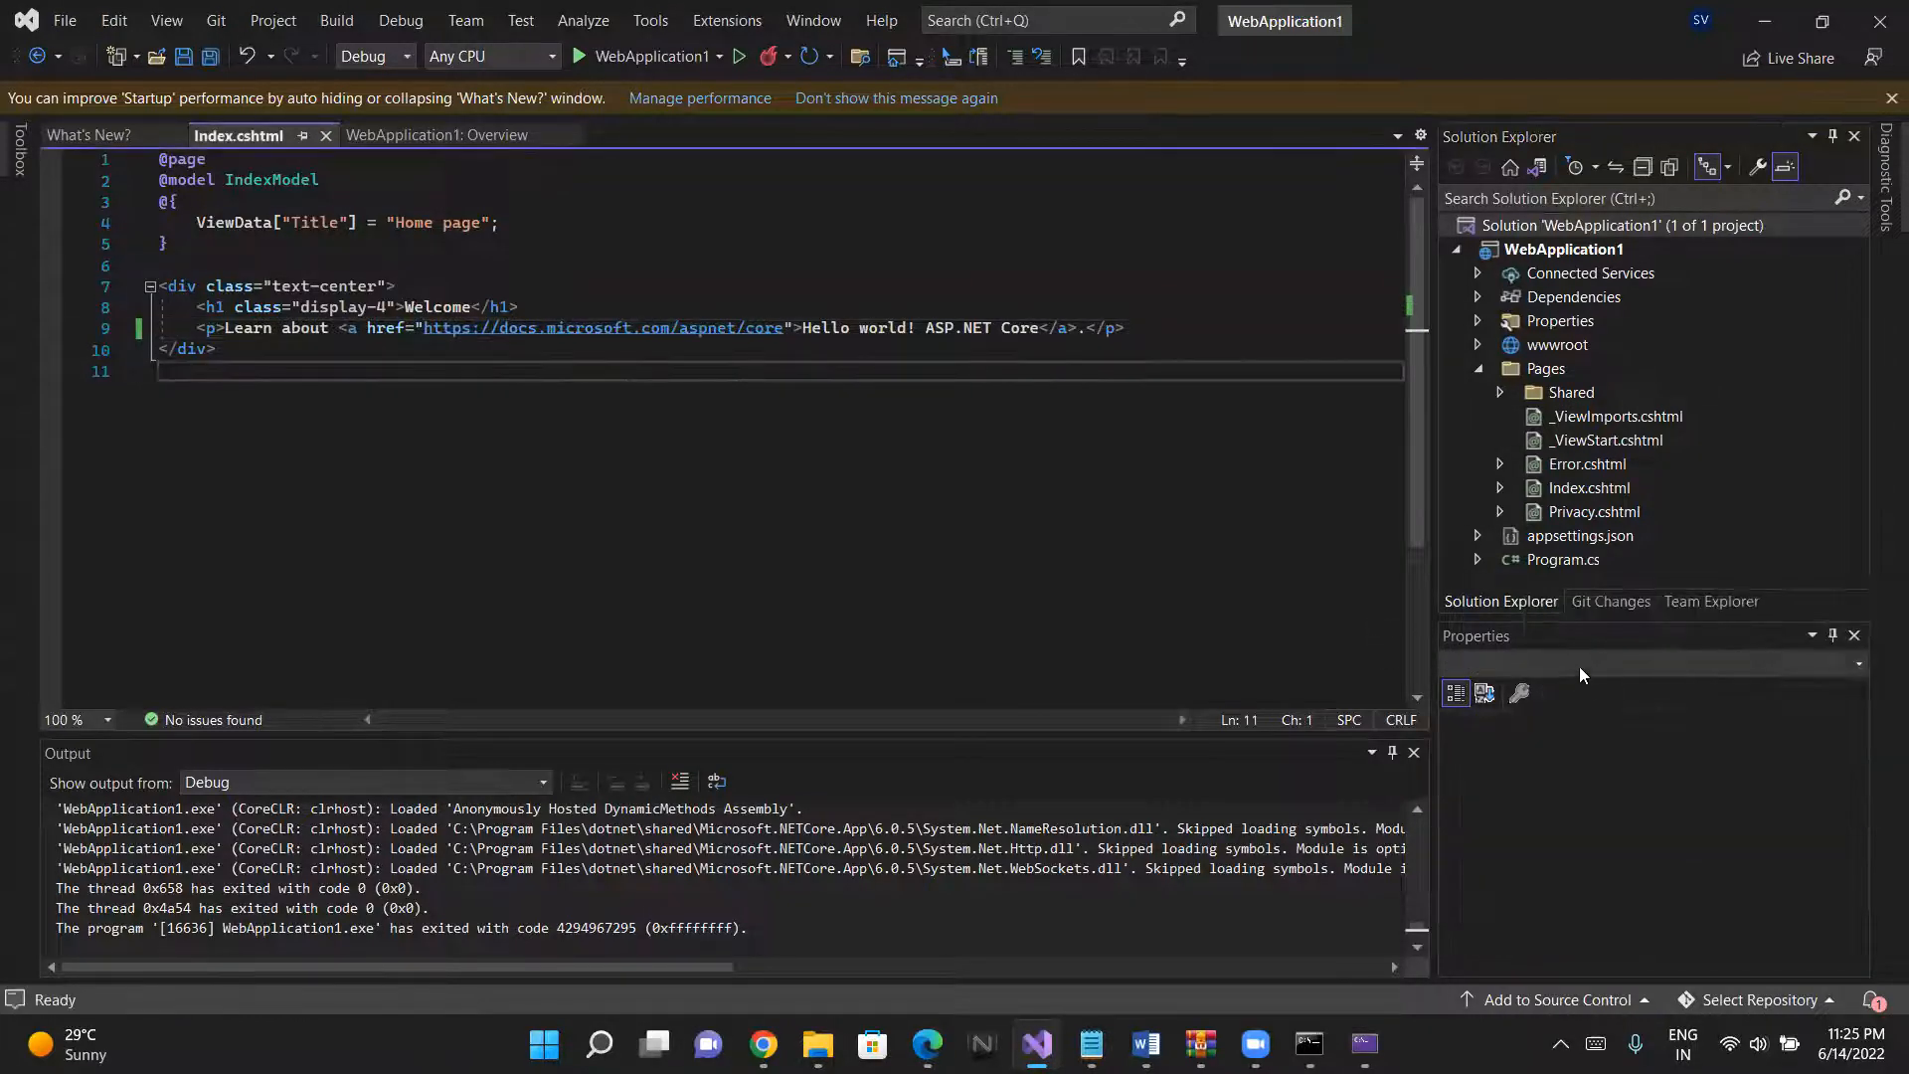
{"action": "left_click", "coordinate": [1508, 599]}
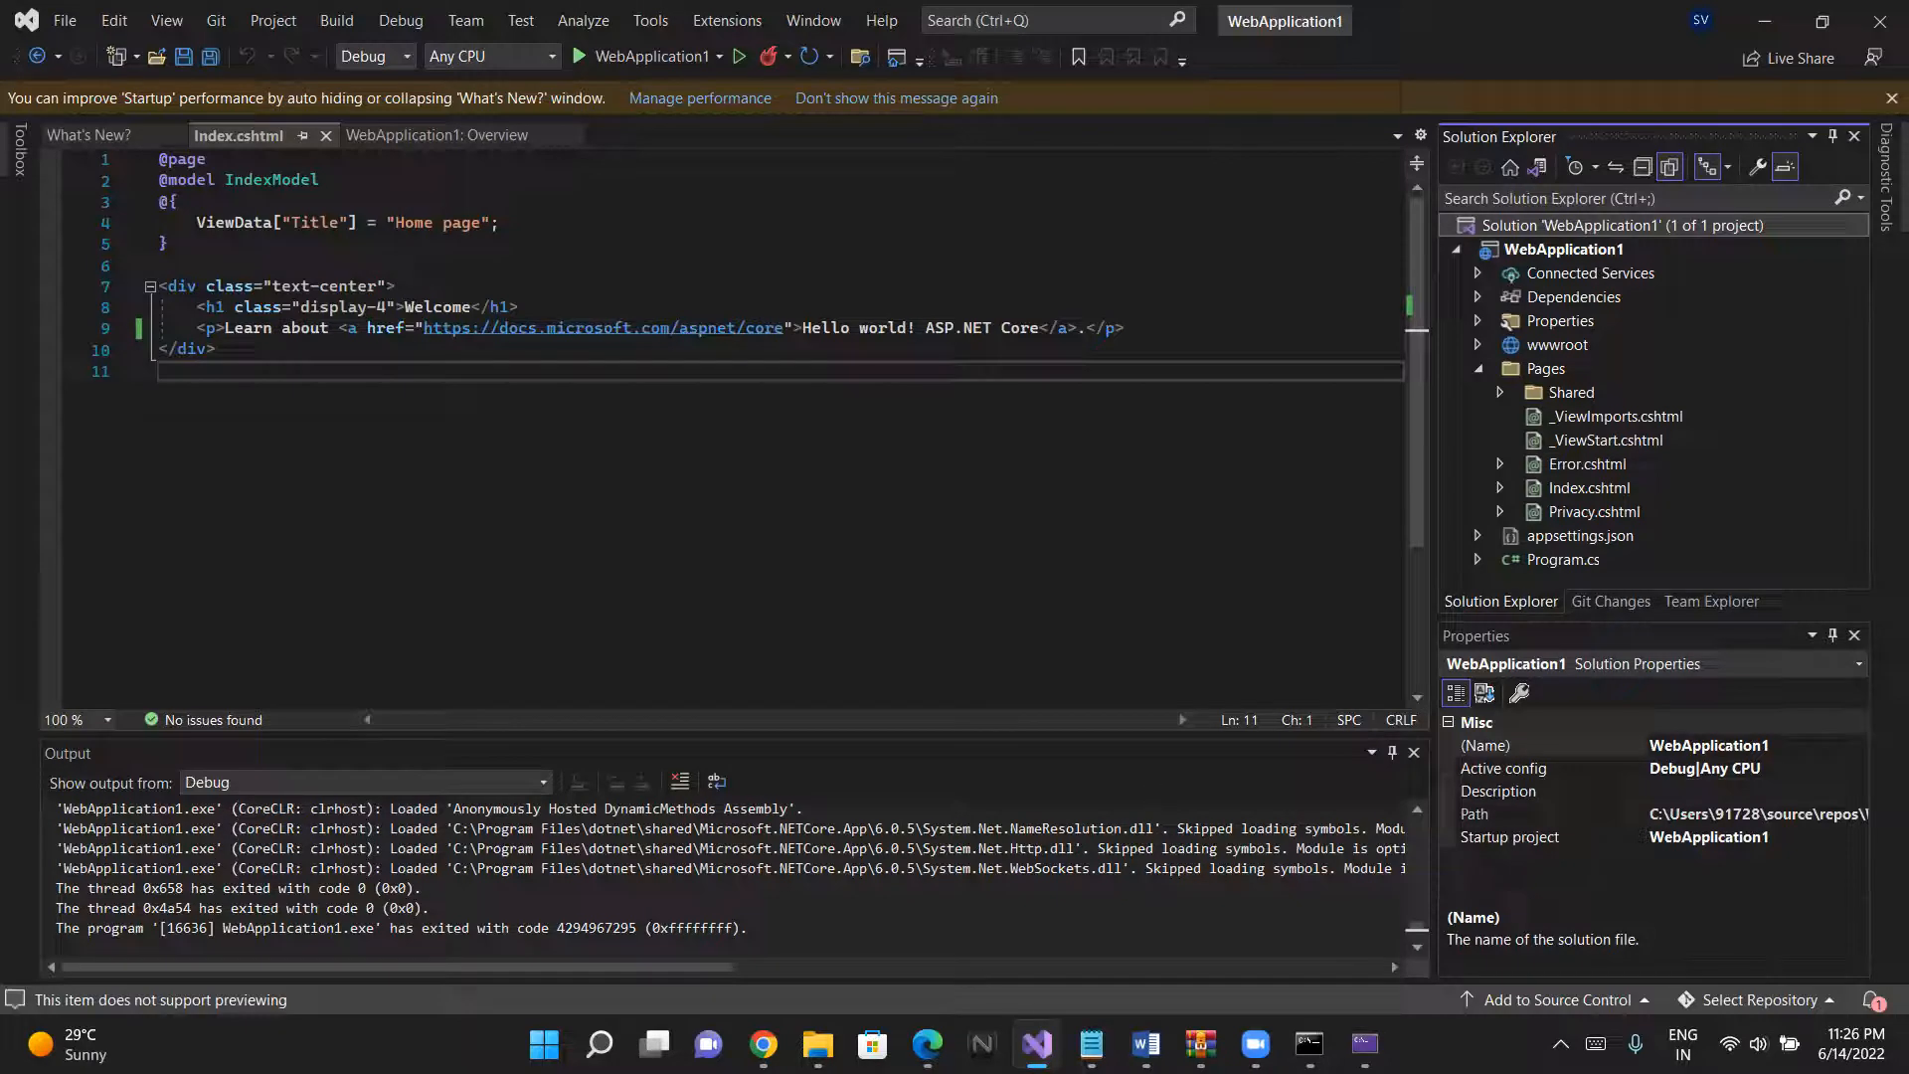
- Switch to File Explorer and open the WebApplication1 folder under source\repos in the user's profile folder on drive C
{"action": "left_click", "coordinate": [817, 1044]}
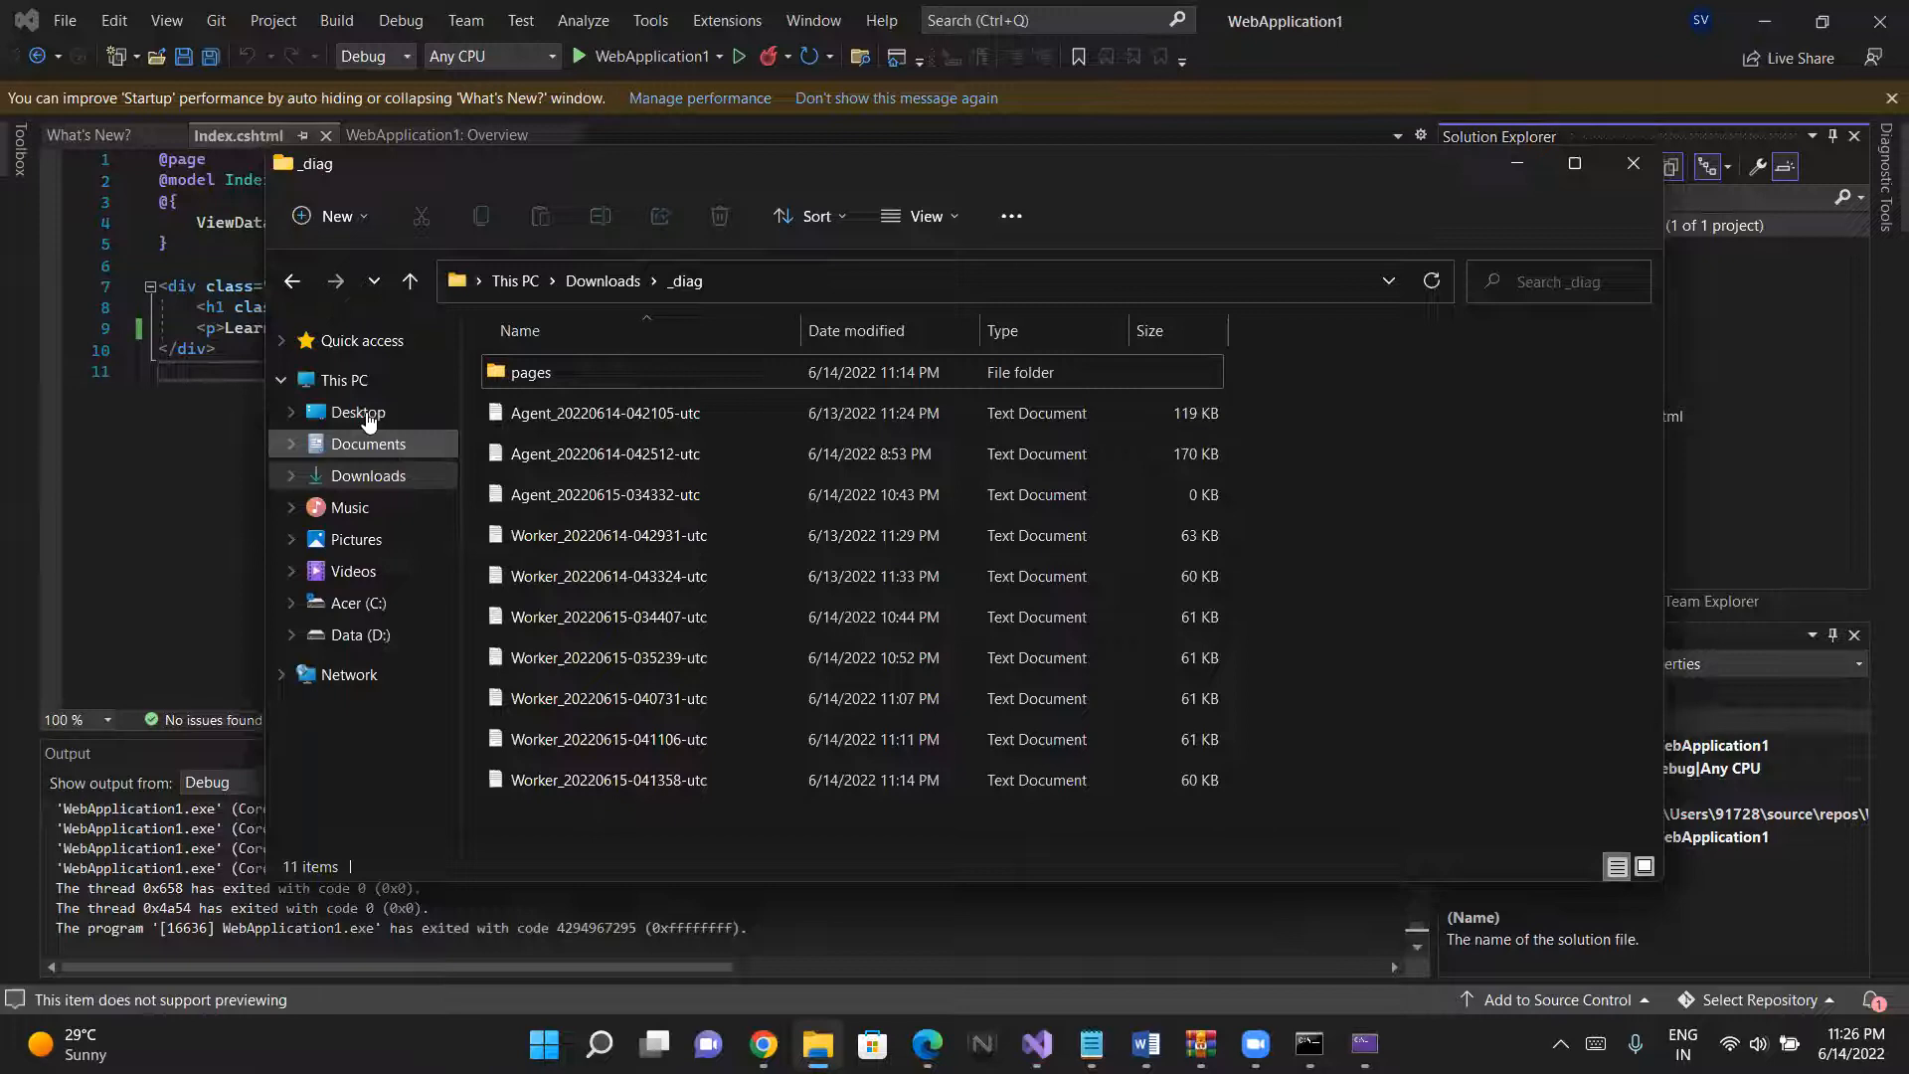
{"action": "left_click", "coordinate": [366, 604]}
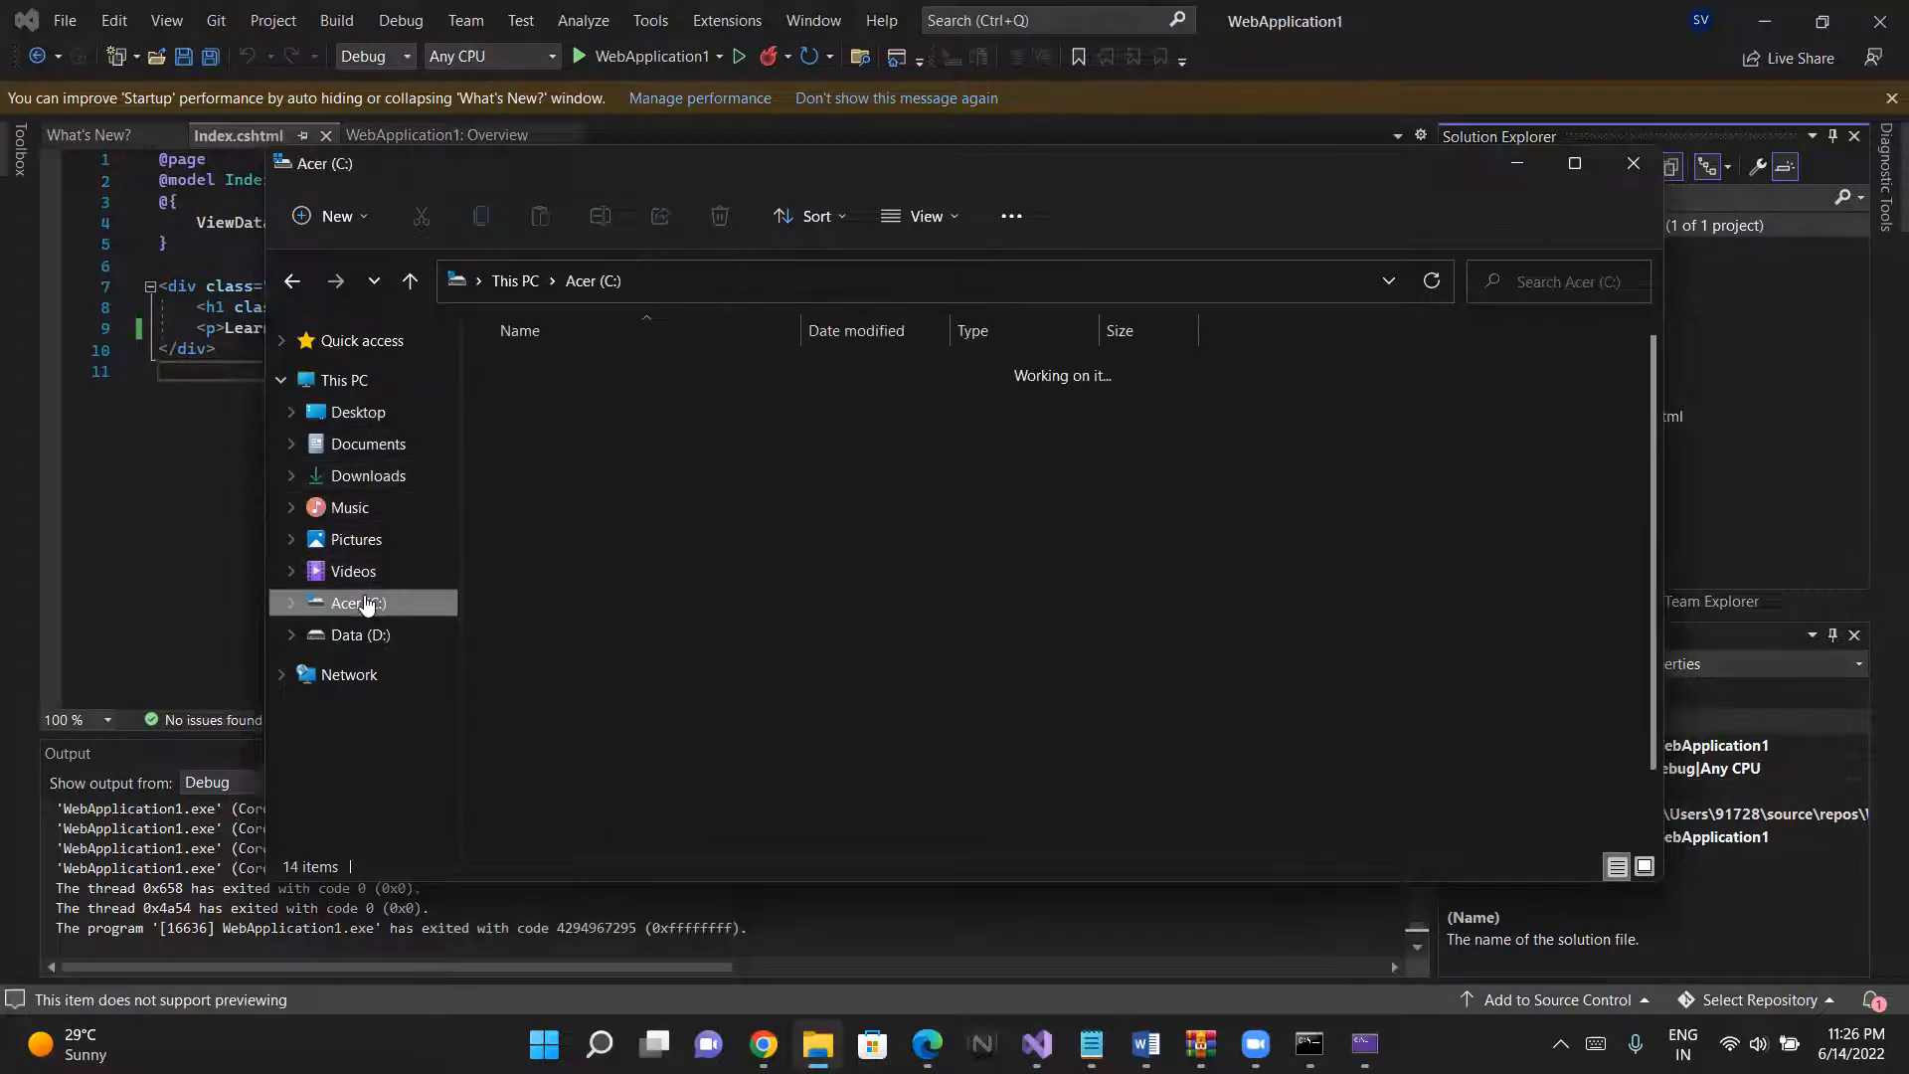
{"action": "scroll", "coordinate": [547, 664], "scroll_direction": "down", "scroll_amount": 1}
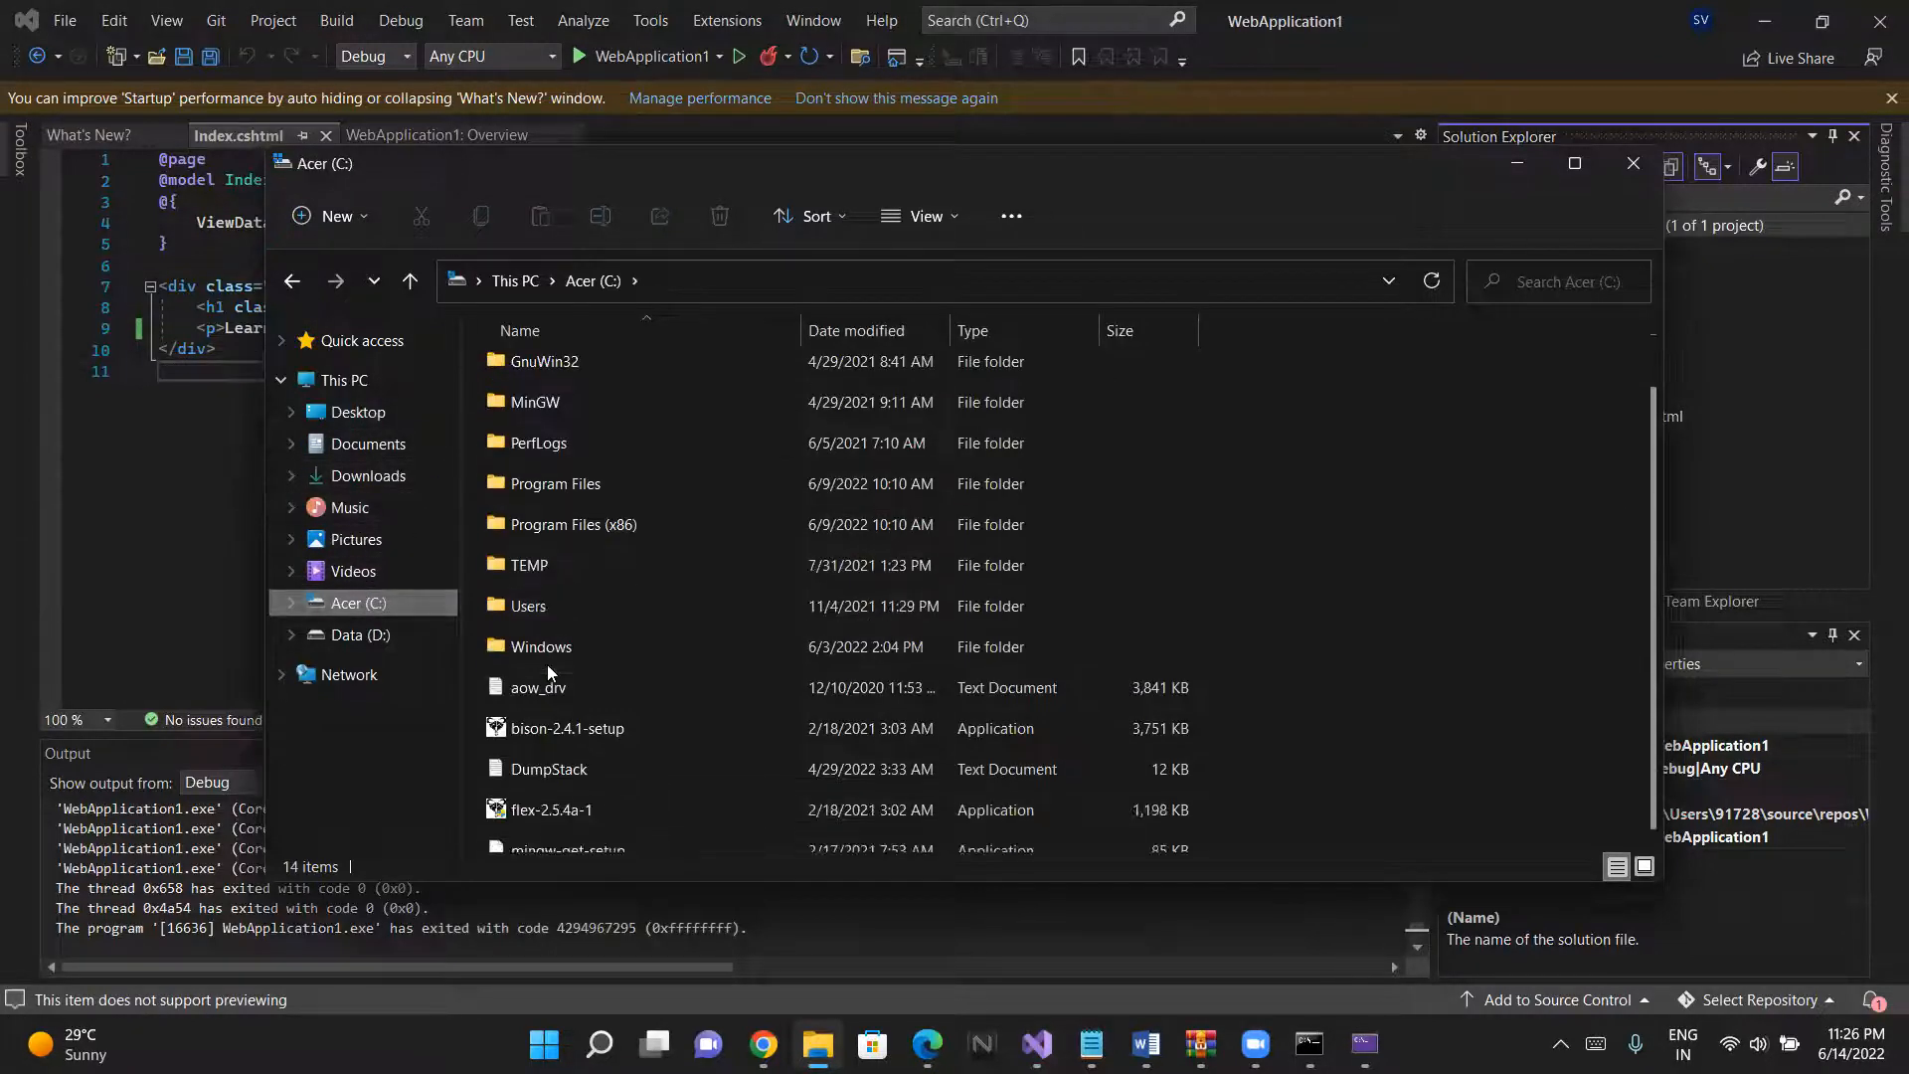
{"action": "double_click", "coordinate": [535, 585]}
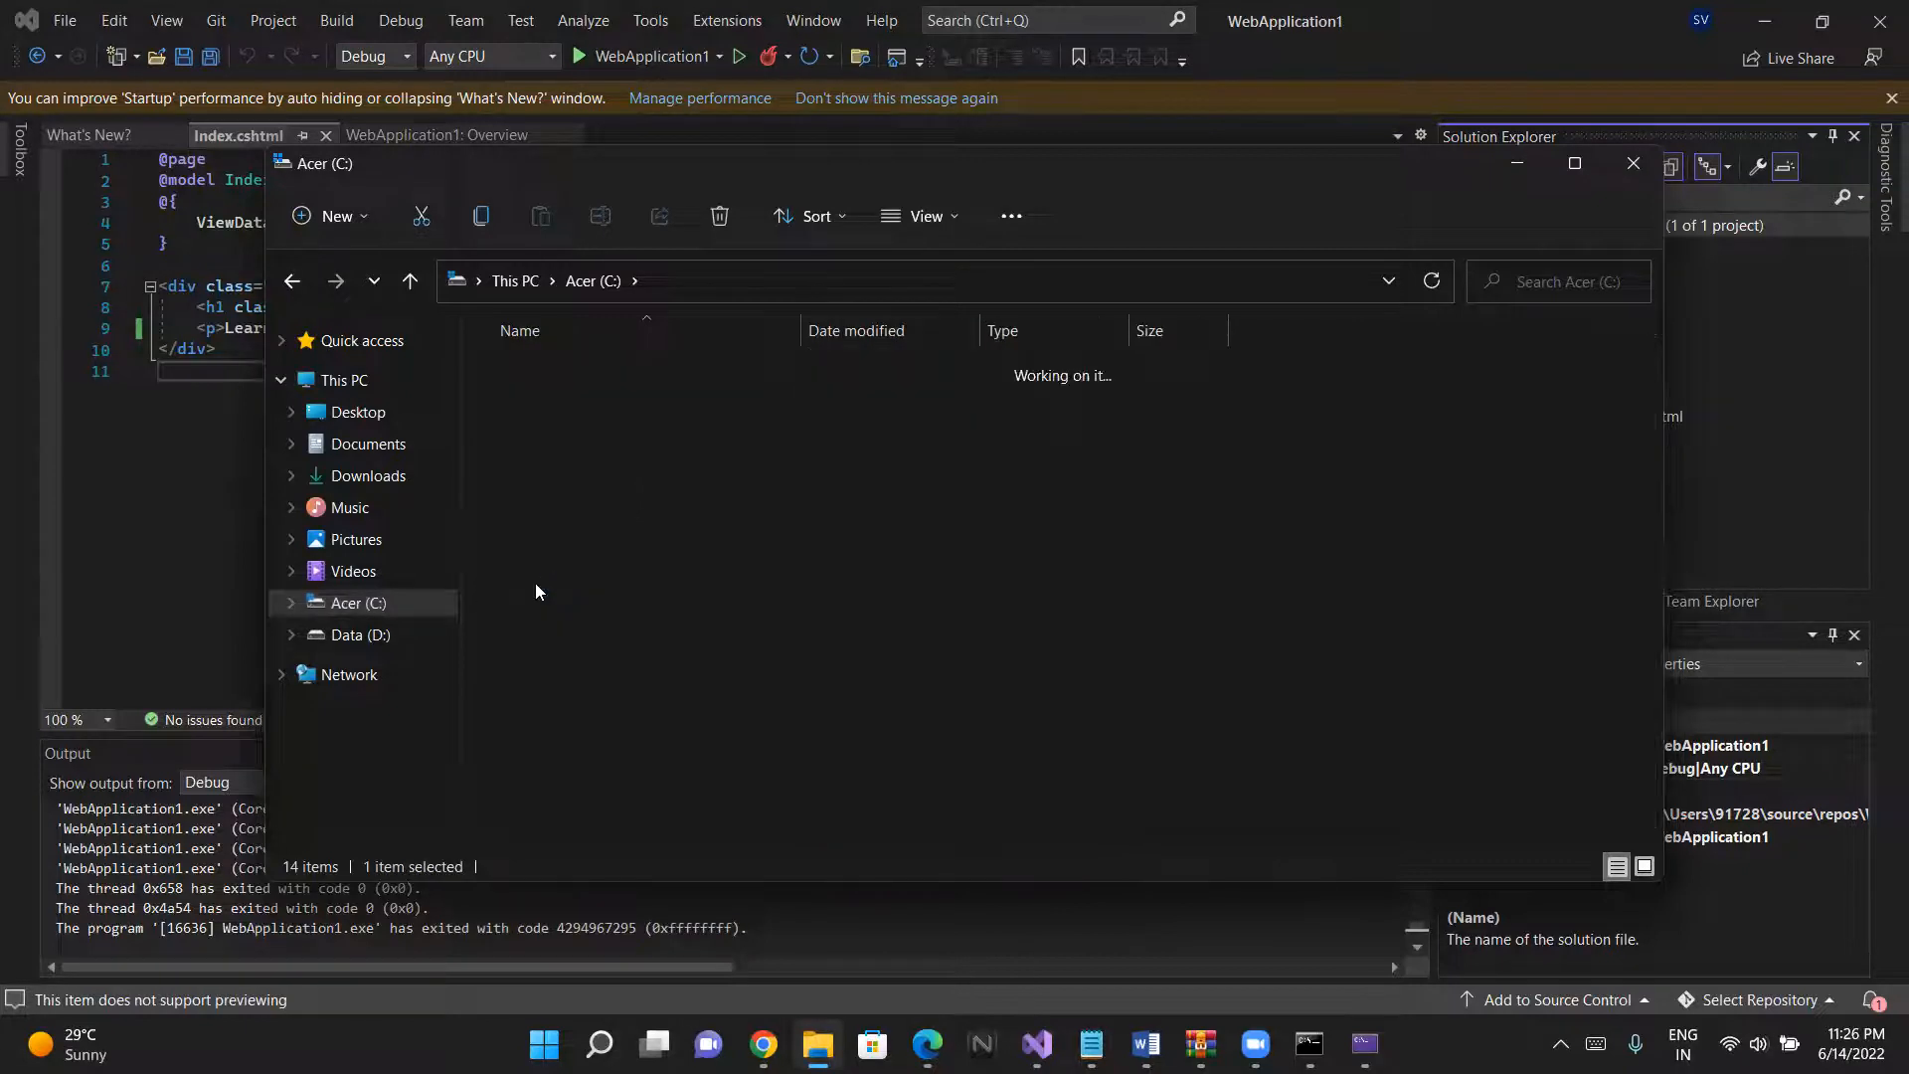
{"action": "double_click", "coordinate": [537, 360]}
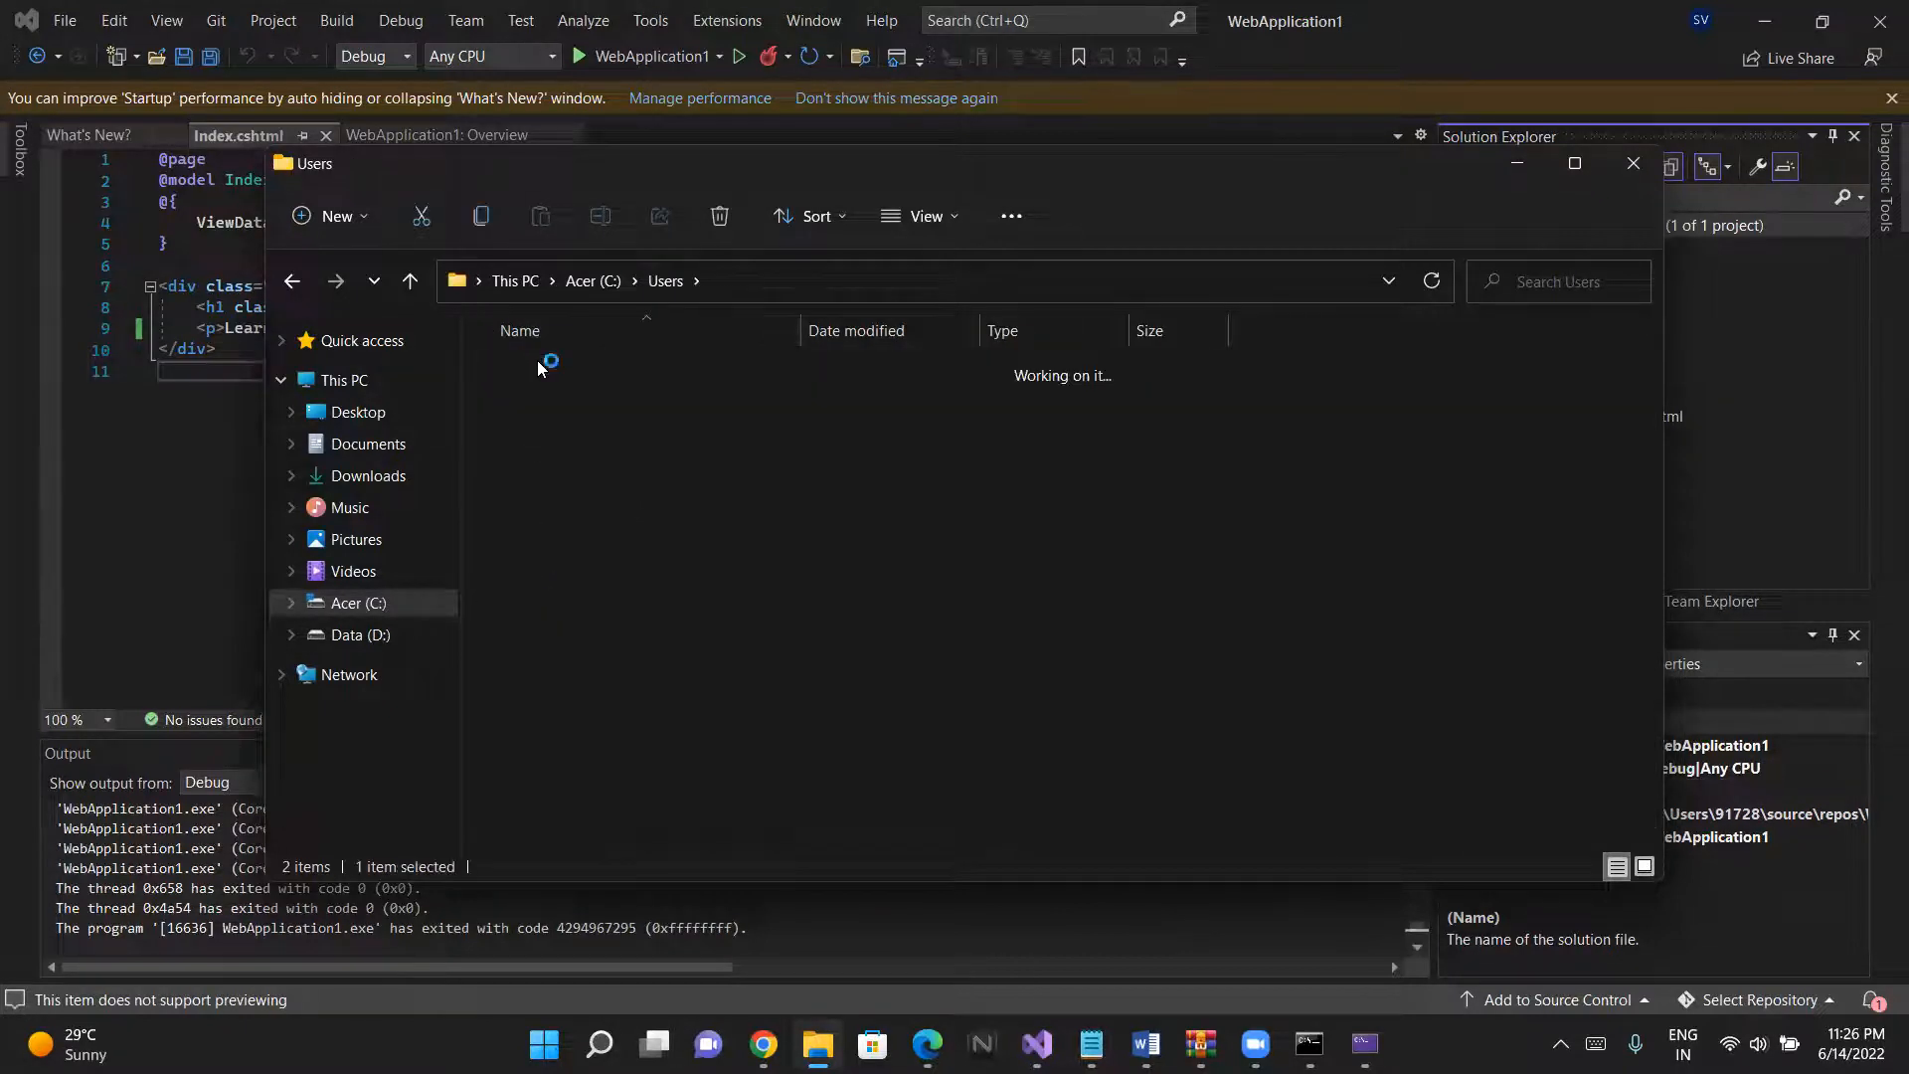
{"action": "scroll", "coordinate": [545, 522], "scroll_direction": "down", "scroll_amount": 1}
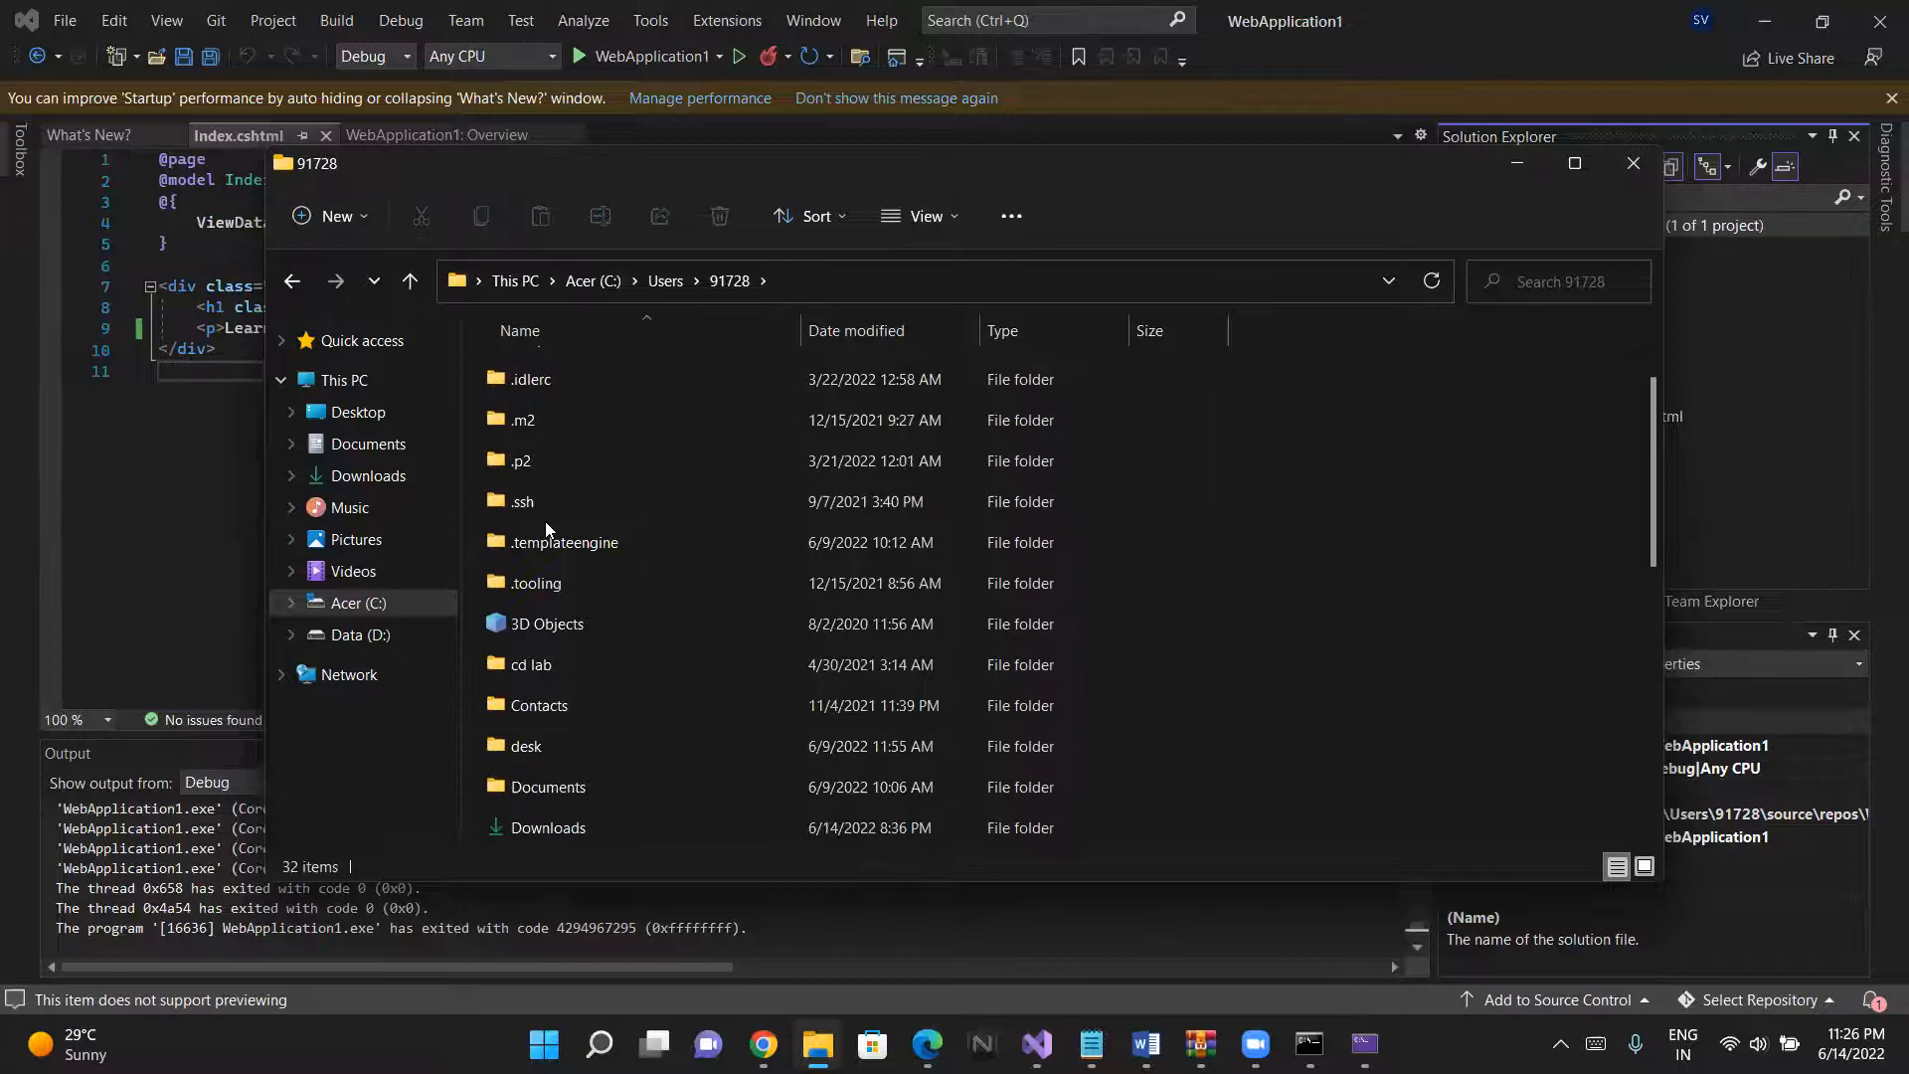
{"action": "scroll", "coordinate": [545, 522], "scroll_direction": "down", "scroll_amount": 3}
{"action": "scroll", "coordinate": [545, 676], "scroll_direction": "down", "scroll_amount": 1}
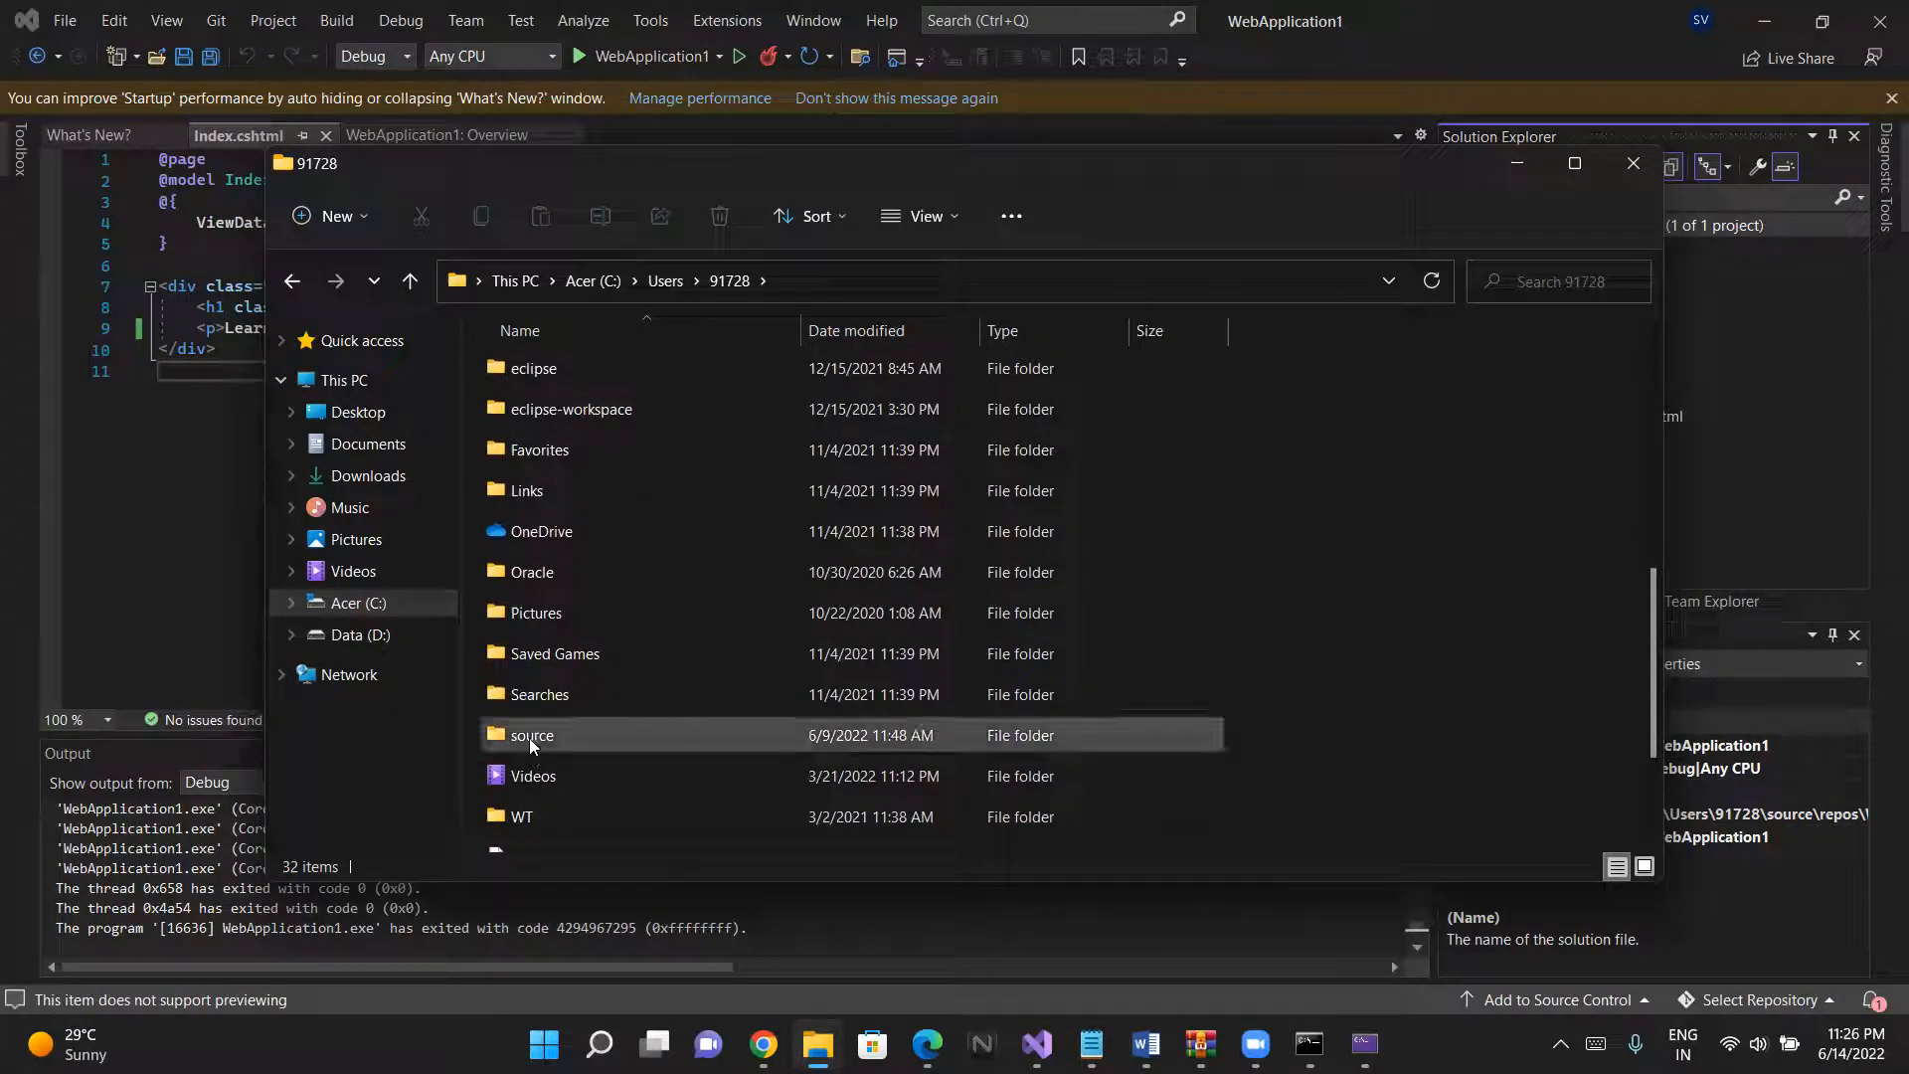
{"action": "double_click", "coordinate": [529, 738]}
{"action": "double_click", "coordinate": [527, 373]}
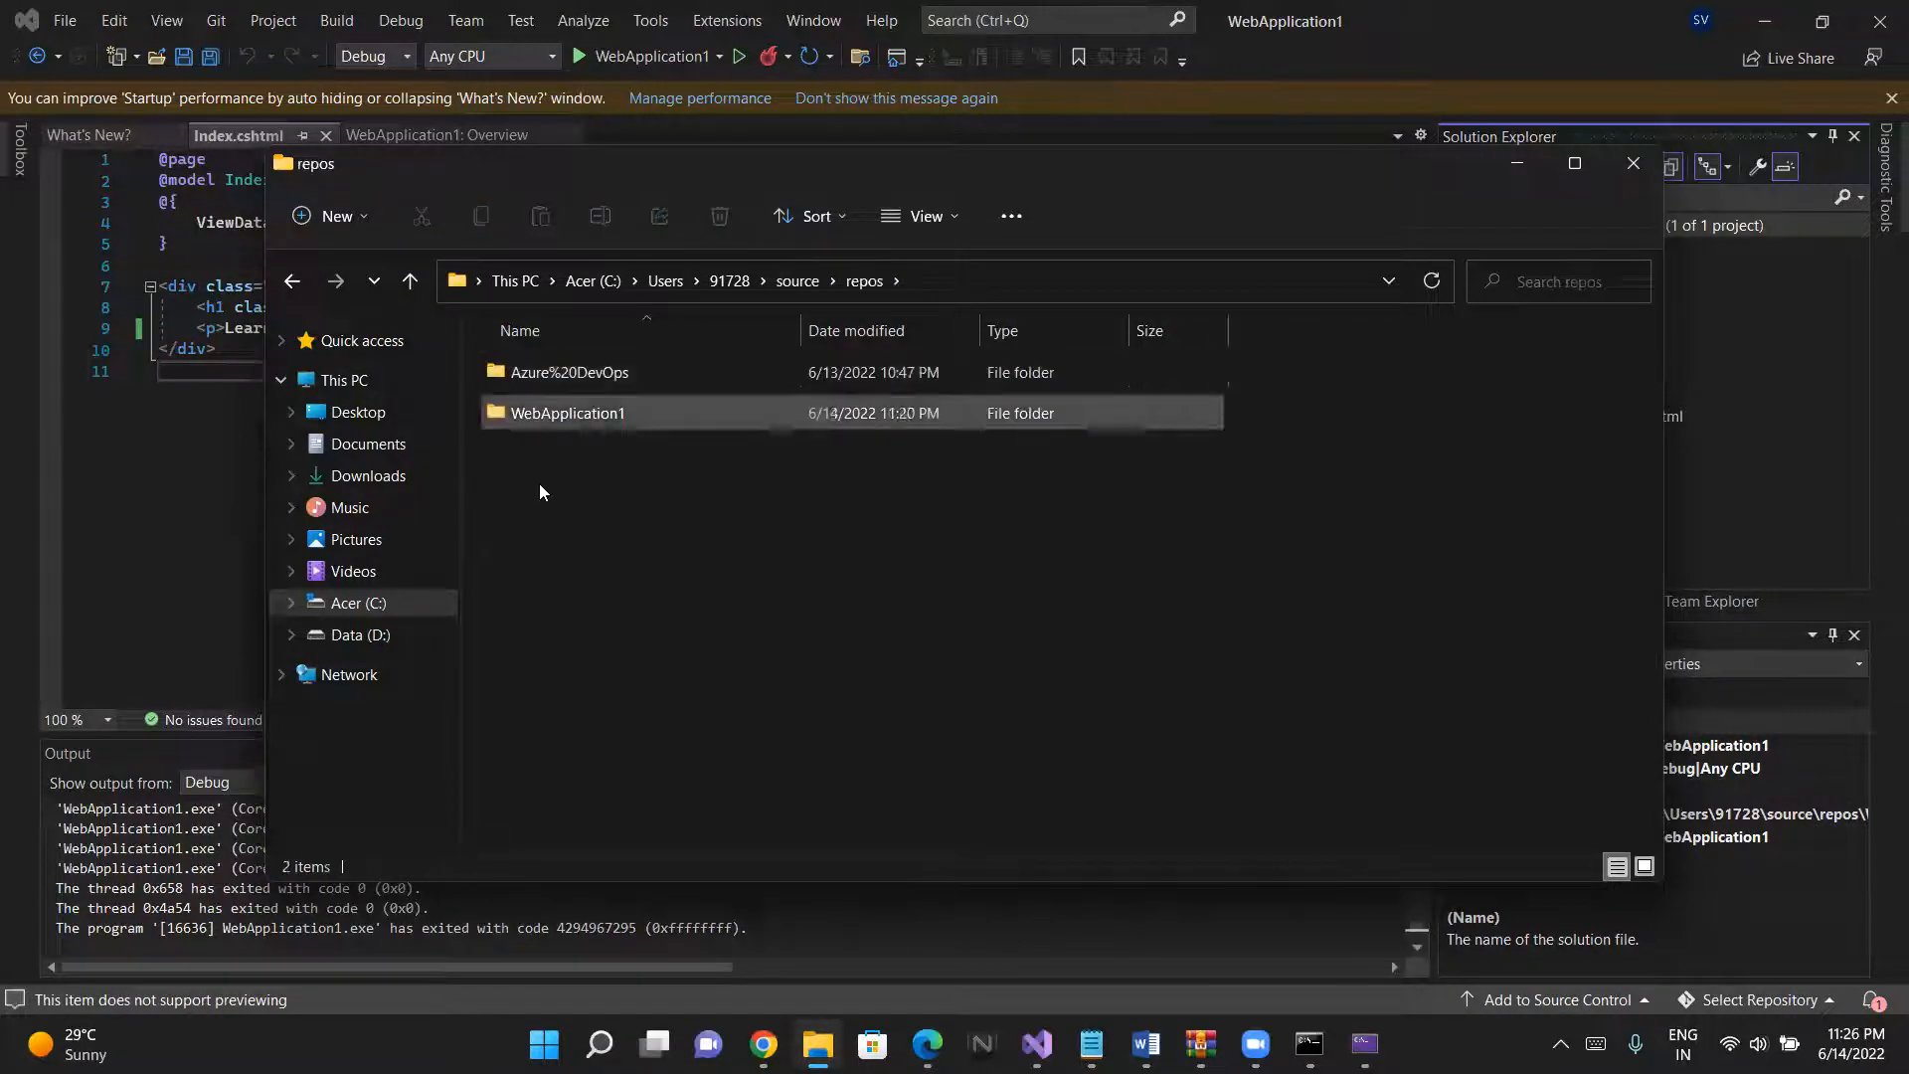
{"action": "left_click", "coordinate": [577, 372]}
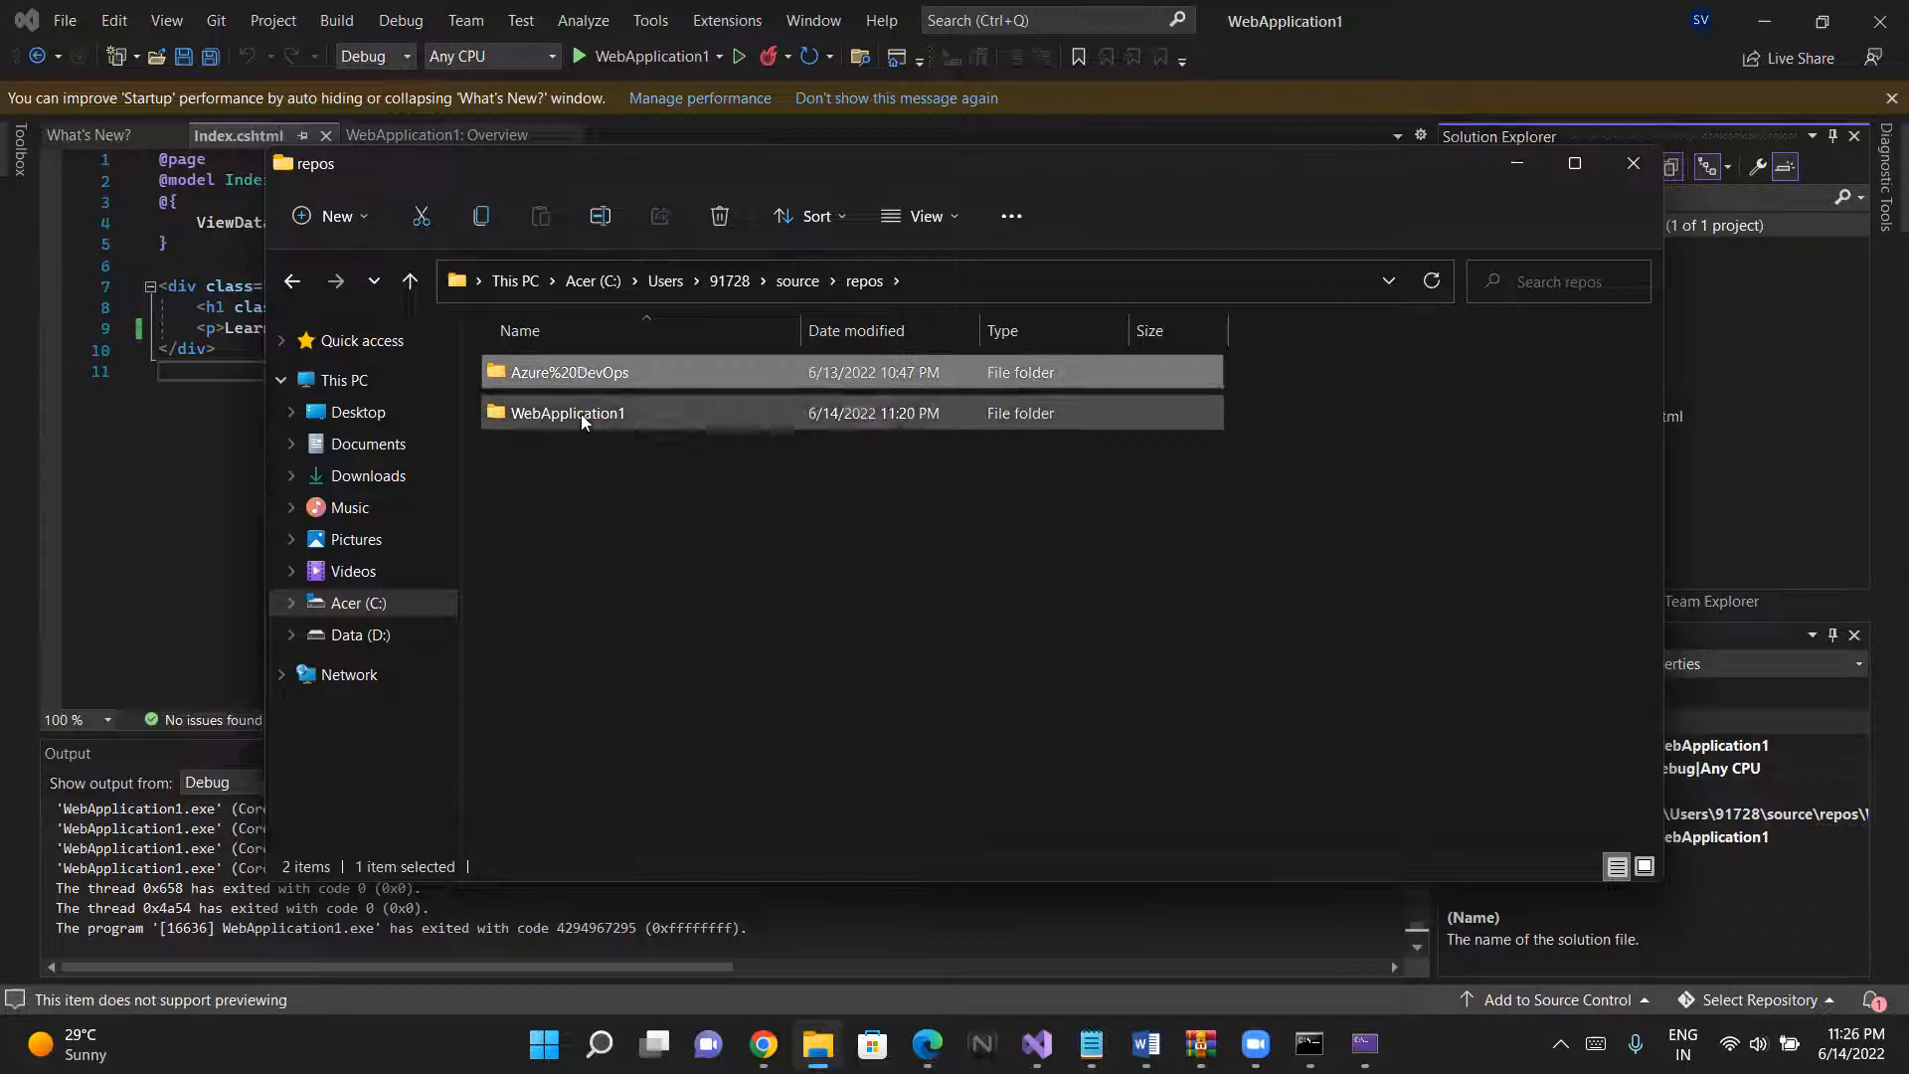
{"action": "left_click", "coordinate": [583, 415]}
{"action": "double_click", "coordinate": [581, 414]}
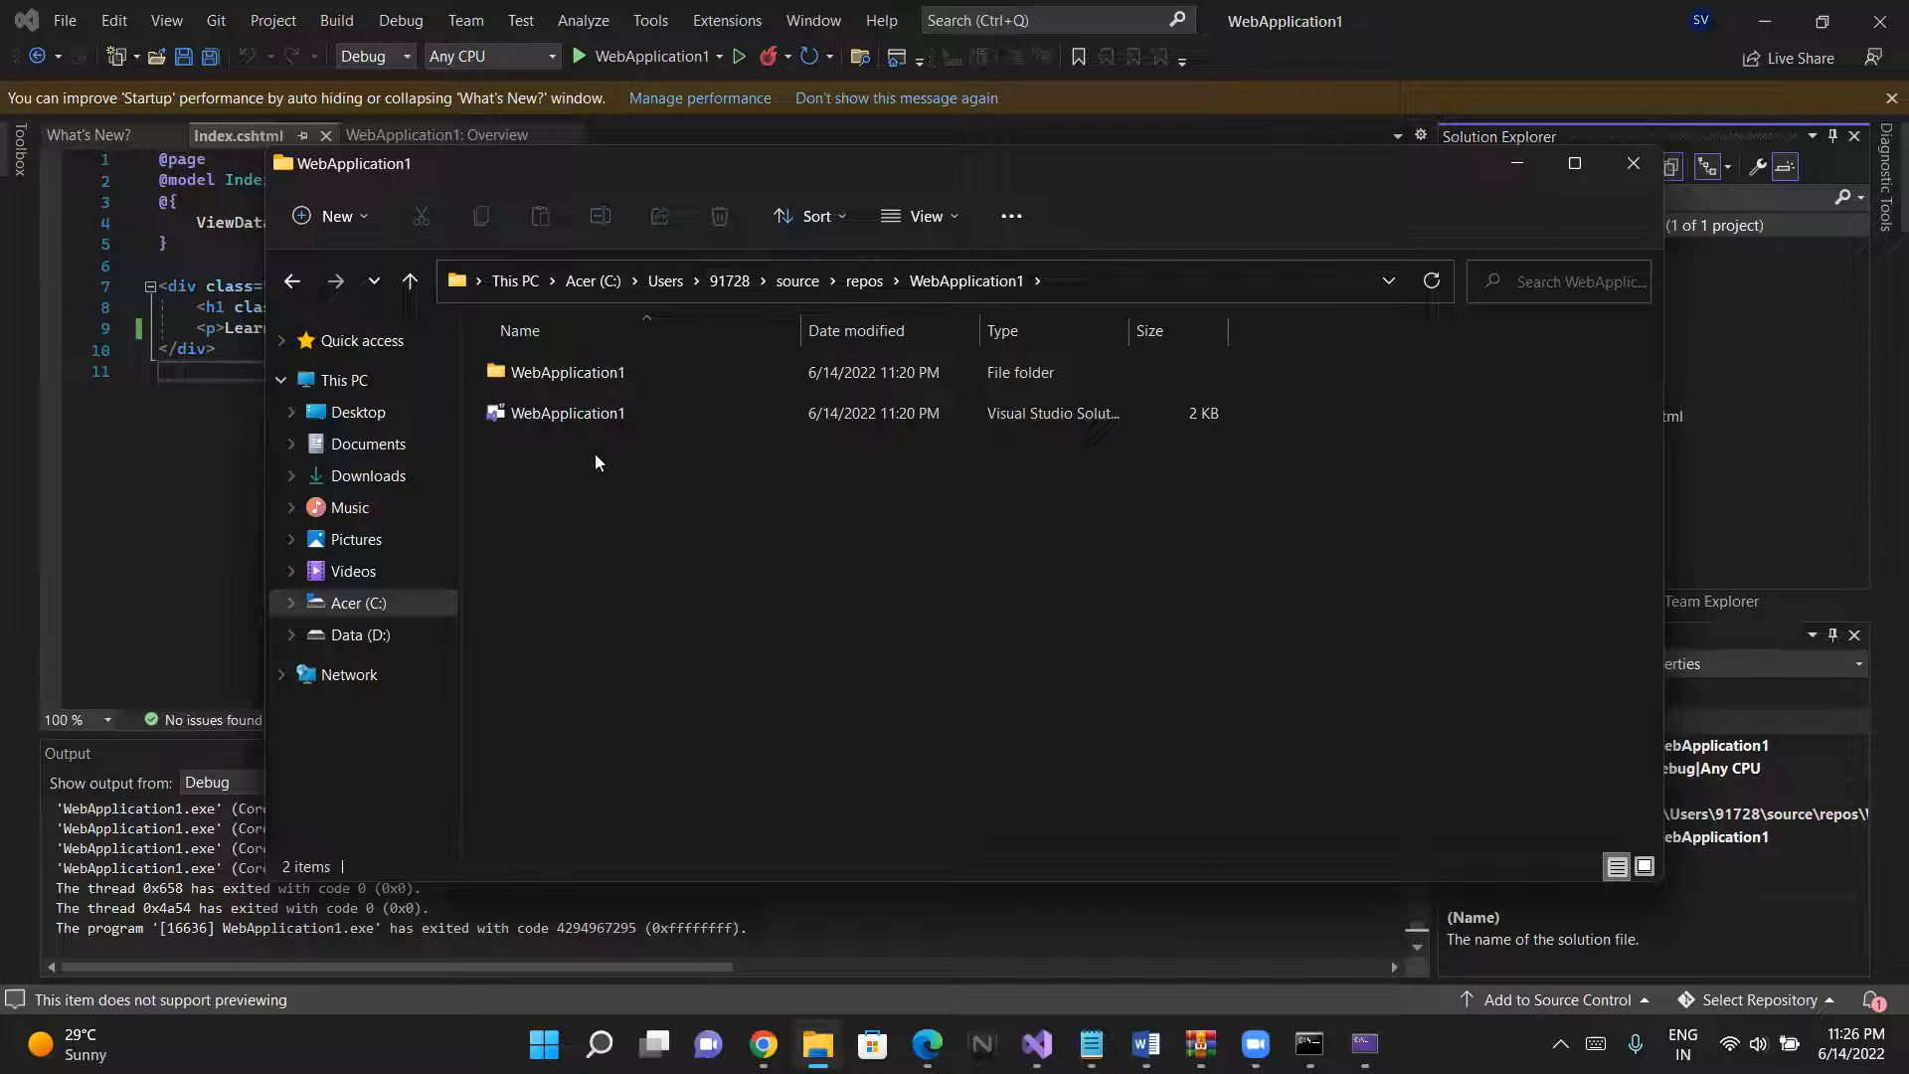
- Examine the project subfolder and the Visual Studio solution file inside the WebApplication1 folder
{"action": "left_click", "coordinate": [571, 374]}
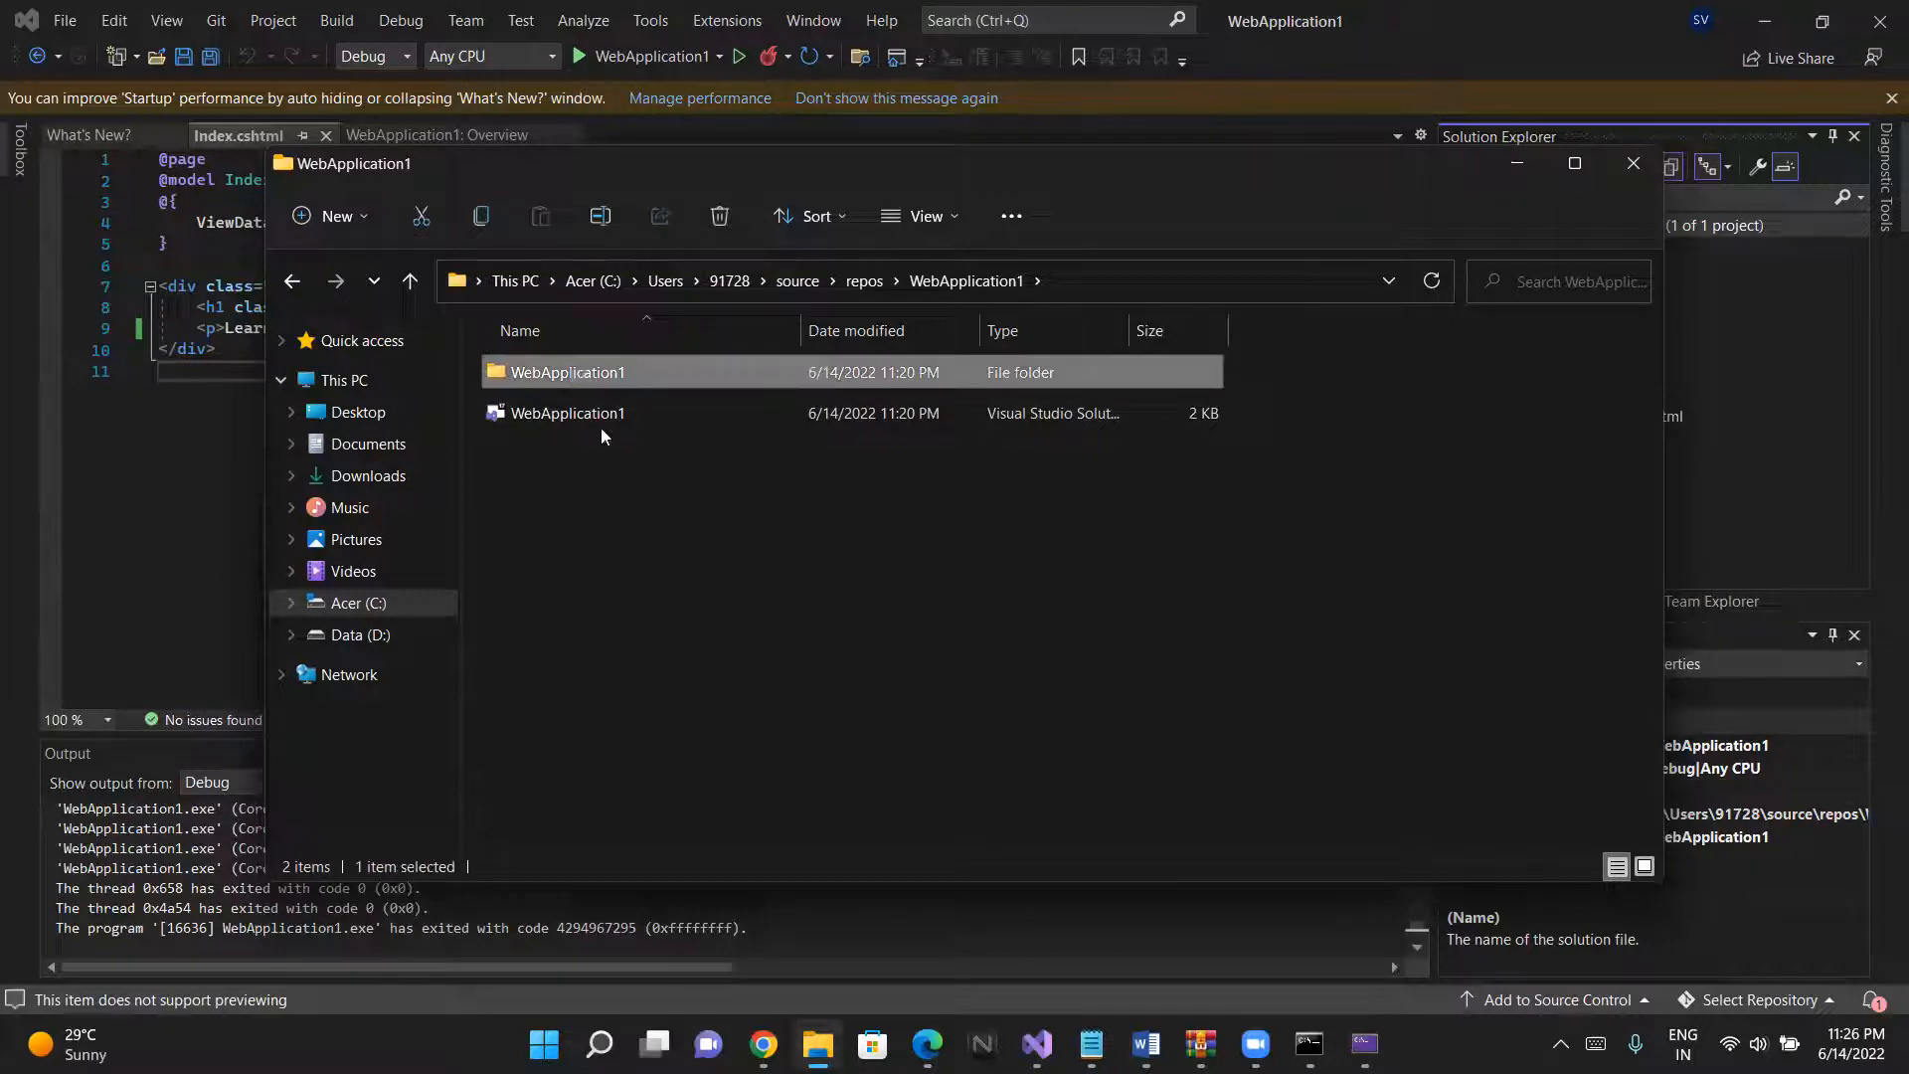
{"action": "left_click", "coordinate": [627, 499]}
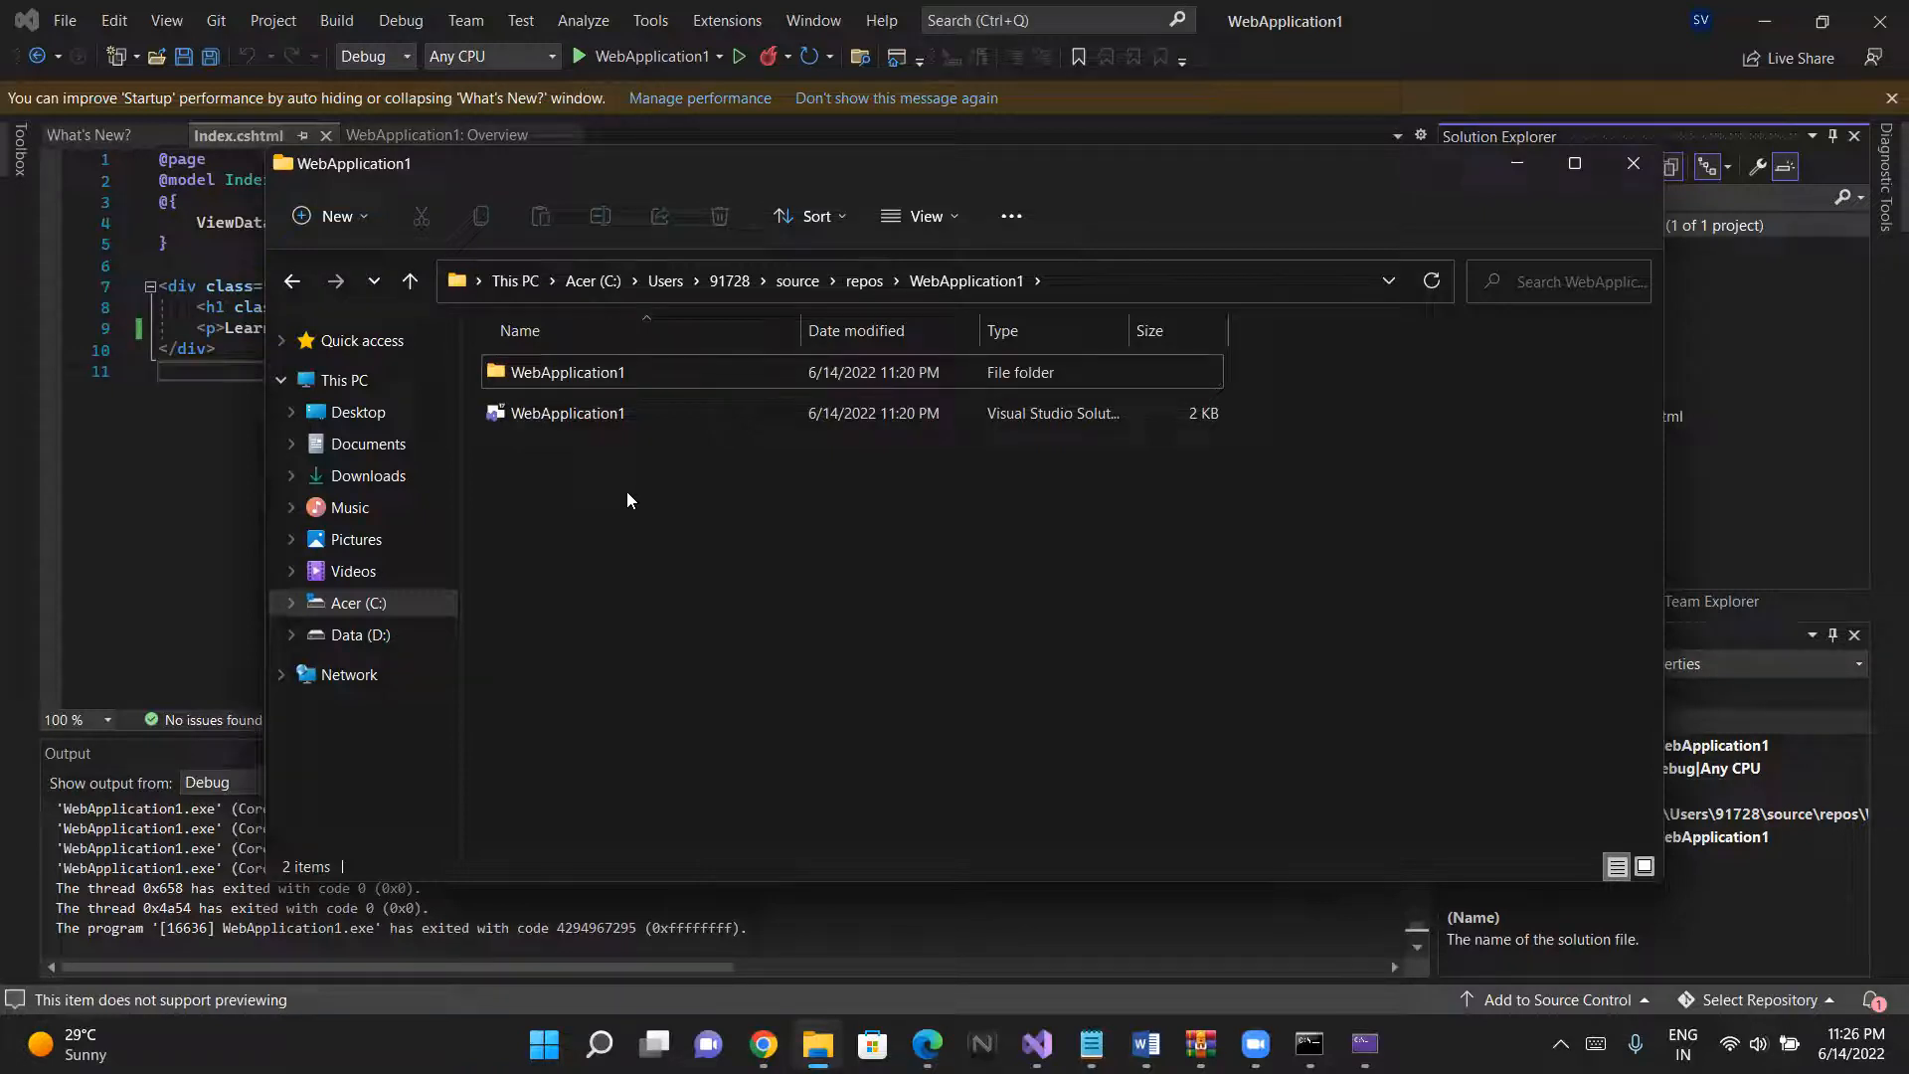
{"action": "left_click", "coordinate": [593, 413]}
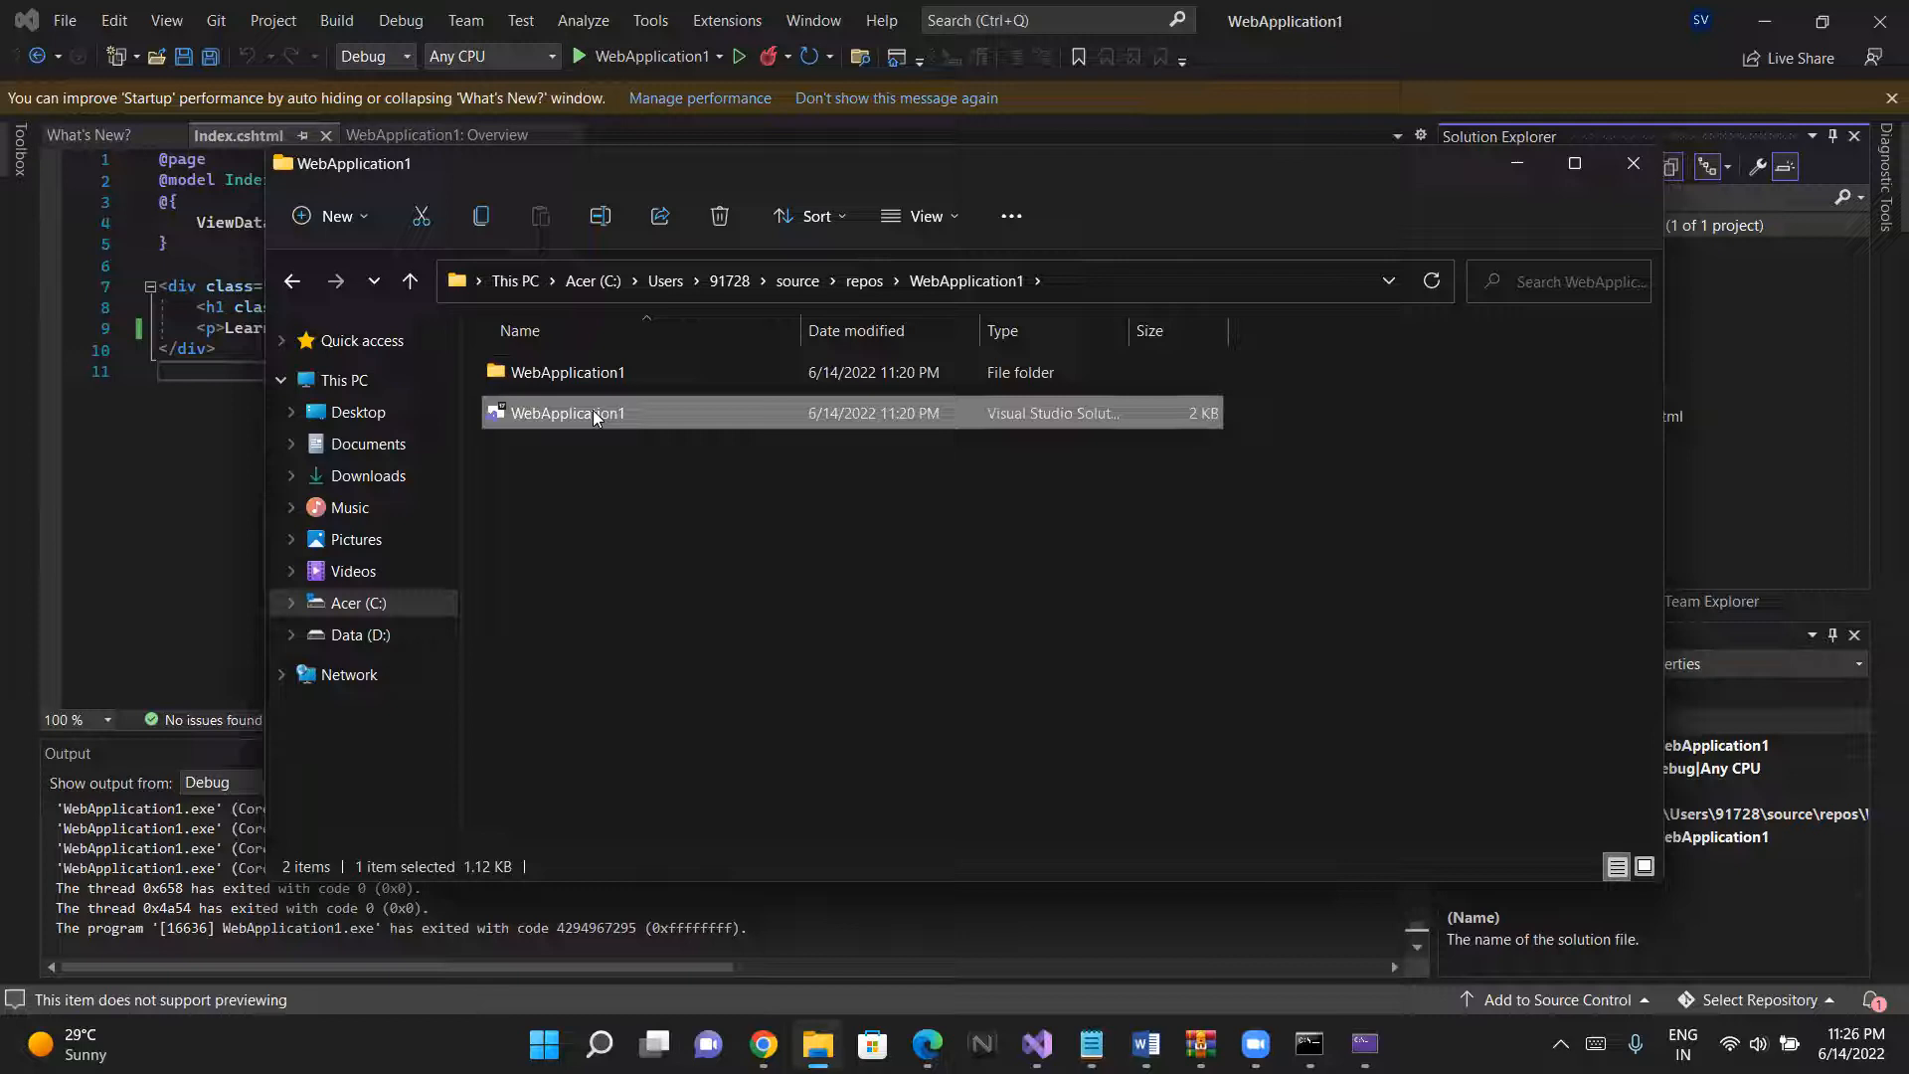
{"action": "left_click", "coordinate": [646, 478]}
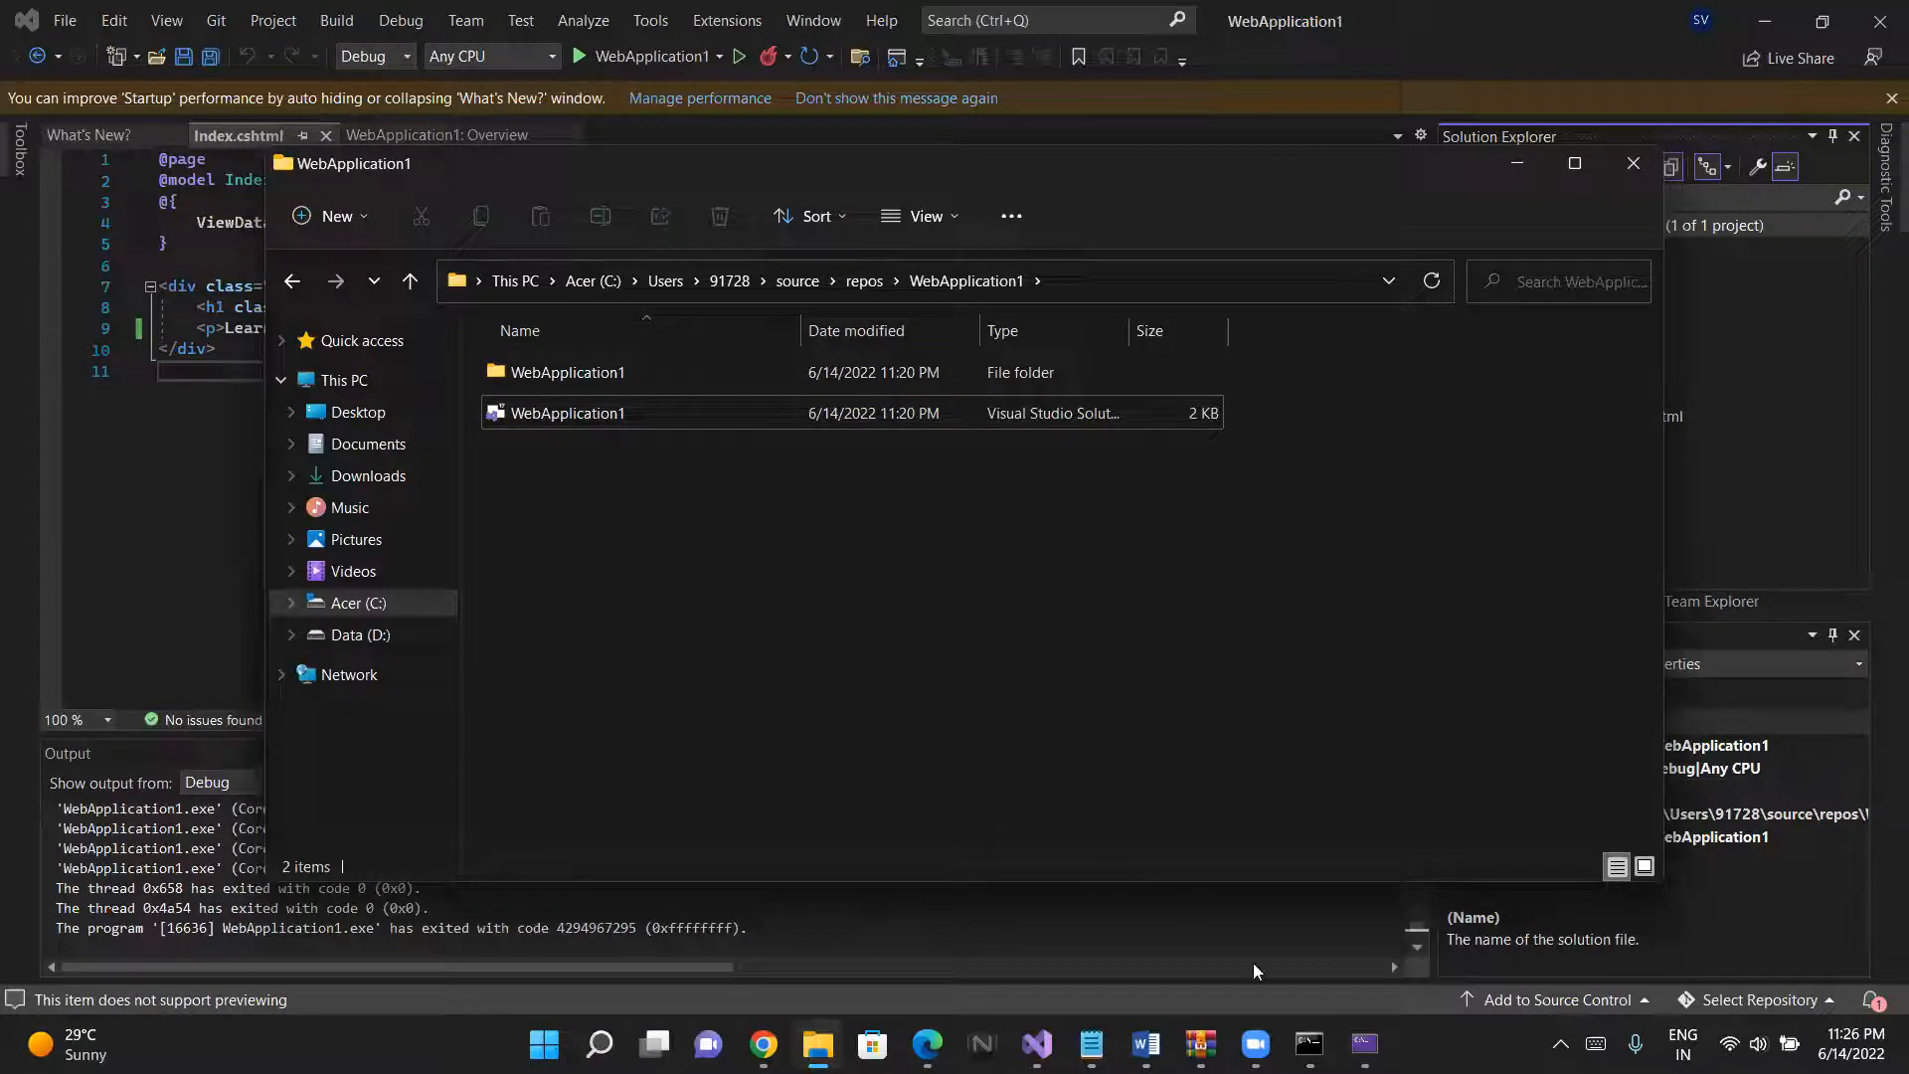
{"action": "right_click", "coordinate": [1046, 480]}
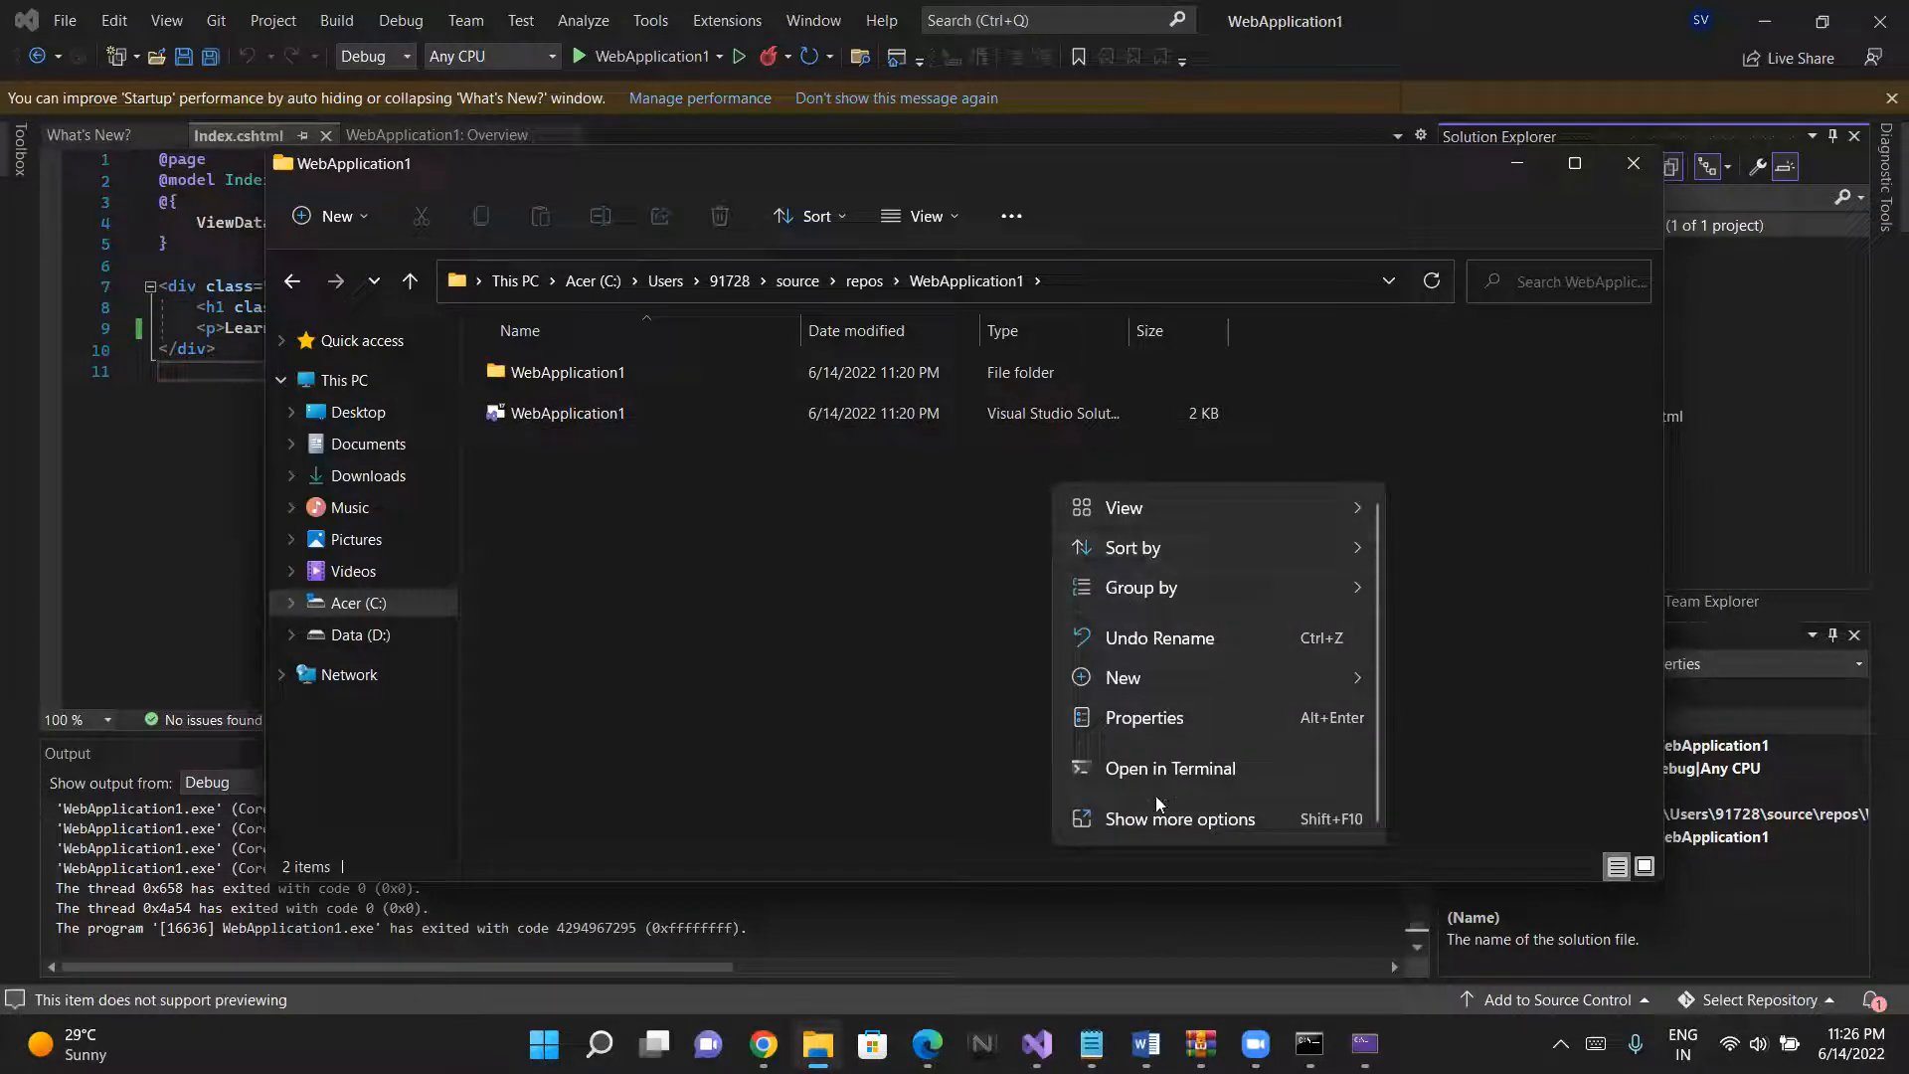
{"action": "left_click", "coordinate": [1159, 820]}
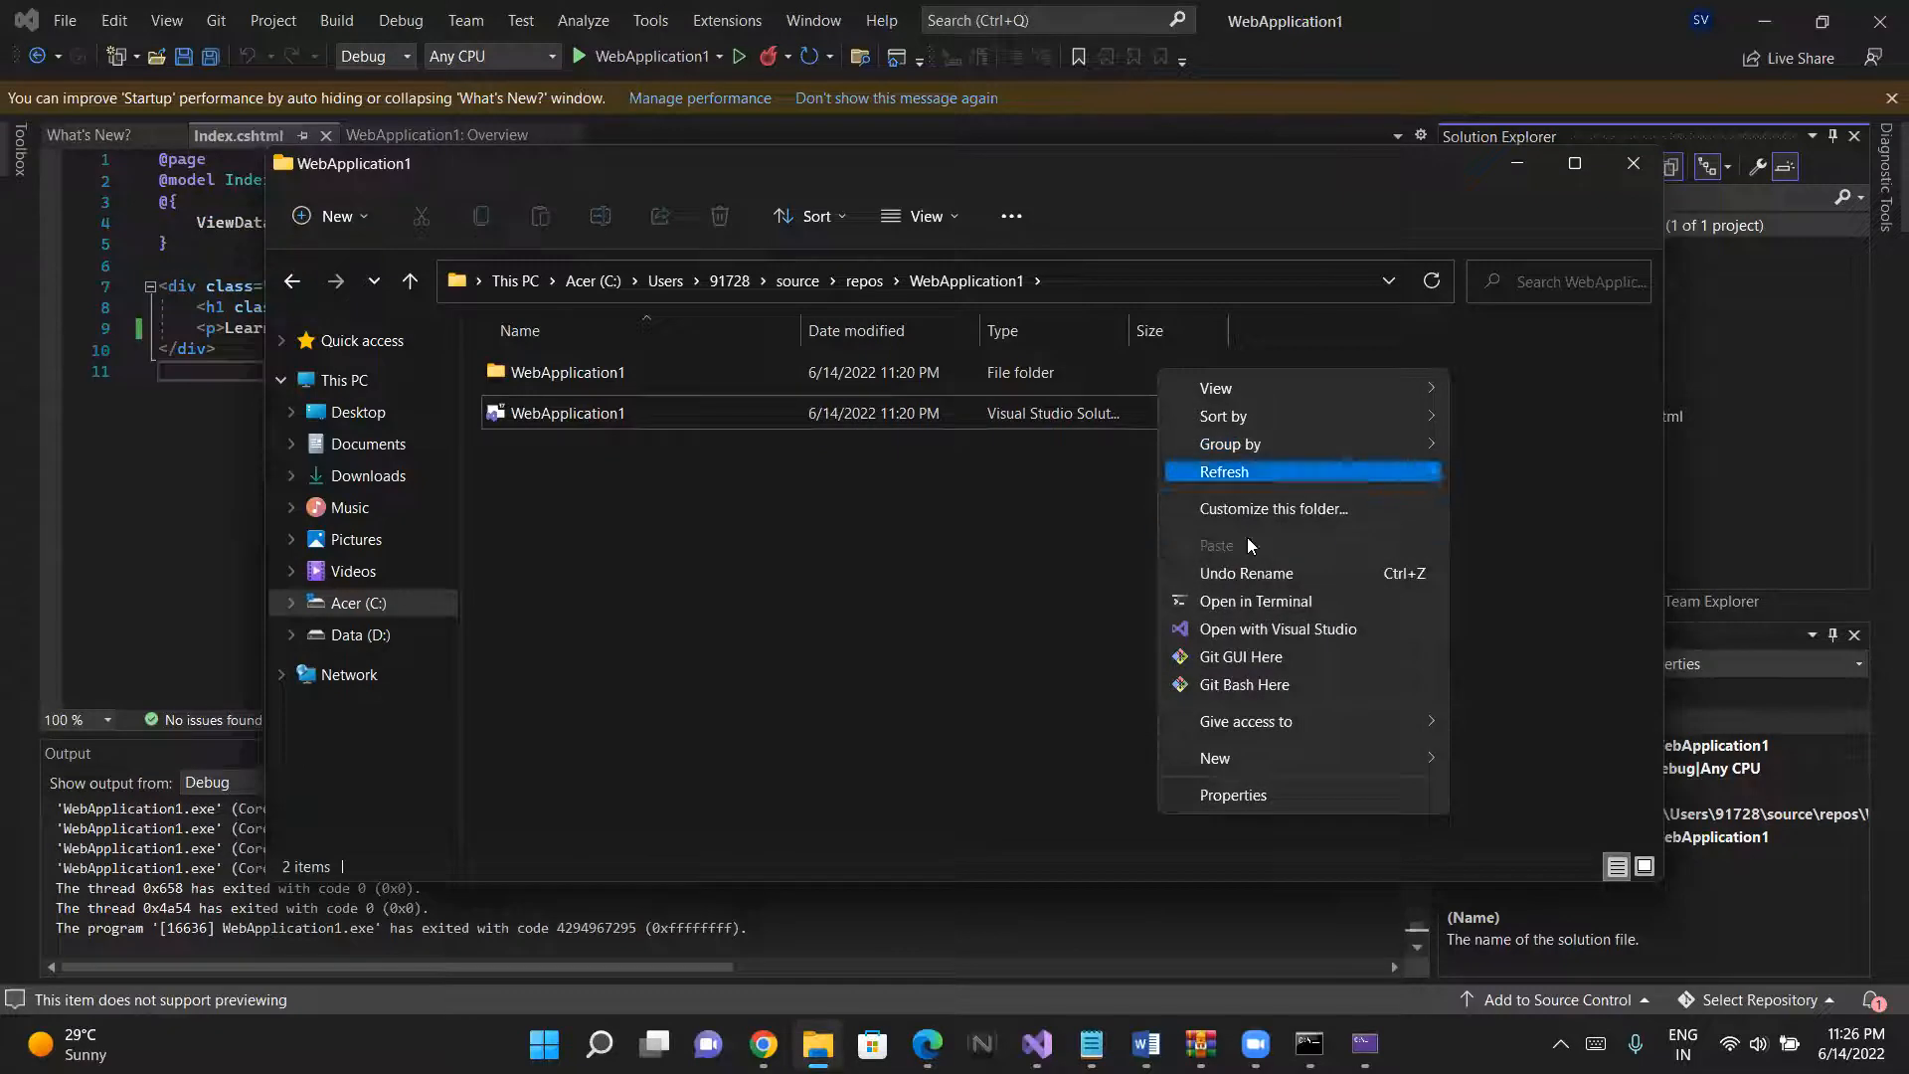
{"action": "left_click", "coordinate": [1246, 602]}
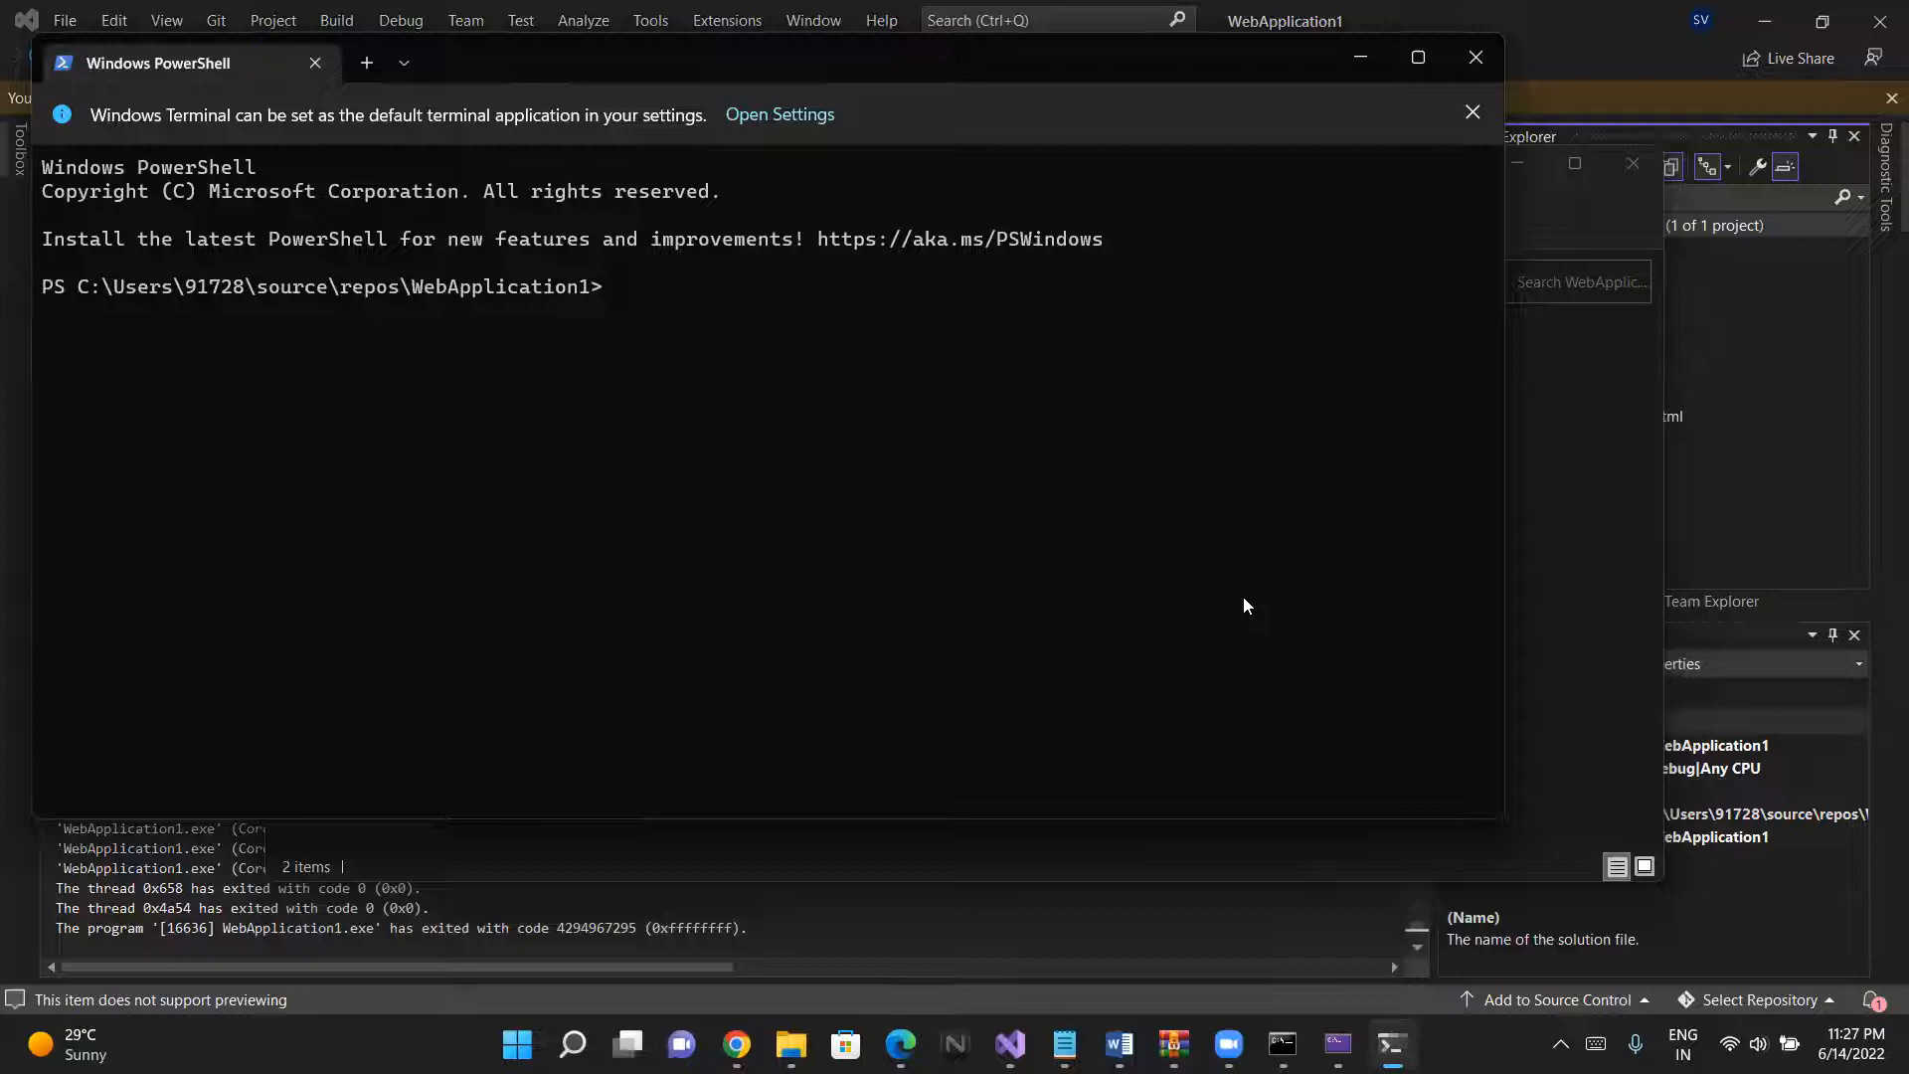
{"action": "left_click", "coordinate": [1471, 112]}
{"action": "left_click", "coordinate": [1475, 51]}
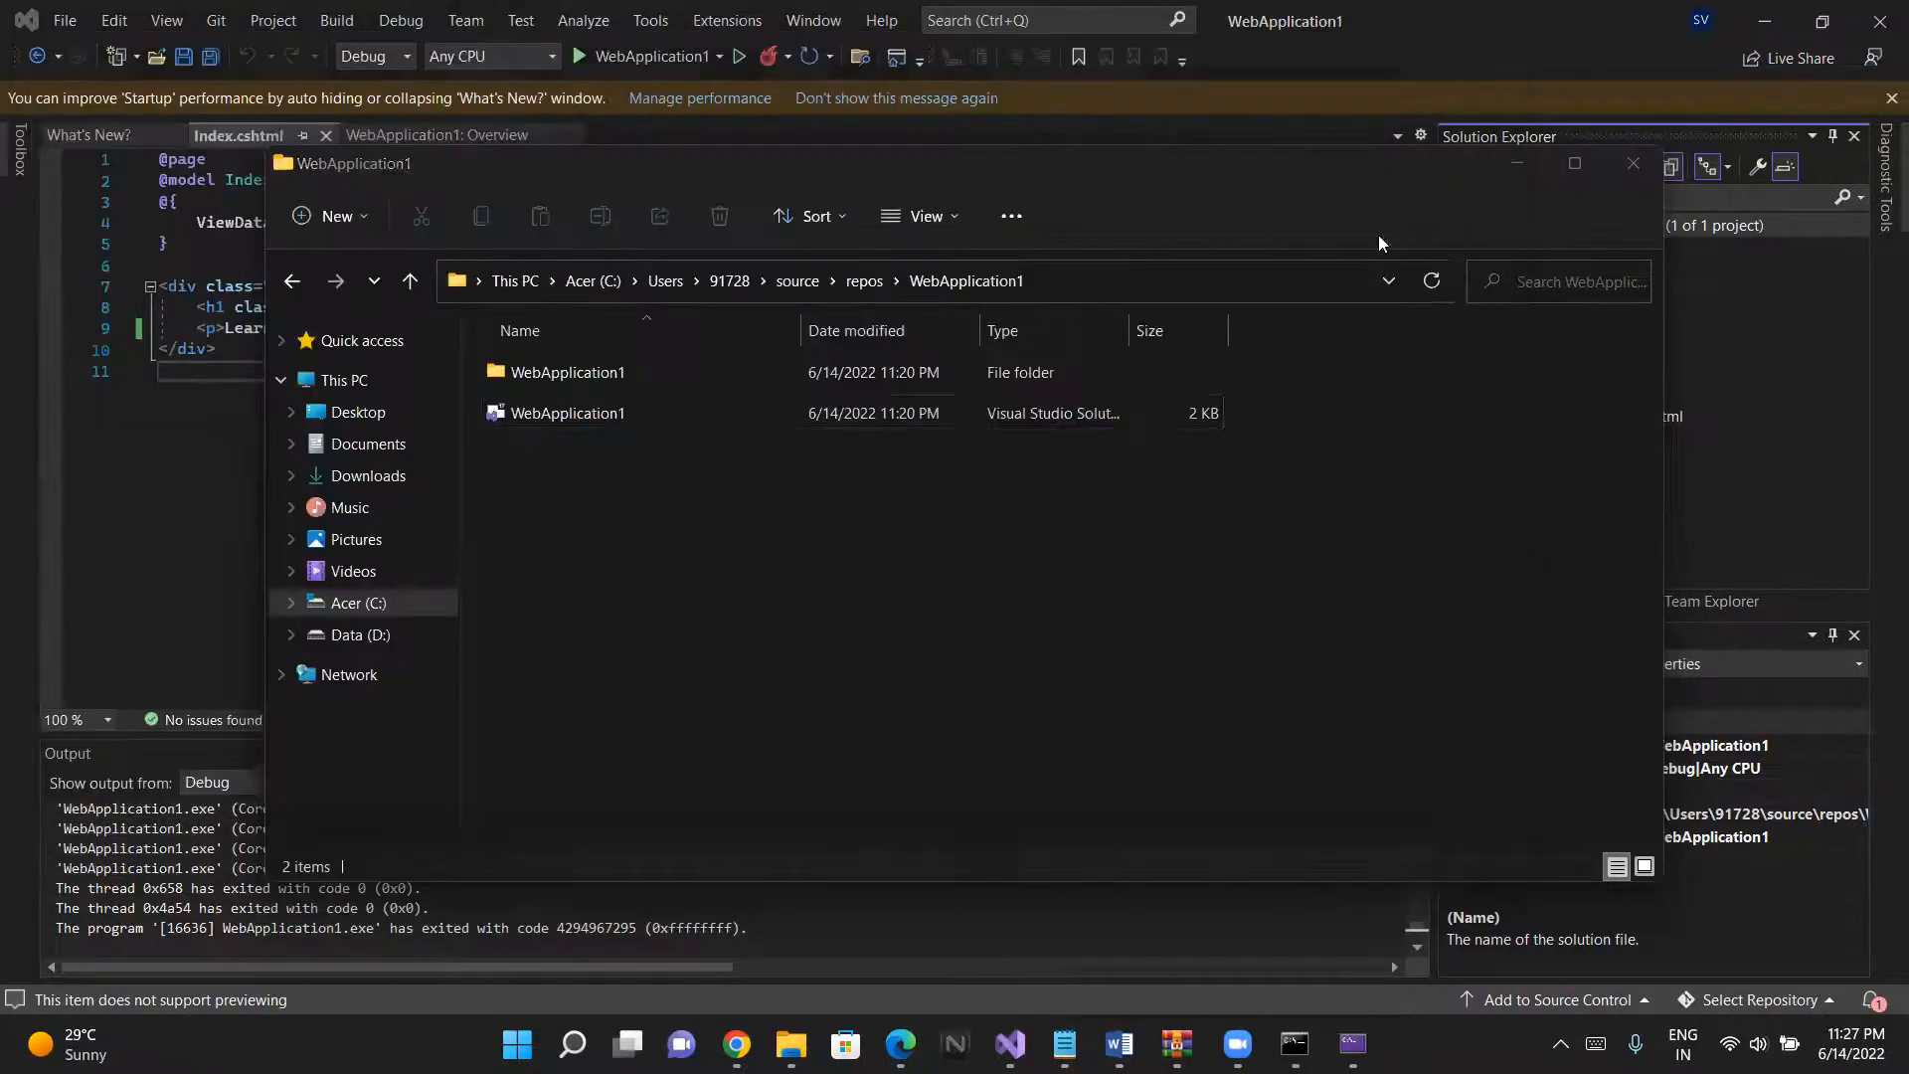
- Open Git Bash in the WebApplication1 solution folder and initialize a Git repository there with git init
{"action": "right_click", "coordinate": [1104, 513]}
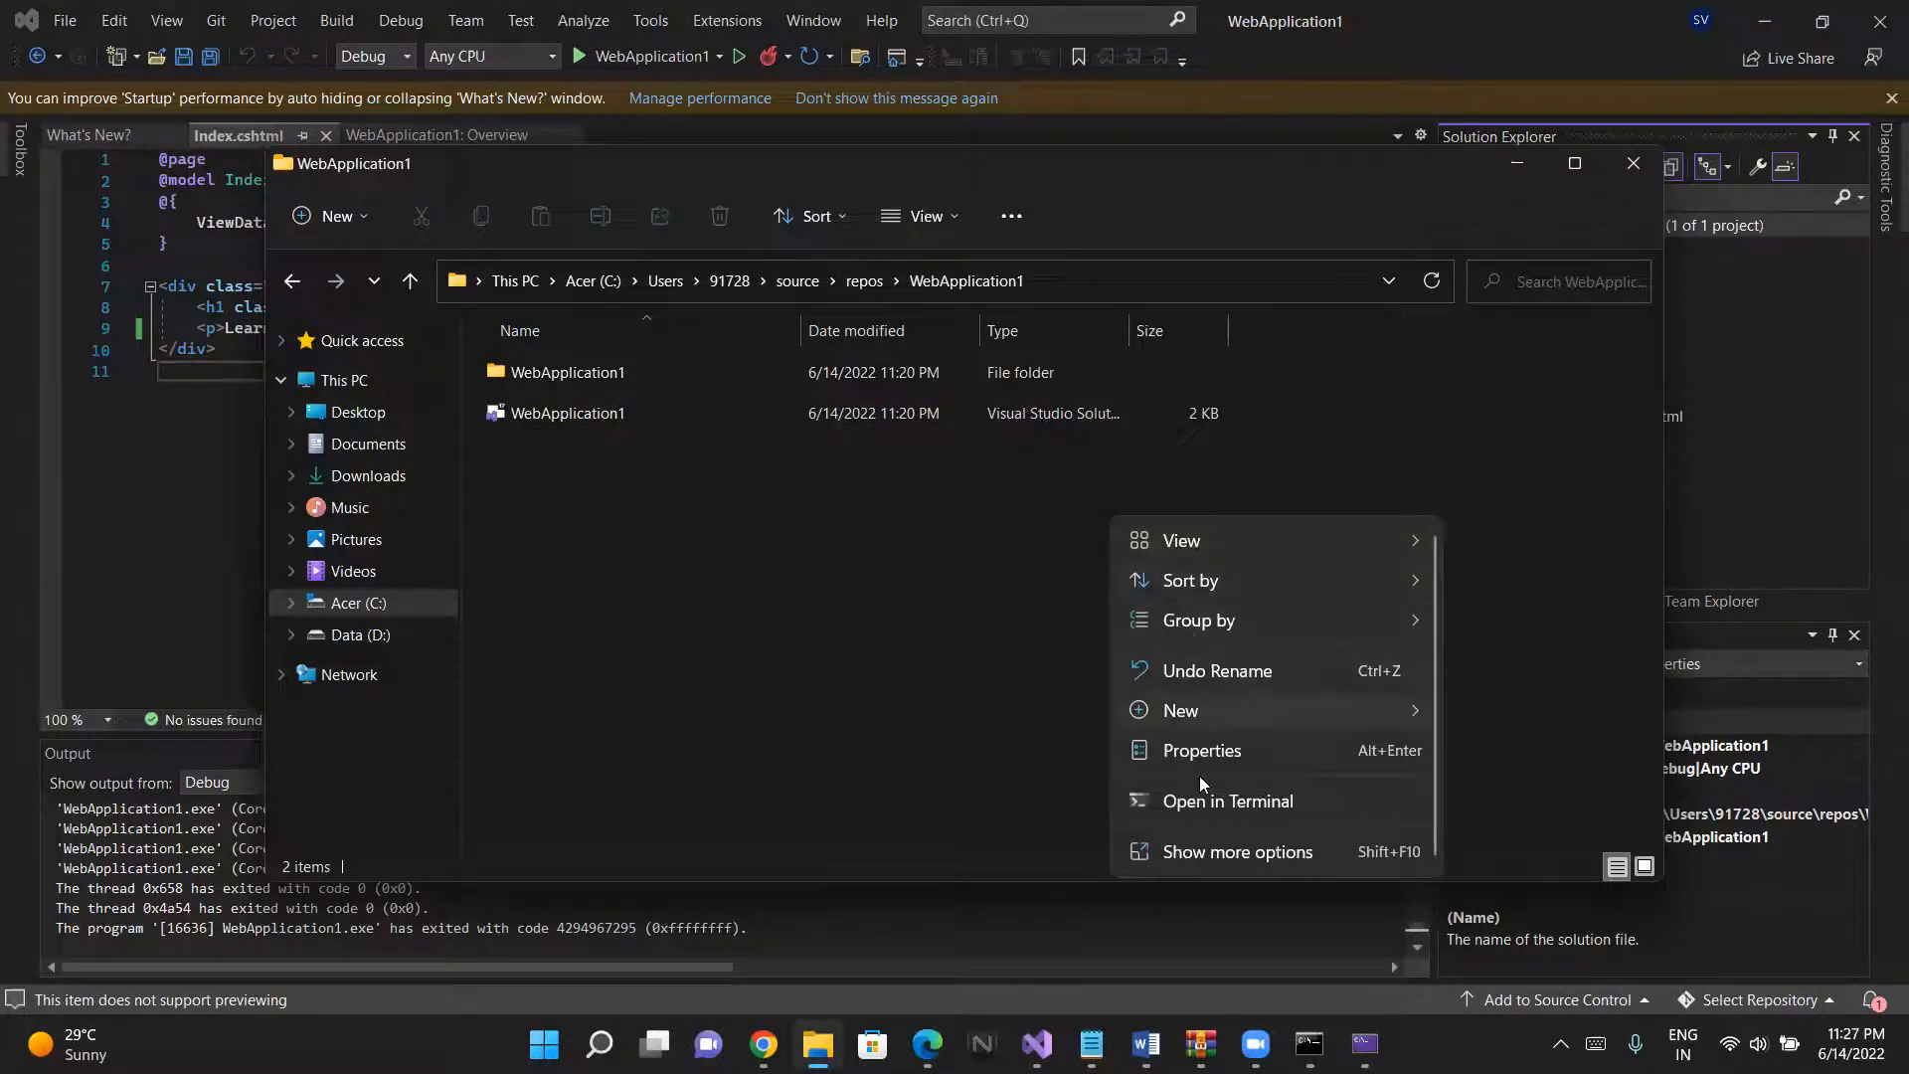
{"action": "left_click", "coordinate": [1193, 854]}
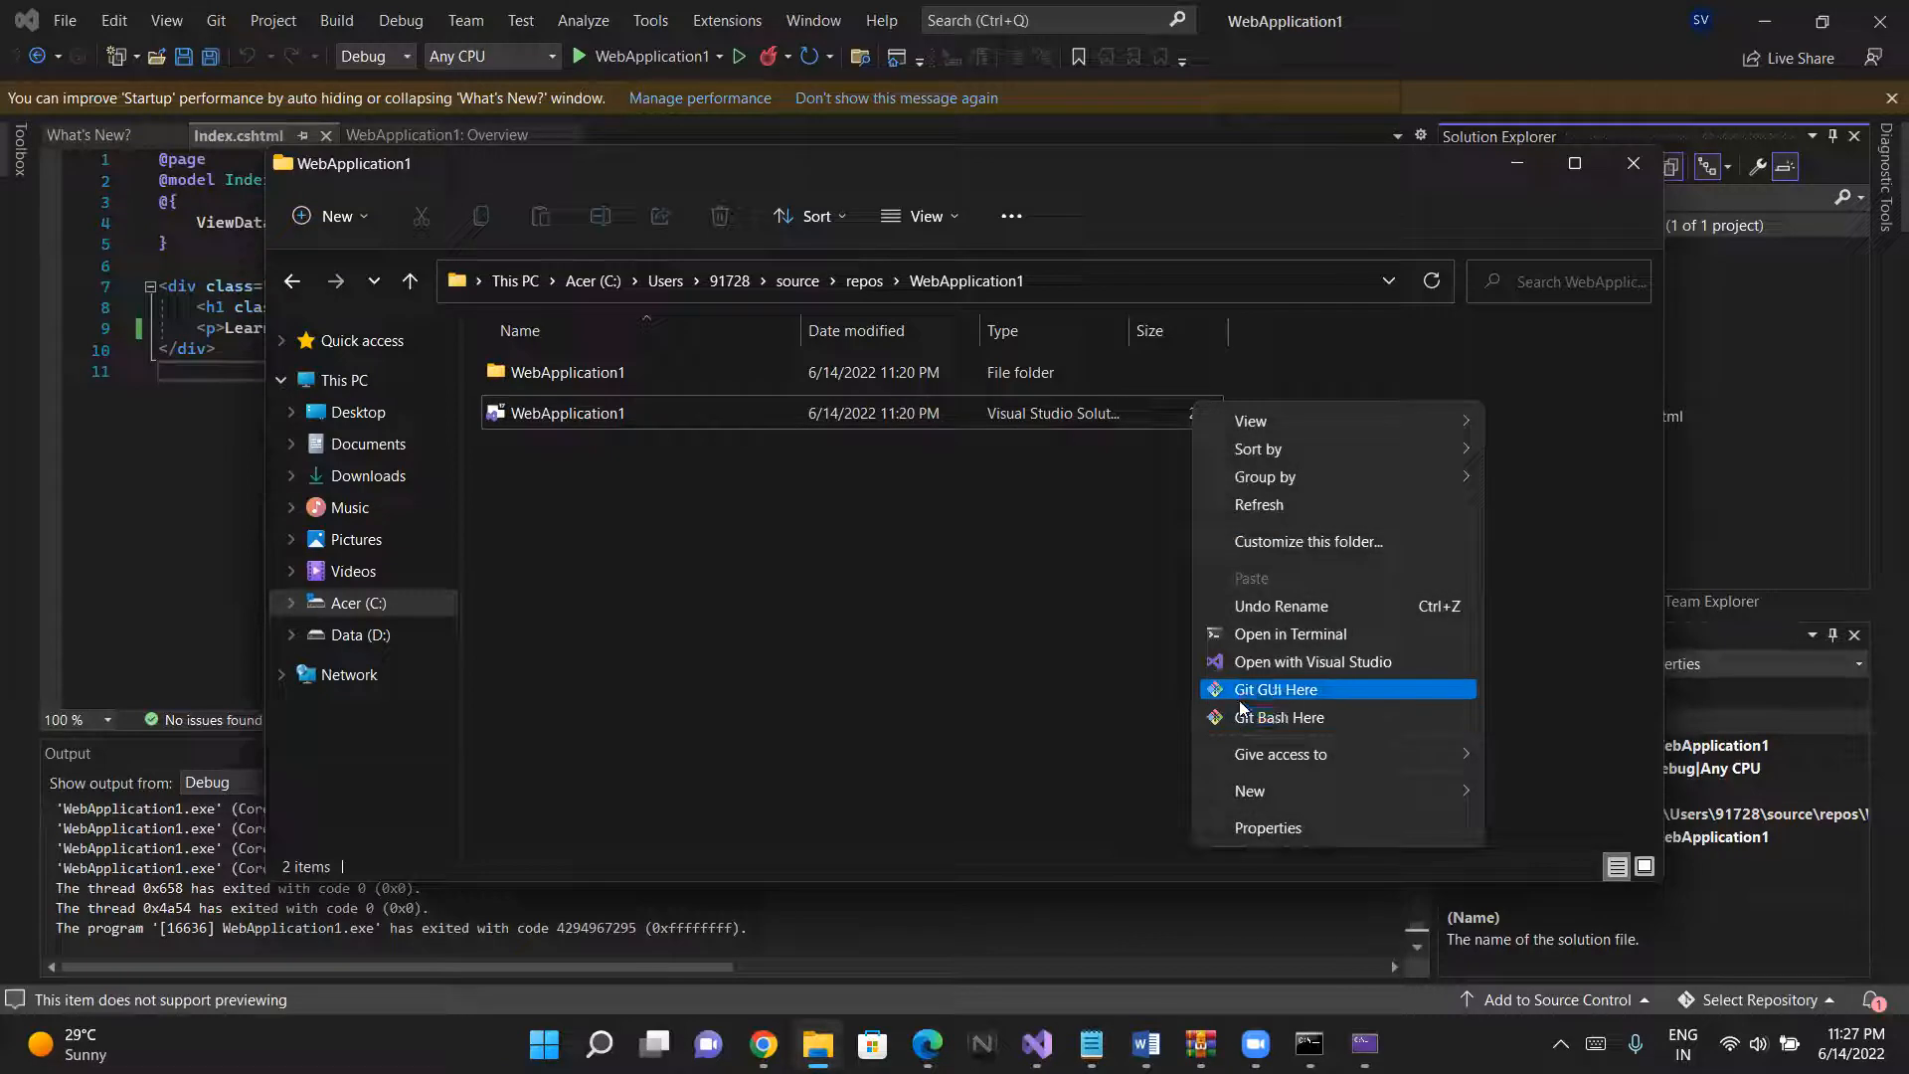
{"action": "left_click", "coordinate": [1240, 717]}
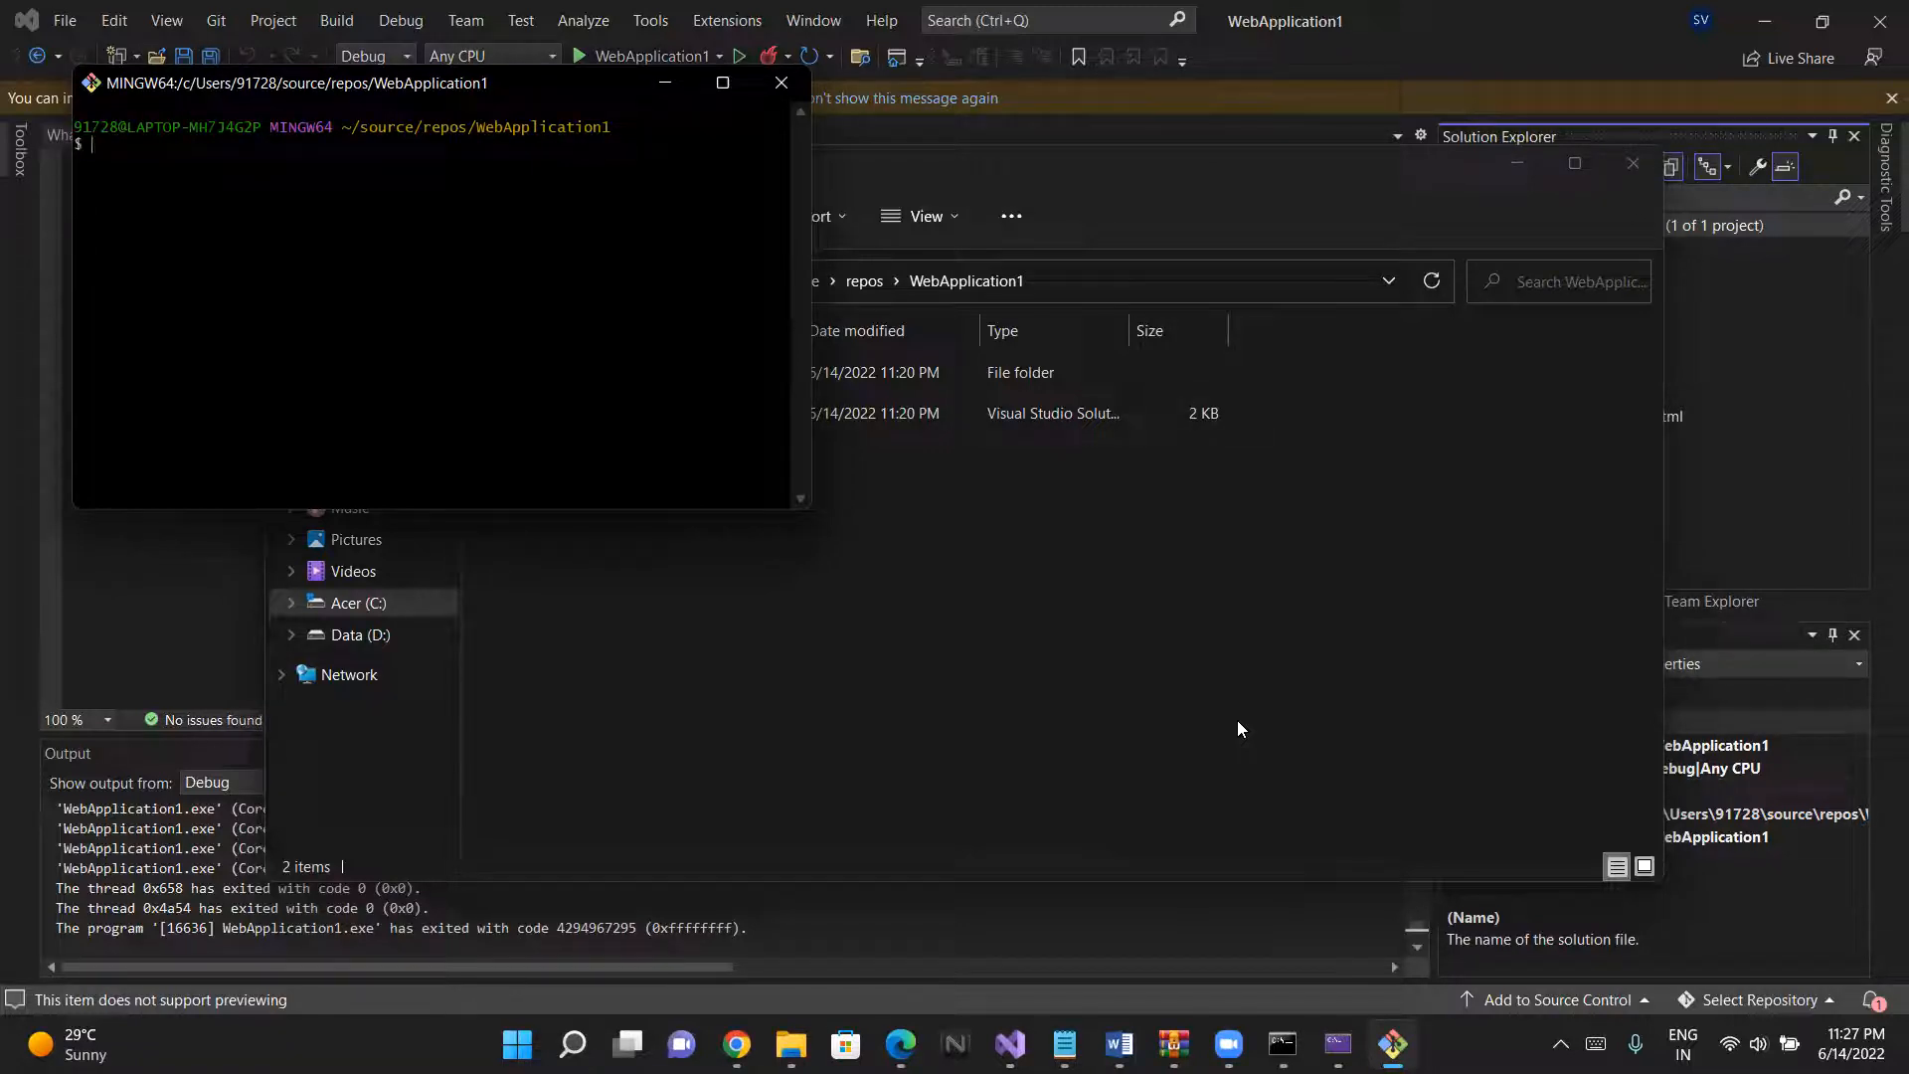
{"action": "type", "text": "git init"}
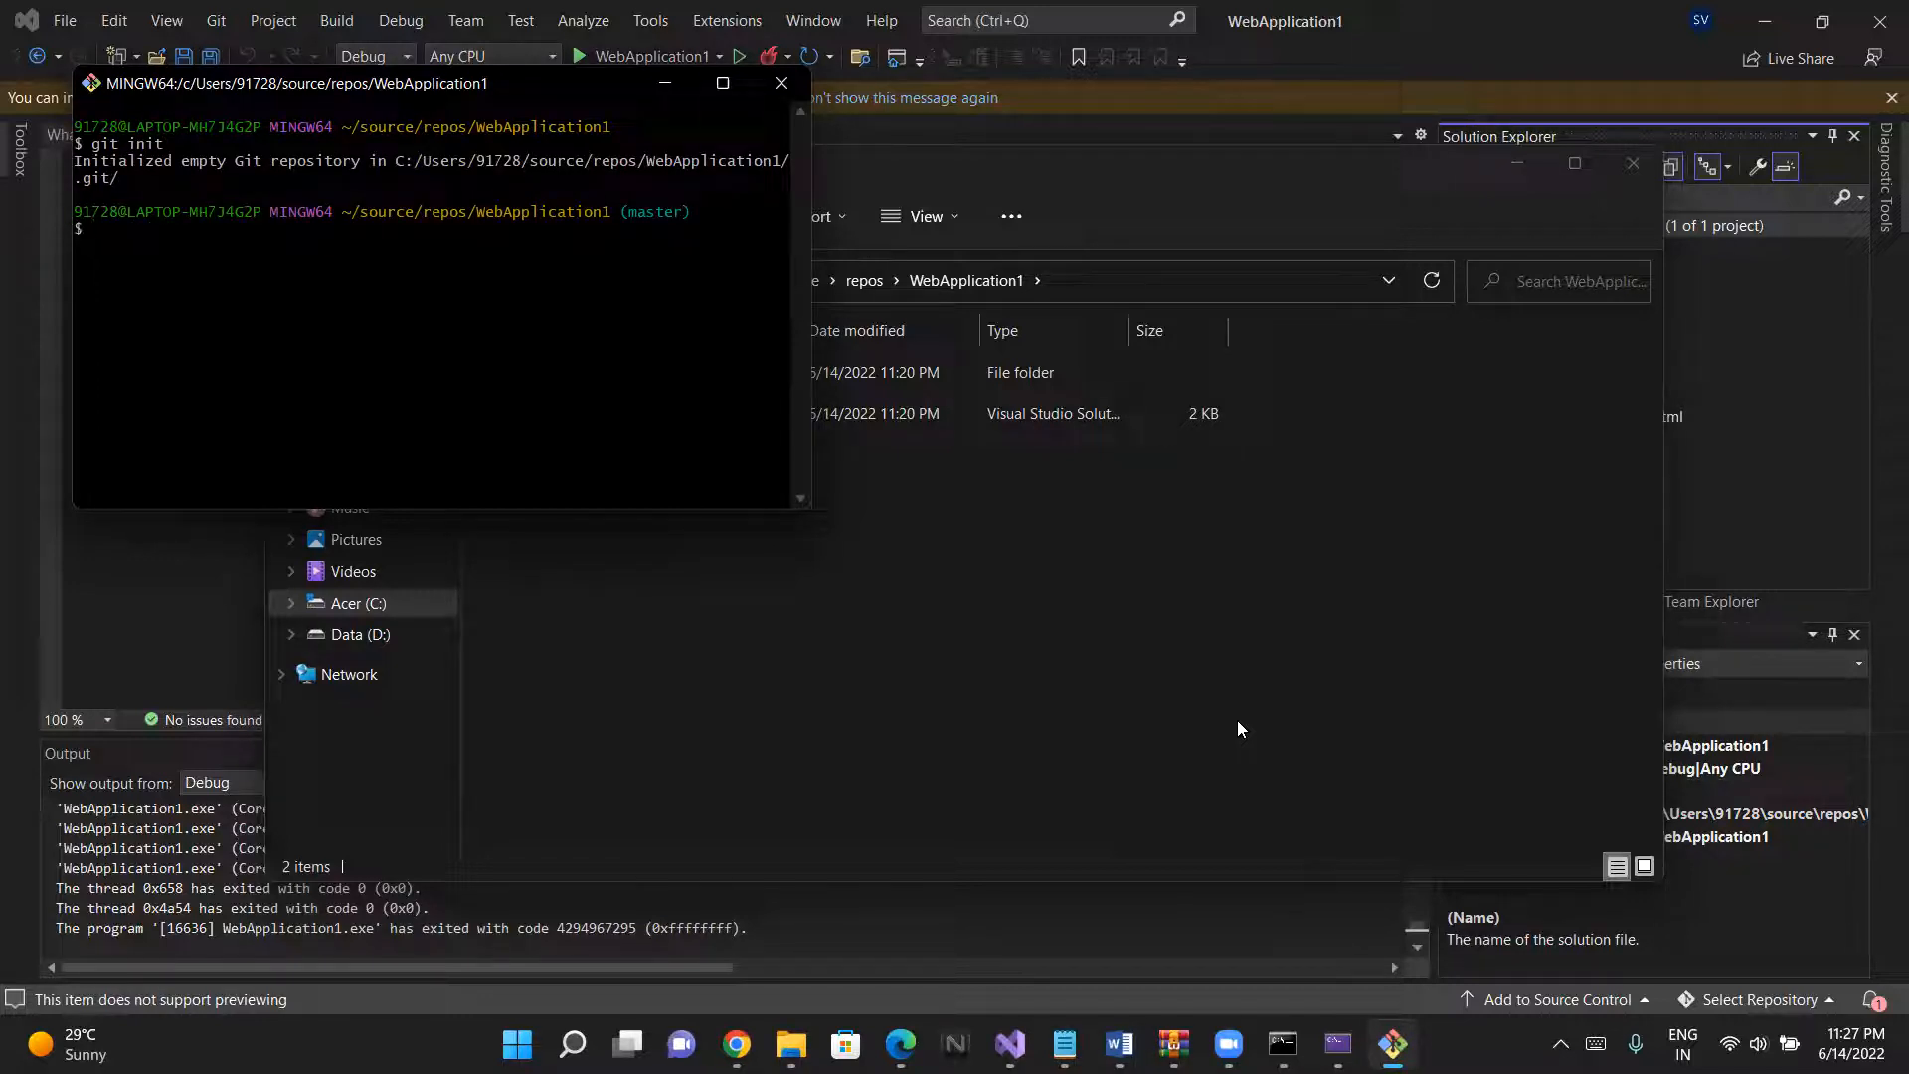
- Stage all files of the WebApplication1 folder with git add
{"action": "type", "text": "git add ."}
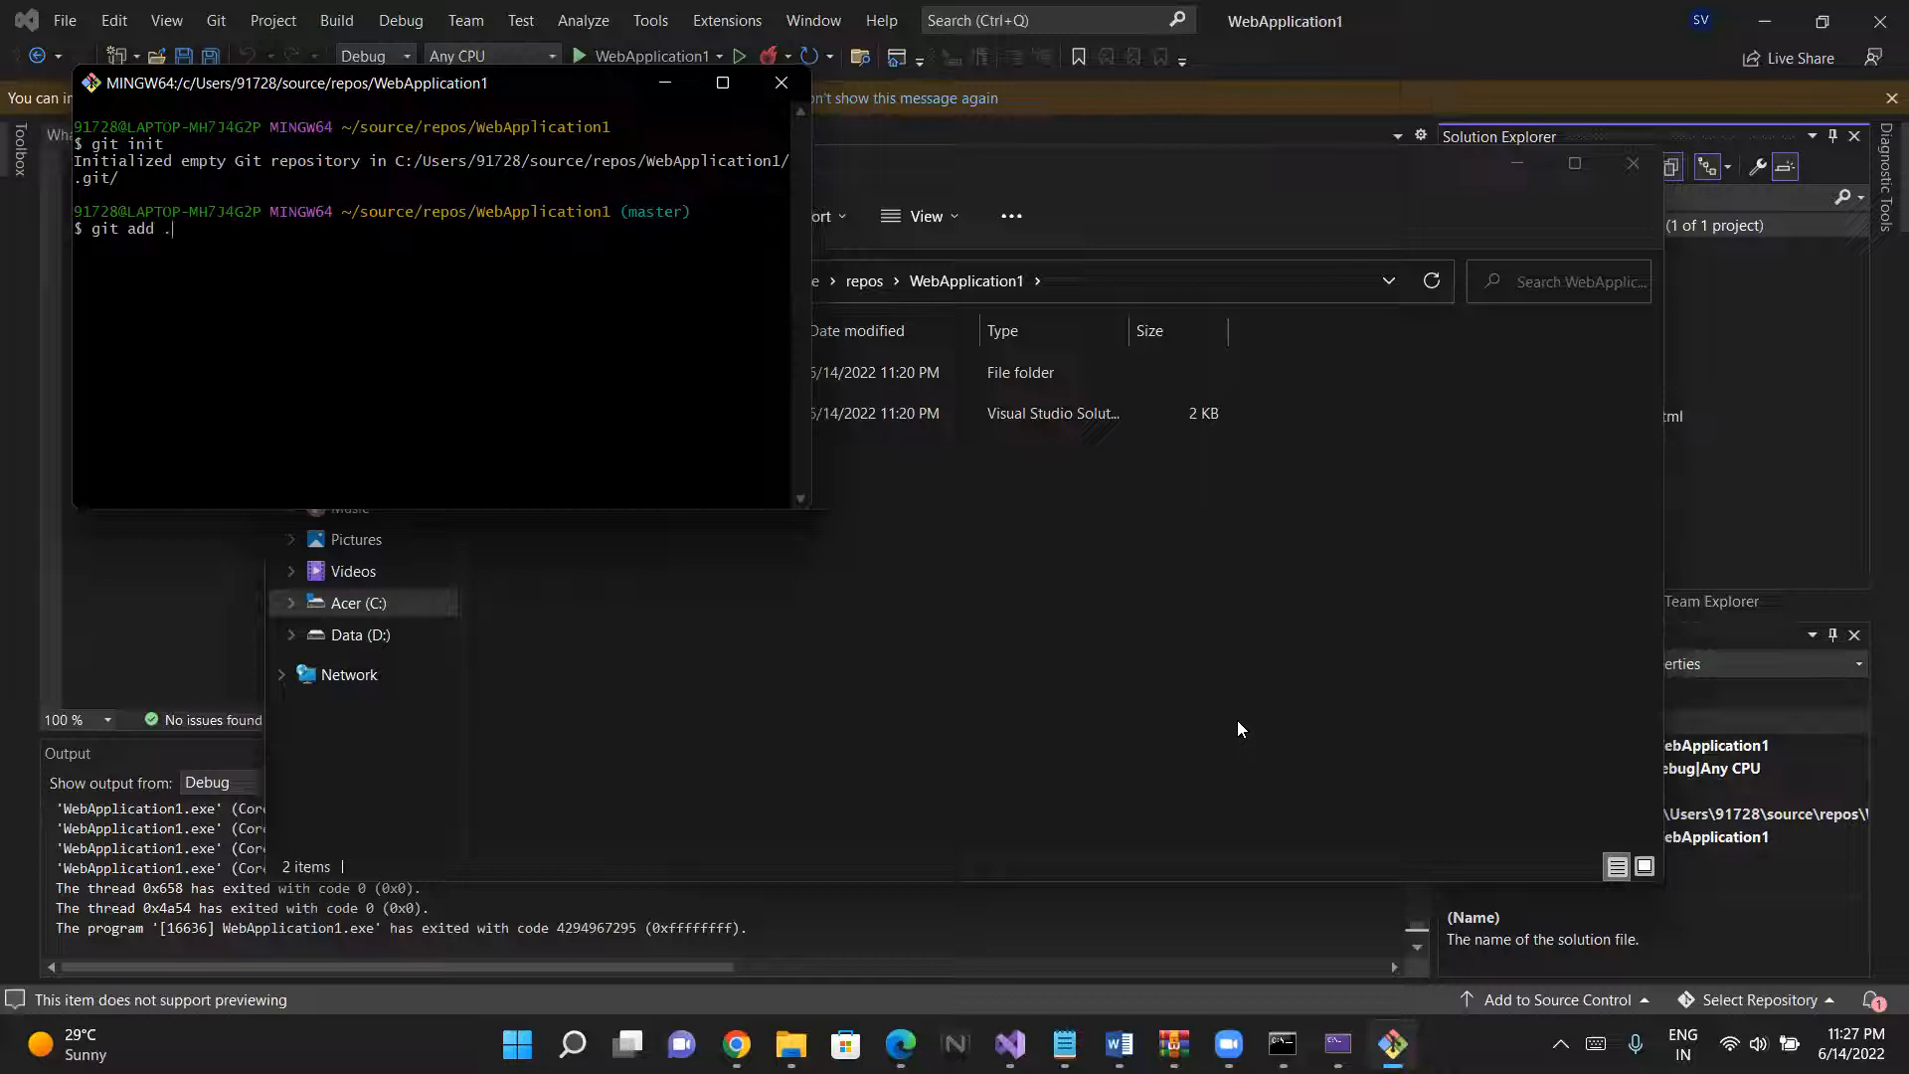
{"action": "key", "text": "Return"}
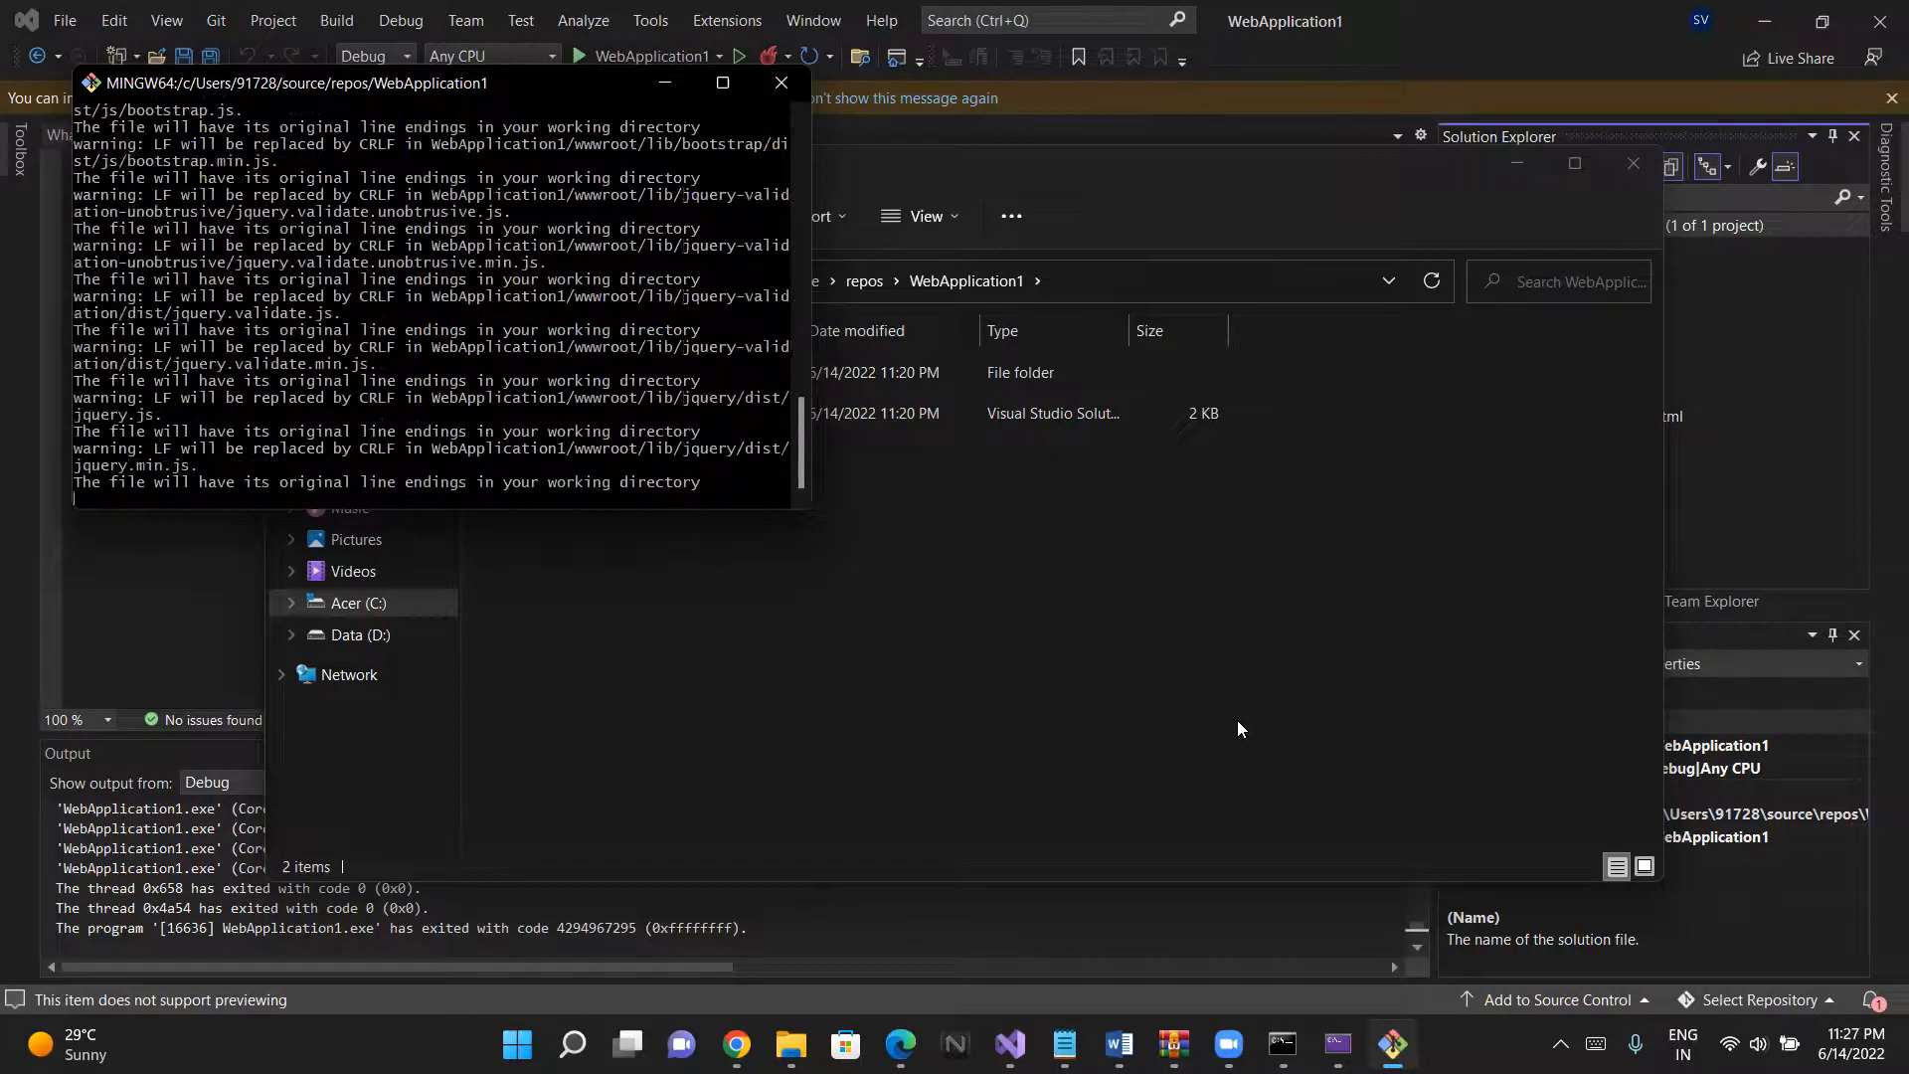
- Commit the staged files with the message "updated" using git commit -m
{"action": "type", "text": "git commit"}
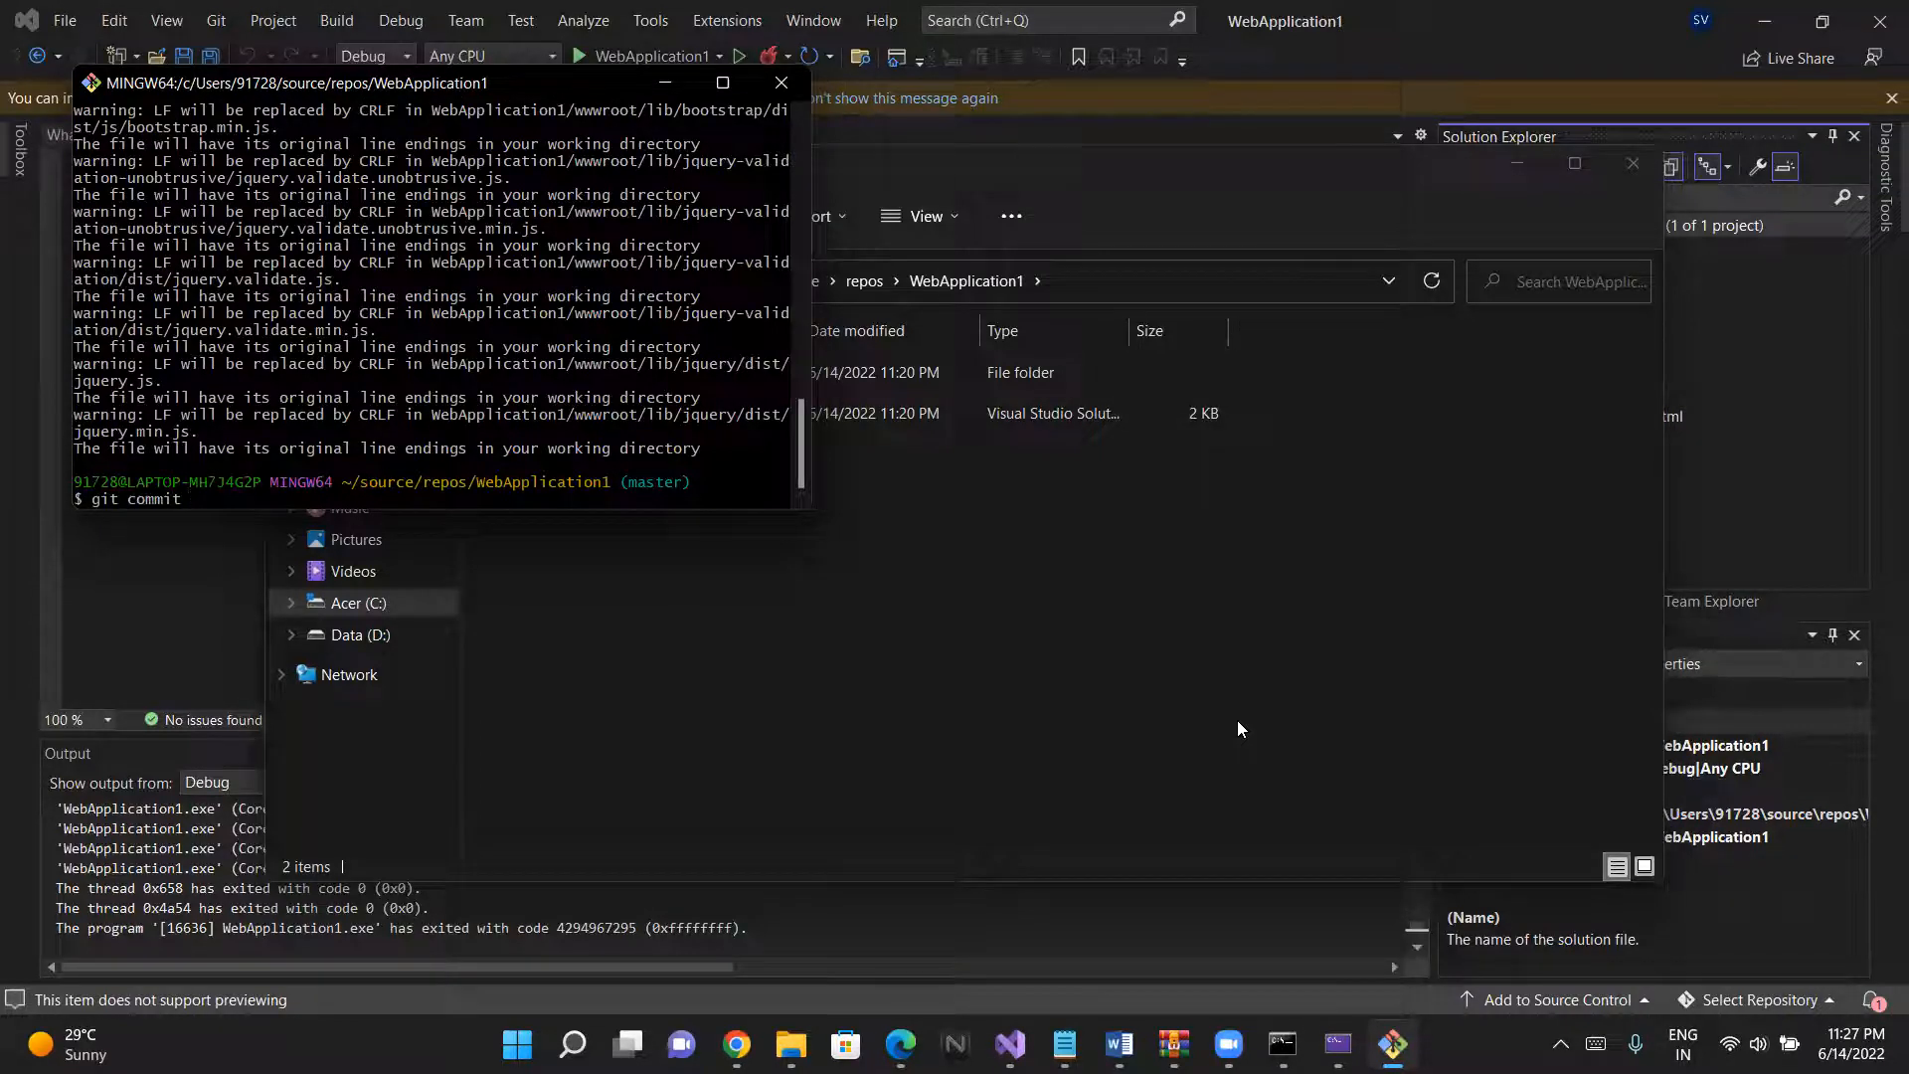
{"action": "type", "text": "-"}
{"action": "key", "text": "BackSpace"}
{"action": "type", "text": "- \"m\""}
{"action": "key", "text": "BackSpace"}
{"action": "key", "text": "BackSpace"}
{"action": "key", "text": "BackSpace"}
{"action": "type", "text": "m"}
{"action": "key", "text": "BackSpace"}
{"action": "key", "text": "BackSpace"}
{"action": "type", "text": "m"}
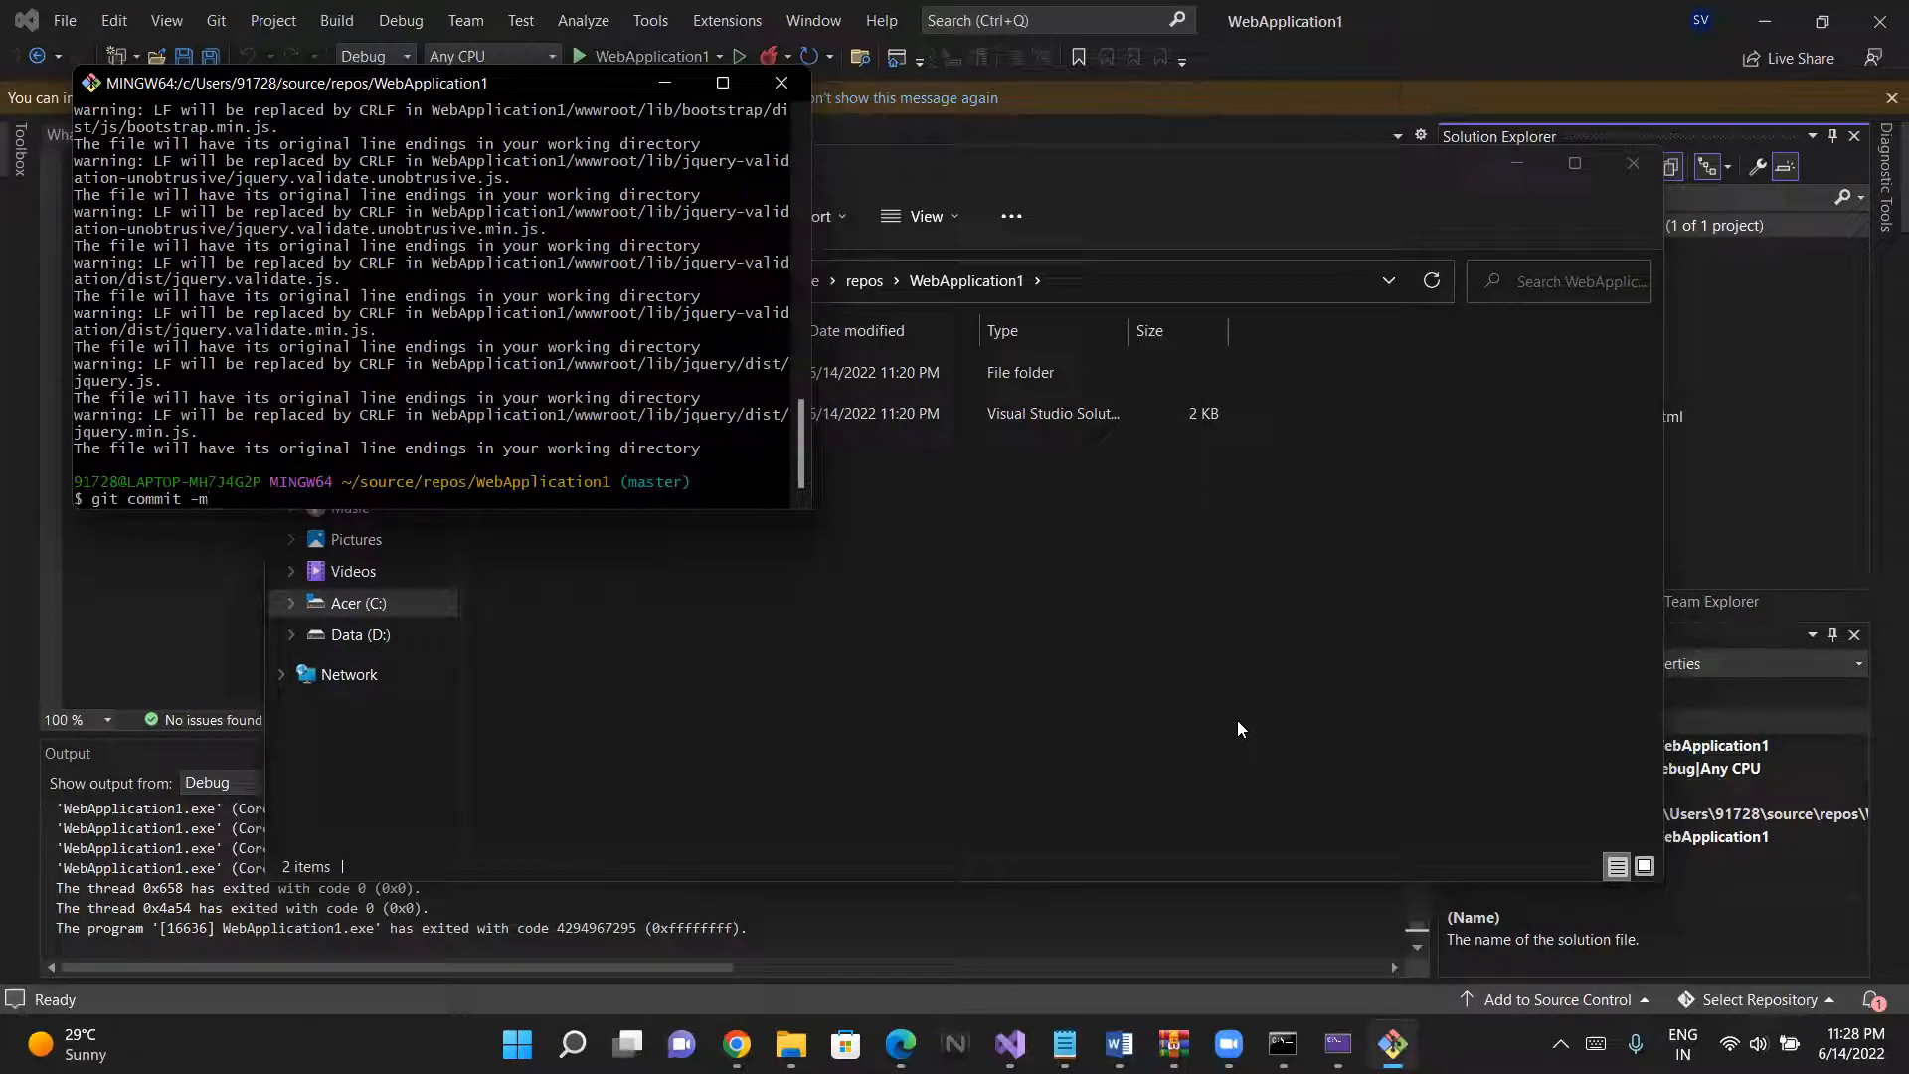
{"action": "type", "text": " \"updated\""}
{"action": "key", "text": "Return"}
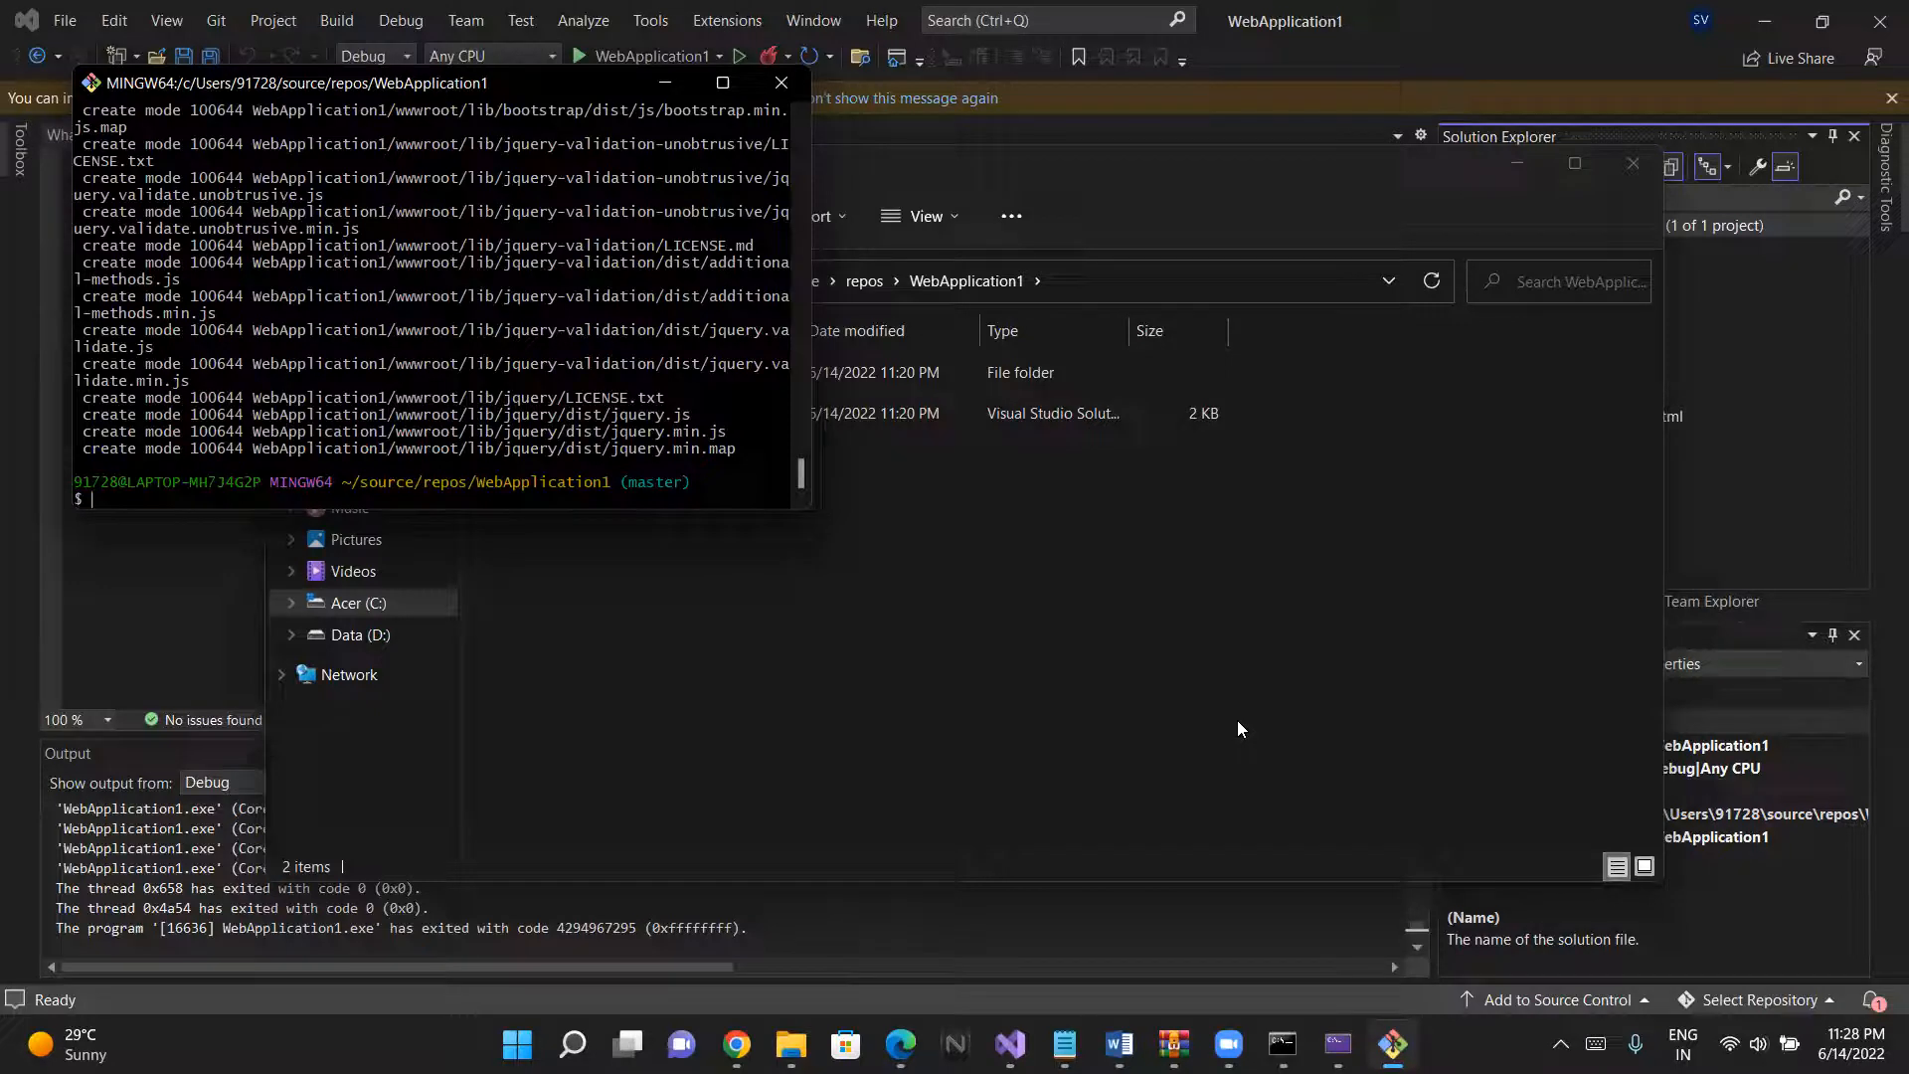
- Enter the start of the remote command, git remote add orgin, leaving out the repository URL
{"action": "type", "text": "git remote add"}
{"action": "key", "text": "BackSpace"}
{"action": "type", "text": "orgin"}
- Switch to Azure DevOps in Chrome and open the project's Repos files page
{"action": "left_click", "coordinate": [737, 1043]}
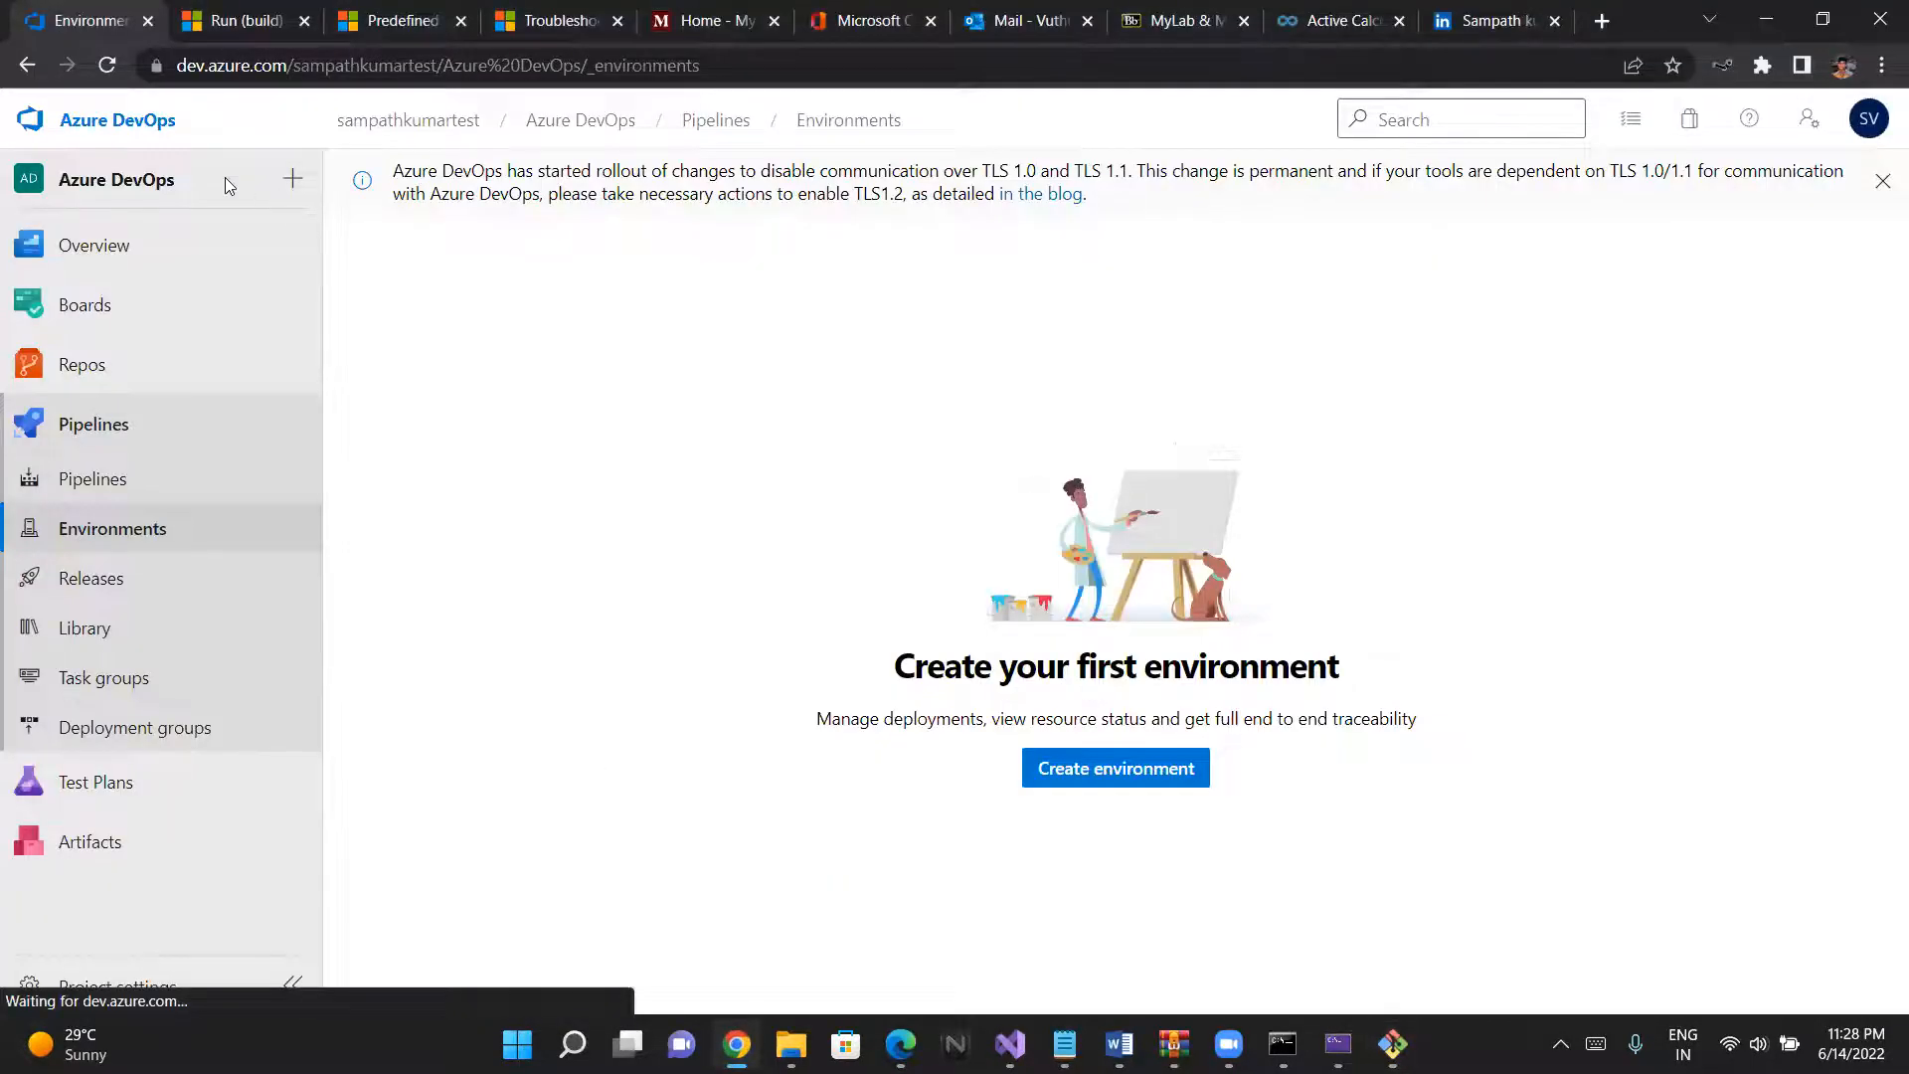
{"action": "left_click", "coordinate": [113, 368]}
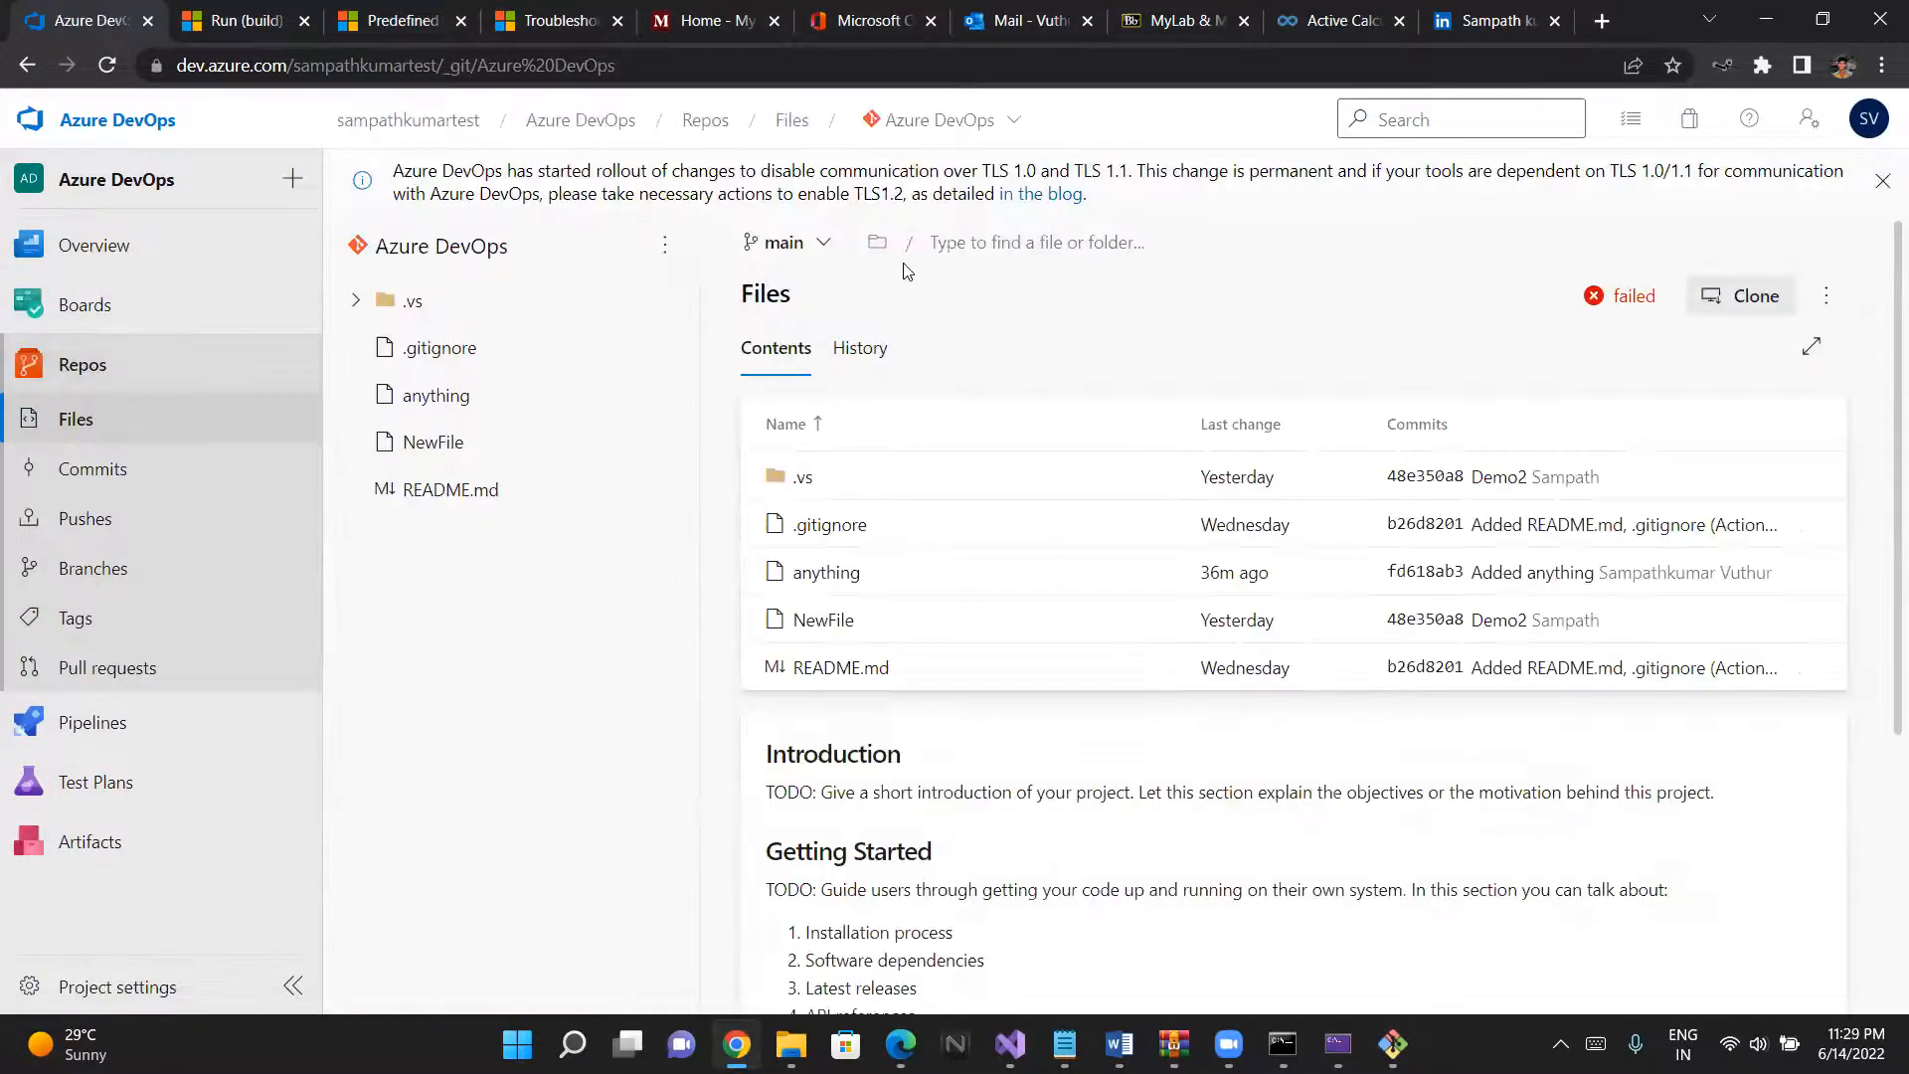
{"action": "left_click", "coordinate": [1825, 296]}
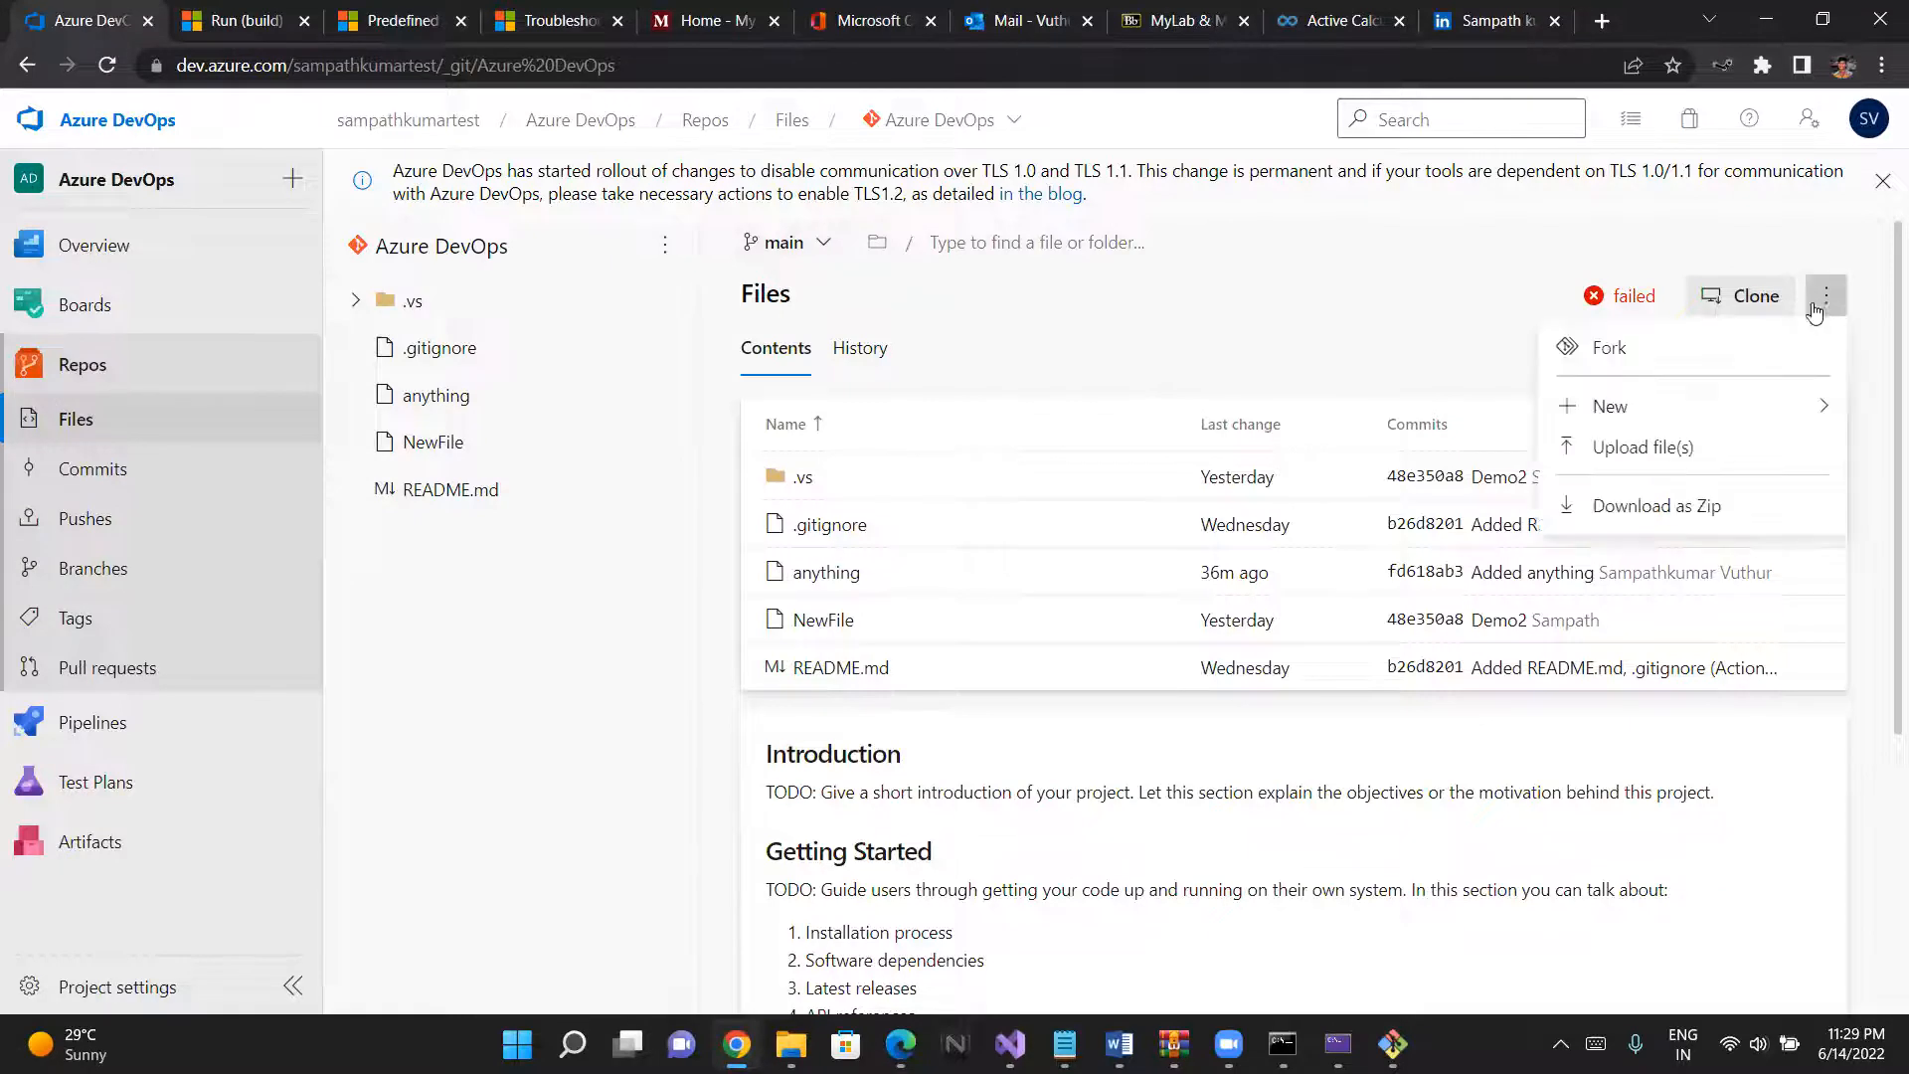
{"action": "mouse_move", "coordinate": [1662, 416]}
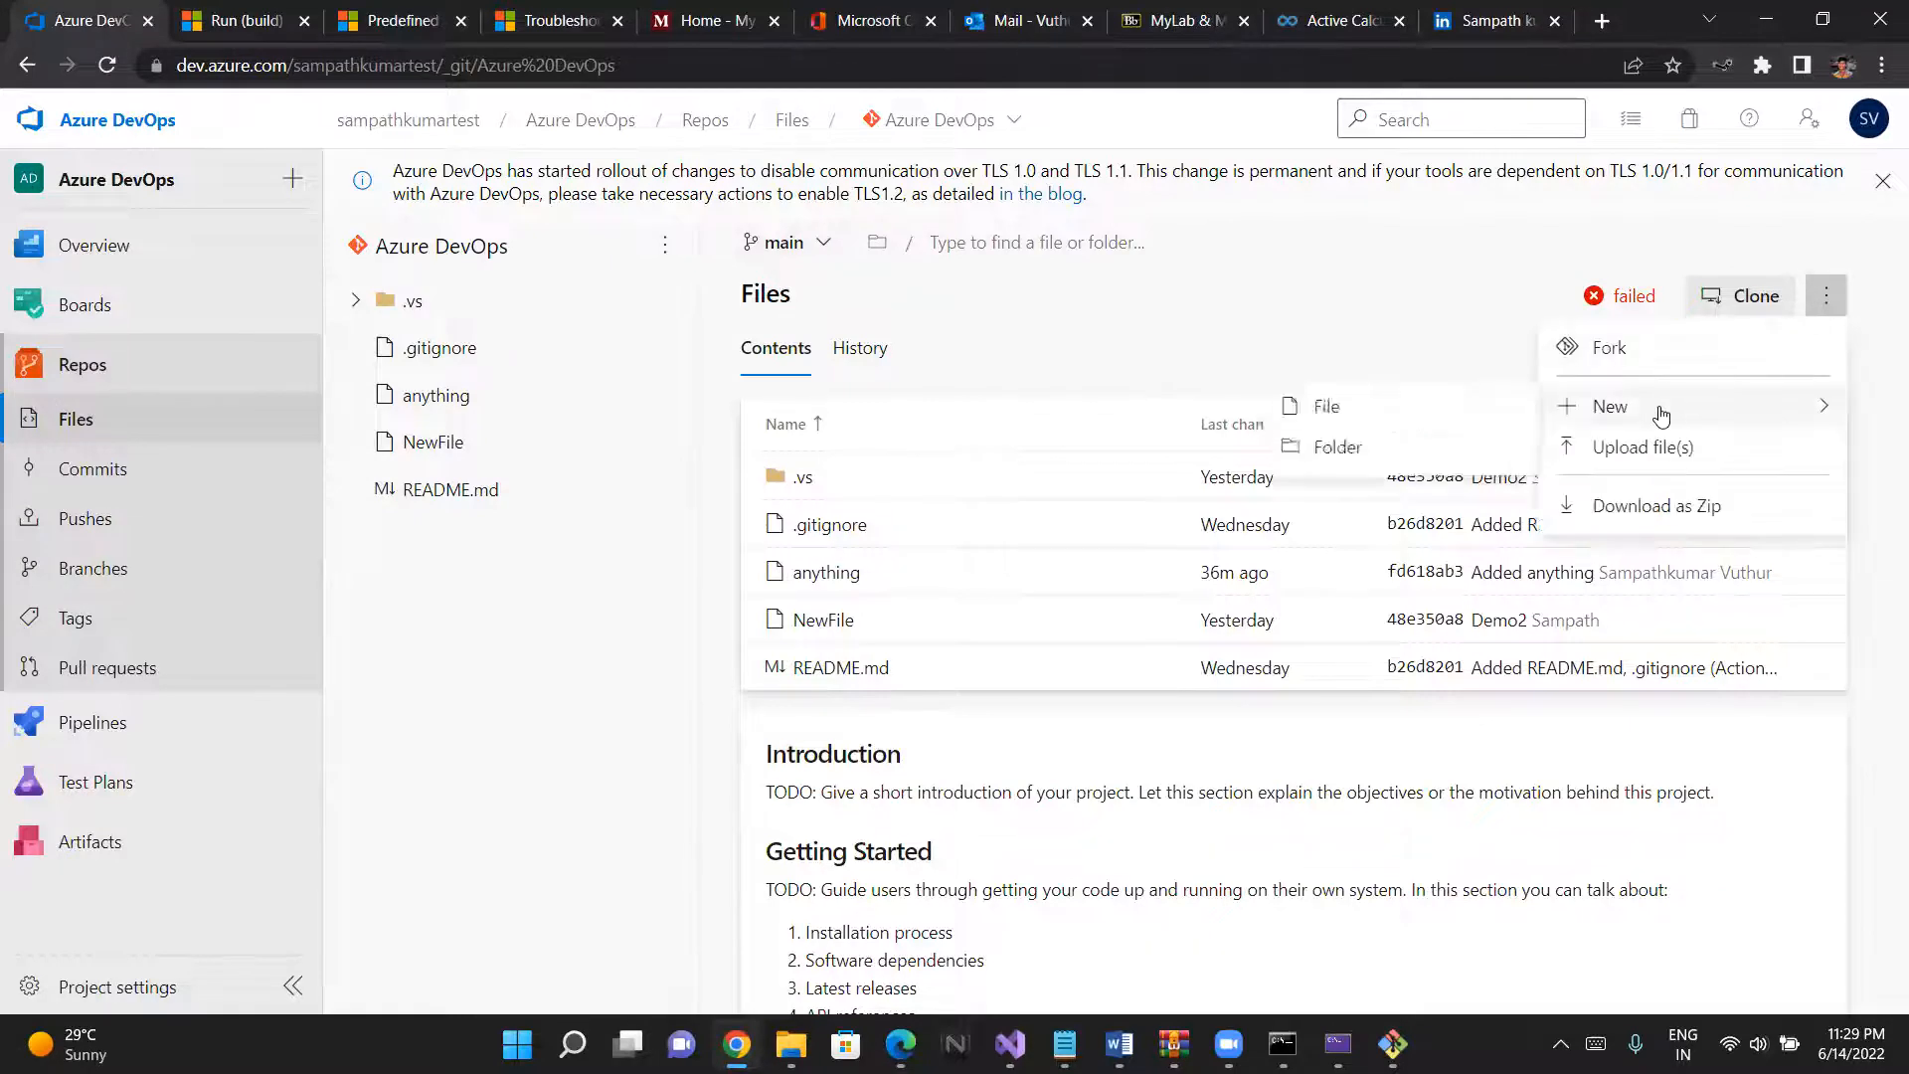
{"action": "left_click", "coordinate": [1371, 292]}
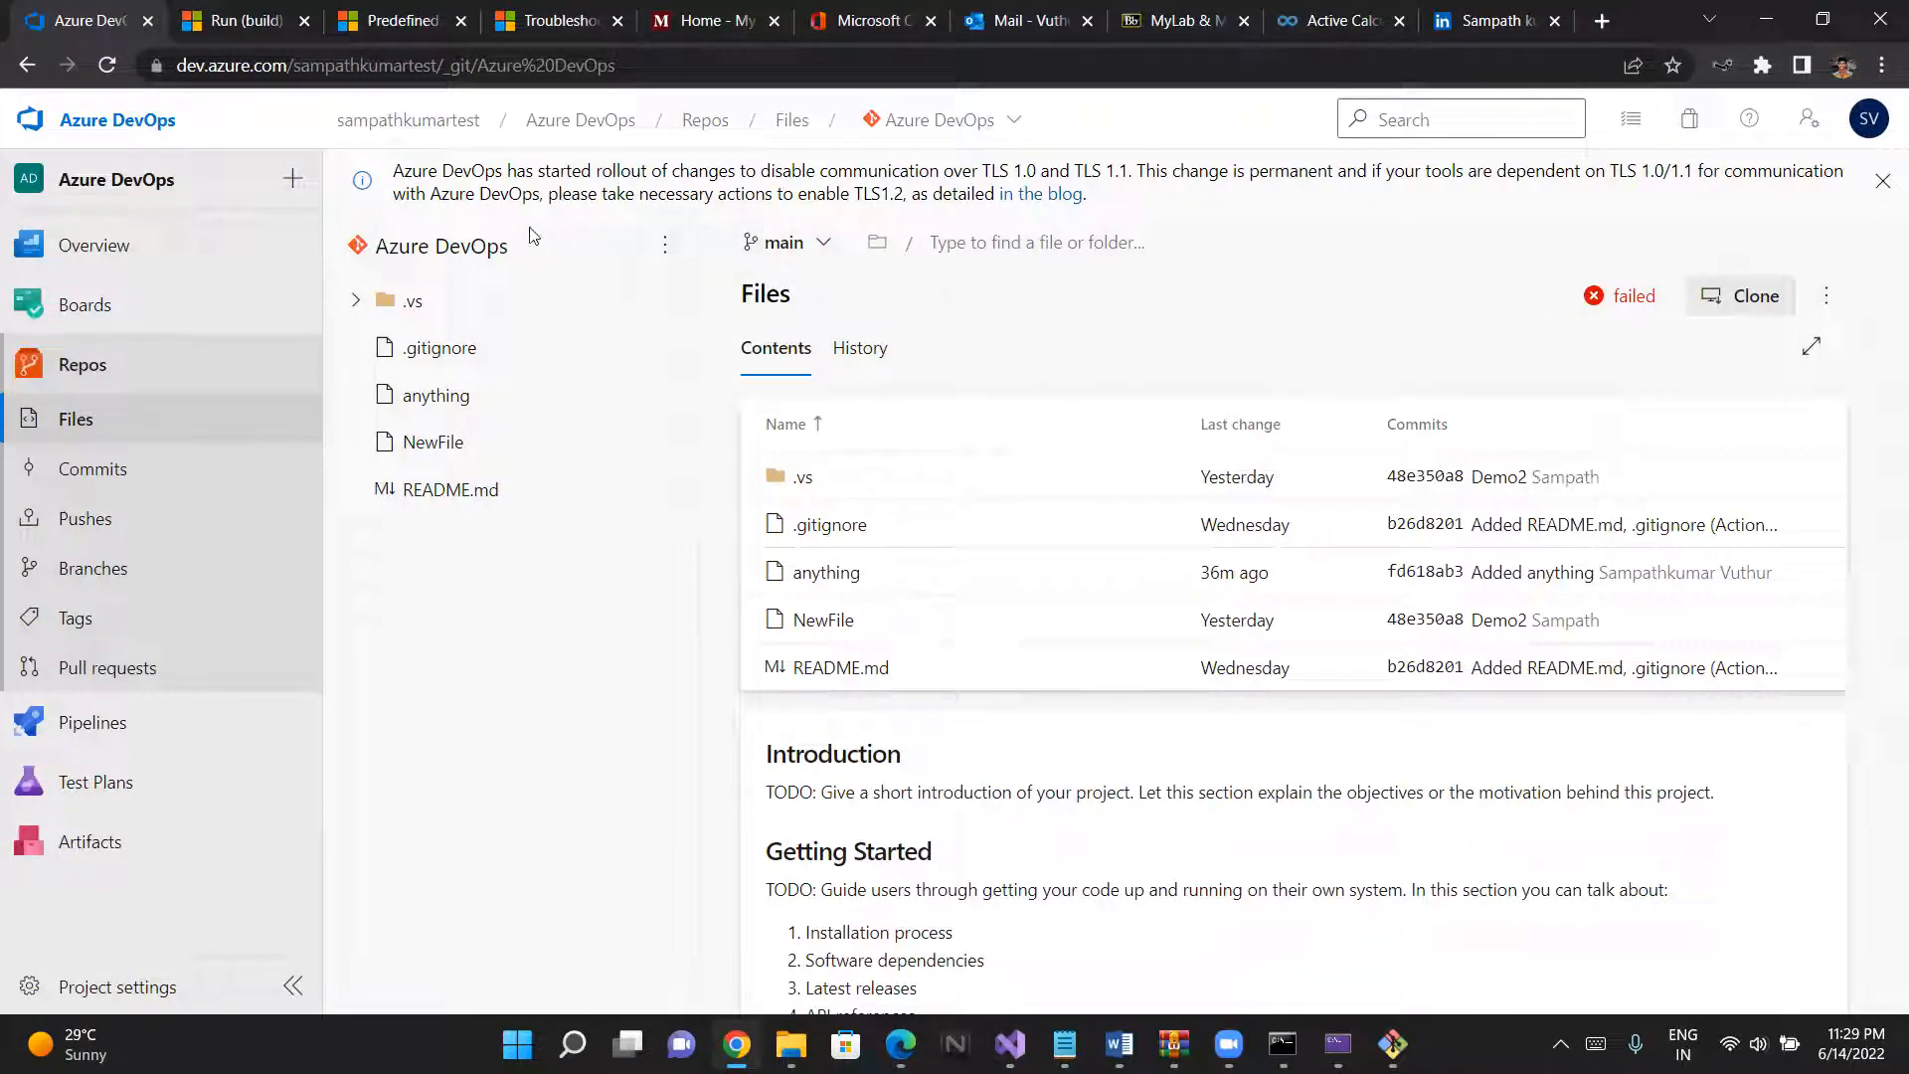
{"action": "left_click", "coordinate": [665, 249]}
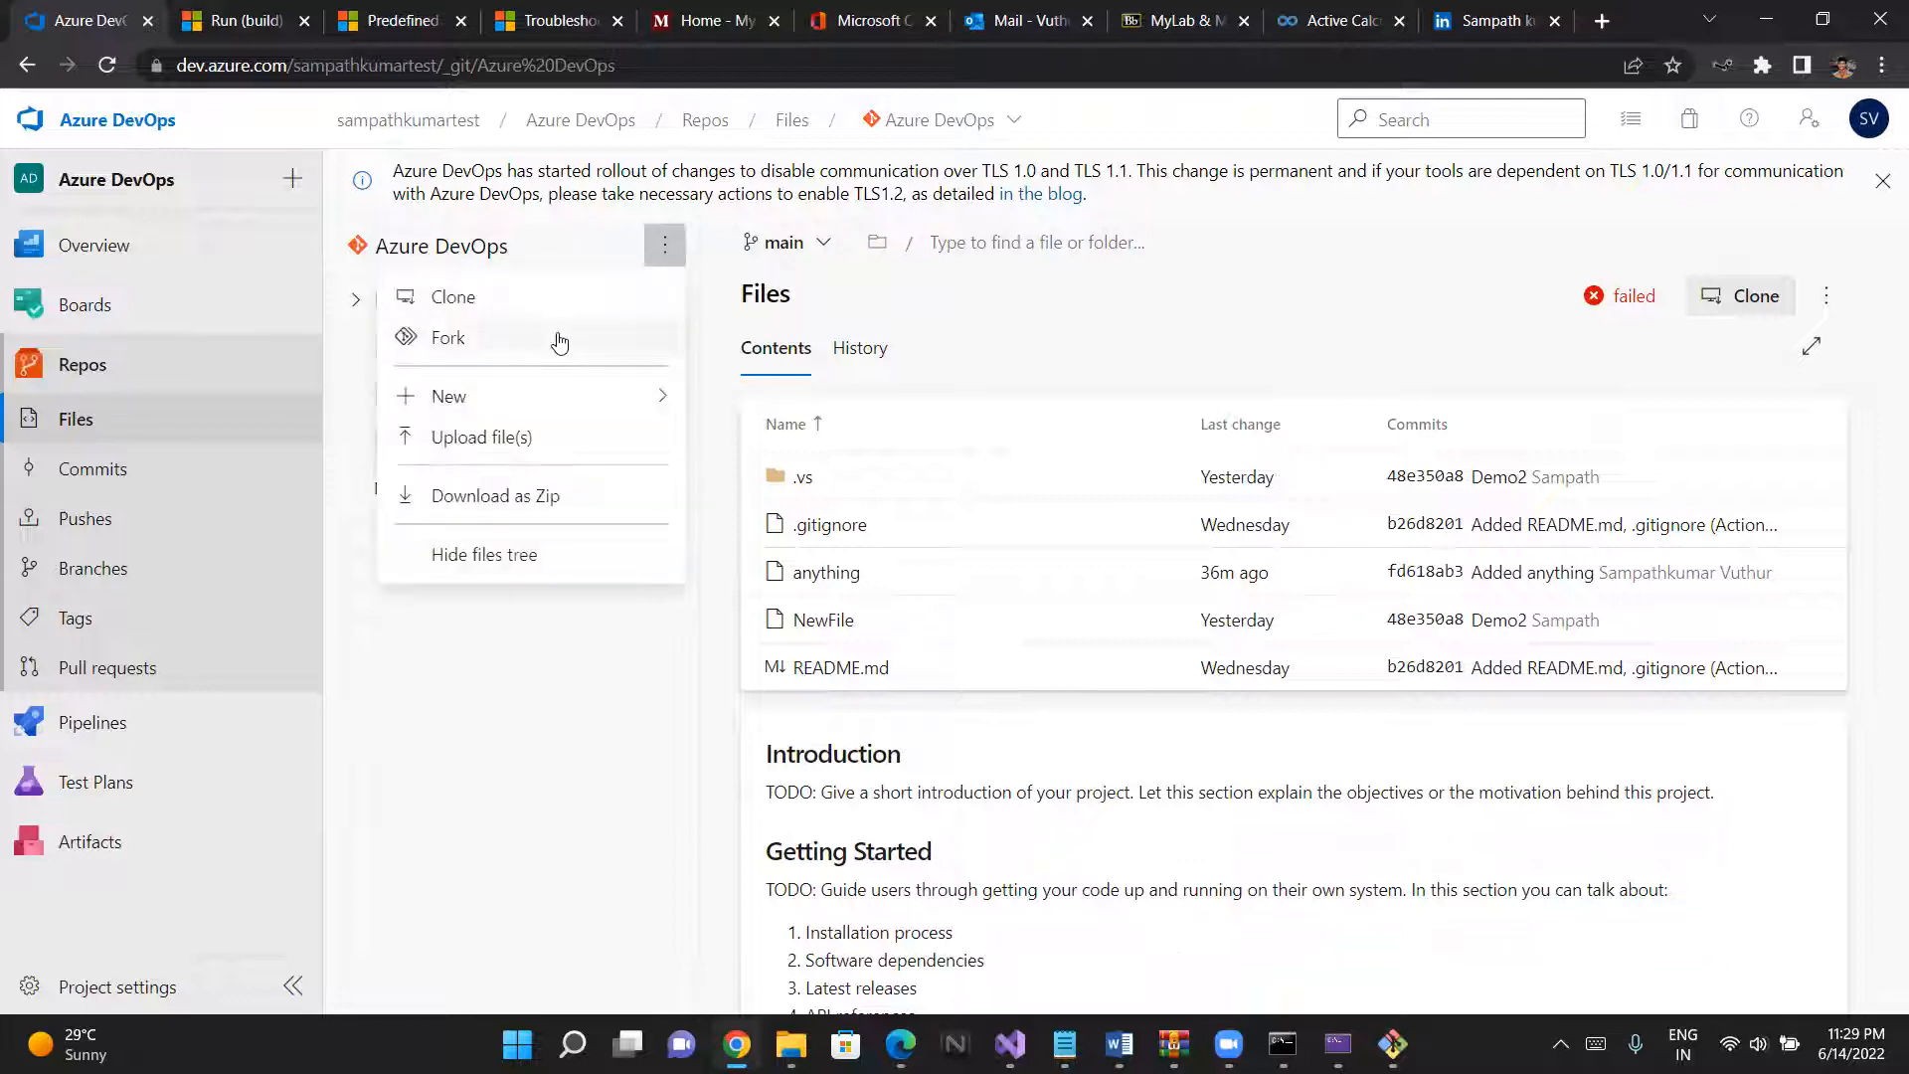
{"action": "left_click", "coordinate": [438, 246]}
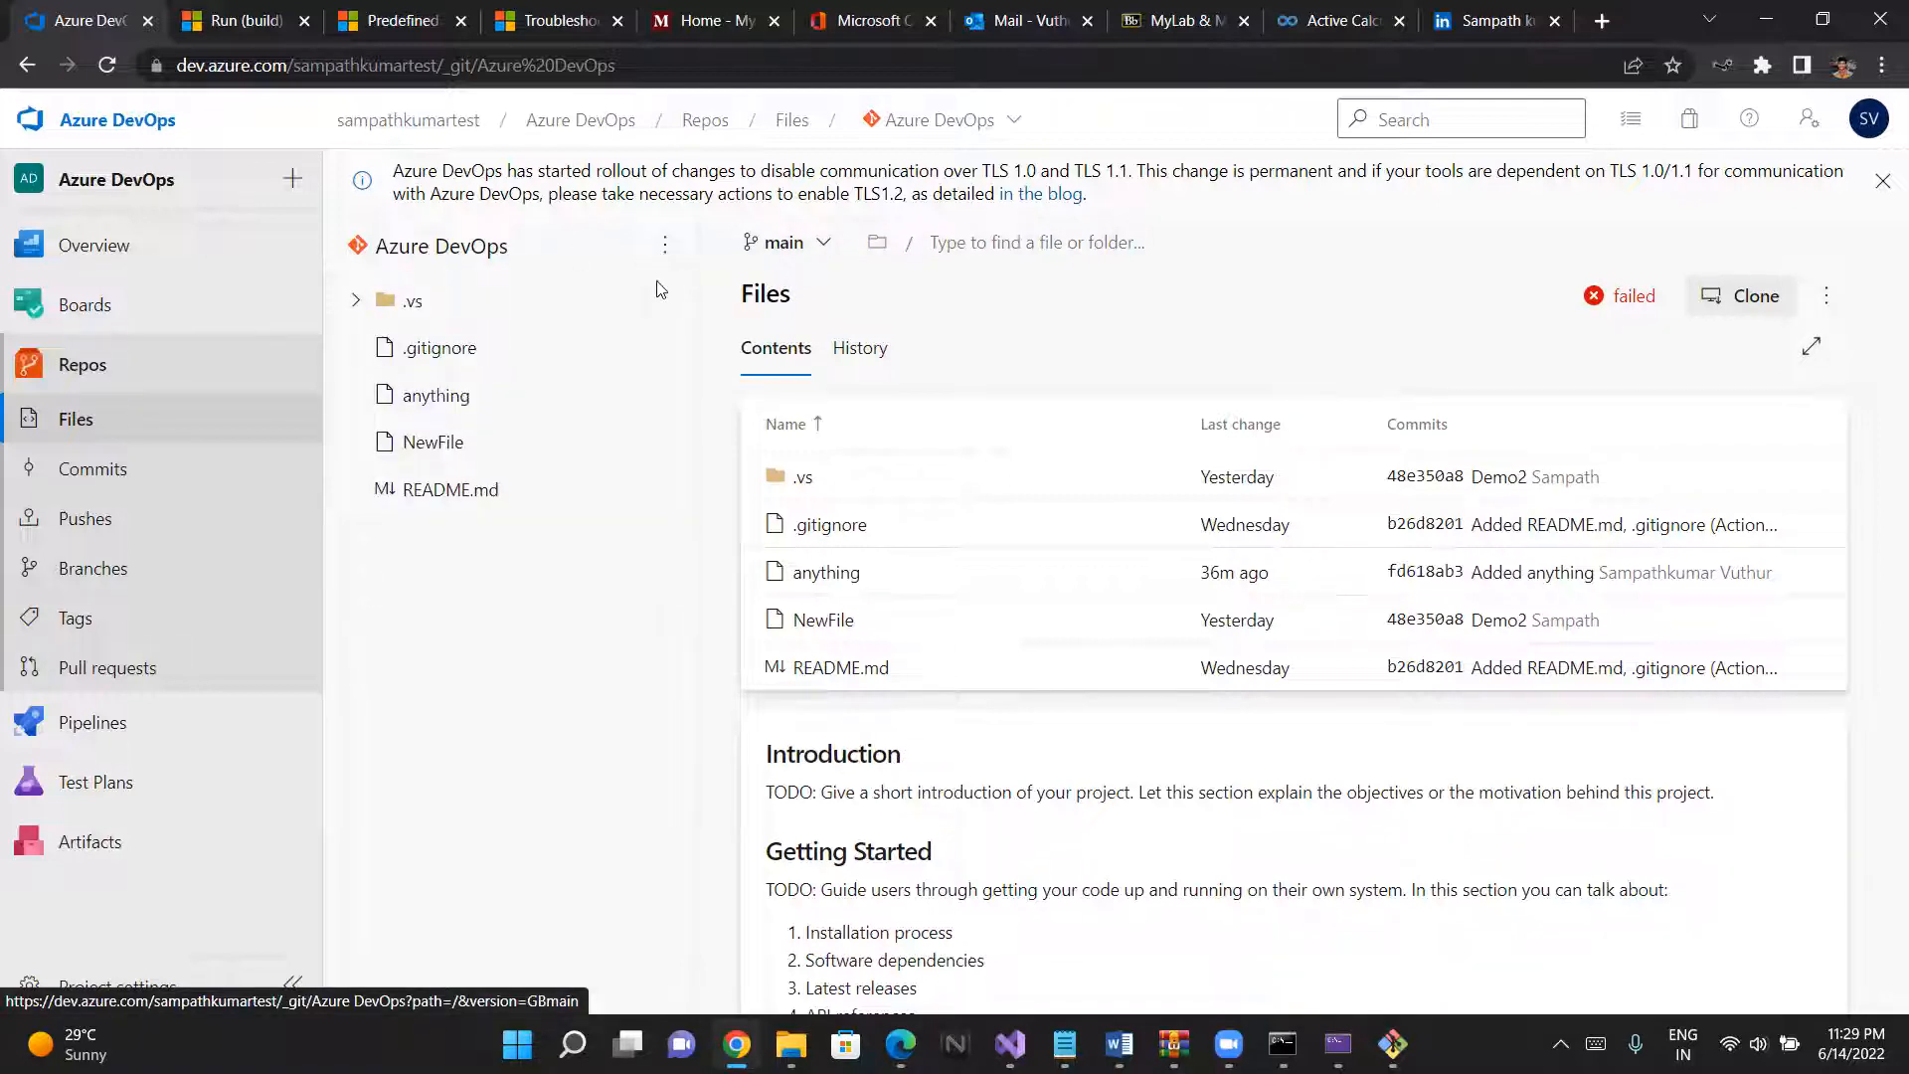
{"action": "left_click", "coordinate": [805, 249]}
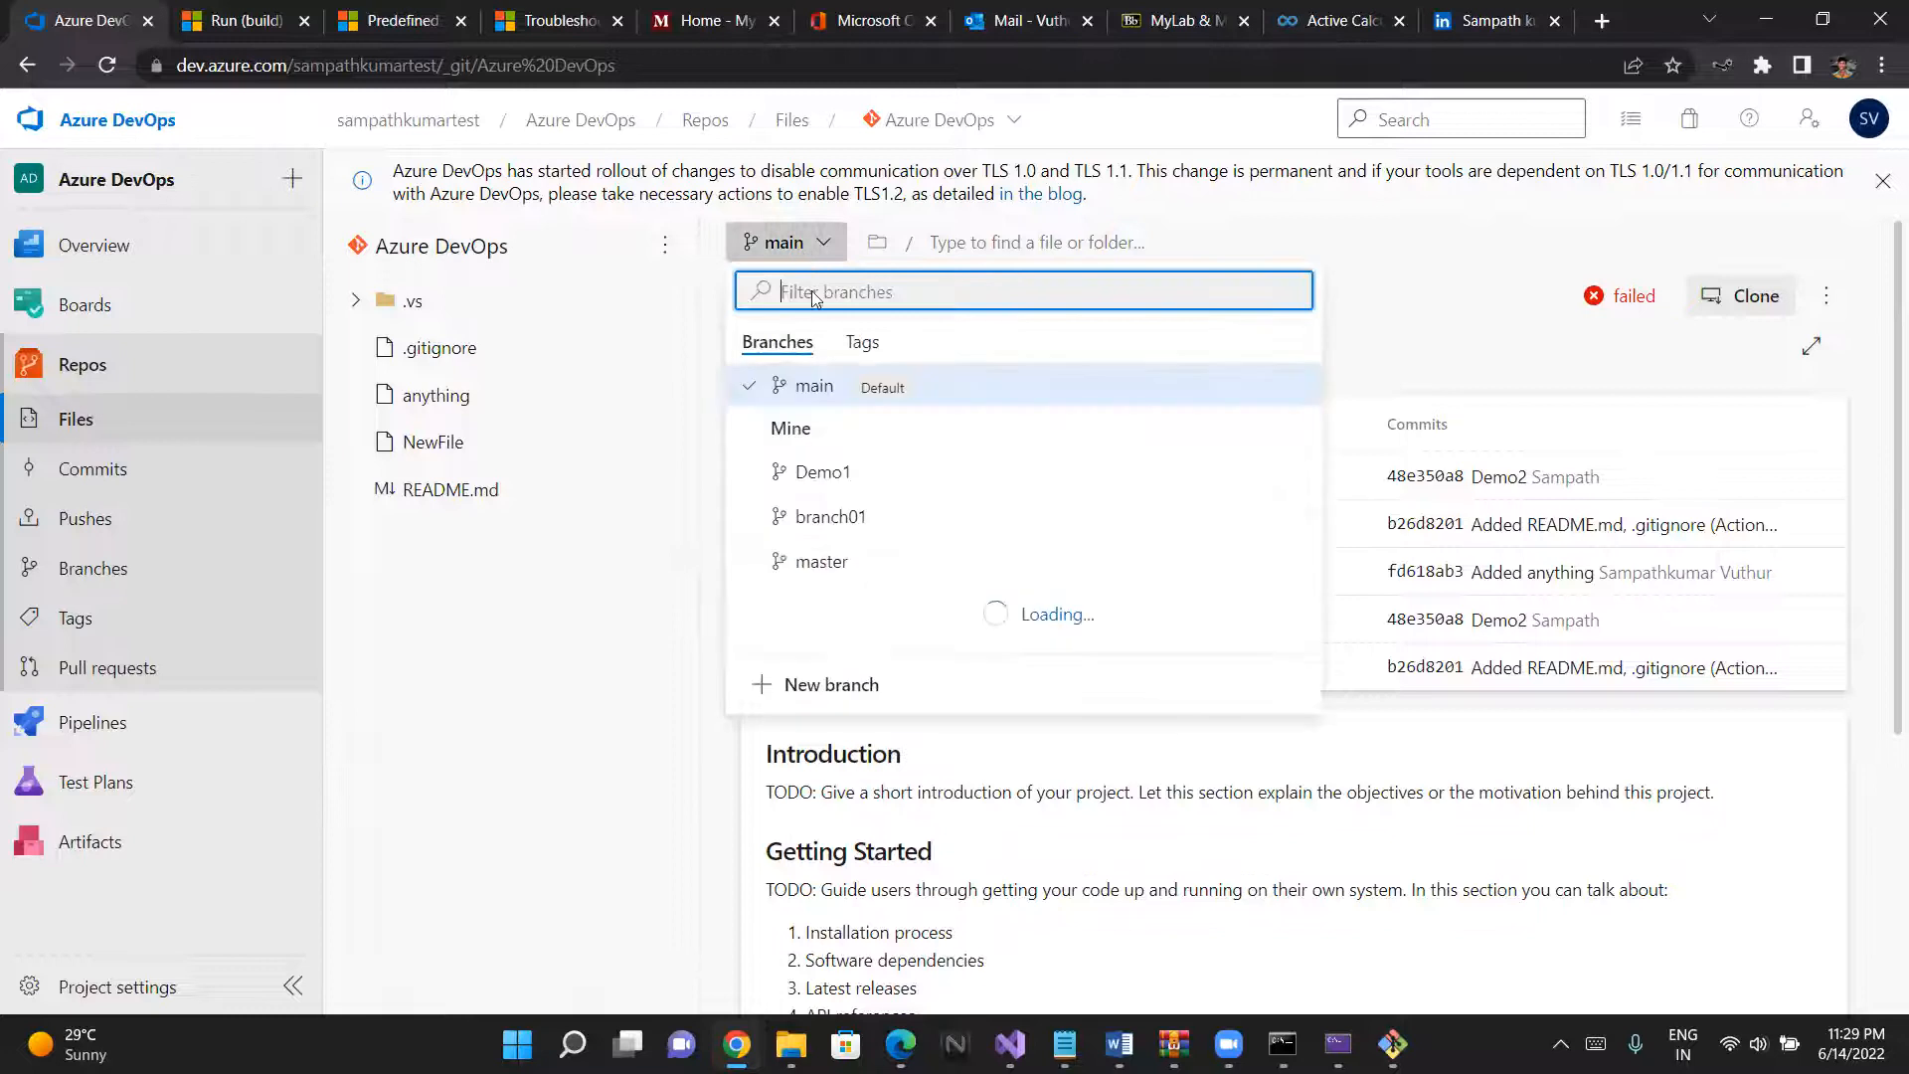
{"action": "left_click", "coordinate": [807, 244]}
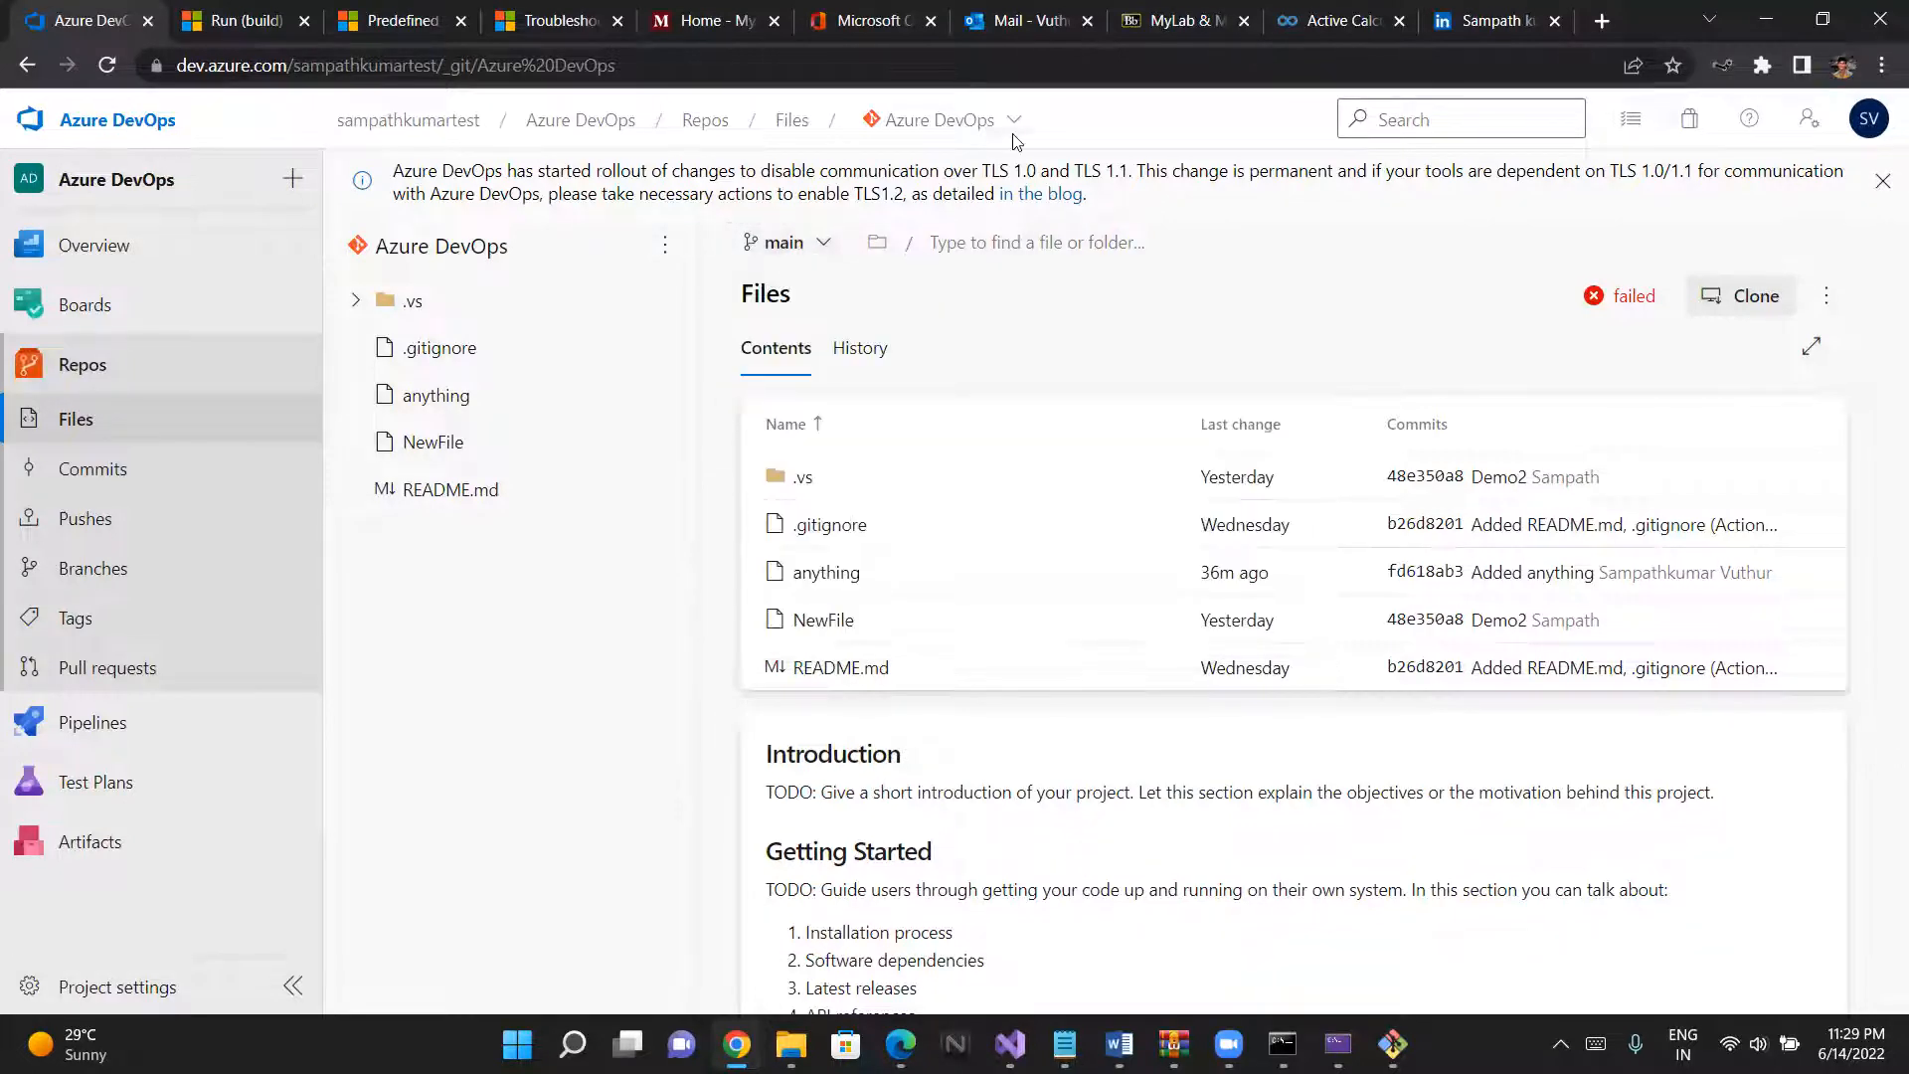
- Create a new Git repository named Webapplication1 with a README in the Azure DevOps project
{"action": "left_click", "coordinate": [955, 120]}
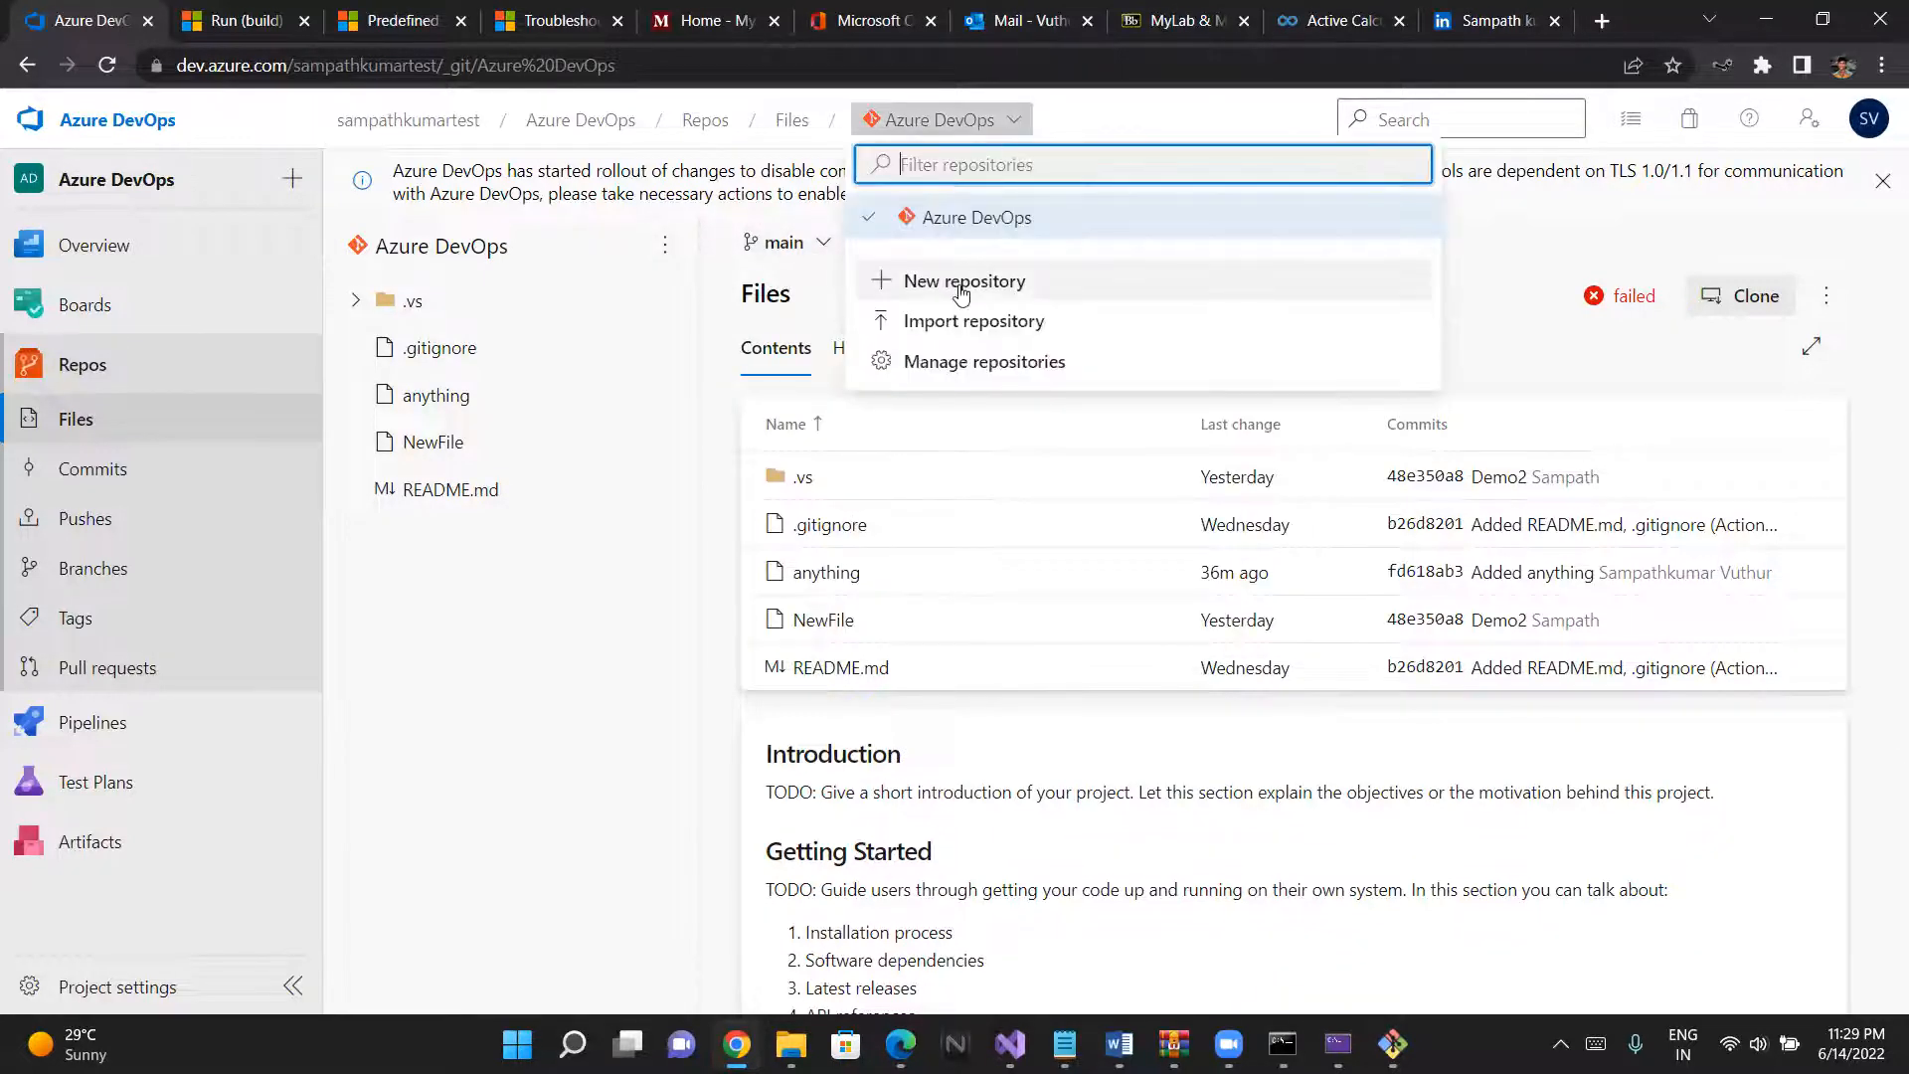
{"action": "left_click", "coordinate": [960, 283]}
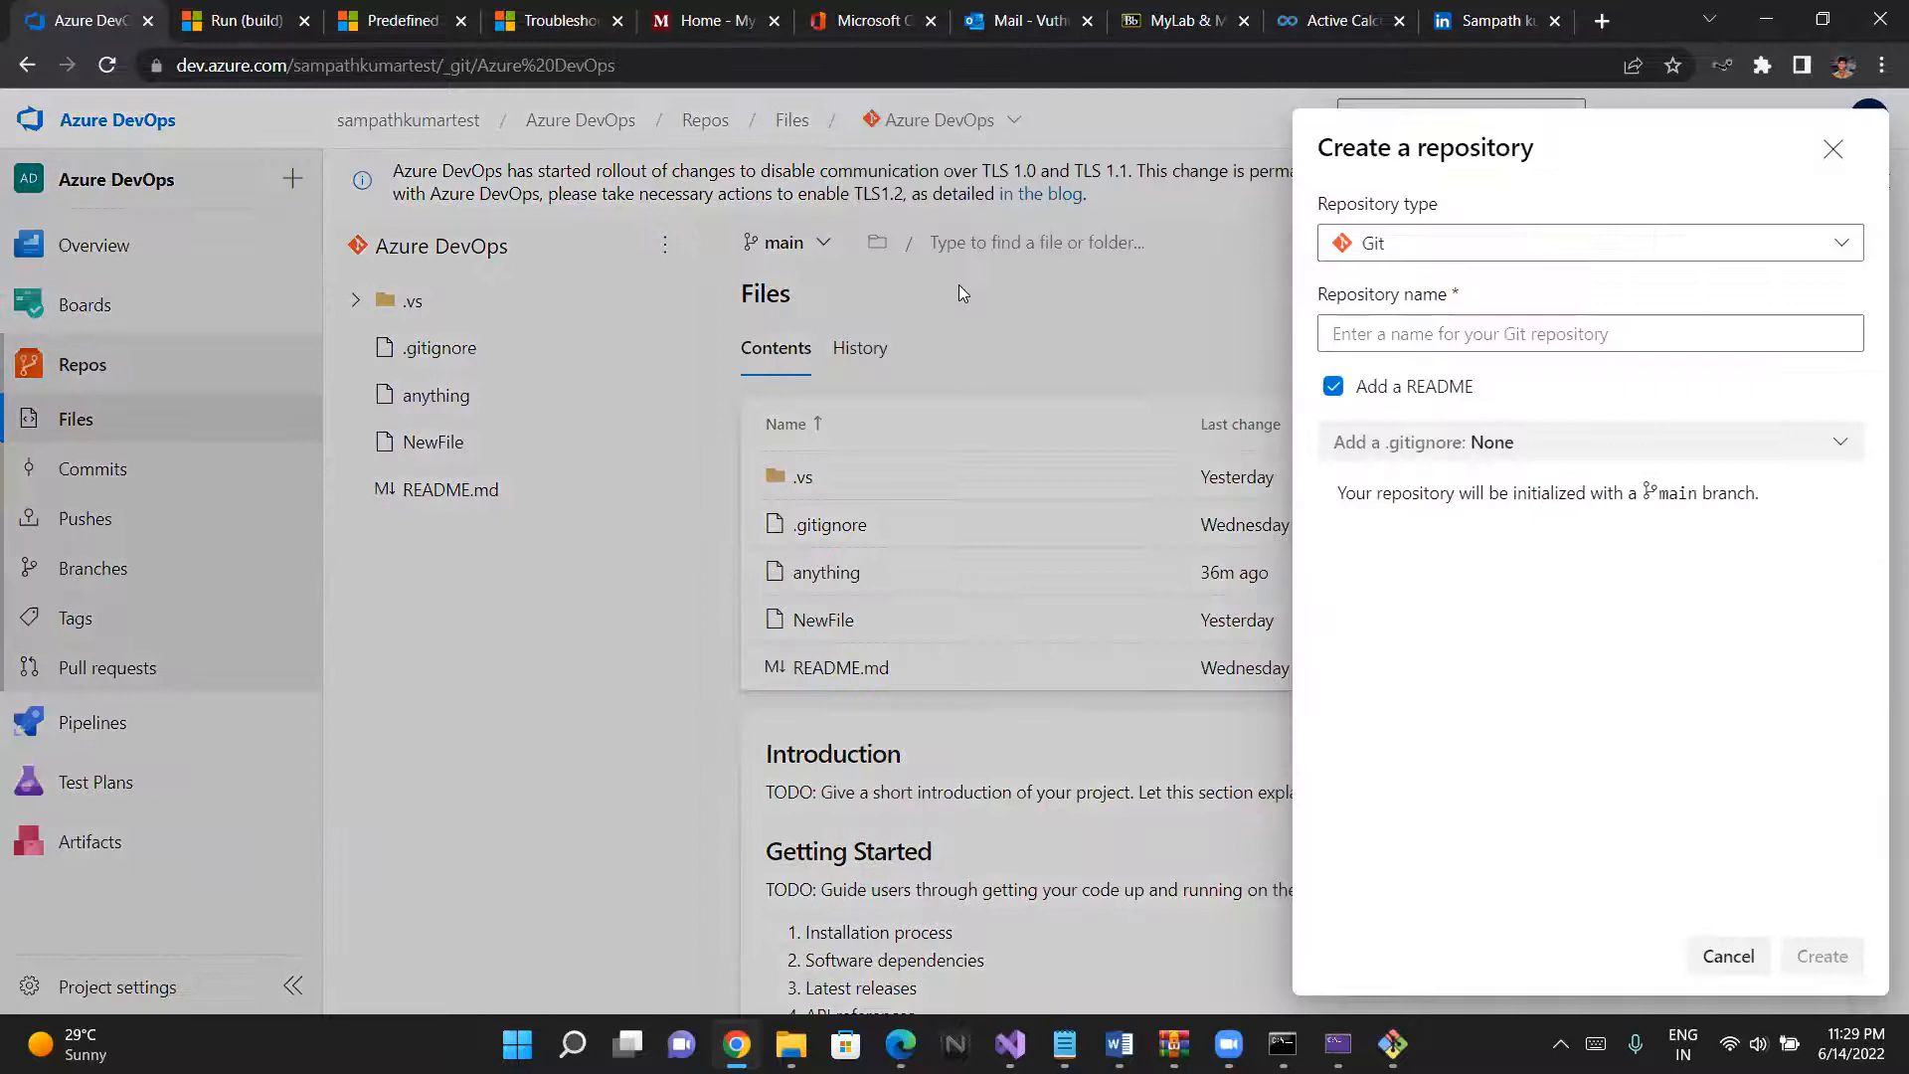
{"action": "left_click", "coordinate": [1436, 264]}
{"action": "left_click", "coordinate": [1433, 264]}
{"action": "left_click", "coordinate": [1422, 339]}
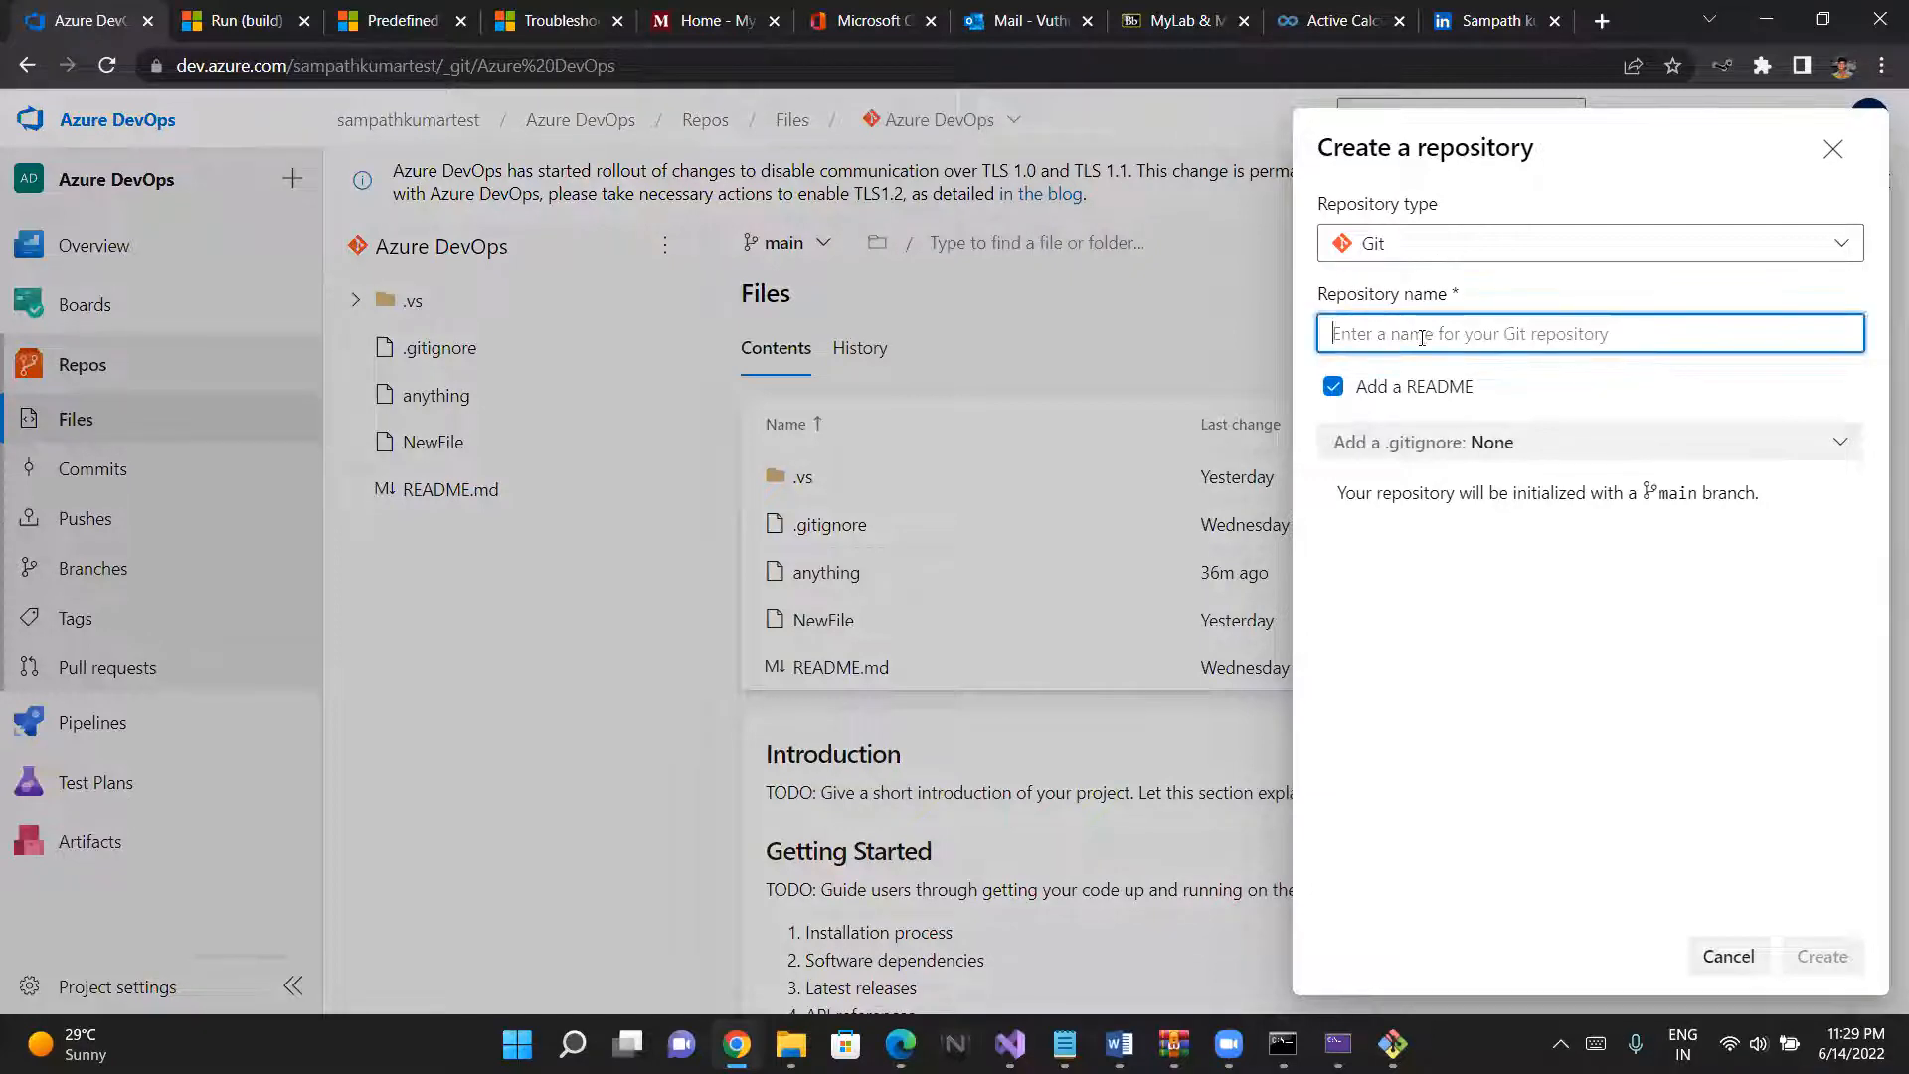
{"action": "type", "text": "We"}
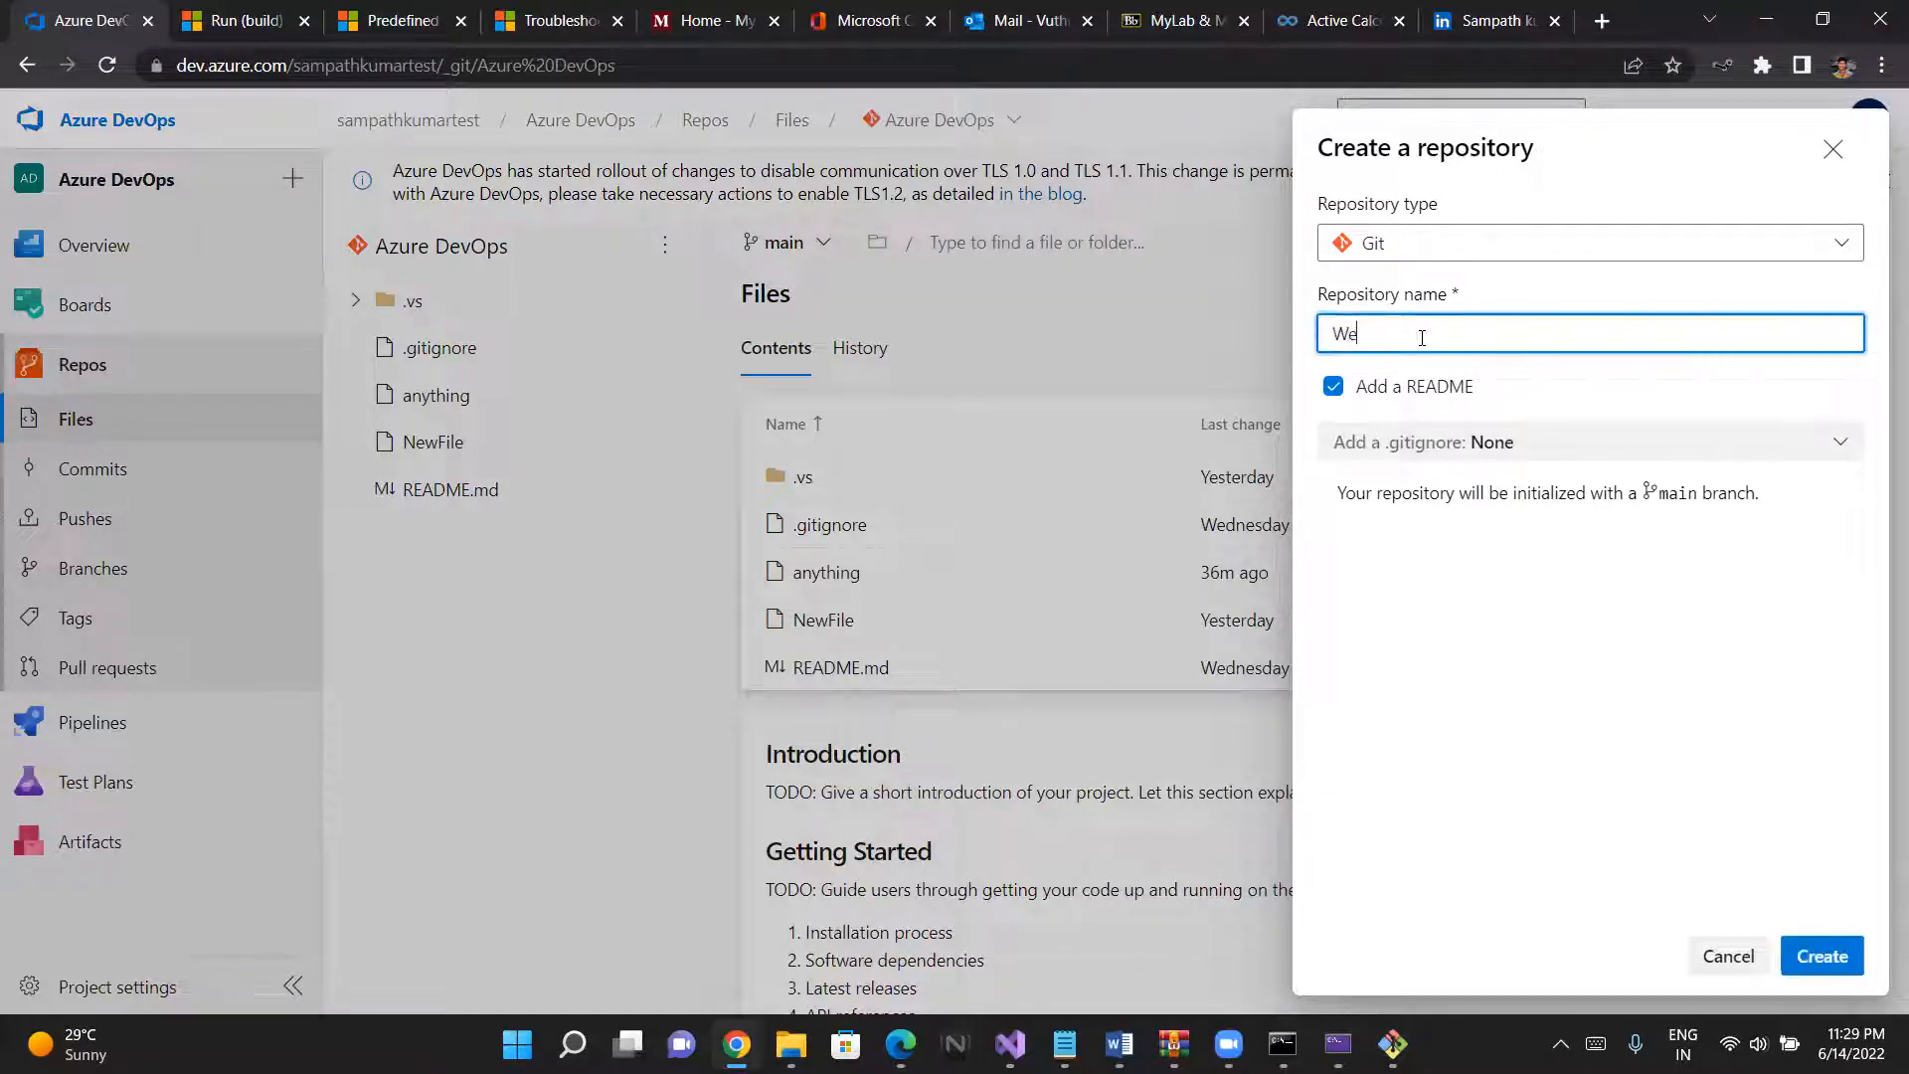
{"action": "type", "text": "bapplication1"}
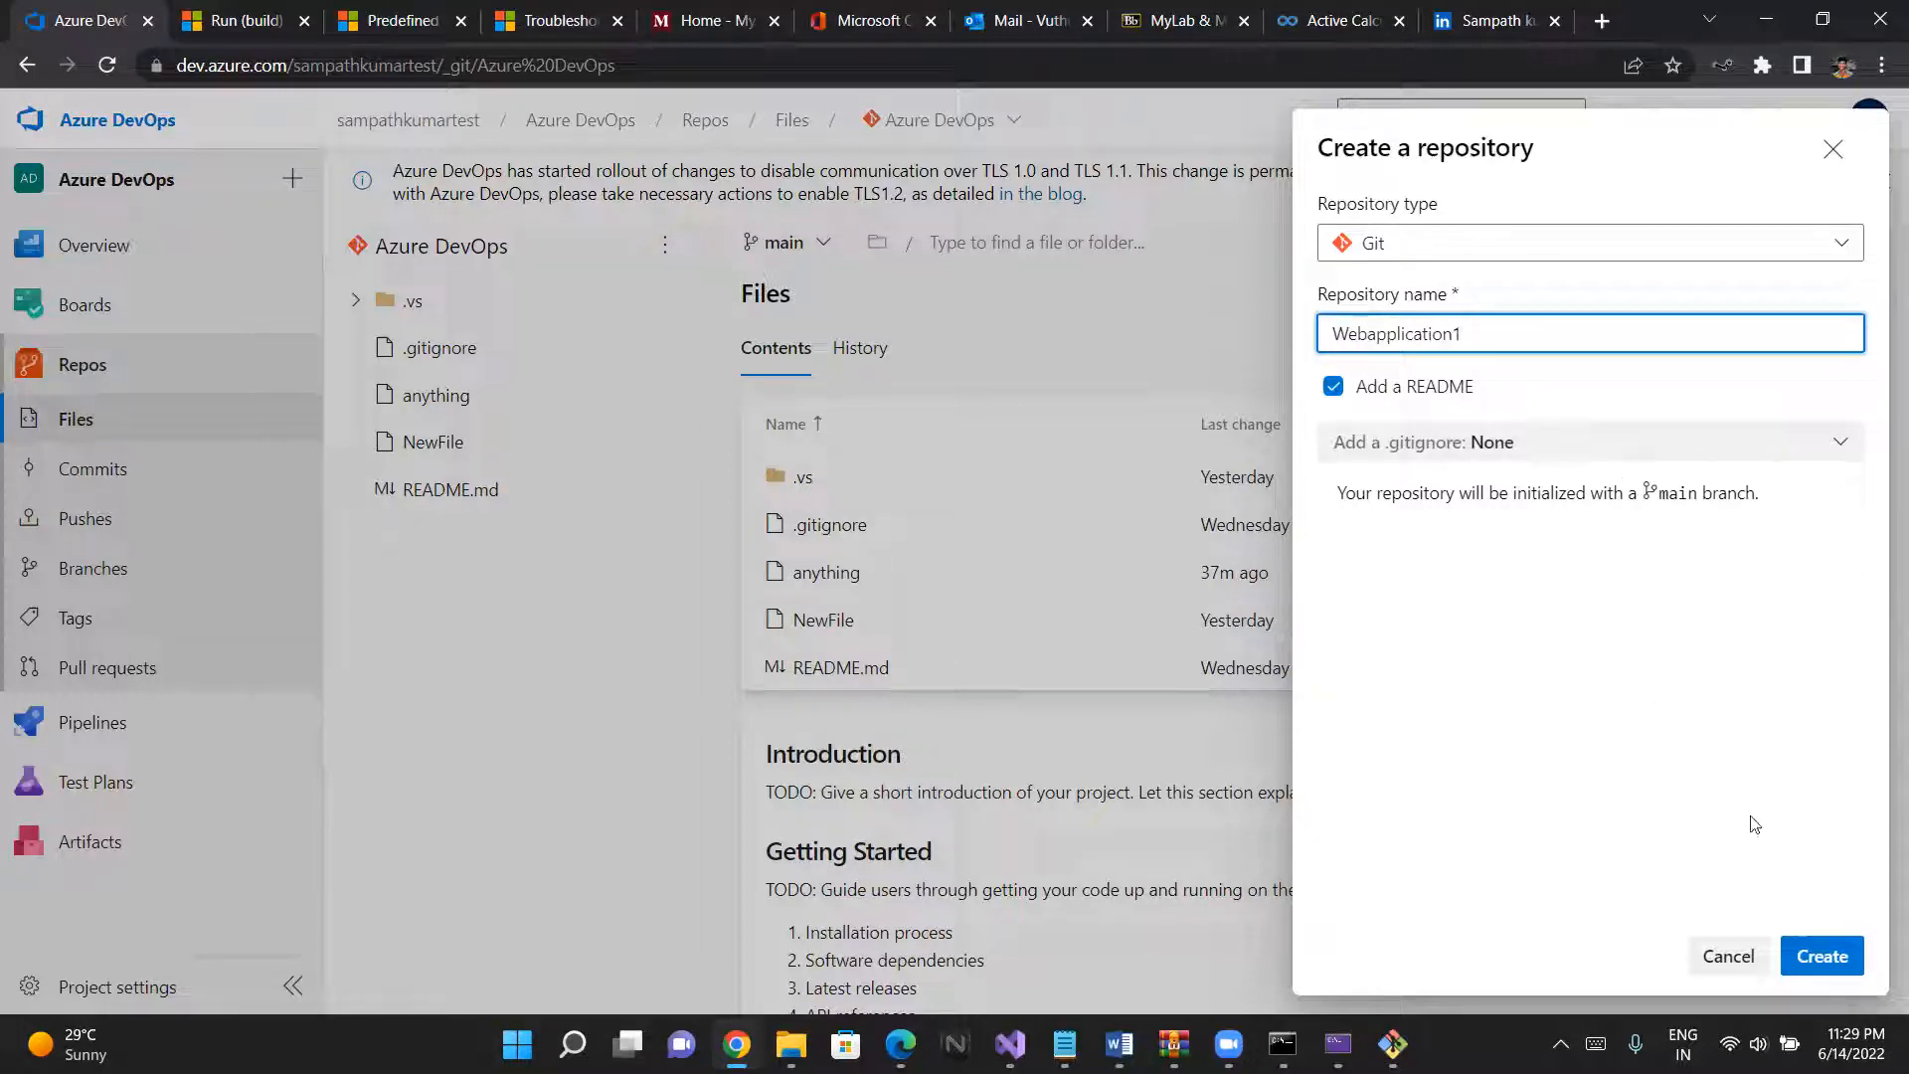
{"action": "left_click", "coordinate": [1814, 955]}
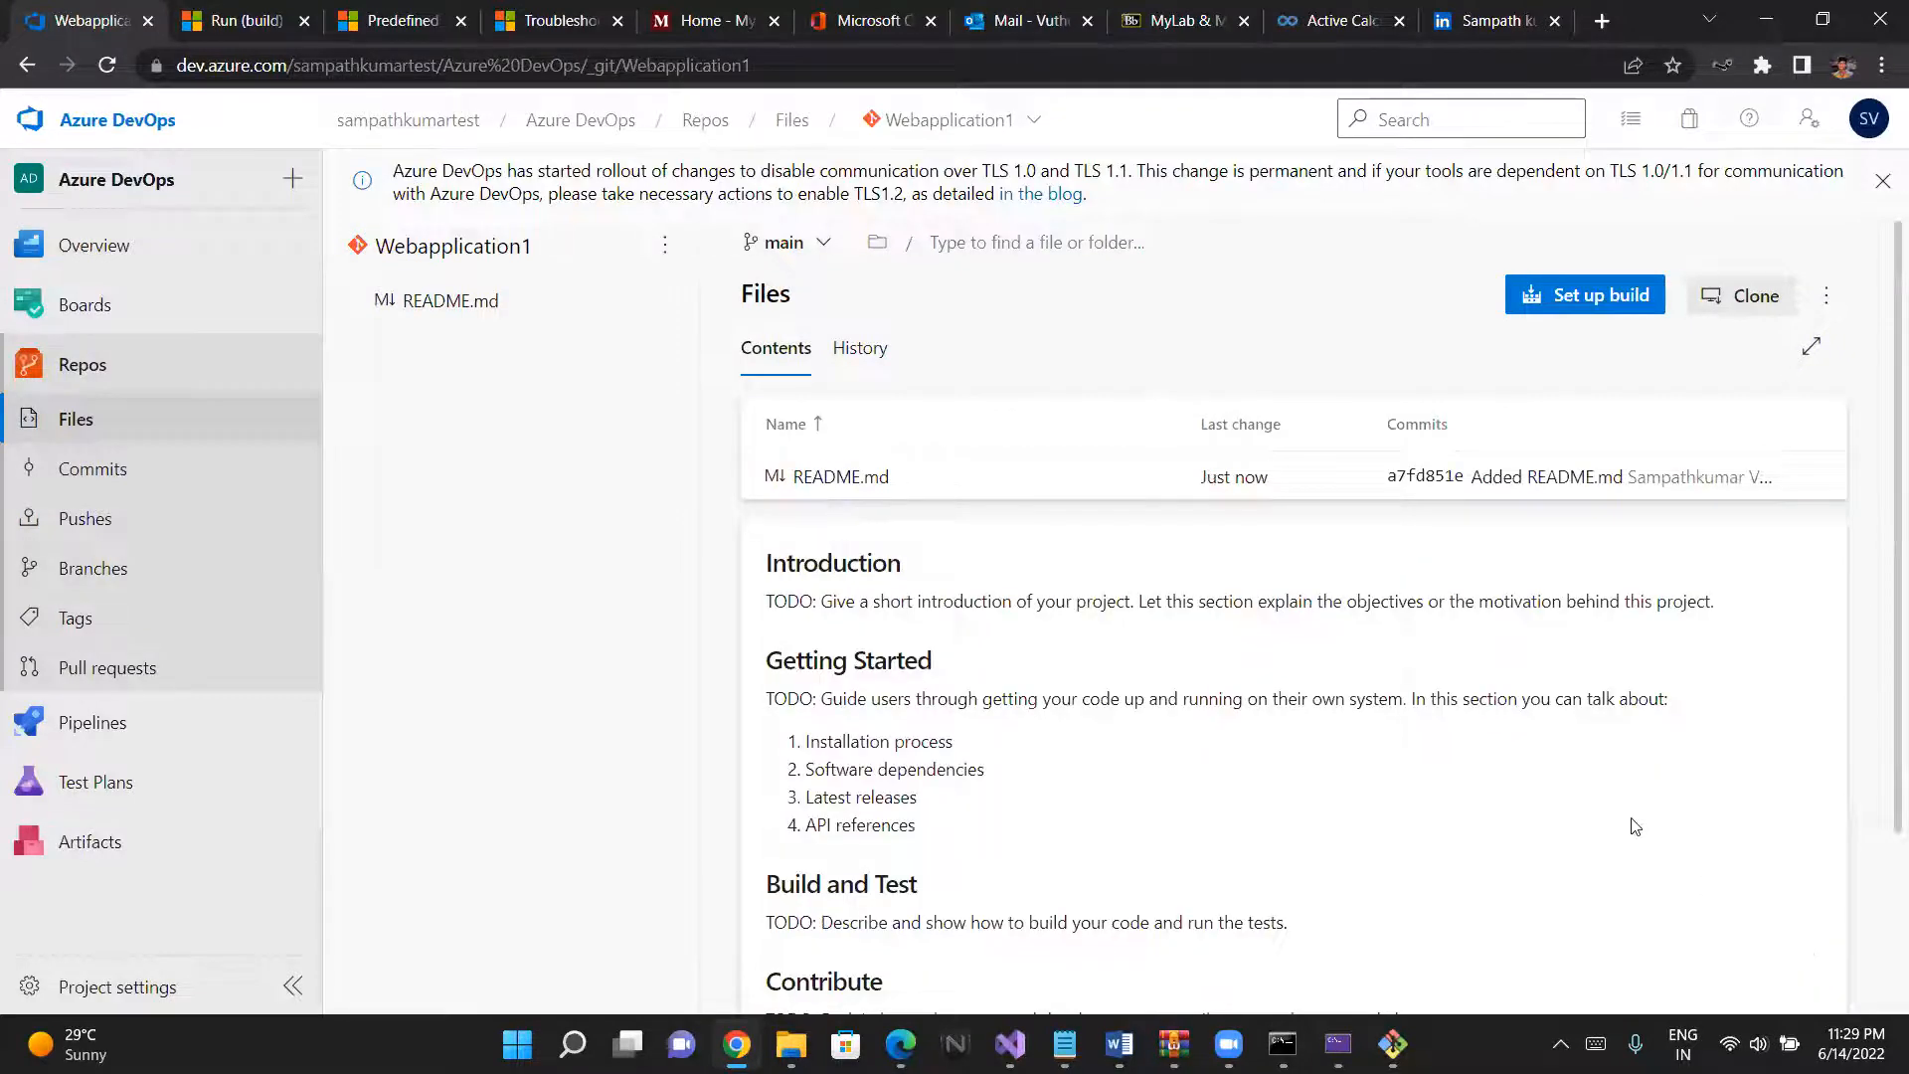
- Copy the HTTPS clone URL of the Webapplication1 repository and close the clone details
{"action": "left_click", "coordinate": [1826, 295]}
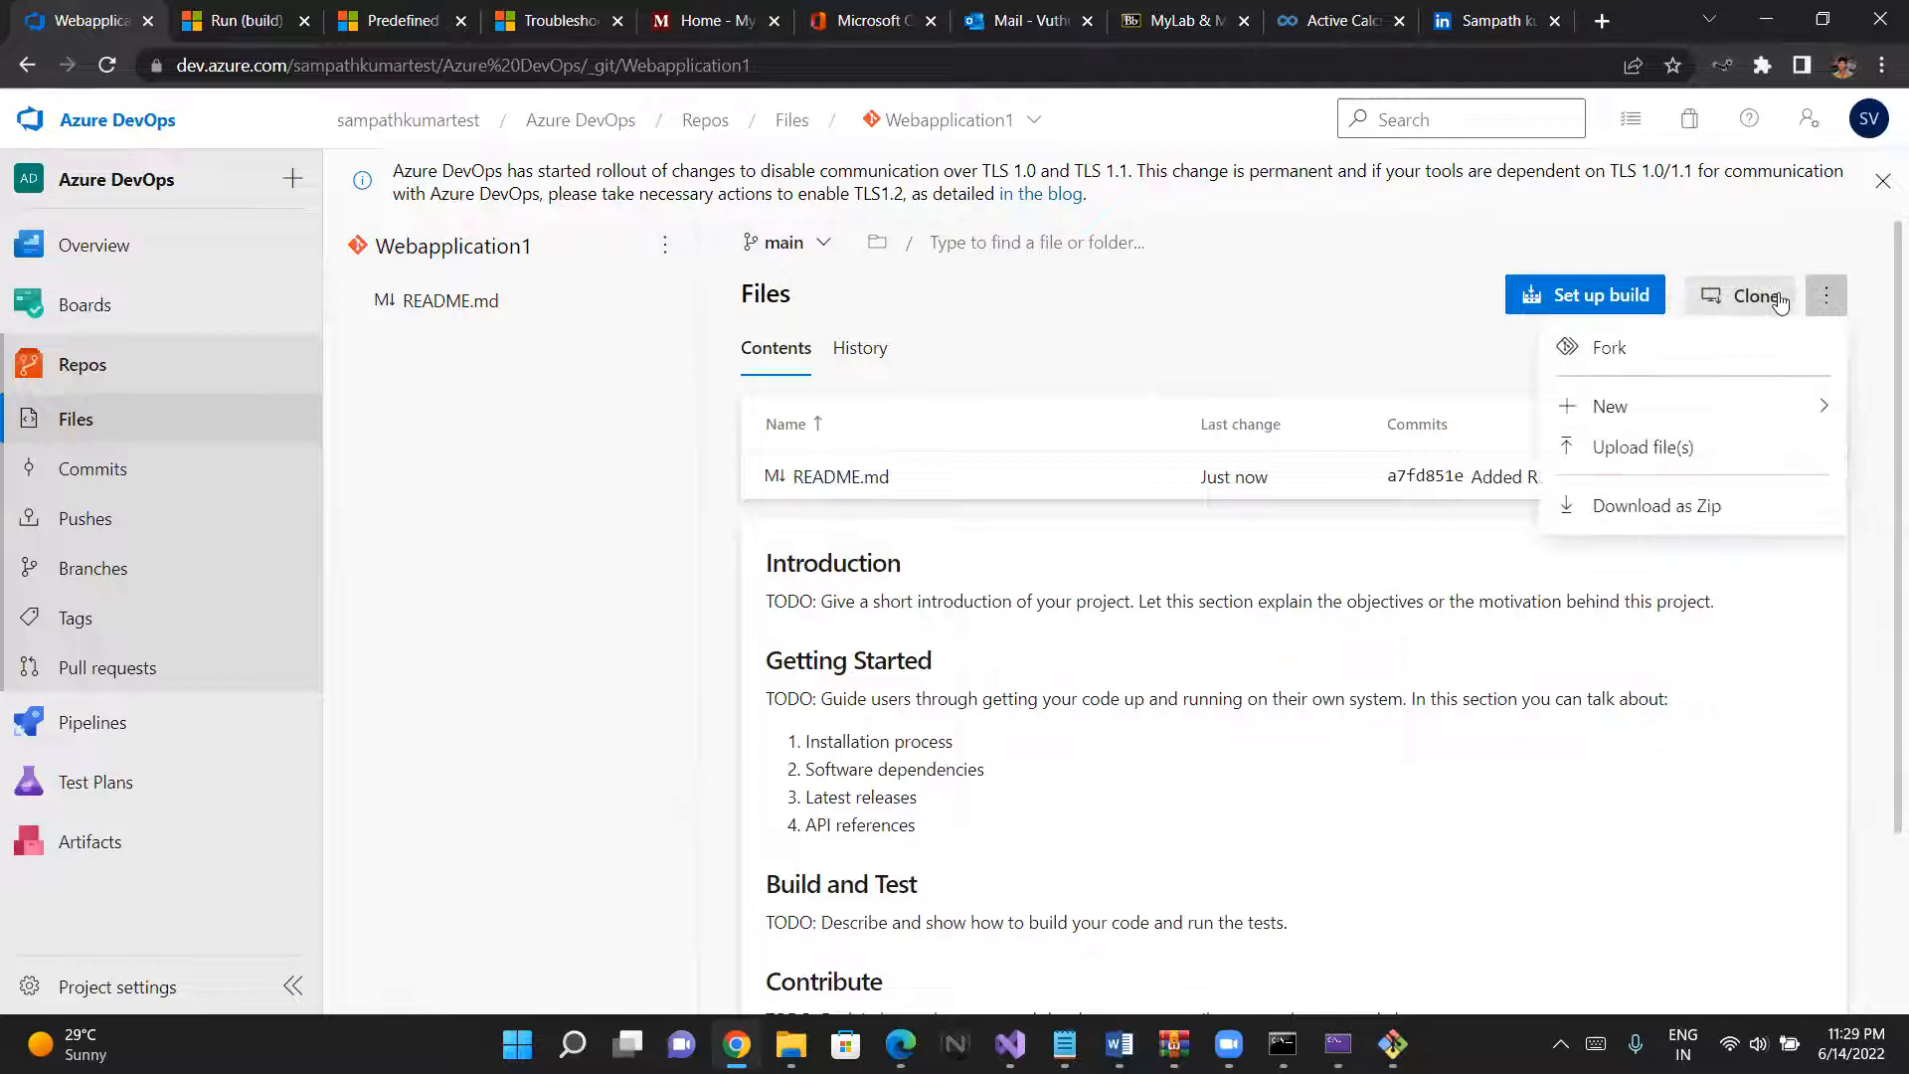
{"action": "left_click", "coordinate": [1441, 400]}
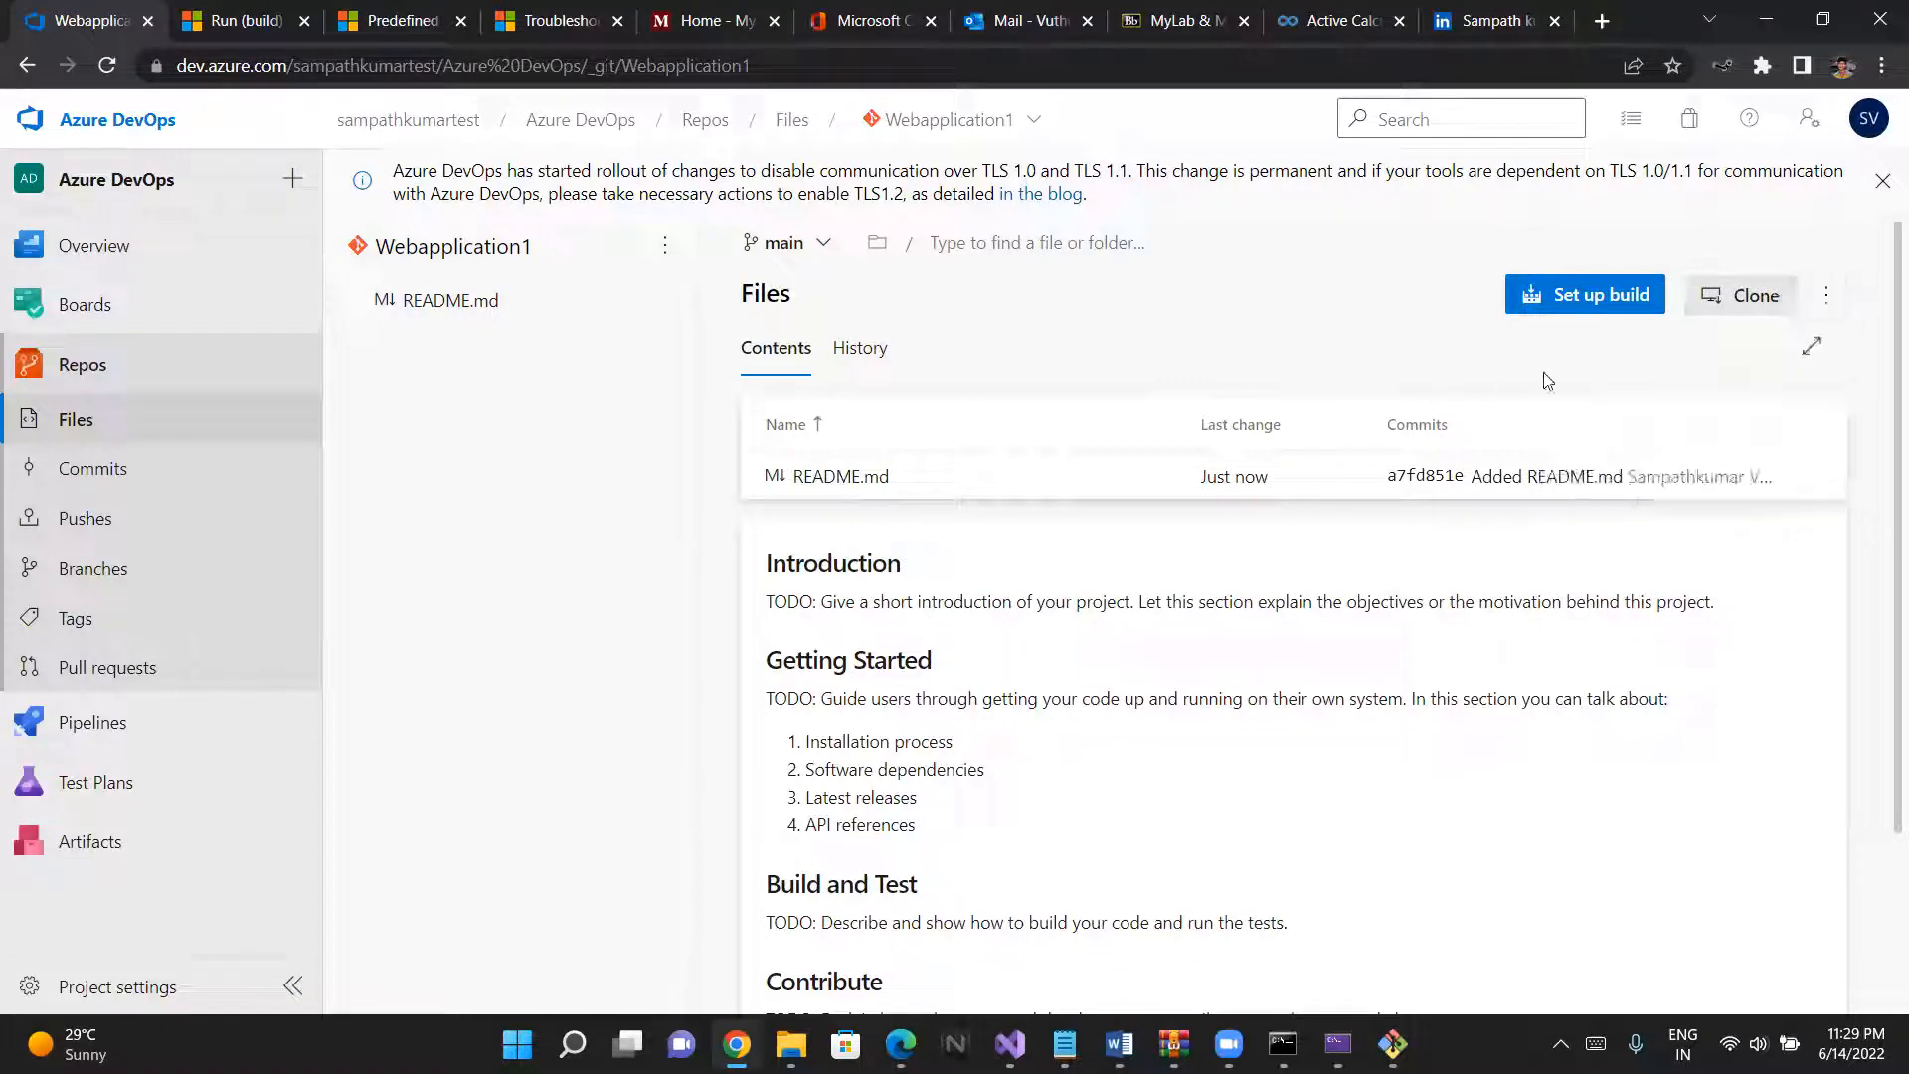
{"action": "left_click", "coordinate": [1750, 295]}
{"action": "left_click", "coordinate": [1842, 245]}
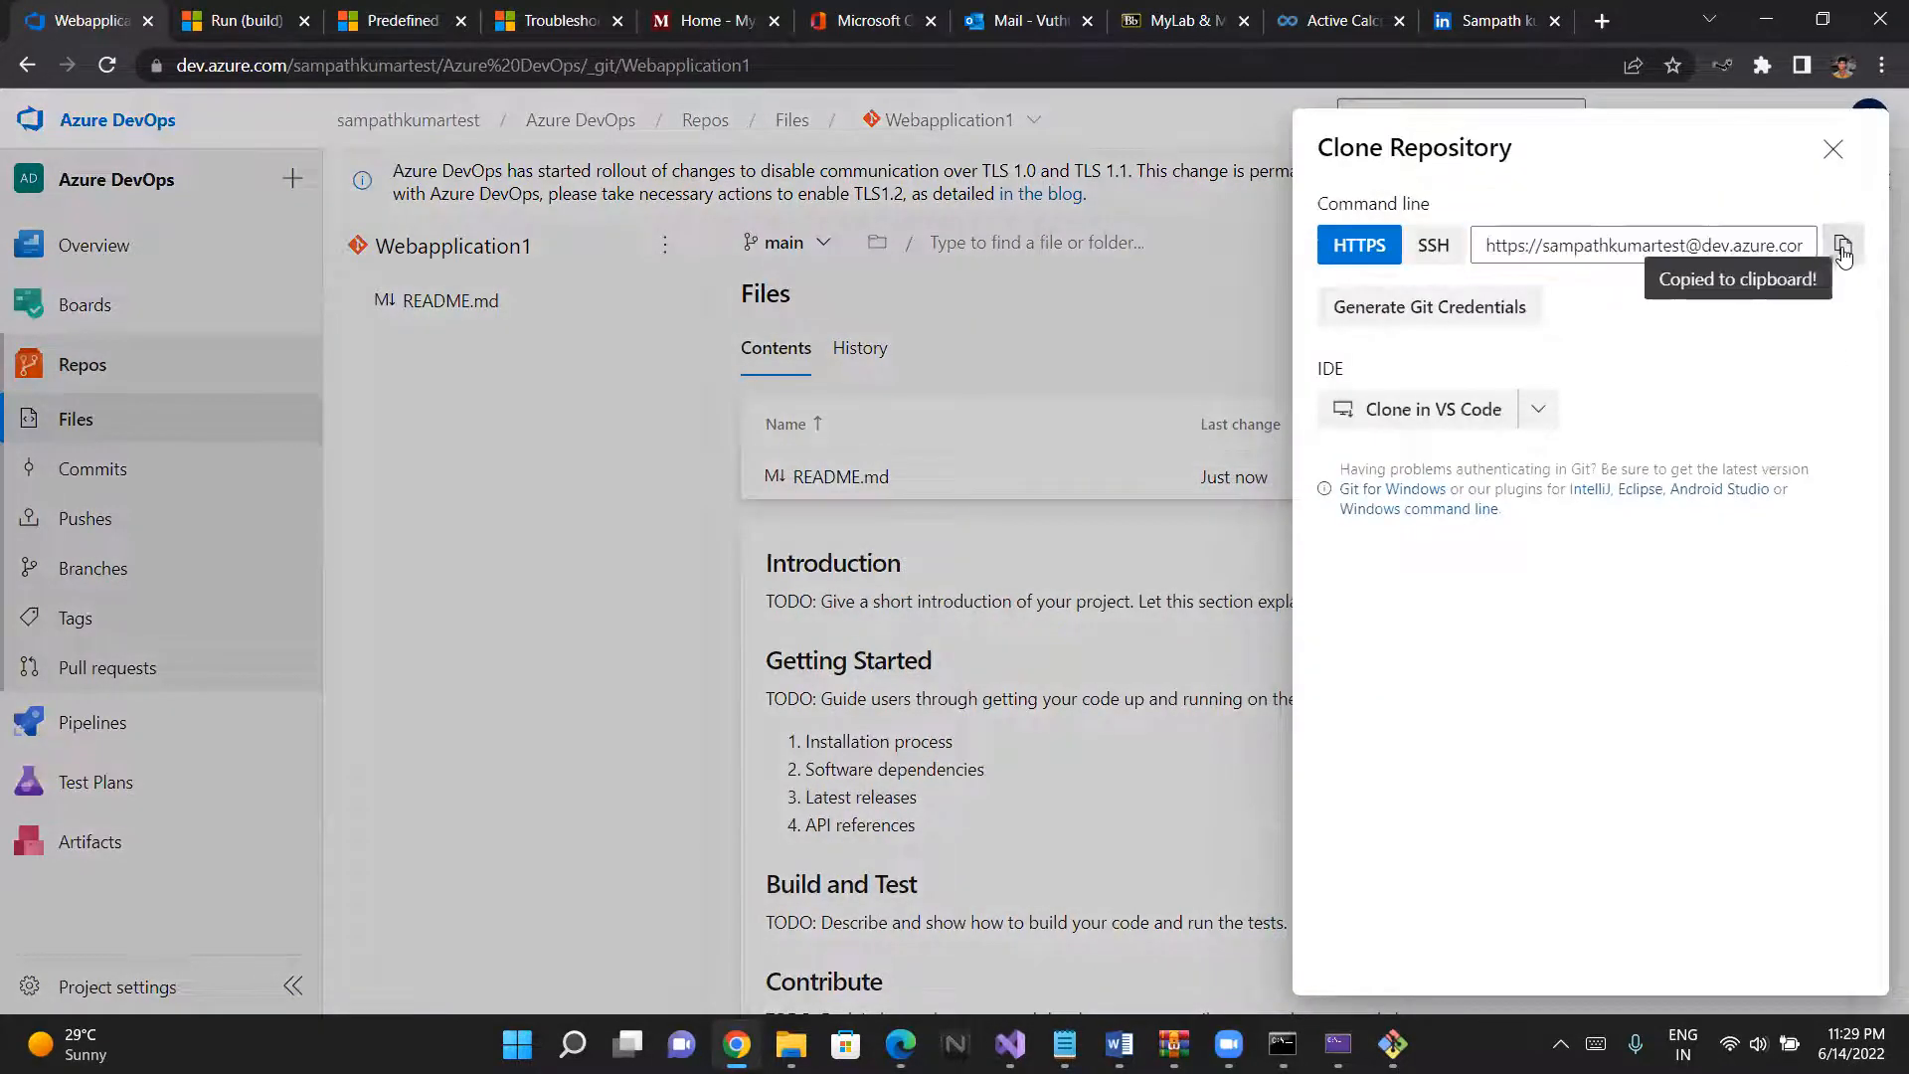
{"action": "left_click", "coordinate": [1209, 658]}
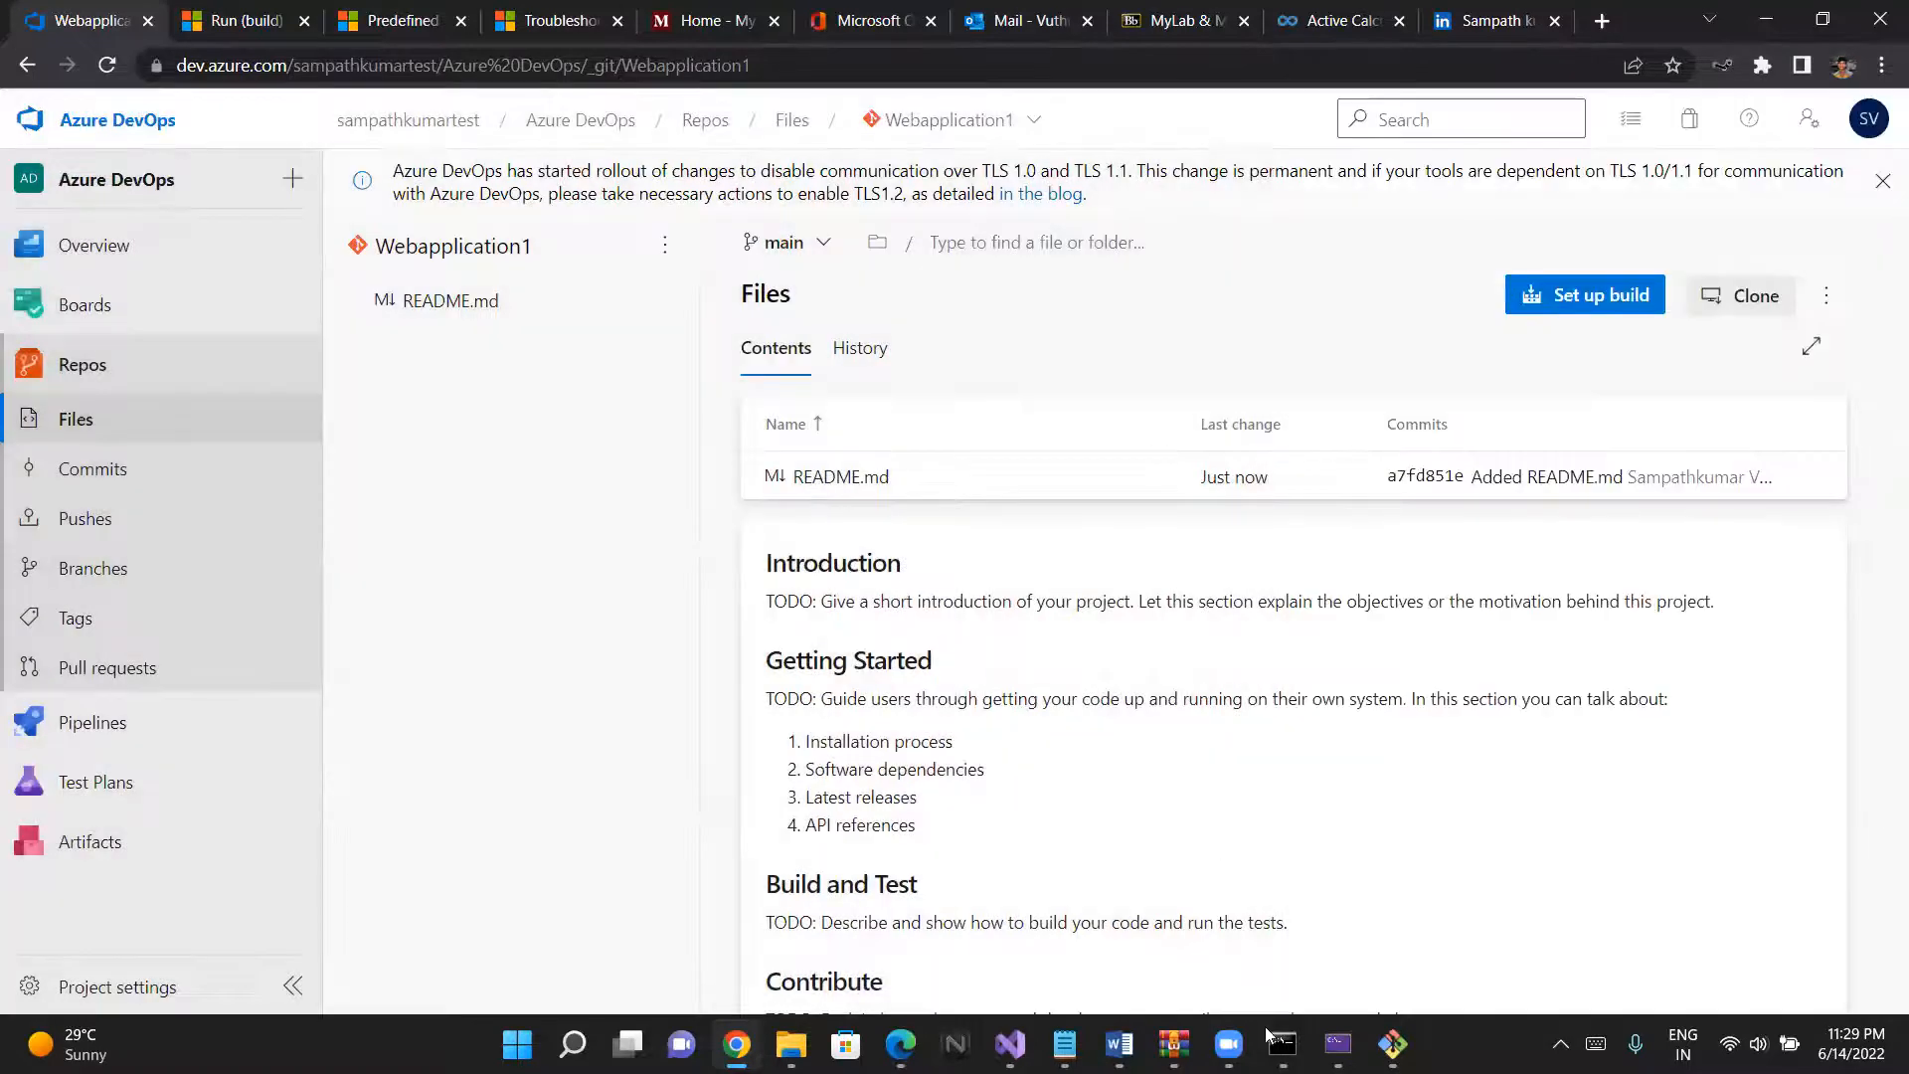
- Switch to Git Bash and complete git remote add orgin with the copied Webapplication1 clone URL, and run it
{"action": "mouse_move", "coordinate": [1273, 1039]}
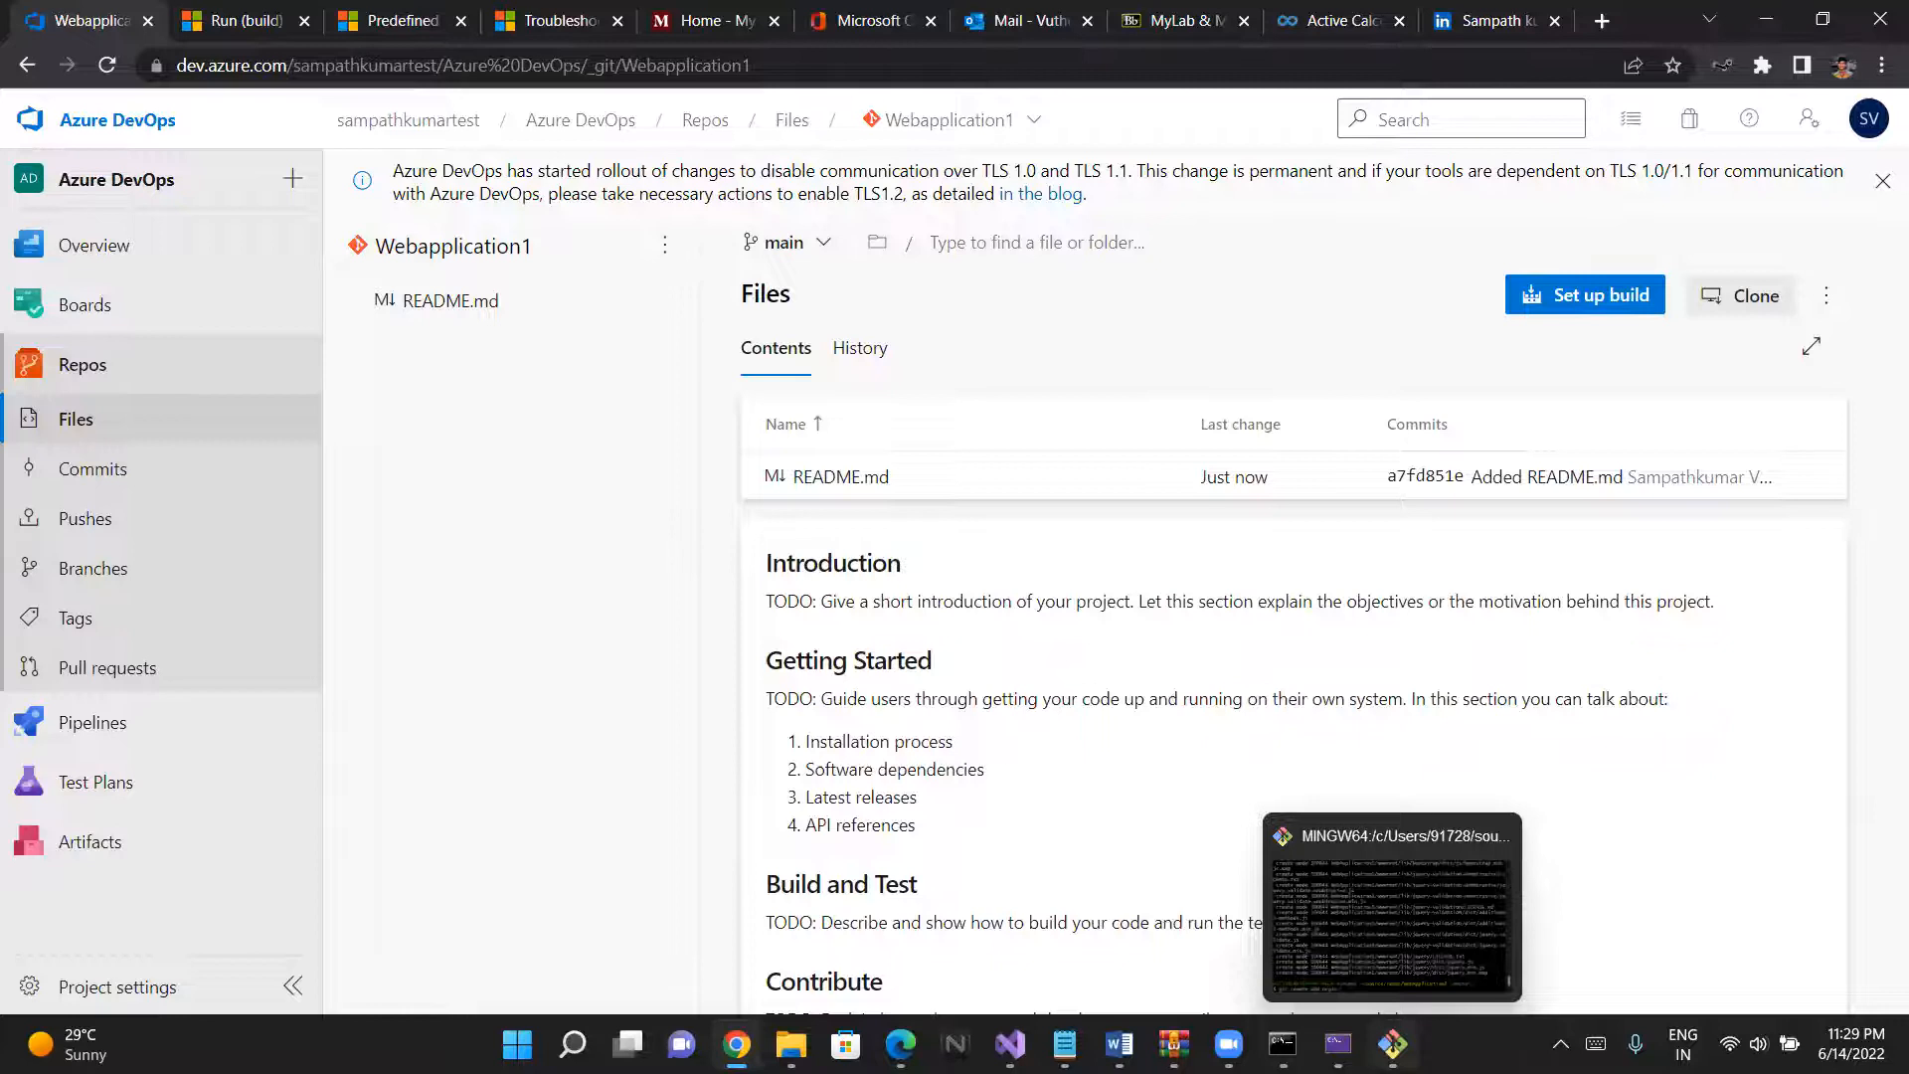
{"action": "left_click", "coordinate": [1392, 1043]}
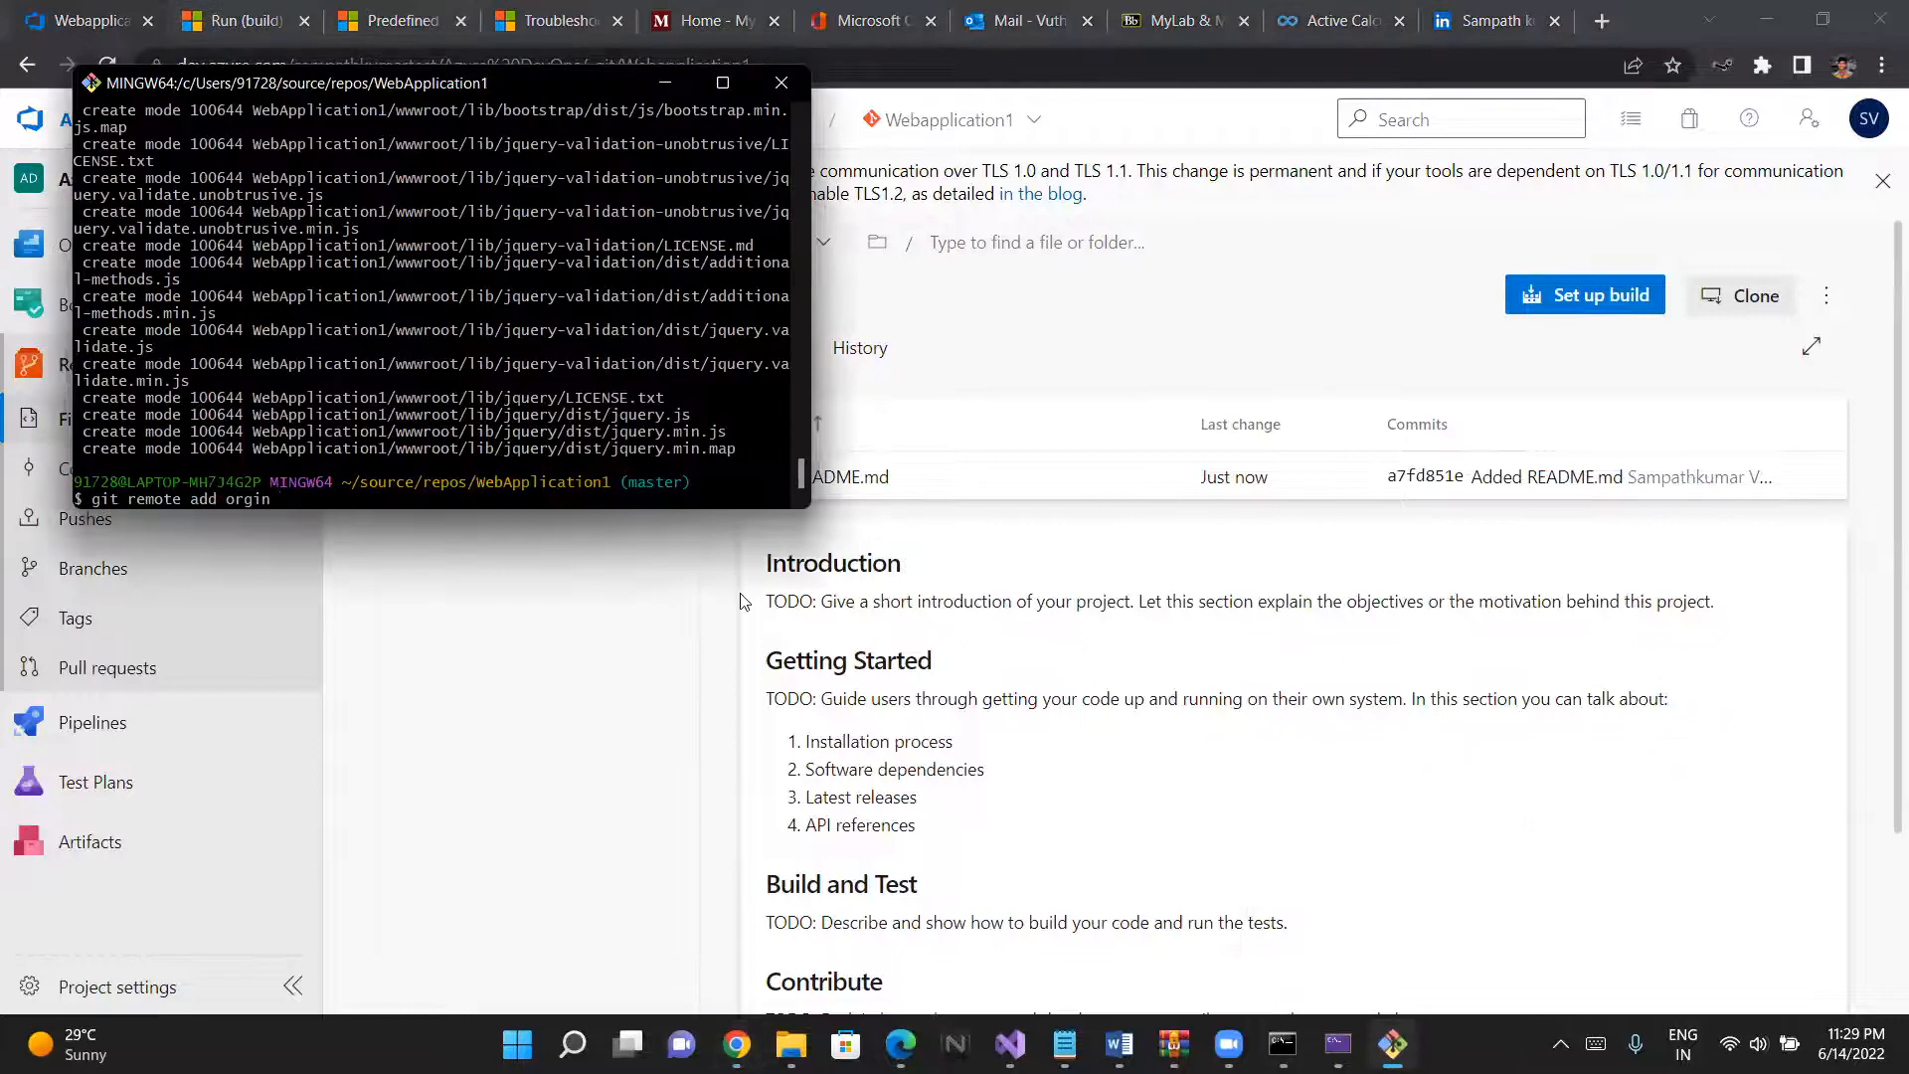
{"action": "right_click", "coordinate": [303, 501]}
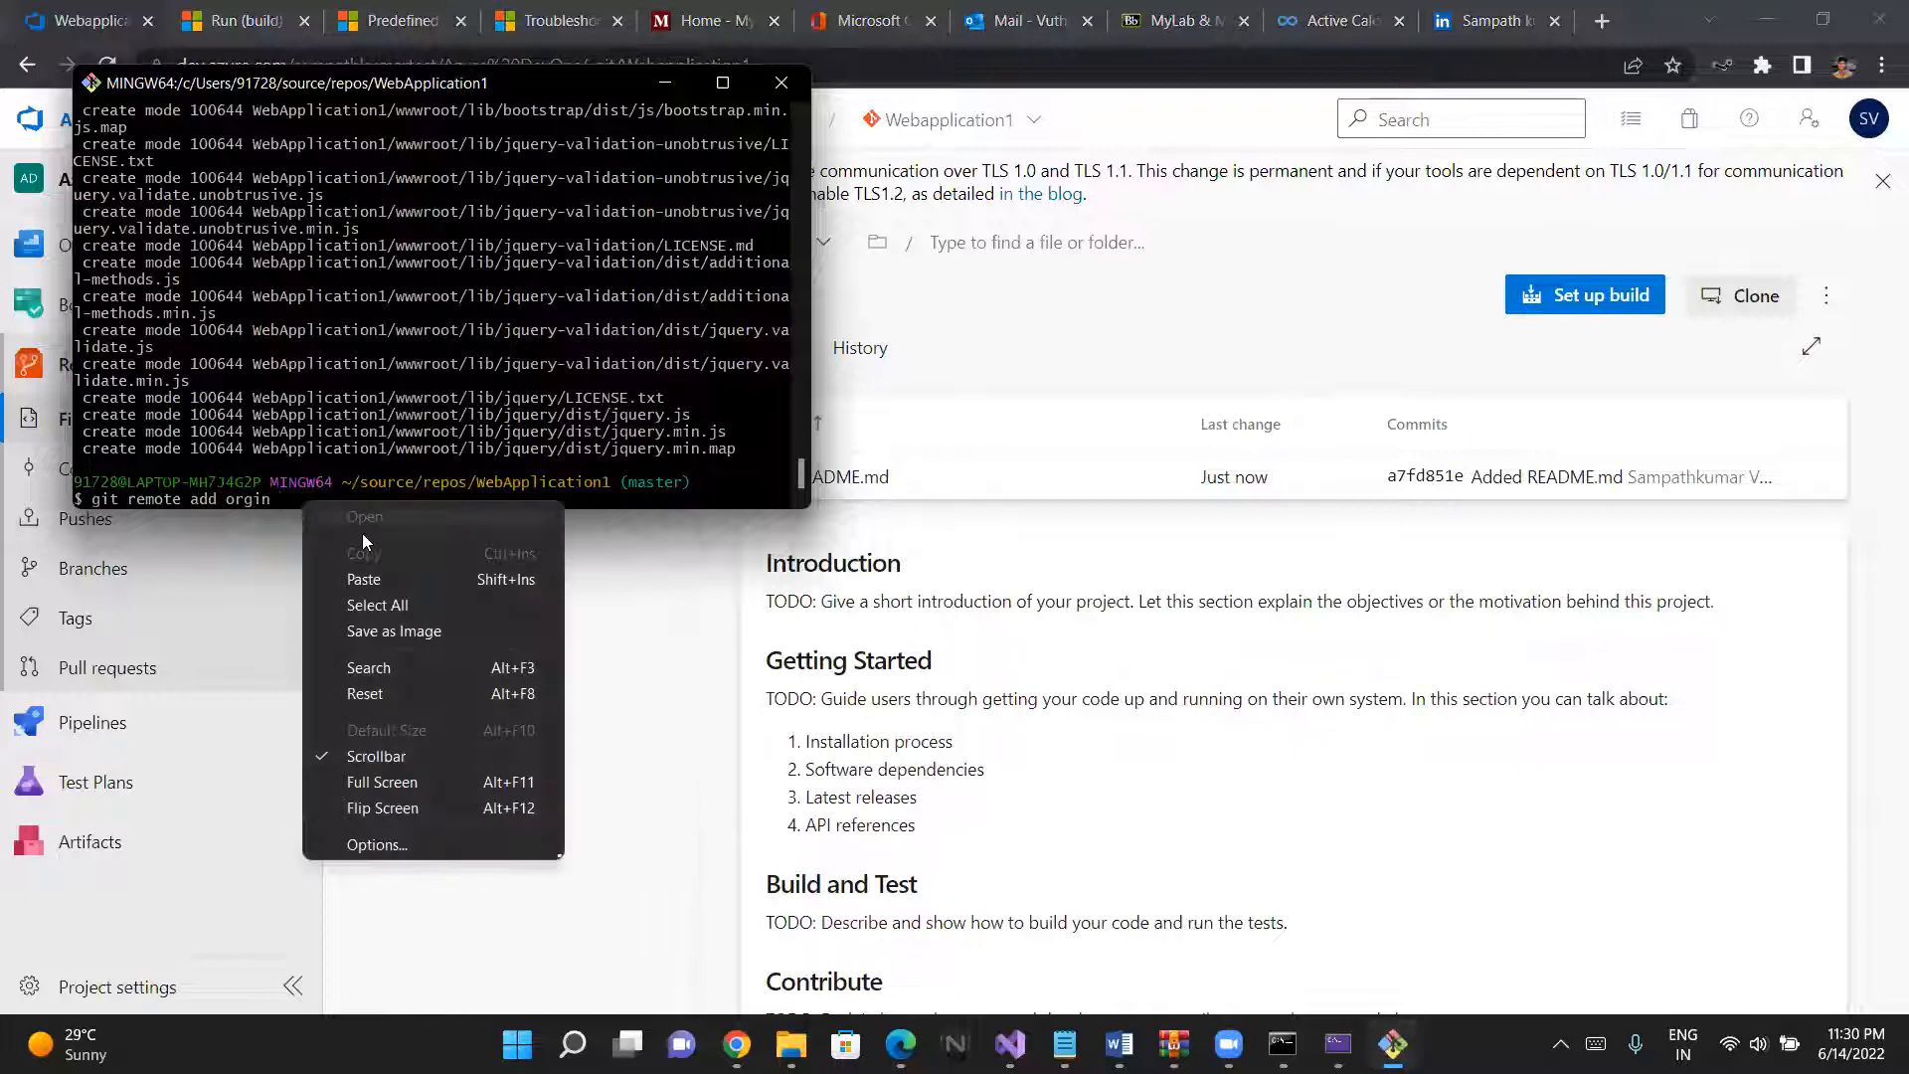
{"action": "left_click", "coordinate": [387, 579]}
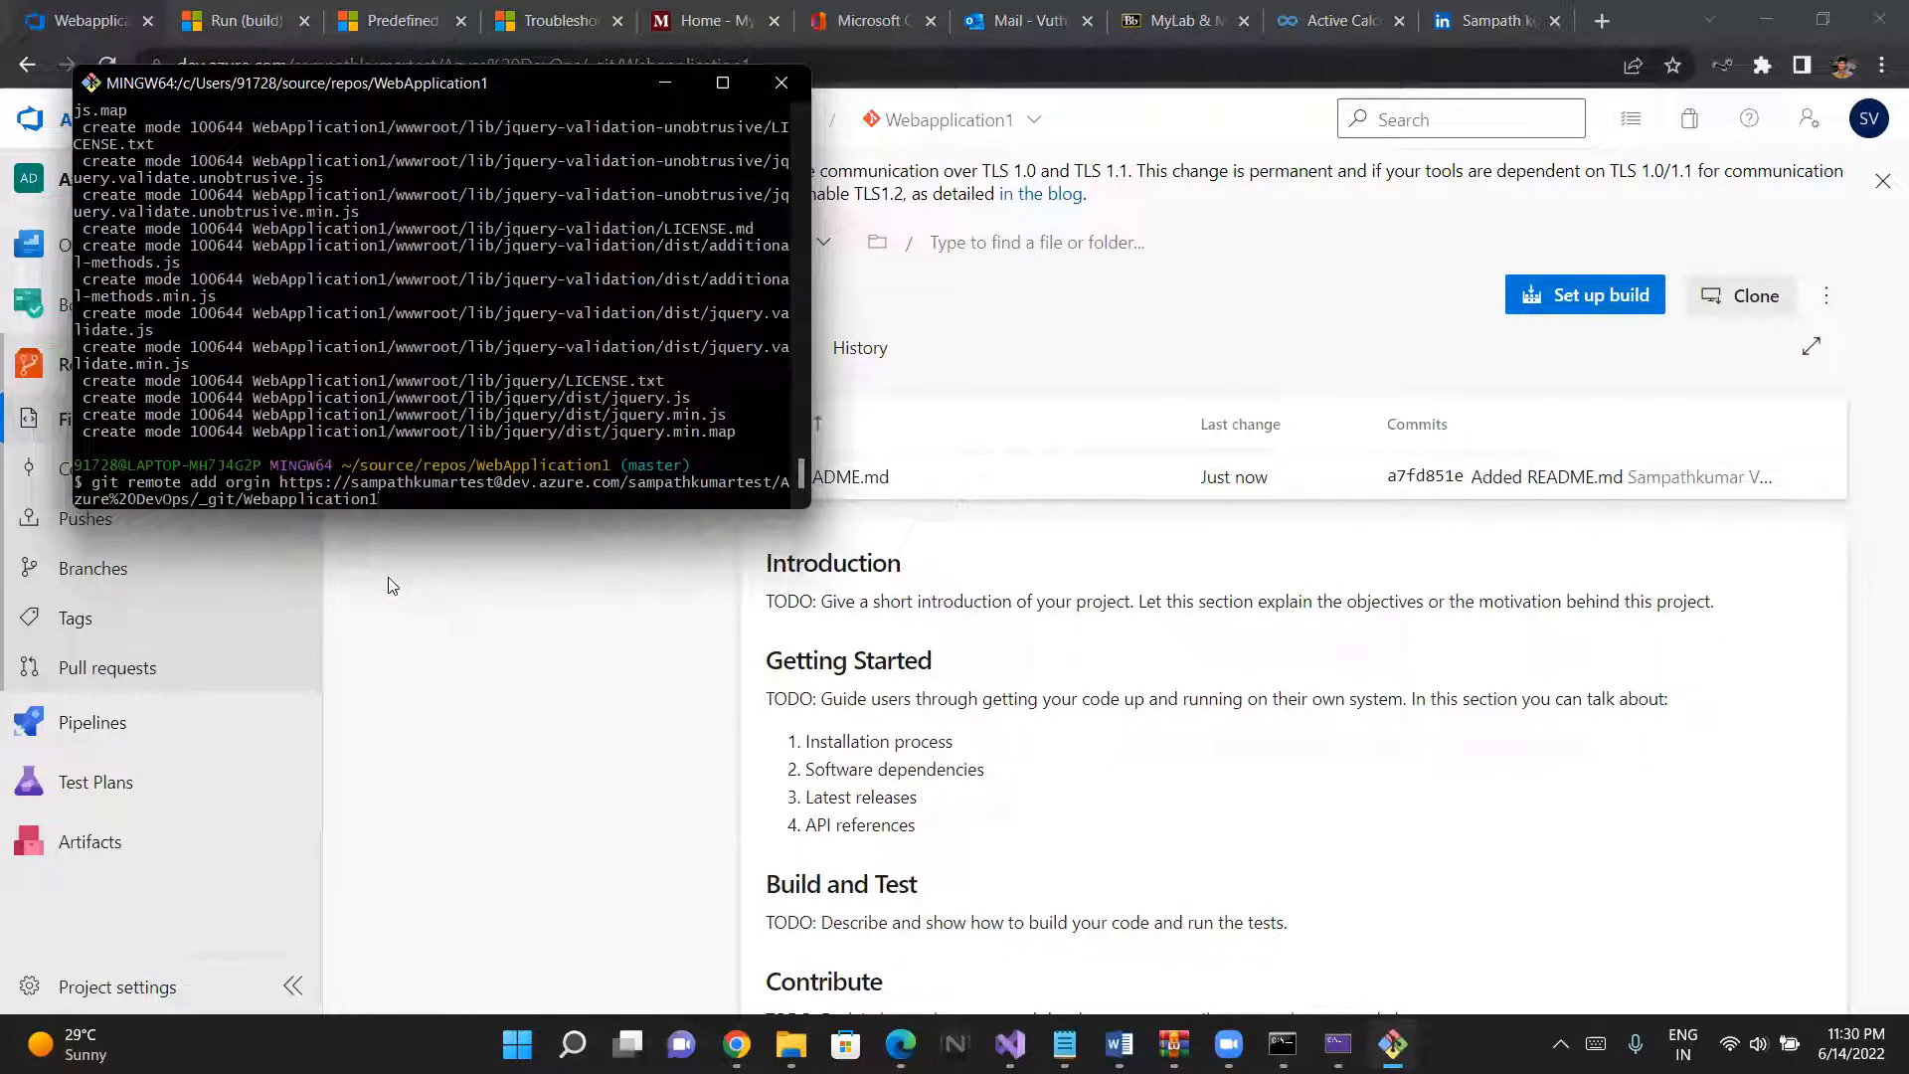
{"action": "key", "text": "Return"}
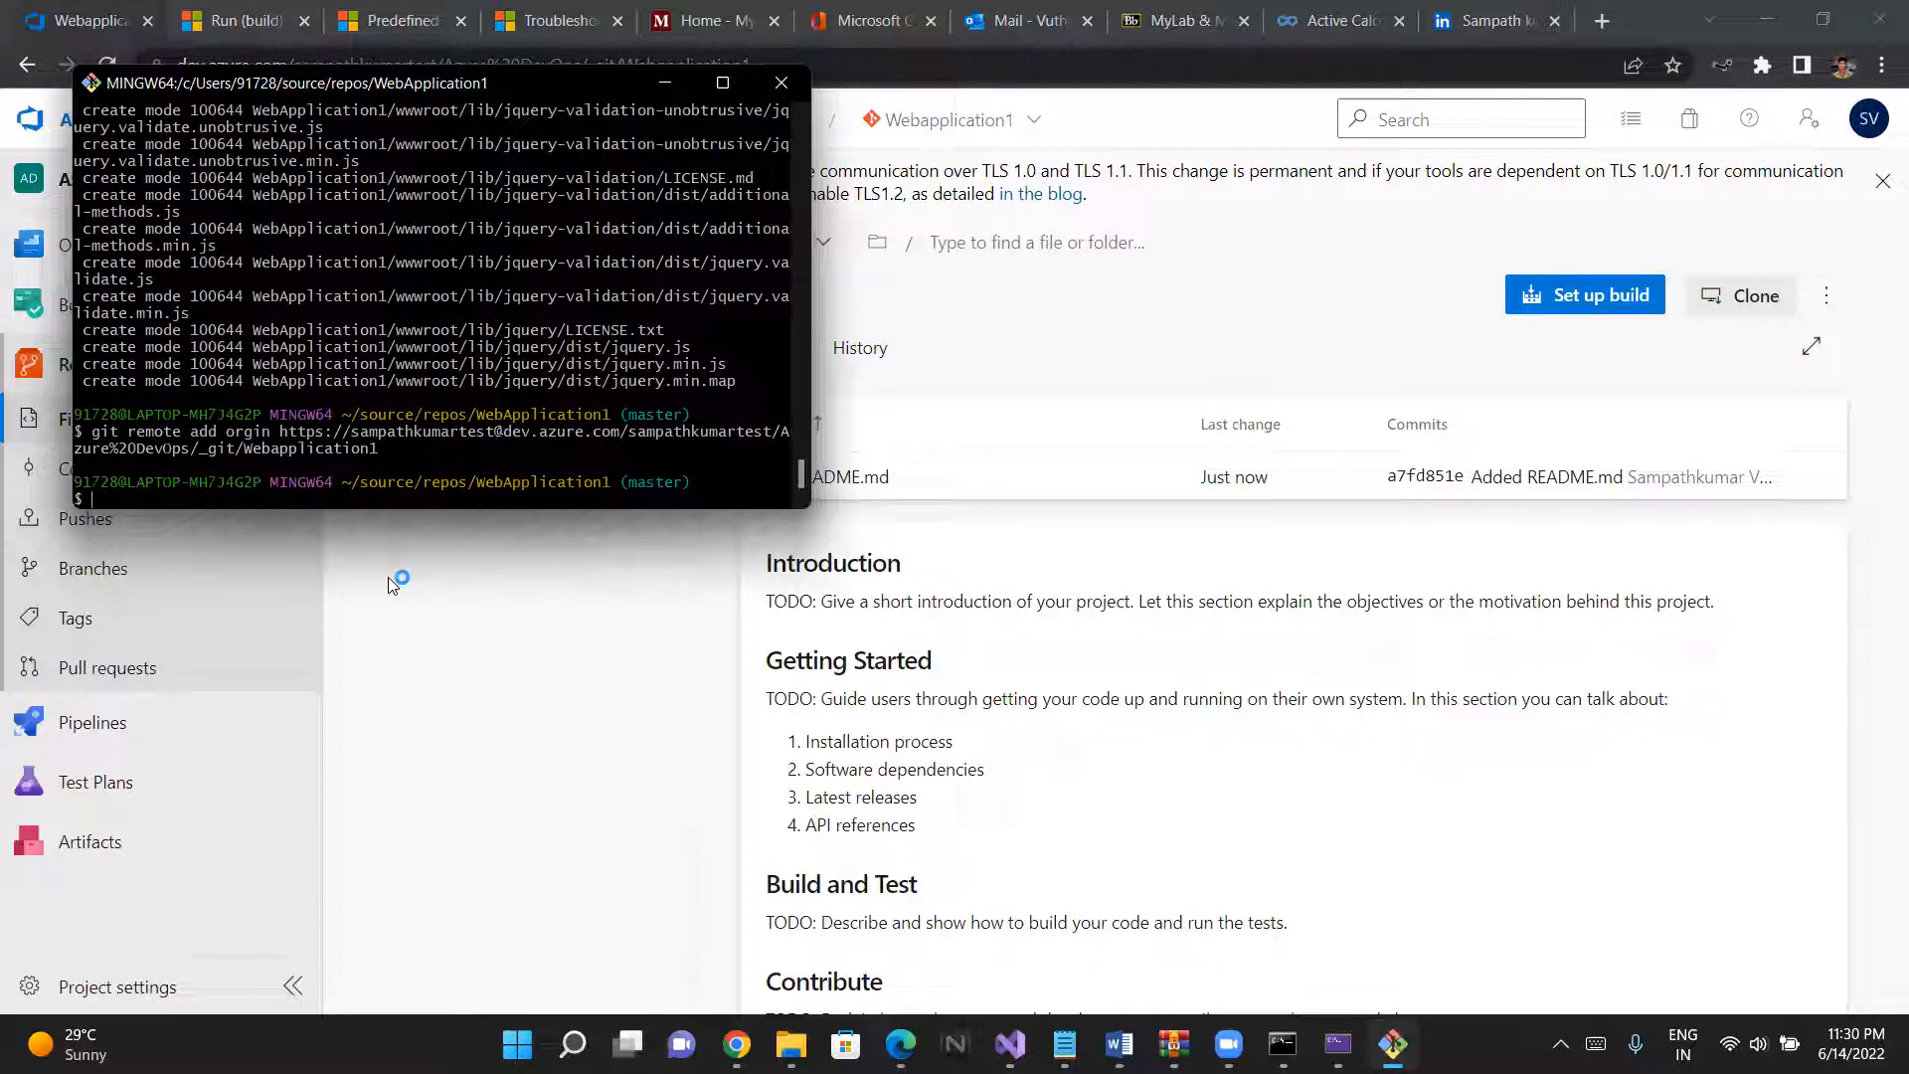
- Push the local commits to Azure DevOps with git push orgin
{"action": "type", "text": "git push orgi"}
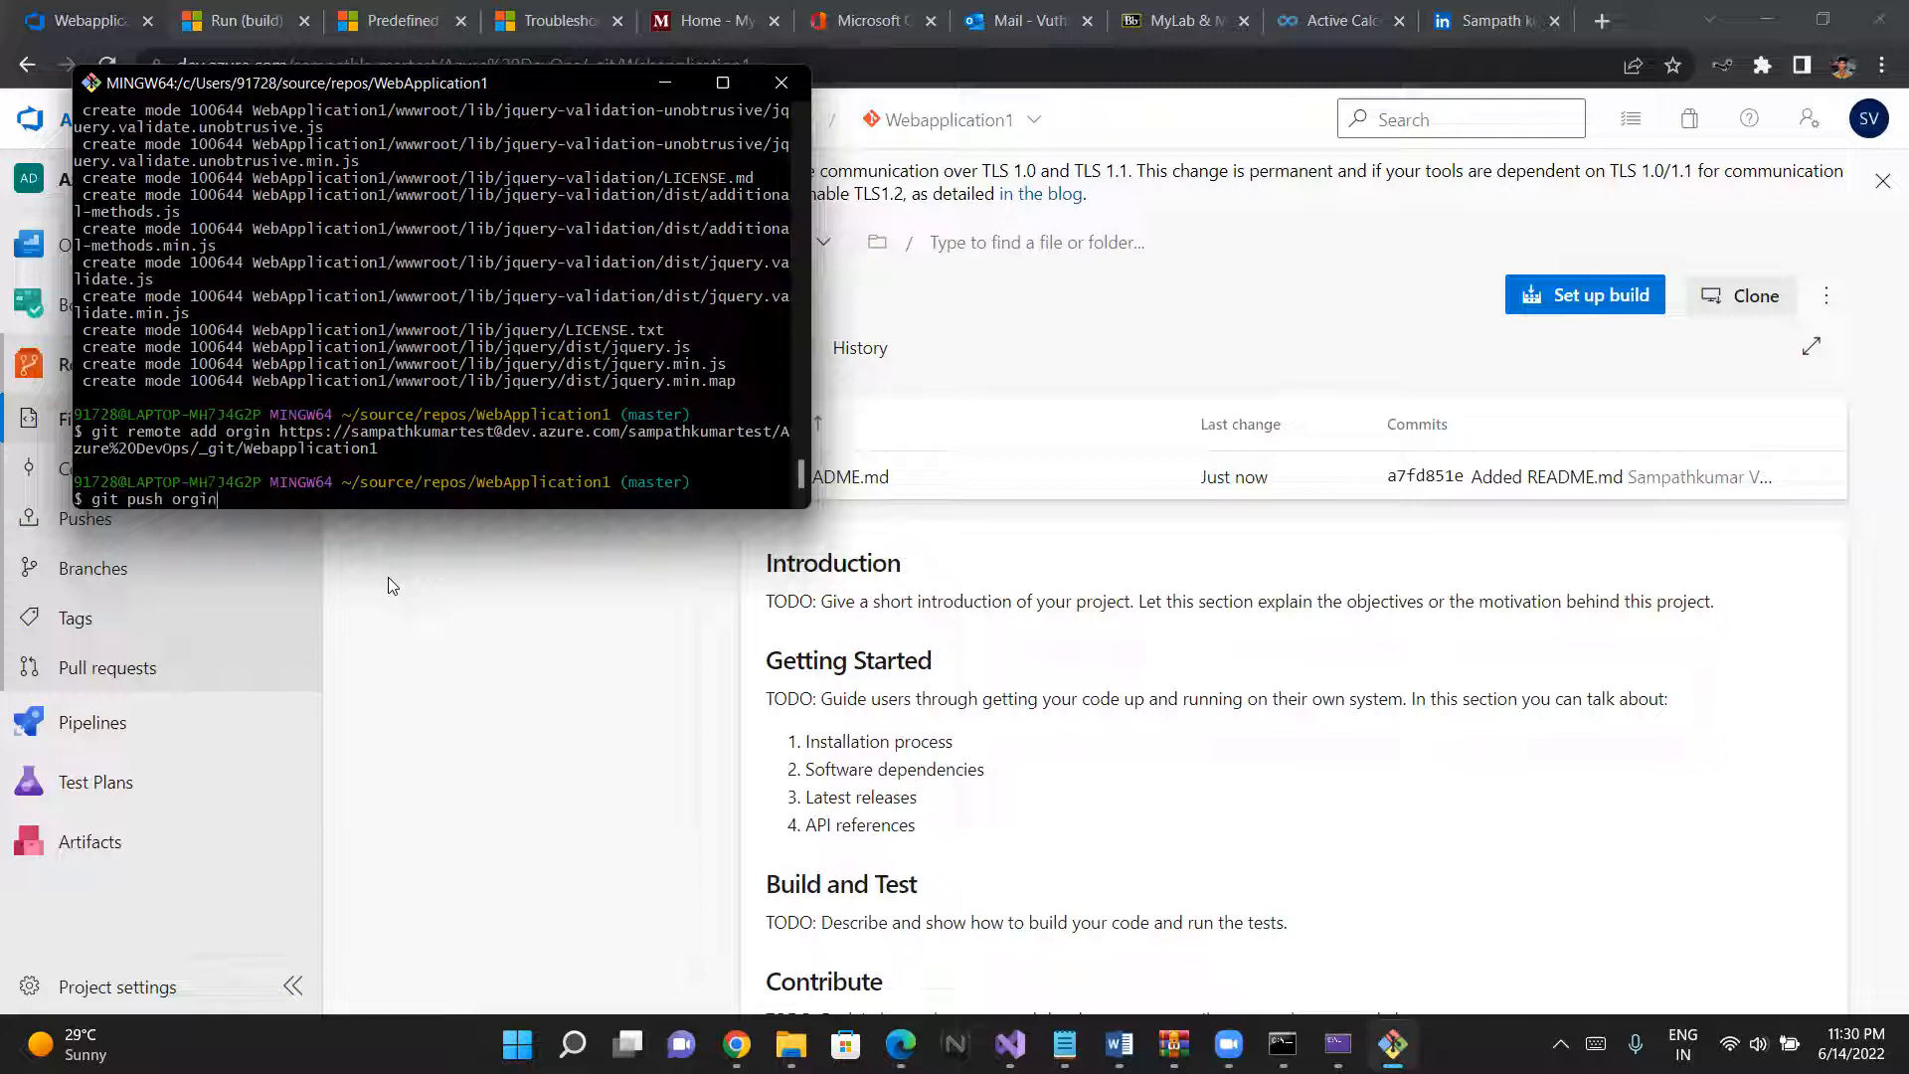
{"action": "type", "text": "n"}
{"action": "key", "text": "Return"}
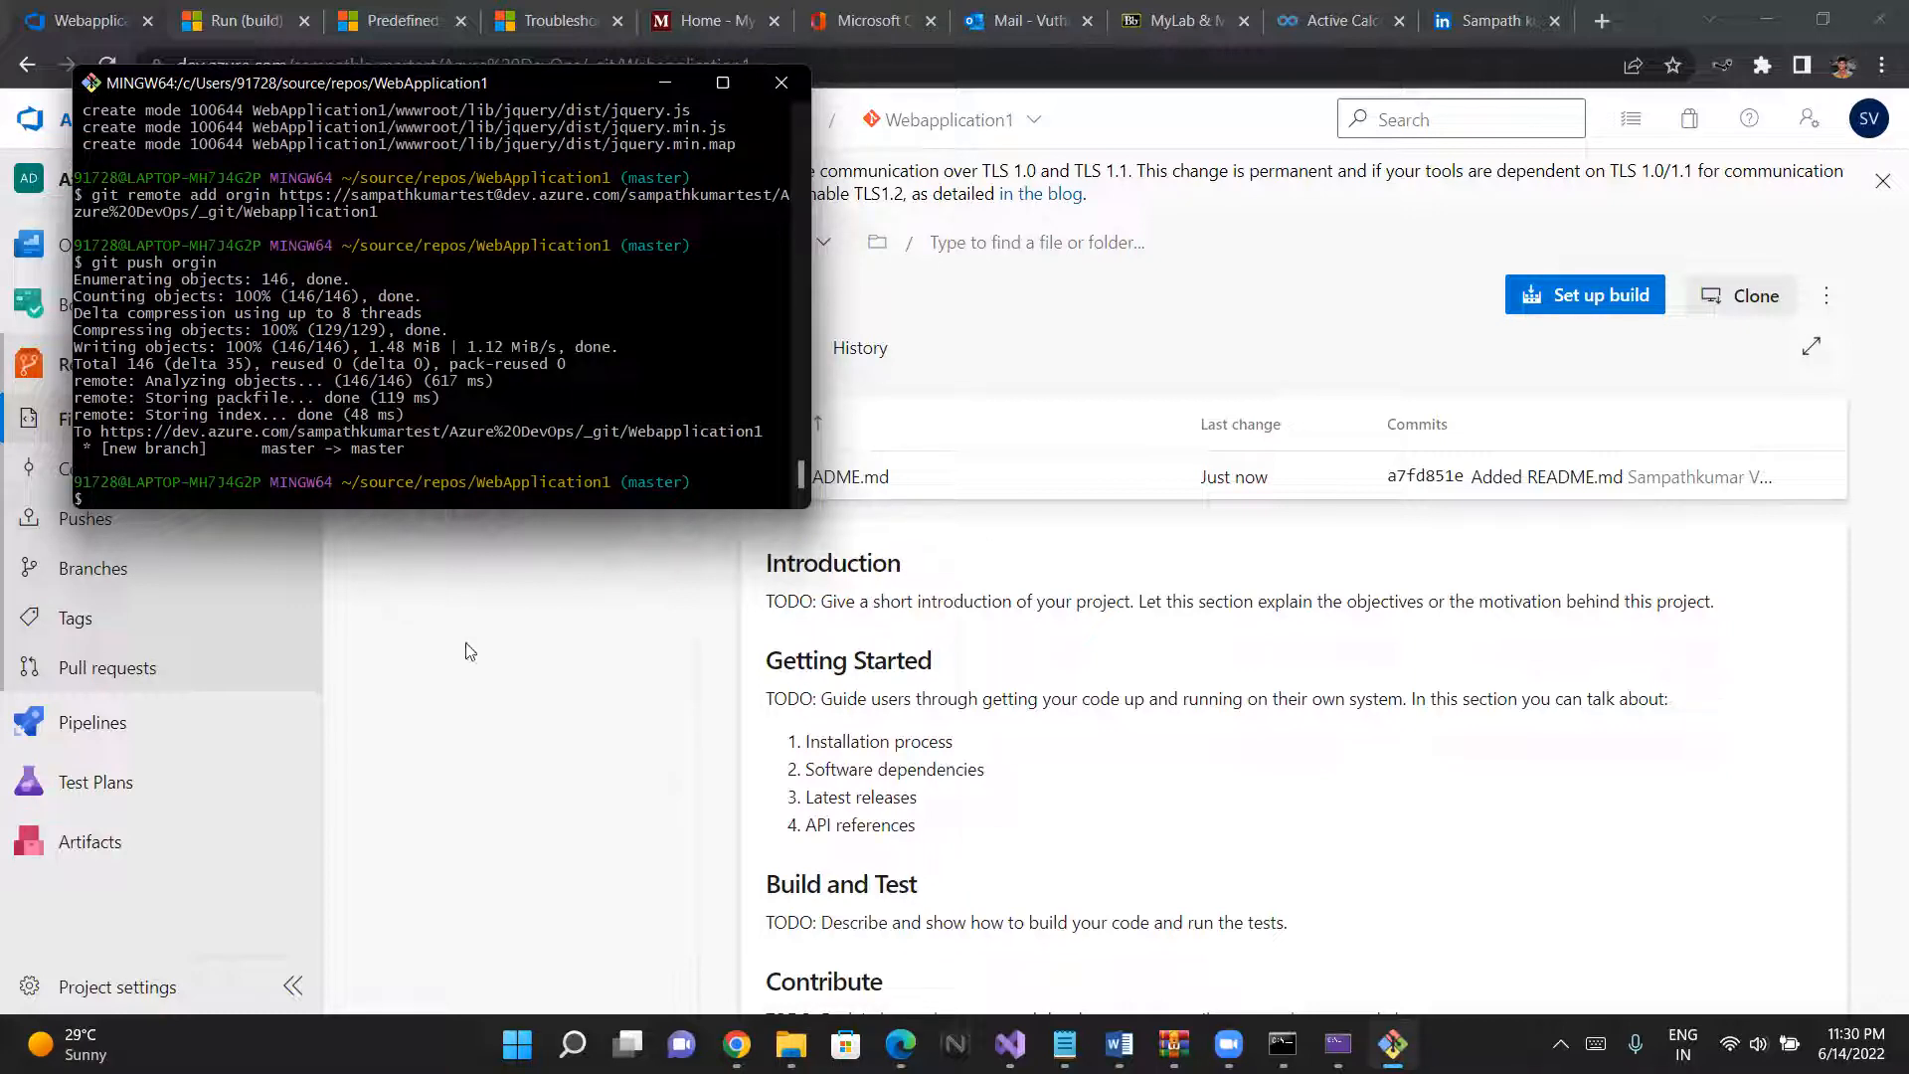
- Return to the Webapplication1 repository in Chrome and show the files of its master branch, comparing with the push output in Git Bash
{"action": "left_click", "coordinate": [494, 803]}
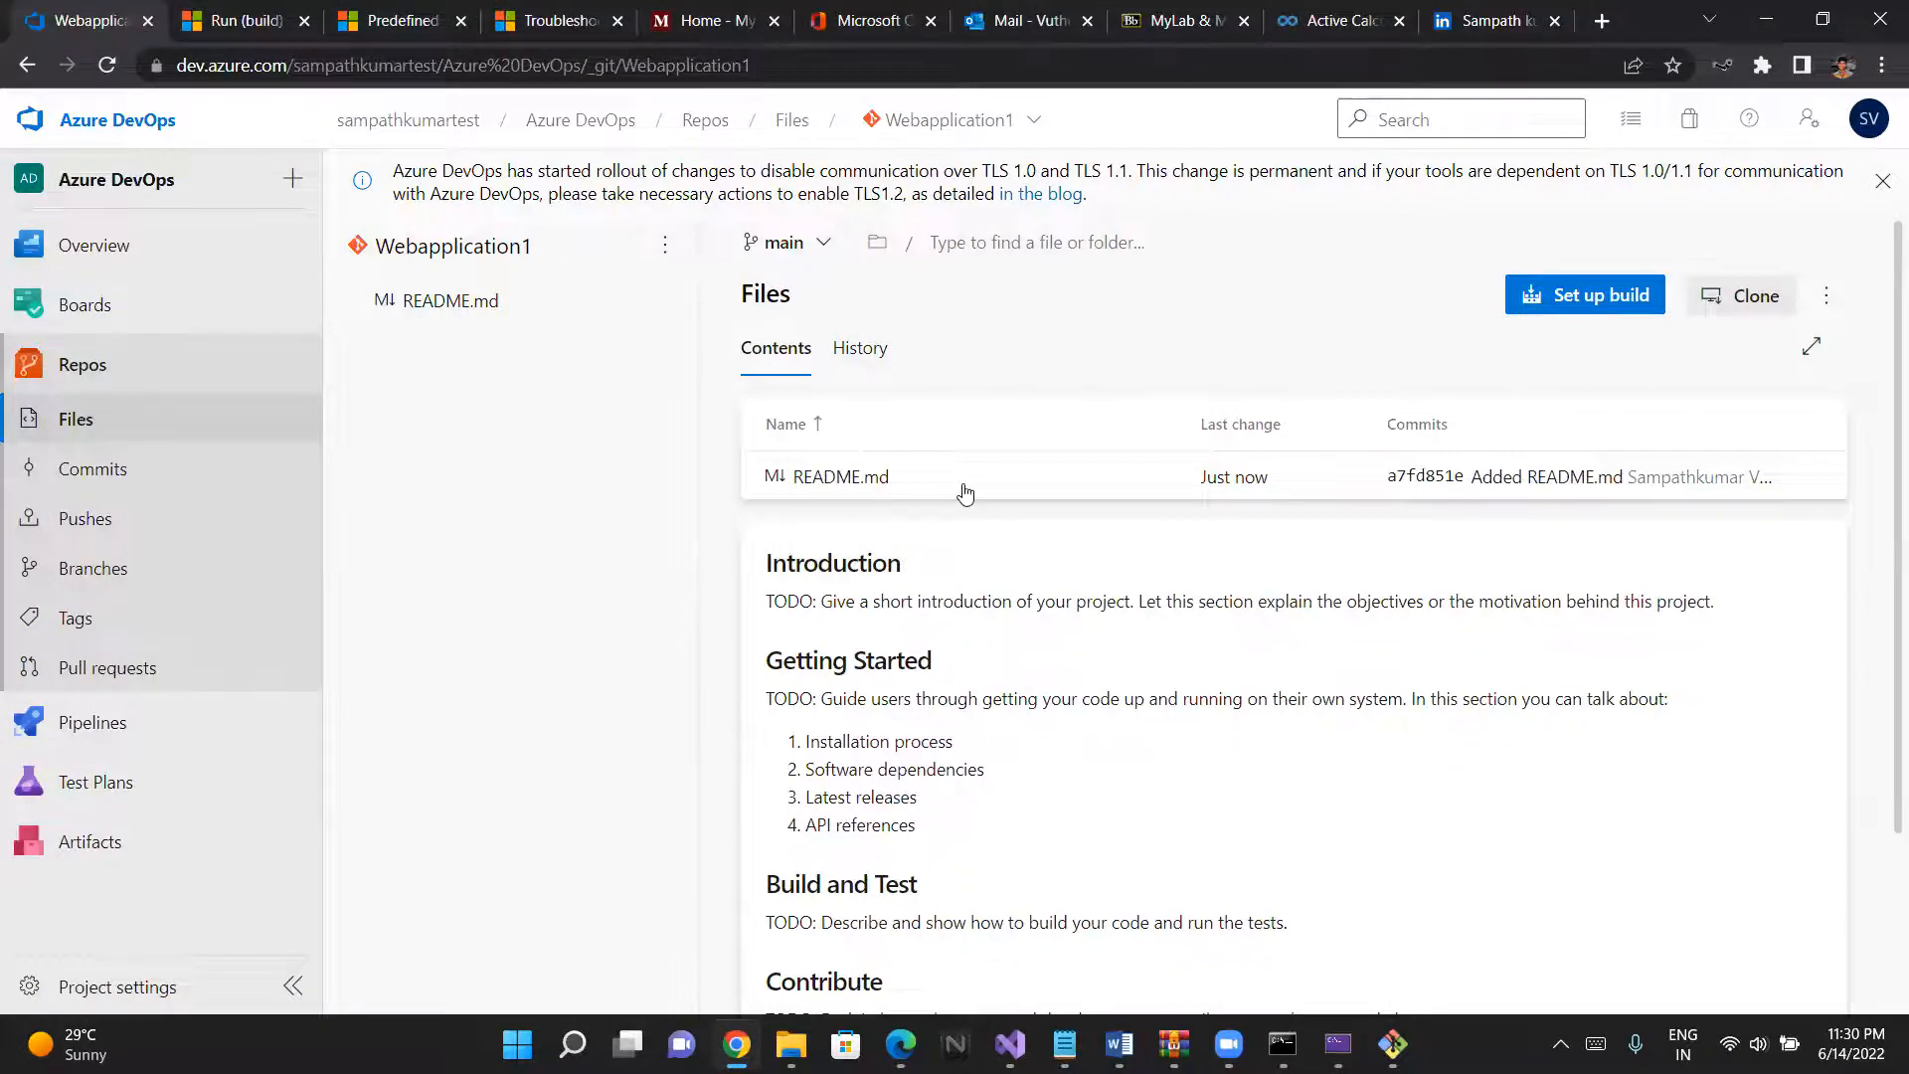
{"action": "scroll", "coordinate": [961, 489], "scroll_direction": "down", "scroll_amount": 1}
{"action": "scroll", "coordinate": [963, 487], "scroll_direction": "up", "scroll_amount": 1}
{"action": "left_click", "coordinate": [823, 245]}
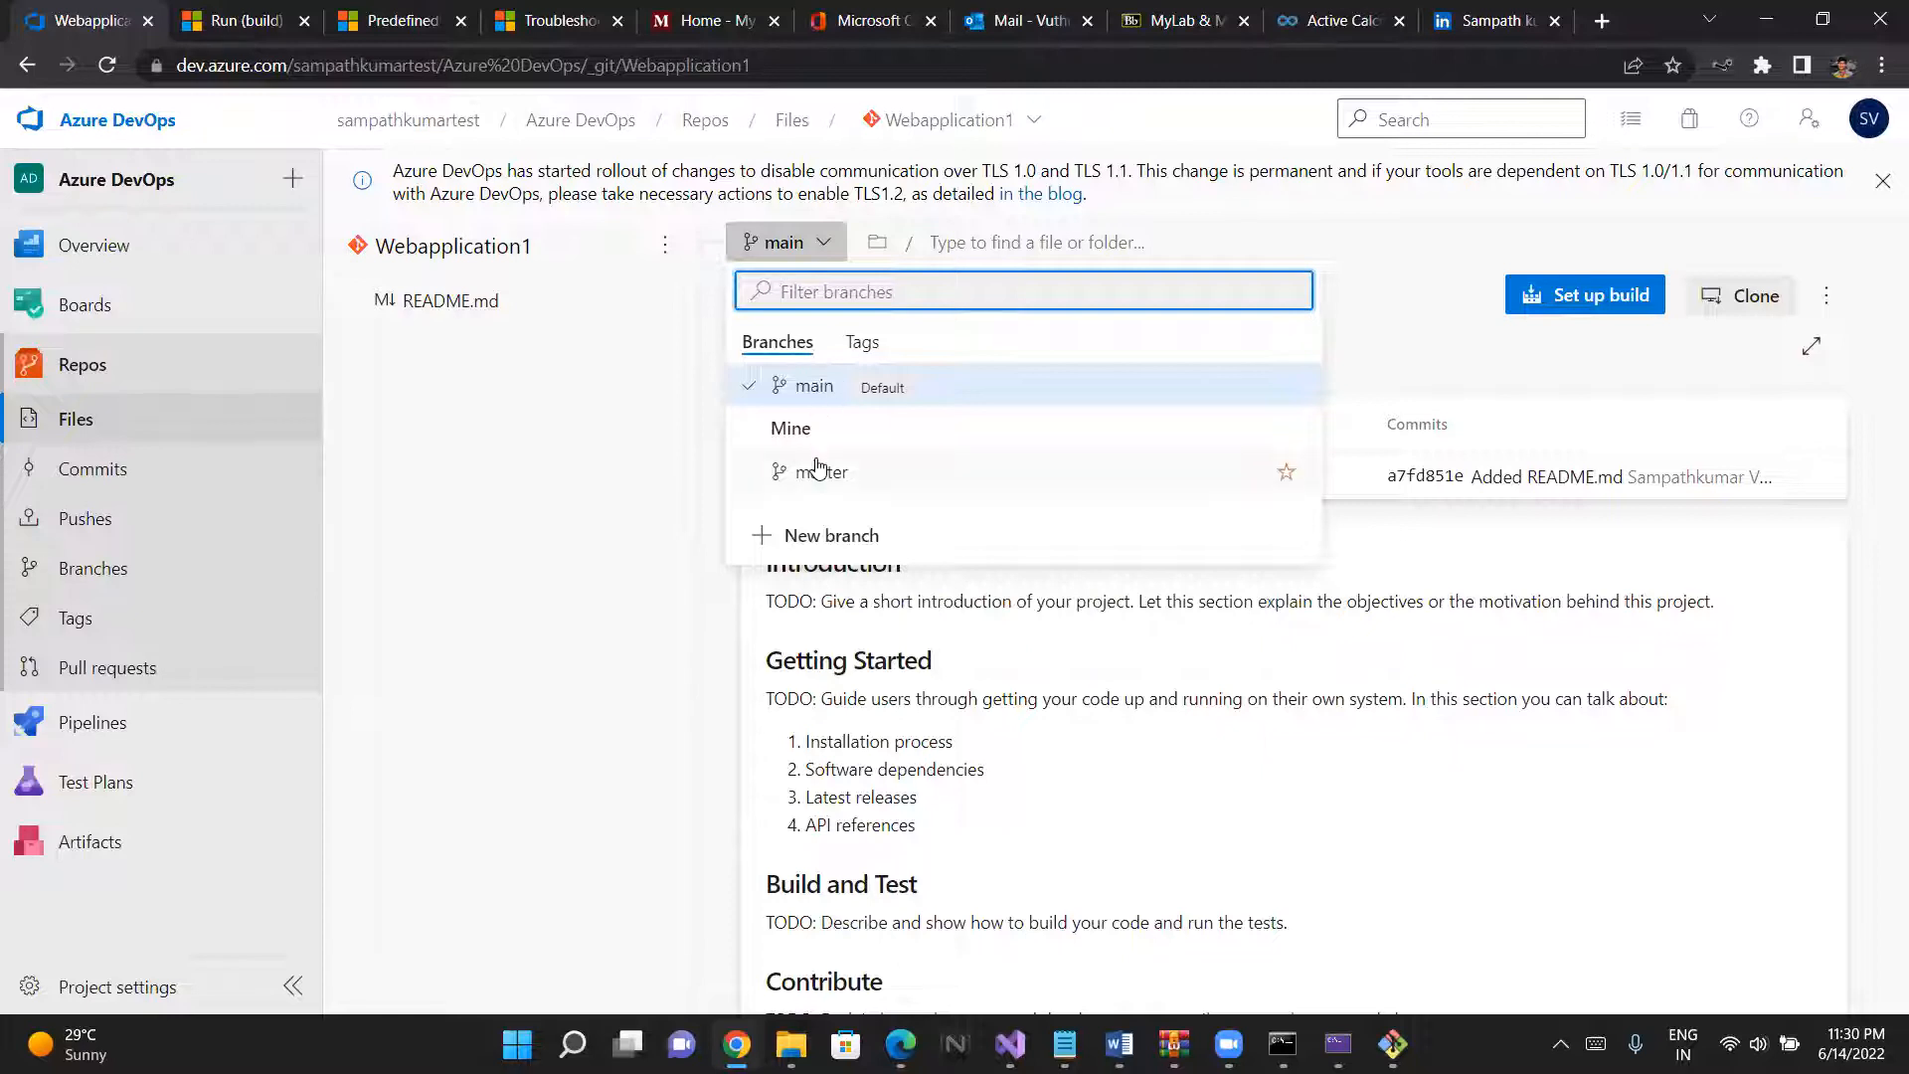
{"action": "left_click", "coordinate": [822, 472]}
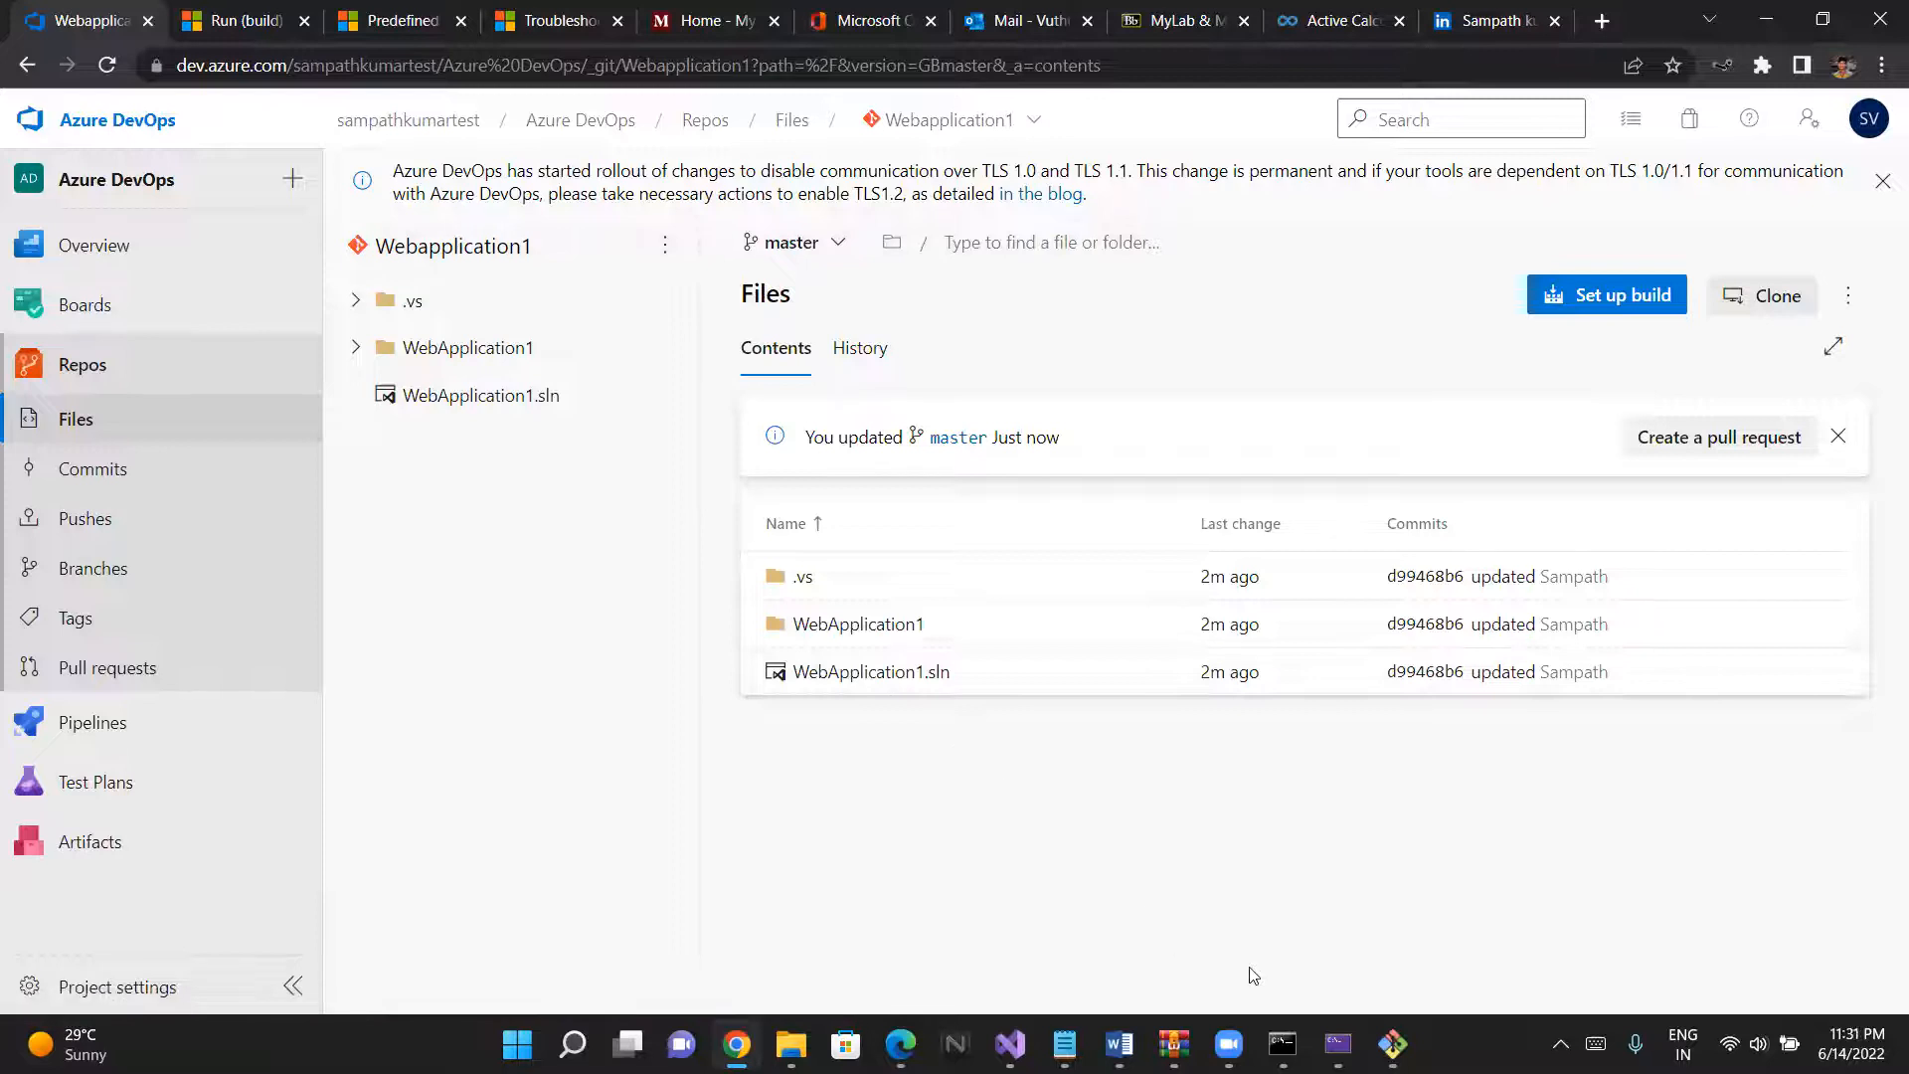
{"action": "left_click", "coordinate": [1392, 1043]}
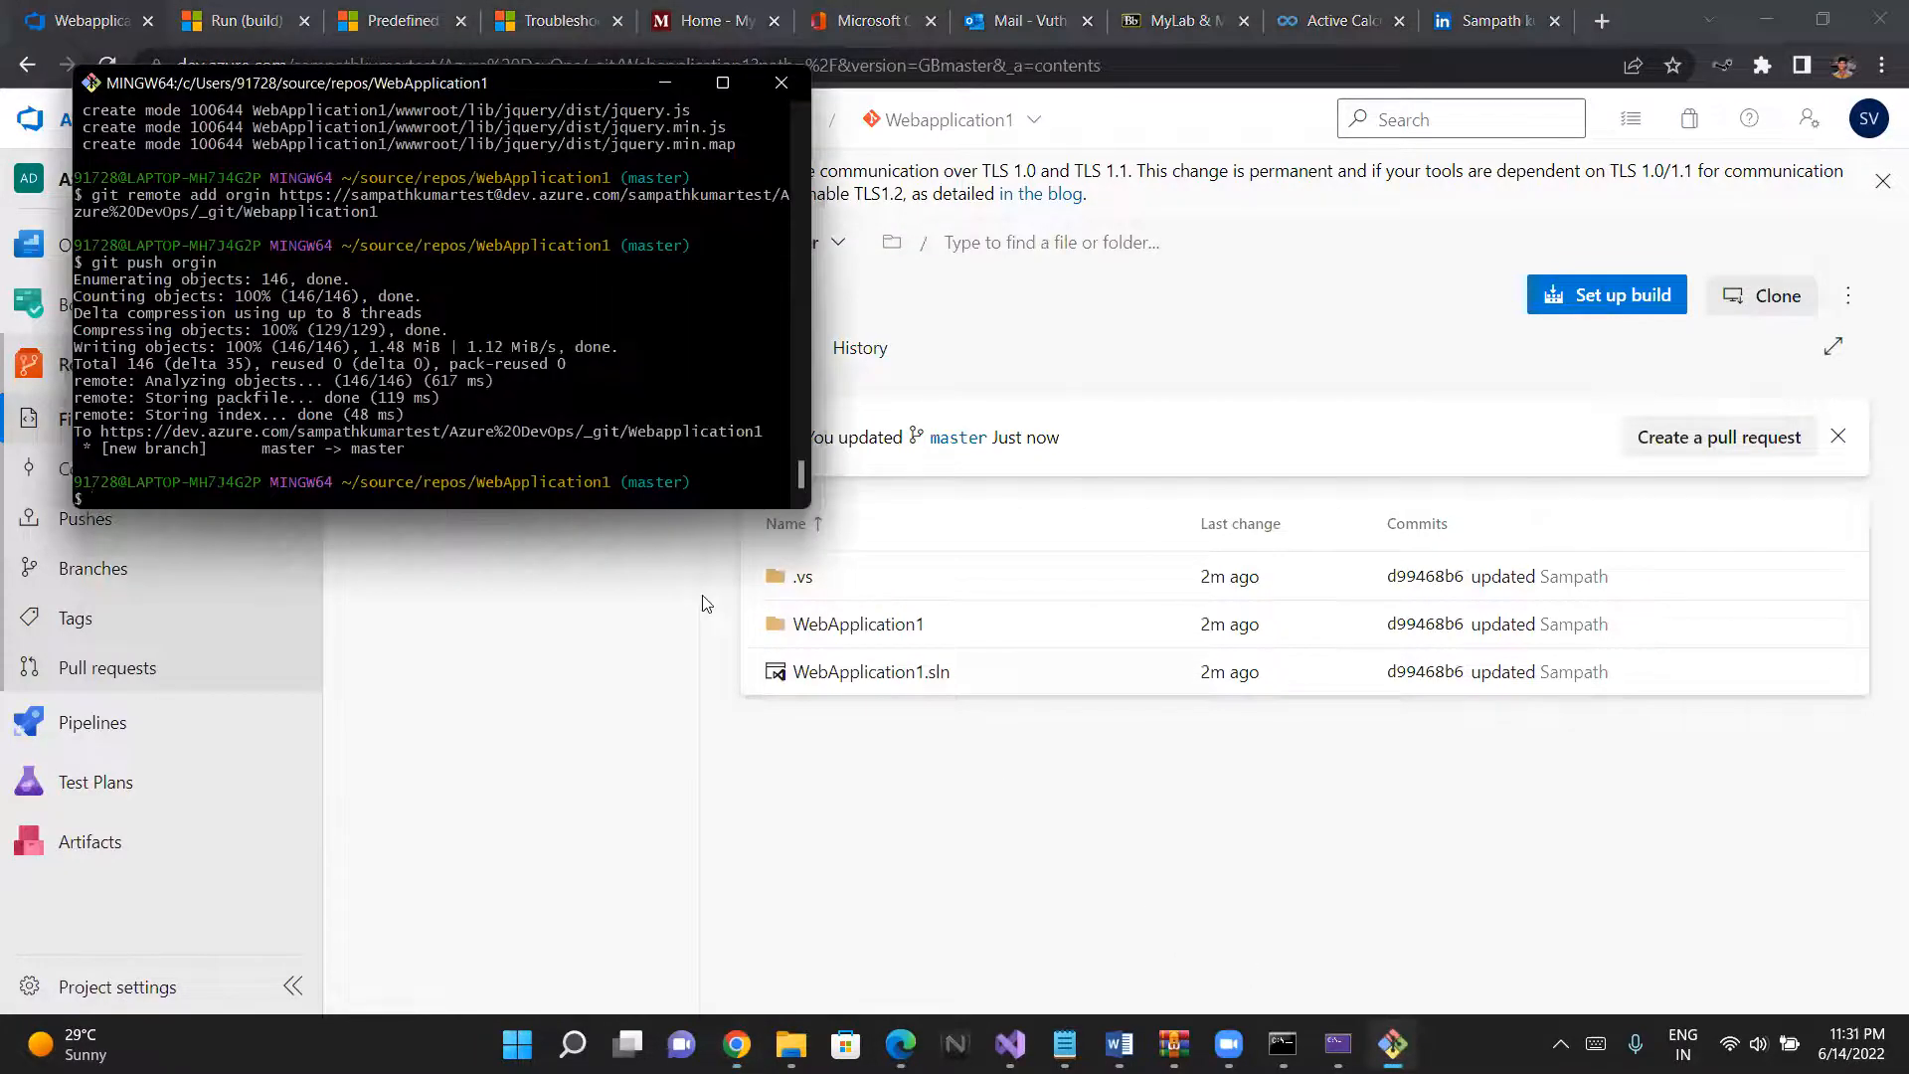
{"action": "left_click", "coordinate": [601, 687]}
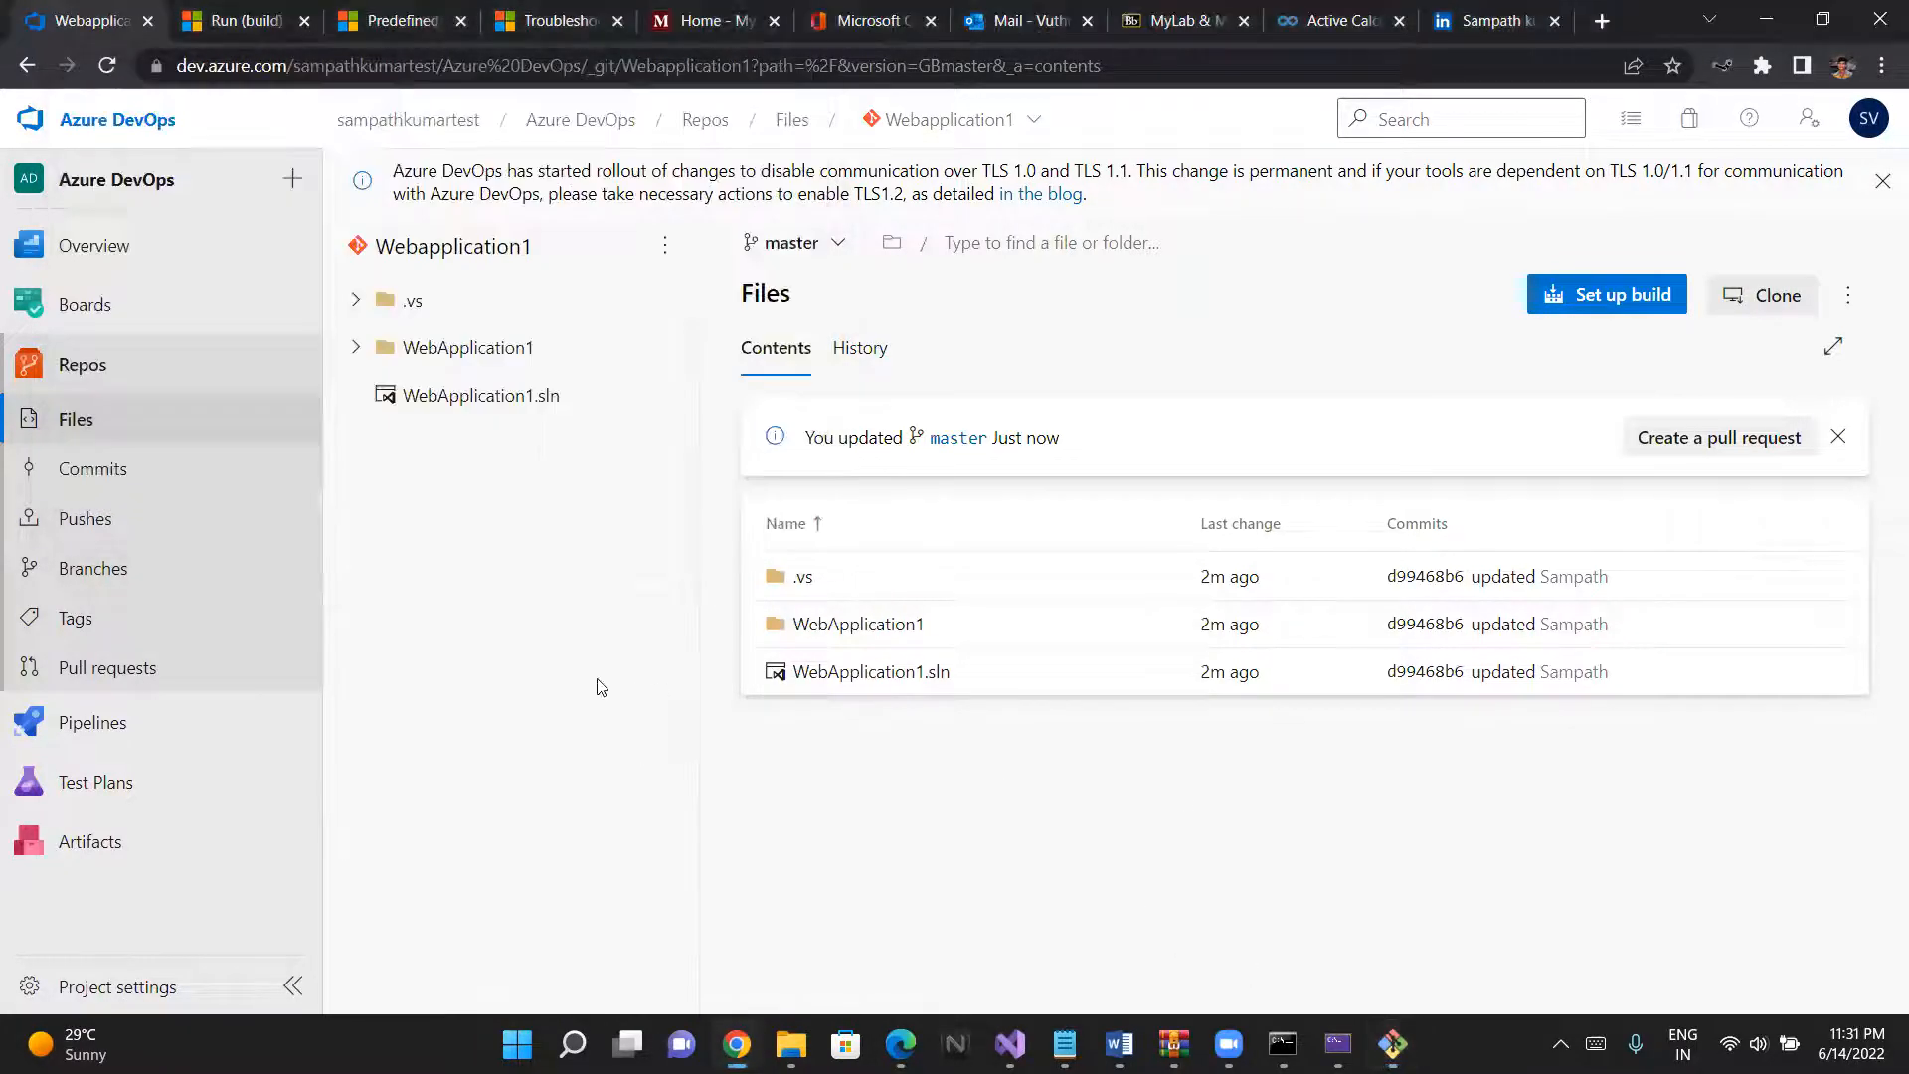
- Start a new pipeline in the Azure DevOps project using the classic editor instead of YAML
{"action": "left_click", "coordinate": [70, 729]}
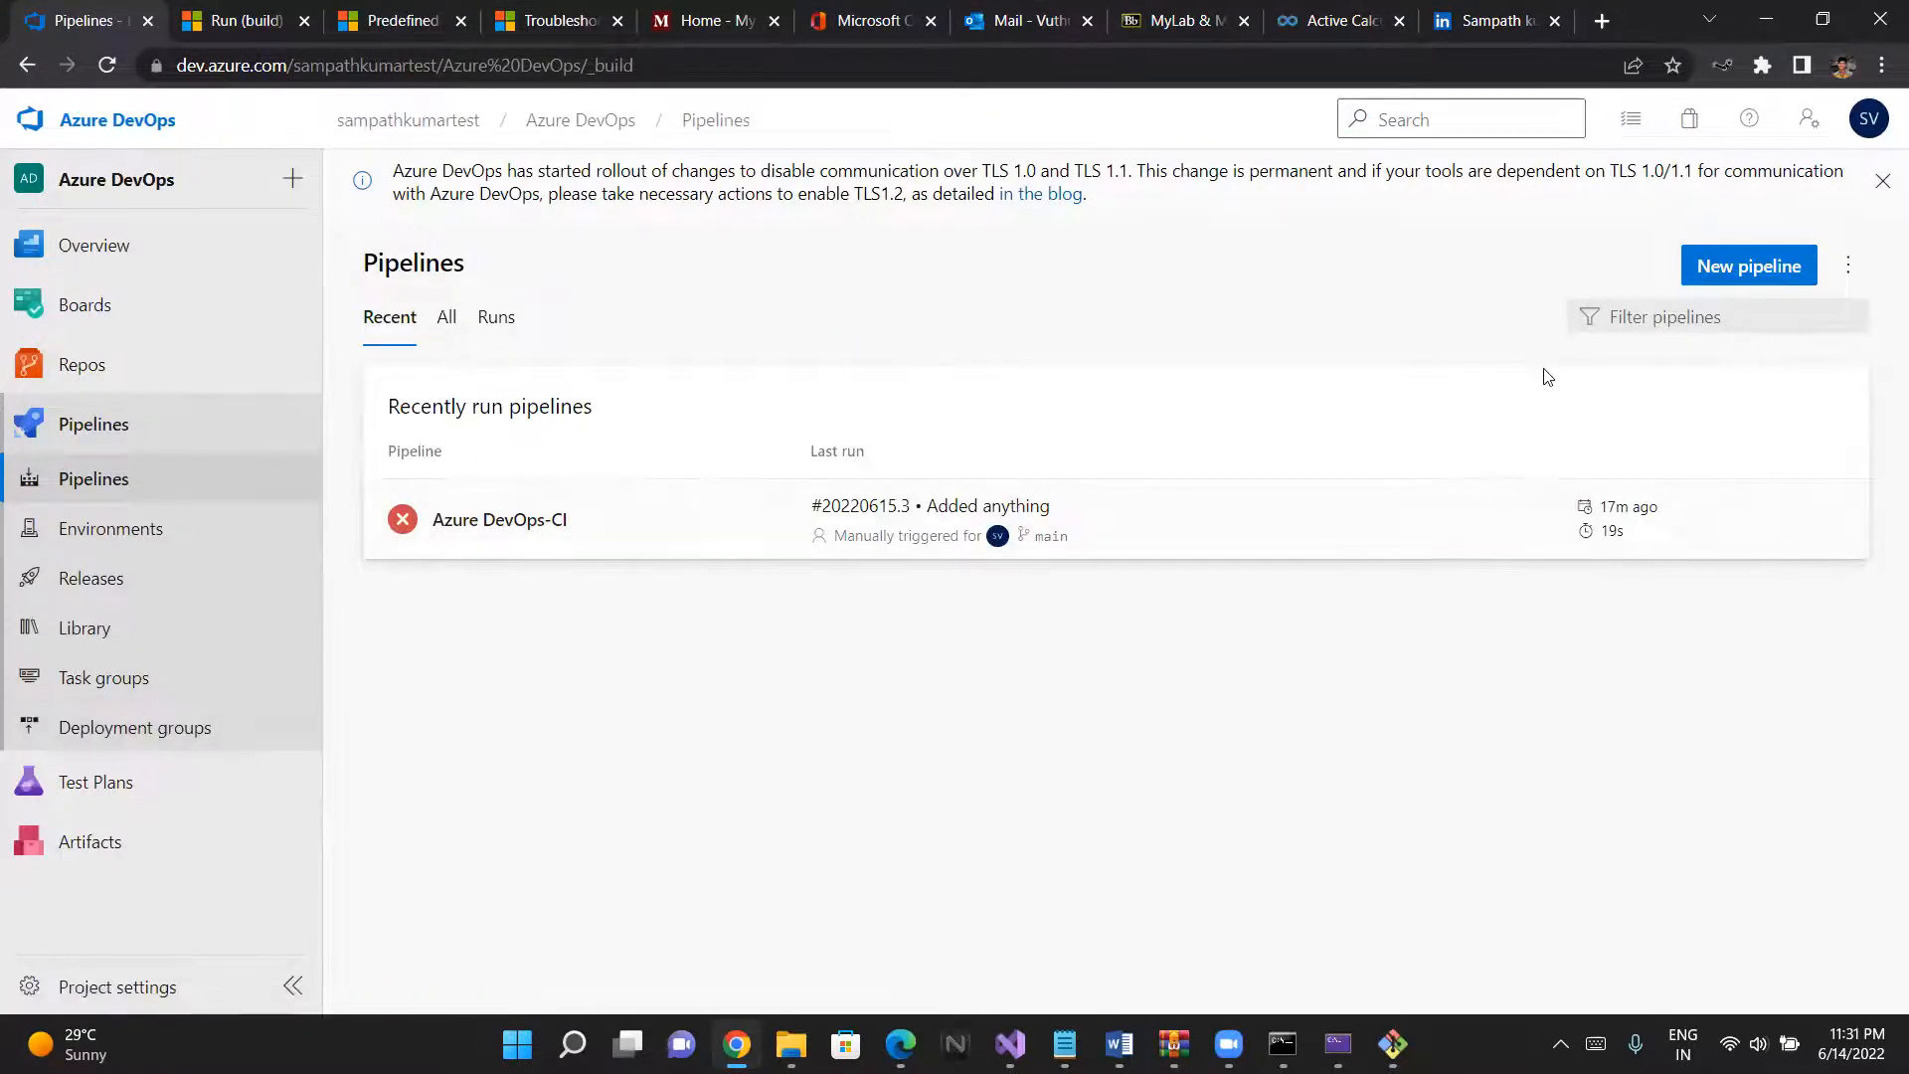
{"action": "left_click", "coordinate": [1849, 264]}
{"action": "left_click", "coordinate": [1636, 273]}
{"action": "left_click", "coordinate": [1752, 269]}
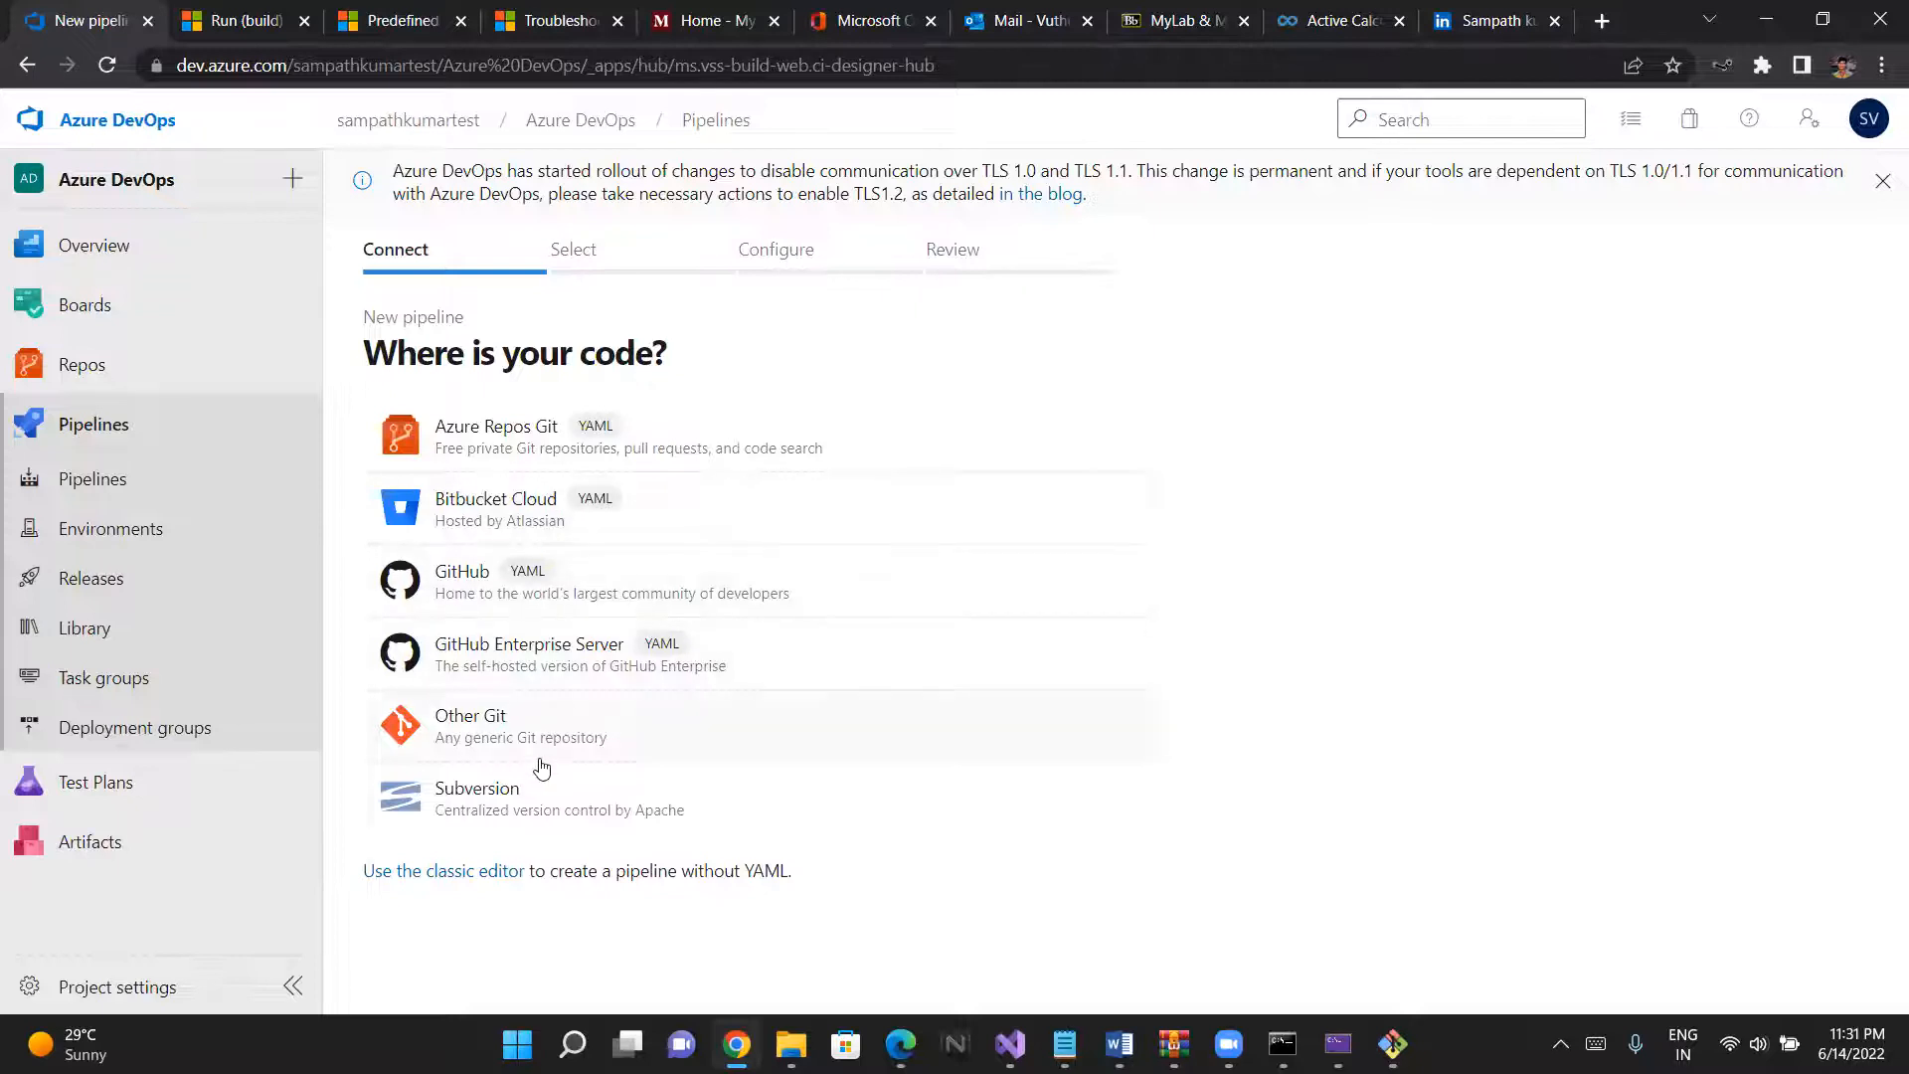
{"action": "left_click", "coordinate": [475, 872]}
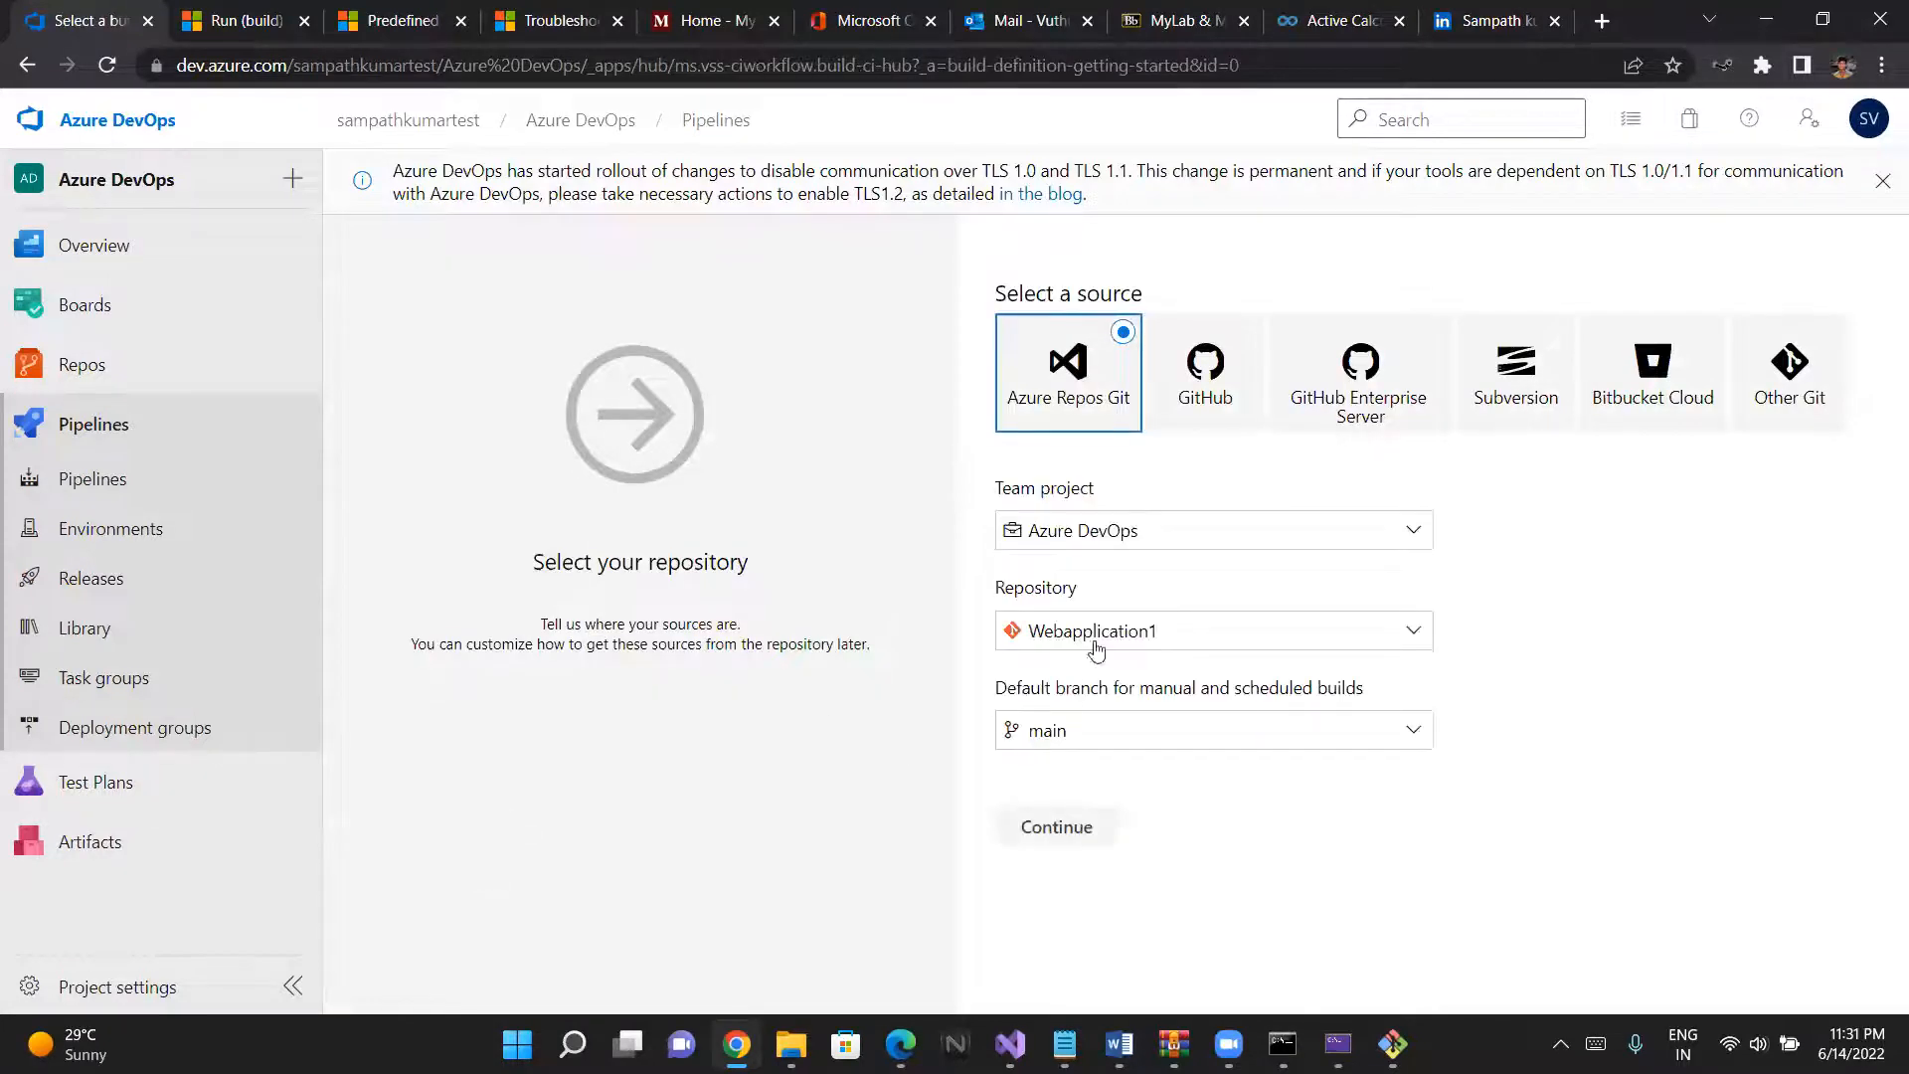
- Use the Webapplication1 repository from Azure Repos Git as the source, with master as default branch, and continue to the templates
{"action": "left_click", "coordinate": [1100, 544]}
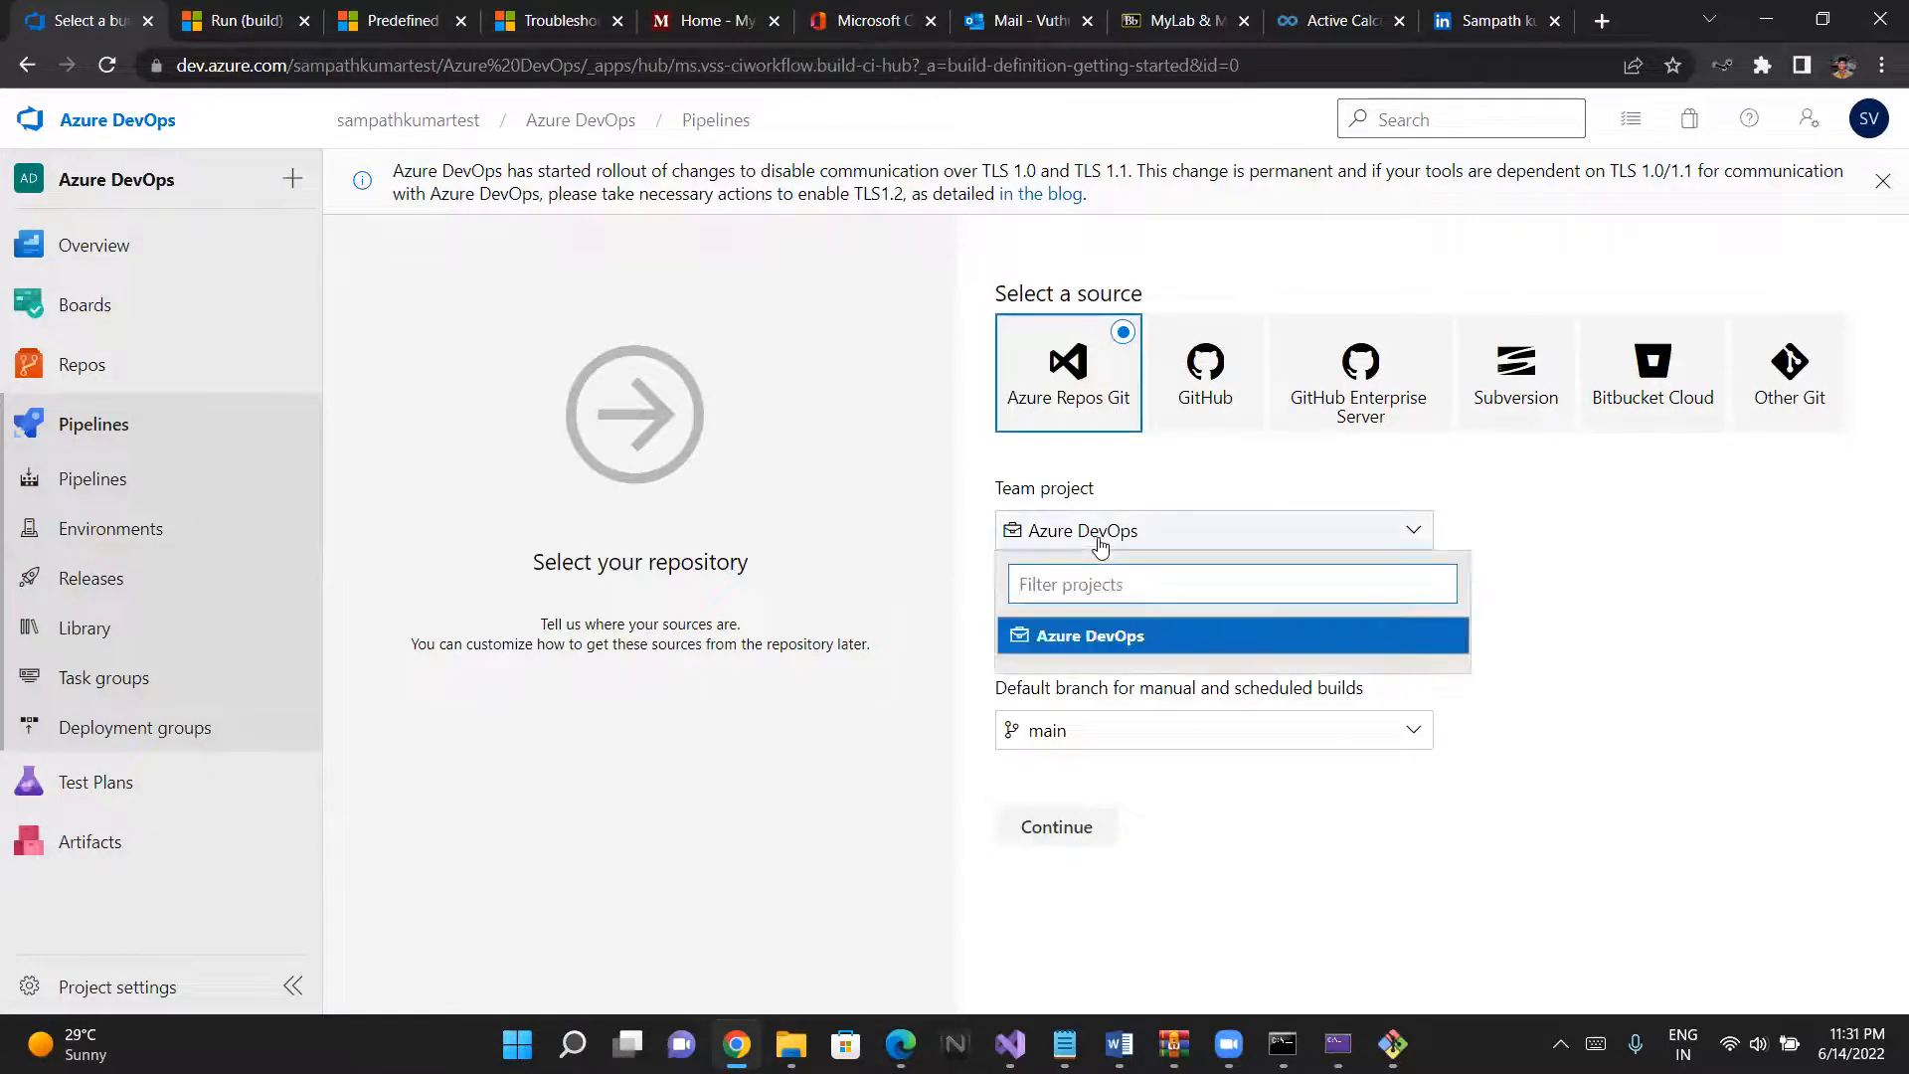
{"action": "left_click", "coordinate": [1100, 537]}
{"action": "left_click", "coordinate": [1086, 628]}
{"action": "left_click", "coordinate": [1081, 627]}
{"action": "left_click", "coordinate": [1091, 729]}
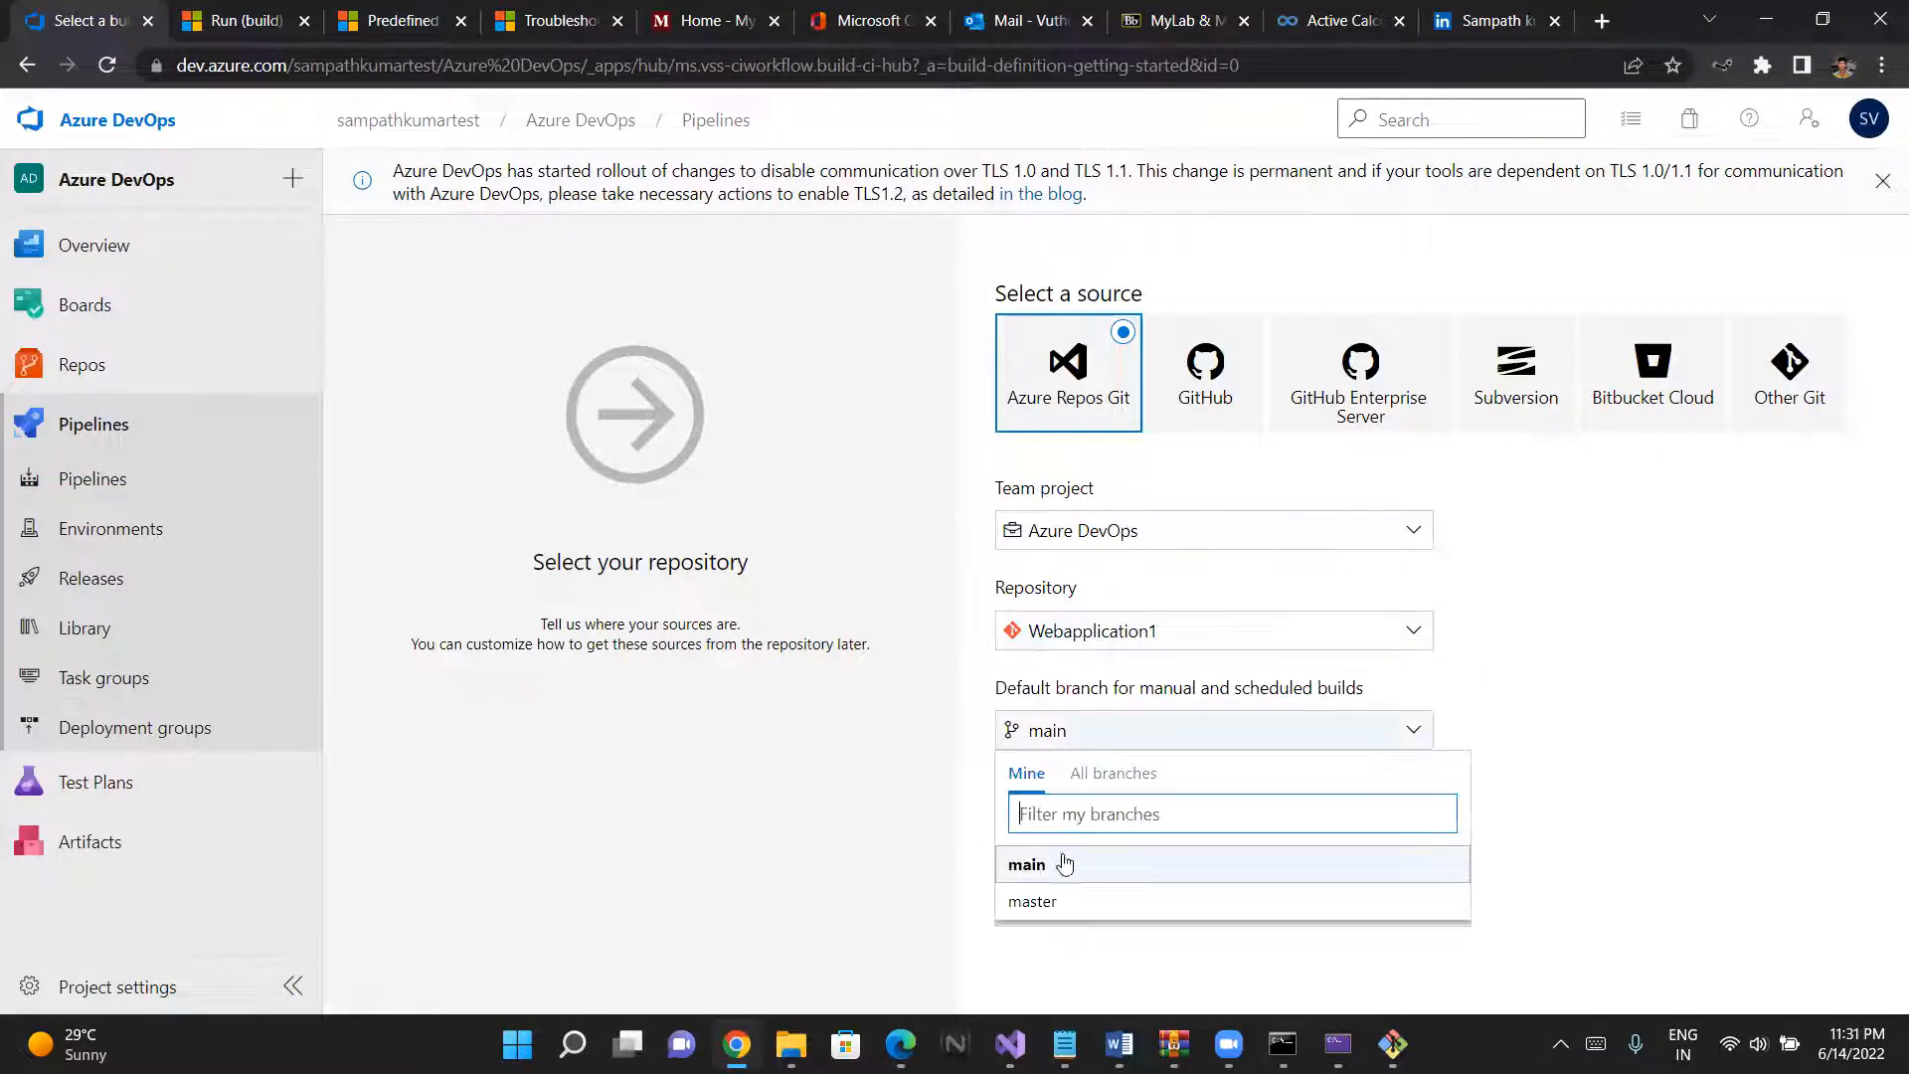
{"action": "left_click", "coordinate": [1039, 900]}
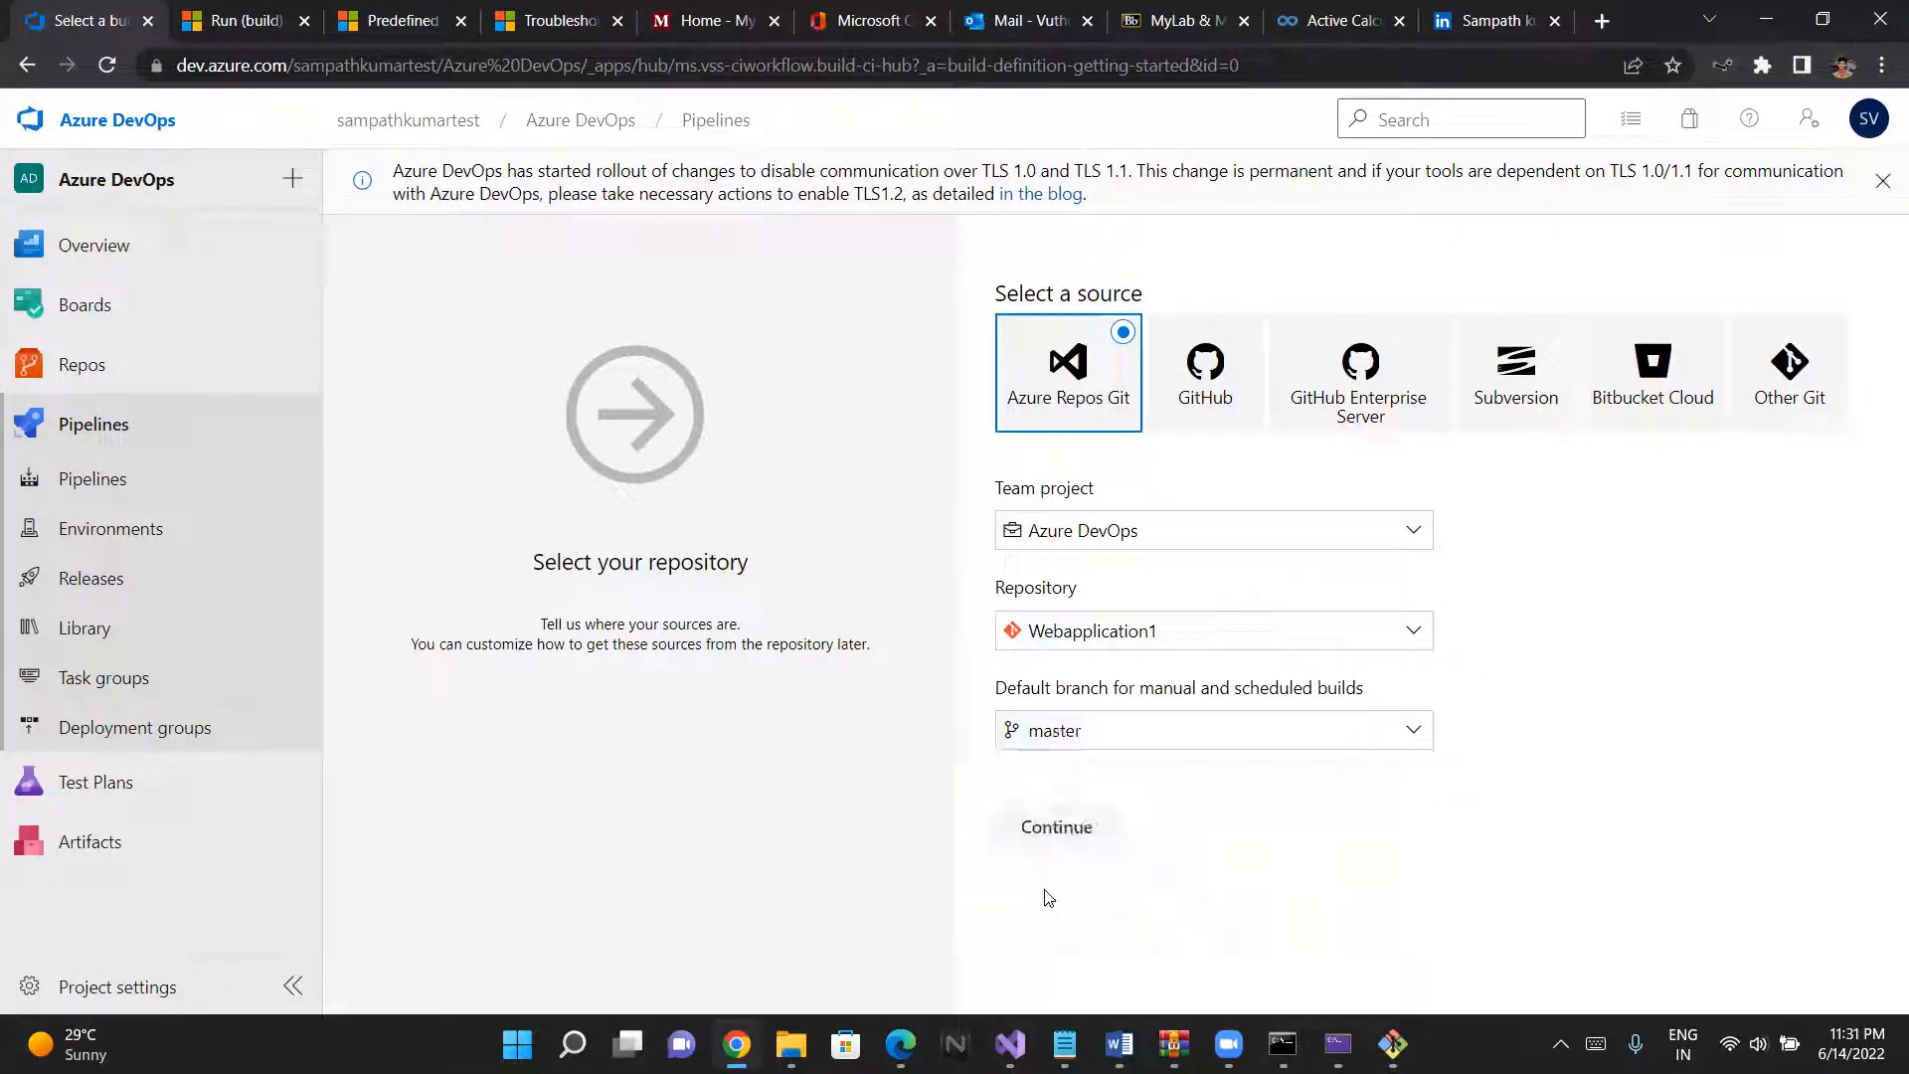
{"action": "left_click", "coordinate": [1074, 826]}
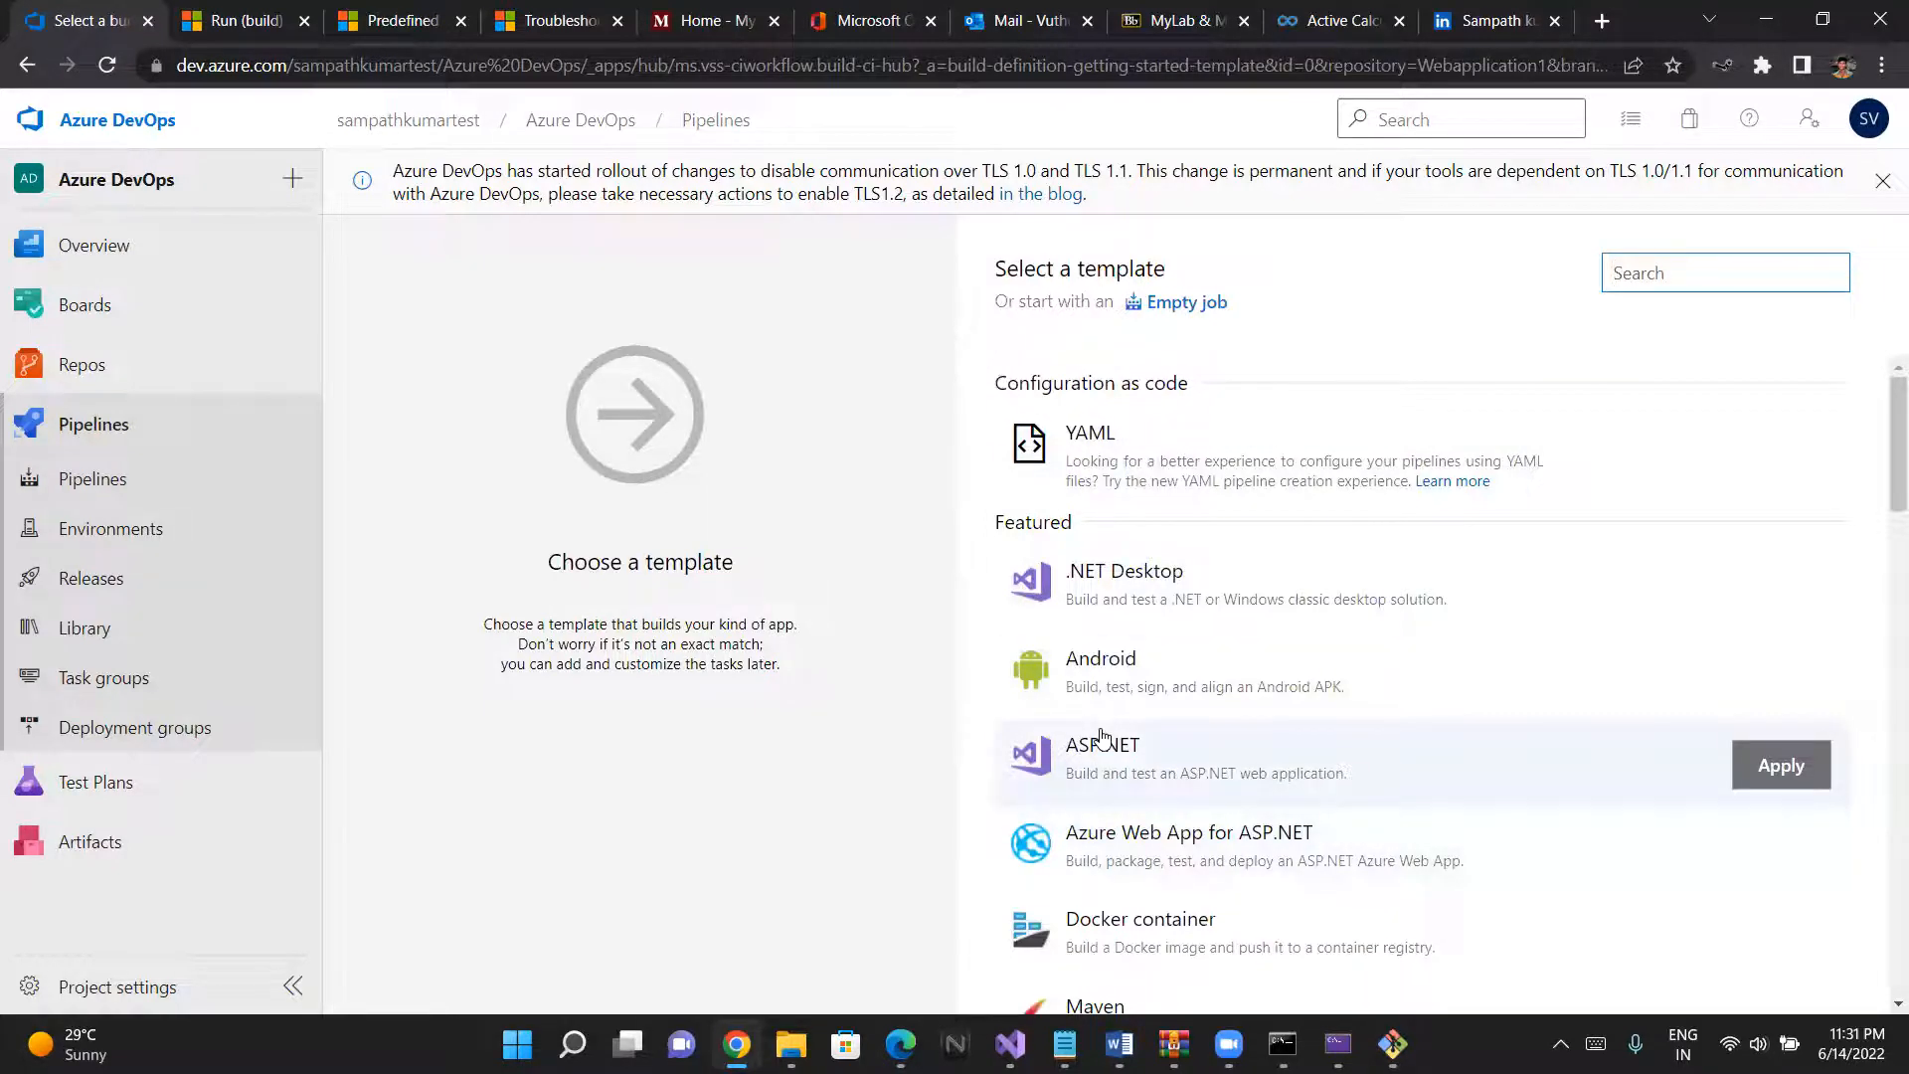
{"action": "scroll", "coordinate": [1099, 736], "scroll_direction": "down", "scroll_amount": 3}
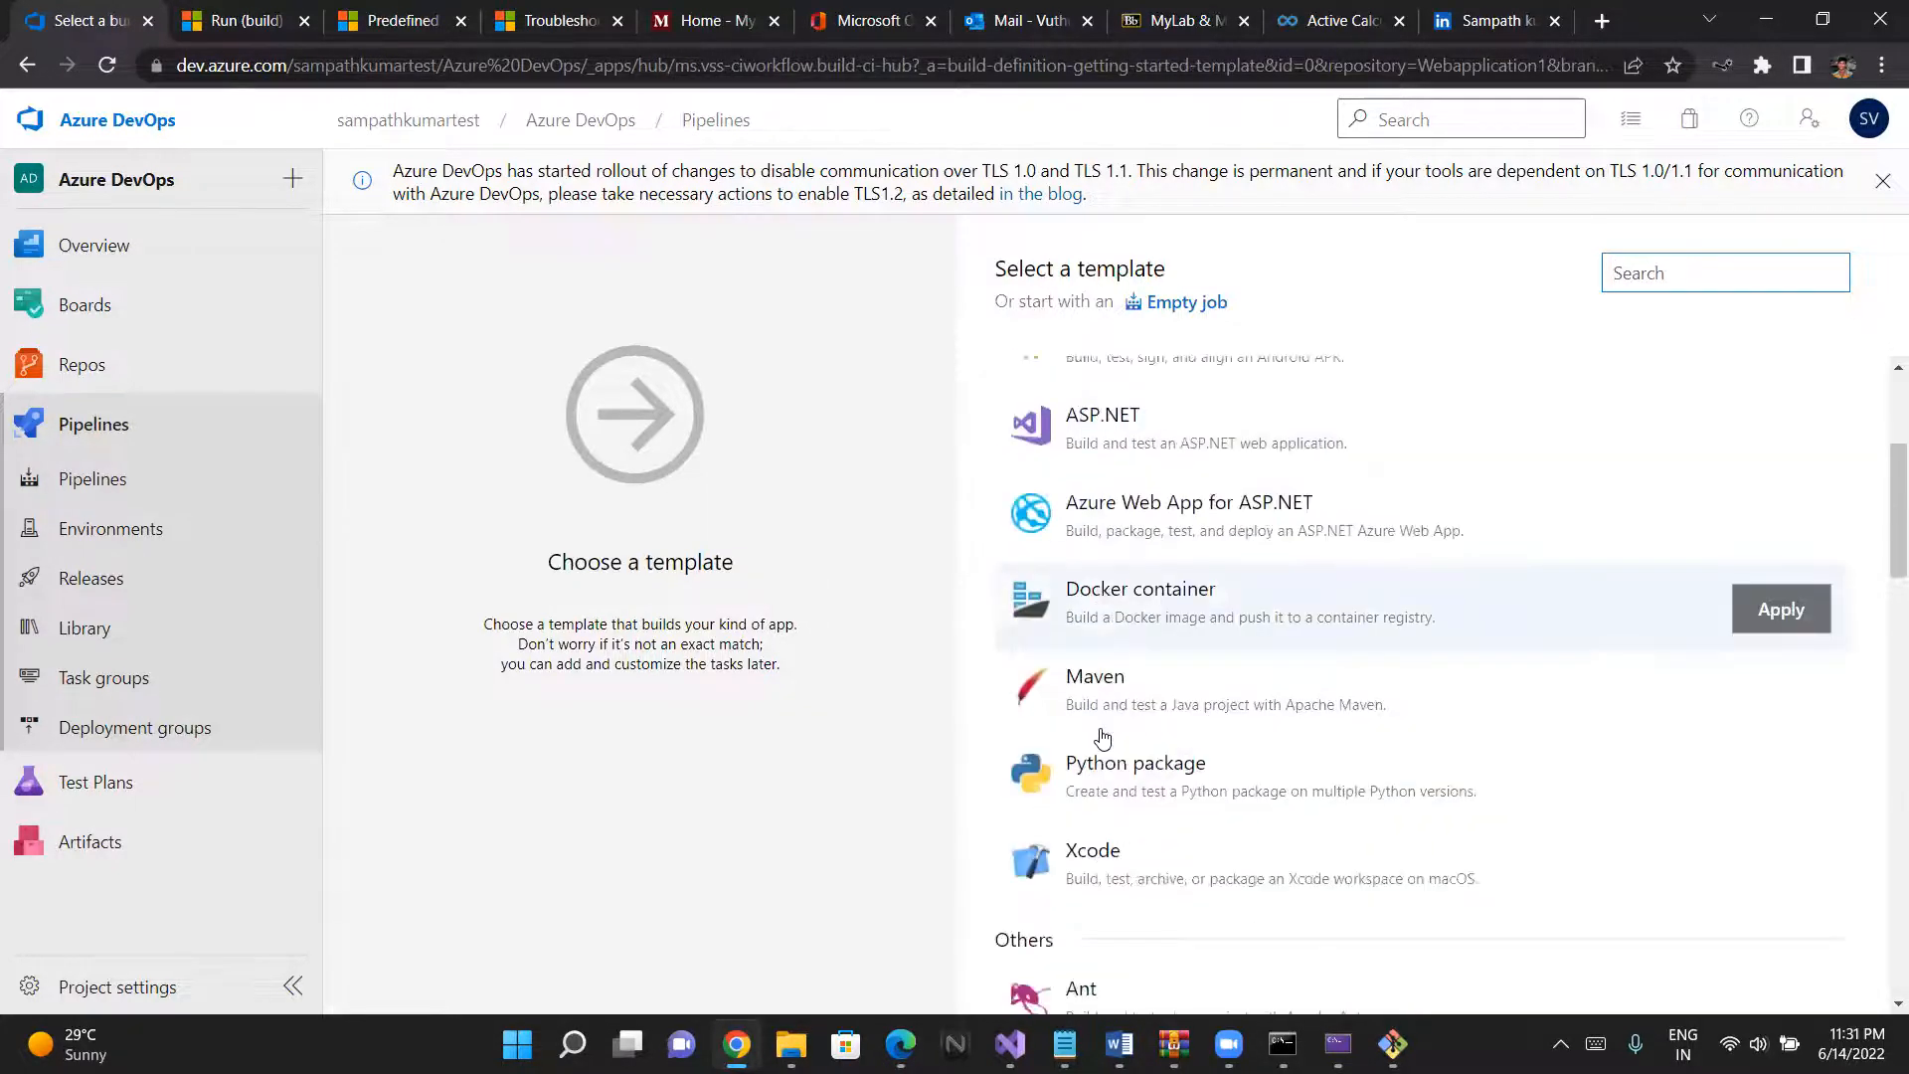
{"action": "scroll", "coordinate": [1100, 735], "scroll_direction": "up", "scroll_amount": 4}
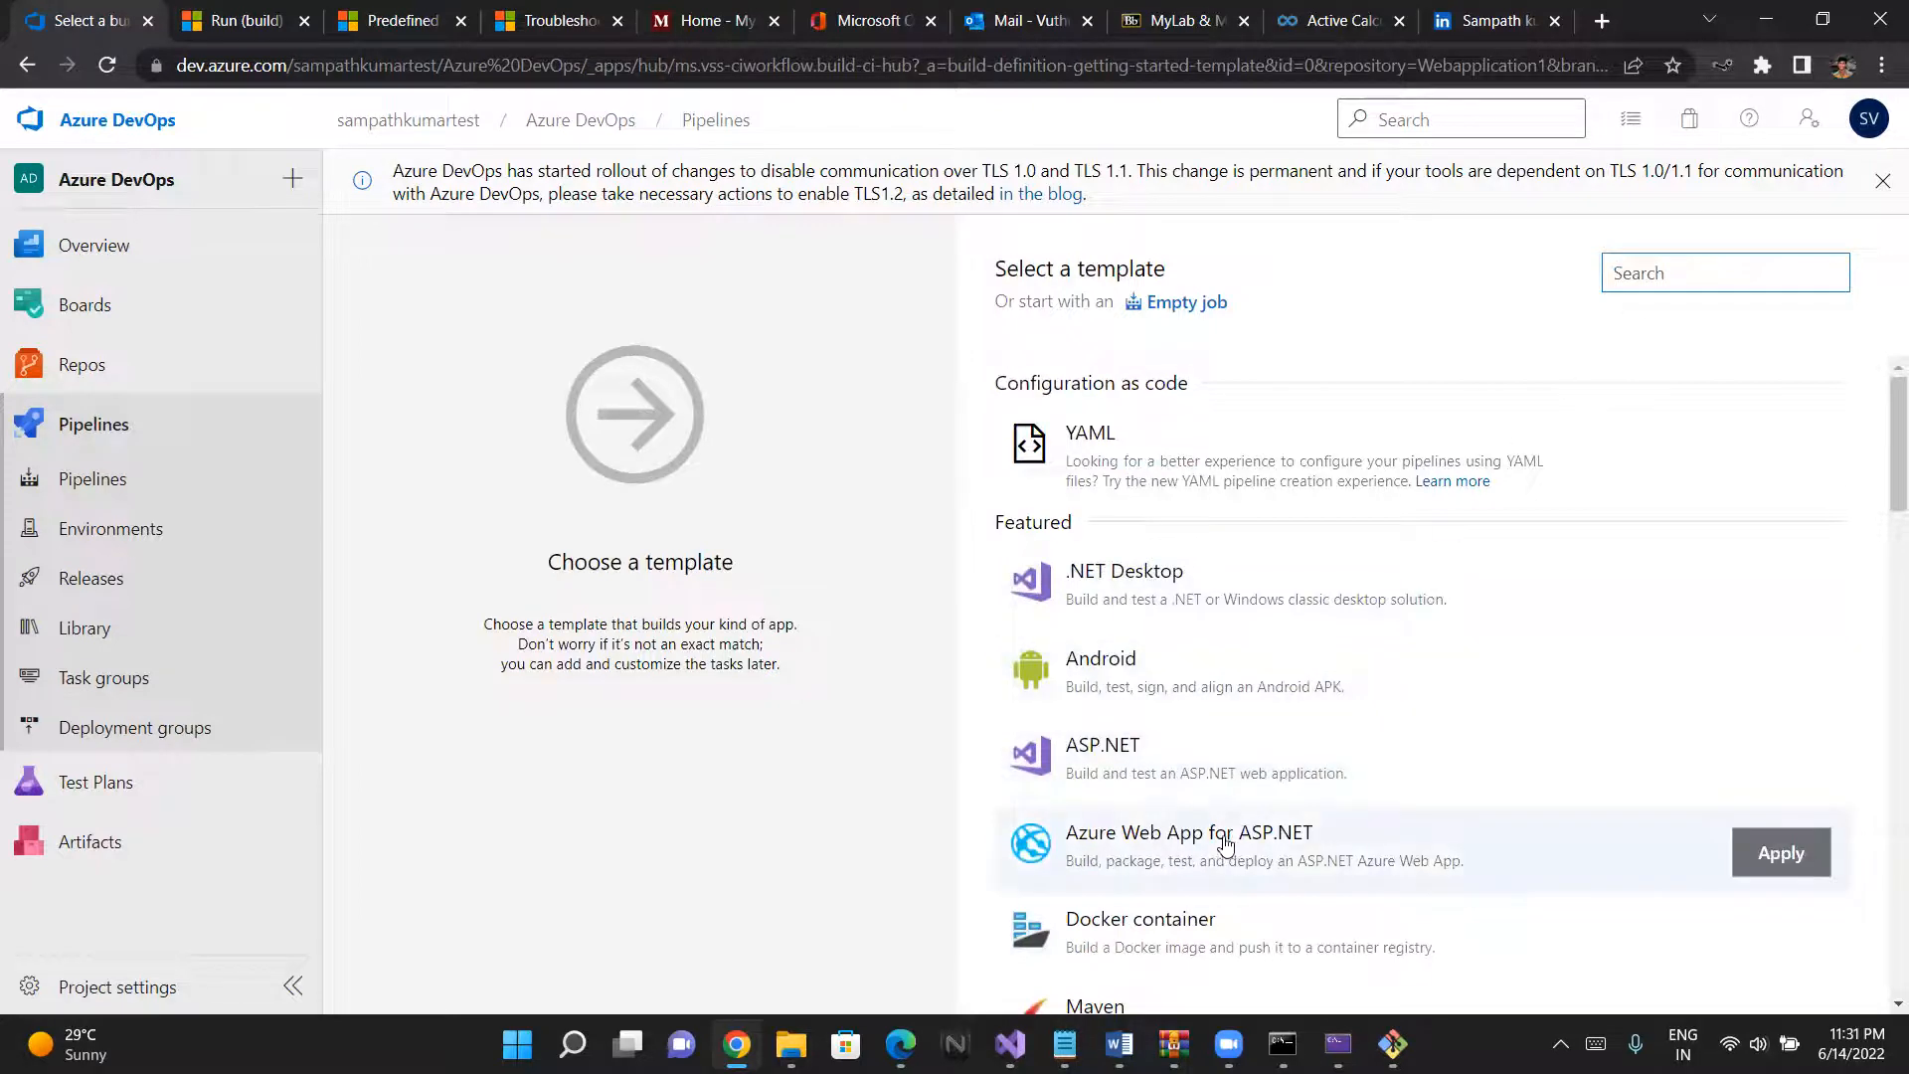
{"action": "type", "text": "dor"}
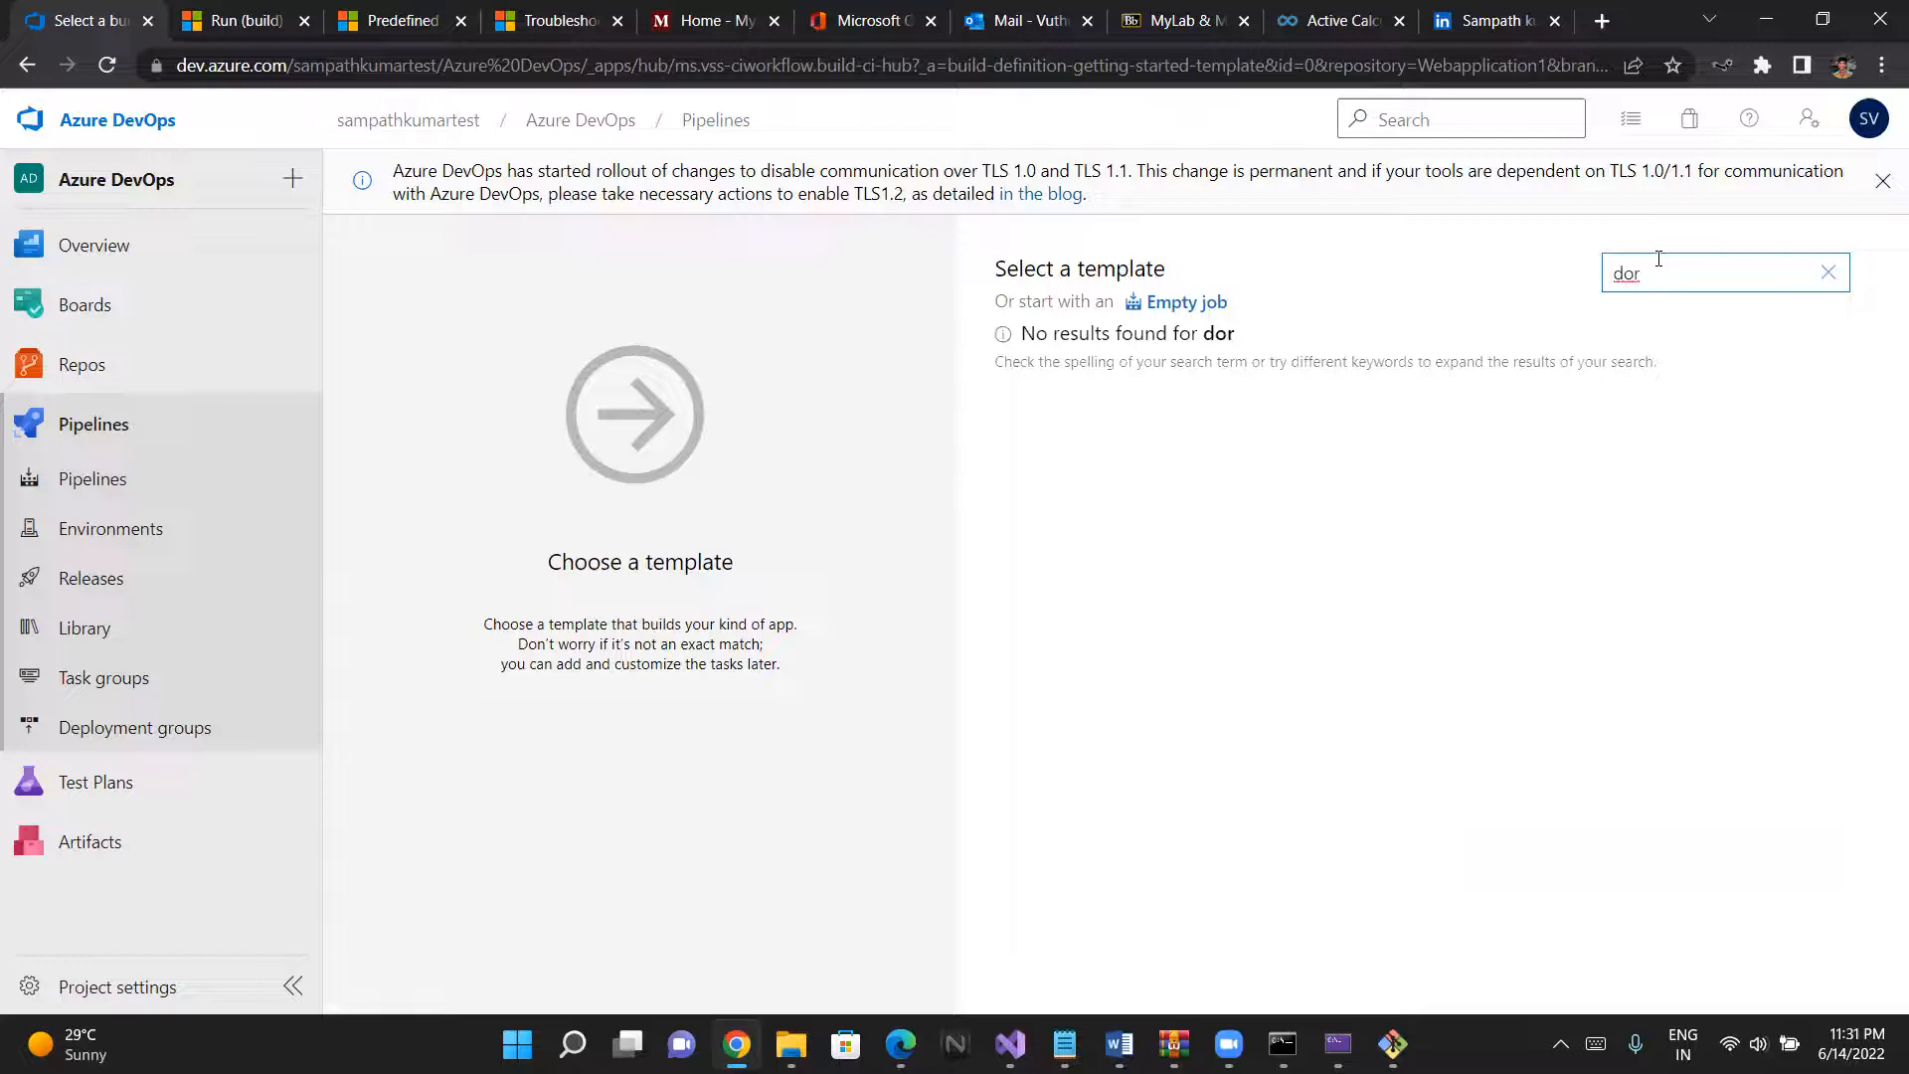
{"action": "key", "text": "BackSpace"}
{"action": "type", "text": "t"}
{"action": "key", "text": "BackSpace"}
{"action": "key", "text": "BackSpace"}
{"action": "key", "text": "BackSpace"}
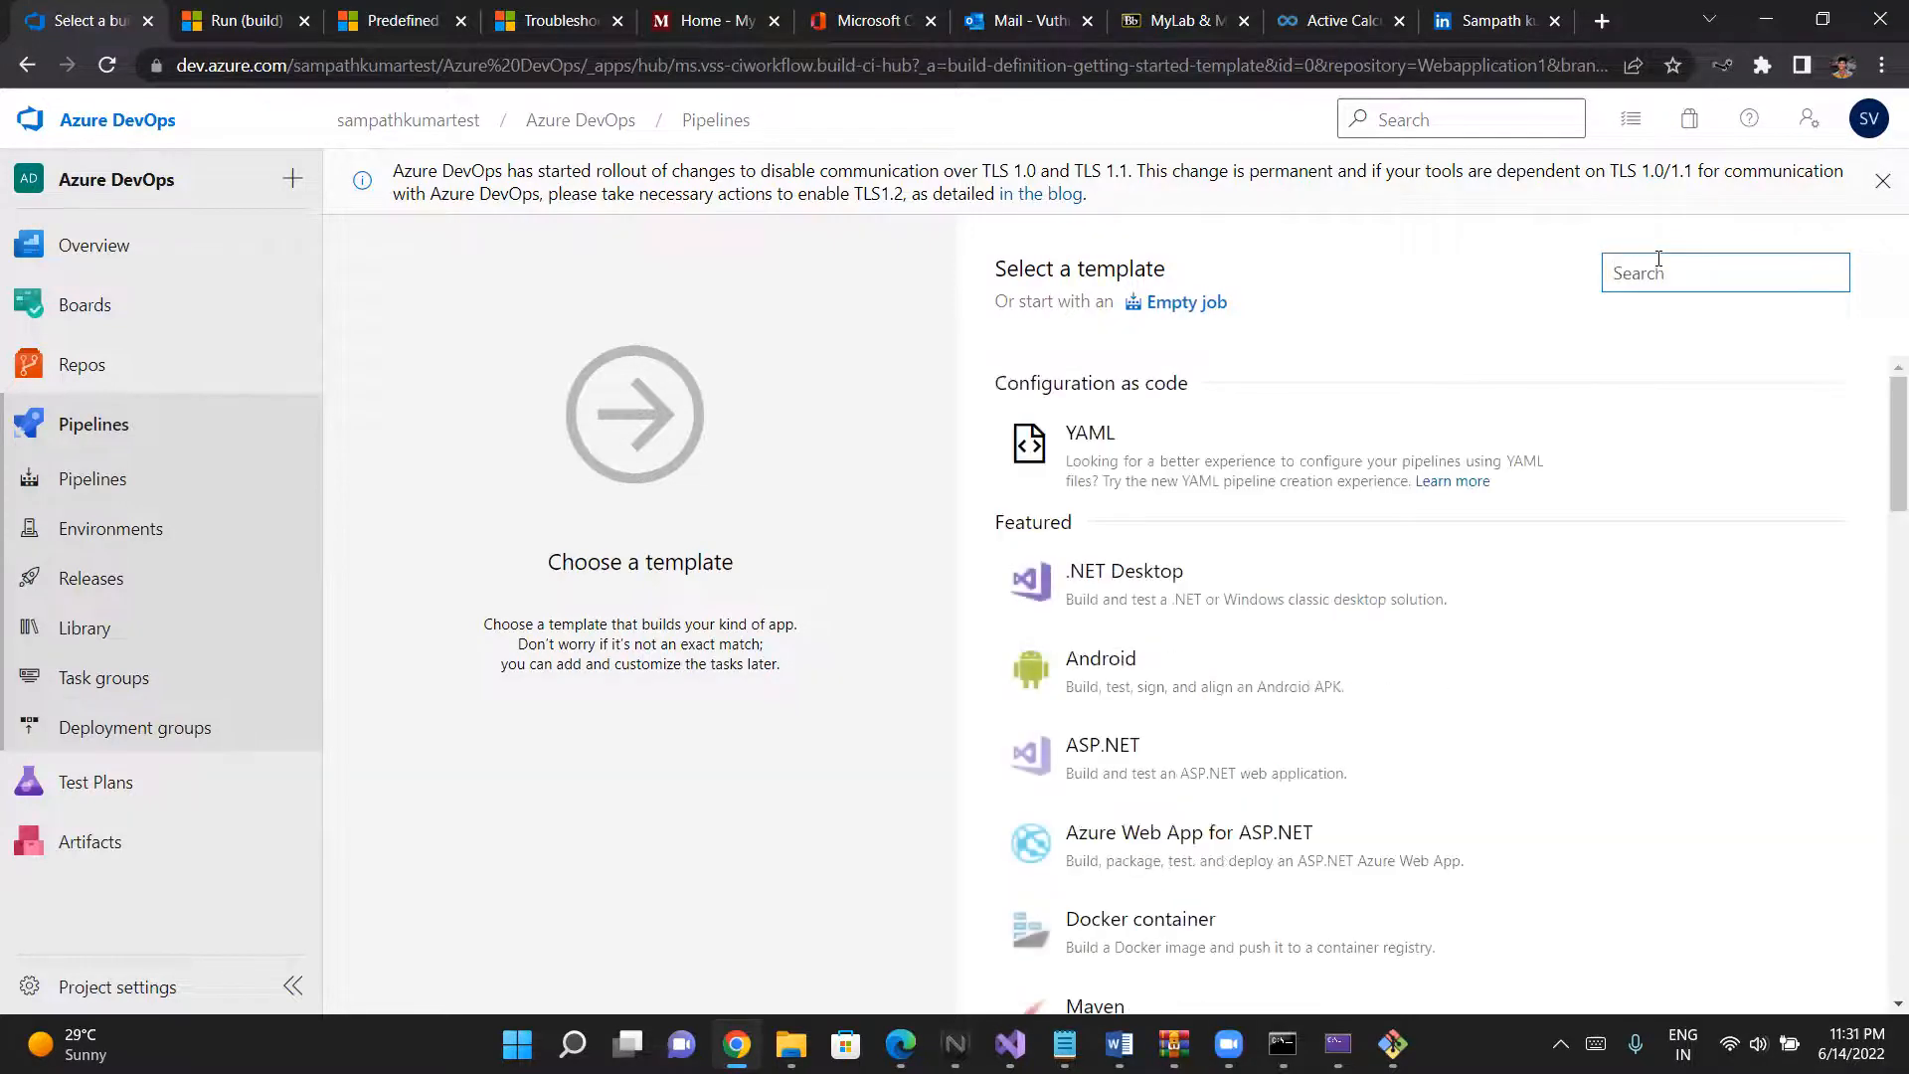
- Search the templates for .net core and apply the ASP.NET Core (.NET Framework) template
{"action": "type", "text": "."}
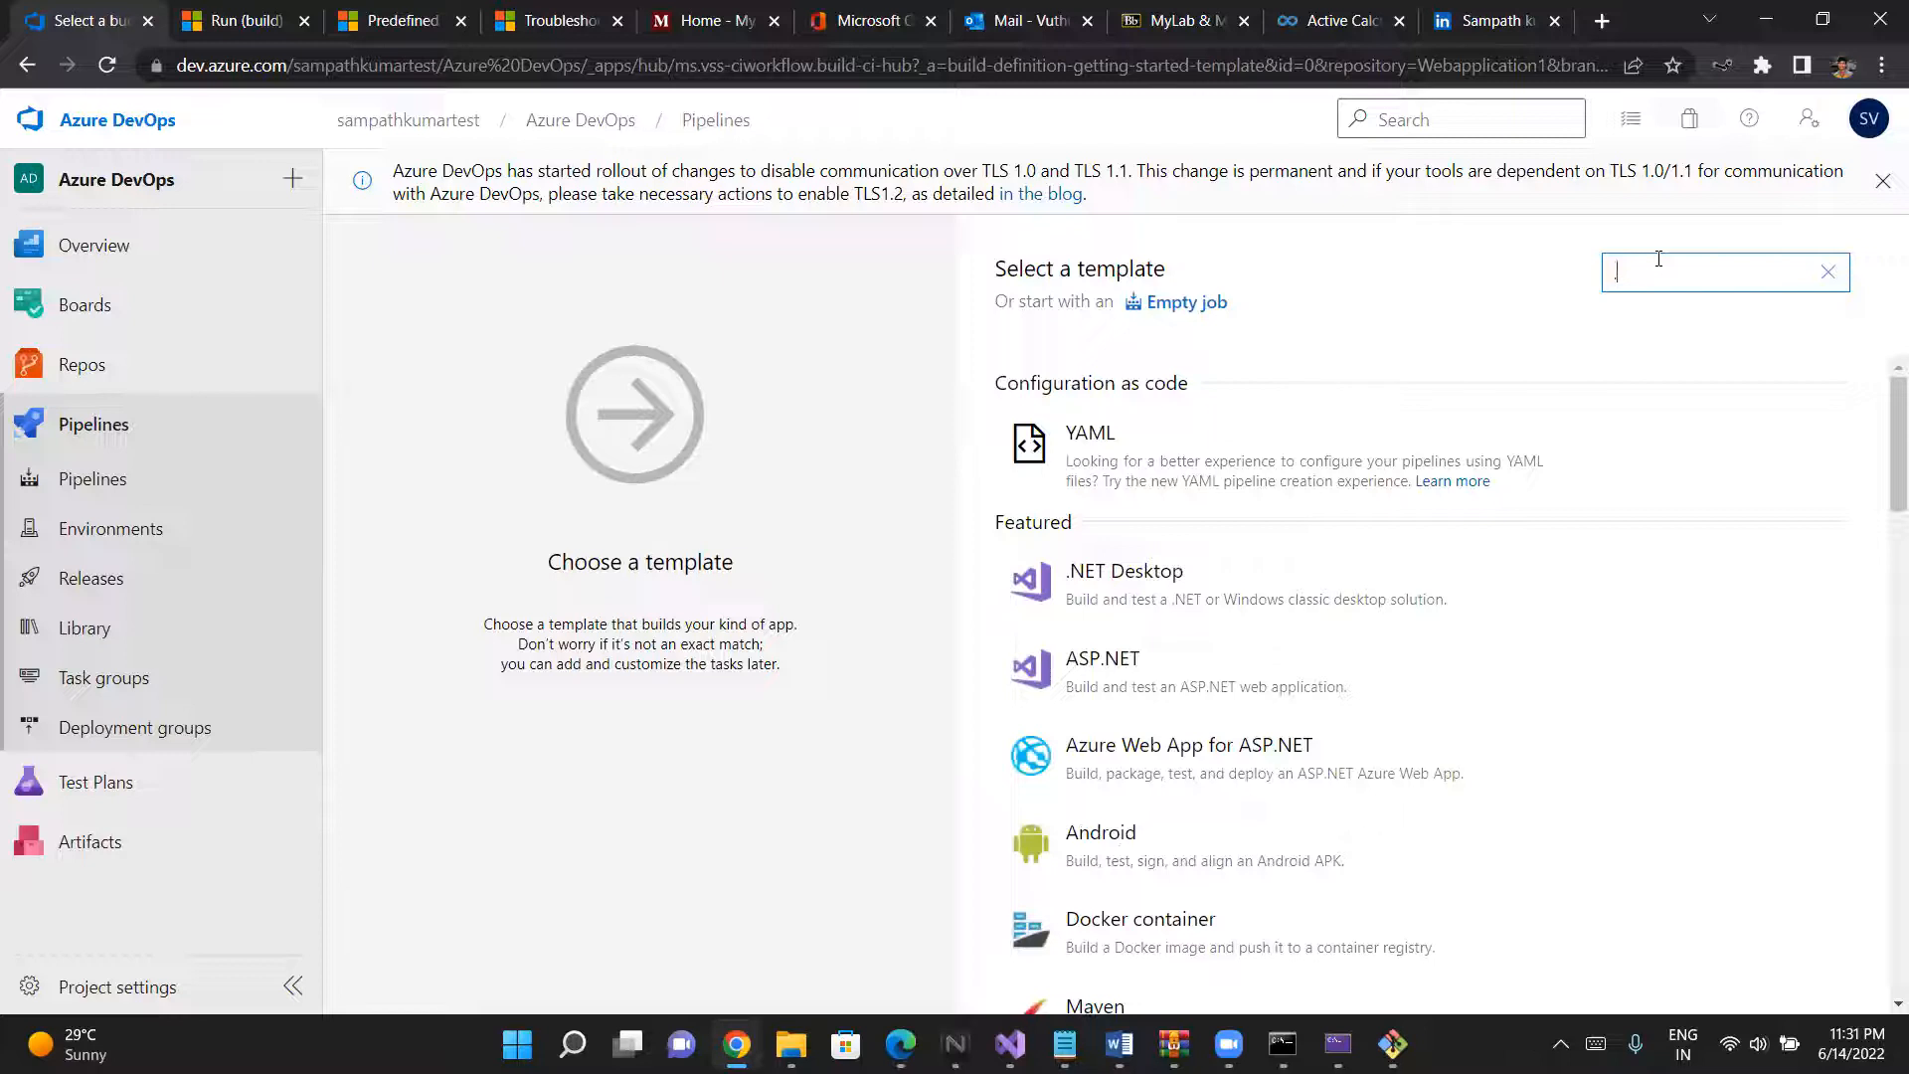
{"action": "type", "text": "net"}
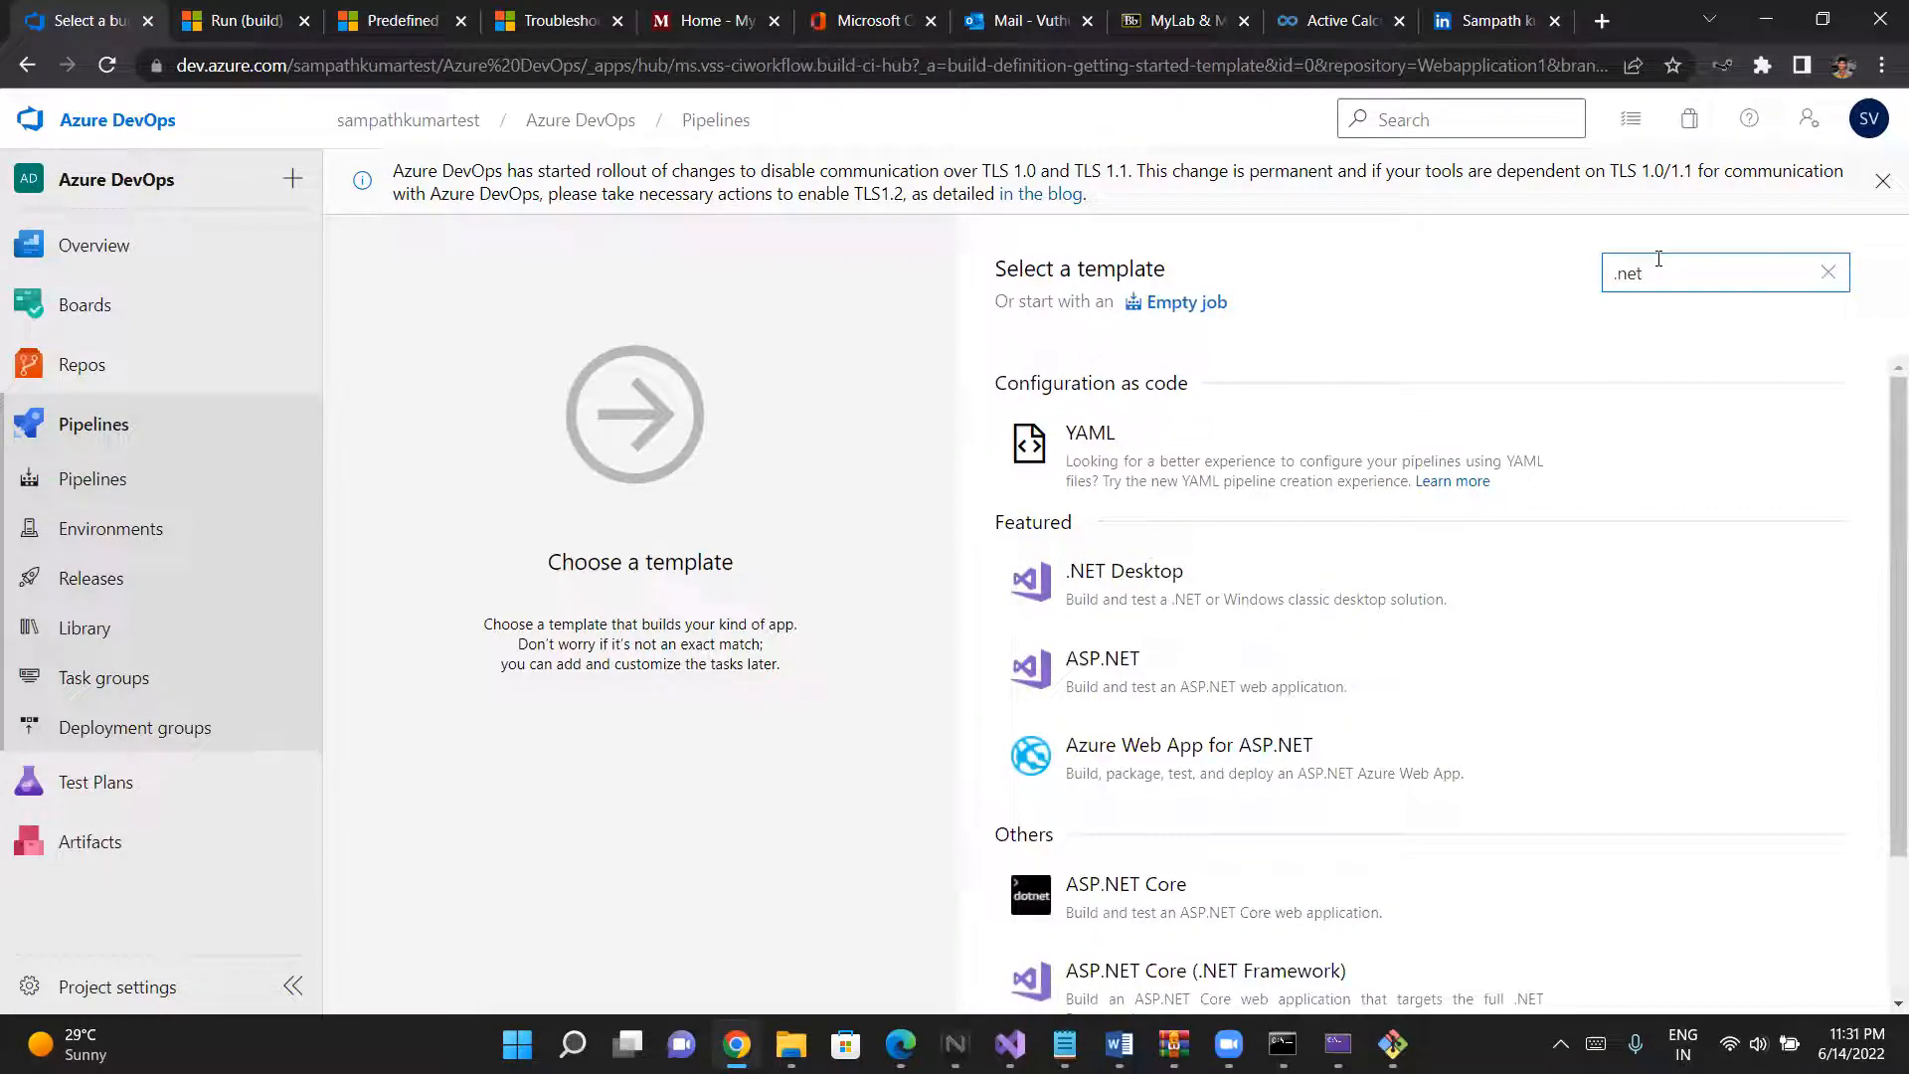
{"action": "type", "text": " core"}
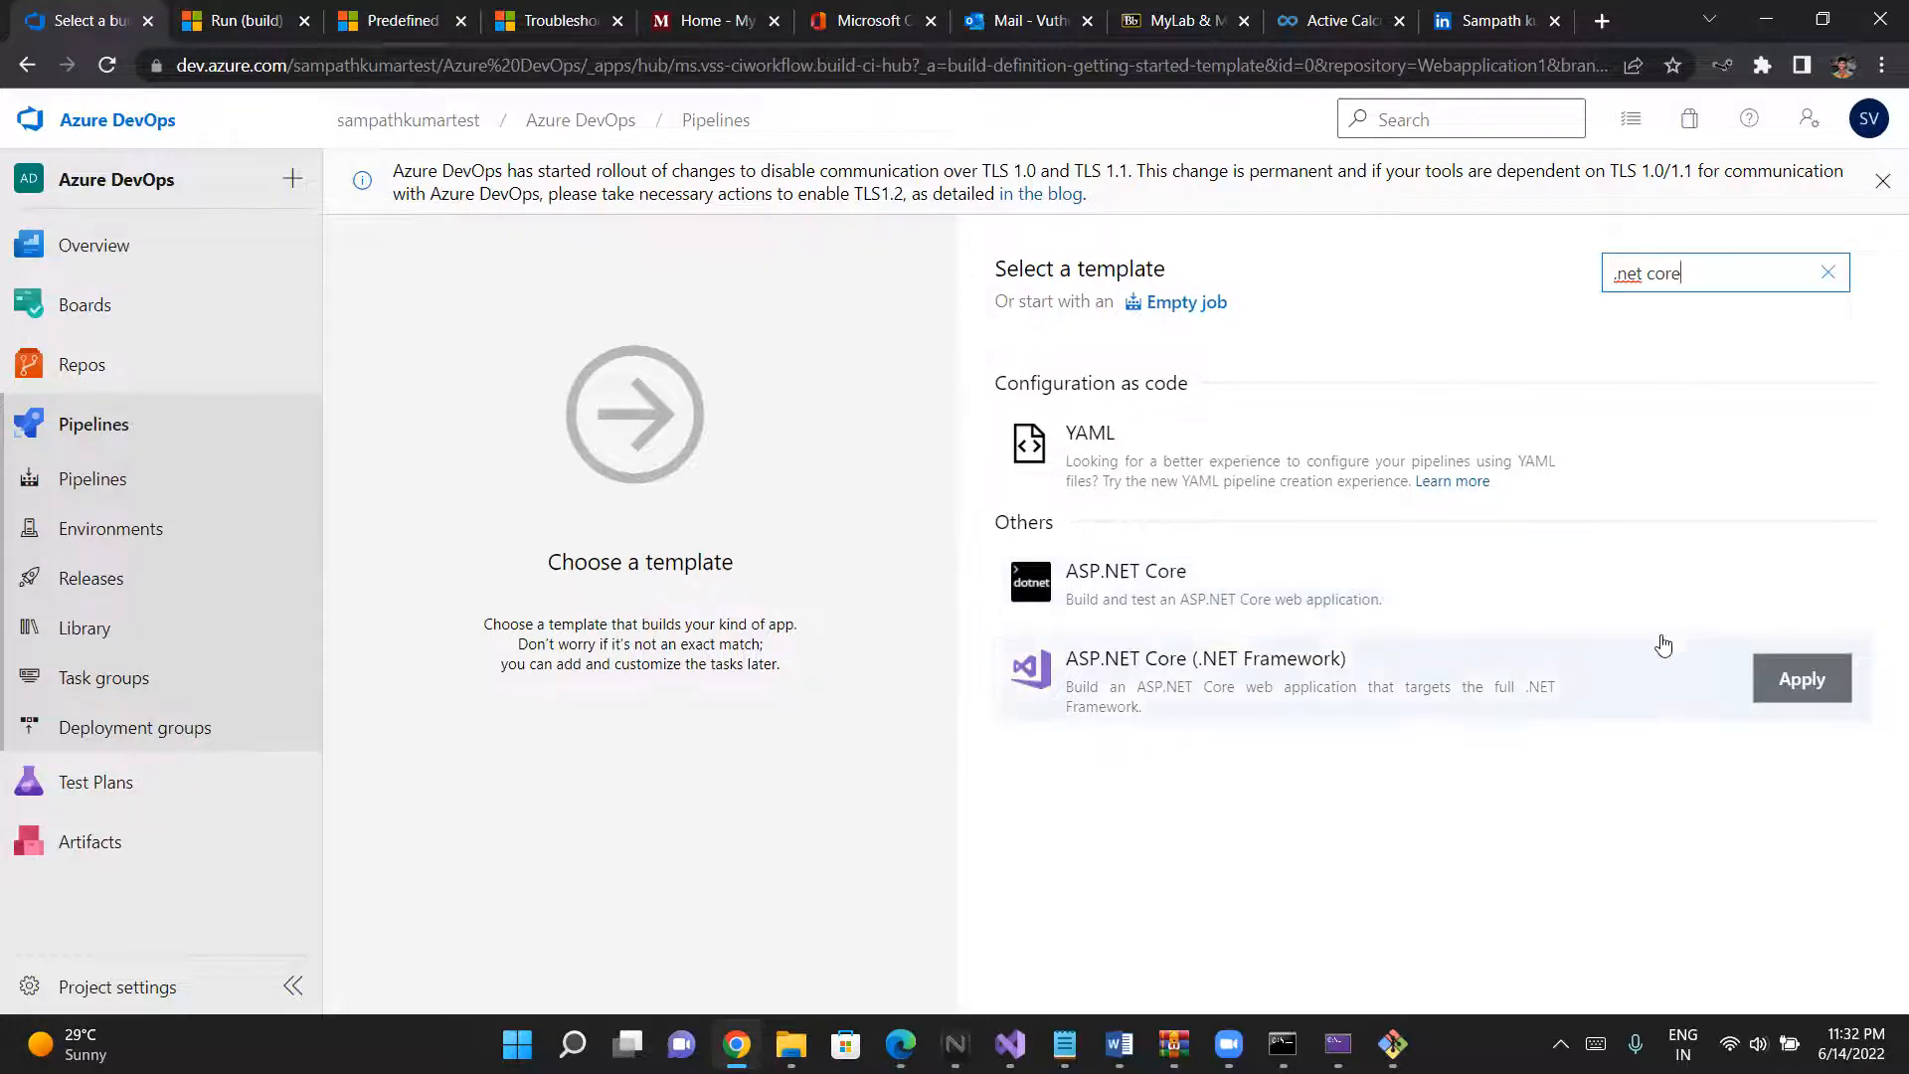
{"action": "left_click", "coordinate": [1800, 679]}
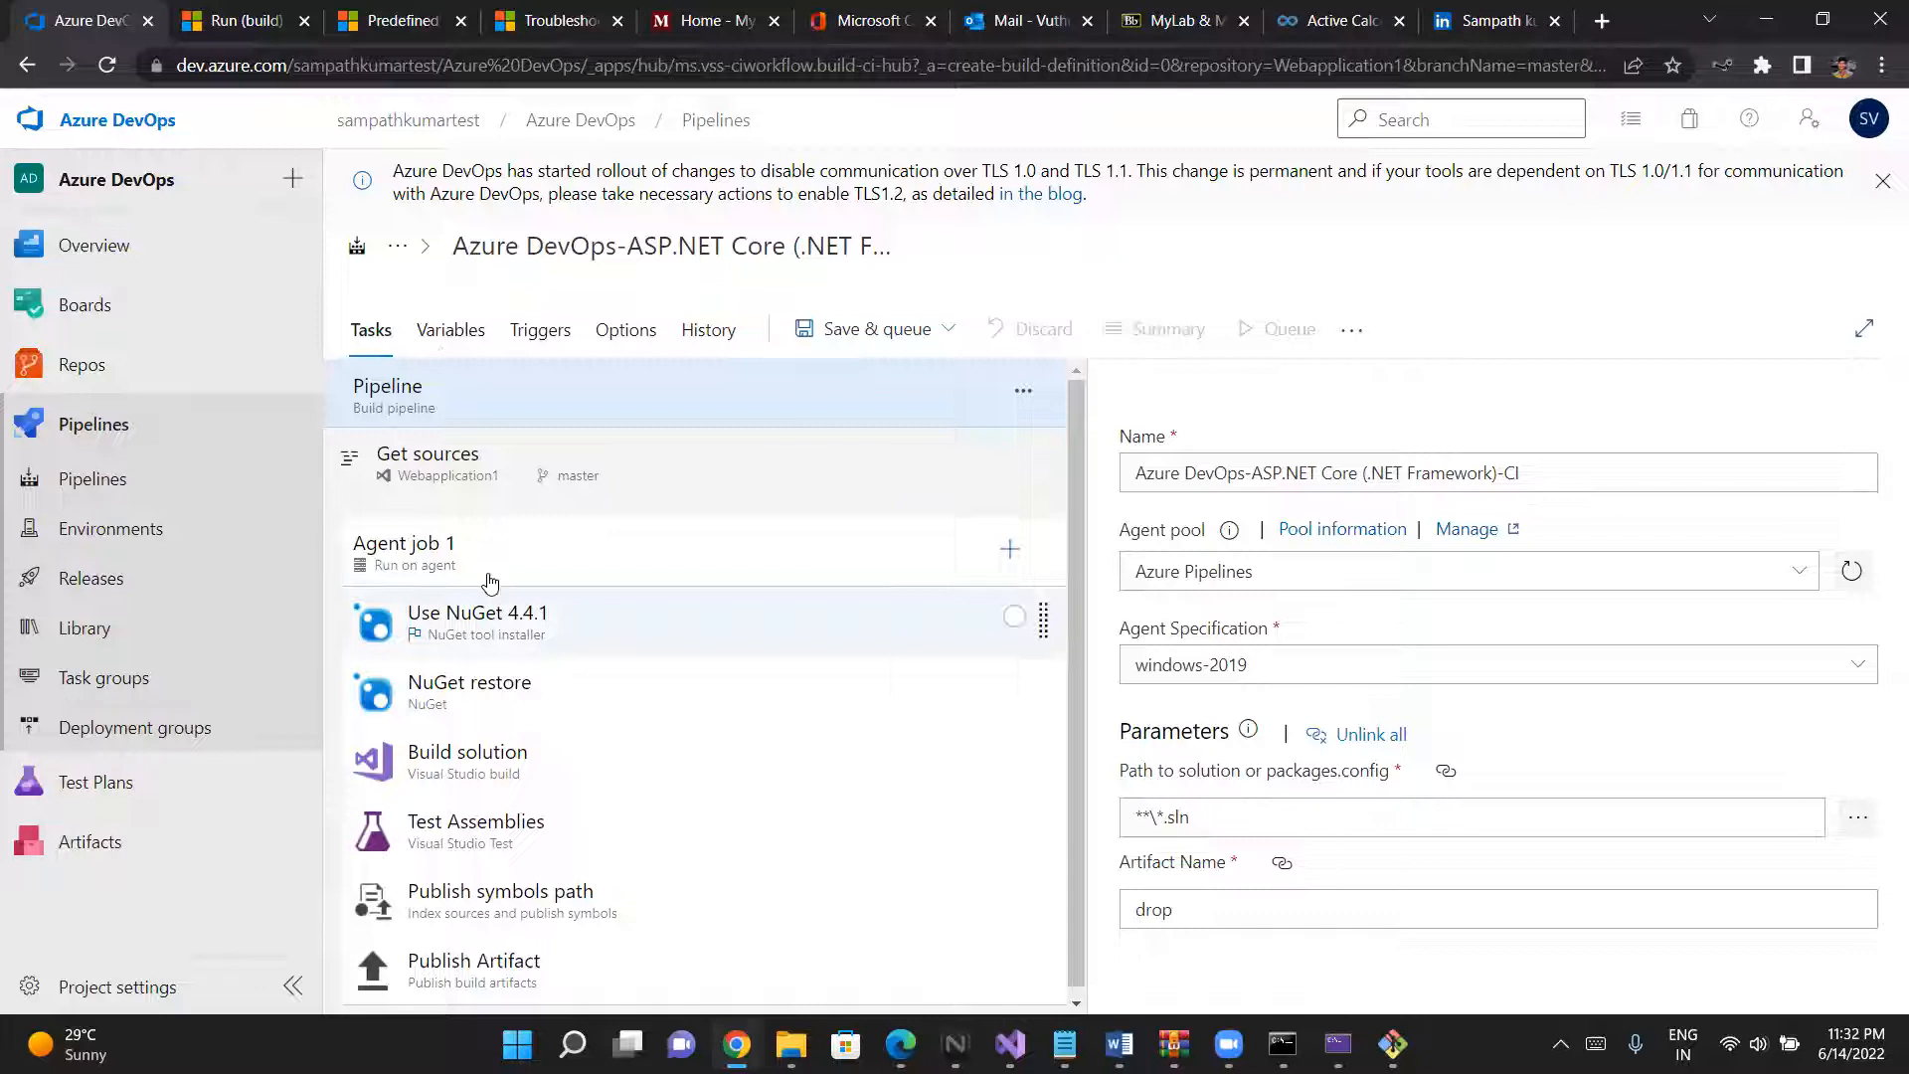
- Review the settings of the Use NuGet 4.4.1, NuGet restore and Build solution tasks in Agent job 1
{"action": "left_click", "coordinate": [580, 618]}
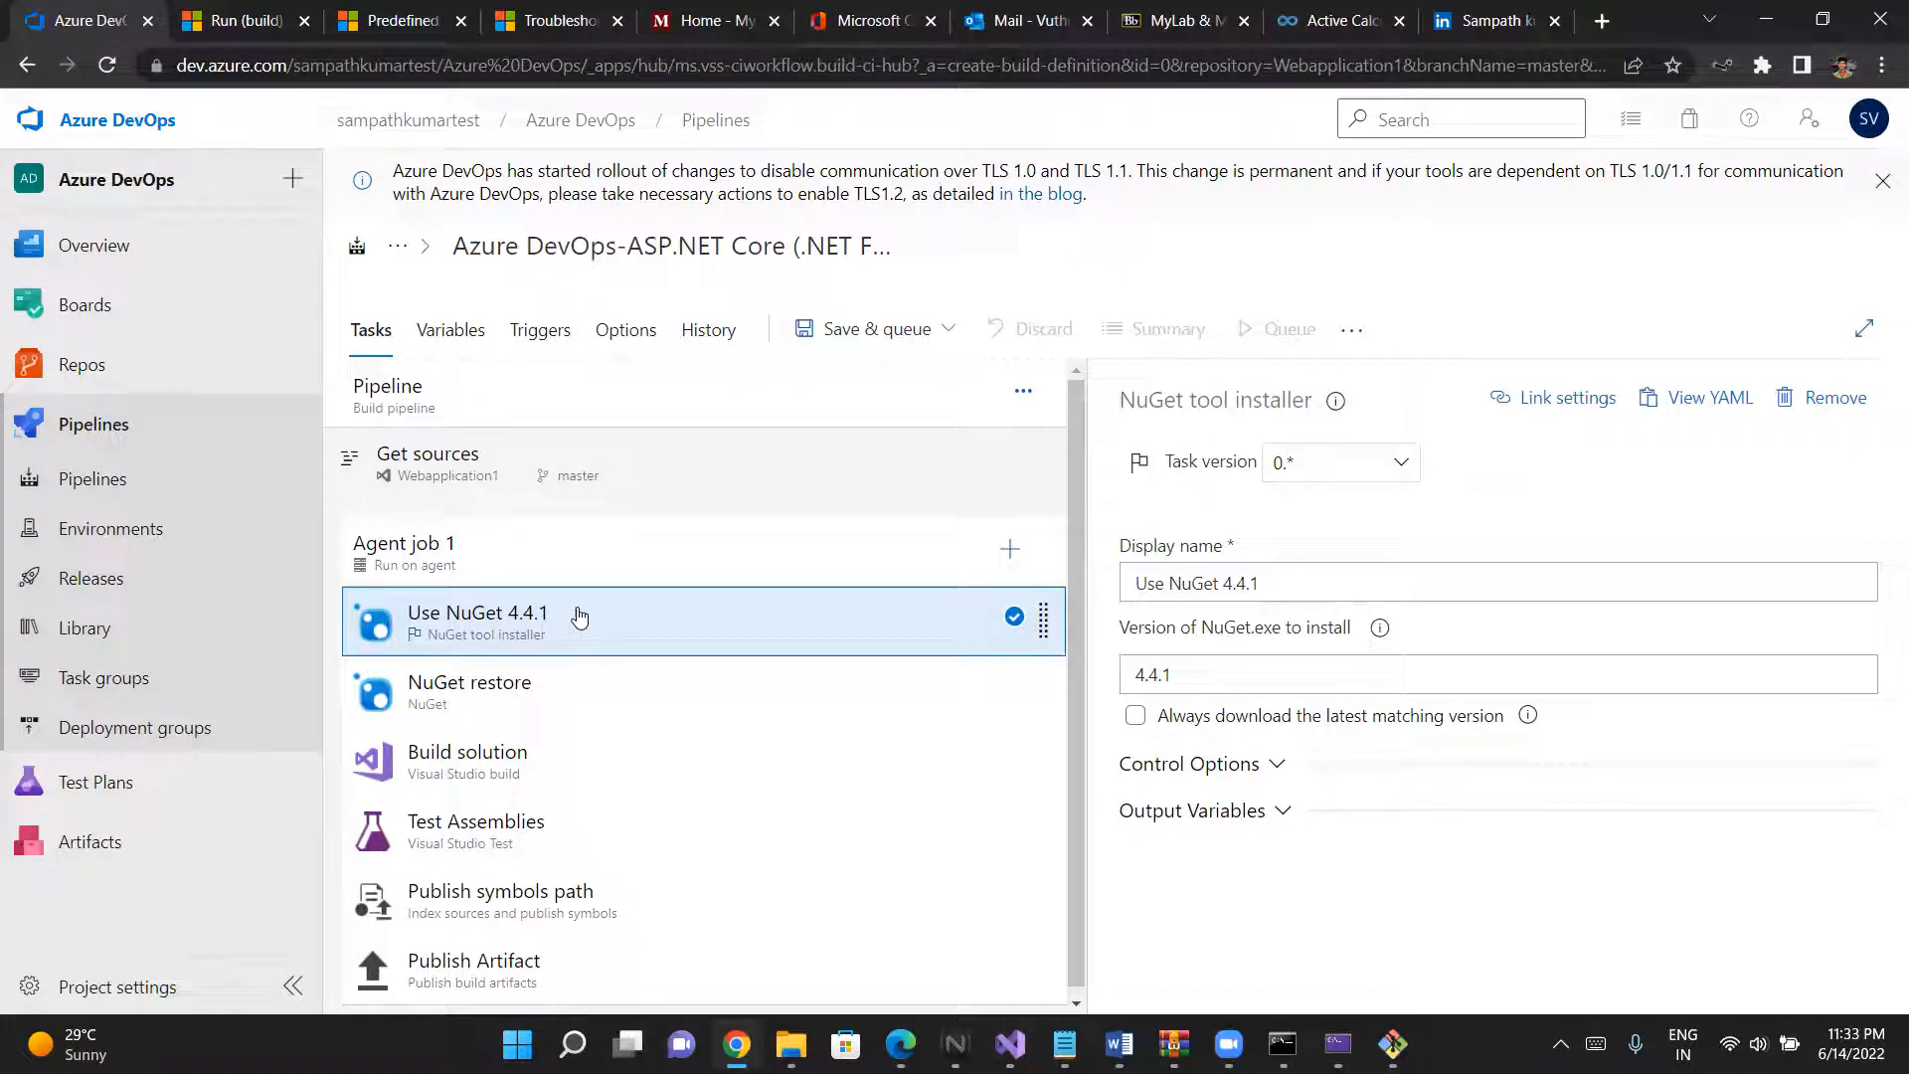
{"action": "left_click", "coordinate": [555, 686]}
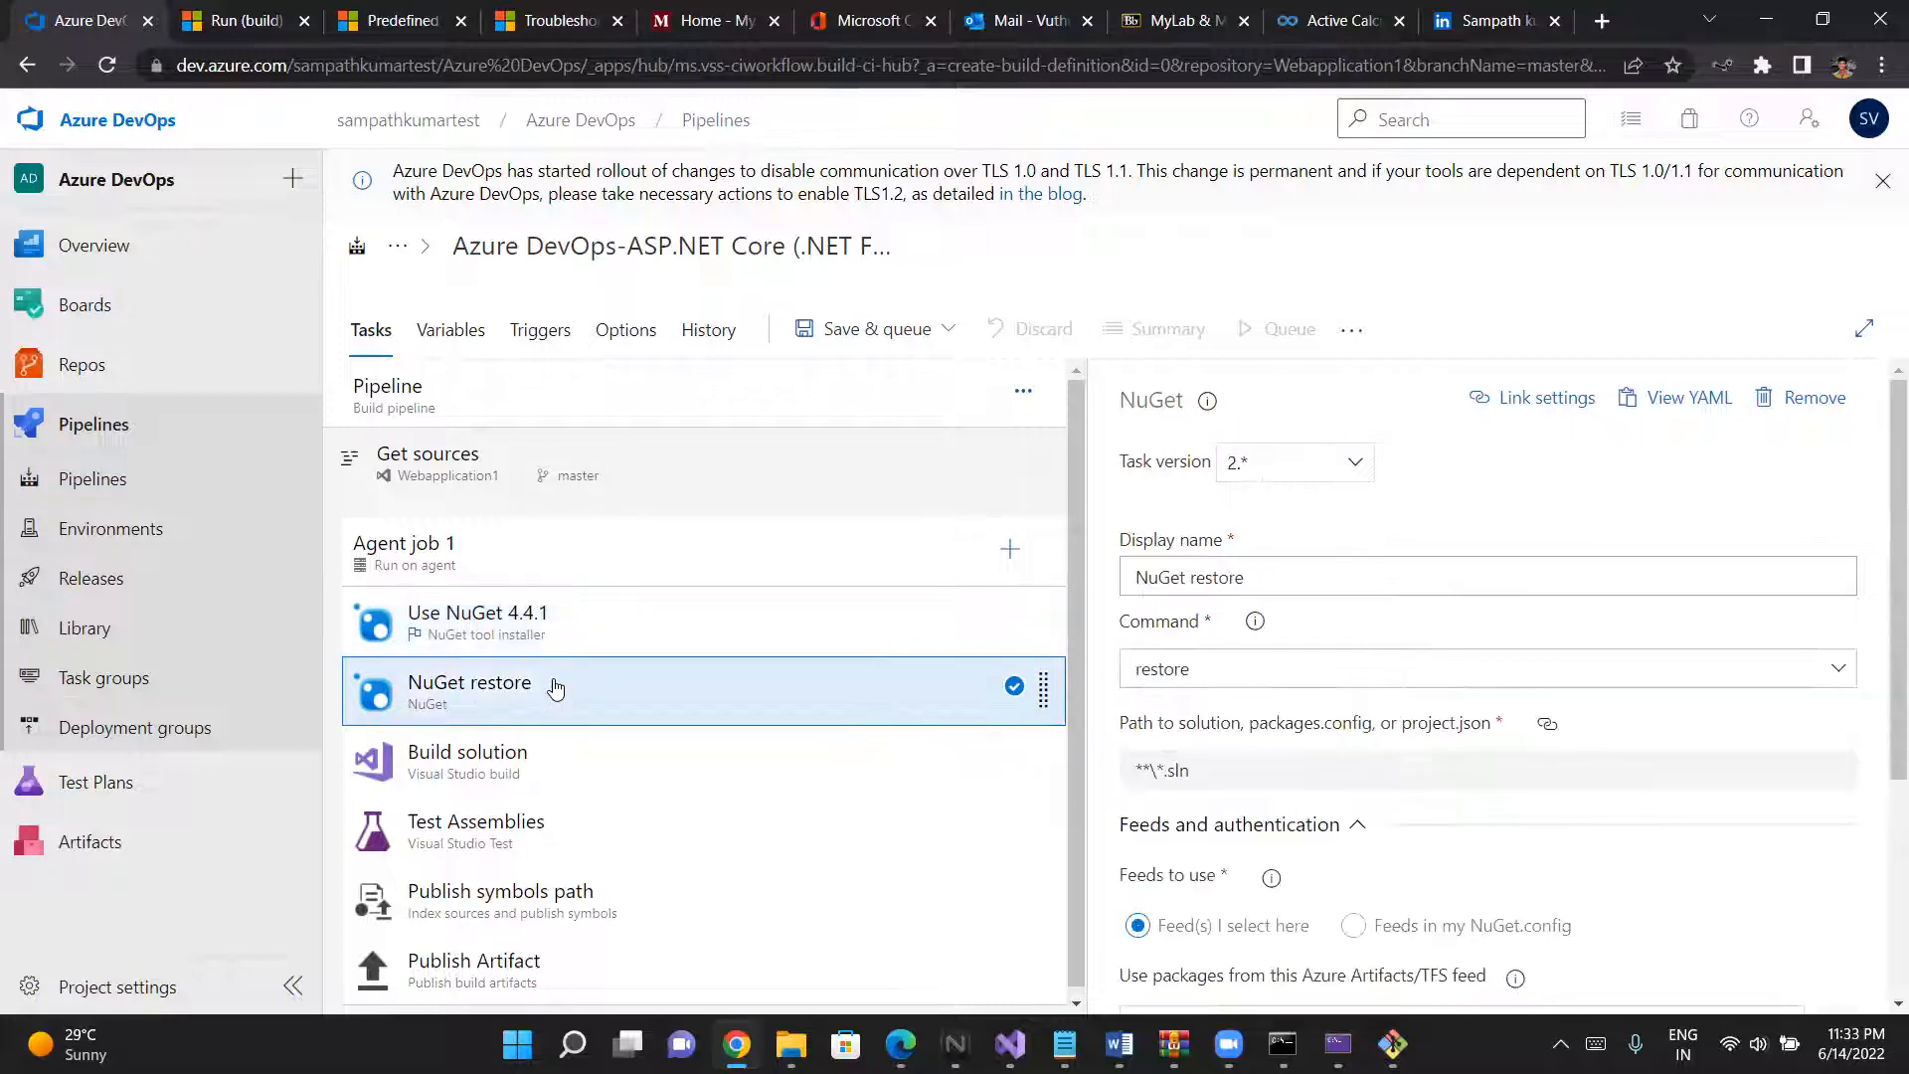
{"action": "scroll", "coordinate": [554, 686], "scroll_direction": "down", "scroll_amount": 1}
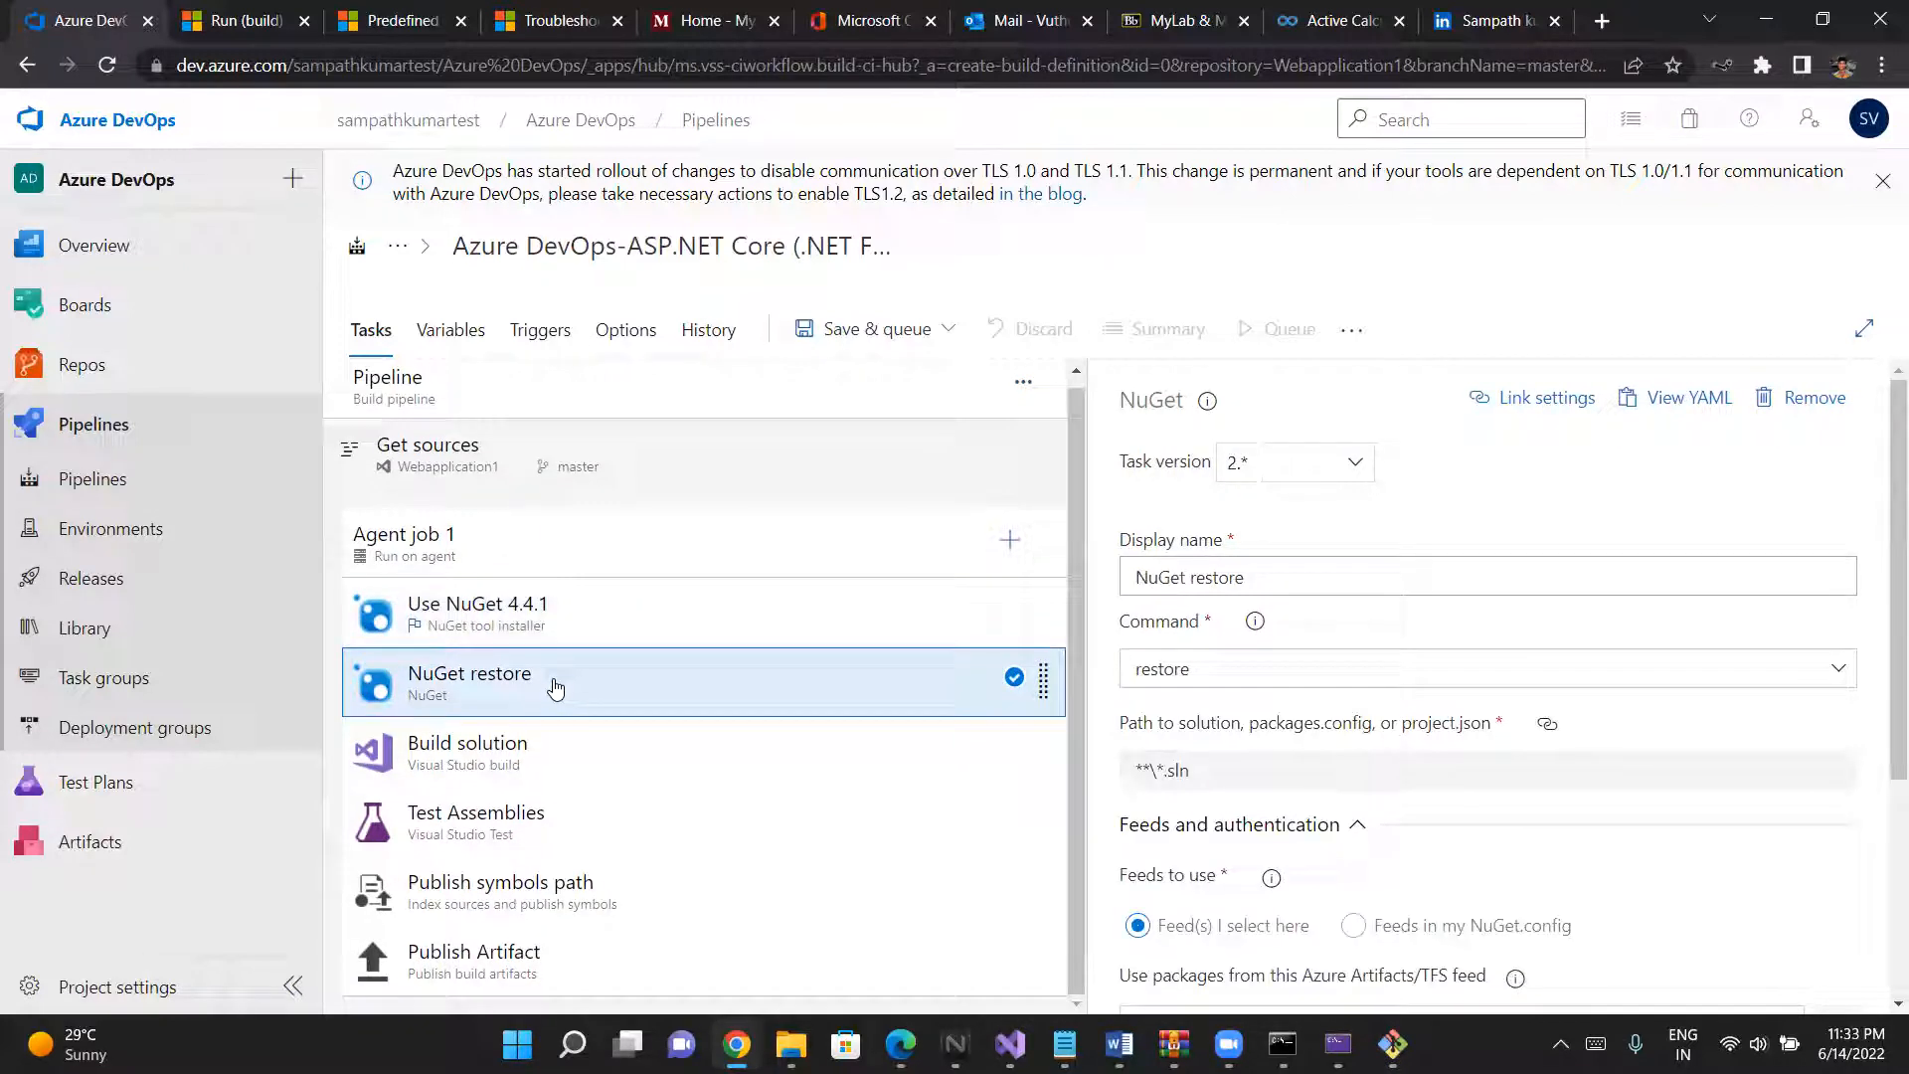
{"action": "left_click", "coordinate": [545, 778]}
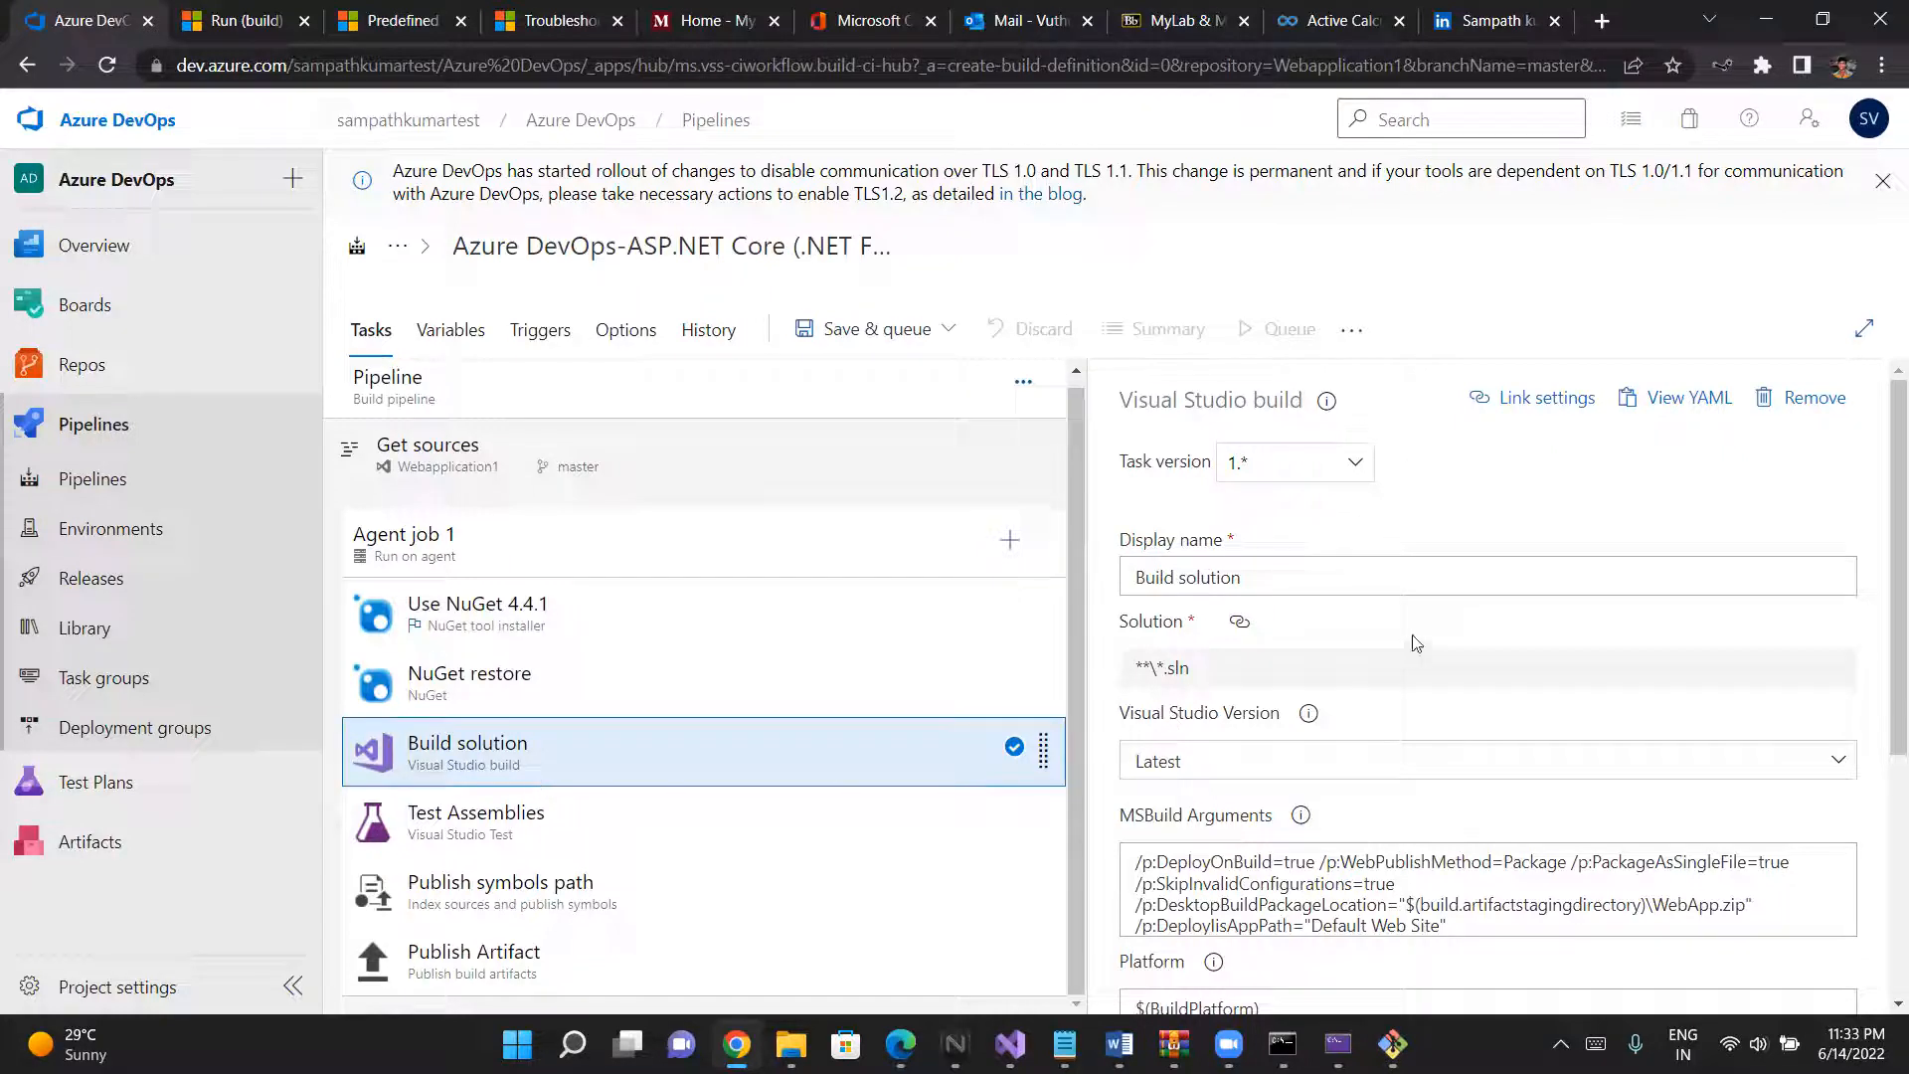
{"action": "scroll", "coordinate": [1416, 642], "scroll_direction": "down", "scroll_amount": 4}
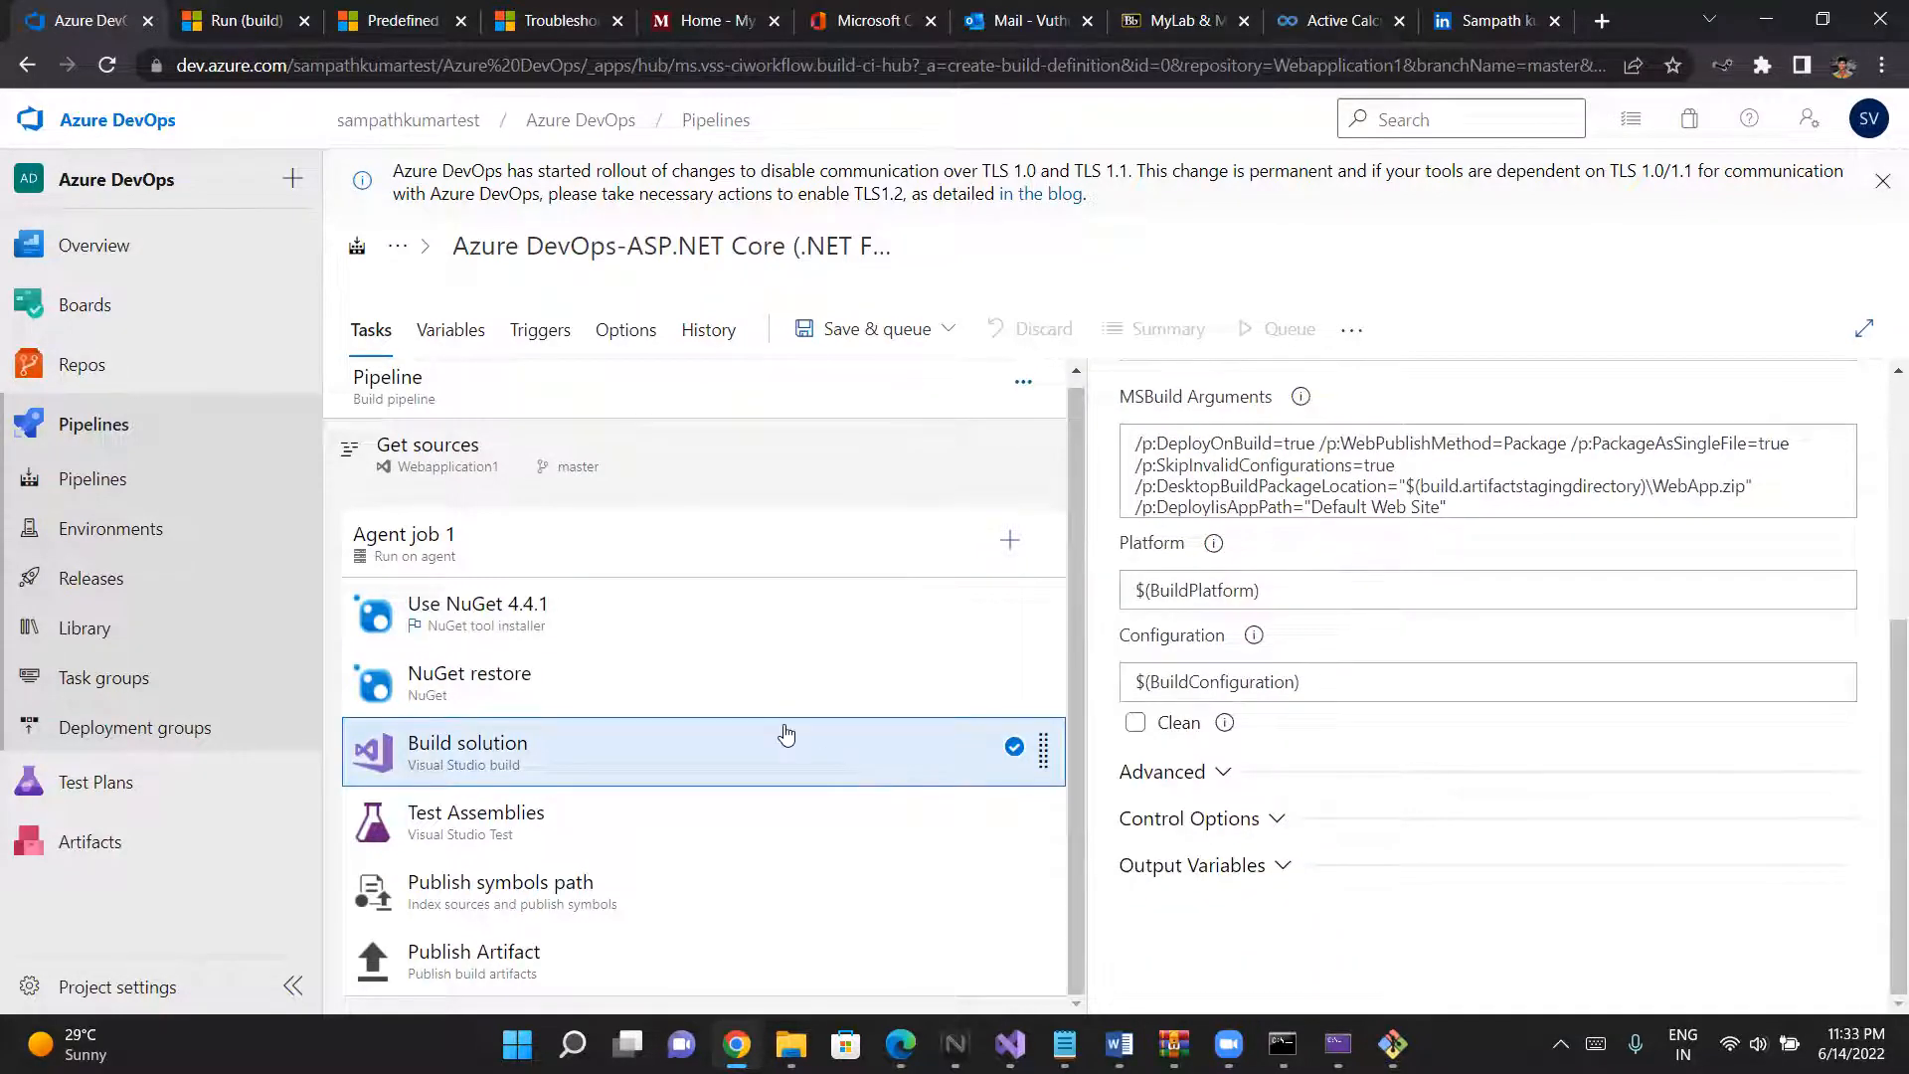
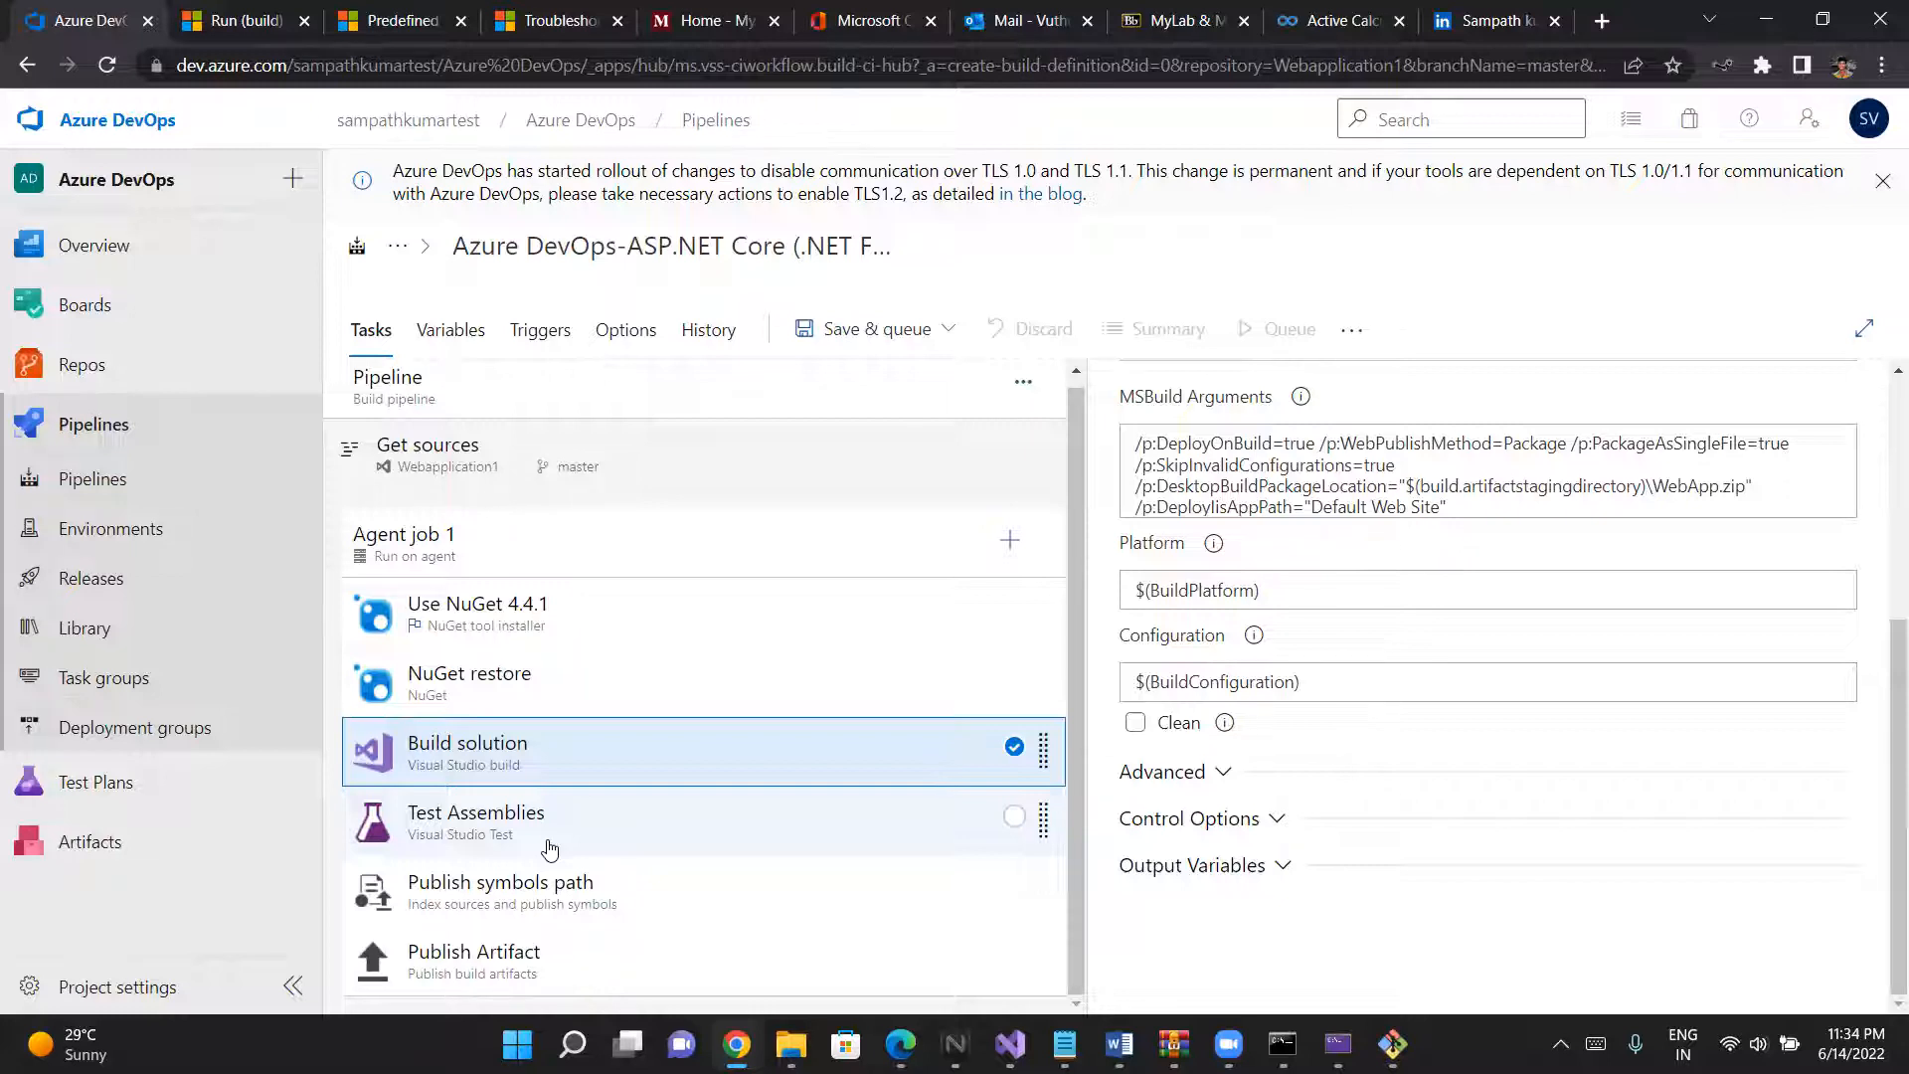
- Review the settings of the Test Assemblies, Publish symbols path and Publish Artifact tasks in Agent job 1
{"action": "left_click", "coordinate": [549, 848]}
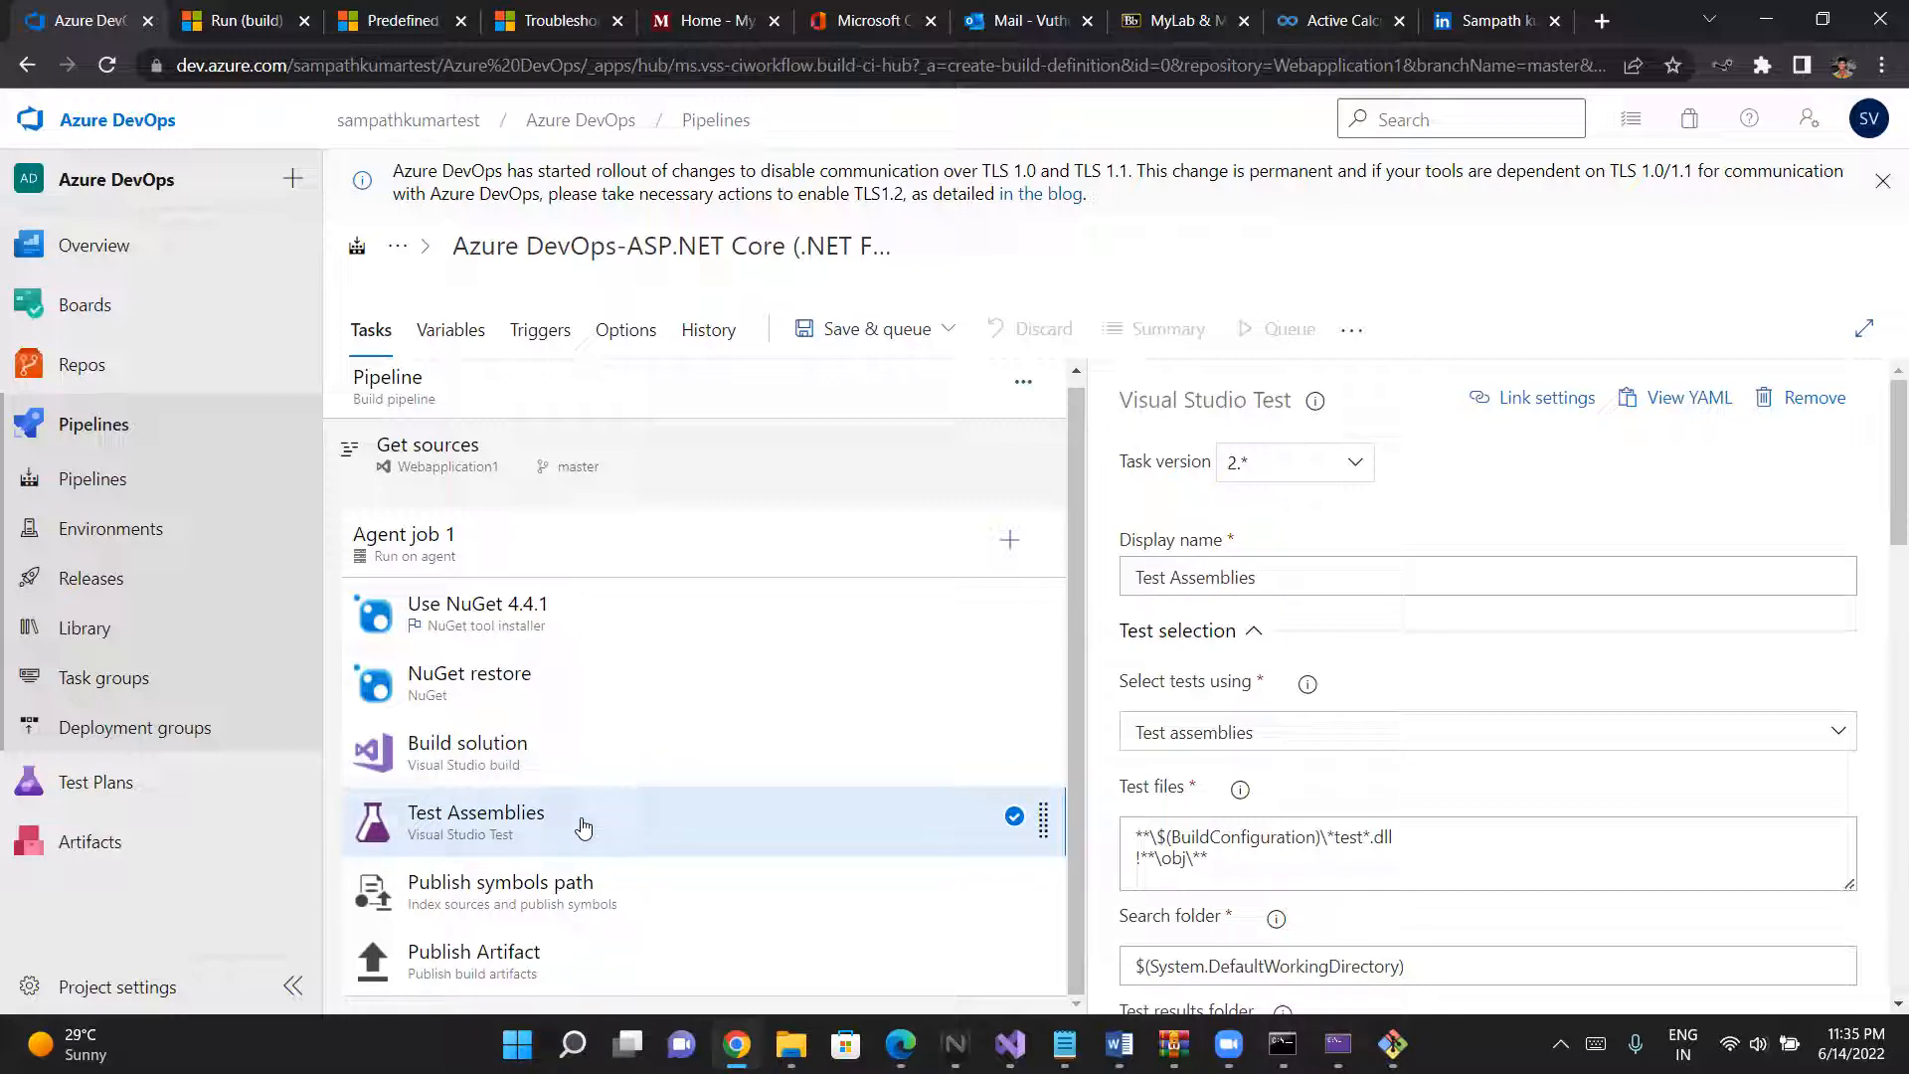
{"action": "left_click", "coordinate": [582, 887]}
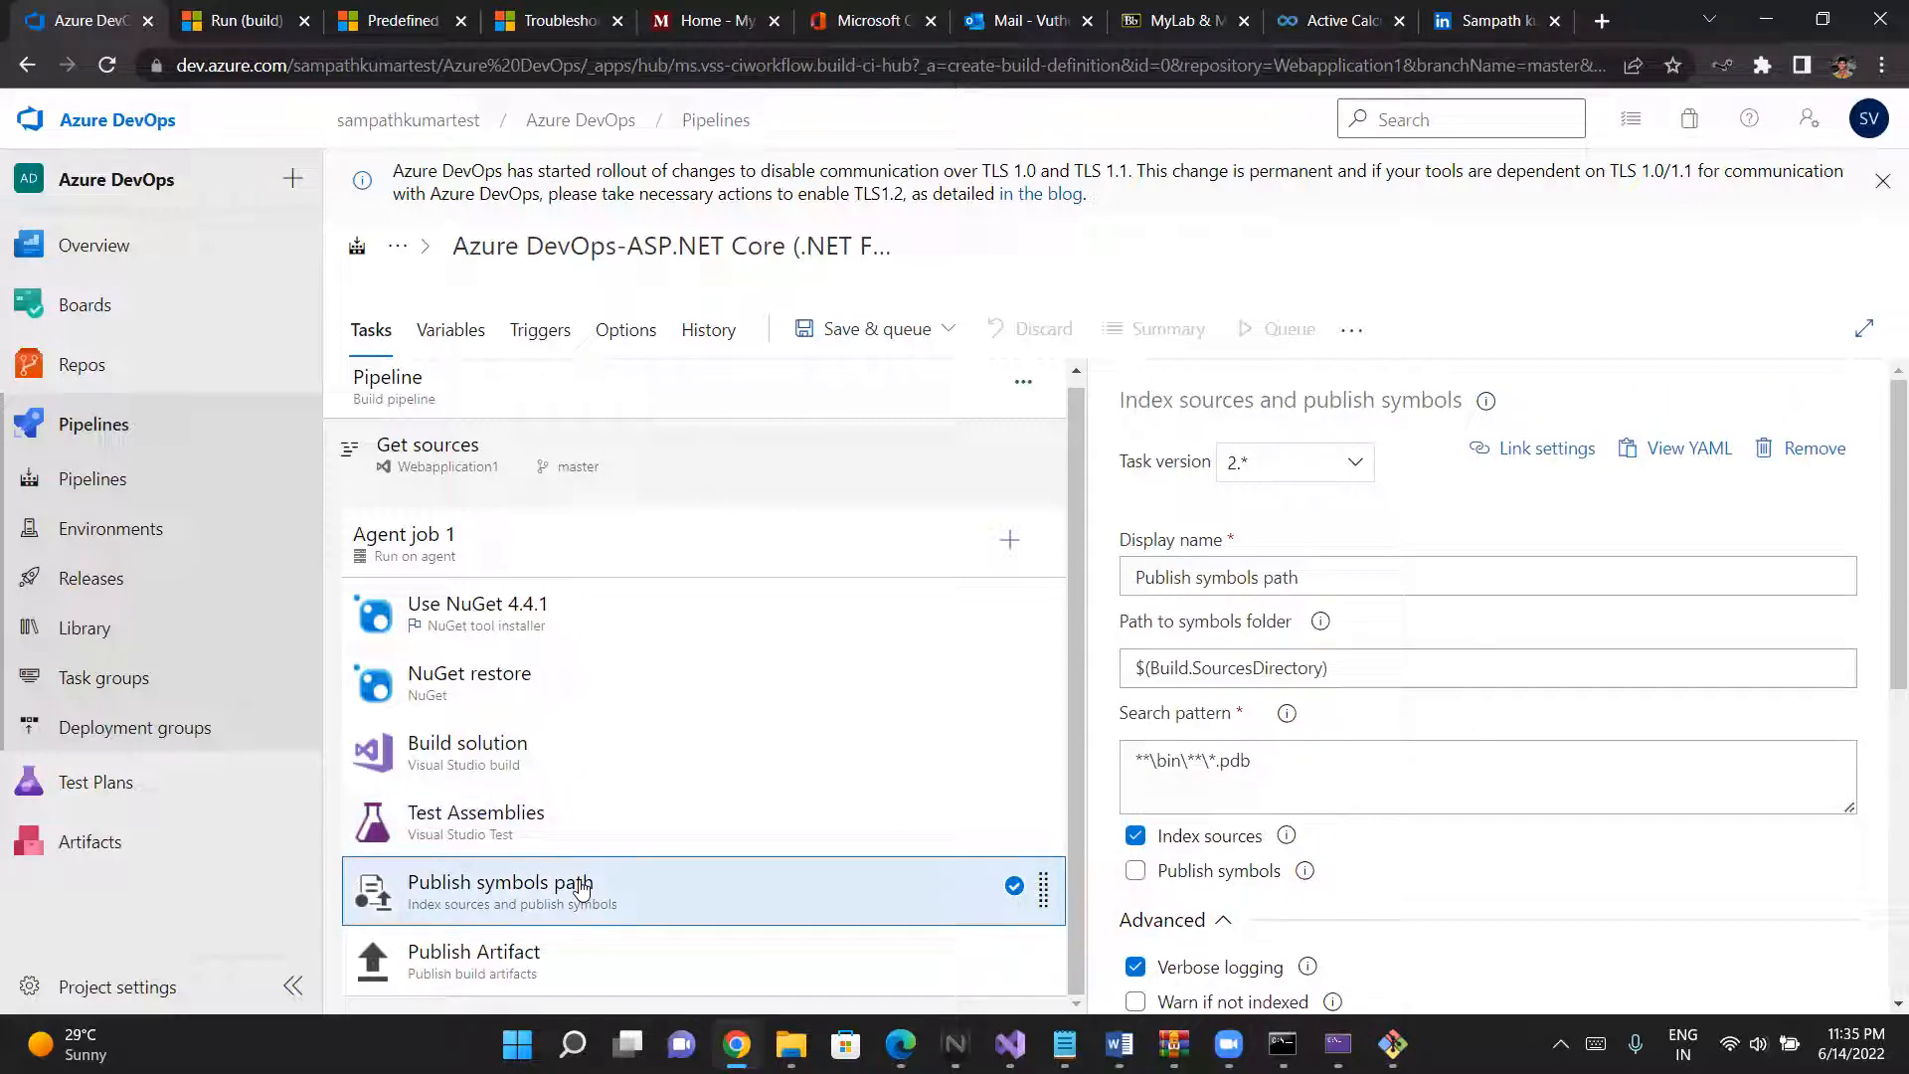
{"action": "left_click", "coordinate": [577, 950]}
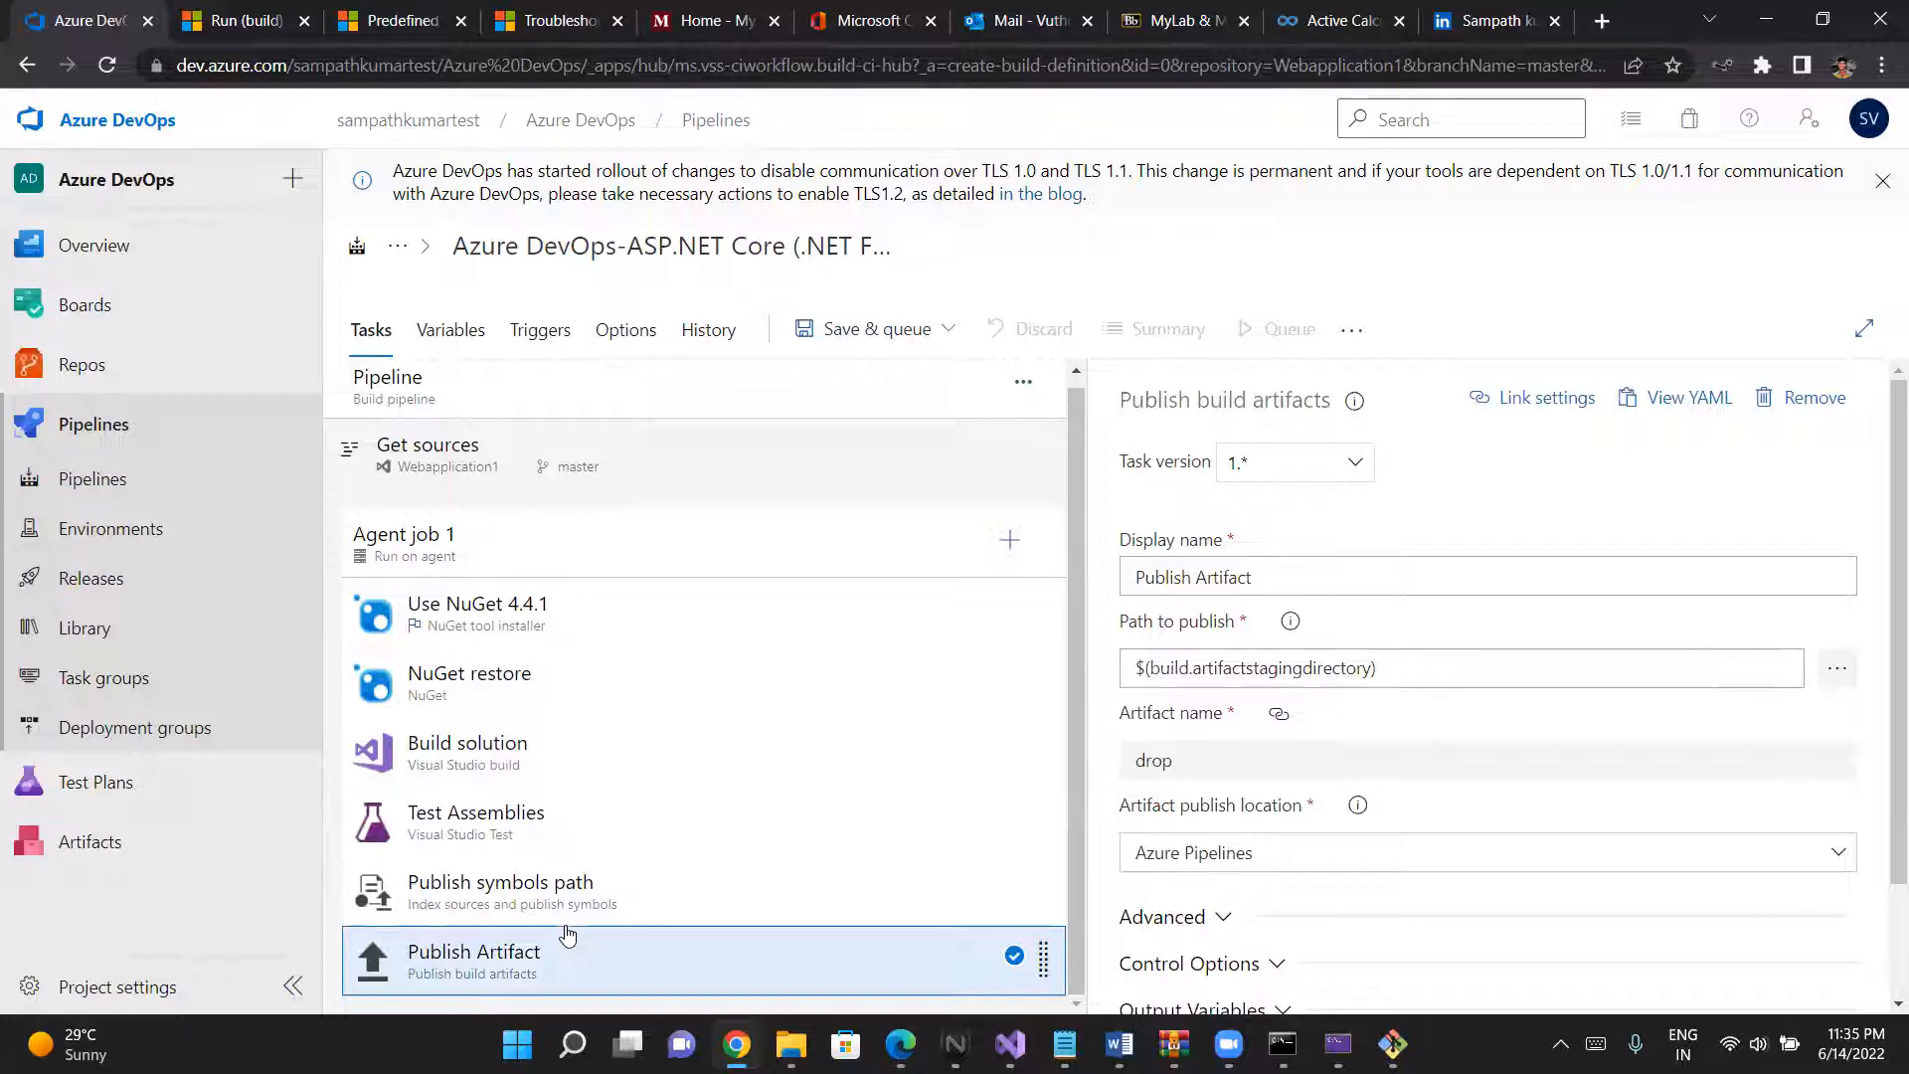
{"action": "left_click", "coordinate": [547, 903]}
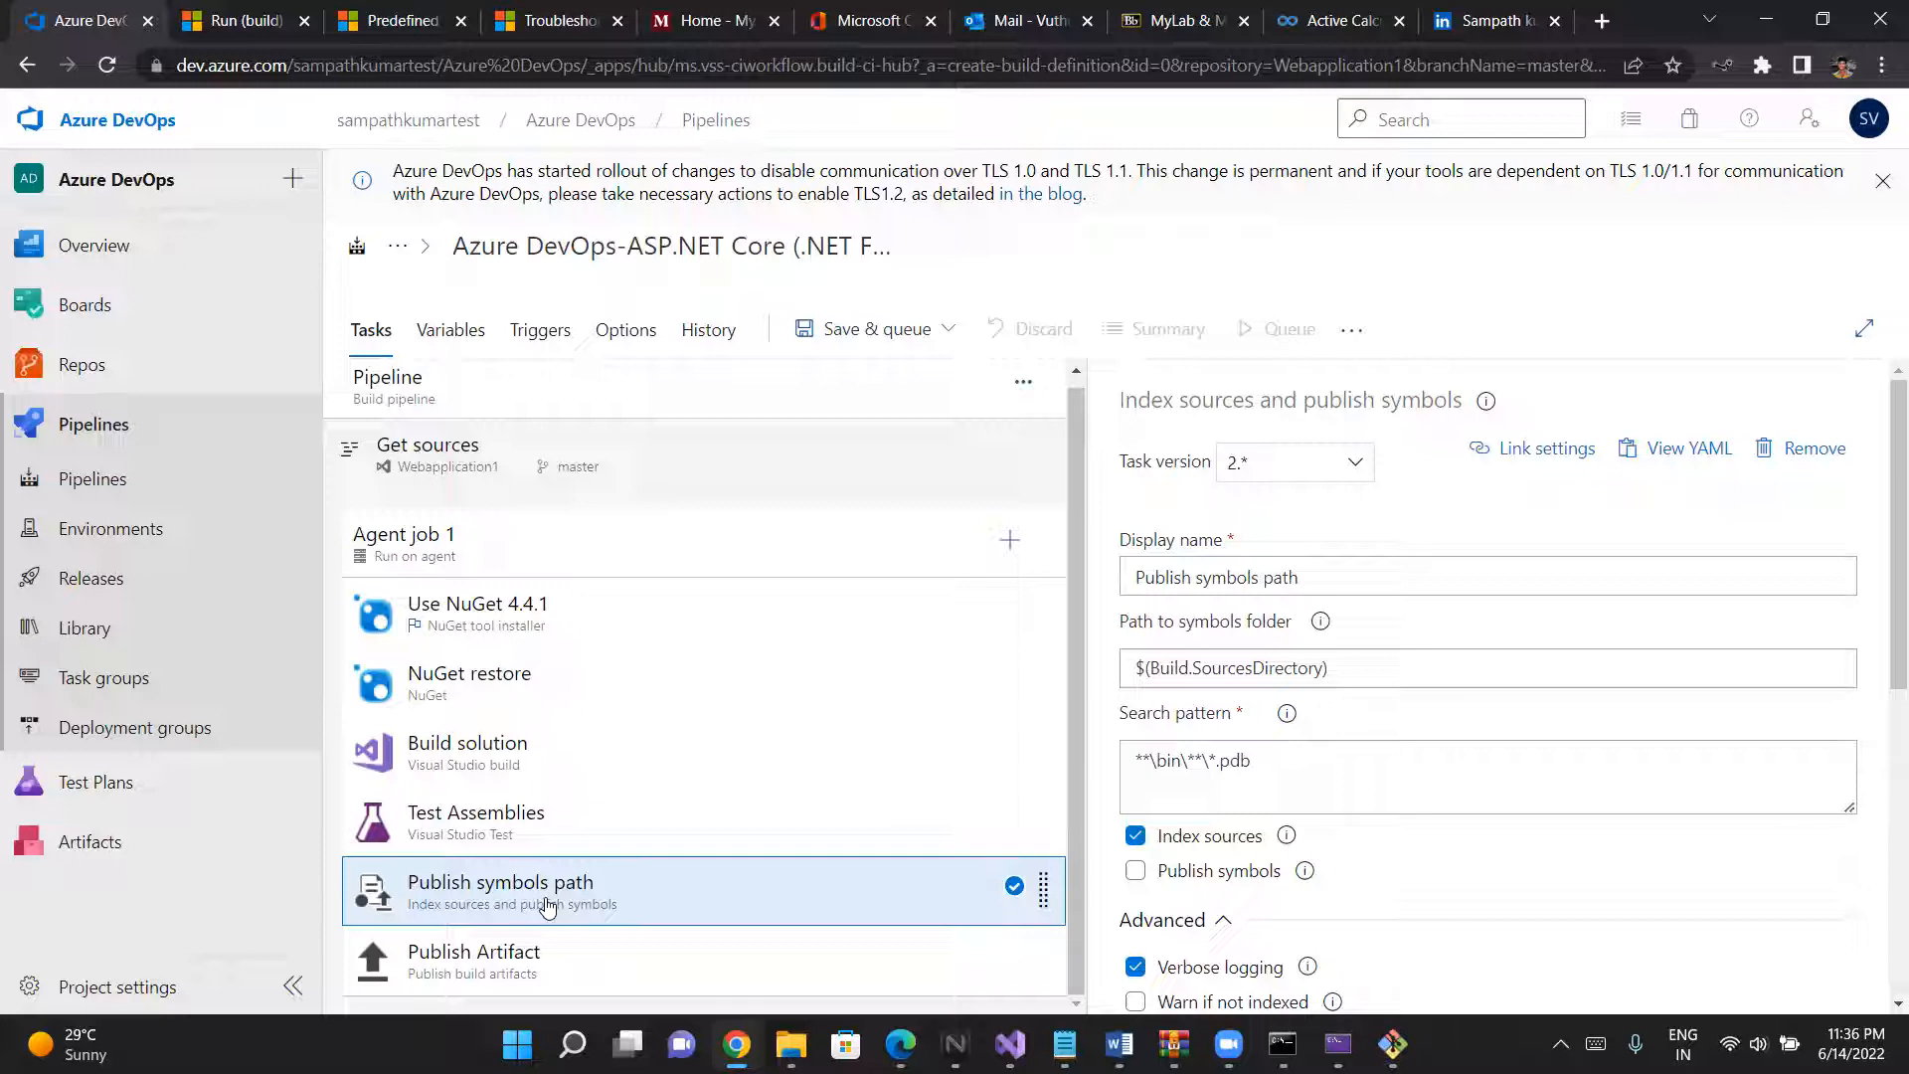
- Save and run the pipeline on the master branch with the Azure Pipelines agent pool and the windows-2019 agent specification
{"action": "left_click", "coordinate": [854, 330]}
{"action": "left_click", "coordinate": [853, 376]}
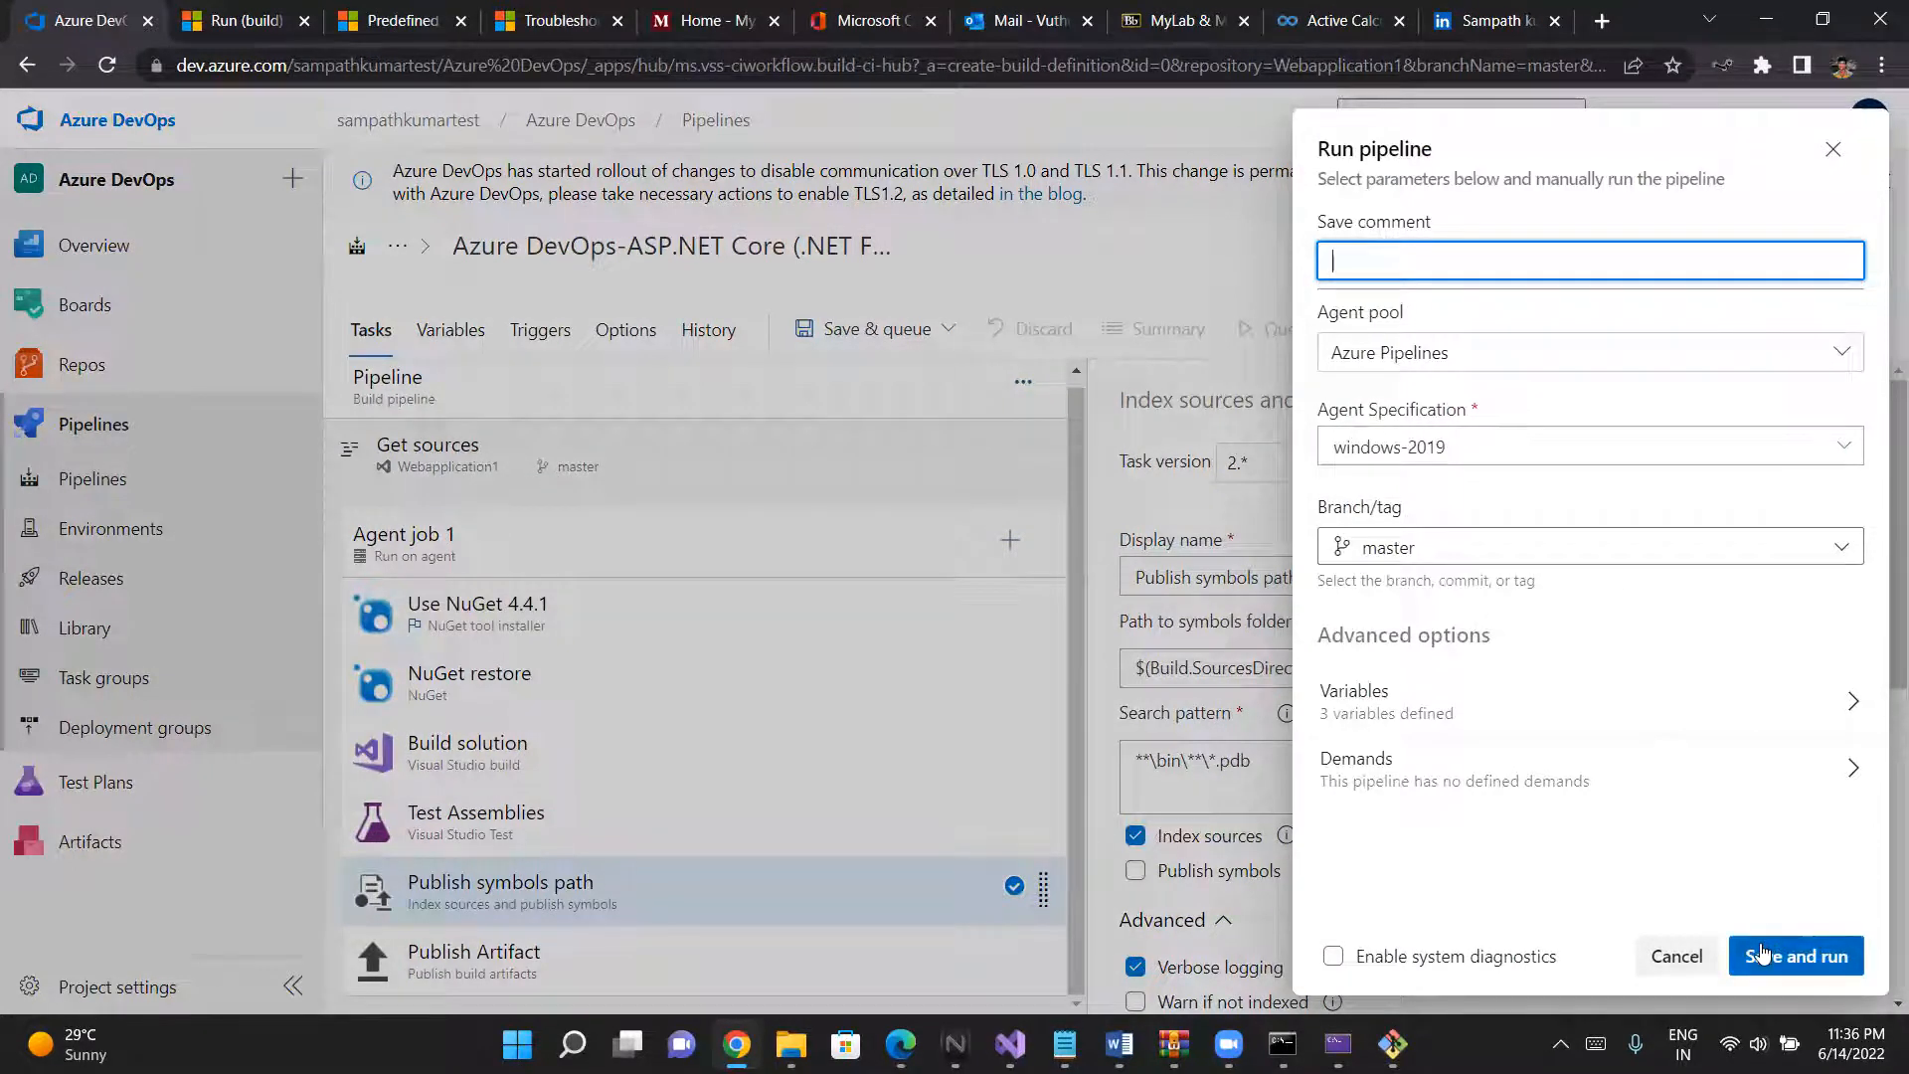
{"action": "left_click", "coordinate": [1587, 547]}
{"action": "left_click", "coordinate": [1587, 547]}
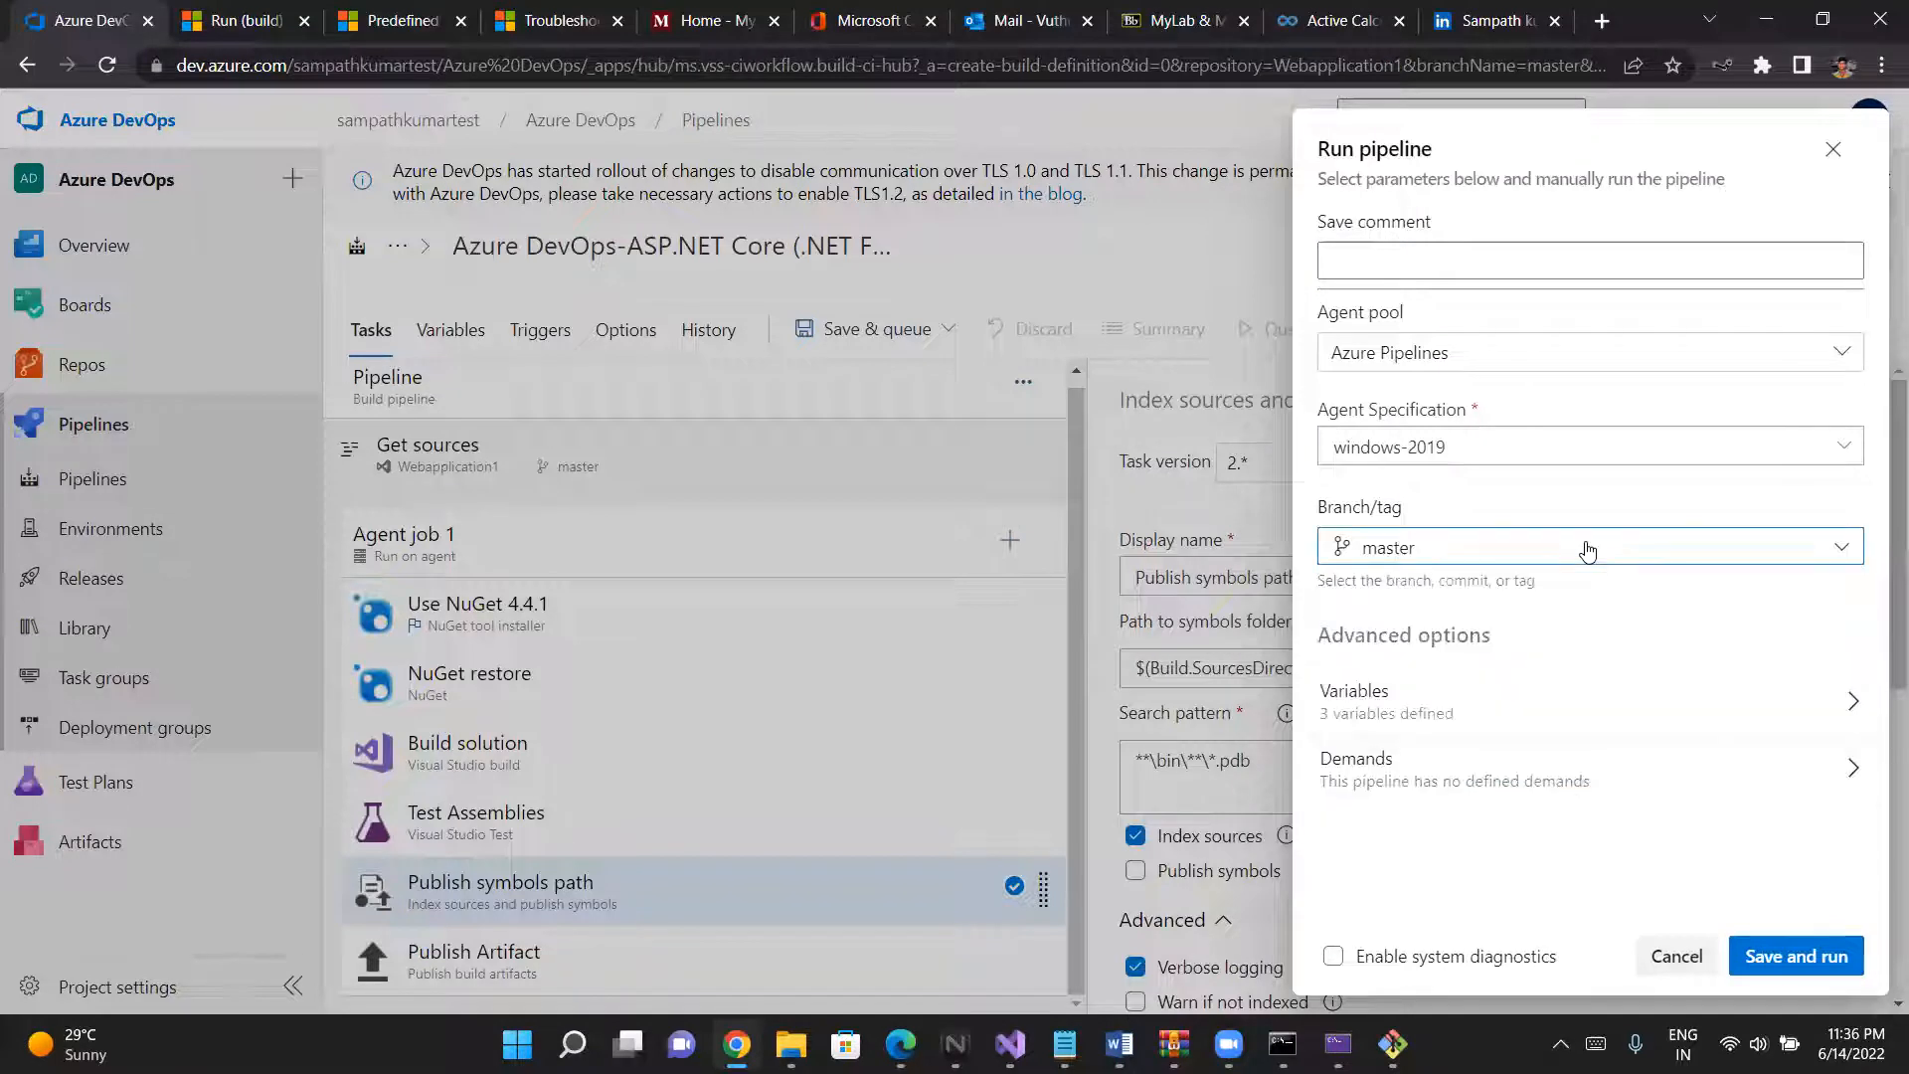
{"action": "left_click", "coordinate": [1587, 547]}
{"action": "left_click", "coordinate": [1587, 547]}
{"action": "left_click", "coordinate": [1797, 965]}
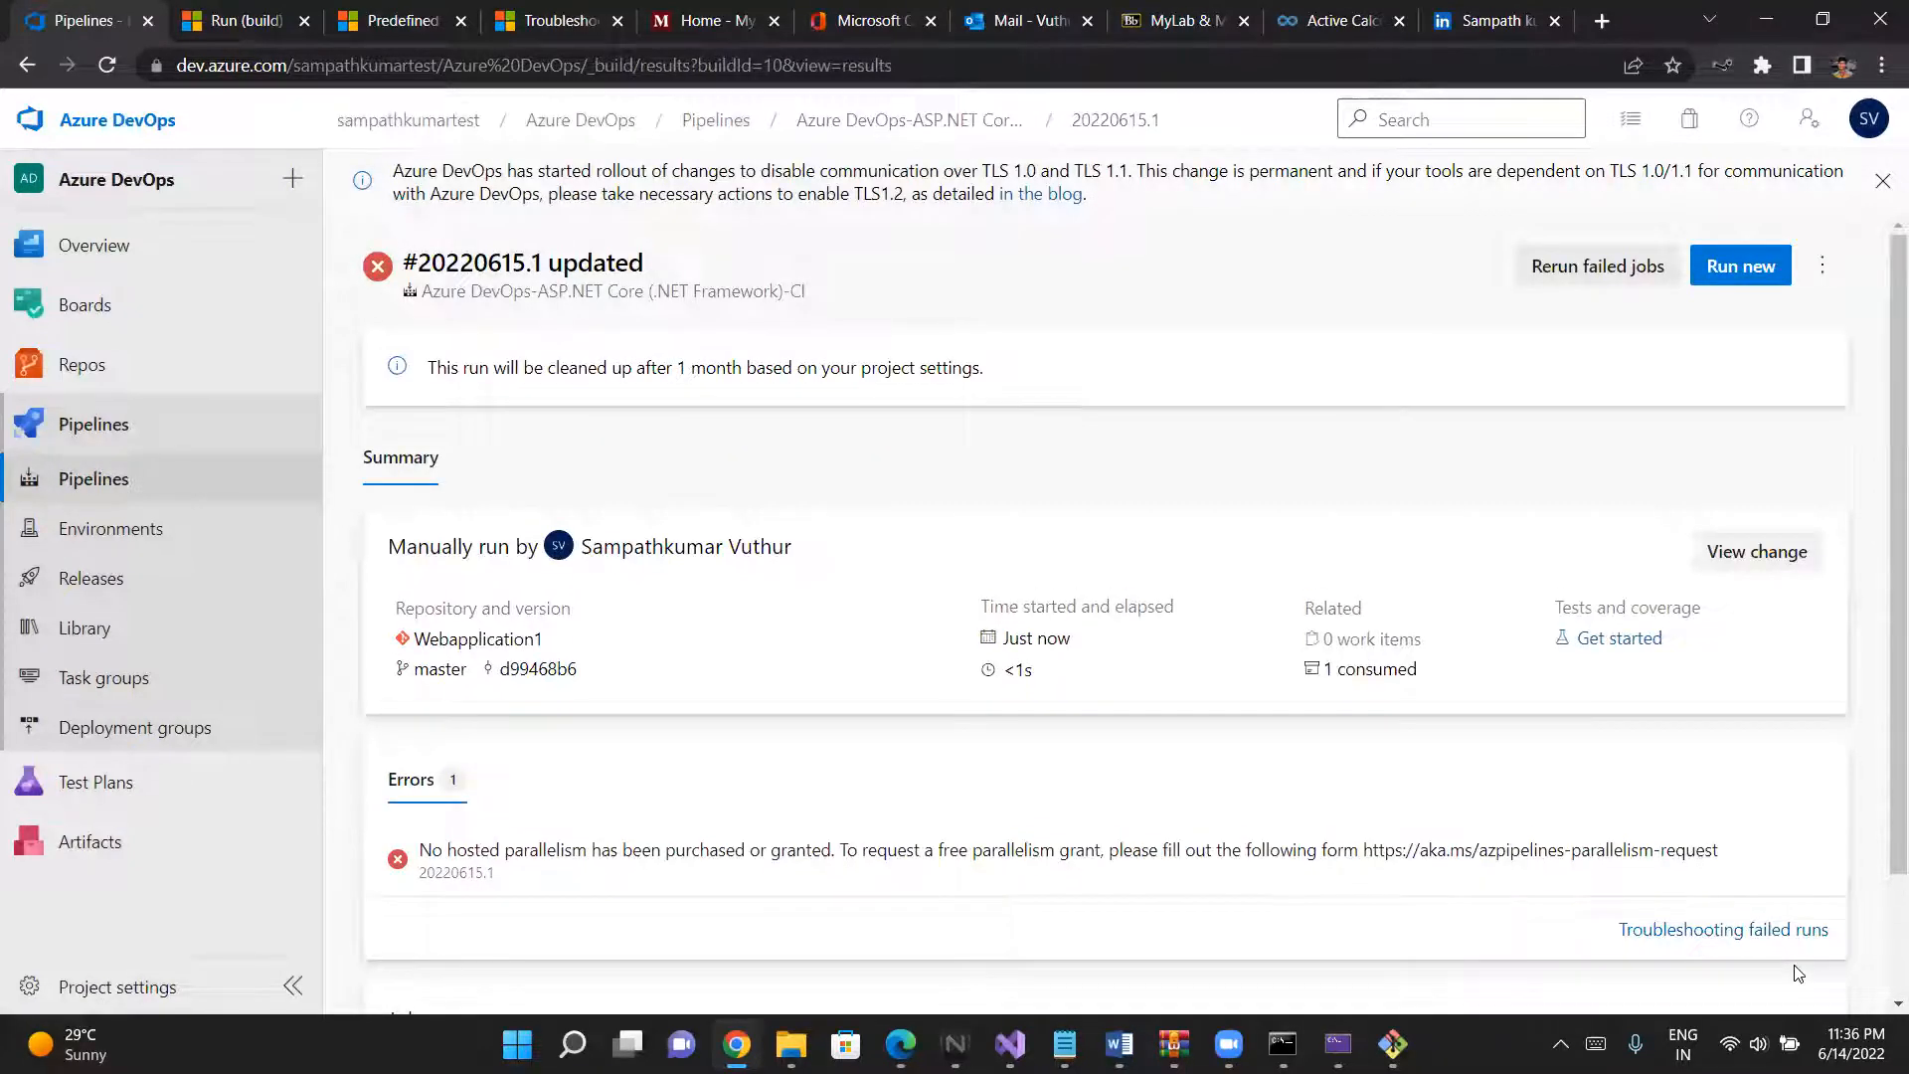
- Check the run's summary, errors and jobs, and open its pipeline for editing
{"action": "scroll", "coordinate": [661, 884], "scroll_direction": "down", "scroll_amount": 1}
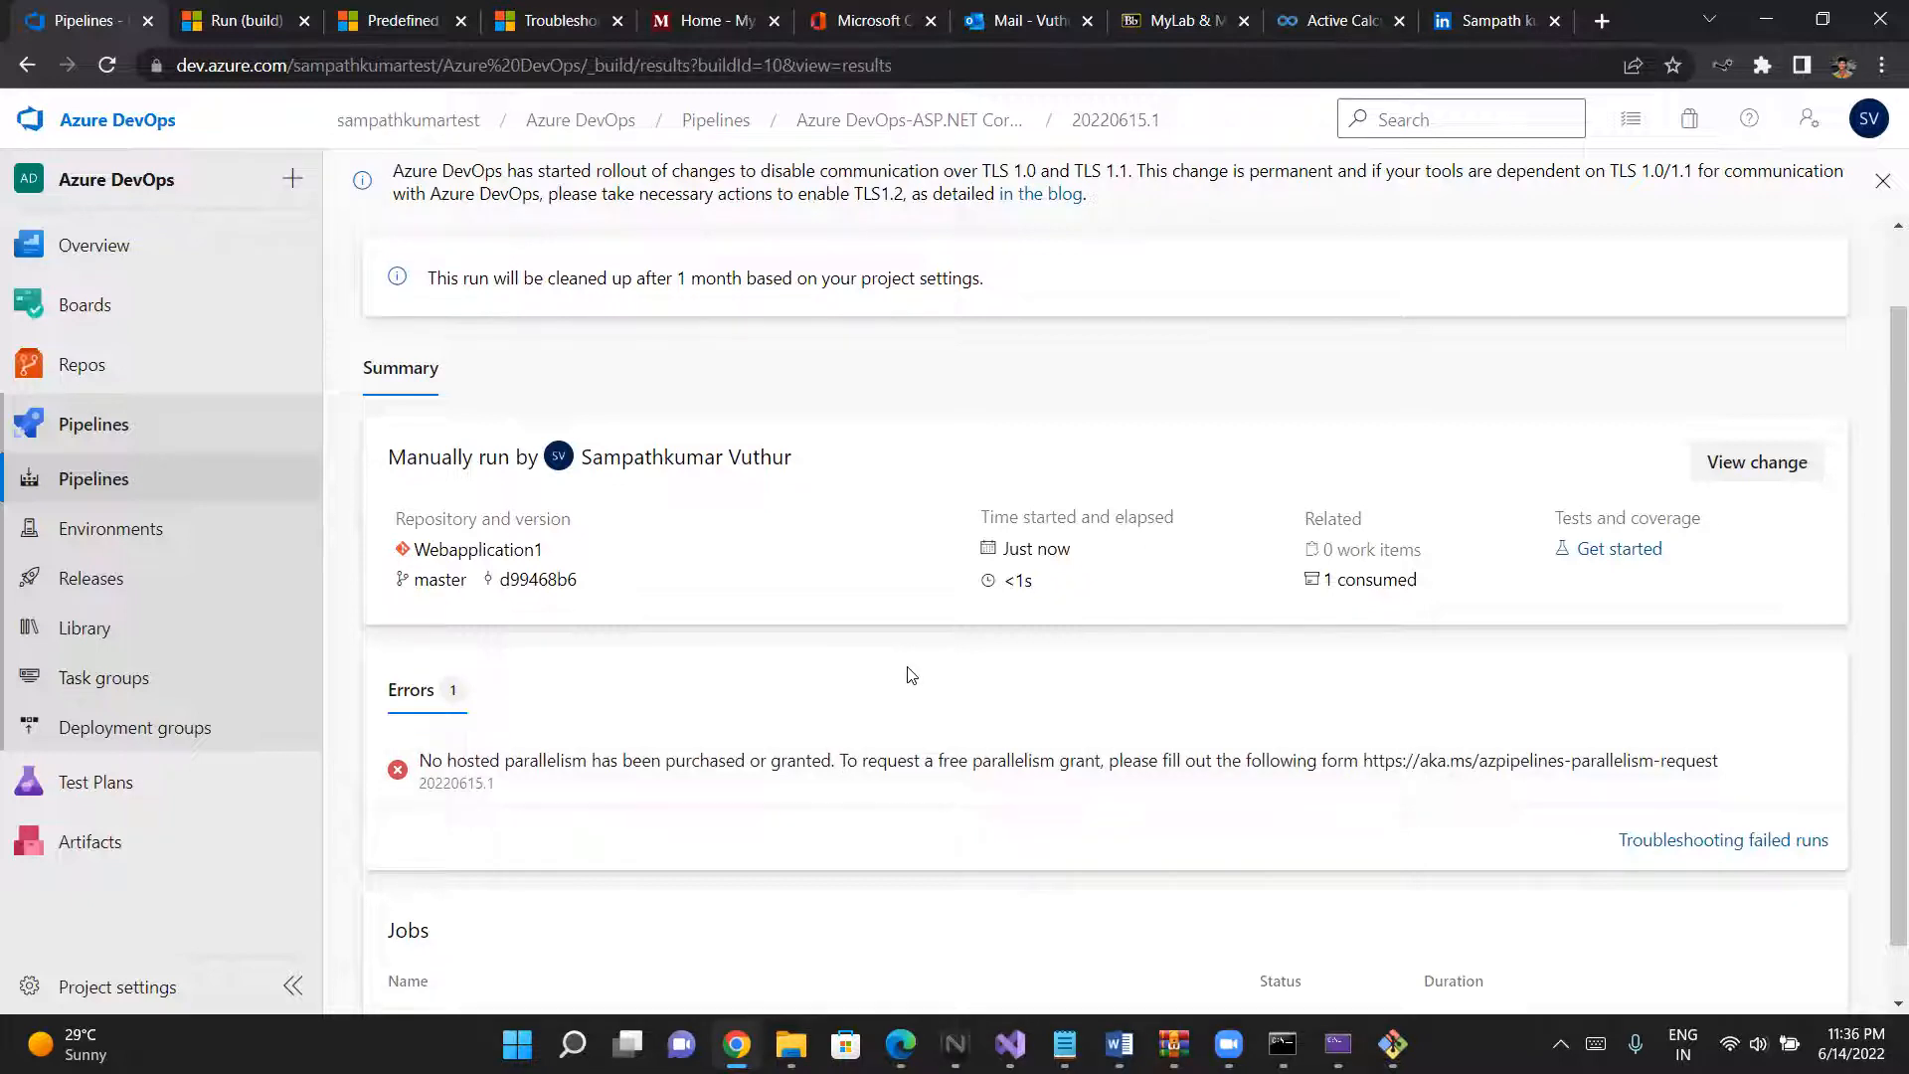
{"action": "scroll", "coordinate": [912, 676], "scroll_direction": "up", "scroll_amount": 1}
{"action": "scroll", "coordinate": [912, 677], "scroll_direction": "down", "scroll_amount": 1}
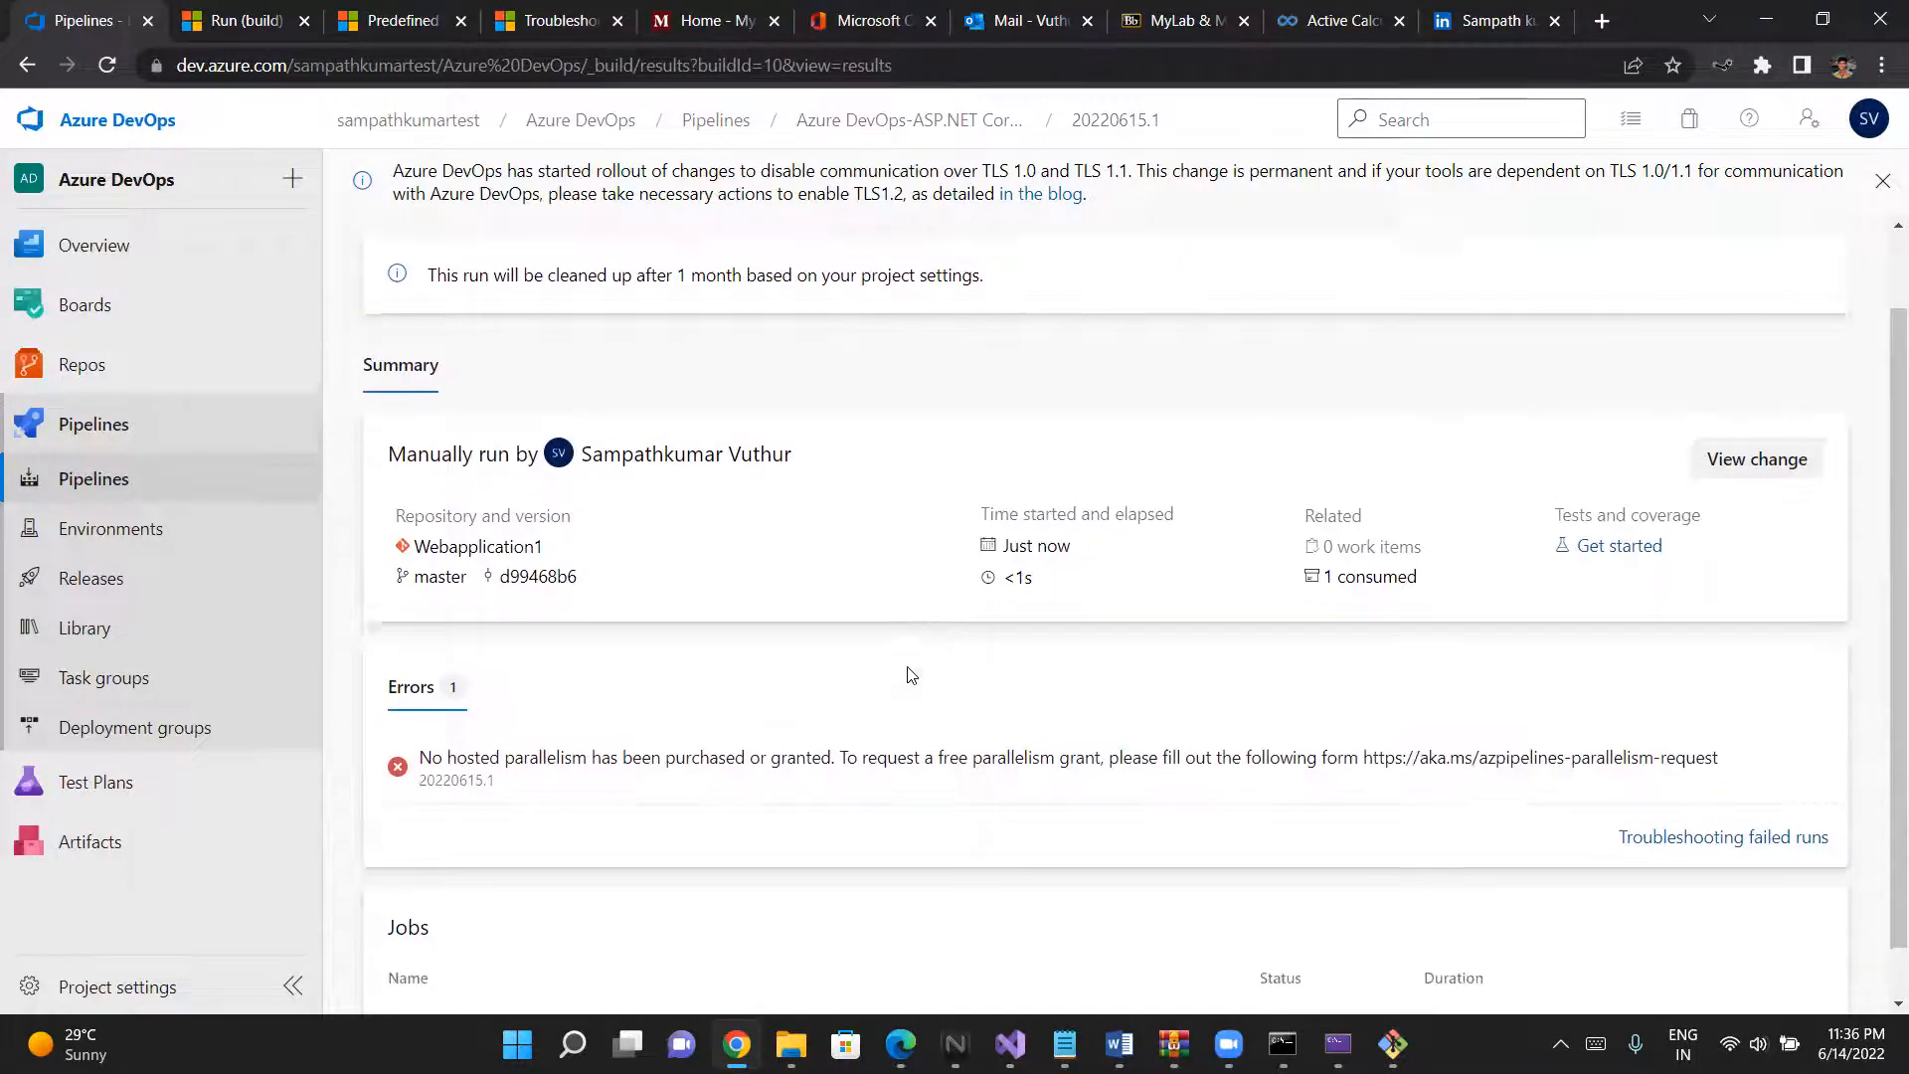
{"action": "scroll", "coordinate": [912, 676], "scroll_direction": "down", "scroll_amount": 1}
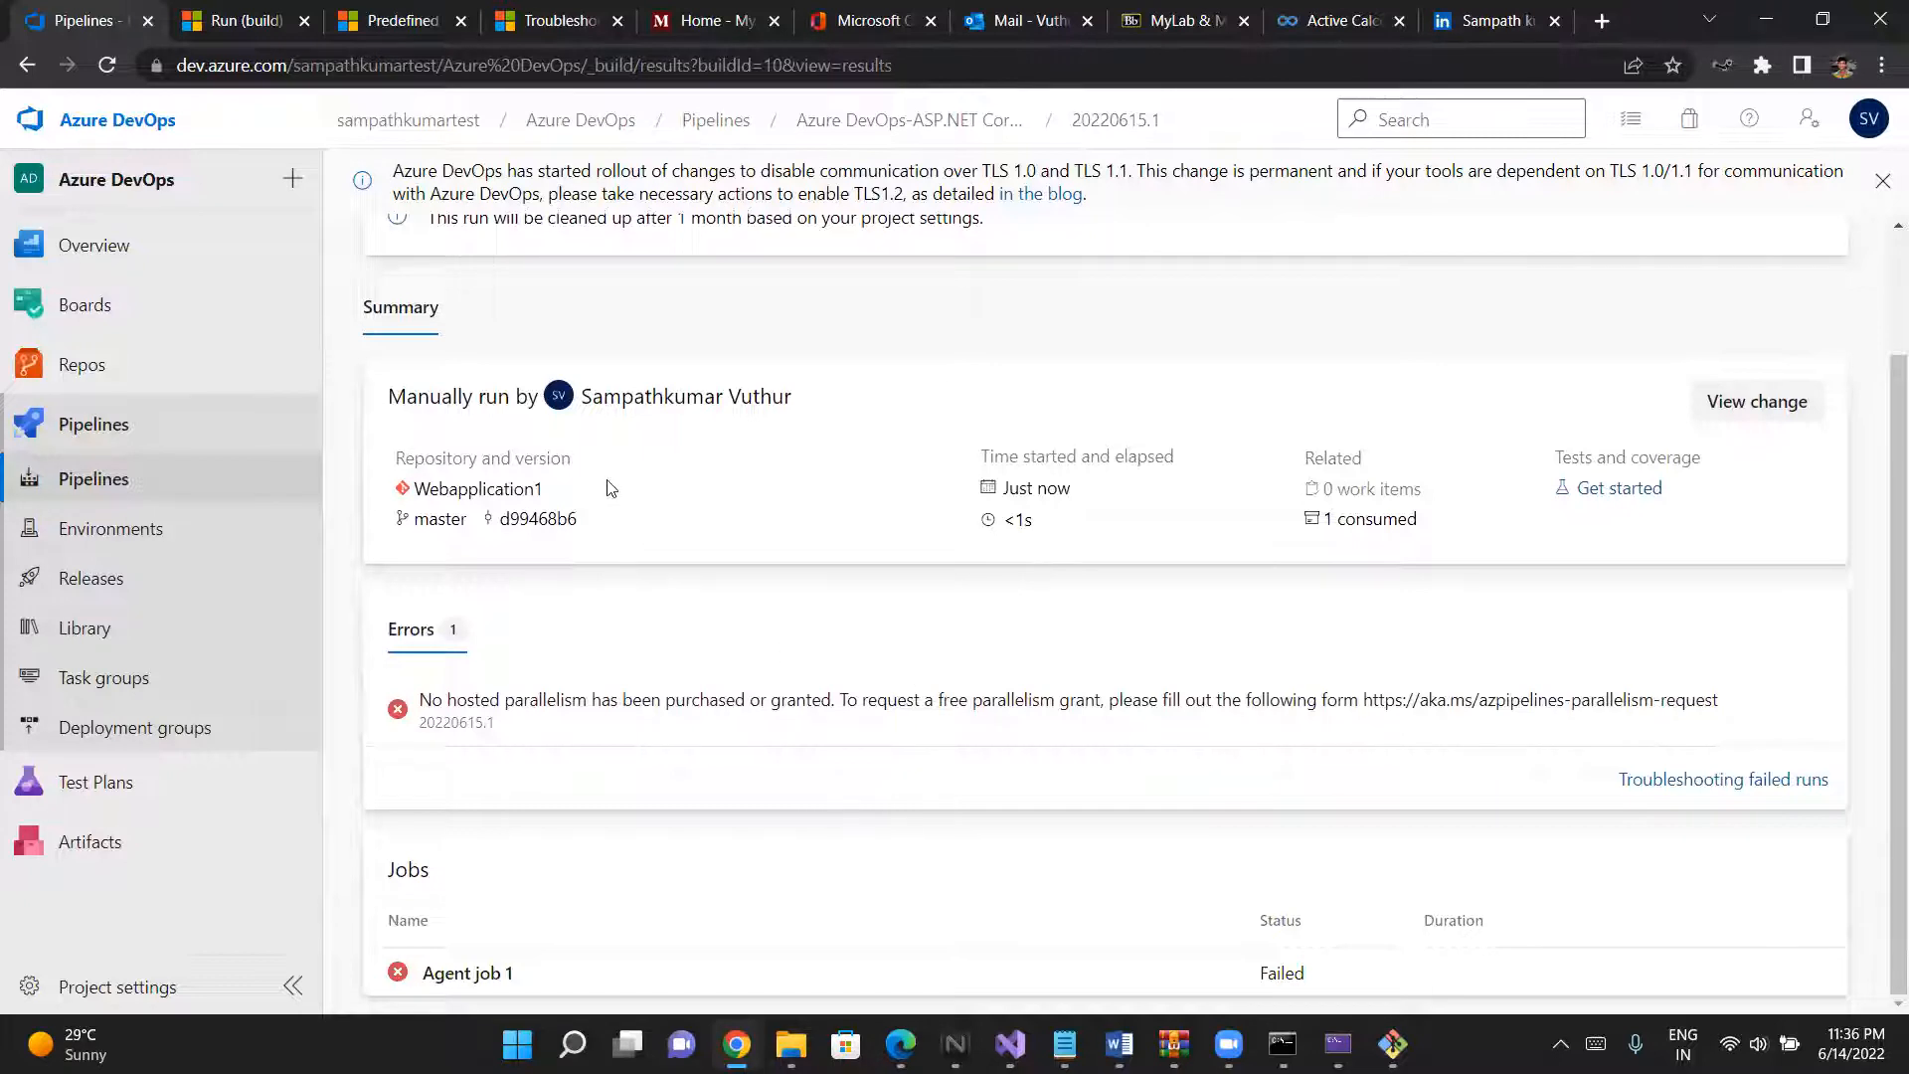
{"action": "scroll", "coordinate": [609, 487], "scroll_direction": "up", "scroll_amount": 3}
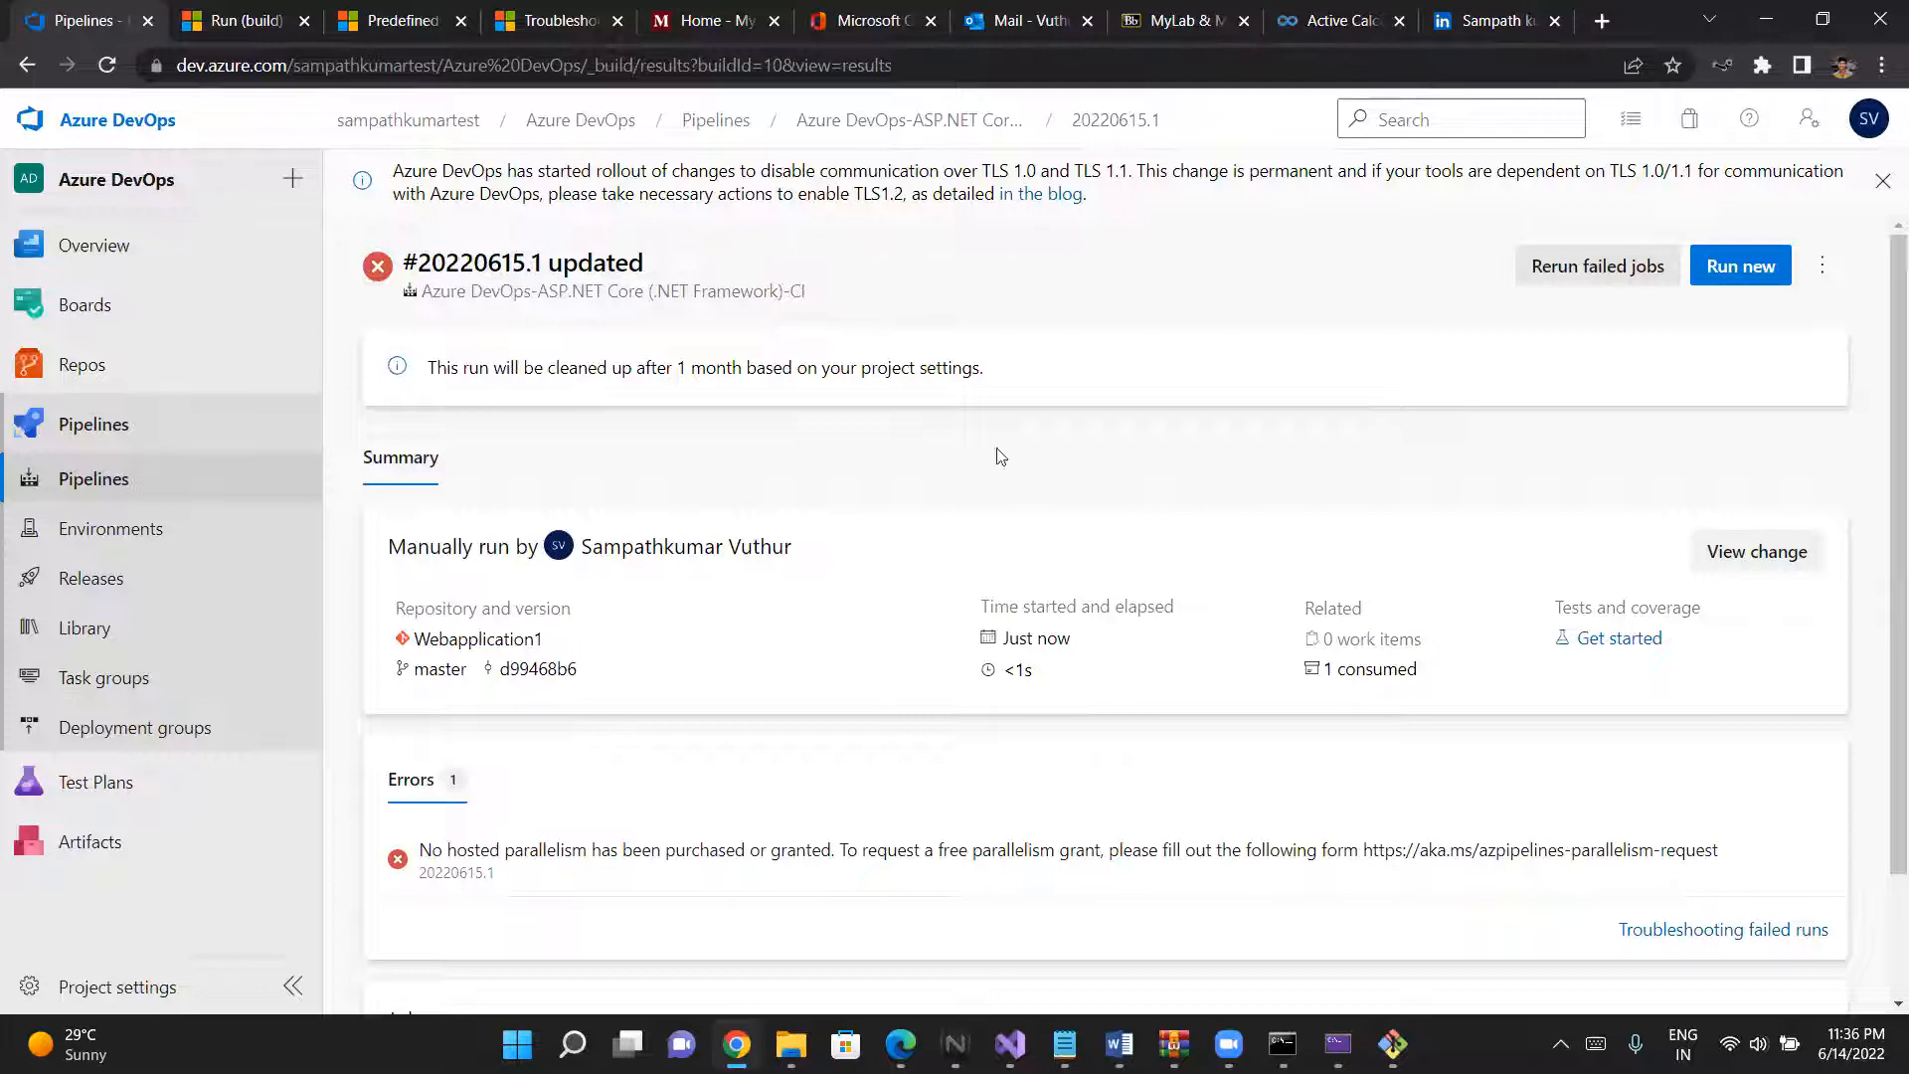
{"action": "left_click", "coordinate": [1820, 299]}
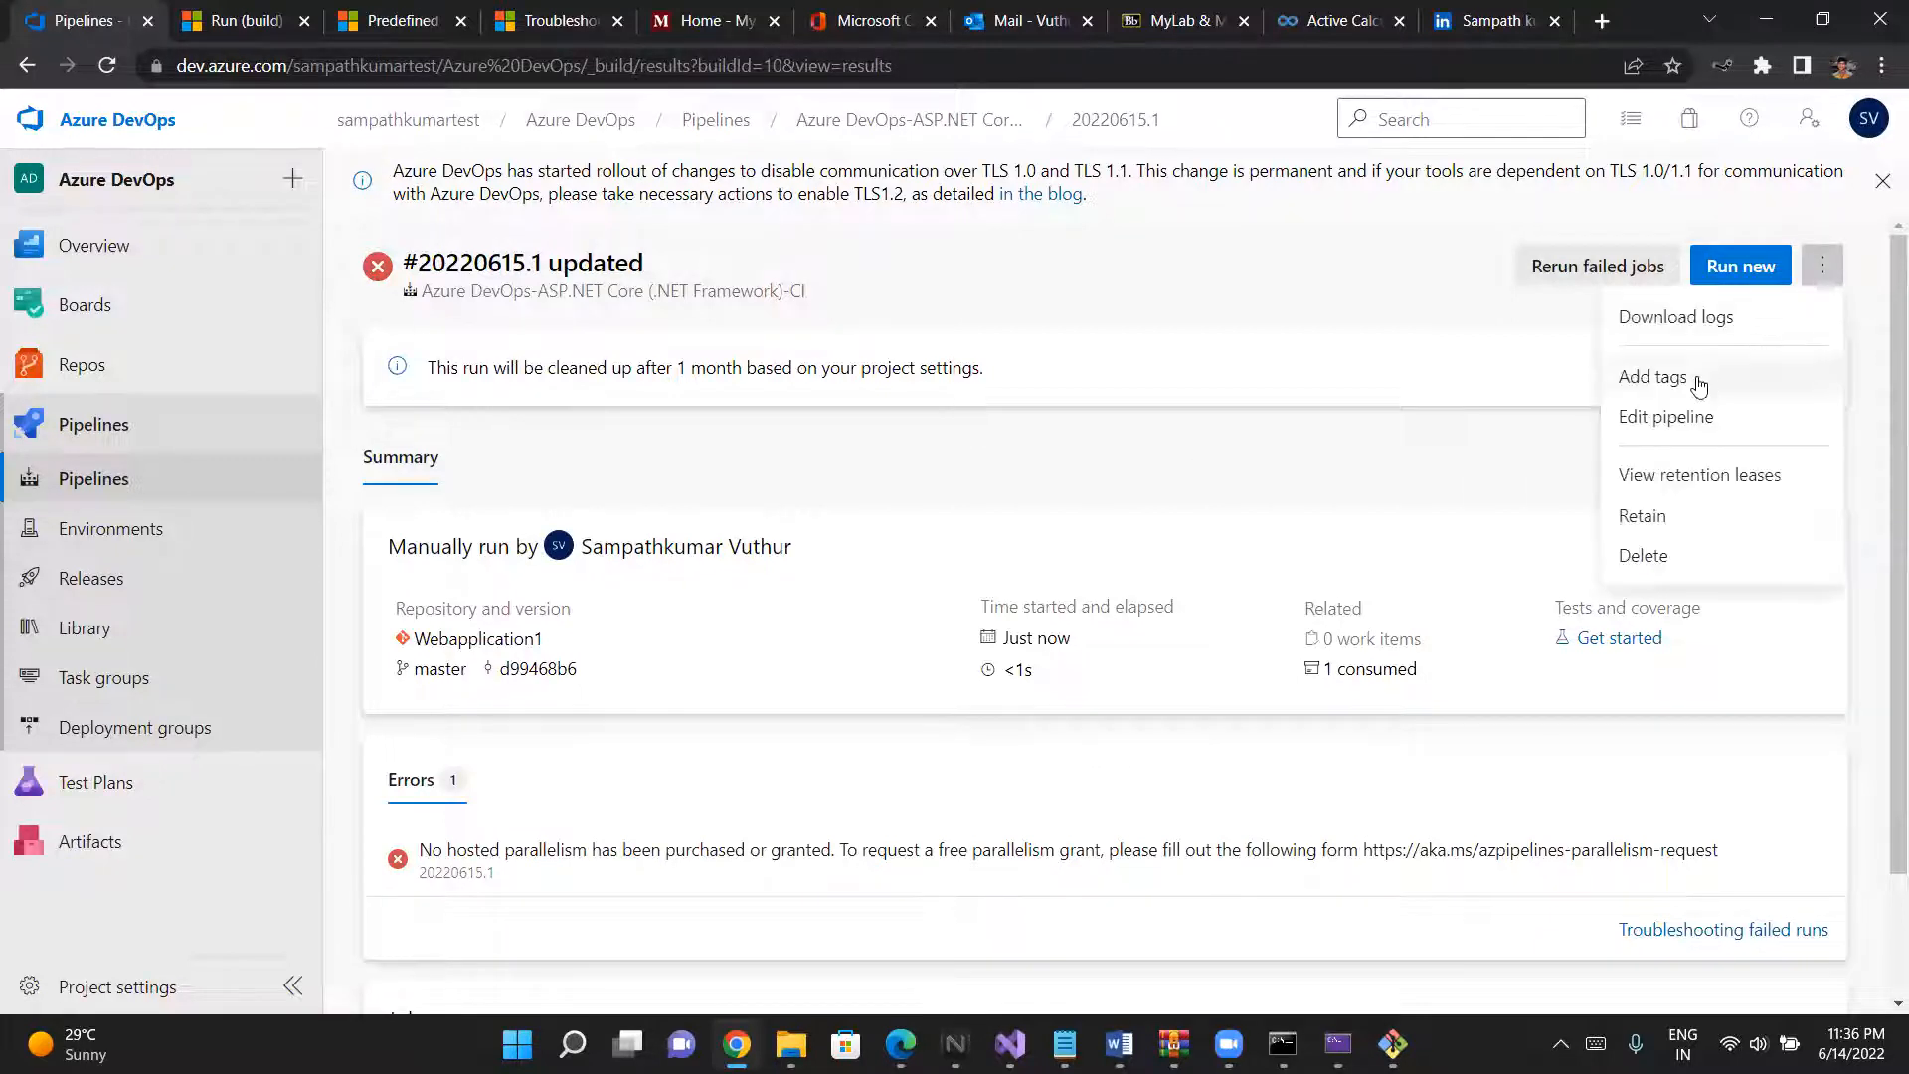
{"action": "left_click", "coordinate": [1685, 412]}
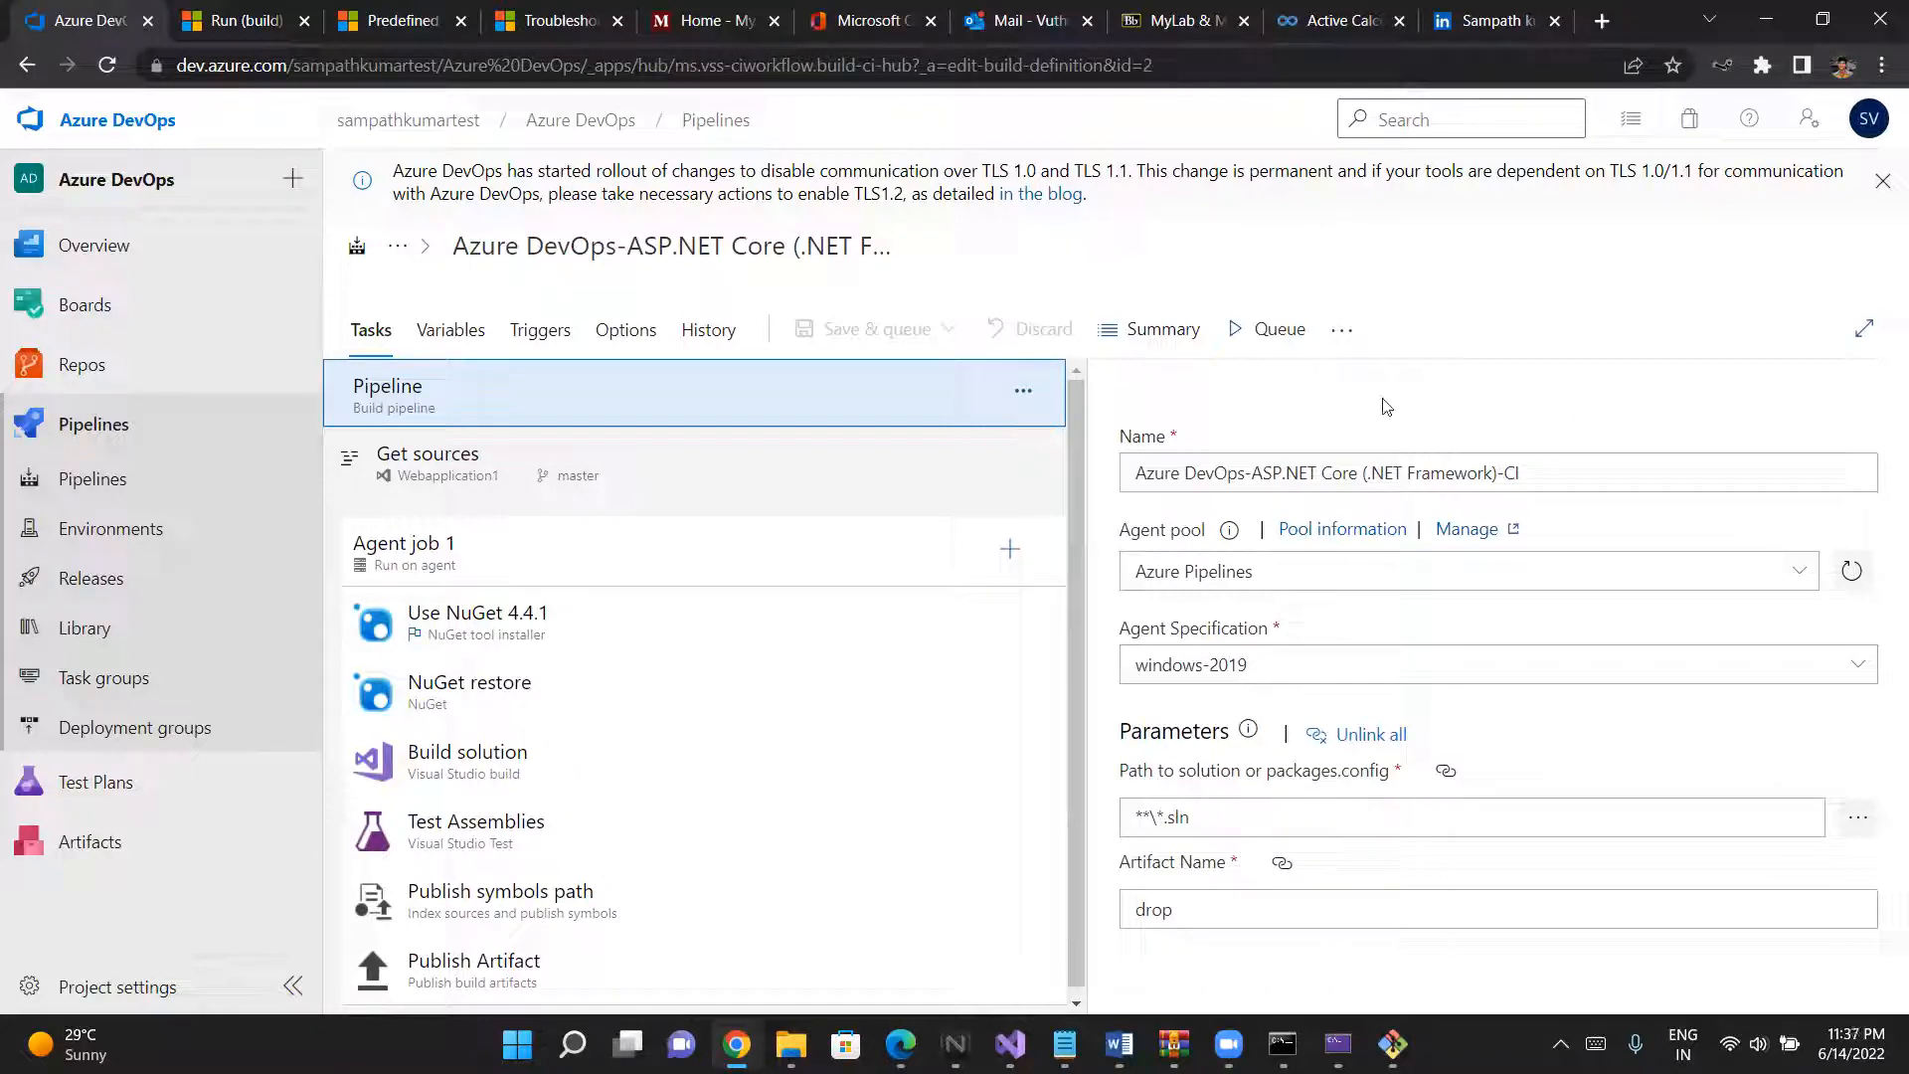
- Change the pipeline's agent pool to the private Default pool
{"action": "scroll", "coordinate": [1080, 505], "scroll_direction": "down", "scroll_amount": 1}
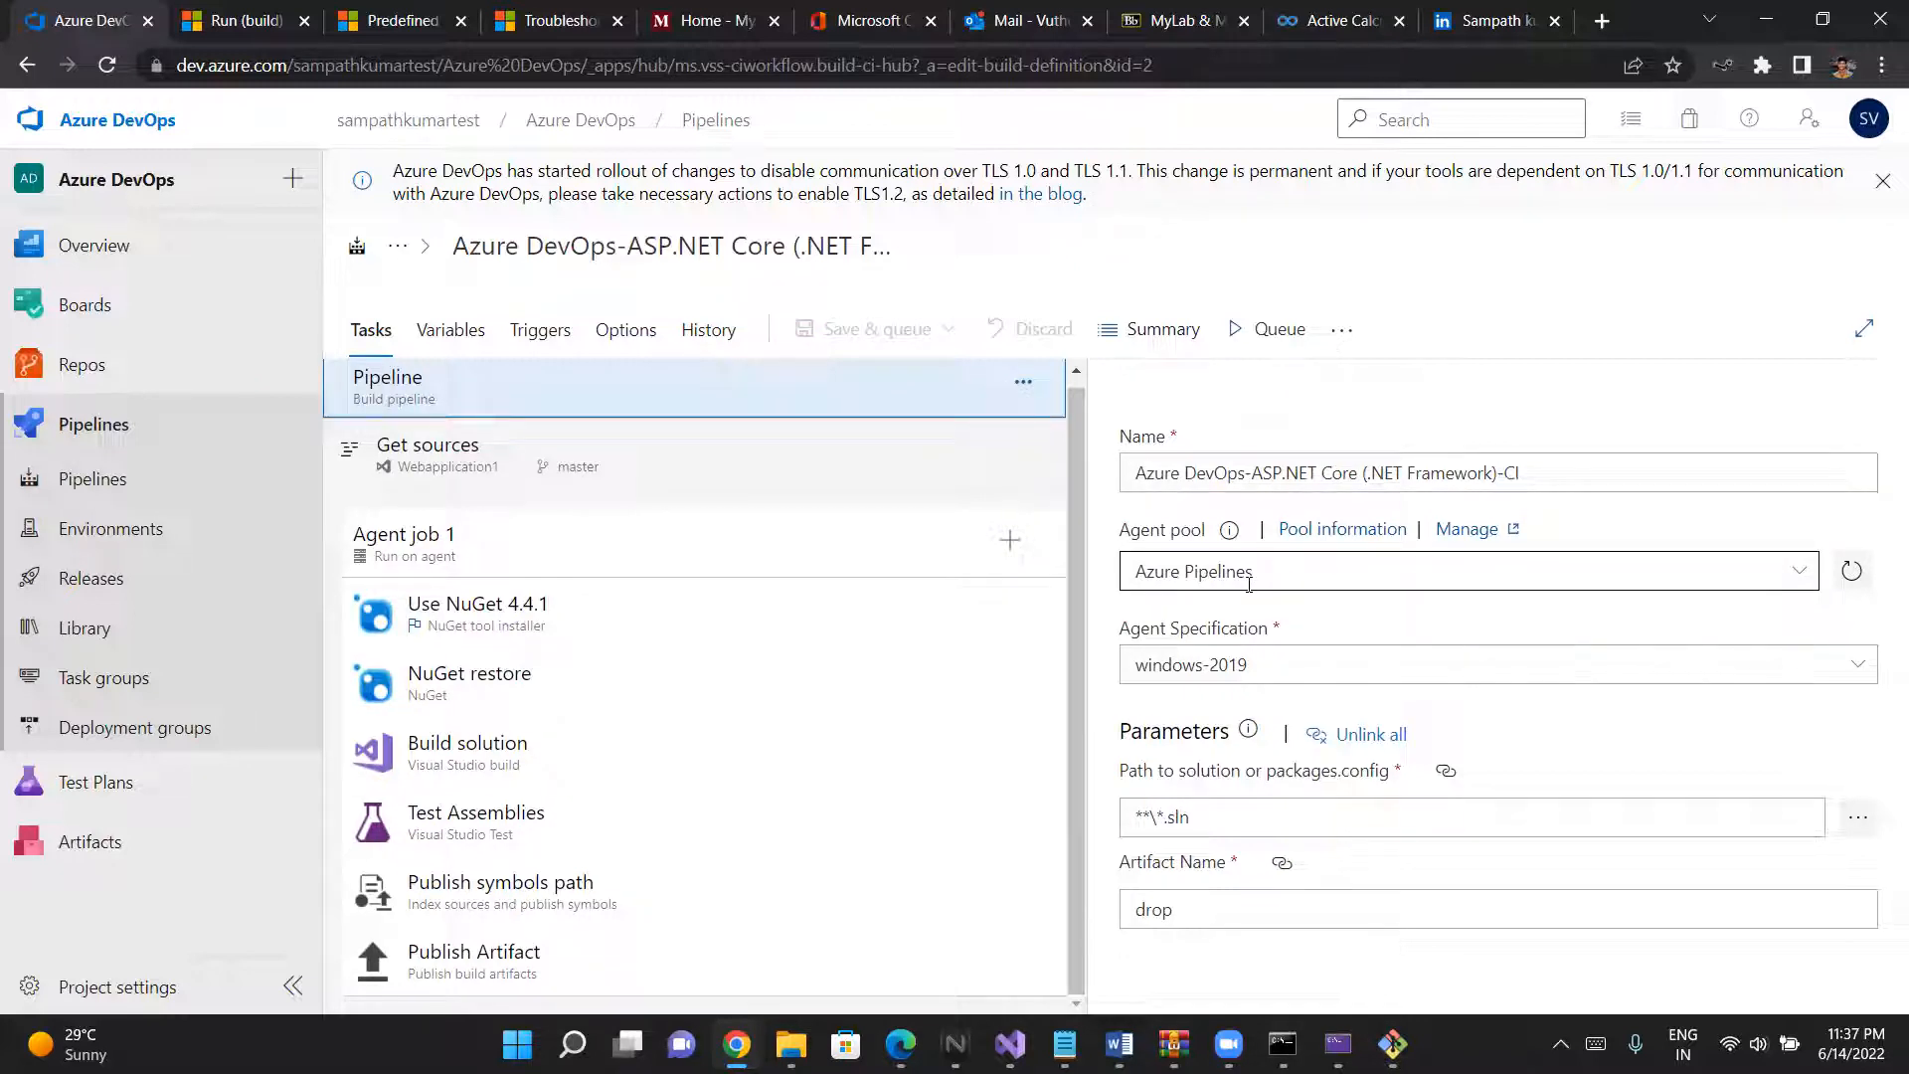
{"action": "left_click", "coordinate": [1794, 570]}
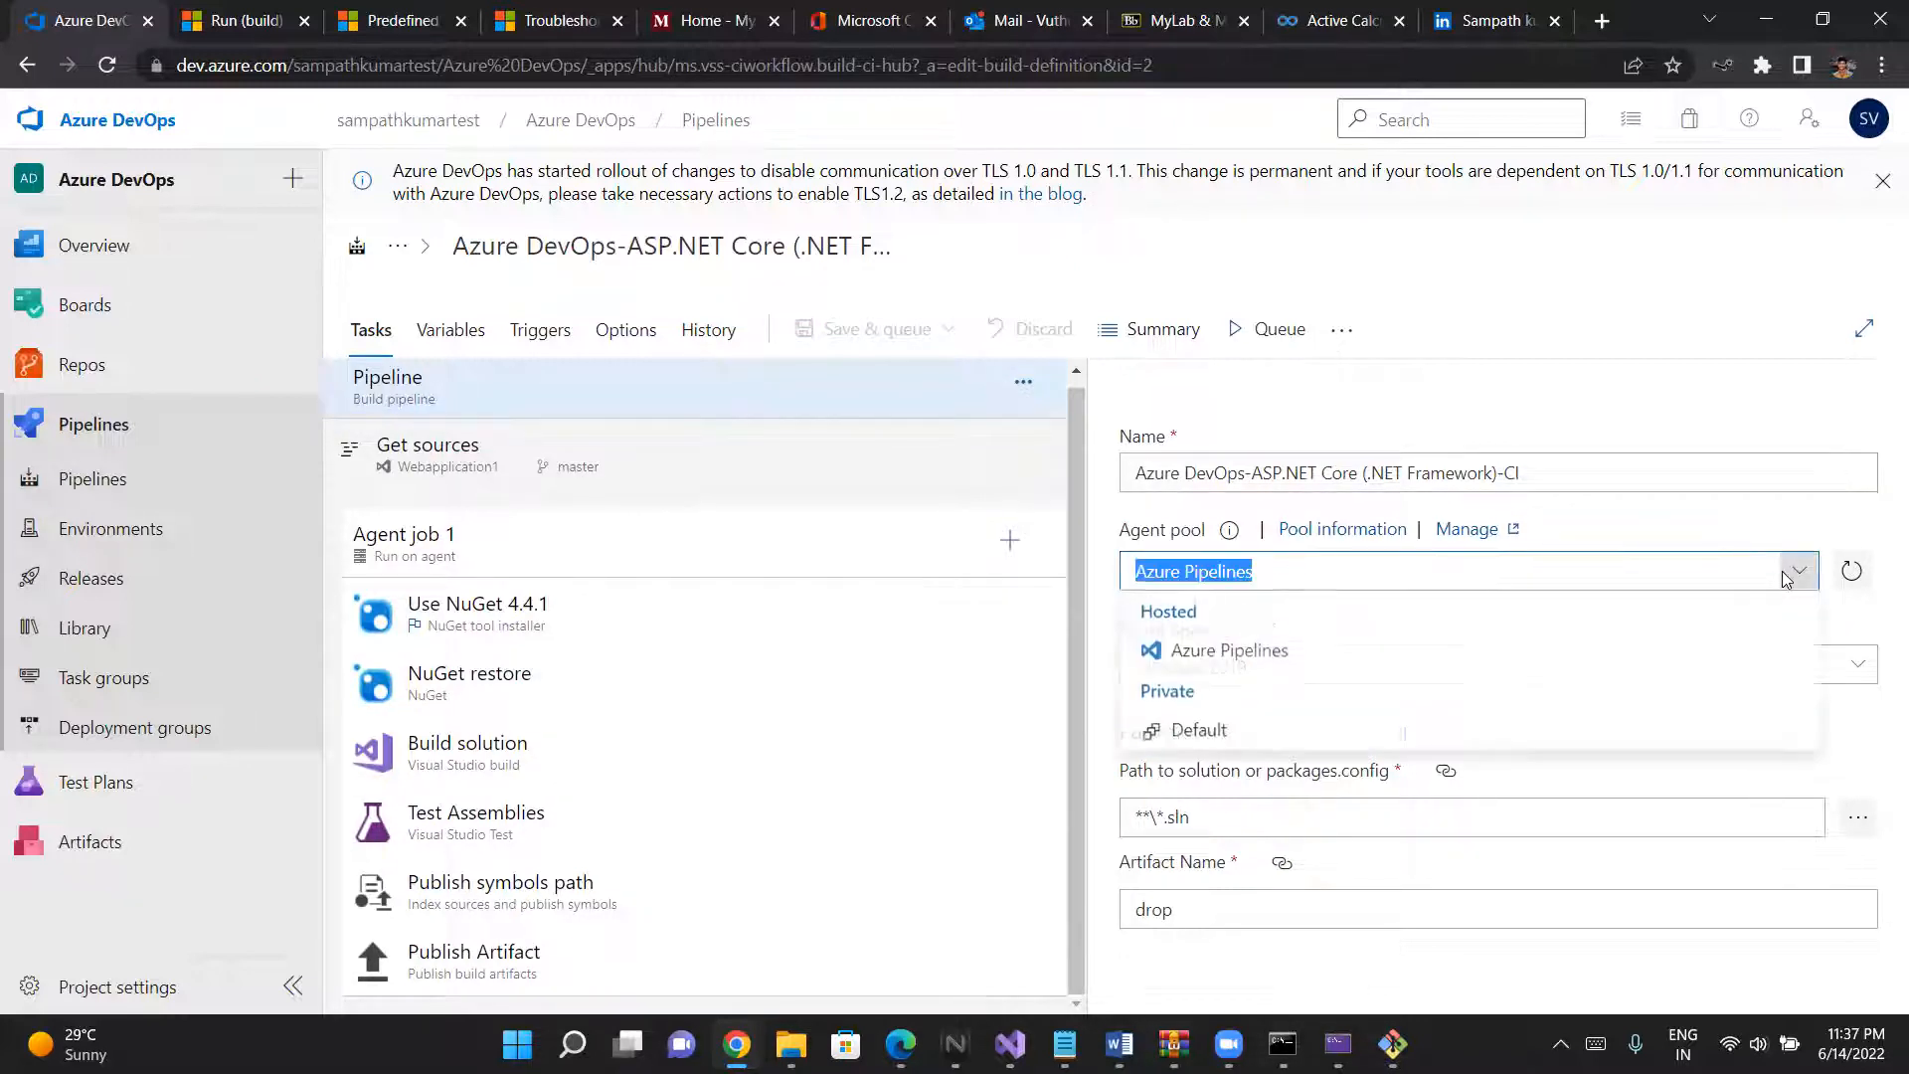
{"action": "left_click", "coordinate": [1787, 580]}
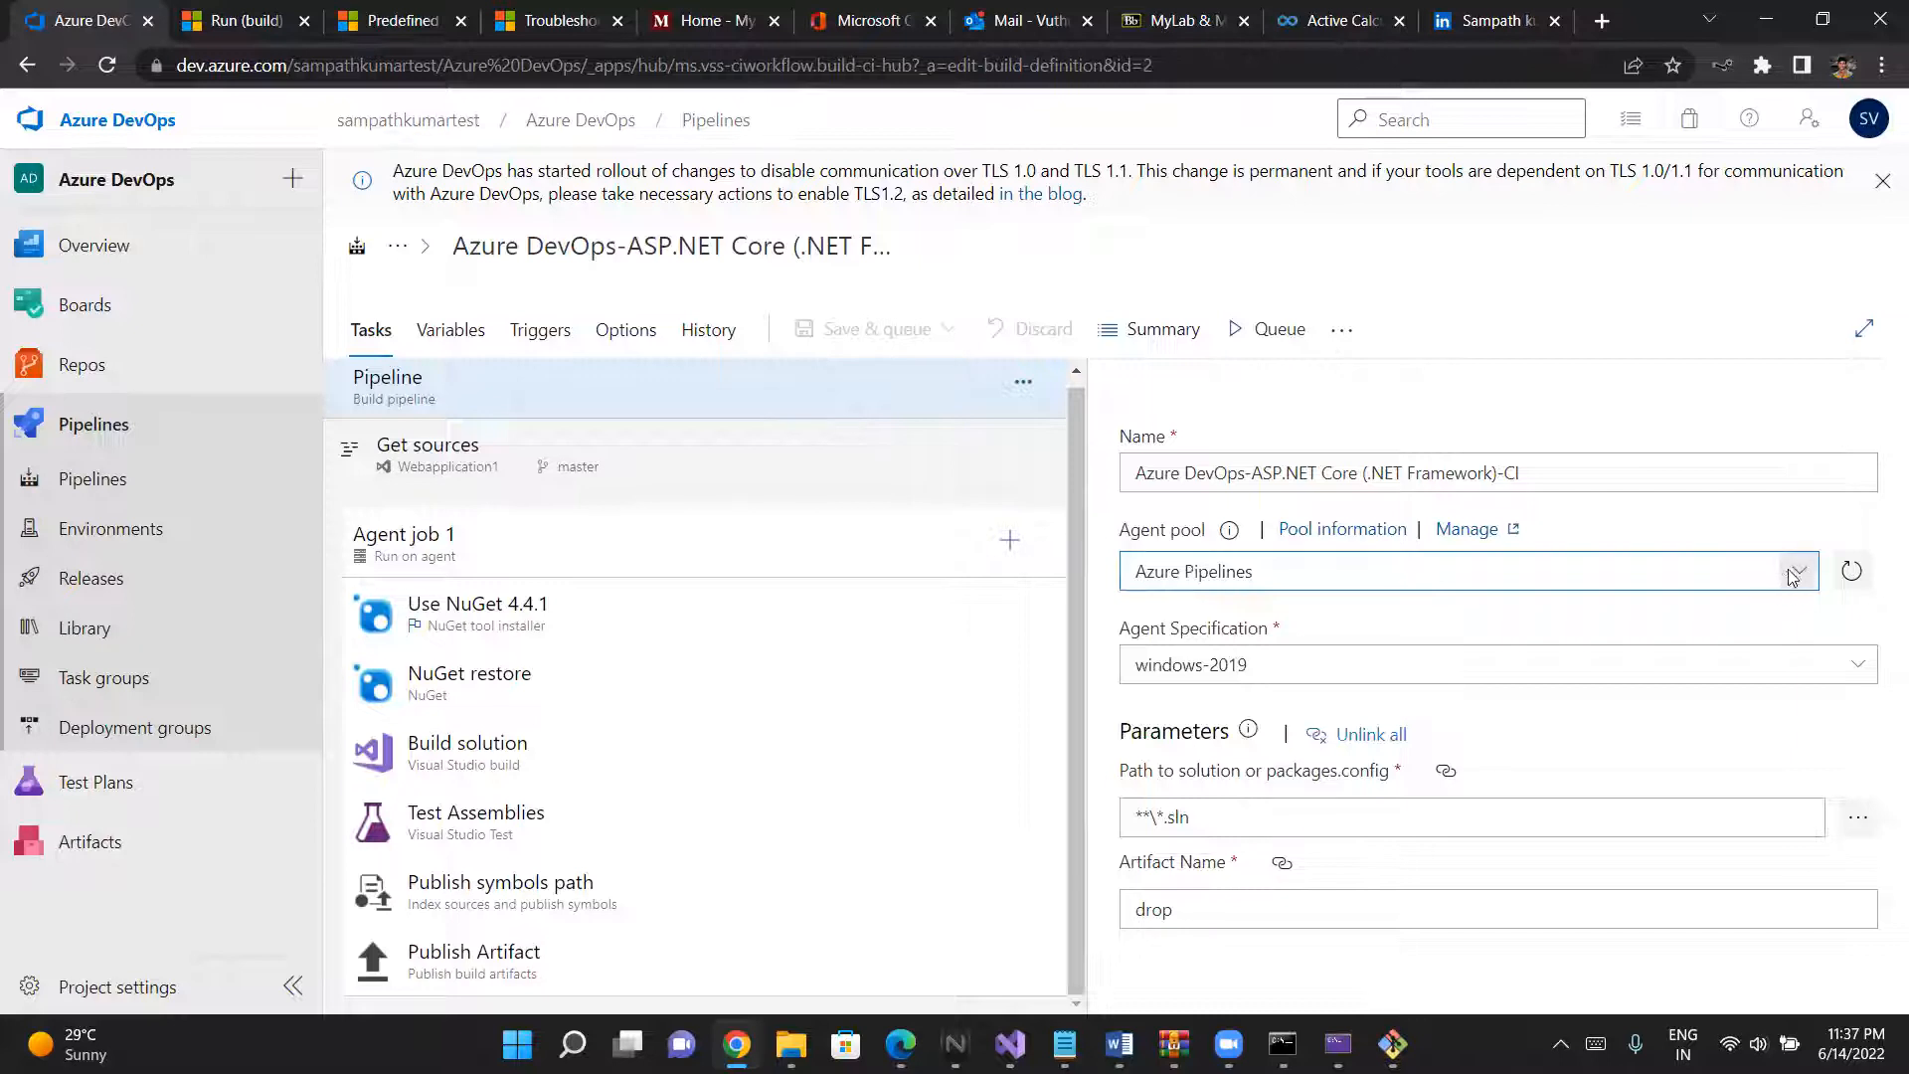
{"action": "left_click", "coordinate": [1796, 573]}
{"action": "left_click", "coordinate": [1219, 734]}
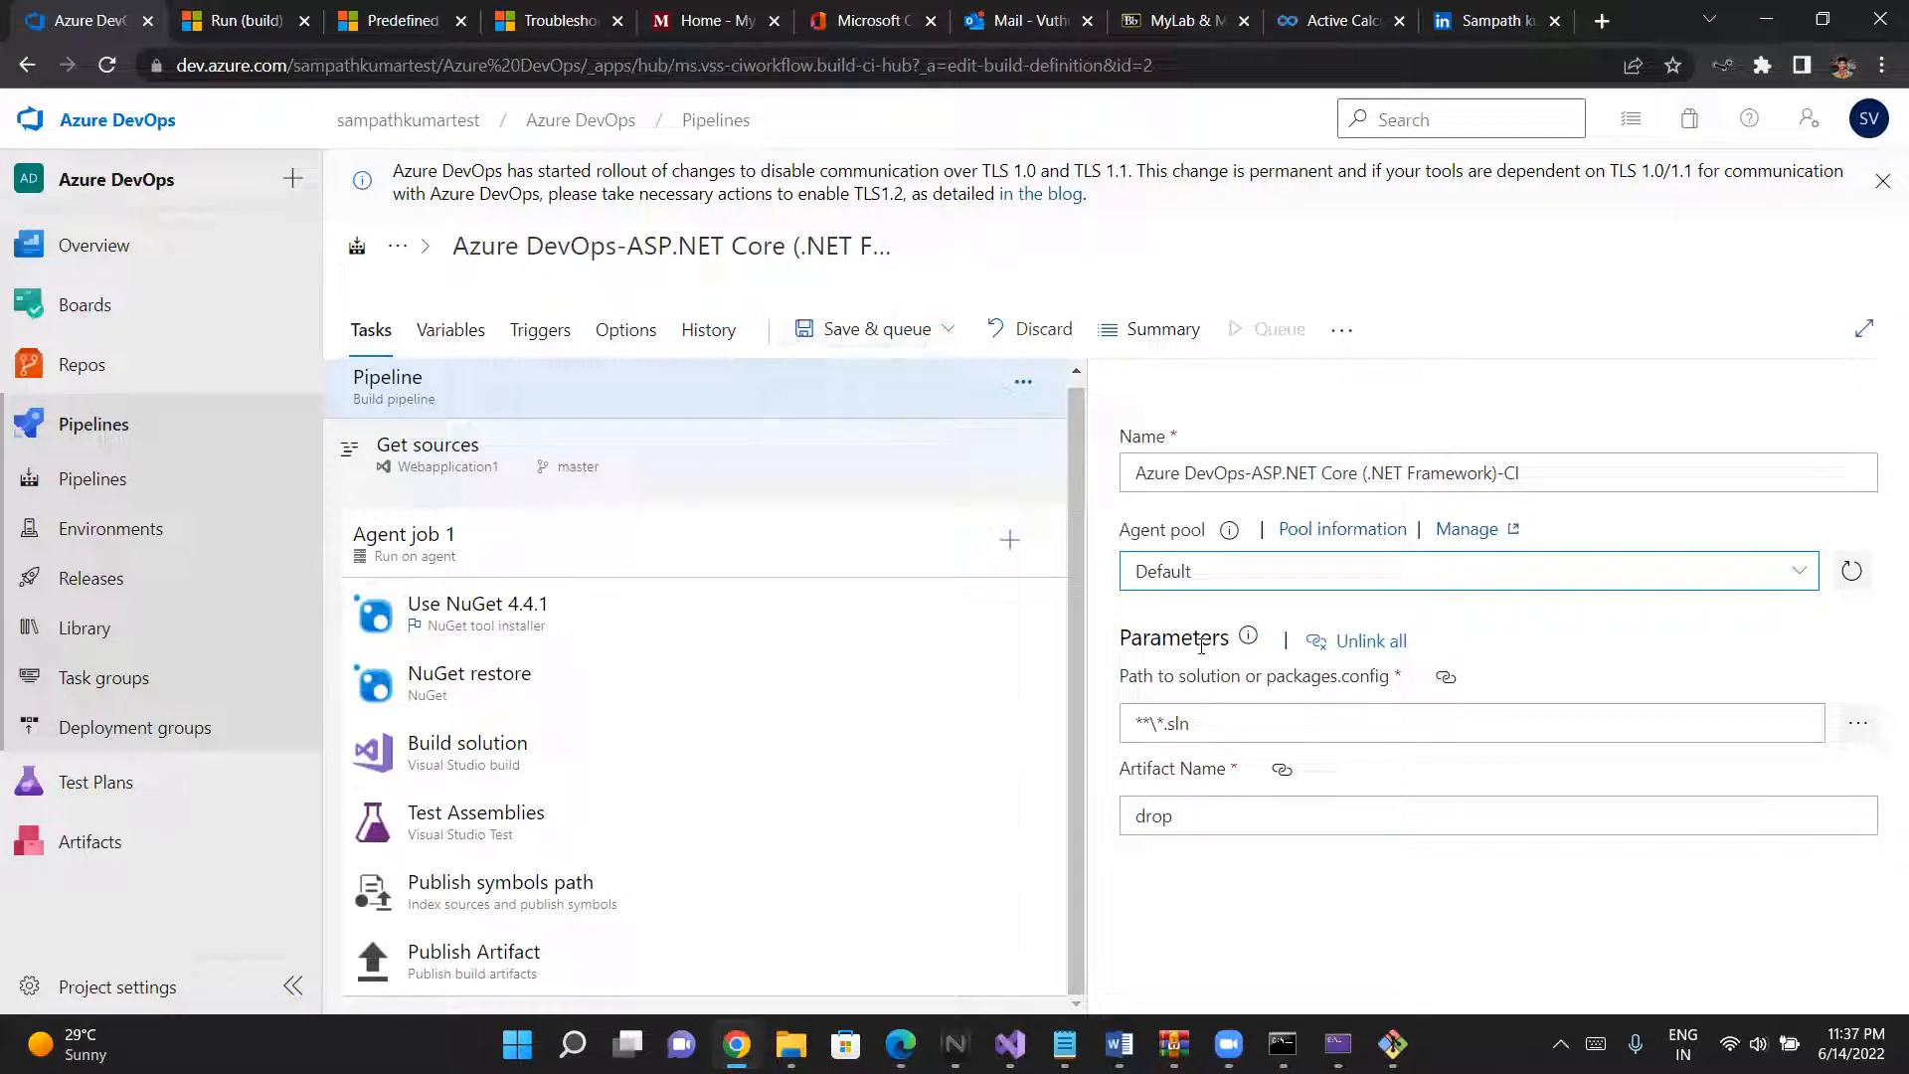
- Save the edited pipeline and run it on the master branch with the Default agent pool
{"action": "left_click", "coordinate": [917, 324]}
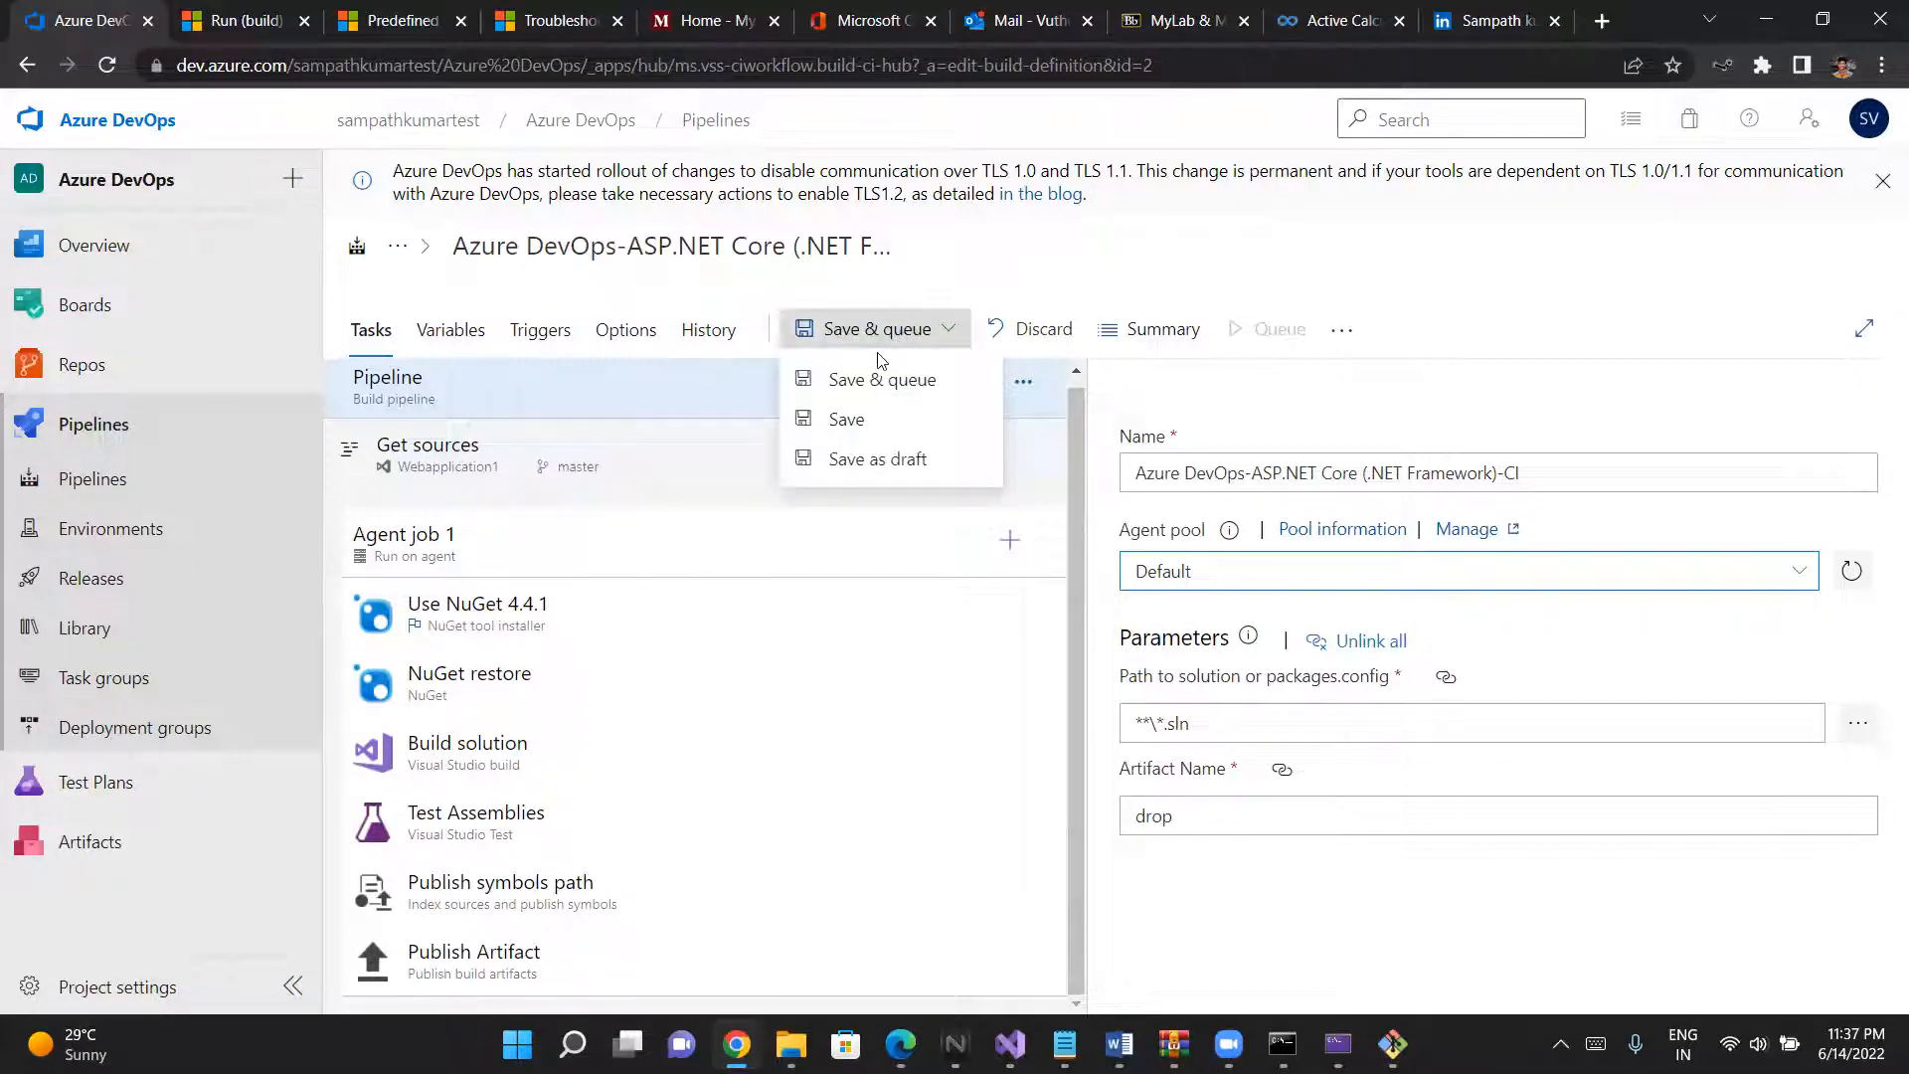
{"action": "left_click", "coordinate": [875, 383]}
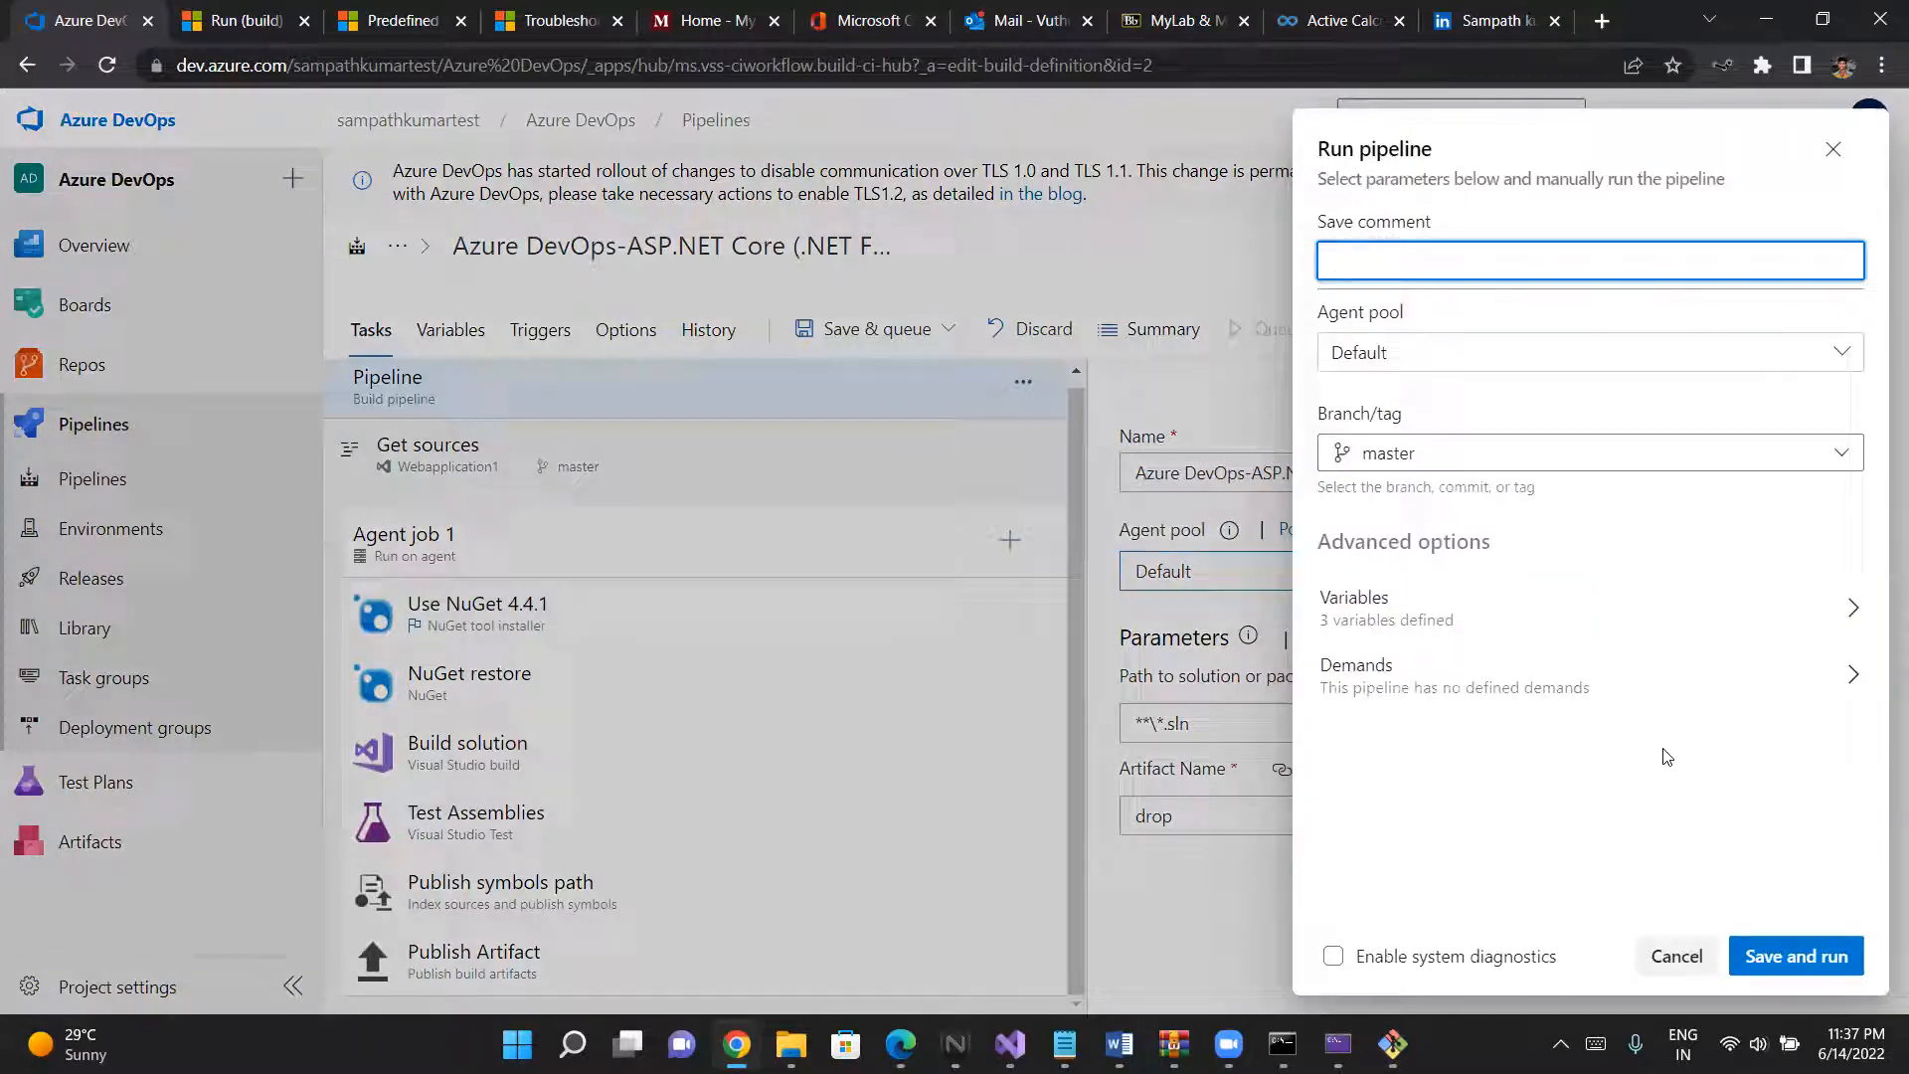
{"action": "left_click", "coordinate": [1796, 959]}
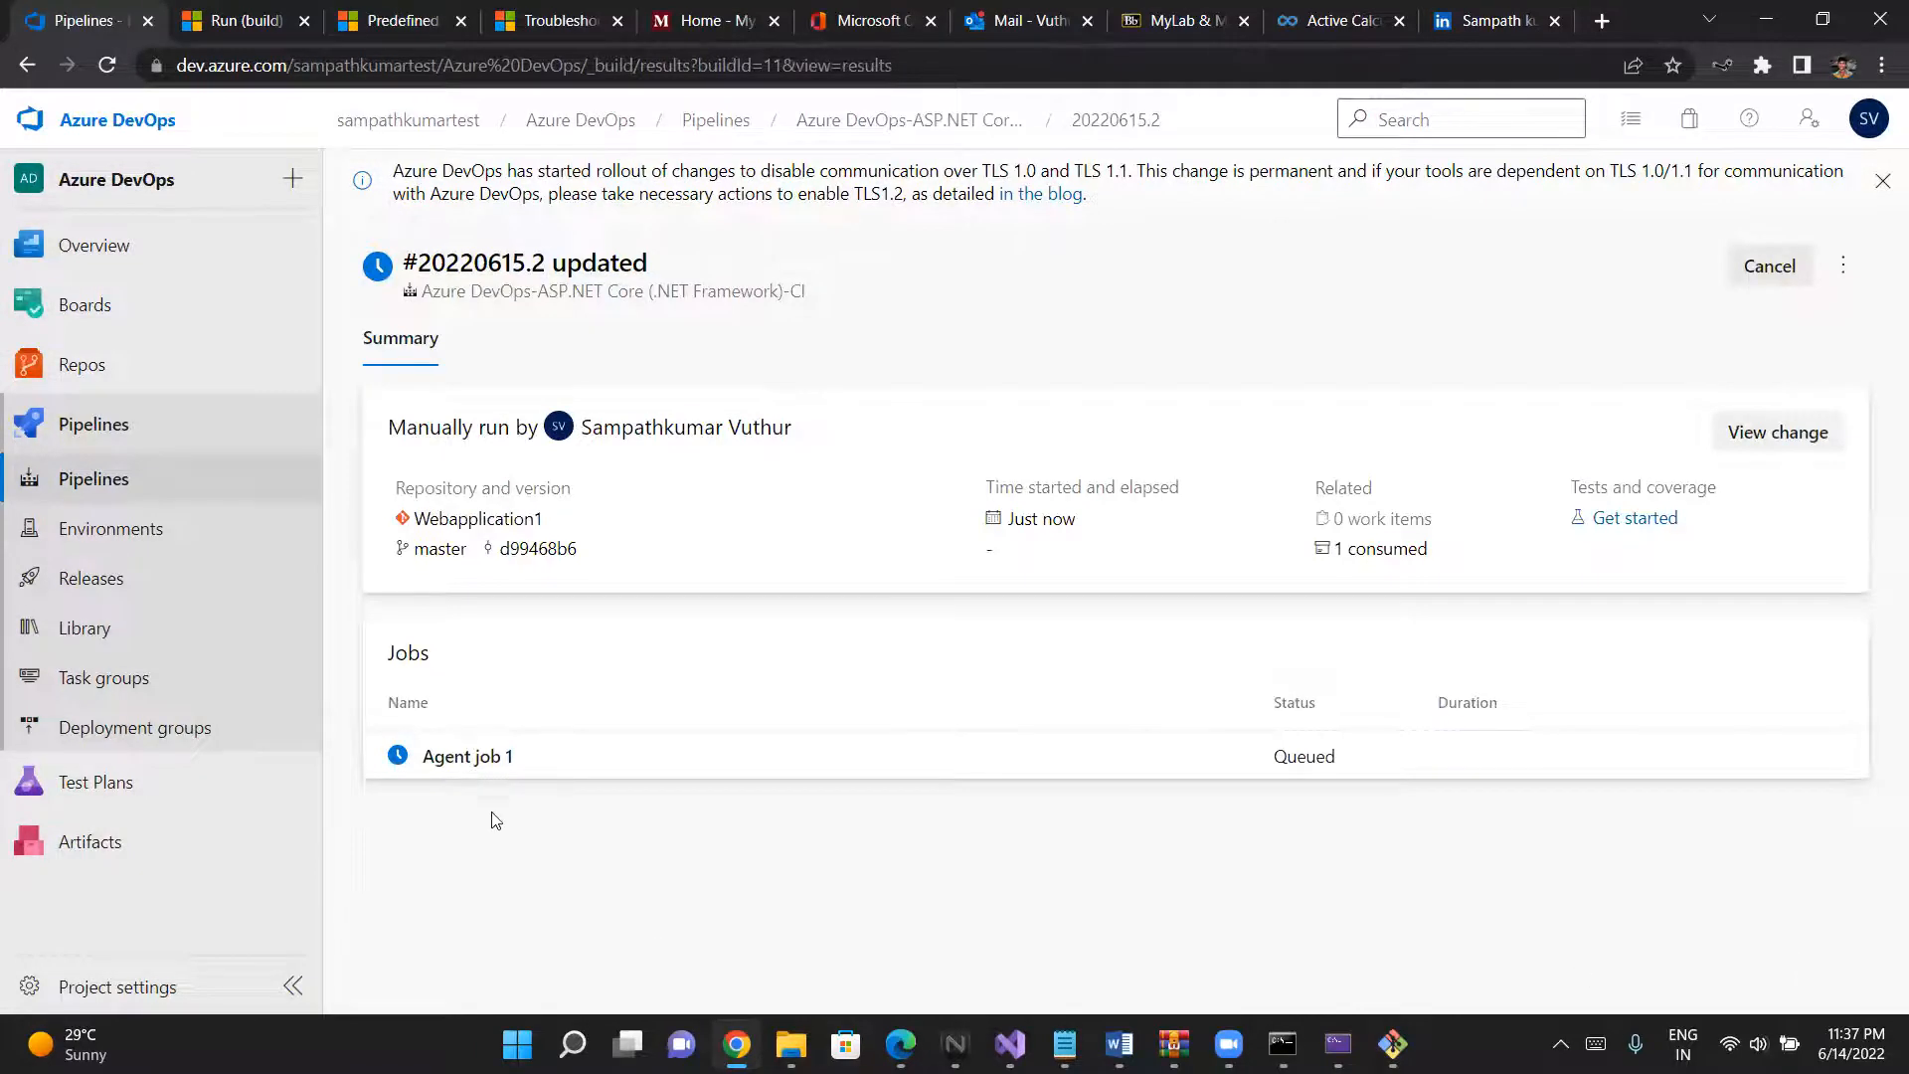
- Open Agent job 1 of the new run and examine the full error line in the Build solution task's log
{"action": "left_click", "coordinate": [472, 765]}
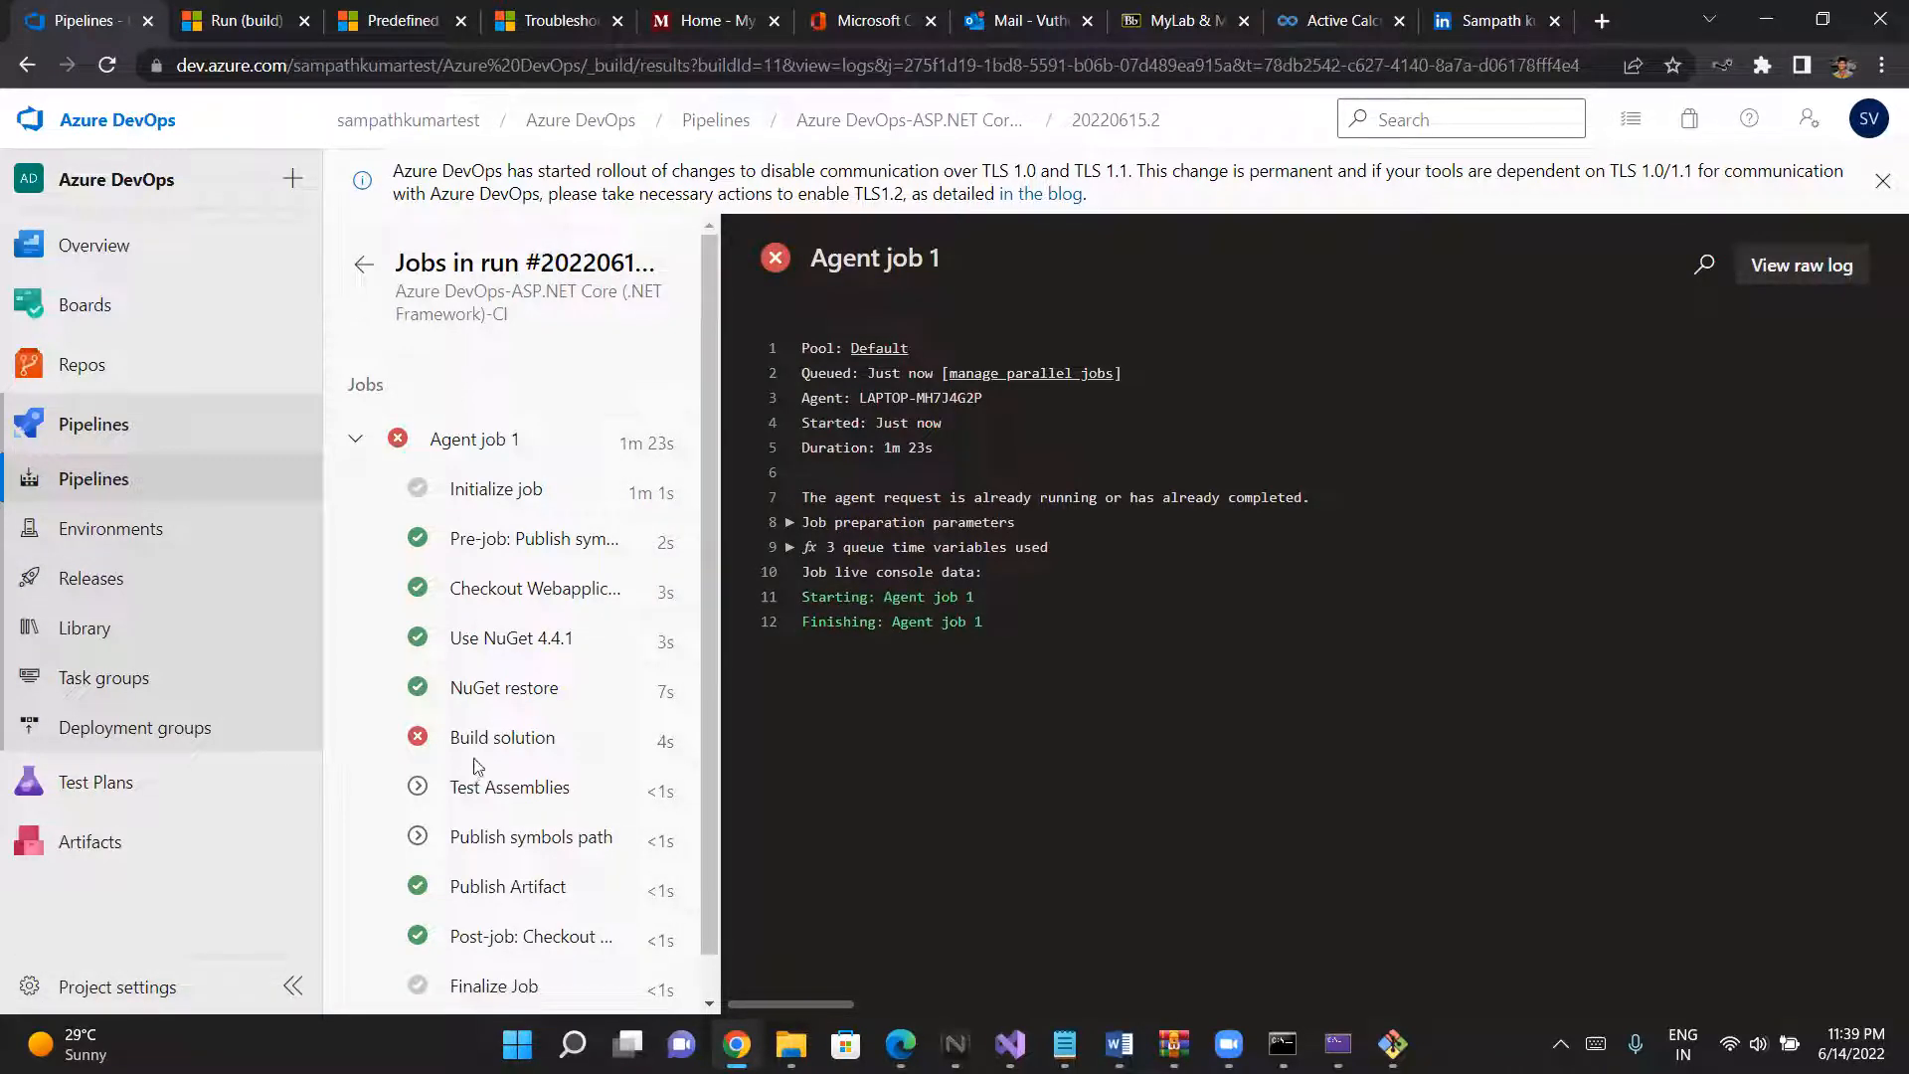
{"action": "left_click", "coordinate": [485, 740]}
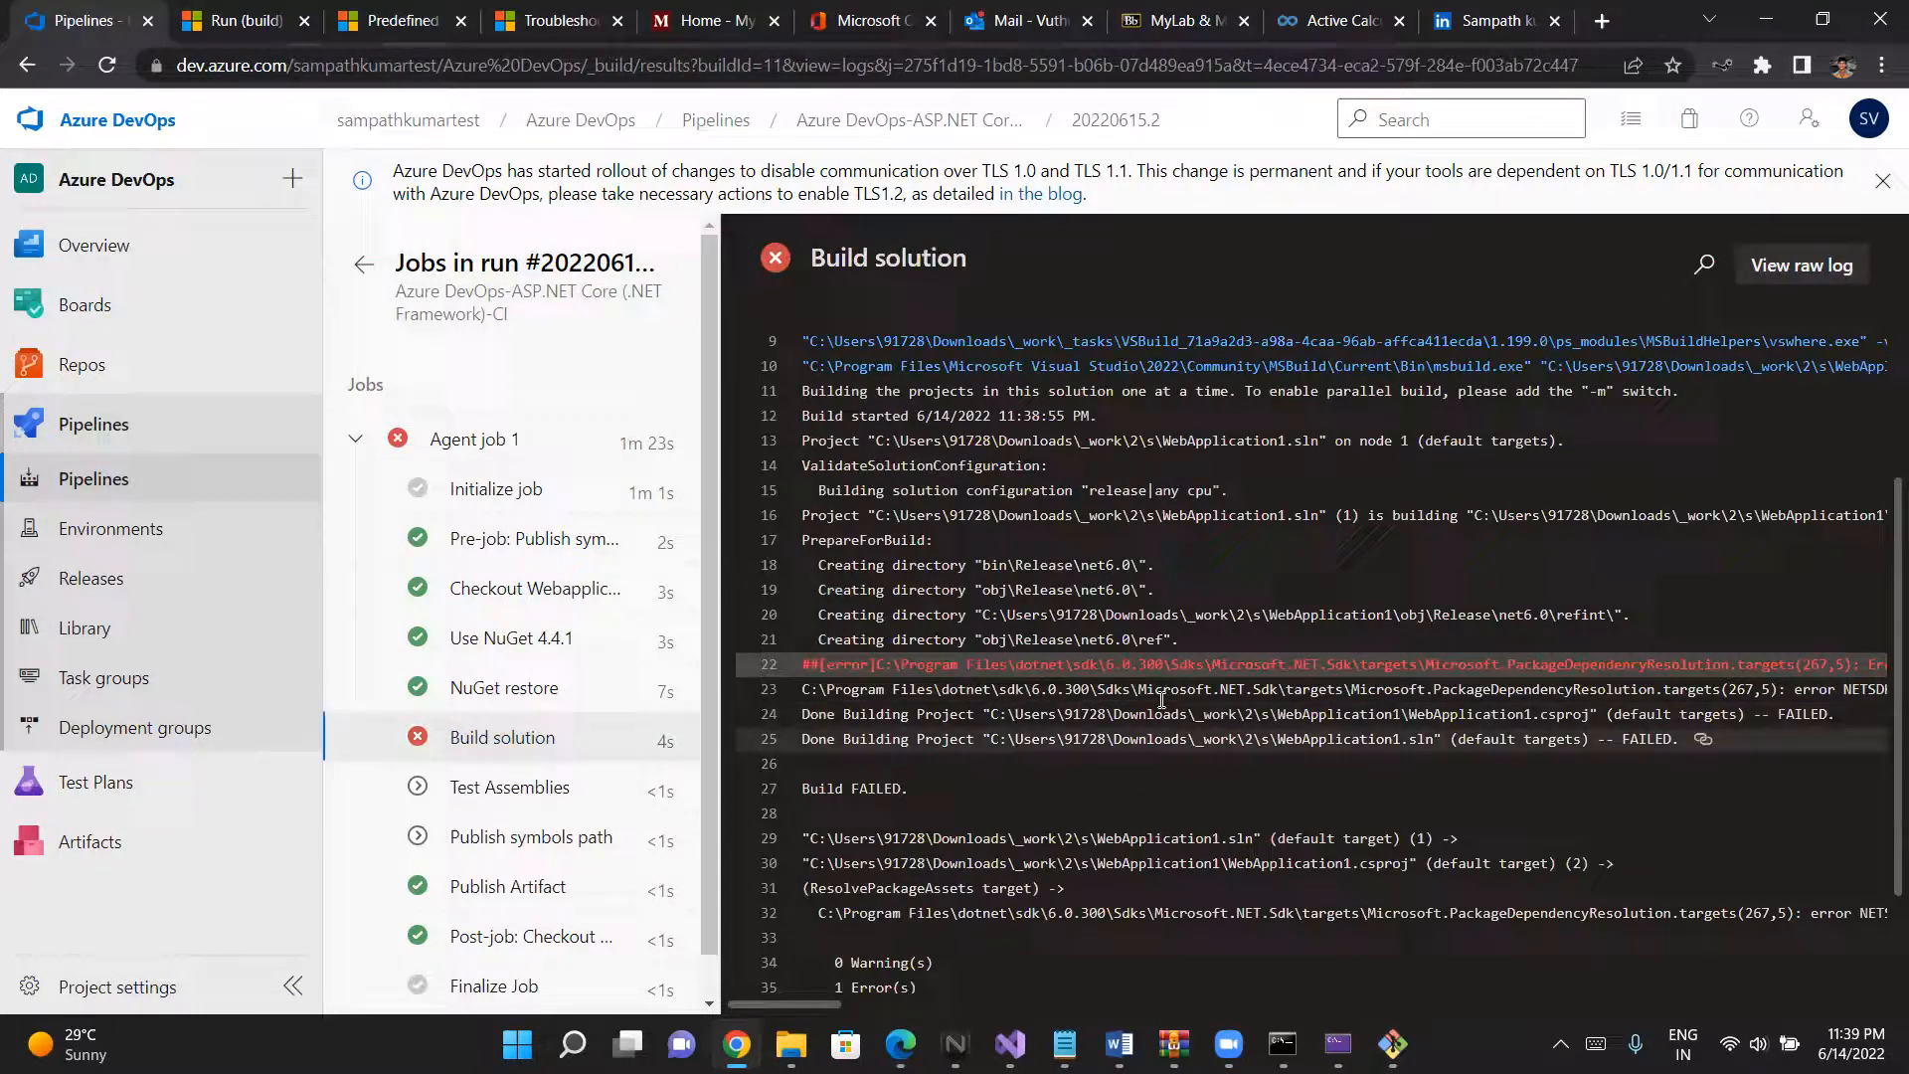
{"action": "scroll", "coordinate": [1204, 671], "scroll_direction": "right", "scroll_amount": 5}
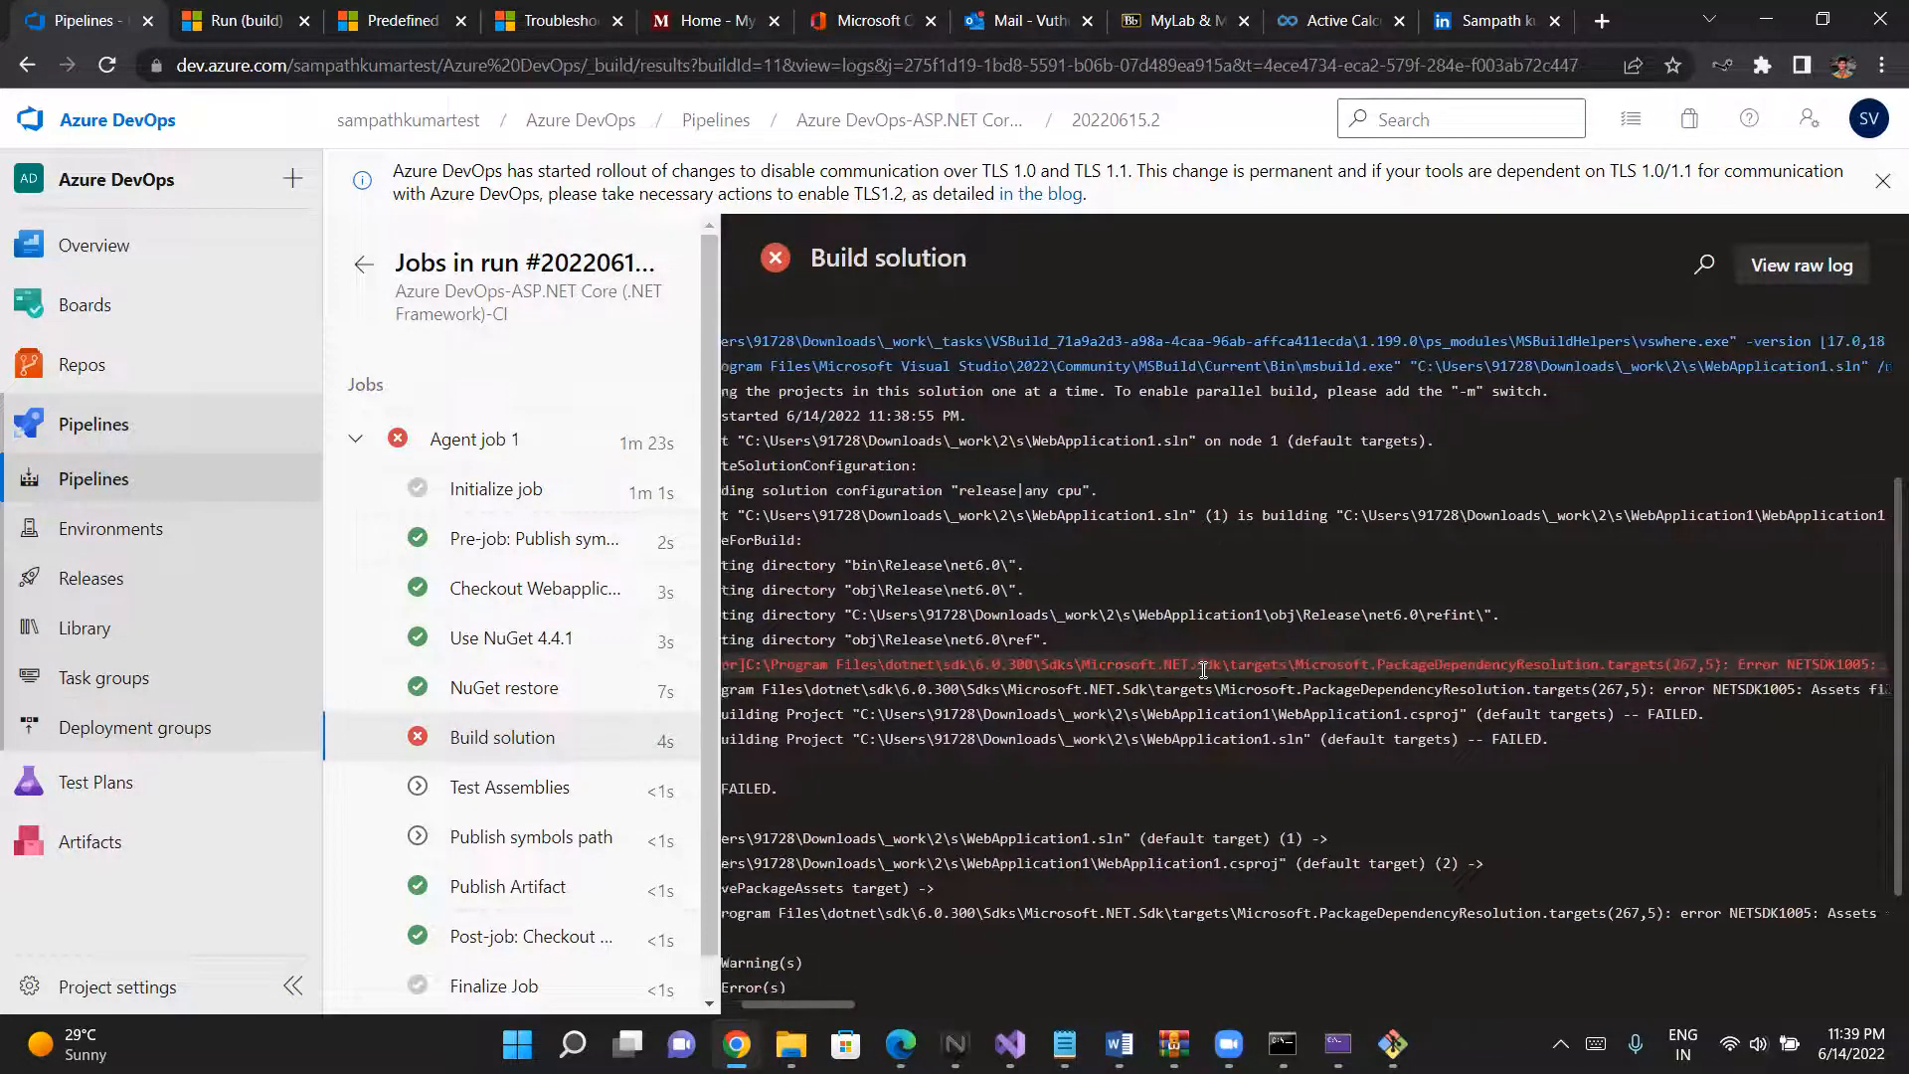
{"action": "scroll", "coordinate": [1203, 671], "scroll_direction": "right", "scroll_amount": 10}
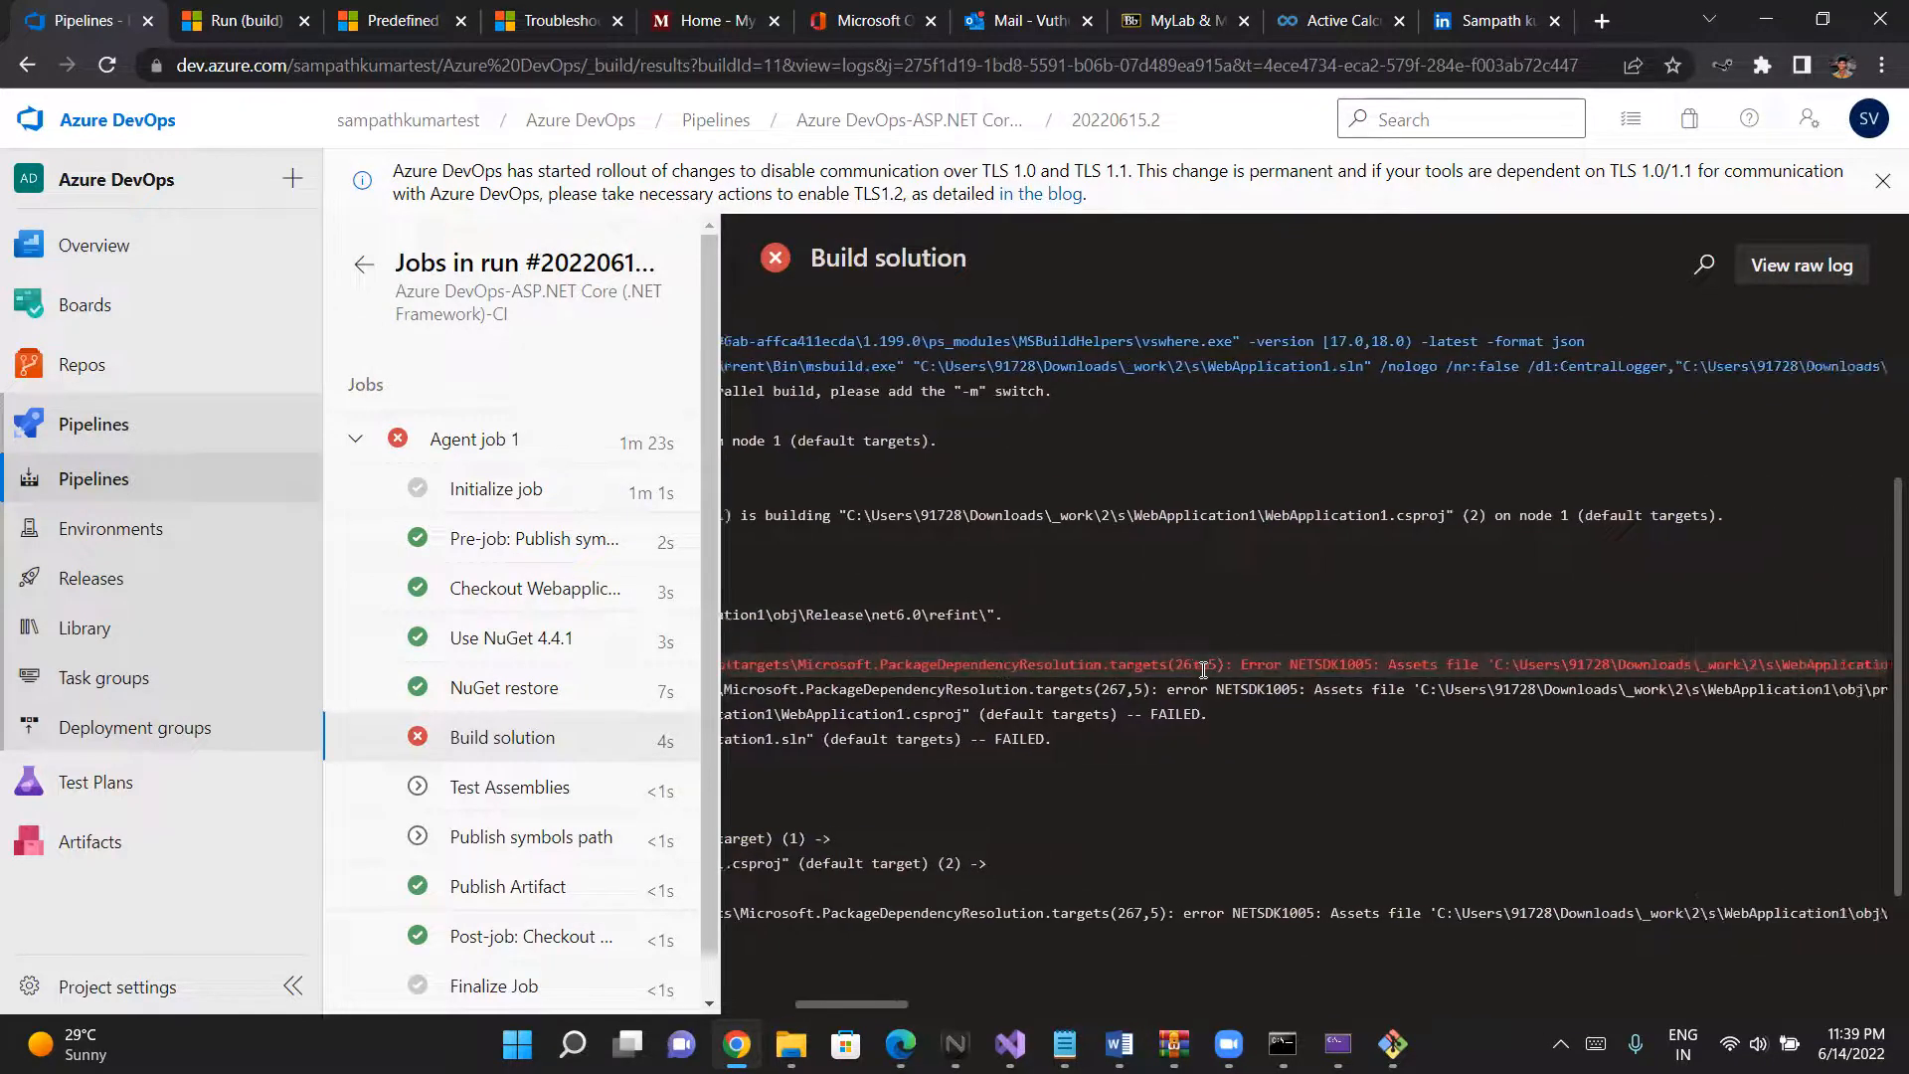
{"action": "scroll", "coordinate": [1203, 671], "scroll_direction": "right", "scroll_amount": 10}
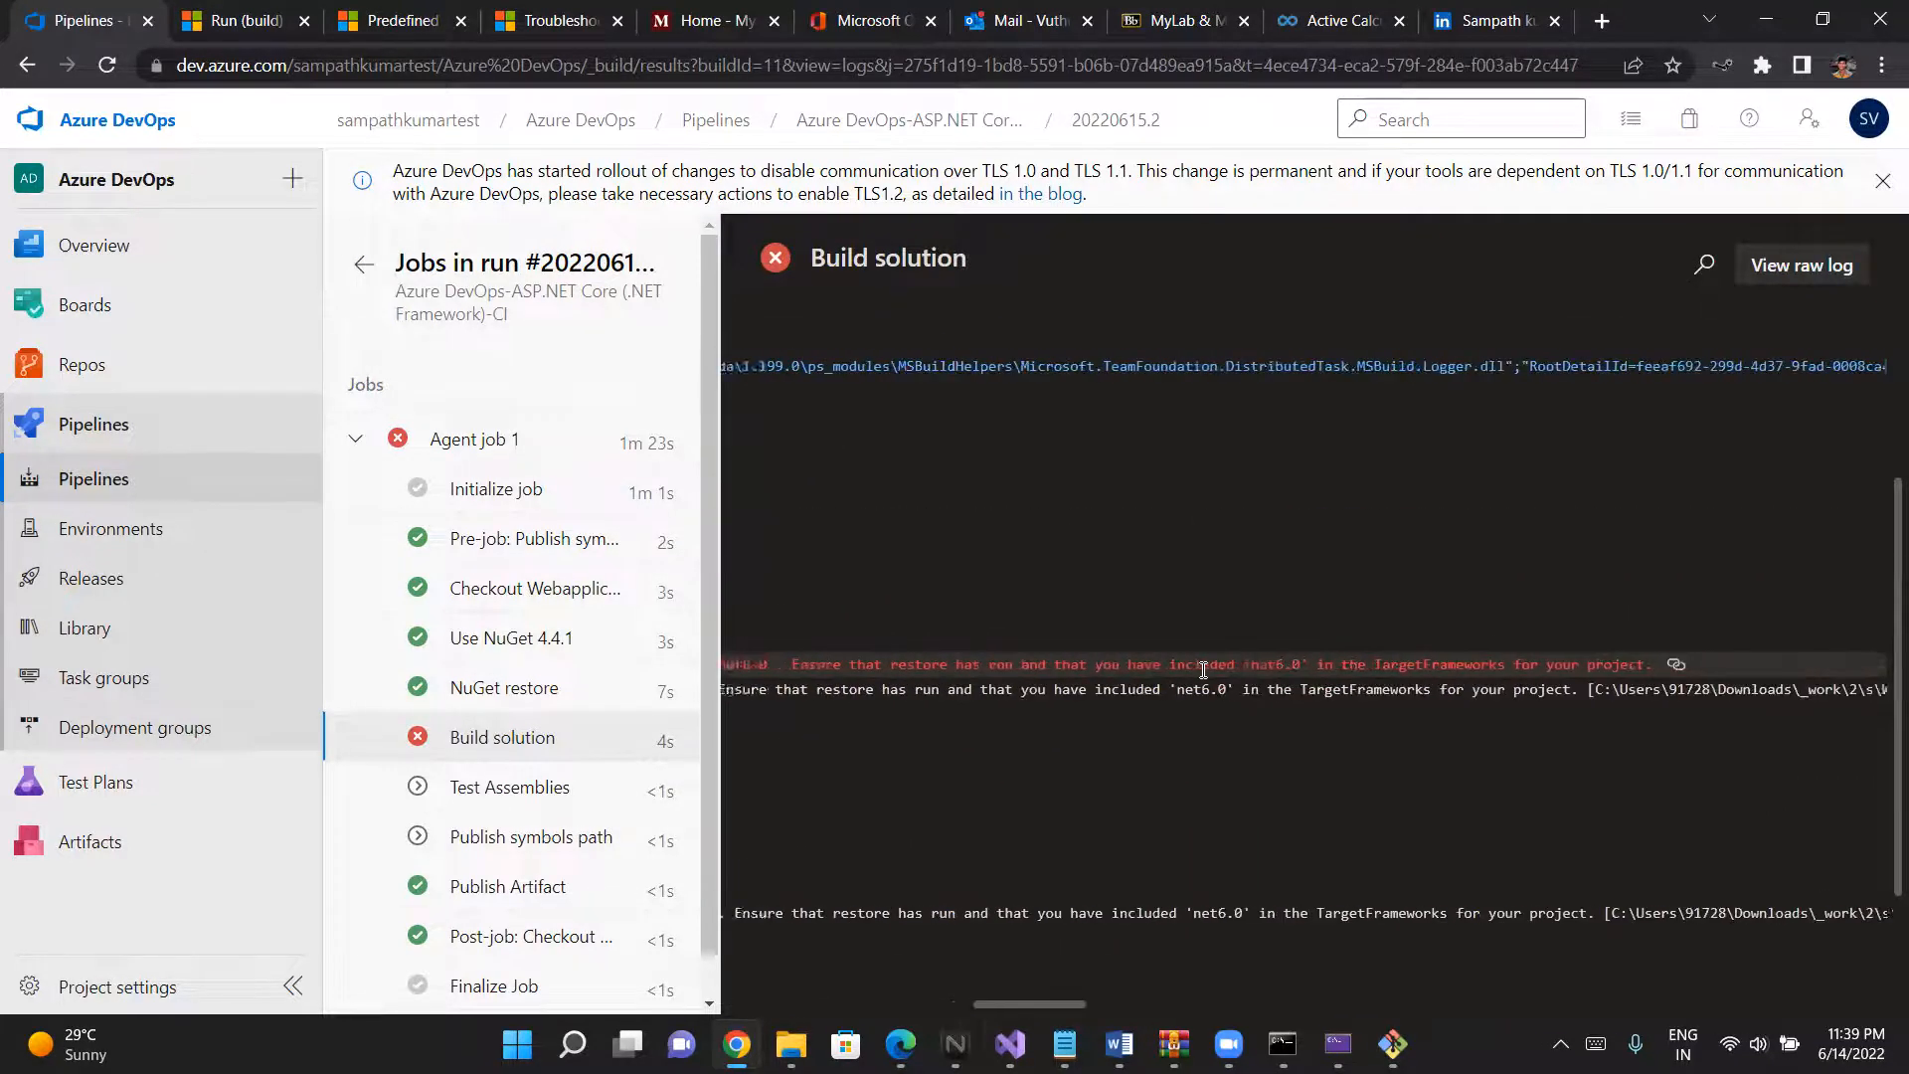
{"action": "scroll", "coordinate": [1203, 672], "scroll_direction": "left", "scroll_amount": 2}
{"action": "scroll", "coordinate": [1203, 671], "scroll_direction": "left", "scroll_amount": 1}
{"action": "scroll", "coordinate": [1204, 671], "scroll_direction": "left", "scroll_amount": 3}
{"action": "scroll", "coordinate": [1203, 671], "scroll_direction": "left", "scroll_amount": 10}
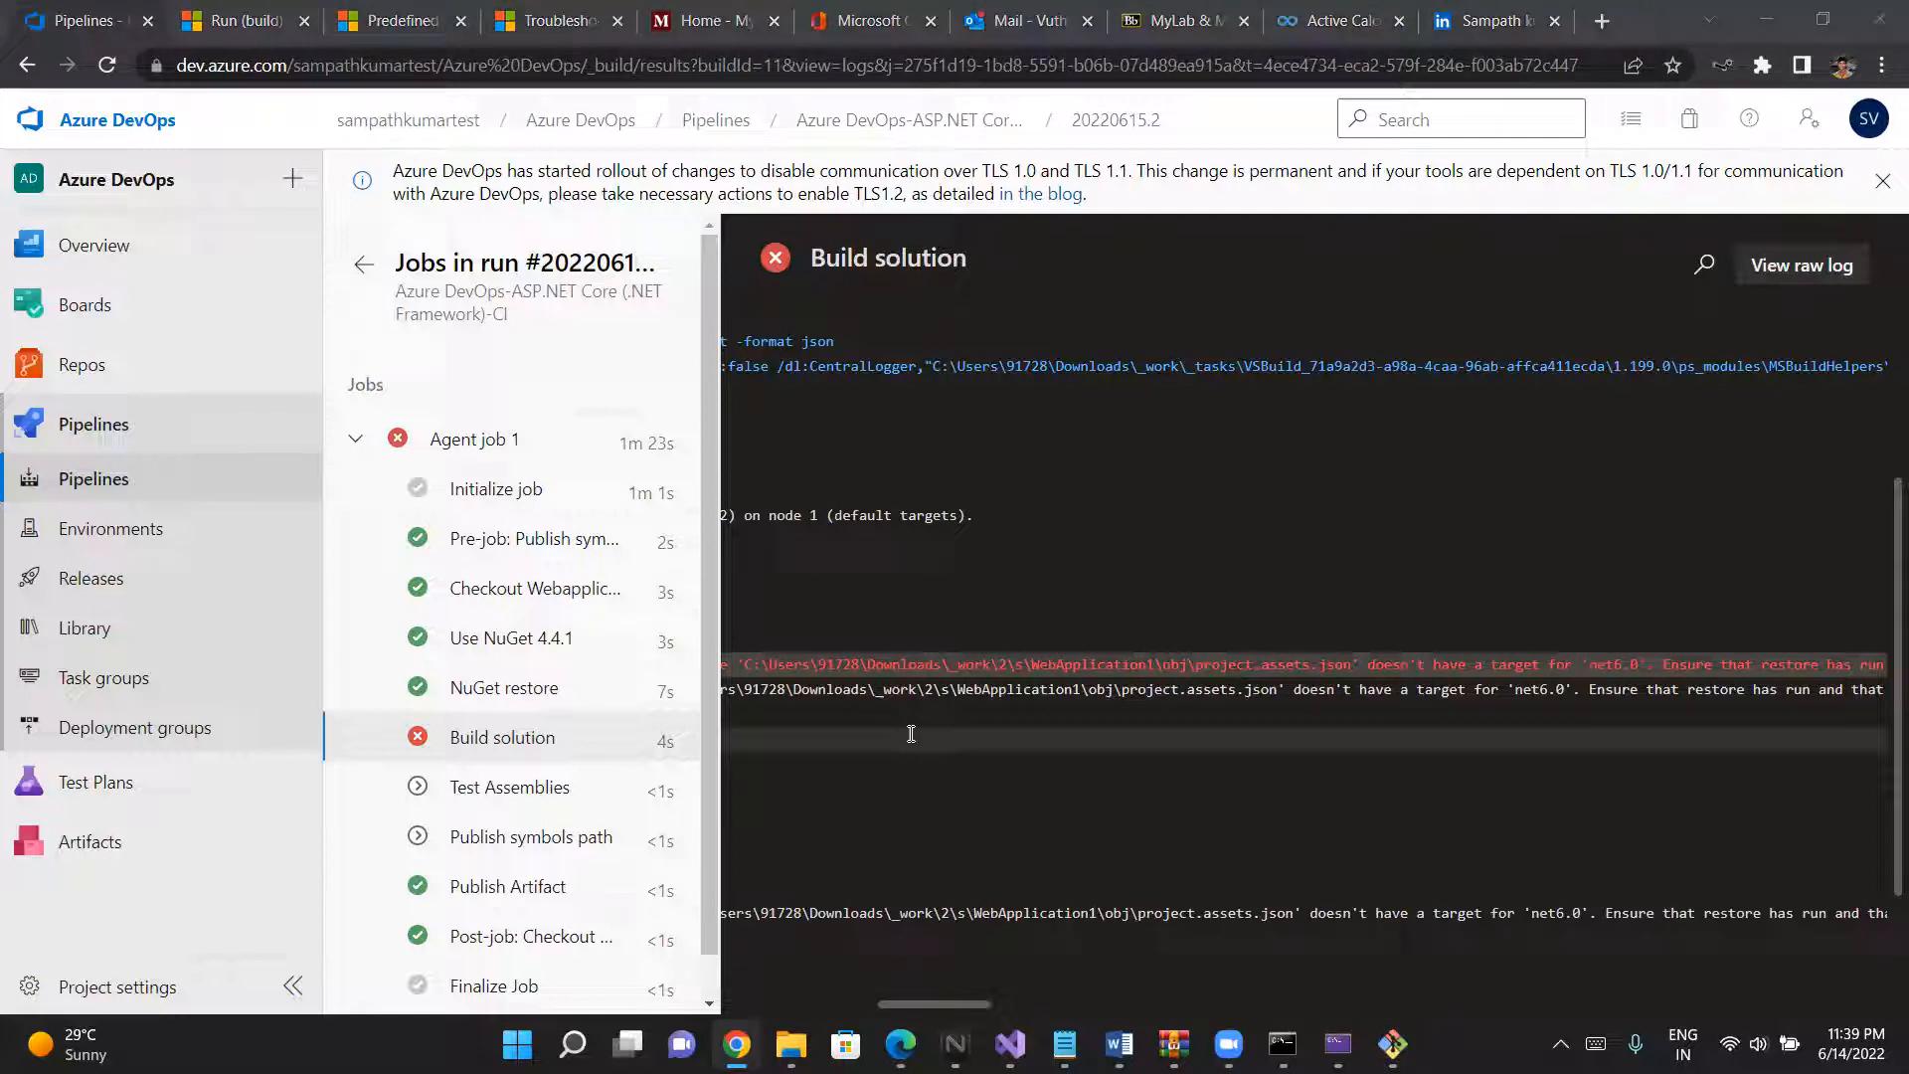
{"action": "scroll", "coordinate": [983, 684], "scroll_direction": "left", "scroll_amount": 3}
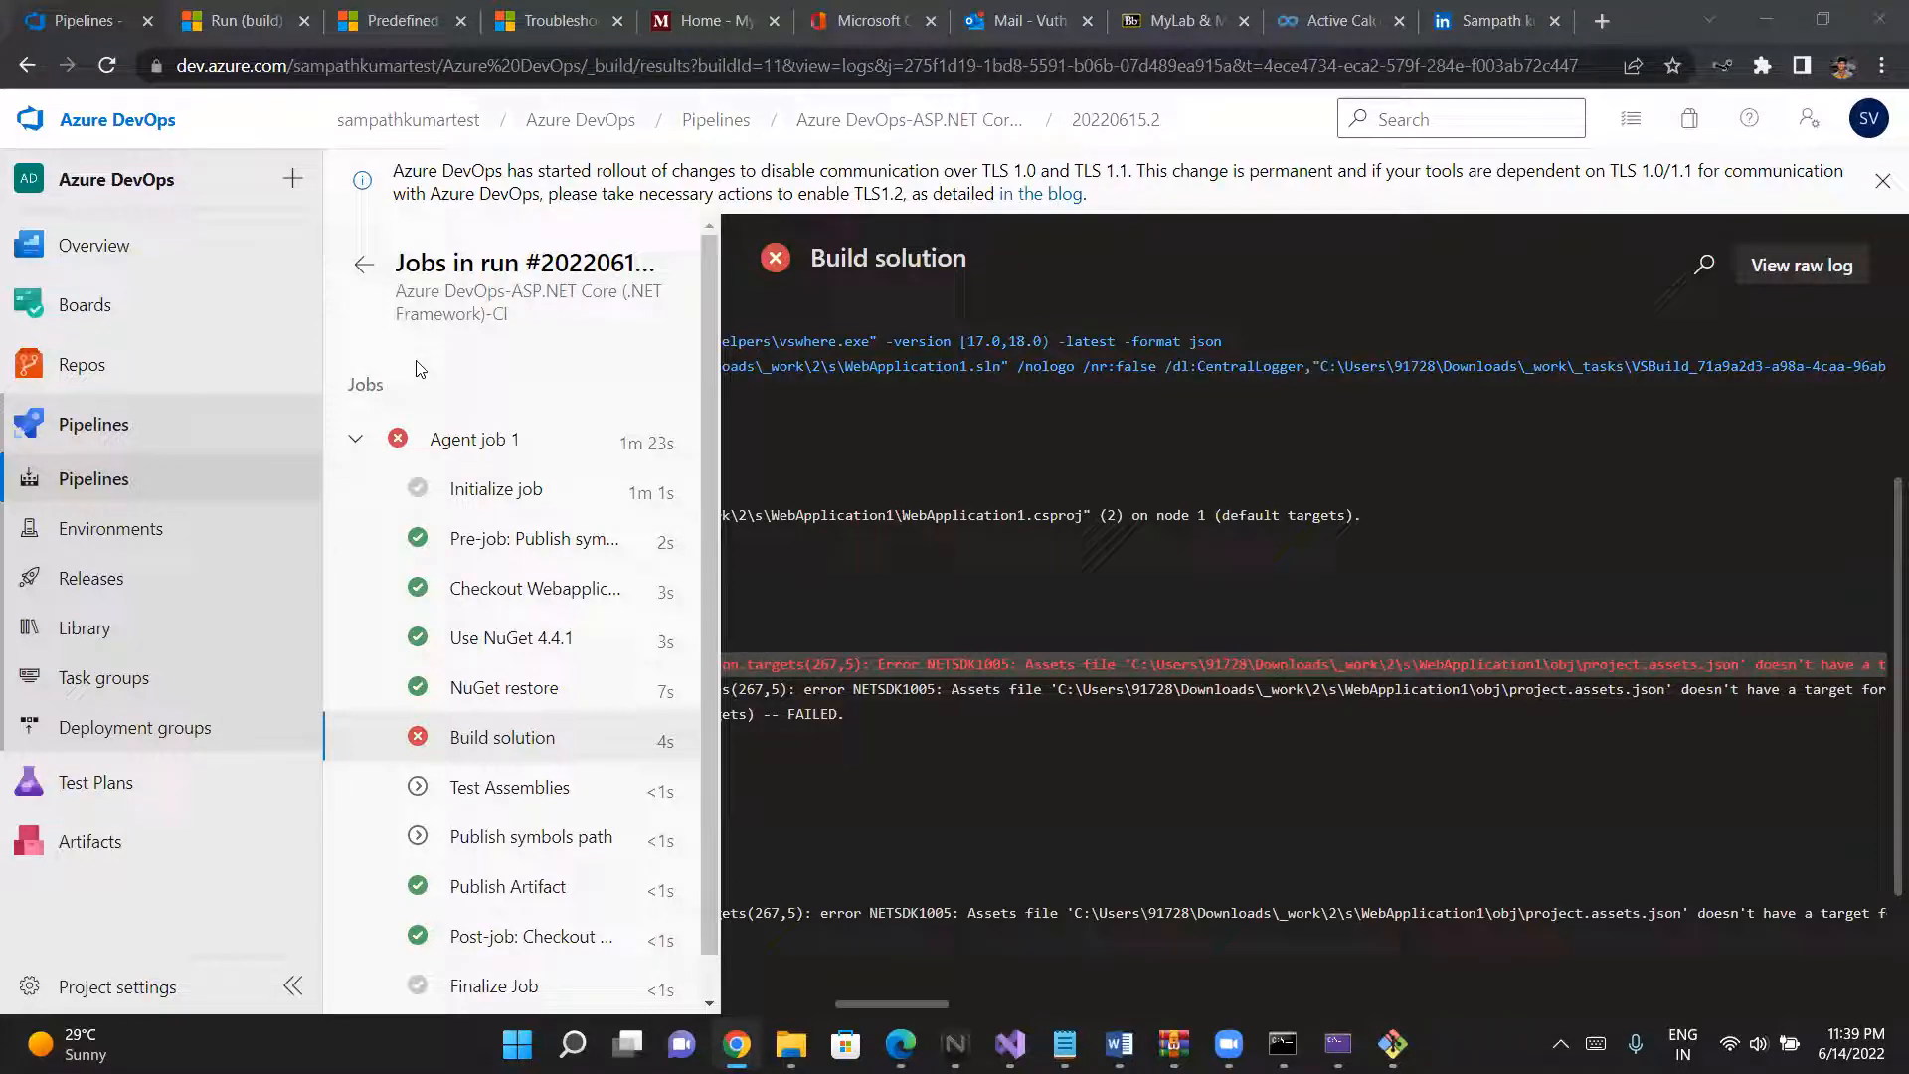
{"action": "scroll", "coordinate": [855, 696], "scroll_direction": "left", "scroll_amount": 10}
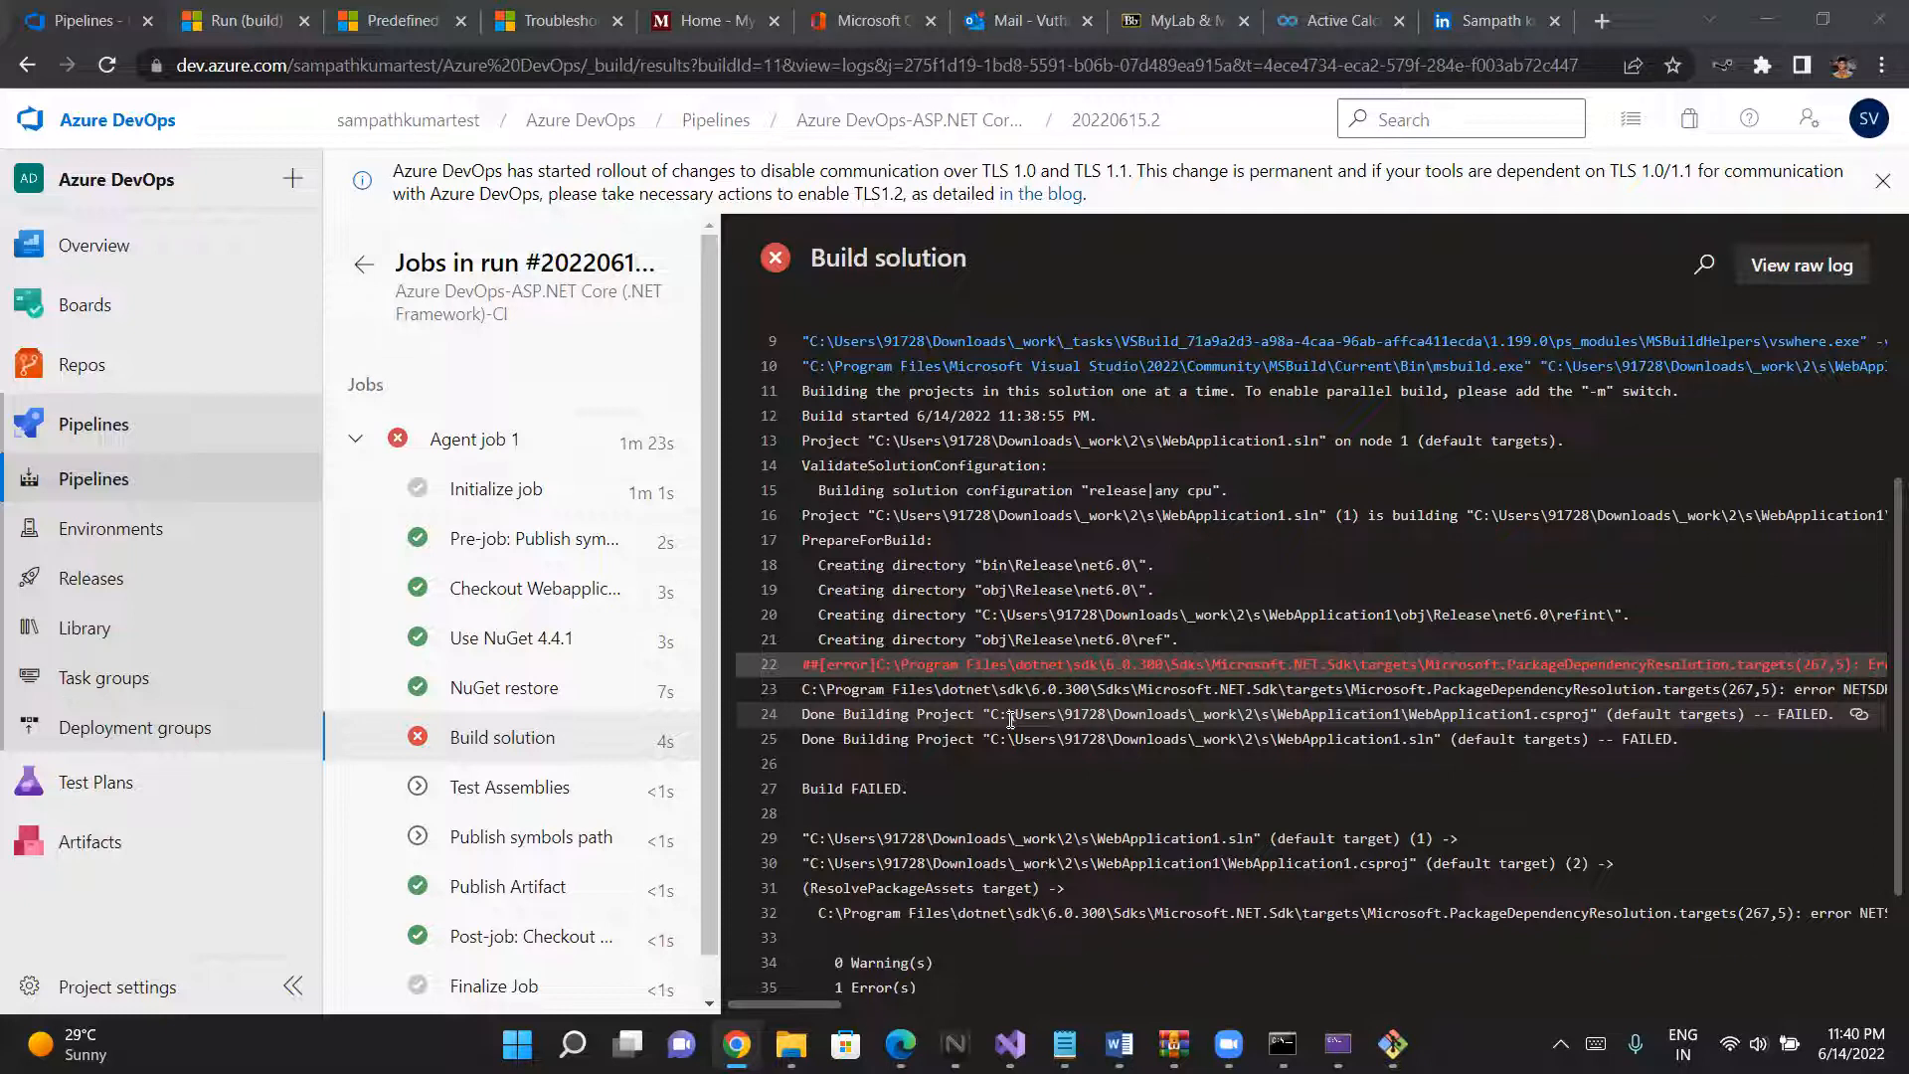
{"action": "scroll", "coordinate": [1011, 718], "scroll_direction": "right", "scroll_amount": 5}
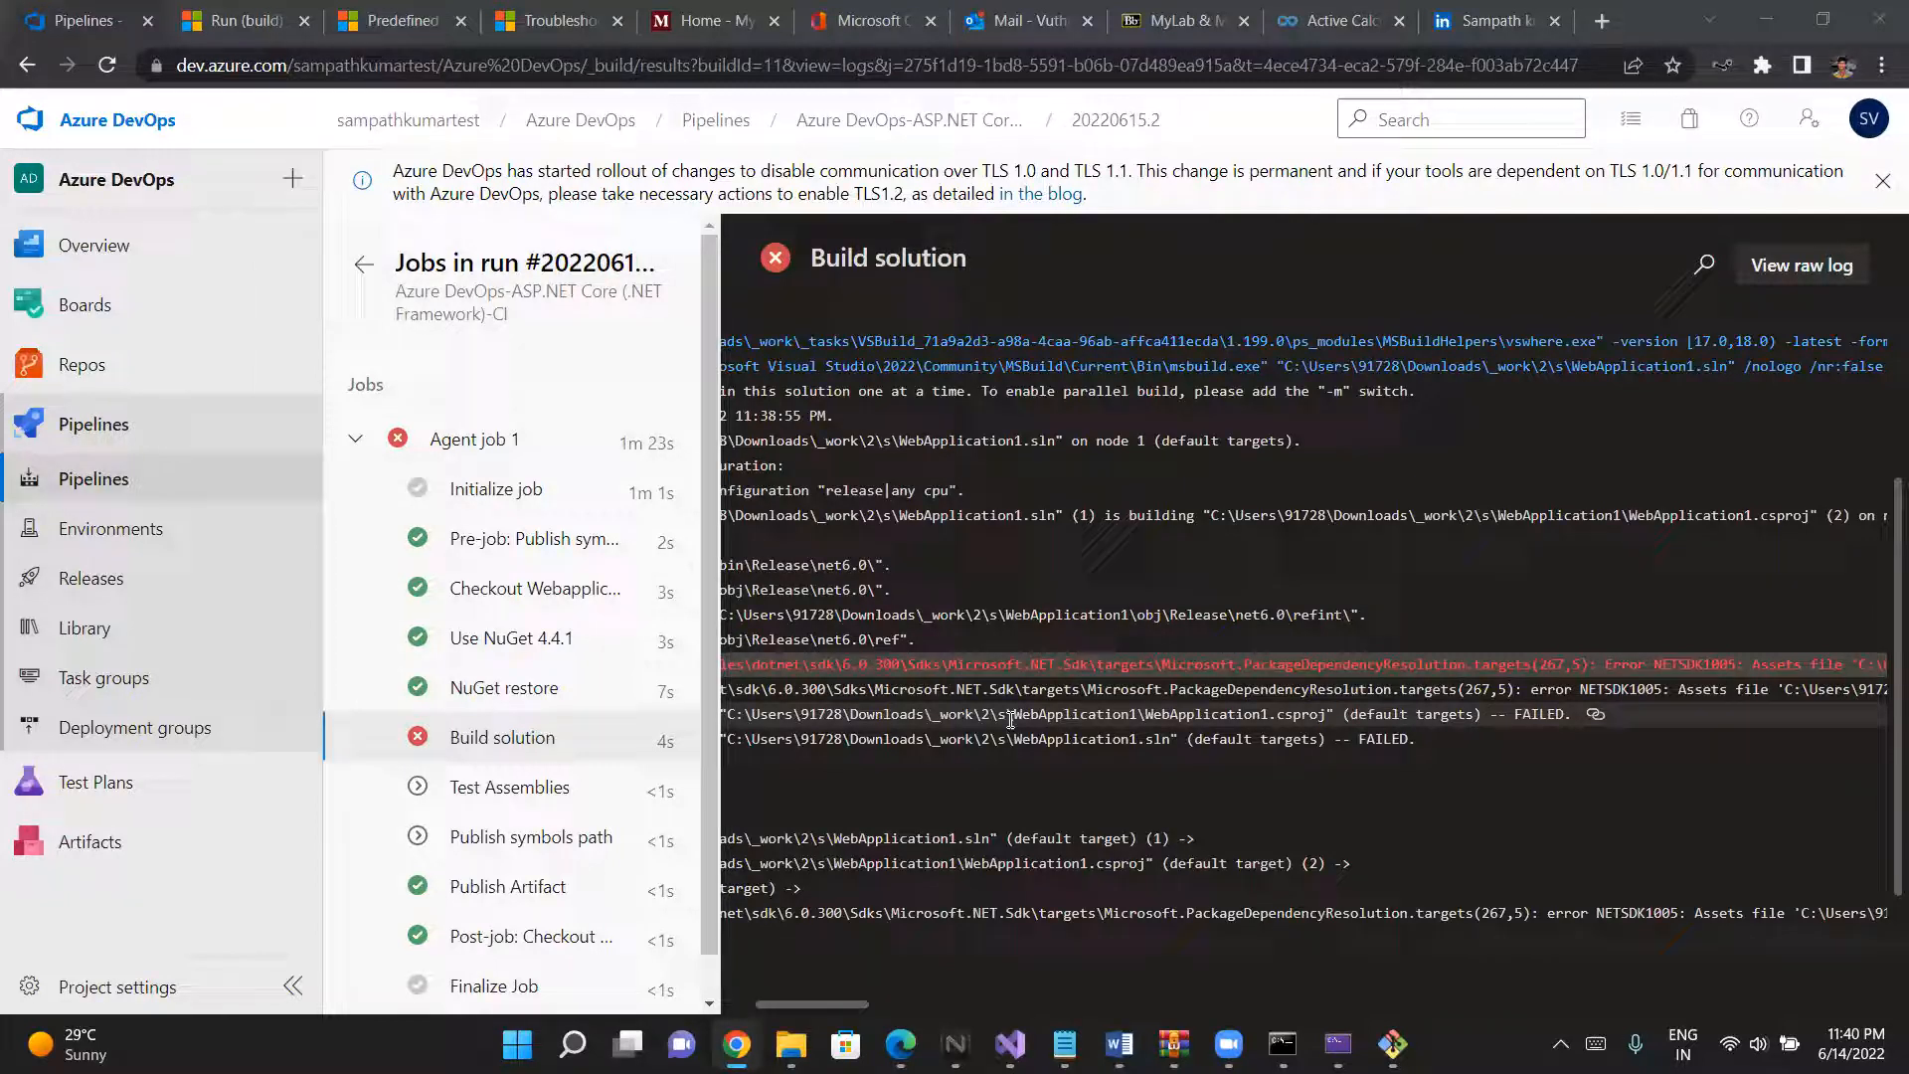
{"action": "scroll", "coordinate": [1011, 718], "scroll_direction": "right", "scroll_amount": 15}
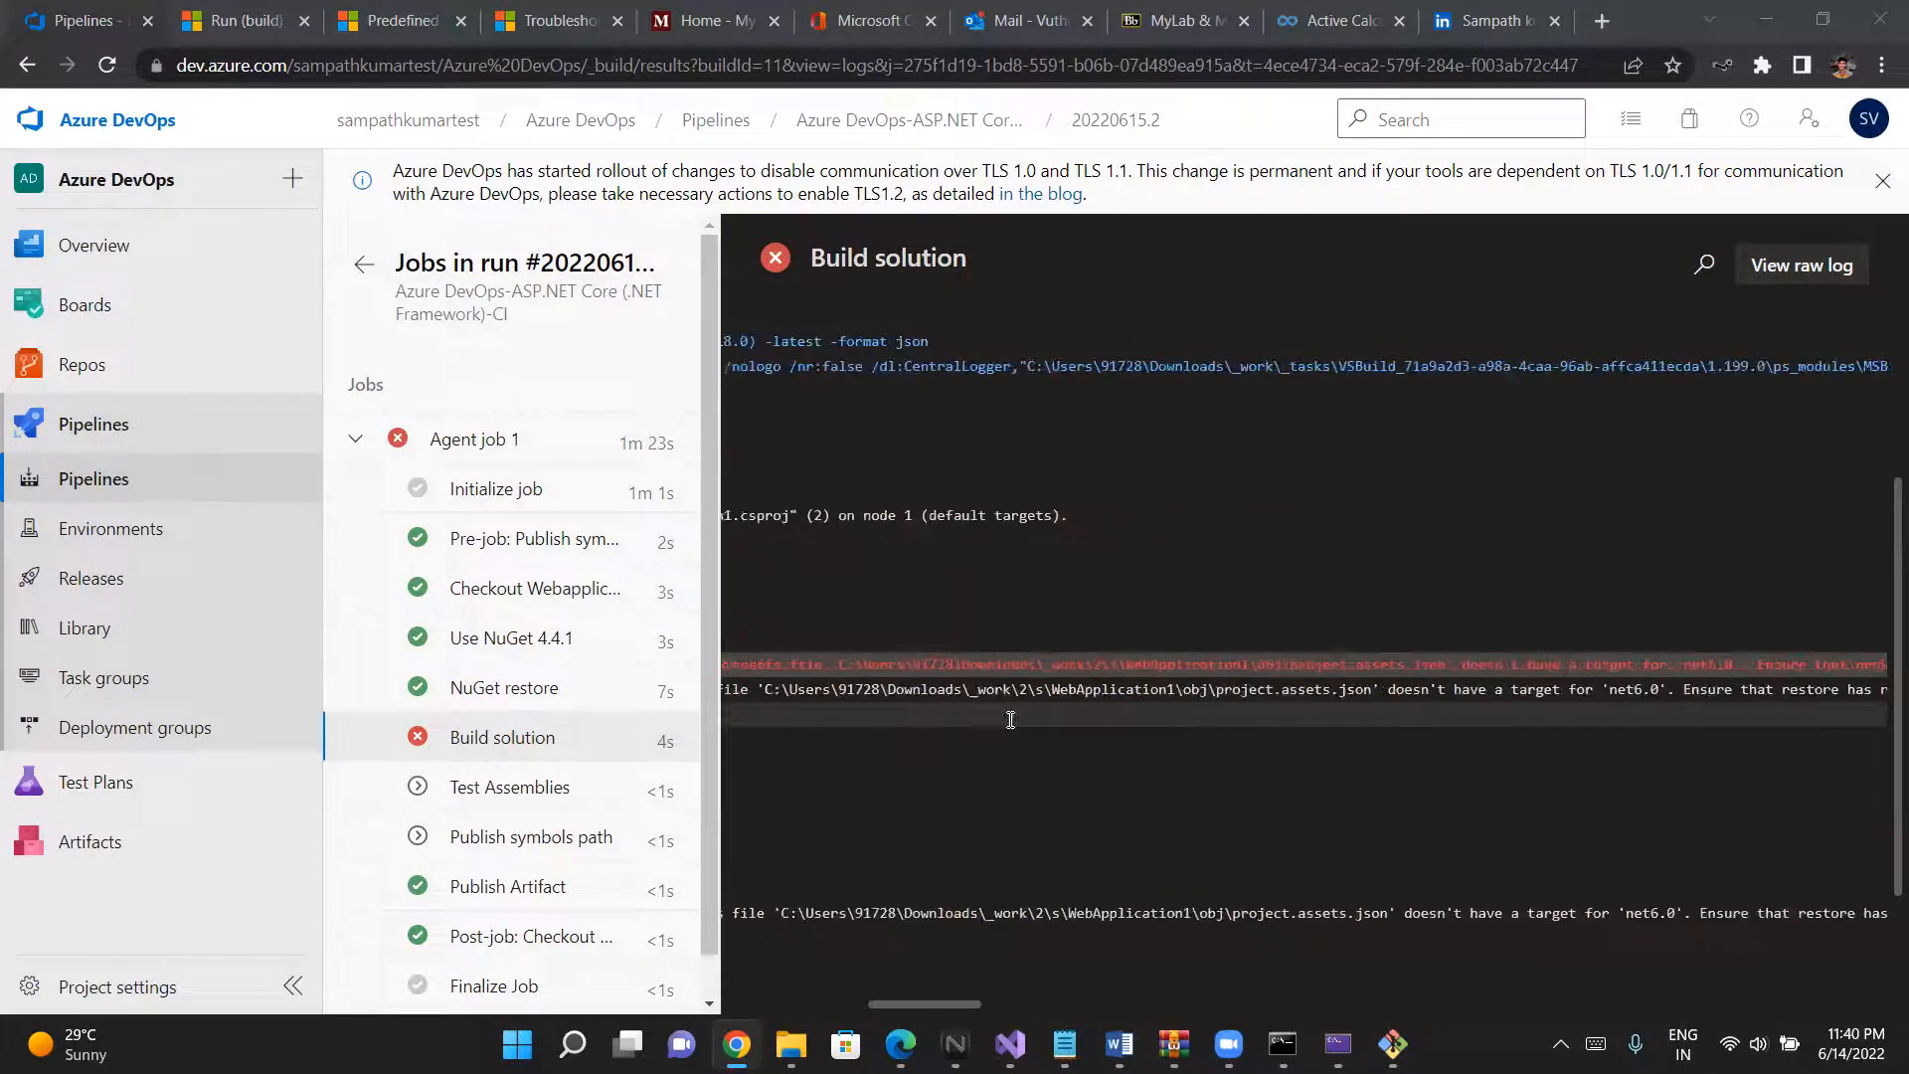
{"action": "scroll", "coordinate": [1010, 719], "scroll_direction": "left", "scroll_amount": 3}
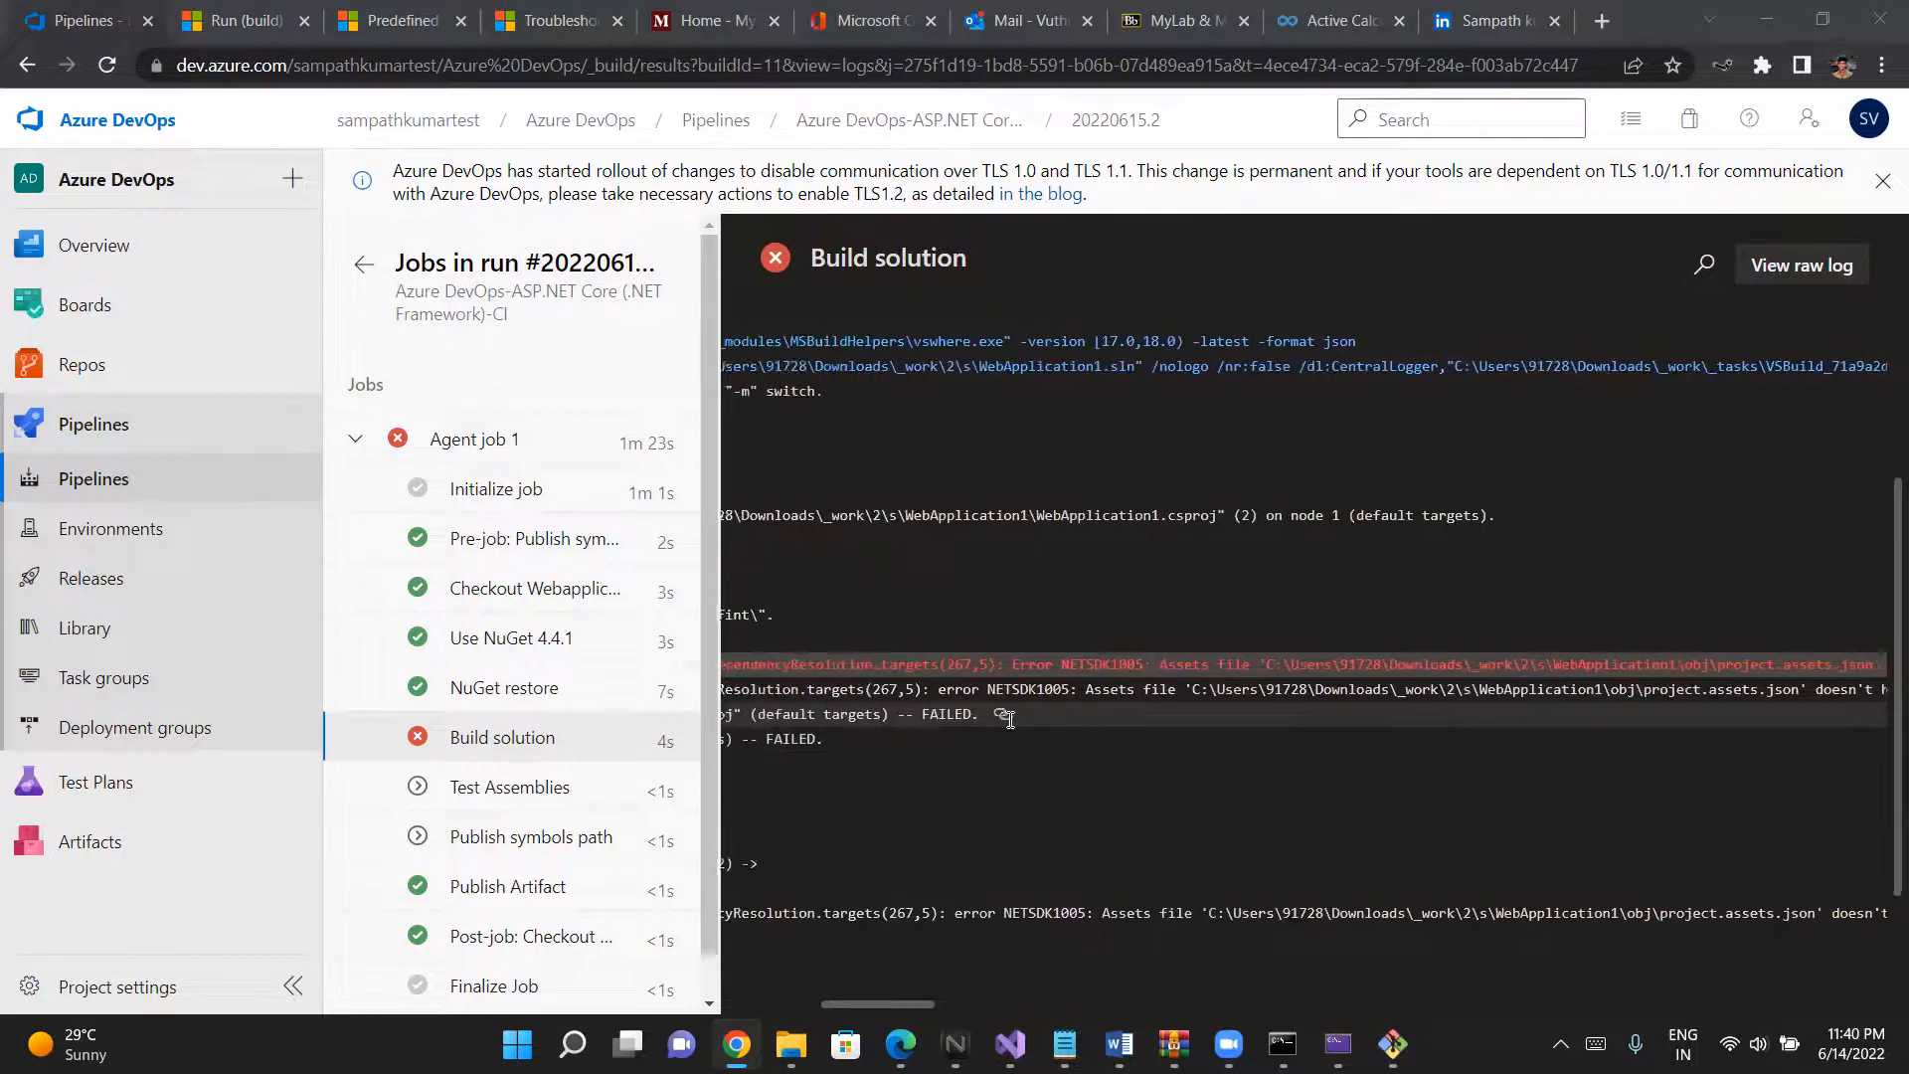
{"action": "scroll", "coordinate": [1010, 719], "scroll_direction": "left", "scroll_amount": 5}
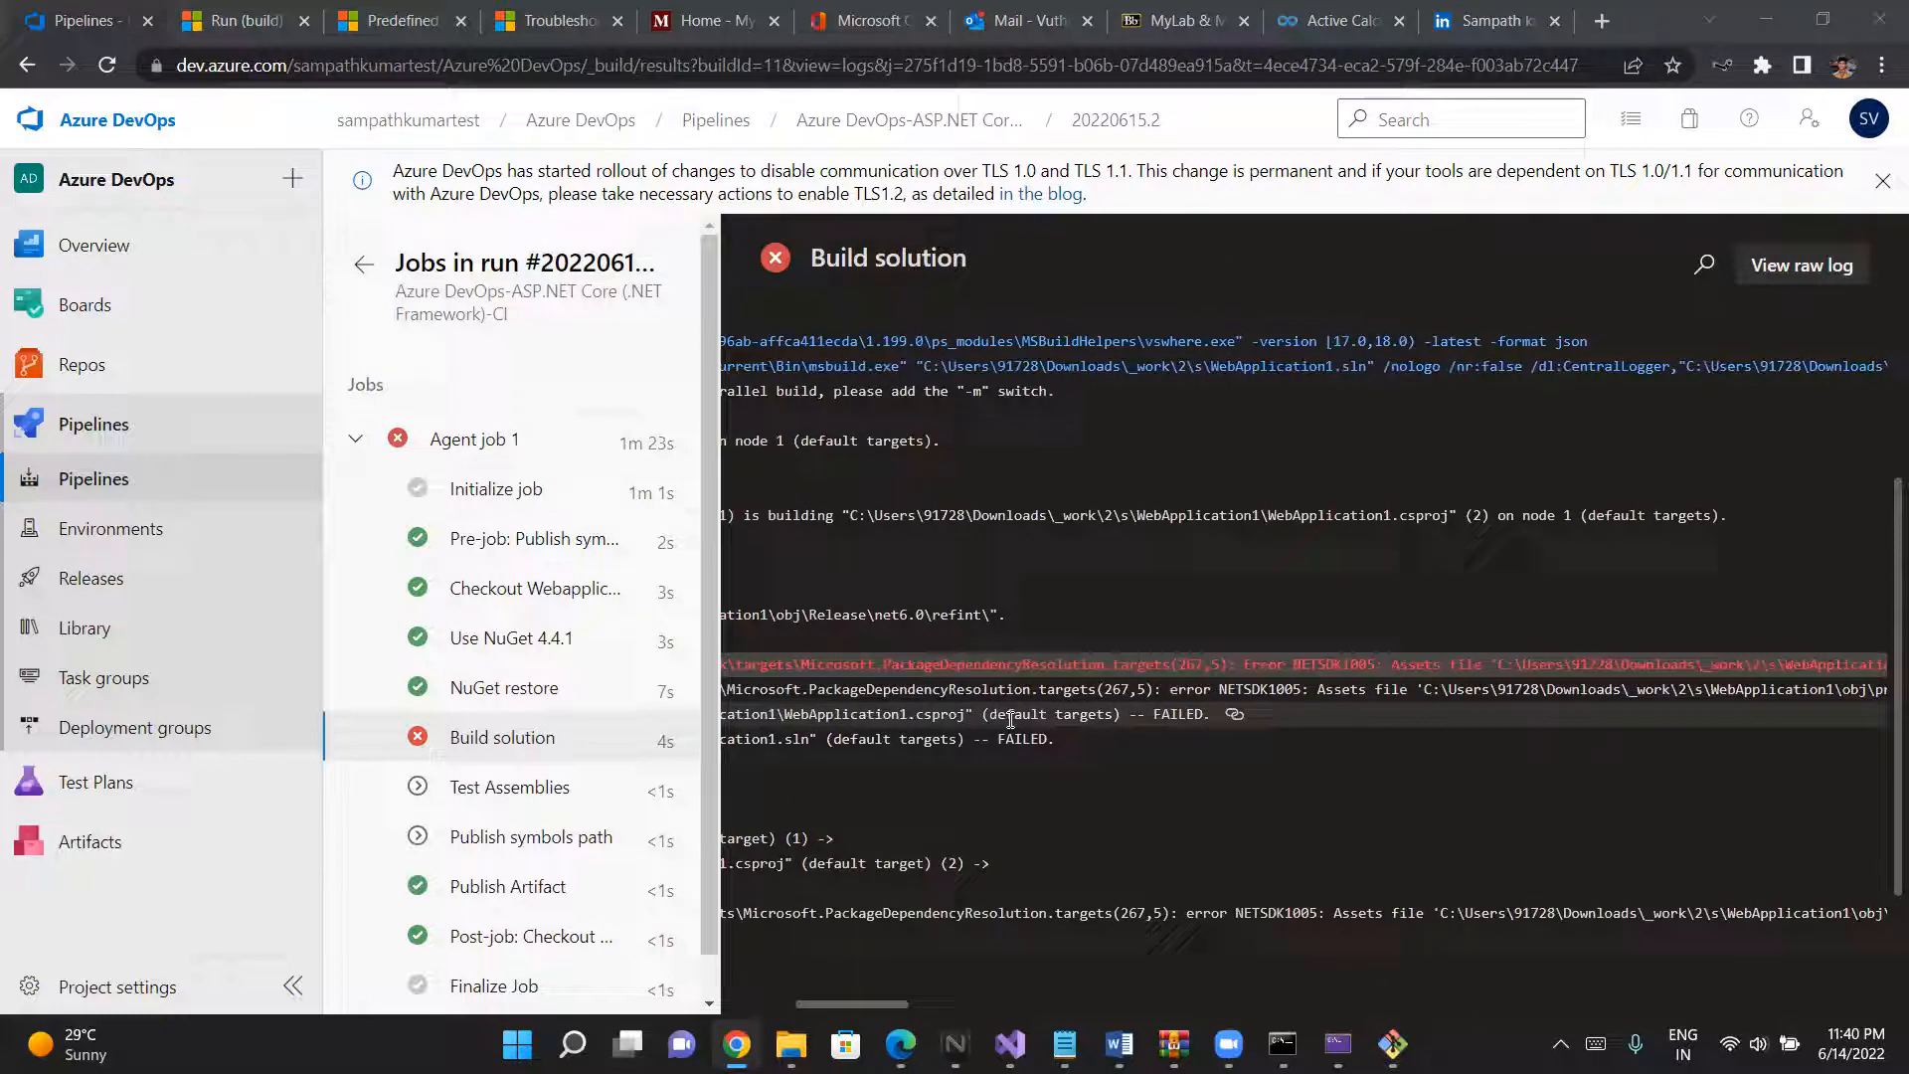
{"action": "scroll", "coordinate": [1010, 719], "scroll_direction": "right", "scroll_amount": 2}
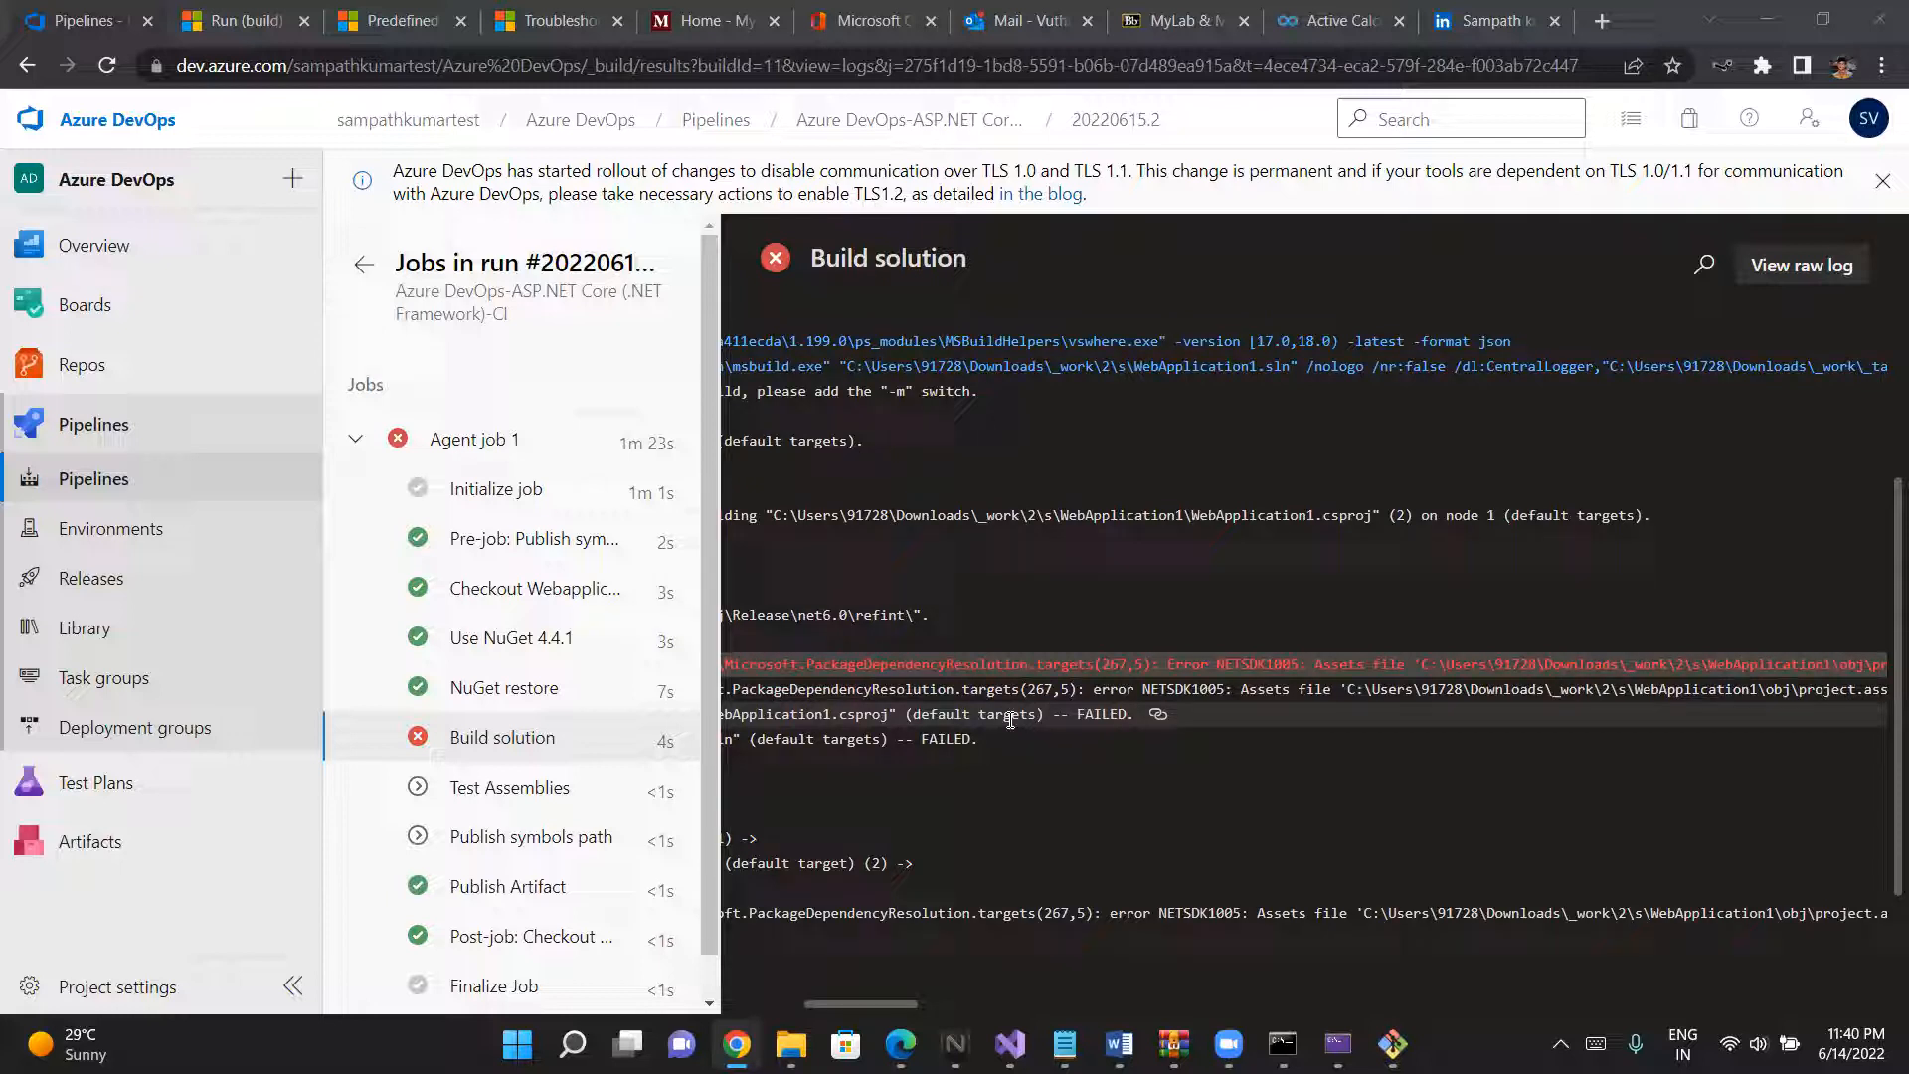
{"action": "scroll", "coordinate": [1010, 718], "scroll_direction": "right", "scroll_amount": 6}
{"action": "scroll", "coordinate": [1010, 719], "scroll_direction": "right", "scroll_amount": 2}
{"action": "scroll", "coordinate": [1010, 719], "scroll_direction": "right", "scroll_amount": 1}
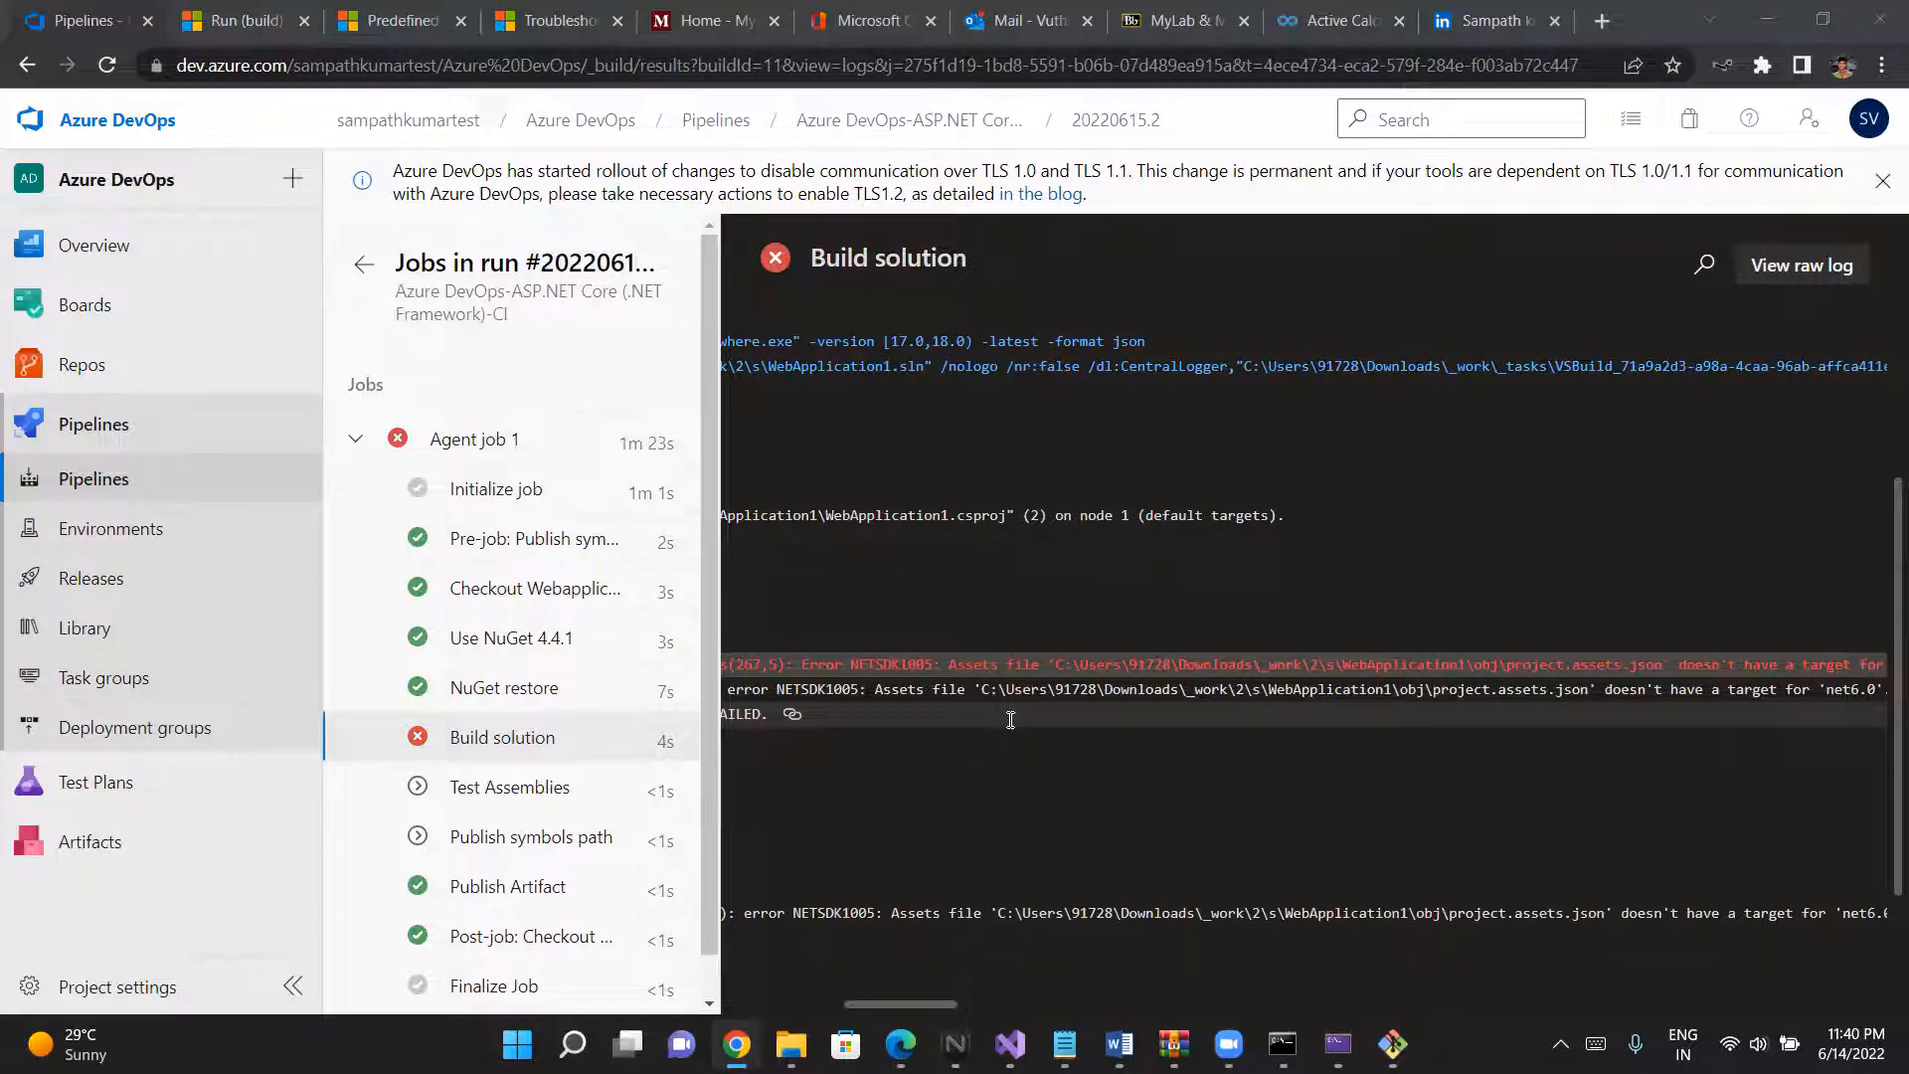
{"action": "scroll", "coordinate": [1010, 720], "scroll_direction": "down", "scroll_amount": 1}
{"action": "scroll", "coordinate": [1010, 720], "scroll_direction": "right", "scroll_amount": 2}
{"action": "scroll", "coordinate": [1010, 720], "scroll_direction": "right", "scroll_amount": 3}
{"action": "scroll", "coordinate": [1011, 720], "scroll_direction": "right", "scroll_amount": 3}
{"action": "scroll", "coordinate": [1010, 720], "scroll_direction": "right", "scroll_amount": 4}
{"action": "scroll", "coordinate": [1010, 720], "scroll_direction": "right", "scroll_amount": 4}
{"action": "scroll", "coordinate": [1010, 720], "scroll_direction": "right", "scroll_amount": 3}
{"action": "scroll", "coordinate": [1010, 720], "scroll_direction": "right", "scroll_amount": 5}
{"action": "scroll", "coordinate": [1011, 720], "scroll_direction": "right", "scroll_amount": 1}
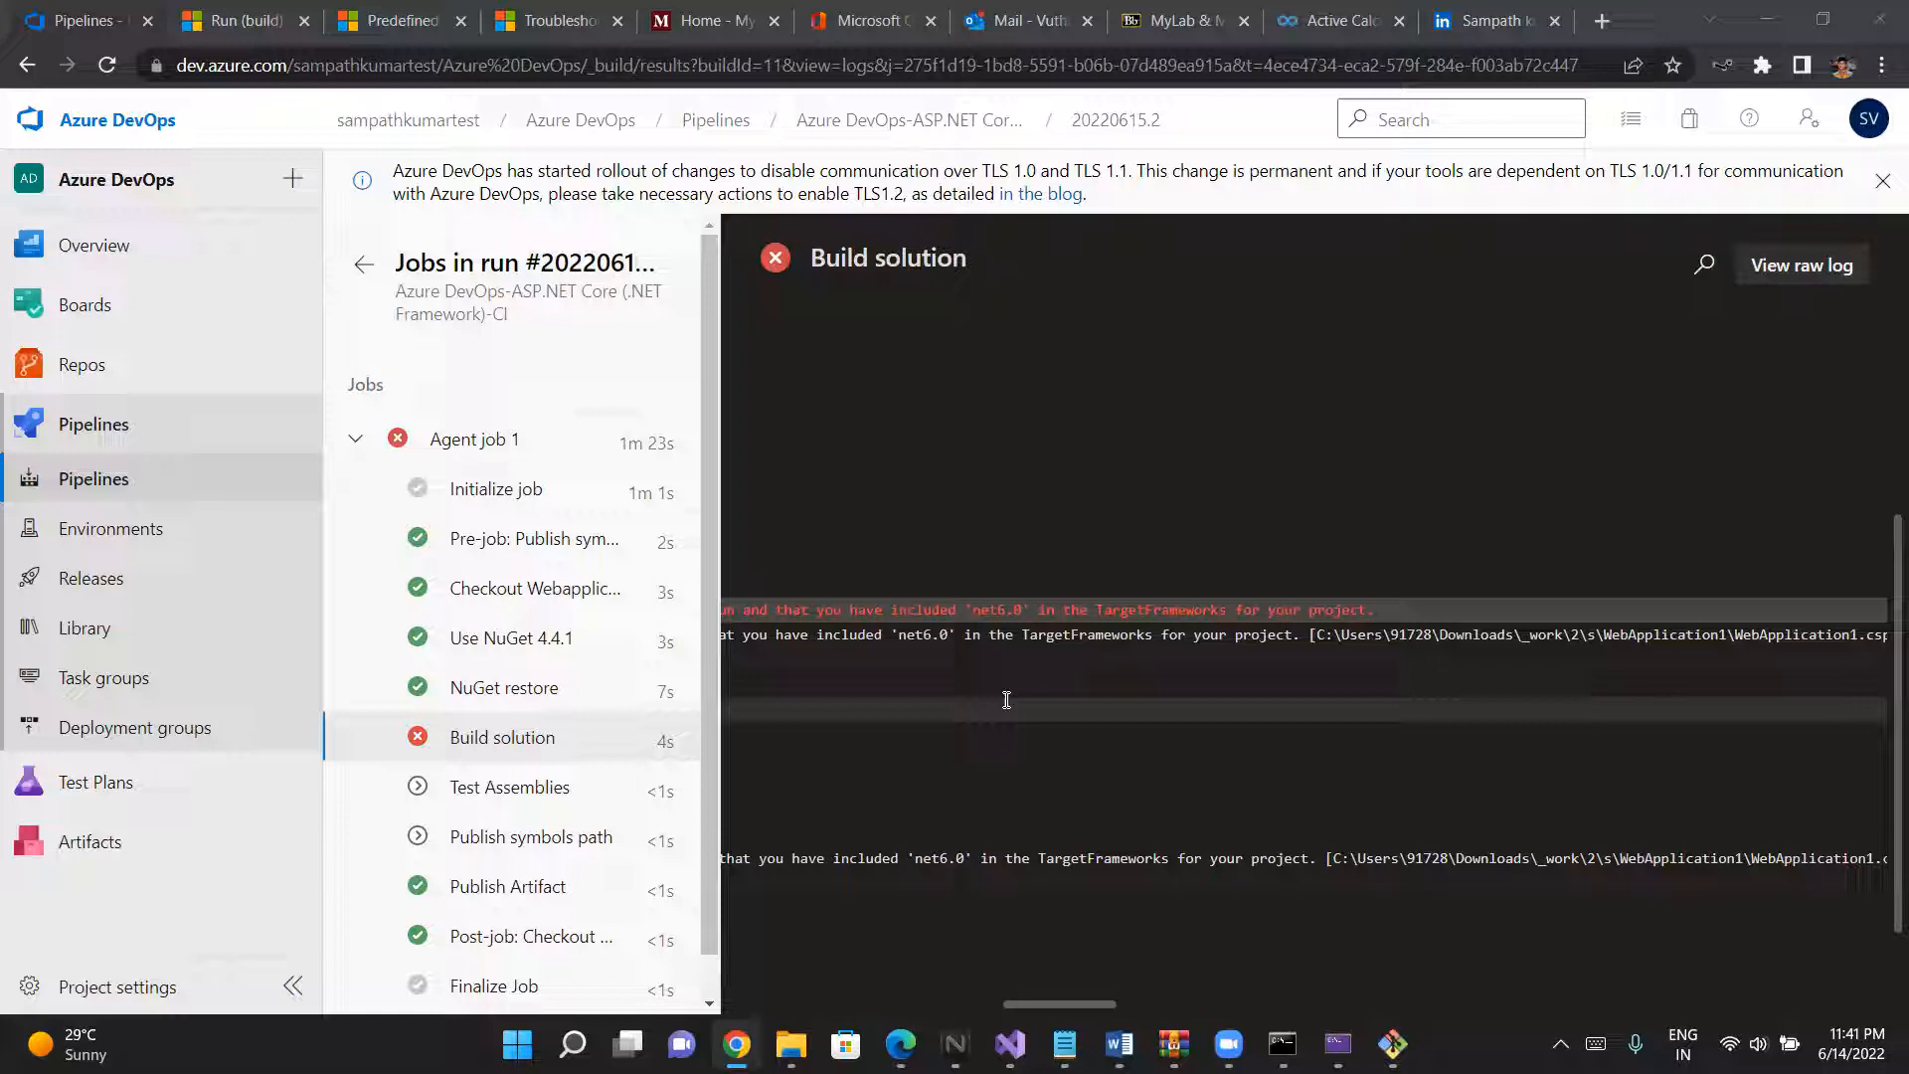
- Copy the link to the red error line in the Build solution log and open it in a new browser tab
{"action": "scroll", "coordinate": [1007, 700], "scroll_direction": "left", "scroll_amount": 3}
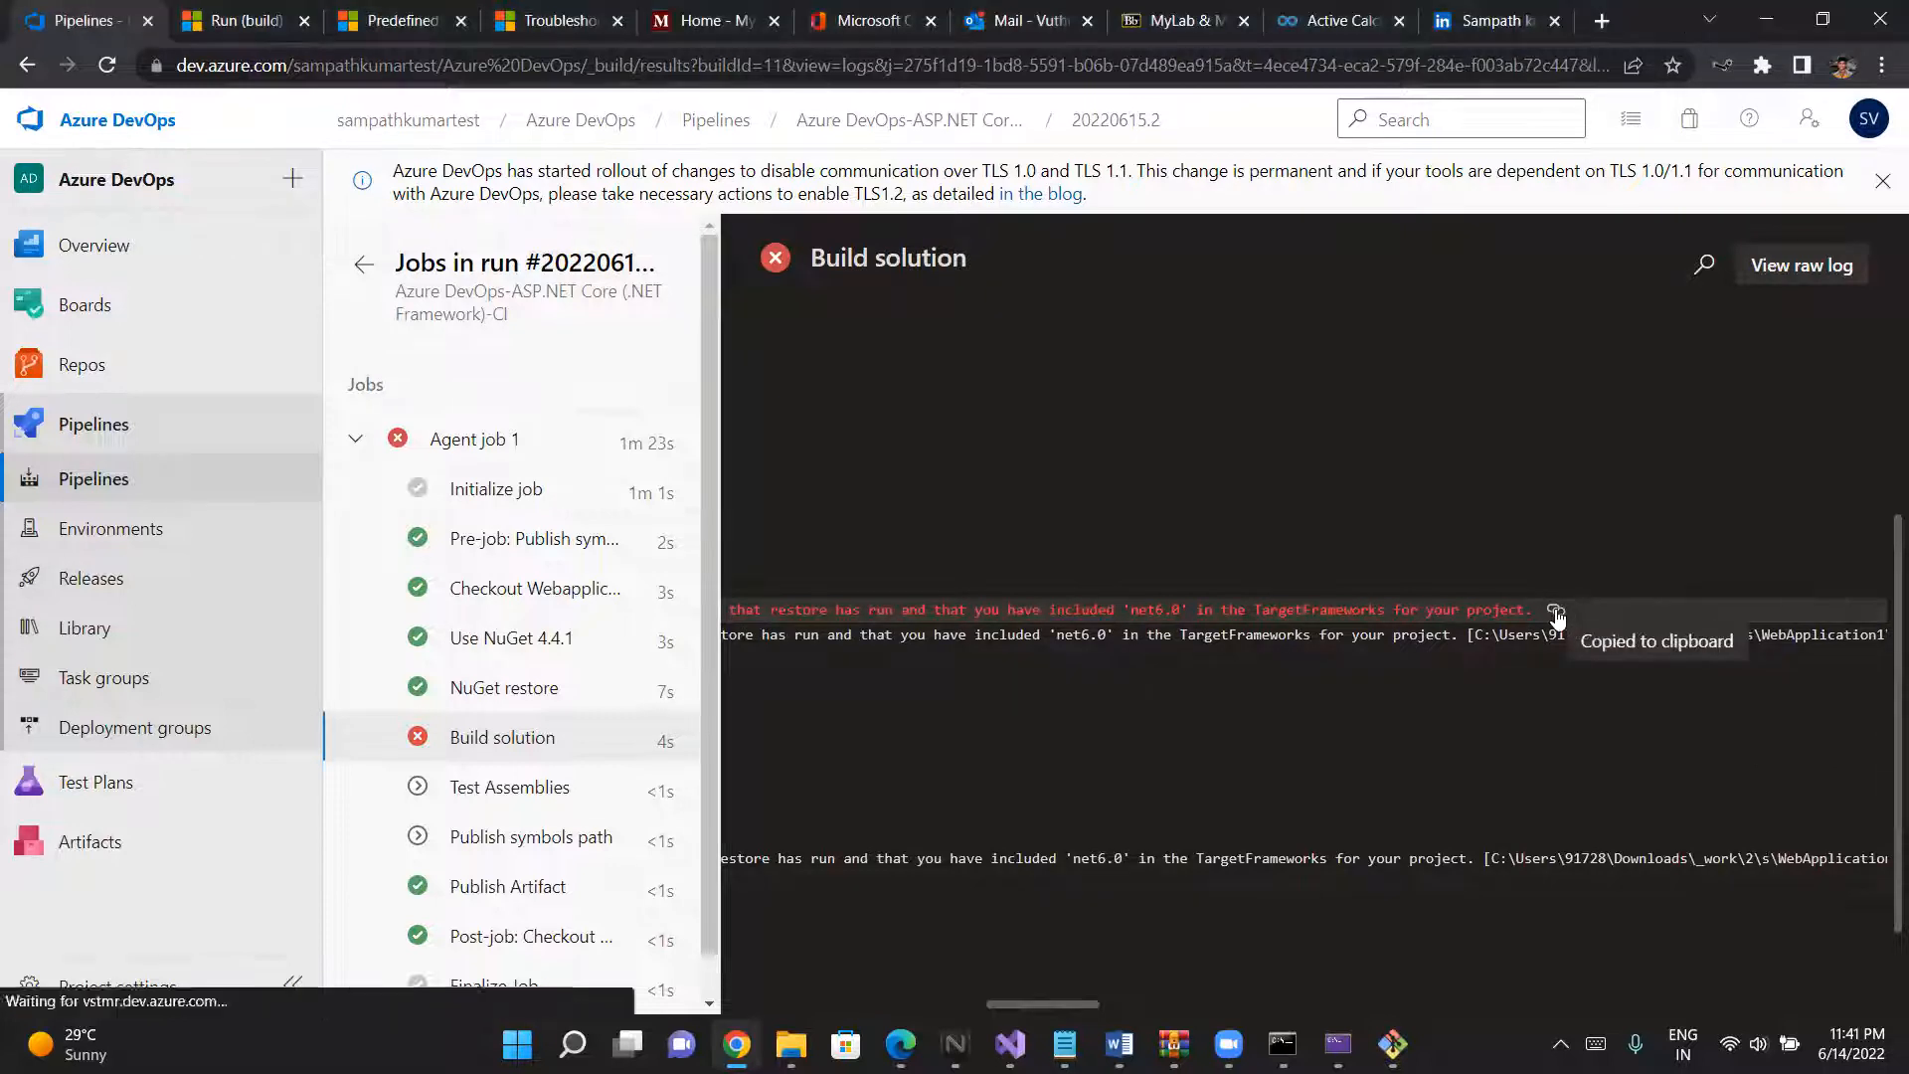
{"action": "left_click", "coordinate": [1556, 610]}
{"action": "scroll", "coordinate": [1512, 735], "scroll_direction": "left", "scroll_amount": 5}
{"action": "scroll", "coordinate": [1511, 736], "scroll_direction": "left", "scroll_amount": 4}
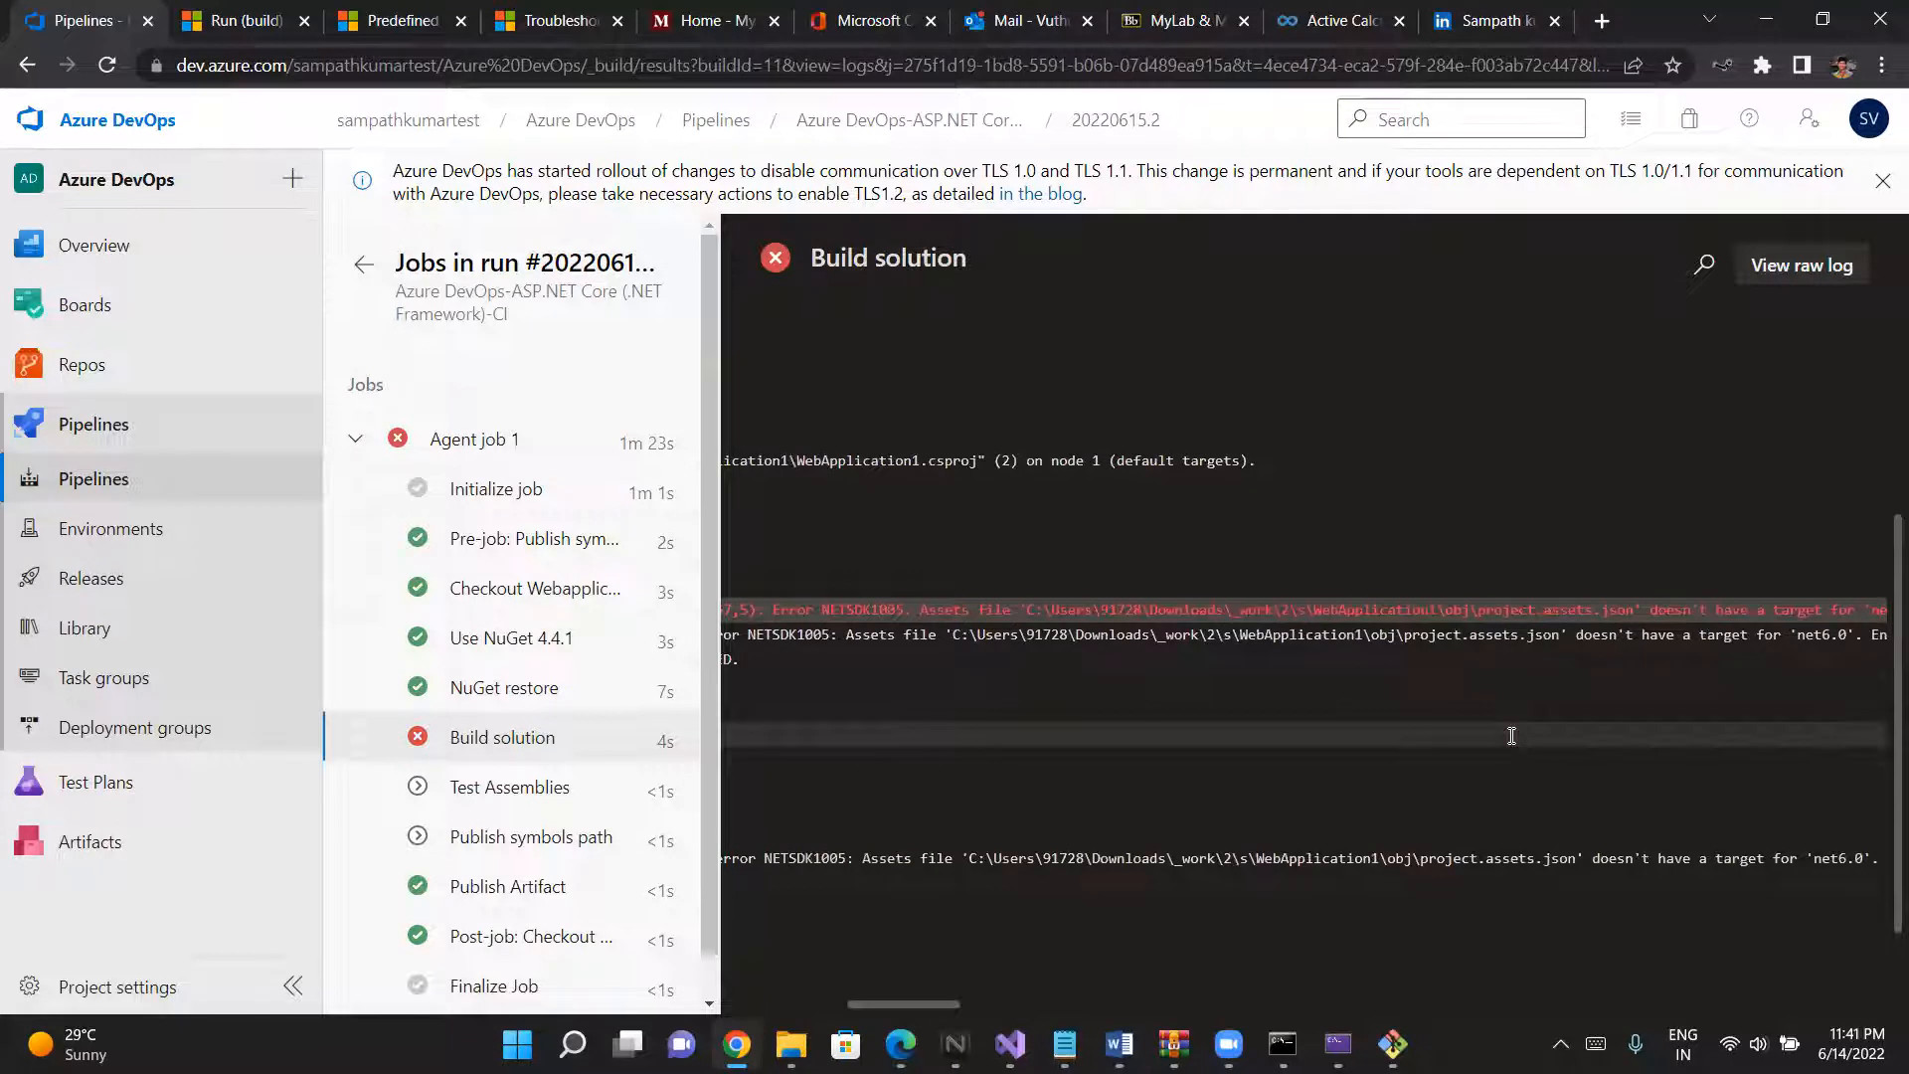
{"action": "left_click", "coordinate": [1593, 30]}
{"action": "left_click", "coordinate": [1309, 54]}
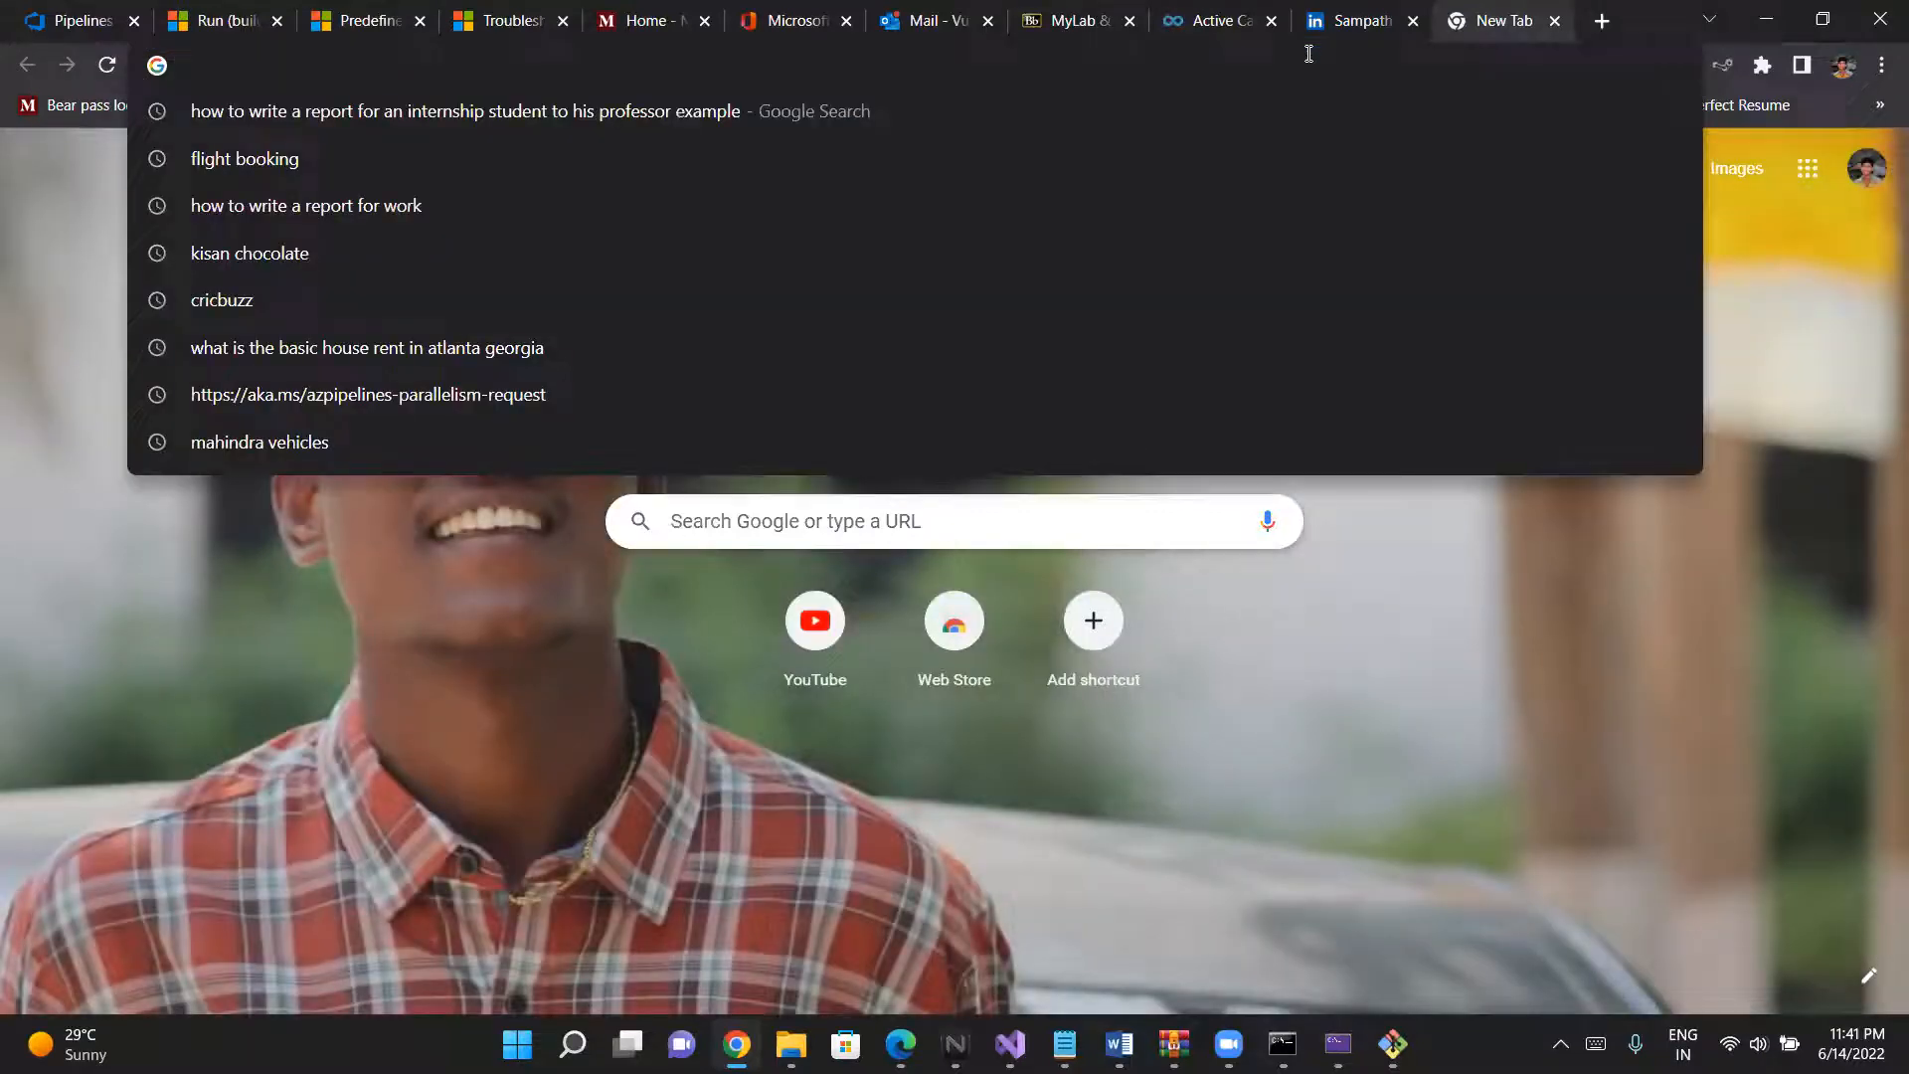
{"action": "key", "text": "ctrl+v"}
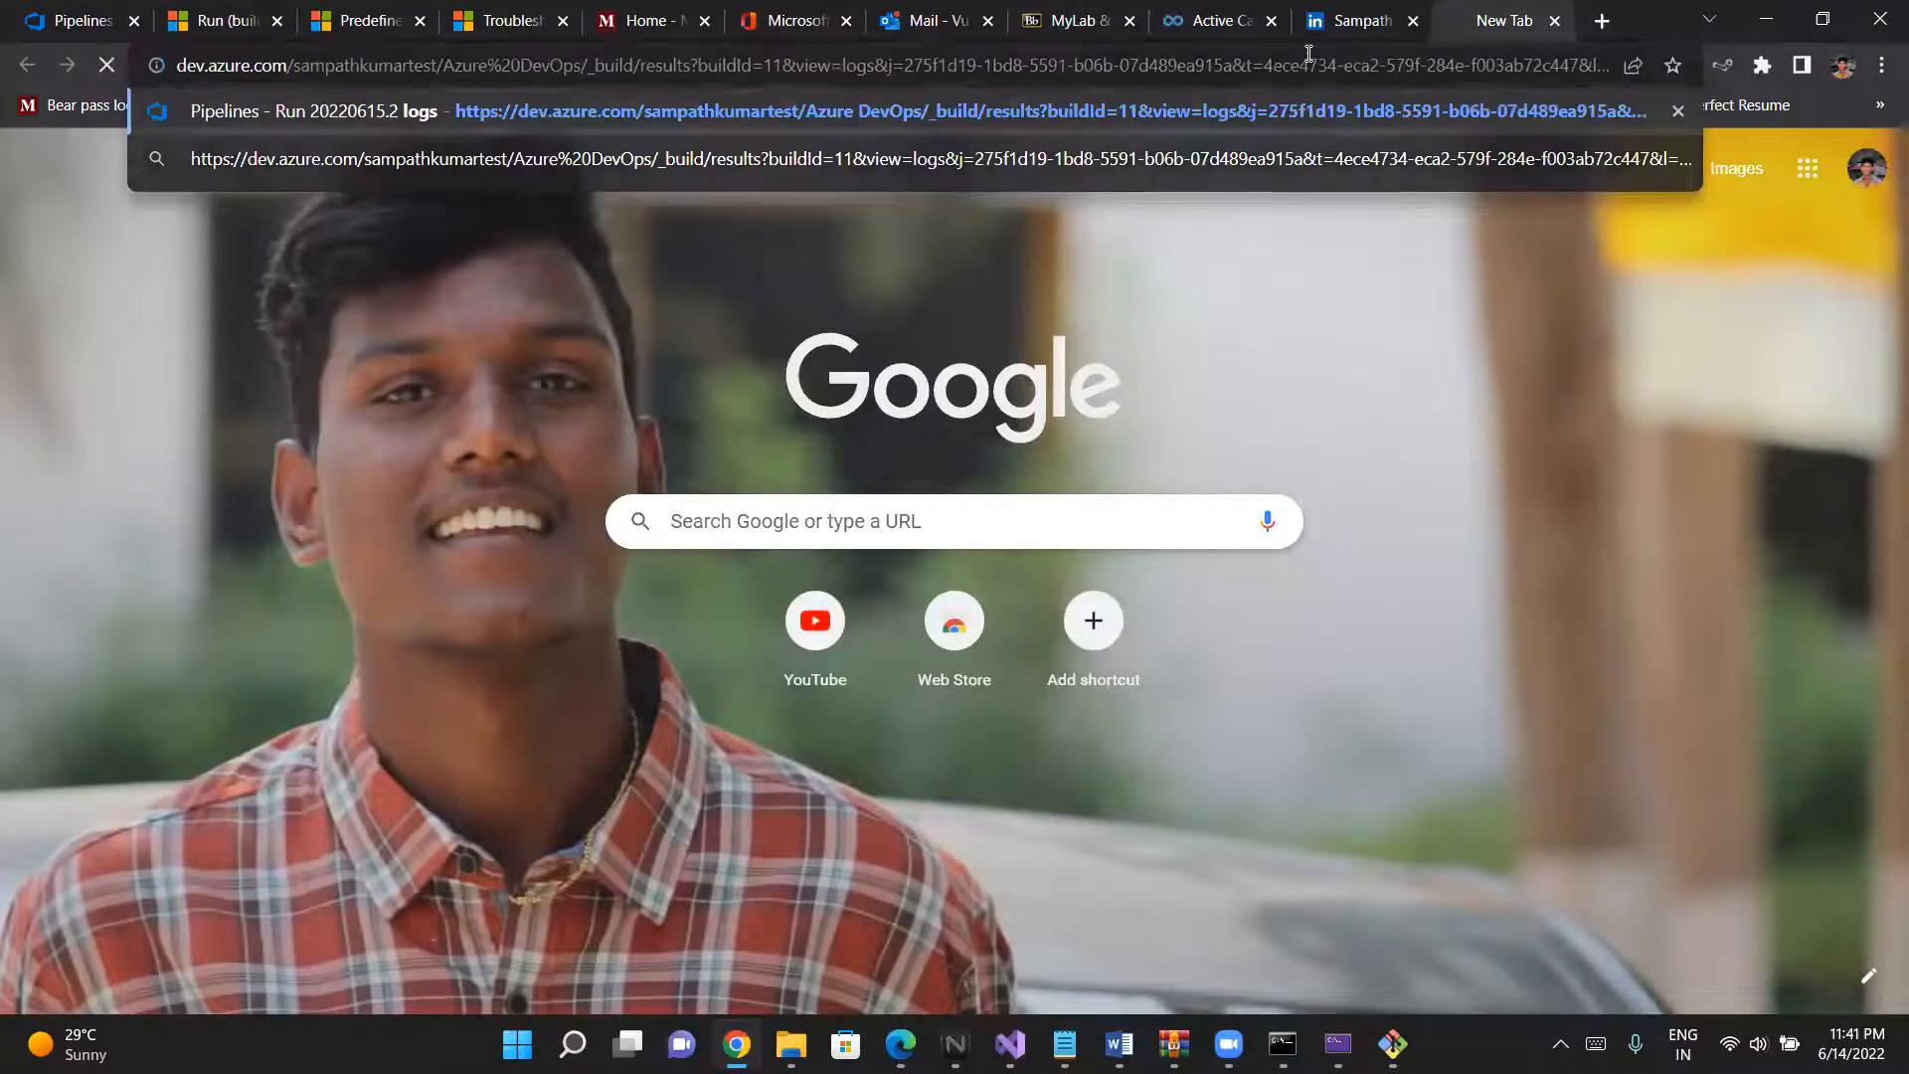
{"action": "key", "text": "Return"}
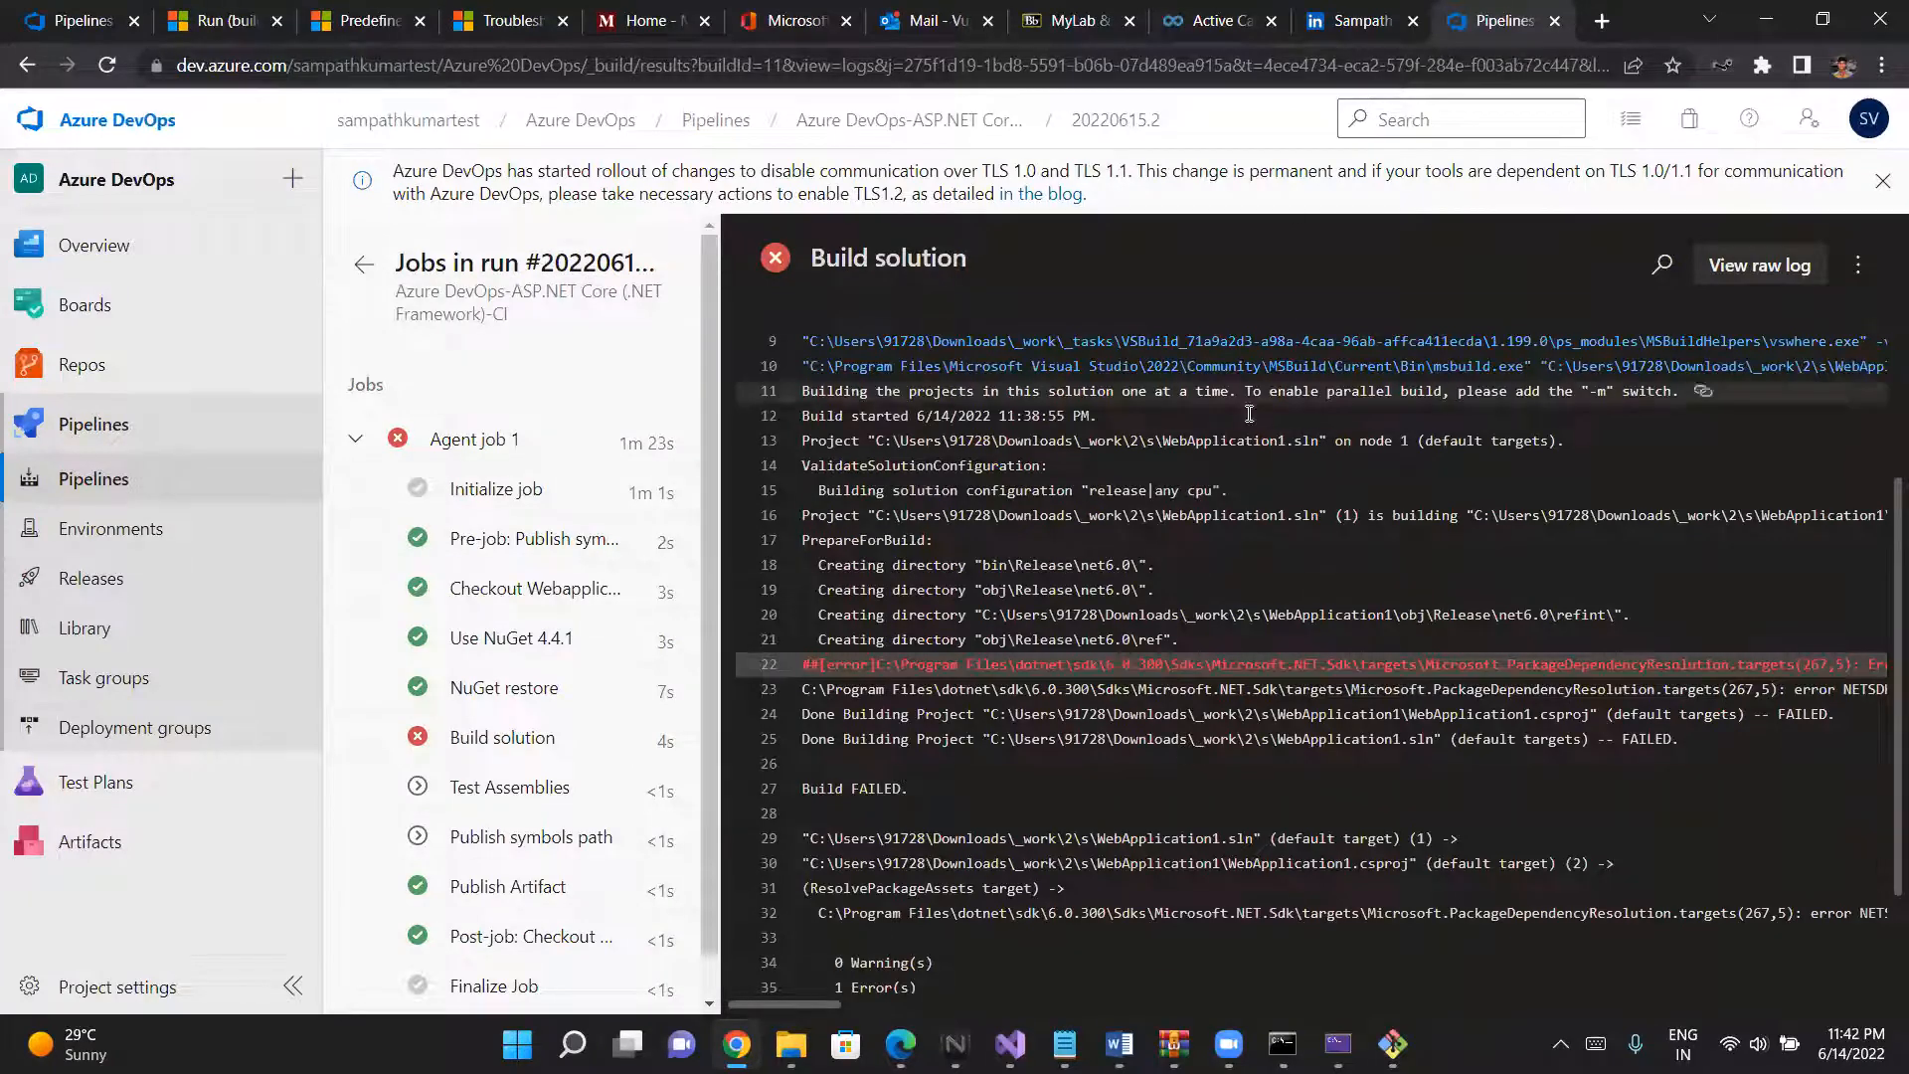
- Search the web for the log's error text "Ensure that restore has run and that you have included 'net6.0' in the TargetFrameworks for your project"
{"action": "scroll", "coordinate": [1188, 656], "scroll_direction": "down", "scroll_amount": 1}
{"action": "scroll", "coordinate": [1187, 657], "scroll_direction": "down", "scroll_amount": 1}
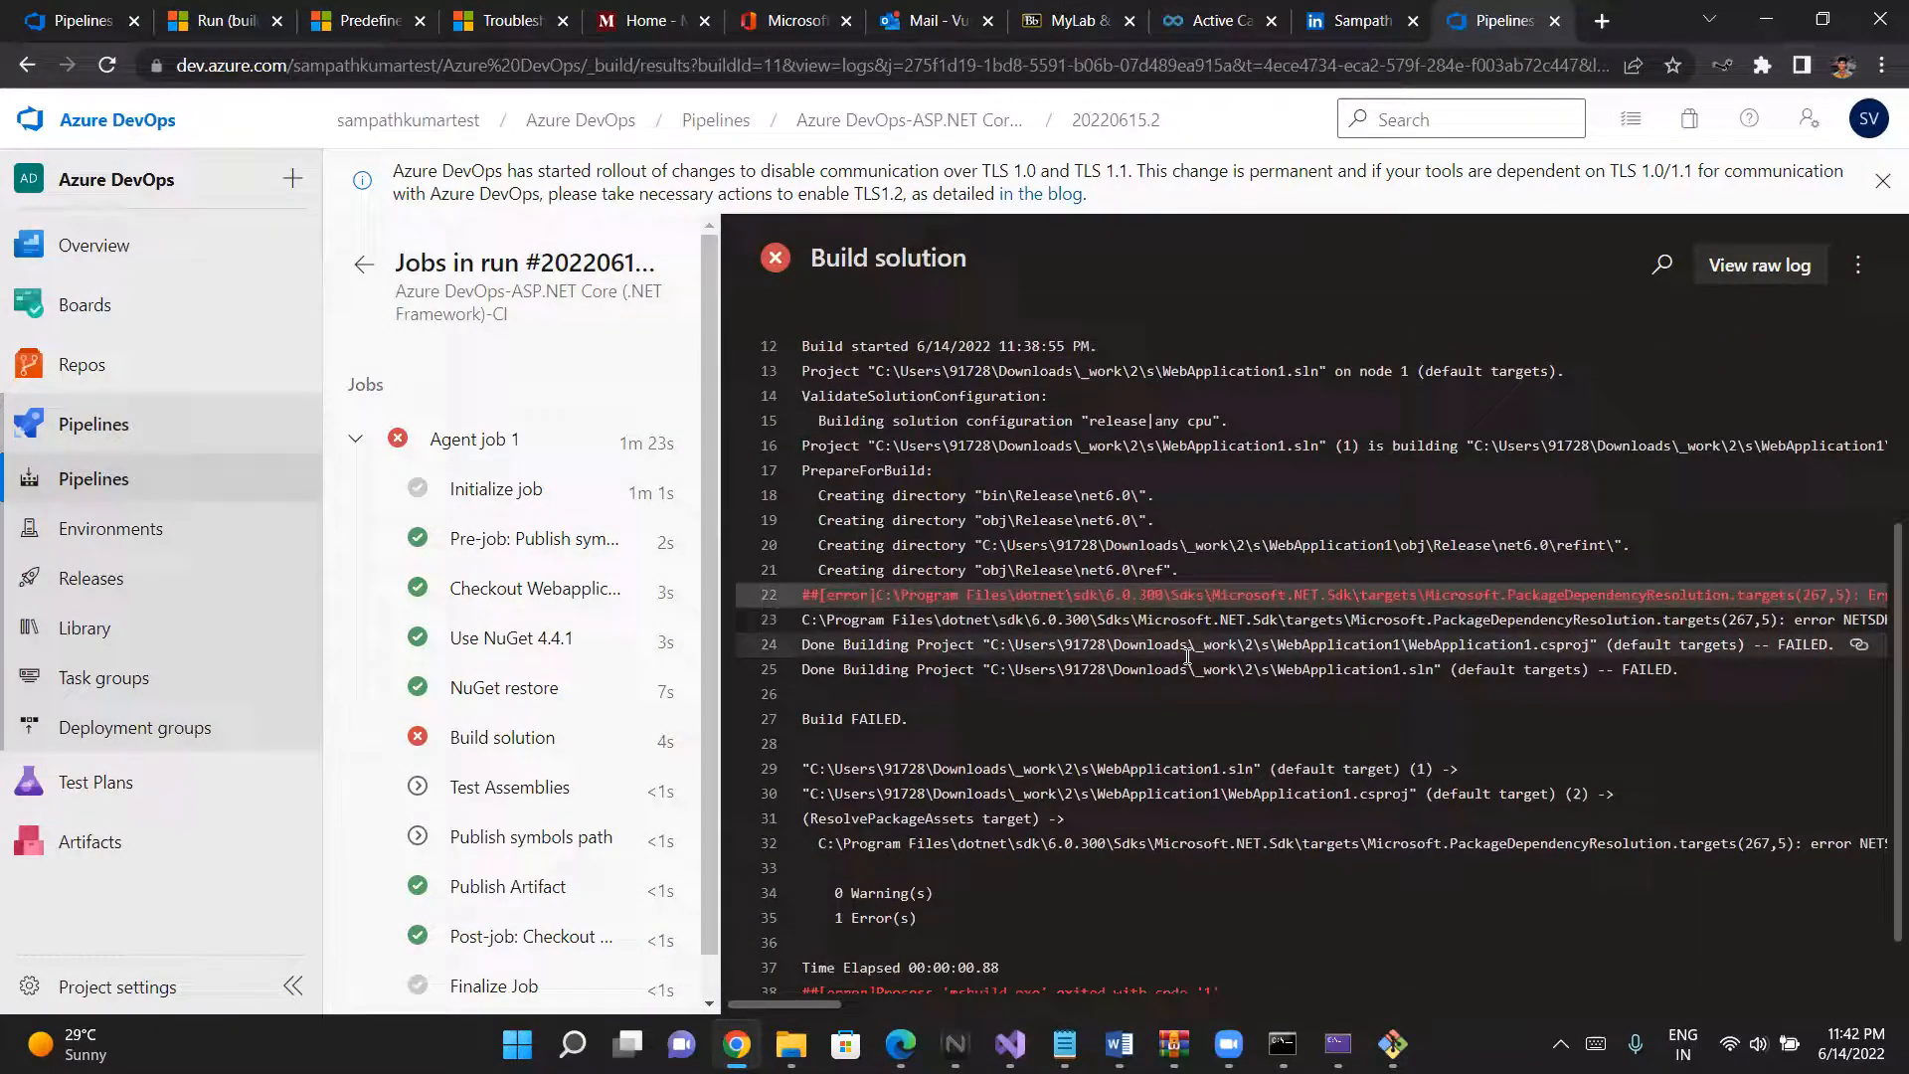
{"action": "scroll", "coordinate": [1187, 657], "scroll_direction": "up", "scroll_amount": 1}
{"action": "scroll", "coordinate": [1152, 657], "scroll_direction": "right", "scroll_amount": 1}
{"action": "scroll", "coordinate": [1153, 656], "scroll_direction": "right", "scroll_amount": 10}
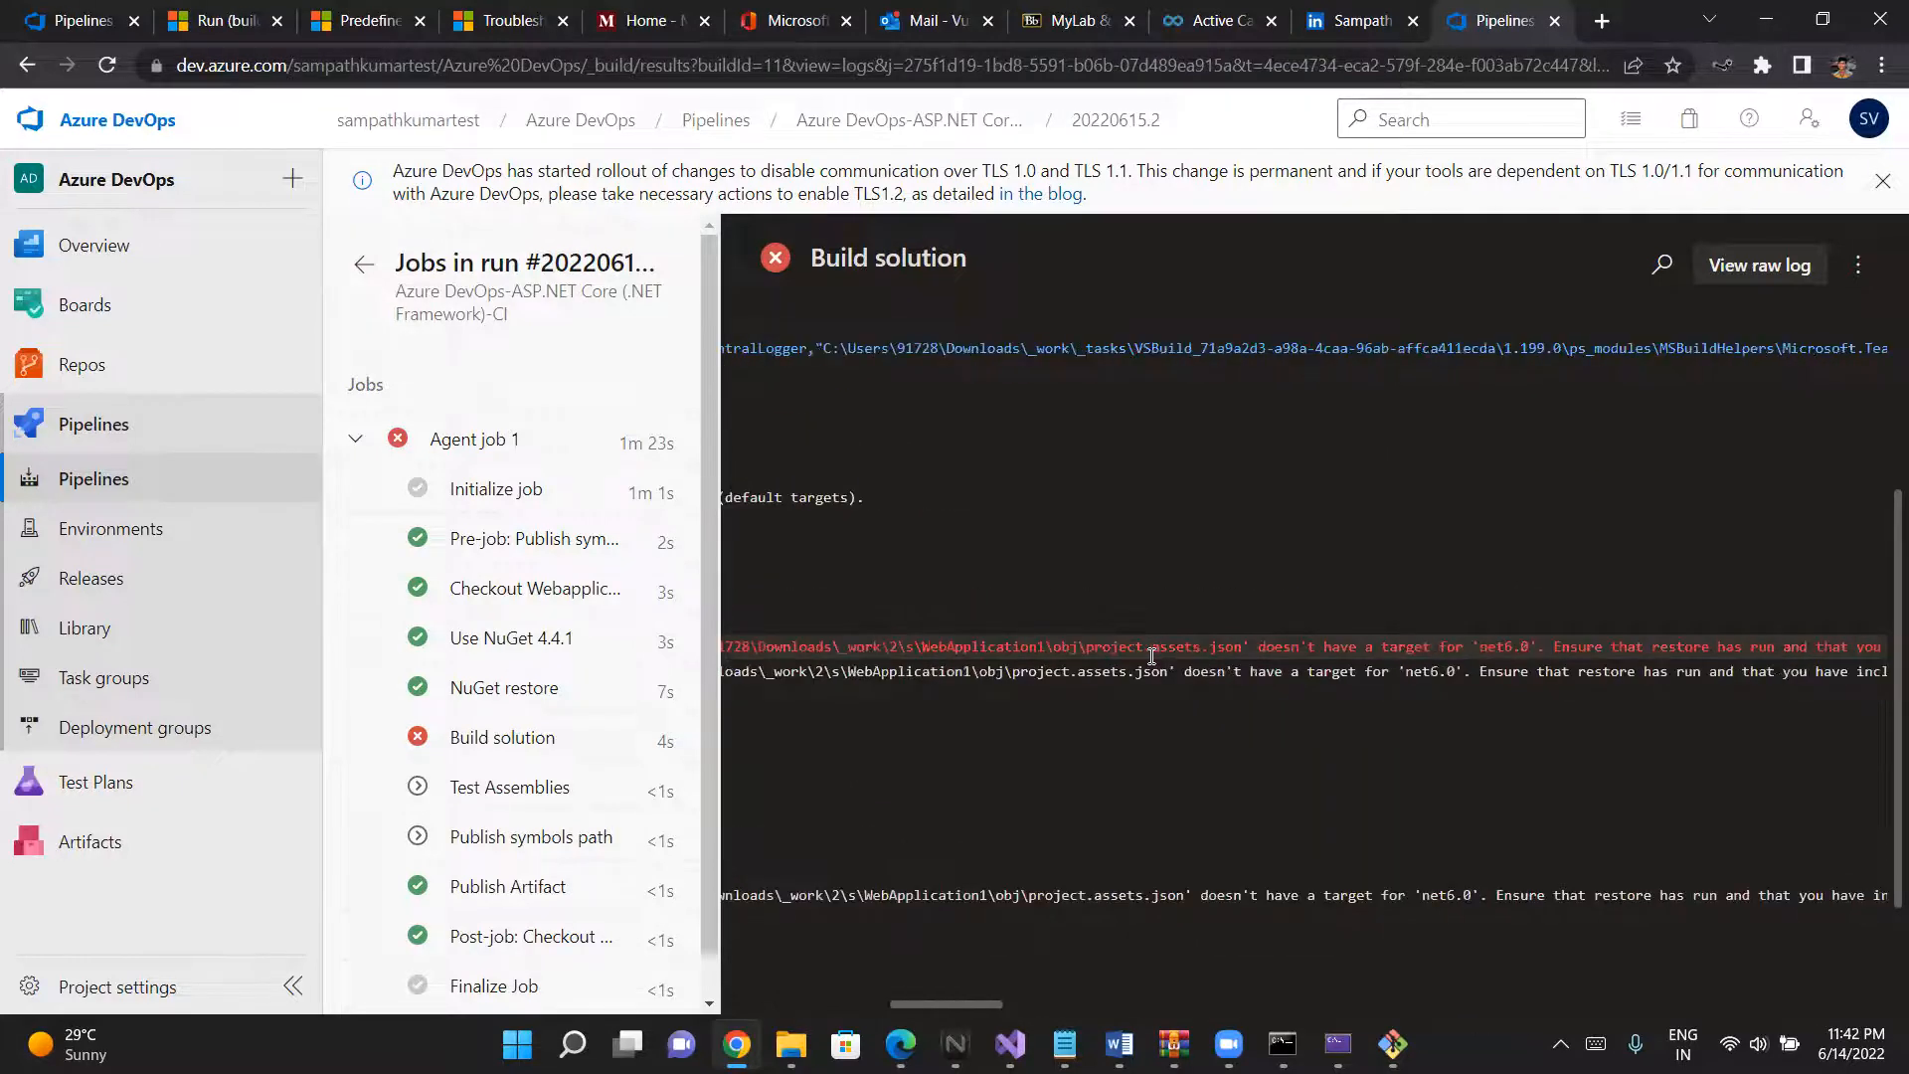
{"action": "scroll", "coordinate": [1152, 656], "scroll_direction": "left", "scroll_amount": 3}
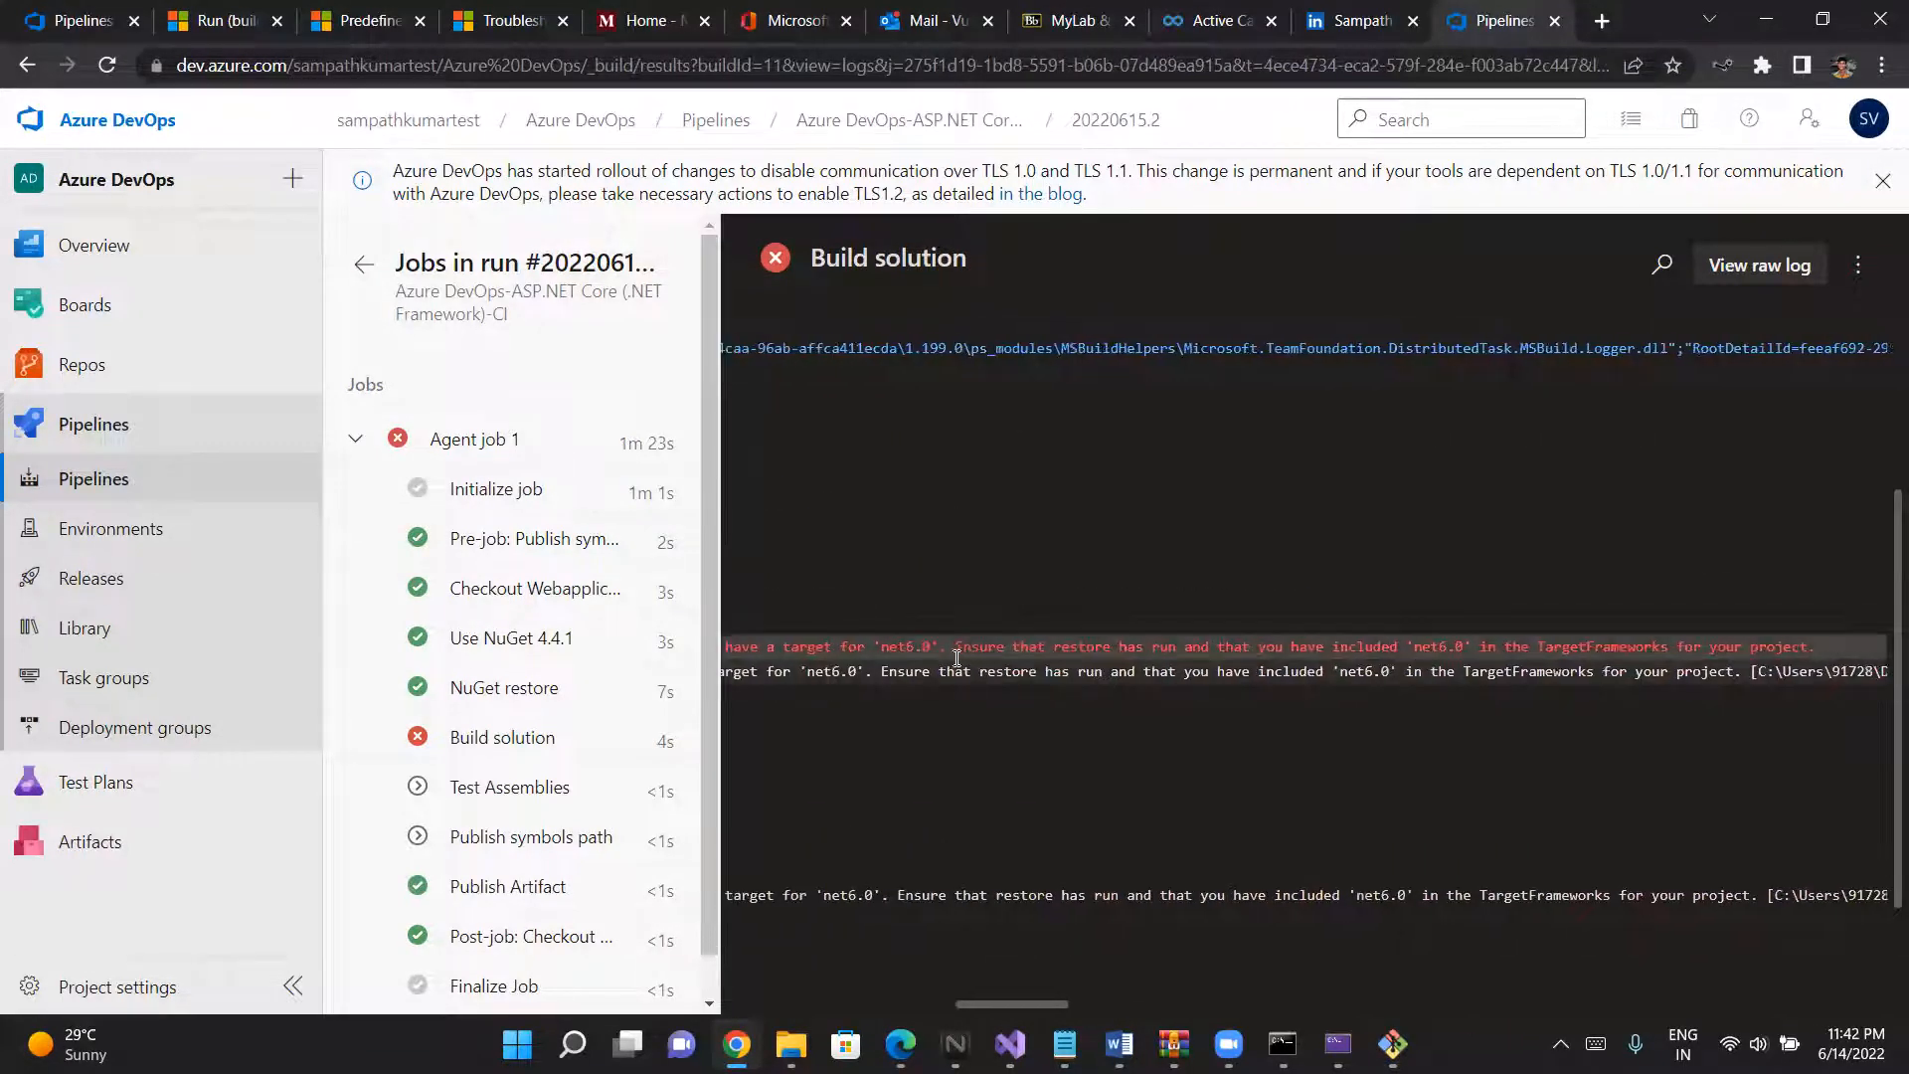
{"action": "left_click_drag", "start_coordinate": [952, 645], "coordinate": [1563, 621]}
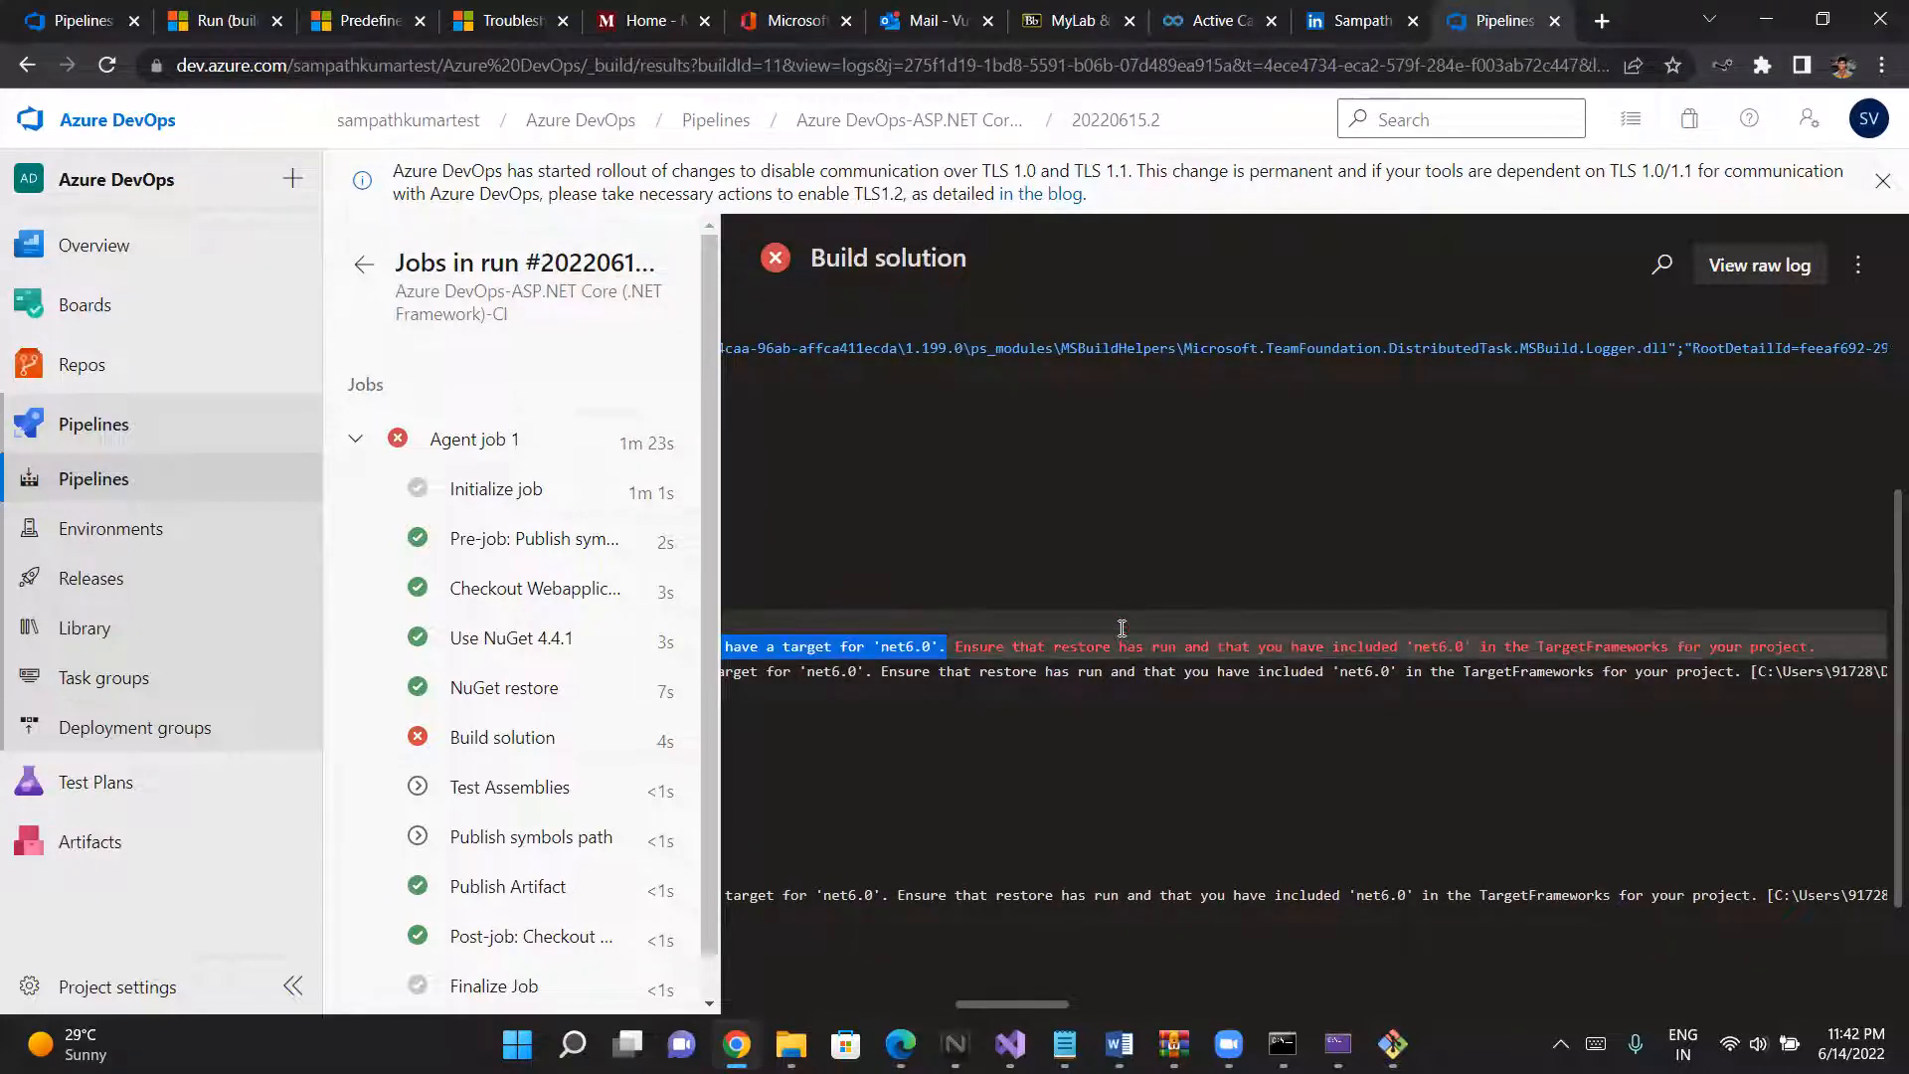
{"action": "left_click", "coordinate": [954, 643]}
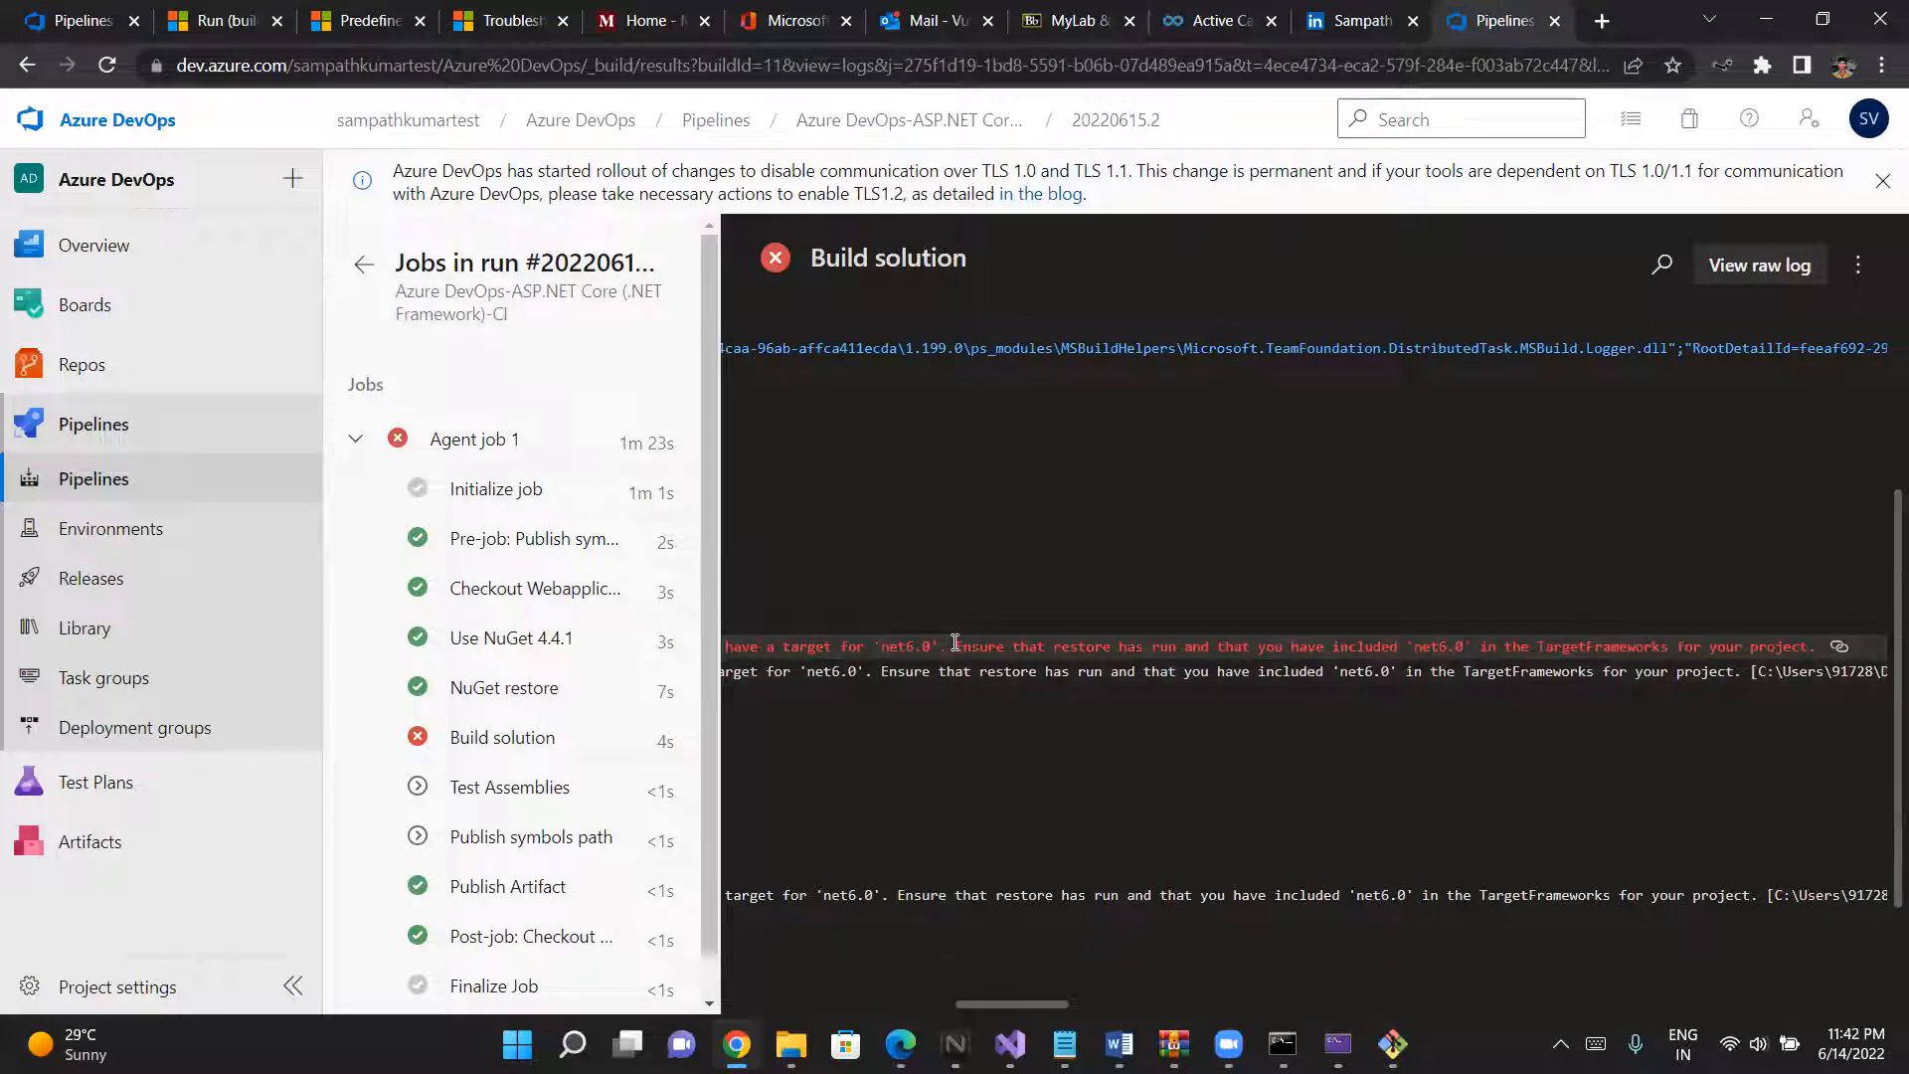
{"action": "left_click_drag", "start_coordinate": [954, 645], "coordinate": [1813, 648]}
{"action": "key", "text": "ctrl+c"}
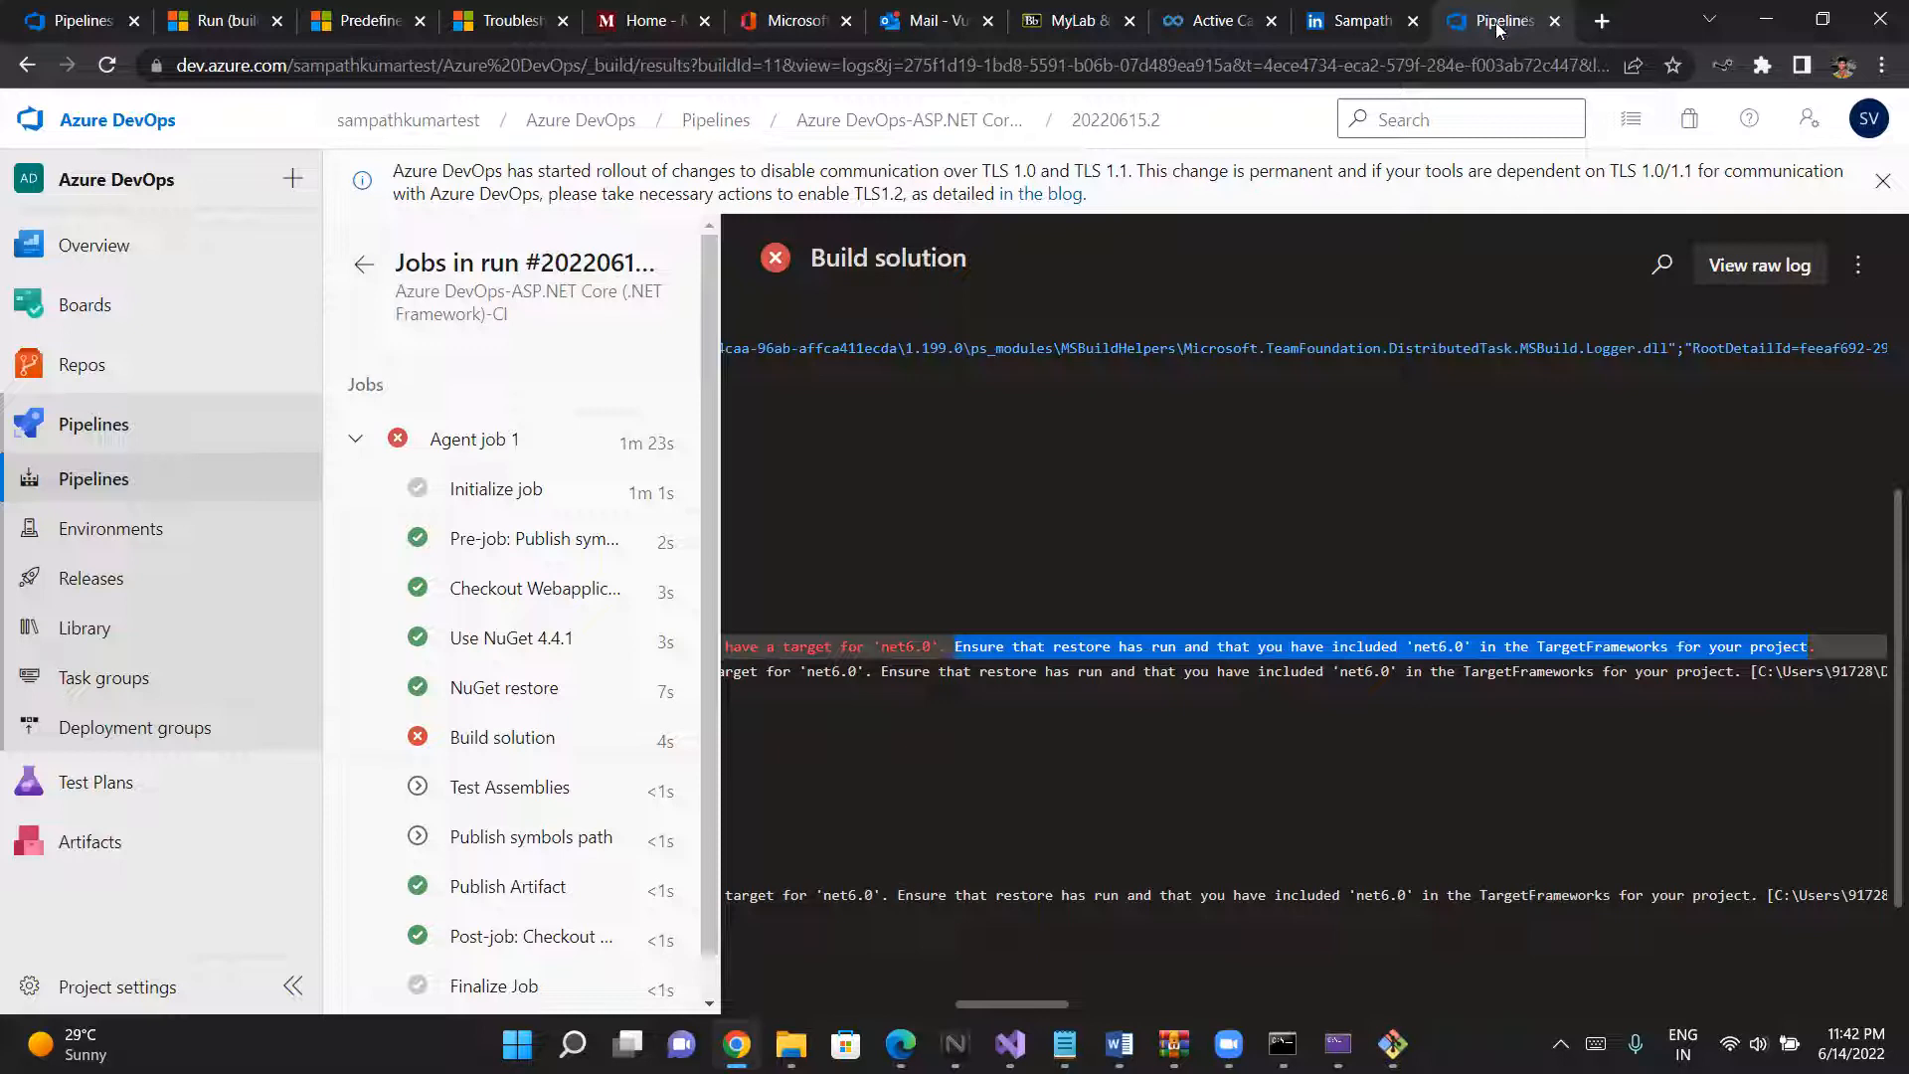
{"action": "left_click", "coordinate": [1317, 65]}
{"action": "key", "text": "ctrl+v"}
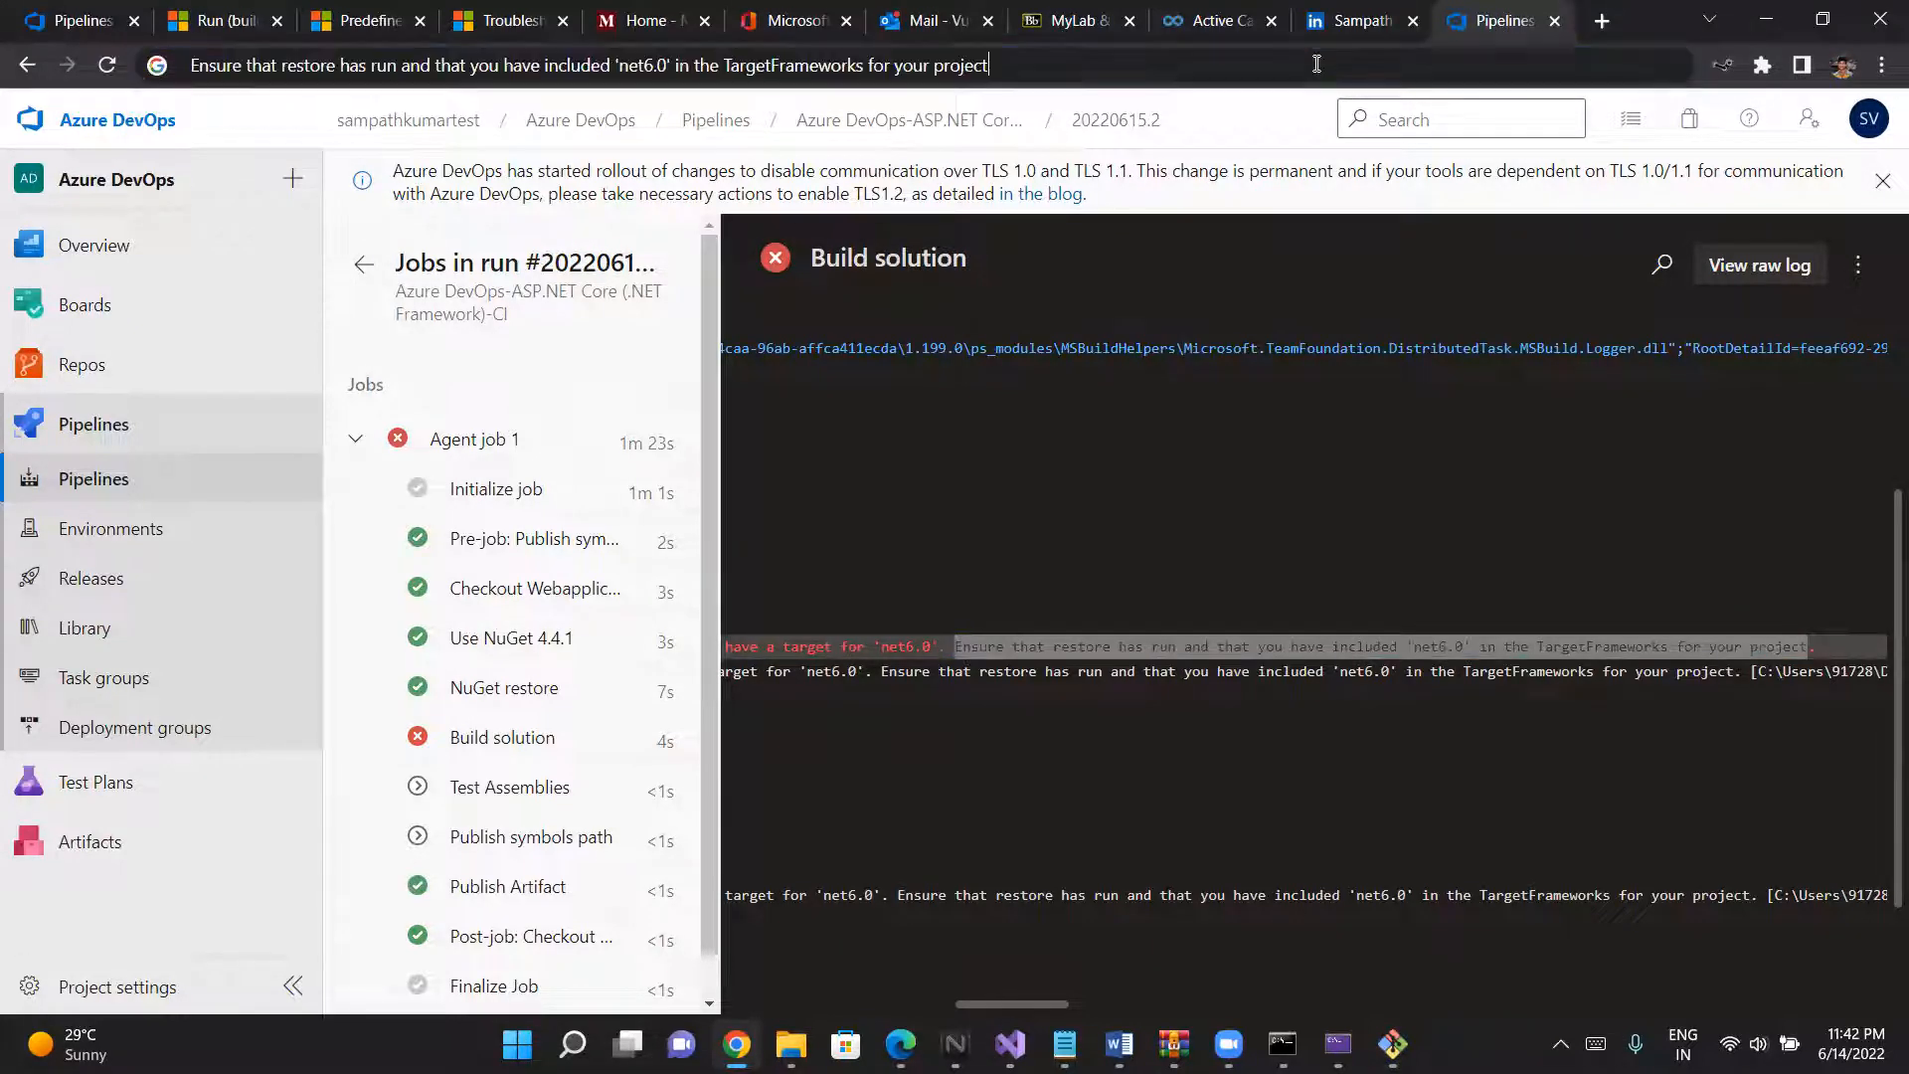
{"action": "key", "text": "Return"}
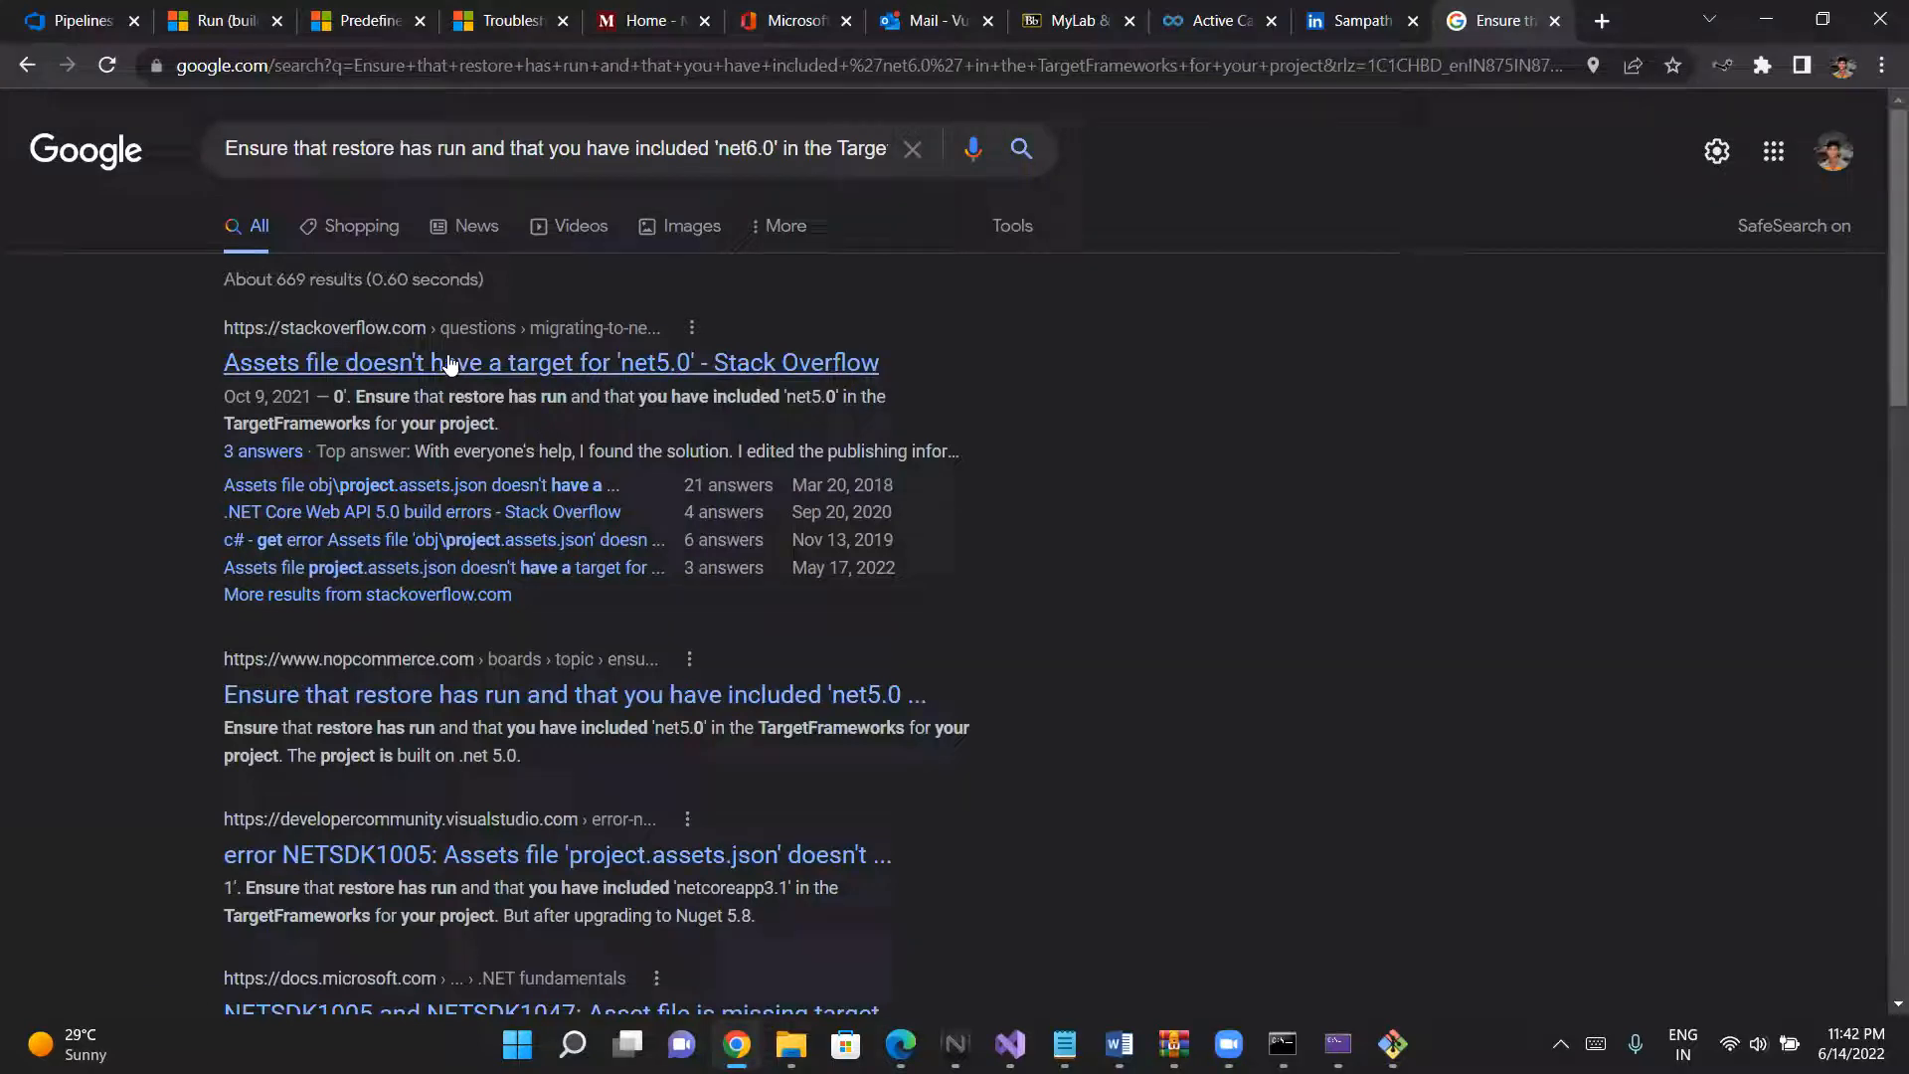
- Open the Stack Overflow result about the assets file lacking a 'net5.0' target, accept all cookies and read its comments and answers
{"action": "left_click", "coordinate": [628, 364]}
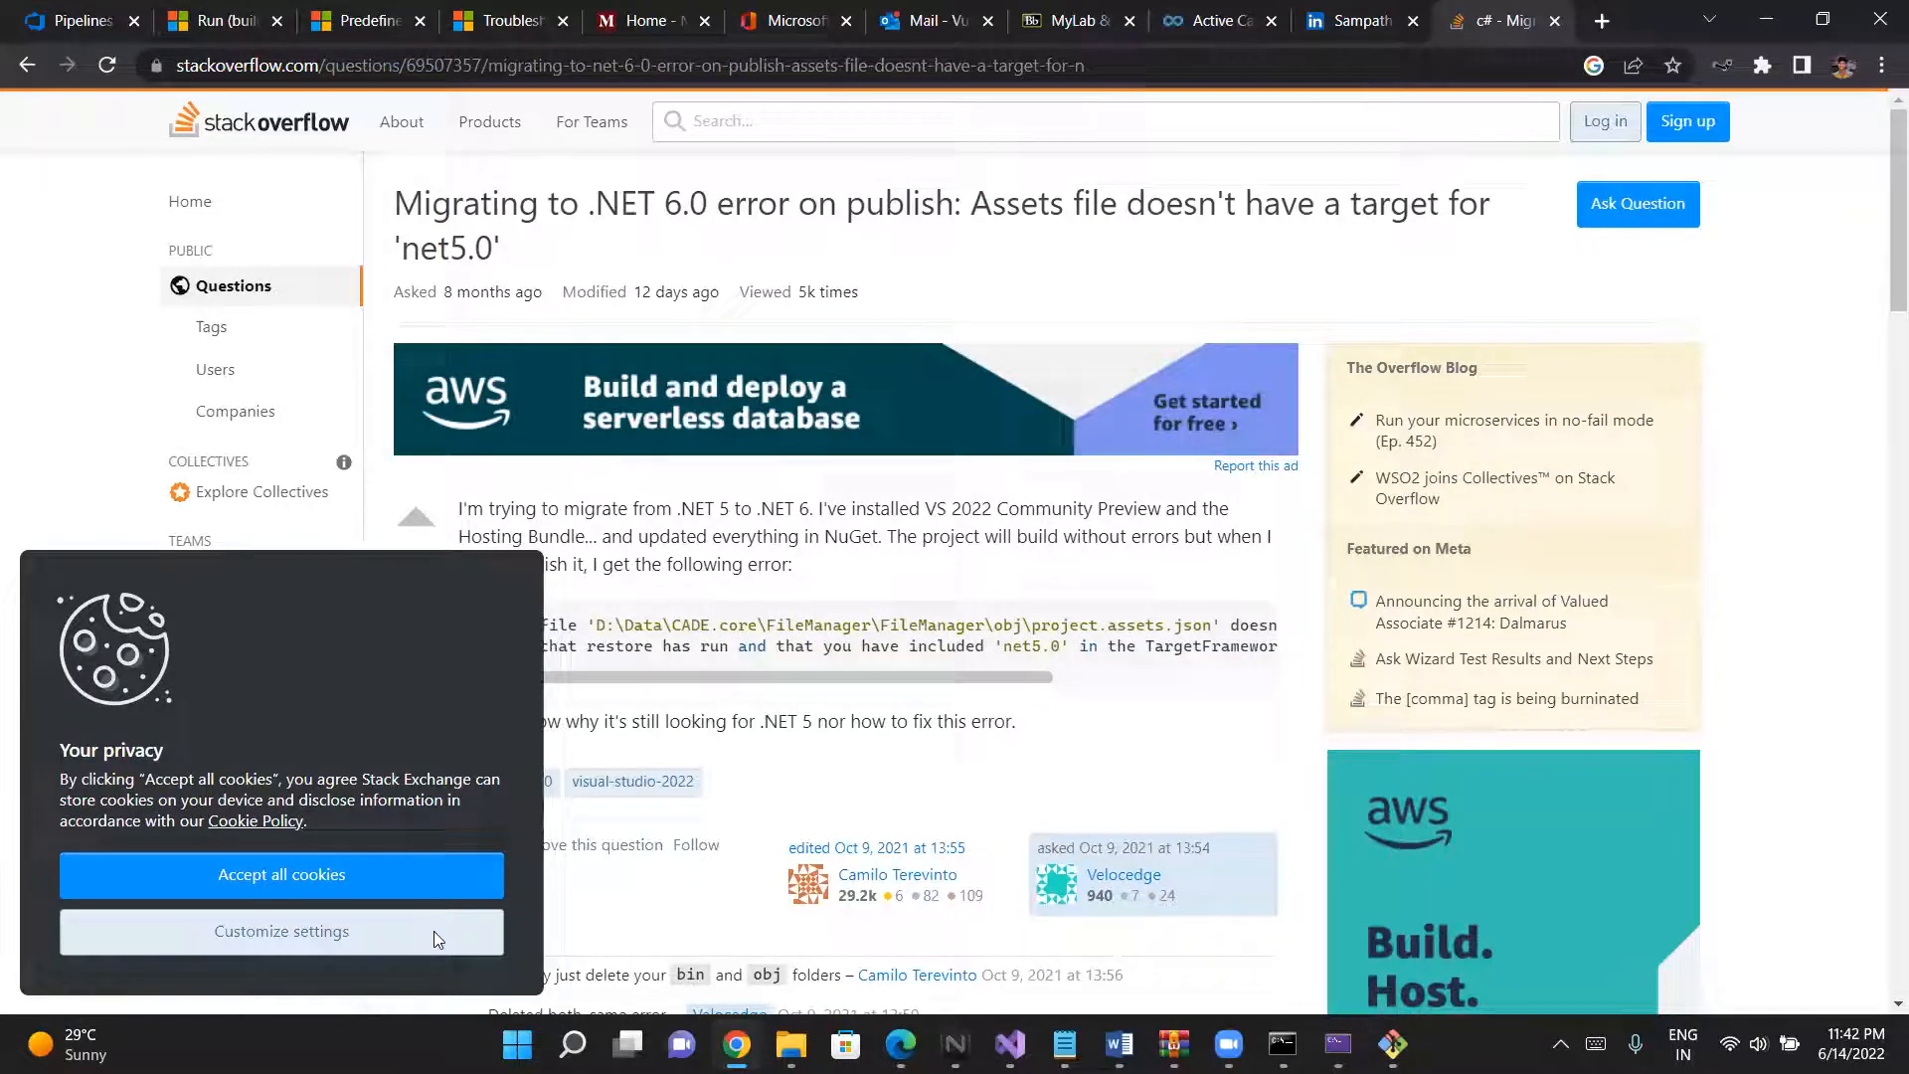
{"action": "left_click", "coordinate": [384, 876]}
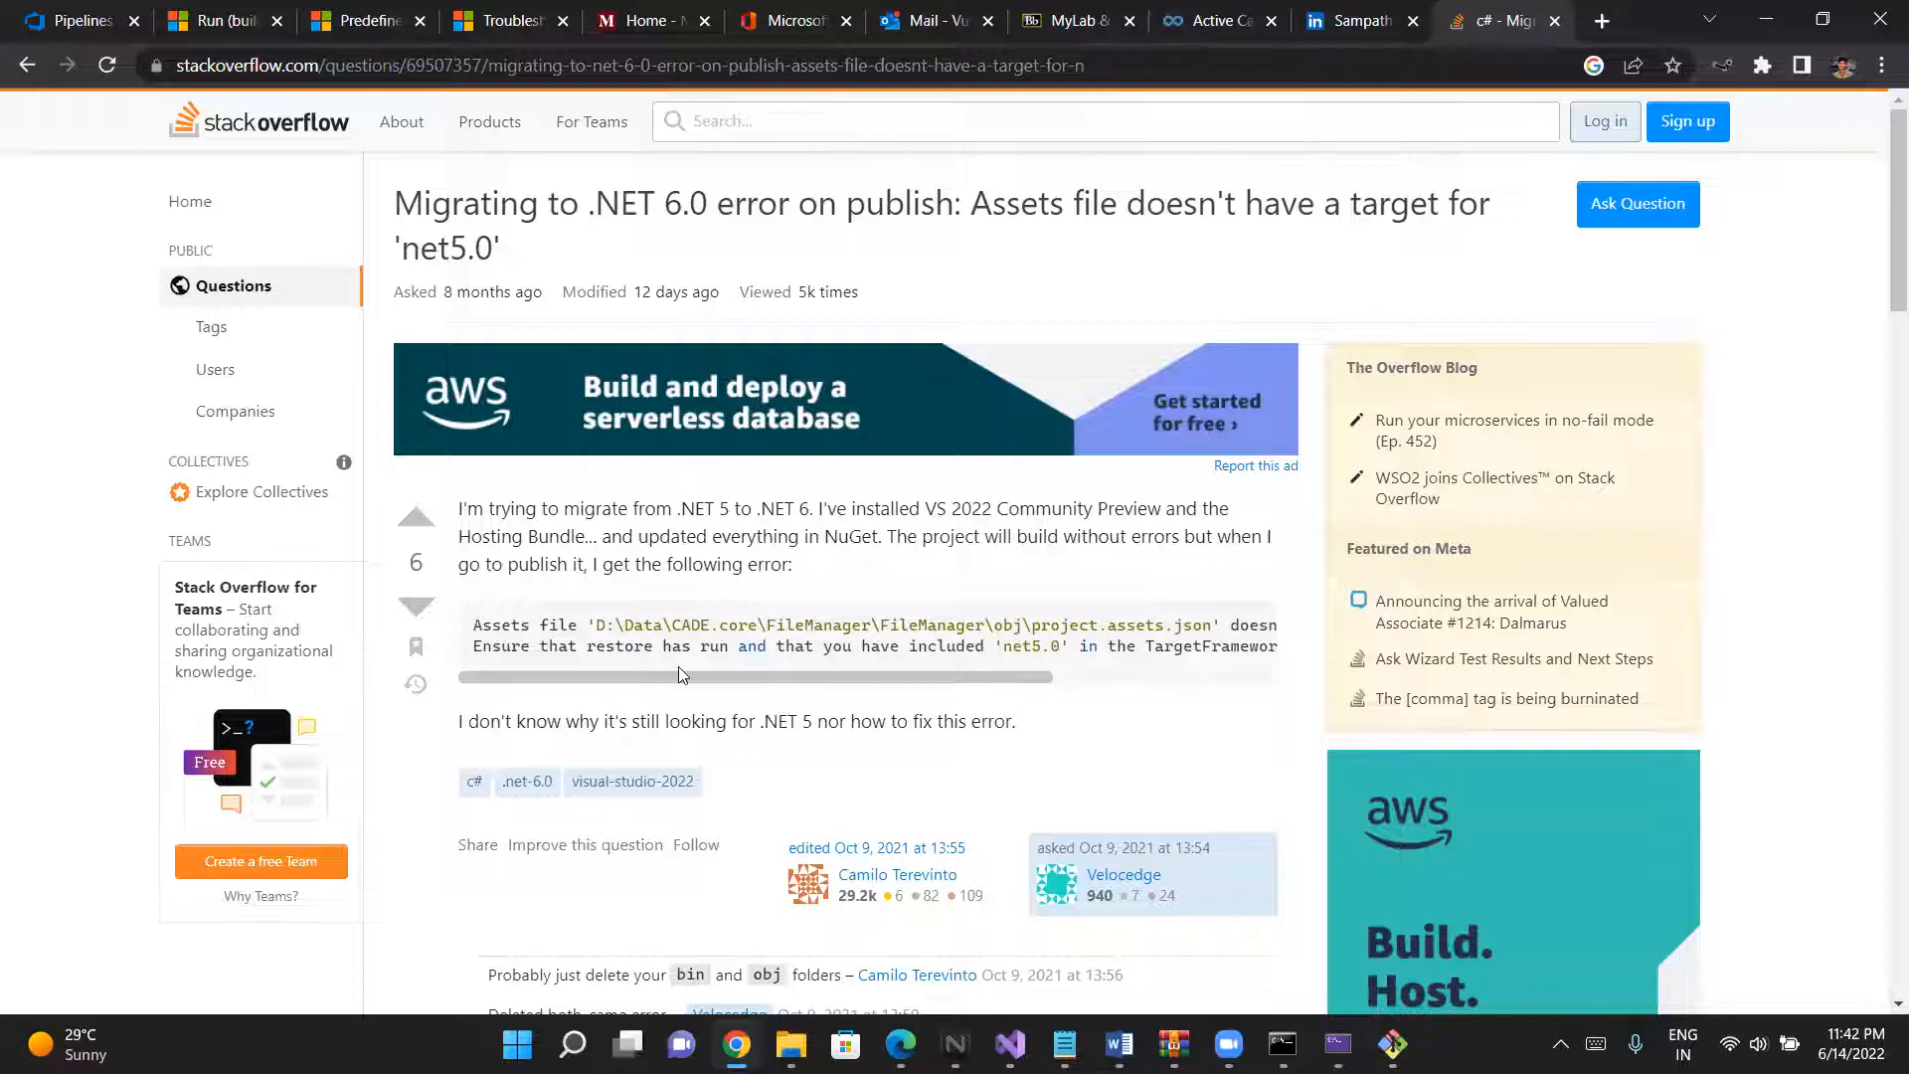
{"action": "scroll", "coordinate": [679, 667], "scroll_direction": "down", "scroll_amount": 1}
{"action": "scroll", "coordinate": [682, 675], "scroll_direction": "down", "scroll_amount": 5}
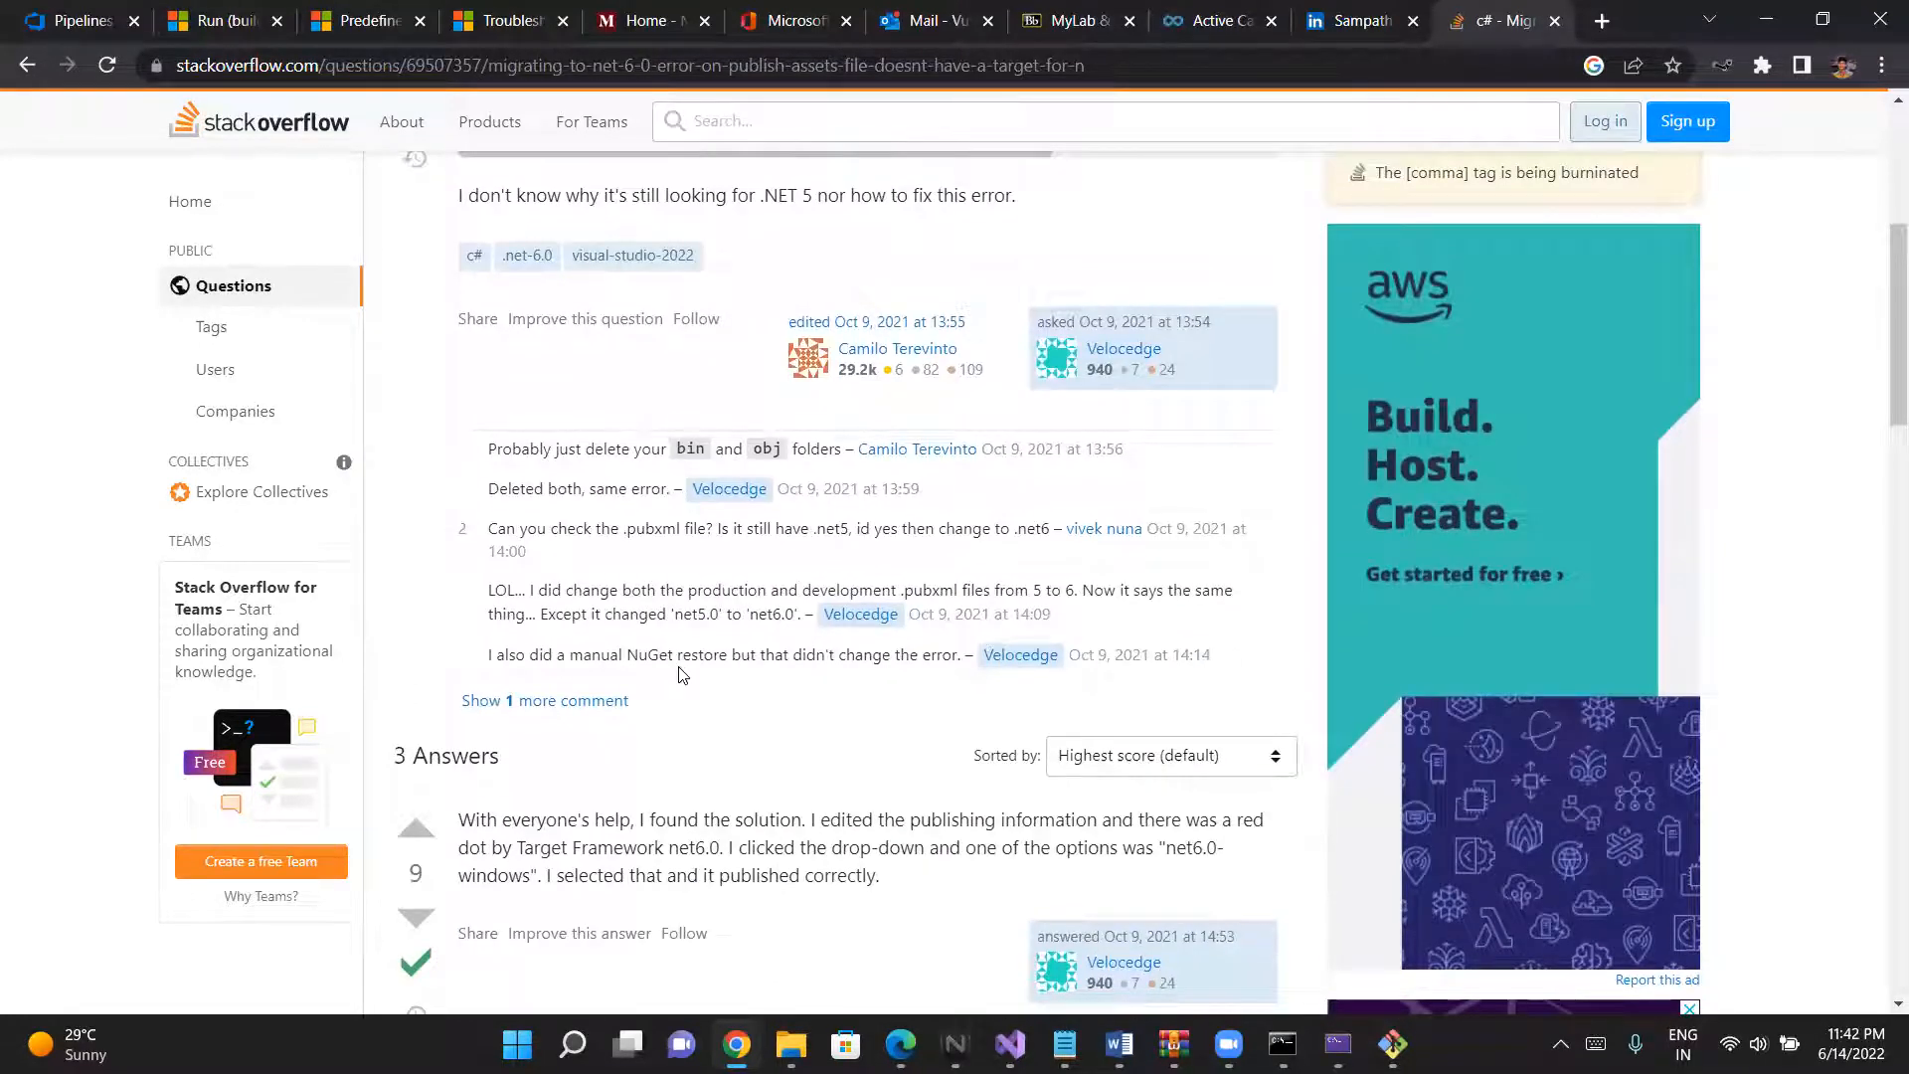
{"action": "scroll", "coordinate": [683, 676], "scroll_direction": "down", "scroll_amount": 1}
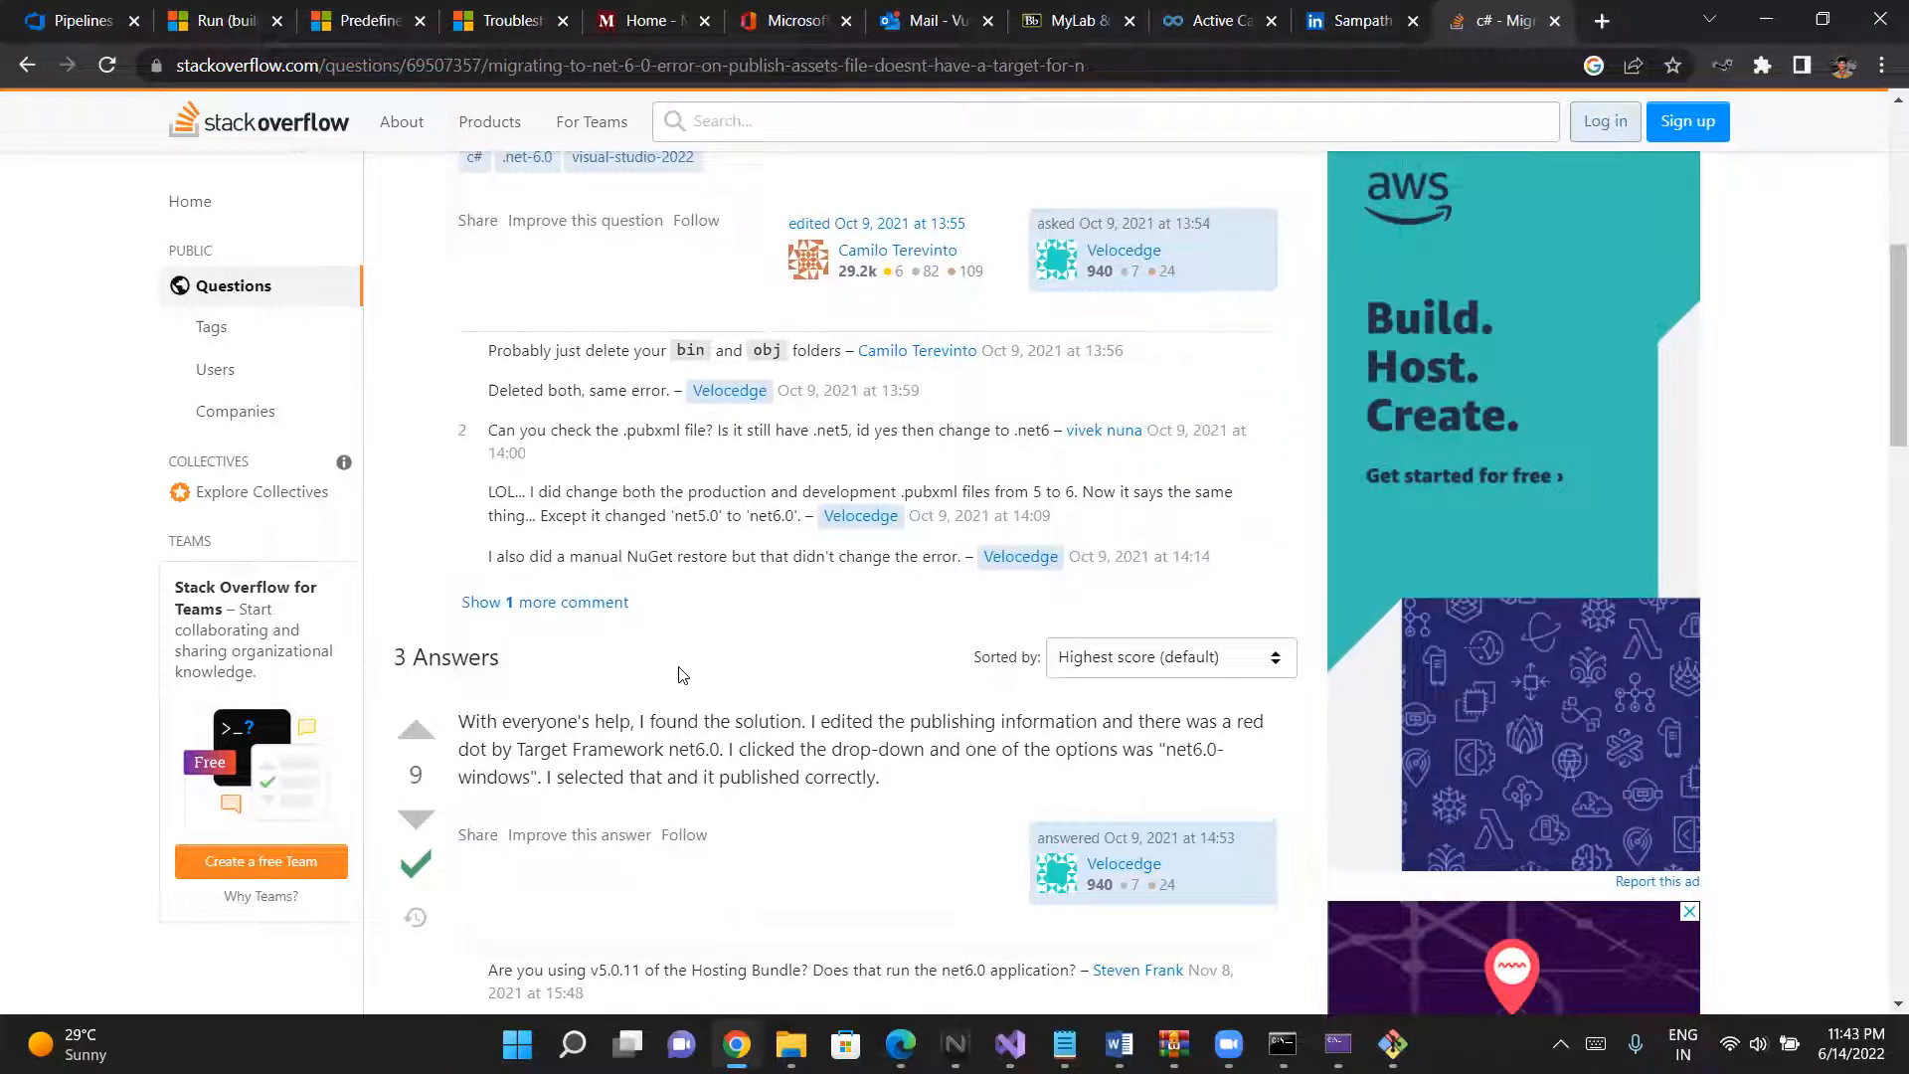
{"action": "scroll", "coordinate": [682, 675], "scroll_direction": "down", "scroll_amount": 1}
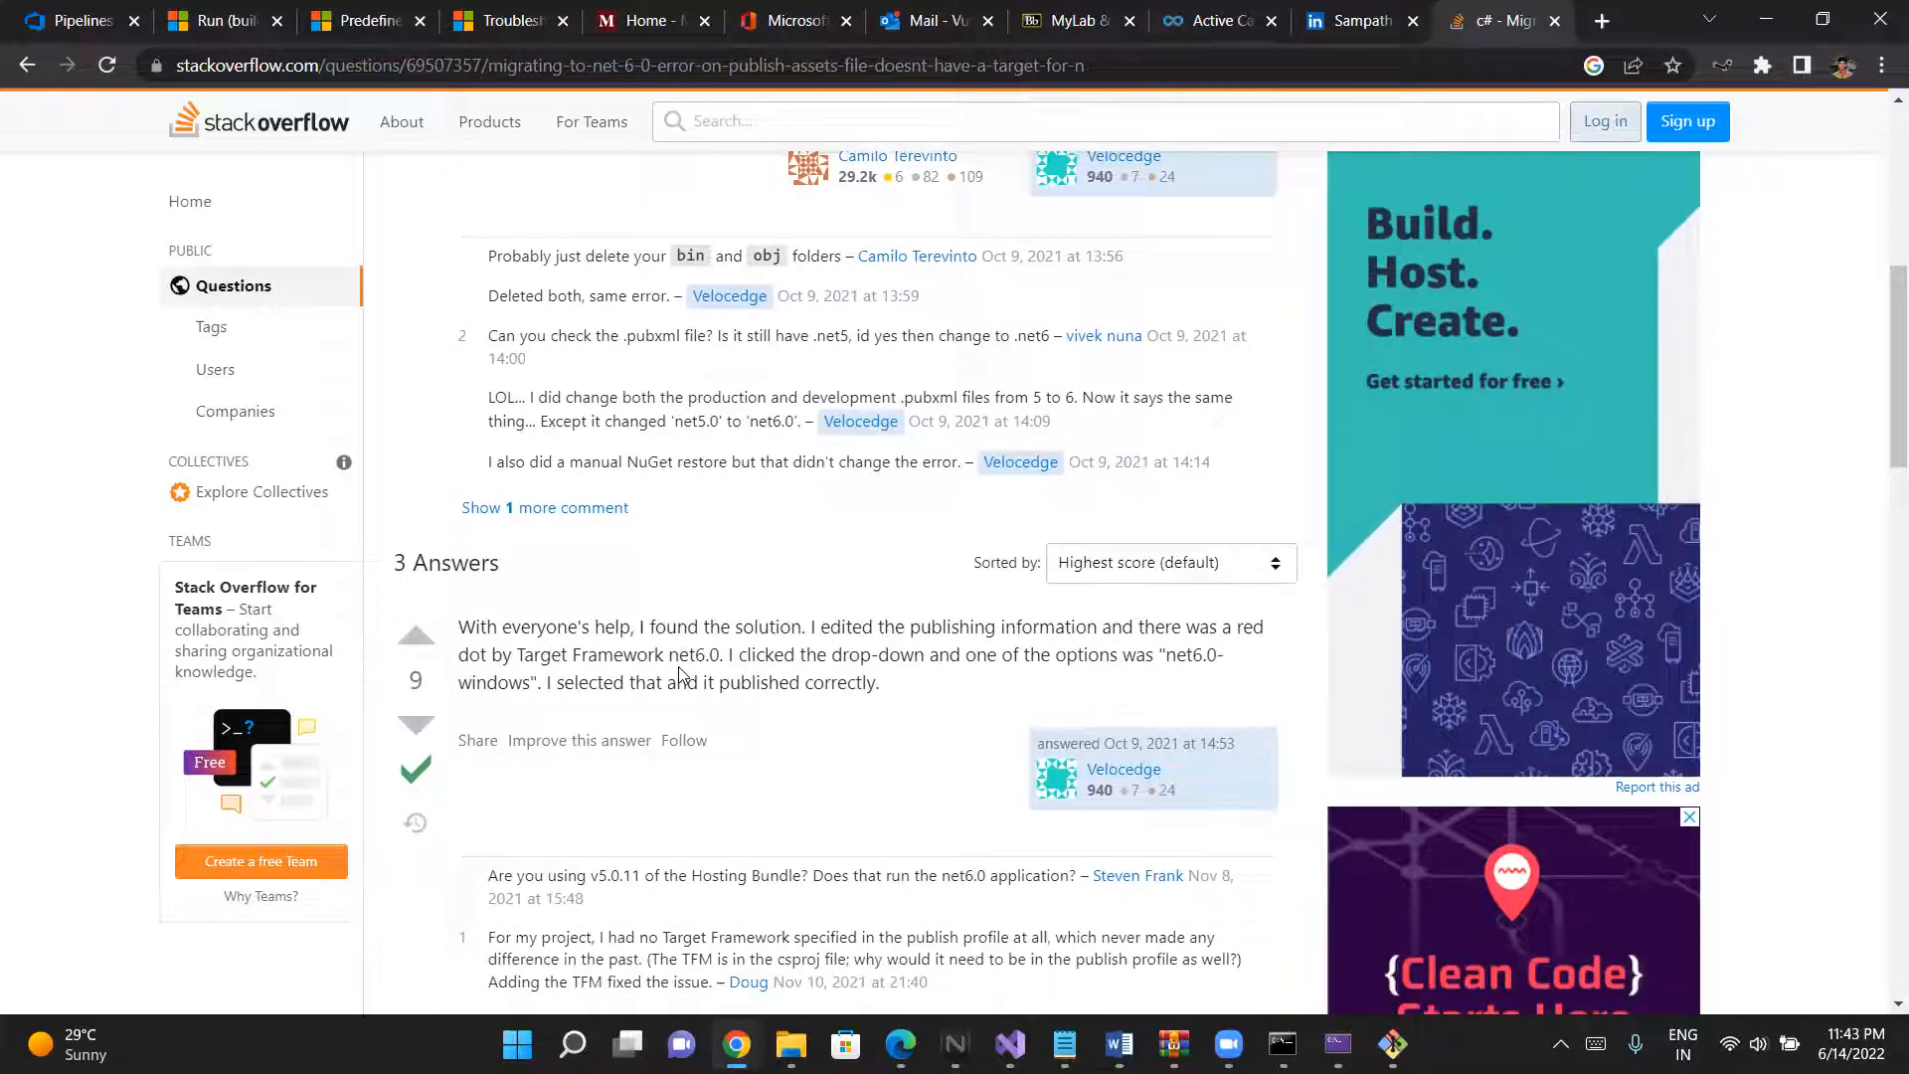
{"action": "scroll", "coordinate": [682, 675], "scroll_direction": "down", "scroll_amount": 3}
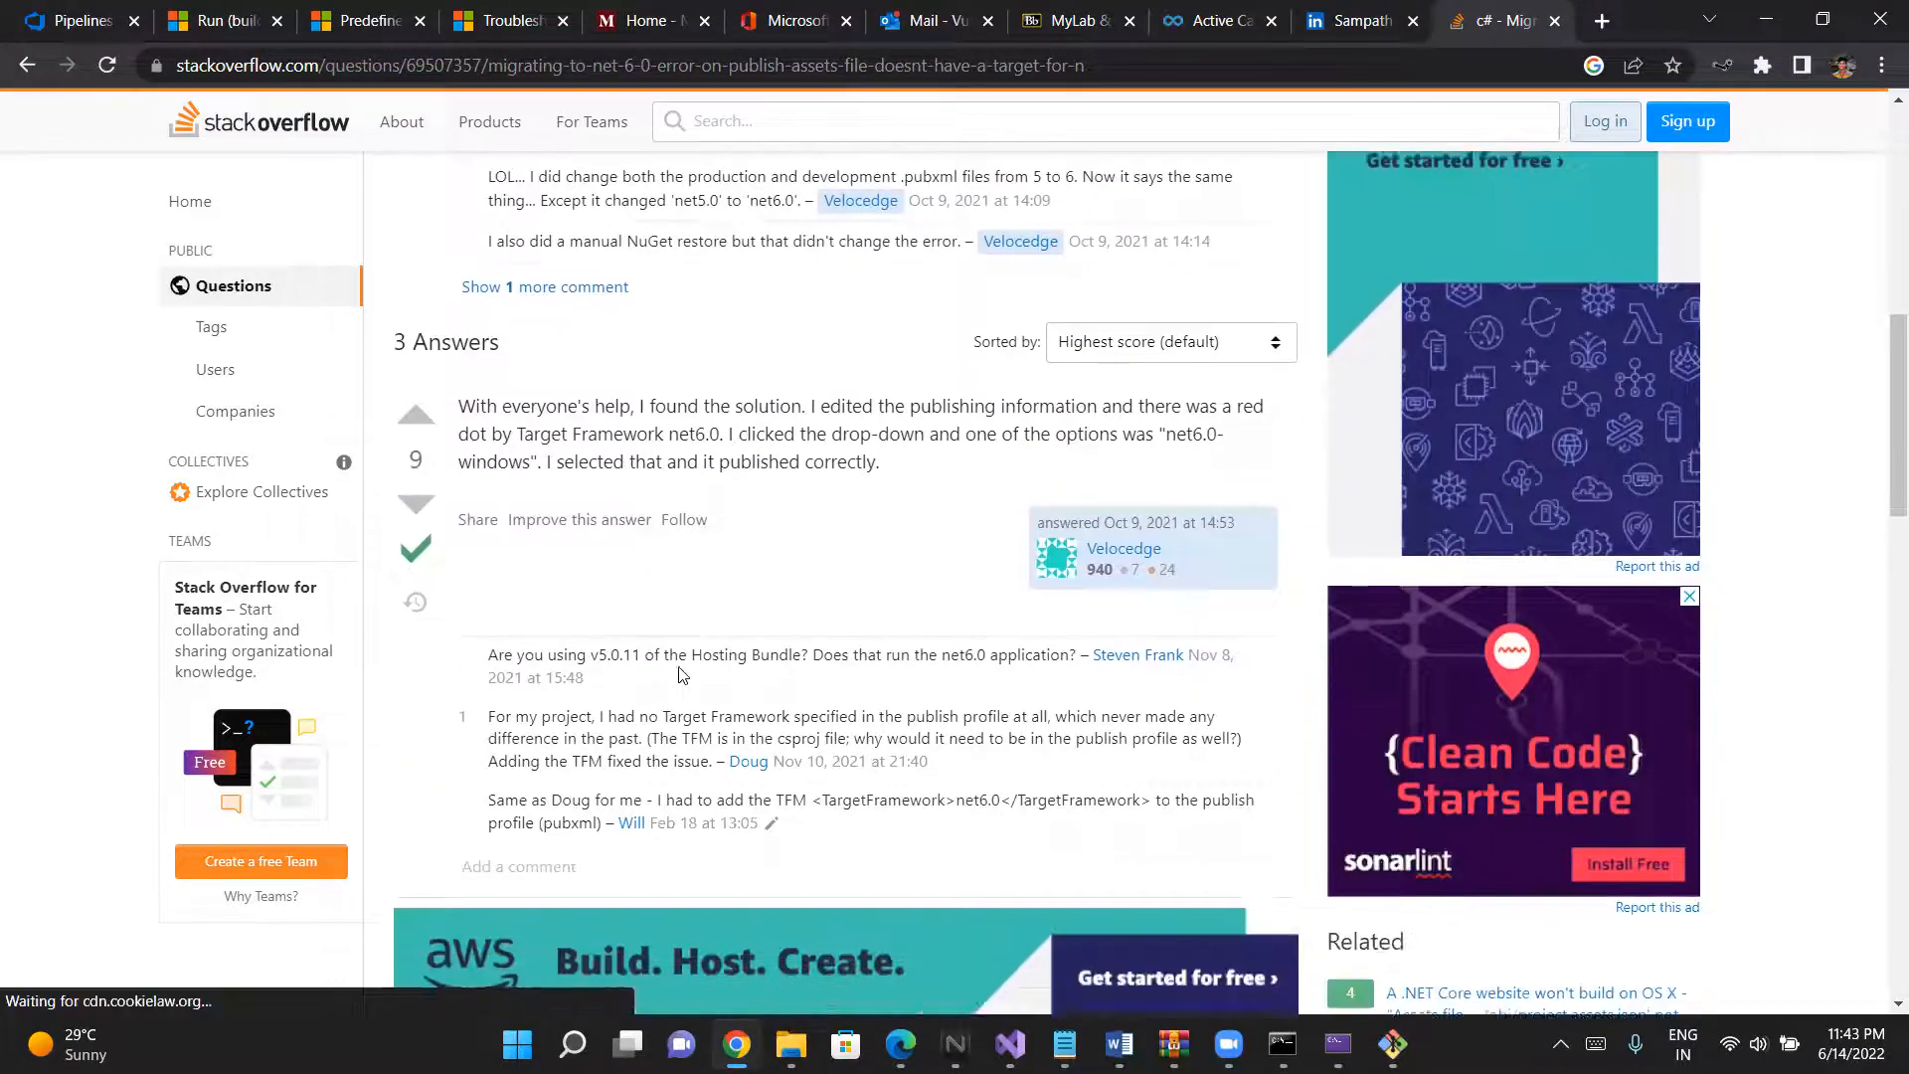
{"action": "scroll", "coordinate": [683, 675], "scroll_direction": "down", "scroll_amount": 5}
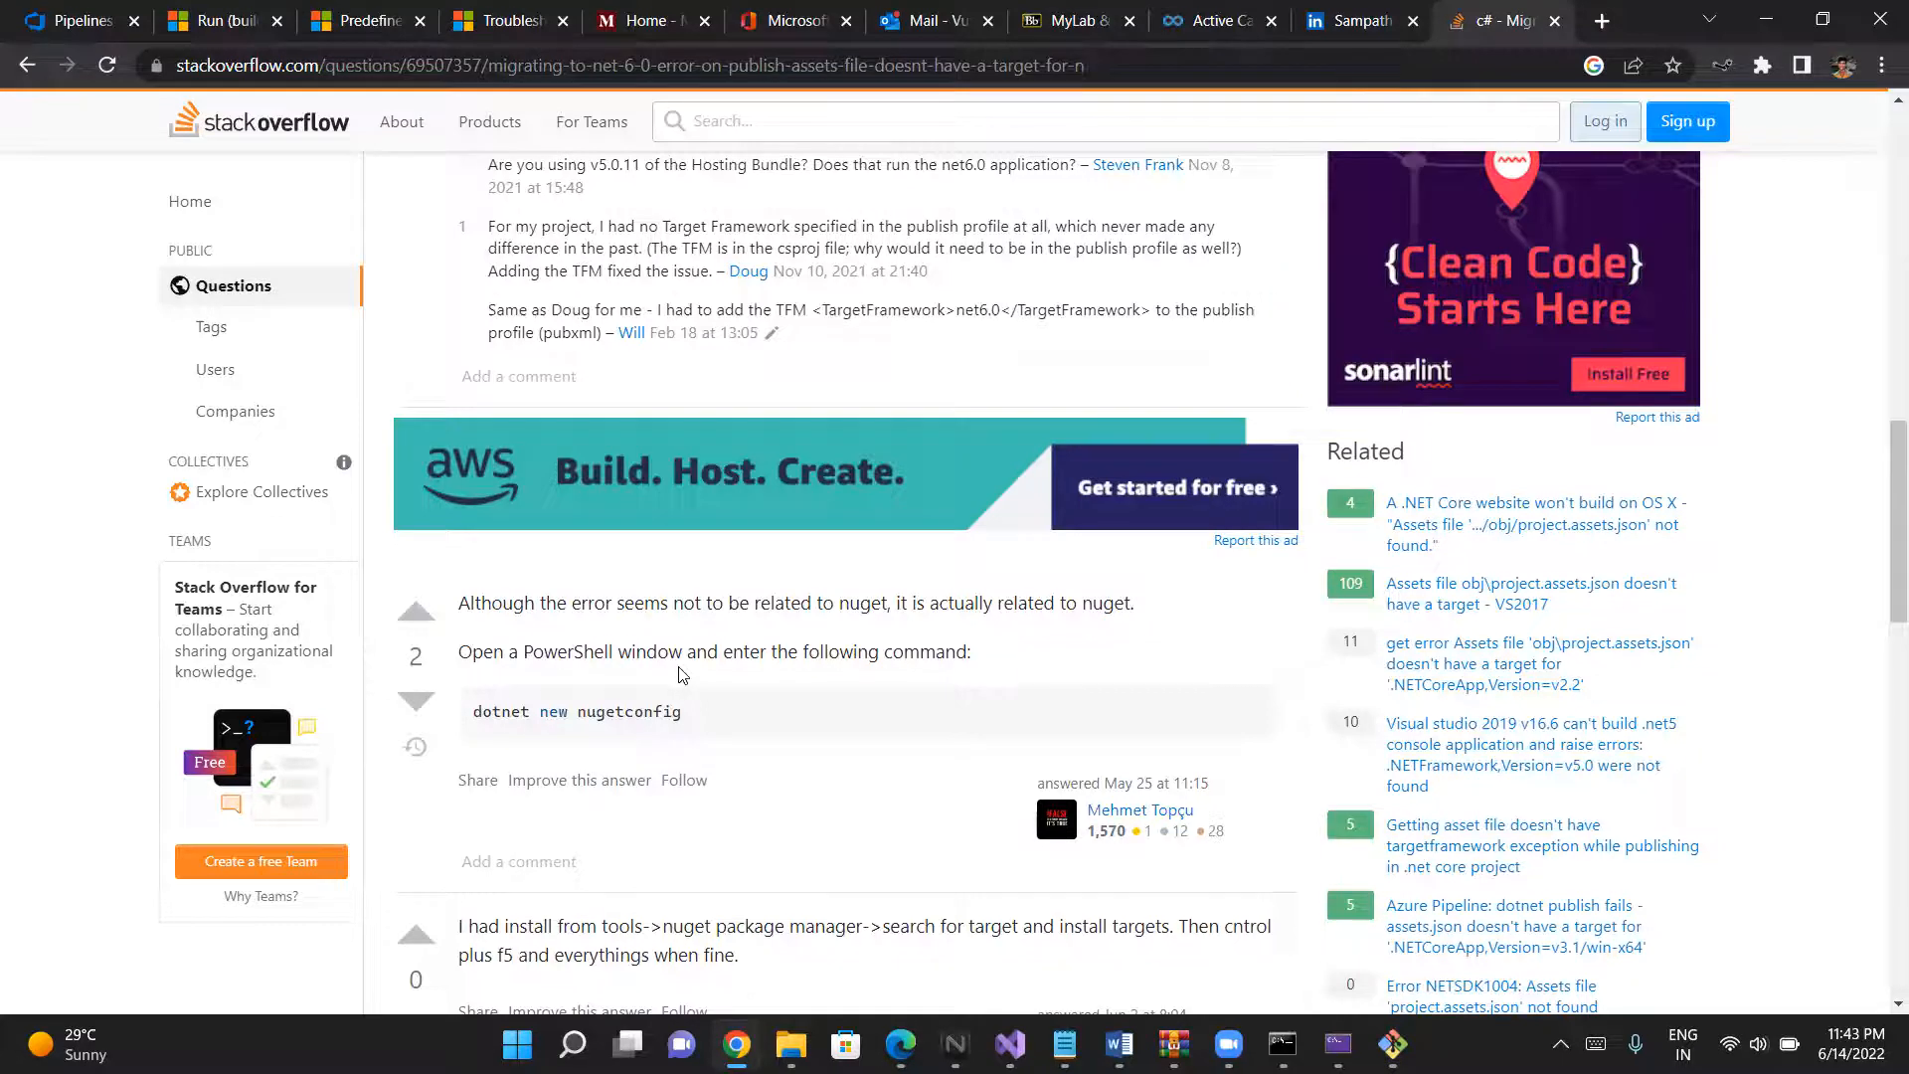
{"action": "scroll", "coordinate": [682, 675], "scroll_direction": "down", "scroll_amount": 8}
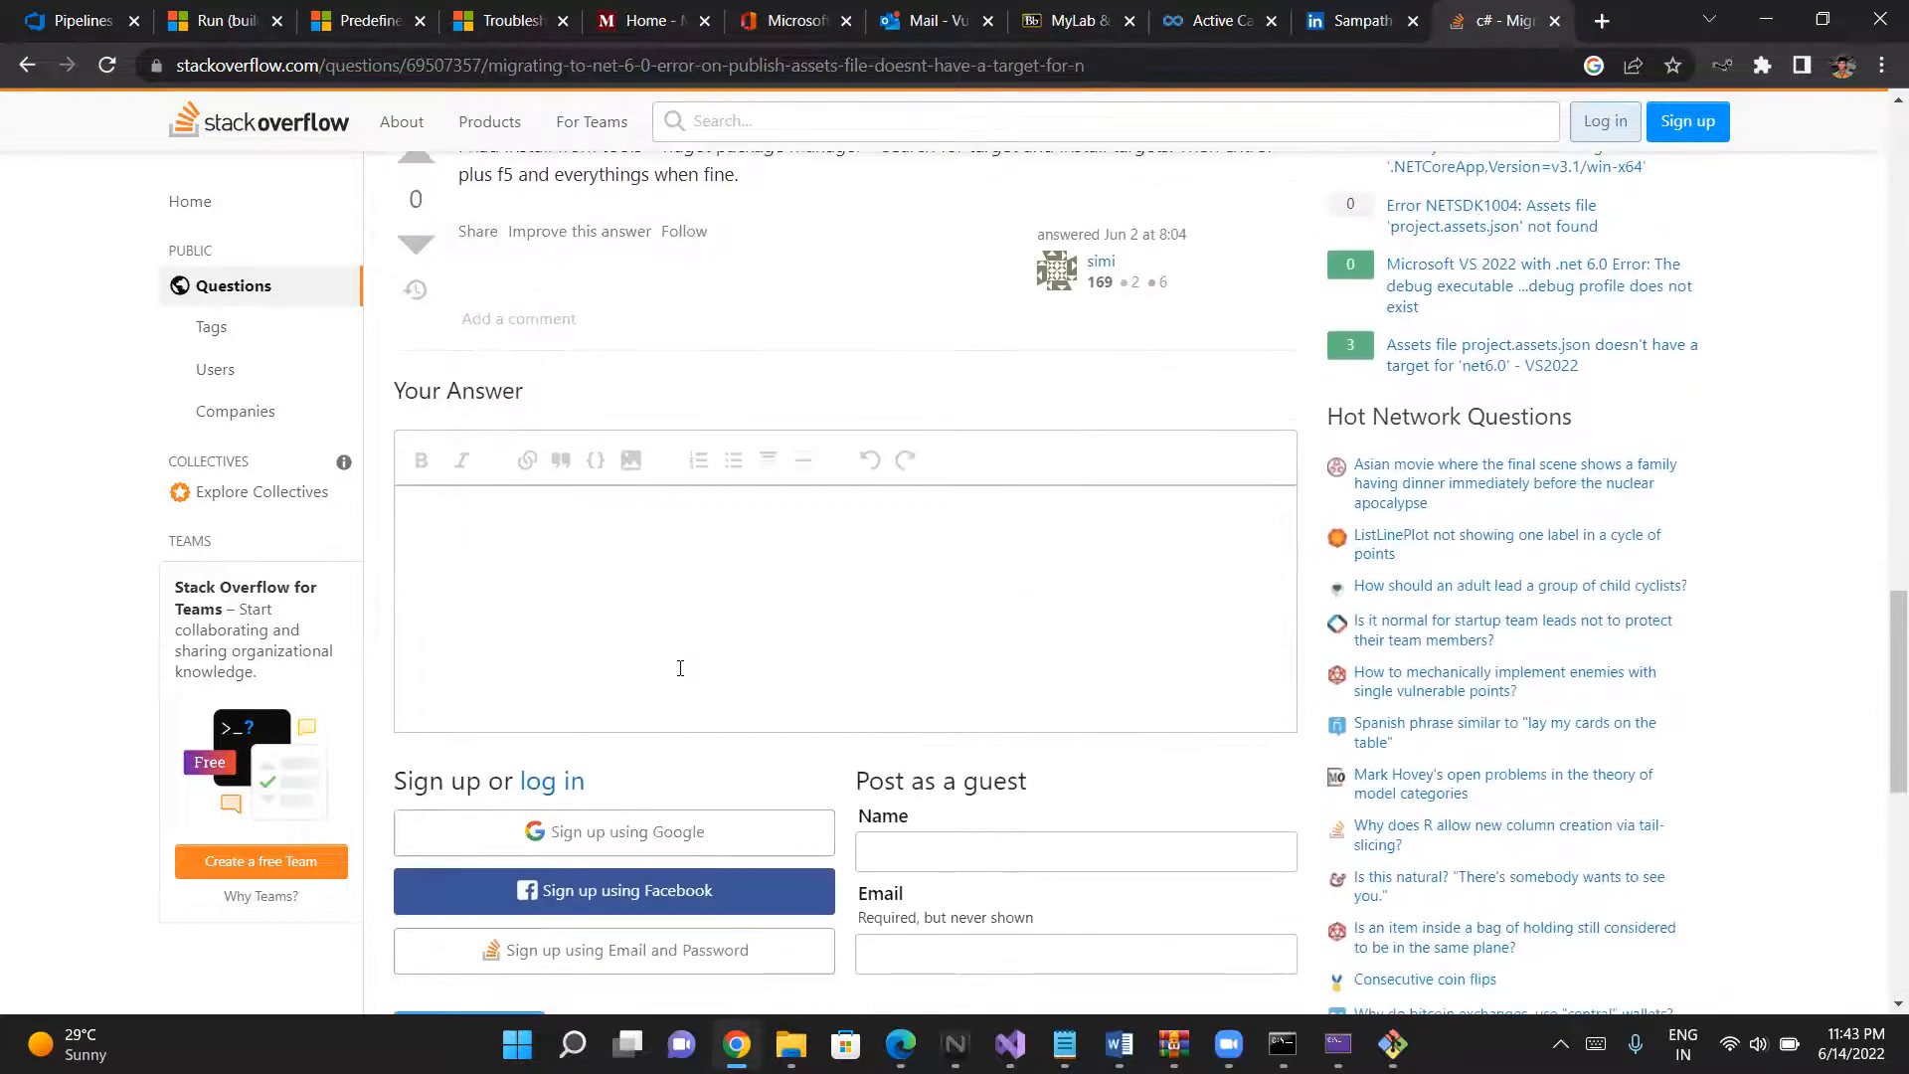
{"action": "scroll", "coordinate": [681, 671], "scroll_direction": "down", "scroll_amount": 6}
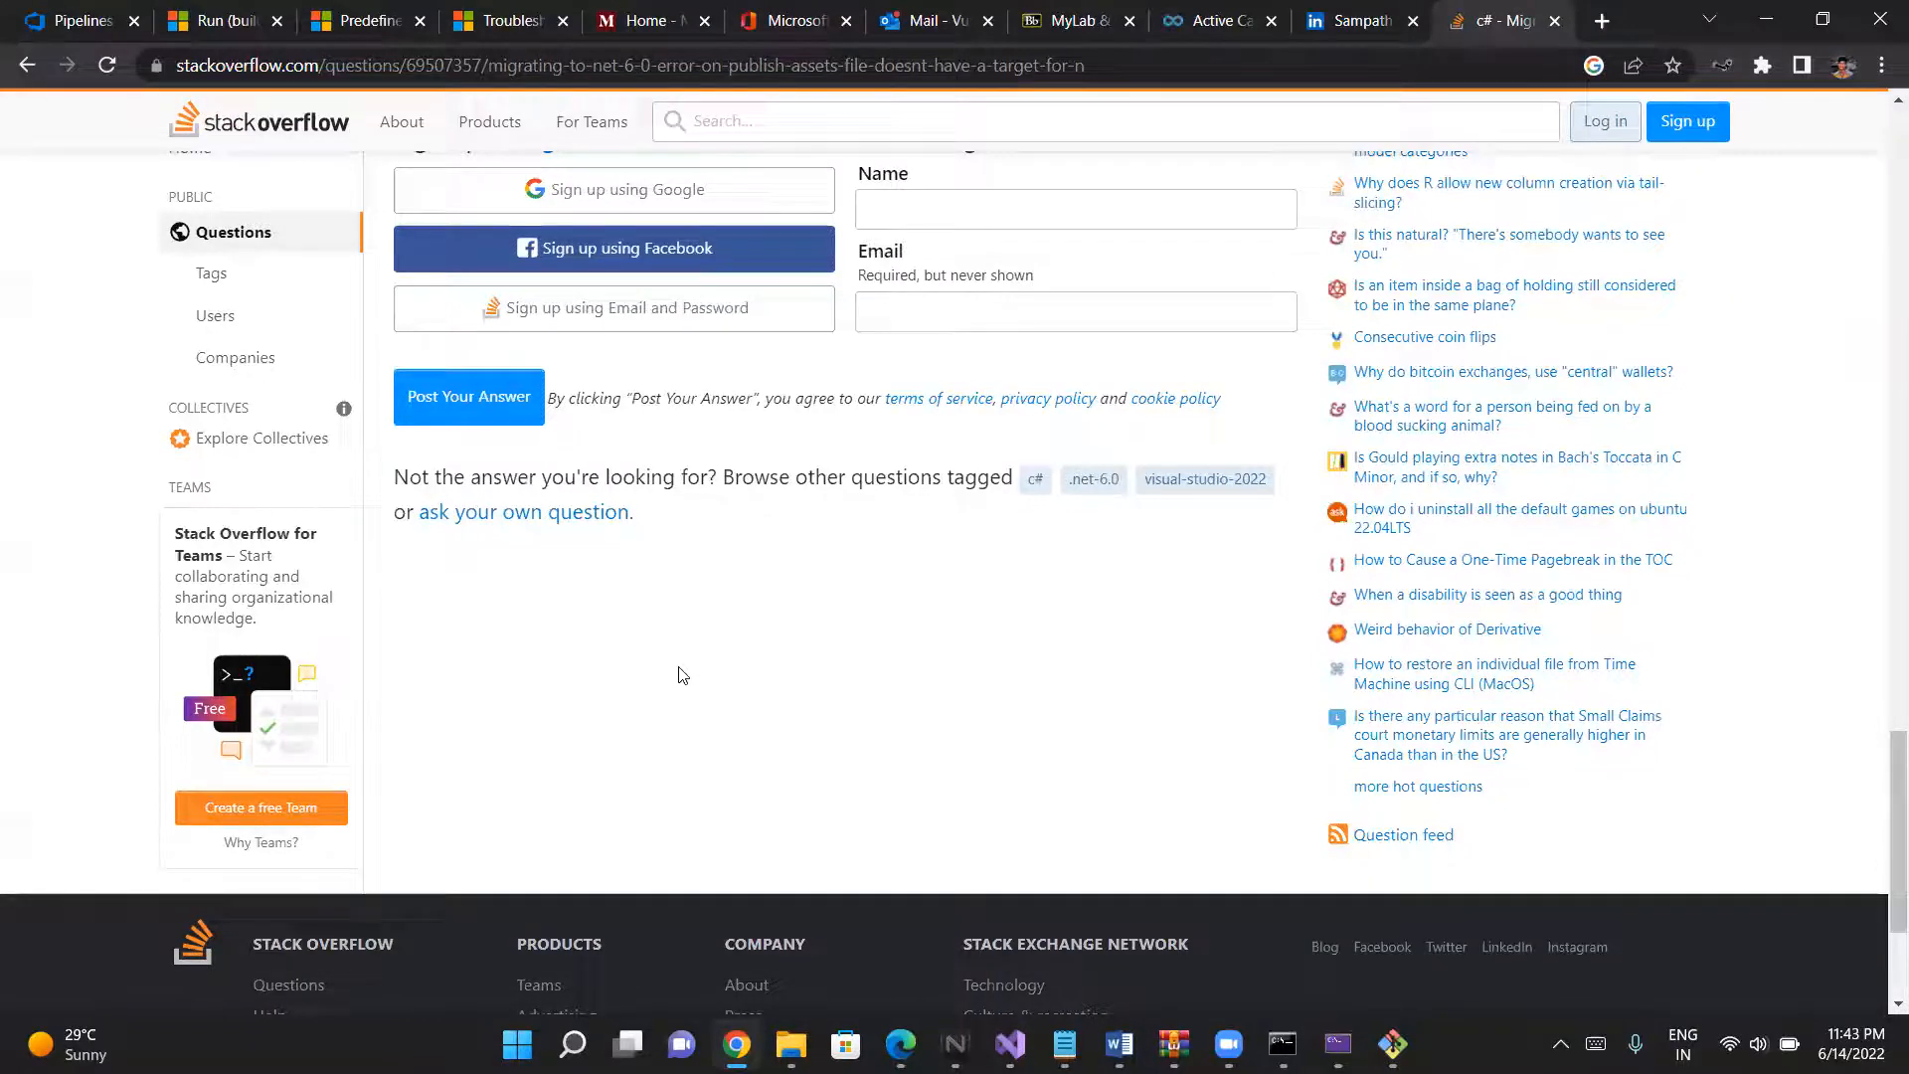
{"action": "scroll", "coordinate": [682, 675], "scroll_direction": "up", "scroll_amount": 3}
{"action": "scroll", "coordinate": [679, 675], "scroll_direction": "up", "scroll_amount": 10}
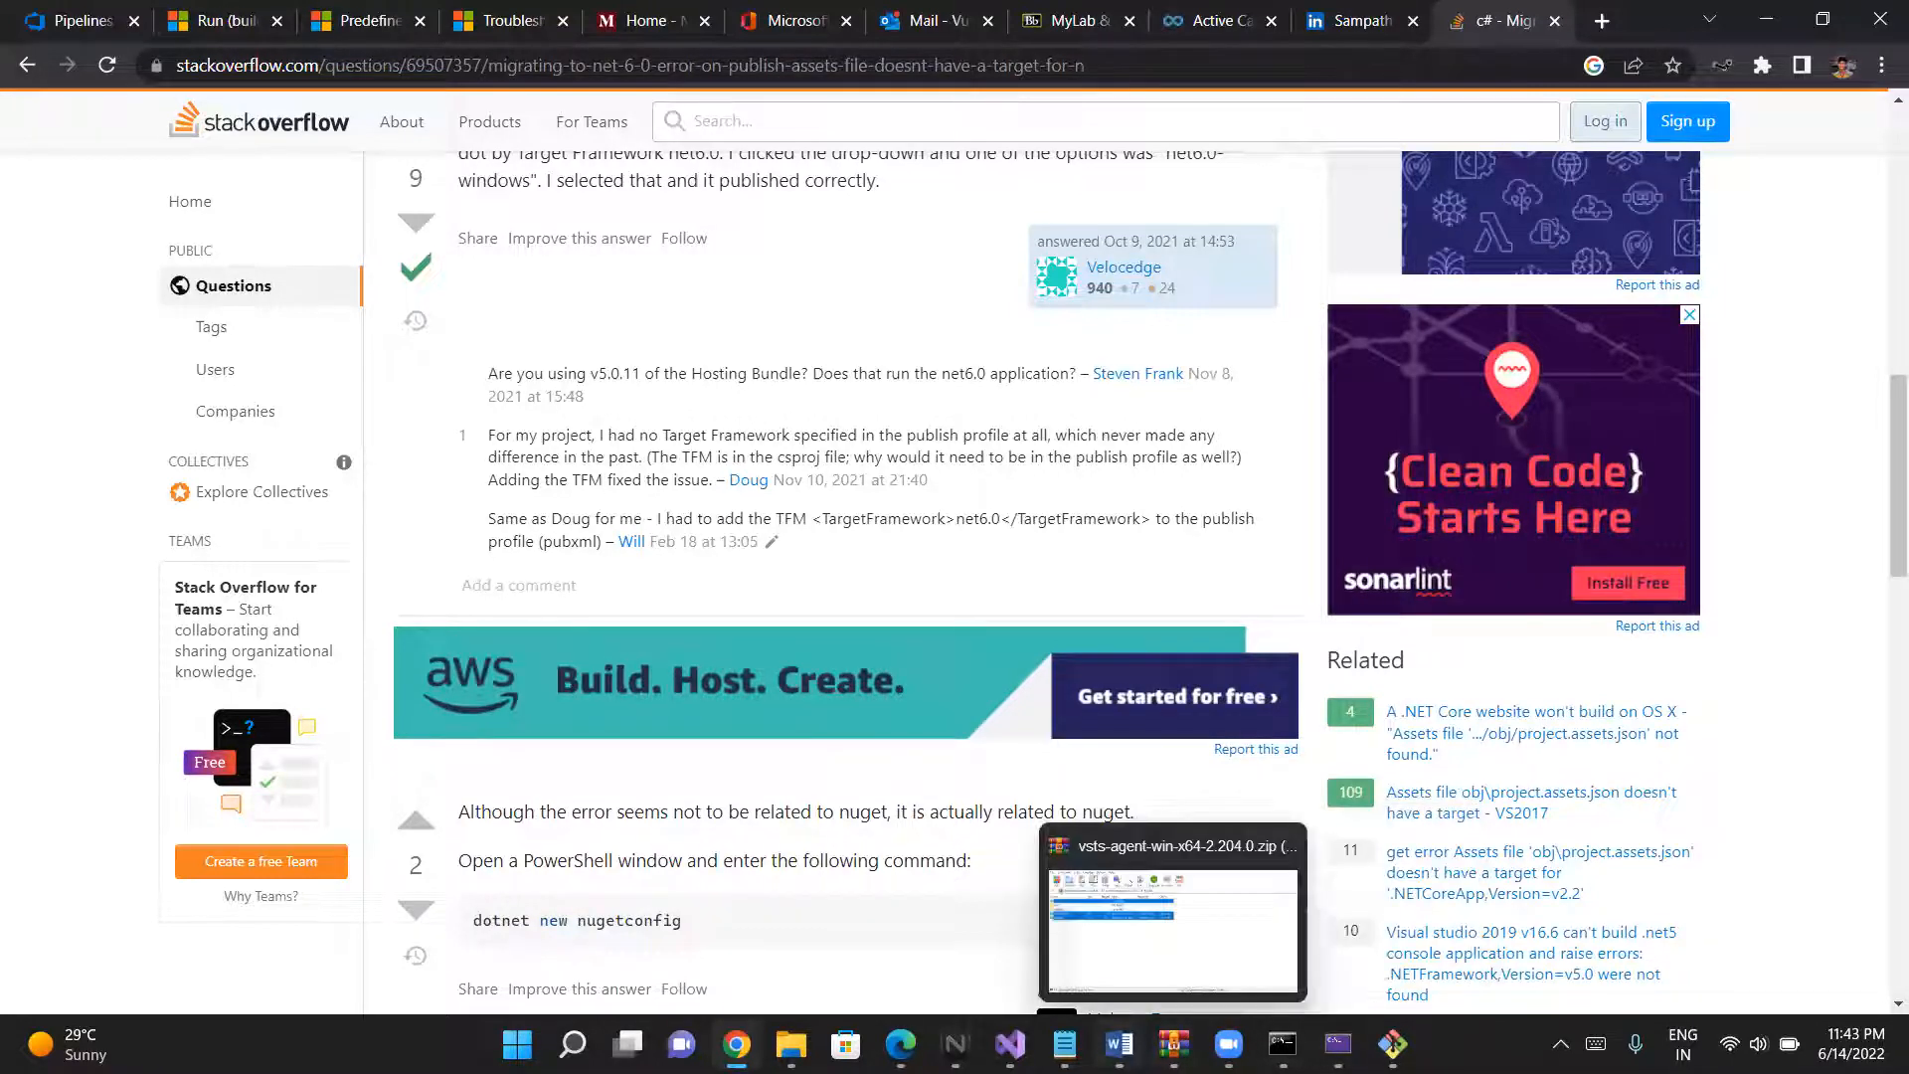
- Switch to Visual Studio and select the WebApplication1 solution in Solution Explorer
{"action": "left_click", "coordinate": [1011, 1043]}
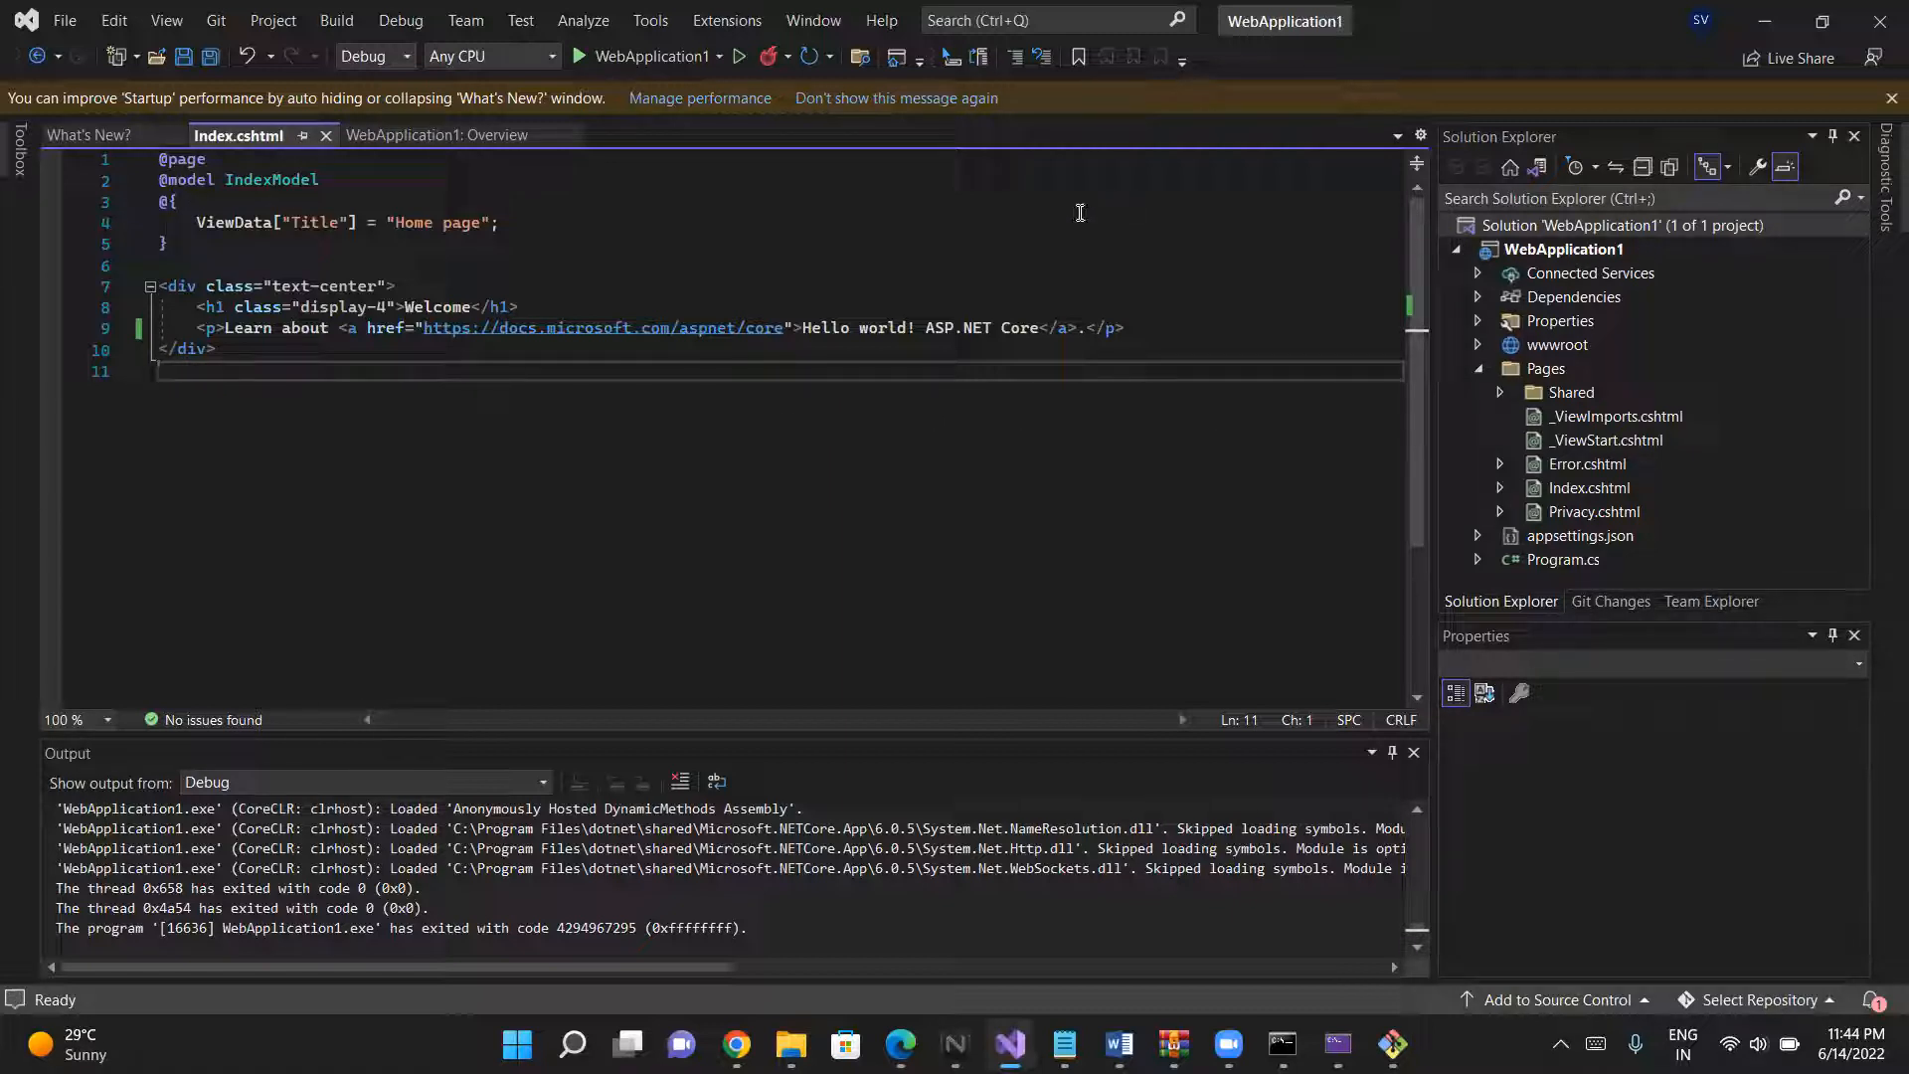
{"action": "left_click", "coordinate": [1056, 14]}
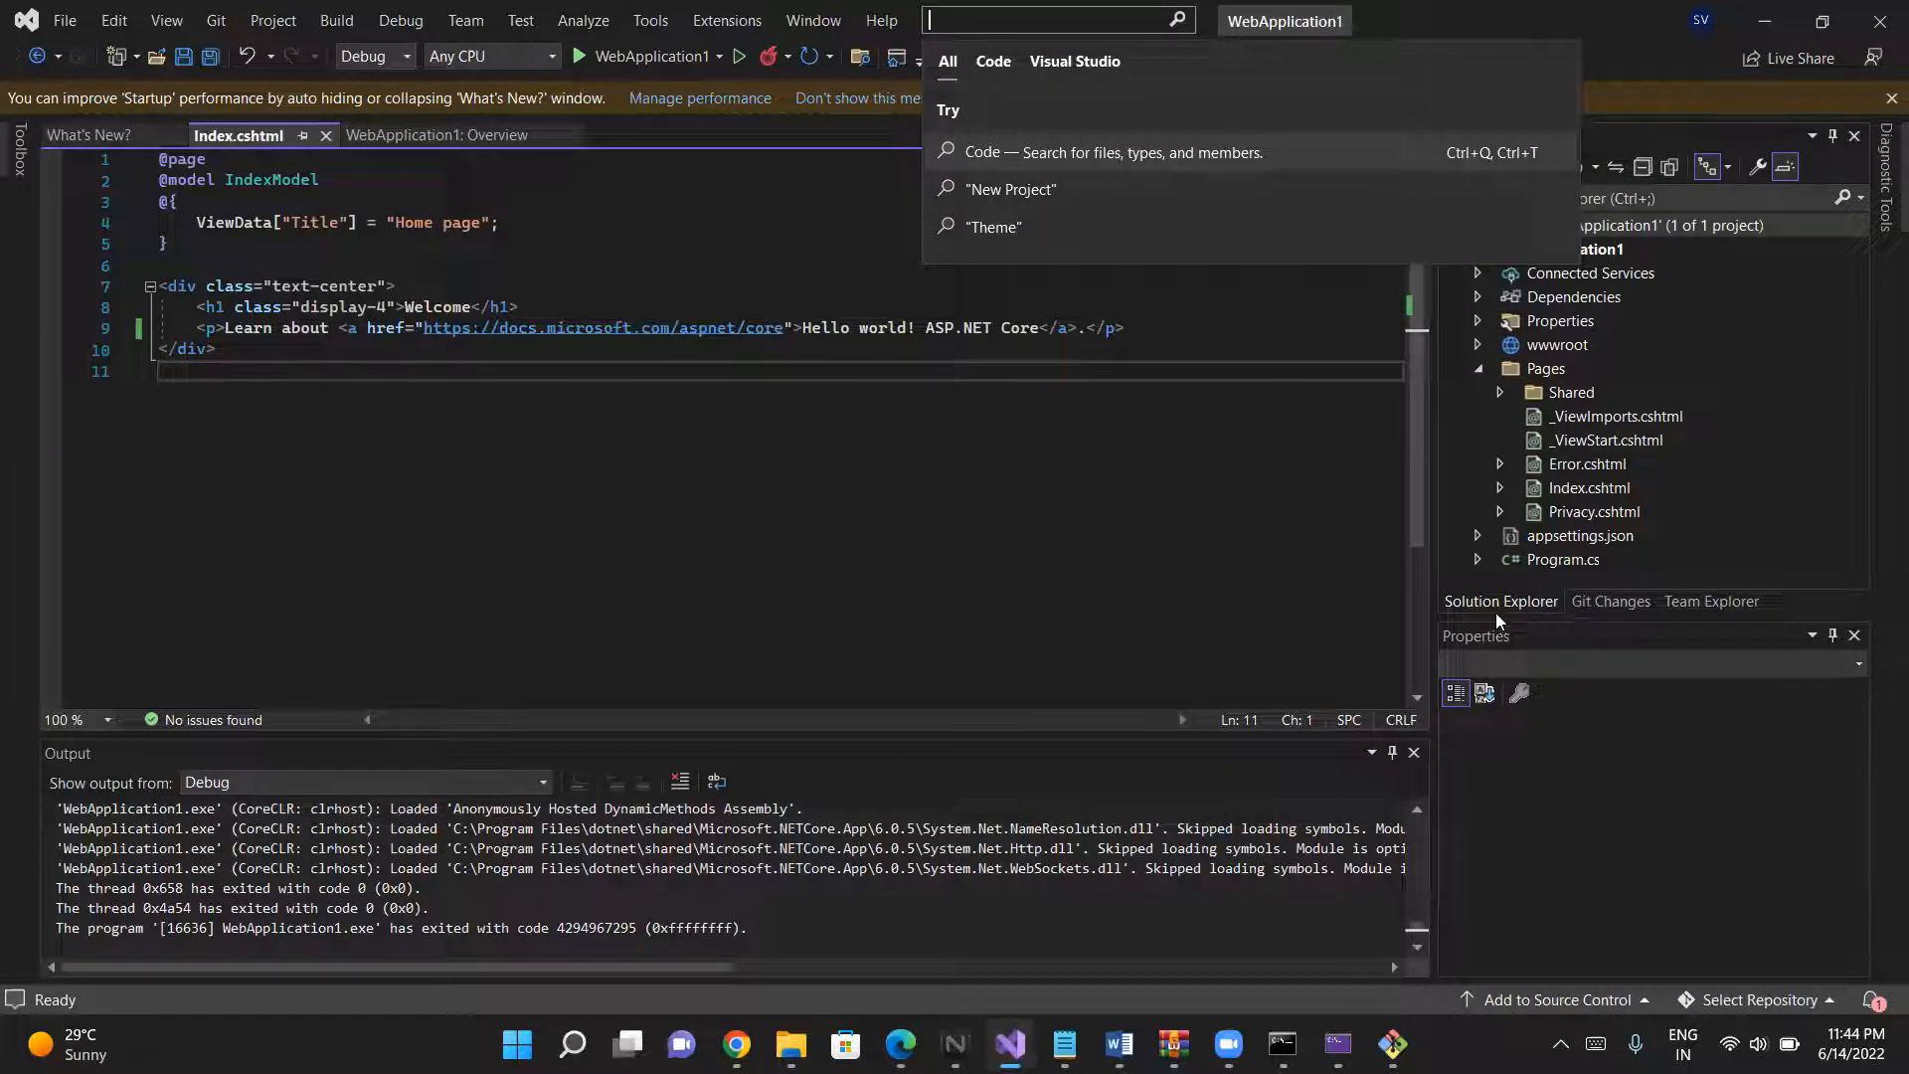
{"action": "left_click", "coordinate": [1474, 599]}
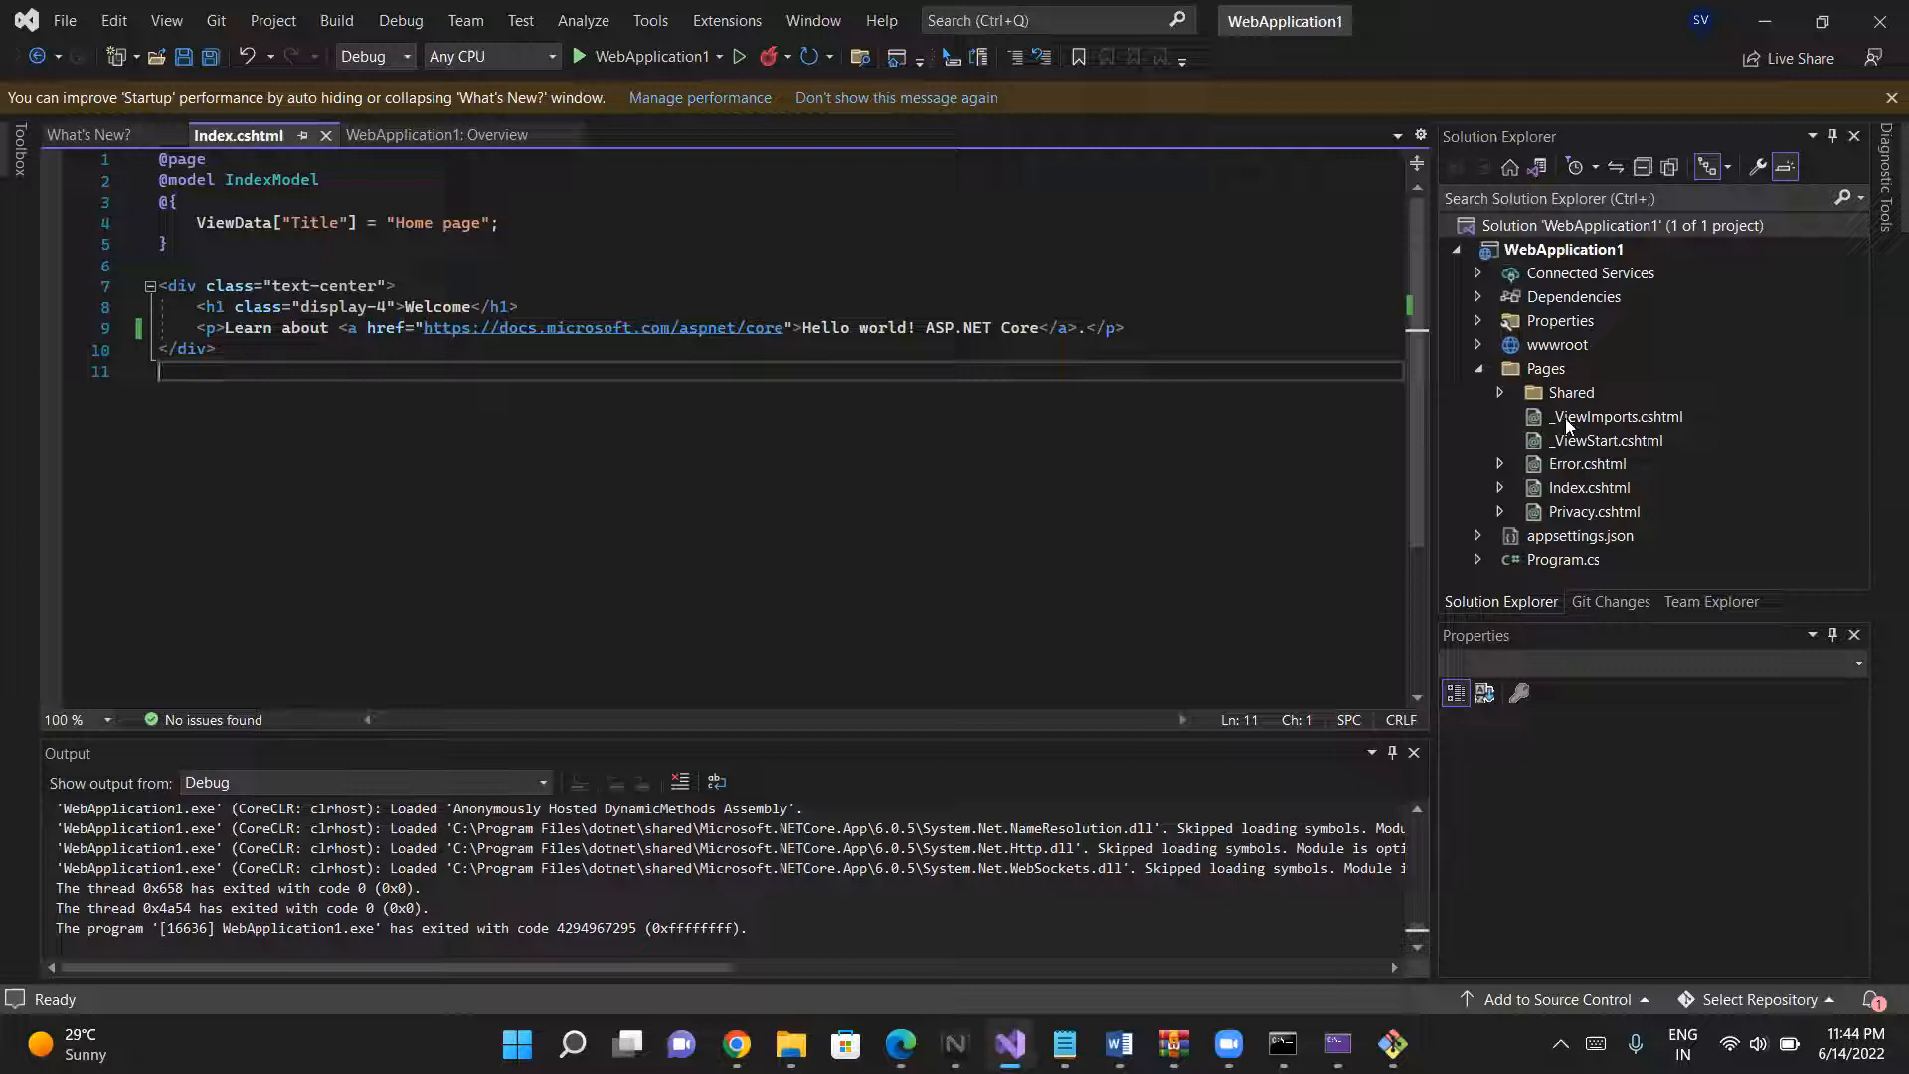
{"action": "left_click", "coordinate": [1519, 225]}
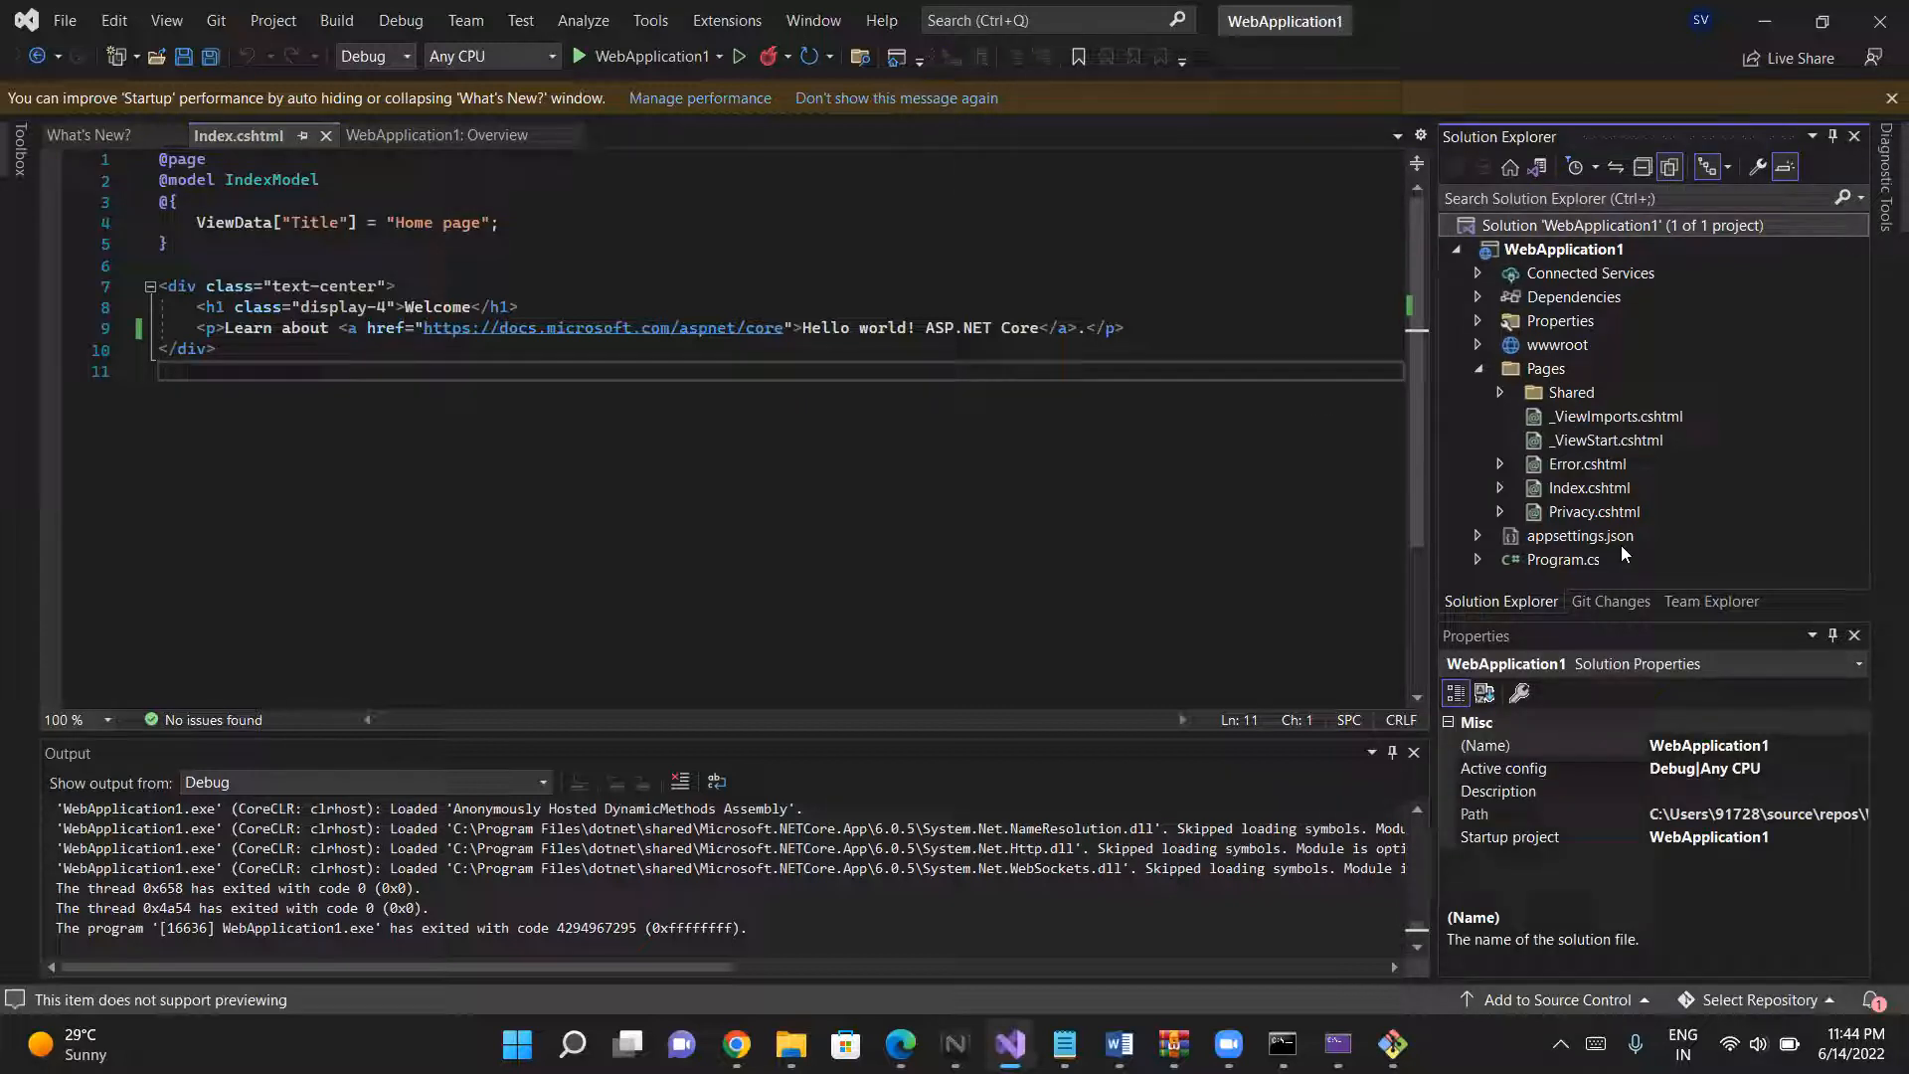
{"action": "right_click", "coordinate": [1631, 221]}
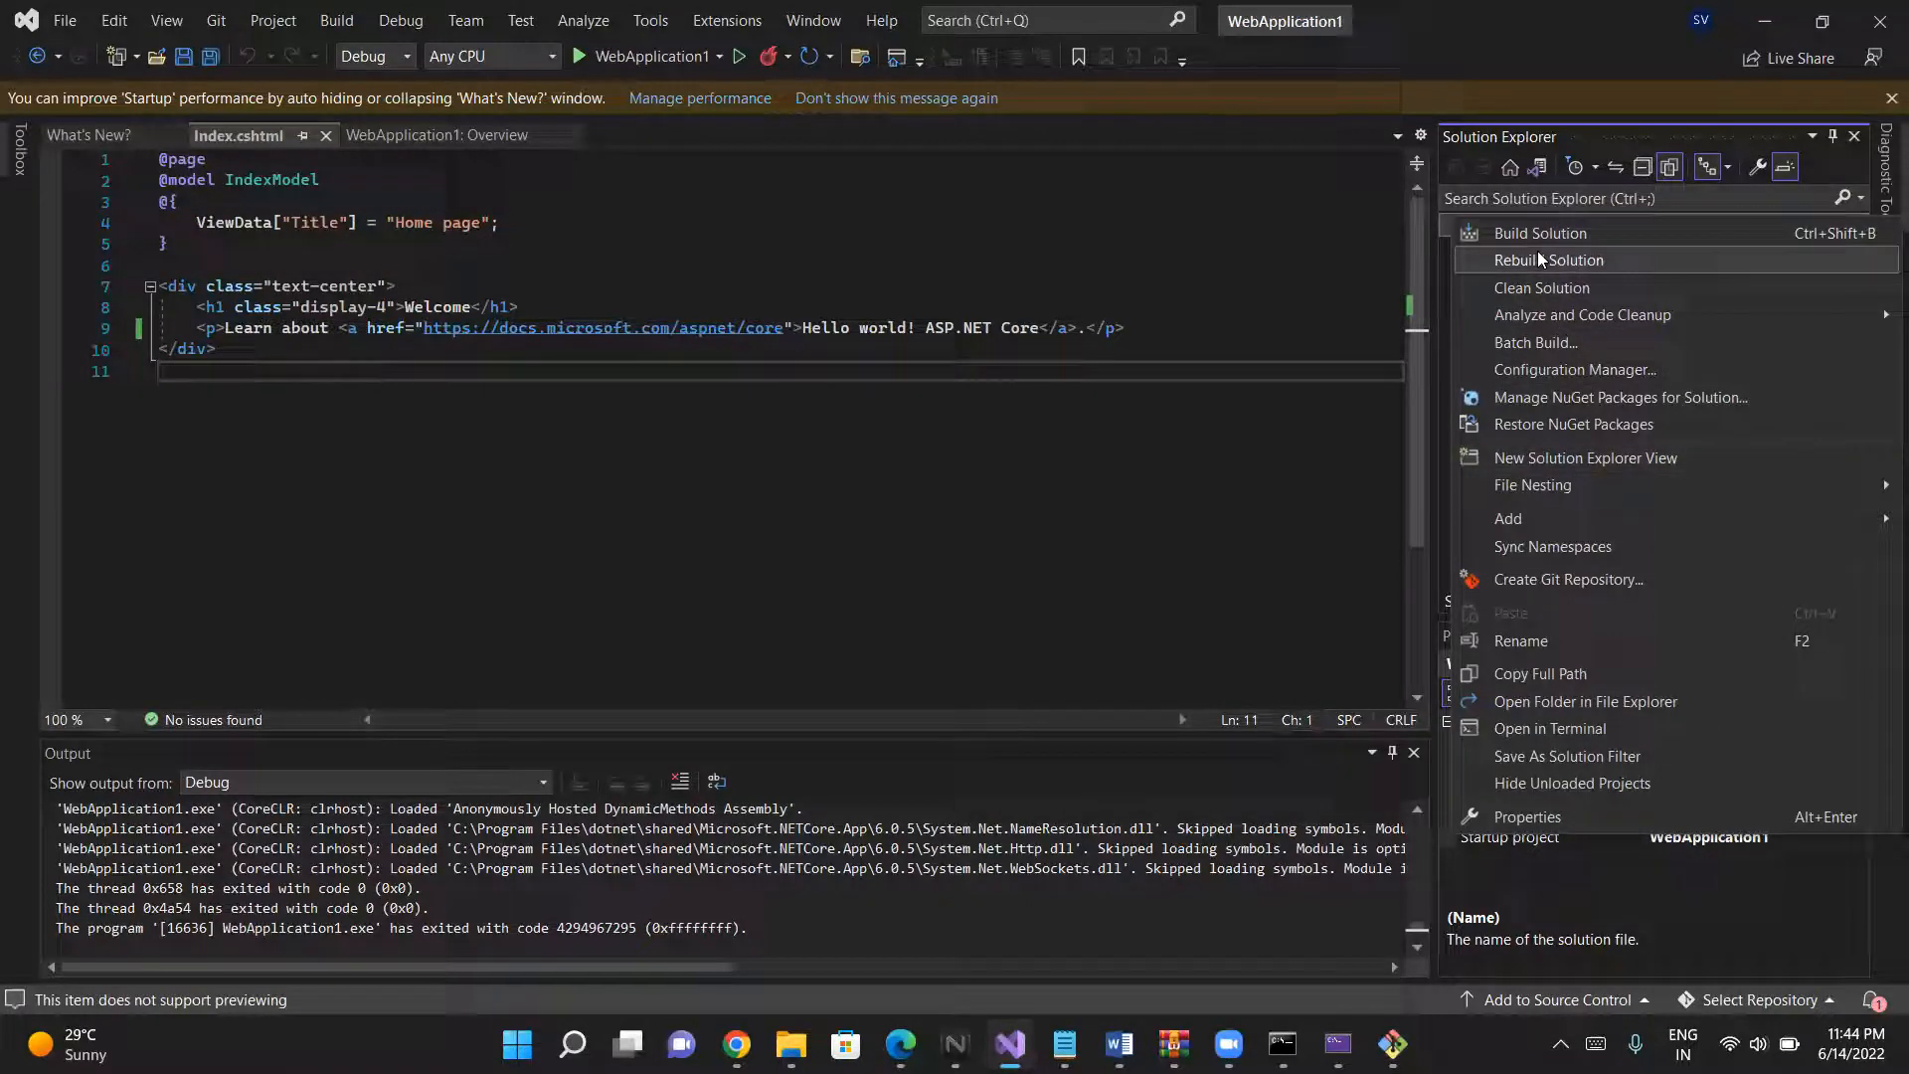
{"action": "mouse_move", "coordinate": [1543, 318]}
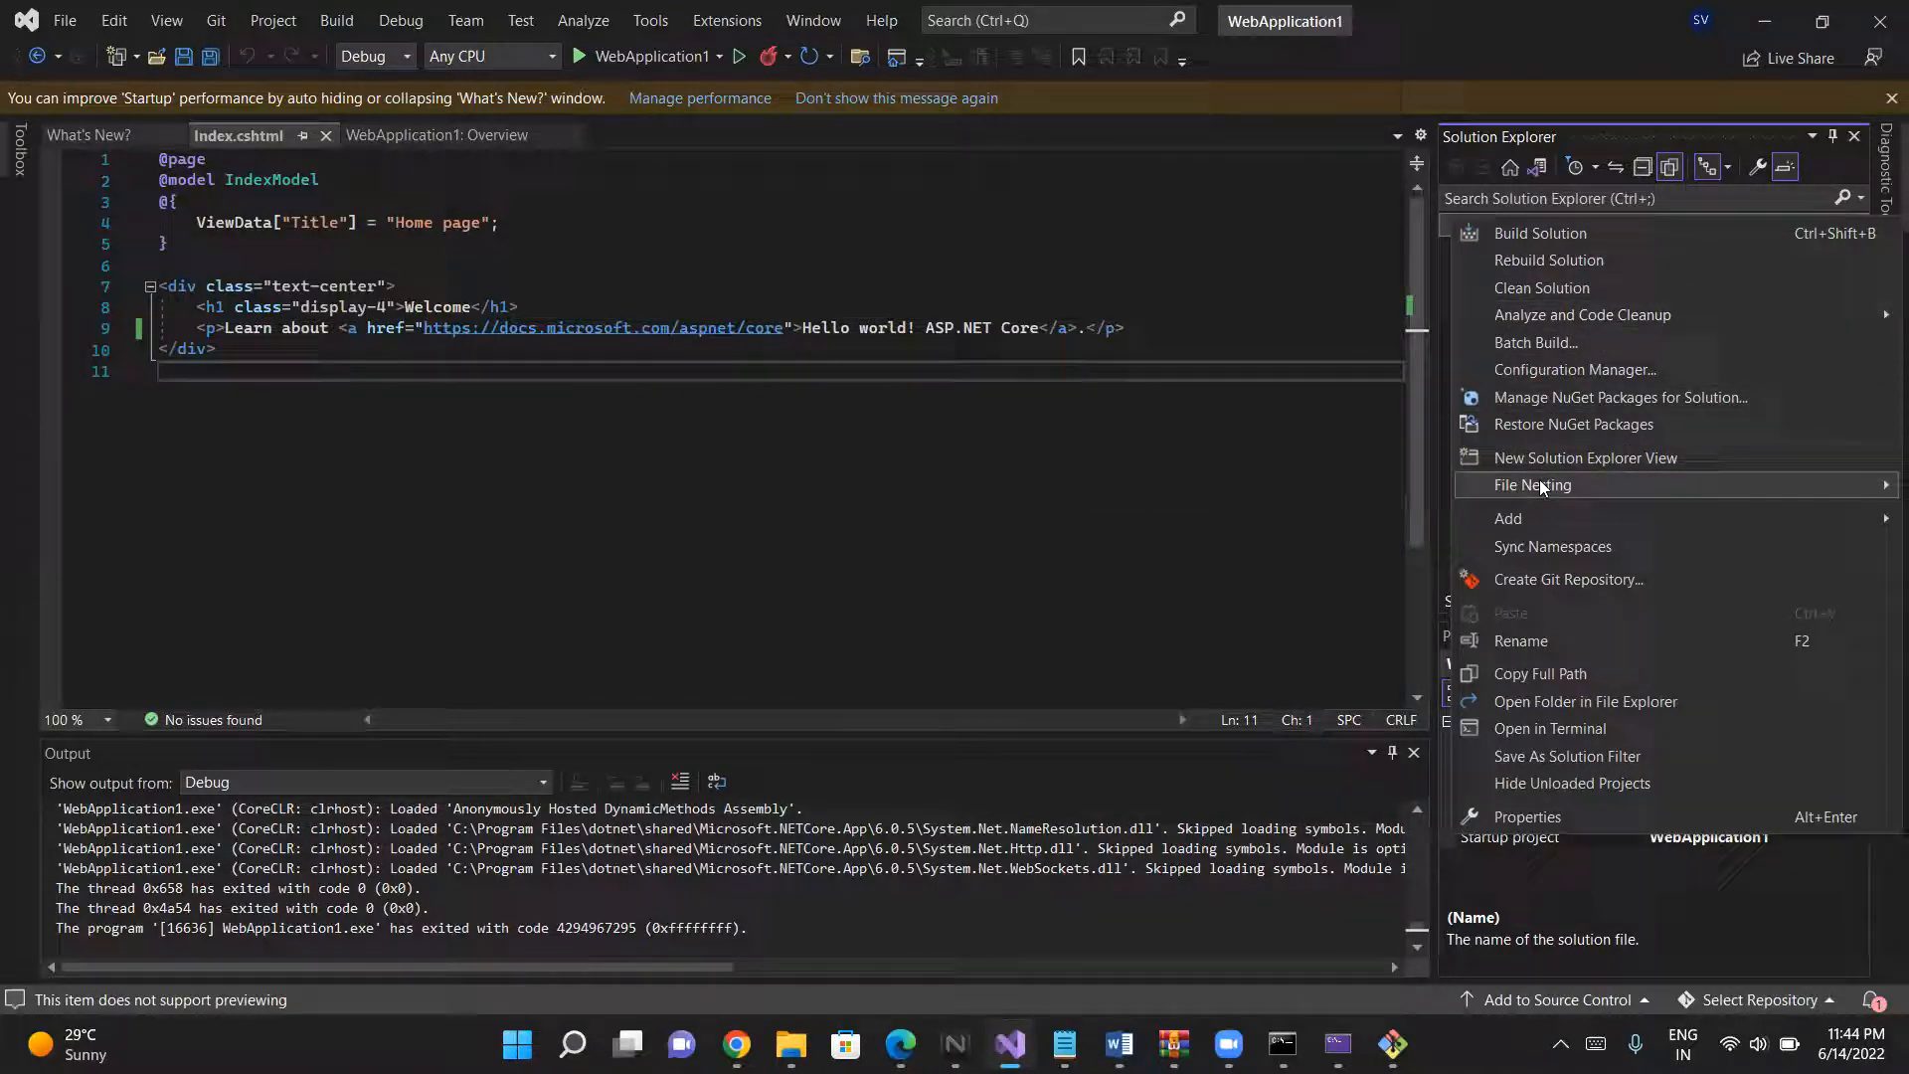
{"action": "mouse_move", "coordinate": [1541, 487]}
{"action": "mouse_move", "coordinate": [1548, 527]}
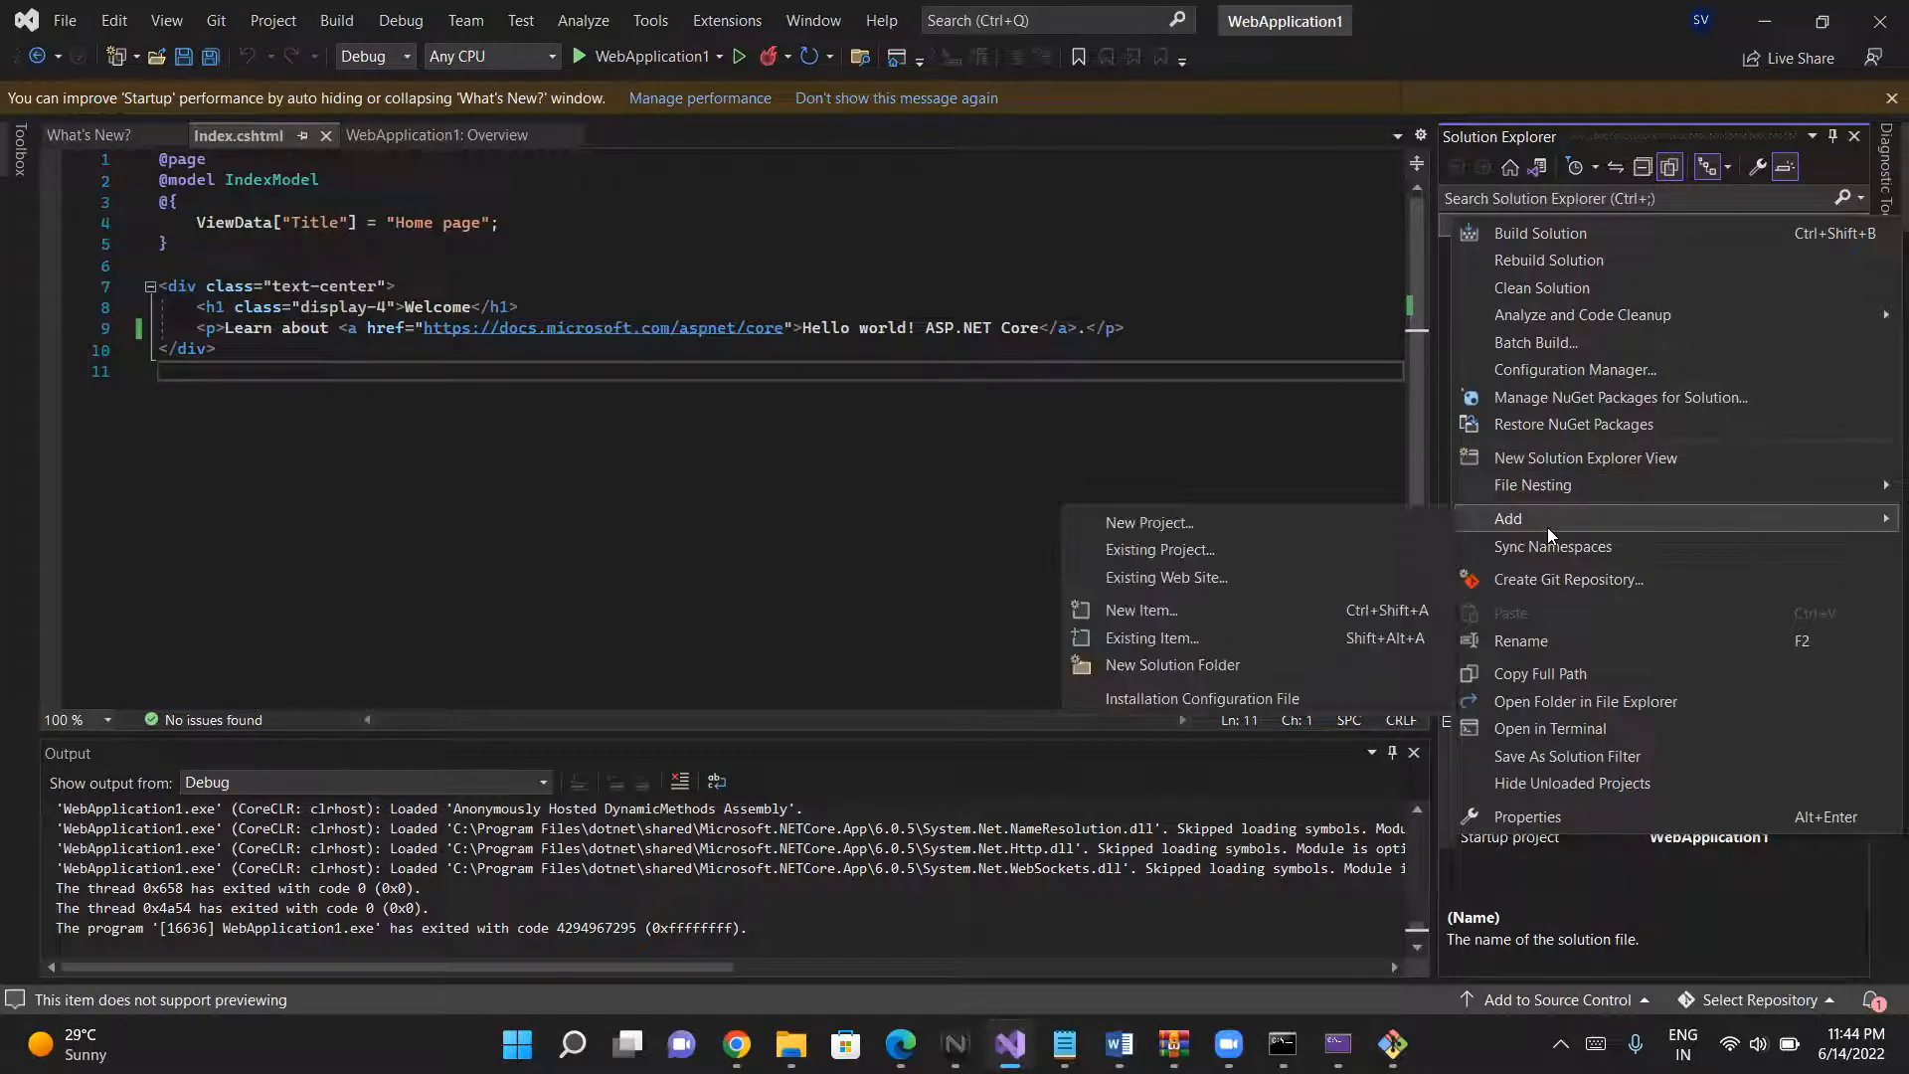
{"action": "left_click", "coordinate": [1344, 459]}
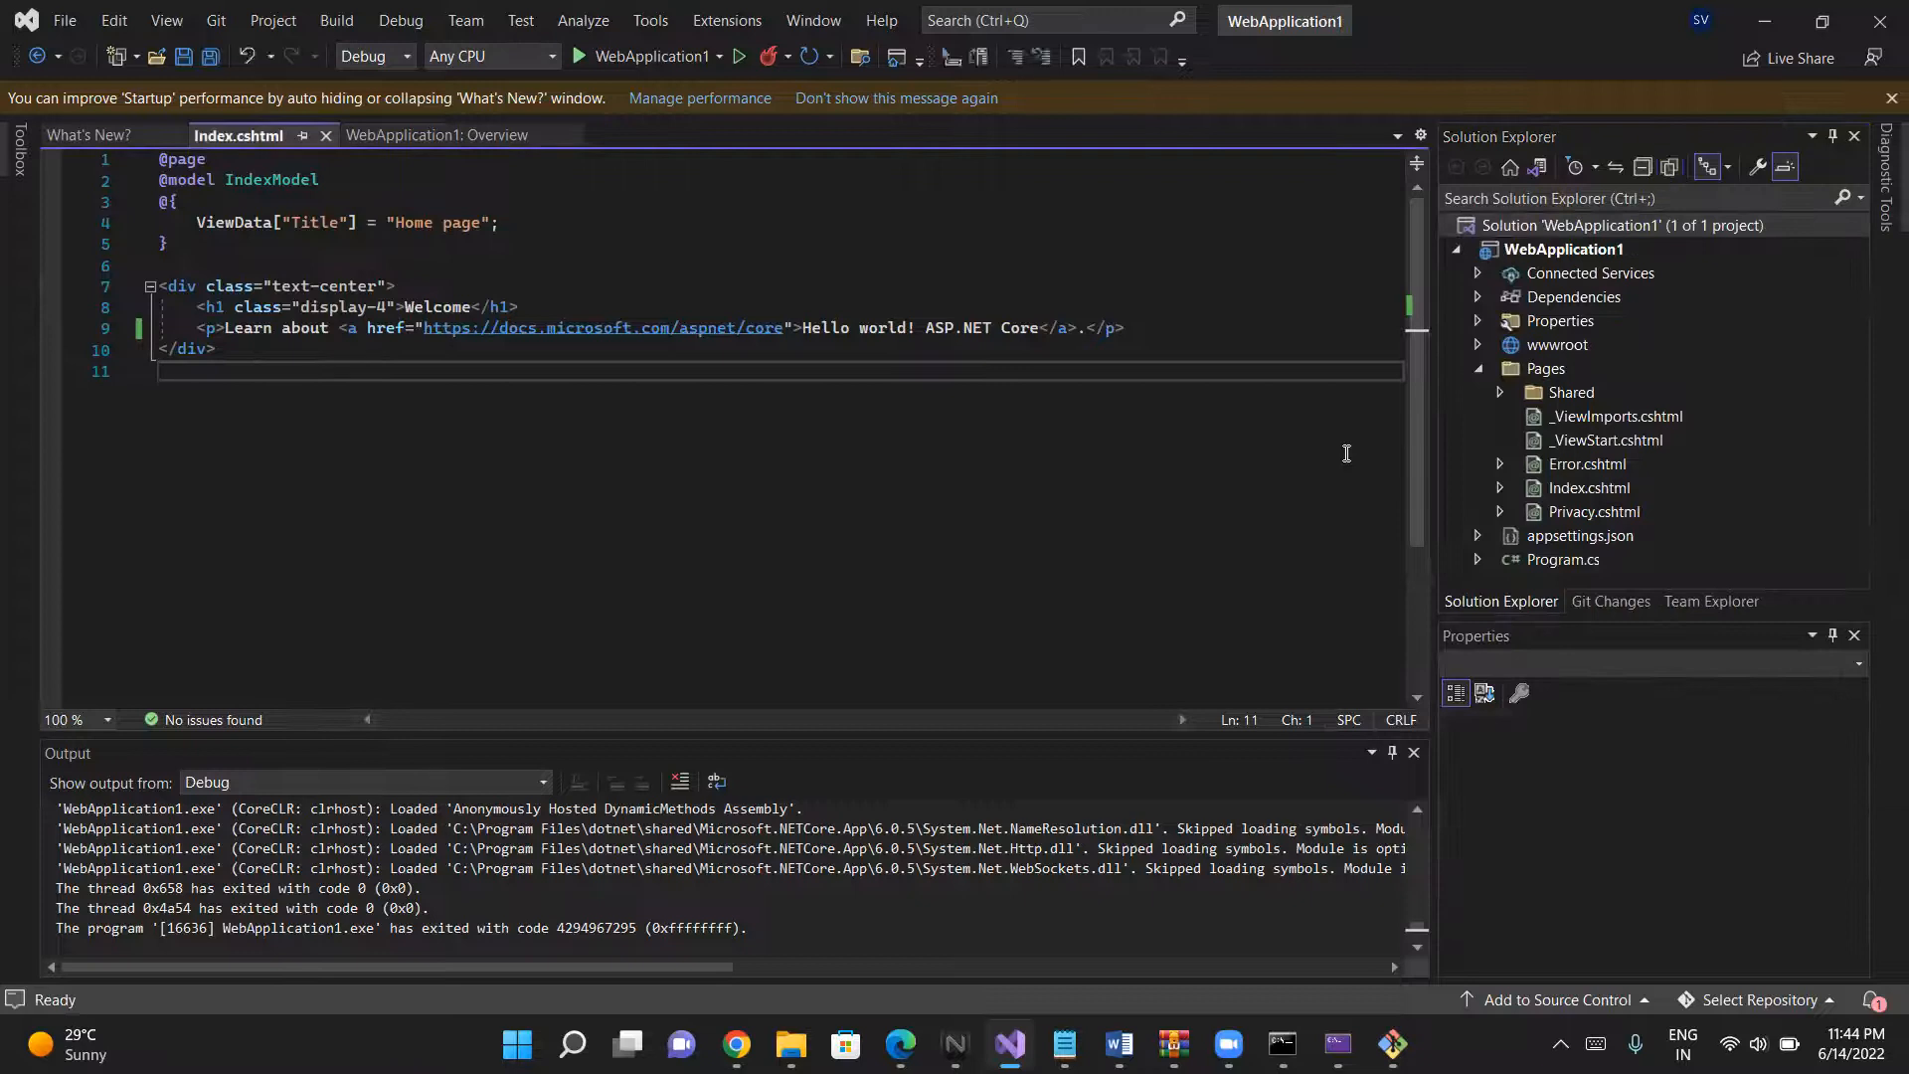
- Open the WebApplication1.csproj project file and run Pack on the WebApplication1 project
{"action": "left_click", "coordinate": [1557, 254]}
{"action": "double_click", "coordinate": [1557, 254]}
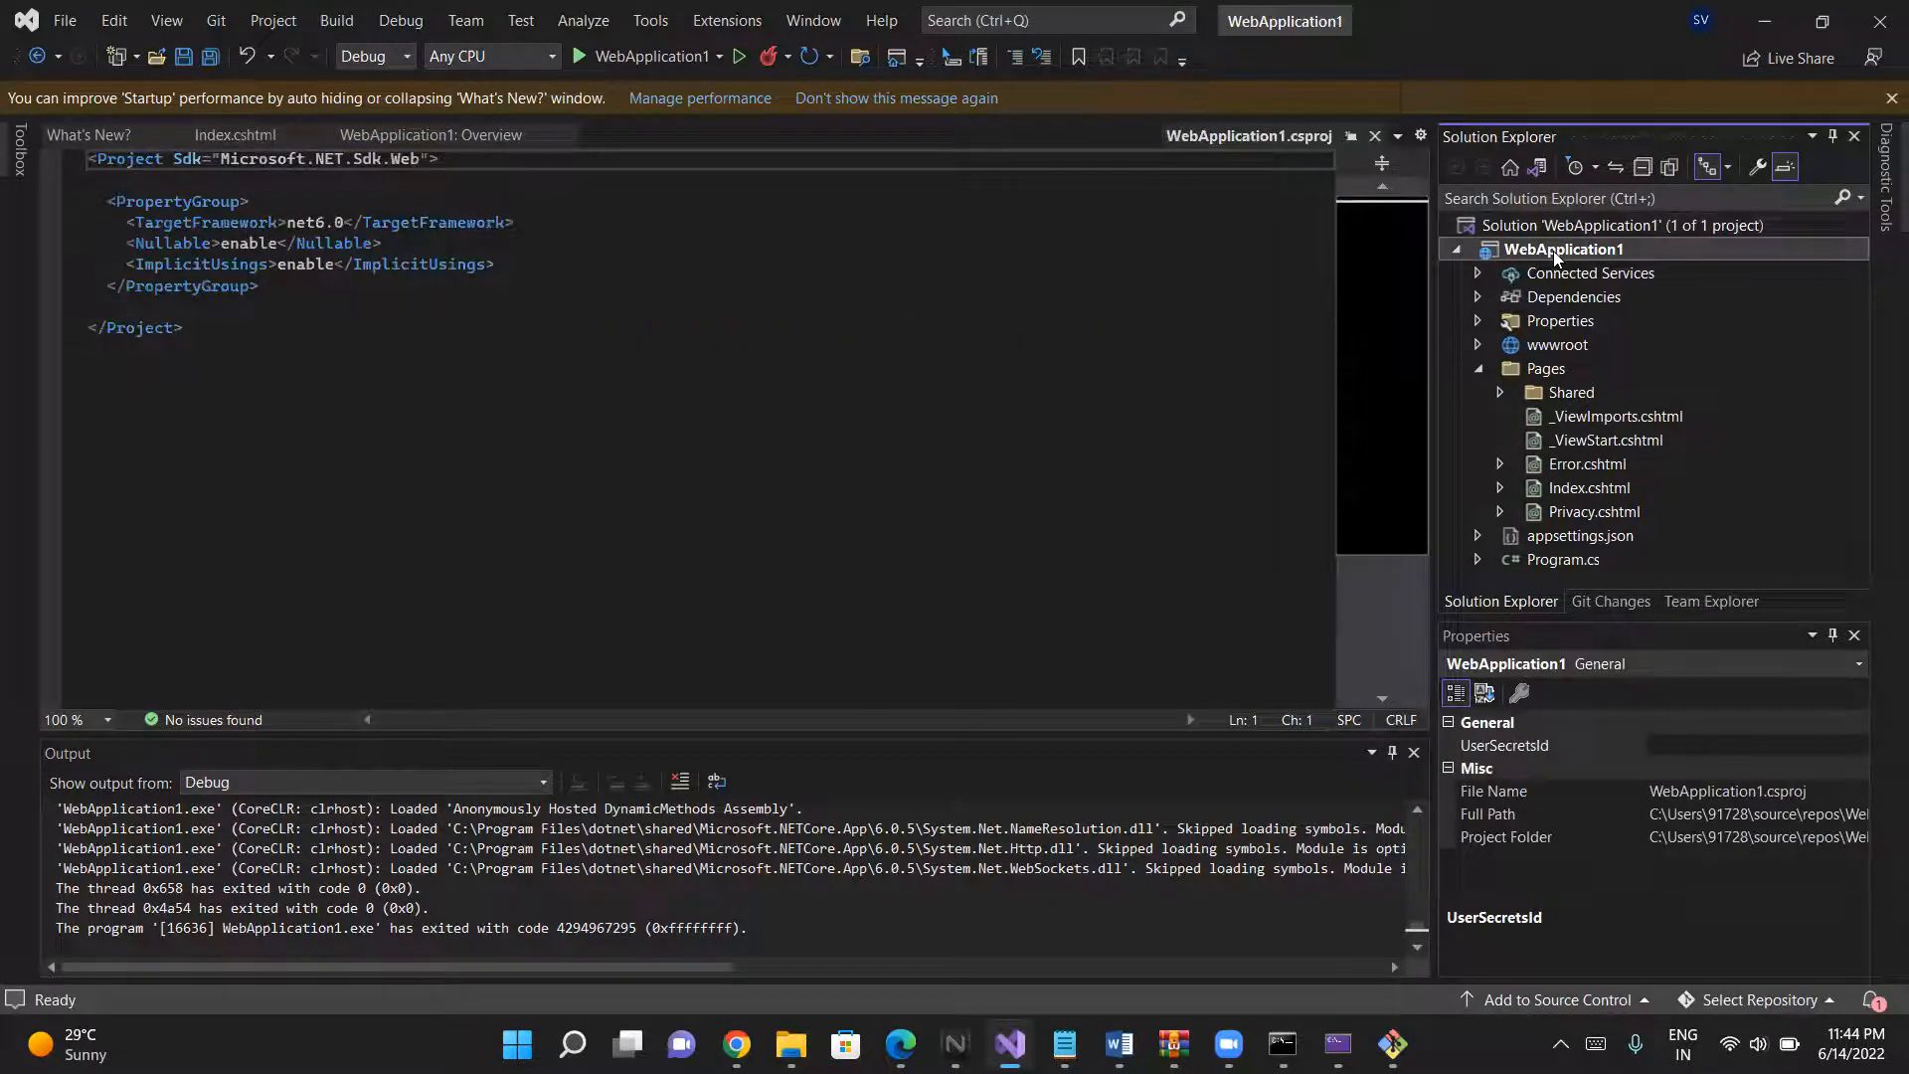
{"action": "right_click", "coordinate": [1558, 255]}
{"action": "left_click", "coordinate": [1558, 255]}
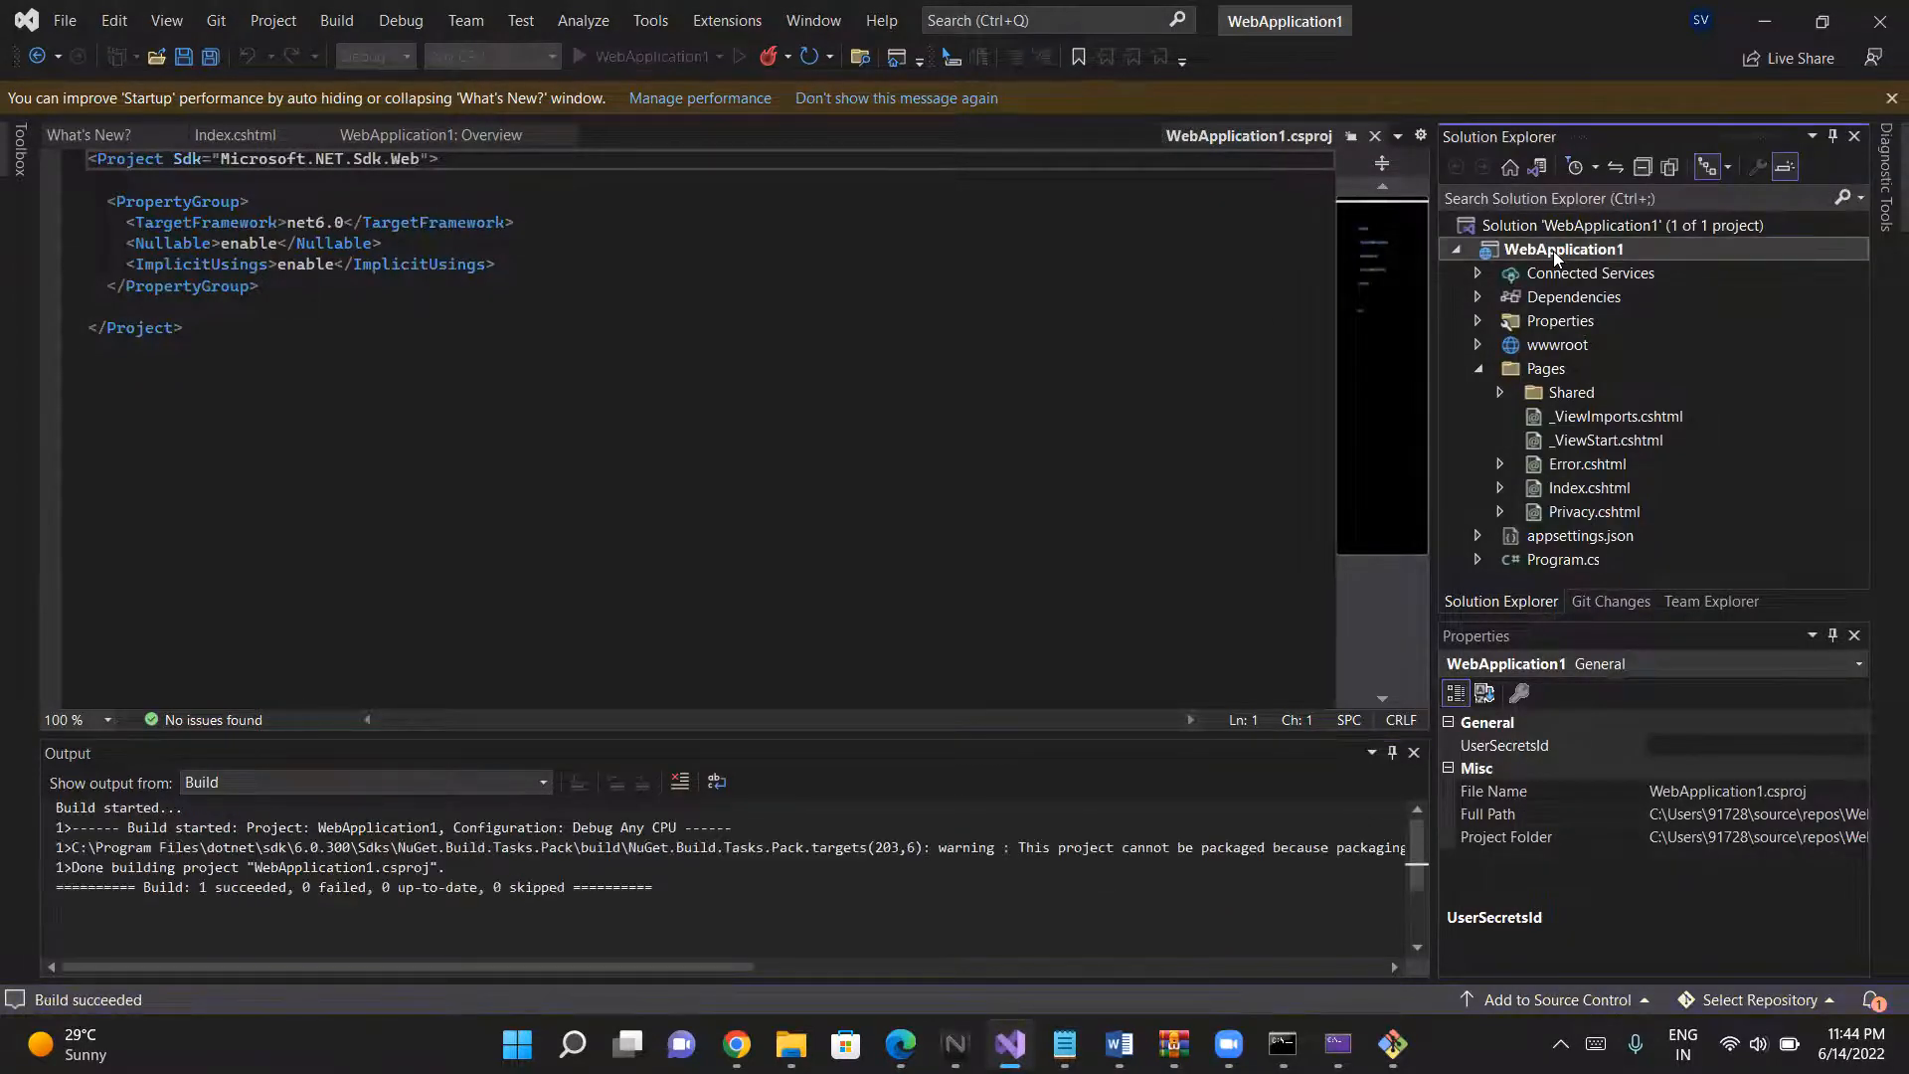
- Create a folder publish profile for WebApplication1 at bin\Release\net6.0\publish\, enable automatic closing on success, and try to publish it
{"action": "right_click", "coordinate": [1556, 255]}
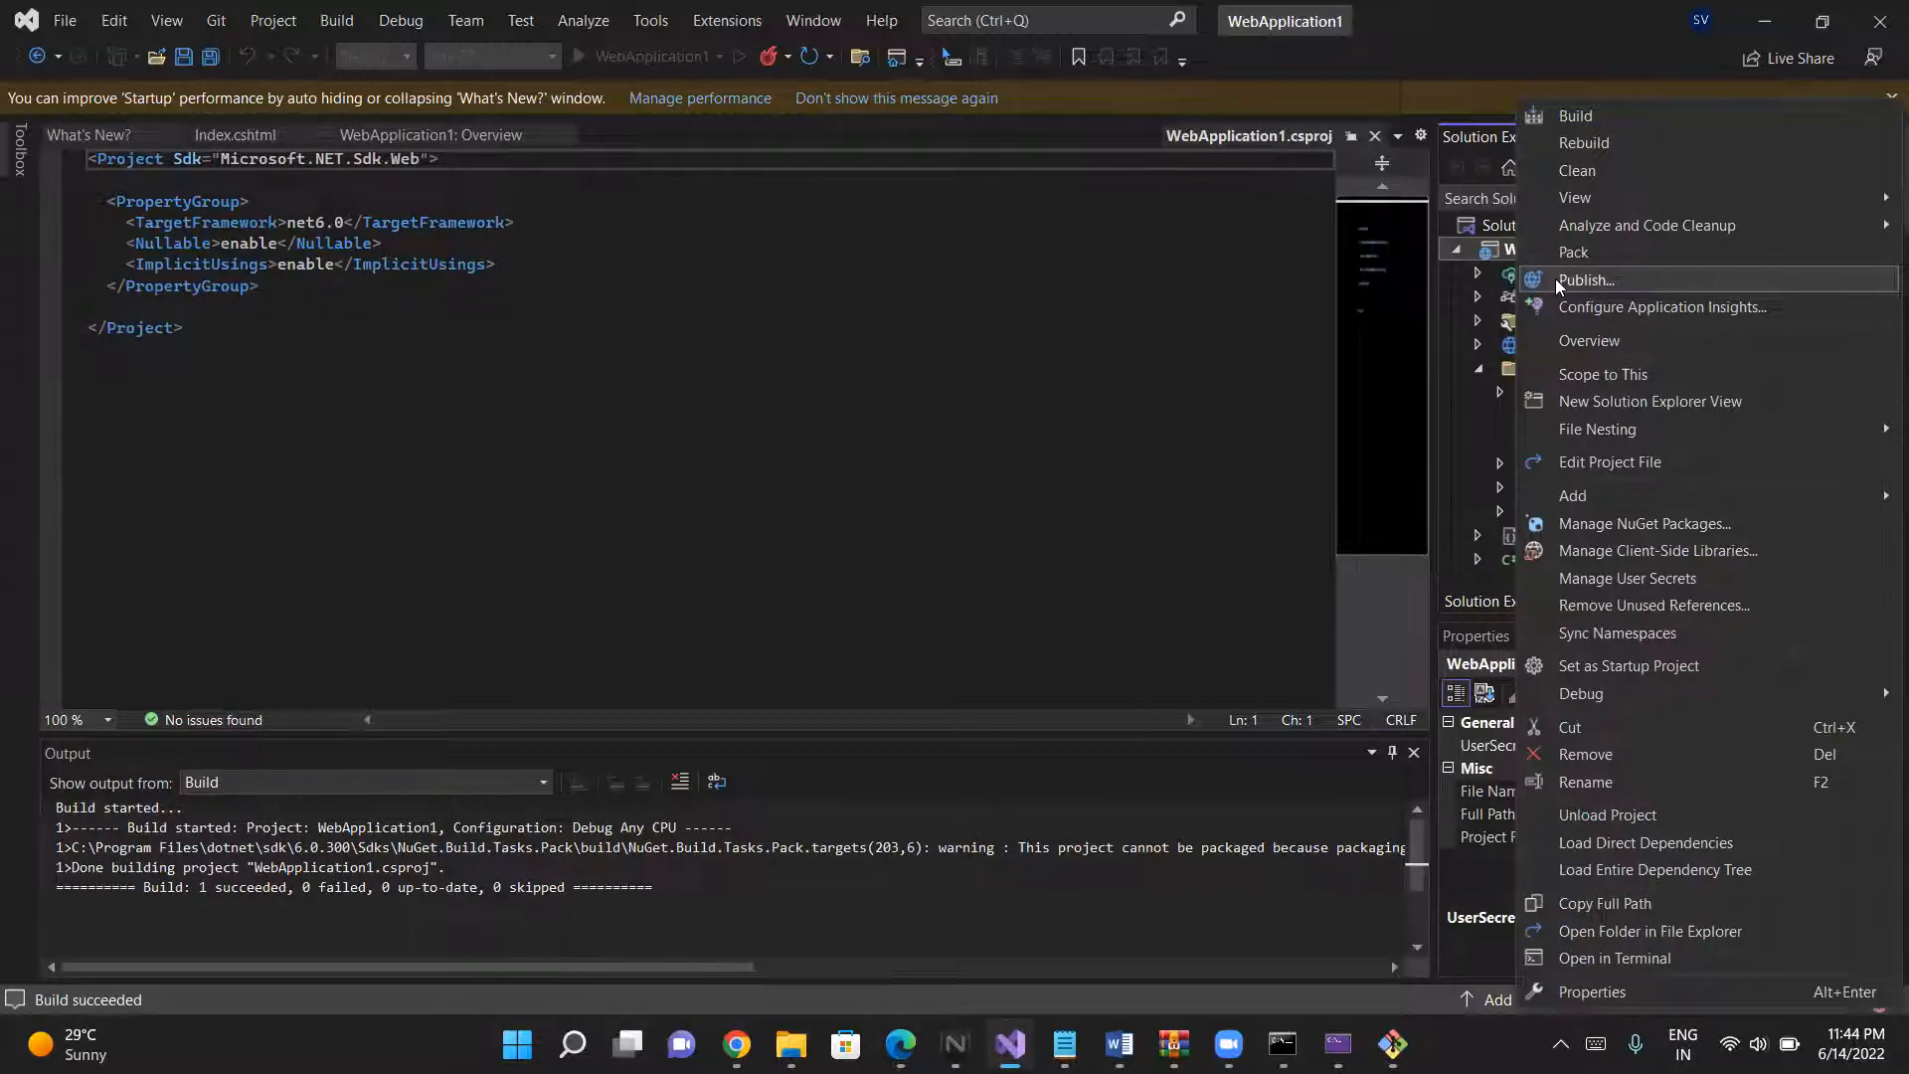
{"action": "left_click", "coordinate": [1555, 278]}
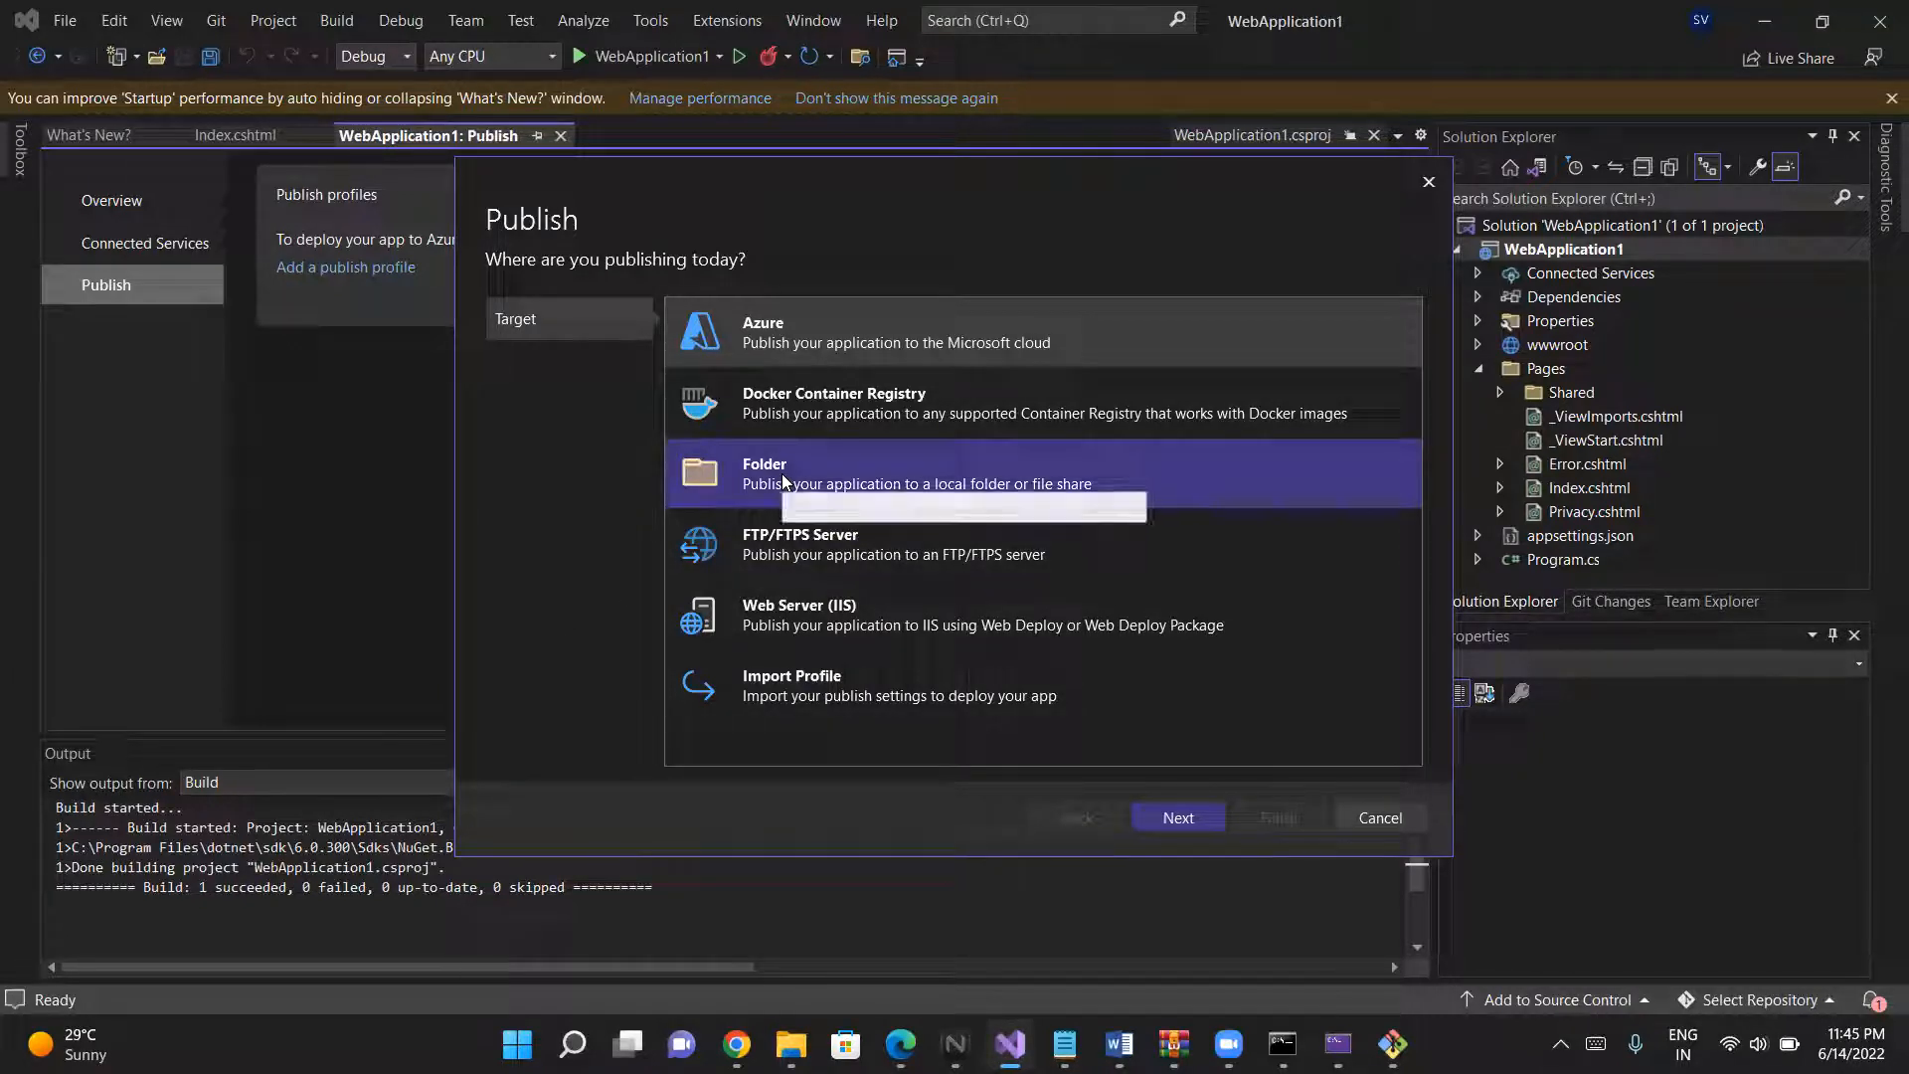
{"action": "left_click", "coordinate": [730, 469]}
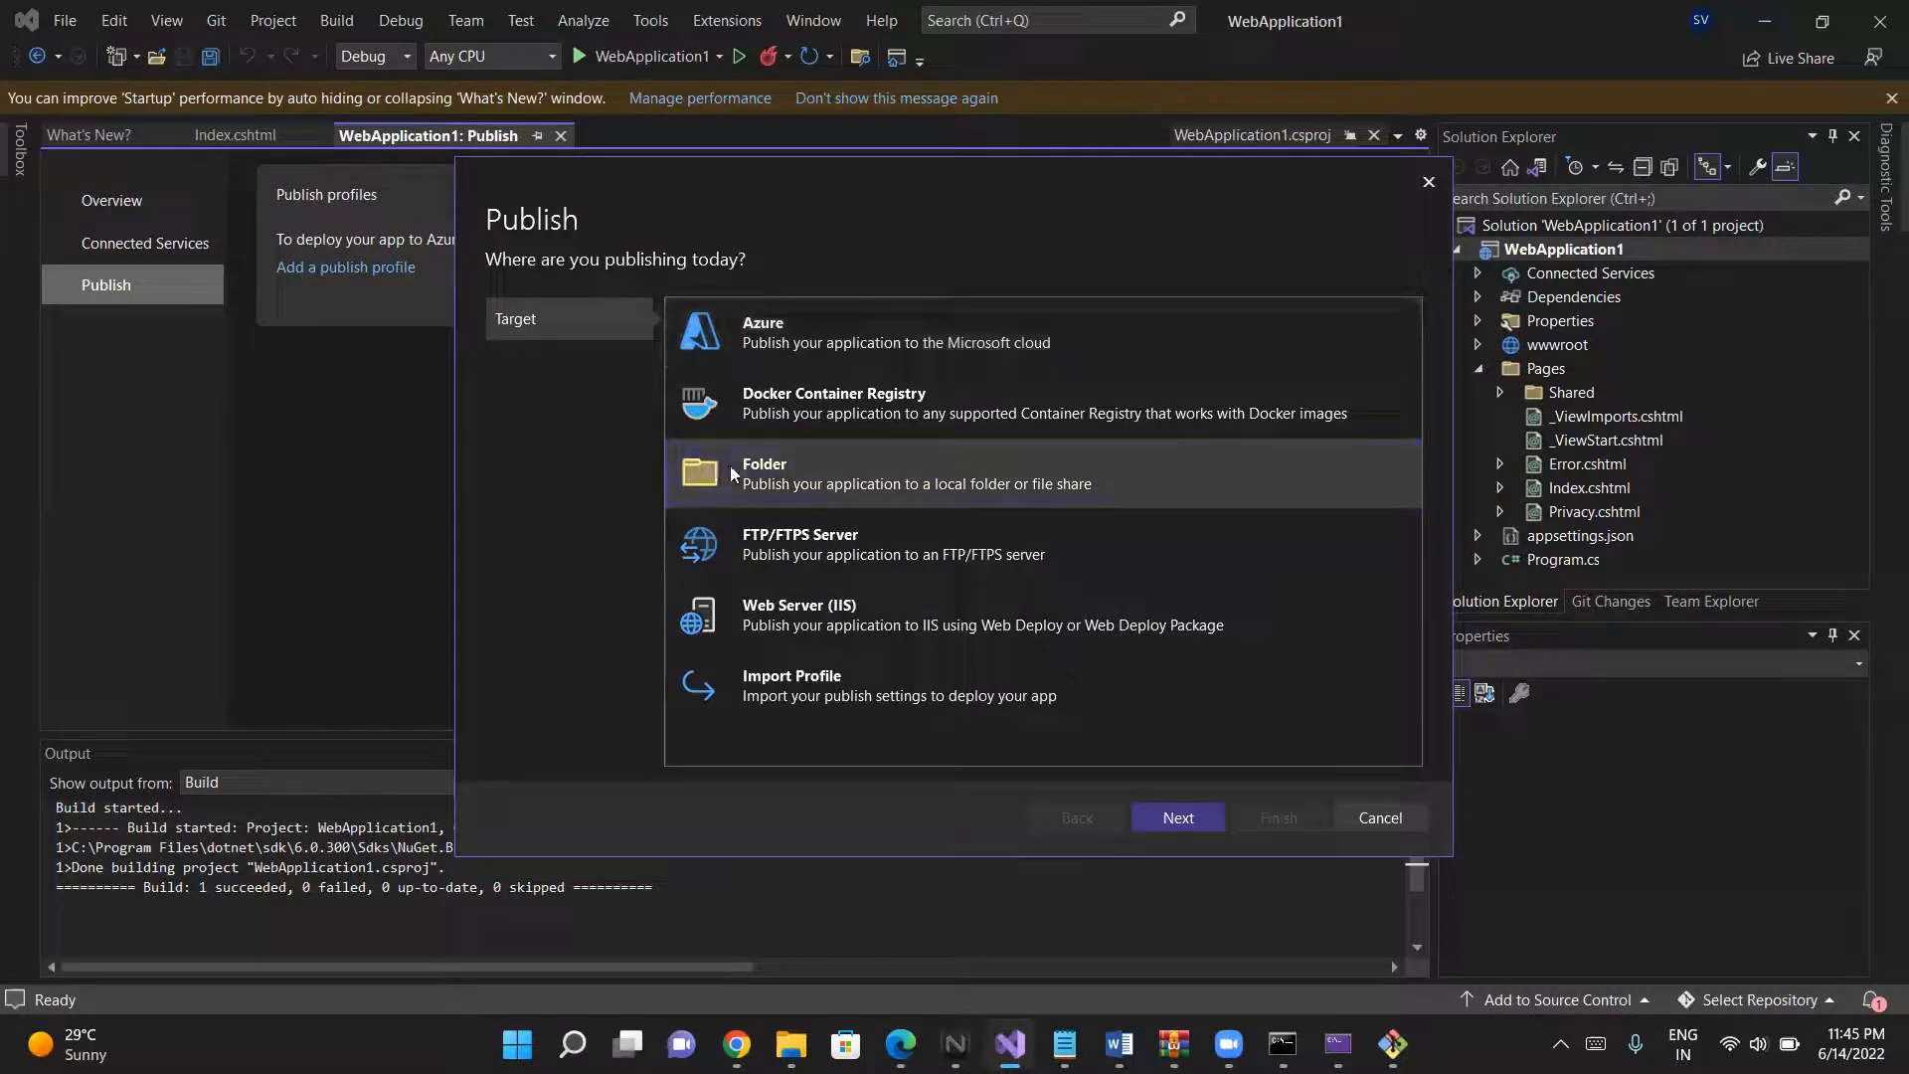
{"action": "left_click", "coordinate": [1189, 814]}
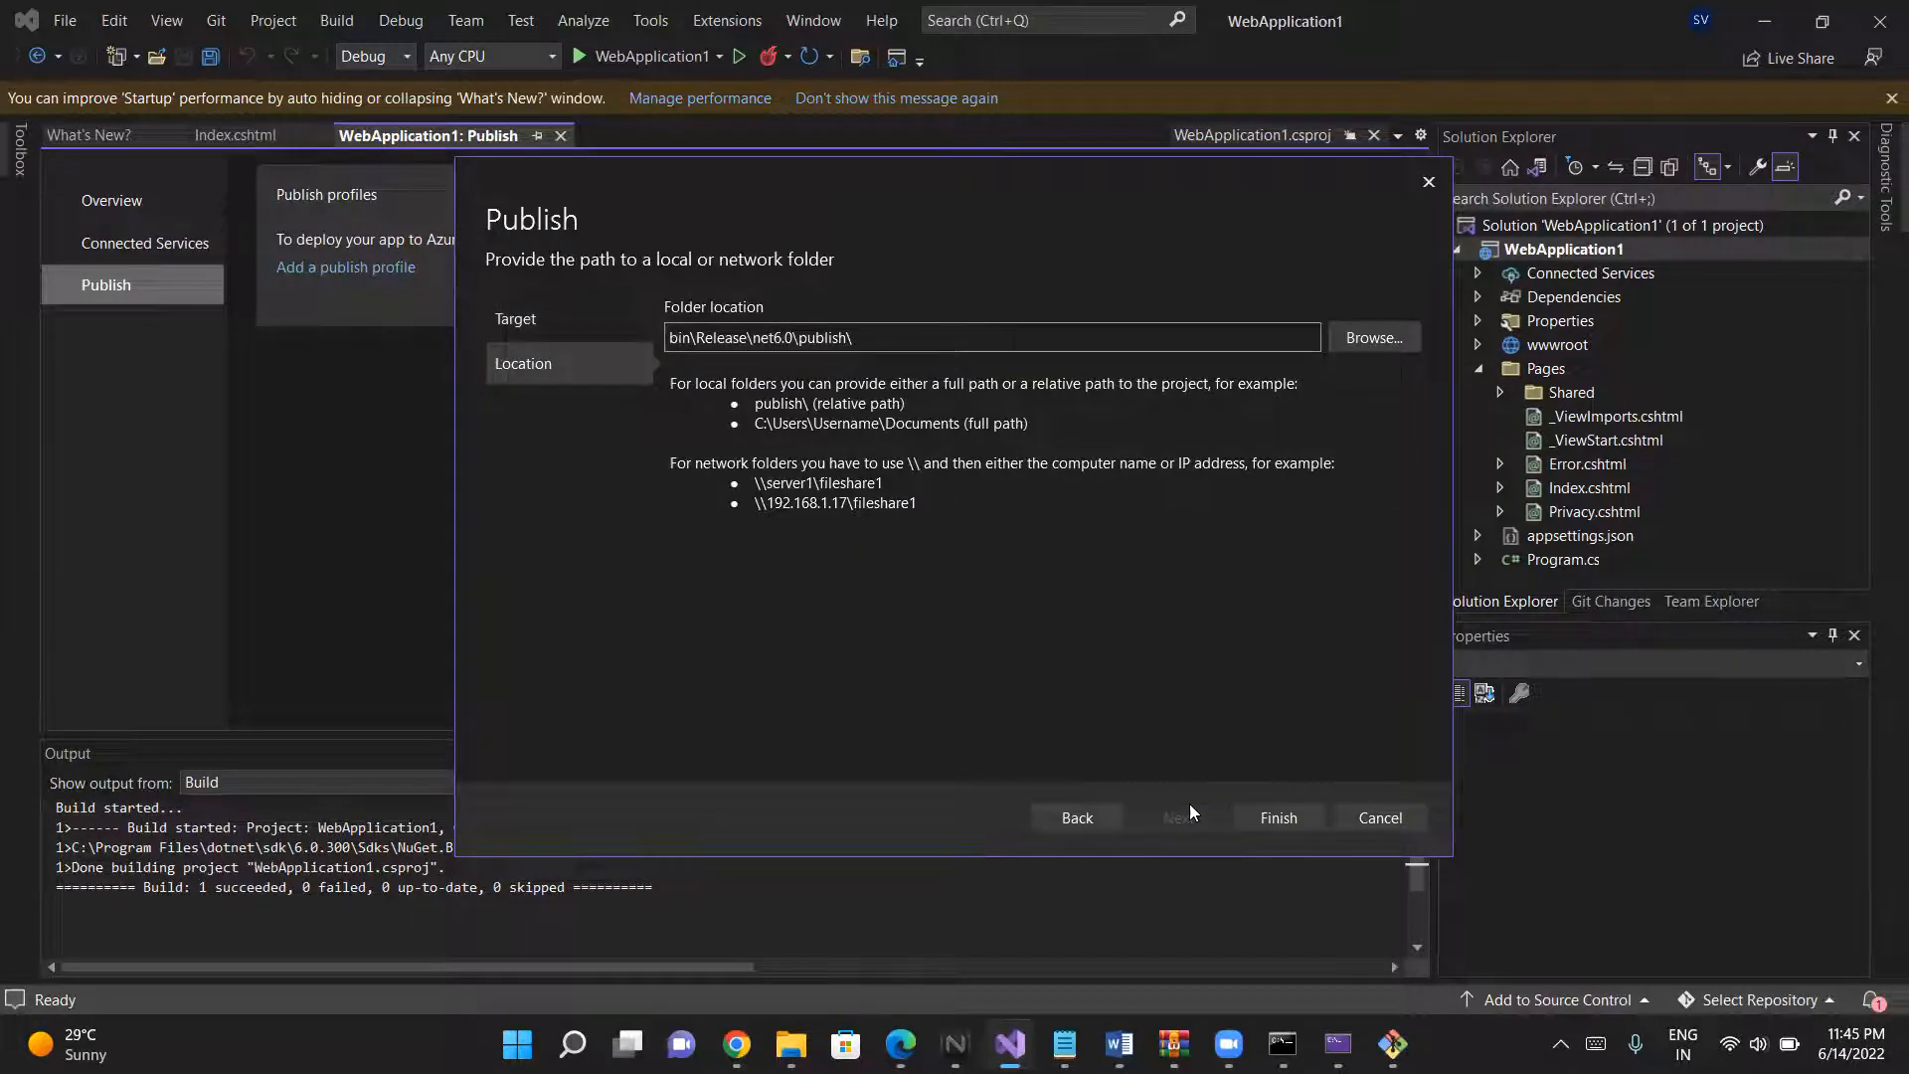
{"action": "left_click", "coordinate": [1280, 818]}
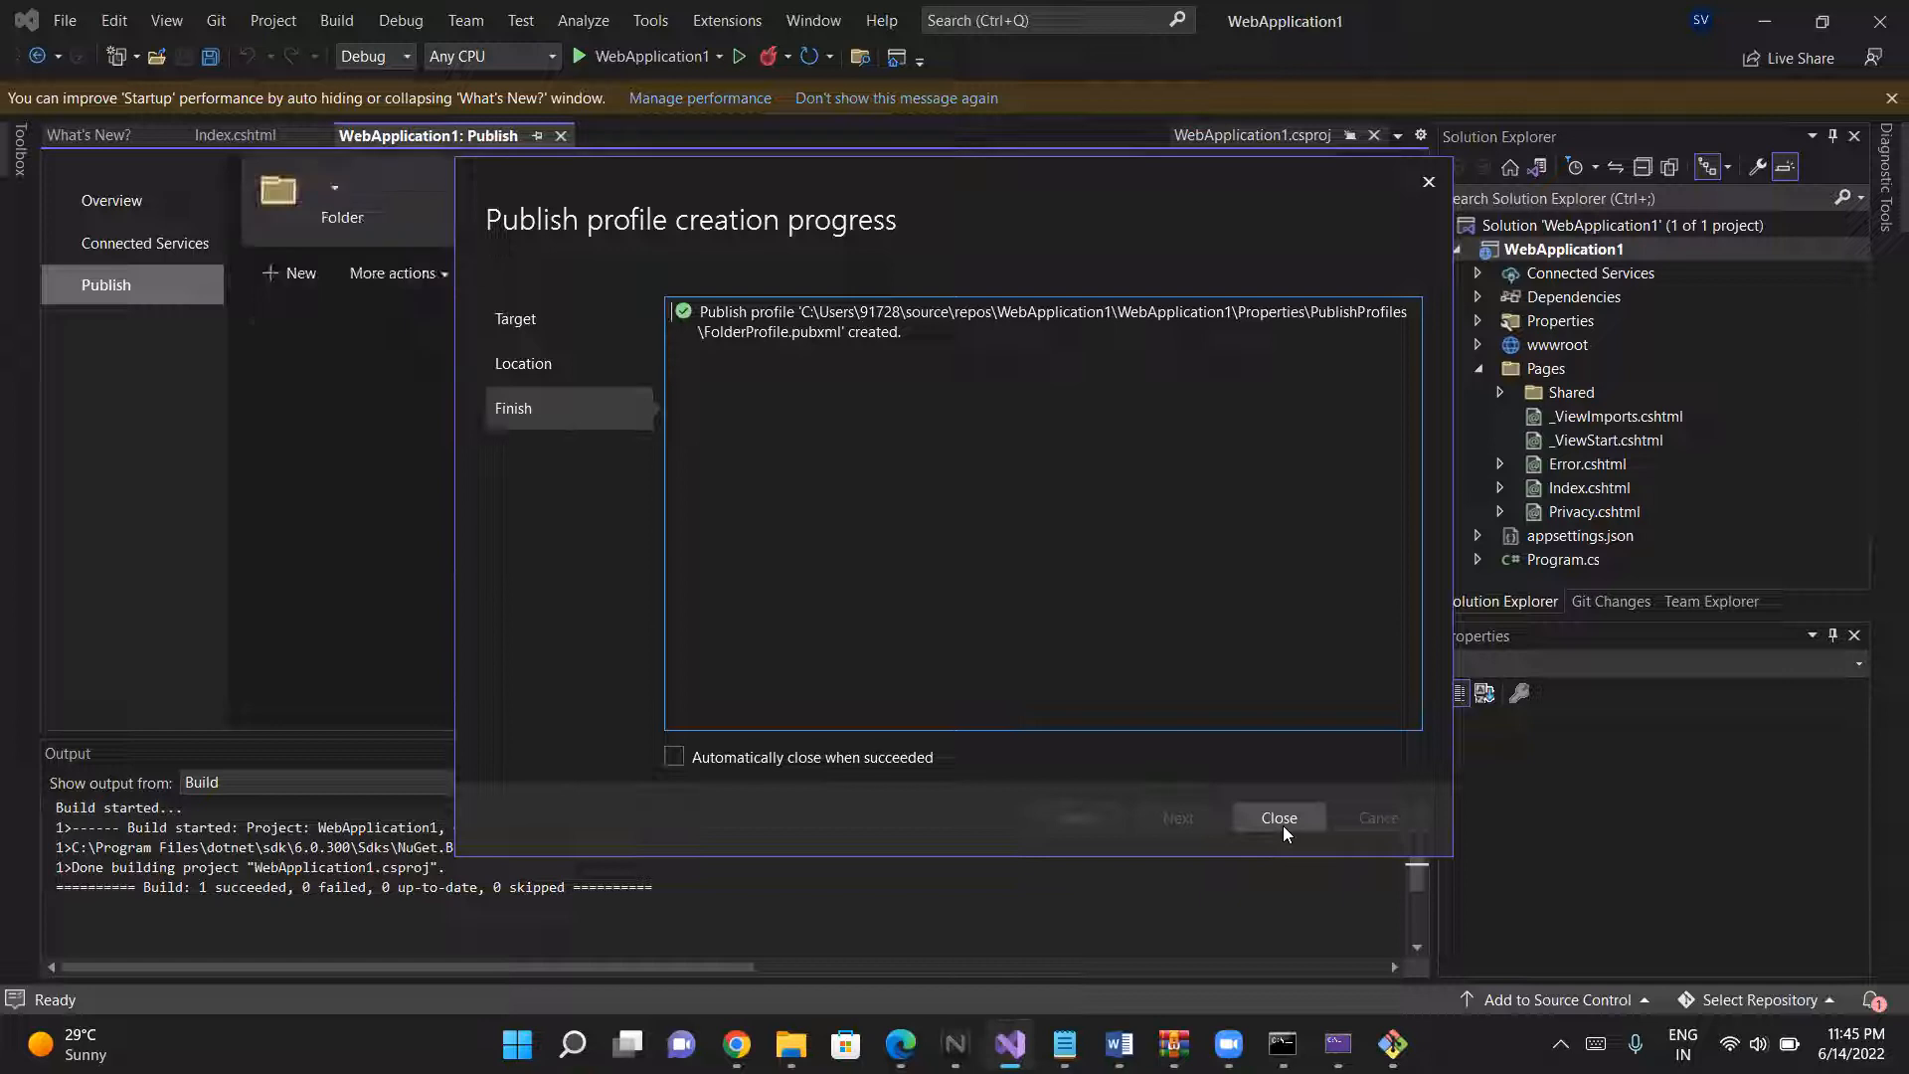
{"action": "left_click", "coordinate": [674, 758]}
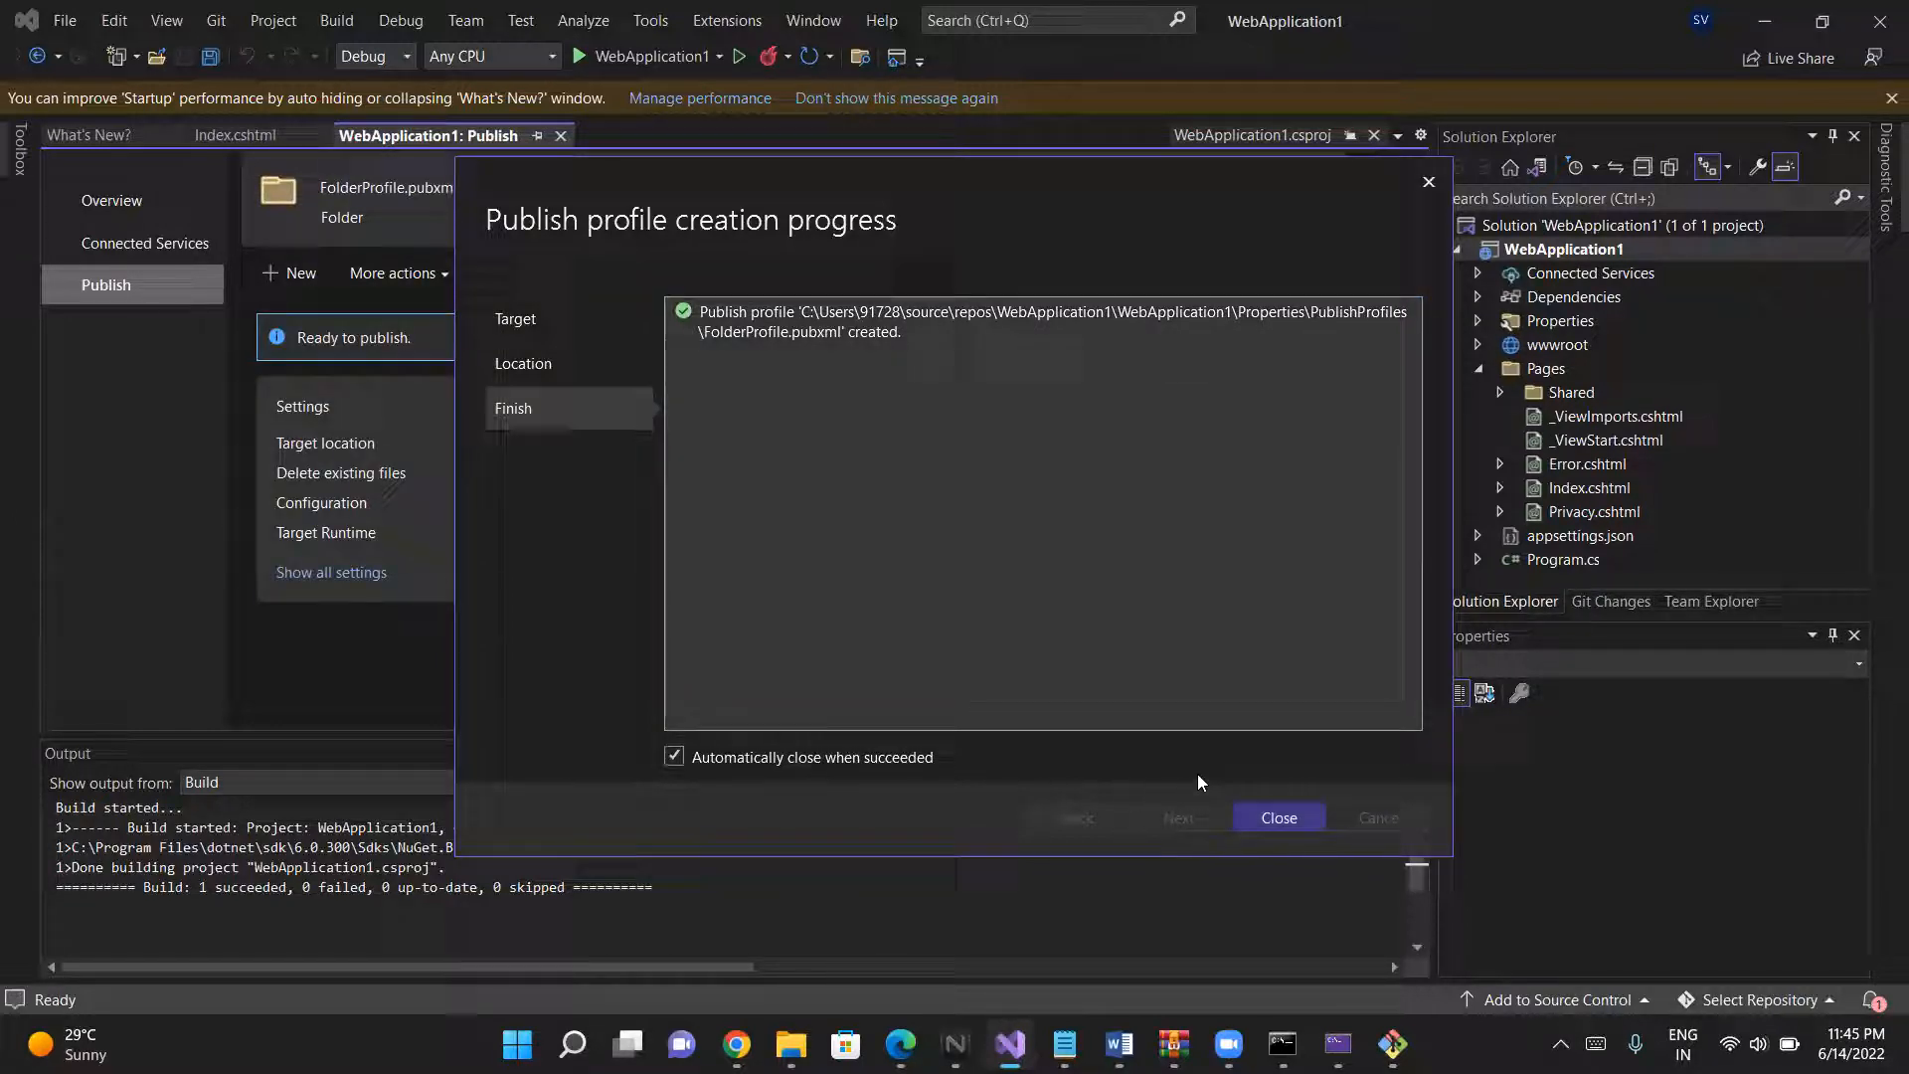
{"action": "left_click", "coordinate": [1253, 819]}
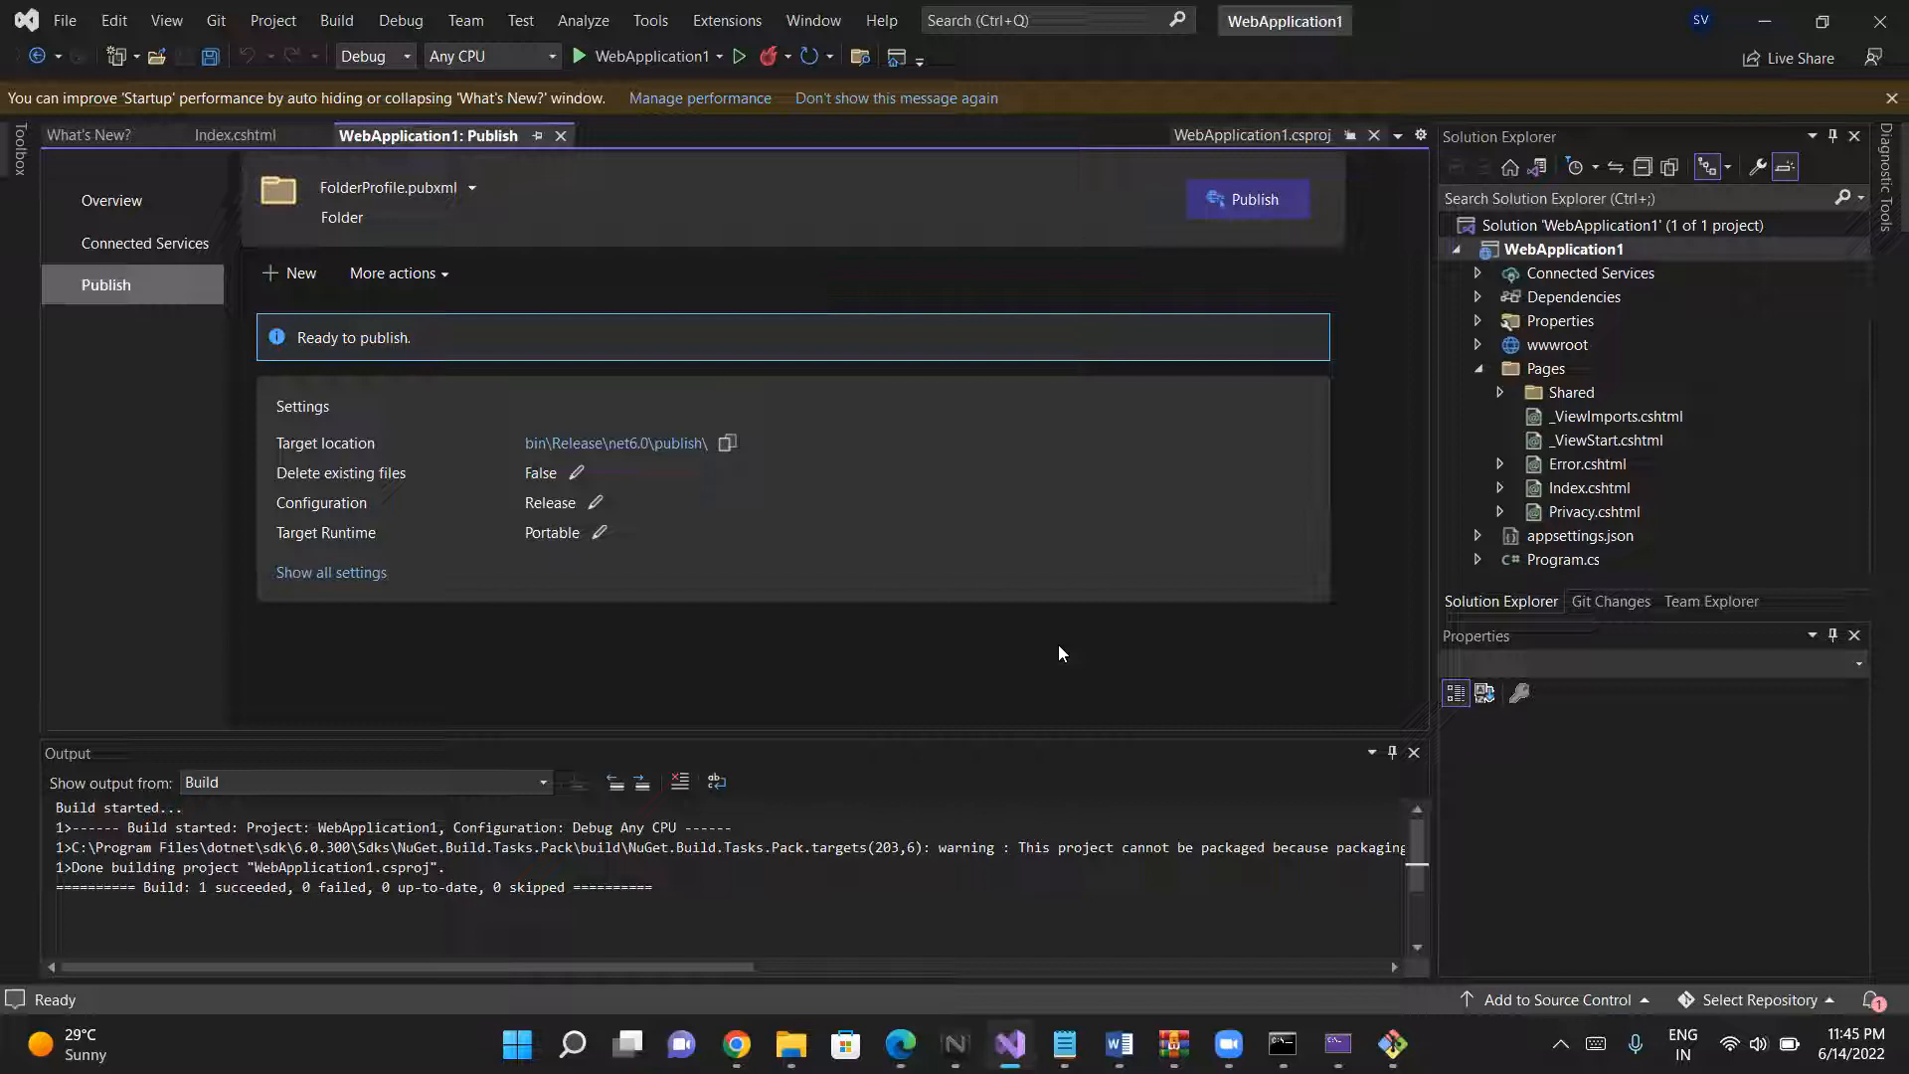
{"action": "left_click", "coordinate": [1225, 207]}
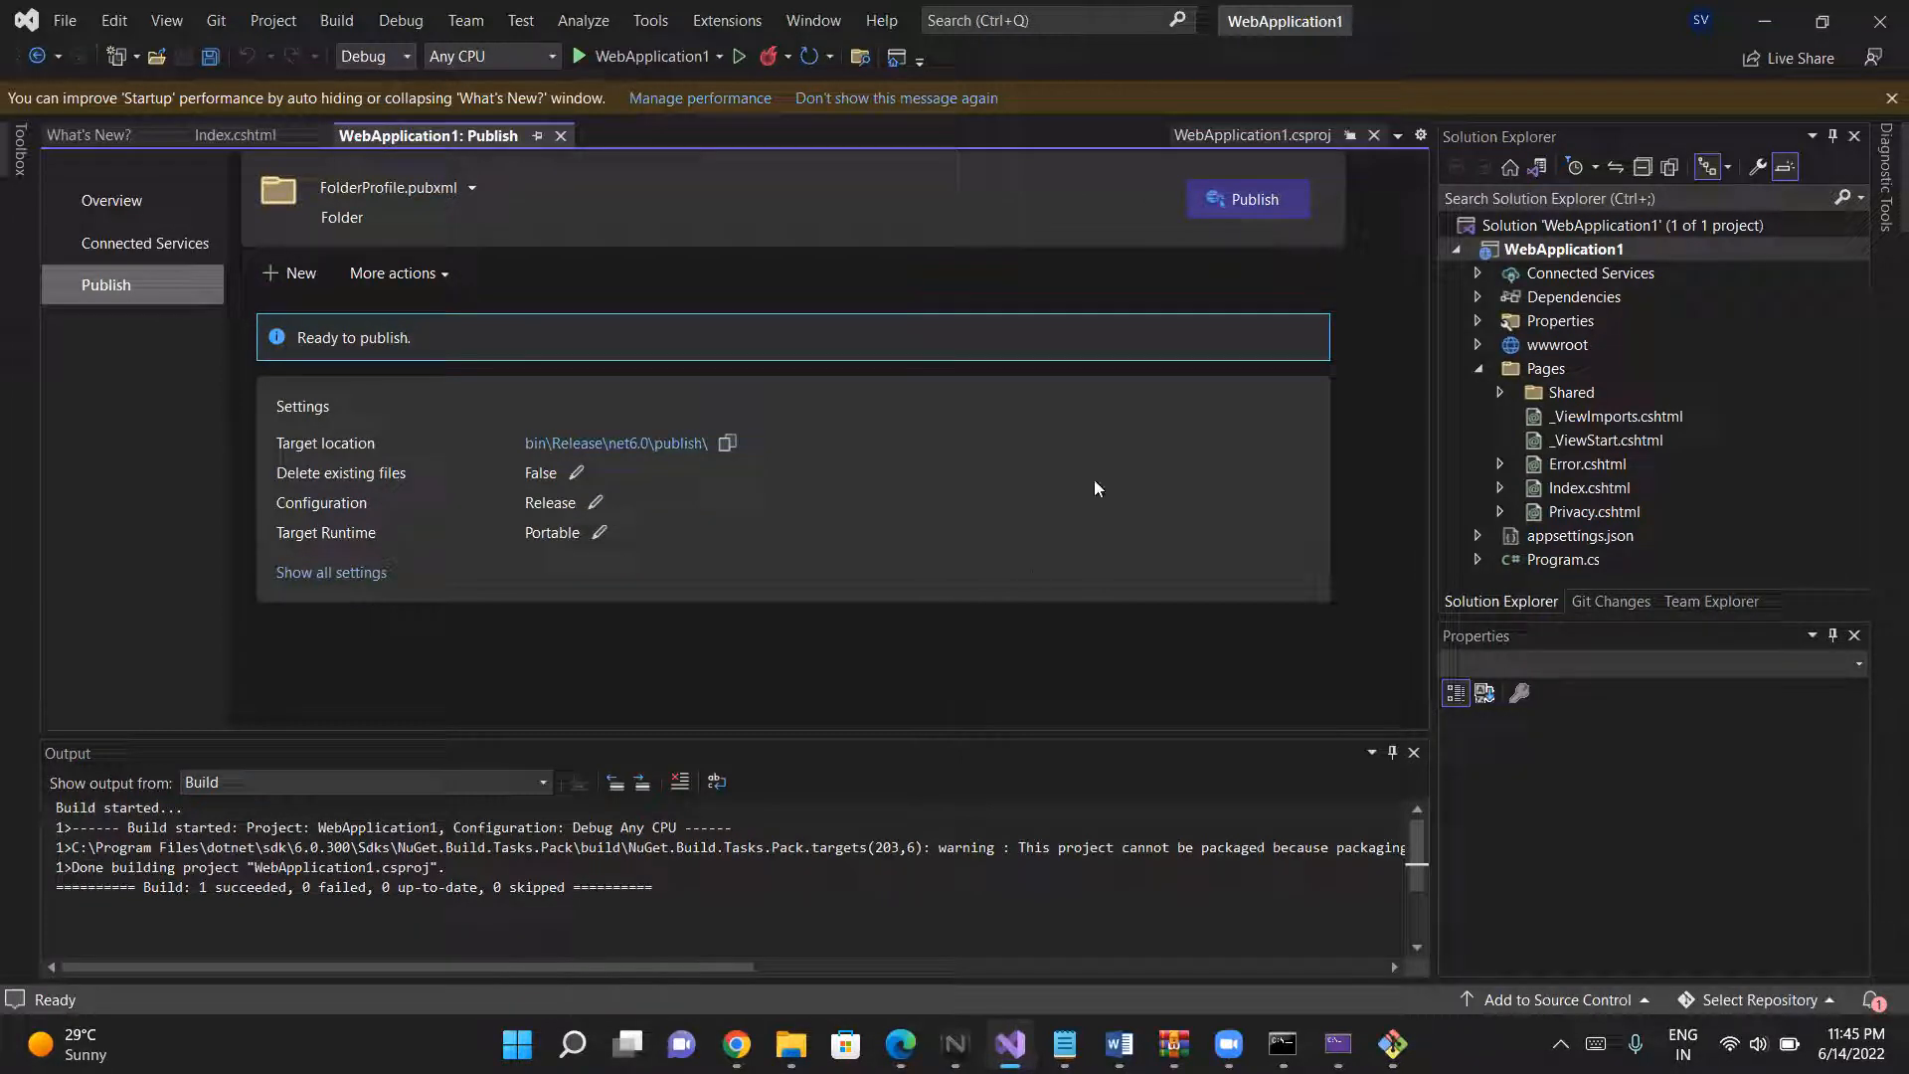
{"action": "left_click", "coordinate": [1255, 199]}
- Switch to File Explorer and open the bin\Debug\net6.0 folder of the WebApplication1 project to examine its build files
{"action": "key", "text": "alt+Tab"}
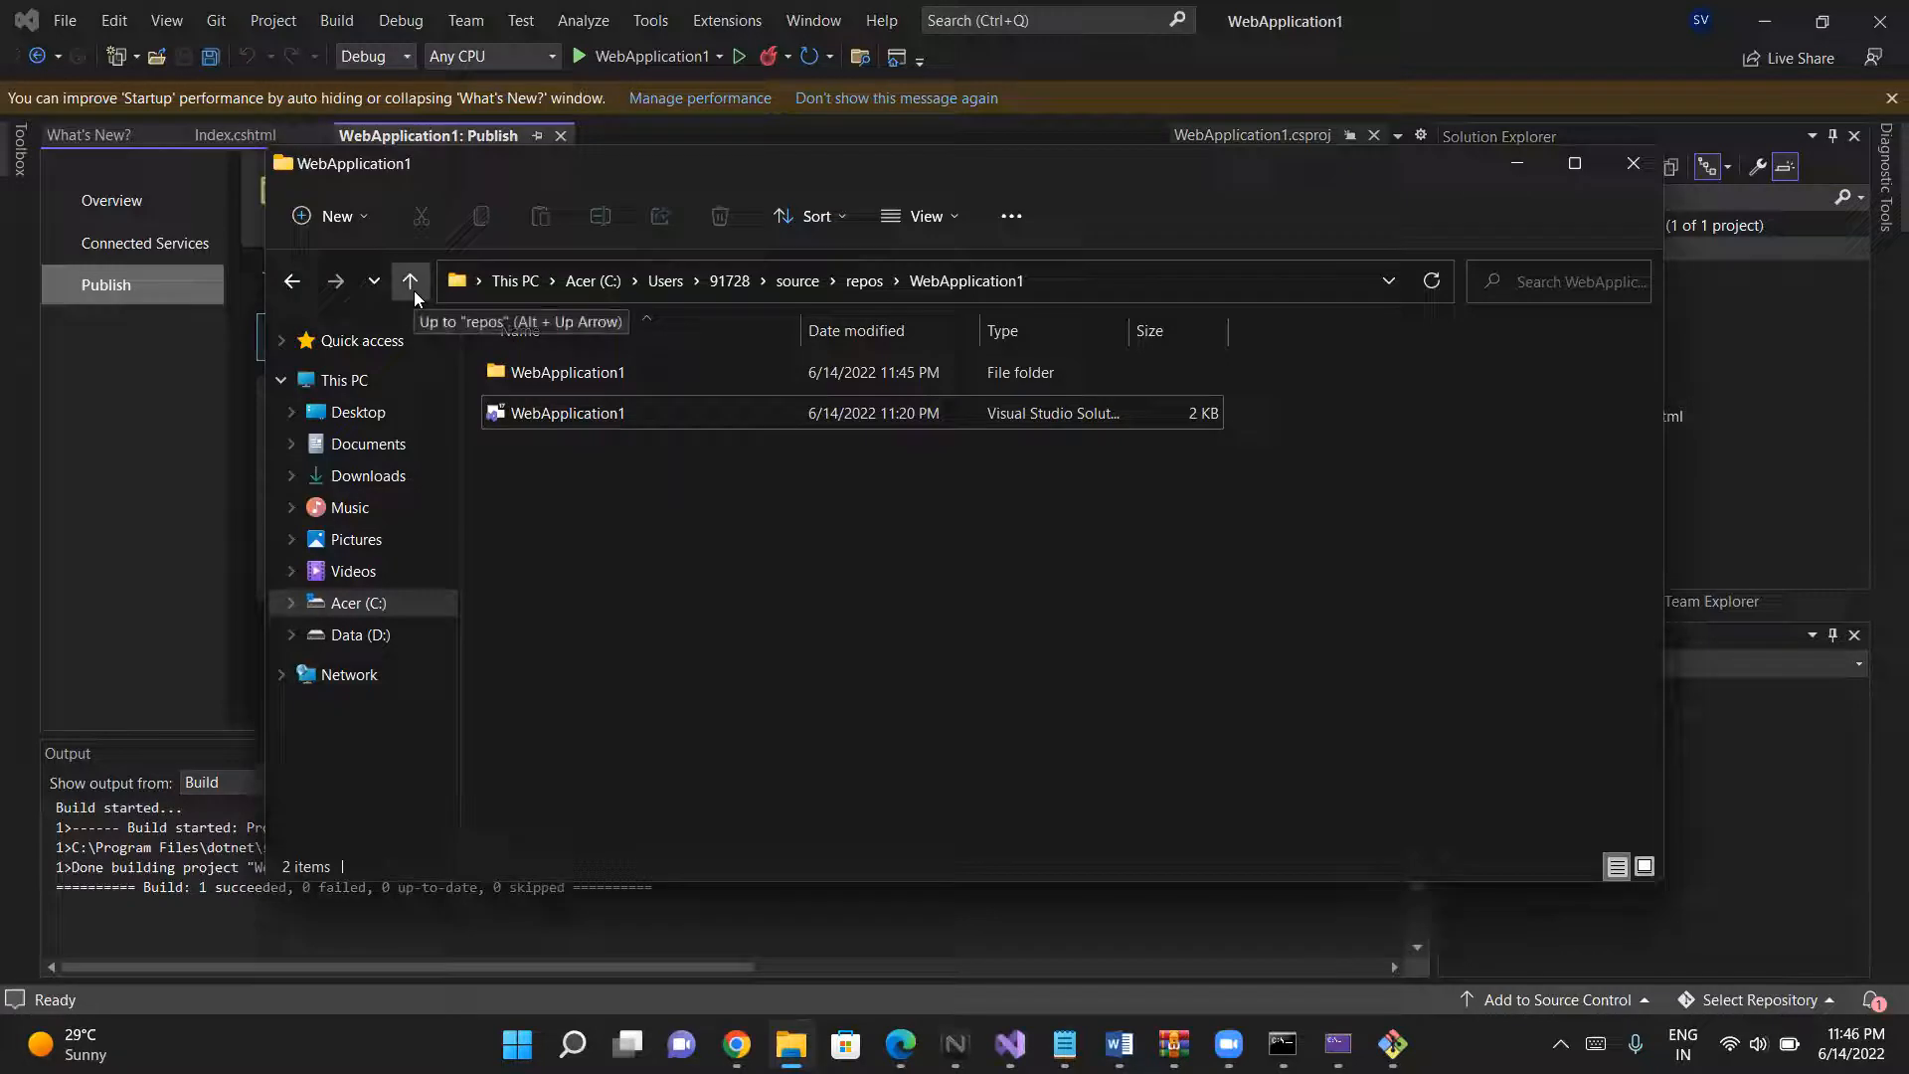
{"action": "double_click", "coordinate": [553, 372]}
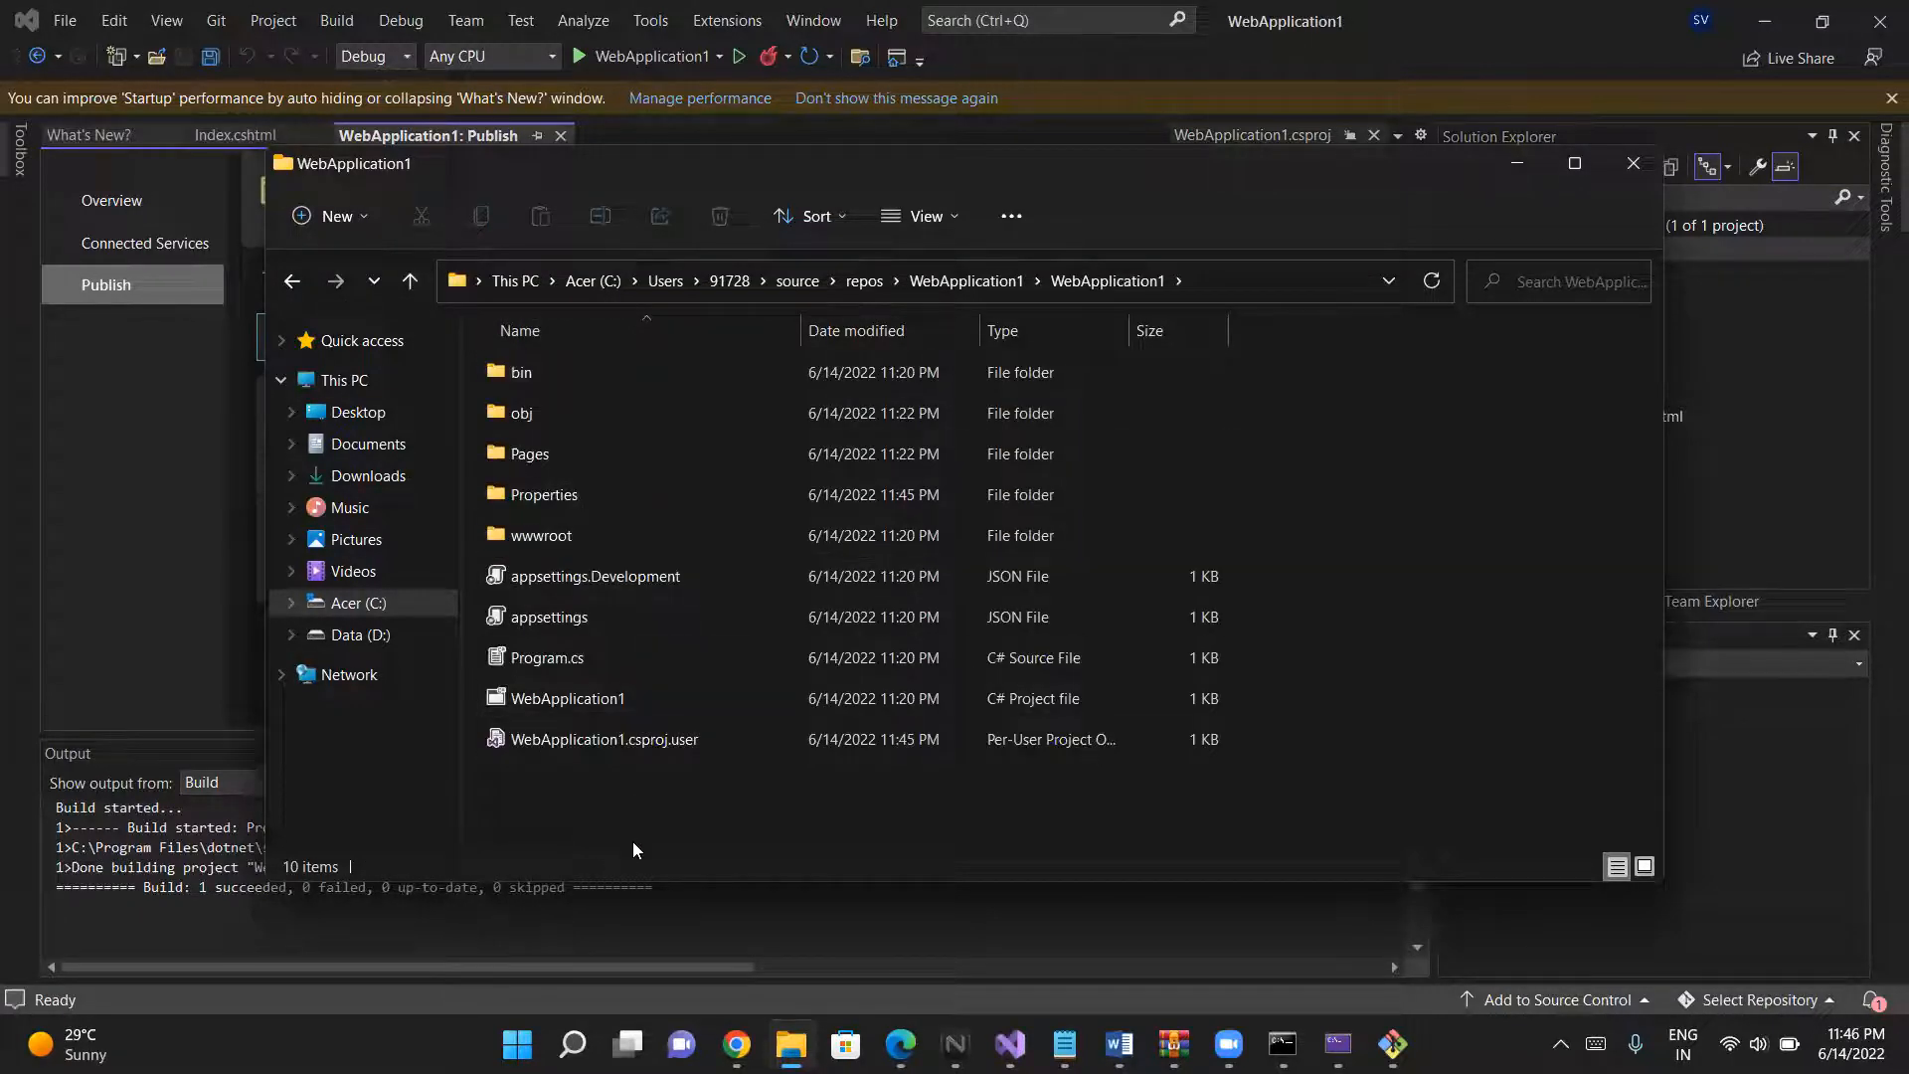
{"action": "double_click", "coordinate": [537, 371]}
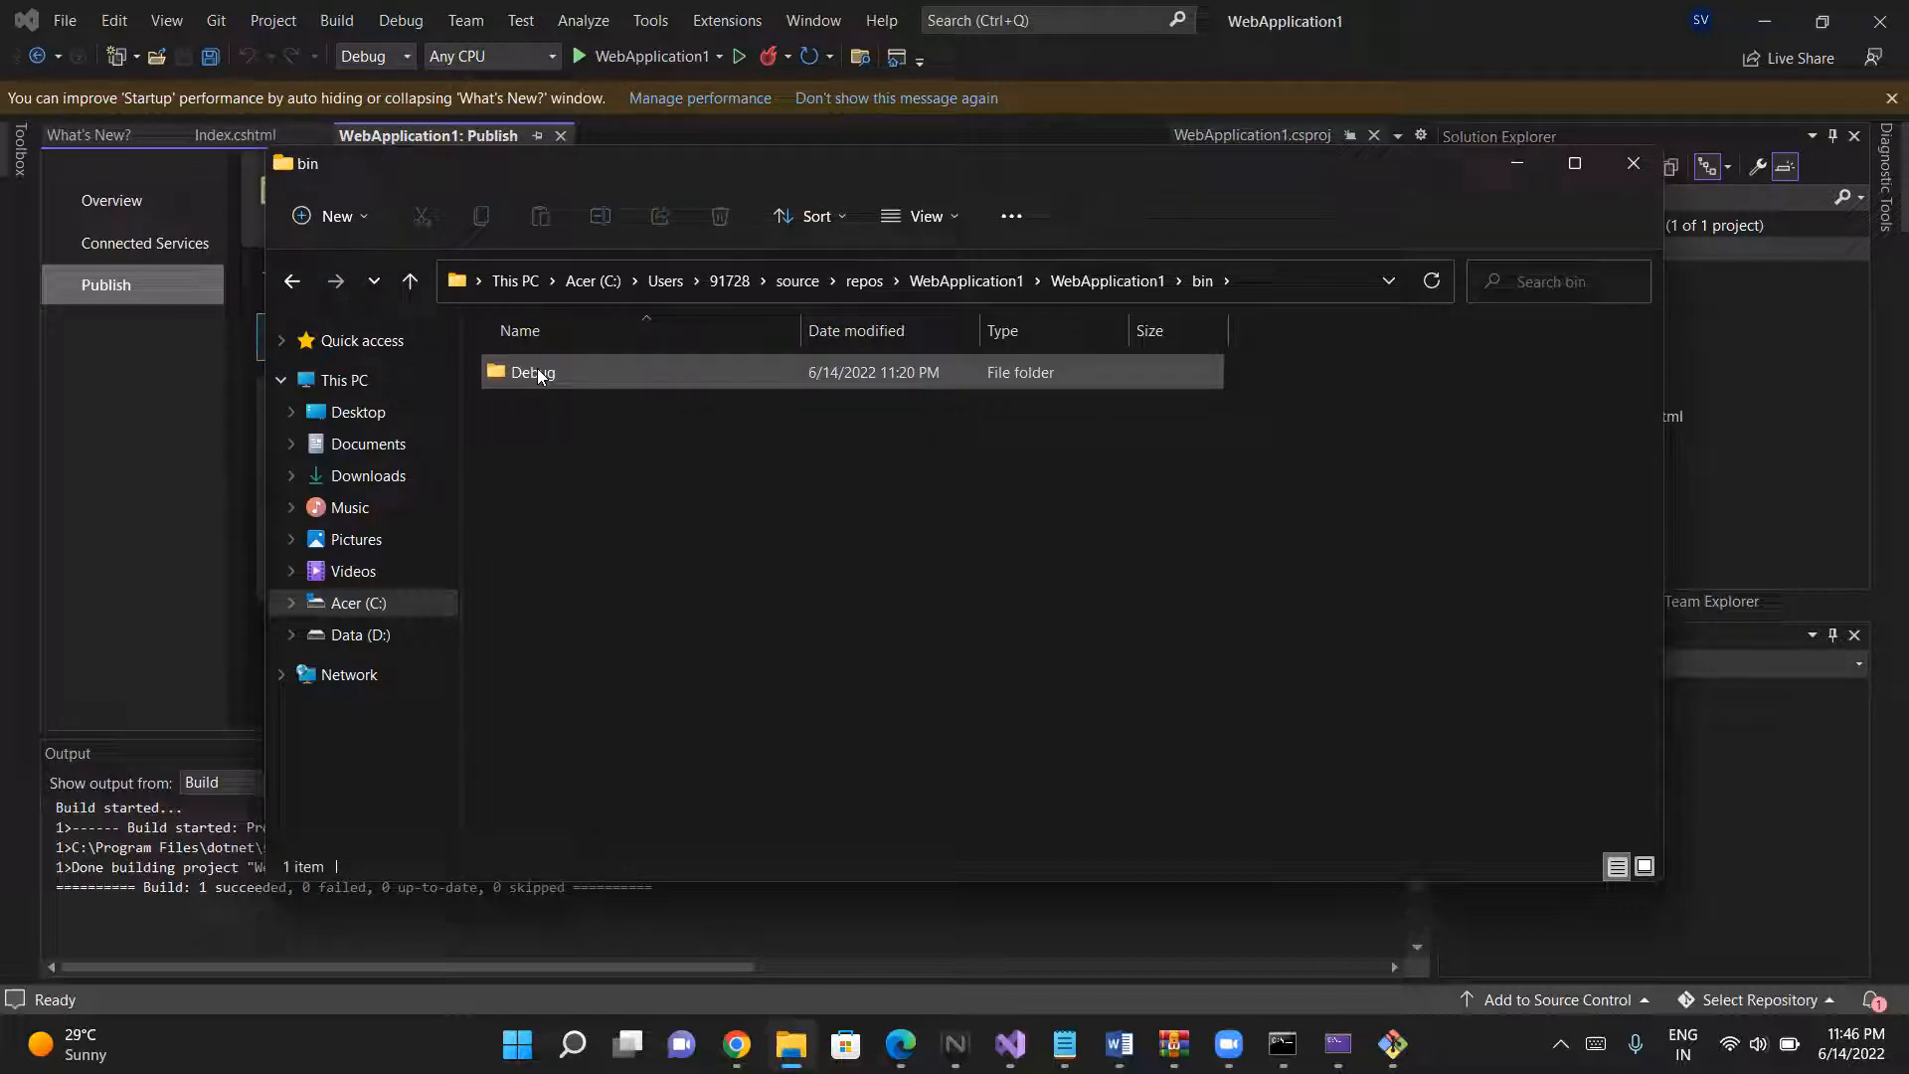
{"action": "double_click", "coordinate": [537, 372]}
{"action": "left_click", "coordinate": [537, 372]}
{"action": "double_click", "coordinate": [540, 373]}
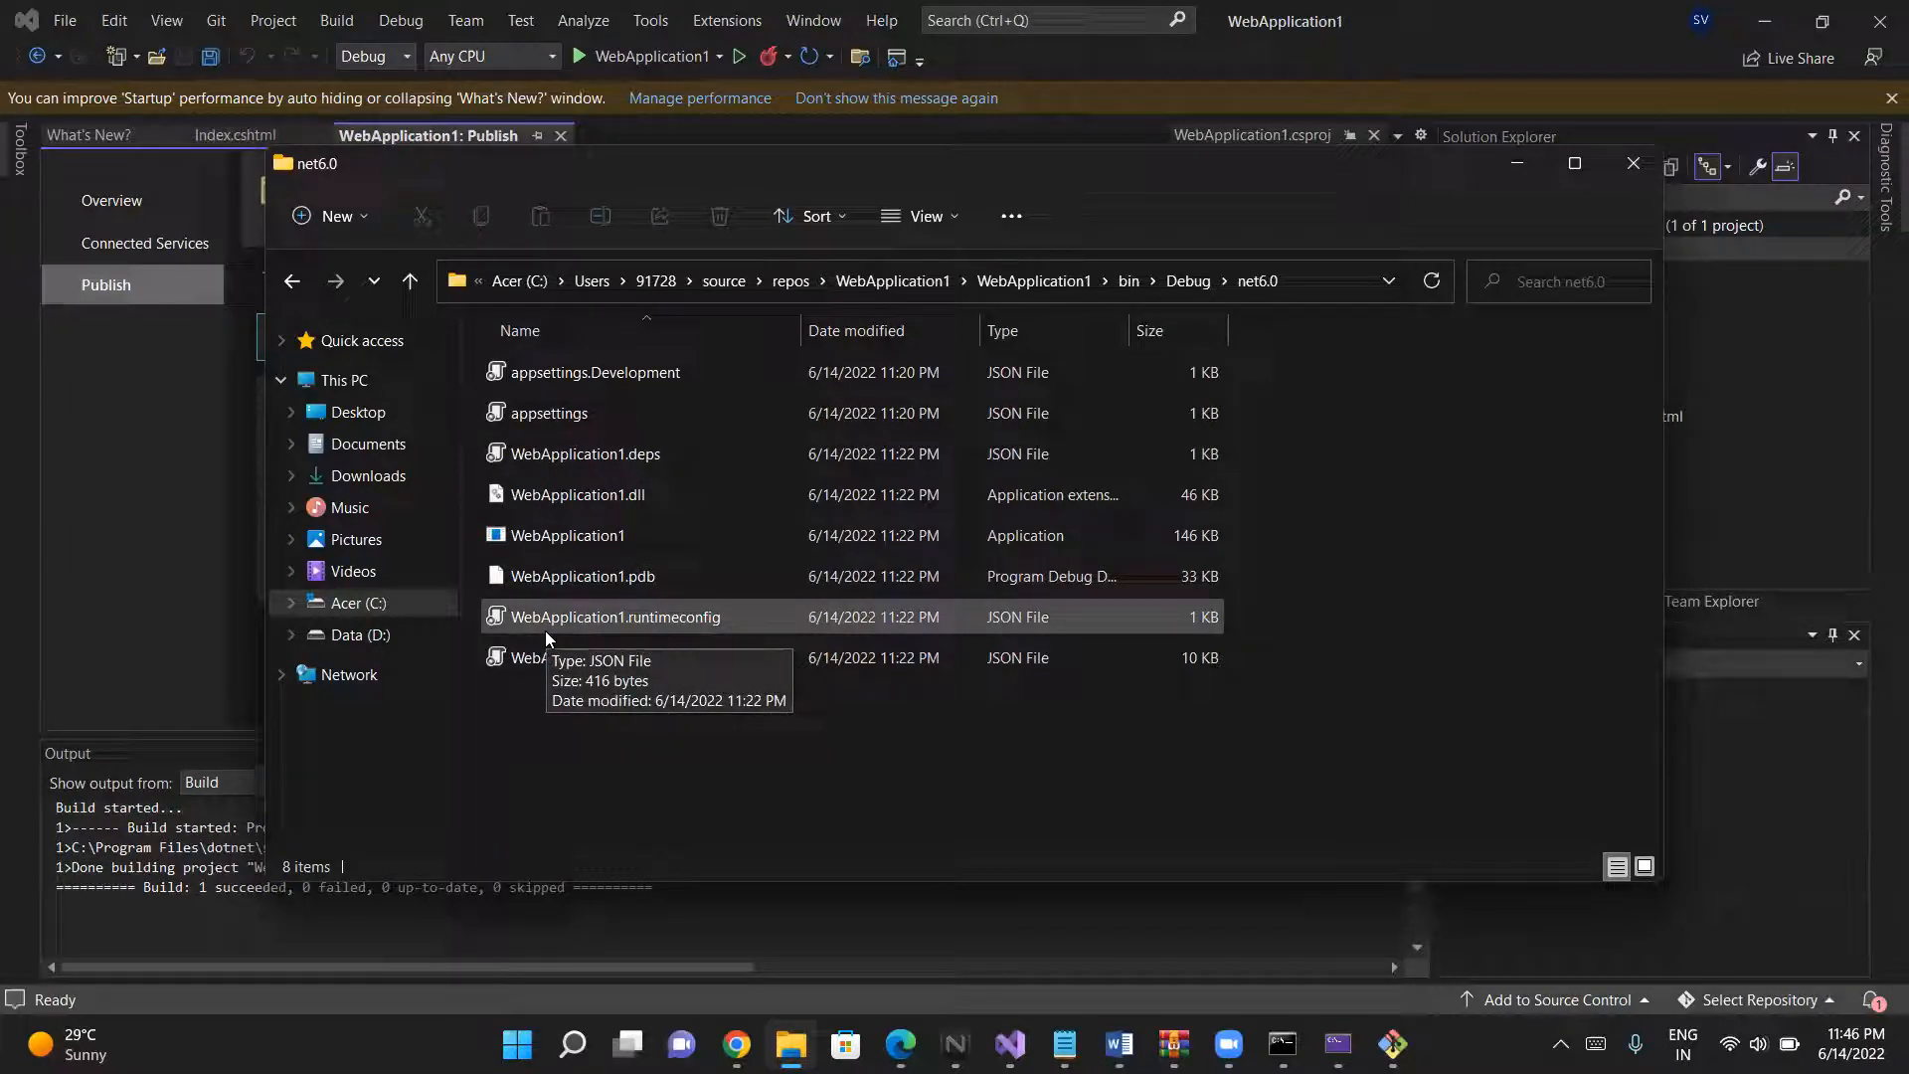
- Return to Visual Studio and publish WebApplication1 with the FolderProfile.pubxml profile
{"action": "left_click", "coordinate": [1525, 165]}
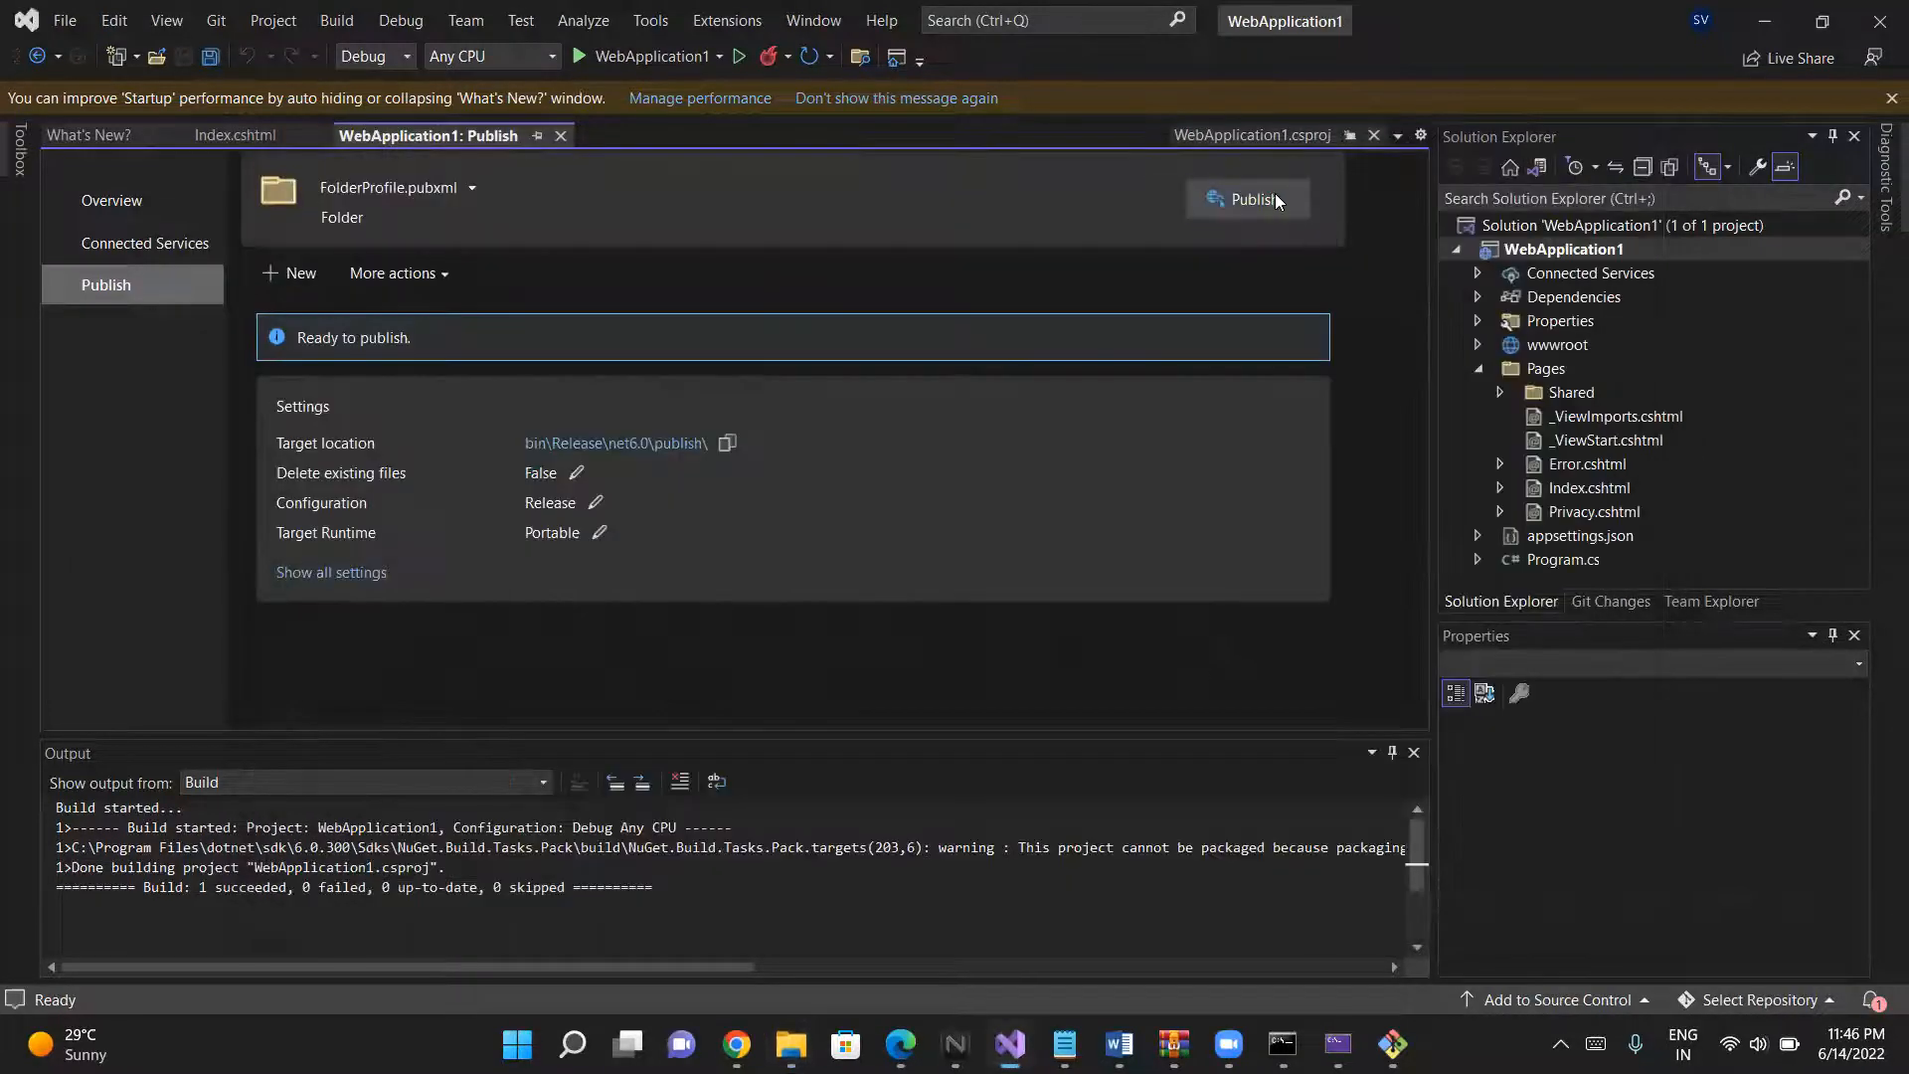
{"action": "left_click", "coordinate": [1255, 199]}
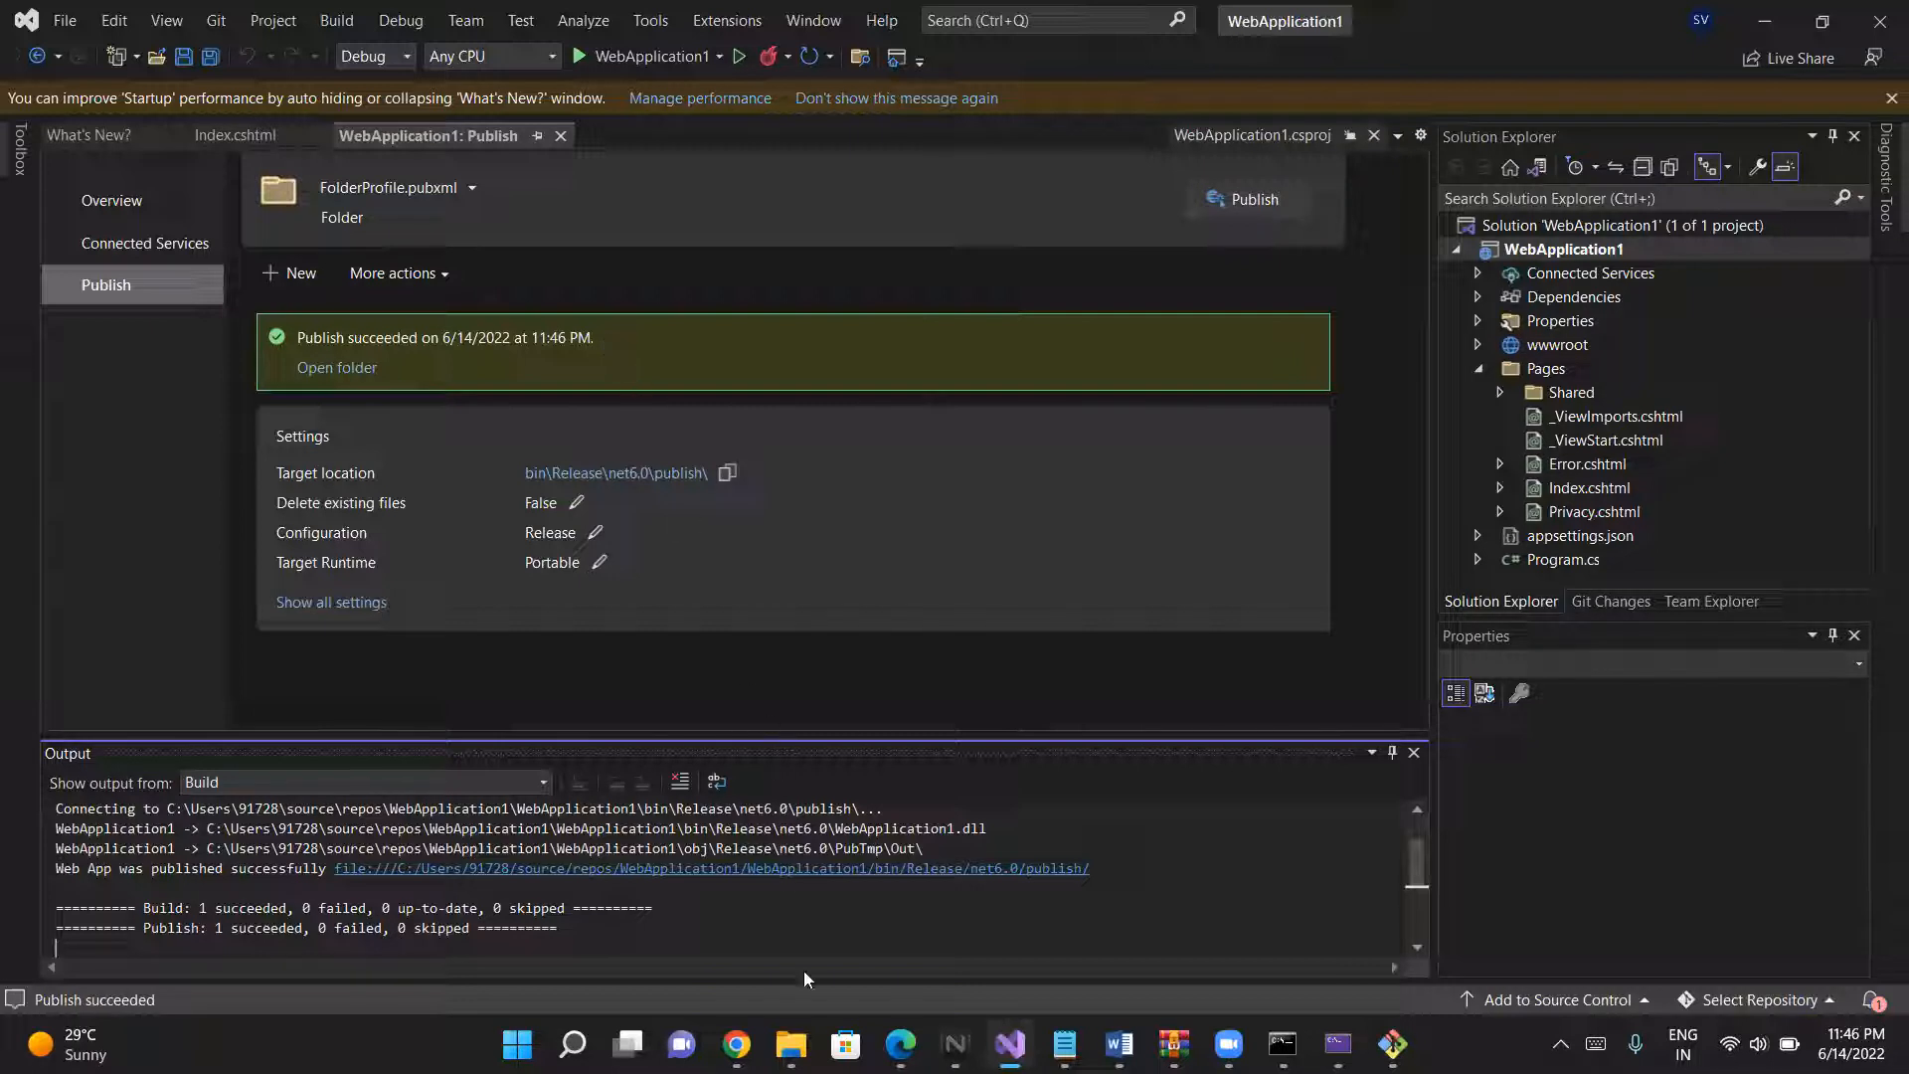
- Switch to File Explorer and open the project's bin\Release\net6.0\publish folder to check the published files
{"action": "left_click", "coordinate": [790, 1044]}
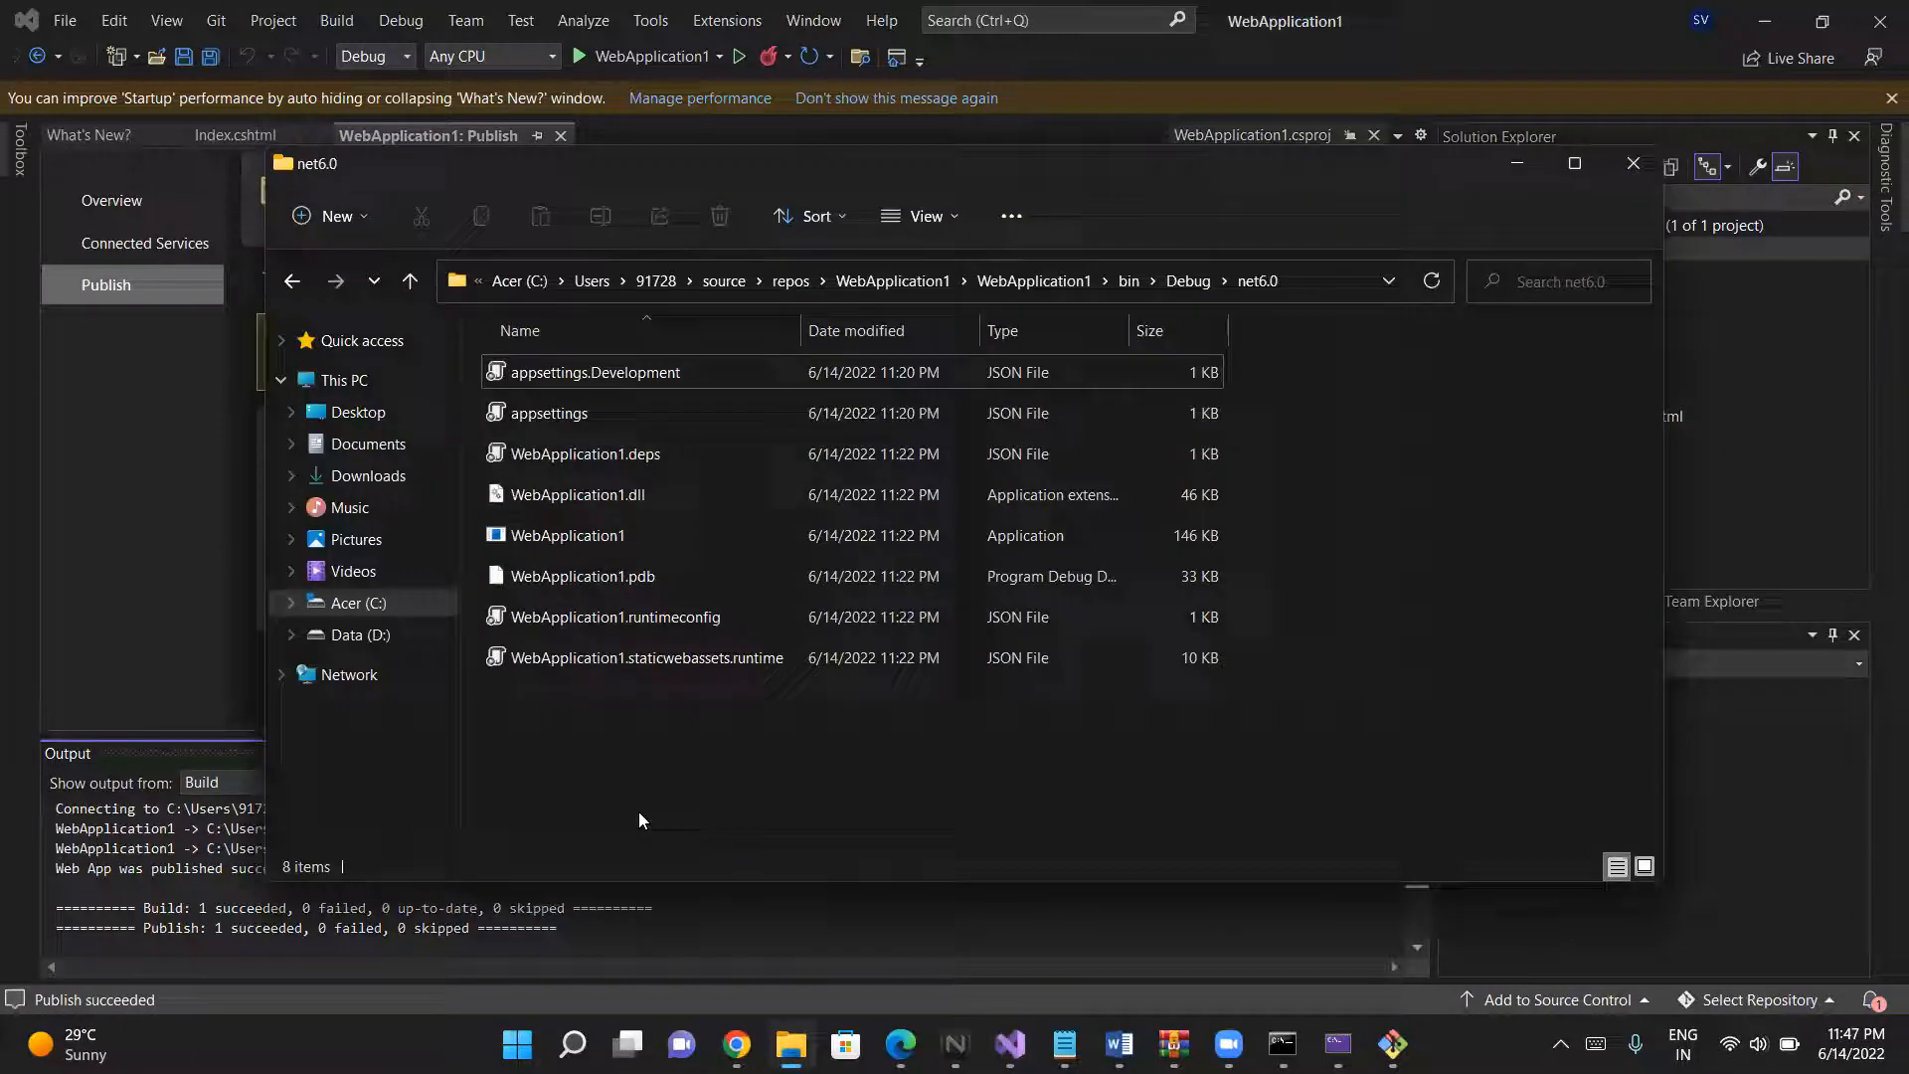
{"action": "left_click", "coordinate": [409, 282]}
{"action": "left_click", "coordinate": [409, 281]}
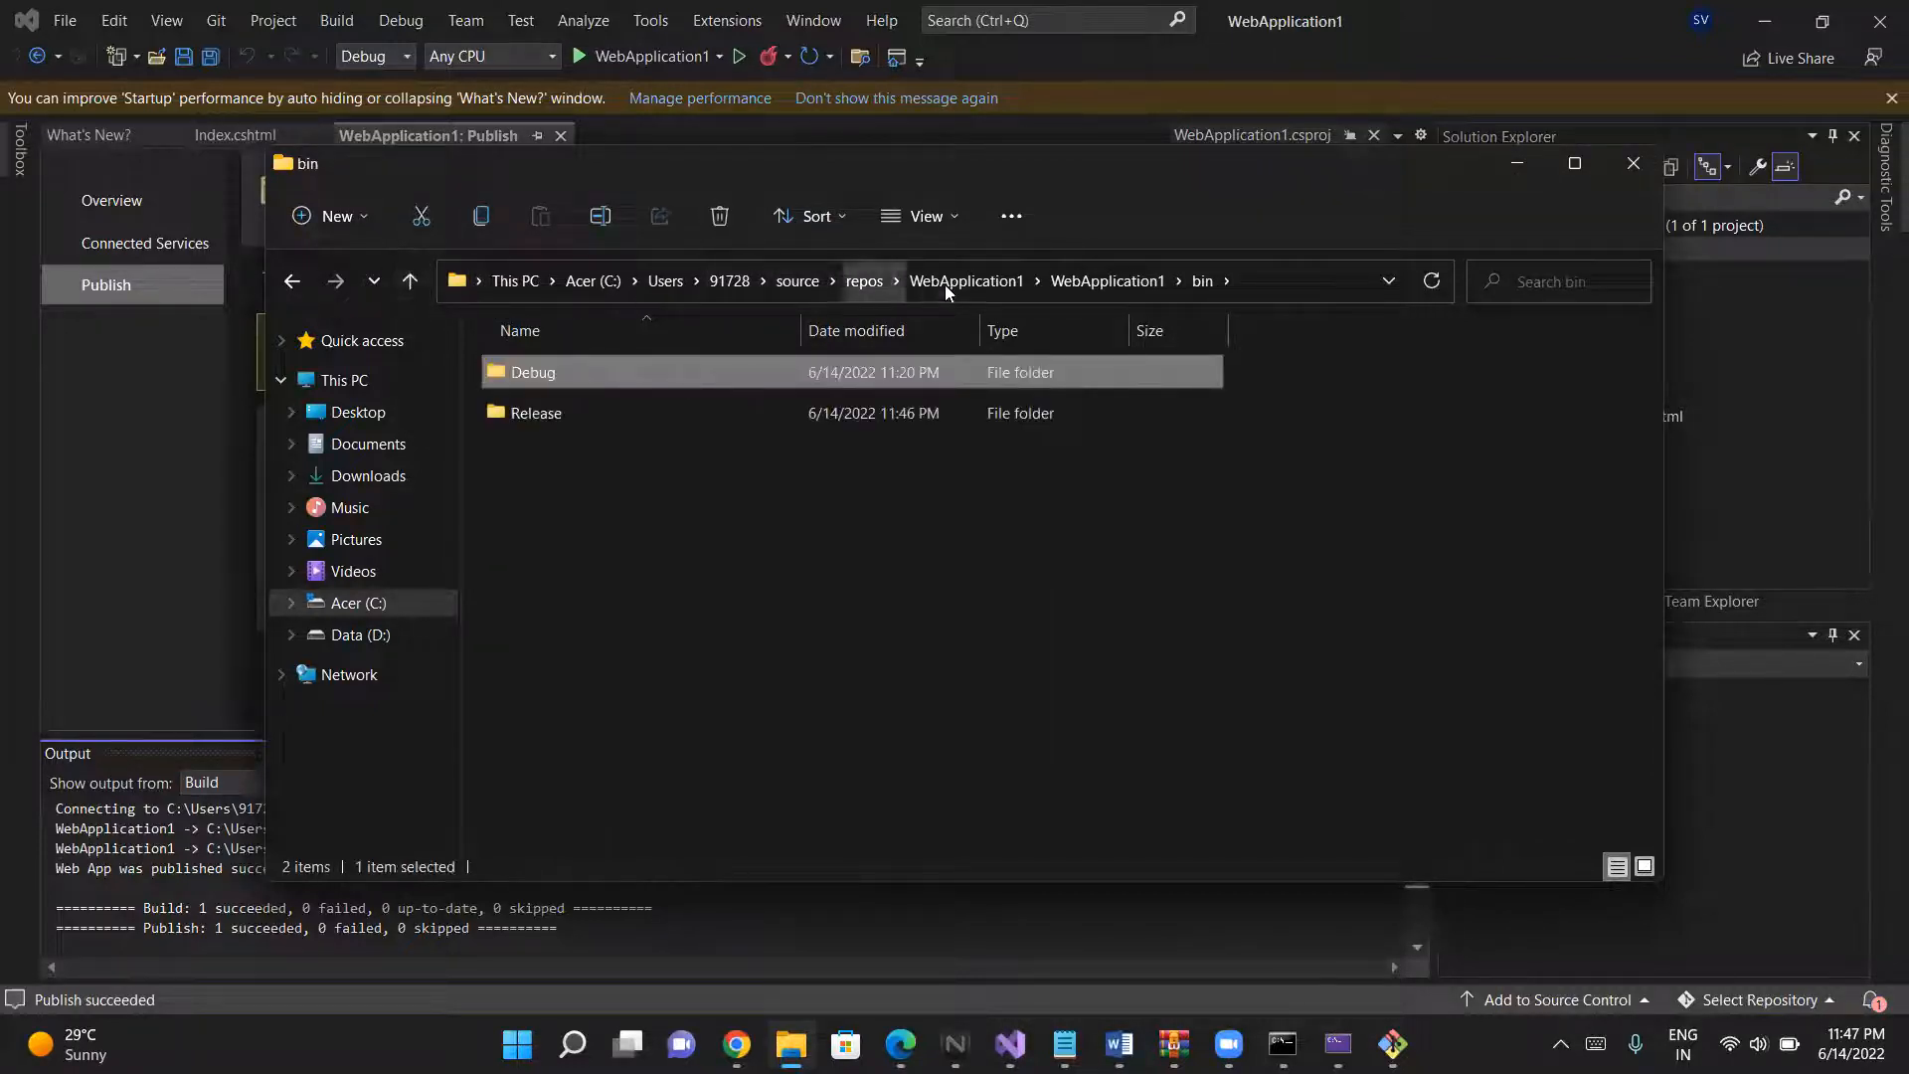
{"action": "left_click", "coordinate": [554, 415]}
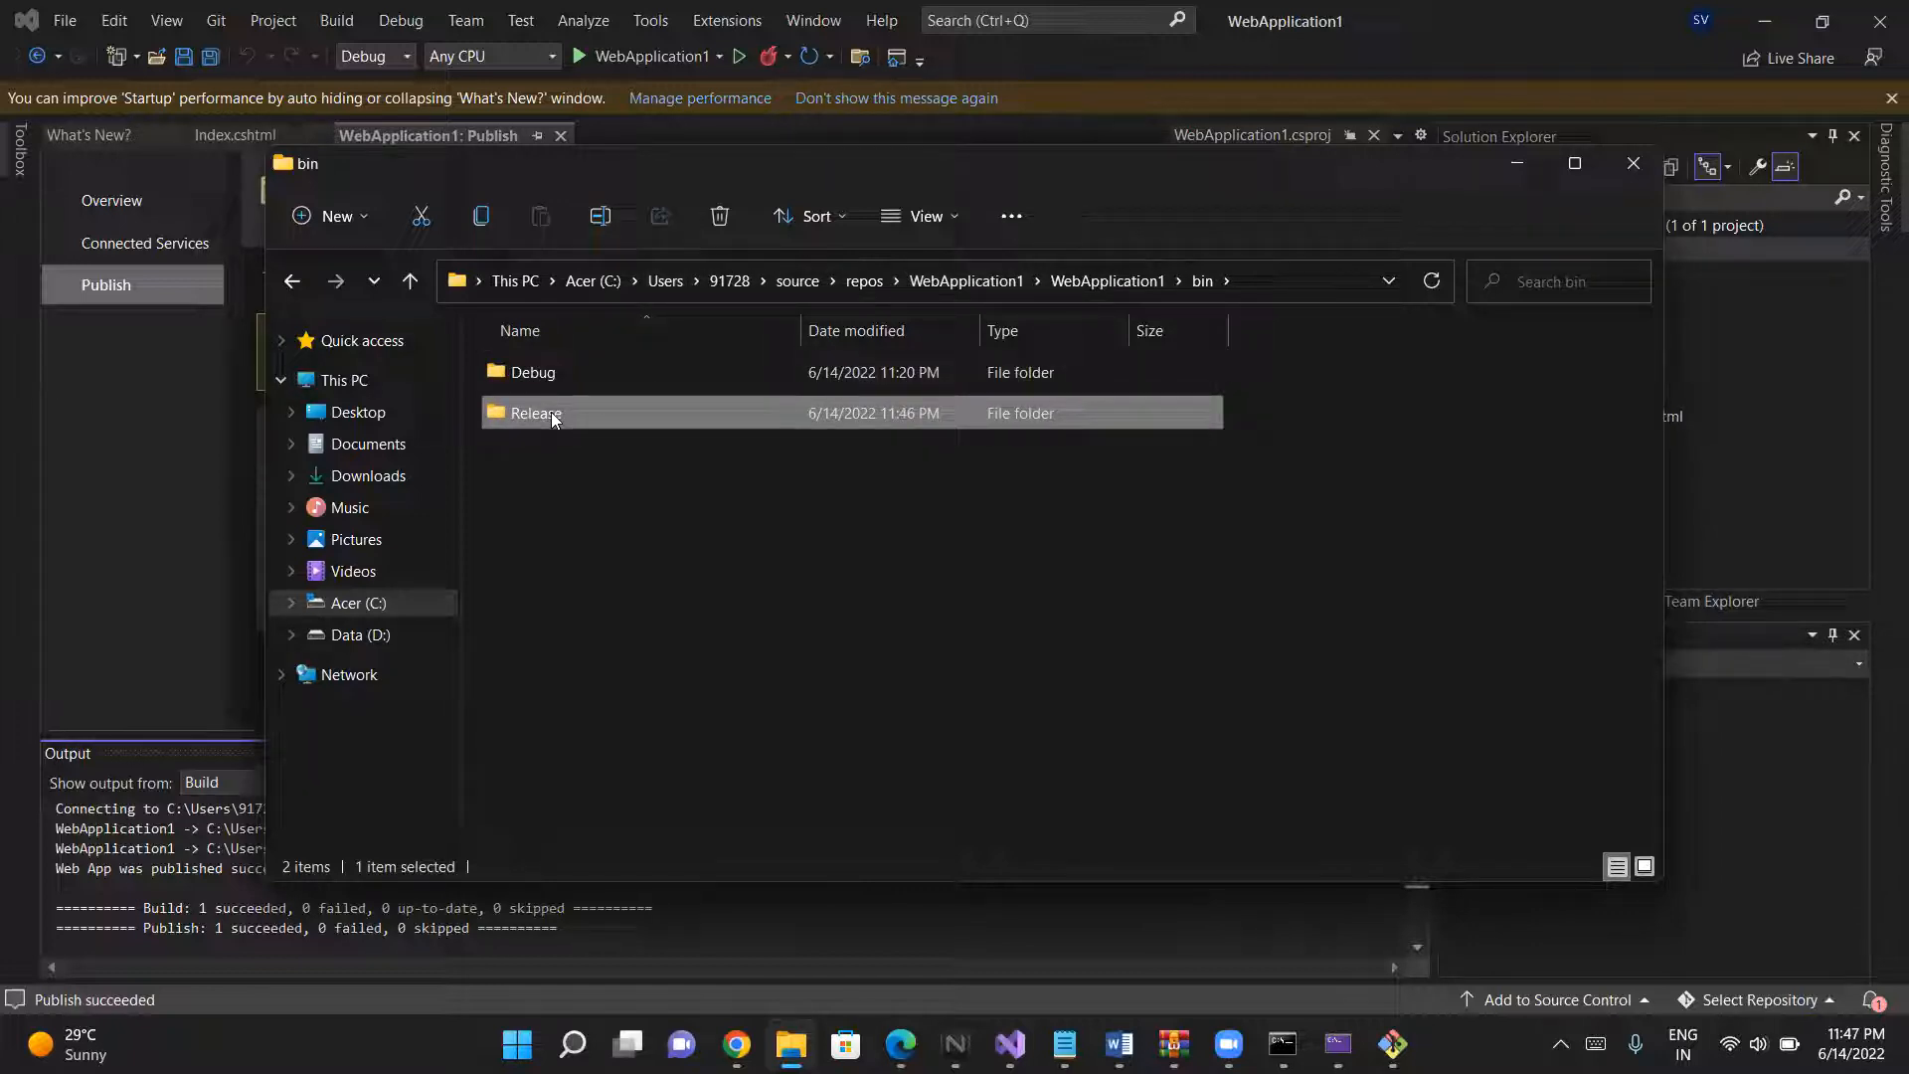
{"action": "double_click", "coordinate": [553, 414]}
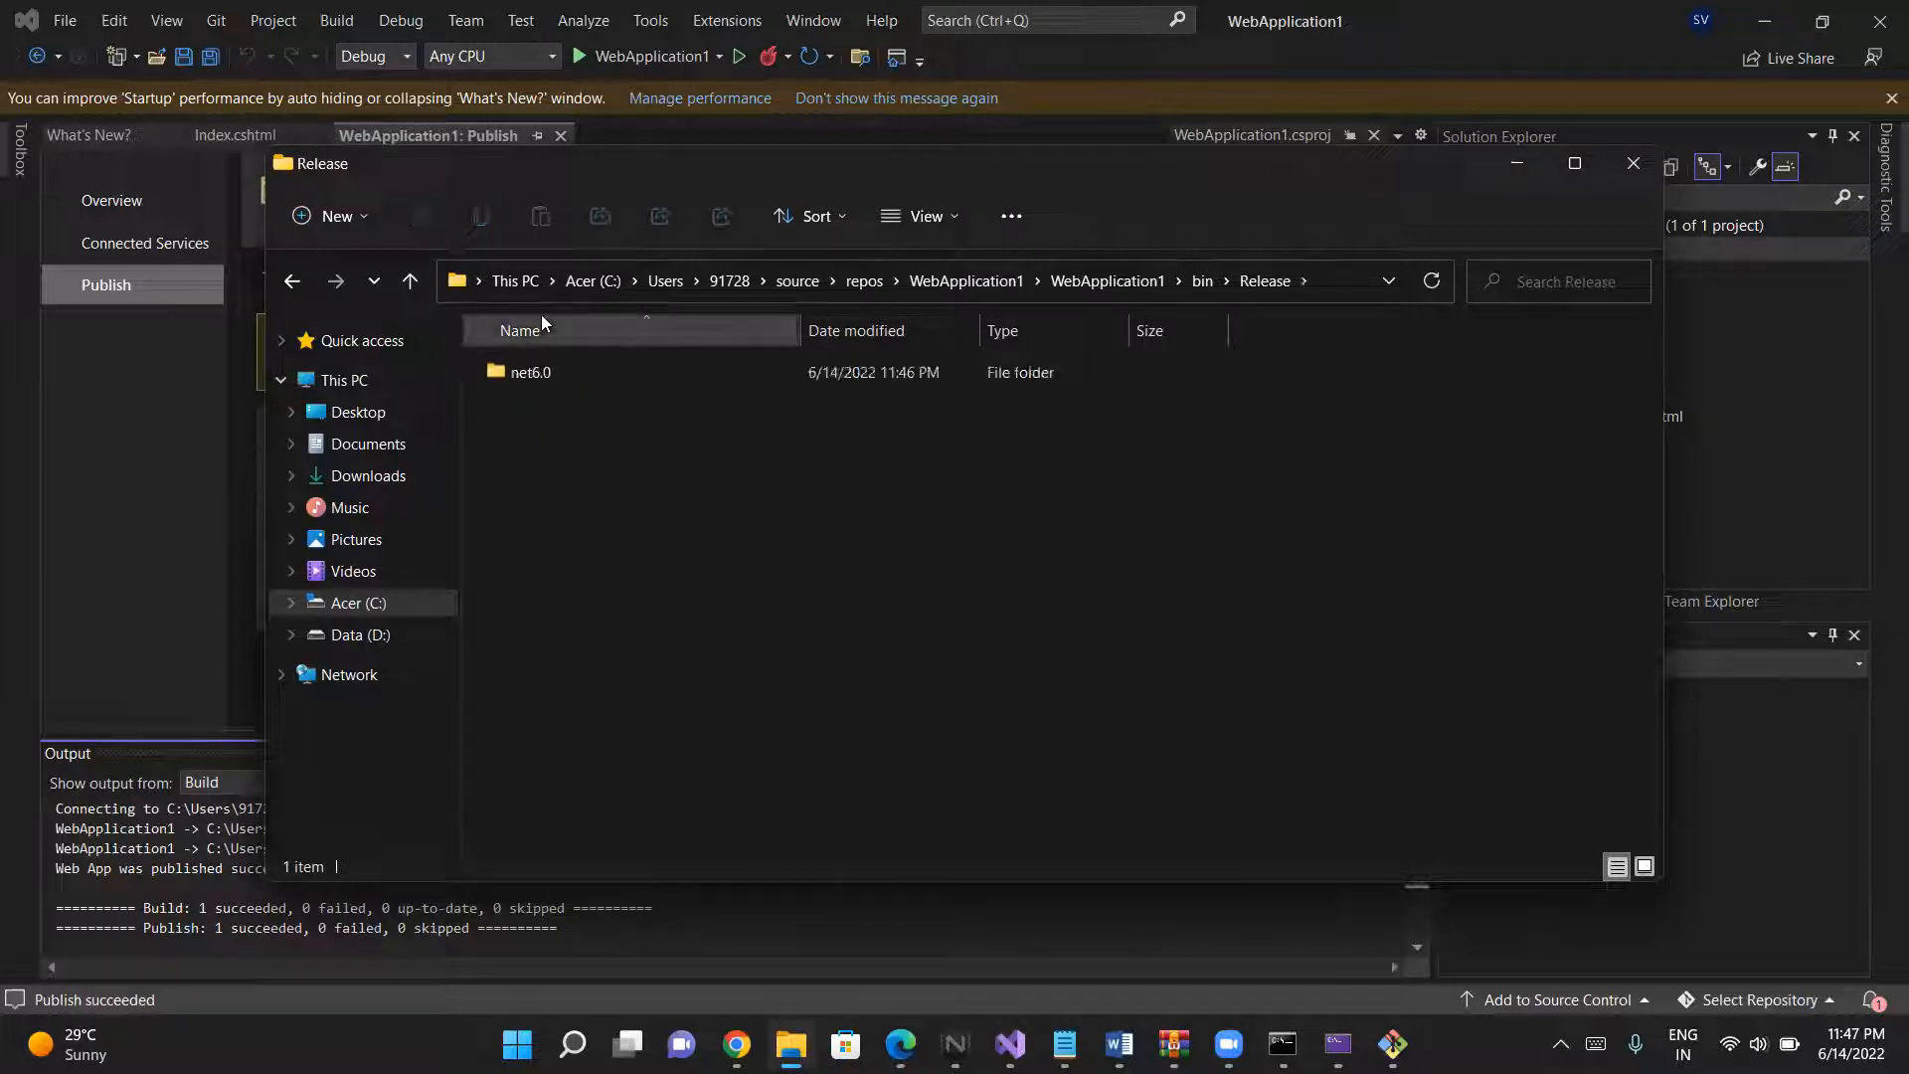
{"action": "double_click", "coordinate": [541, 361]}
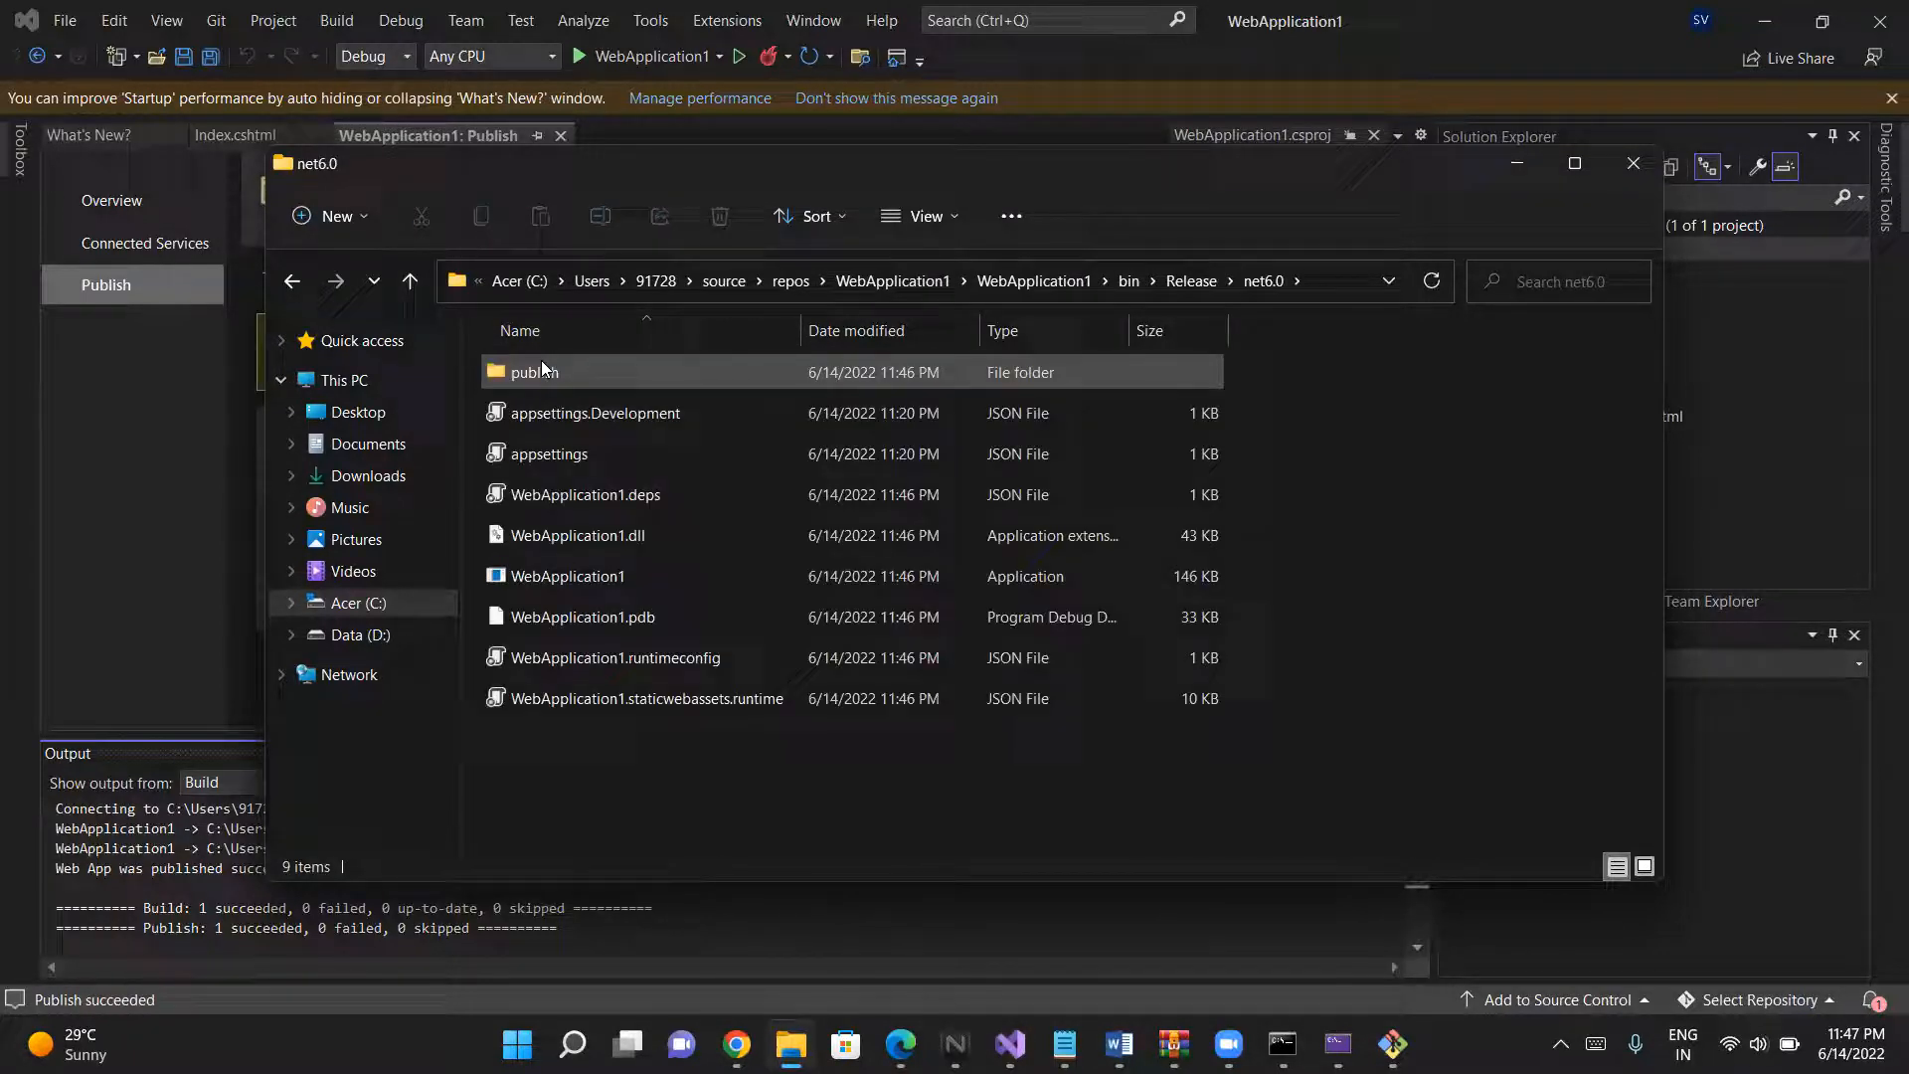
{"action": "double_click", "coordinate": [601, 376]}
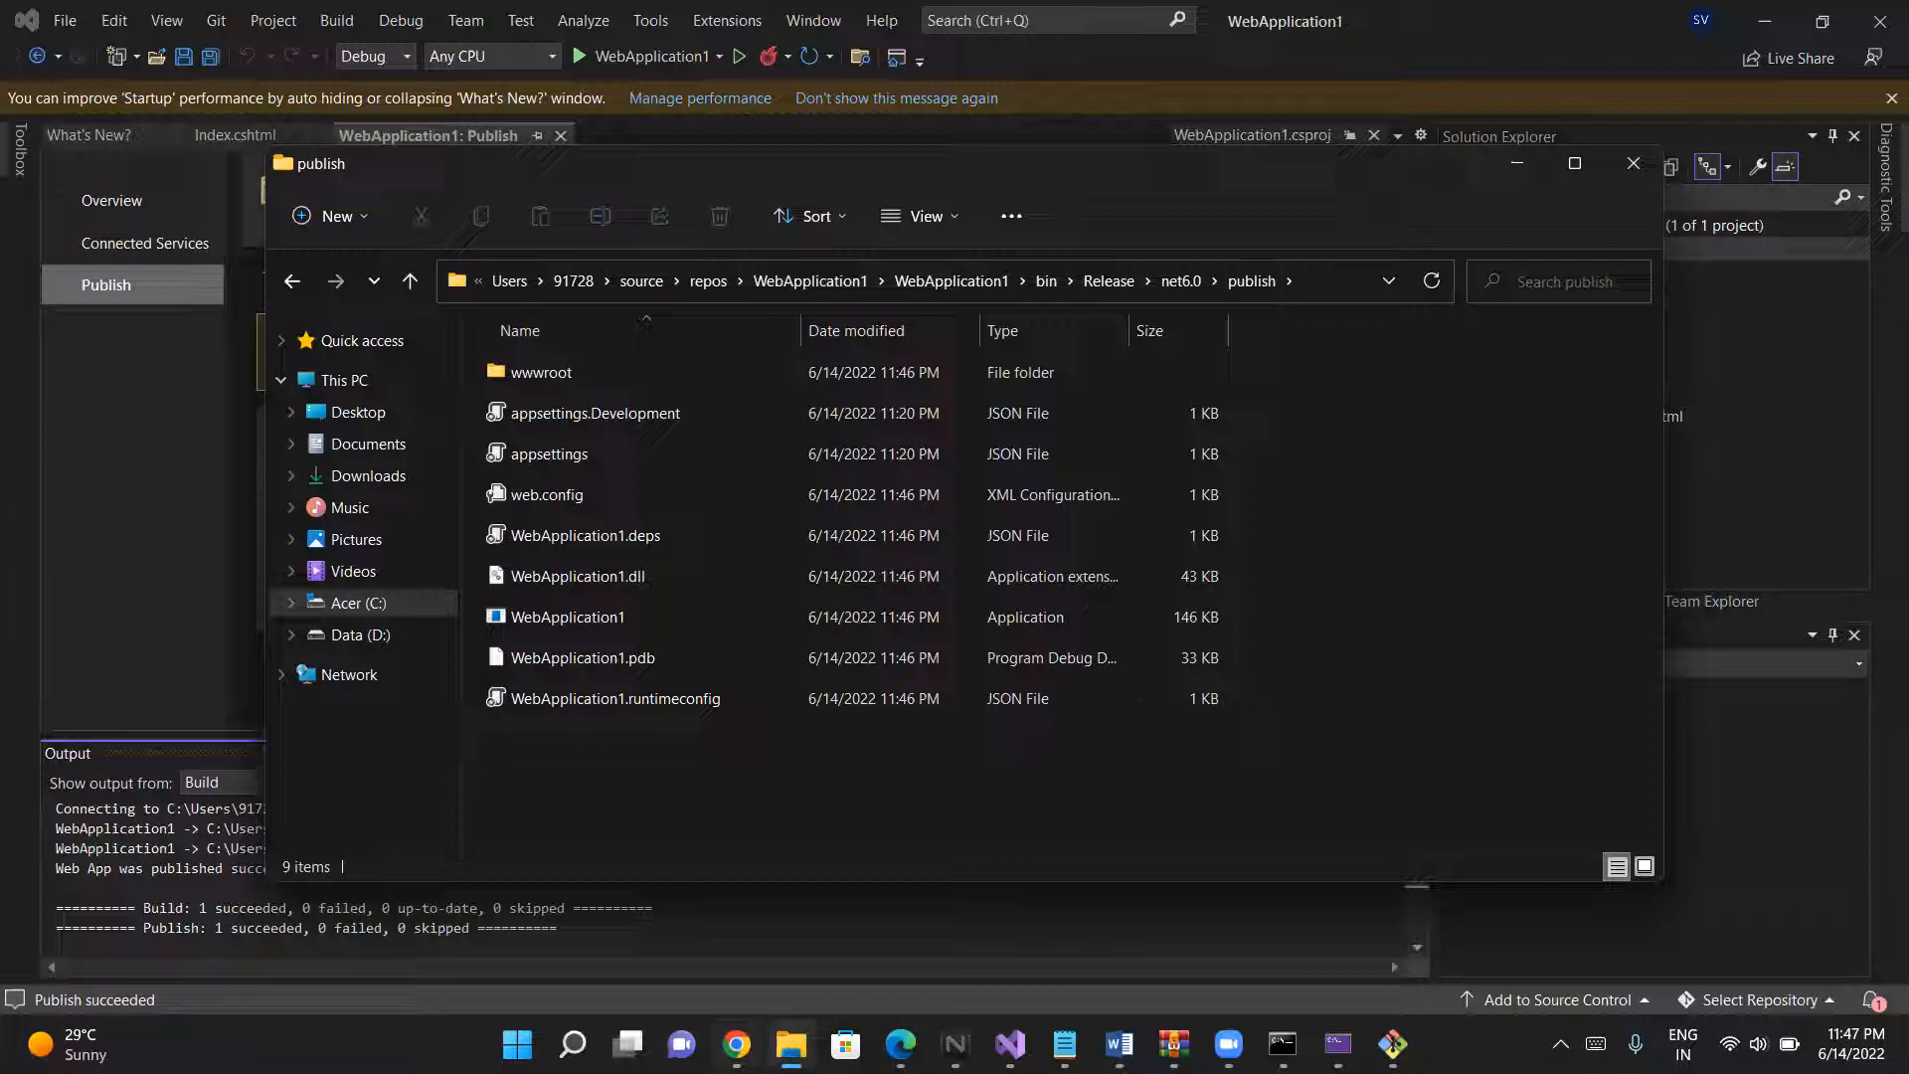
- Switch to the Git Bash terminal in the WebApplication1 repository and stage the newly published files by rerunning the earlier add command
{"action": "mouse_move", "coordinate": [737, 1044]}
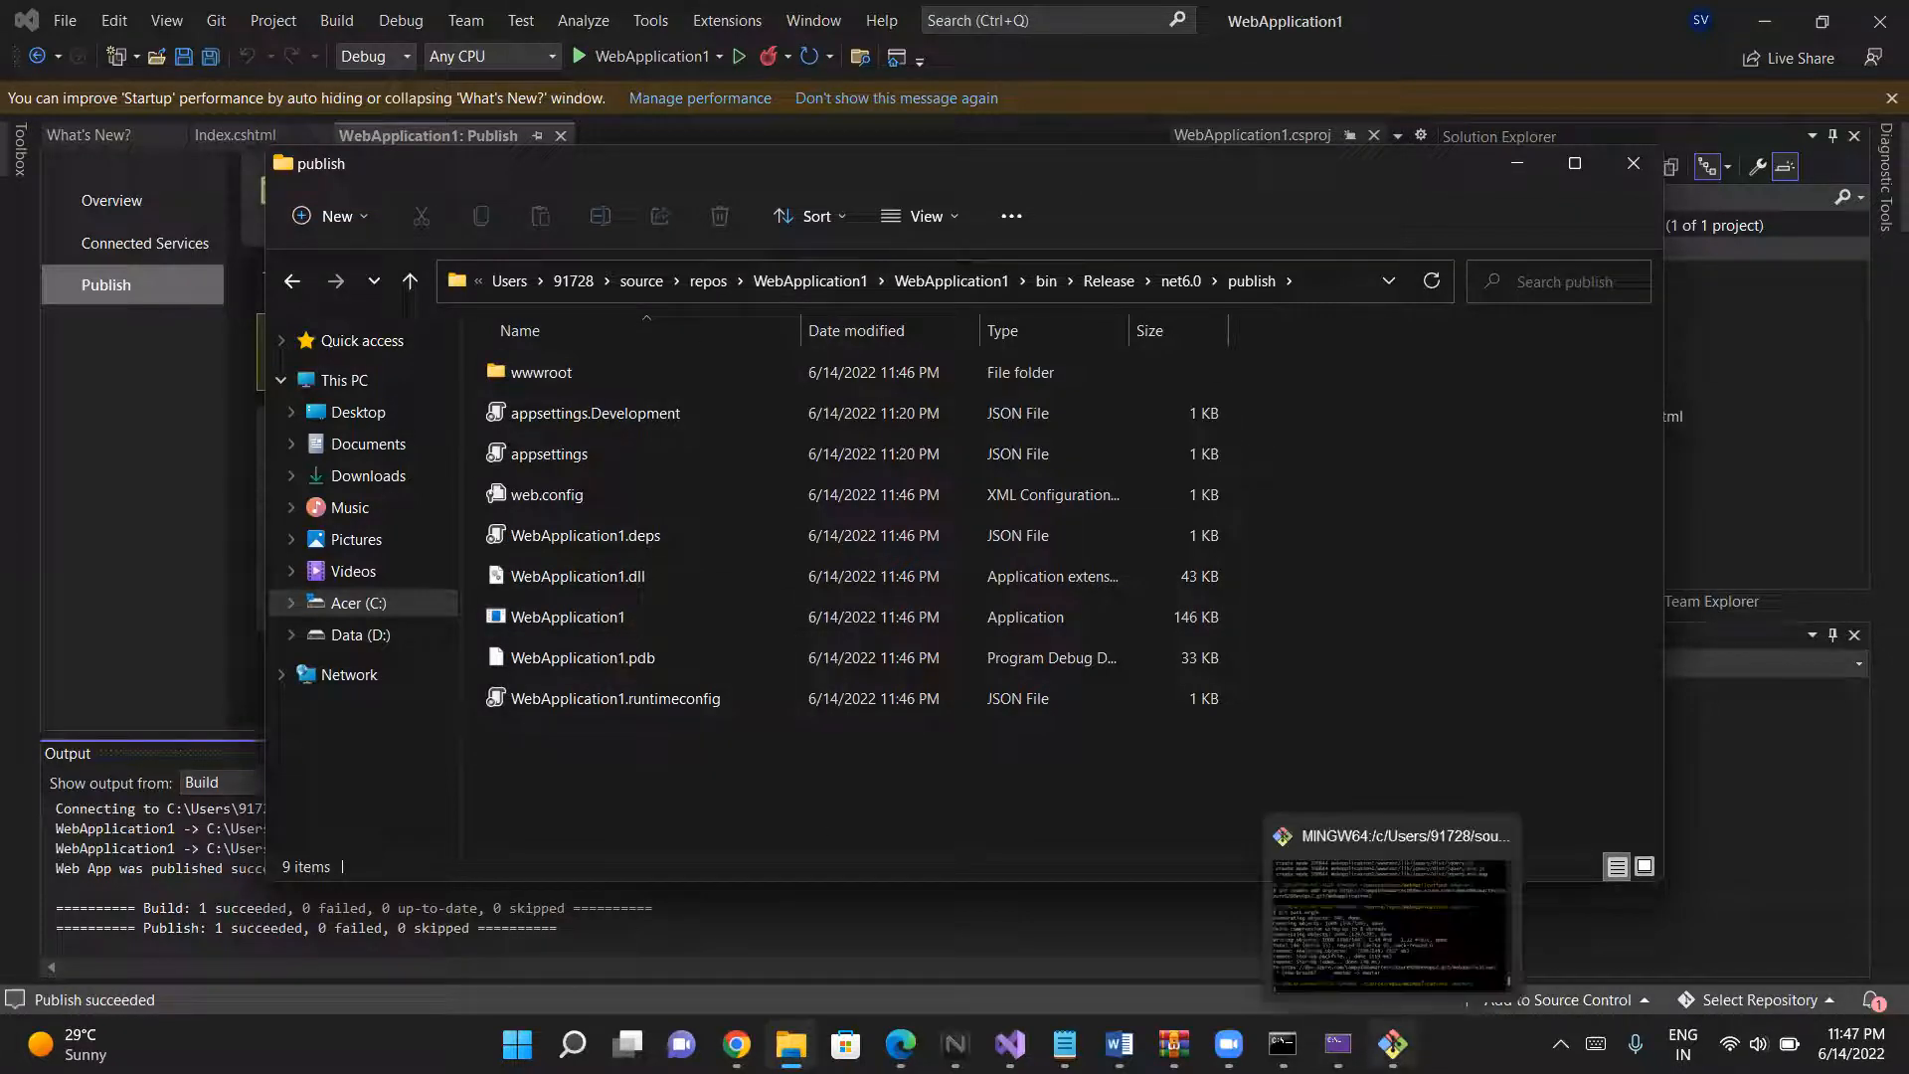
{"action": "left_click", "coordinate": [1392, 1043]}
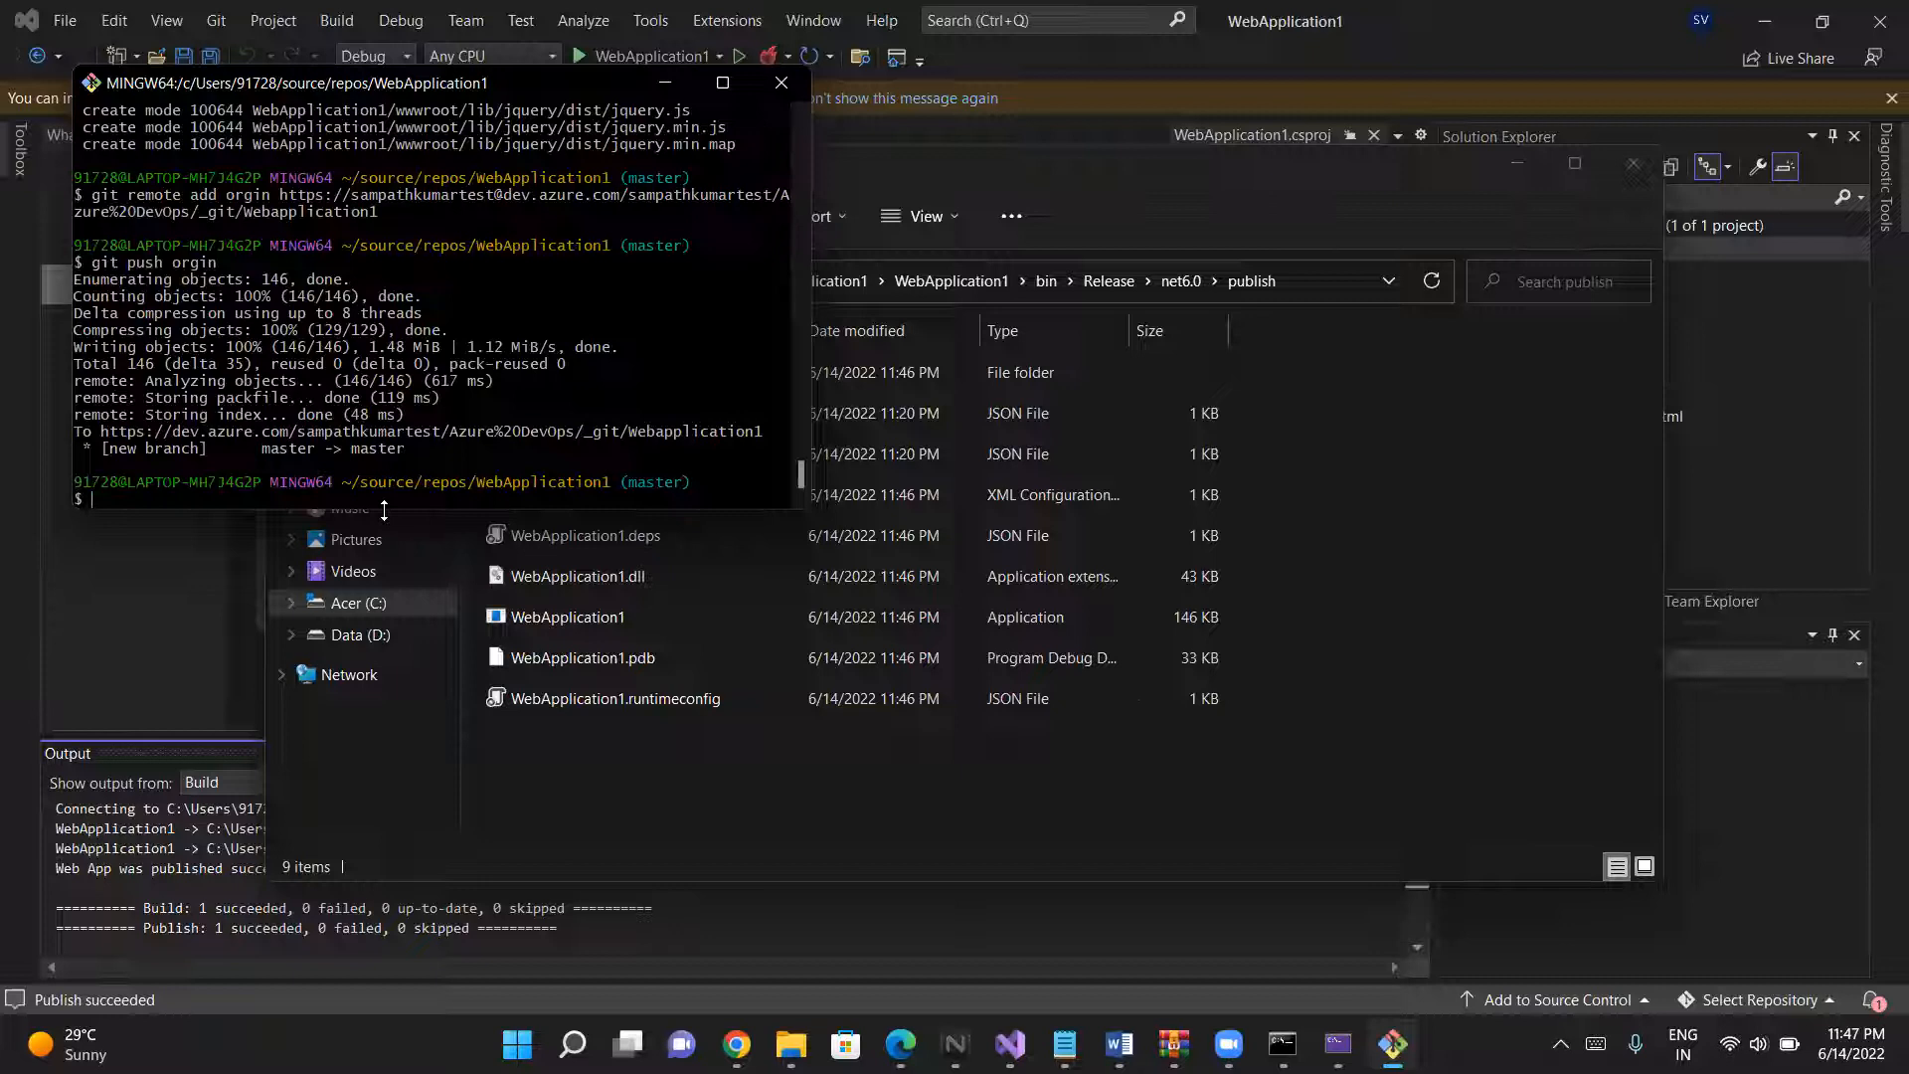
{"action": "key", "text": "Up"}
{"action": "key", "text": "Up"}
{"action": "key", "text": "Up"}
{"action": "key", "text": "Up"}
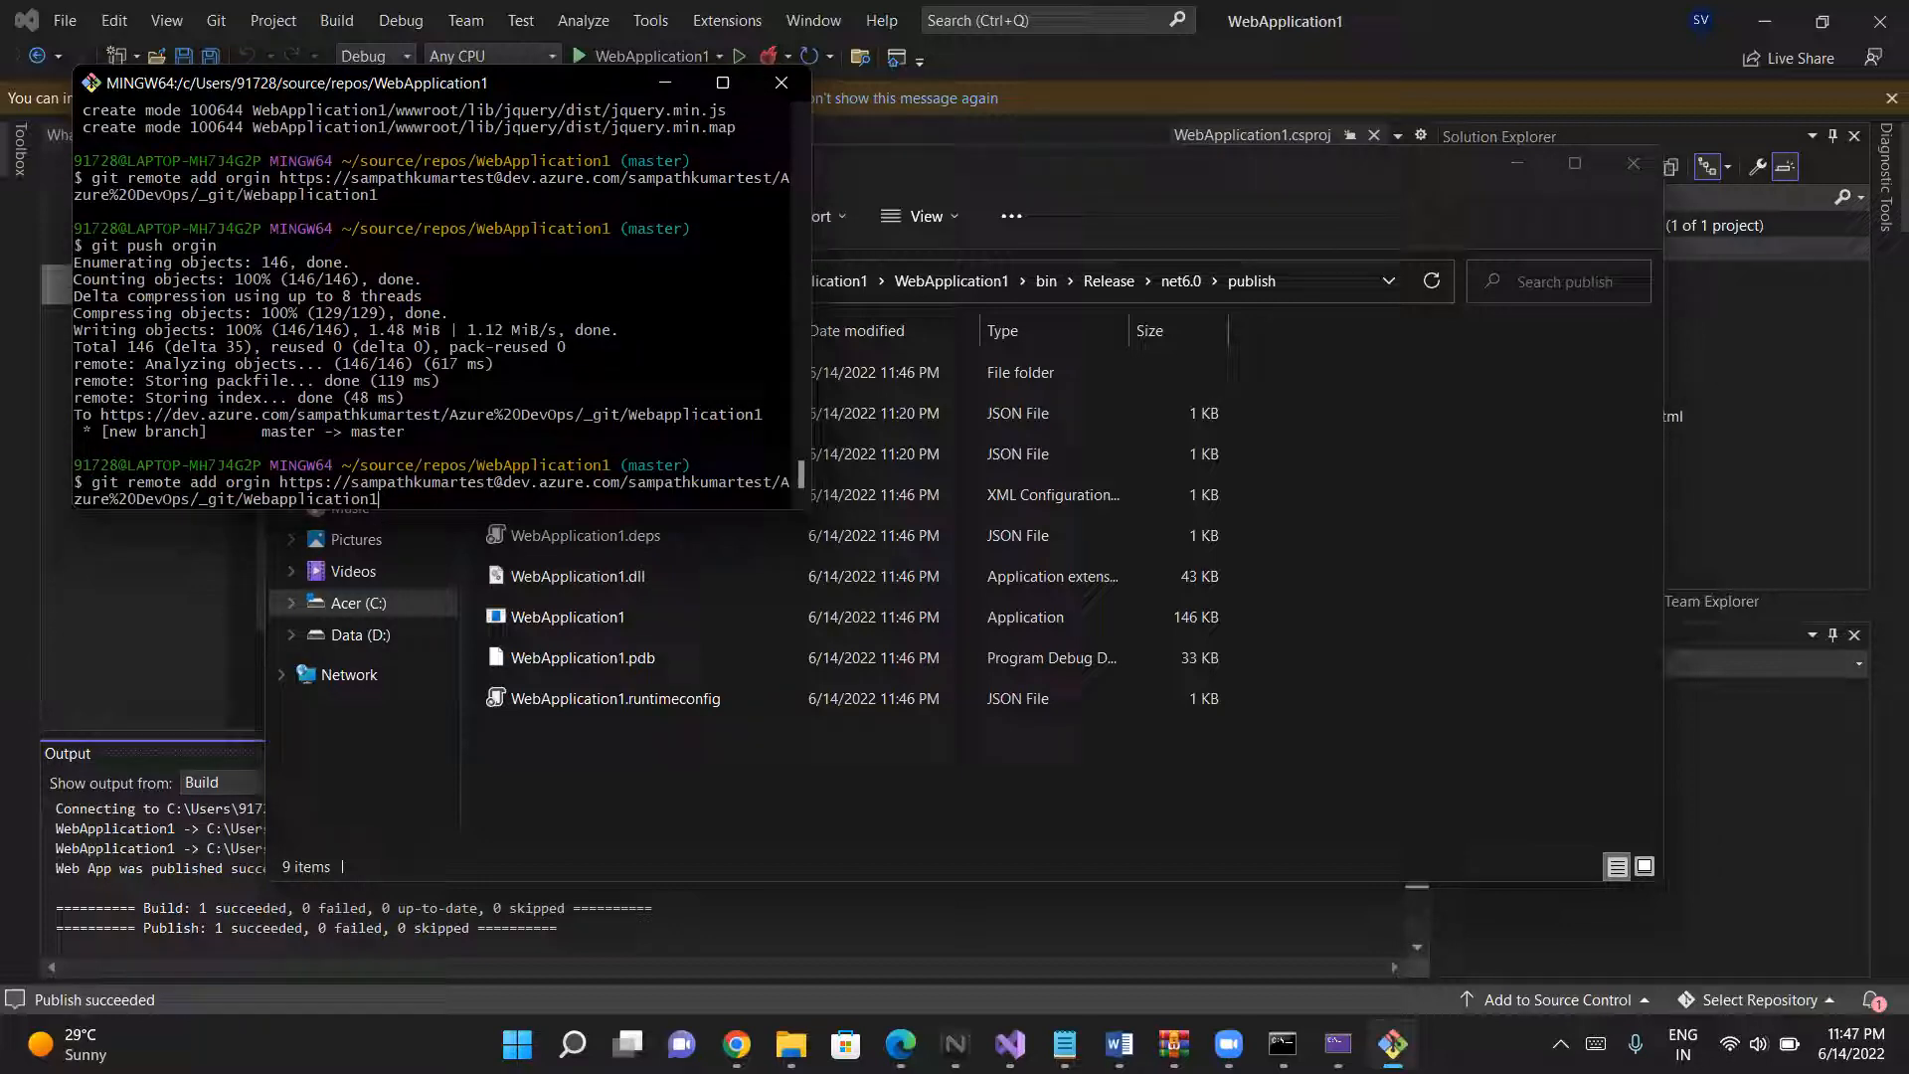
{"action": "key", "text": "Up"}
{"action": "key", "text": "Down"}
{"action": "key", "text": "Return"}
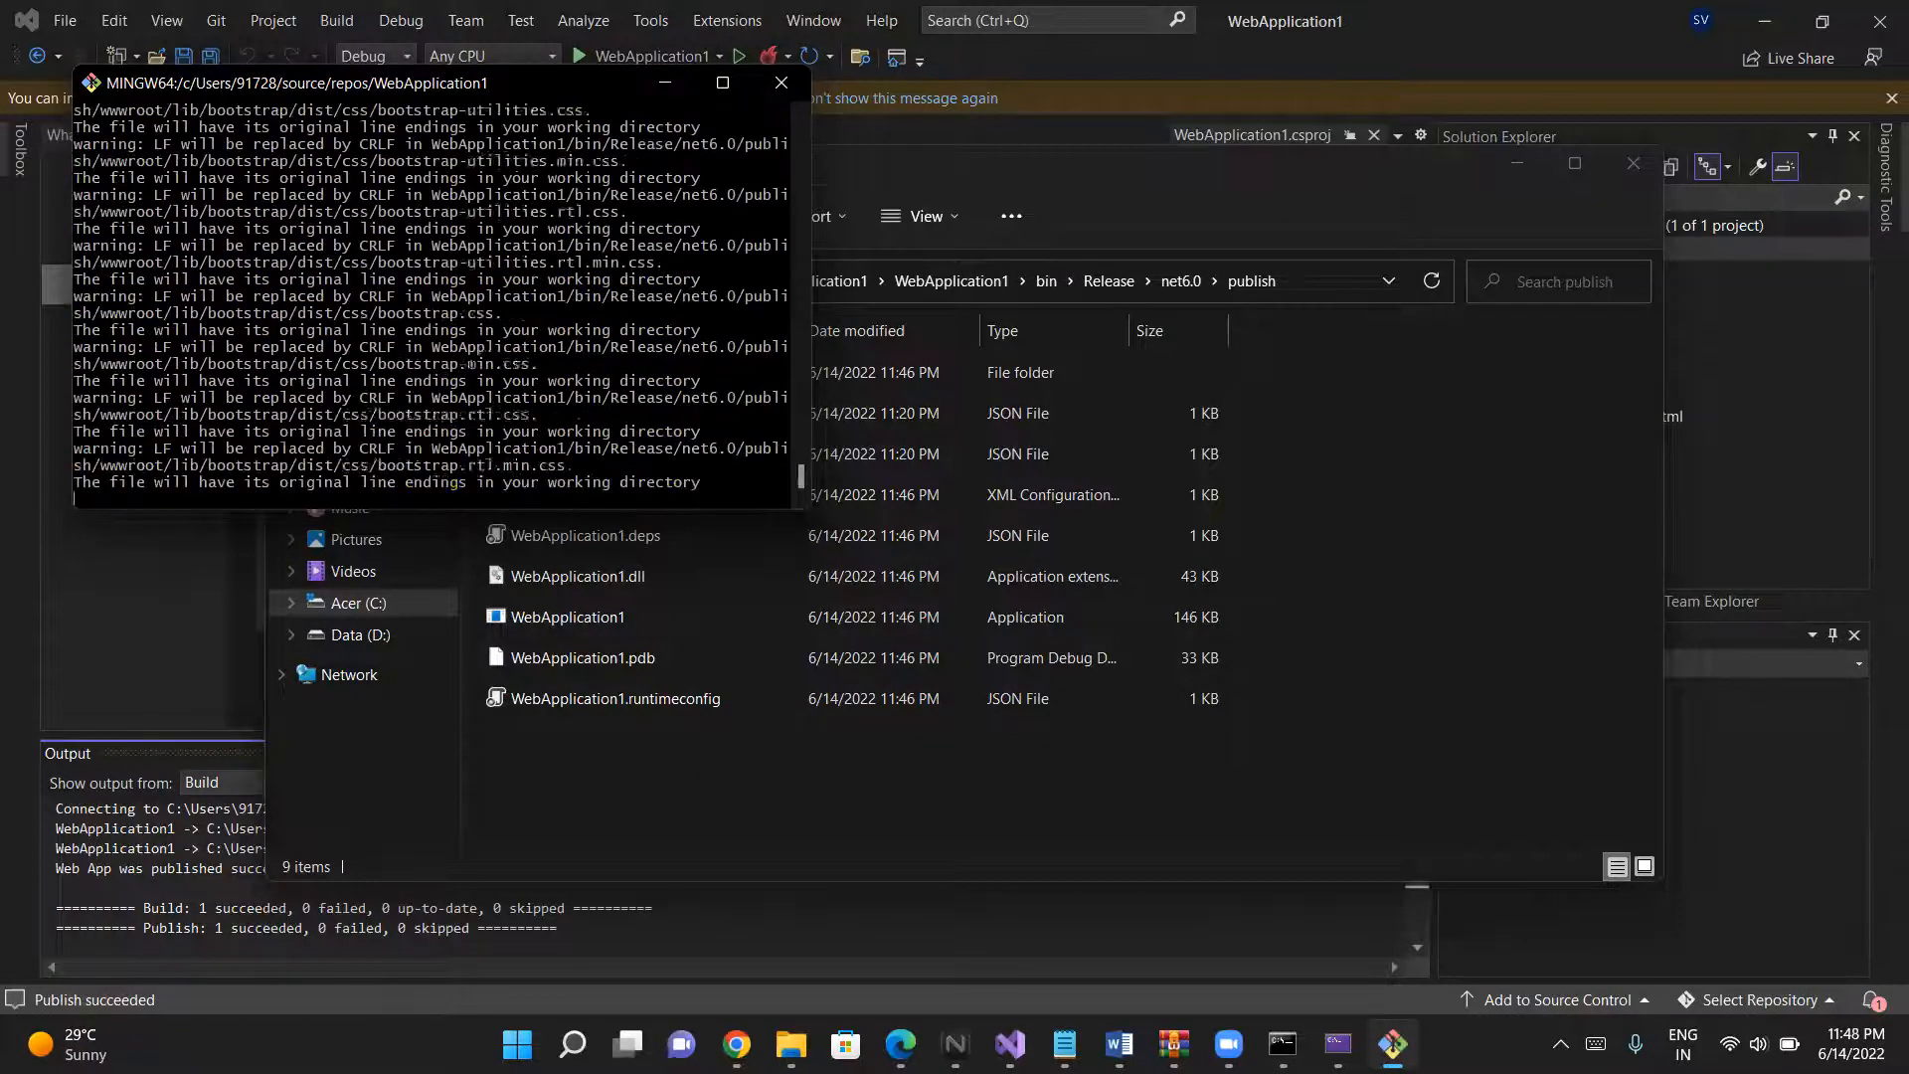
- Commit the staged files with git commit -m "updated"
{"action": "key", "text": "Up"}
{"action": "key", "text": "Up"}
{"action": "key", "text": "Up"}
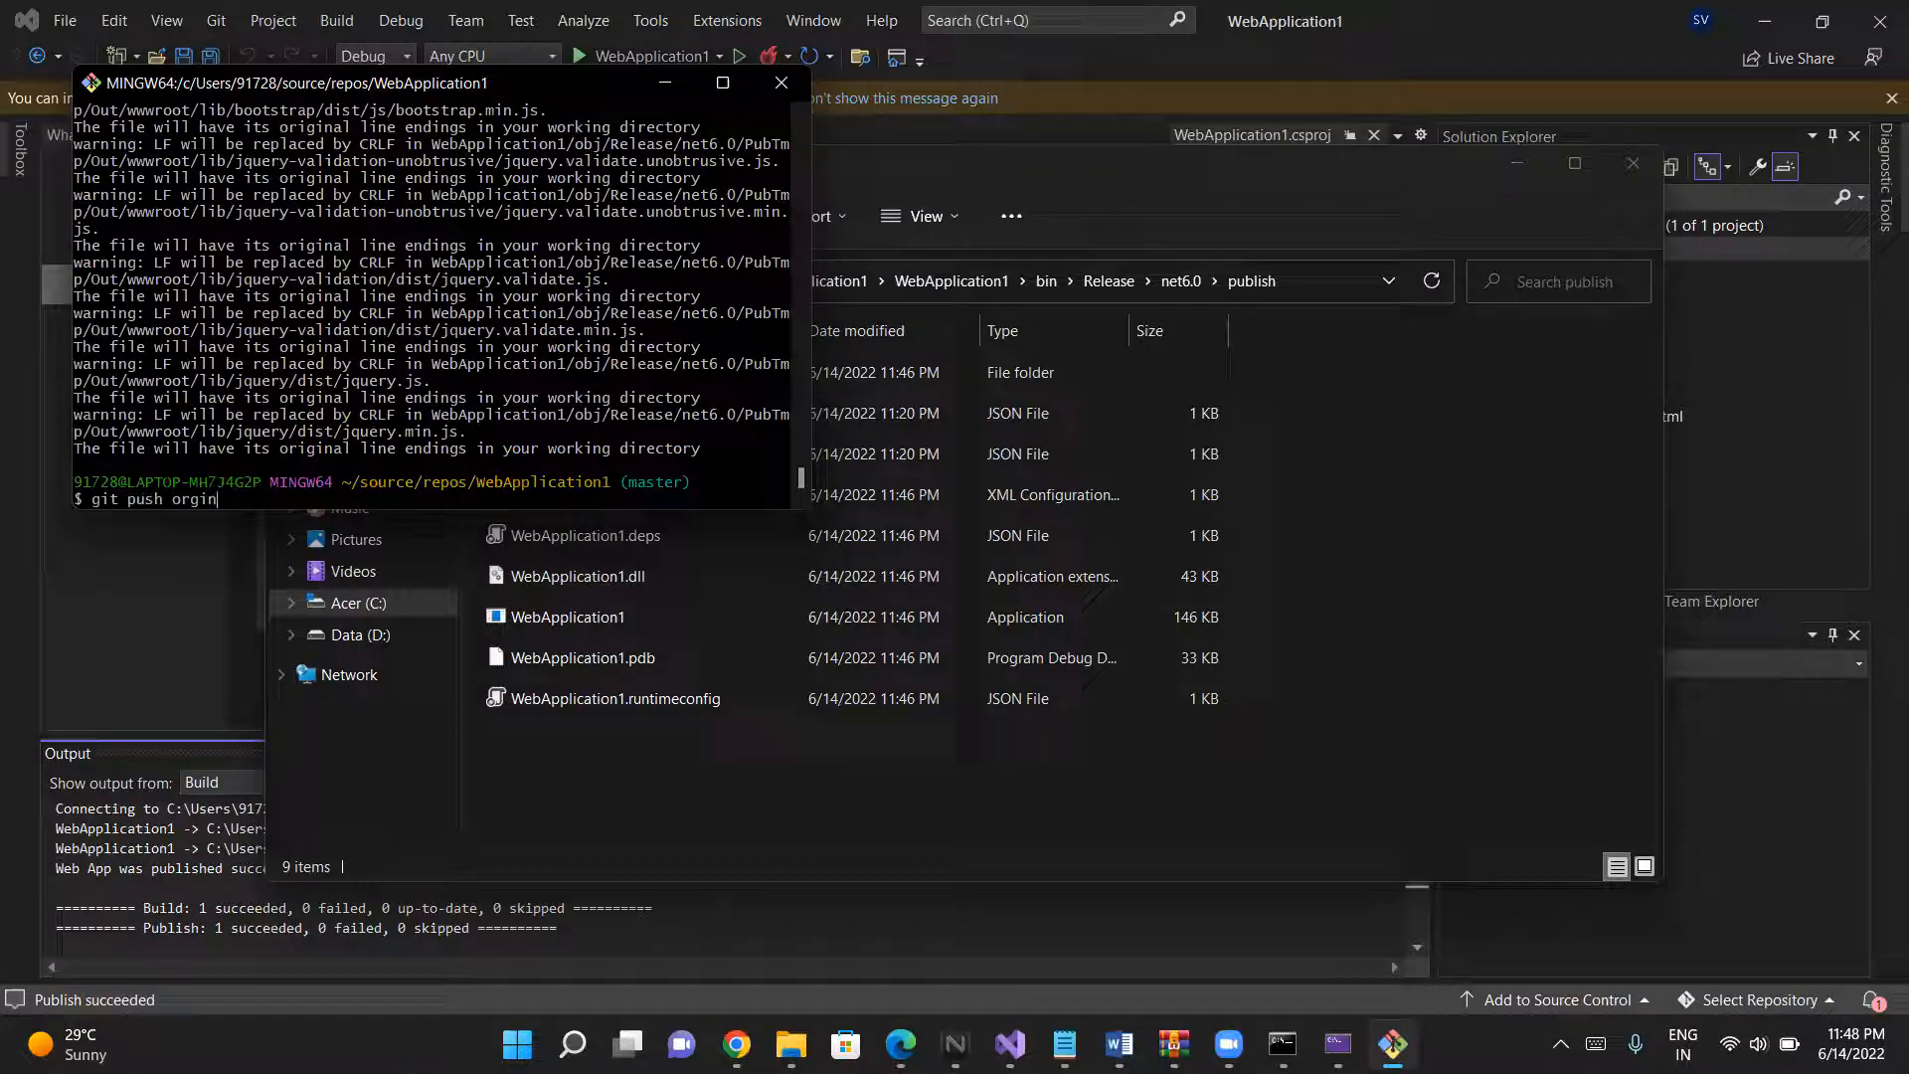
{"action": "key", "text": "Up"}
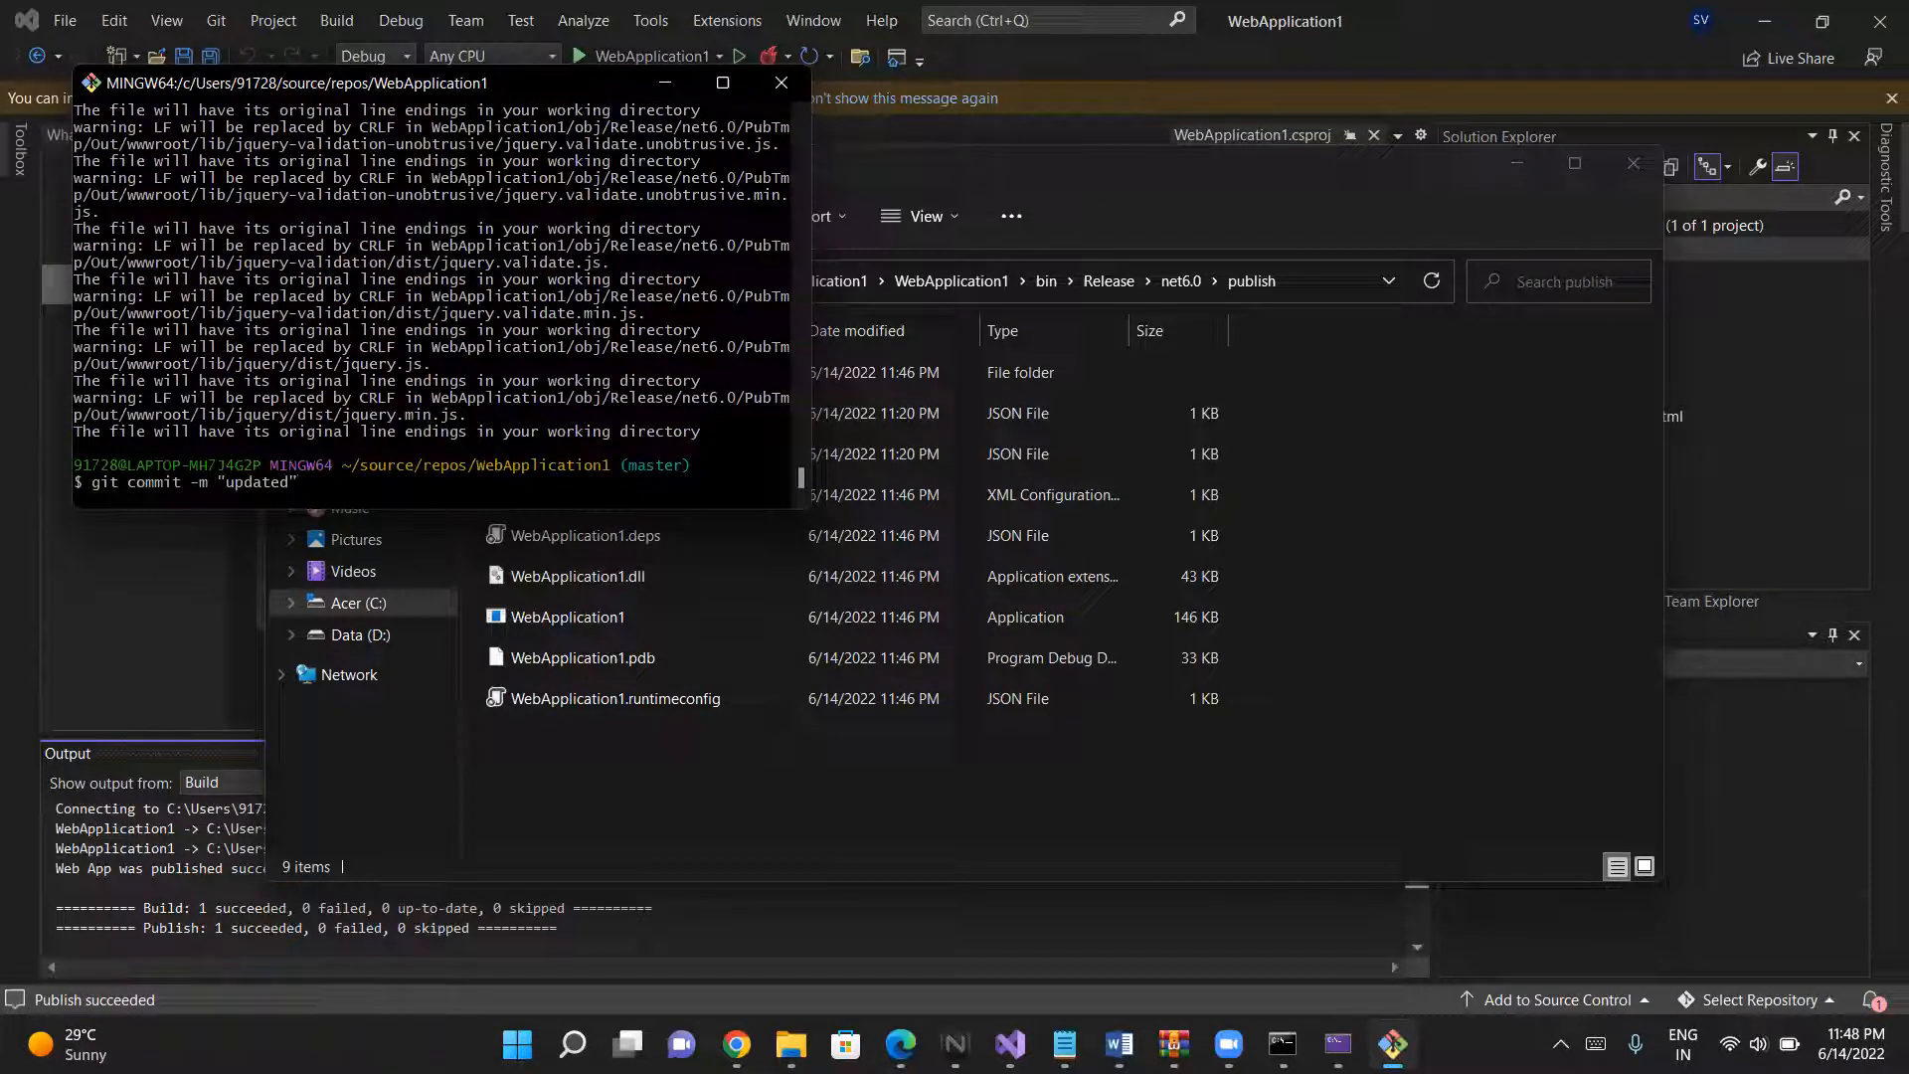
{"action": "key", "text": "Return"}
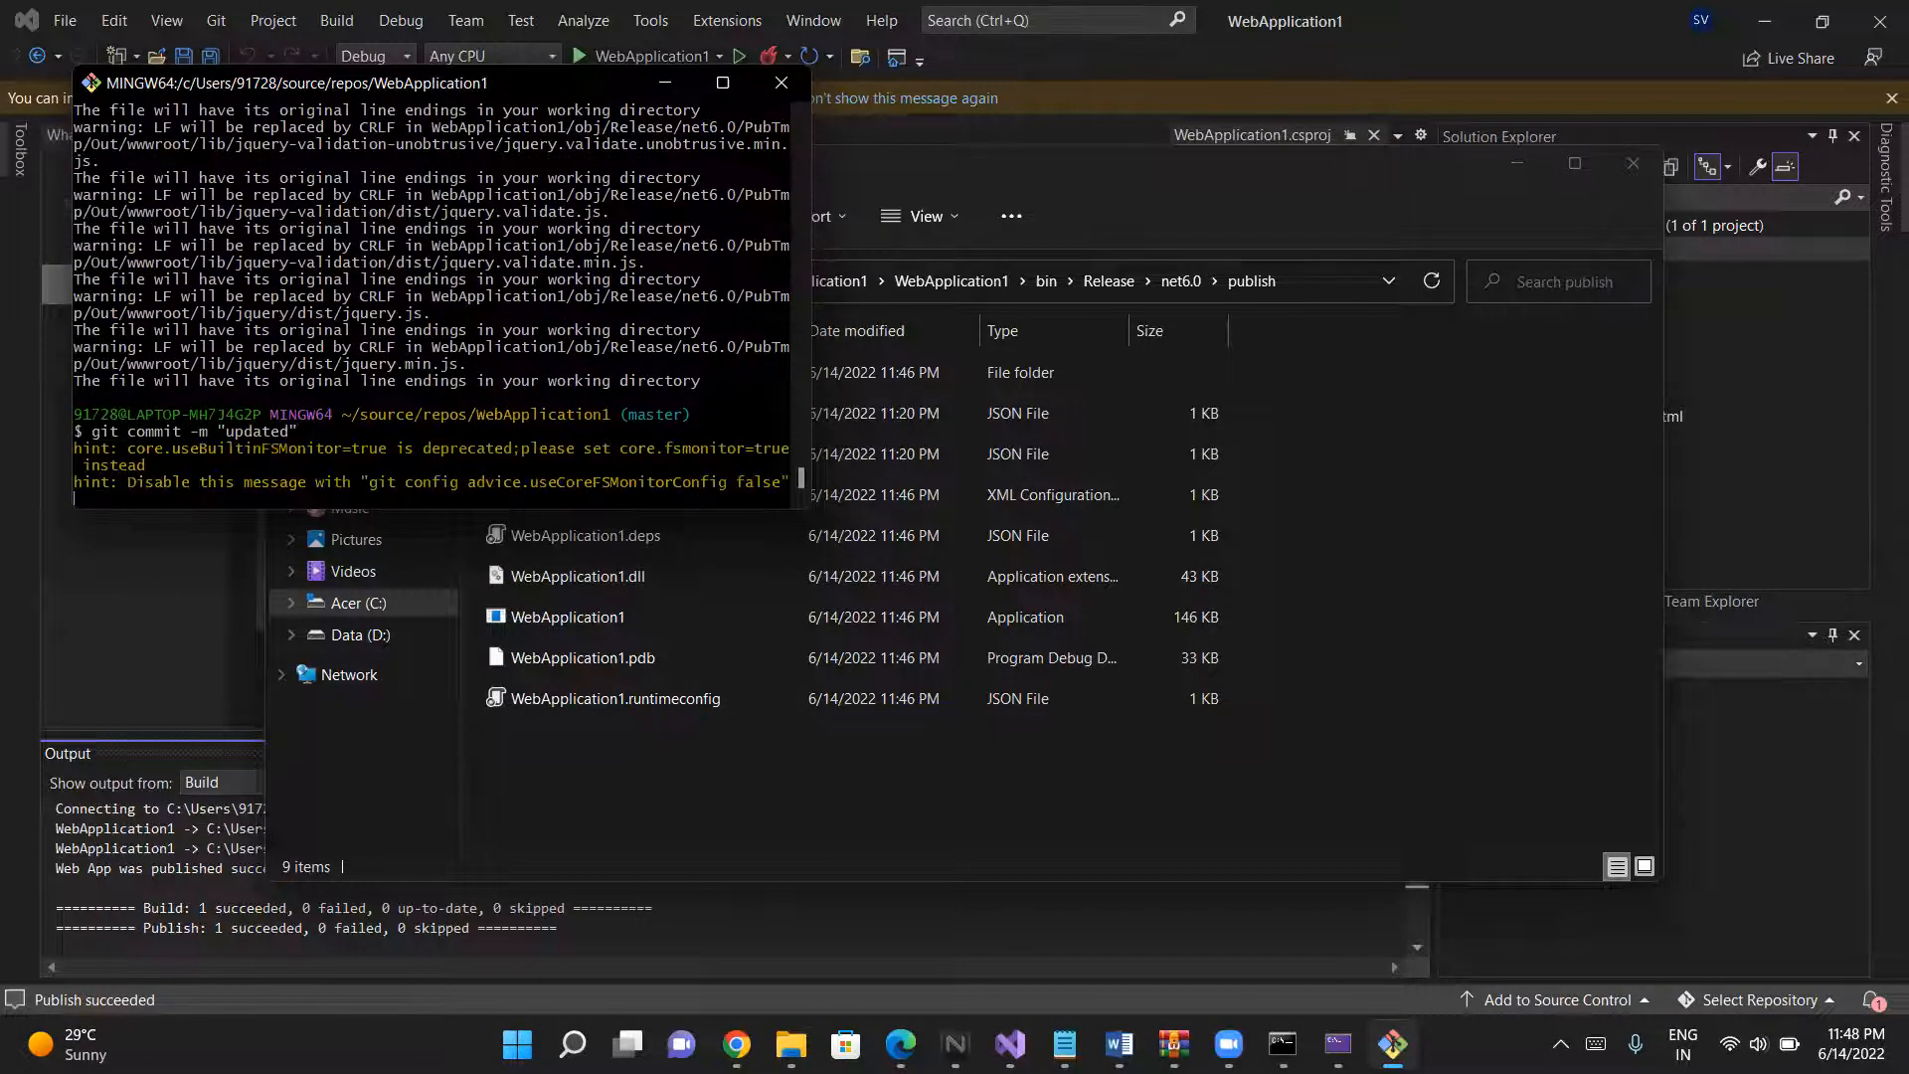
- Push the commit to the Azure DevOps repository with git push orgin
{"action": "key", "text": "Up"}
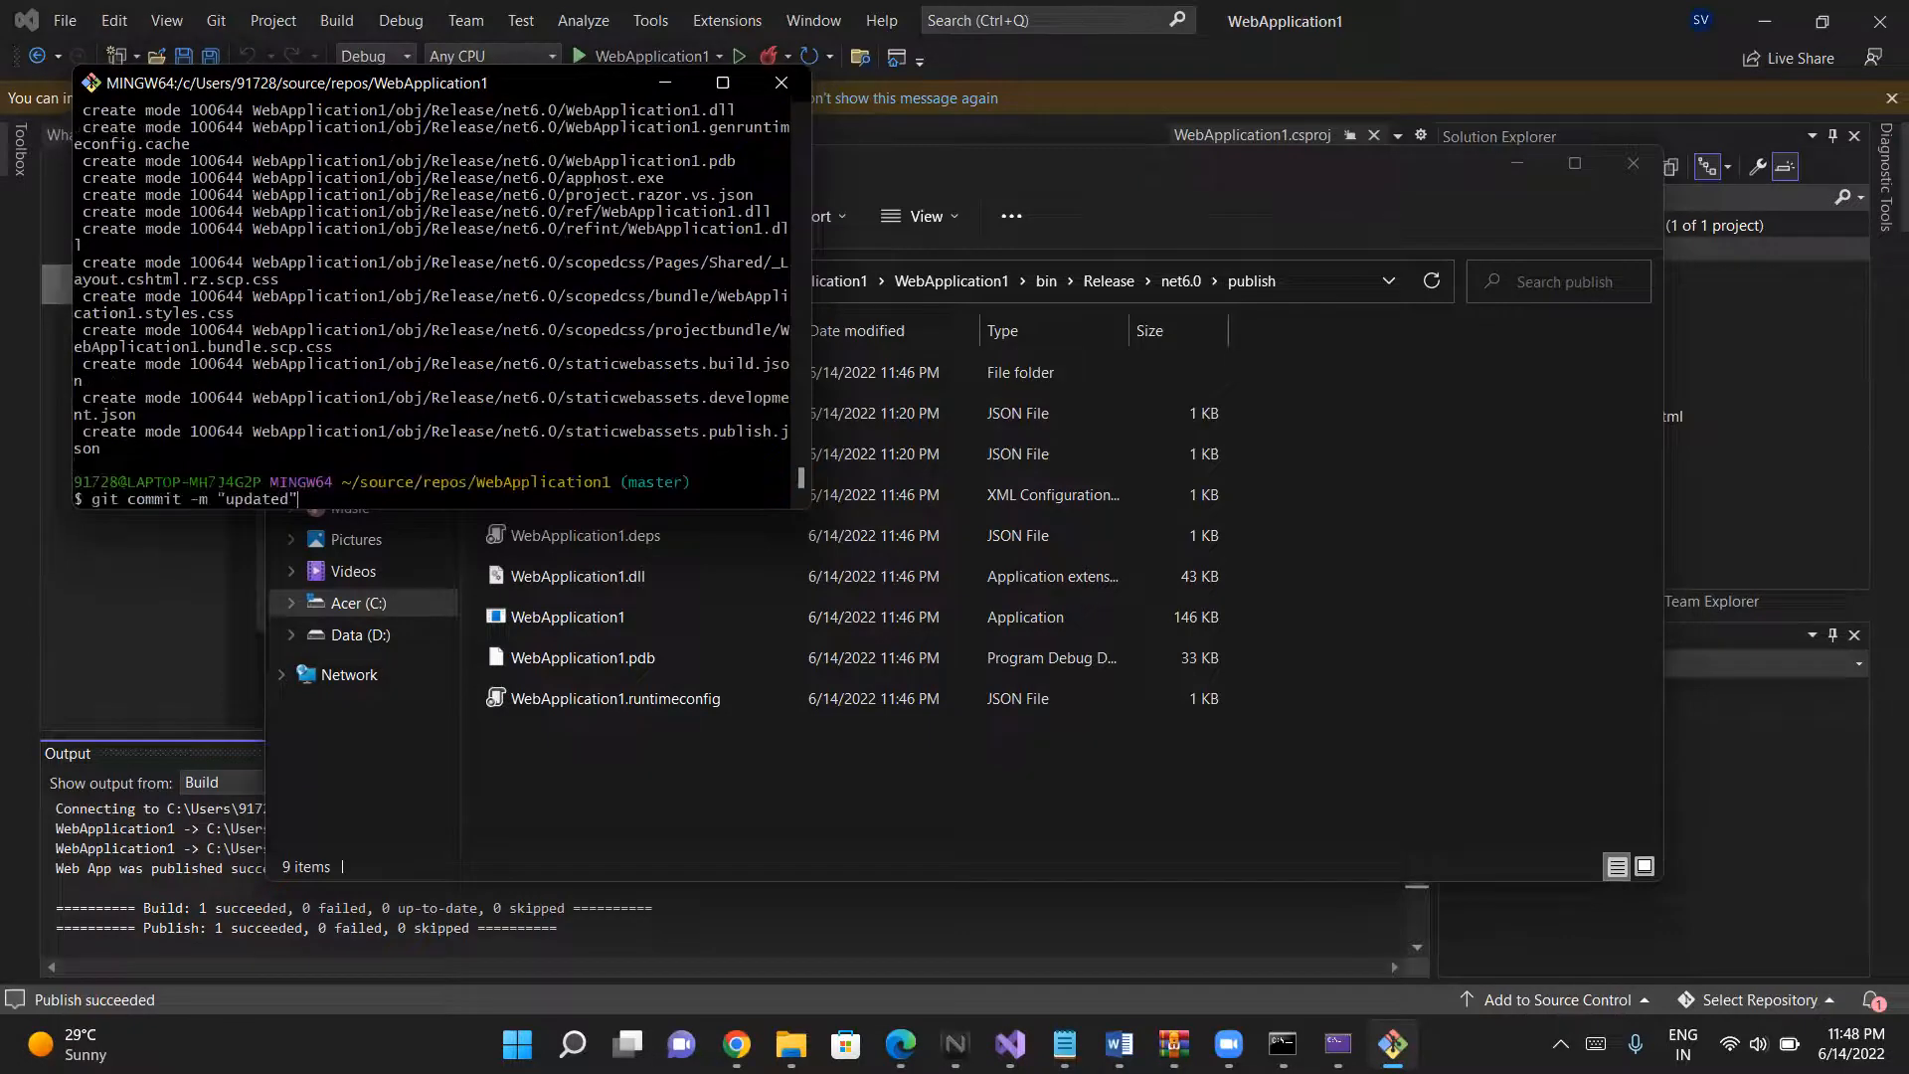
{"action": "key", "text": "Up"}
{"action": "key", "text": "Up"}
{"action": "key", "text": "Up"}
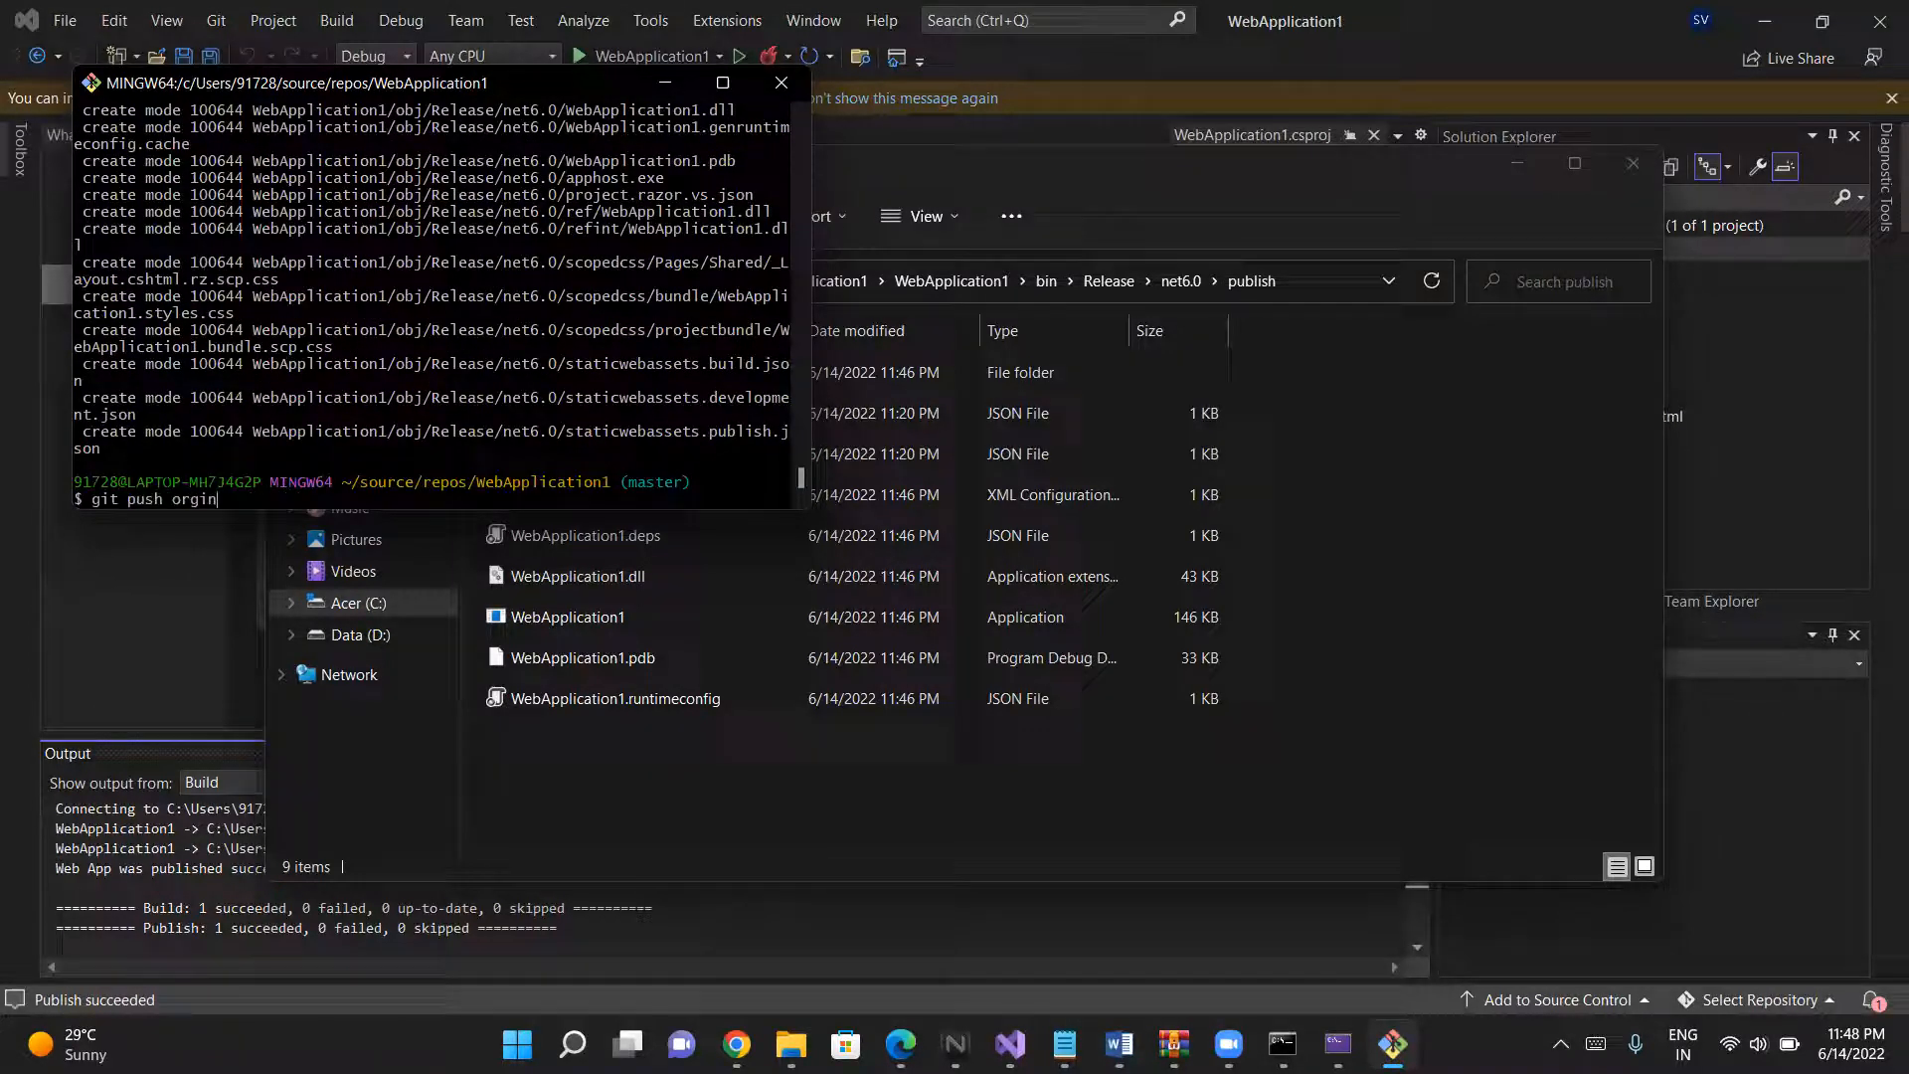
{"action": "key", "text": "Up"}
{"action": "key", "text": "Down"}
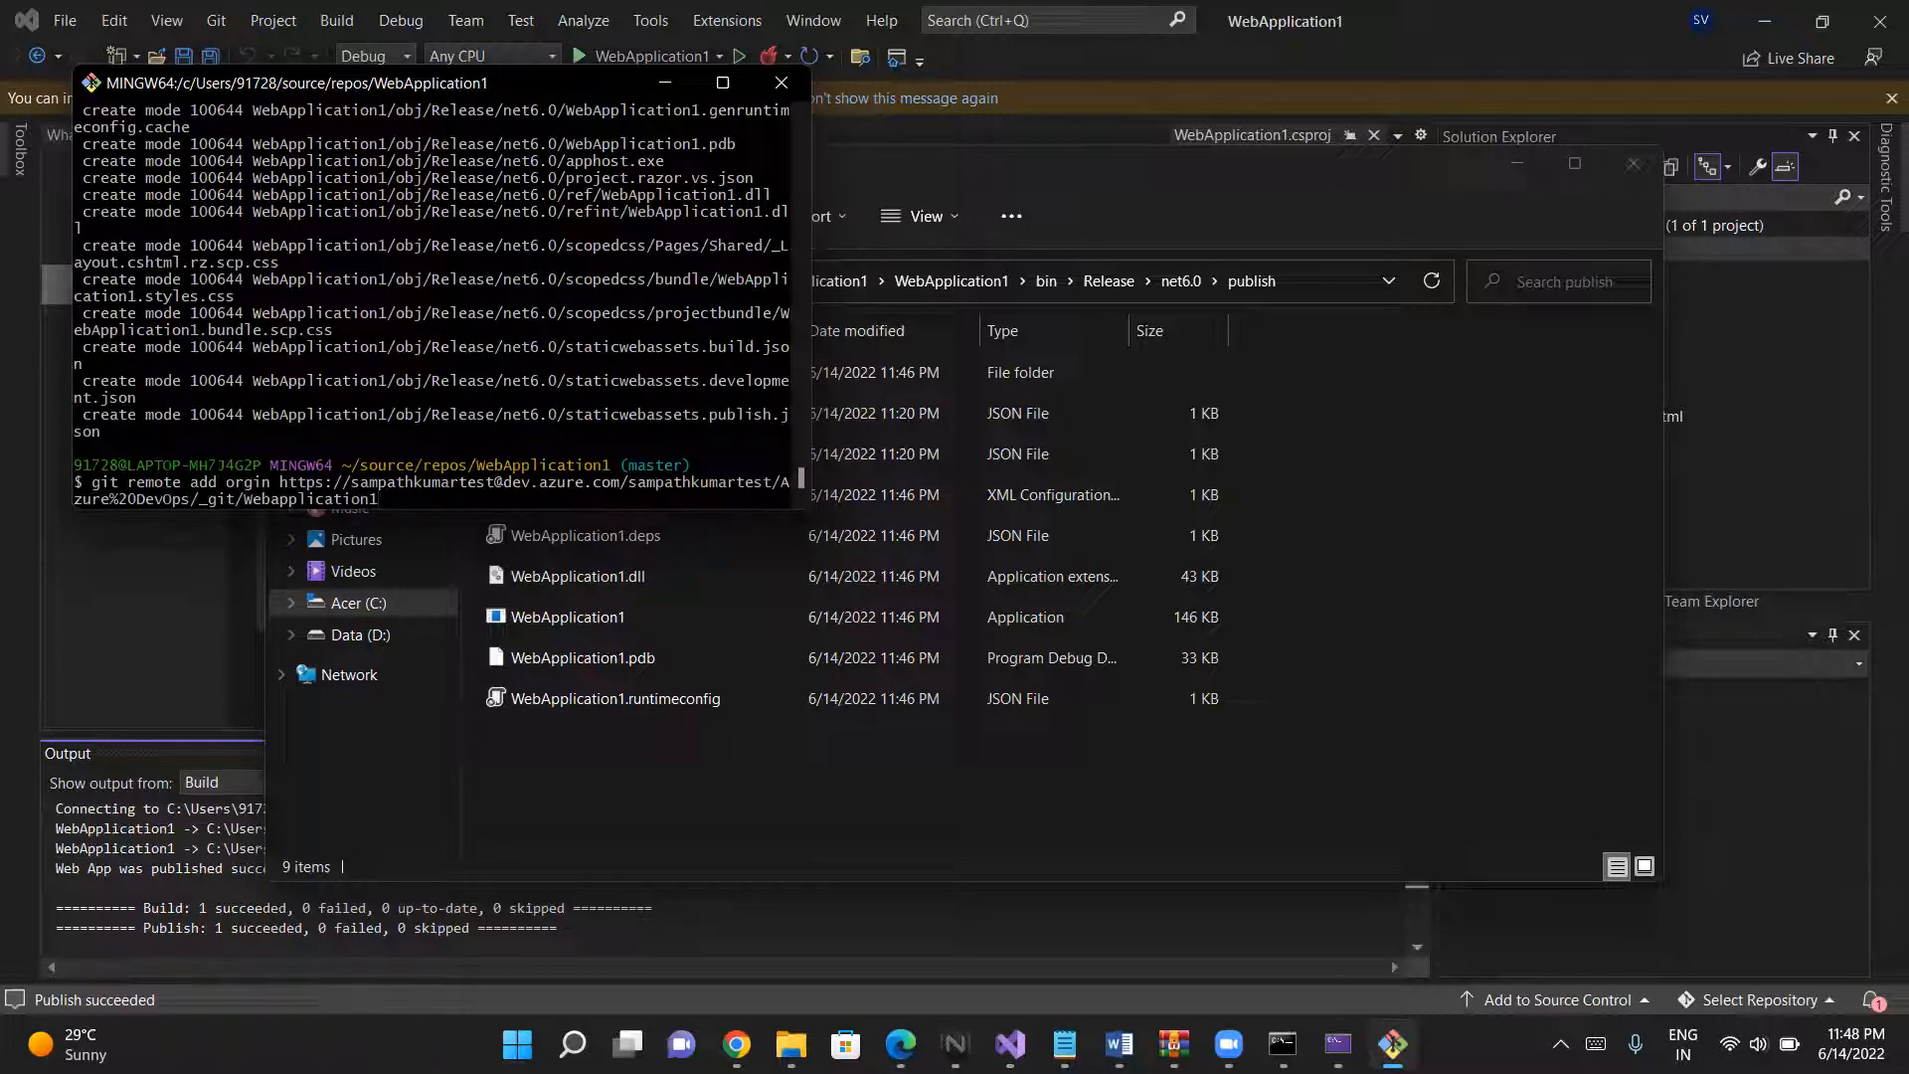
{"action": "key", "text": "Down"}
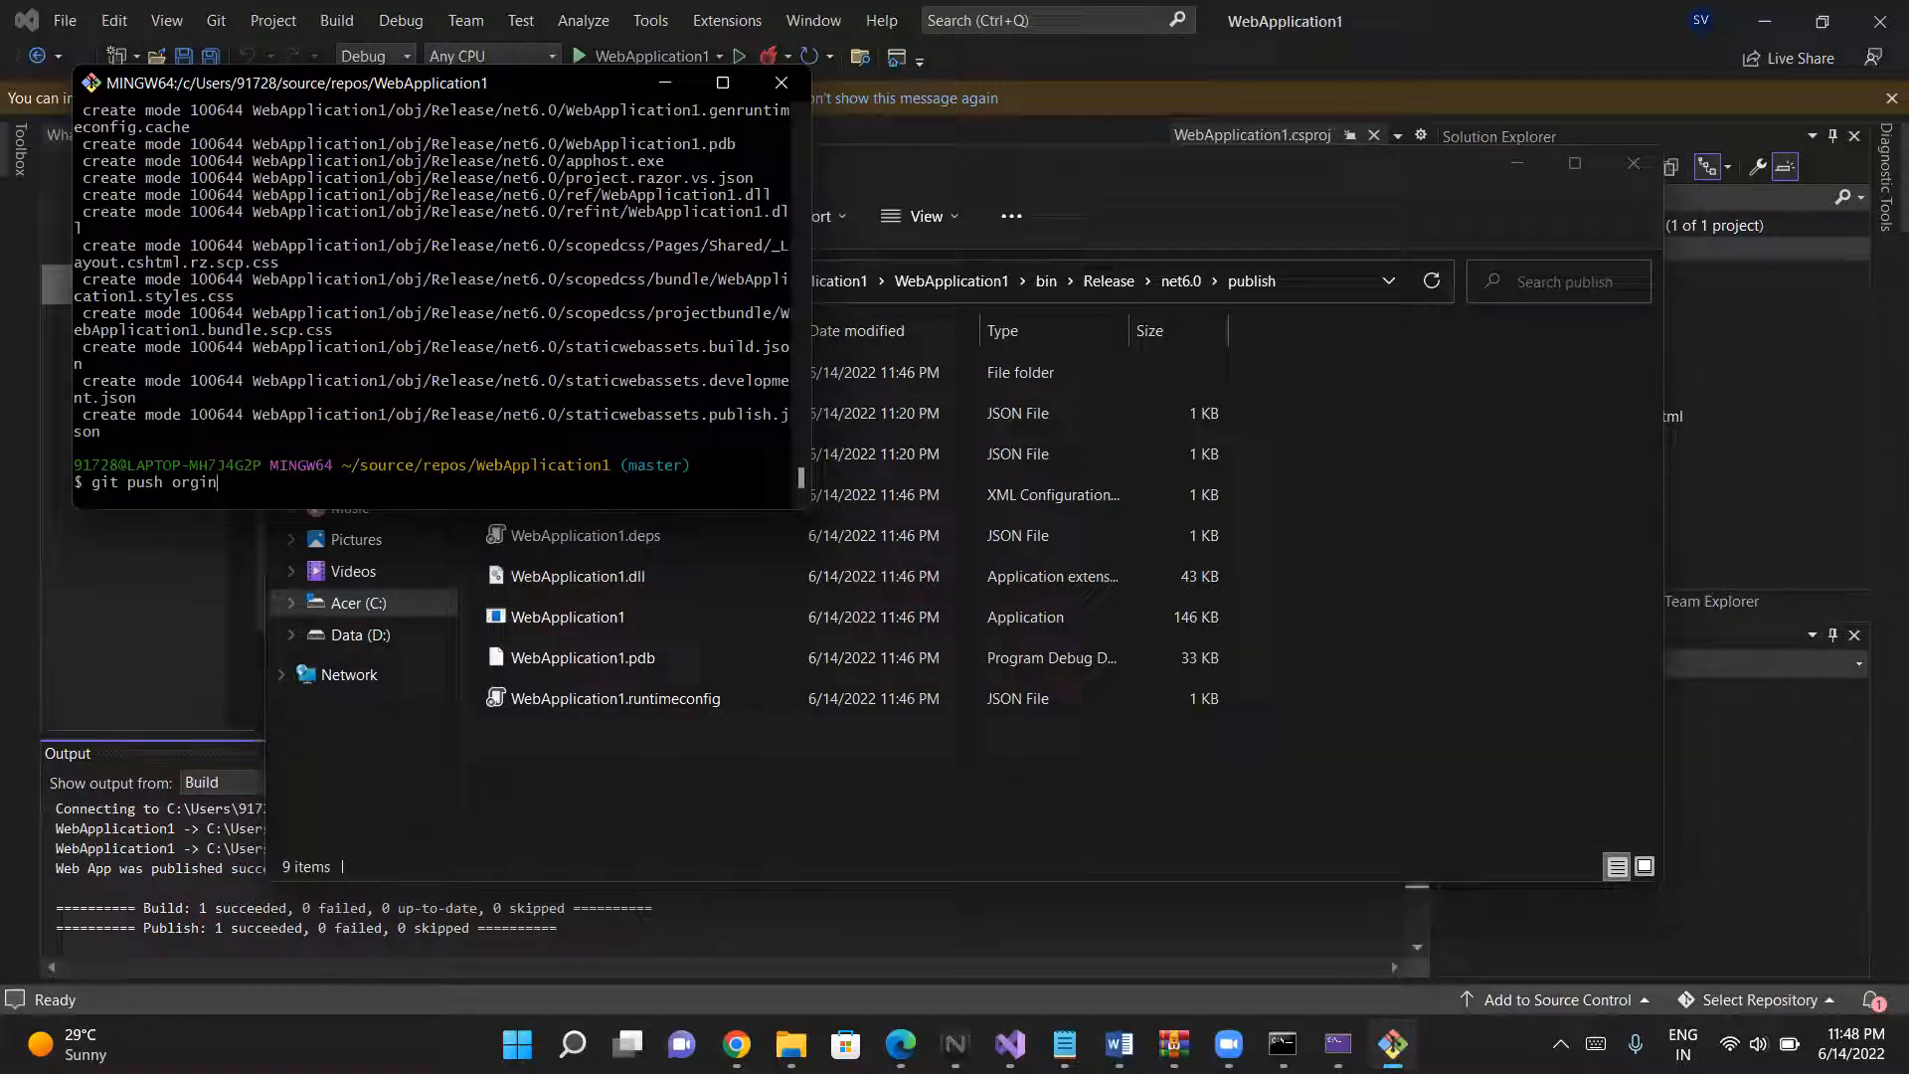
{"action": "key", "text": "Return"}
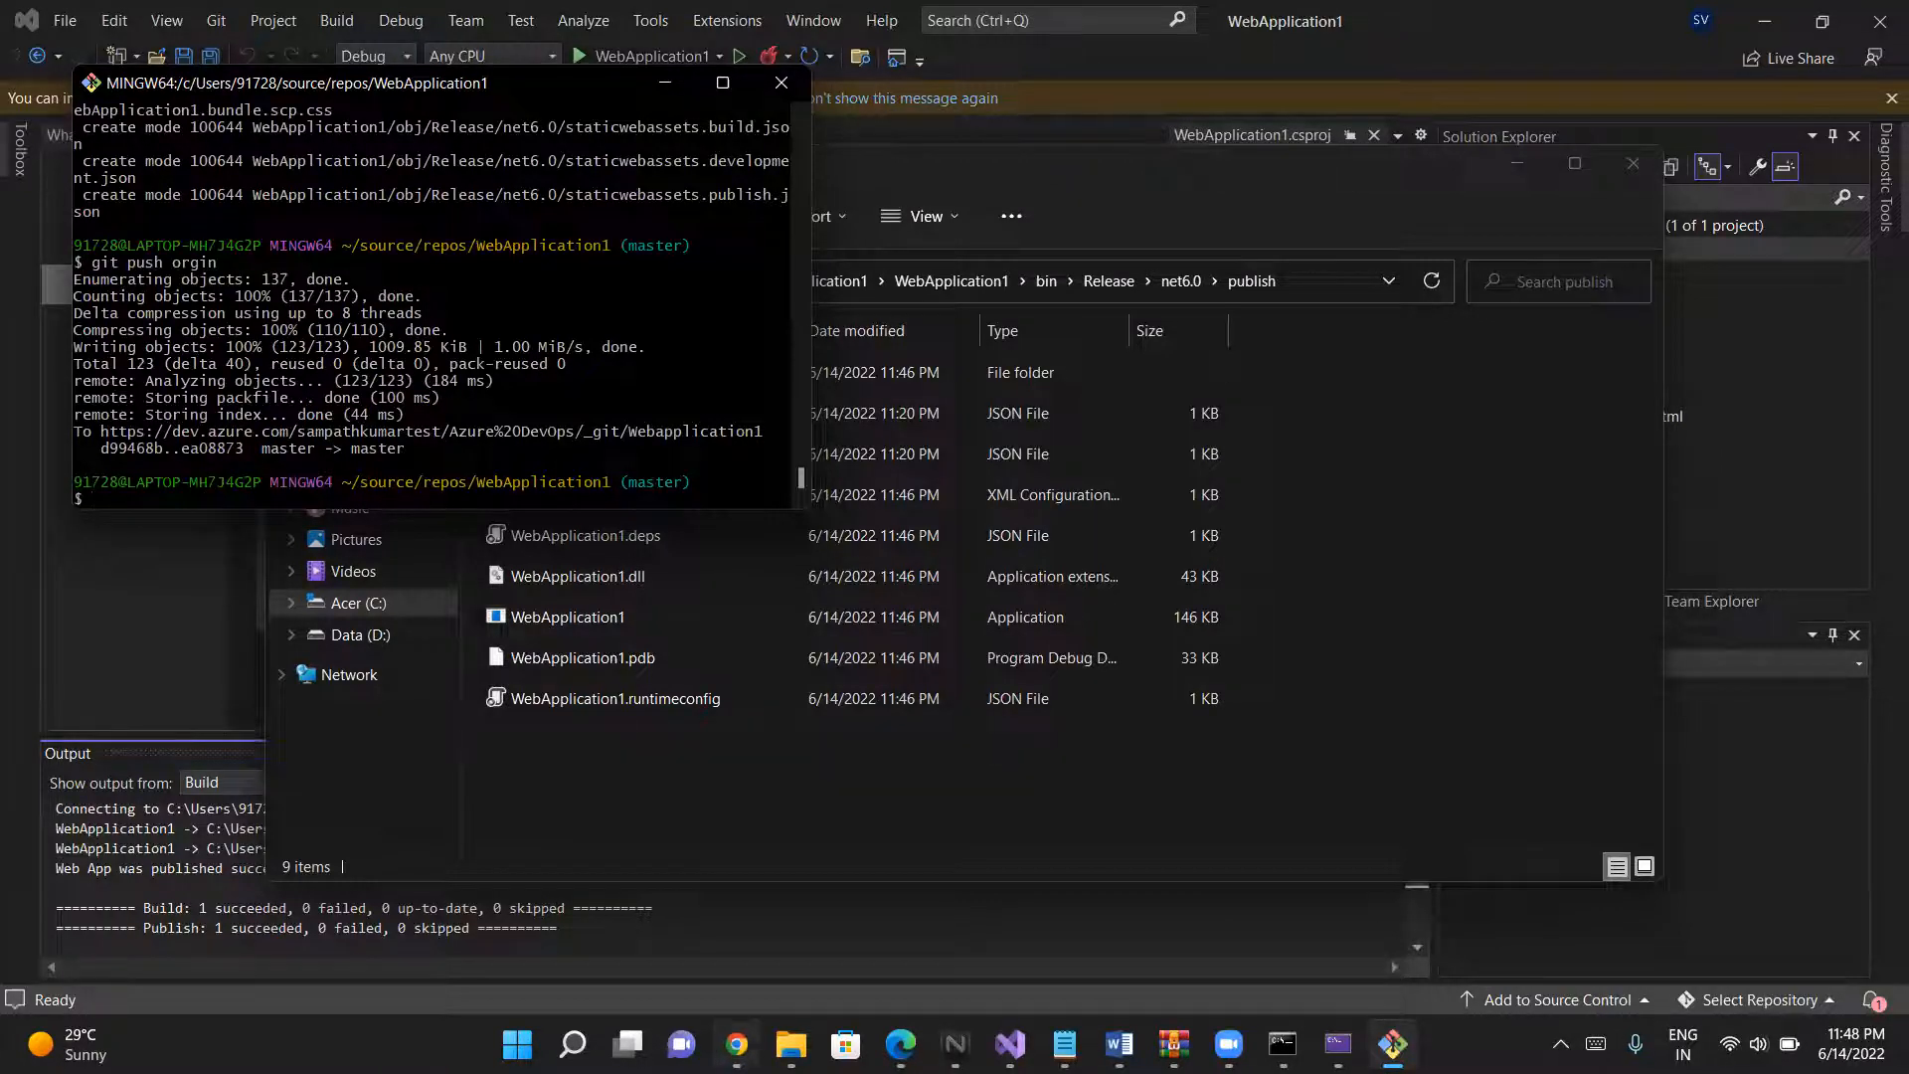
- Switch to Azure DevOps in Chrome, start a new pipeline run on the master branch with the Default agent pool, and open Agent job 1
{"action": "left_click", "coordinate": [737, 1044]}
{"action": "left_click", "coordinate": [70, 10]}
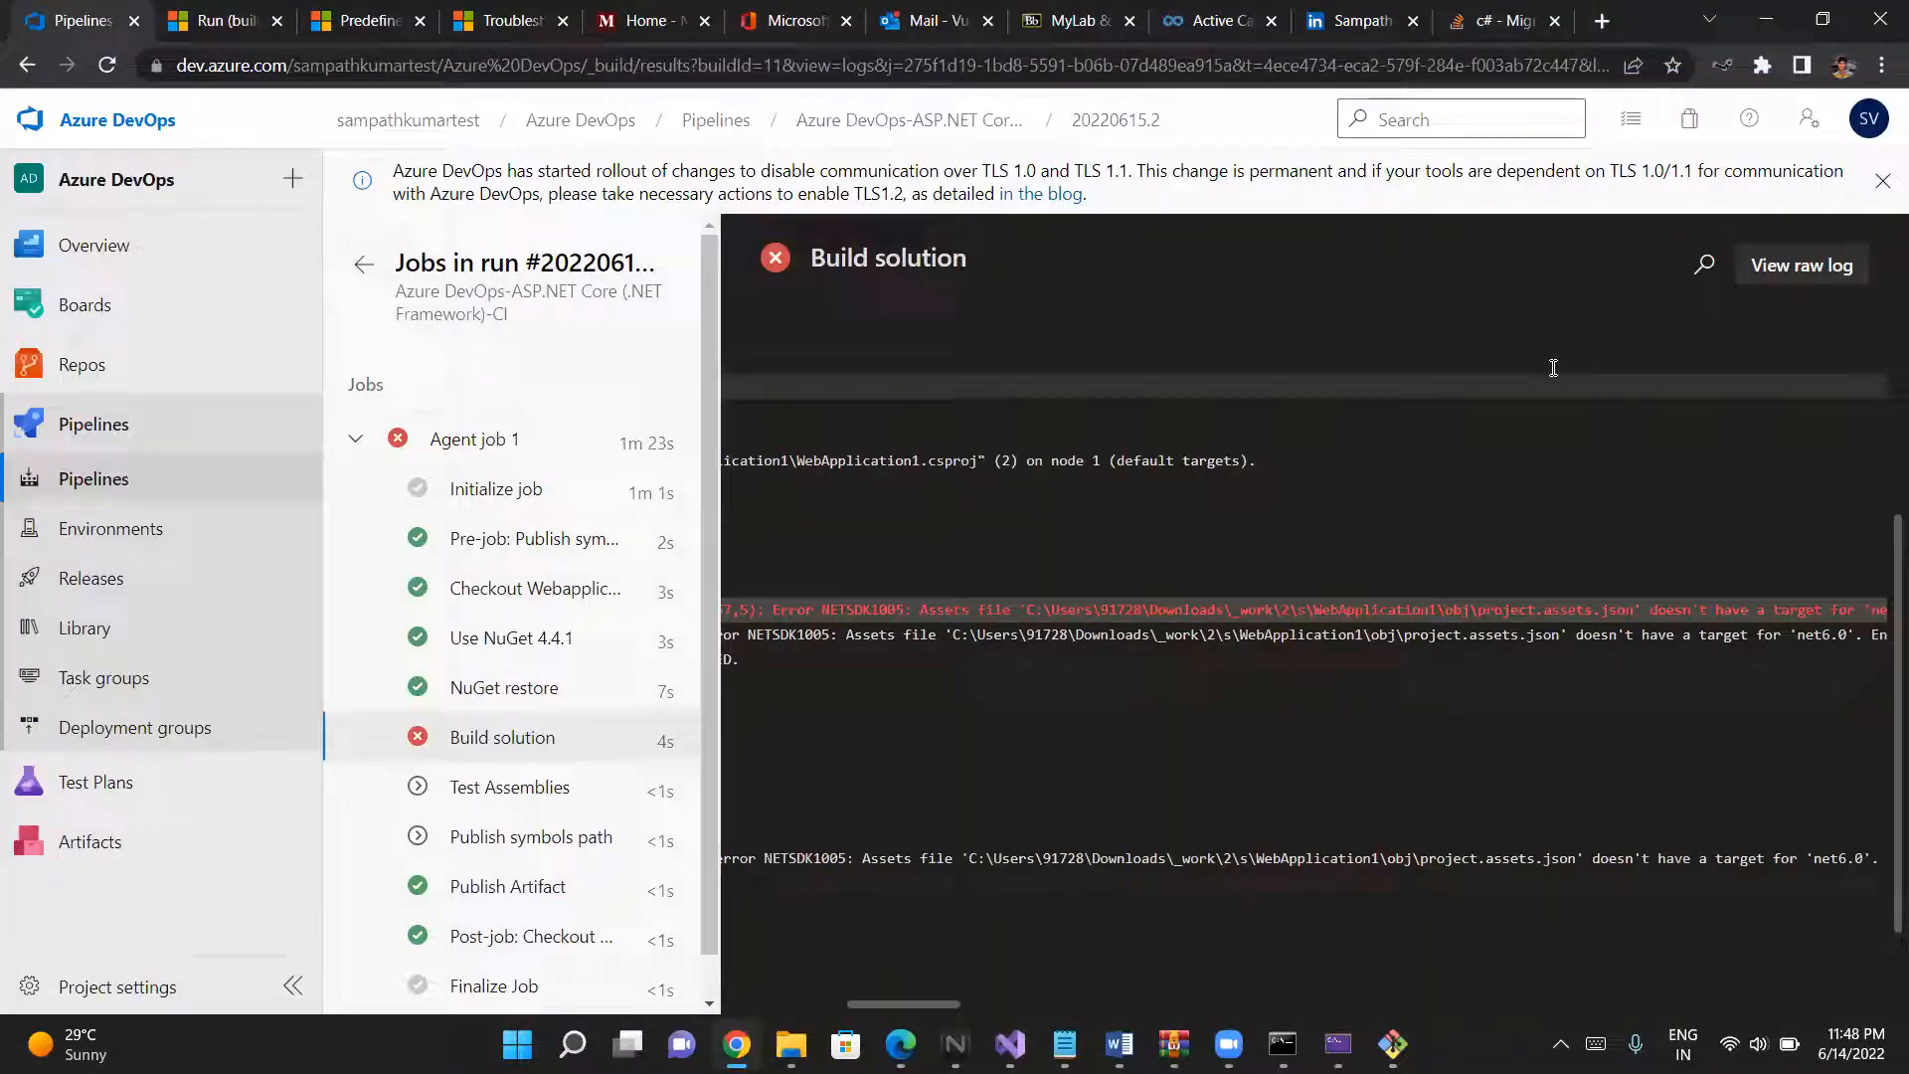
{"action": "left_click", "coordinate": [362, 265]}
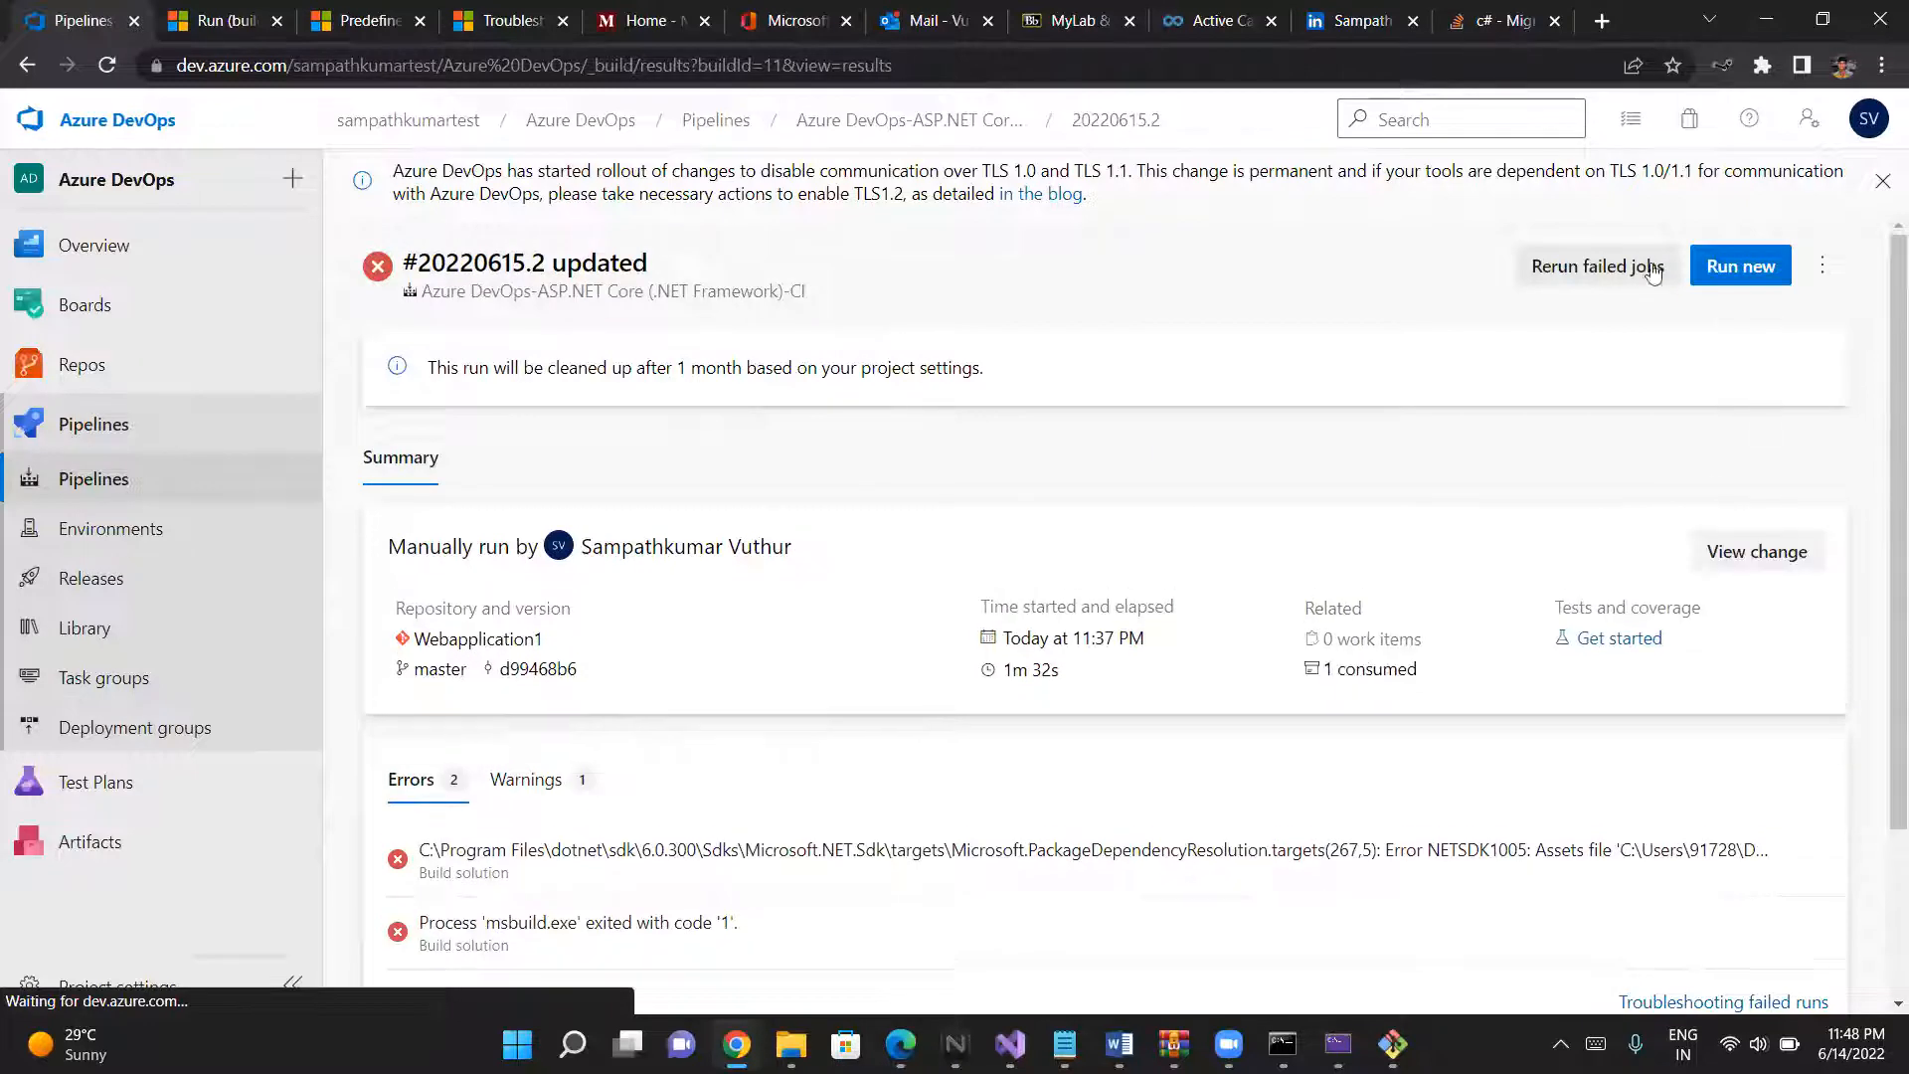
{"action": "left_click", "coordinate": [1779, 263]}
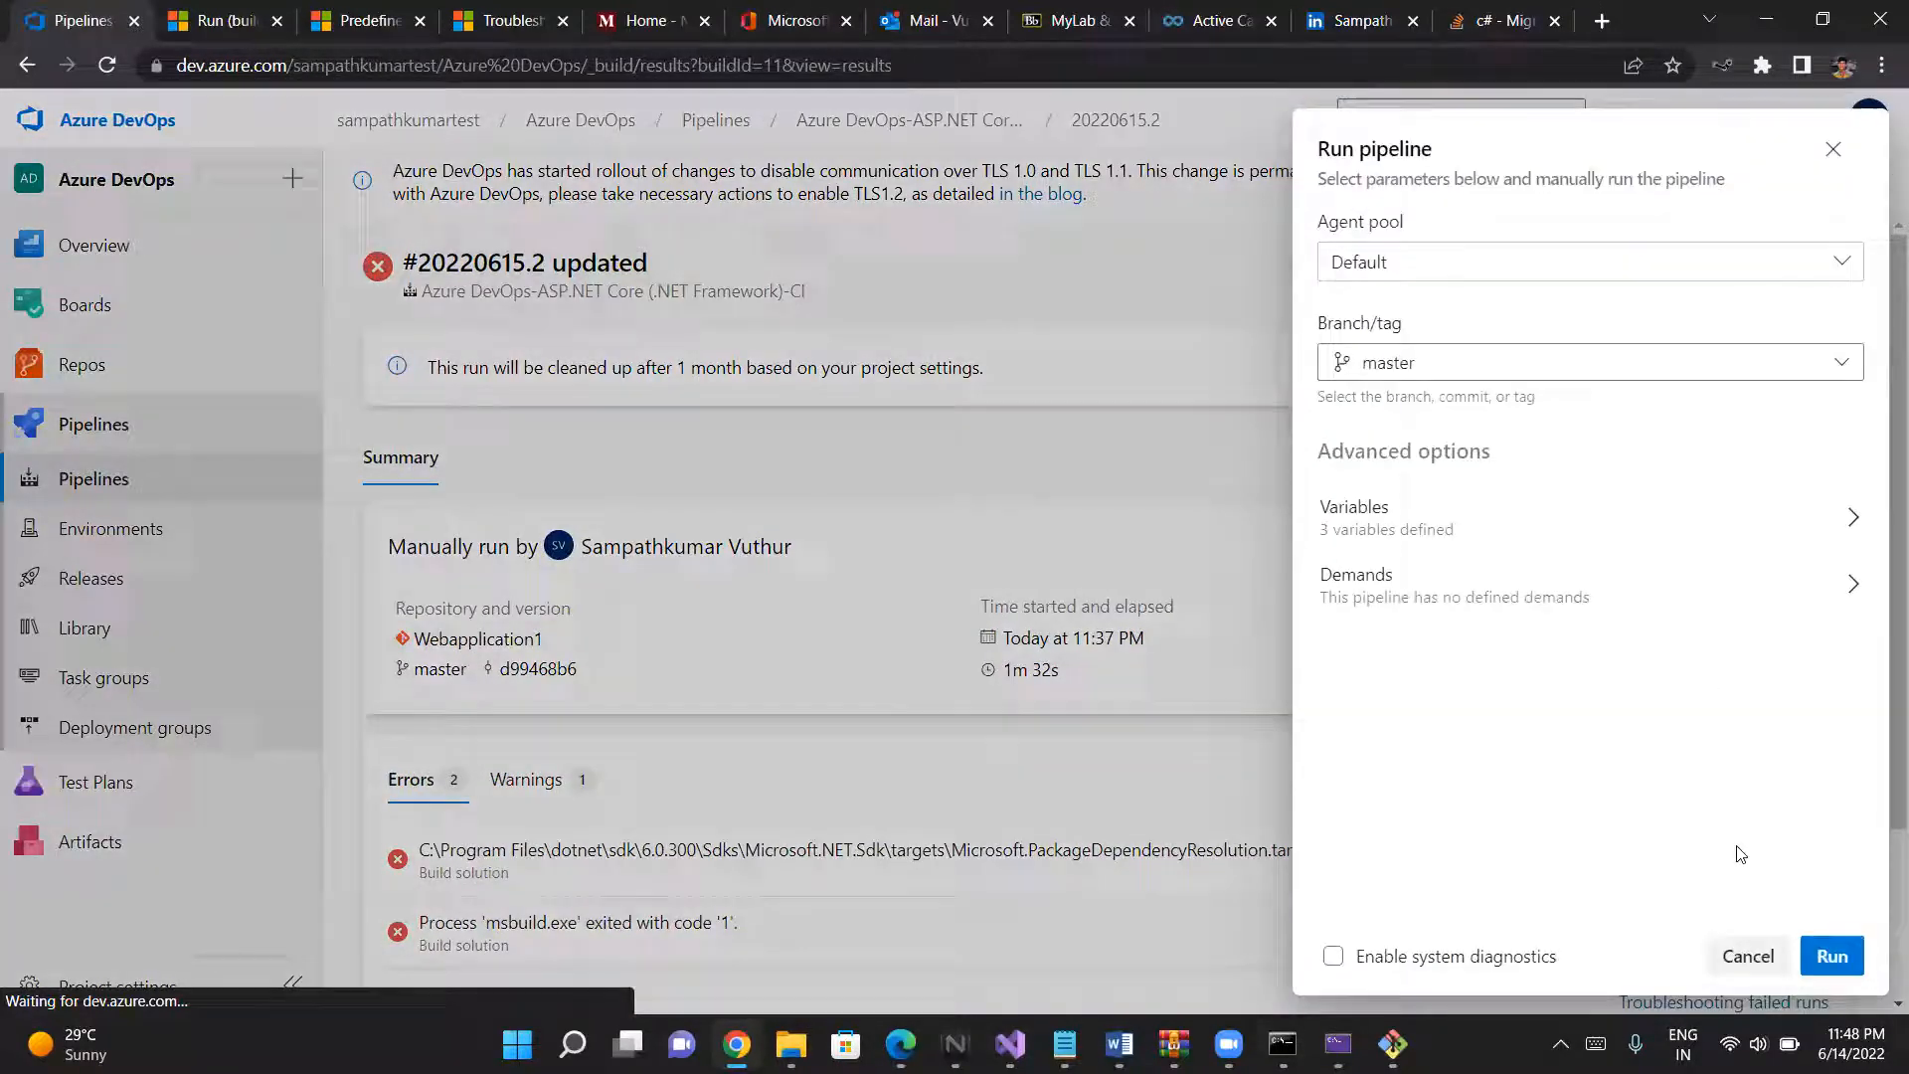
{"action": "left_click", "coordinate": [1830, 958]}
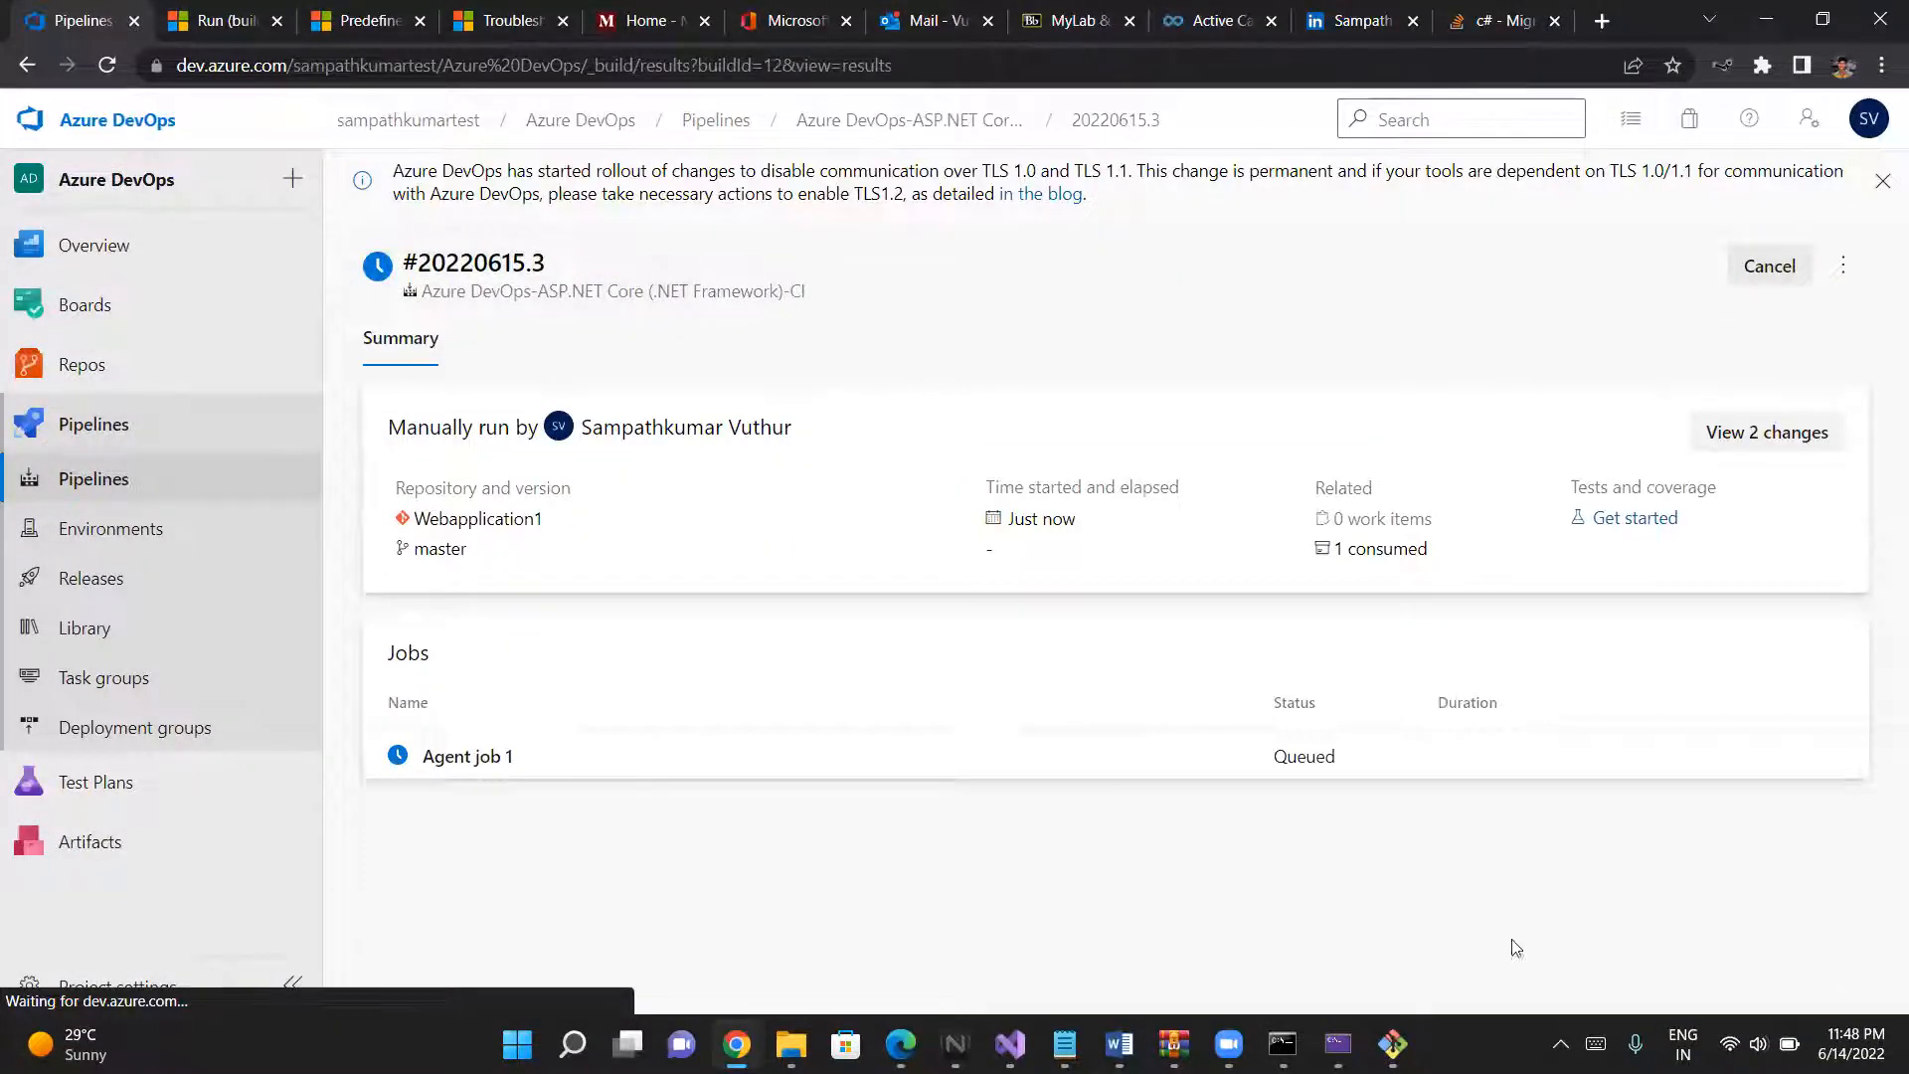
{"action": "left_click", "coordinate": [502, 757]}
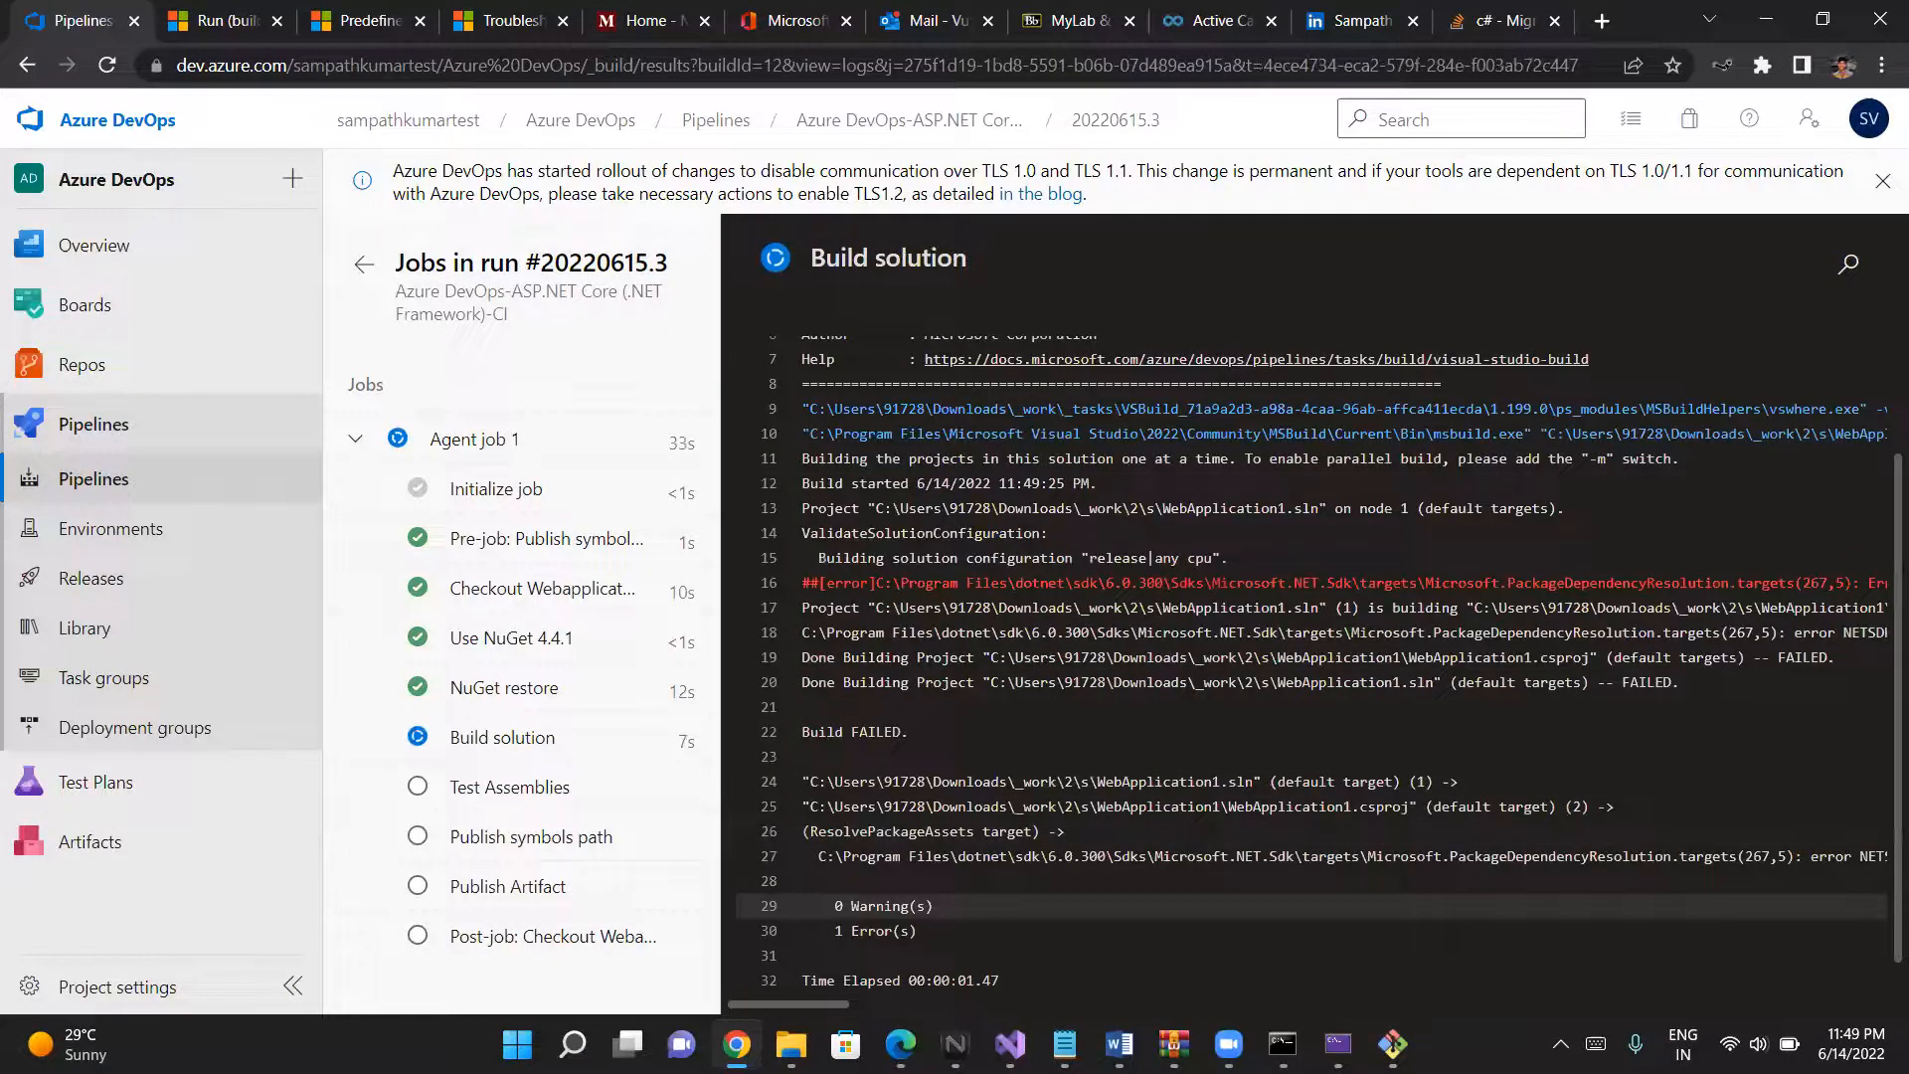
{"action": "left_click", "coordinate": [955, 1044]}
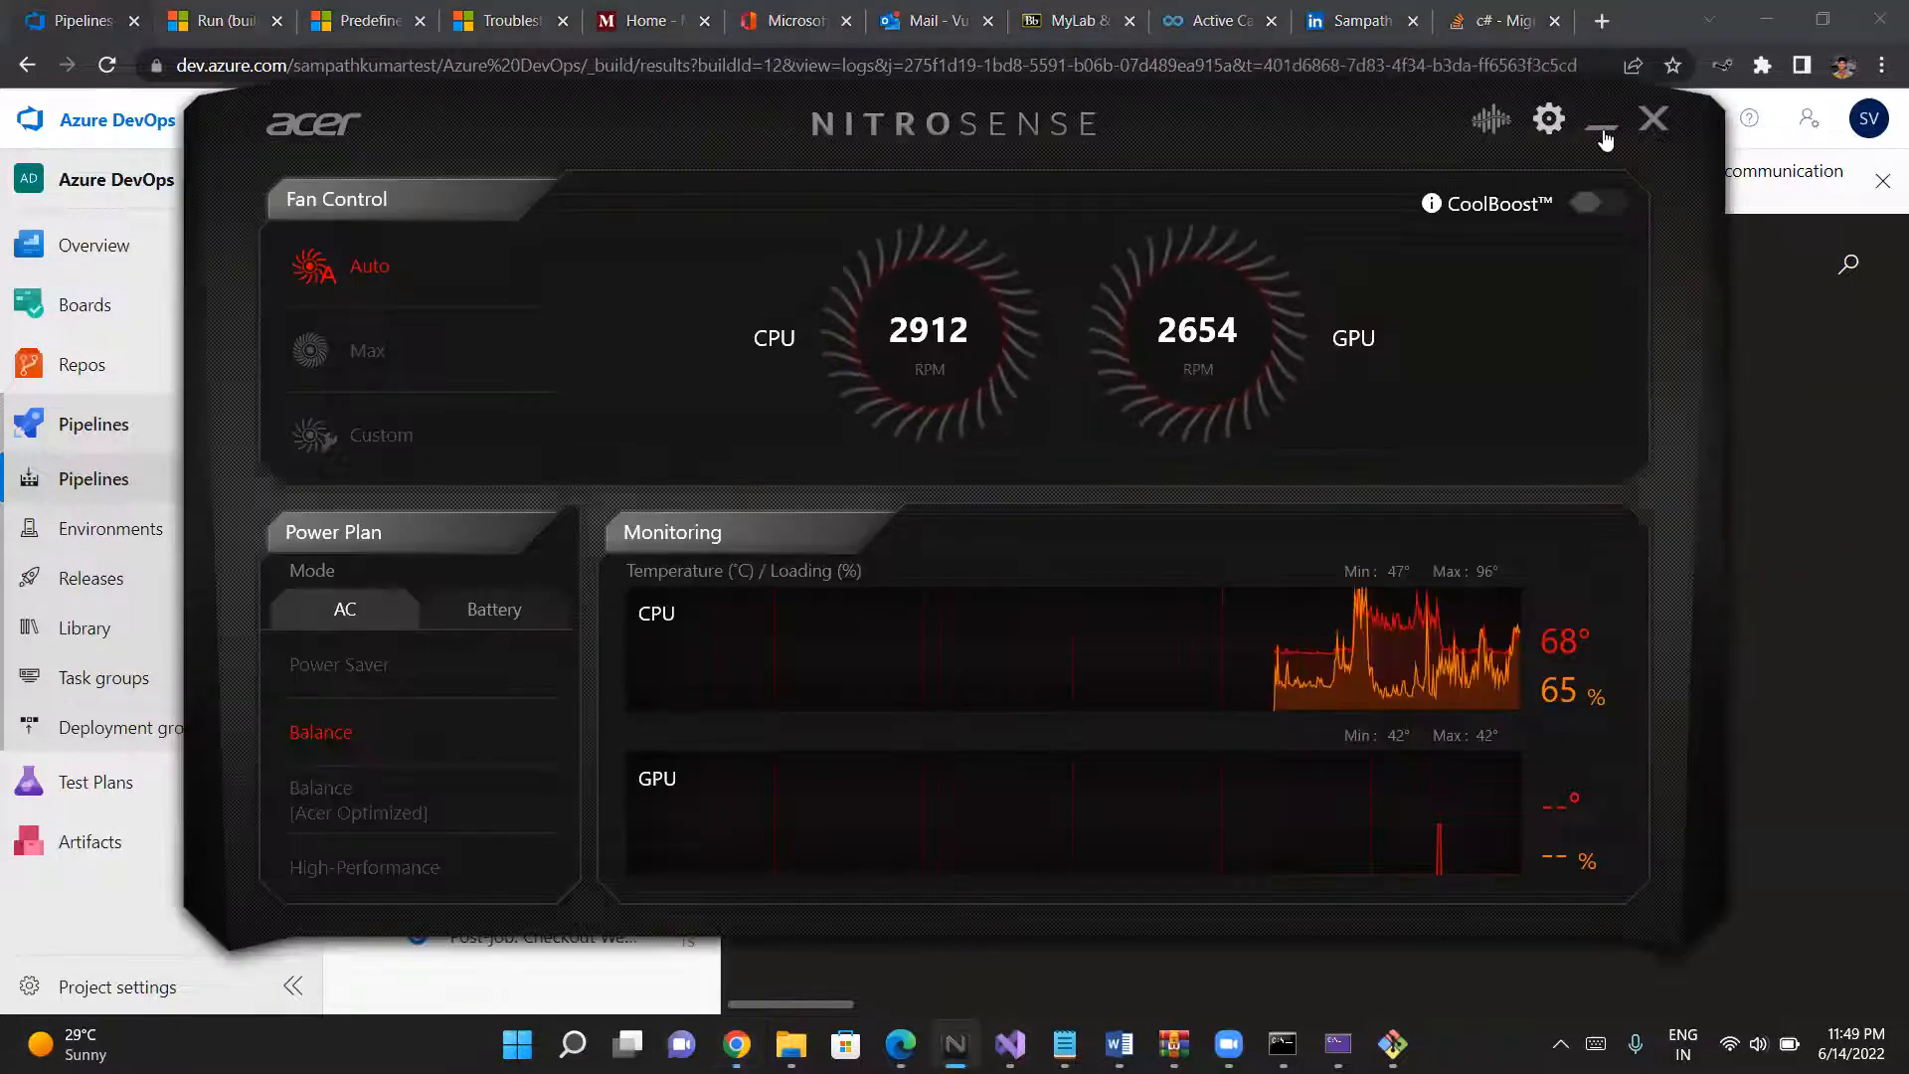
{"action": "left_click", "coordinate": [1603, 132]}
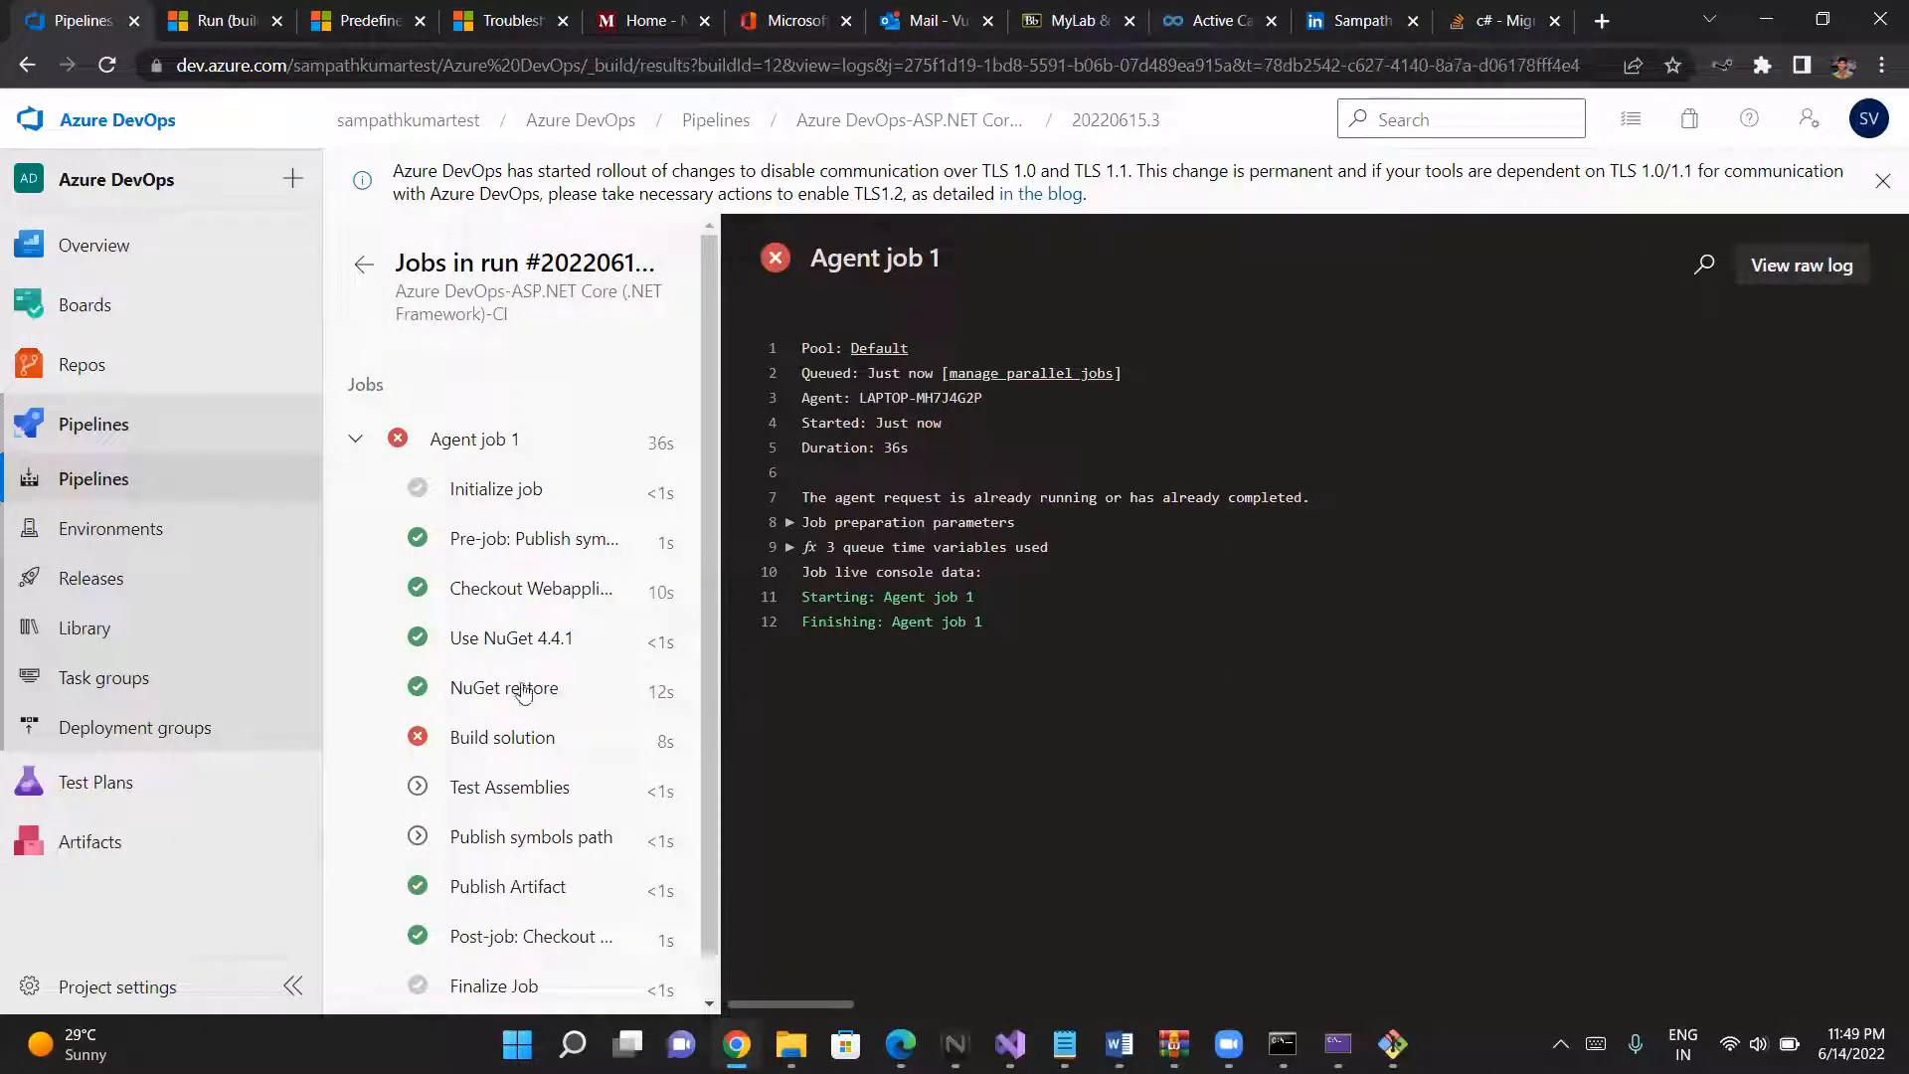
- Open the Build solution log of the new run and read the full NETSDK1005 error line
{"action": "left_click", "coordinate": [500, 737]}
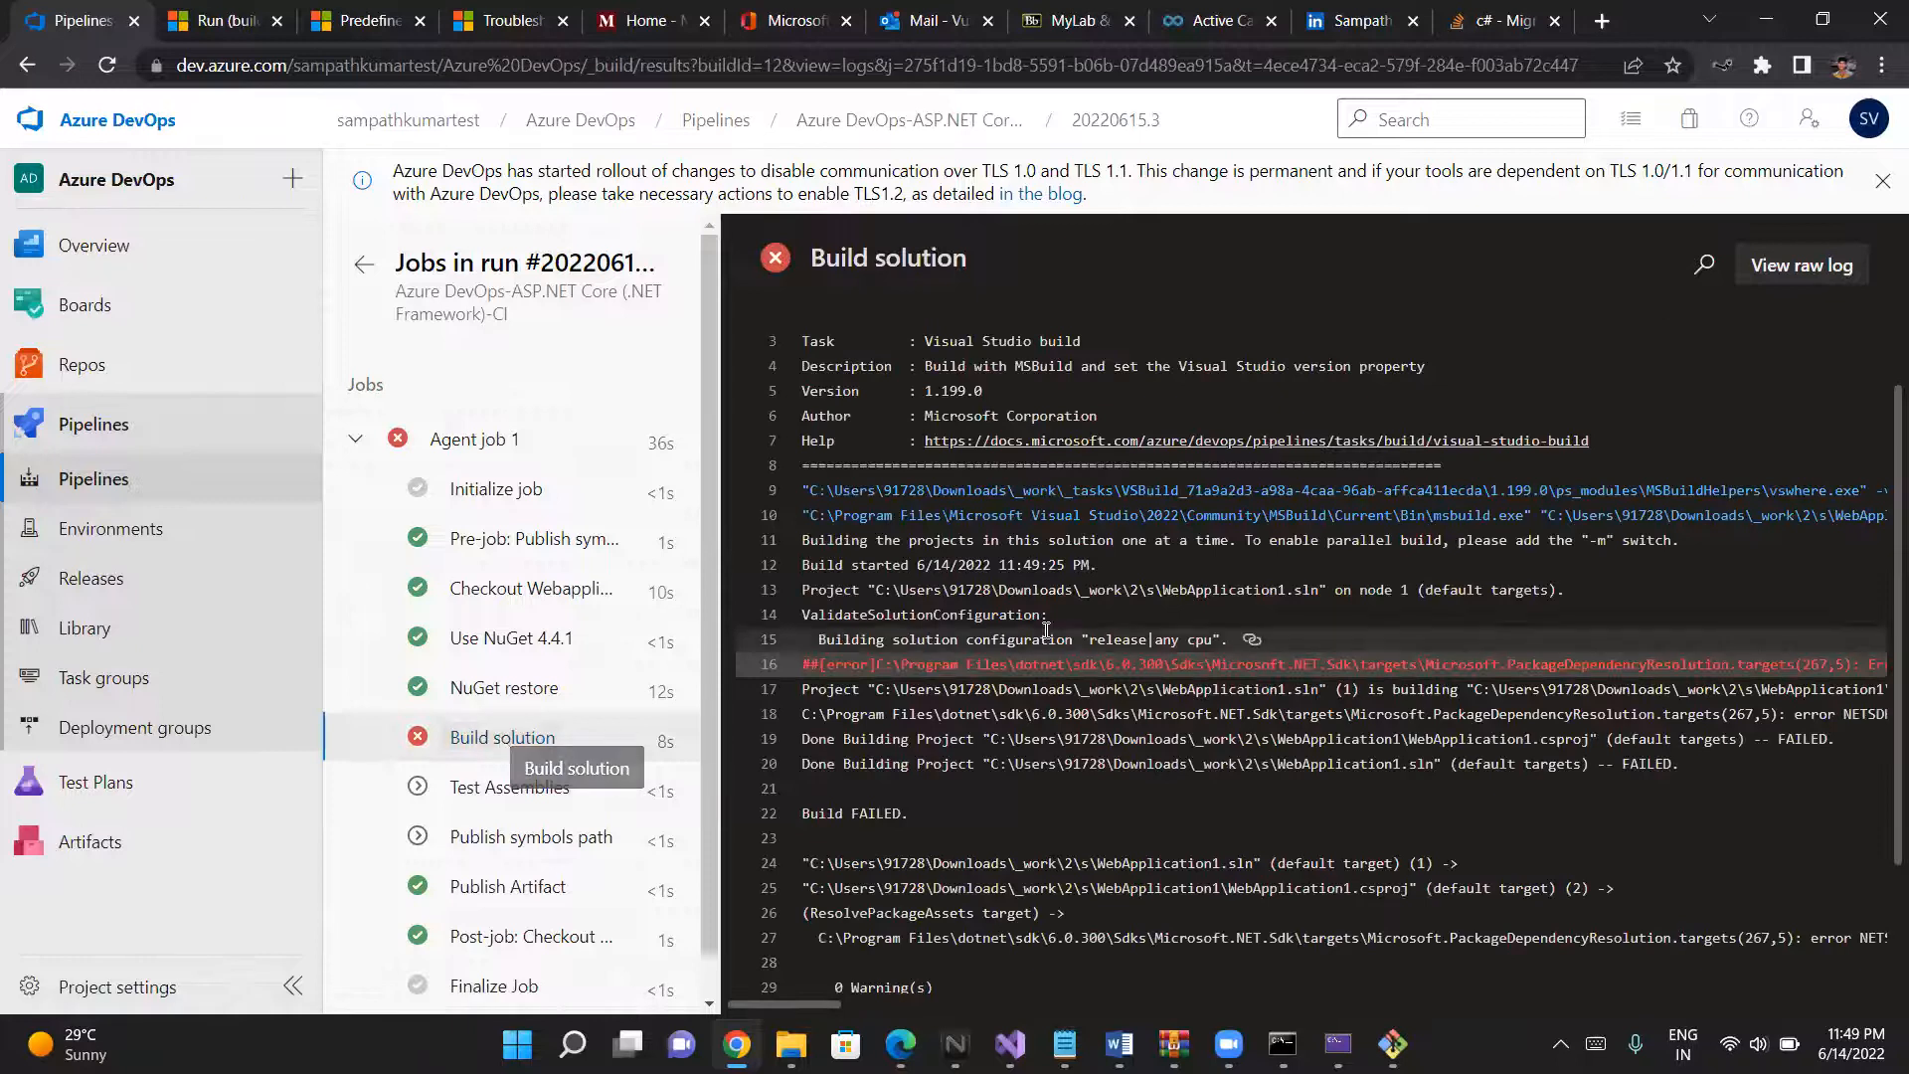
{"action": "scroll", "coordinate": [1108, 723], "scroll_direction": "right", "scroll_amount": 10}
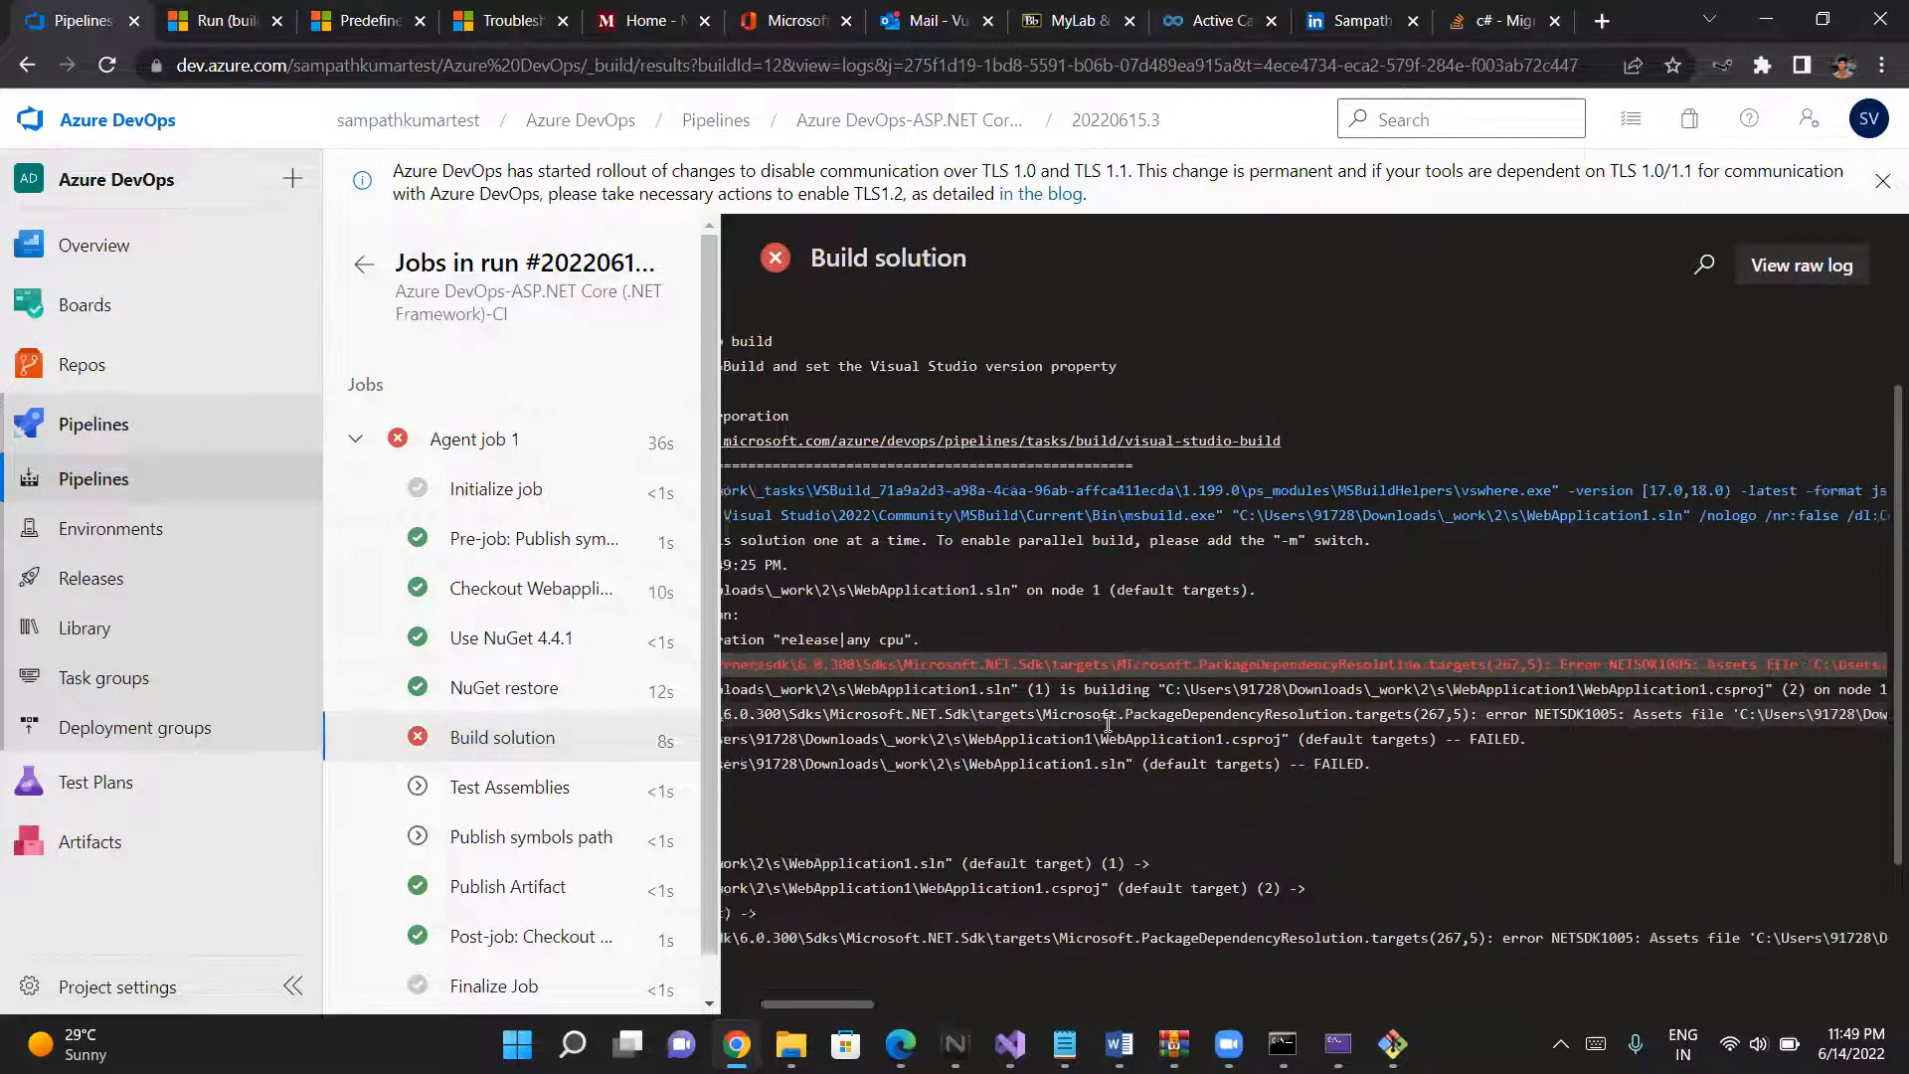
{"action": "scroll", "coordinate": [1108, 722], "scroll_direction": "right", "scroll_amount": 10}
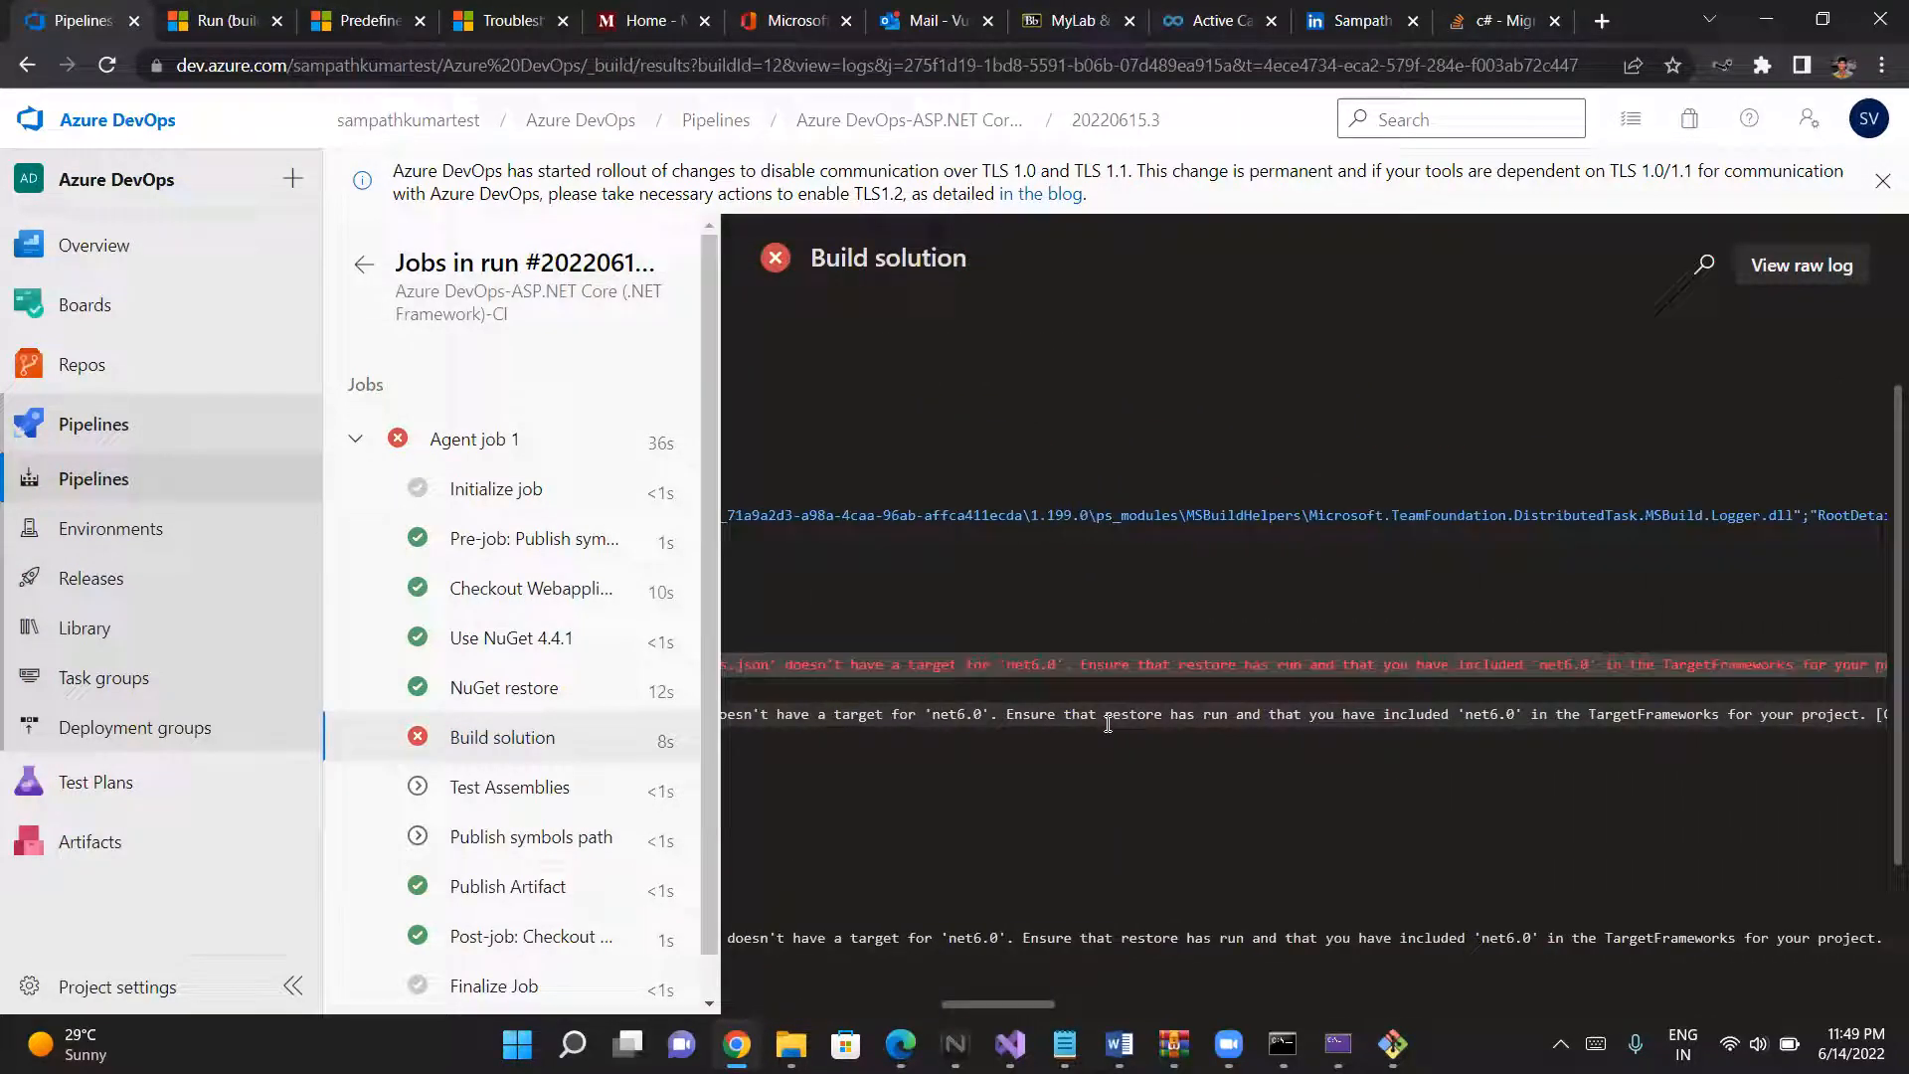
{"action": "scroll", "coordinate": [1107, 723], "scroll_direction": "right", "scroll_amount": 2}
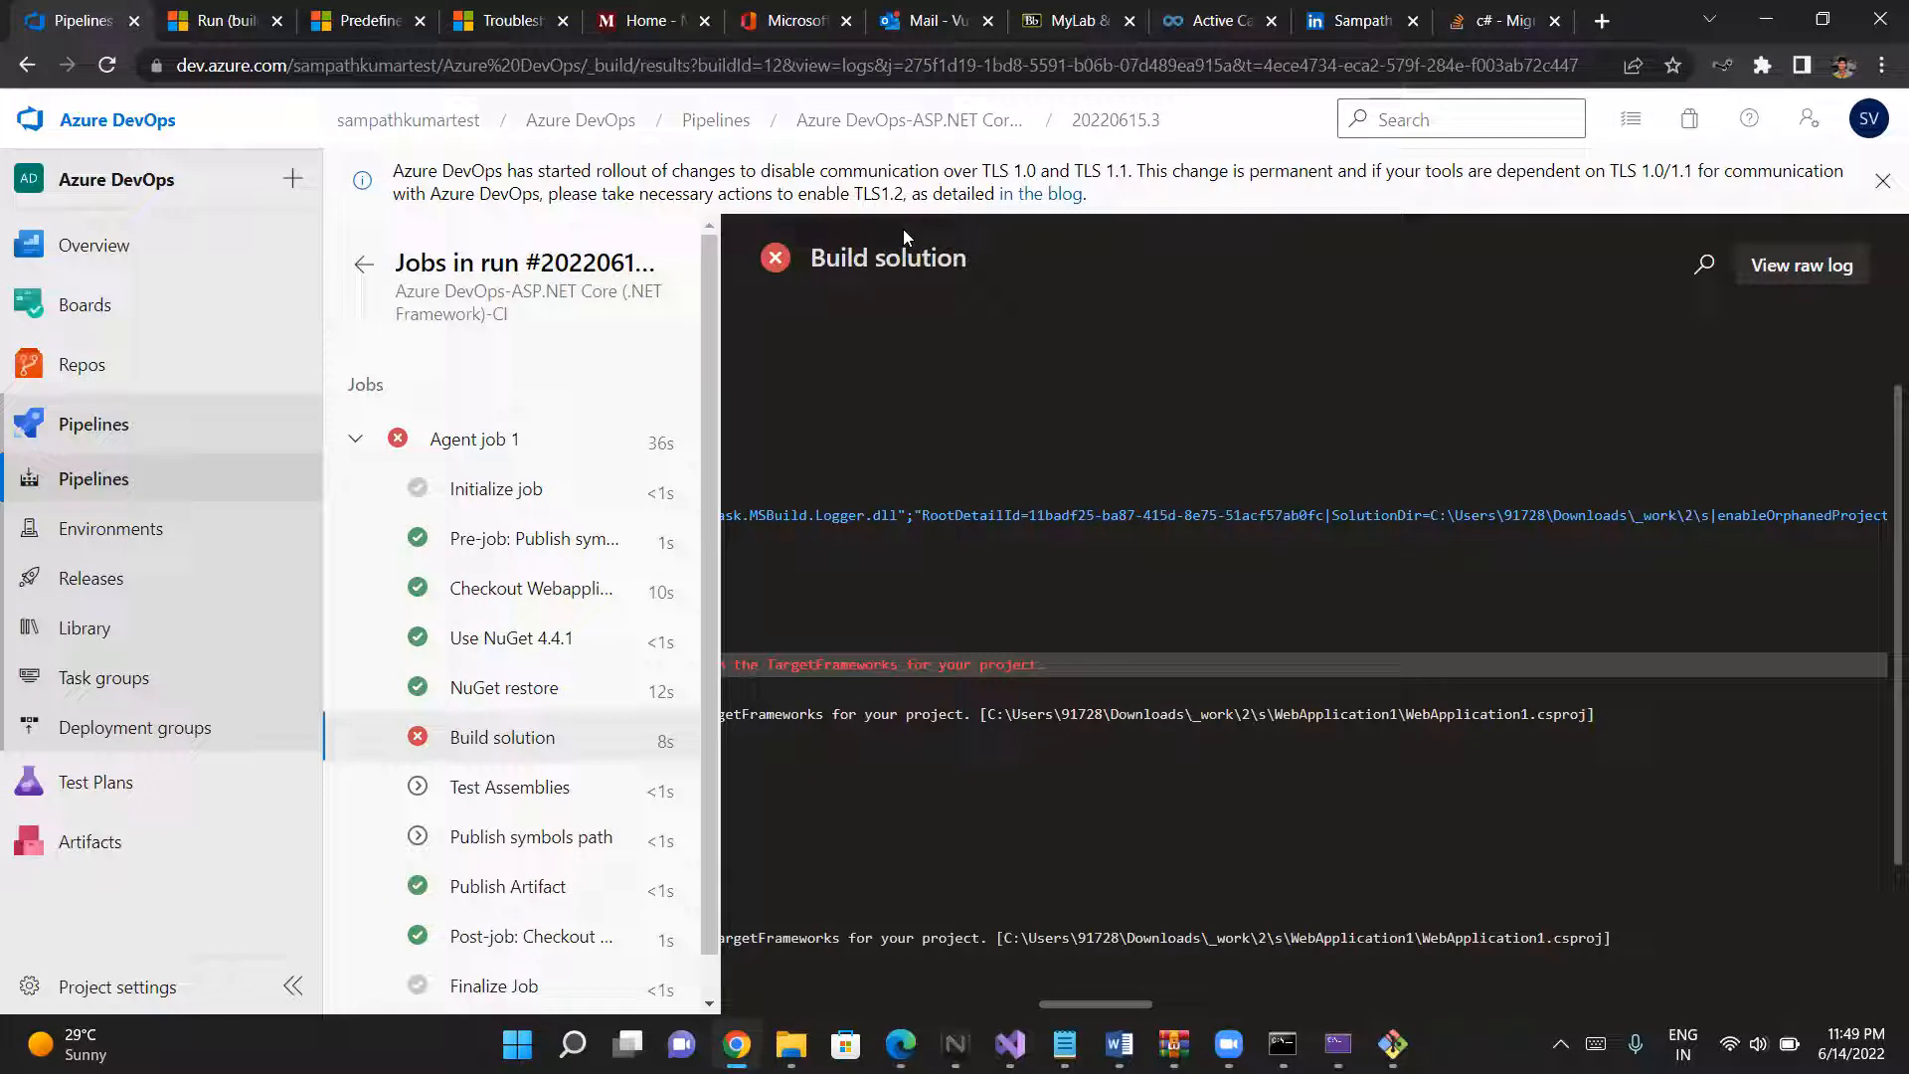
{"action": "left_click", "coordinate": [919, 28]}
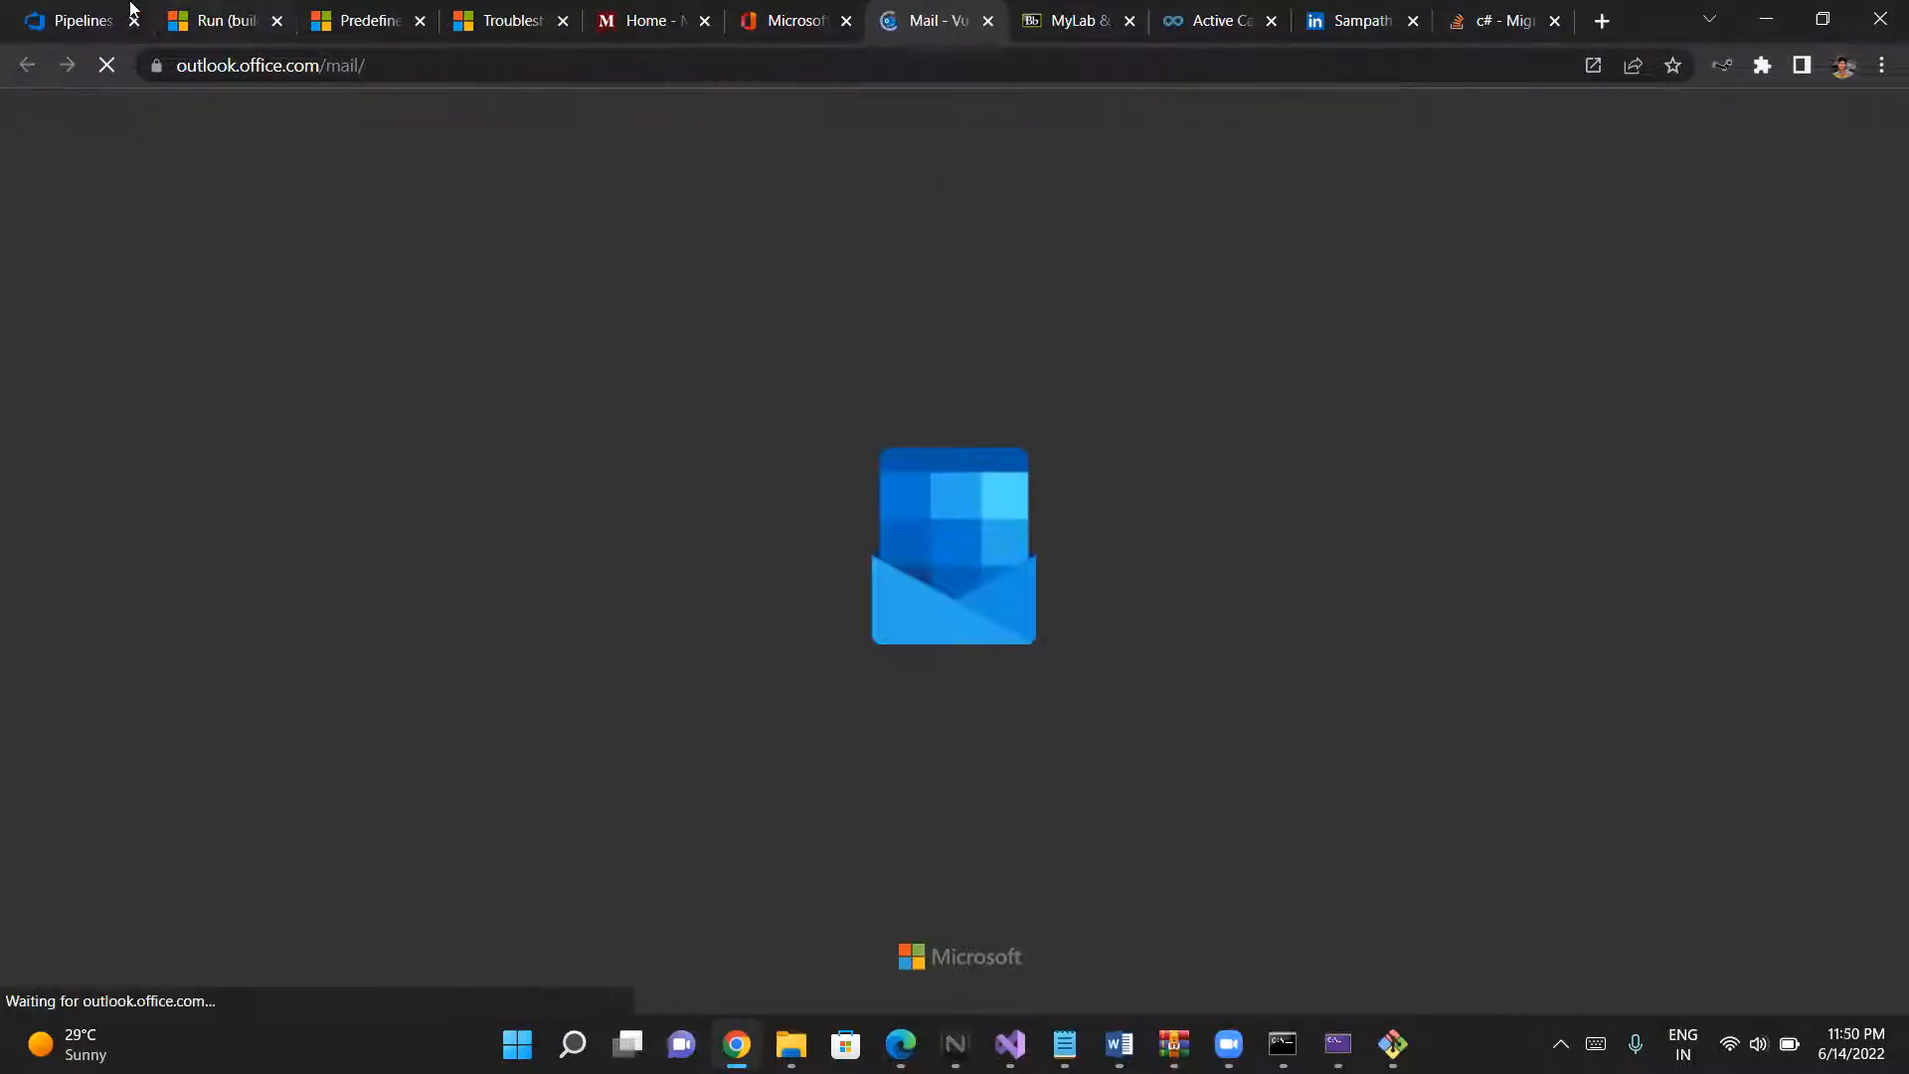
{"action": "left_click", "coordinate": [98, 36]}
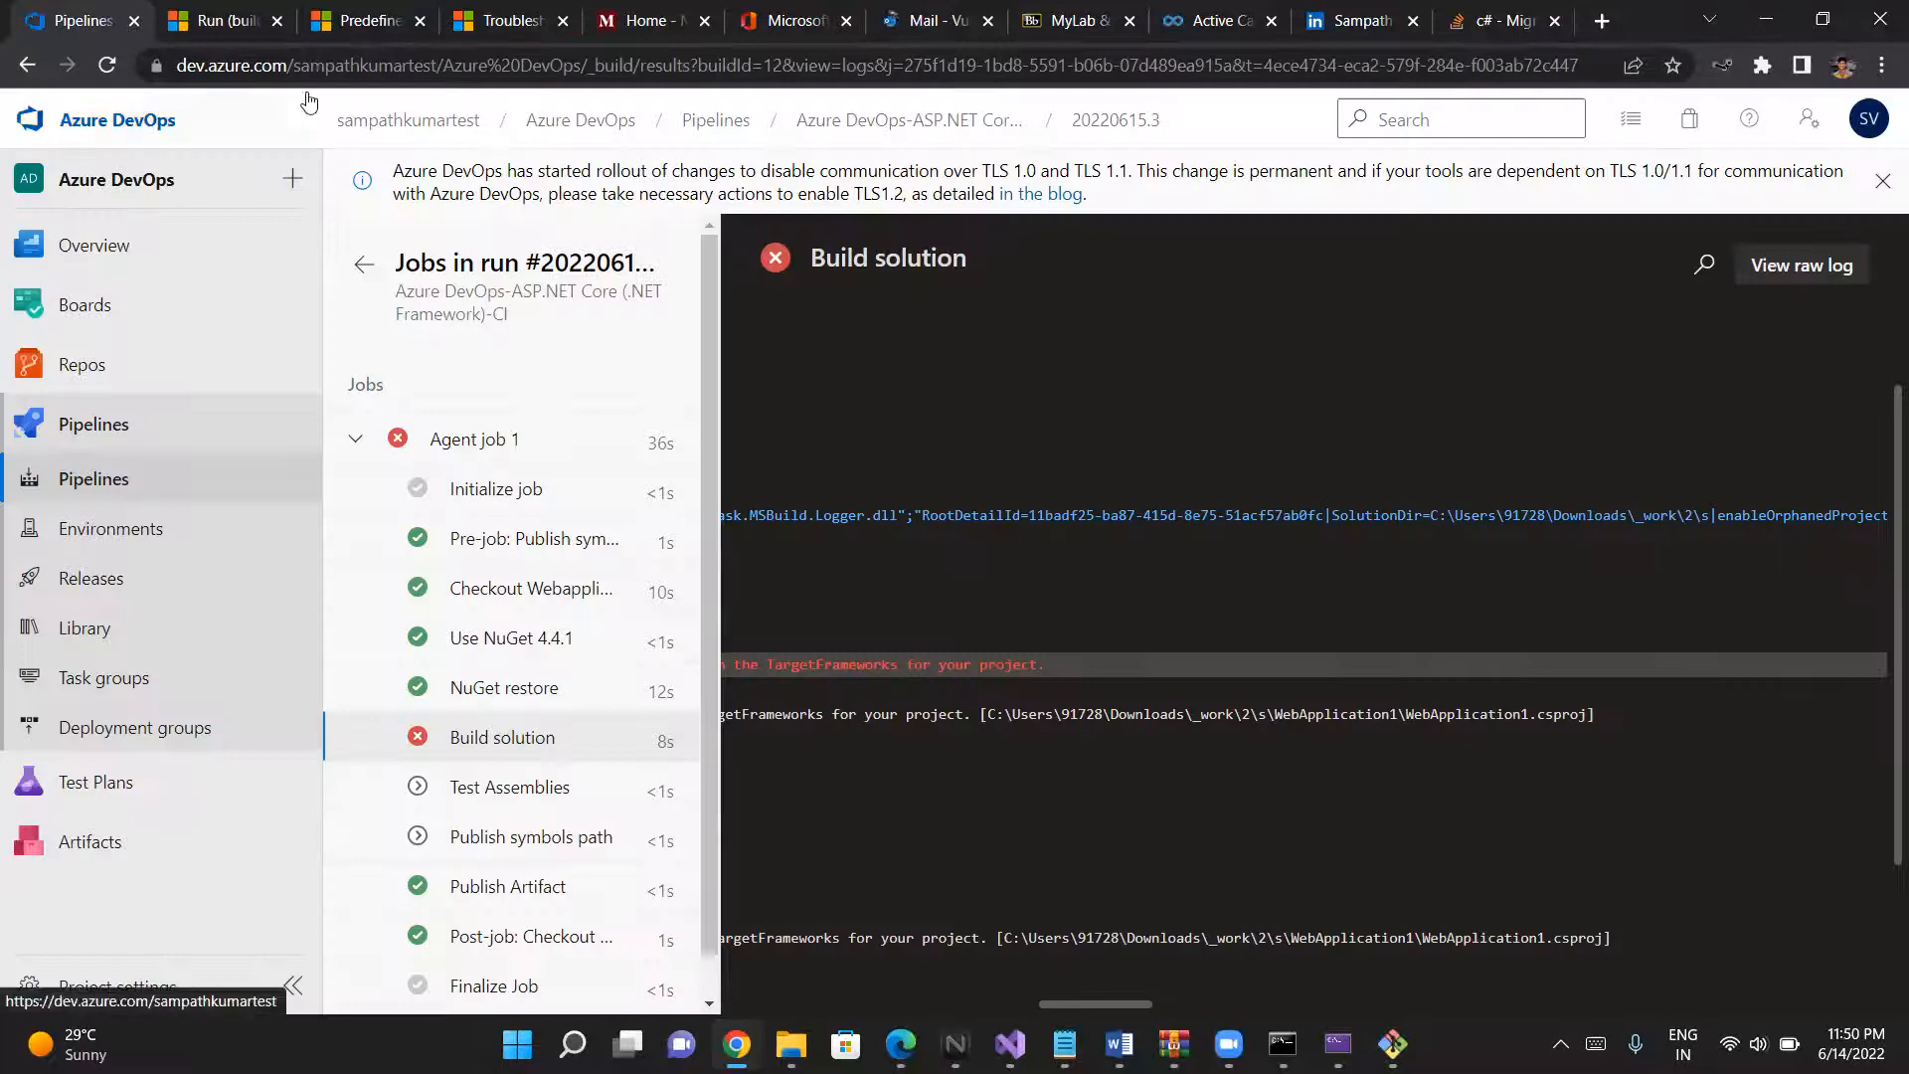